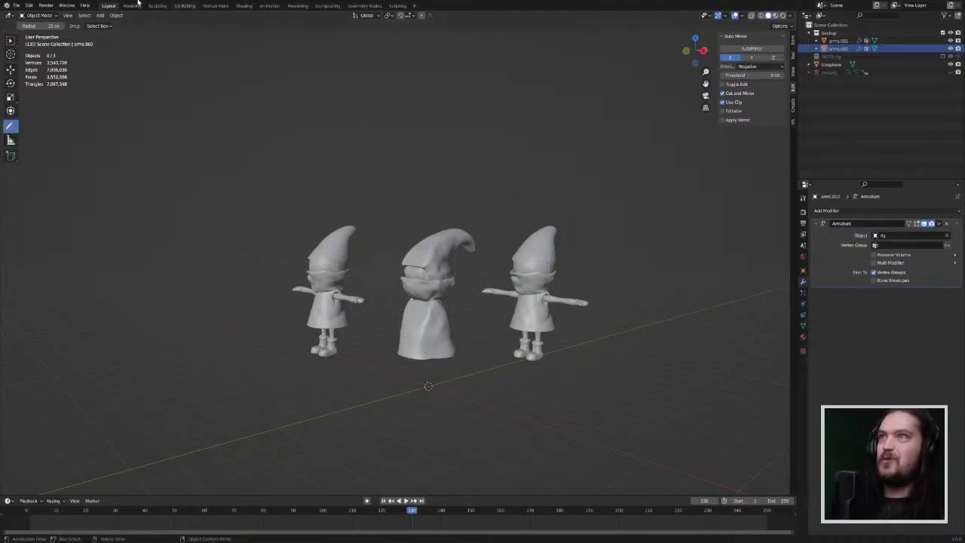
Step: Activate the Select Box tool and examine the three gnome characters from several angles and distances
left_click(11, 40)
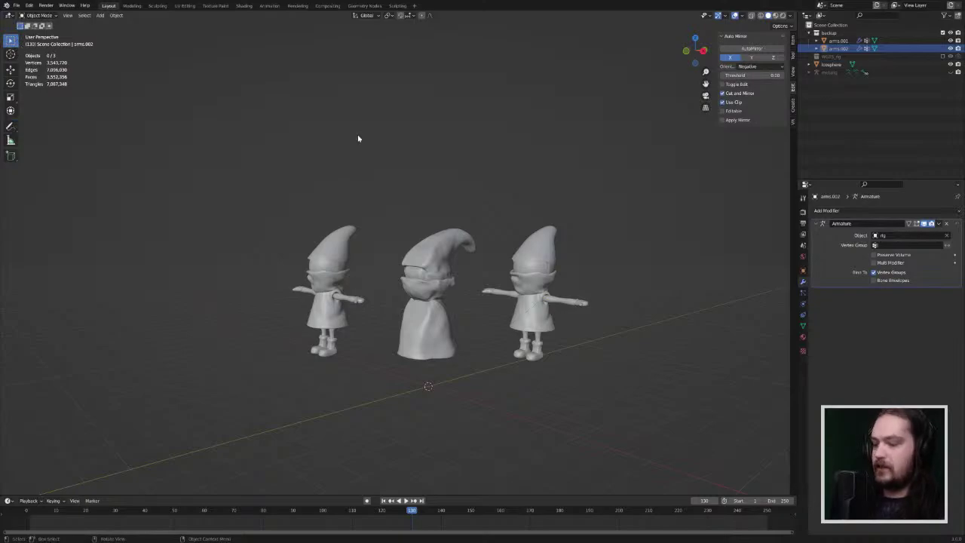
middle_click_drag(459, 355, 493, 352, "shift")
key("z")
left_click(691, 287)
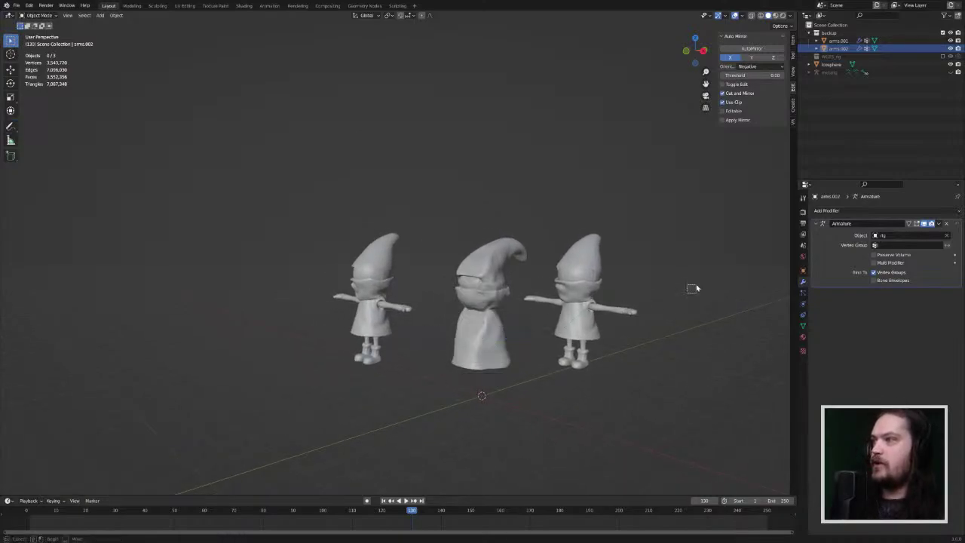
middle_click_drag(558, 333, 439, 366)
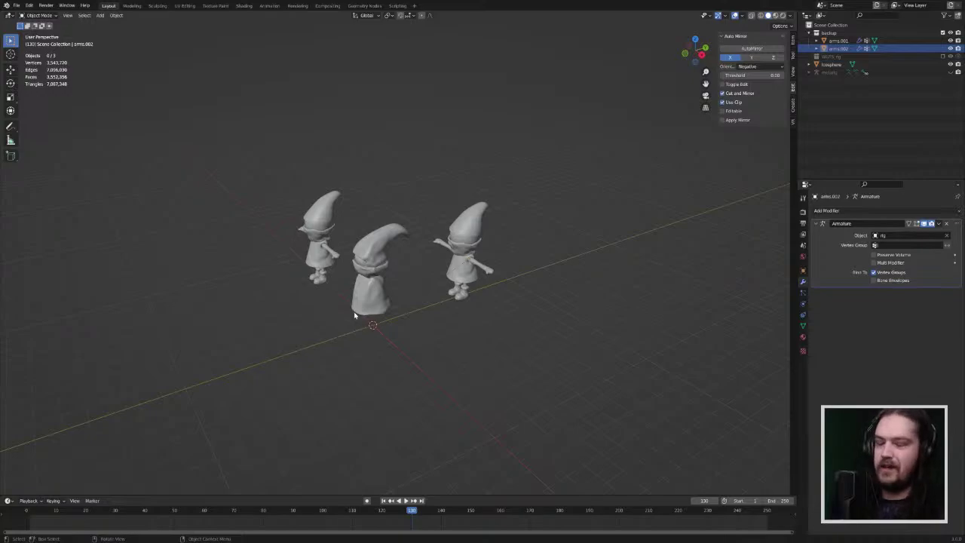
middle_click_drag(419, 346, 327, 189, "ctrl")
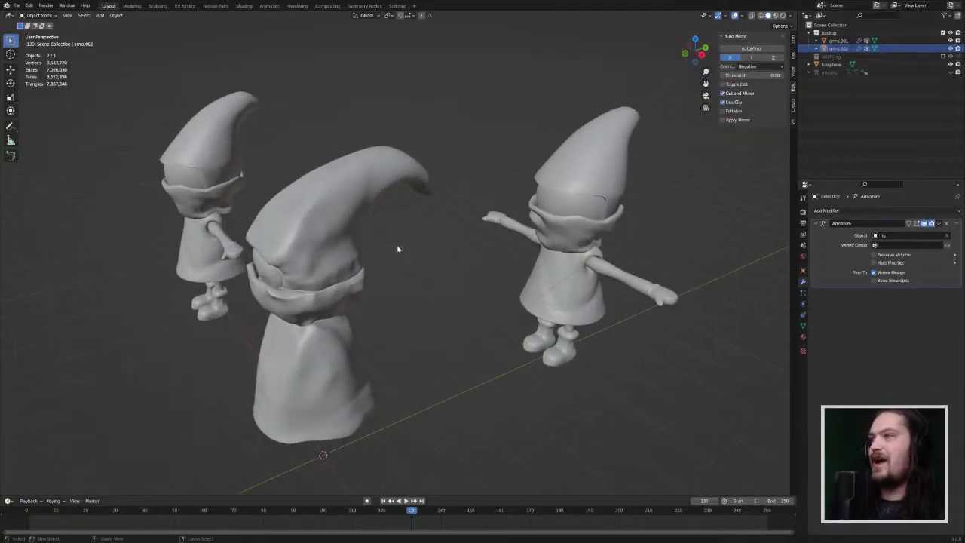
middle_click_drag(398, 249, 629, 241)
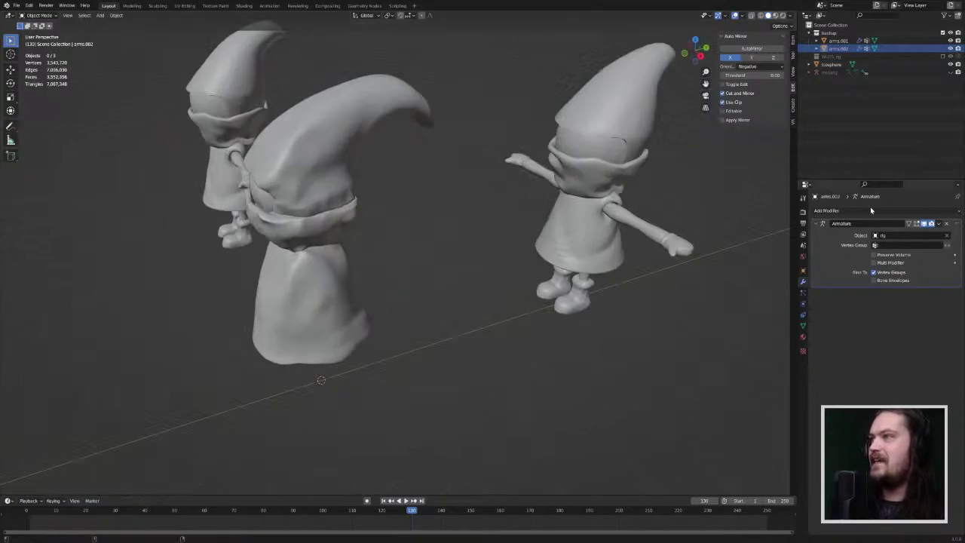
middle_click_drag(398, 319, 753, 329)
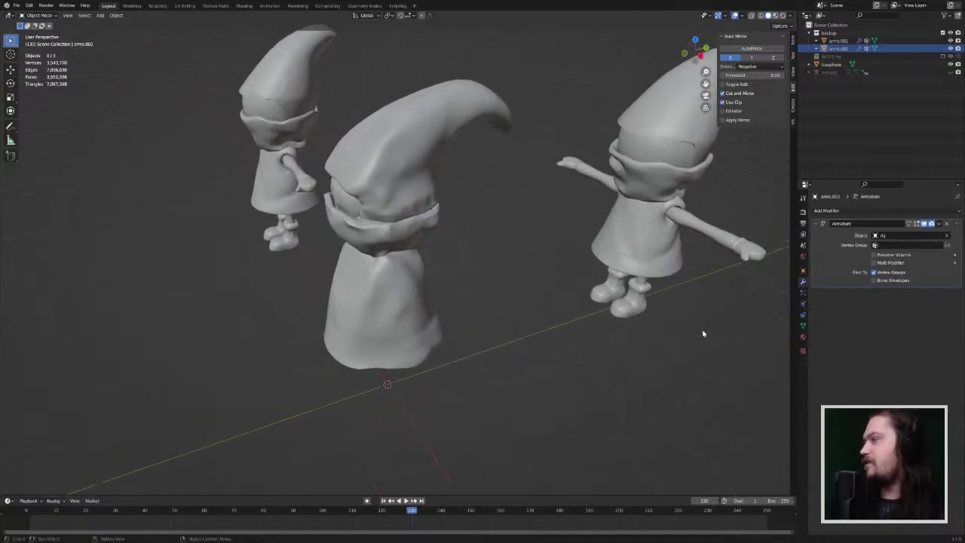
mouse_move(465, 397)
middle_mouse_down()
mouse_move(502, 370)
mouse_move(486, 390)
mouse_move(454, 390)
middle_mouse_up()
Step: Select the middle armless gnome and inspect its hat, mask and robe from different angles
left_click(425, 343)
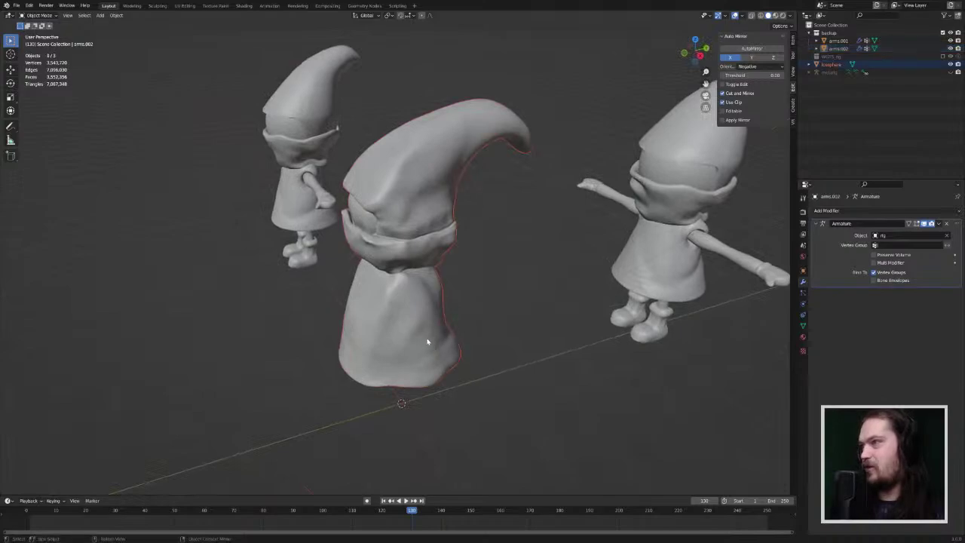
scroll(412, 349, "up", 3)
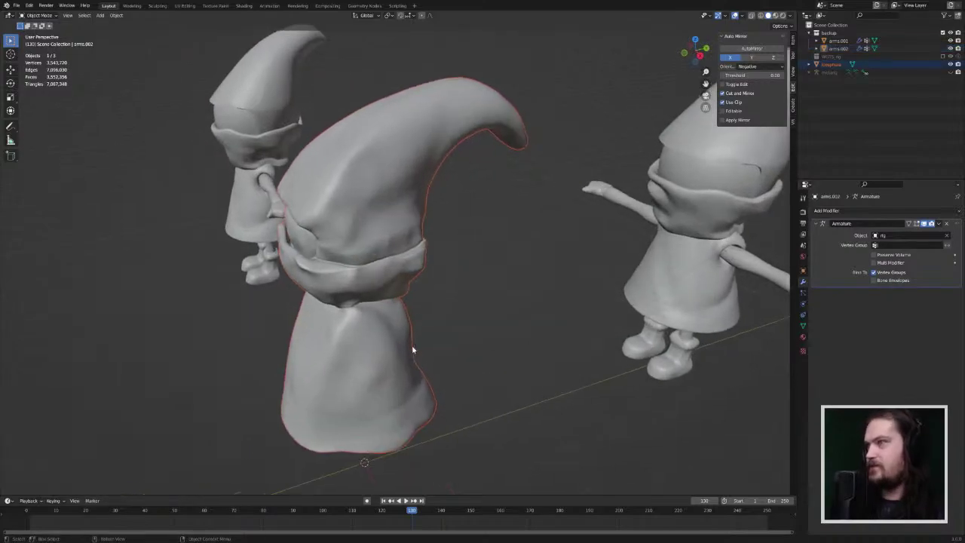
middle_click_drag(439, 360, 484, 339)
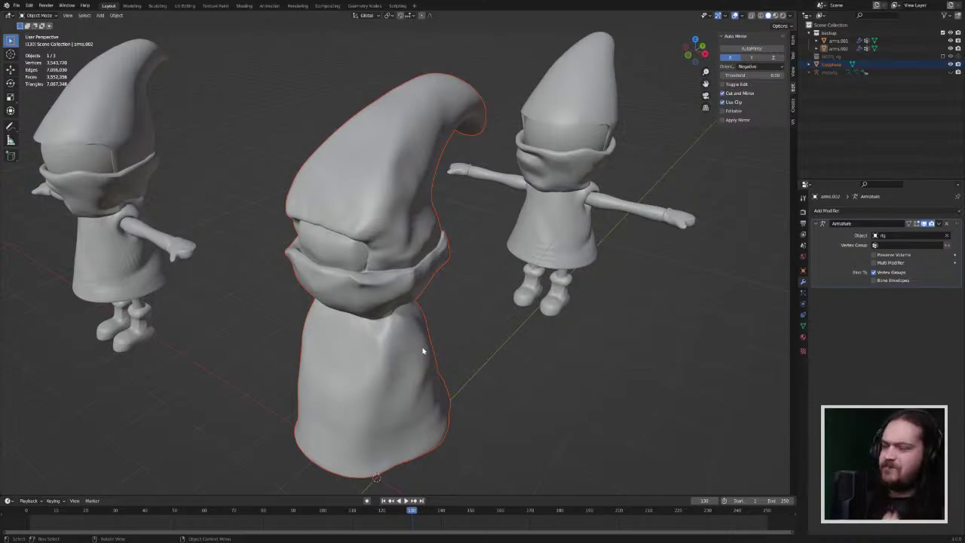
mouse_move(348, 311)
middle_mouse_down()
mouse_move(382, 289)
mouse_move(360, 321)
middle_mouse_up()
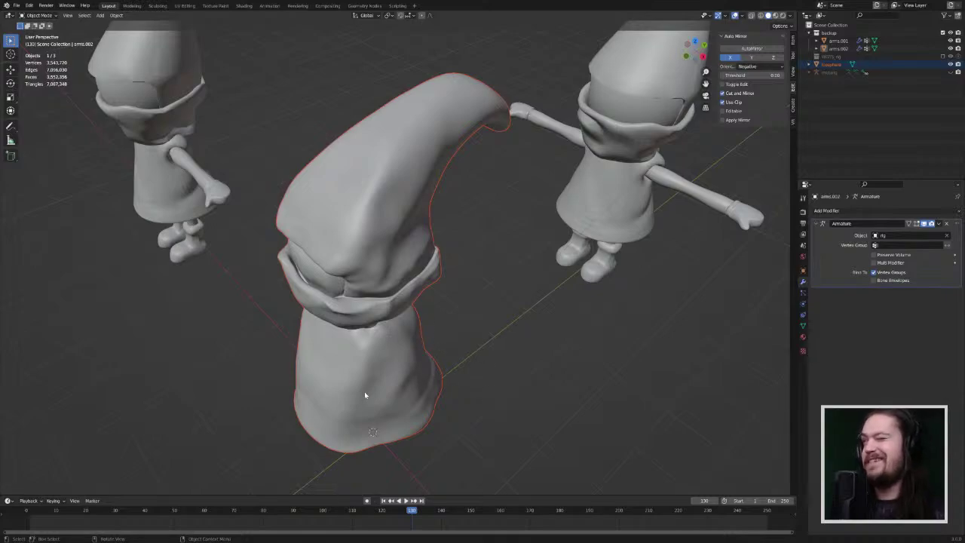
middle_click_drag(364, 395, 376, 367)
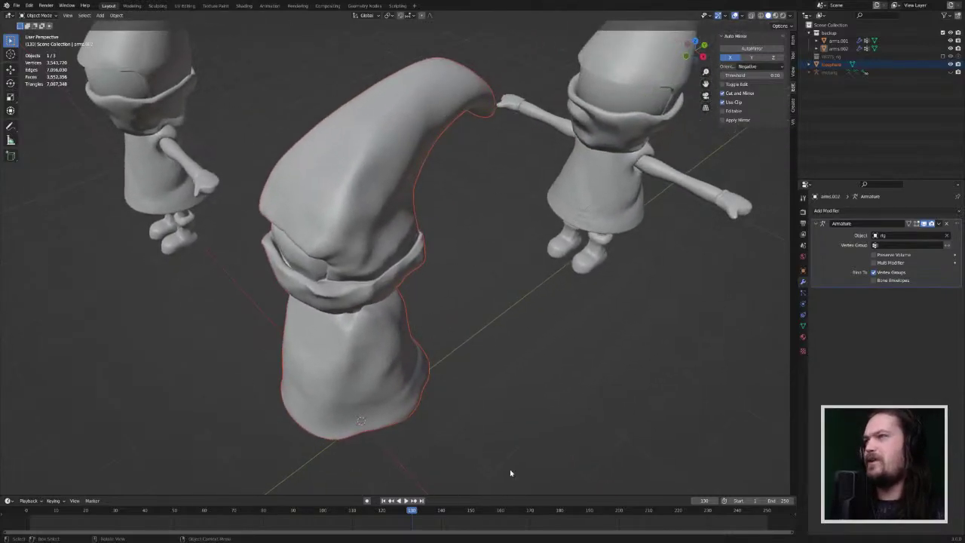
middle_click_drag(338, 282, 424, 373)
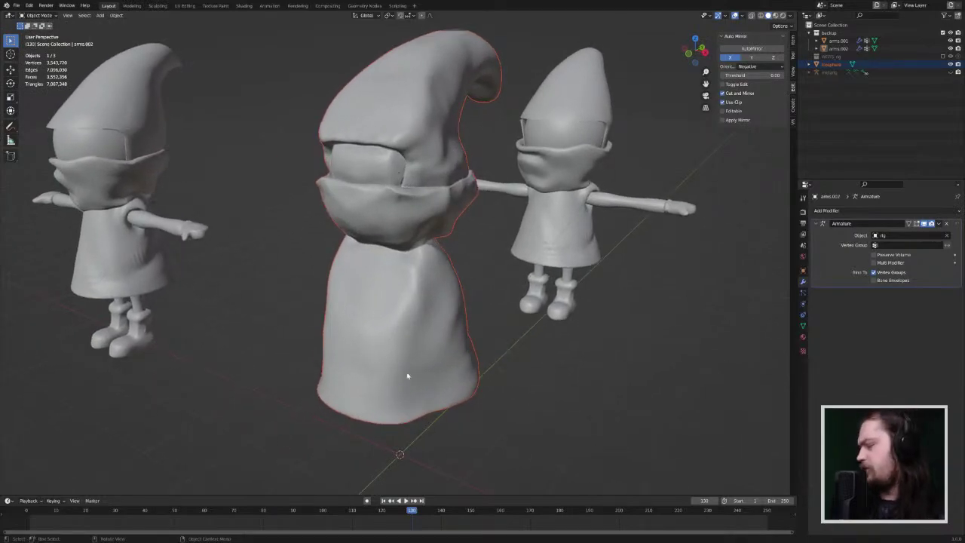
left_click(40, 15)
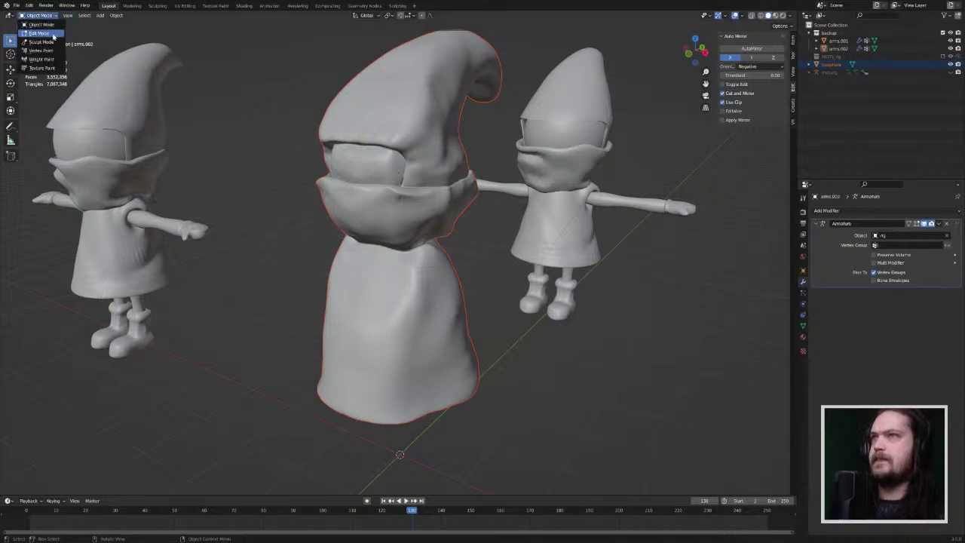
left_click(53, 43)
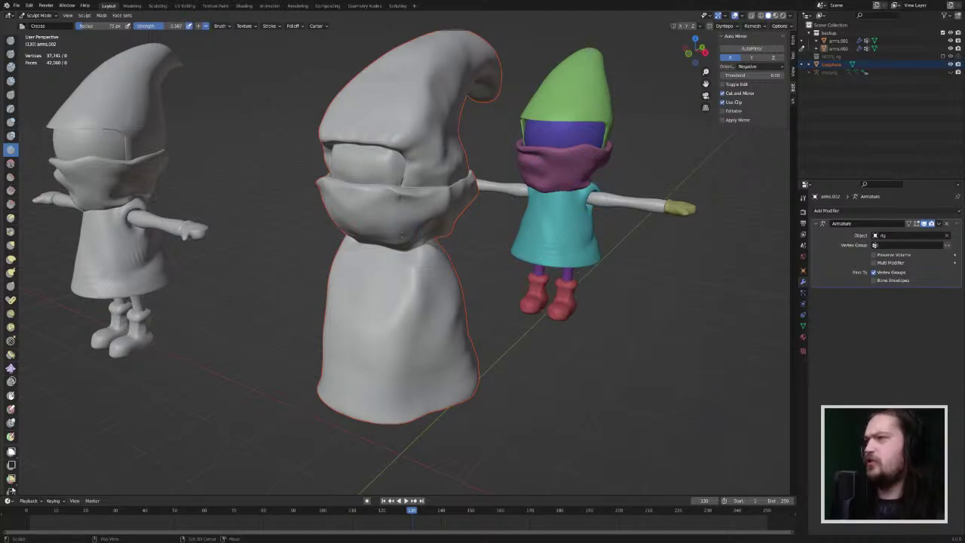
mouse_move(372, 409)
middle_mouse_down("shift")
mouse_move(414, 344)
mouse_move(384, 334)
mouse_move(354, 390)
mouse_move(596, 211)
middle_mouse_up("shift")
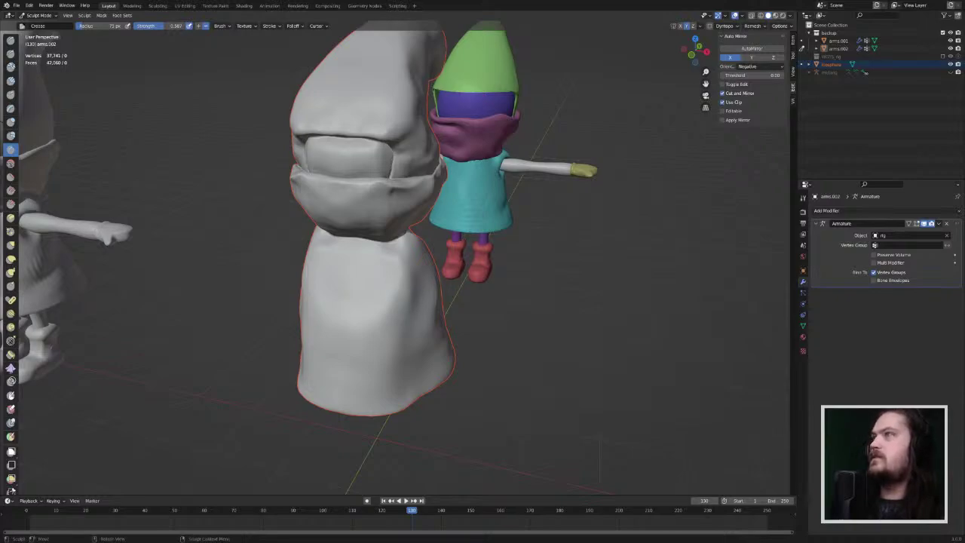
left_click(38, 15)
left_click(38, 22)
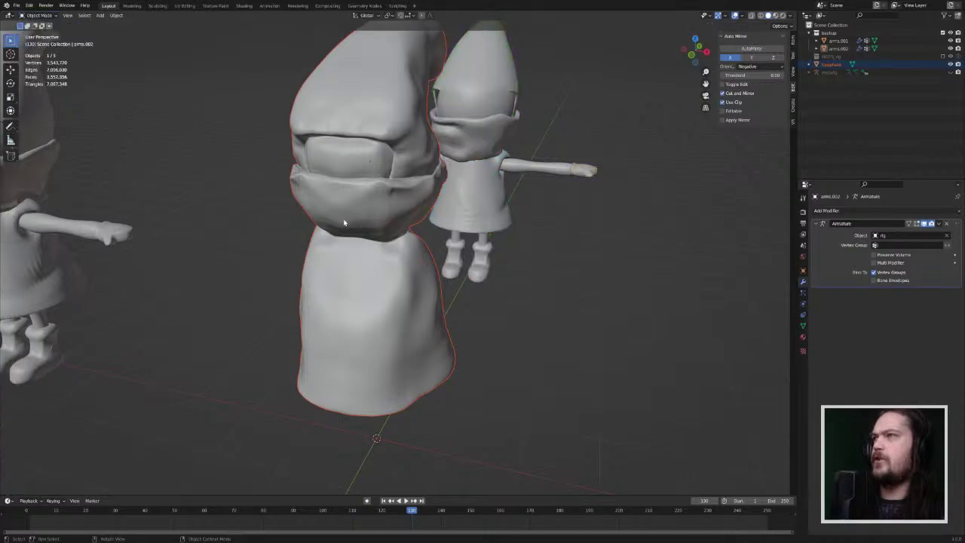
Step: Make the middle gnome, Icosphere, the active object and enter Sculpt Mode on it
left_click(362, 303)
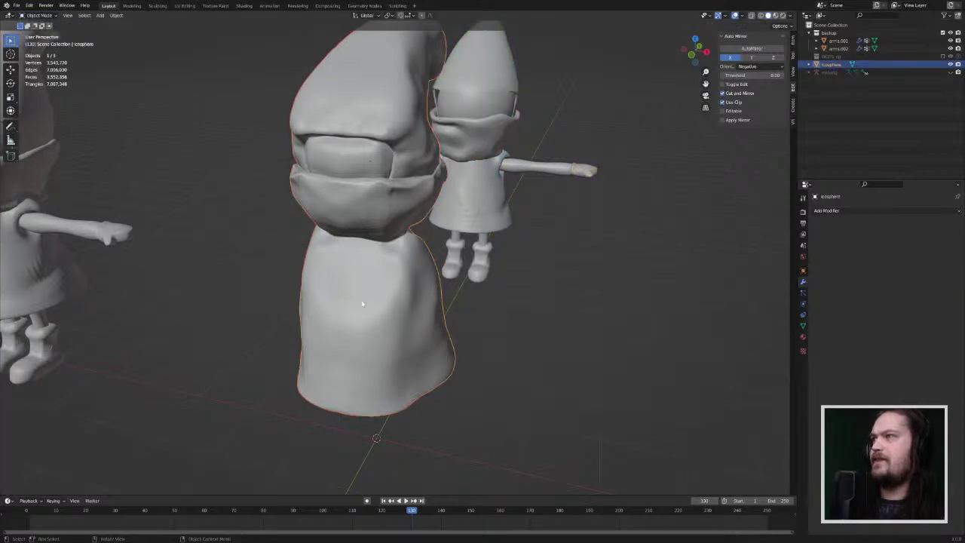
left_click(39, 15)
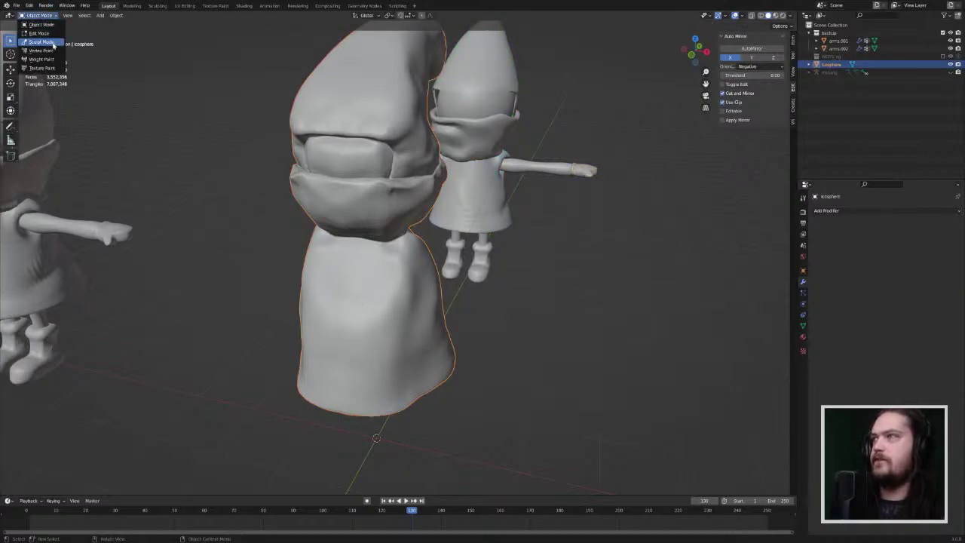
left_click(52, 43)
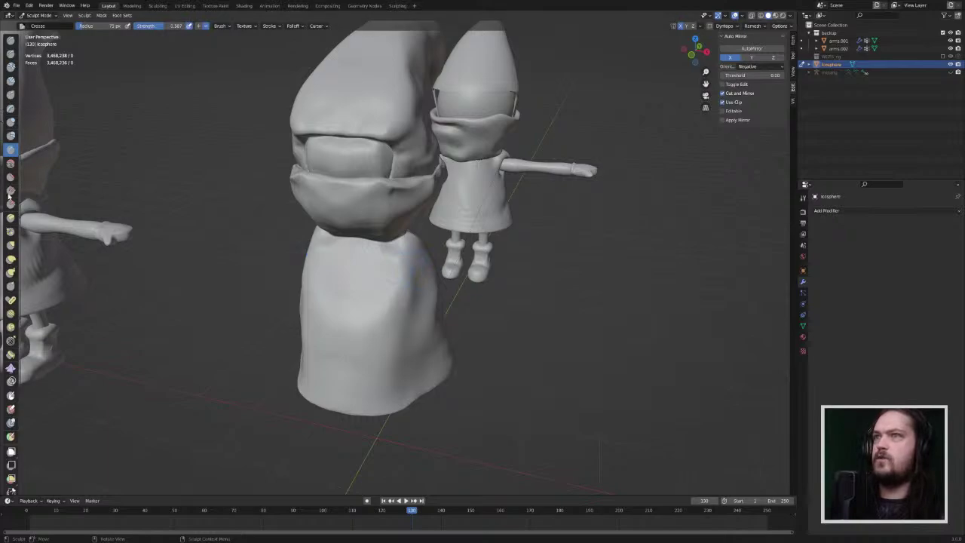
Step: Try to pull mirrored arms out of the robe's upper sides with the Snake Hook brush, and undo the stroke
left_click(10, 273)
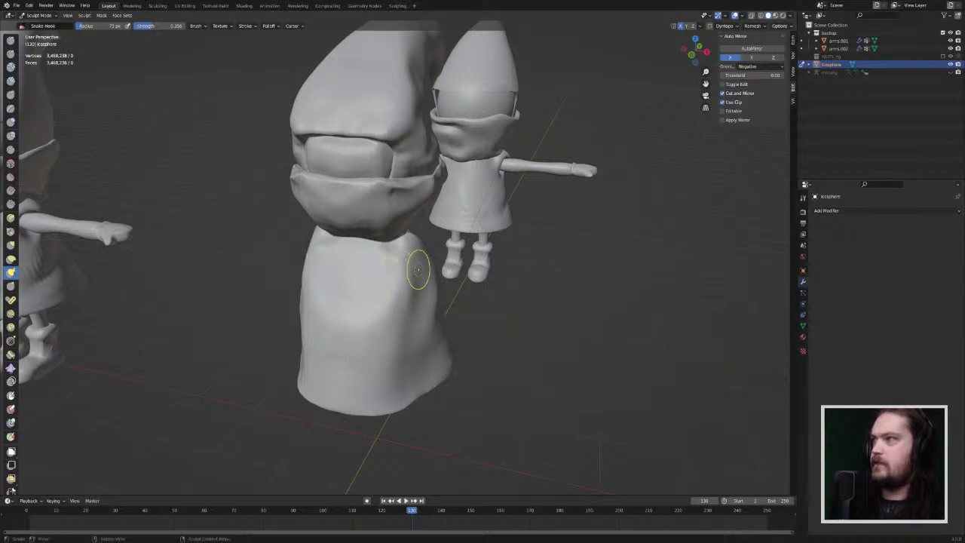
left_click_drag(428, 270, 538, 271)
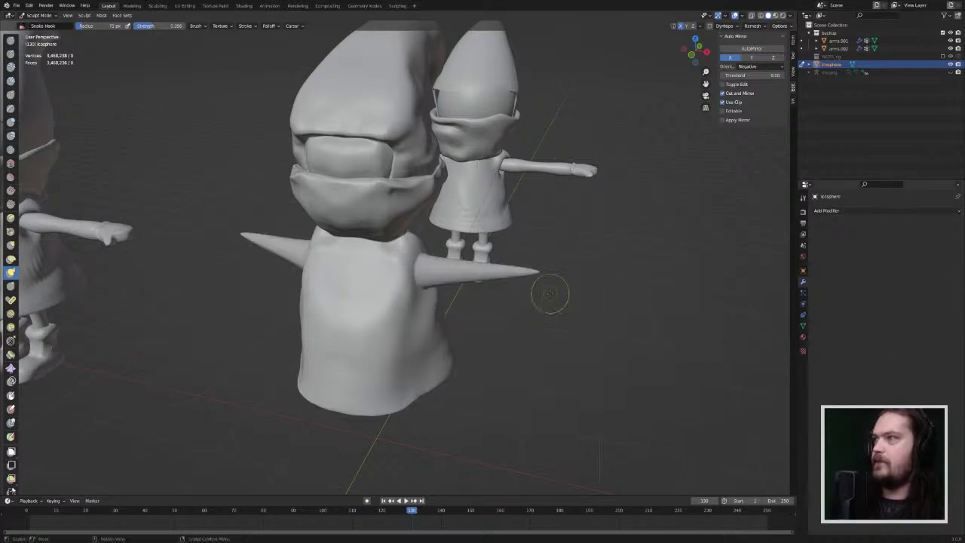
key("ctrl+z")
middle_click_drag(581, 263, 602, 233)
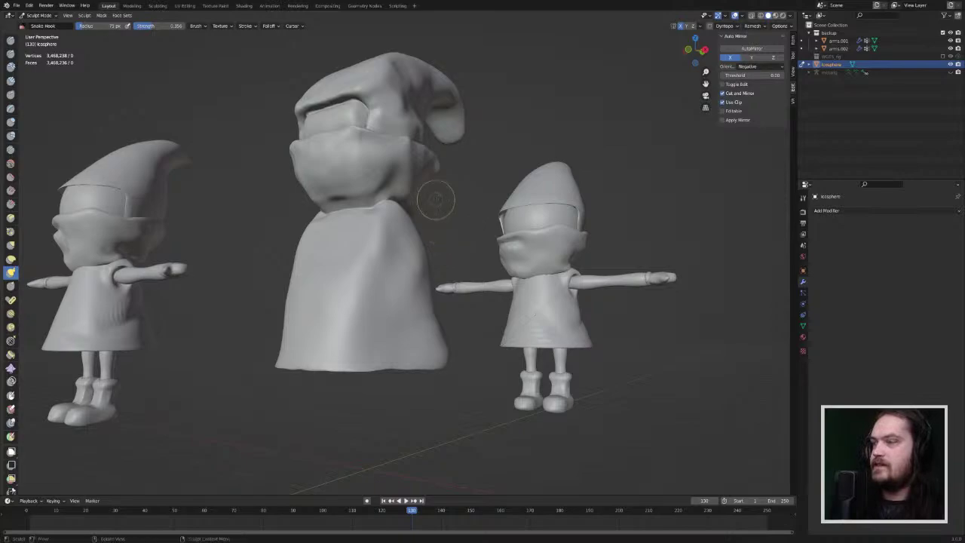
mouse_move(461, 327)
middle_mouse_down()
mouse_move(542, 324)
mouse_move(445, 320)
mouse_move(452, 309)
mouse_move(403, 314)
middle_mouse_up()
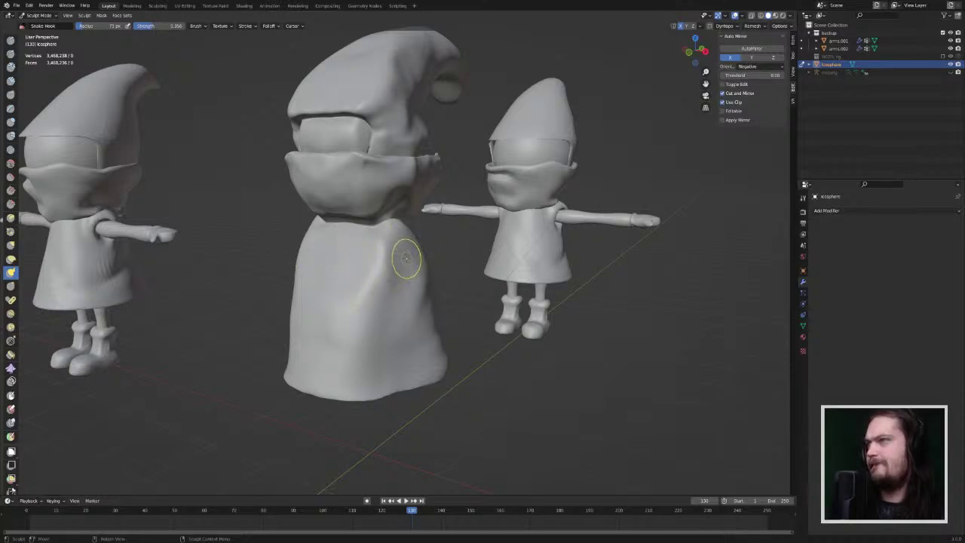
Step: Try to pull an arm out of the robe's shoulder area with the Elastic Deform brush, and undo the stroke
left_click(10, 259)
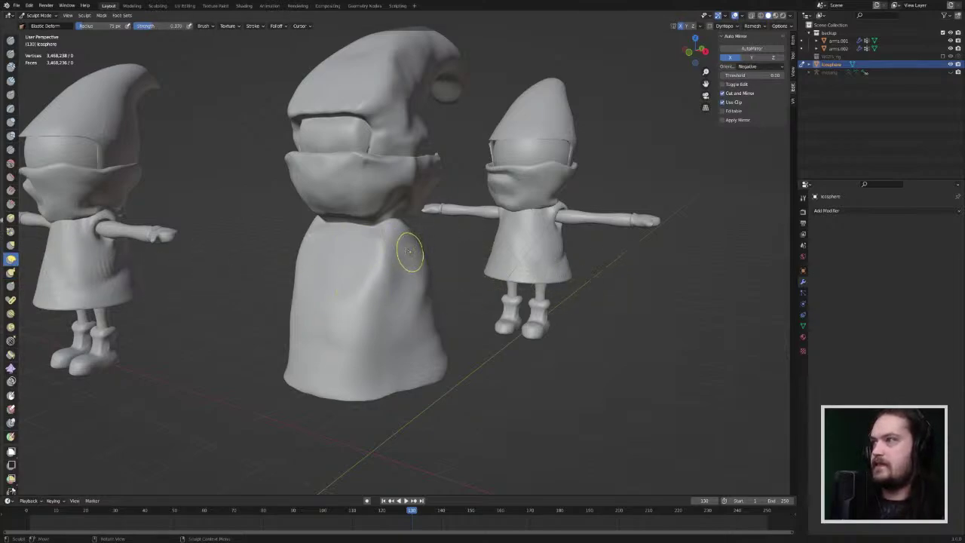
left_click_drag(410, 254, 450, 254)
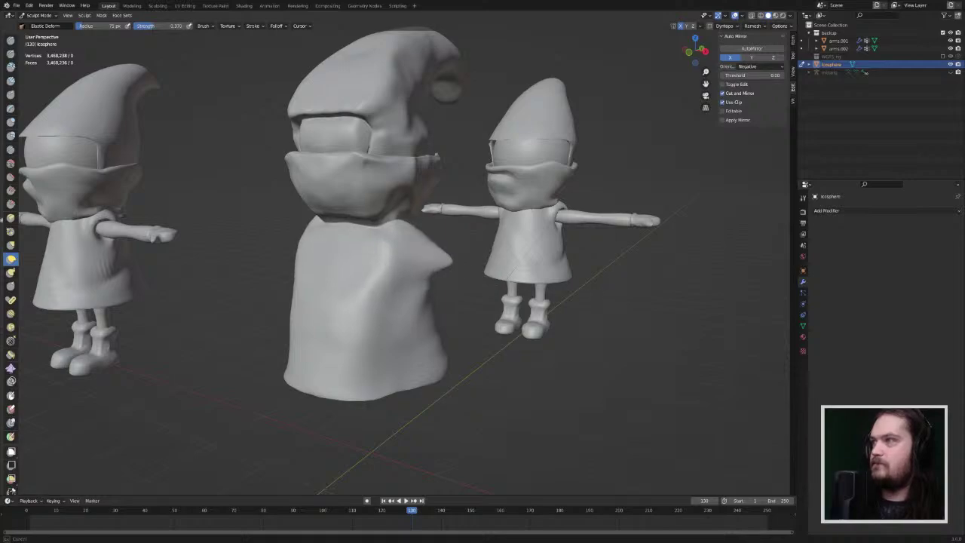
key("ctrl+z")
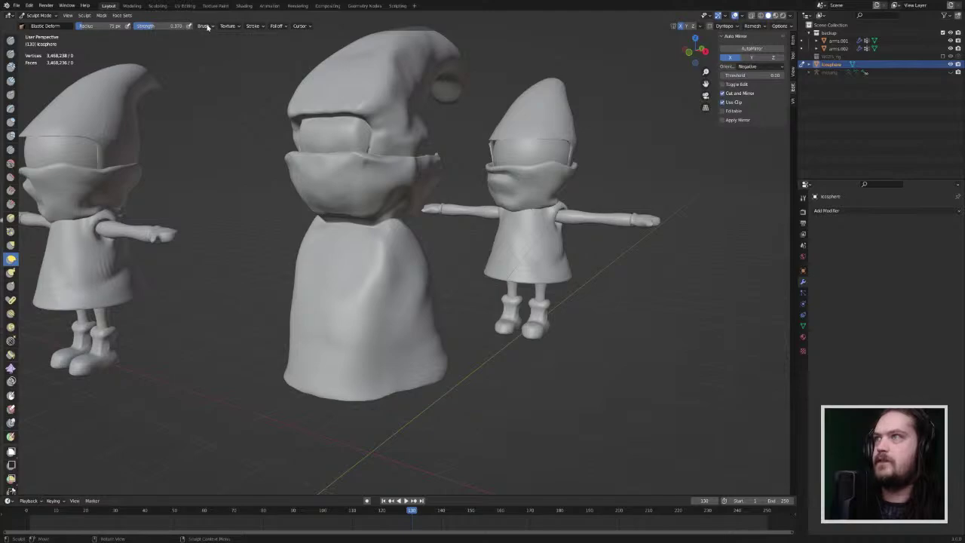
Step: Set the Elastic Deform brush's falloff to Constant and try a pull on the robe's shoulder area
left_click(280, 26)
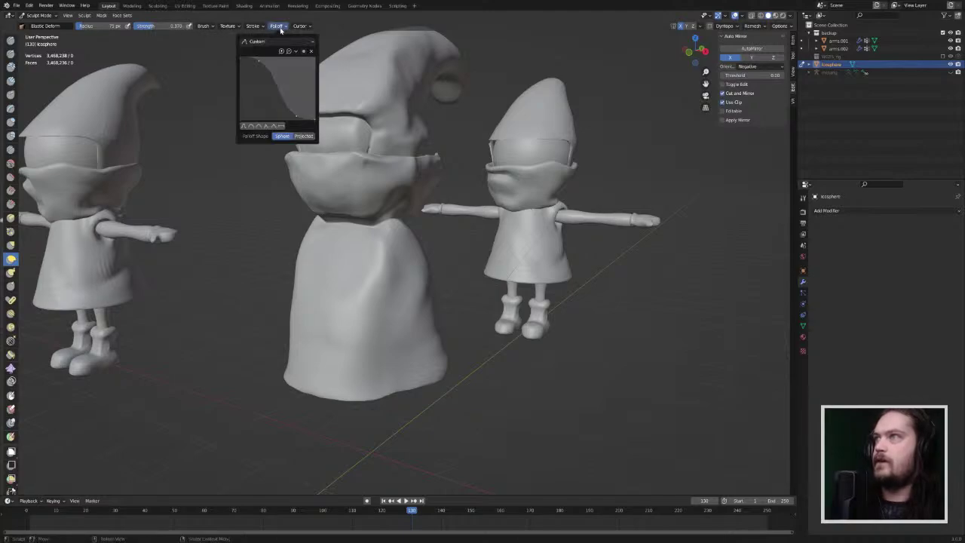
left_click(275, 42)
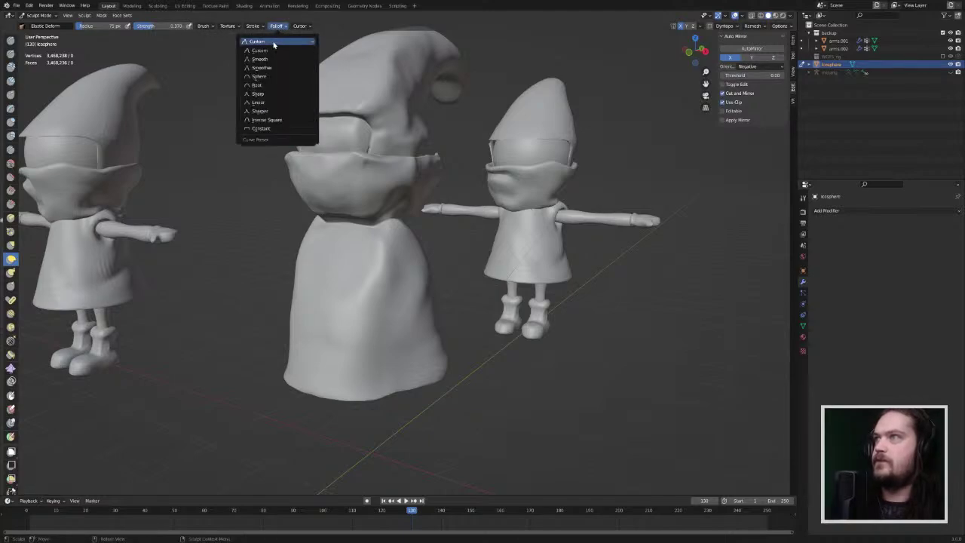
left_click(267, 129)
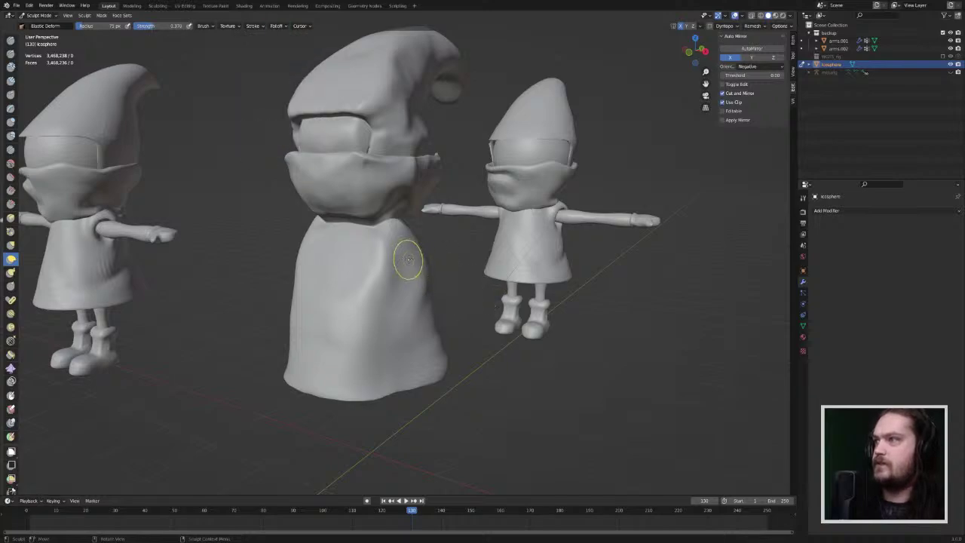
mouse_move(409, 259)
left_mouse_down()
mouse_move(600, 284)
mouse_move(452, 249)
mouse_move(475, 267)
left_mouse_up()
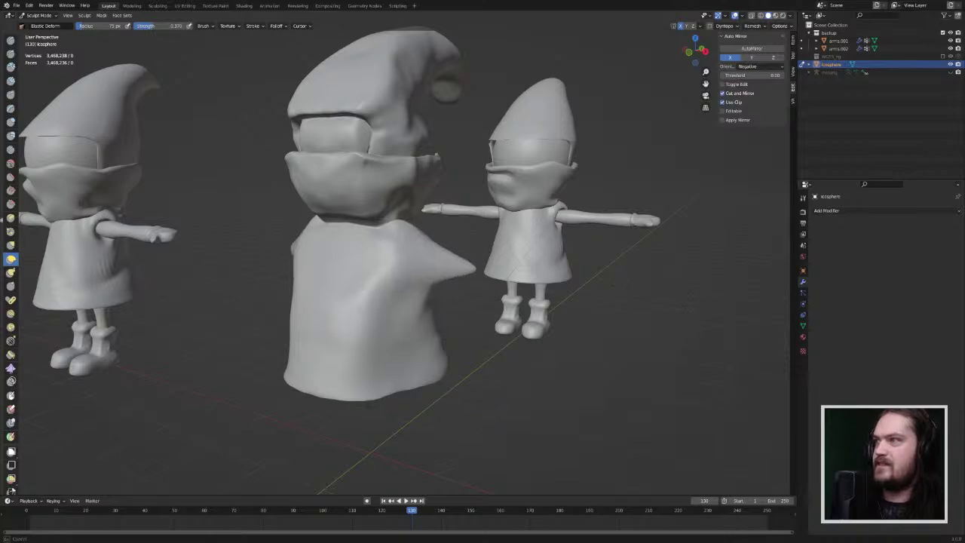
mouse_move(445, 253)
middle_mouse_down()
mouse_move(433, 260)
mouse_move(441, 263)
middle_mouse_up()
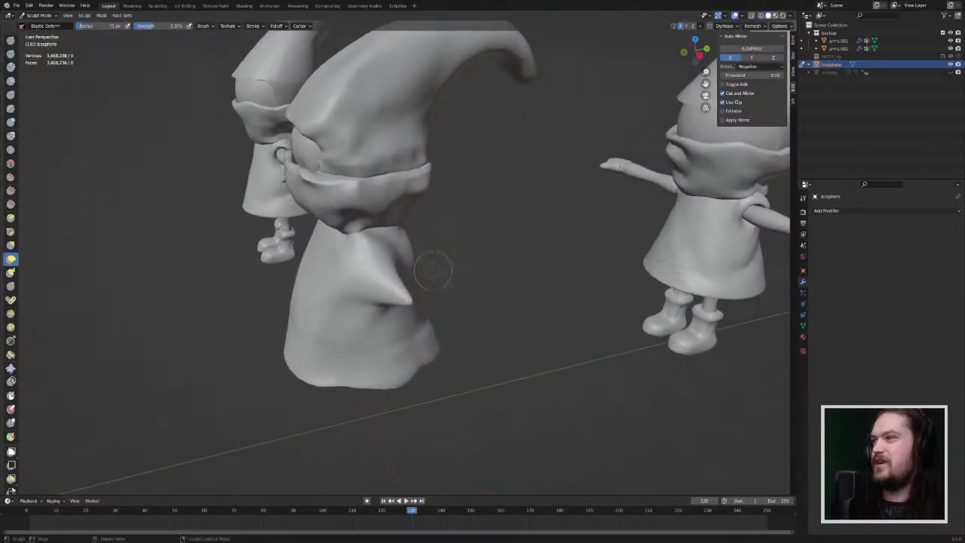
Step: With the Snake Hook brush in front view, pull short mirrored arm stubs from the robe's upper sides and check their placement from the side
left_click(11, 272)
mouse_move(384, 269)
middle_mouse_down()
mouse_move(464, 268)
mouse_move(446, 272)
middle_mouse_up()
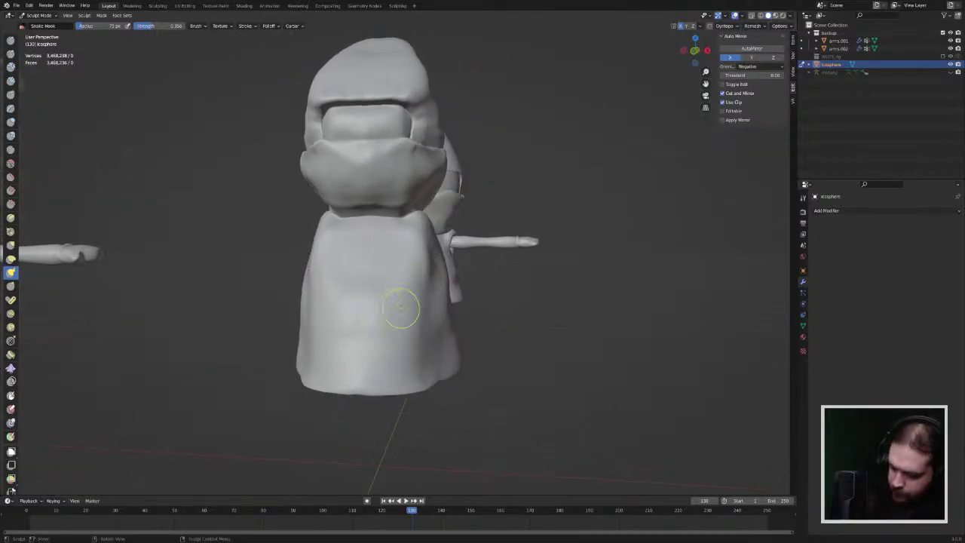
middle_click_drag(609, 336, 615, 296)
key("KP_3")
key("KP_1")
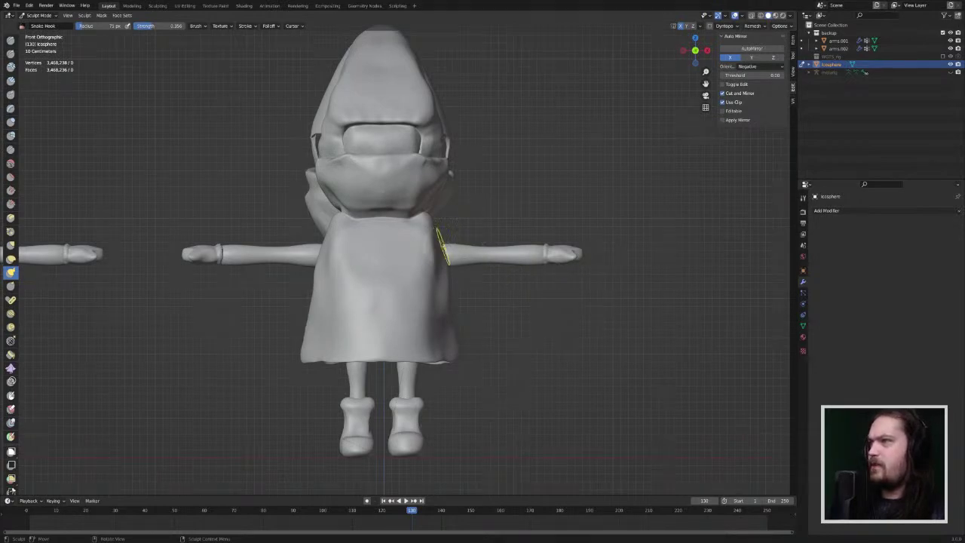
left_click_drag(443, 246, 456, 250)
key("KP_3")
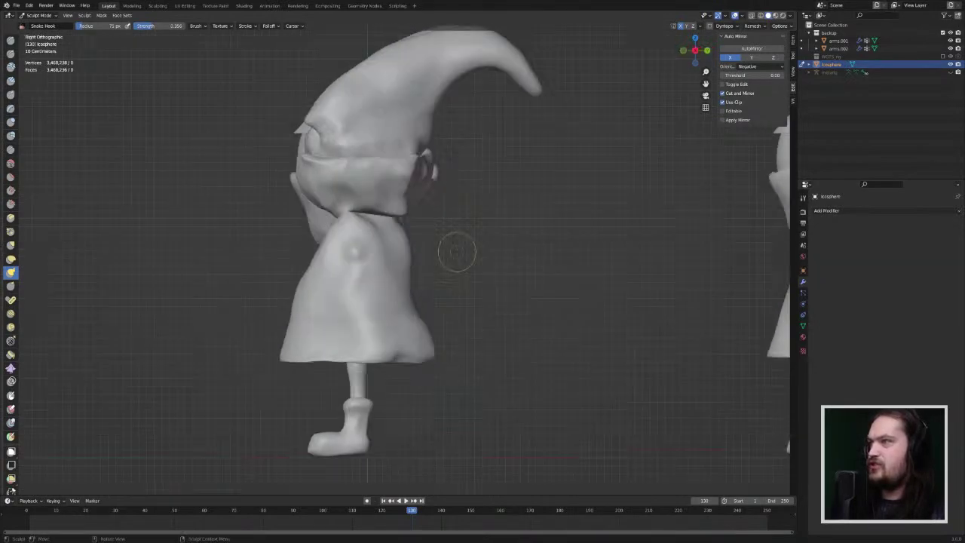
mouse_move(430, 256)
middle_mouse_down()
mouse_move(518, 266)
mouse_move(435, 247)
middle_mouse_up()
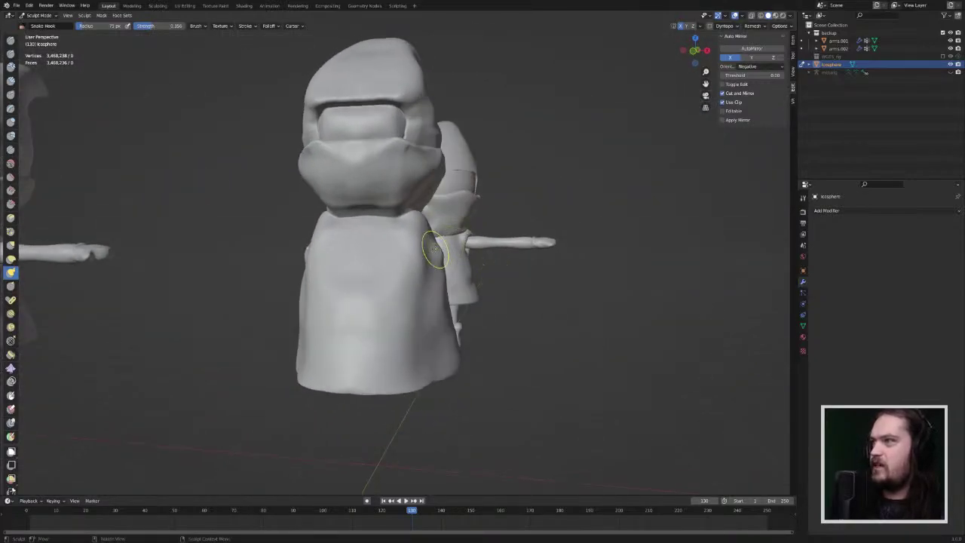
Step: Pull the mirrored arm stubs on the robe's upper sides farther outward into longer tapered spikes with the Snake Hook brush
left_click_drag(457, 251, 486, 258)
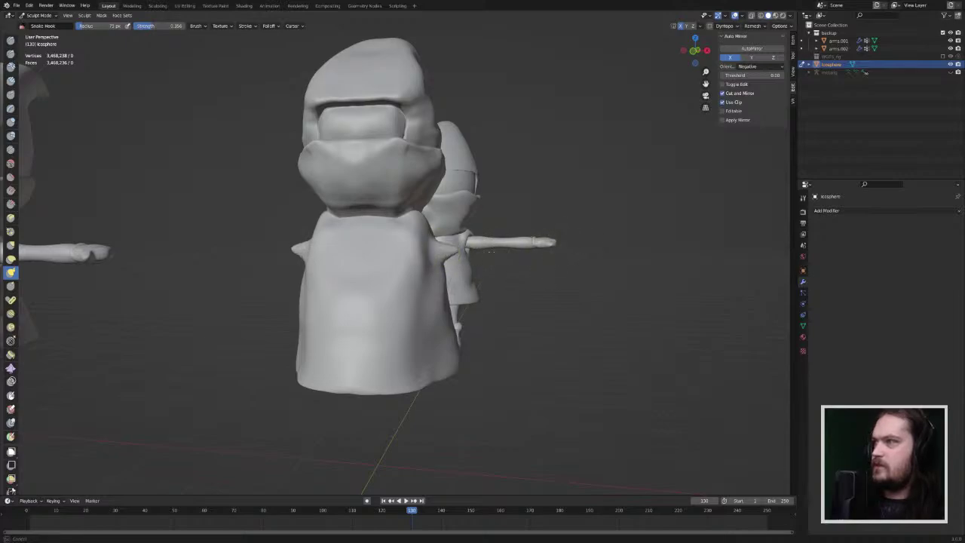
mouse_move(502, 249)
middle_mouse_down()
mouse_move(520, 317)
mouse_move(500, 279)
middle_mouse_up()
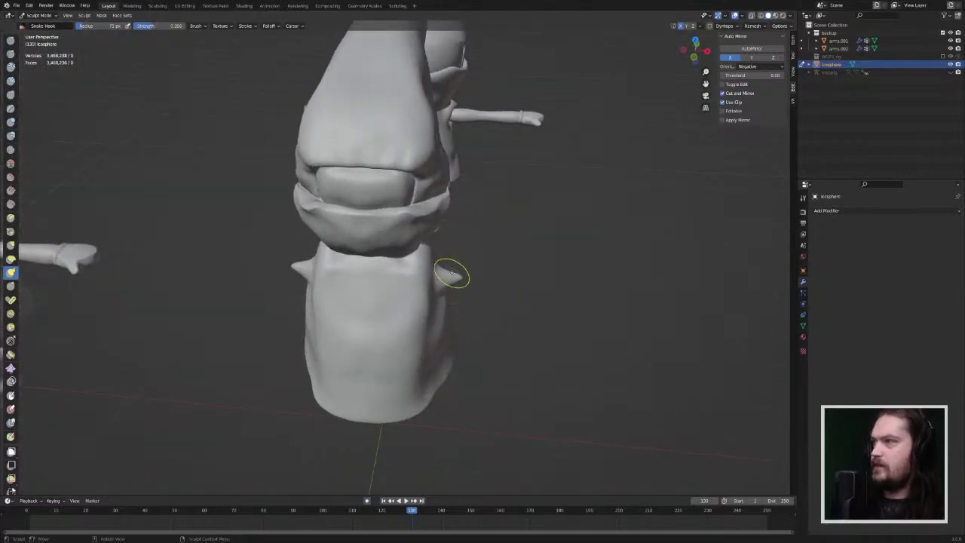
left_click_drag(447, 279, 490, 279)
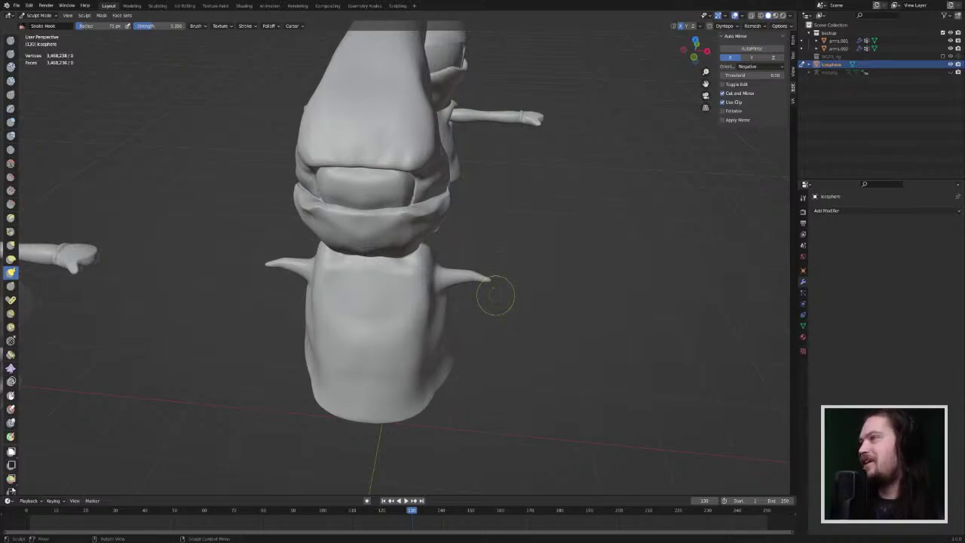
Step: Examine the mesh density around the arm stubs in Edit Mode, and return to Sculpt Mode
key("Tab")
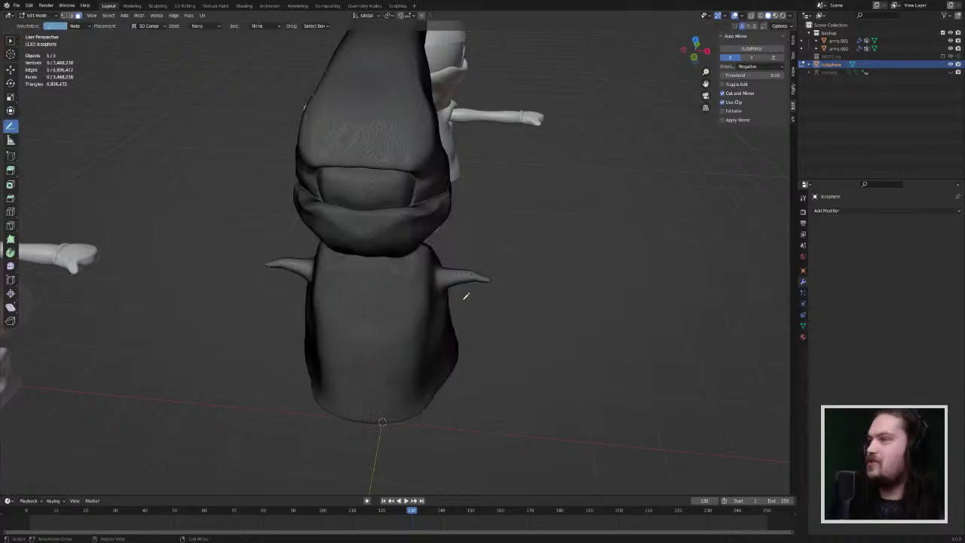
key("shift+space")
key("d")
scroll(555, 270, "up", 8)
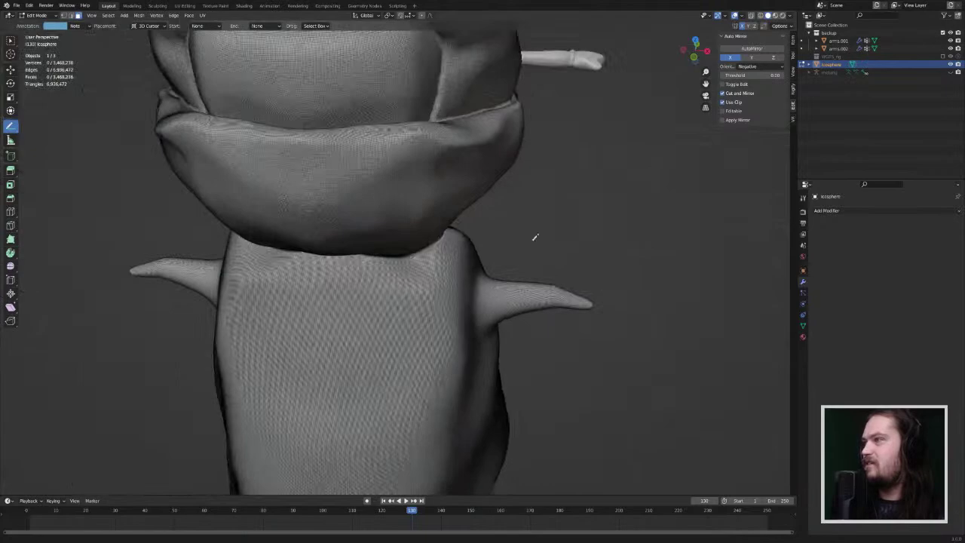
middle_click_drag(535, 237, 508, 271, "ctrl")
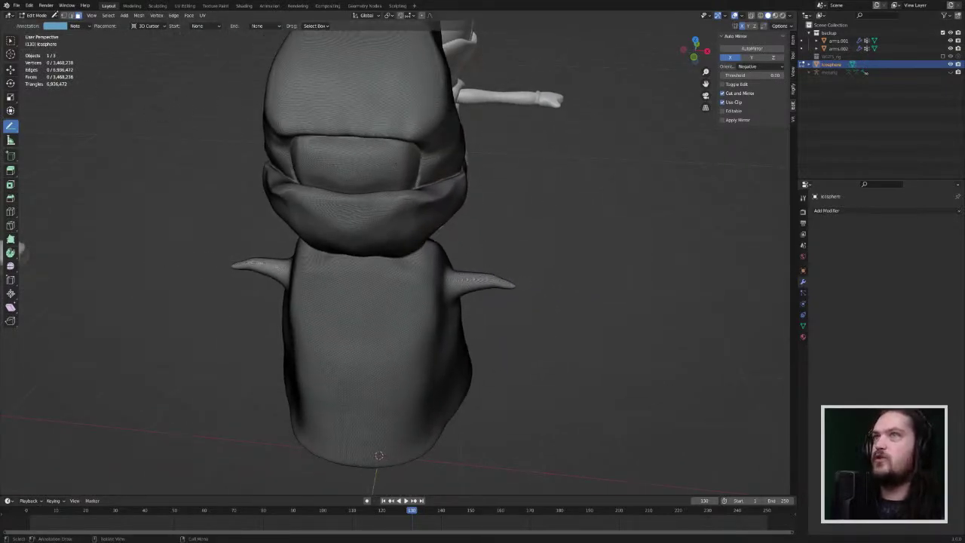
key("ctrl+z")
left_click(31, 6)
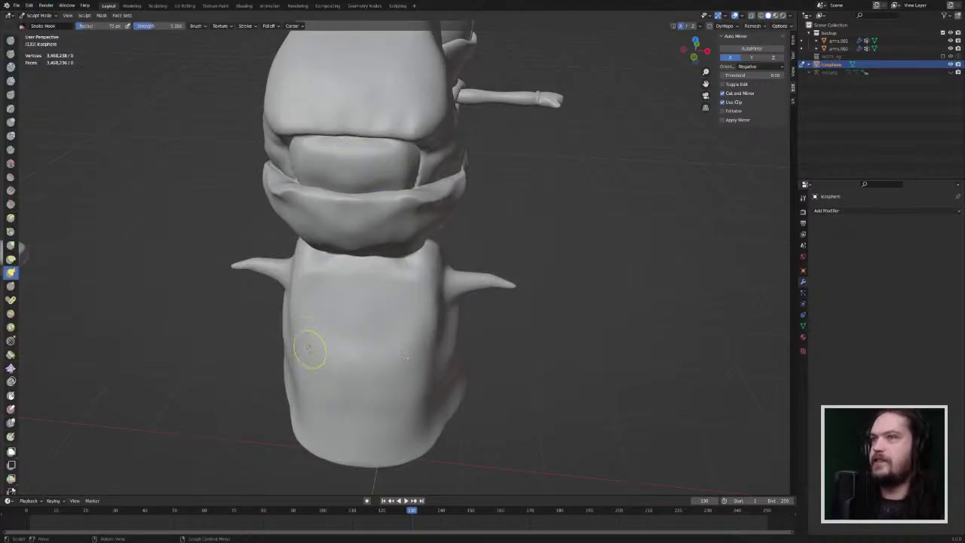
Step: Stretch the mirrored arm stubs outward into long thin arms with the Elastic Deform brush
left_click(11, 258)
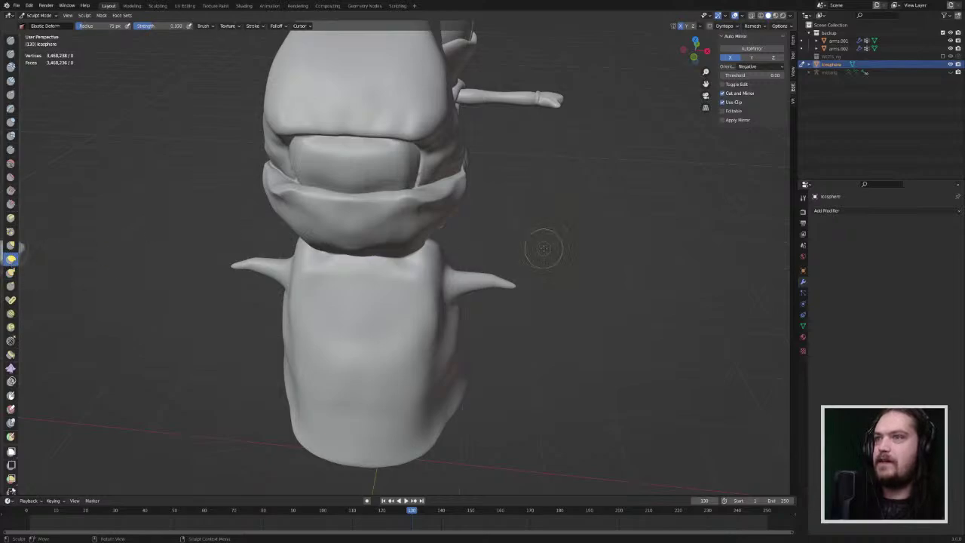
mouse_move(517, 285)
left_mouse_down()
mouse_move(527, 280)
mouse_move(514, 271)
mouse_move(484, 281)
left_mouse_up()
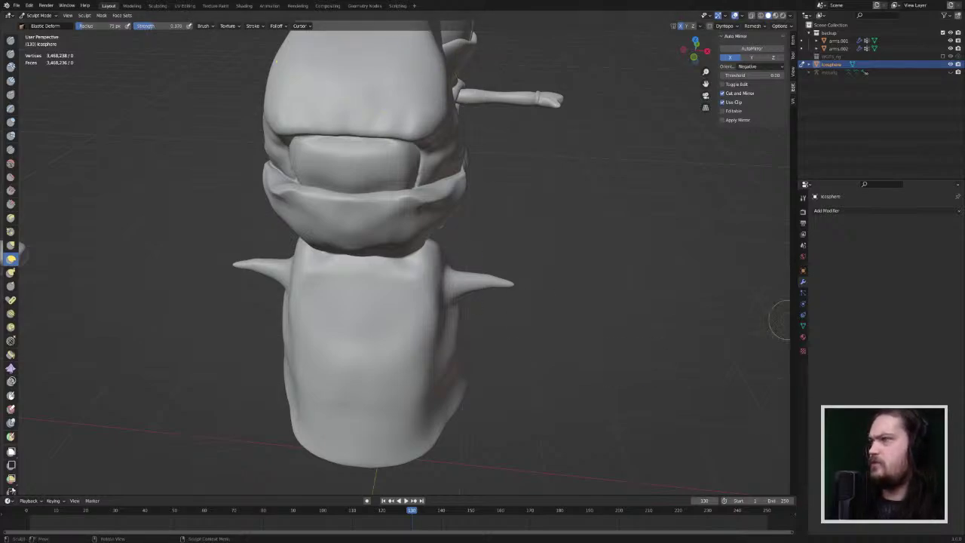
left_click_drag(504, 284, 606, 291)
middle_click_drag(518, 291, 550, 270)
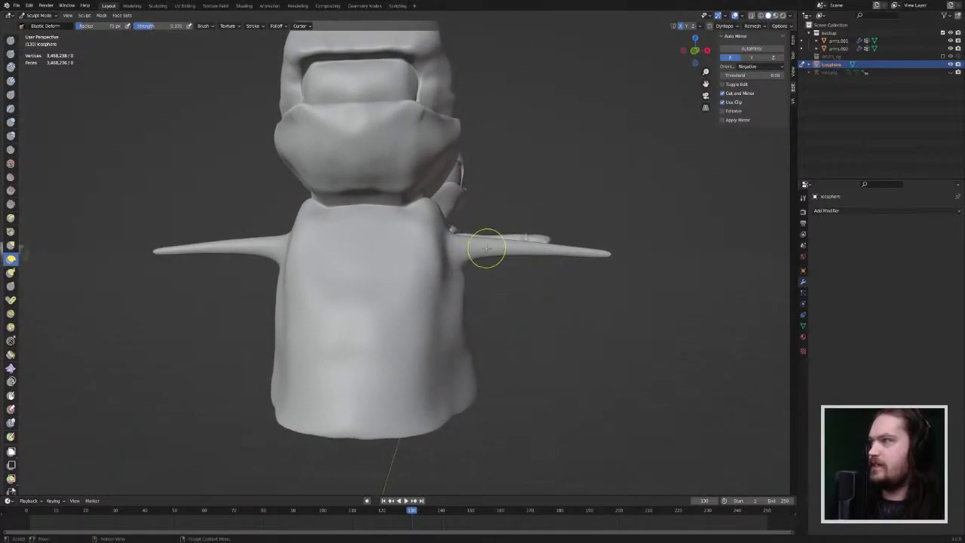
mouse_move(517, 223)
middle_mouse_down()
mouse_move(520, 237)
mouse_move(500, 249)
middle_mouse_up()
Step: In front view, adjust the arm tips and pull the undersides near the shoulders down to match the reference arms behind
key("KP_1")
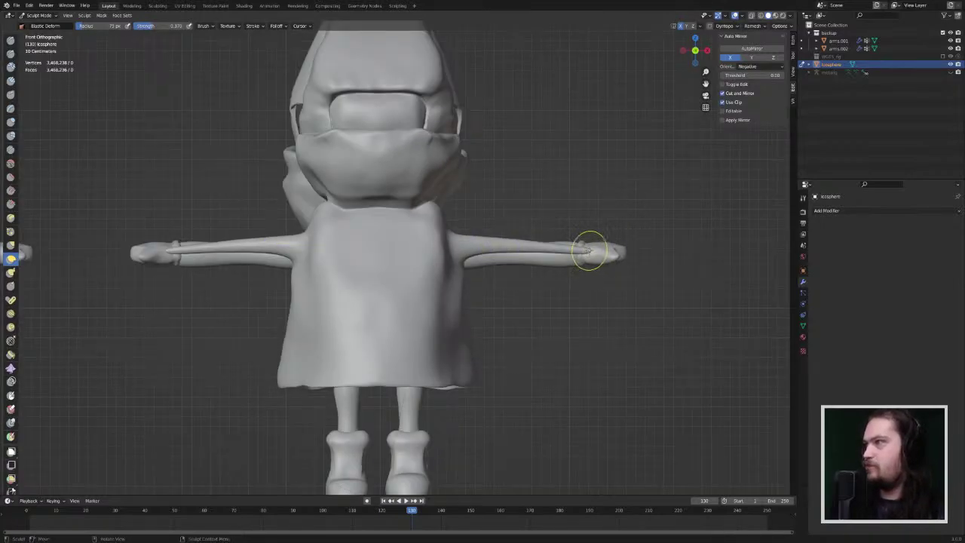
left_click_drag(588, 251, 583, 249)
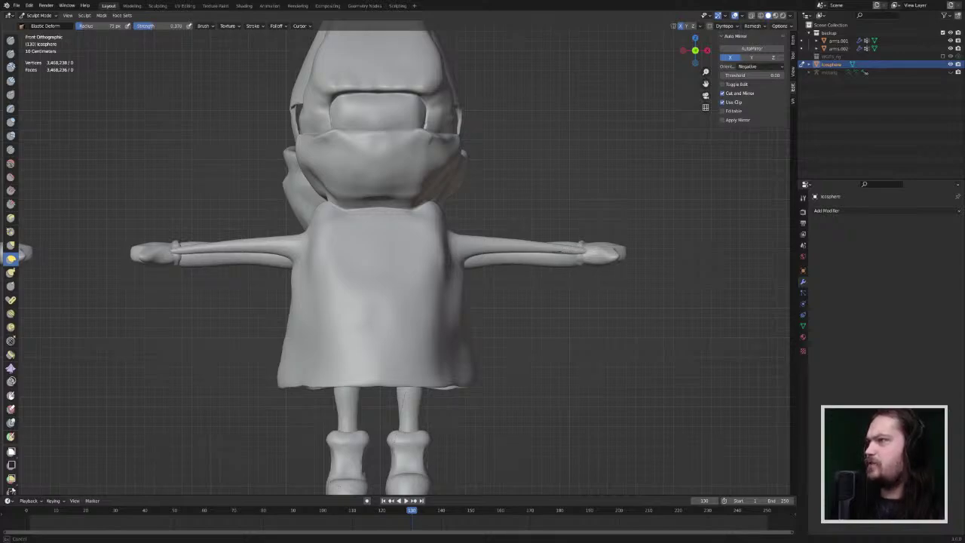
left_click_drag(557, 250, 556, 253)
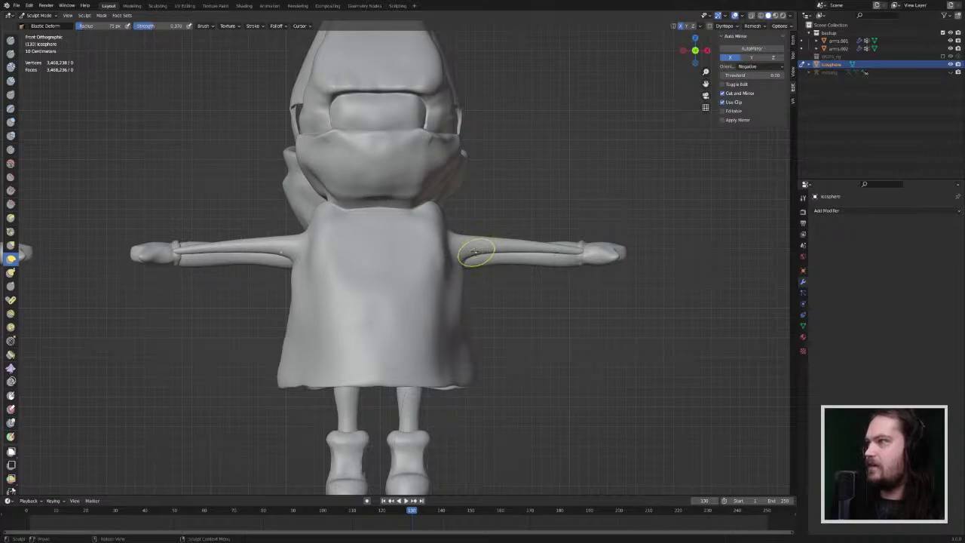
left_click_drag(478, 254, 488, 289)
left_click_drag(477, 257, 485, 281)
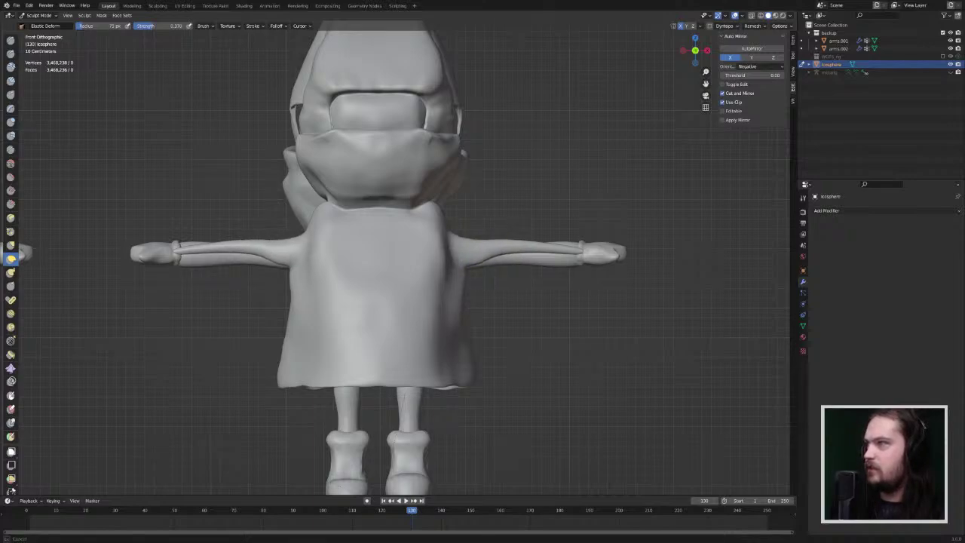
left_click_drag(485, 291, 485, 294)
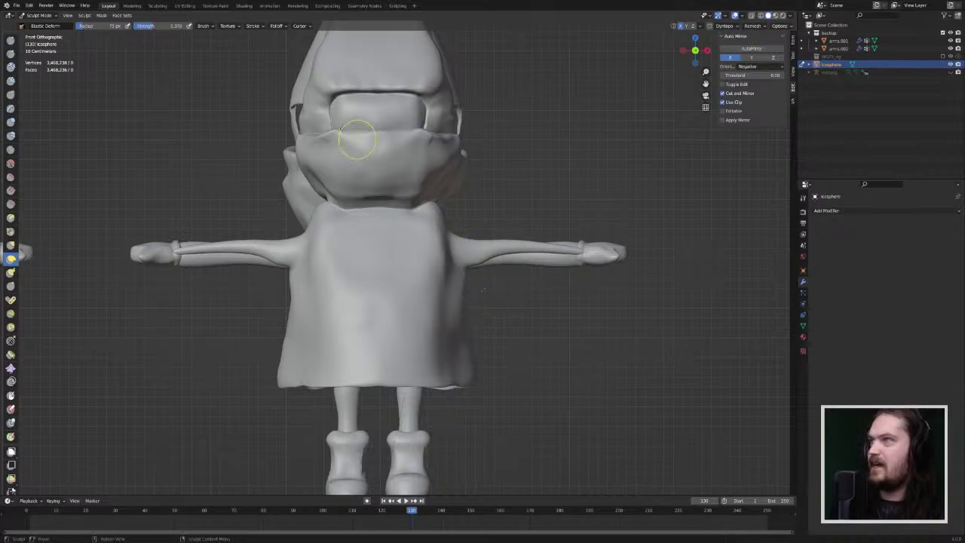
Step: Set the Elastic Deform brush's falloff to Smoother and pull the arms' undersides down toward the wrists to match the reference arms
left_click(298, 28)
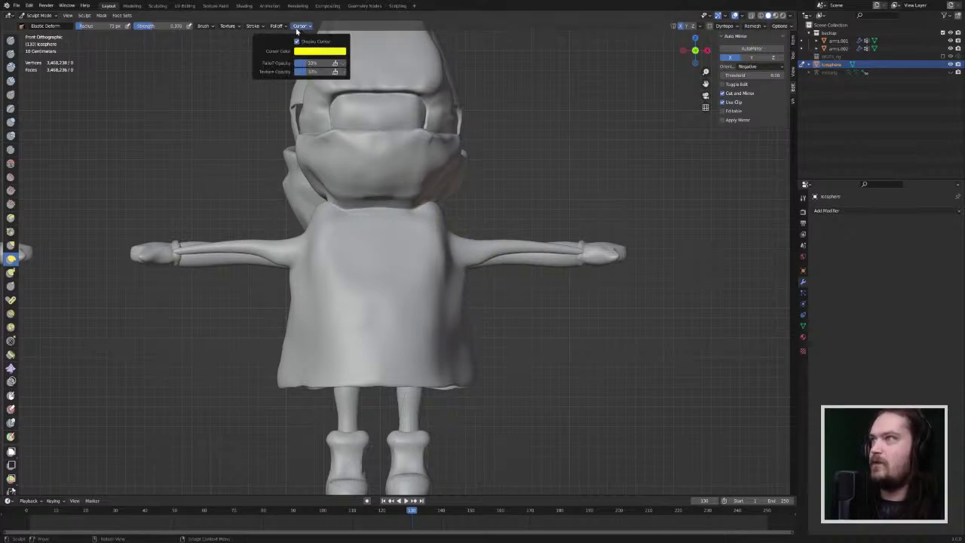
left_click(277, 26)
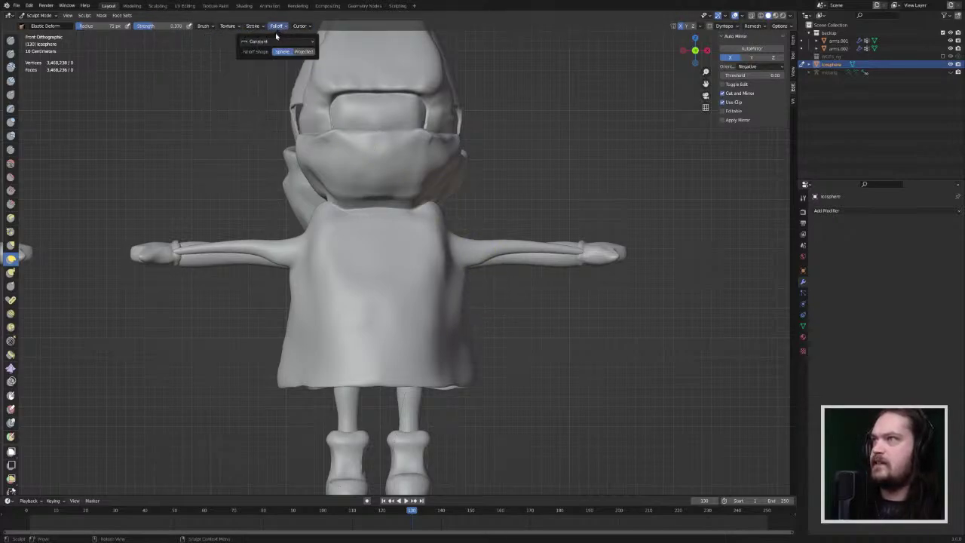
left_click(276, 41)
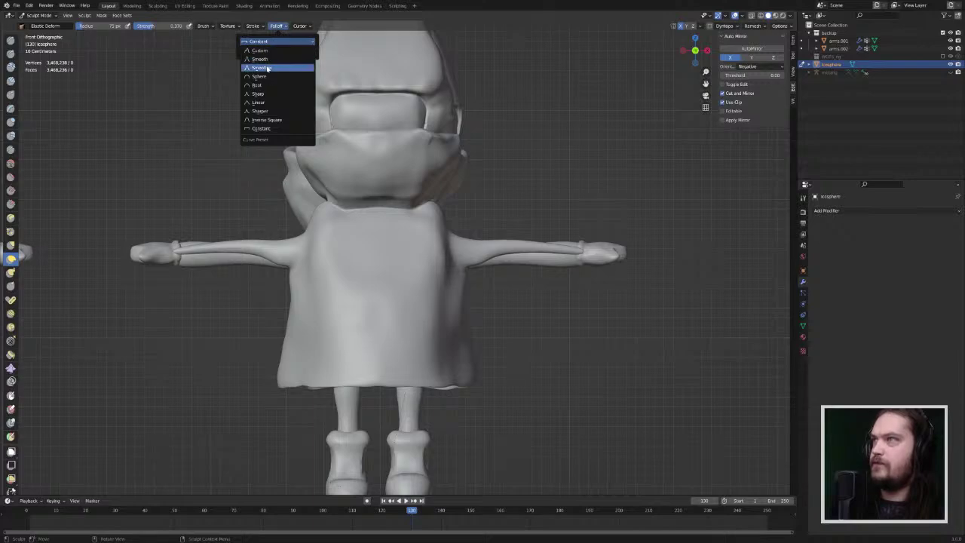
left_click(270, 68)
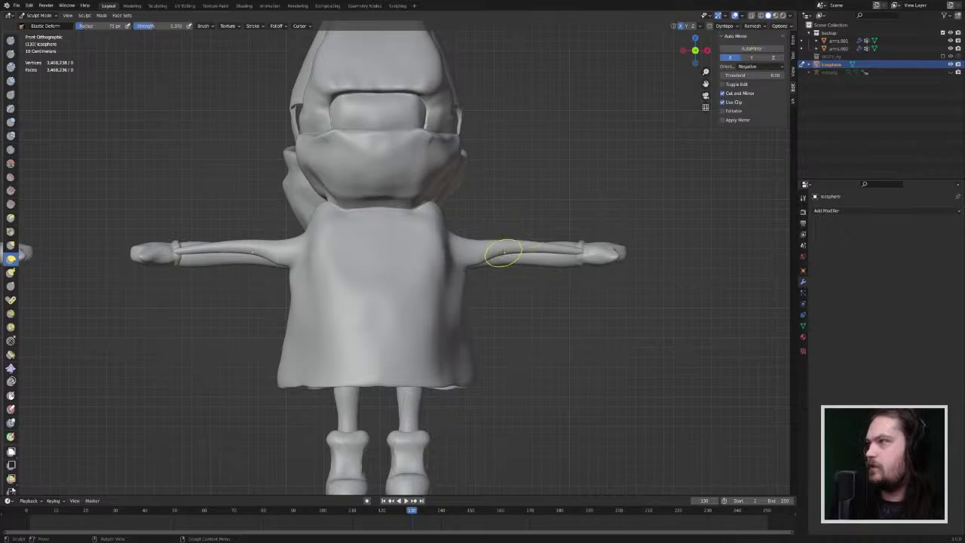
mouse_move(503, 255)
left_mouse_down()
mouse_move(525, 287)
mouse_move(536, 266)
mouse_move(511, 267)
mouse_move(517, 279)
mouse_move(531, 257)
left_mouse_up()
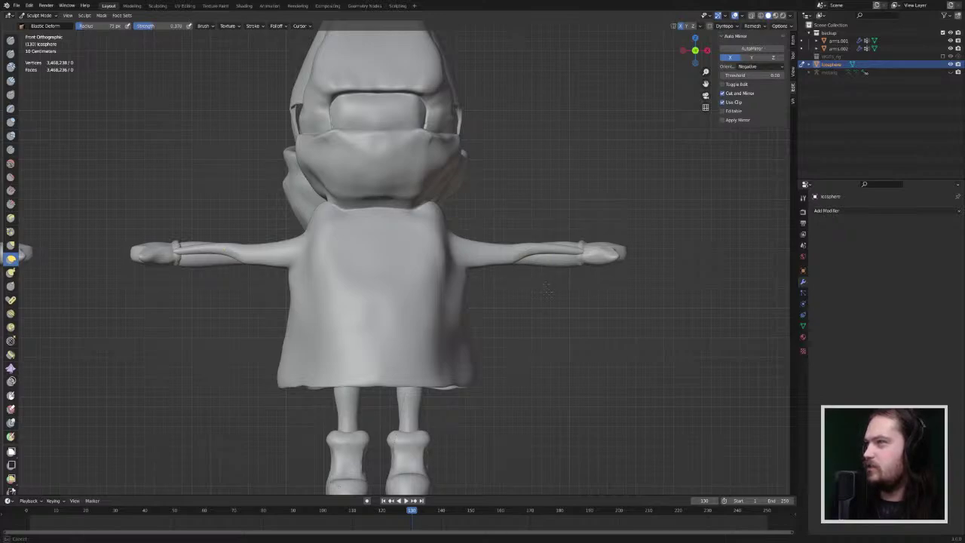
mouse_move(533, 260)
left_mouse_down()
mouse_move(538, 280)
mouse_move(543, 259)
mouse_move(556, 284)
left_mouse_up()
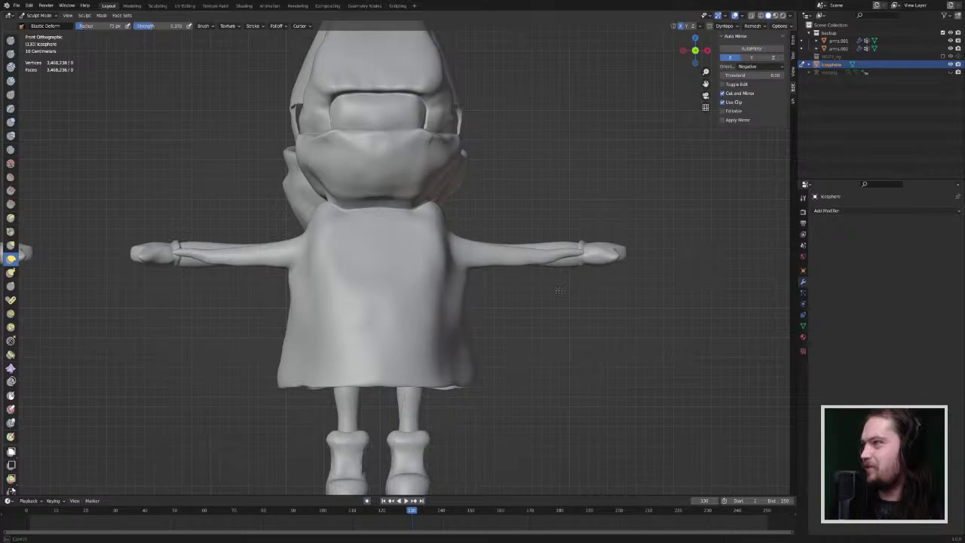
left_click_drag(559, 292, 581, 264)
left_click_drag(583, 271, 582, 273)
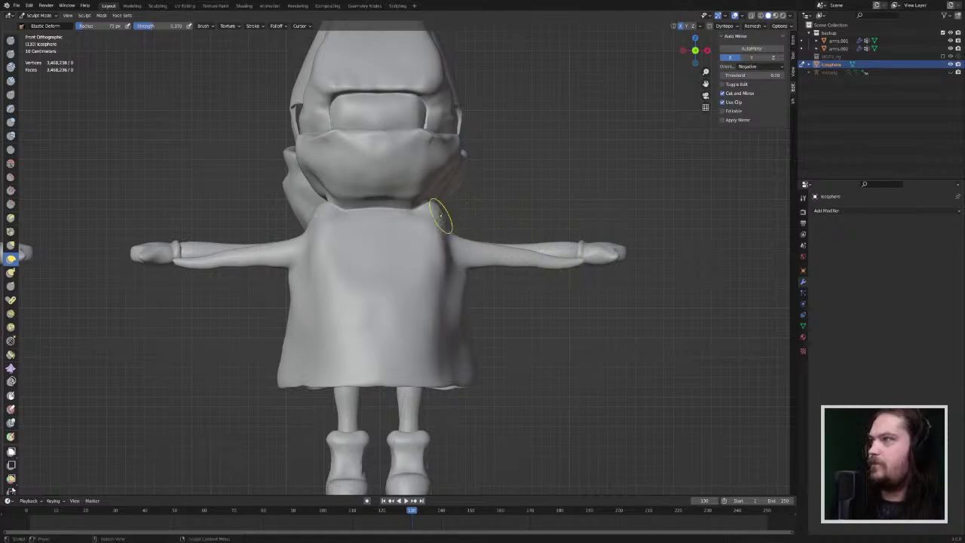
Step: Pull the arms' upper edges up from the upper arm to the wrist to match the thickness of the reference arms
left_click_drag(494, 243, 496, 242)
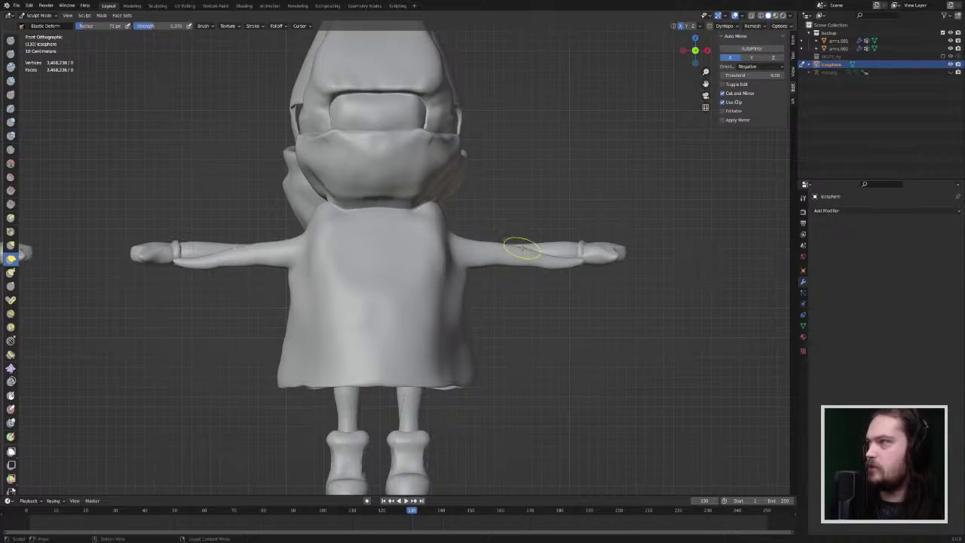
left_click_drag(521, 245, 523, 245)
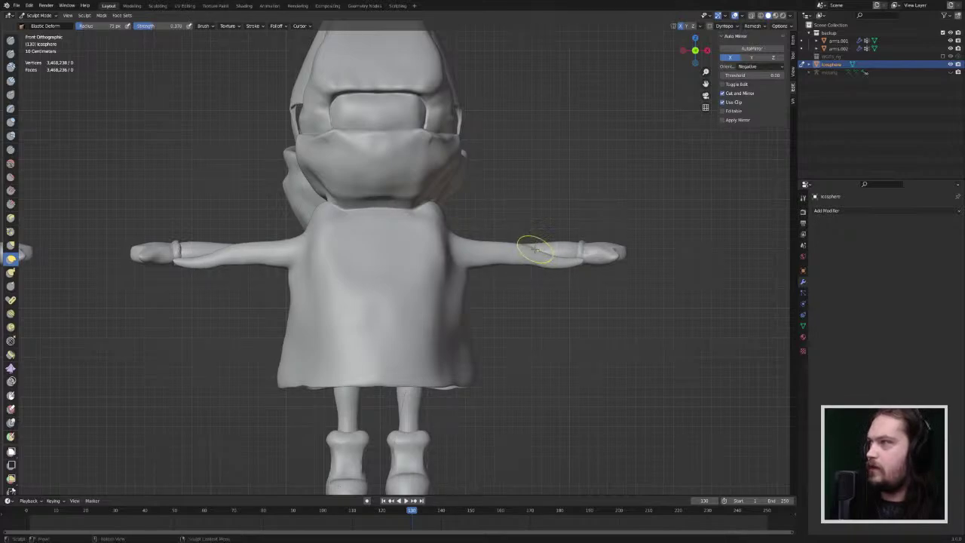
mouse_move(540, 250)
left_mouse_down()
mouse_move(555, 234)
mouse_move(544, 255)
left_mouse_up()
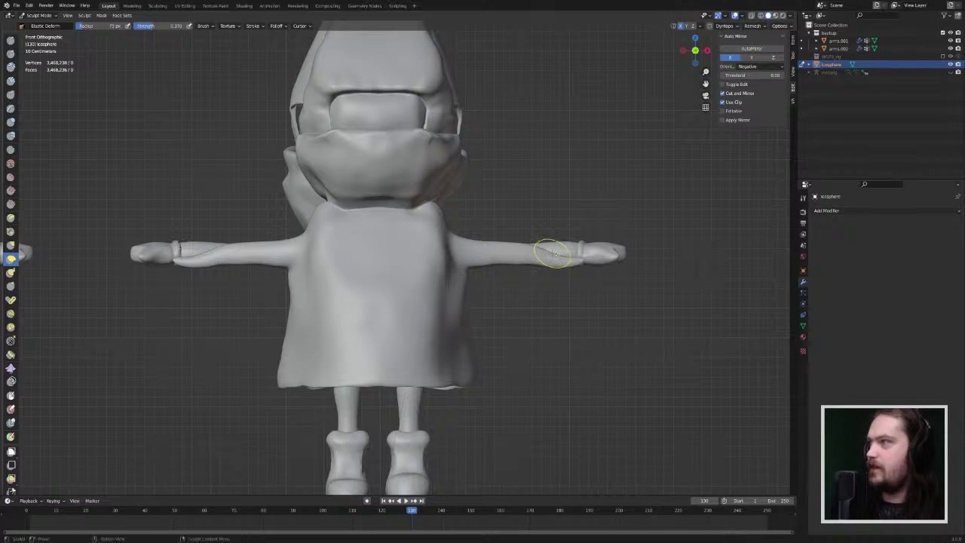
left_click_drag(552, 253, 576, 212)
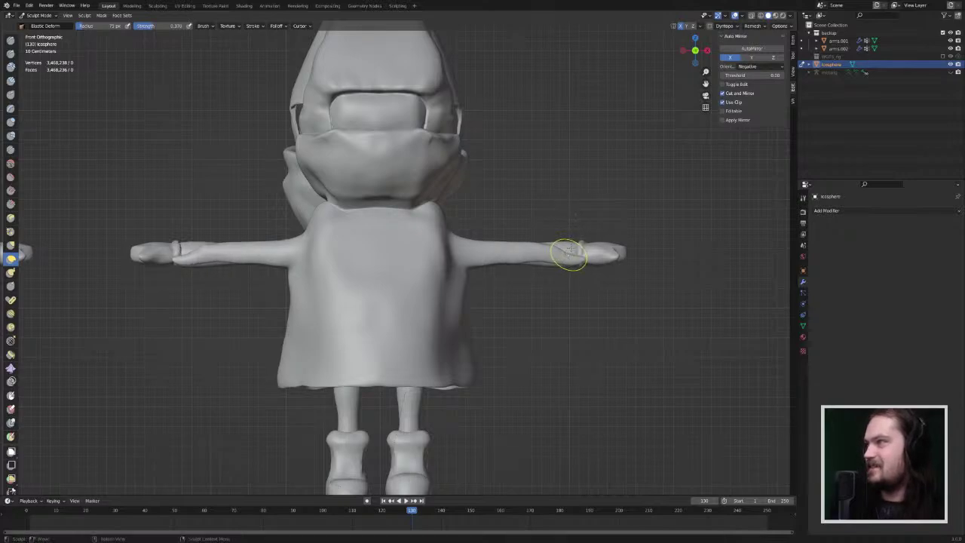
mouse_move(569, 257)
left_mouse_down()
mouse_move(571, 266)
mouse_move(581, 221)
mouse_move(569, 260)
mouse_move(555, 258)
left_mouse_up()
middle_click_drag(555, 258, 456, 285)
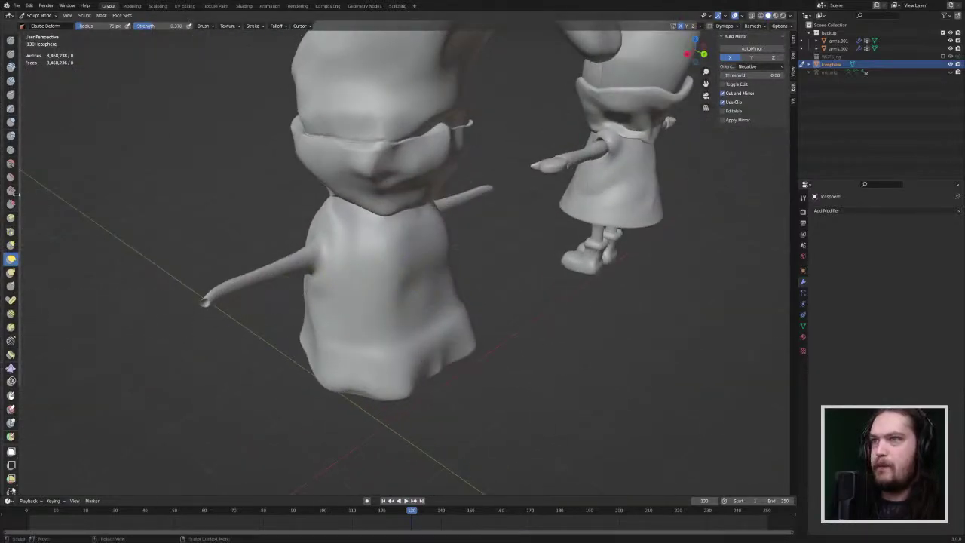
Step: Thicken the thin mirrored arms along their length in top view with the Inflate/Deflate brush
left_click(10, 164)
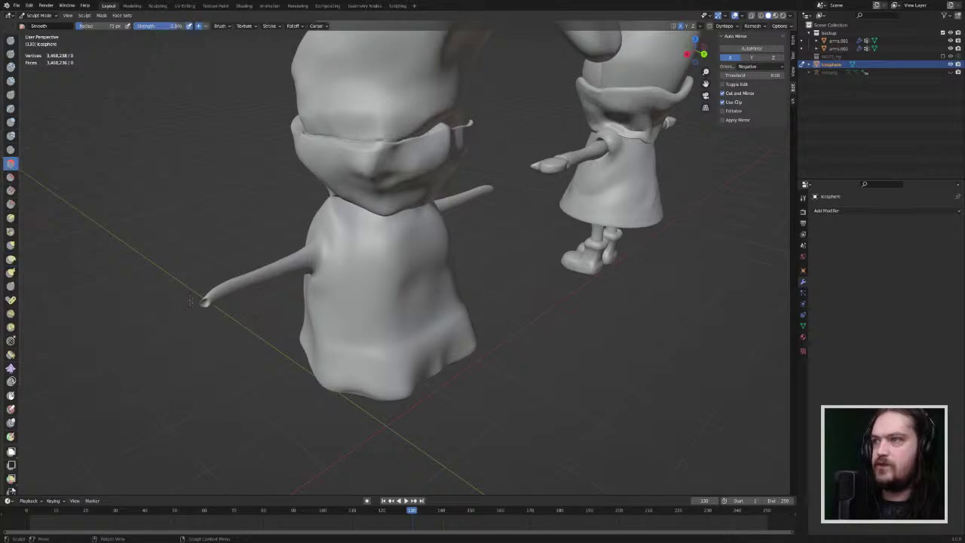
middle_click_drag(207, 300, 273, 301)
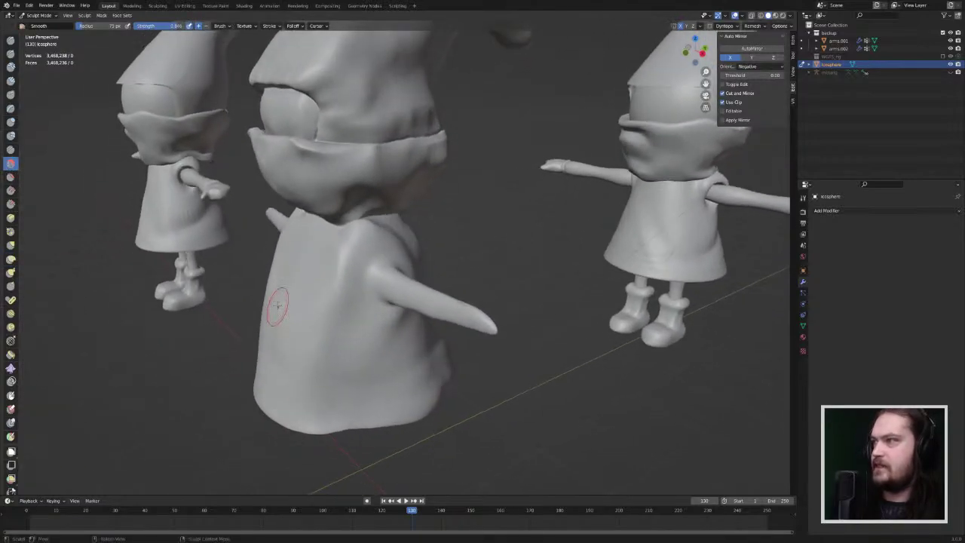
left_click(10, 122)
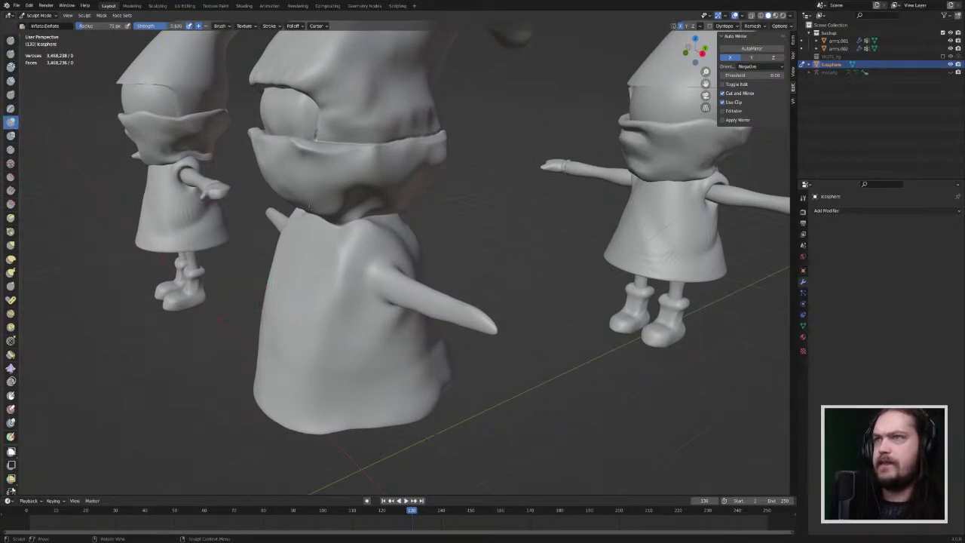
middle_click_drag(379, 334, 389, 367)
scroll(391, 367, "down", 2)
key("KP_7")
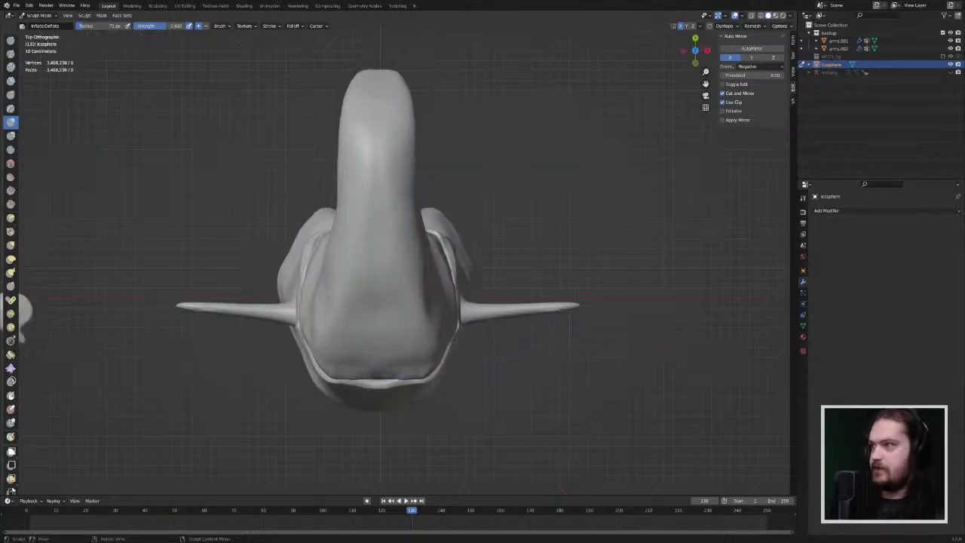
mouse_move(495, 307)
left_mouse_down()
mouse_move(577, 305)
mouse_move(486, 313)
left_mouse_up()
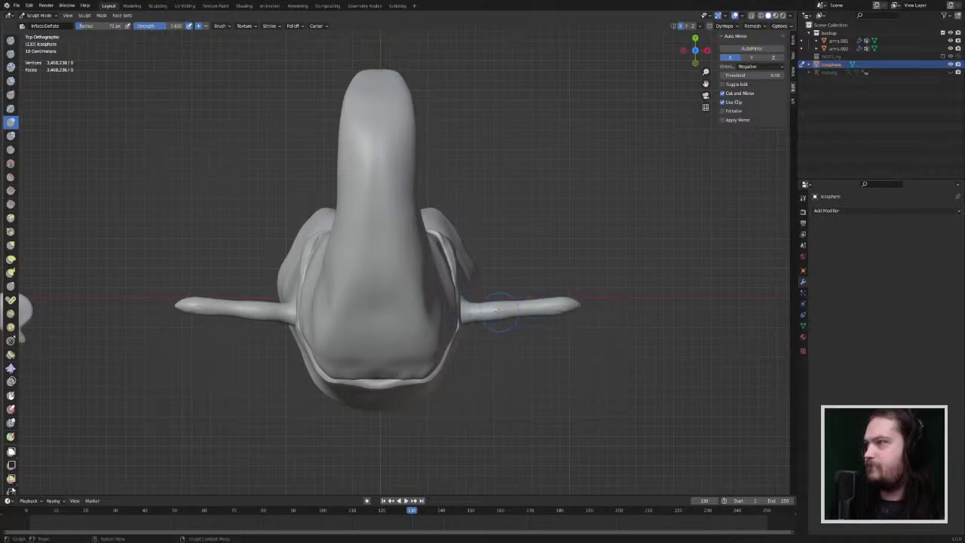
Step: Inflate the front and back of the arms from shoulder to tip to round them out, checking their shape from several angles
middle_click_drag(486, 311, 478, 226)
middle_click_drag(551, 249, 512, 271)
left_click_drag(502, 258, 512, 261)
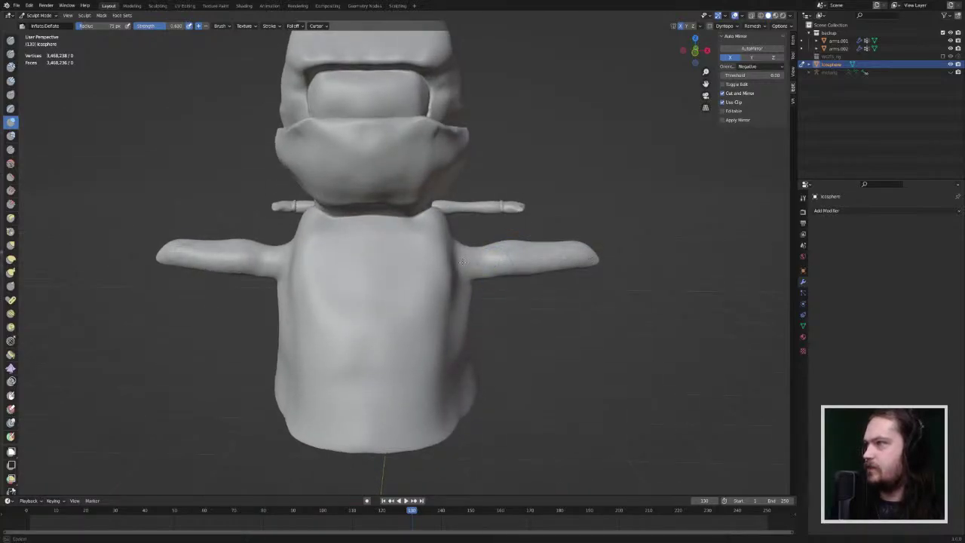
middle_click_drag(506, 256, 371, 249)
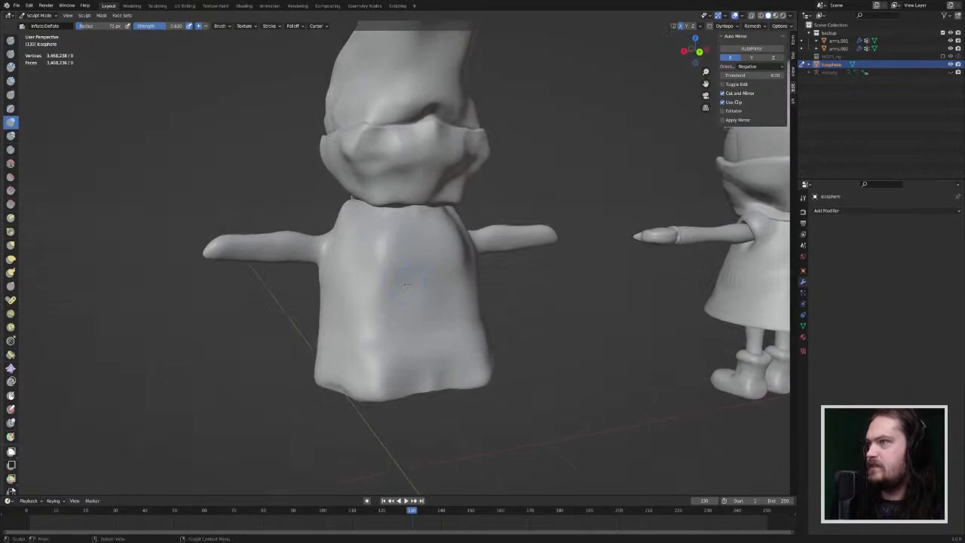
mouse_move(315, 248)
left_mouse_down()
mouse_move(222, 252)
mouse_move(235, 250)
left_mouse_up()
mouse_move(230, 251)
middle_mouse_down()
mouse_move(320, 256)
mouse_move(413, 277)
mouse_move(410, 264)
mouse_move(392, 260)
mouse_move(344, 276)
middle_mouse_up()
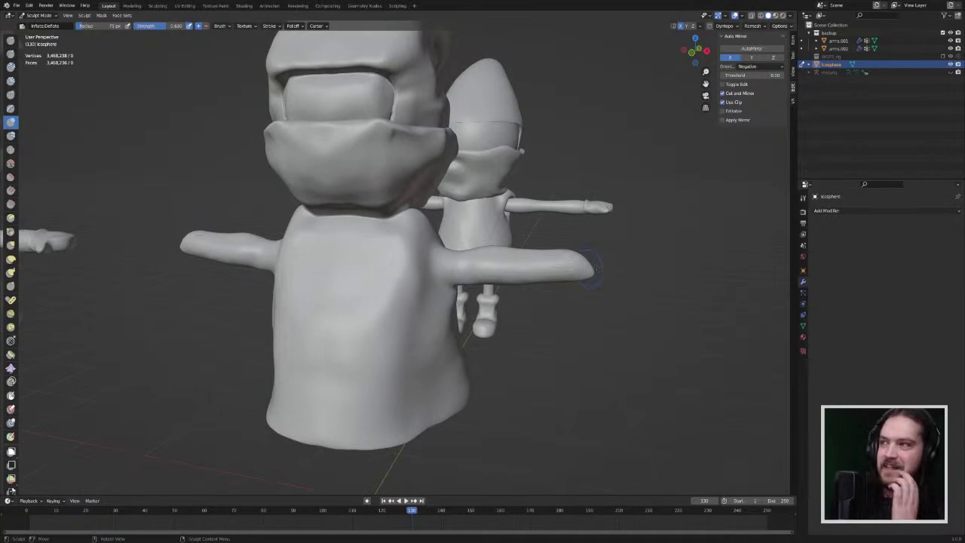
Step: Inspect the middle gnome's arms from several angles and examine the mesh density in Edit Mode
mouse_move(676, 233)
middle_mouse_down()
mouse_move(640, 334)
mouse_move(467, 237)
middle_mouse_up()
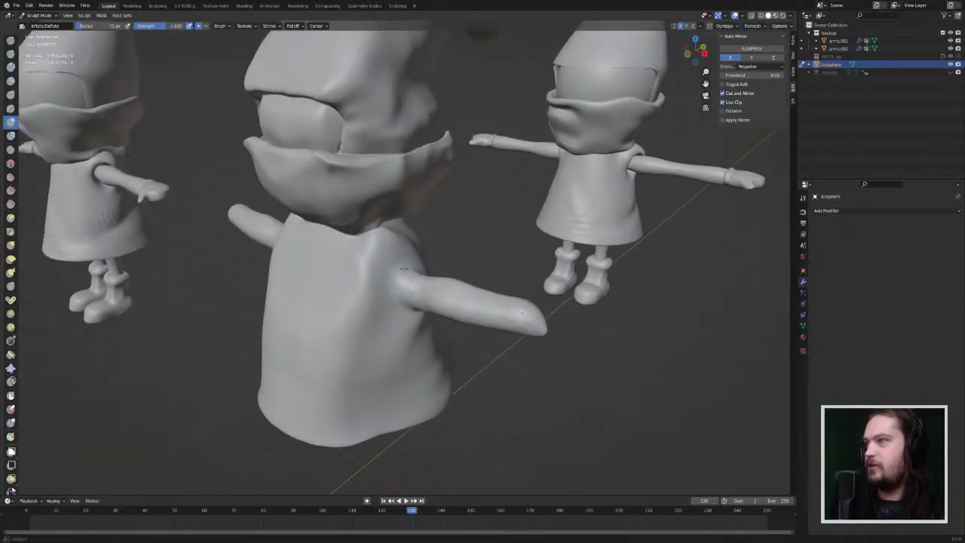
middle_click_drag(412, 296, 497, 304)
mouse_move(411, 277)
middle_mouse_down()
mouse_move(373, 277)
mouse_move(411, 277)
middle_mouse_up()
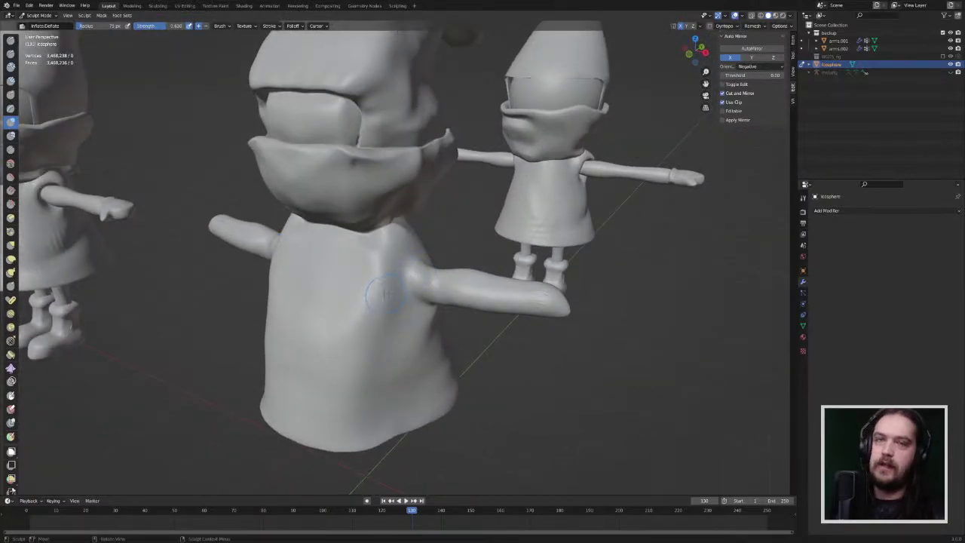
mouse_move(438, 291)
middle_mouse_down()
mouse_move(316, 288)
mouse_move(442, 267)
mouse_move(452, 280)
middle_mouse_up()
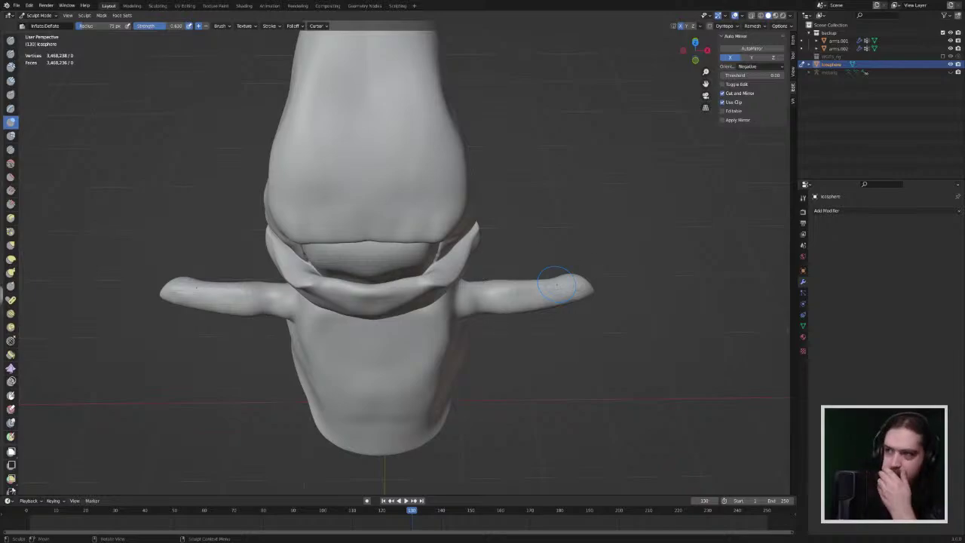
key("Tab")
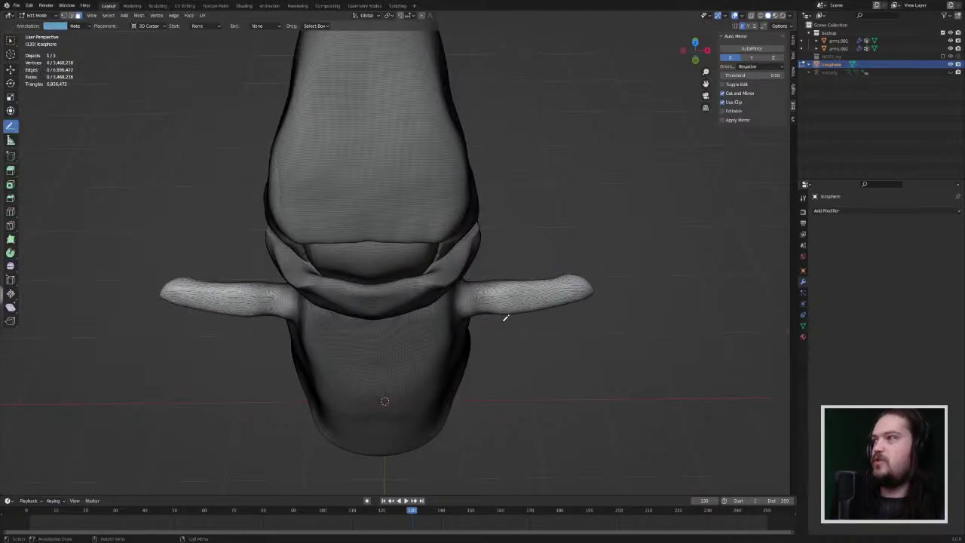
Step: Search the Object Mode and Sculpt Mode options for the remesh settings, ending in Sculpt Mode
left_click(53, 15)
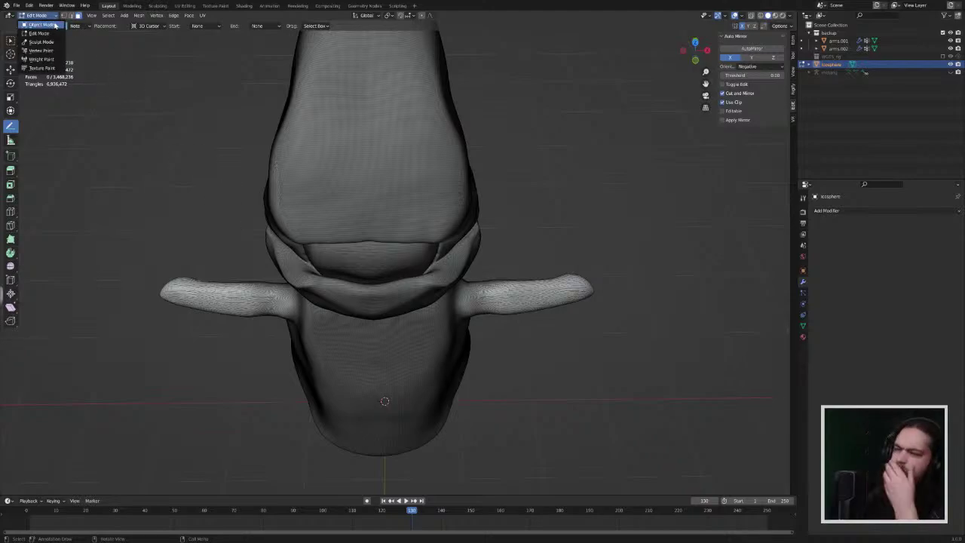
left_click(55, 26)
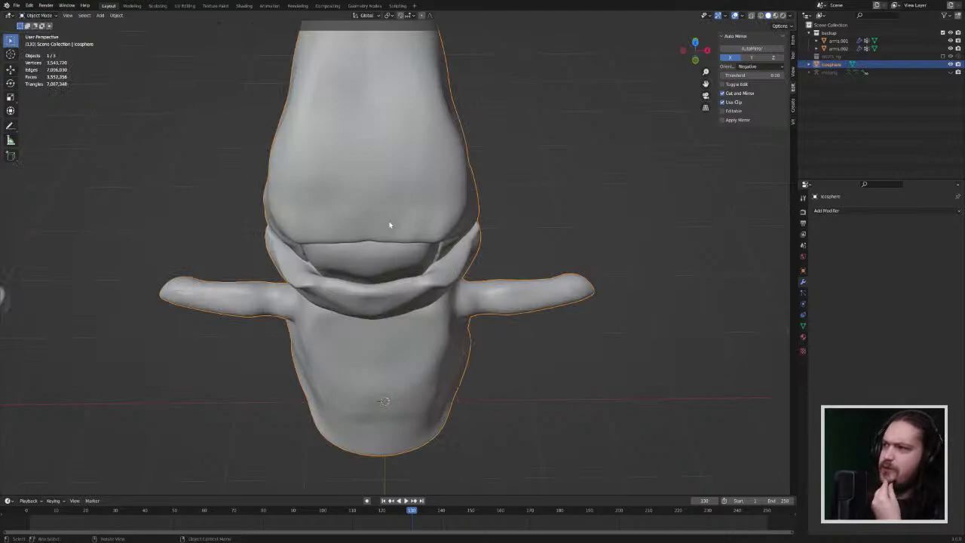
left_click(789, 26)
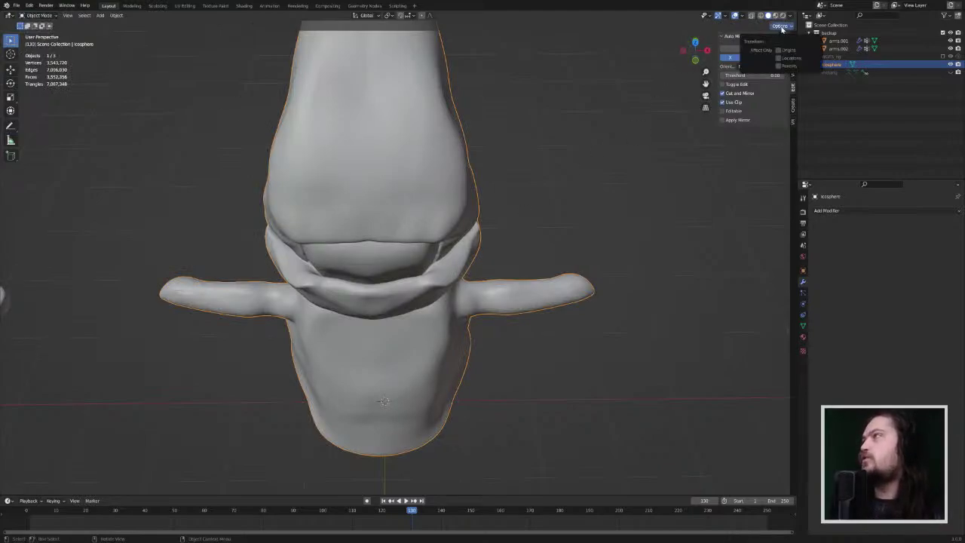
left_click(782, 27)
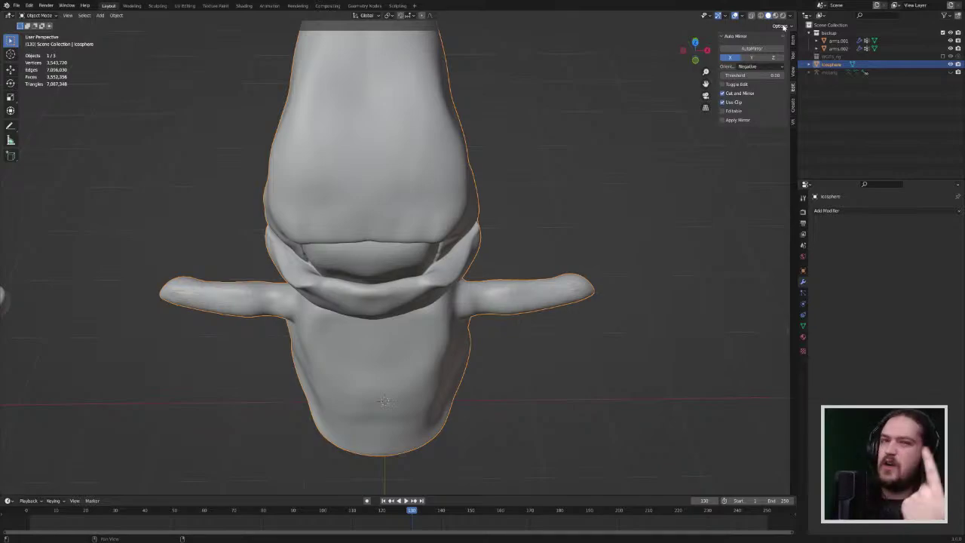
left_click(782, 26)
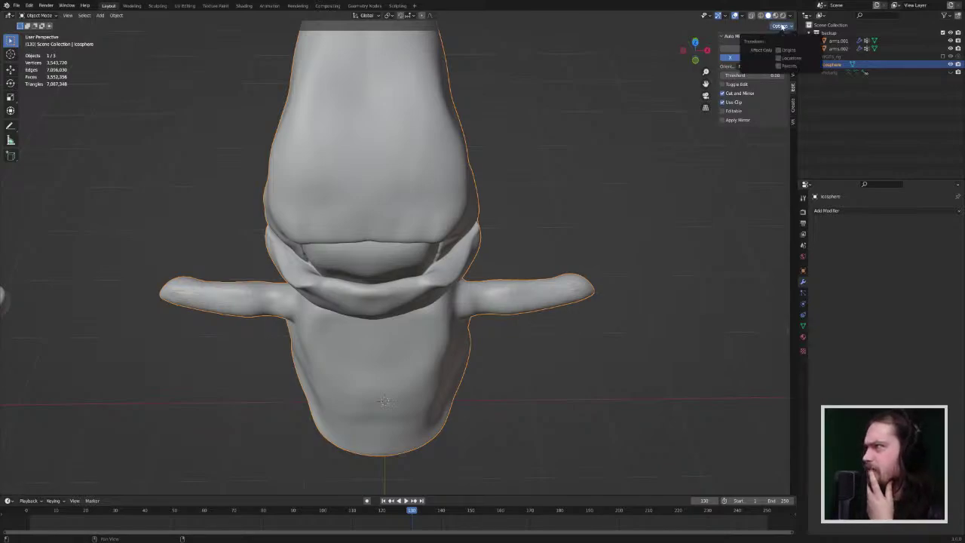
left_click(782, 26)
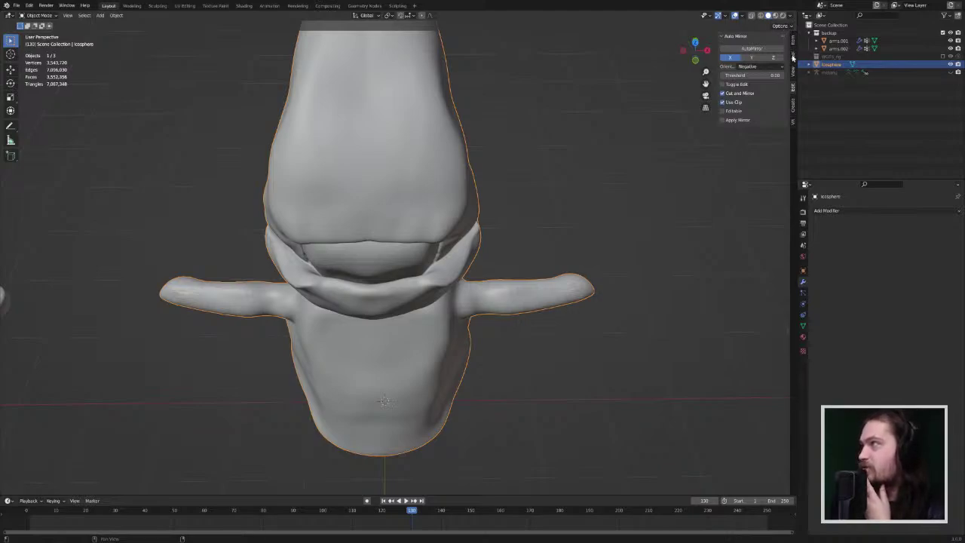
left_click(116, 15)
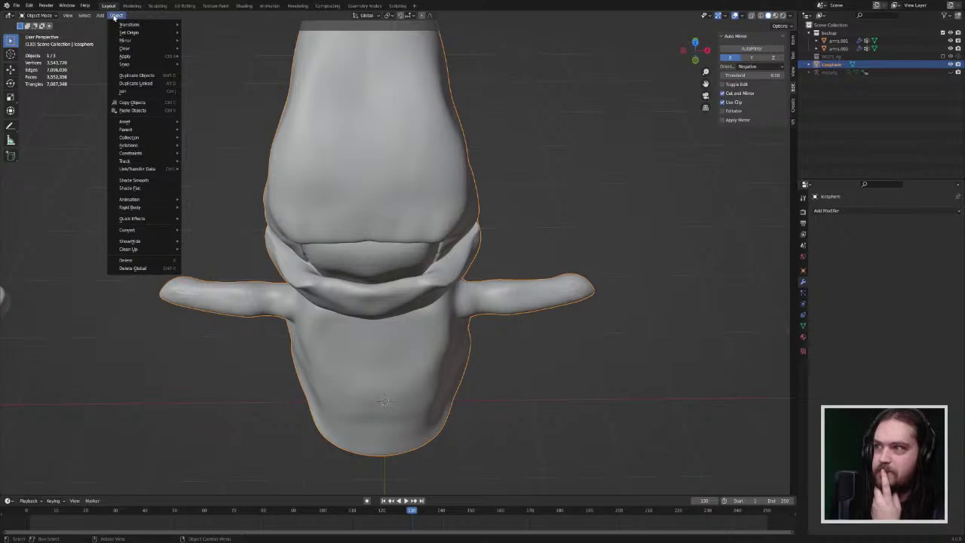
left_click(39, 15)
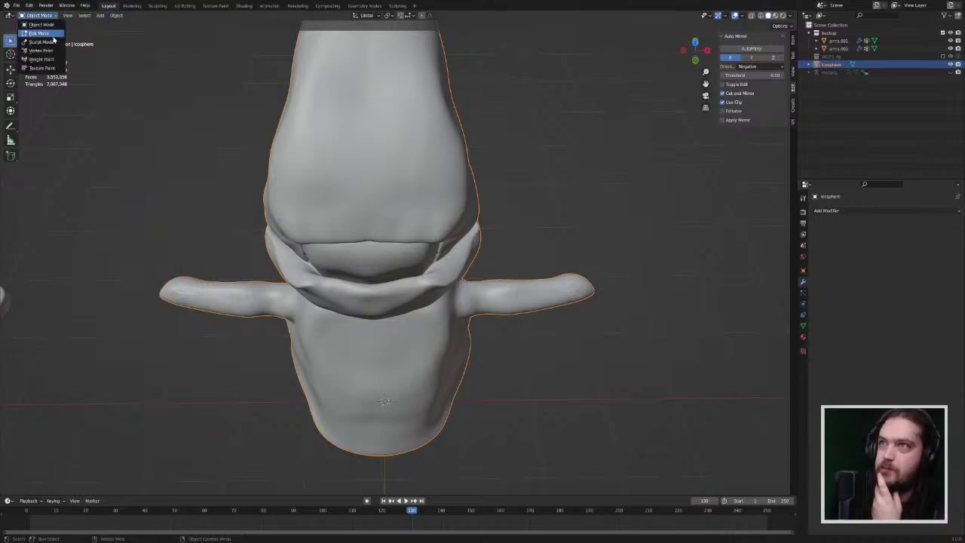
left_click(56, 42)
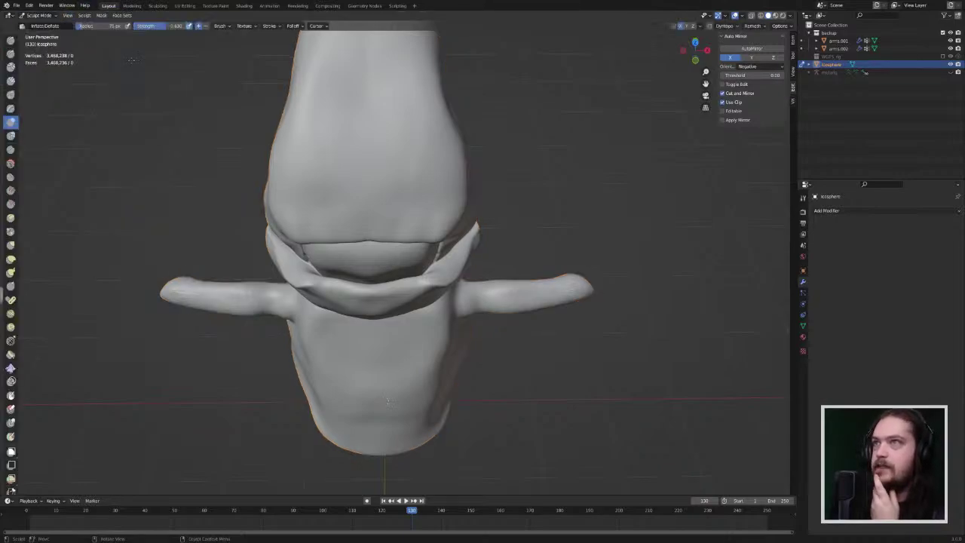
left_click(68, 15)
mouse_move(82, 16)
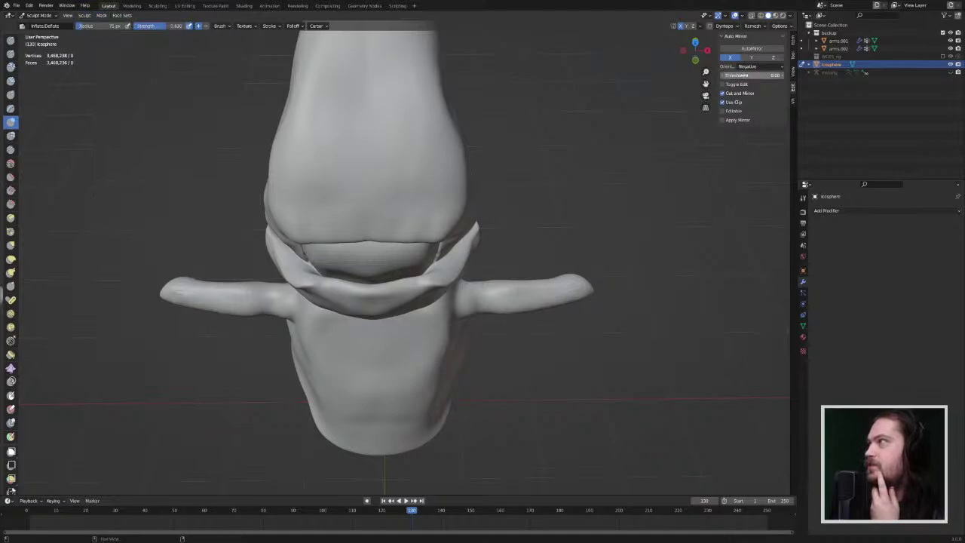
left_click(793, 102)
left_click(793, 73)
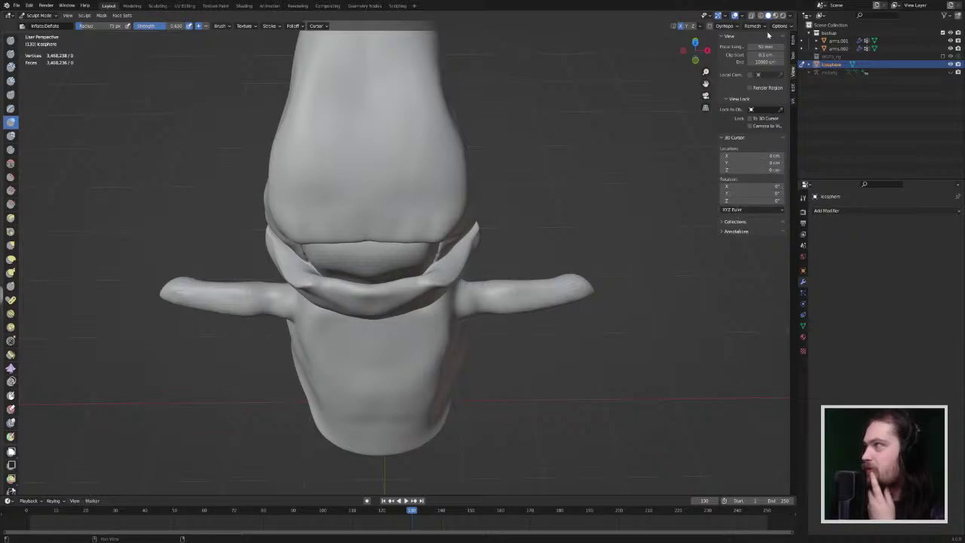
Step: Increase the voxel size and remesh the middle gnome to a coarser, even mesh
left_click(753, 26)
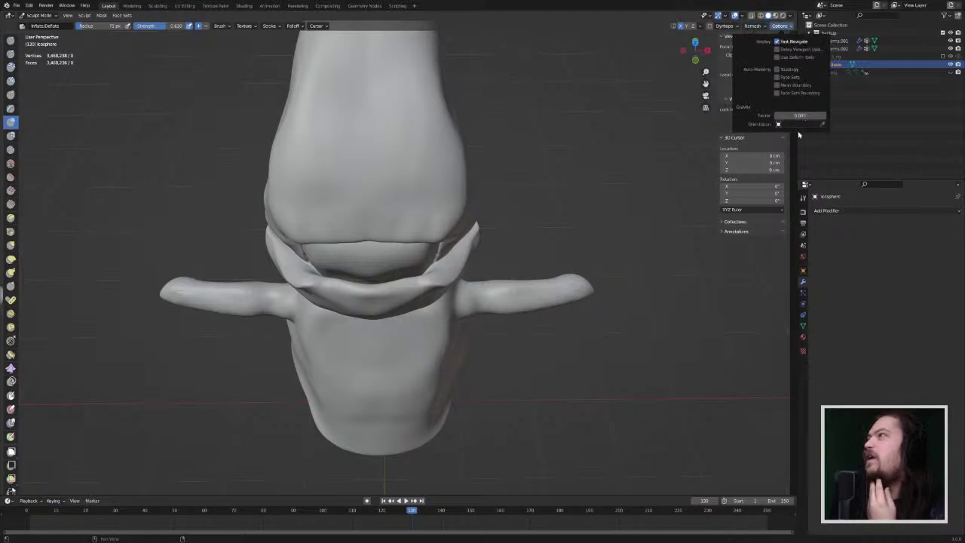
left_click(796, 61)
left_click(793, 72)
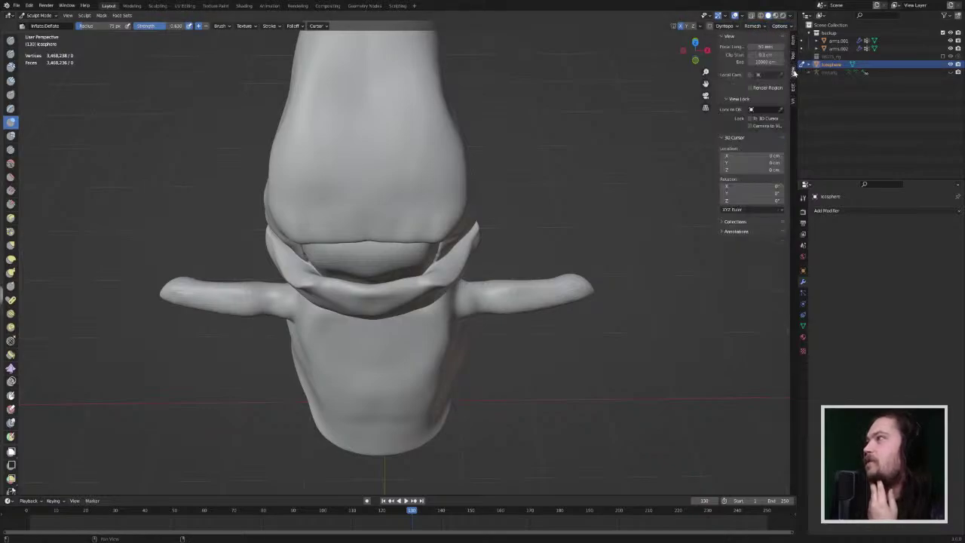
left_click(755, 28)
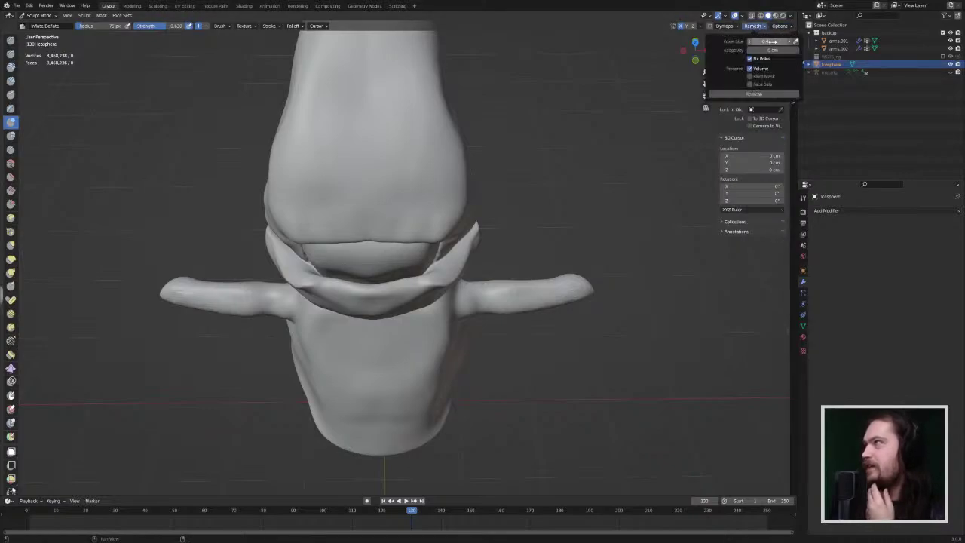
left_click(761, 41)
left_click_drag(757, 42, 753, 41)
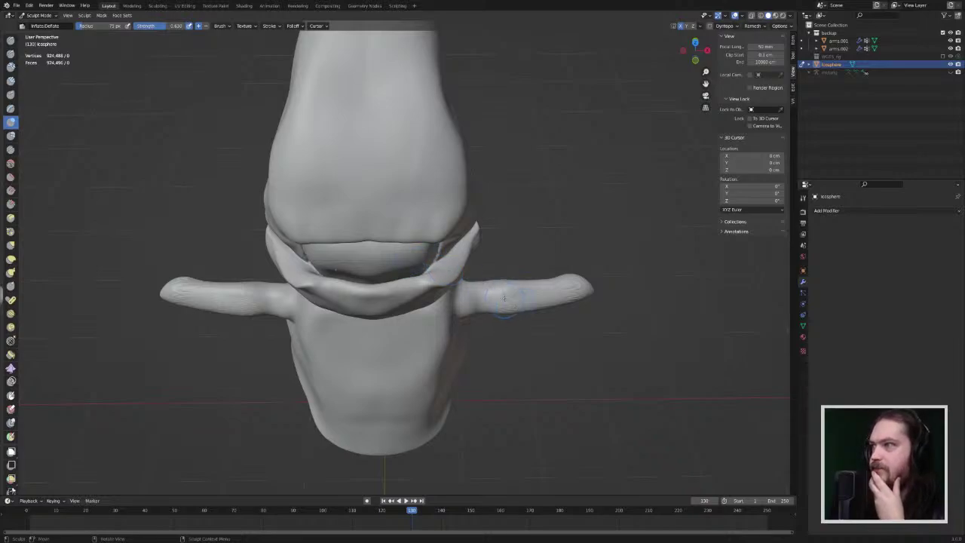
Step: Examine the remeshed arms and beard edge up close, checking the mesh grid in Edit Mode before returning to Sculpt Mode
mouse_move(503, 298)
middle_mouse_down()
mouse_move(484, 302)
mouse_move(507, 308)
mouse_move(427, 293)
mouse_move(568, 279)
mouse_move(565, 296)
middle_mouse_up()
scroll(485, 302, "up", 5)
scroll(484, 302, "up", 2)
scroll(526, 315, "down", 6)
scroll(565, 296, "down", 4)
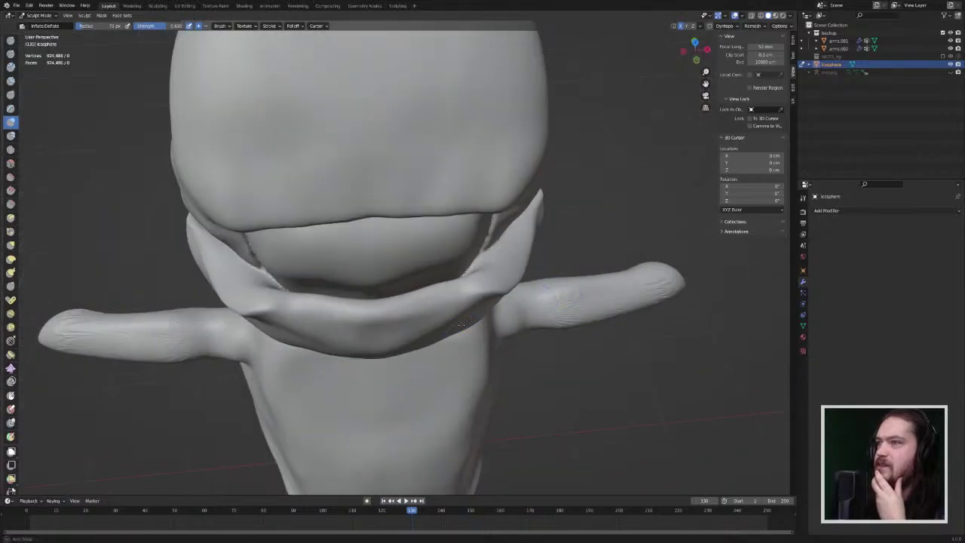
middle_click_drag(522, 336, 515, 317)
middle_click_drag(580, 308, 565, 307)
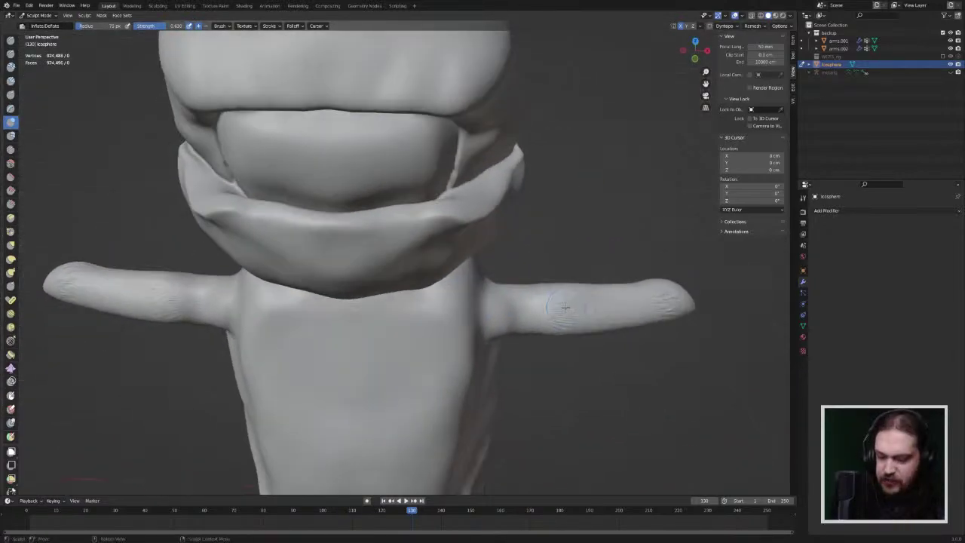
key("Tab")
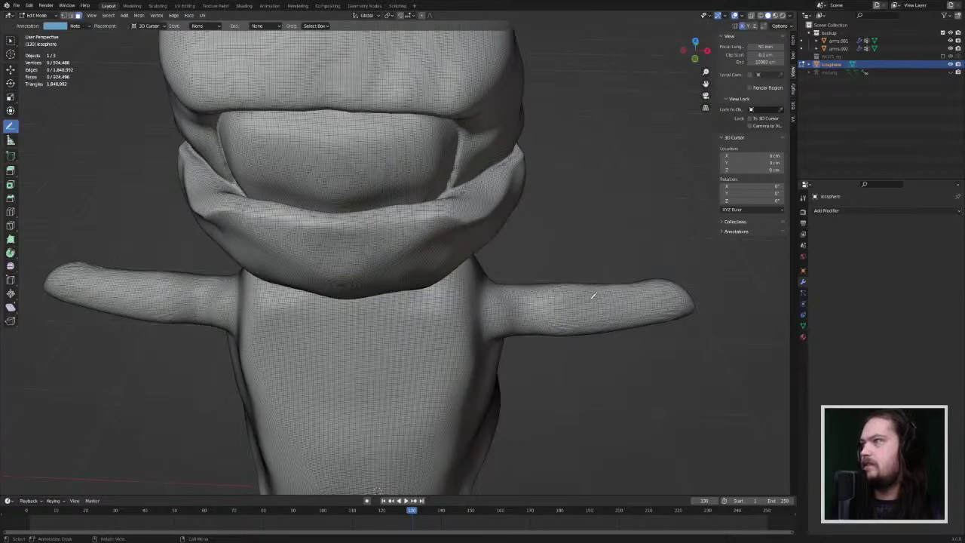
middle_click_drag(518, 238, 500, 254)
scroll(484, 254, "up", 6)
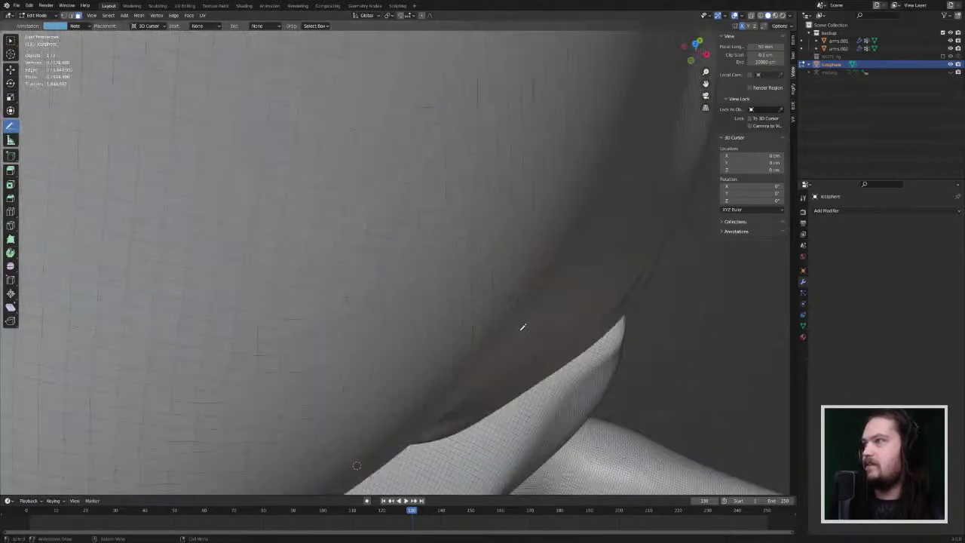
middle_click_drag(521, 327, 516, 320)
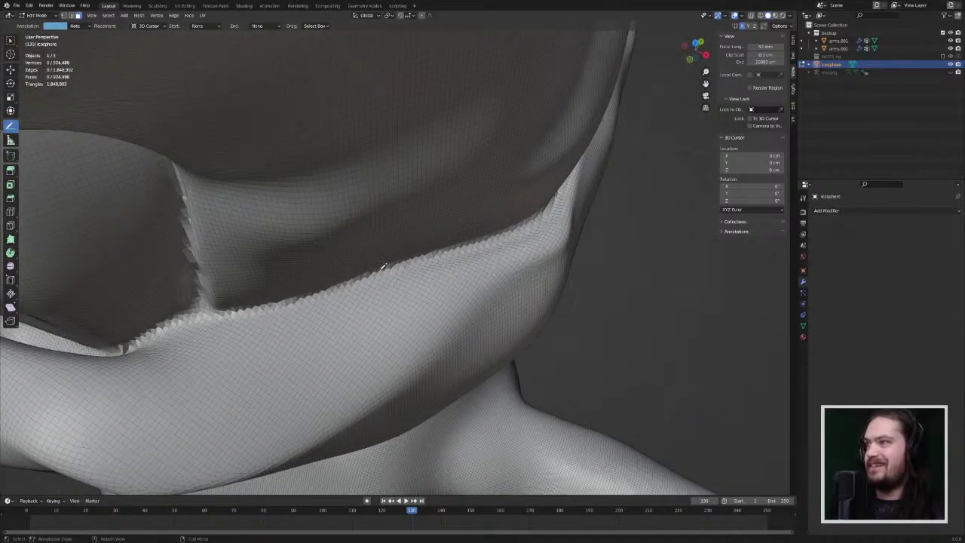
scroll(445, 329, "up", 6)
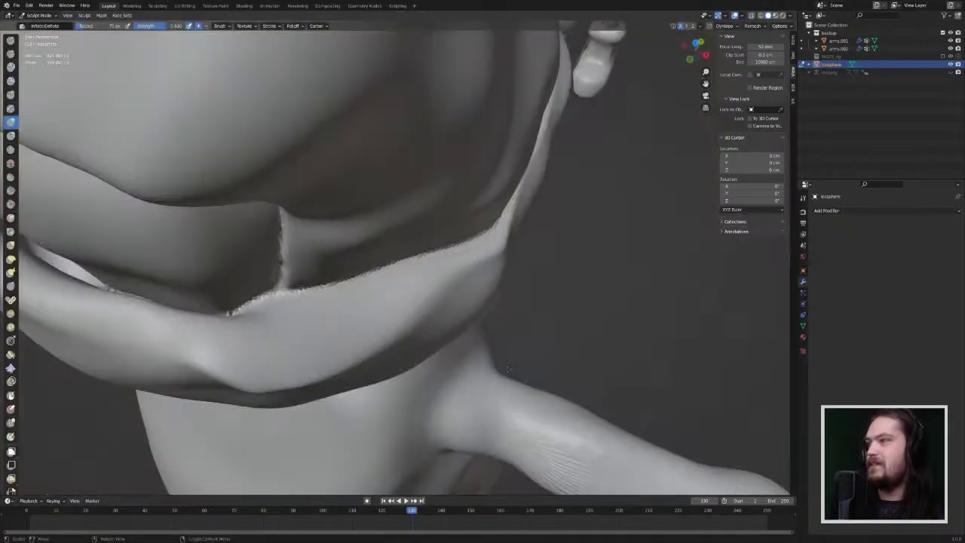
mouse_move(482, 354)
middle_mouse_down()
mouse_move(504, 369)
mouse_move(526, 358)
middle_mouse_up()
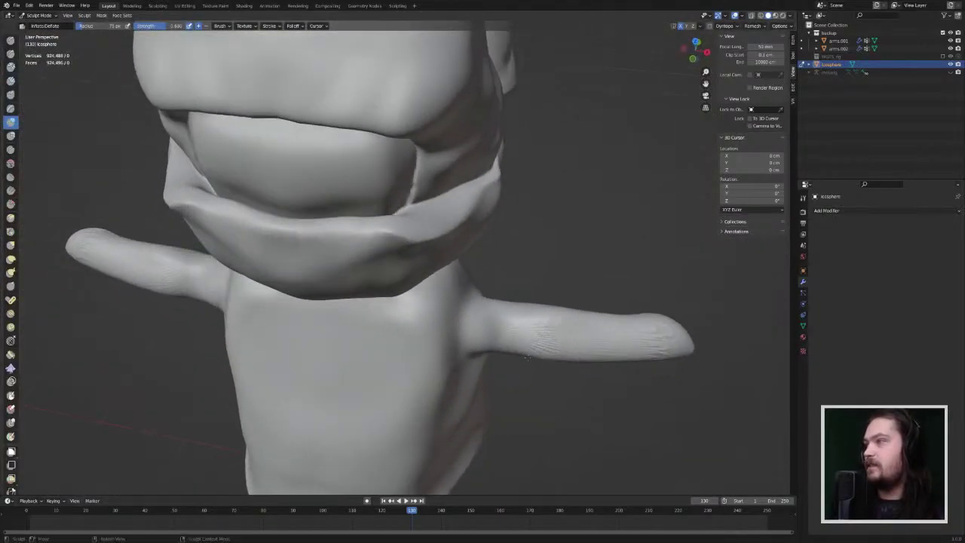
Step: Smooth out the creases along both arms and around their tips with the Smooth brush, working from several angles
left_click(11, 163)
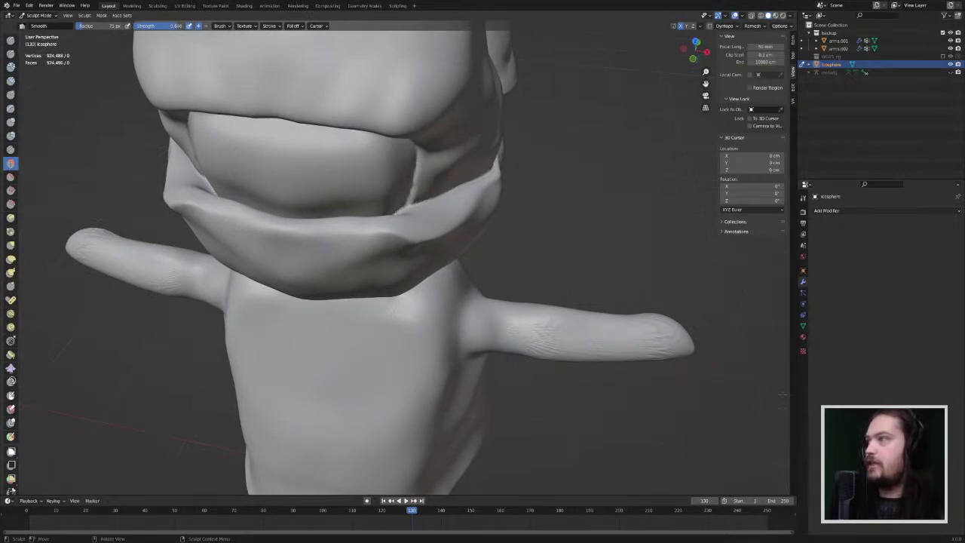
left_click_drag(511, 325, 524, 343)
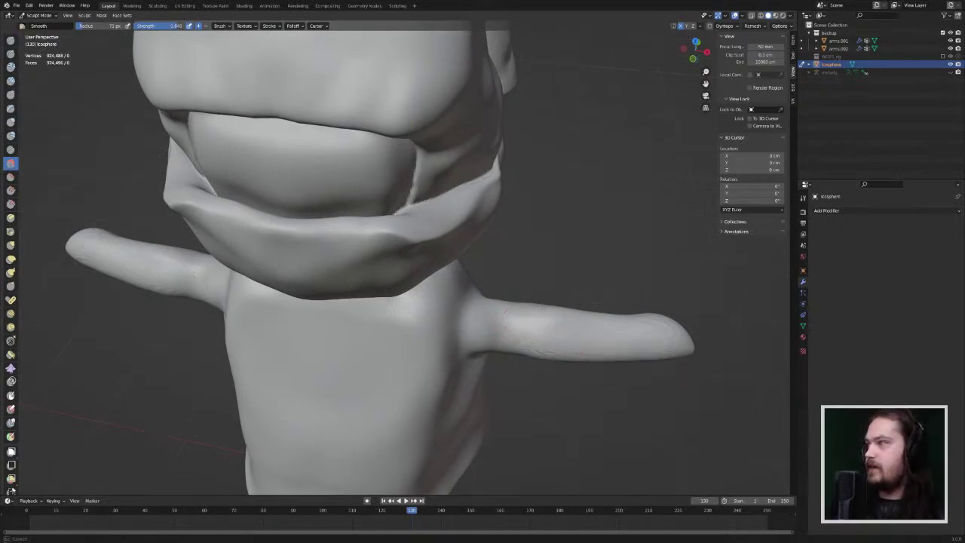
left_click_drag(567, 319, 607, 328)
mouse_move(652, 332)
middle_mouse_down()
mouse_move(496, 297)
mouse_move(477, 279)
middle_mouse_up()
left_click_drag(125, 241, 121, 254)
mouse_move(460, 291)
middle_mouse_down()
mouse_move(343, 276)
mouse_move(324, 287)
middle_mouse_up()
left_click_drag(660, 312, 661, 313)
middle_click_drag(661, 313, 667, 198)
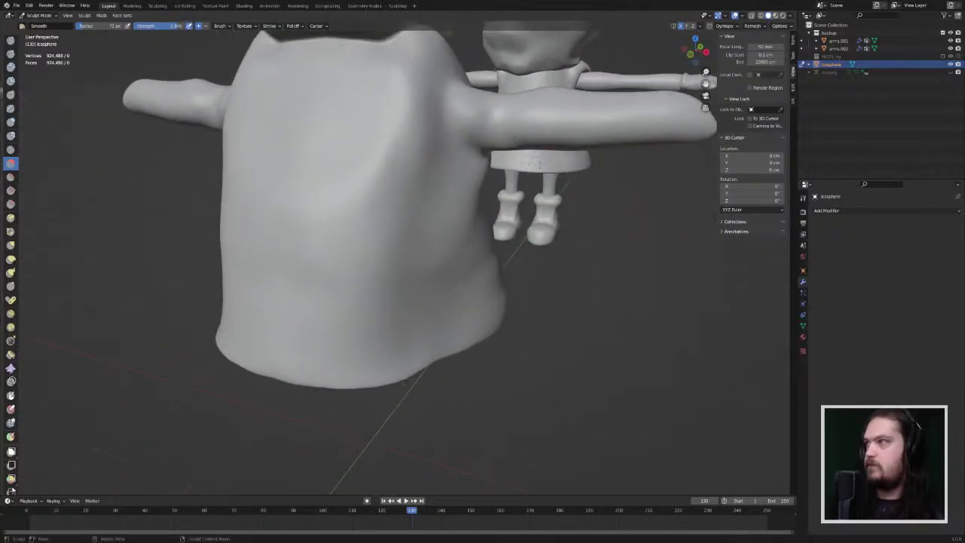
scroll(536, 163, "down", 4)
mouse_move(537, 163)
middle_mouse_down()
mouse_move(562, 171)
mouse_move(544, 160)
middle_mouse_up()
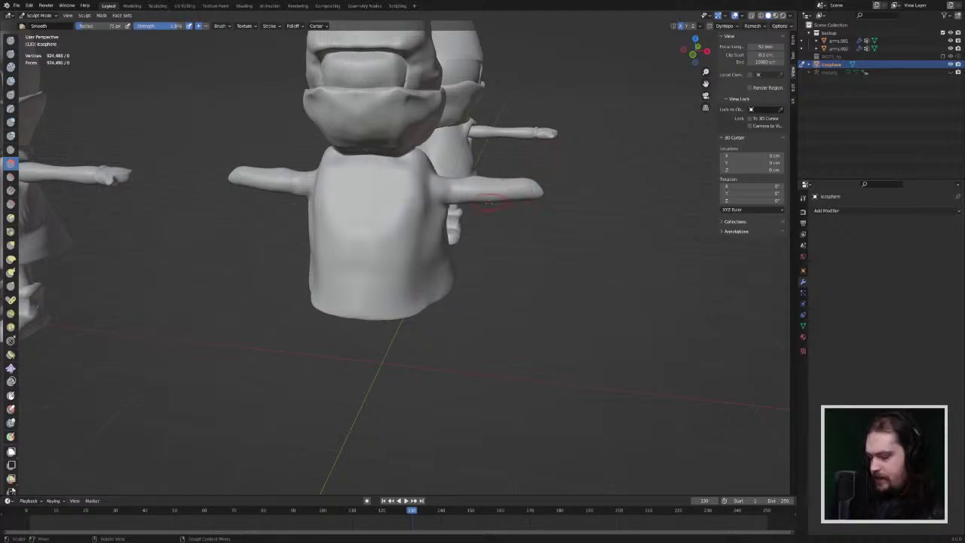
Step: Pull the underside of the arm tip slightly down in front view with the Grab brush to follow the reference arm
key("KP_1")
middle_click_drag(546, 176, 473, 187, "shift")
scroll(391, 199, "up", 2)
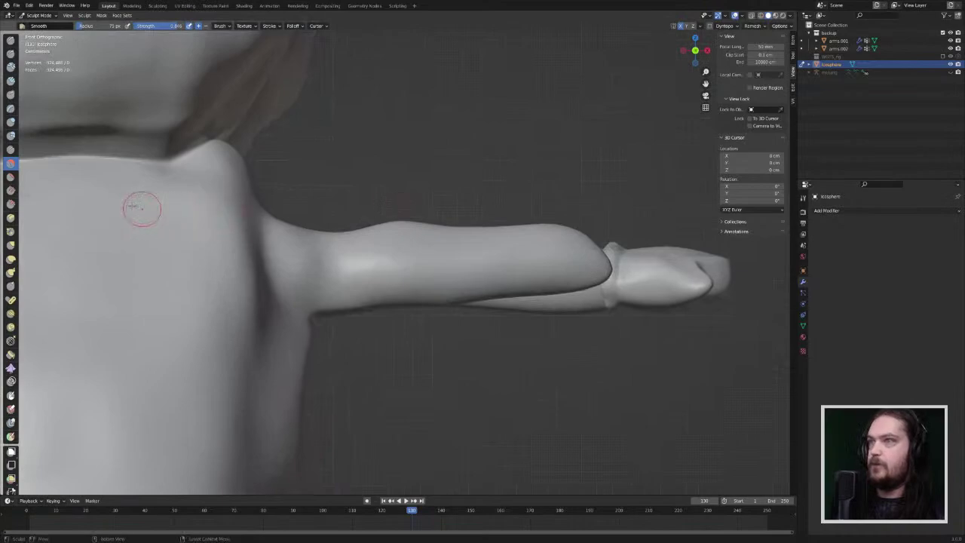
left_click(10, 247)
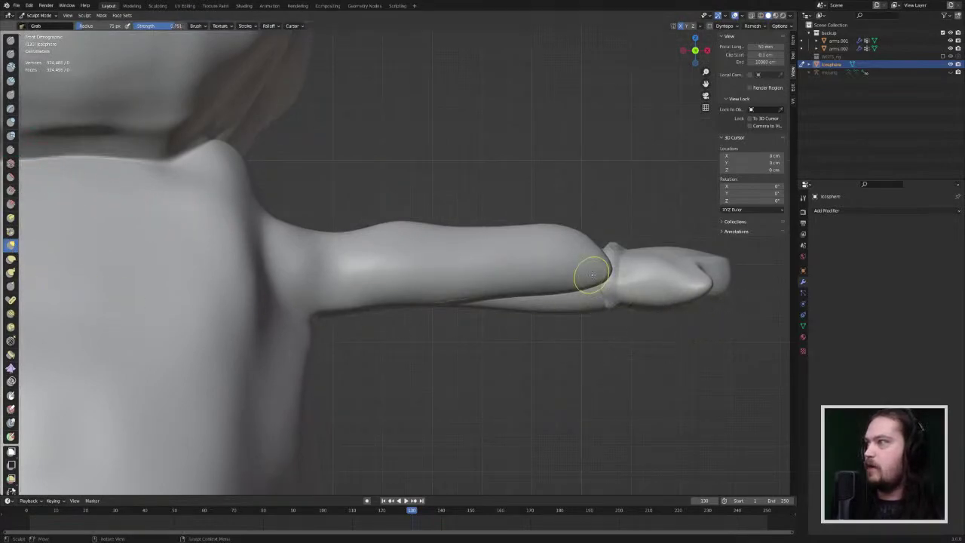
mouse_move(592, 275)
left_mouse_down()
mouse_move(593, 291)
mouse_move(586, 280)
left_mouse_up()
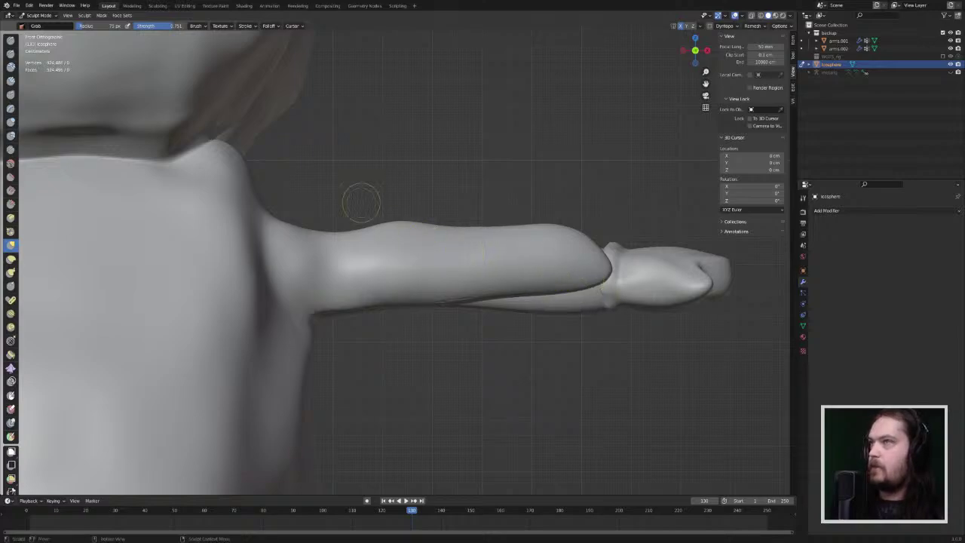
Step: Compare the sculpted arm's shape and thickness with the reference arm from front, side and angled views
middle_click_drag(347, 190, 428, 181)
middle_click_drag(462, 275, 461, 275)
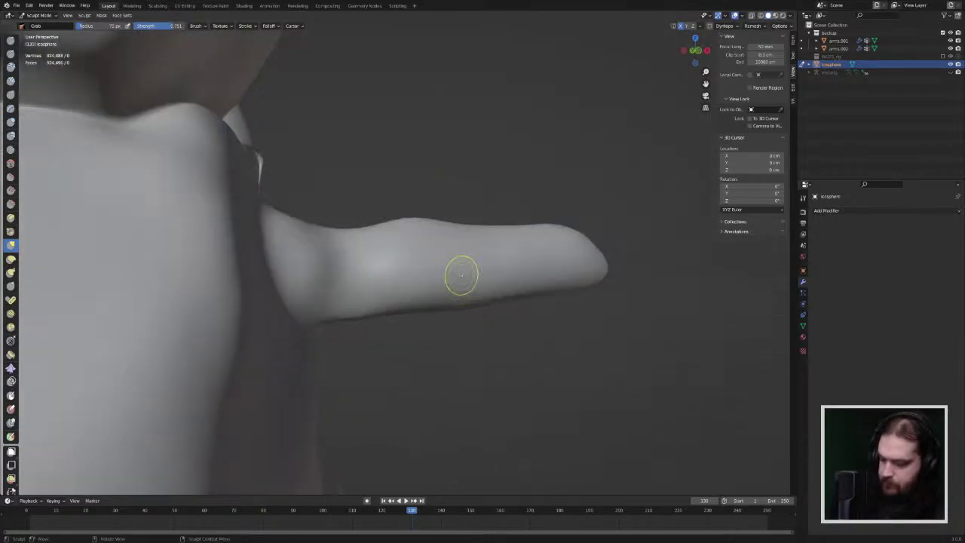
key("KP_3")
key("KP_2")
key("KP_3")
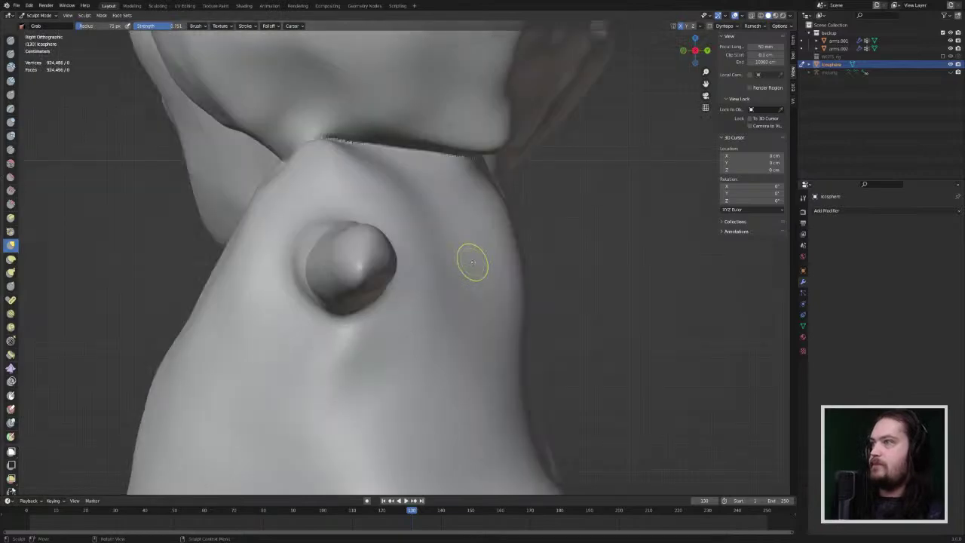
key("KP_1")
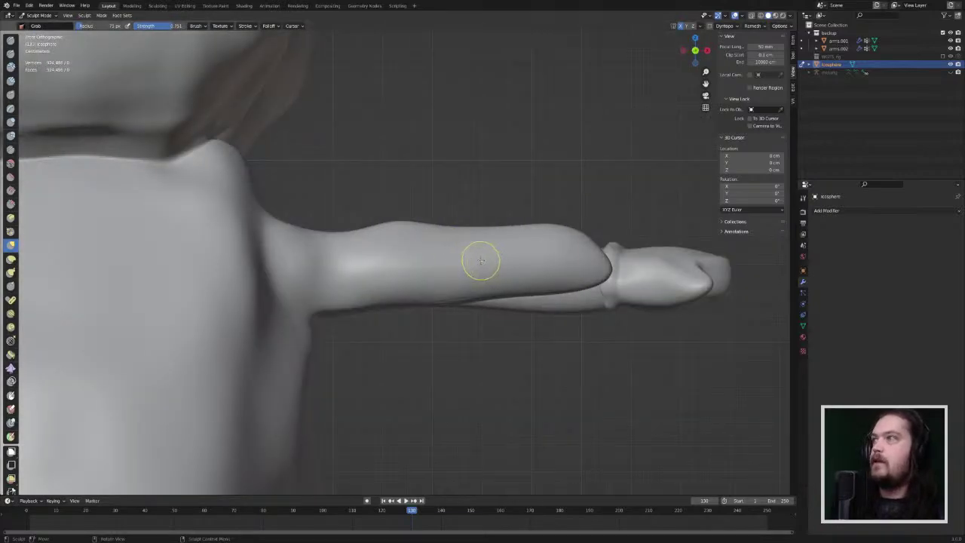
middle_click_drag(475, 247, 456, 246)
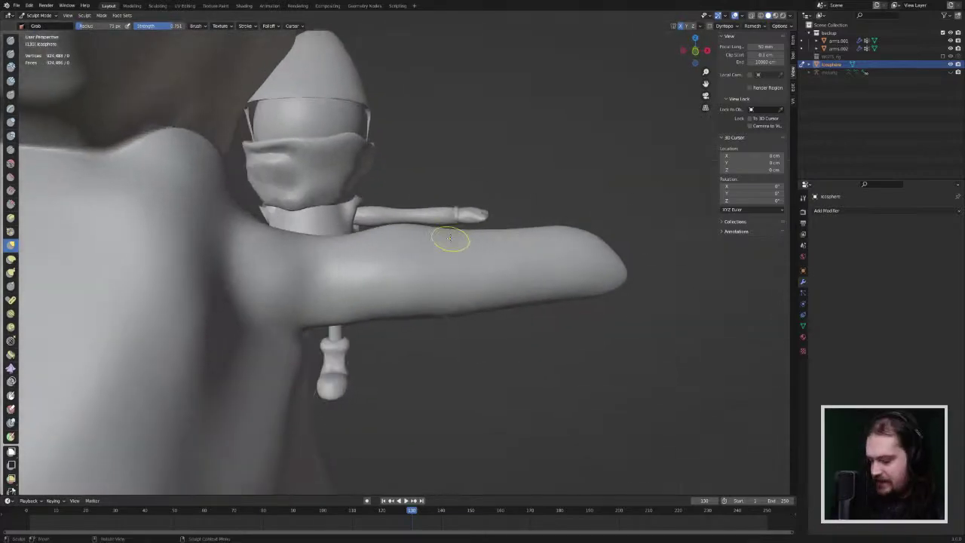
key("KP_1")
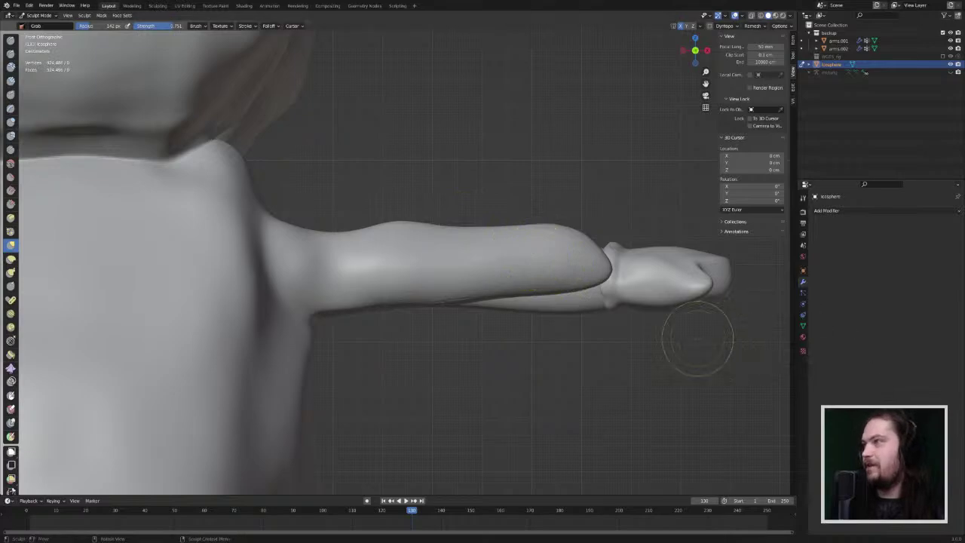
Step: Pull the underside of the arm's outer half down to the reference arm's lower edge in front view, using a 142 px Grab brush
left_click_drag(584, 280, 595, 312)
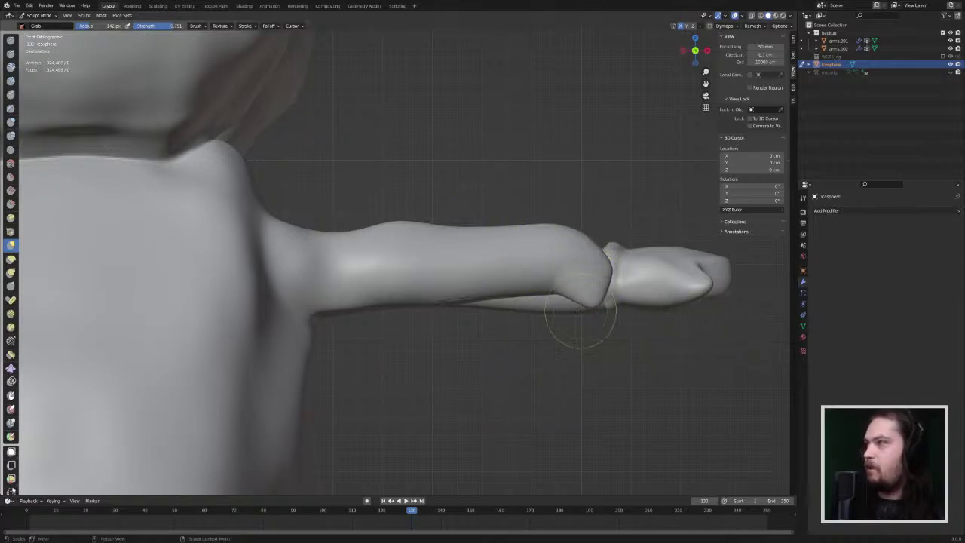
mouse_move(543, 290)
left_mouse_down()
mouse_move(556, 304)
mouse_move(530, 304)
left_mouse_up()
mouse_move(502, 295)
left_mouse_down()
mouse_move(506, 306)
mouse_move(454, 307)
left_mouse_up()
left_click_drag(367, 303, 367, 306)
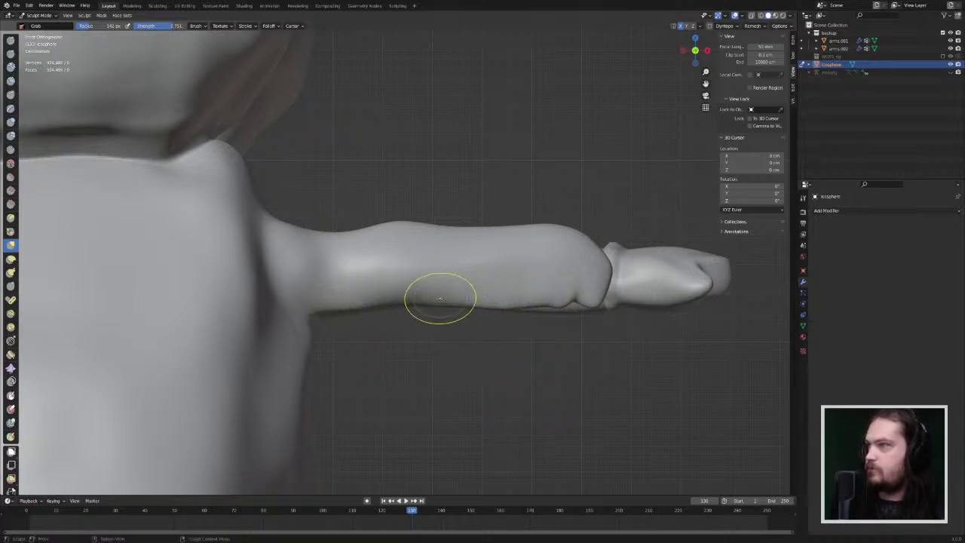
left_click_drag(440, 298, 441, 305)
mouse_move(539, 302)
left_mouse_down()
mouse_move(542, 310)
mouse_move(580, 307)
mouse_move(572, 310)
left_mouse_up()
mouse_move(578, 303)
left_mouse_down()
mouse_move(564, 330)
mouse_move(564, 308)
mouse_move(546, 315)
mouse_move(599, 307)
left_mouse_up()
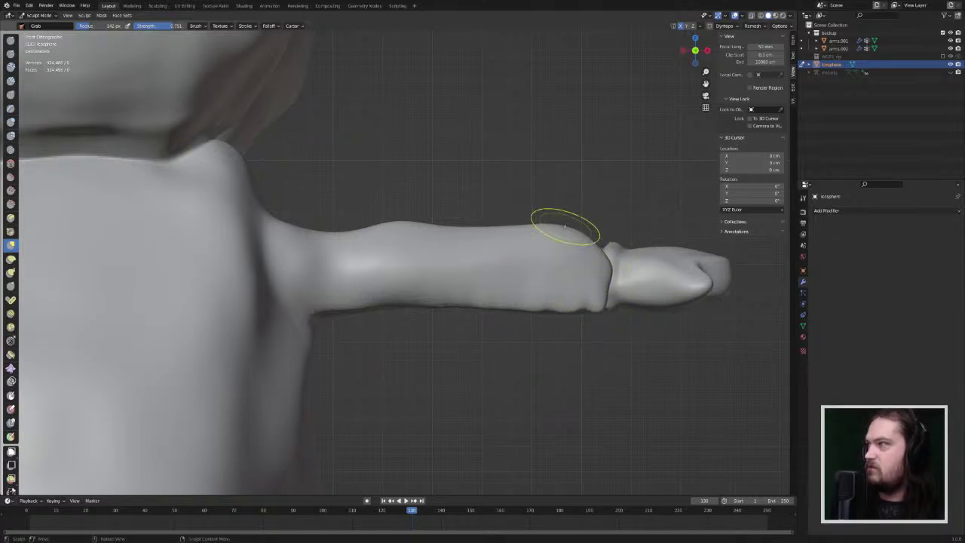
Step: Push down the bulge on top of the forearm and square off the arm tip's upper corner to match the reference with the Grab brush
mouse_move(564, 240)
left_mouse_down()
mouse_move(592, 240)
mouse_move(560, 238)
left_mouse_up()
left_click_drag(545, 228, 543, 233)
middle_click_drag(543, 232, 586, 222)
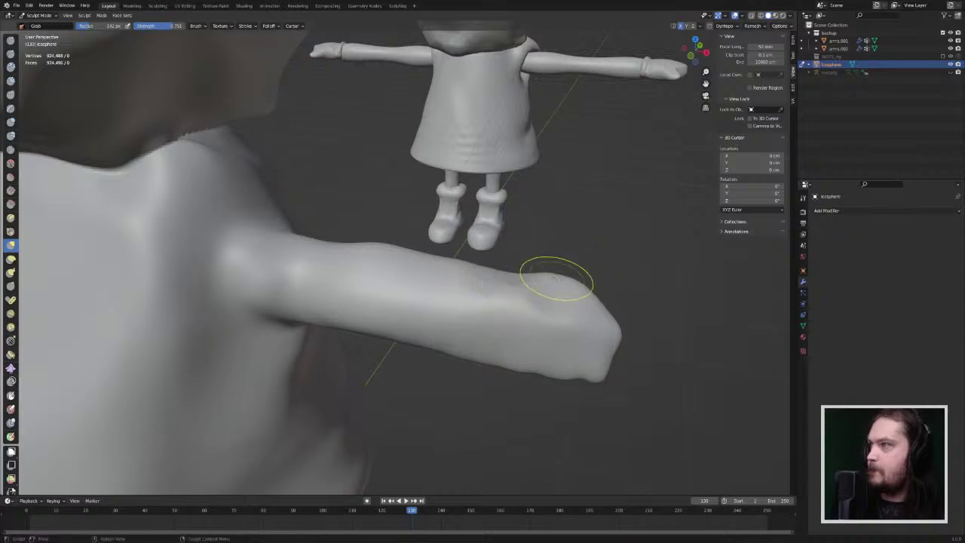
middle_click_drag(574, 279, 539, 287)
key("KP_1")
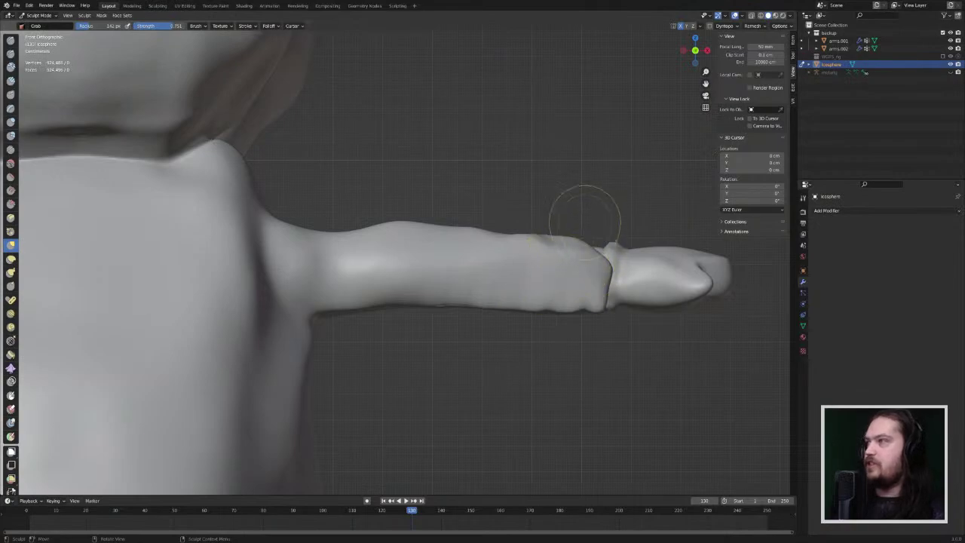
left_click_drag(591, 250, 604, 239)
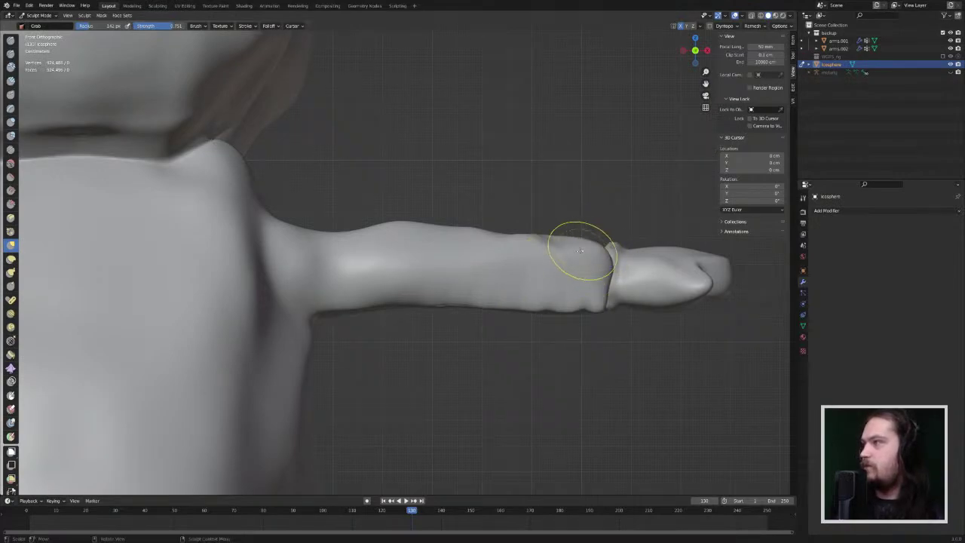
left_click_drag(429, 298, 446, 307)
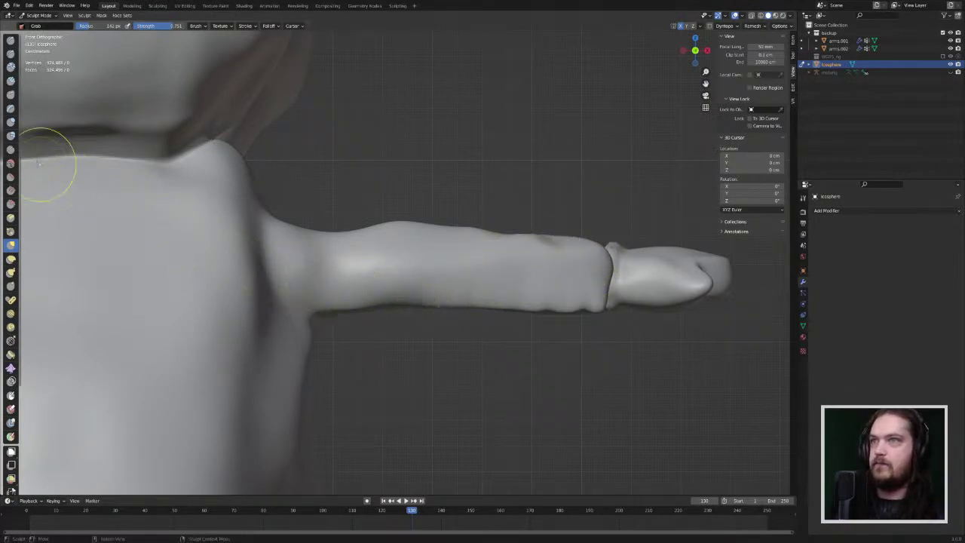
Step: Smooth out the bumps along the arm's underside and tip with the Smooth brush
left_click(11, 164)
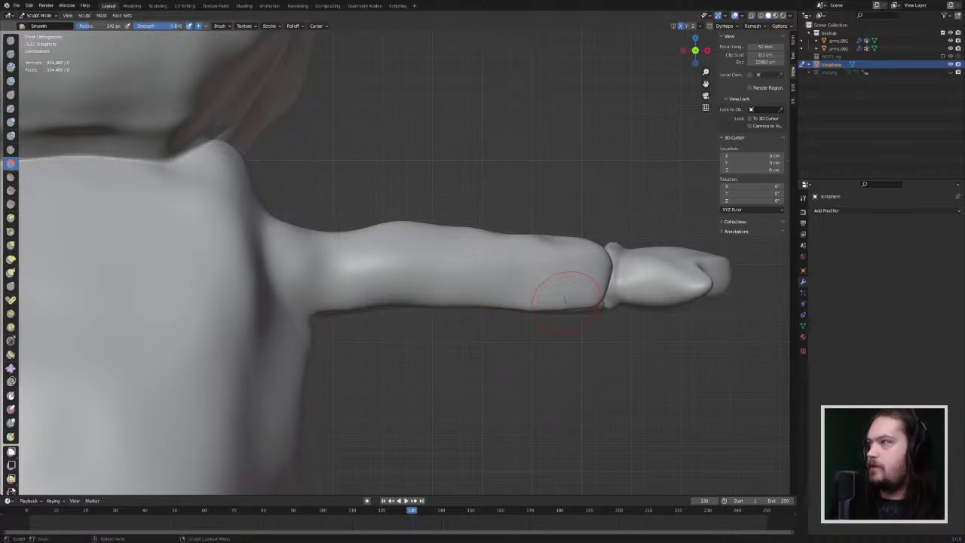
middle_click_drag(565, 302, 409, 377)
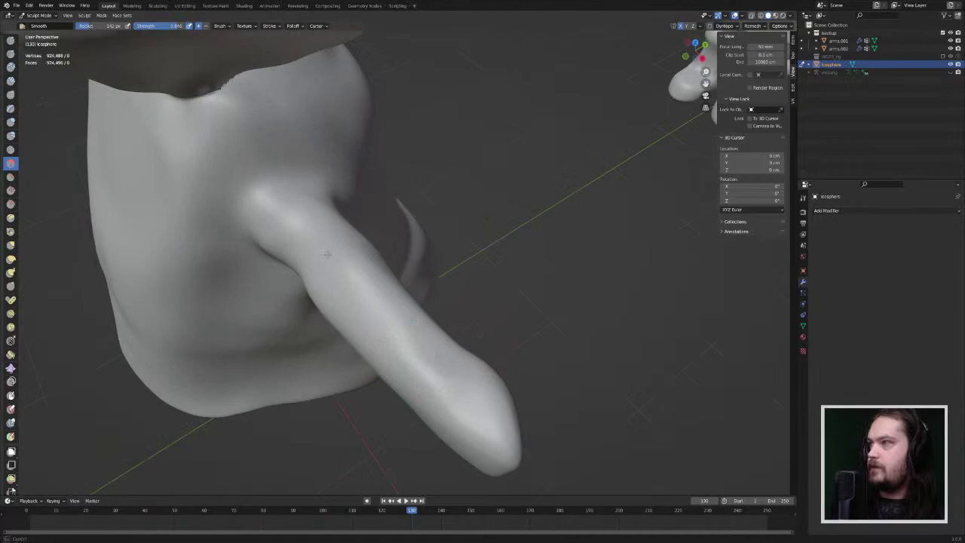
mouse_move(327, 253)
middle_mouse_down()
mouse_move(505, 249)
mouse_move(452, 264)
mouse_move(544, 286)
mouse_move(527, 279)
middle_mouse_up()
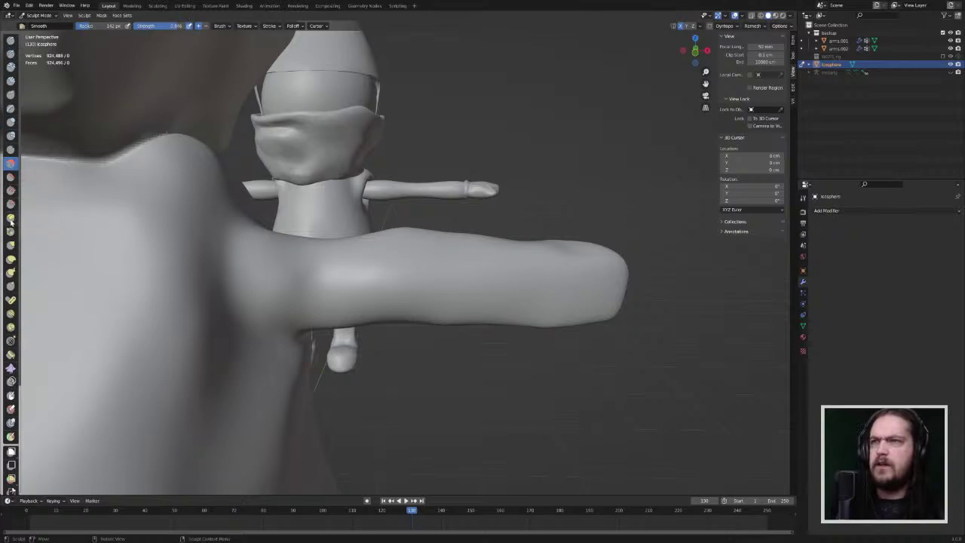
Step: Flatten the front and upper surface of the arm from shoulder to tip with the Flatten/Contrast brush
left_click(11, 125)
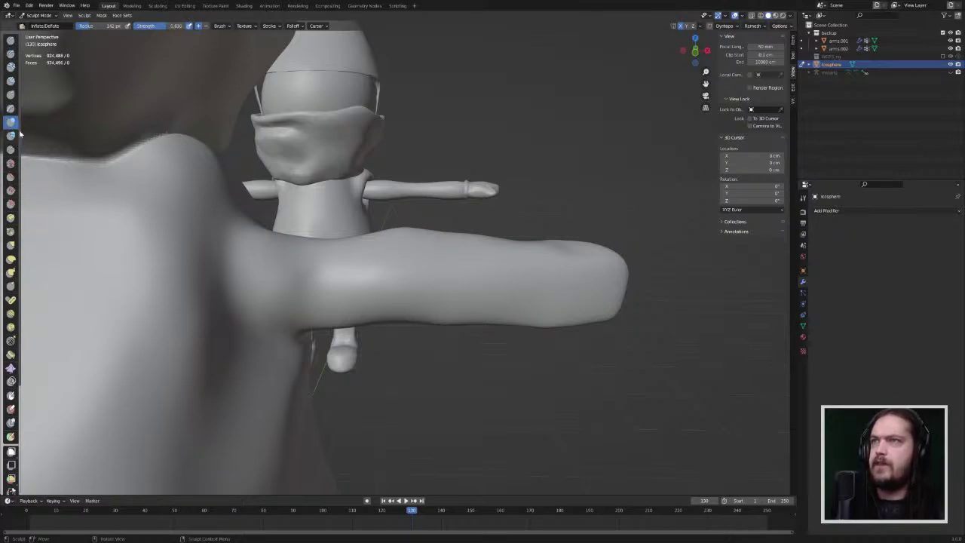
left_click(10, 176)
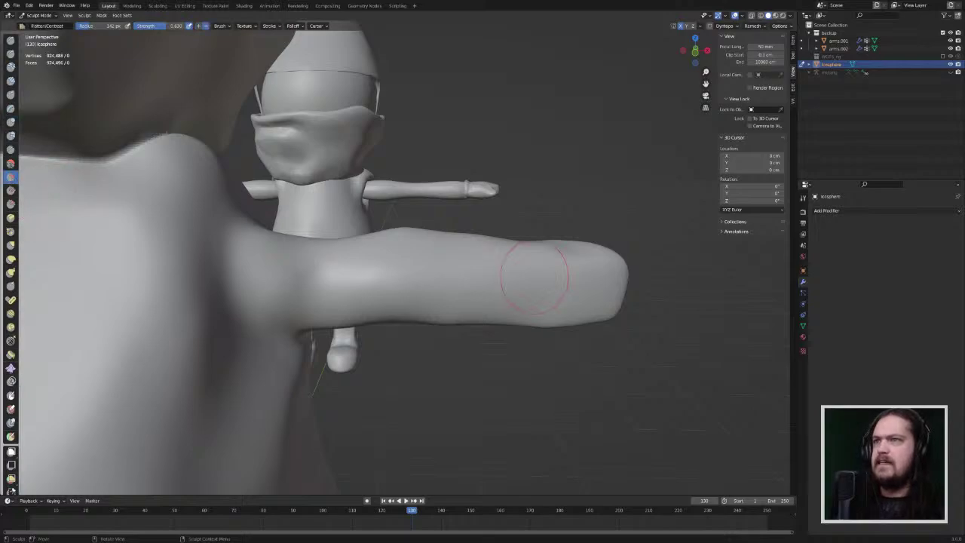
mouse_move(640, 252)
middle_mouse_down()
mouse_move(562, 272)
mouse_move(660, 387)
mouse_move(416, 269)
middle_mouse_up()
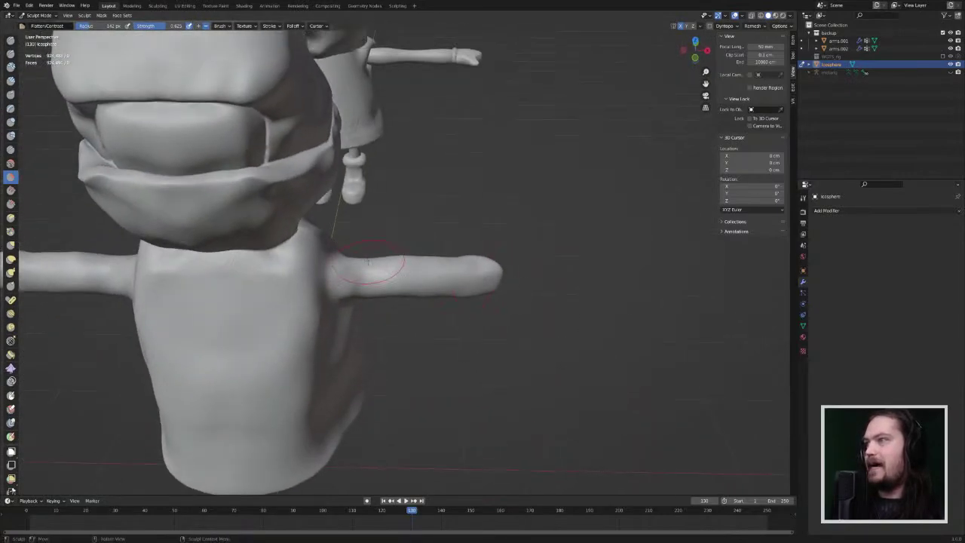
left_click_drag(347, 260, 484, 262)
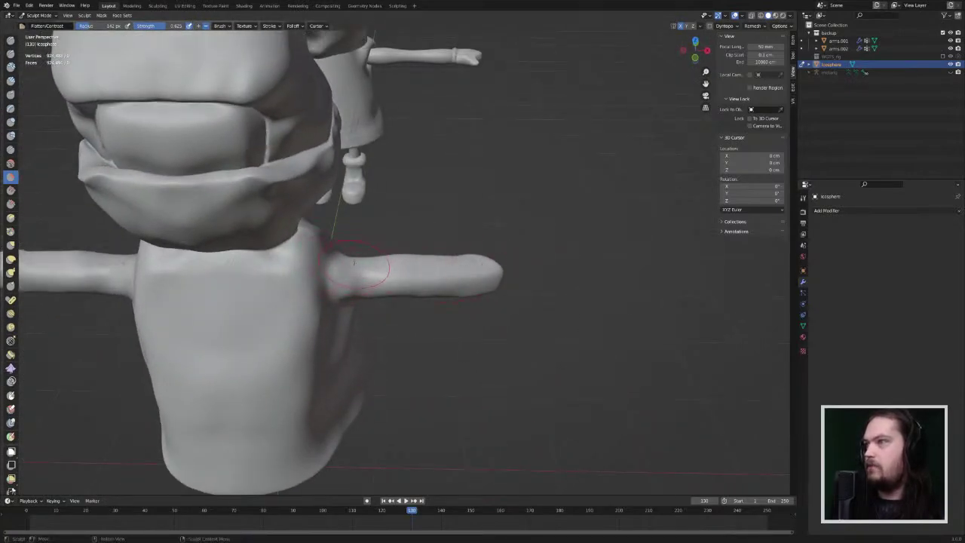
left_click_drag(354, 263, 465, 266)
middle_click_drag(435, 276, 460, 231)
left_click_drag(369, 253, 469, 260)
middle_click_drag(423, 267, 76, 200)
Step: Inflate the back of the arm near its tip, and flatten the resulting bulge and crease with the Flatten/Contrast brush
left_click(10, 122)
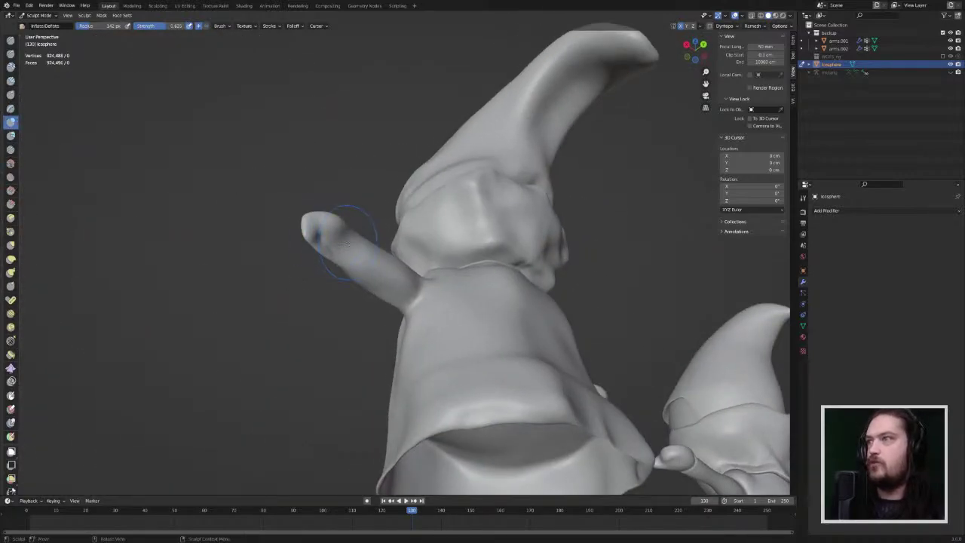
mouse_move(321, 226)
left_mouse_down()
mouse_move(334, 250)
mouse_move(333, 232)
left_mouse_up()
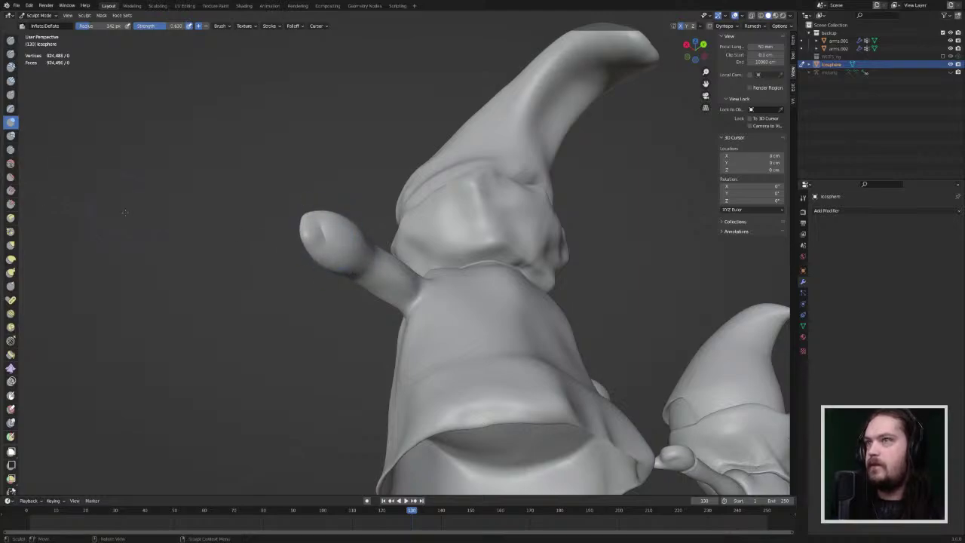
left_click(11, 176)
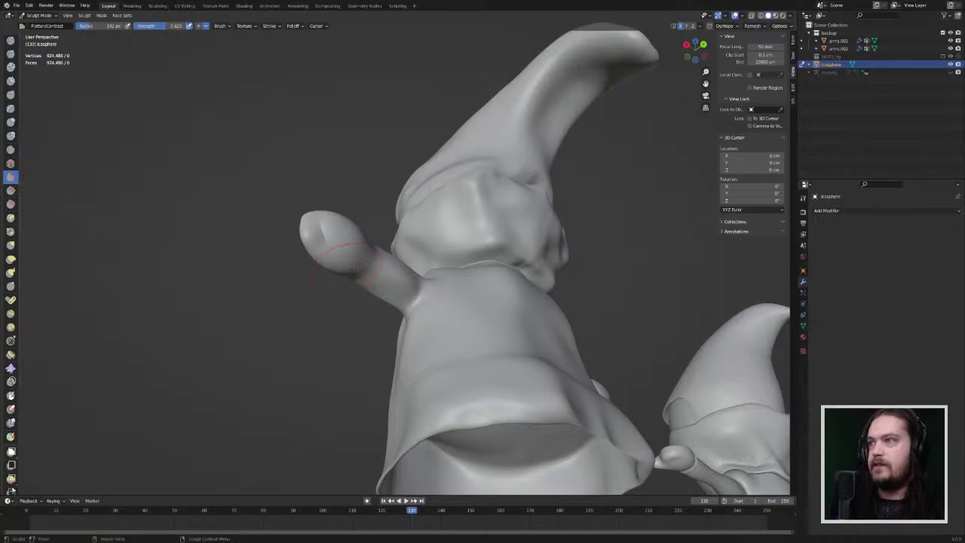
left_click_drag(326, 235, 352, 264)
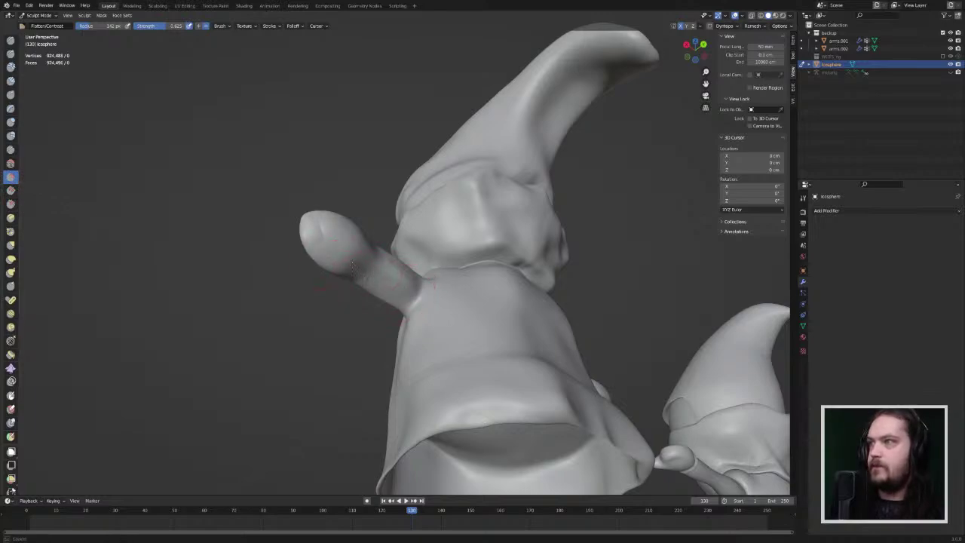
middle_click_drag(366, 268, 339, 260)
Step: Thicken the underside of the arm tip with the Inflate/Deflate brush and smooth away the ragged surface there
left_click(10, 122)
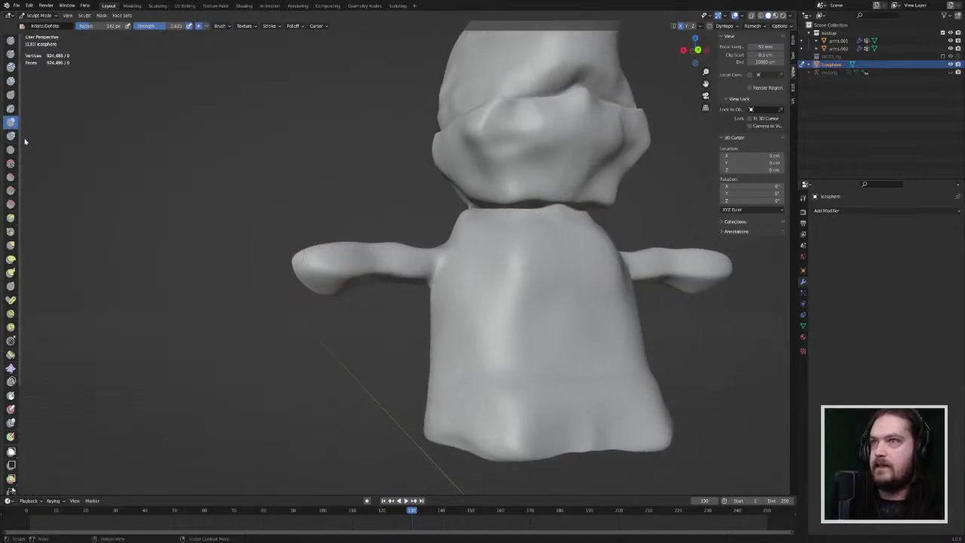
left_click_drag(315, 287, 325, 287)
left_click_drag(336, 283, 325, 290)
mouse_move(325, 294)
middle_mouse_down()
mouse_move(333, 256)
mouse_move(400, 250)
middle_mouse_up()
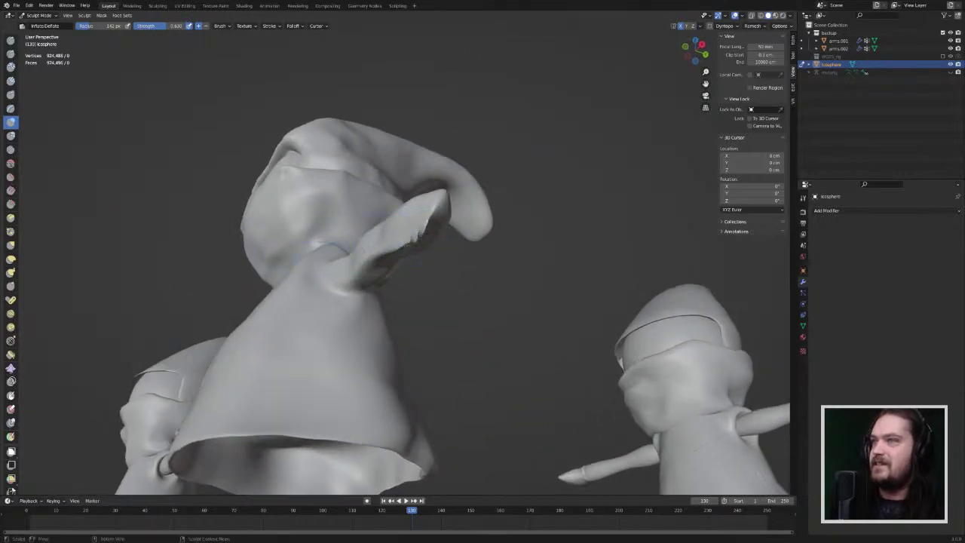
left_click(10, 163)
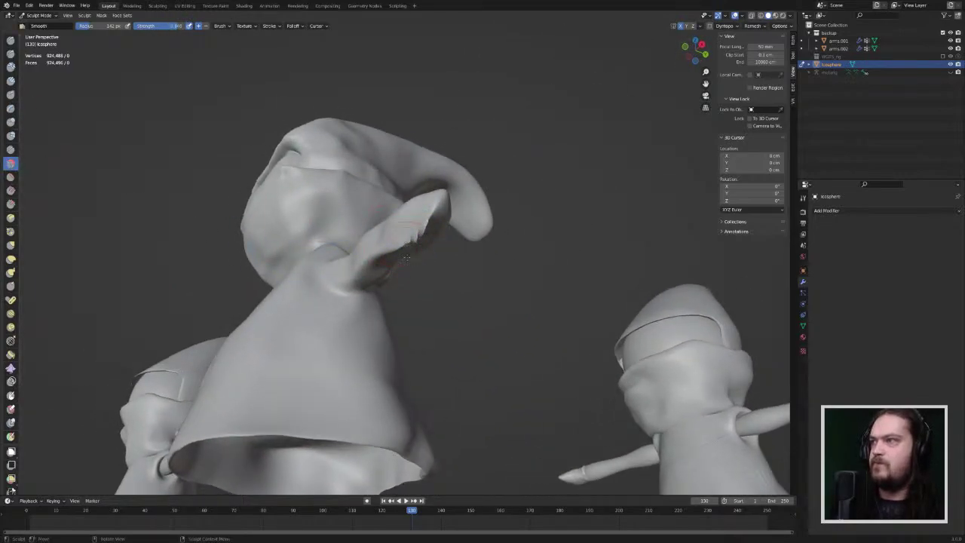
left_click_drag(403, 222, 410, 226)
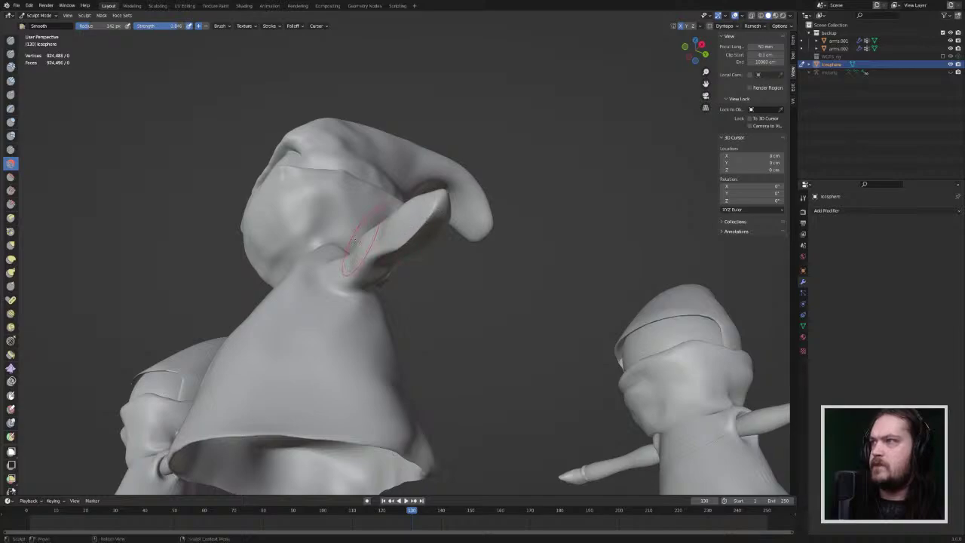
Step: Flatten the upper side of the arm from the upper arm to the tip with the Flatten/Contrast brush
left_click(10, 177)
middle_click_drag(445, 249, 324, 245)
mouse_move(136, 199)
middle_mouse_down()
mouse_move(354, 264)
mouse_move(418, 269)
mouse_move(720, 143)
middle_mouse_up()
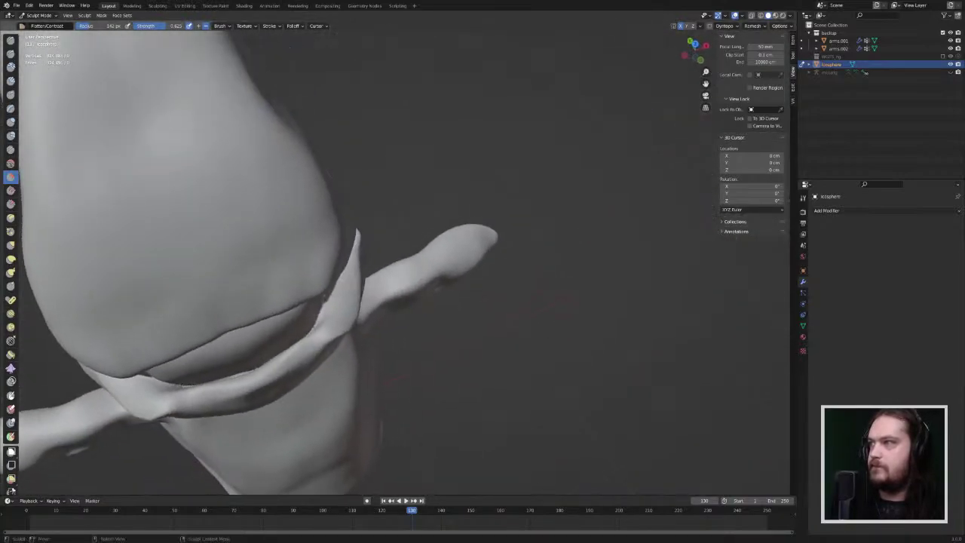
mouse_move(404, 280)
left_mouse_down()
mouse_move(458, 260)
mouse_move(422, 268)
mouse_move(464, 237)
left_mouse_up()
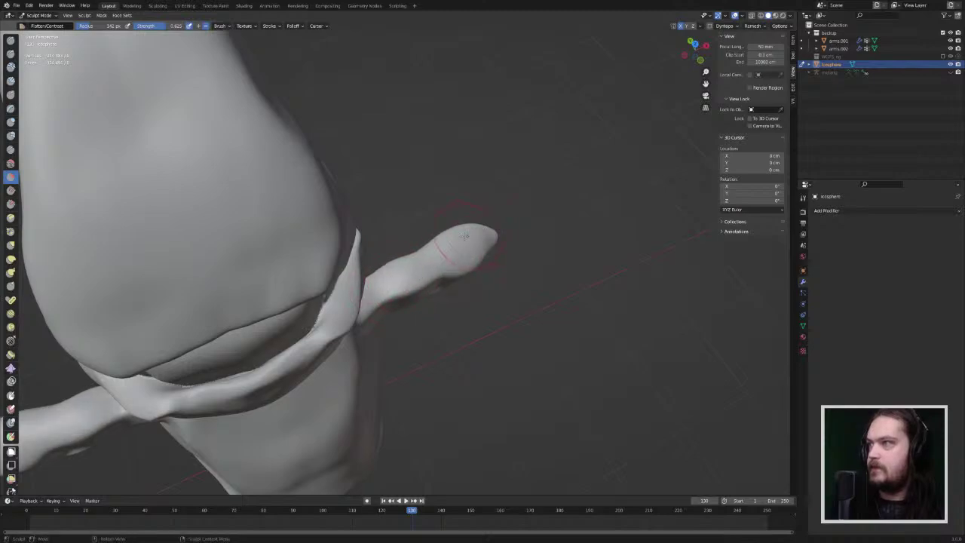
middle_click_drag(400, 285, 432, 268)
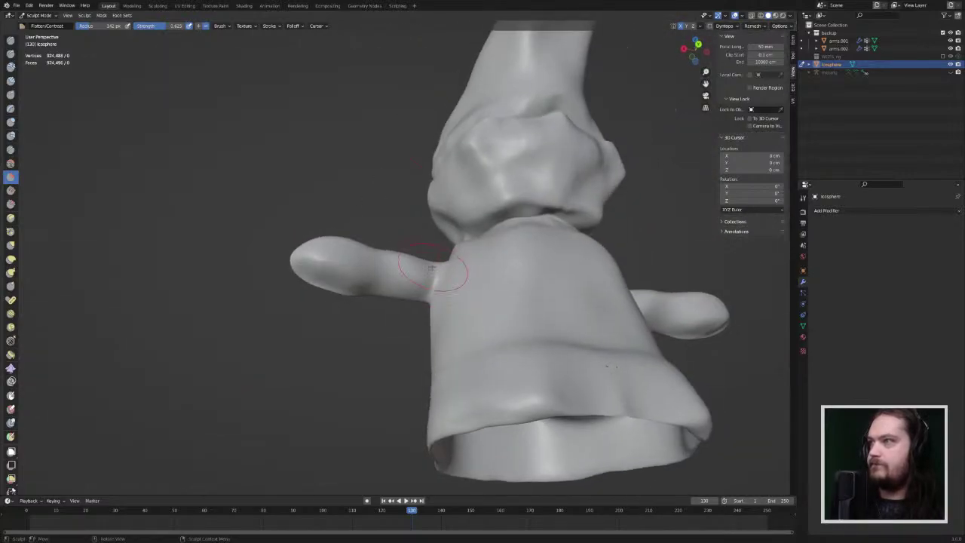
Step: Flatten the uneven back and underside of the arm out to its pointed tip, working from behind and below
left_click_drag(389, 281, 348, 283)
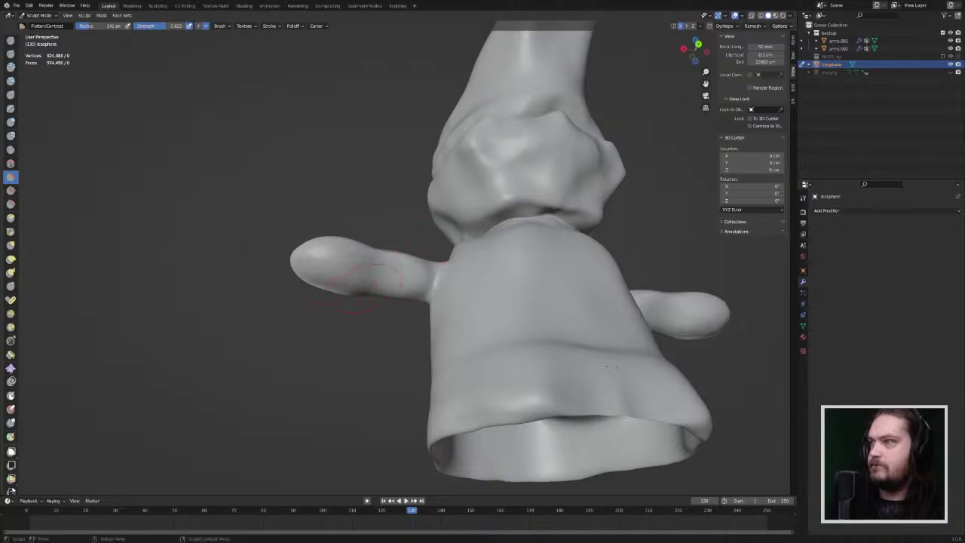
middle_click_drag(377, 281, 430, 264)
left_click_drag(414, 280, 424, 283)
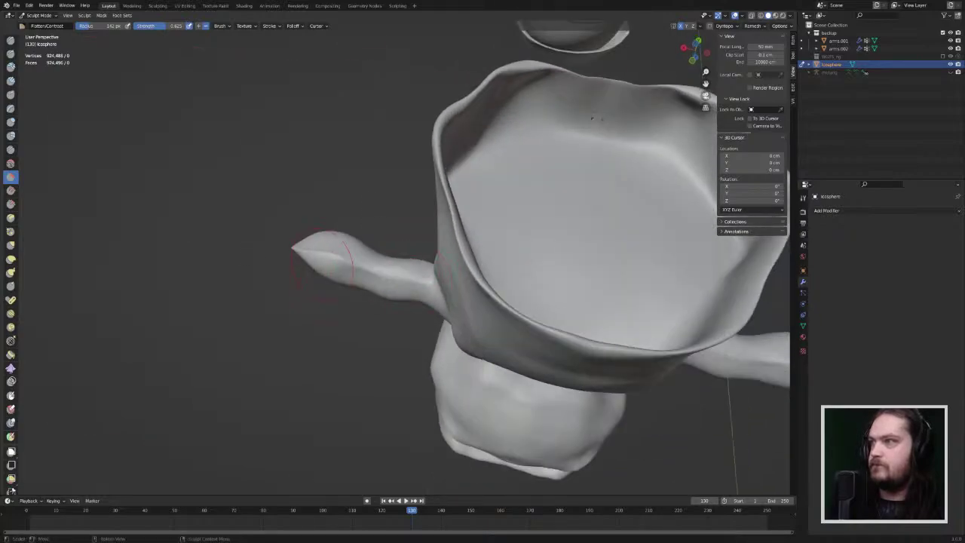
left_click_drag(324, 251, 413, 279)
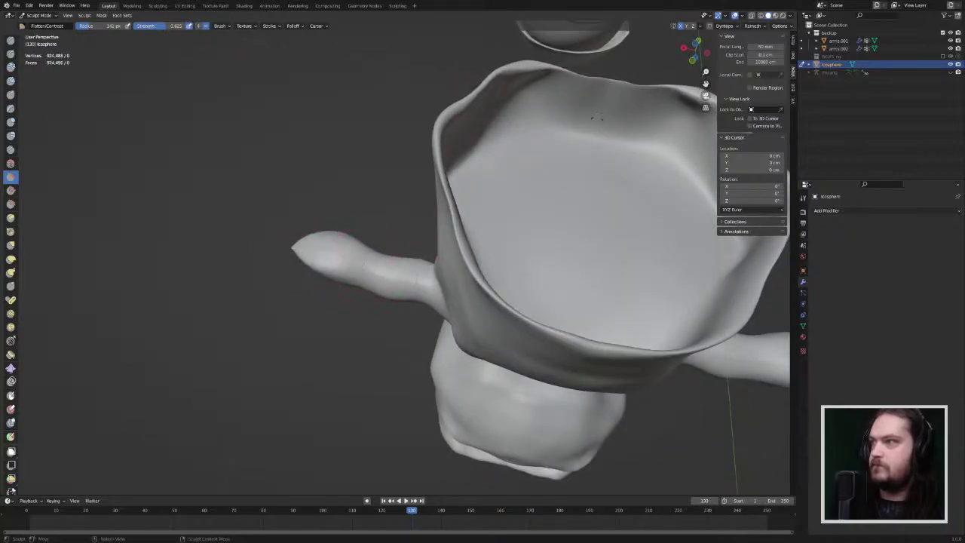
Step: Build up a rounded shoulder where the arm meets the robe with the Inflate/Deflate brush
mouse_move(392, 267)
middle_mouse_down()
mouse_move(347, 336)
mouse_move(294, 353)
mouse_move(249, 342)
mouse_move(204, 354)
middle_mouse_up()
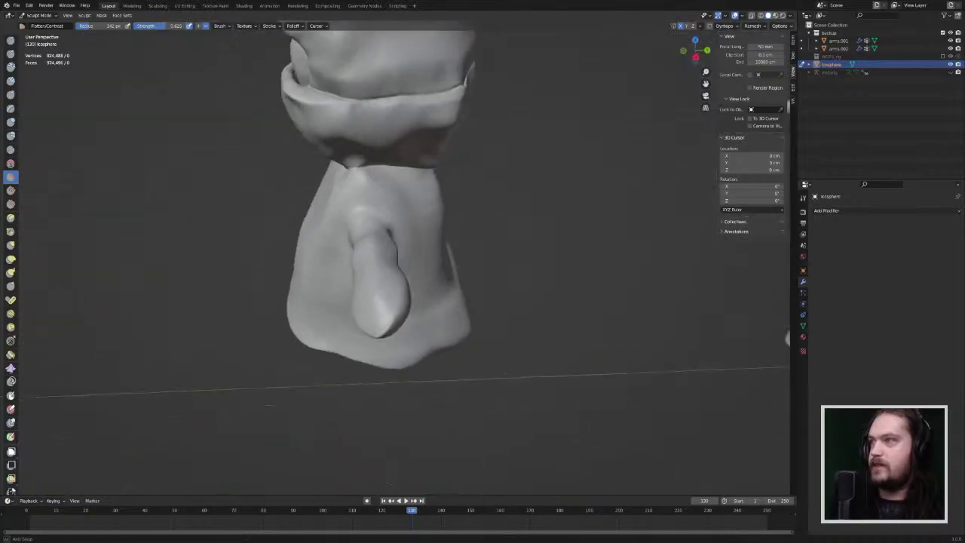
middle_click_drag(268, 405, 176, 370)
left_click(10, 122)
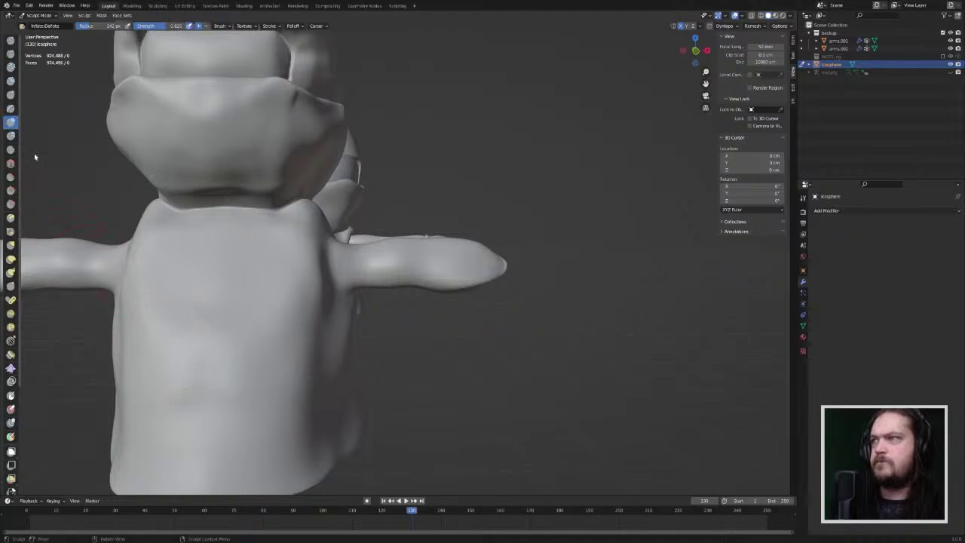
middle_click_drag(317, 256, 370, 258)
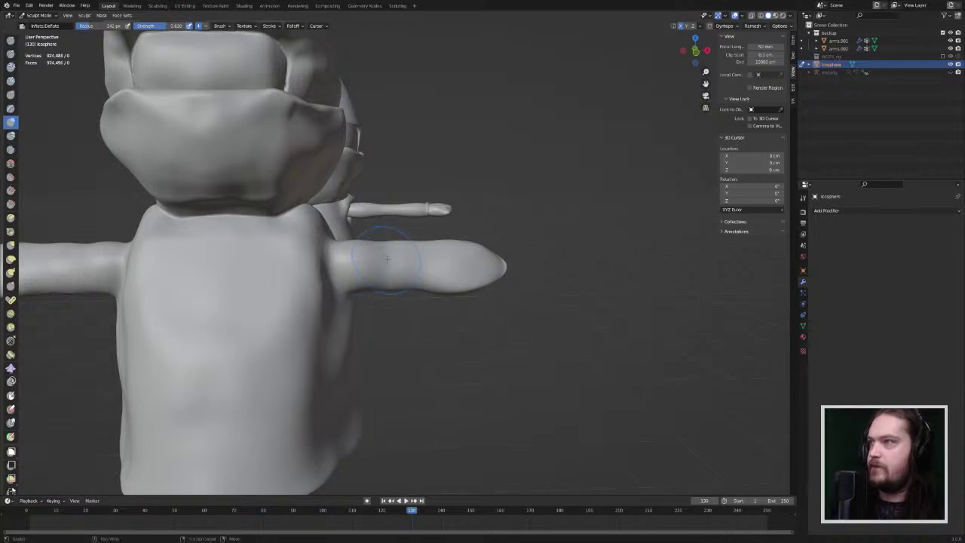
mouse_move(400, 249)
middle_mouse_down()
mouse_move(393, 230)
mouse_move(389, 266)
mouse_move(380, 256)
mouse_move(419, 260)
mouse_move(450, 283)
middle_mouse_up()
mouse_move(354, 251)
left_mouse_down()
mouse_move(388, 243)
mouse_move(336, 239)
left_mouse_up()
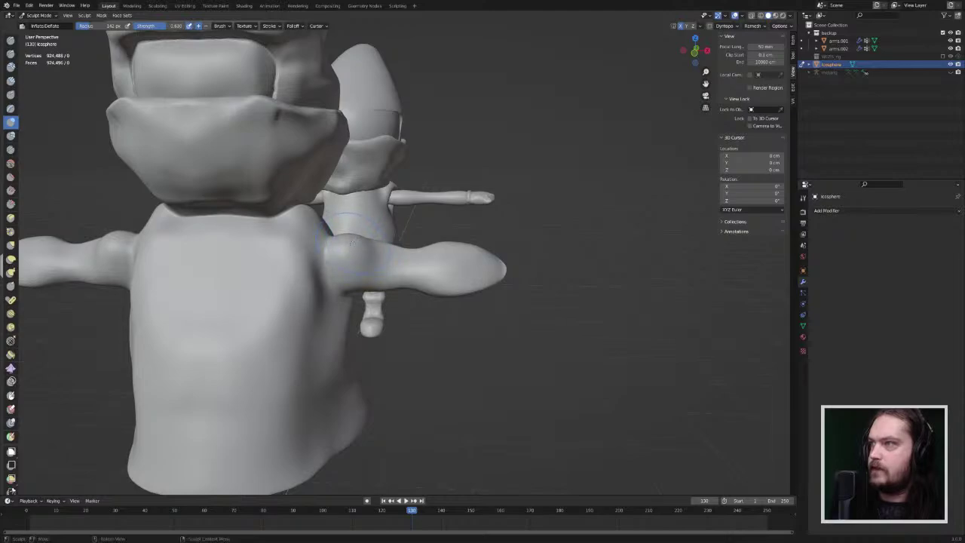
middle_click_drag(362, 243, 349, 236)
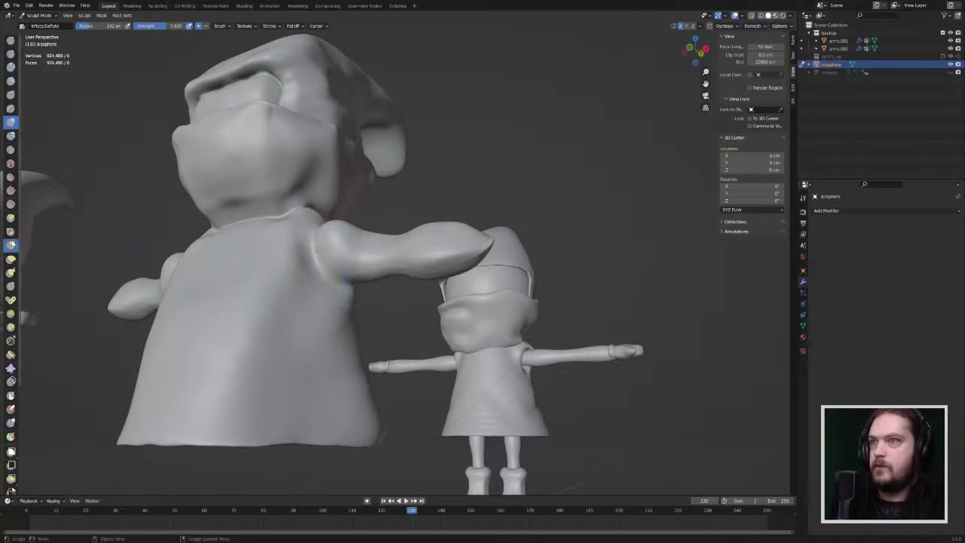
Step: Reshape the armpit and the back of the shoulder against the robe with the Grab brush
left_click(11, 245)
left_click_drag(345, 276, 331, 272)
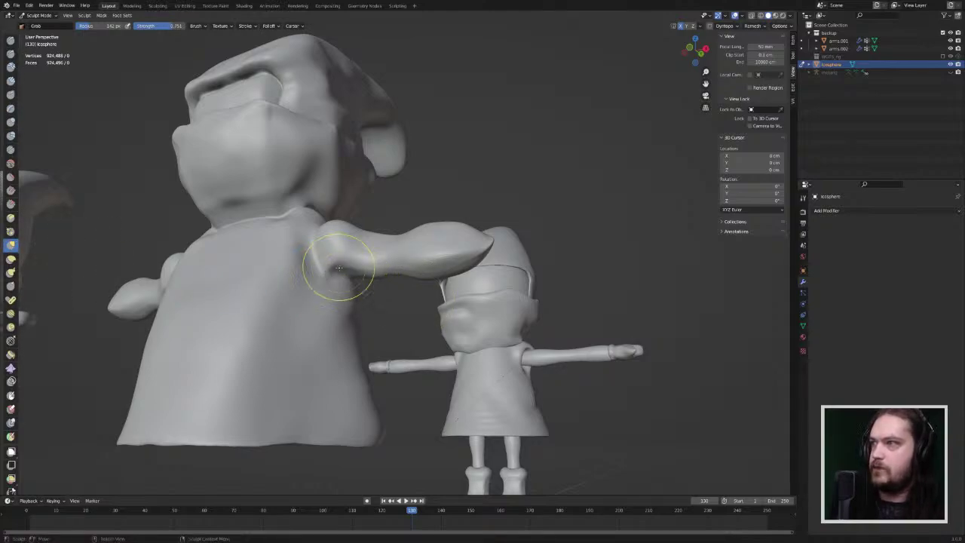
mouse_move(338, 294)
middle_mouse_down()
mouse_move(316, 281)
mouse_move(250, 302)
middle_mouse_up()
middle_click_drag(379, 272, 401, 232)
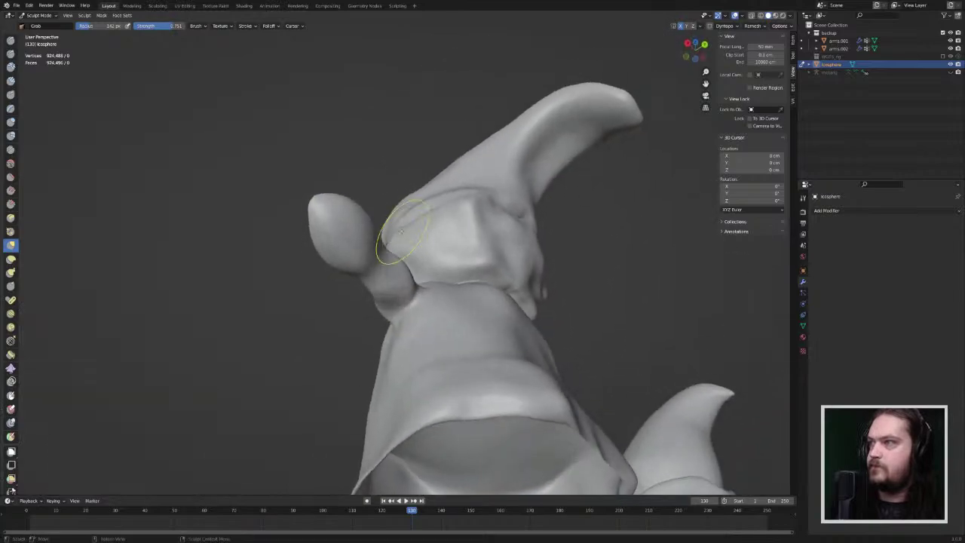
left_click_drag(397, 306, 408, 303)
Step: Pull the middle of the arm upward and outward with the Grab brush to refine its front profile
mouse_move(407, 301)
middle_mouse_down()
mouse_move(377, 324)
mouse_move(367, 355)
mouse_move(416, 297)
mouse_move(381, 280)
middle_mouse_up()
left_click_drag(392, 272, 391, 260)
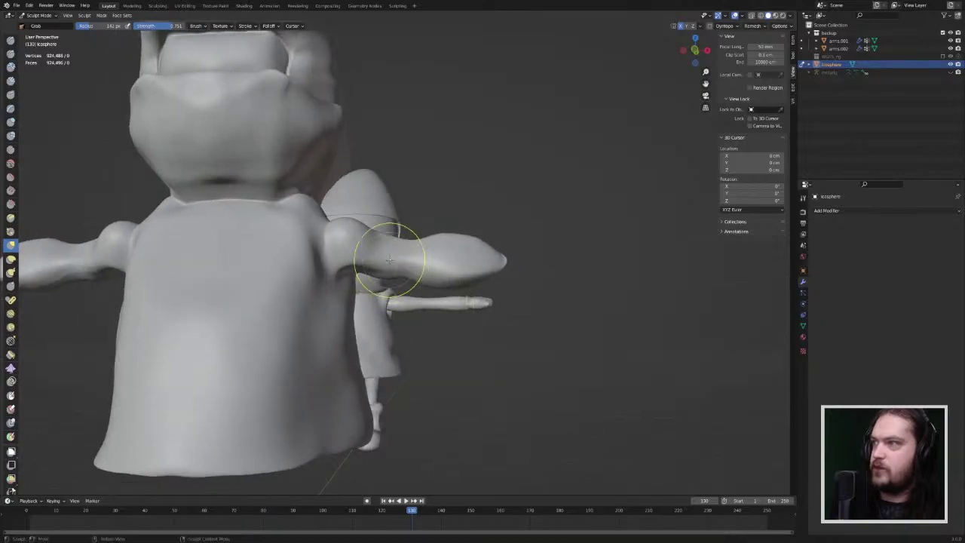
middle_click_drag(392, 258, 391, 294)
left_click_drag(392, 257, 424, 250)
middle_click_drag(424, 286, 339, 279)
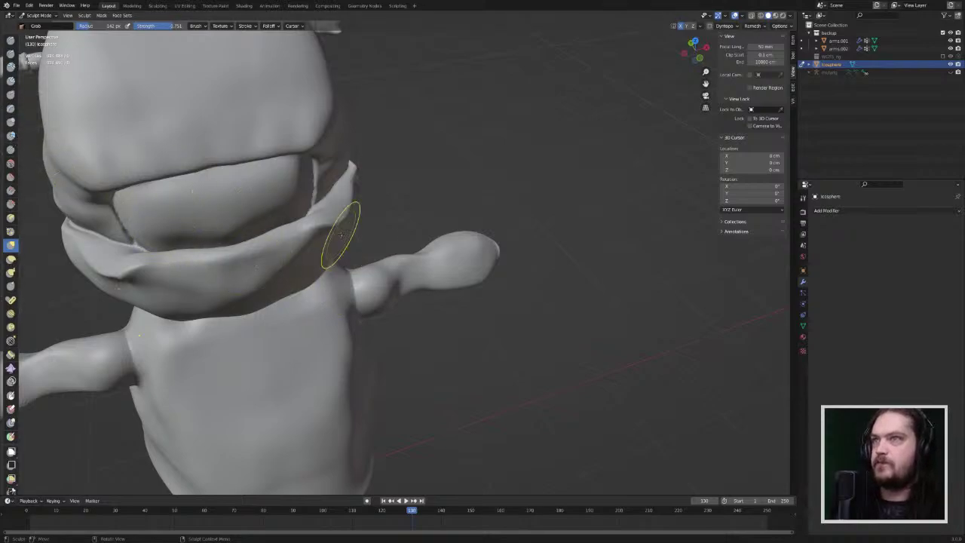
Step: Adjust the arm's middle and tip with the Grab brush from above, aligning them in the top orthographic view
scroll(527, 253, "down", 6)
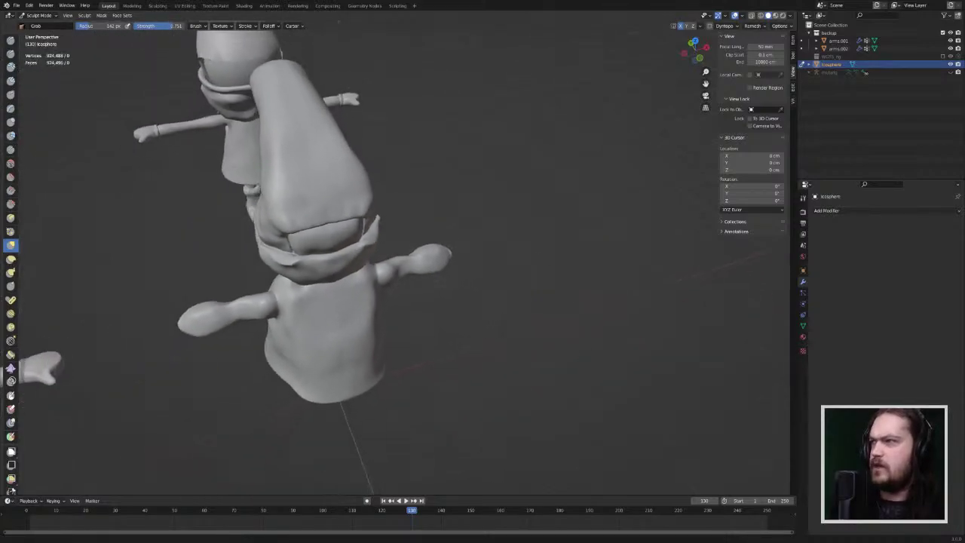
left_click(11, 122)
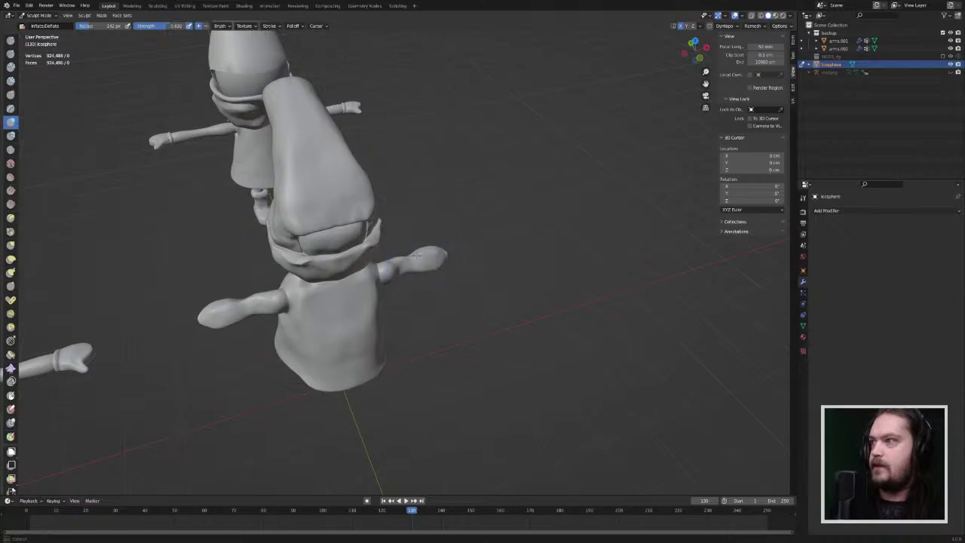
middle_click_drag(418, 268, 390, 271)
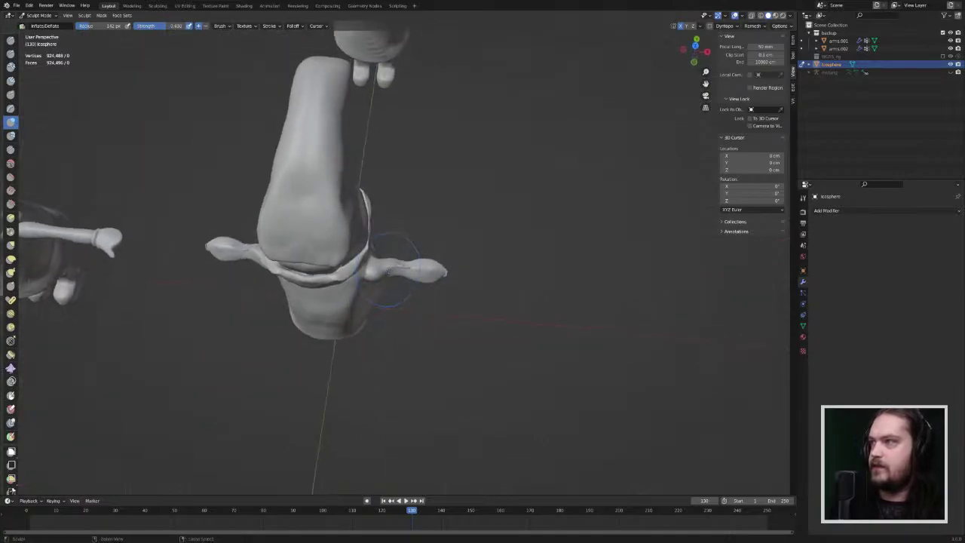
left_click(11, 245)
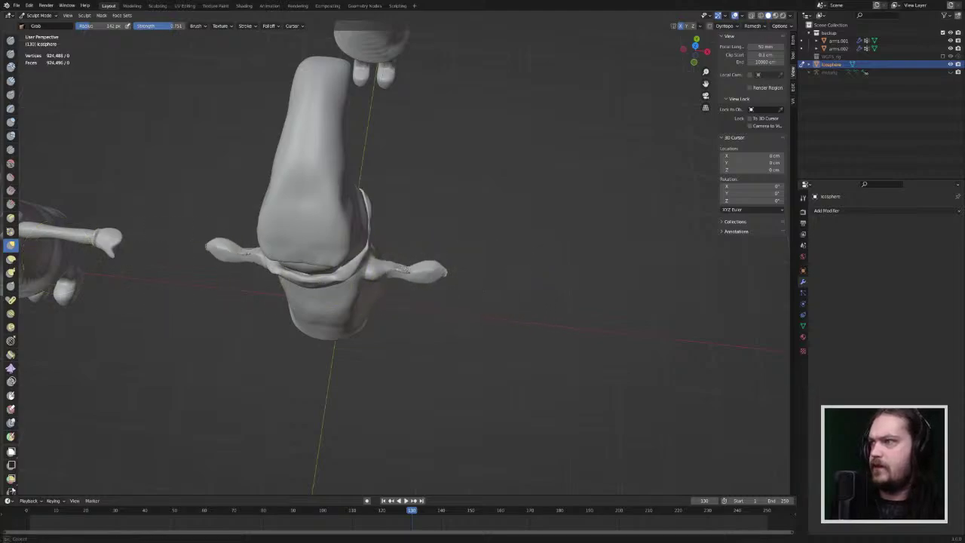
left_click_drag(444, 269, 443, 274)
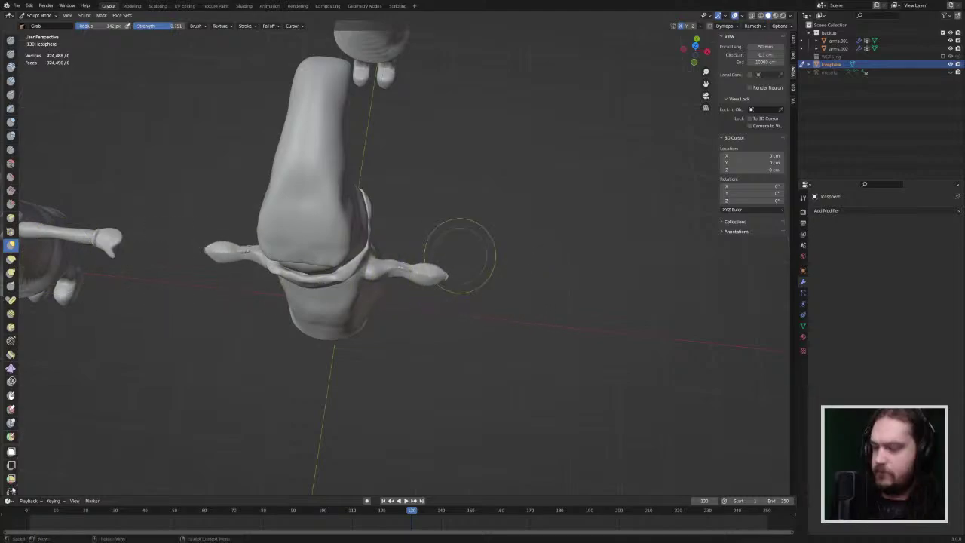
key("KP_7")
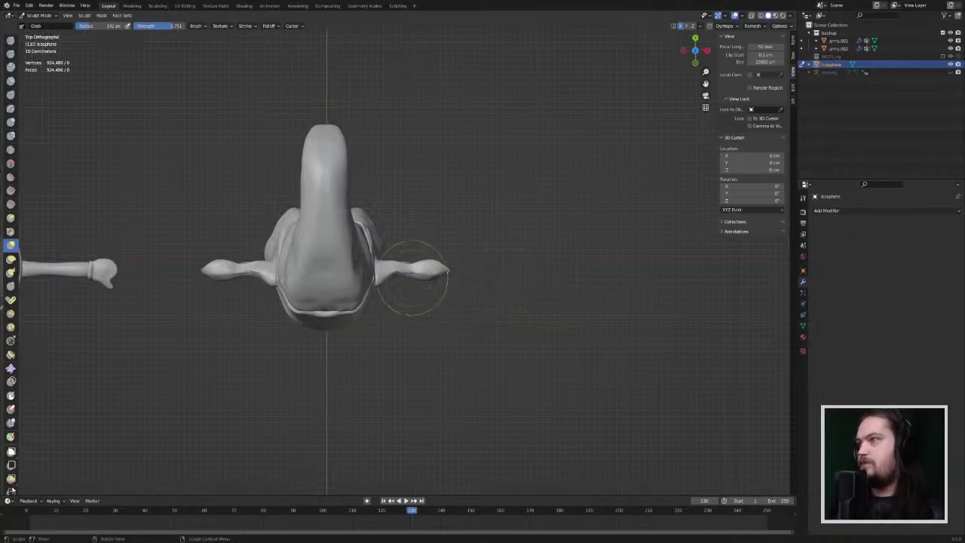
left_click_drag(396, 269, 452, 274)
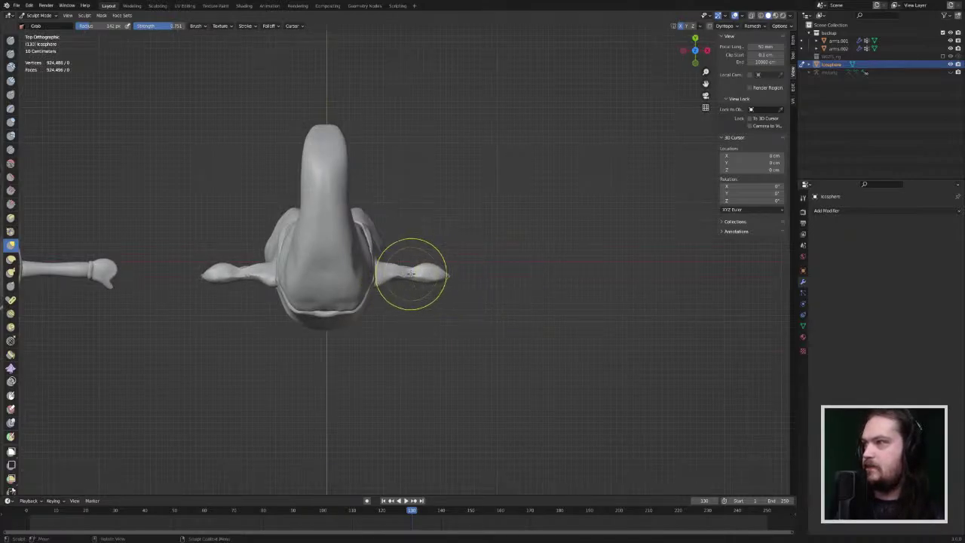
Step: Smooth the arm between the shoulder and the hand end with the Smooth brush
left_click(11, 165)
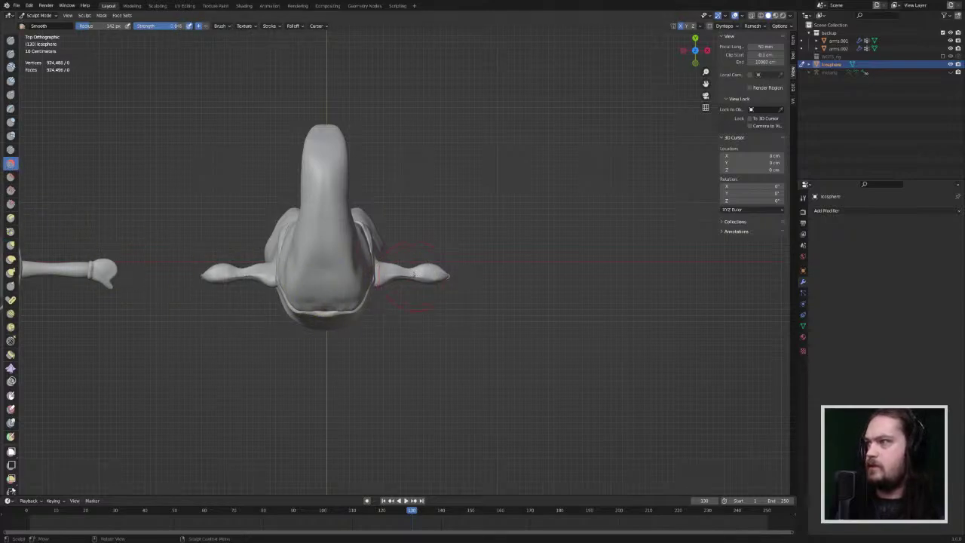
middle_click_drag(413, 274, 413, 232)
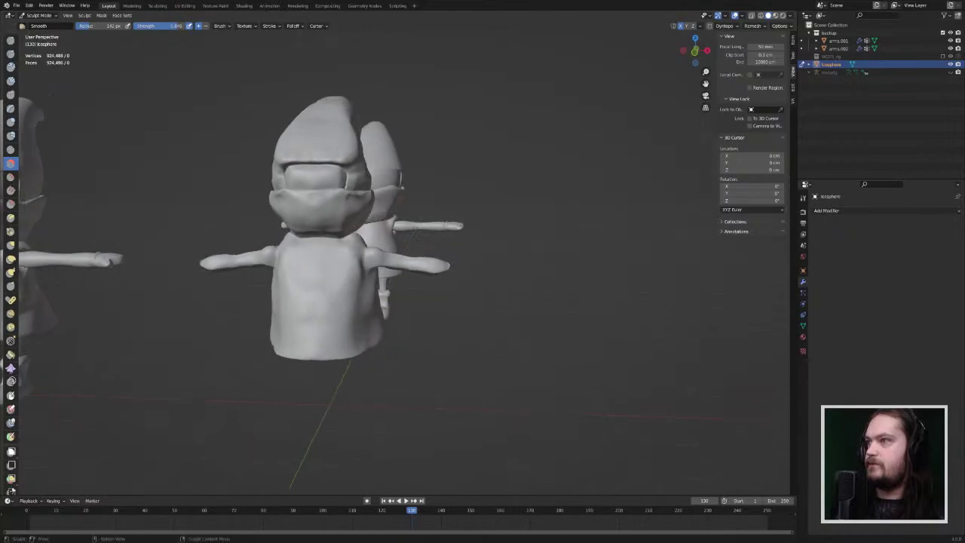
scroll(422, 277, "up", 6)
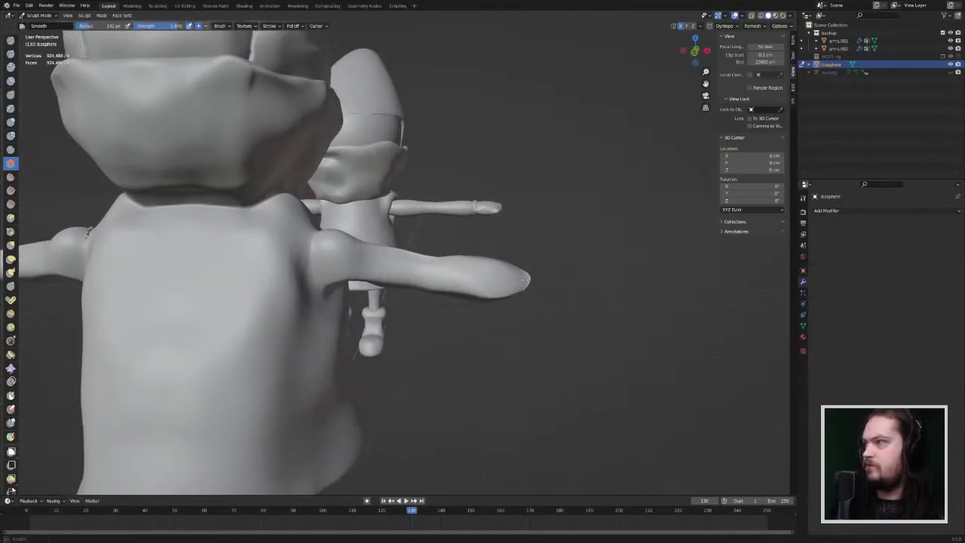
mouse_move(545, 267)
middle_mouse_down()
mouse_move(490, 286)
mouse_move(535, 293)
mouse_move(520, 288)
middle_mouse_up()
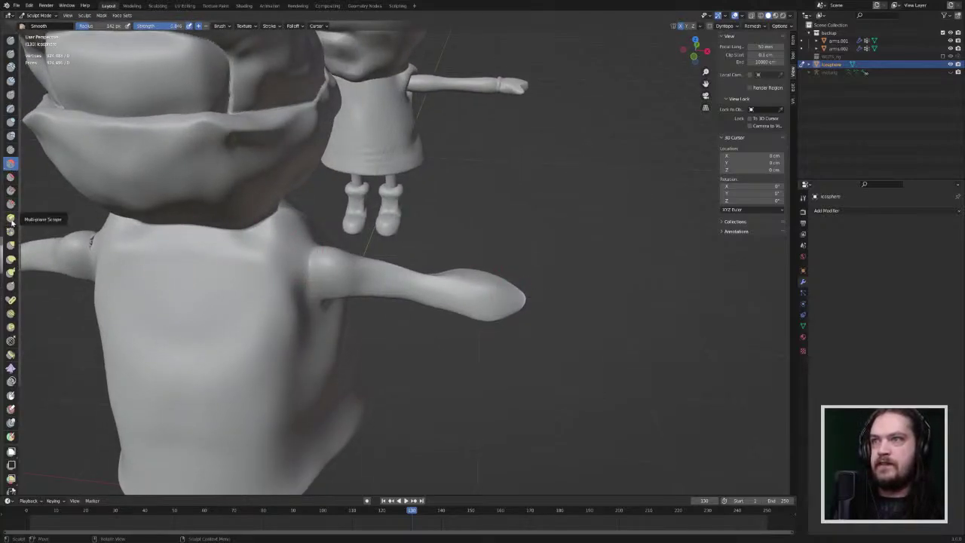
left_click(11, 218)
mouse_move(379, 266)
left_mouse_down()
mouse_move(404, 277)
mouse_move(344, 272)
left_mouse_up()
key("ctrl+z")
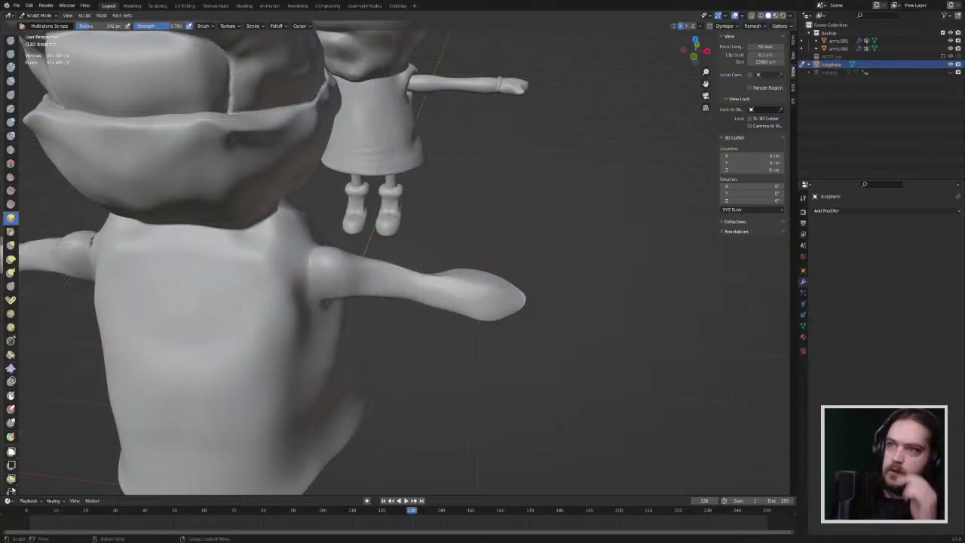
Step: Smooth the shoulder bulge into the upper arm with the Smooth brush, working from the front and above
left_click(11, 164)
middle_click_drag(343, 229, 383, 267)
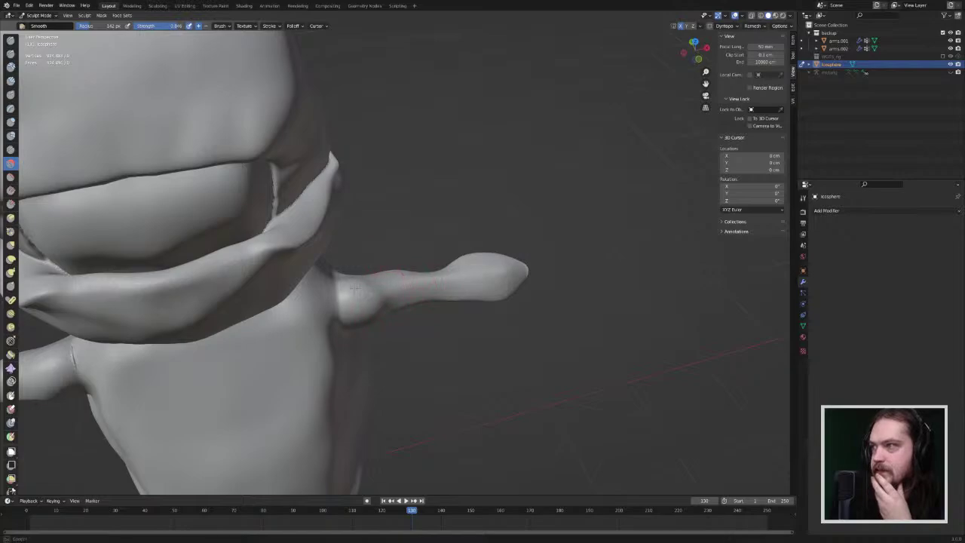
middle_click_drag(354, 286, 308, 294)
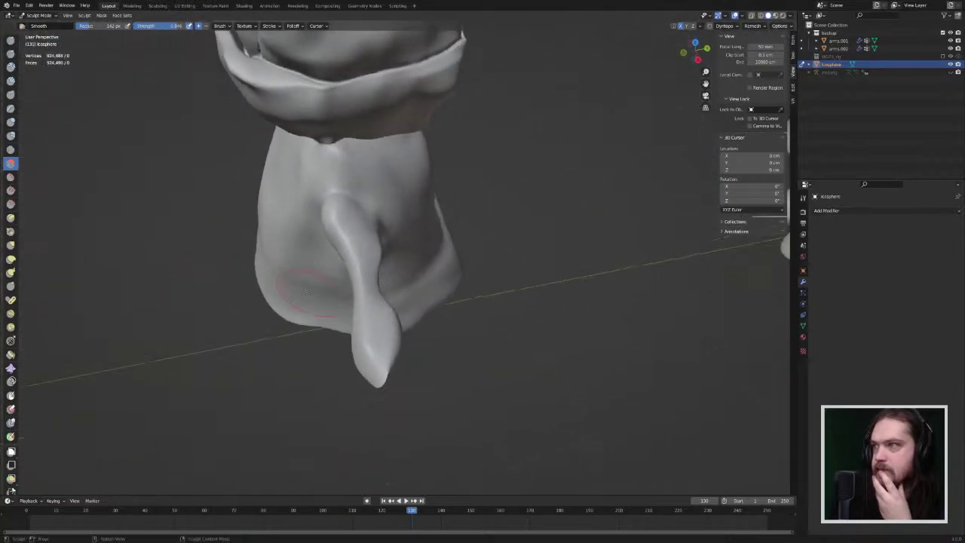
Step: Shift the shoulder toward the middle of the robe's side with the Grab brush and shape the arm from the side
left_click(11, 246)
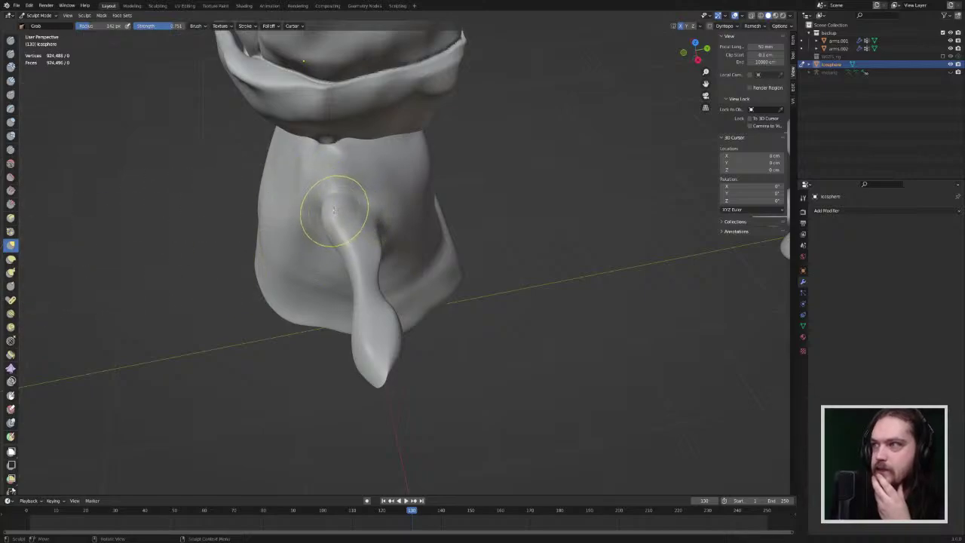
mouse_move(335, 211)
left_mouse_down()
mouse_move(368, 216)
mouse_move(363, 199)
left_mouse_up()
middle_click_drag(361, 198, 355, 168)
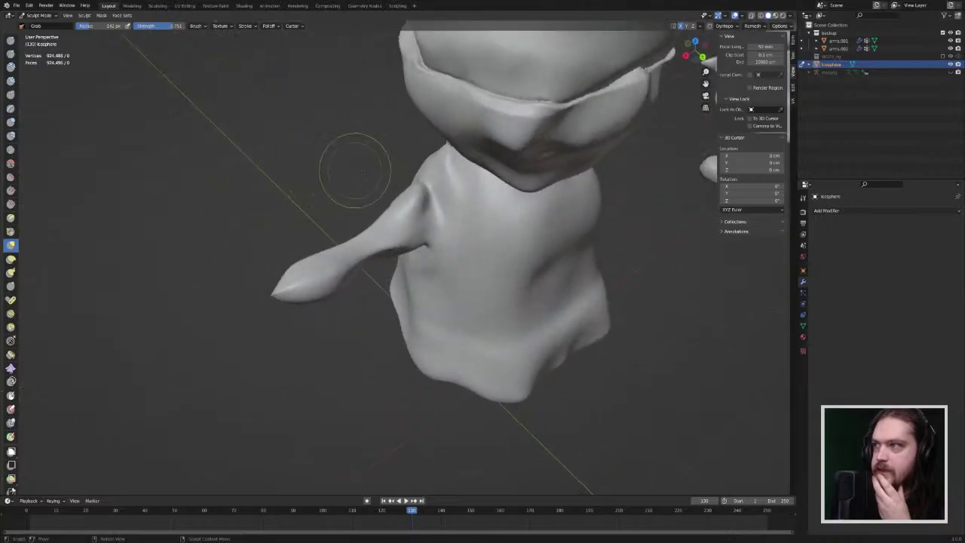
middle_click_drag(435, 202, 517, 161)
middle_click_drag(368, 201, 336, 227)
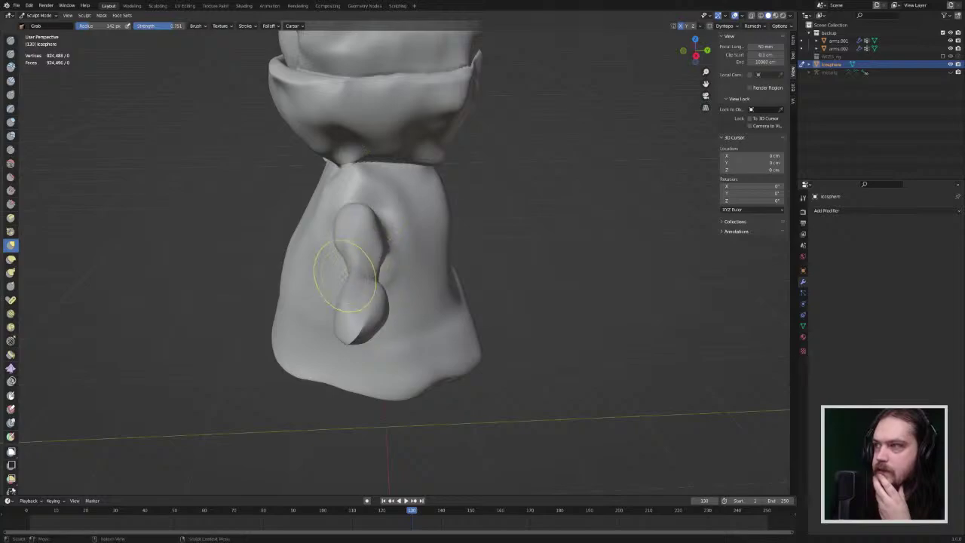
mouse_move(352, 269)
middle_mouse_down()
mouse_move(392, 241)
mouse_move(377, 286)
mouse_move(296, 241)
middle_mouse_up()
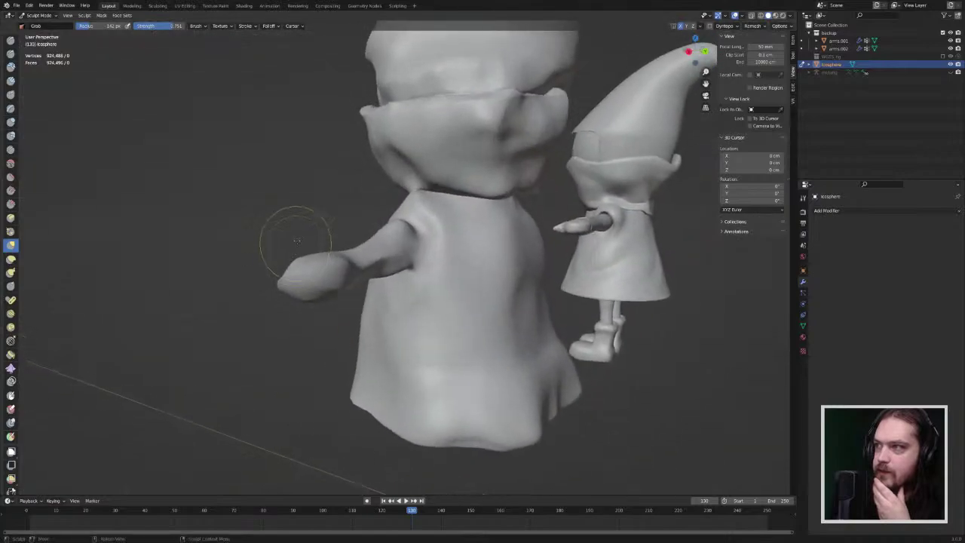
middle_click_drag(352, 255, 538, 258)
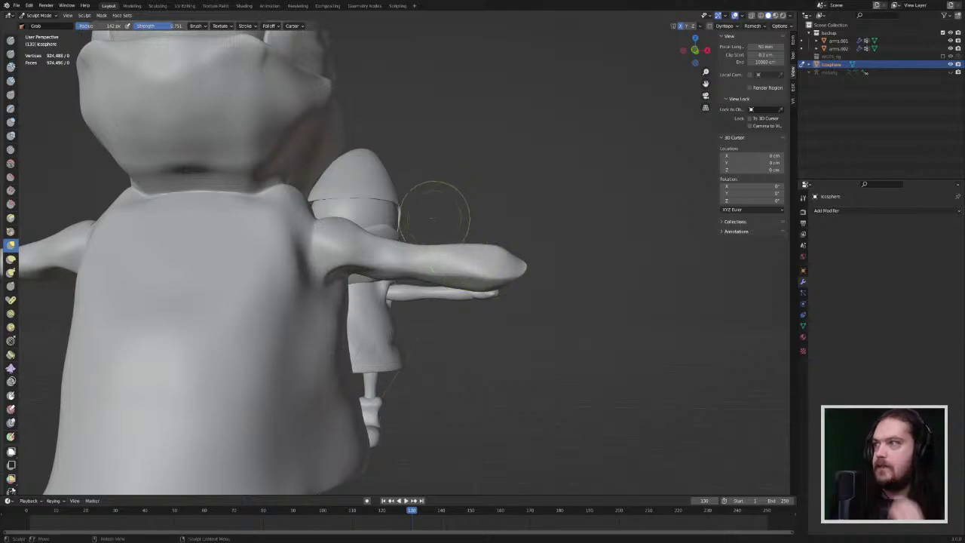
Step: Compare the arms with the reference gnome in front view and push the top of the shoulder down with the Grab brush
scroll(428, 200, "down", 8)
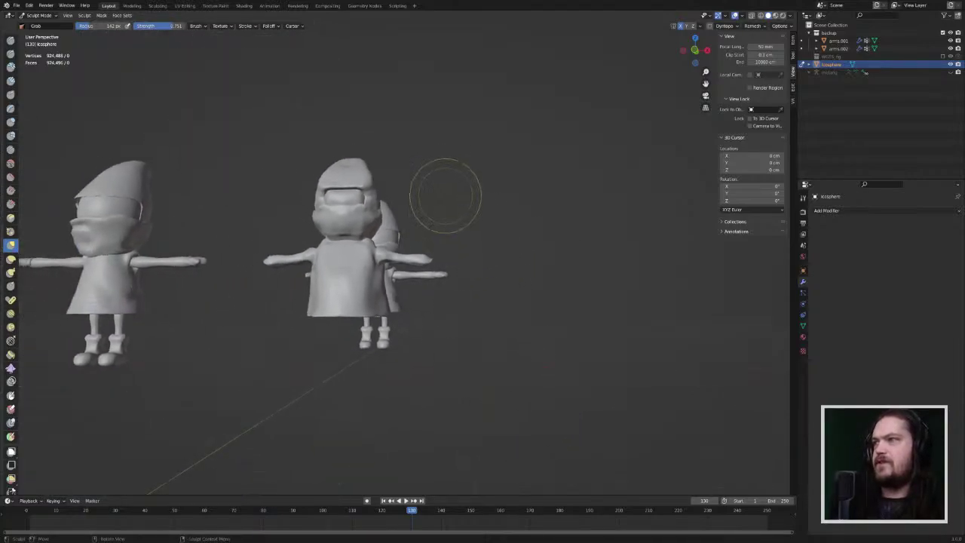
middle_click_drag(442, 194, 381, 197)
key("KP_1")
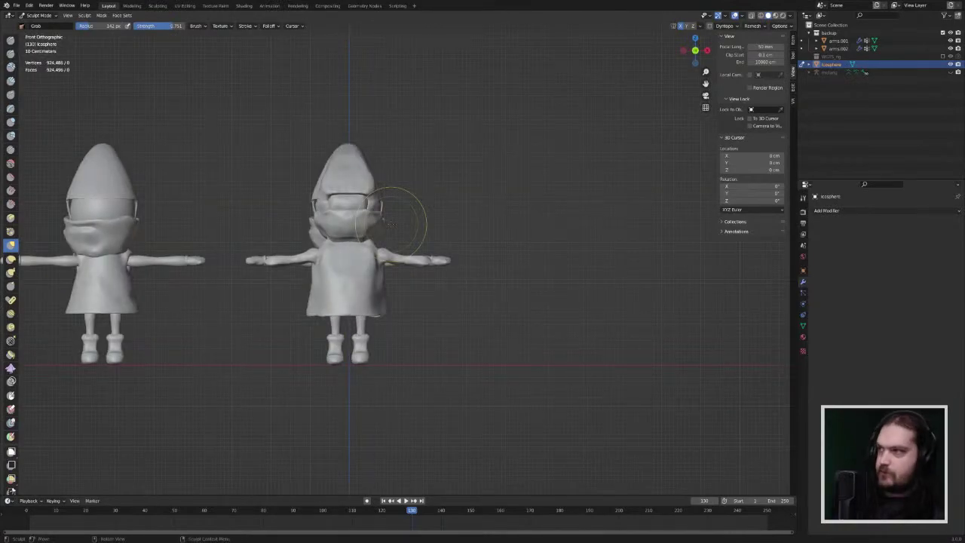
middle_click_drag(475, 297, 355, 201, "ctrl")
left_click_drag(332, 223, 335, 239)
mouse_move(335, 238)
middle_mouse_down()
mouse_move(317, 233)
mouse_move(343, 229)
middle_mouse_up()
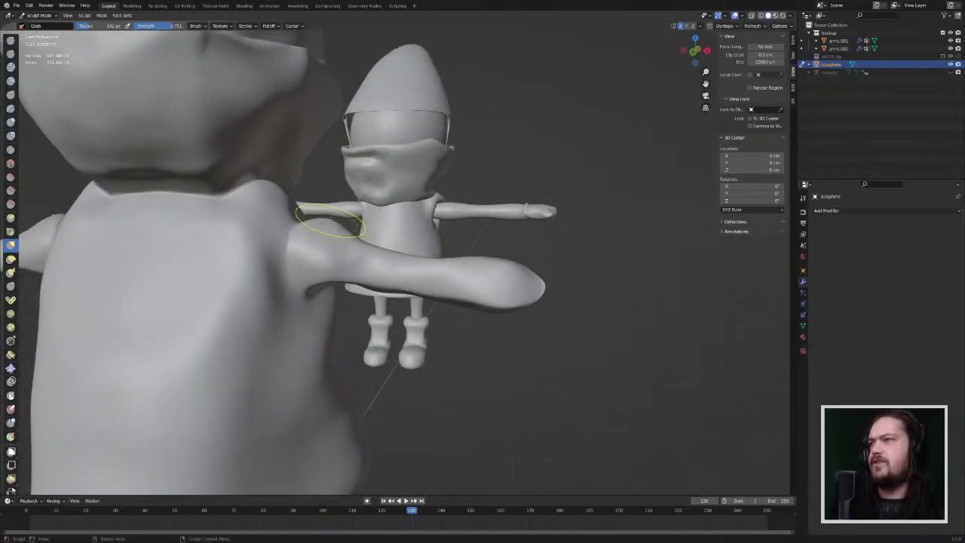
Step: Thicken the top of the shoulder and upper arm with the Inflate/Deflate brush
left_click(11, 121)
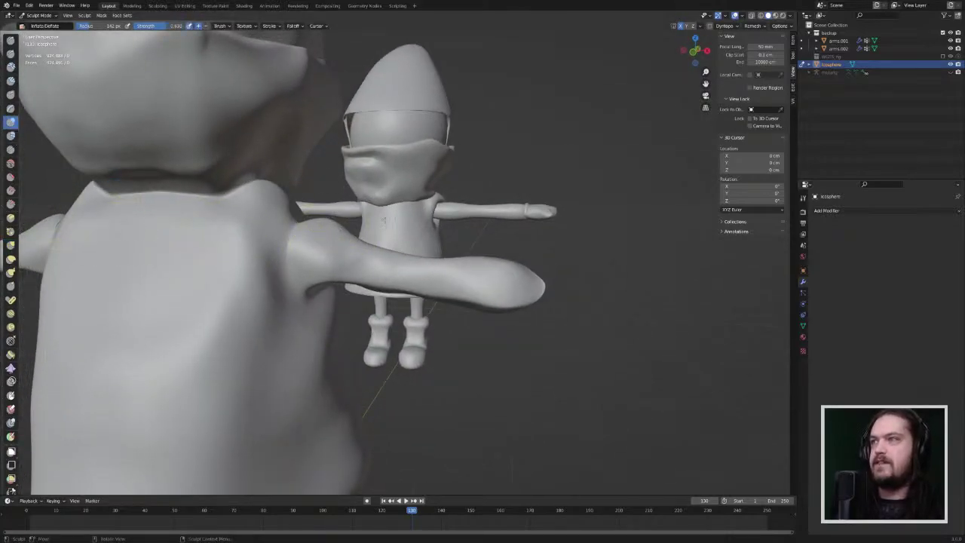
middle_click_drag(328, 223, 285, 260)
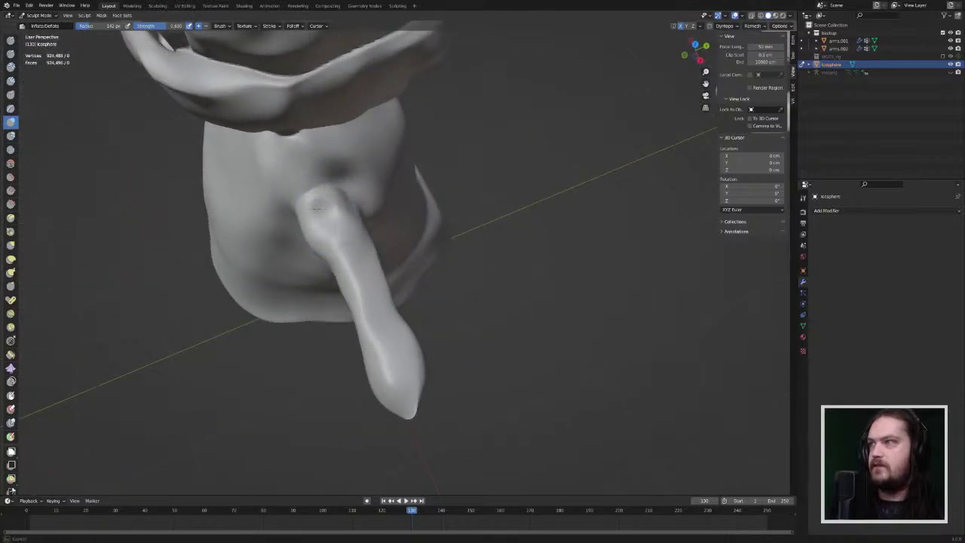
middle_click_drag(315, 205, 422, 202)
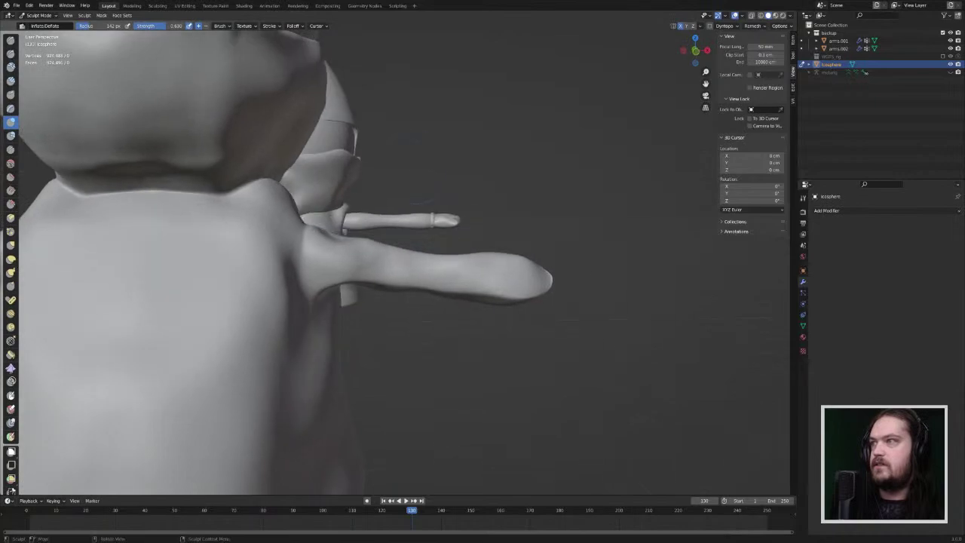
Step: Reshape the upper arm and forearm of the middle gnome with the Grab brush
left_click(11, 258)
left_click(12, 245)
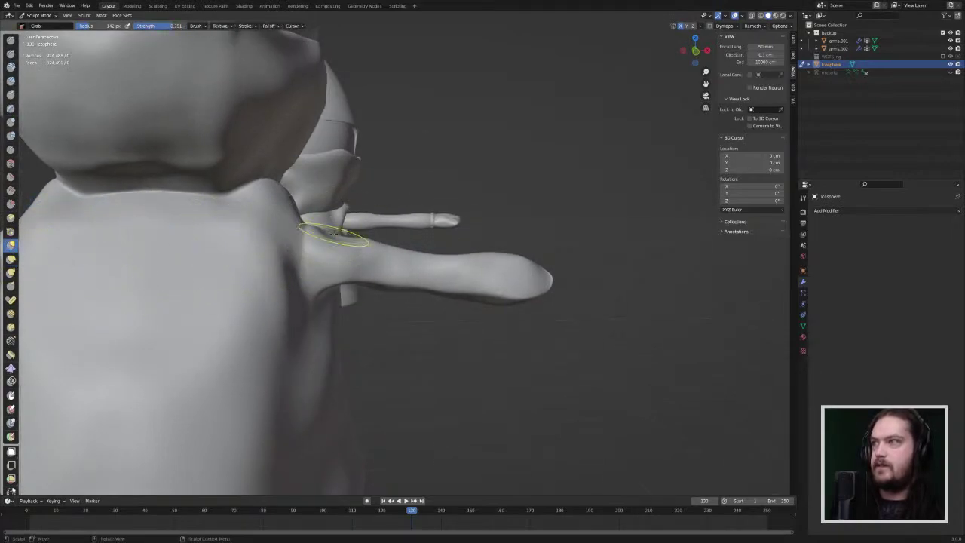
scroll(310, 253, "down", 2)
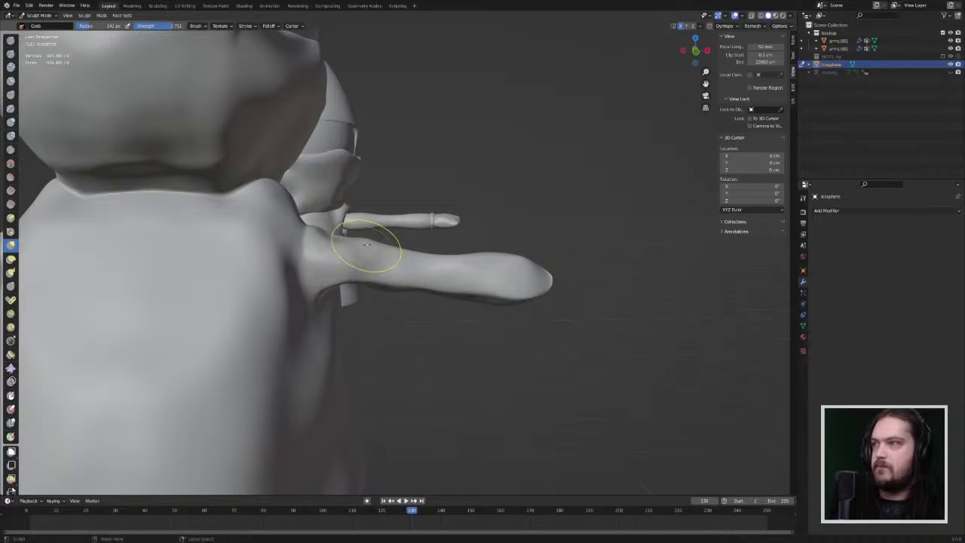
middle_click_drag(367, 248, 358, 264)
left_click_drag(364, 254, 389, 261)
left_click_drag(417, 266, 462, 265)
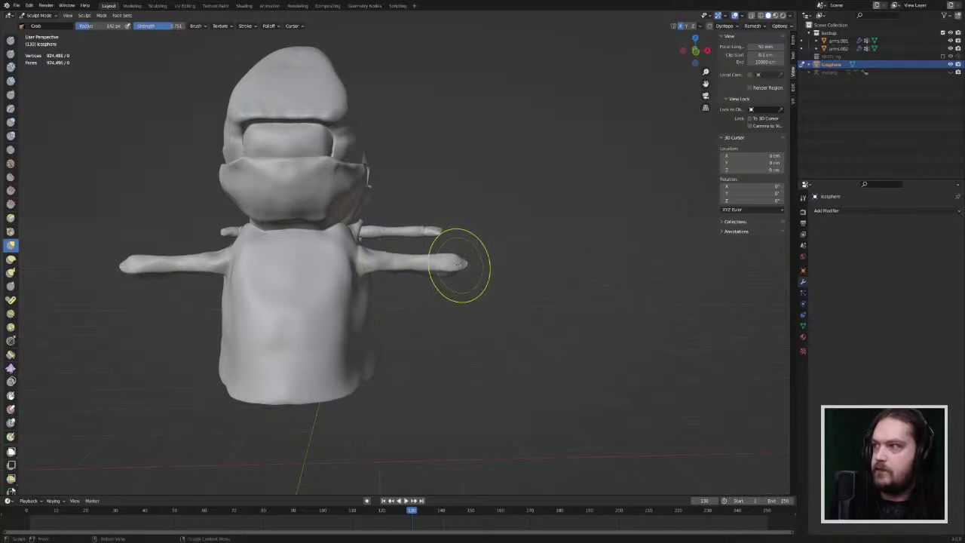
Step: In front view, pull the arm's end outward to the reference wrist and adjust the underarm with the Grab brush
key("KP_1")
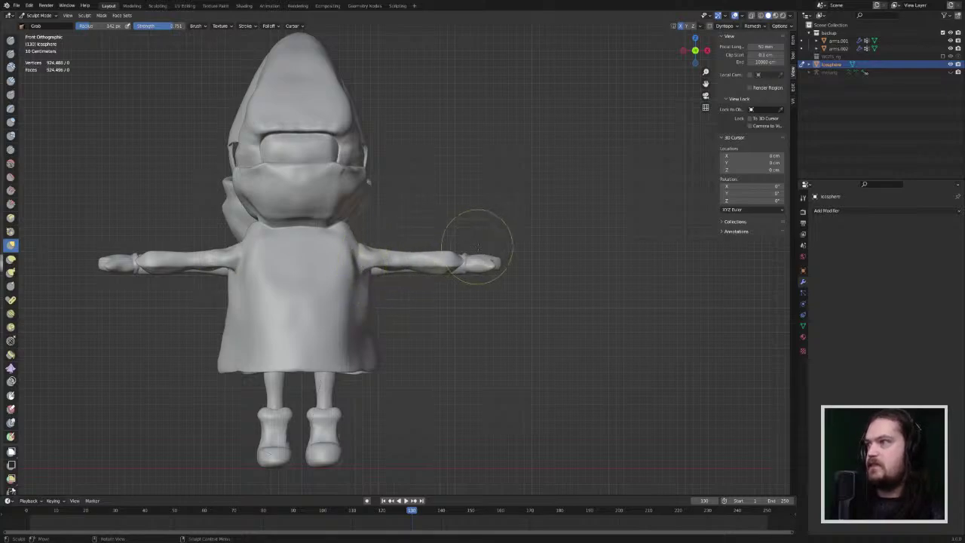
left_click_drag(455, 272, 466, 270)
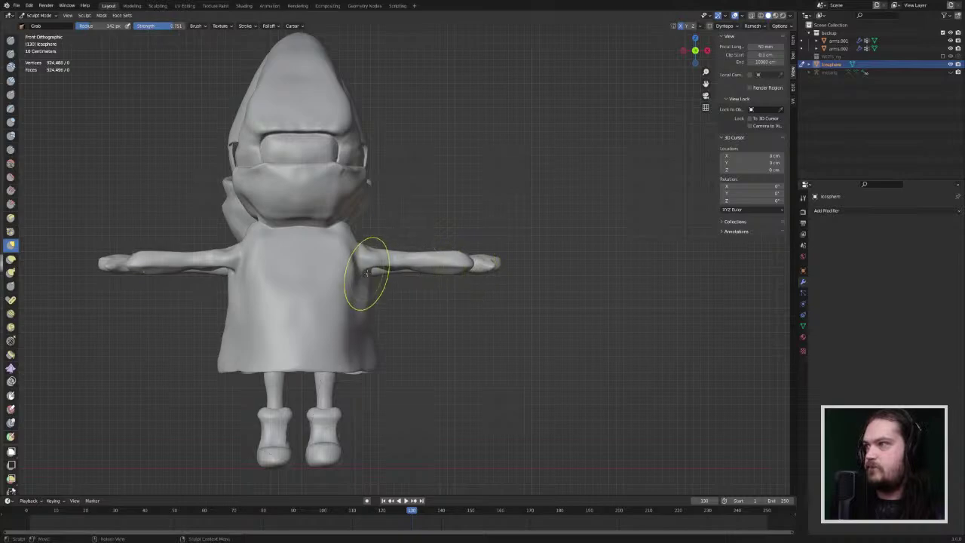
left_click_drag(378, 268, 379, 273)
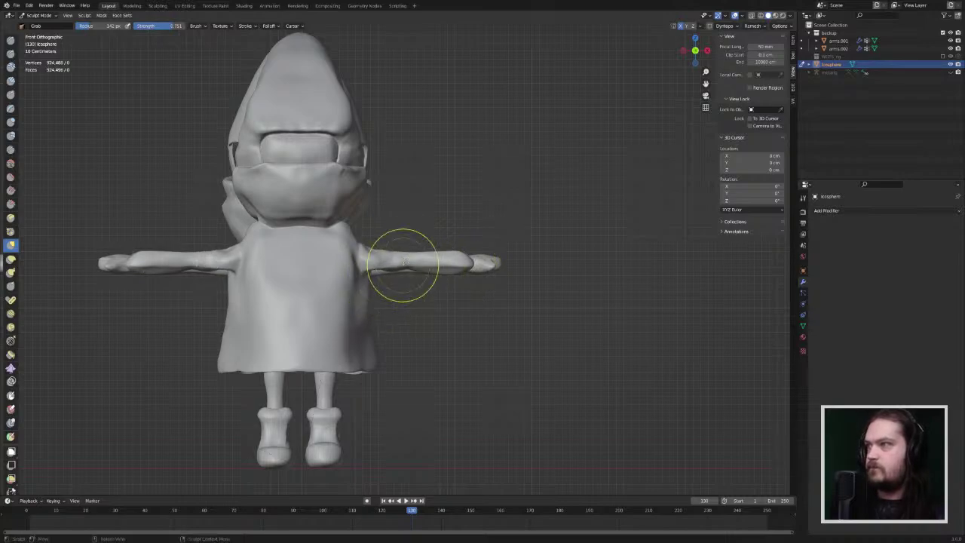
middle_click_drag(402, 266, 223, 243)
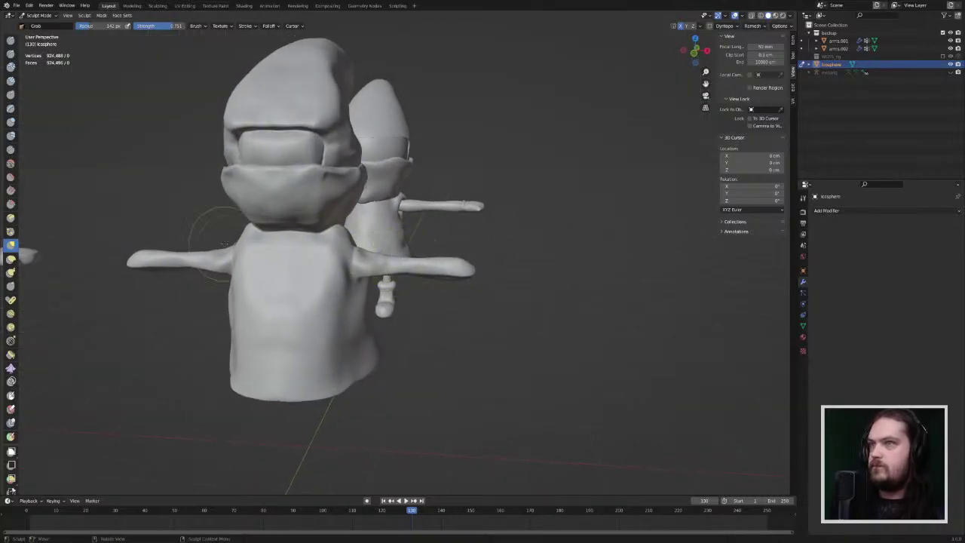
Step: Smooth the arm and its joint with the robe using the Smooth brush, working from several angles
left_click(11, 164)
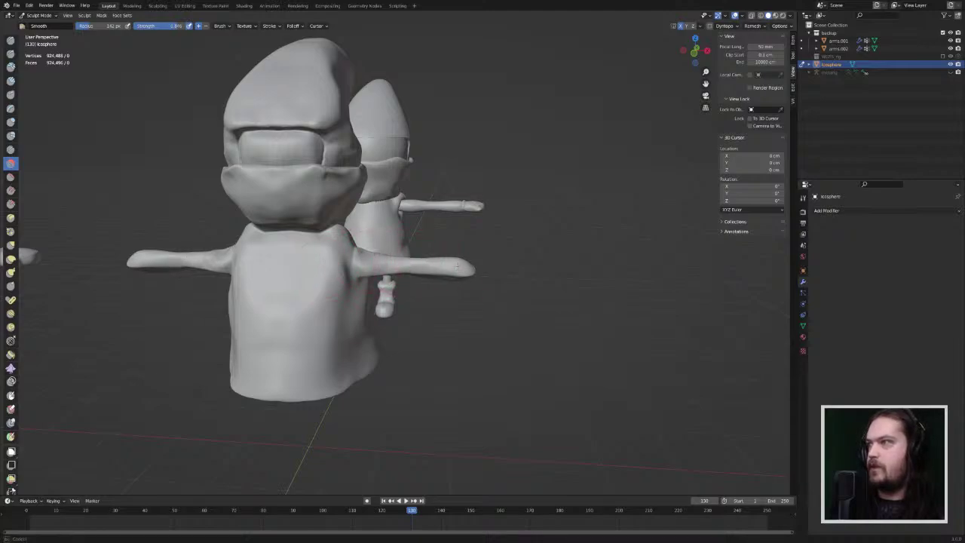
mouse_move(584, 260)
middle_mouse_down()
mouse_move(380, 257)
mouse_move(369, 266)
mouse_move(380, 285)
middle_mouse_up()
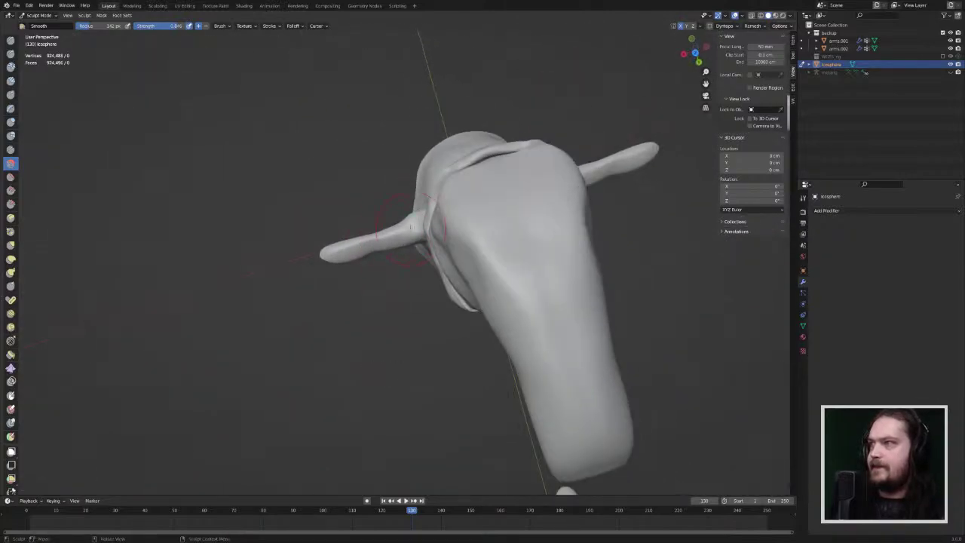
middle_click_drag(410, 230, 428, 302)
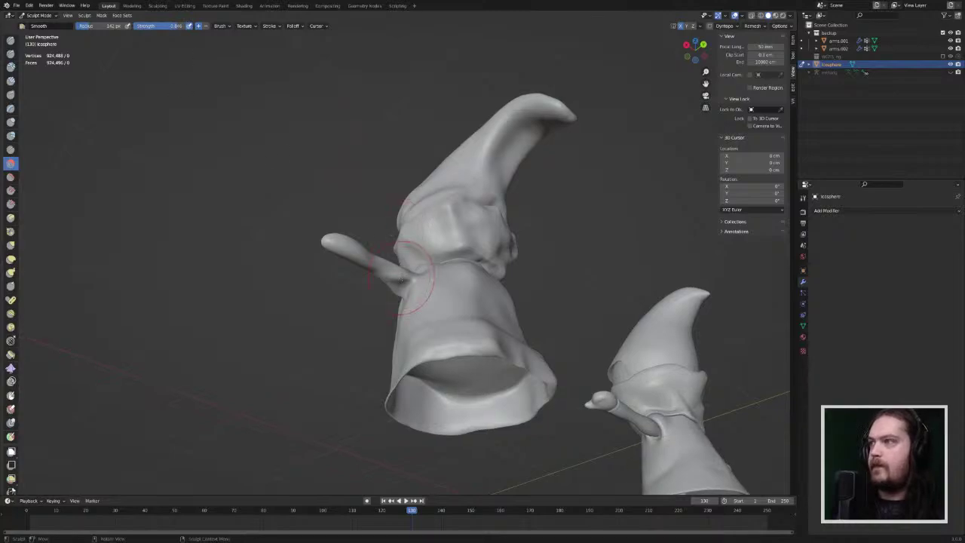
middle_click_drag(295, 235, 316, 213)
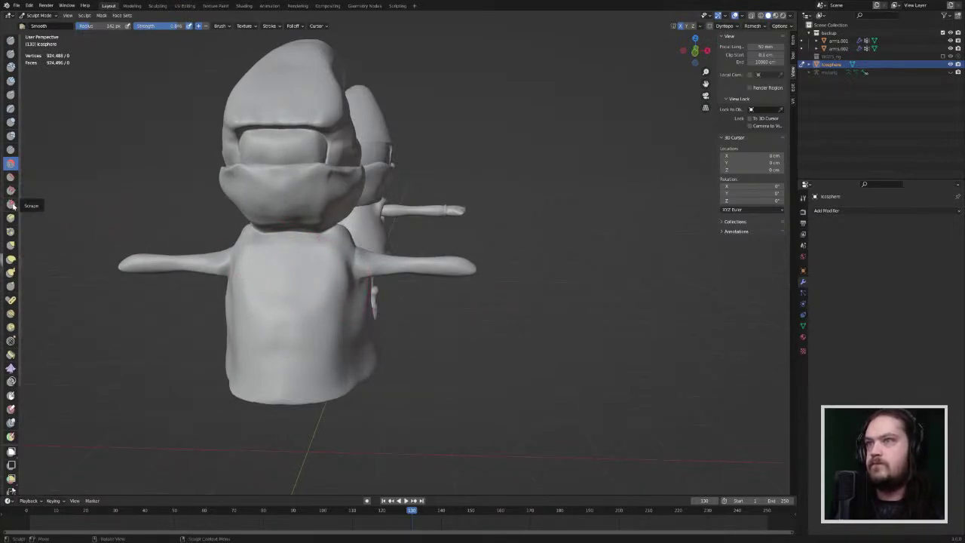
Step: Even out the surface along the front and top of the arm with the Scrape brush
left_click(11, 204)
left_click_drag(380, 263, 445, 265)
middle_click_drag(433, 265, 415, 224)
mouse_move(374, 246)
left_mouse_down()
mouse_move(451, 246)
mouse_move(385, 246)
left_mouse_up()
mouse_move(413, 248)
middle_mouse_down()
mouse_move(363, 318)
mouse_move(461, 273)
middle_mouse_up()
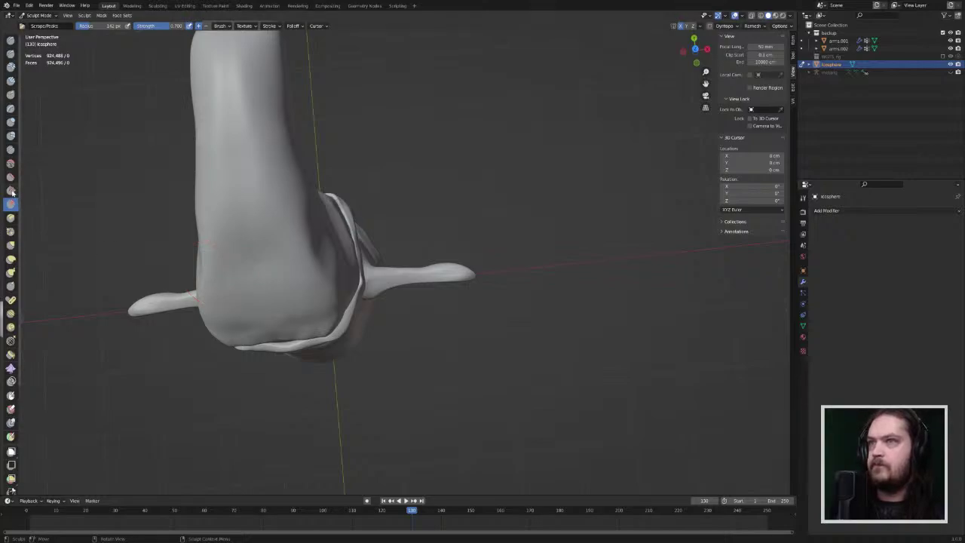
Step: Fill the hollows around the shoulder and underarm with the Fill brush
left_click(10, 191)
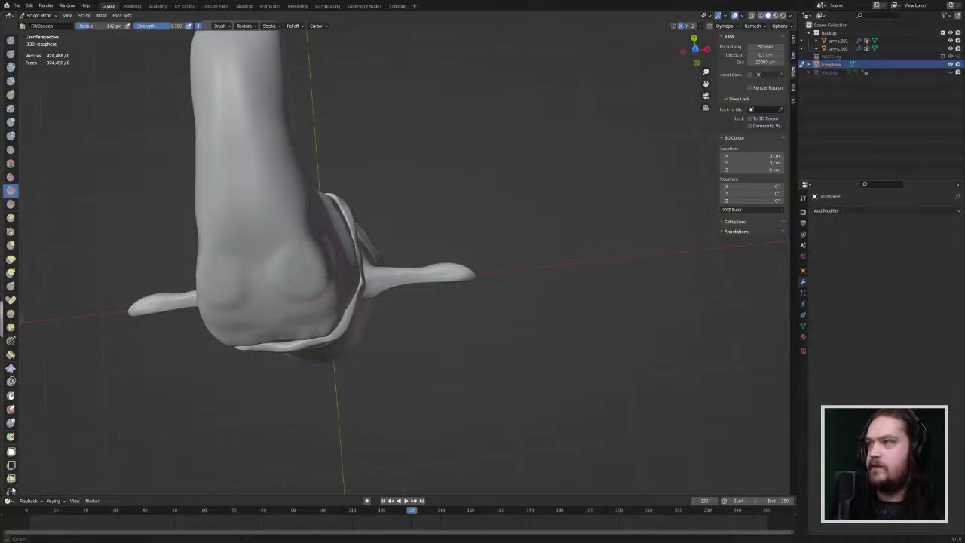
middle_click_drag(289, 273, 517, 251)
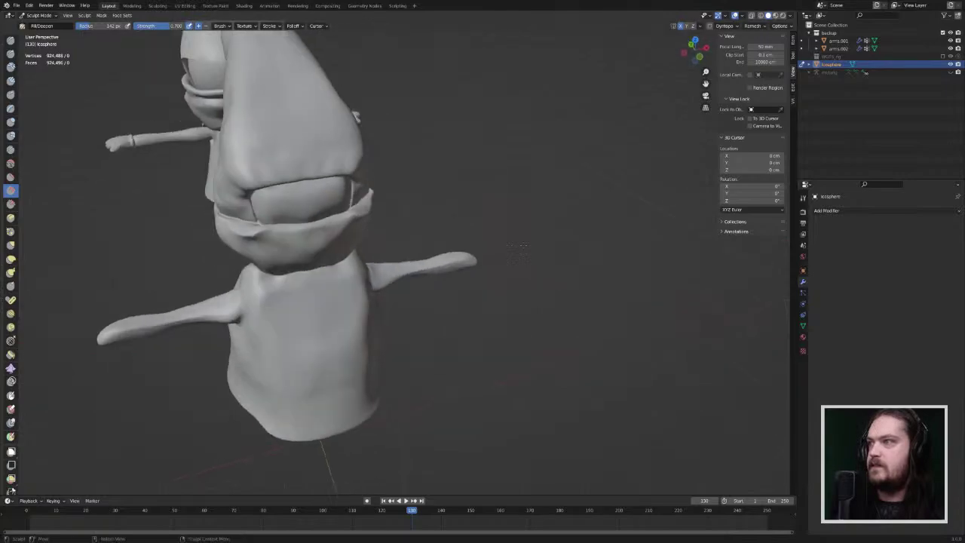
scroll(376, 269, "up", 6)
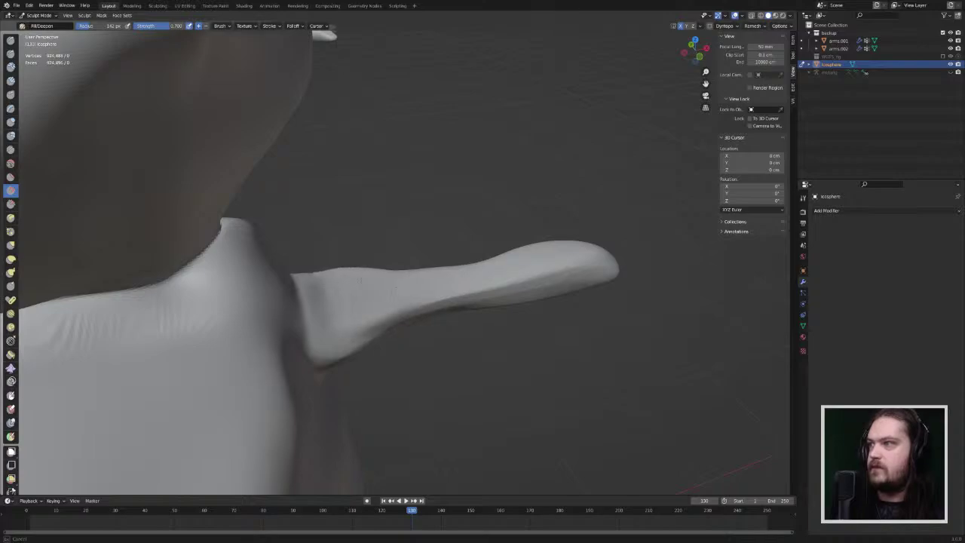
left_click_drag(334, 307, 371, 311)
mouse_move(370, 304)
middle_mouse_down()
mouse_move(334, 246)
mouse_move(329, 292)
middle_mouse_up()
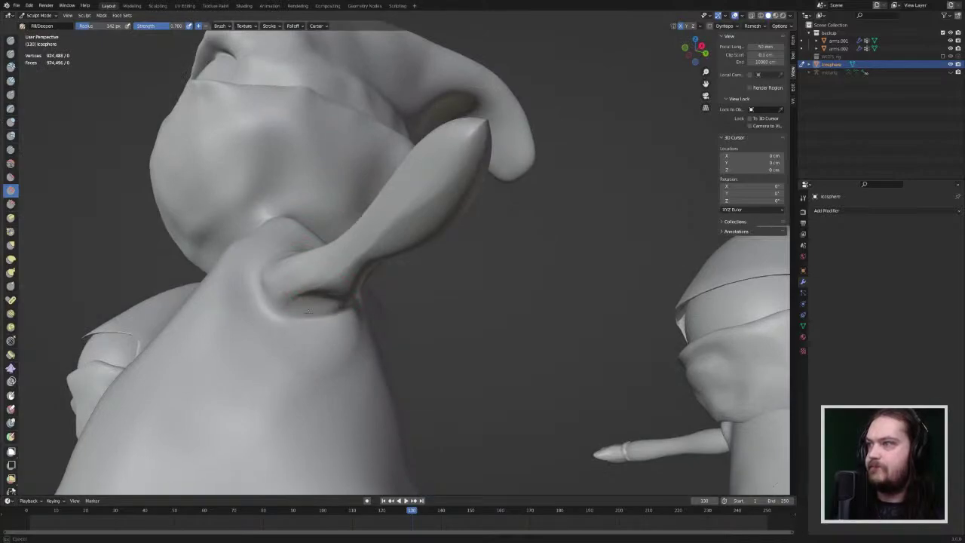
mouse_move(308, 303)
middle_mouse_down()
mouse_move(402, 359)
mouse_move(377, 353)
middle_mouse_up()
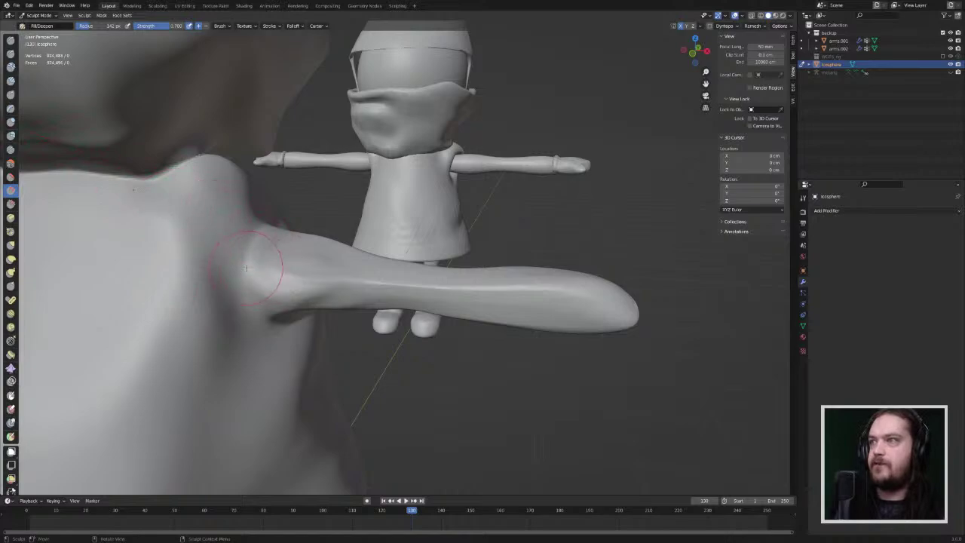
Step: Push the top of the arm up against the shoulder with the Thumb brush to form a fold at the joint
left_click(12, 286)
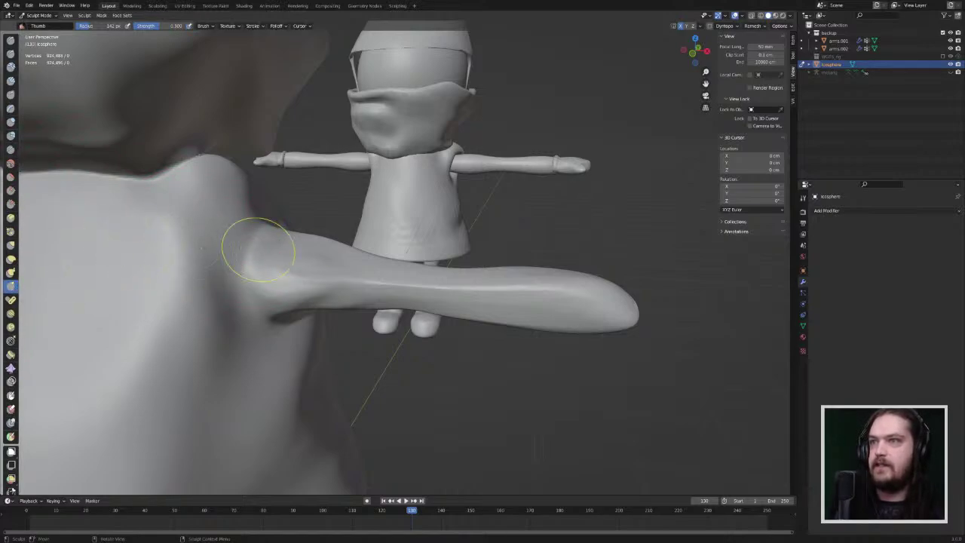
mouse_move(254, 248)
left_mouse_down()
mouse_move(240, 255)
mouse_move(231, 243)
mouse_move(243, 214)
mouse_move(236, 211)
left_mouse_up()
middle_click_drag(273, 214, 181, 211)
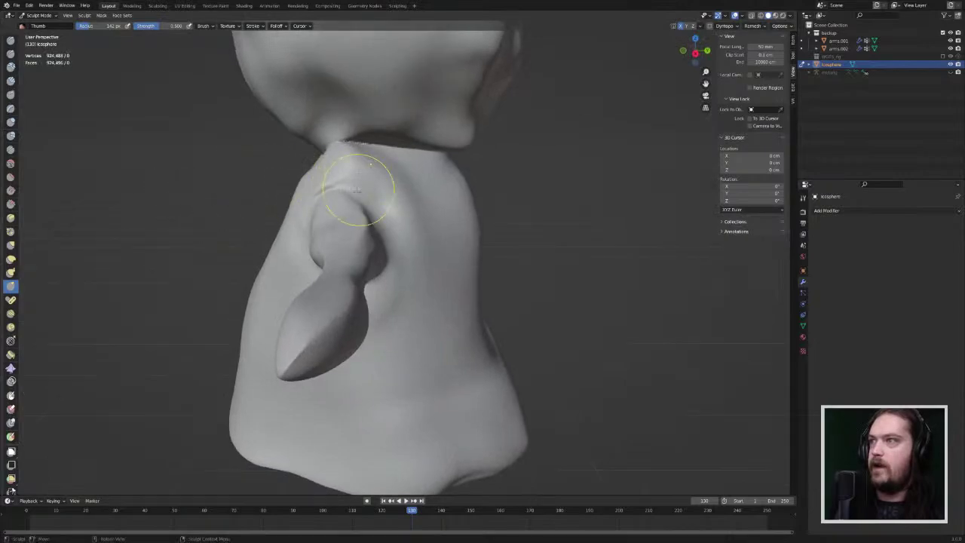
mouse_move(360, 187)
left_mouse_down()
mouse_move(336, 193)
mouse_move(351, 208)
mouse_move(367, 204)
mouse_move(362, 216)
mouse_move(383, 190)
left_mouse_up()
middle_click_drag(382, 190, 243, 230)
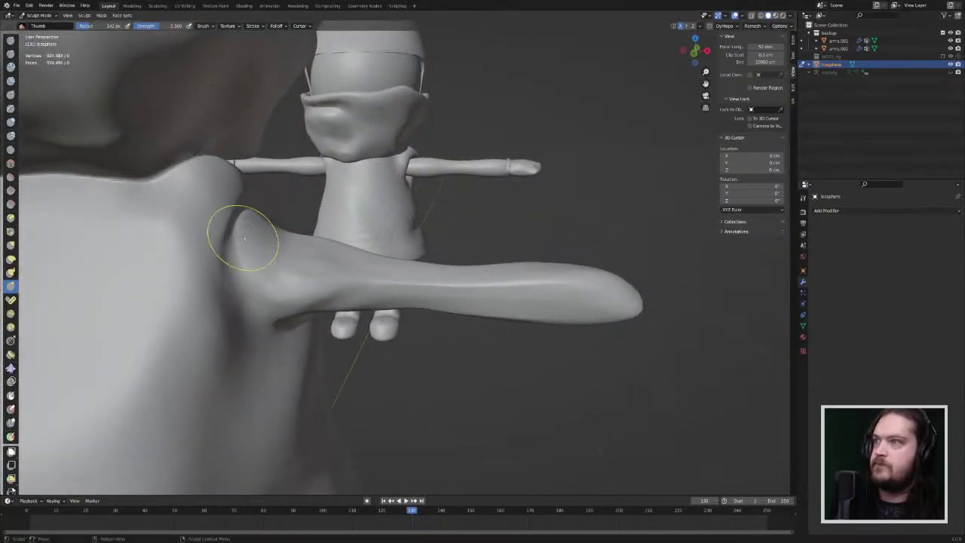
left_click_drag(240, 259, 254, 246)
mouse_move(233, 250)
left_mouse_down()
mouse_move(261, 245)
mouse_move(266, 223)
left_mouse_up()
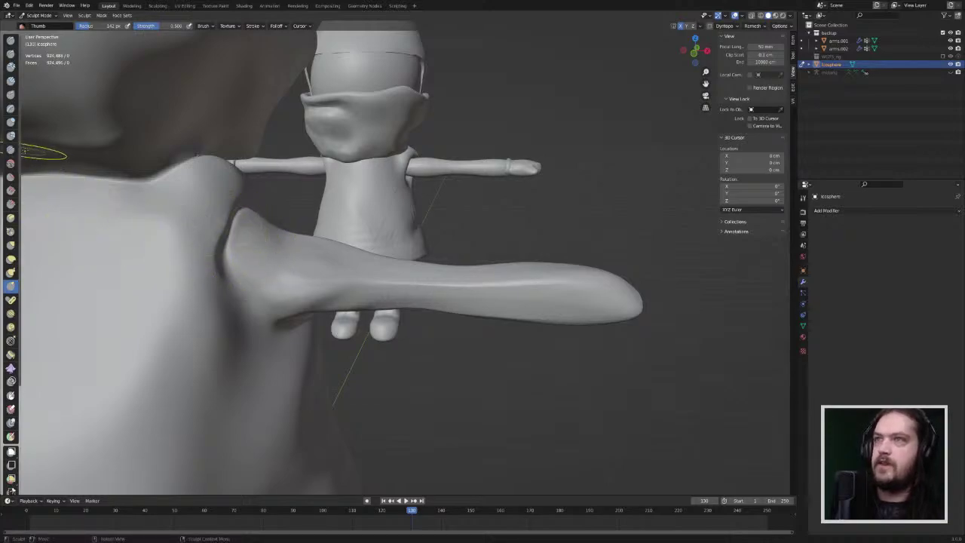
Step: Work the robe's edge around the shoulder fold with the Clay Thumb brush
left_click(11, 96)
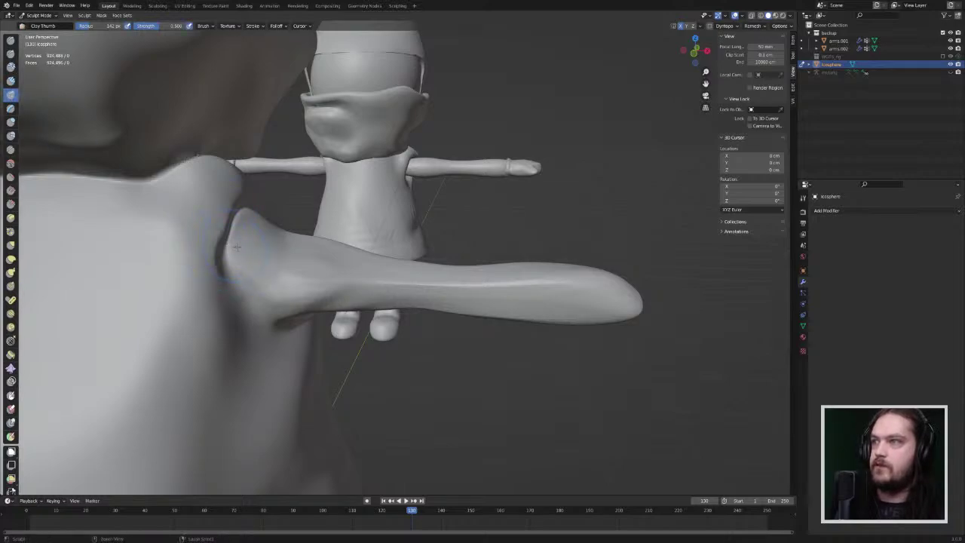
left_click_drag(222, 238, 211, 250)
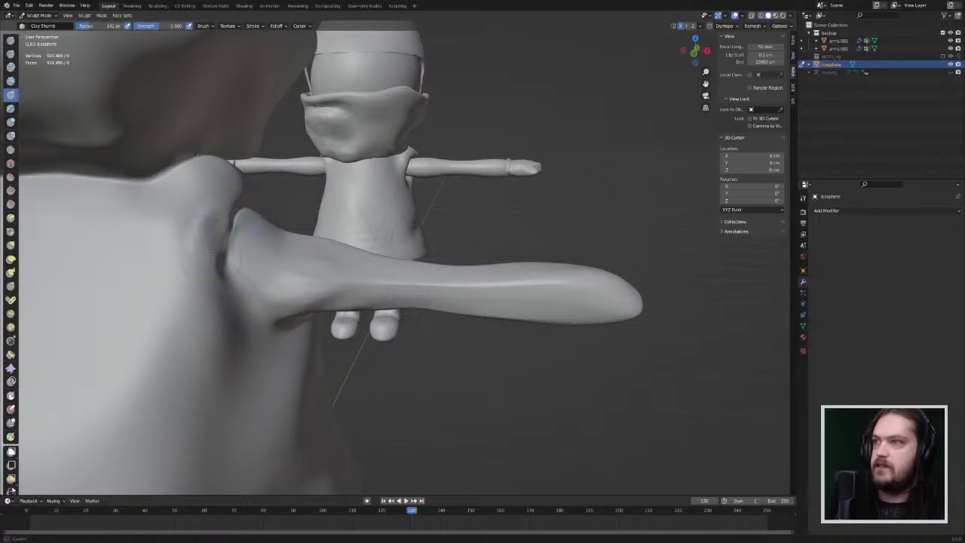
mouse_move(240, 193)
left_mouse_down()
mouse_move(202, 245)
mouse_move(226, 214)
left_mouse_up()
middle_click_drag(263, 202, 230, 193)
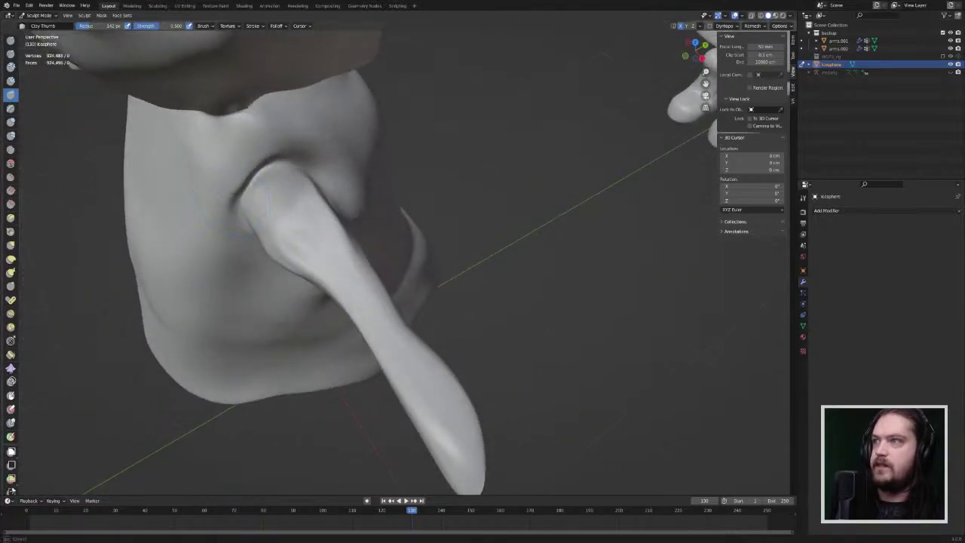
mouse_move(231, 193)
left_mouse_down()
mouse_move(287, 151)
mouse_move(213, 190)
mouse_move(224, 201)
left_mouse_up()
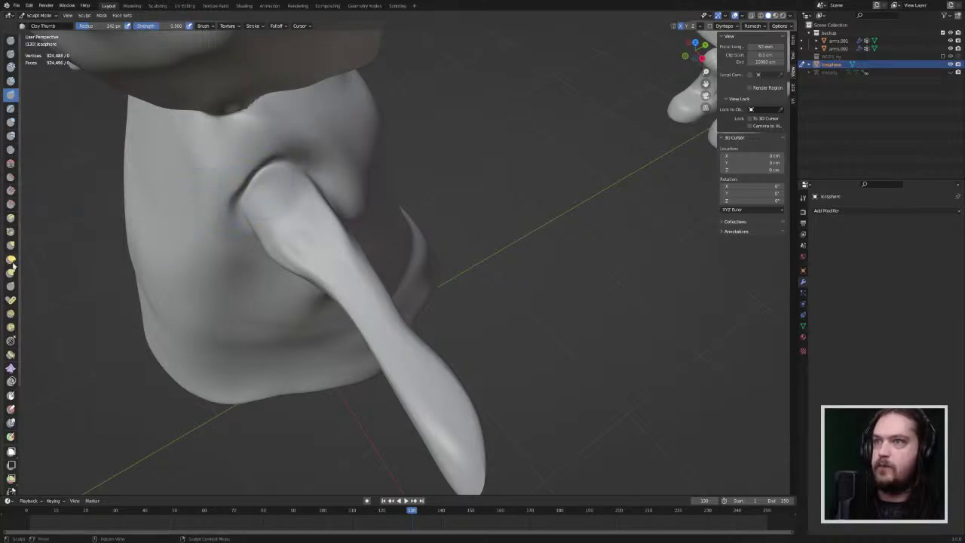
Step: Reshape the top of the arm beneath the shoulder fold with the Thumb brush
left_click(11, 287)
middle_click_drag(354, 170, 421, 200)
mouse_move(399, 201)
left_mouse_down()
mouse_move(400, 212)
mouse_move(396, 202)
mouse_move(378, 216)
mouse_move(407, 215)
left_mouse_up()
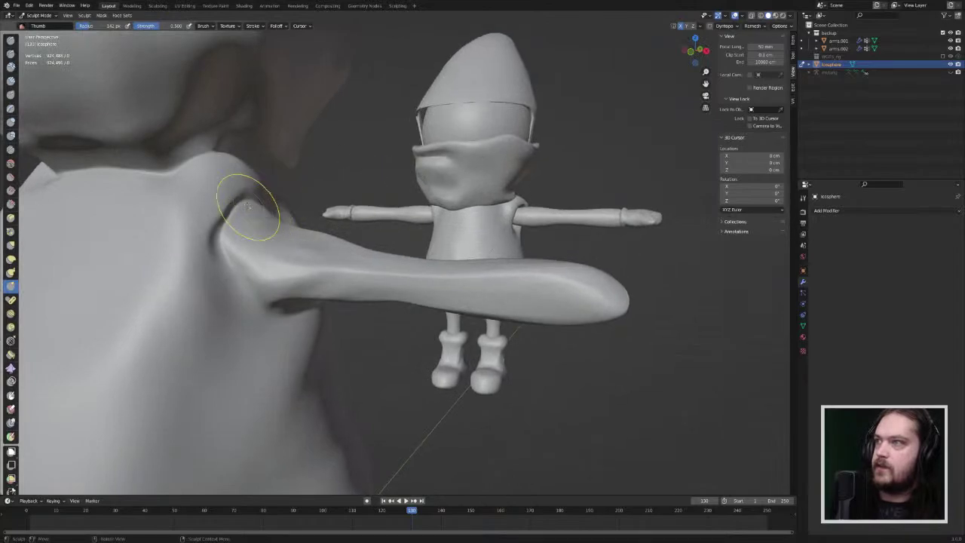
left_click_drag(256, 196, 252, 199)
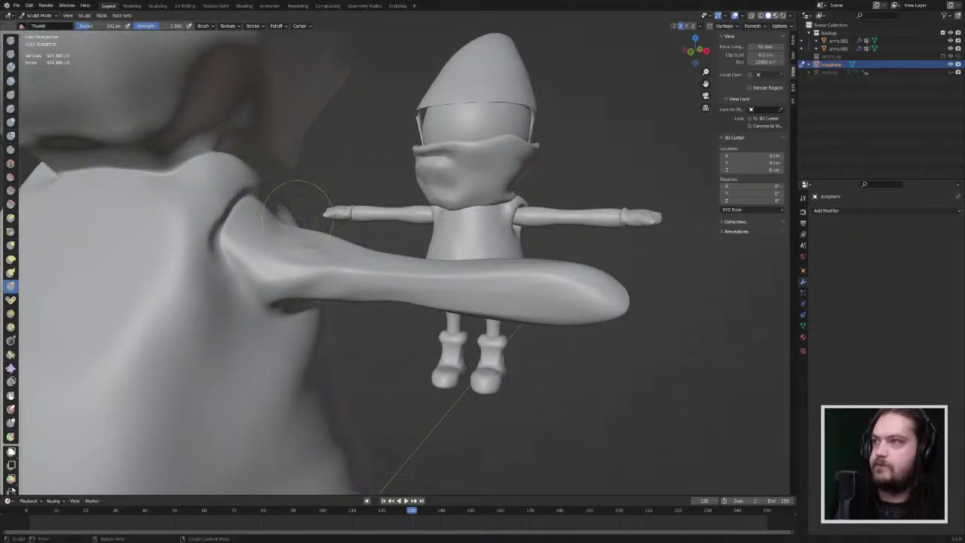
mouse_move(250, 217)
left_mouse_down()
mouse_move(242, 214)
mouse_move(252, 229)
left_mouse_up()
left_click_drag(255, 204, 253, 226)
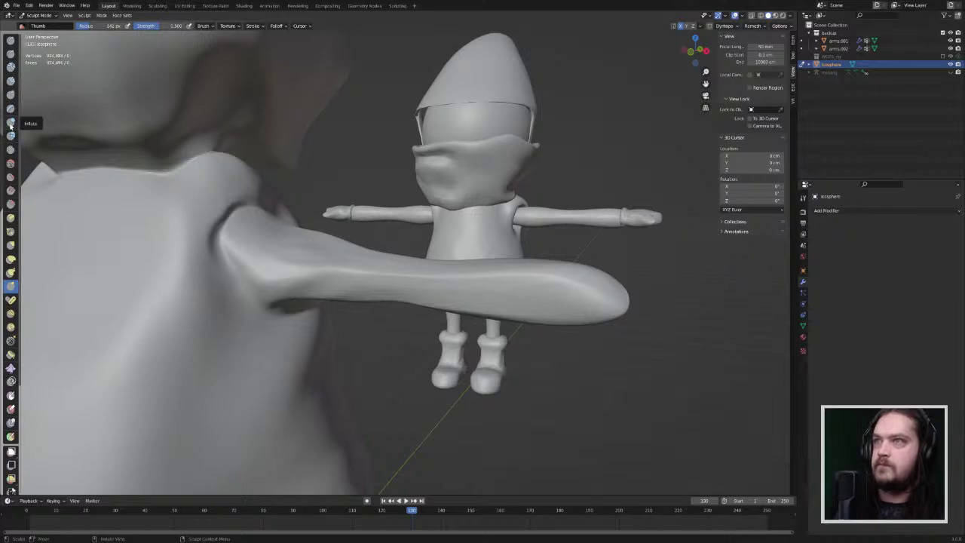
Step: Inflate the robe's rim around the arm joint at the front, side and back with the Inflate/Deflate brush
left_click(10, 121)
left_click_drag(210, 226, 249, 194)
mouse_move(256, 196)
middle_mouse_down()
mouse_move(202, 201)
mouse_move(226, 196)
middle_mouse_up()
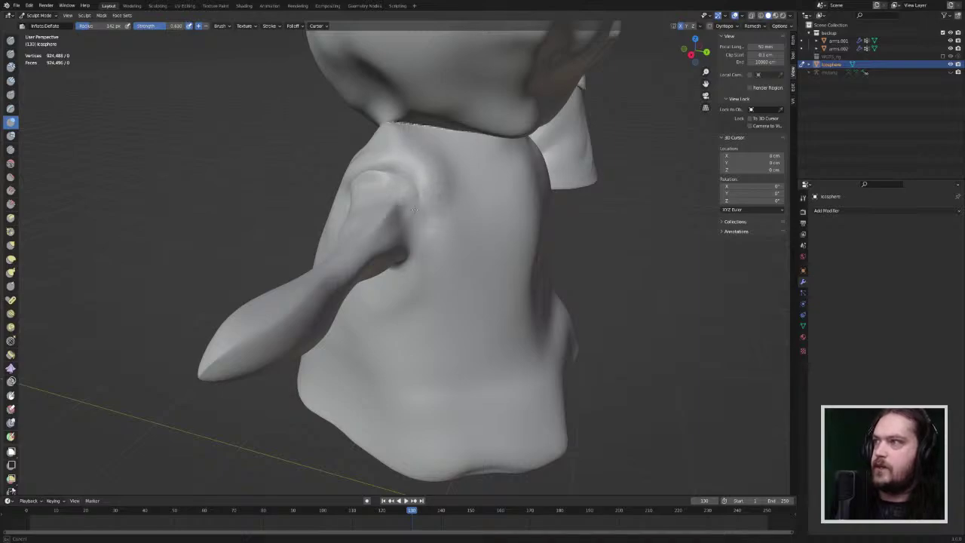
middle_click_drag(413, 208, 528, 217)
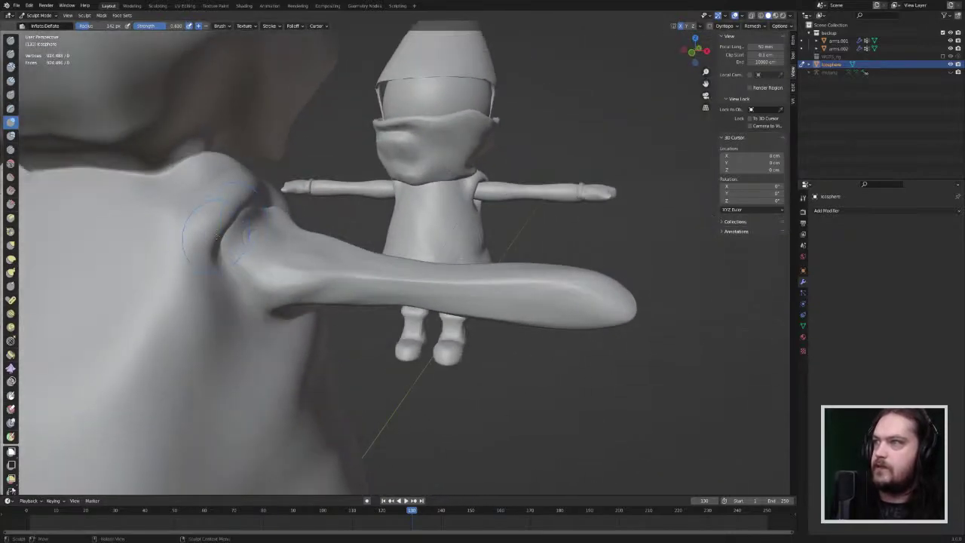
mouse_move(215, 238)
left_mouse_down()
mouse_move(220, 282)
mouse_move(233, 226)
mouse_move(221, 232)
left_mouse_up()
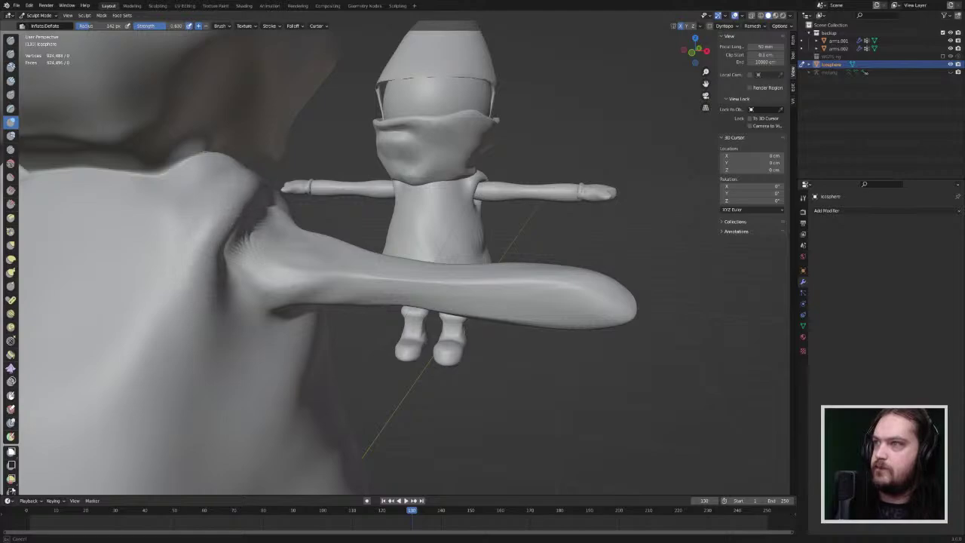
middle_click_drag(456, 184, 365, 174)
left_click_drag(389, 163, 383, 169)
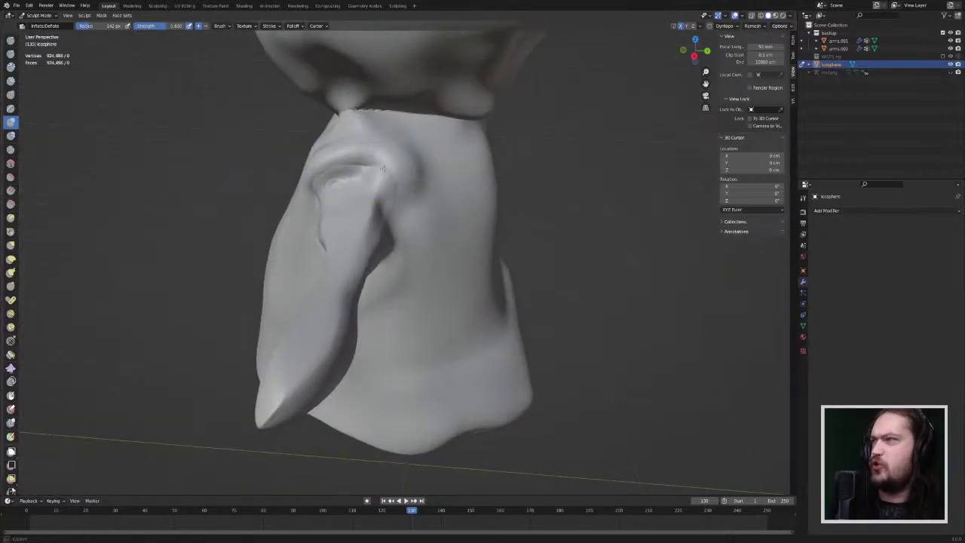
middle_click_drag(400, 189, 506, 214)
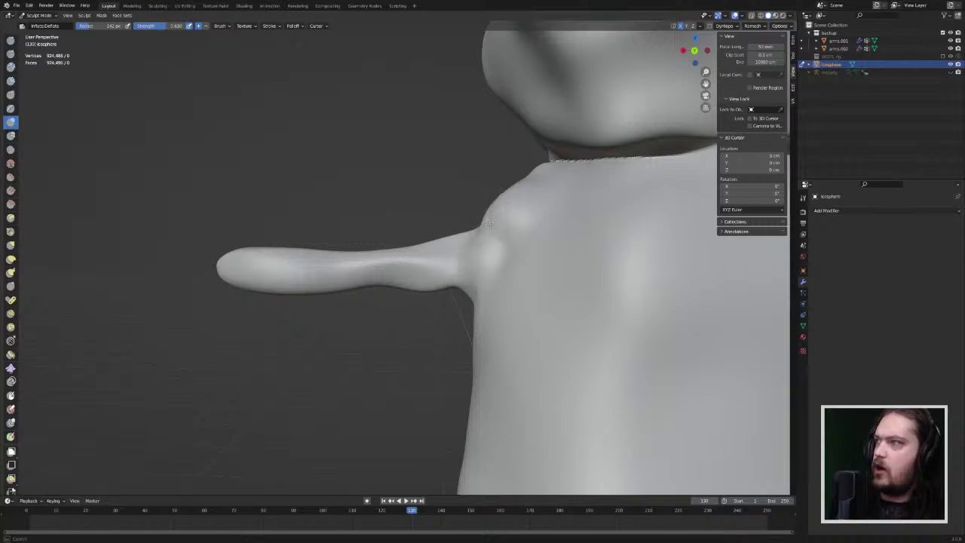
Step: Crease the seam between the top of the arm and the shoulder fold with the Crease brush
middle_click_drag(488, 224, 269, 226)
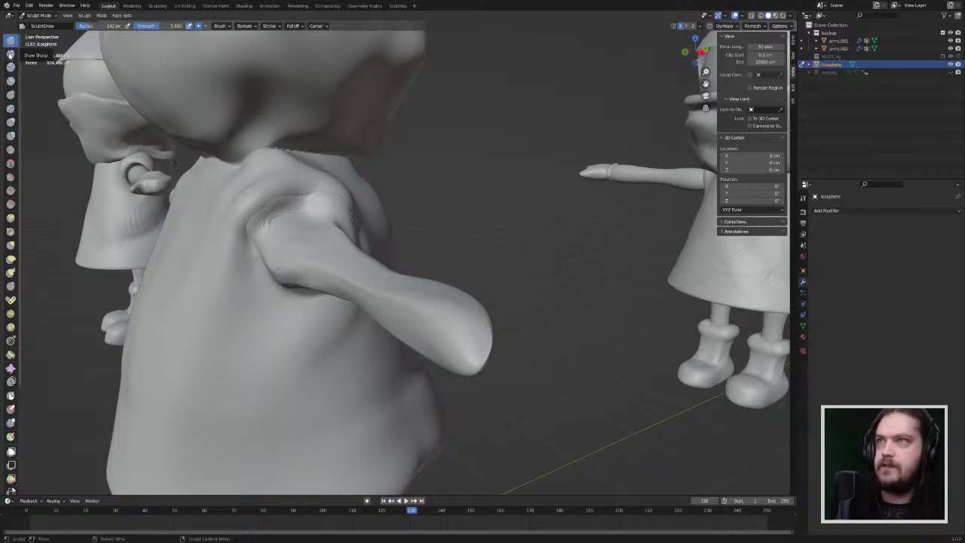
left_click(11, 150)
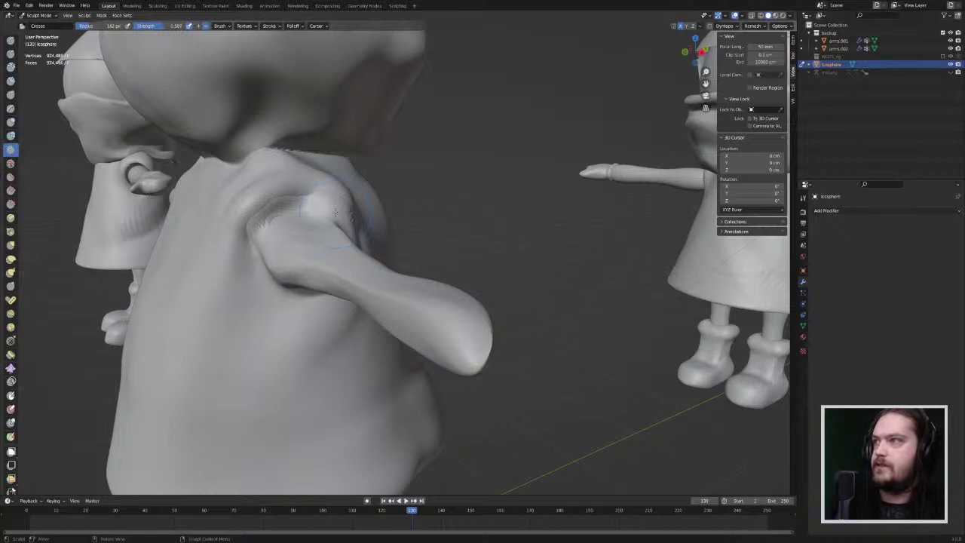
mouse_move(336, 212)
left_mouse_down()
mouse_move(317, 208)
mouse_move(257, 227)
left_mouse_up()
mouse_move(309, 223)
middle_mouse_down()
mouse_move(386, 236)
mouse_move(336, 245)
mouse_move(305, 190)
middle_mouse_up()
middle_click_drag(240, 225, 370, 142)
mouse_move(389, 194)
left_mouse_down()
mouse_move(377, 228)
mouse_move(380, 220)
mouse_move(400, 270)
mouse_move(391, 255)
left_mouse_up()
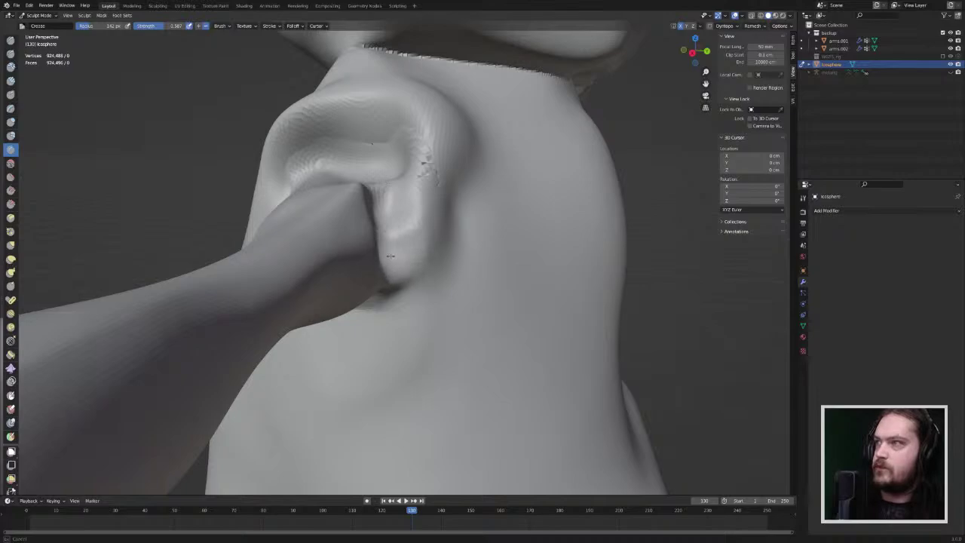
Step: Continue the crease around the underside of the arm where it meets the robe
mouse_move(371, 143)
middle_mouse_down()
mouse_move(317, 196)
mouse_move(388, 154)
middle_mouse_up()
mouse_move(377, 392)
left_mouse_down()
mouse_move(390, 380)
mouse_move(400, 336)
left_mouse_up()
middle_click_drag(400, 336, 399, 287)
mouse_move(383, 323)
left_mouse_down()
mouse_move(385, 339)
mouse_move(355, 369)
mouse_move(376, 325)
mouse_move(370, 283)
mouse_move(386, 313)
mouse_move(320, 383)
mouse_move(245, 373)
left_mouse_up()
middle_click_drag(232, 371, 317, 367)
Step: Thicken the robe's rim around the arm joint with the Inflate/Deflate brush
scroll(316, 259, "down", 12)
scroll(413, 252, "up", 9)
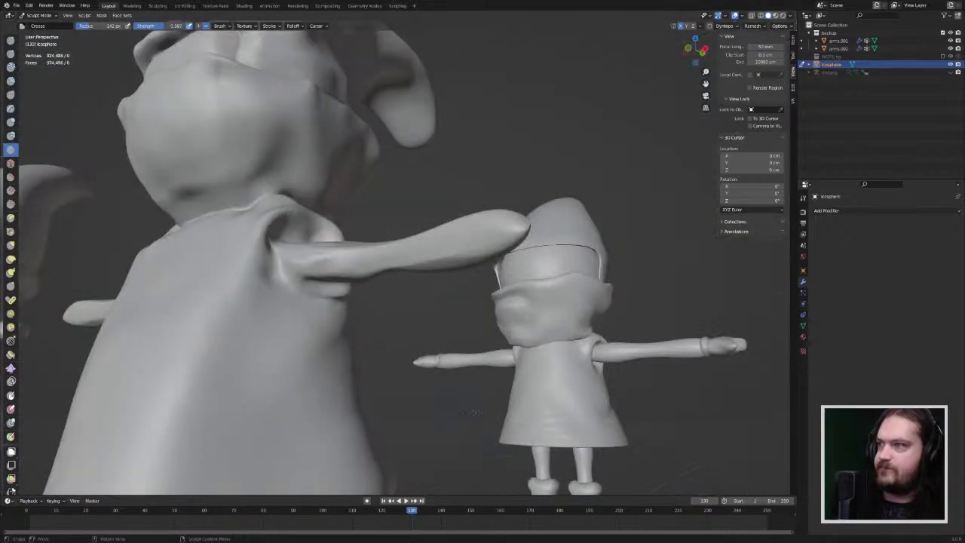
middle_click_drag(418, 256, 392, 260)
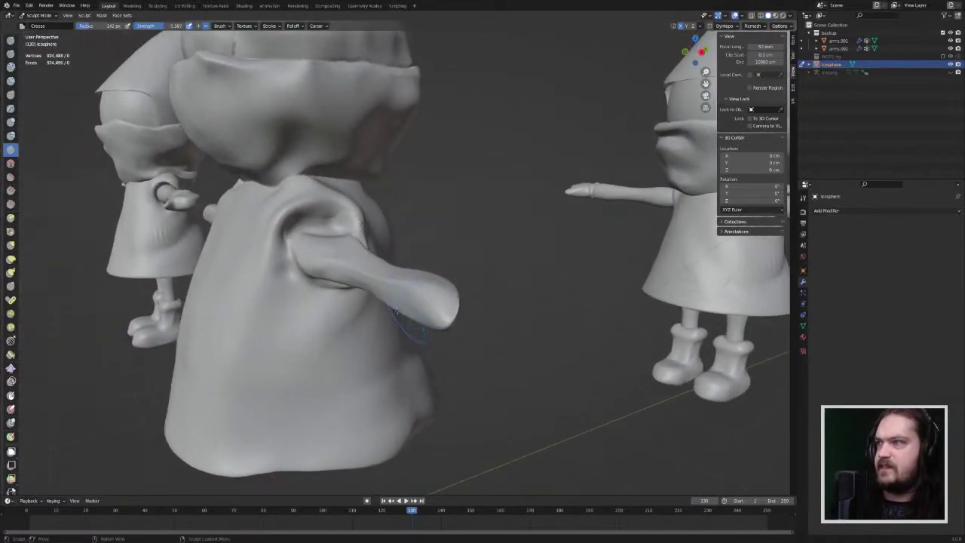
left_click(11, 121)
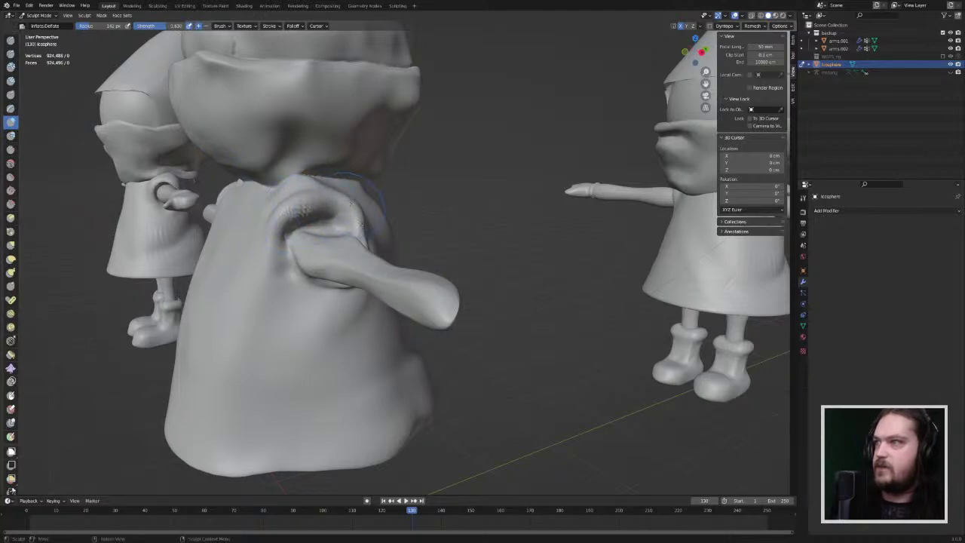
mouse_move(377, 210)
middle_mouse_down()
mouse_move(481, 244)
mouse_move(588, 260)
mouse_move(626, 249)
mouse_move(654, 471)
mouse_move(658, 396)
middle_mouse_up()
mouse_move(336, 320)
middle_mouse_down("ctrl")
mouse_move(336, 170)
mouse_move(336, 236)
middle_mouse_up("ctrl")
left_click_drag(336, 236, 353, 232)
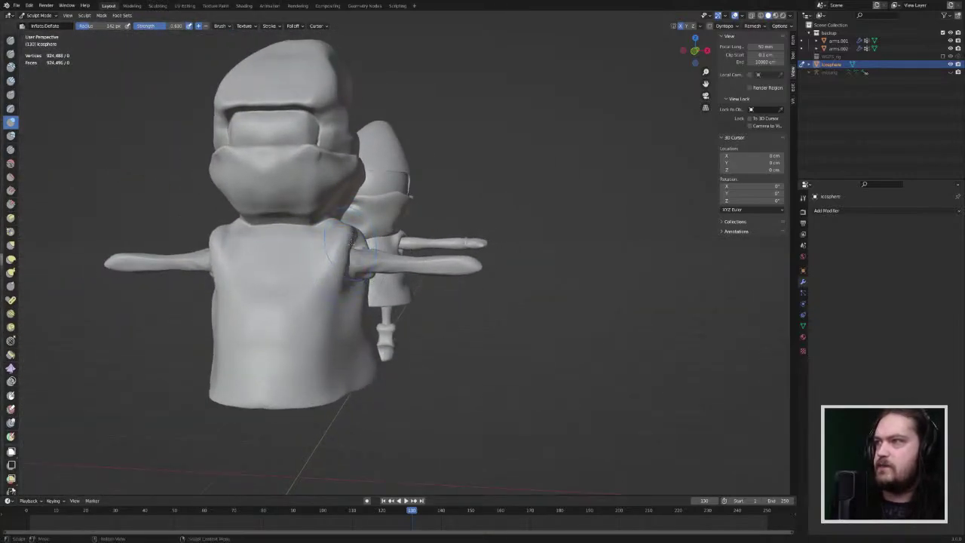
mouse_move(350, 243)
left_mouse_down()
mouse_move(349, 263)
mouse_move(355, 248)
left_mouse_up()
middle_click_drag(357, 233, 329, 258)
middle_click_drag(383, 244, 317, 151, "ctrl")
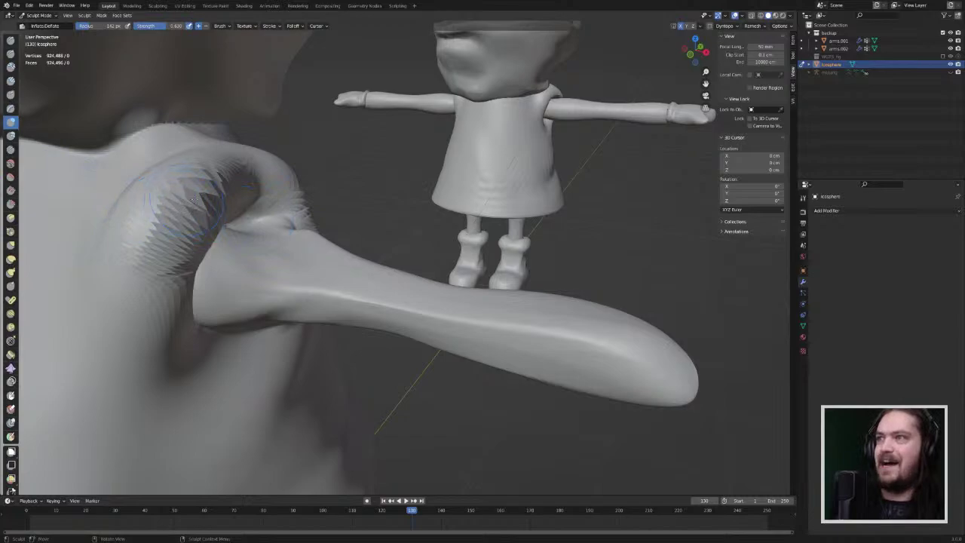
Step: Remesh the gnome to even out the stretched geometry on the shoulder rim
left_click(752, 28)
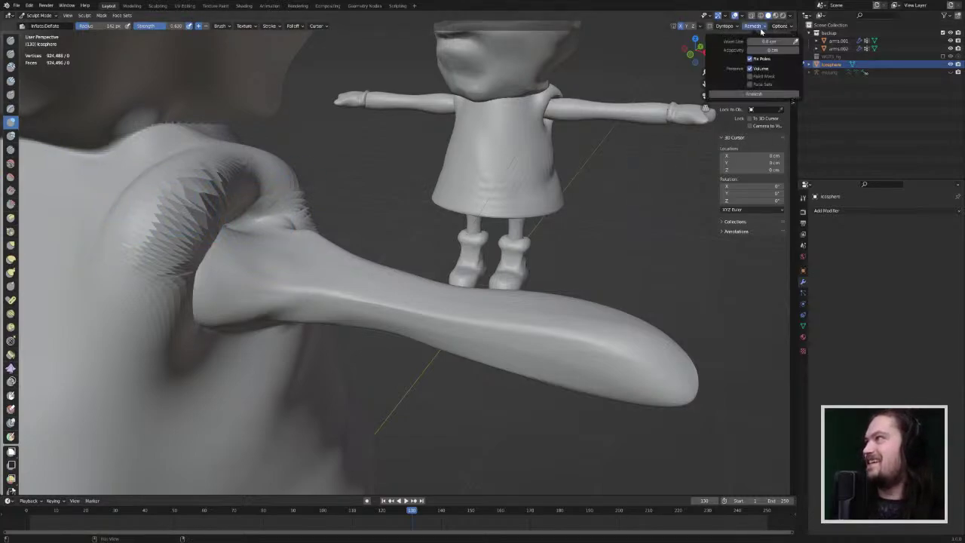
left_click(752, 29)
left_click(751, 28)
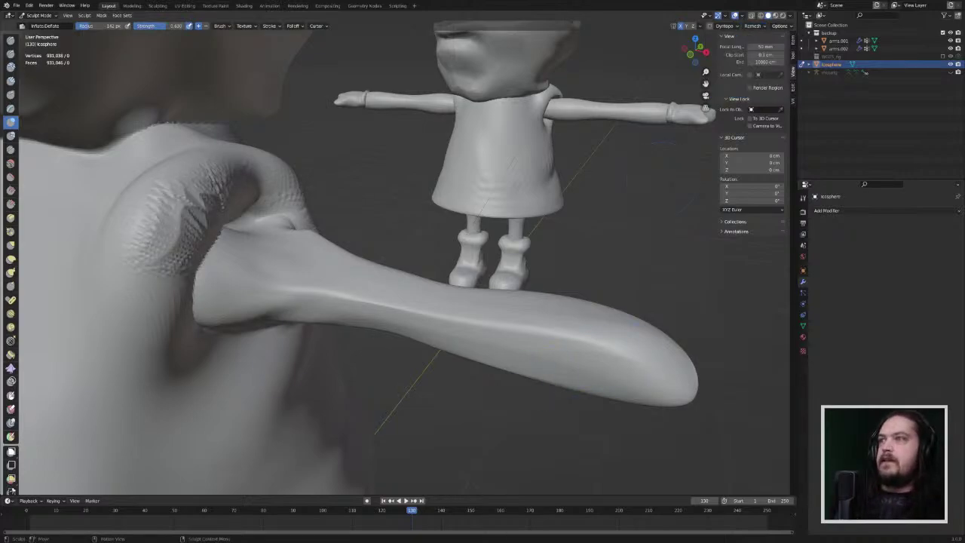
right_click(174, 249)
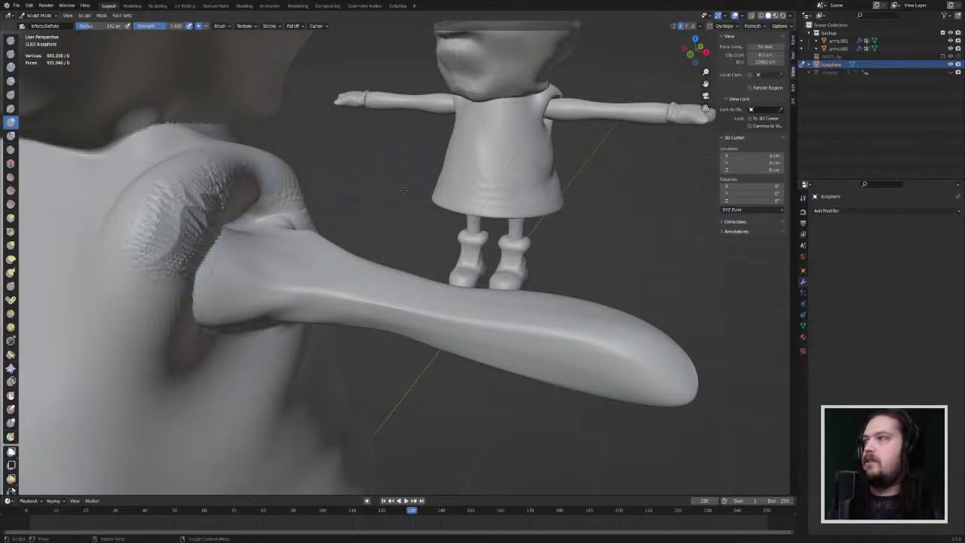
middle_click_drag(403, 190, 383, 186)
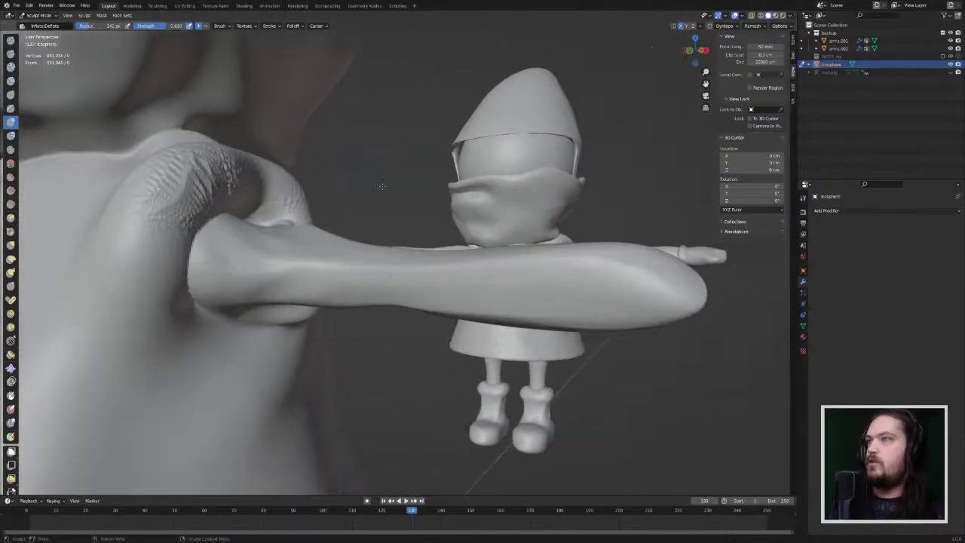
Step: Try to pull the base of the arm at the shoulder fold with the Grab brush
left_click(11, 243)
middle_click_drag(223, 211, 232, 235)
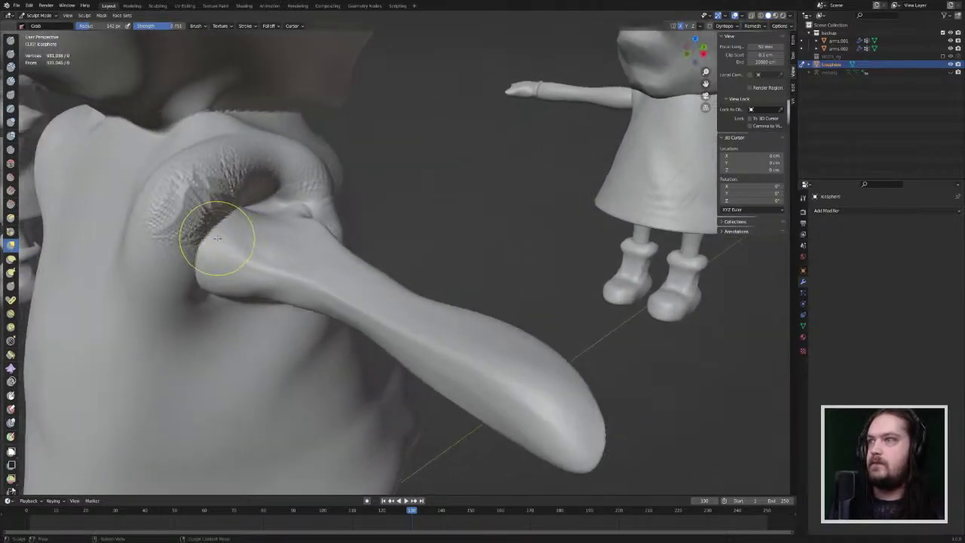
left_click_drag(220, 239, 232, 229)
key("ctrl+z")
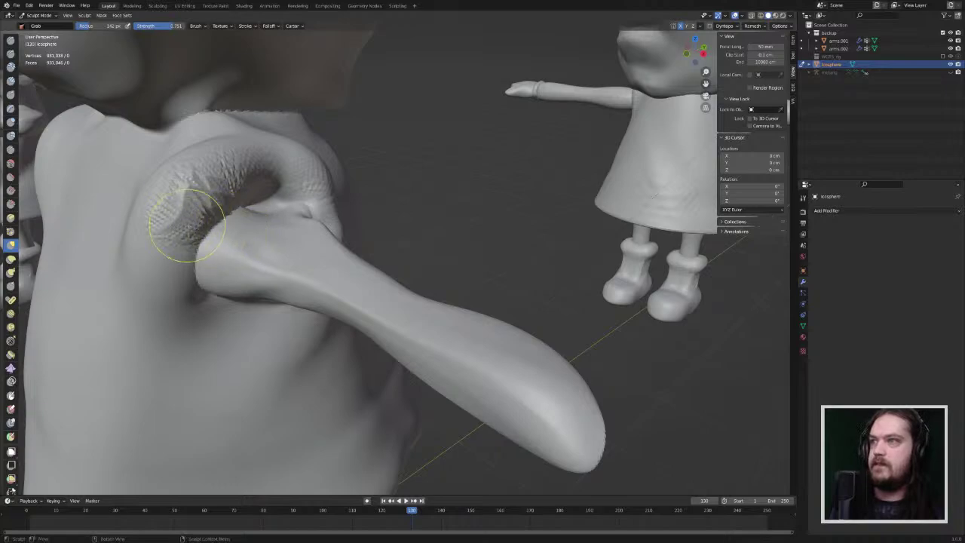
Step: Carve a deeper gap between the arm's base and the shoulder rim with the Crease brush
left_click(11, 149)
mouse_move(242, 249)
left_mouse_down()
mouse_move(217, 262)
mouse_move(219, 227)
mouse_move(205, 208)
mouse_move(203, 283)
mouse_move(205, 261)
left_mouse_up()
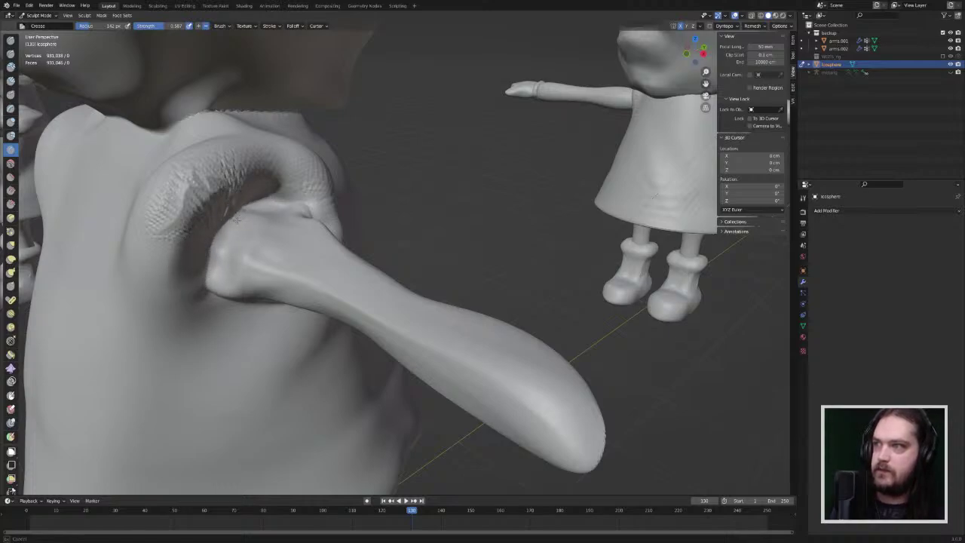
left_click_drag(250, 208, 243, 236)
Step: Smooth the rough surface of the shoulder rim around the arm with the Smooth brush
mouse_move(243, 235)
middle_mouse_down()
mouse_move(235, 162)
mouse_move(199, 194)
mouse_move(204, 229)
mouse_move(260, 226)
mouse_move(243, 219)
middle_mouse_up()
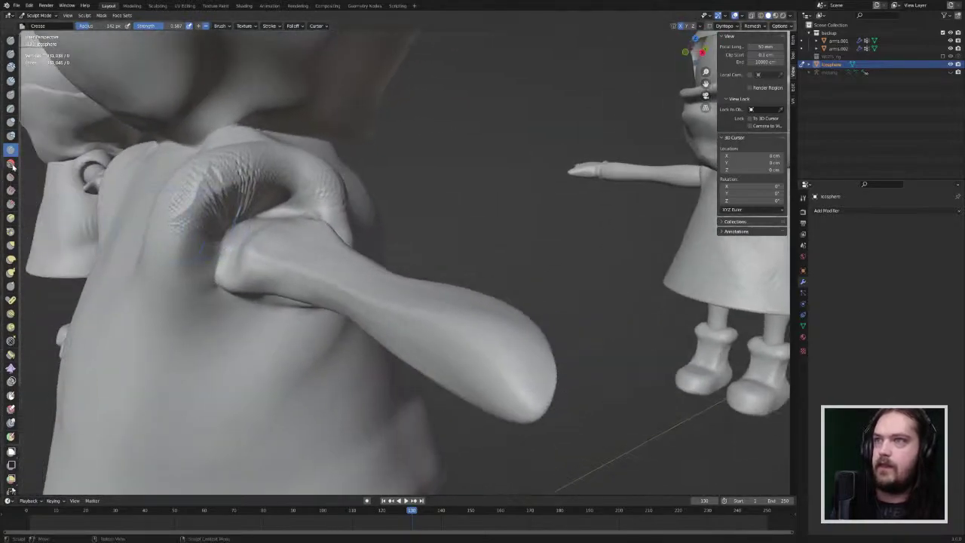
left_click(11, 163)
left_click_drag(204, 183, 214, 200)
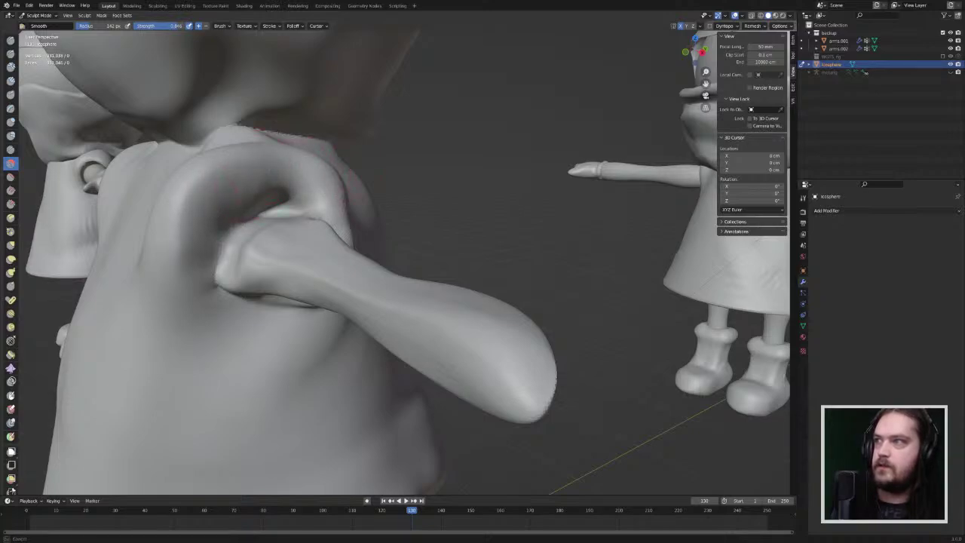
Step: Reshape the shoulder fold and the rim beside the arm joint with the Grab brush
middle_click_drag(288, 181, 306, 235)
middle_click_drag(278, 158, 331, 169)
scroll(422, 241, "down", 6)
scroll(527, 302, "up", 1)
scroll(527, 301, "up", 5)
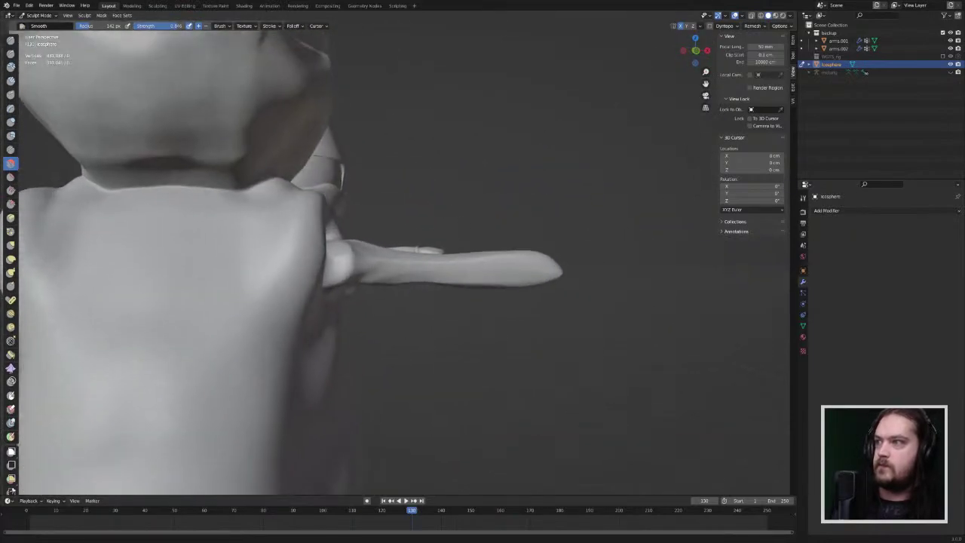
mouse_move(468, 223)
middle_mouse_down()
mouse_move(388, 251)
mouse_move(460, 227)
middle_mouse_up()
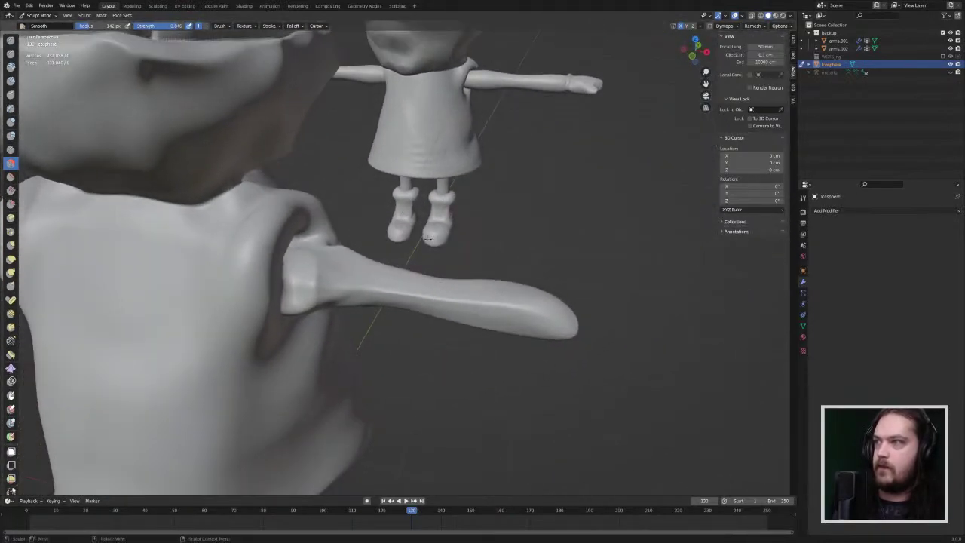
left_click(10, 244)
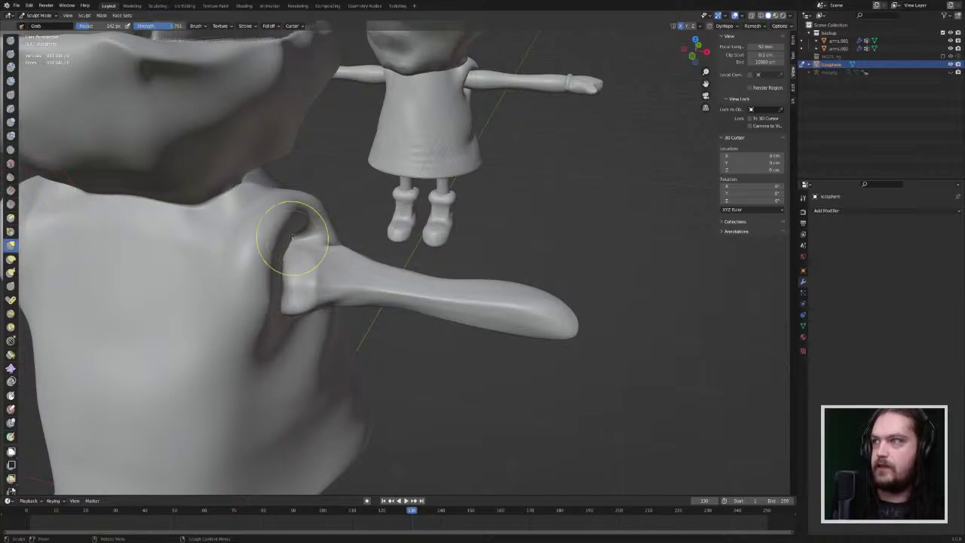
middle_click_drag(294, 218, 383, 315)
mouse_move(339, 267)
left_mouse_down()
mouse_move(348, 268)
mouse_move(345, 295)
left_mouse_up()
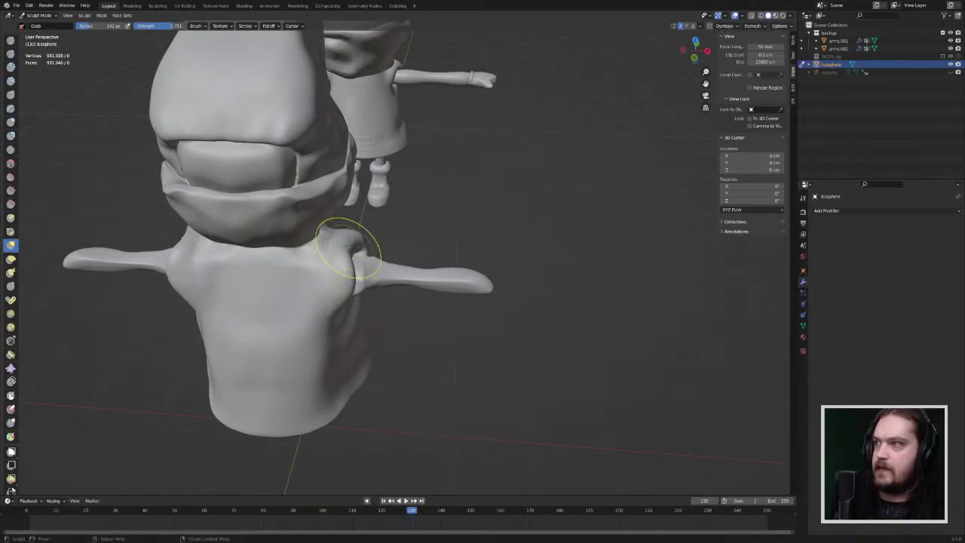
mouse_move(348, 237)
middle_mouse_down()
mouse_move(317, 231)
mouse_move(322, 194)
mouse_move(460, 223)
mouse_move(424, 226)
middle_mouse_up()
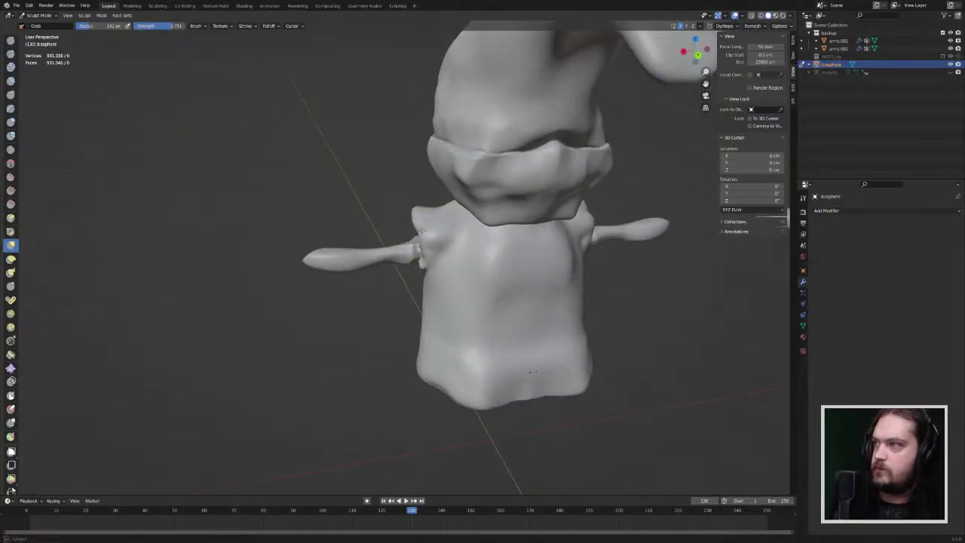
left_click_drag(428, 257, 418, 257)
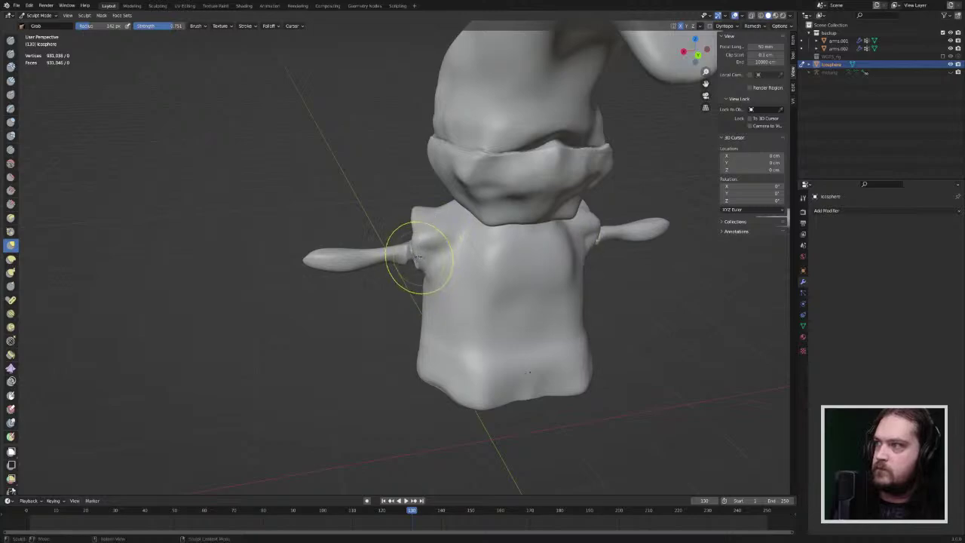
Step: Crease the narrow seam between the arm and the pinched robe edge at the side of the joint
middle_click_drag(416, 248, 564, 213)
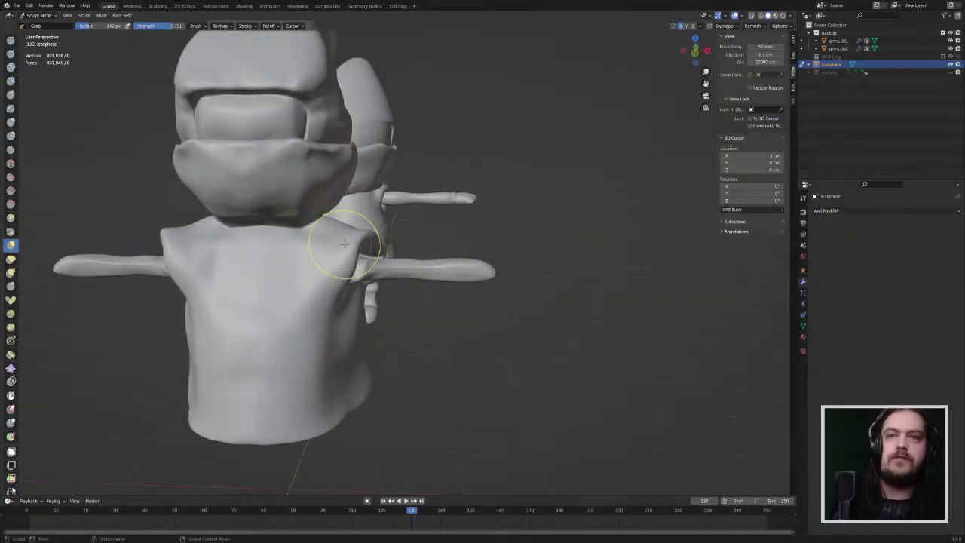
middle_click_drag(370, 239, 424, 253)
scroll(404, 262, "up", 8)
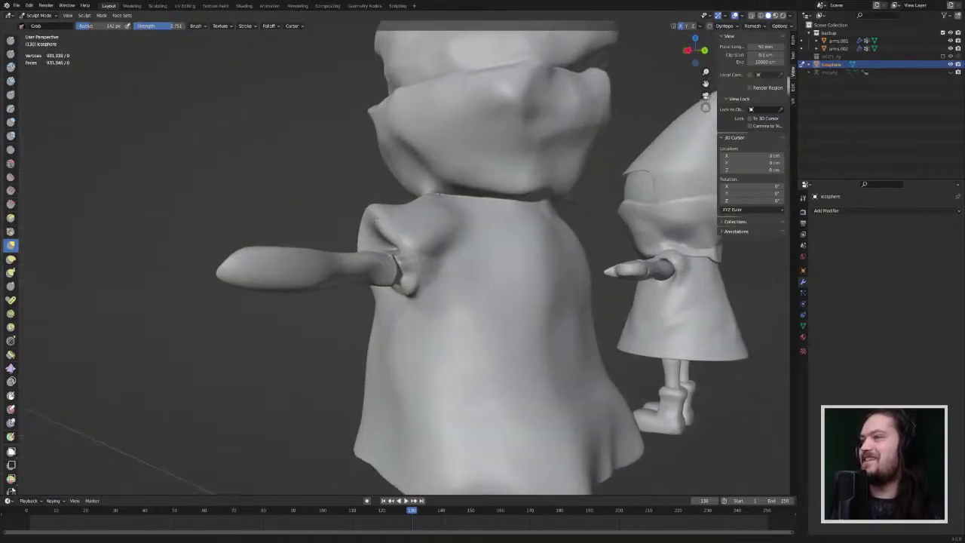
middle_click_drag(364, 187, 377, 257)
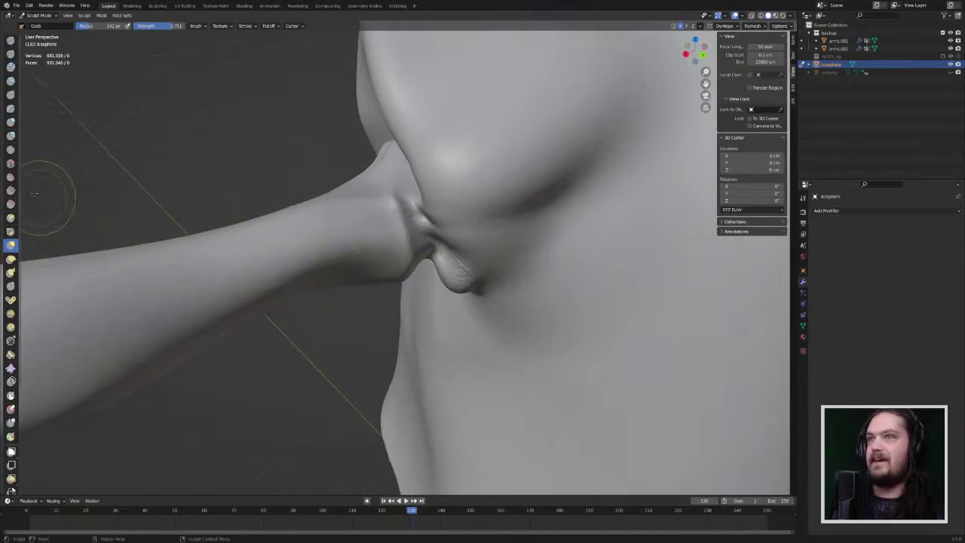
left_click(8, 155)
mouse_move(435, 257)
left_mouse_down()
mouse_move(417, 221)
mouse_move(414, 232)
mouse_move(418, 221)
left_mouse_up()
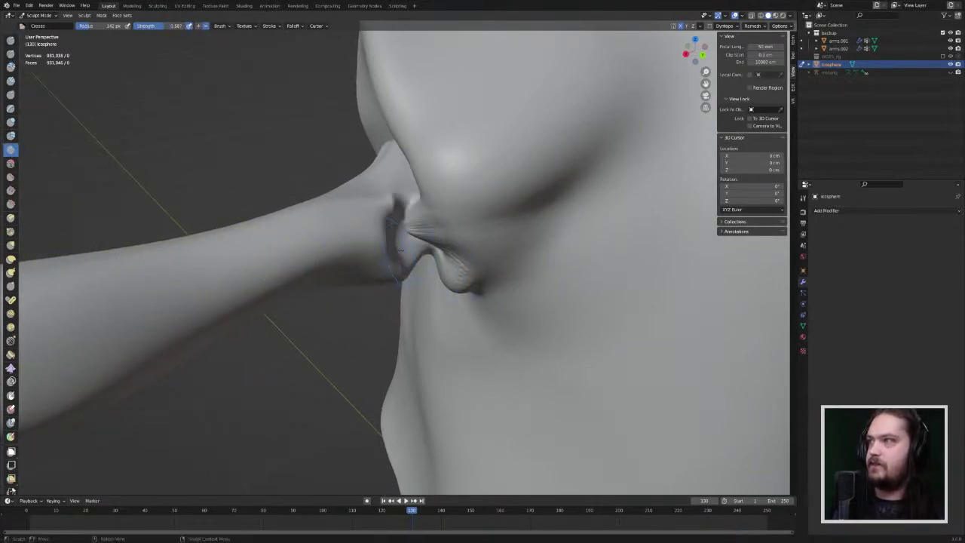
middle_click_drag(424, 234, 445, 309)
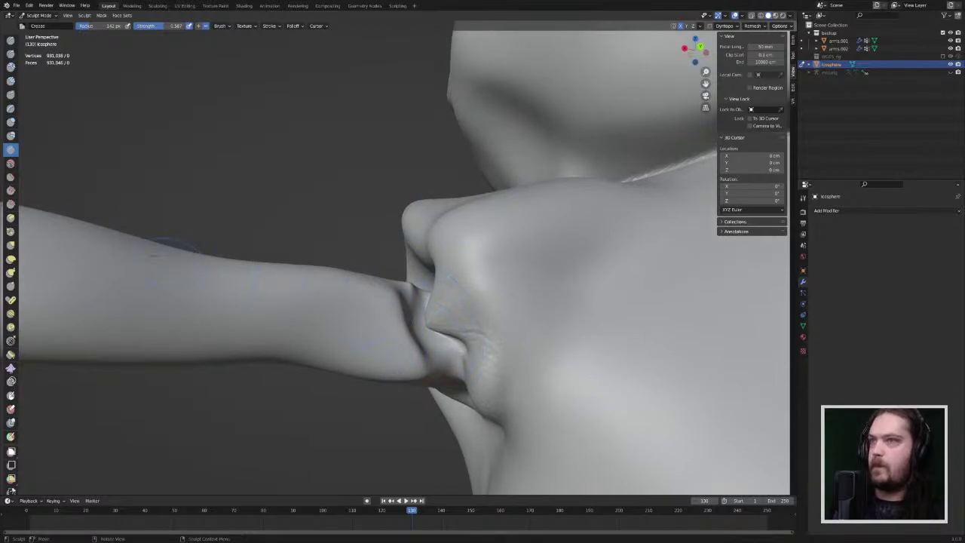
Step: Pull the pinched robe edge back from the arm with the Grab brush
left_click(11, 244)
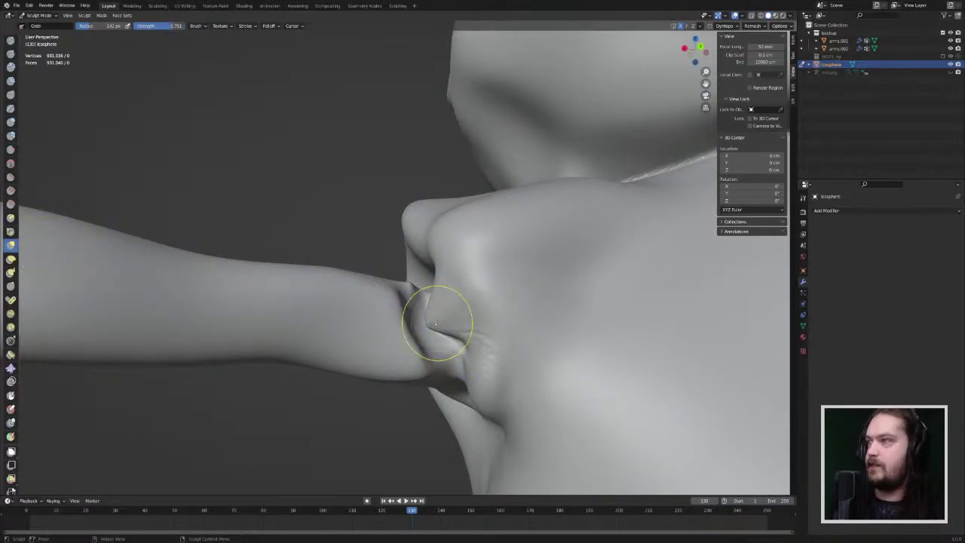
left_click_drag(436, 324, 448, 315)
mouse_move(415, 316)
middle_mouse_down()
mouse_move(492, 354)
mouse_move(455, 348)
middle_mouse_up()
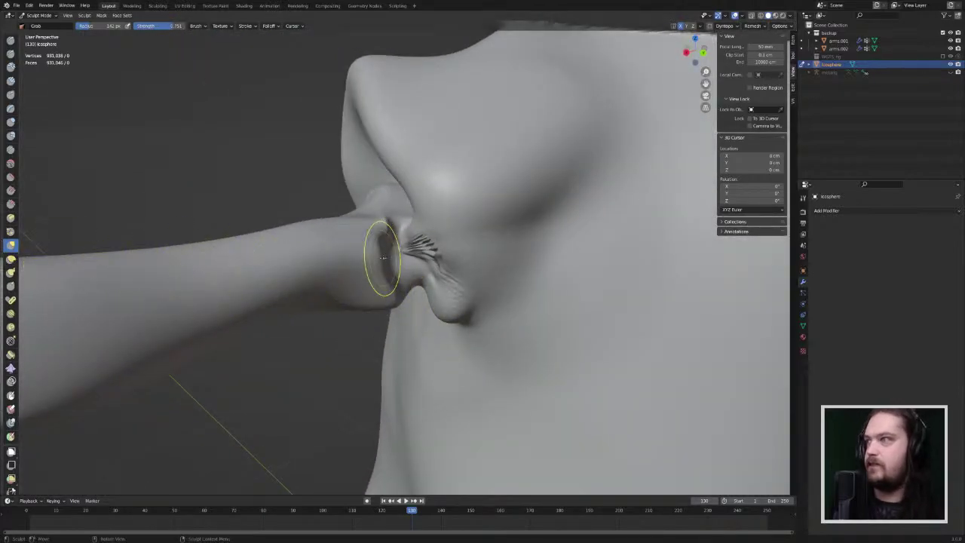
Step: Deform the end of the arm beside the shoulder seam with the Elastic Deform brush
left_click(10, 259)
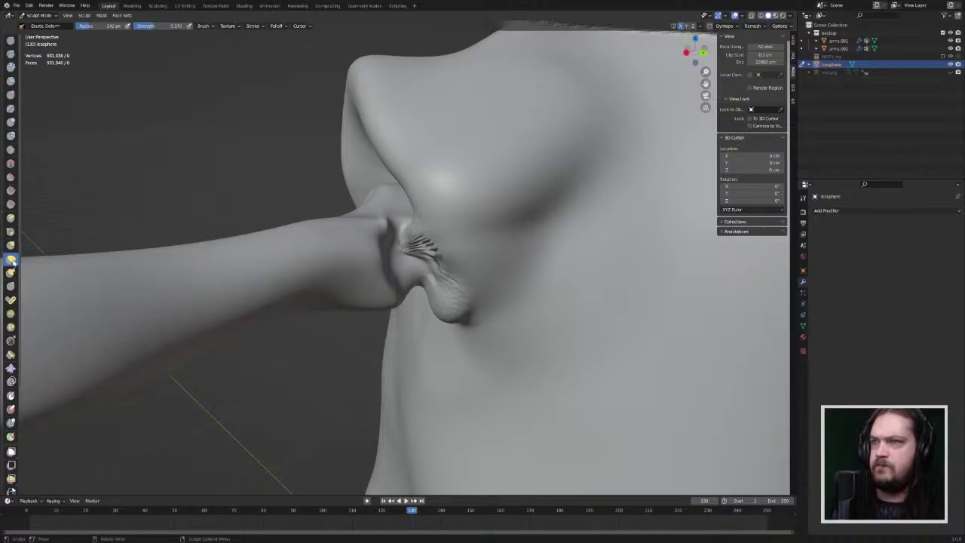
left_click_drag(351, 236, 328, 256)
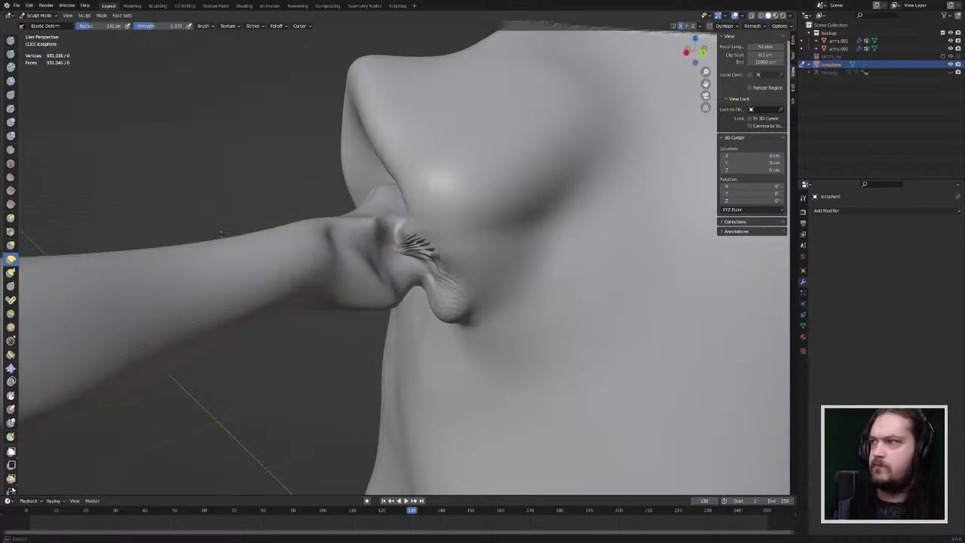
middle_click_drag(361, 291, 334, 257)
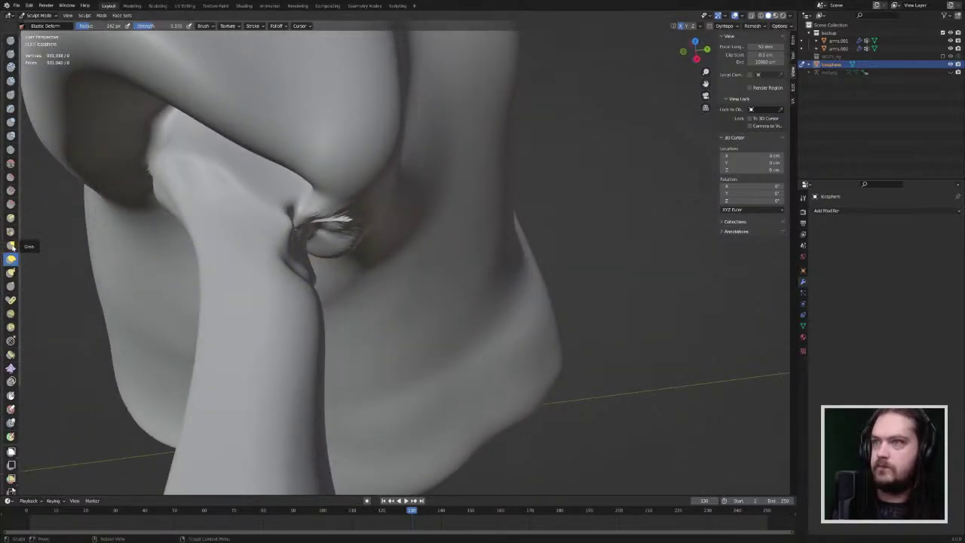
Step: Move the pinched geometry under the shoulder fold toward the robe with the Grab brush
left_click(11, 245)
left_click_drag(312, 213, 324, 208)
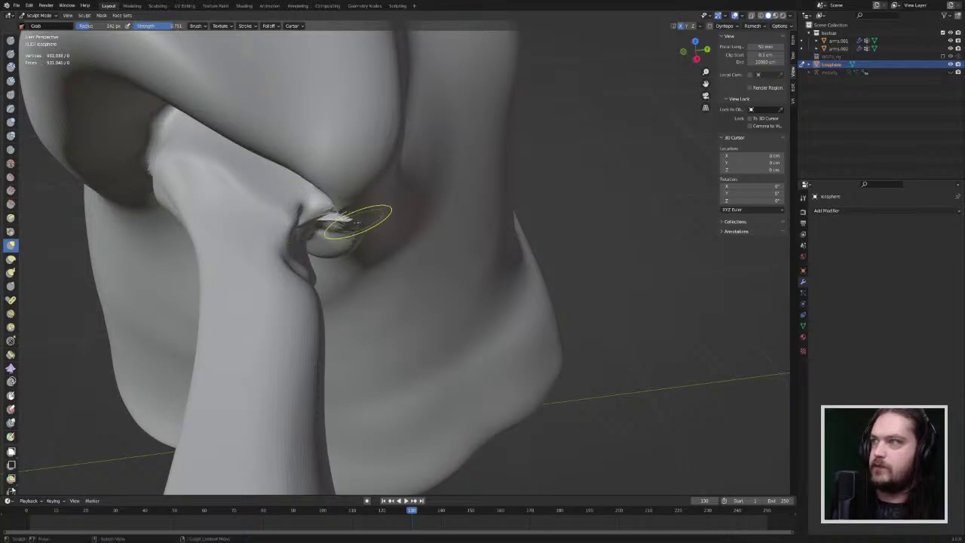
mouse_move(338, 219)
middle_mouse_down()
mouse_move(345, 182)
mouse_move(372, 267)
middle_mouse_up()
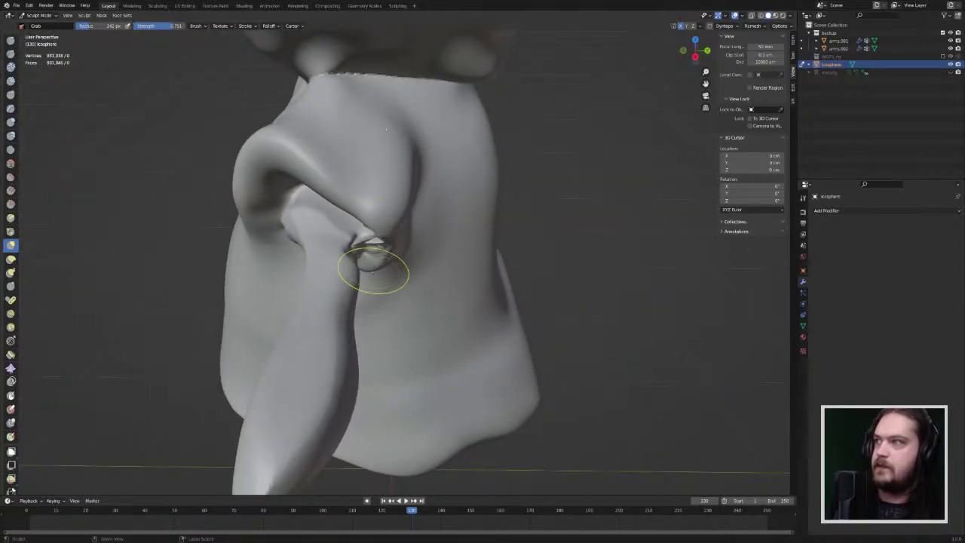
Step: Smooth the jagged pinched geometry beneath the shoulder fold beside the arm with the Smooth brush
left_click(268, 27)
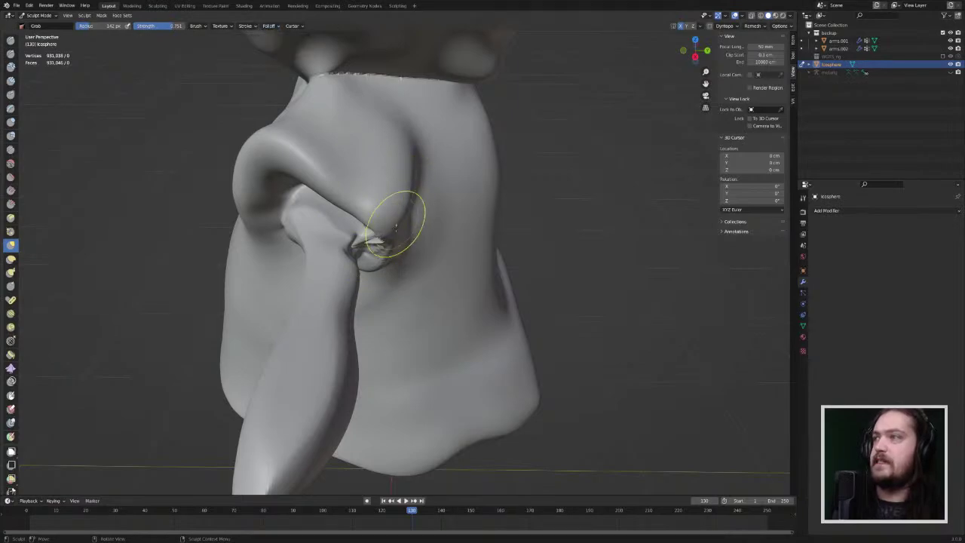
mouse_move(364, 247)
middle_mouse_down("ctrl")
mouse_move(375, 218)
mouse_move(357, 179)
middle_mouse_up("ctrl")
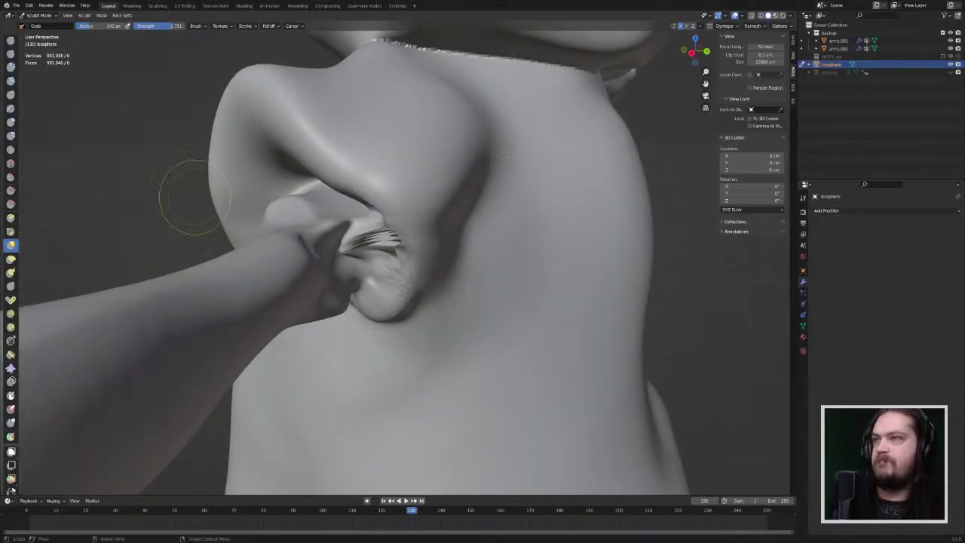
left_click(11, 163)
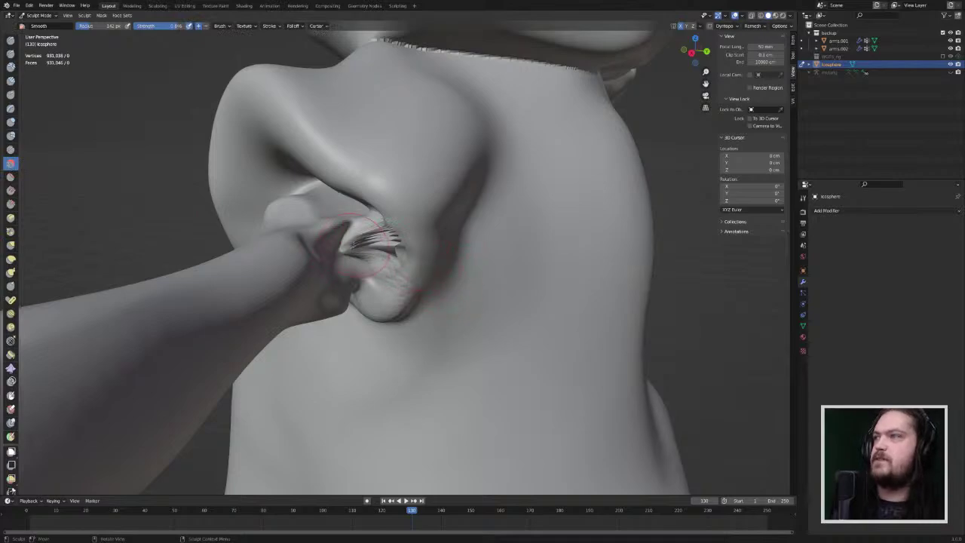
left_click_drag(362, 244, 365, 238)
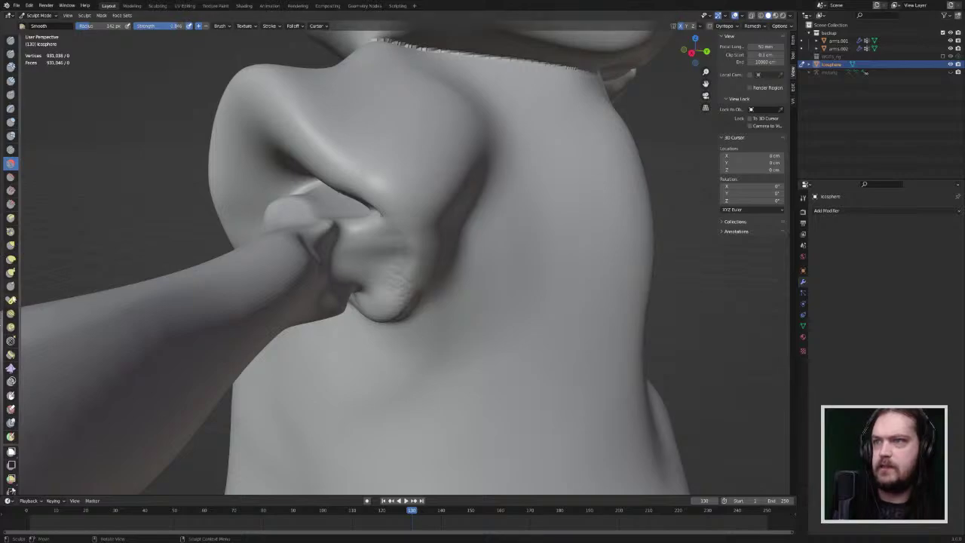
Step: Crease the seam between the arm's end and the smoothed robe edge with the Crease brush
left_click(11, 149)
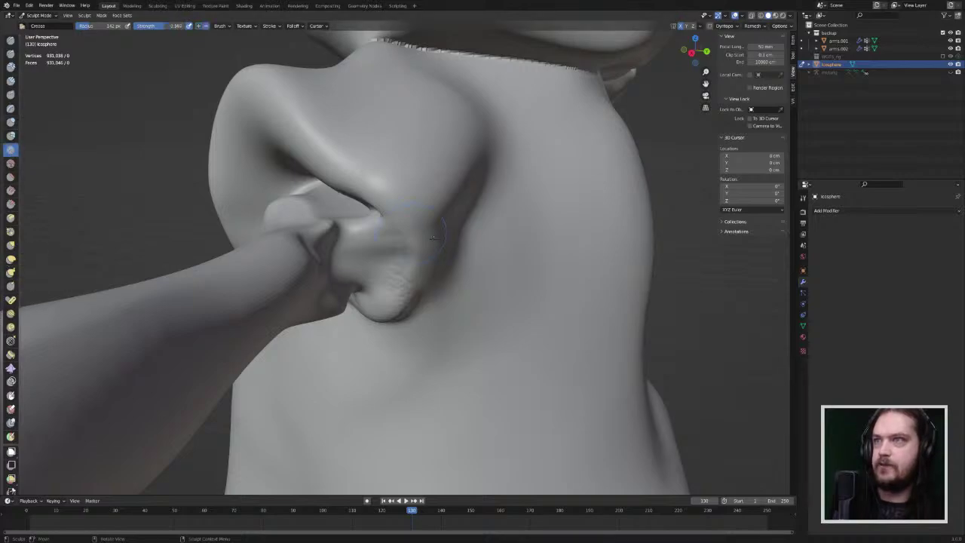
left_click_drag(348, 227, 364, 276)
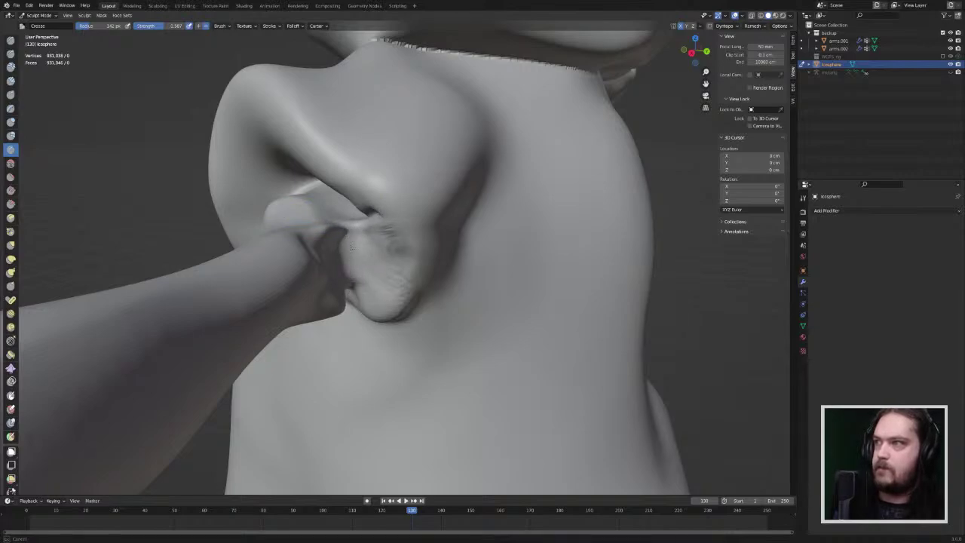
middle_click_drag(364, 277, 312, 250)
left_click_drag(389, 359, 367, 411)
mouse_move(369, 411)
middle_mouse_down()
mouse_move(490, 413)
mouse_move(389, 420)
mouse_move(418, 452)
middle_mouse_up()
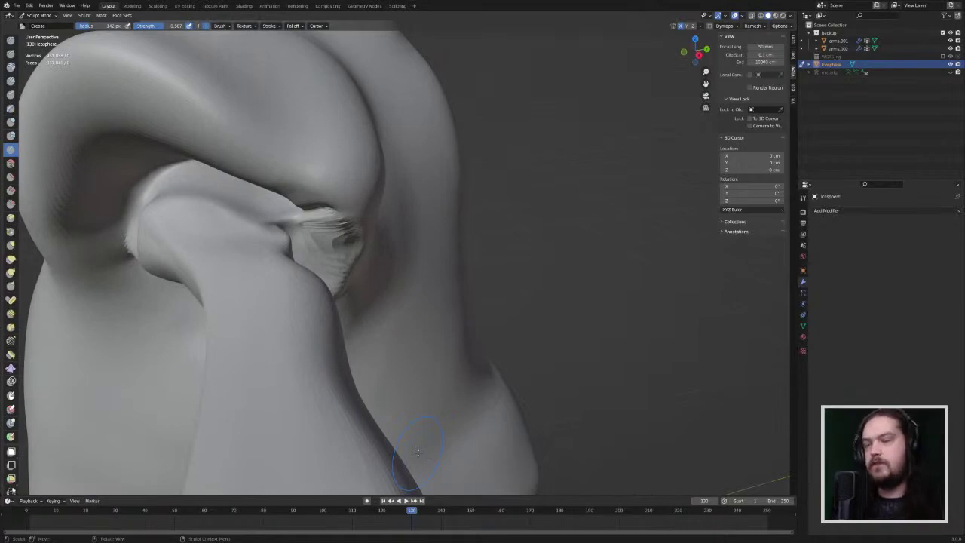
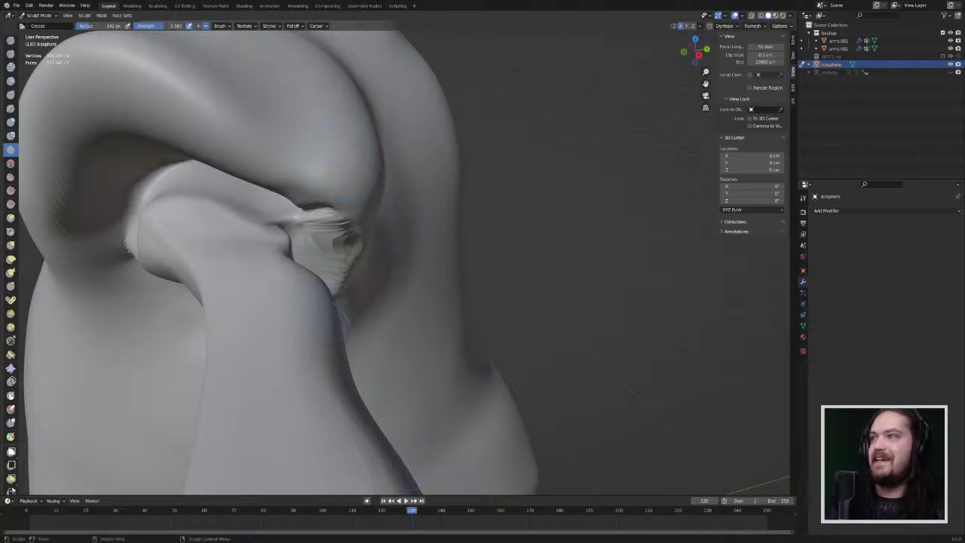
middle_click_drag(324, 309, 313, 241)
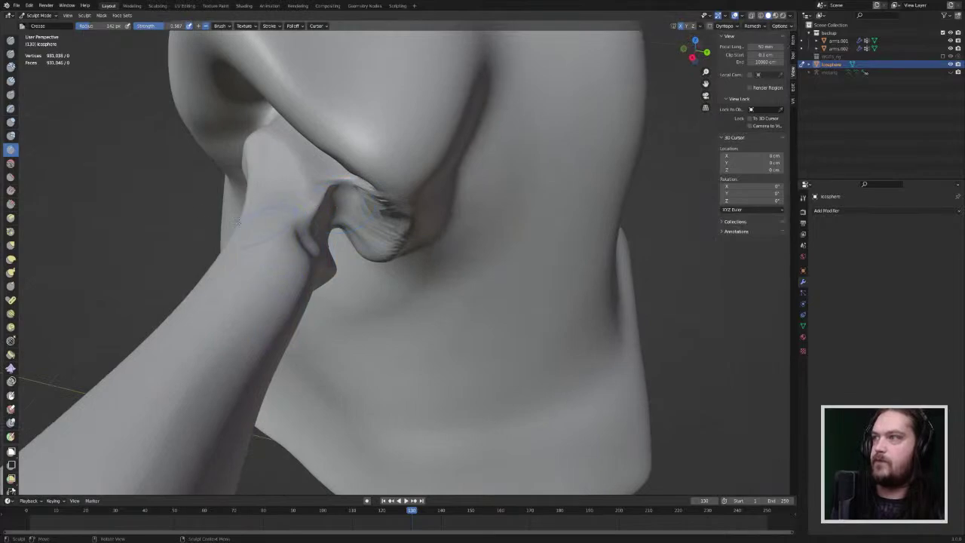
Step: Inflate the creased end of the arm beside the shoulder joint with the Inflate/Deflate brush
left_click(12, 122)
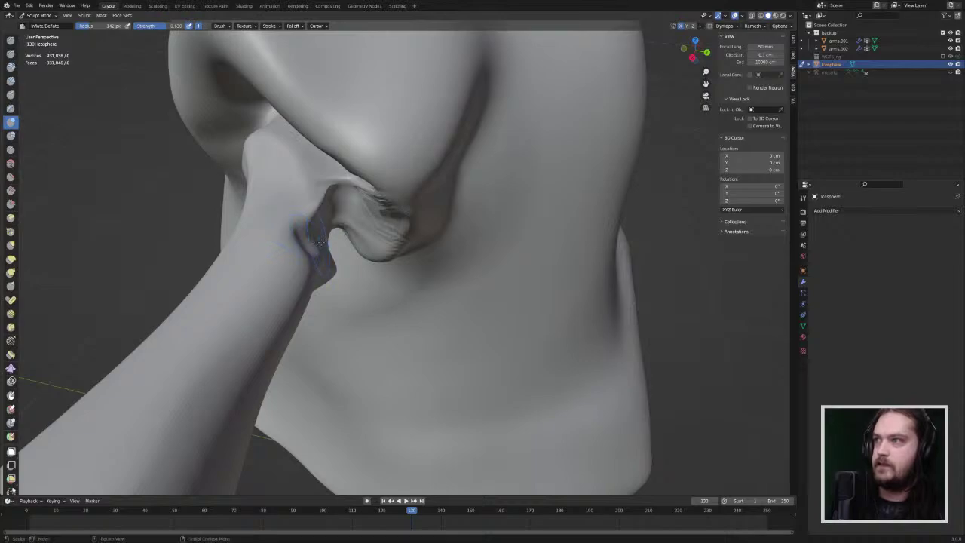
middle_click_drag(313, 241, 399, 294)
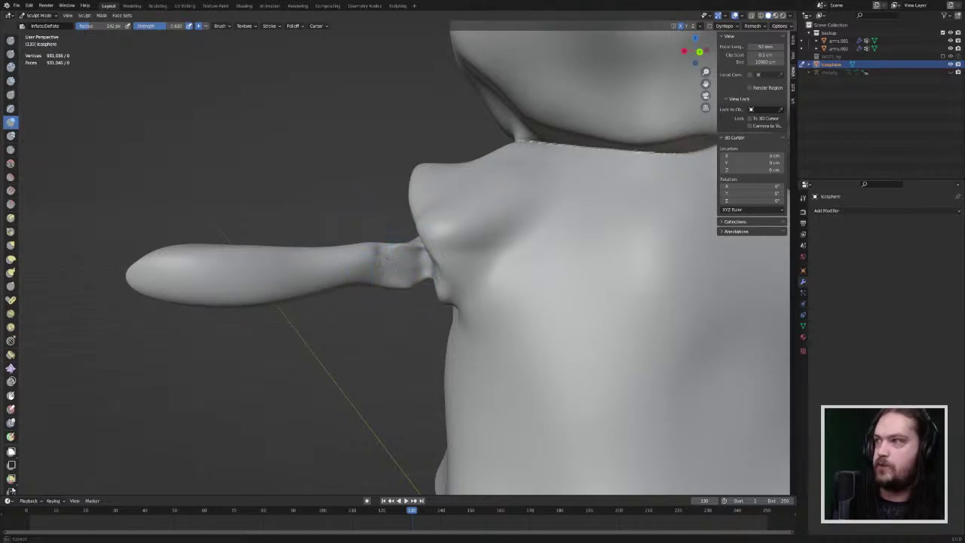
mouse_move(376, 266)
middle_mouse_down()
mouse_move(344, 256)
mouse_move(441, 280)
mouse_move(456, 241)
middle_mouse_up()
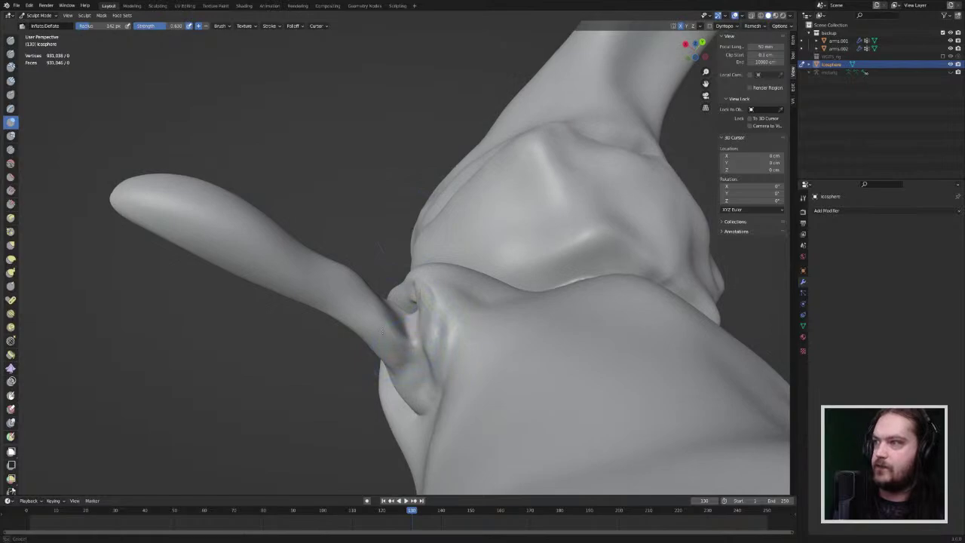
middle_click_drag(394, 281, 405, 340)
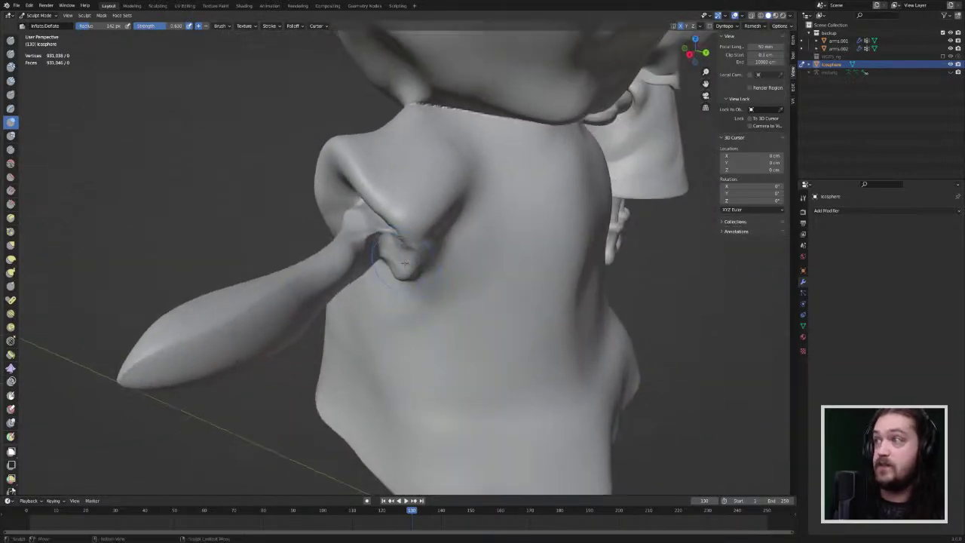
middle_click_drag(404, 262, 460, 247)
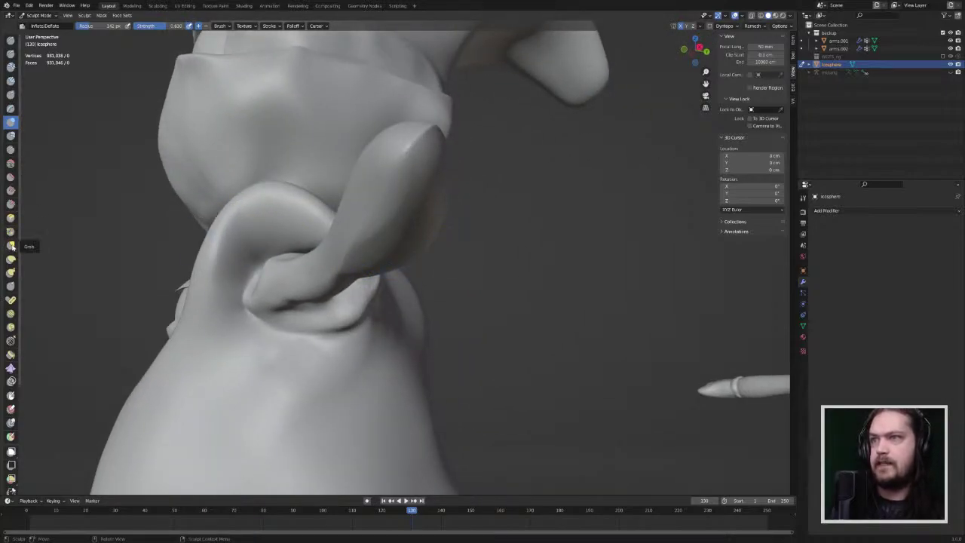
Step: Push the robe rim beneath the arm joint outward with the Thumb brush
left_click(12, 246)
left_click(11, 285)
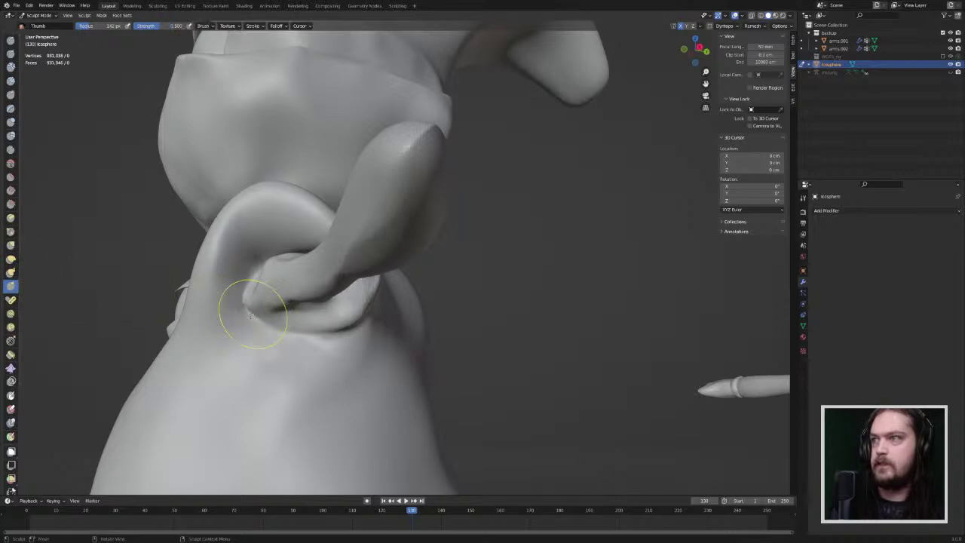
left_click_drag(283, 332, 286, 340)
mouse_move(295, 334)
left_mouse_down()
mouse_move(299, 345)
mouse_move(353, 340)
left_mouse_up()
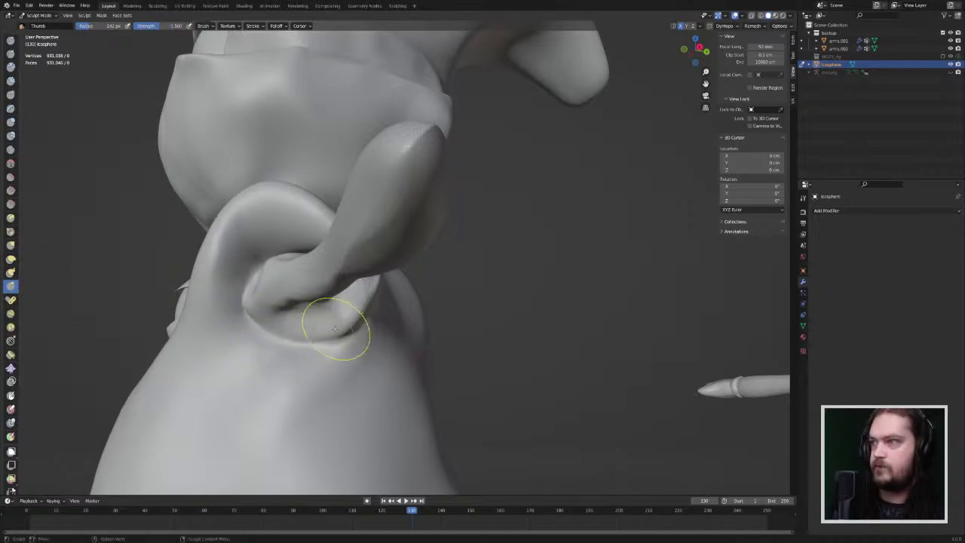
mouse_move(435, 334)
middle_mouse_down()
mouse_move(356, 330)
mouse_move(407, 333)
mouse_move(396, 332)
middle_mouse_up()
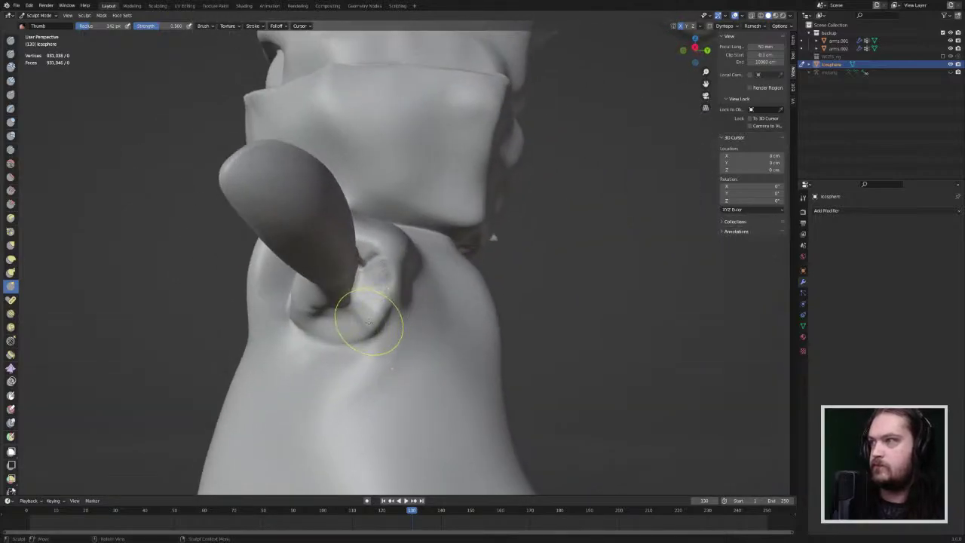
left_click_drag(377, 319, 386, 327)
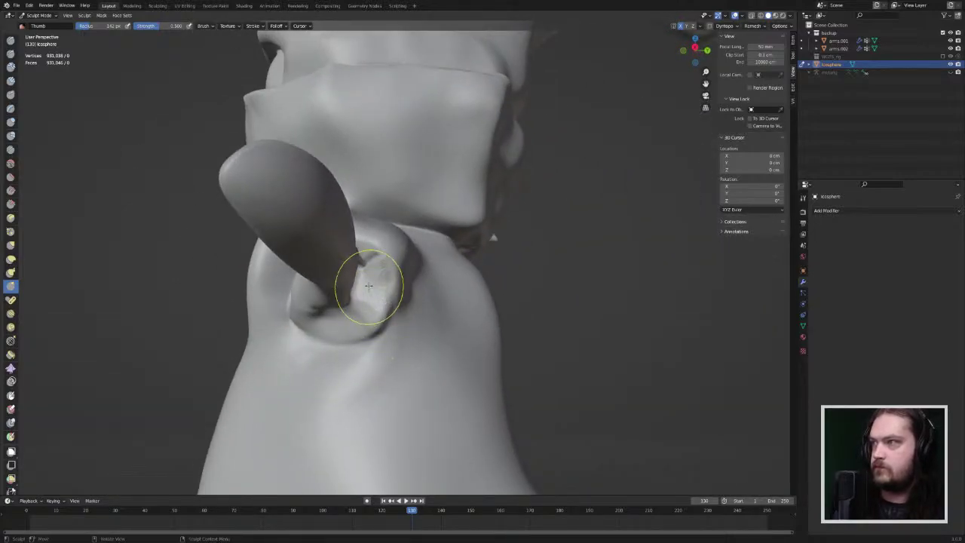
Step: Reshape the side and far lower corner of the rim around the arm joint with the Thumb brush
mouse_move(366, 280)
middle_mouse_down()
mouse_move(384, 267)
mouse_move(362, 269)
middle_mouse_up()
mouse_move(378, 278)
left_mouse_down()
mouse_move(358, 260)
mouse_move(384, 238)
left_mouse_up()
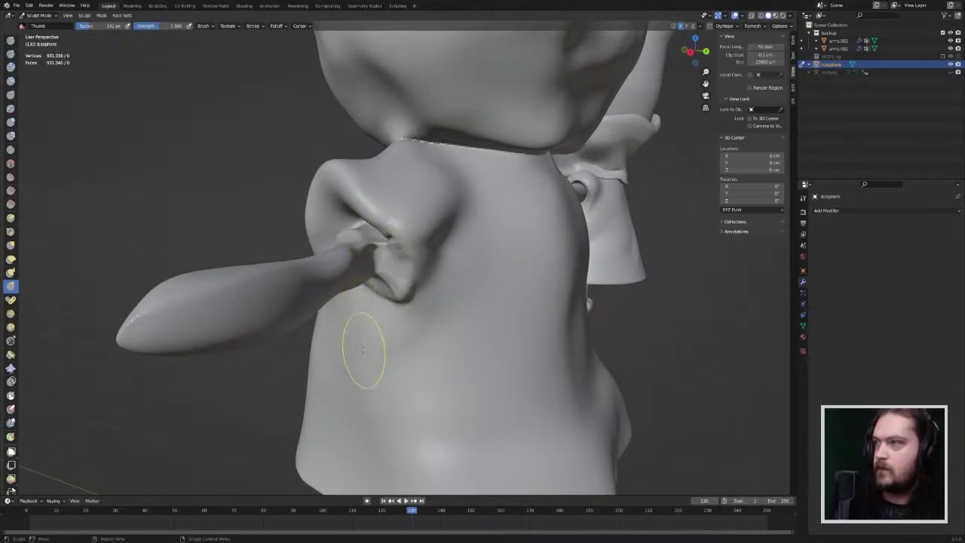
mouse_move(388, 323)
middle_mouse_down()
mouse_move(432, 267)
mouse_move(370, 269)
middle_mouse_up()
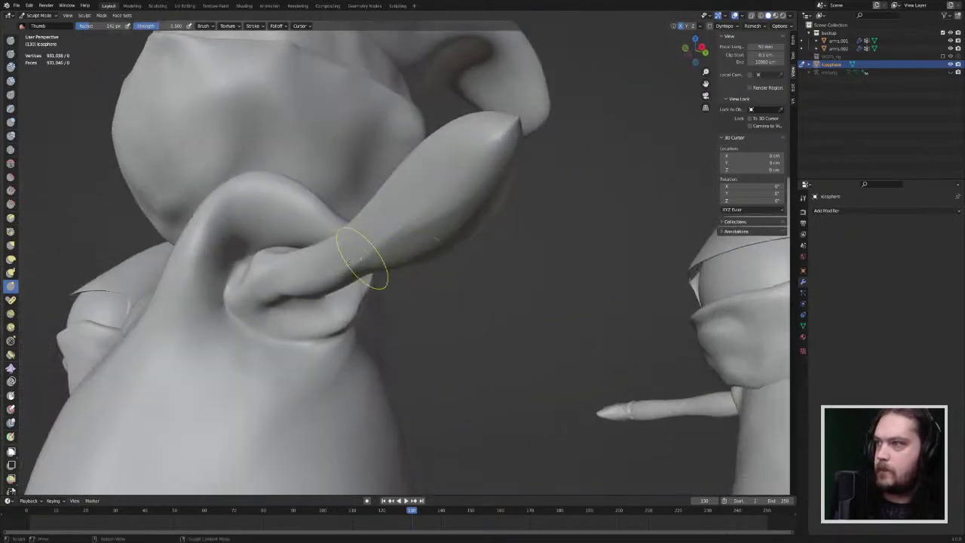
mouse_move(293, 339)
left_mouse_down()
mouse_move(276, 362)
mouse_move(258, 357)
mouse_move(242, 335)
mouse_move(249, 329)
left_mouse_up()
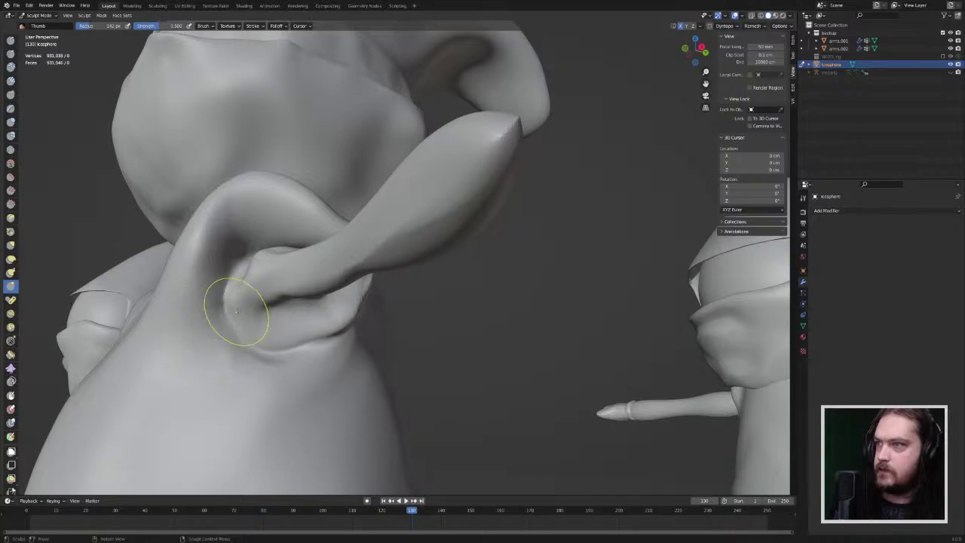
mouse_move(370, 301)
middle_mouse_down()
mouse_move(356, 332)
mouse_move(355, 324)
middle_mouse_up()
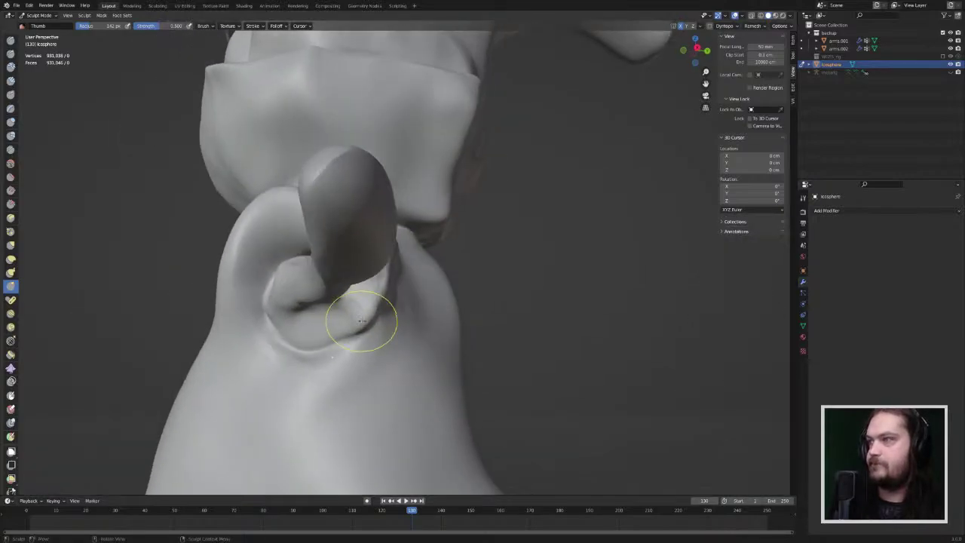
Step: Crease the robe rim at the side of the arm joint and under the arm
left_click(11, 150)
mouse_move(358, 336)
left_mouse_down()
mouse_move(383, 309)
mouse_move(381, 296)
left_mouse_up()
middle_click_drag(352, 301, 381, 282)
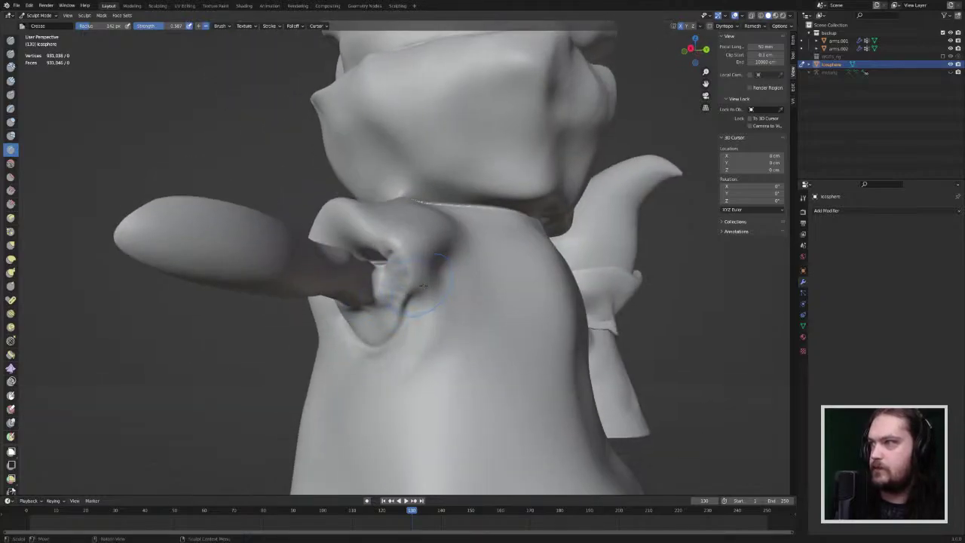
mouse_move(386, 279)
left_mouse_down()
mouse_move(378, 322)
mouse_move(356, 319)
left_mouse_up()
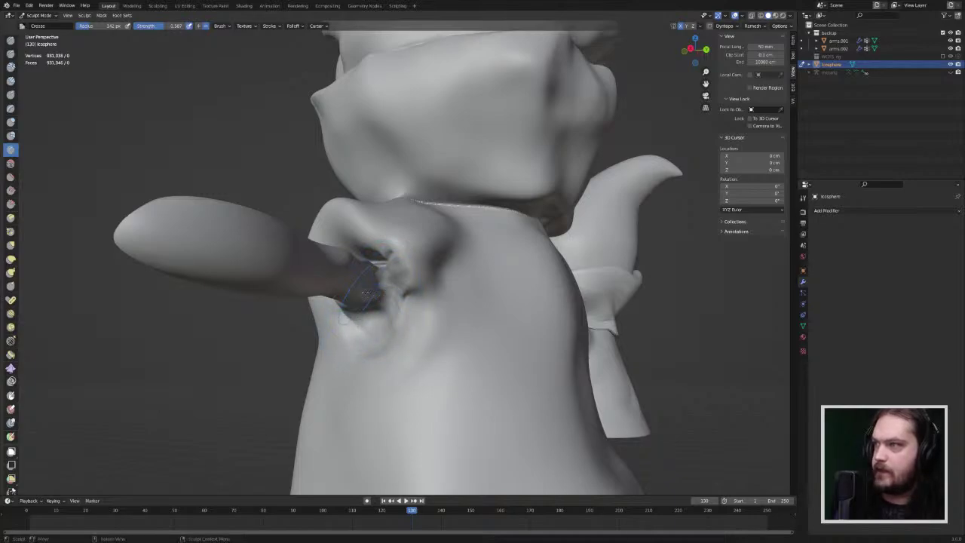
mouse_move(365, 292)
middle_mouse_down()
mouse_move(520, 282)
mouse_move(437, 303)
mouse_move(382, 293)
middle_mouse_up()
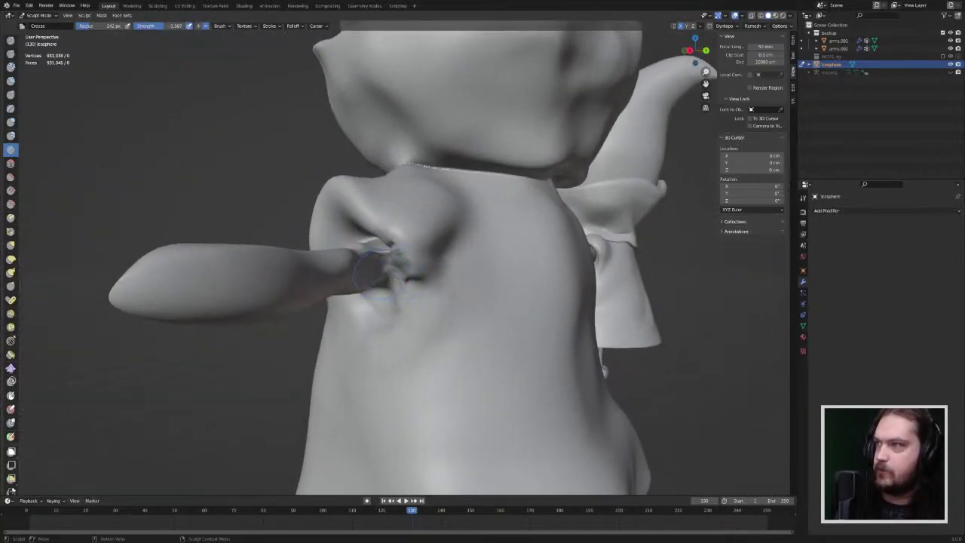
Step: Deepen the gap between the arm's end and the pinched robe edge with repeated Crease strokes
mouse_move(399, 251)
middle_mouse_down()
mouse_move(379, 243)
mouse_move(376, 202)
mouse_move(377, 236)
mouse_move(375, 223)
middle_mouse_up()
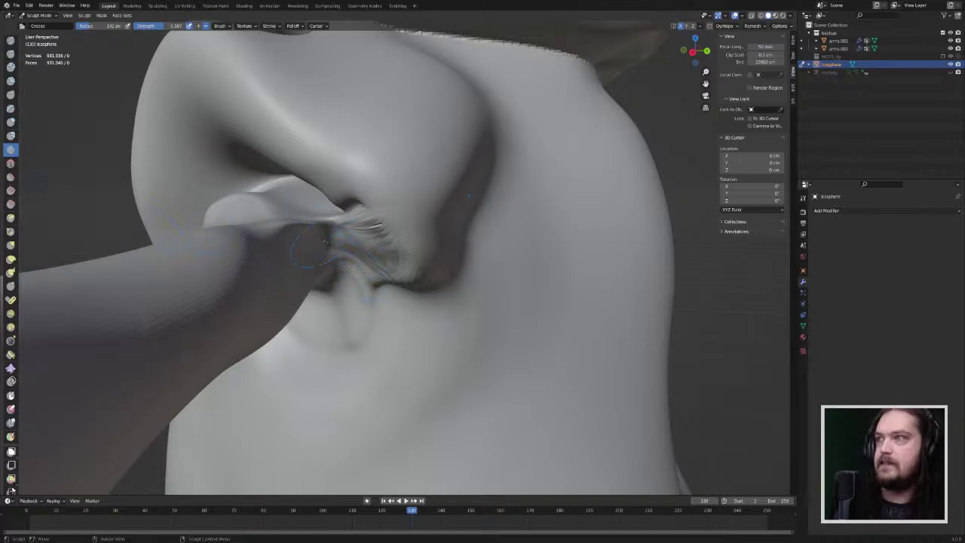
mouse_move(326, 243)
left_mouse_down()
mouse_move(340, 249)
mouse_move(333, 220)
mouse_move(339, 271)
left_mouse_up()
left_click_drag(327, 214, 340, 257)
left_click_drag(327, 213, 341, 261)
mouse_move(335, 223)
left_mouse_down()
mouse_move(340, 247)
mouse_move(326, 211)
mouse_move(335, 285)
left_mouse_up()
left_click_drag(330, 224, 335, 277)
left_click_drag(328, 224, 330, 282)
left_click_drag(328, 224, 331, 278)
left_click_drag(330, 234, 330, 275)
middle_click_drag(330, 276, 318, 240)
mouse_move(264, 214)
left_mouse_down()
mouse_move(301, 253)
mouse_move(292, 250)
left_mouse_up()
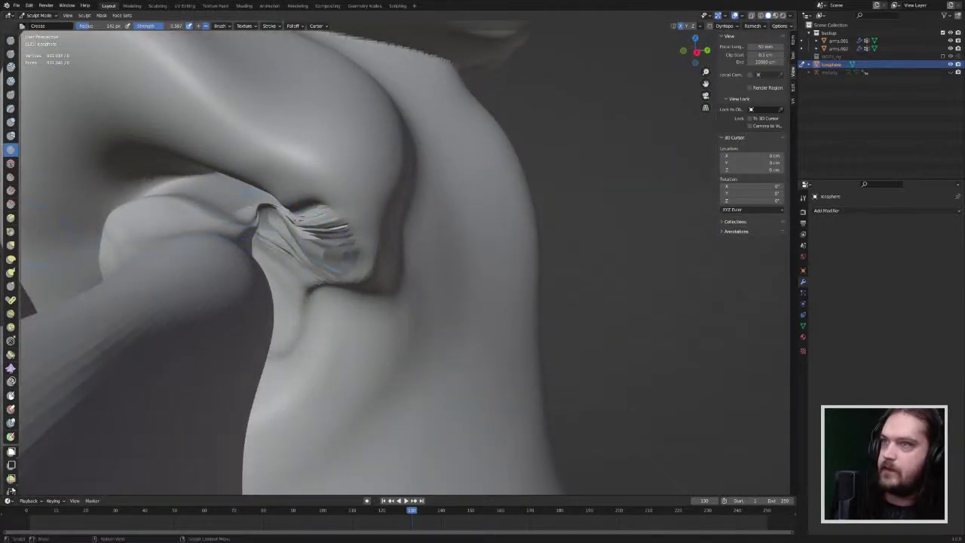
Step: Smooth the wrinkled strip joining the arm to the robe under the shoulder fold
left_click(10, 164)
mouse_move(259, 216)
left_mouse_down()
mouse_move(266, 226)
mouse_move(252, 220)
mouse_move(316, 228)
mouse_move(332, 219)
mouse_move(286, 205)
mouse_move(264, 219)
left_mouse_up()
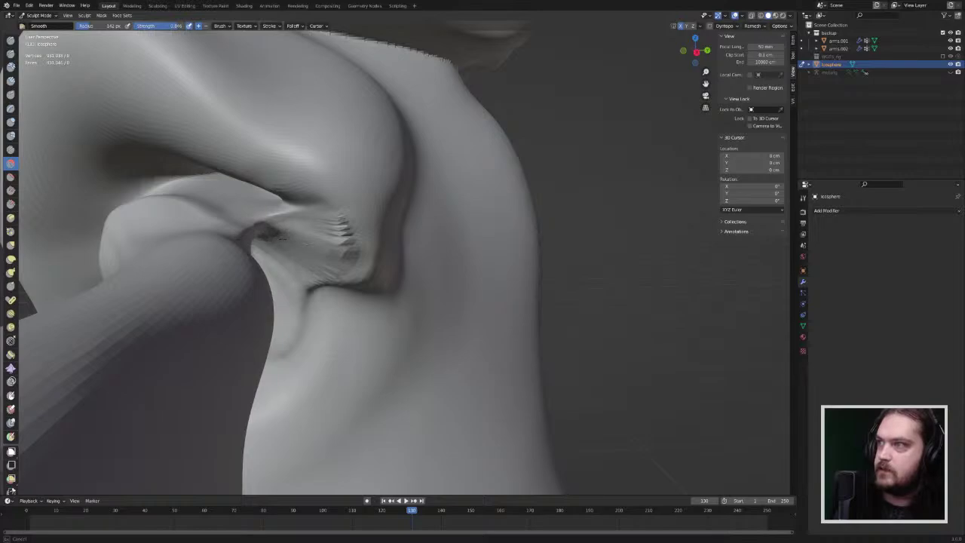
middle_click_drag(266, 219, 294, 252)
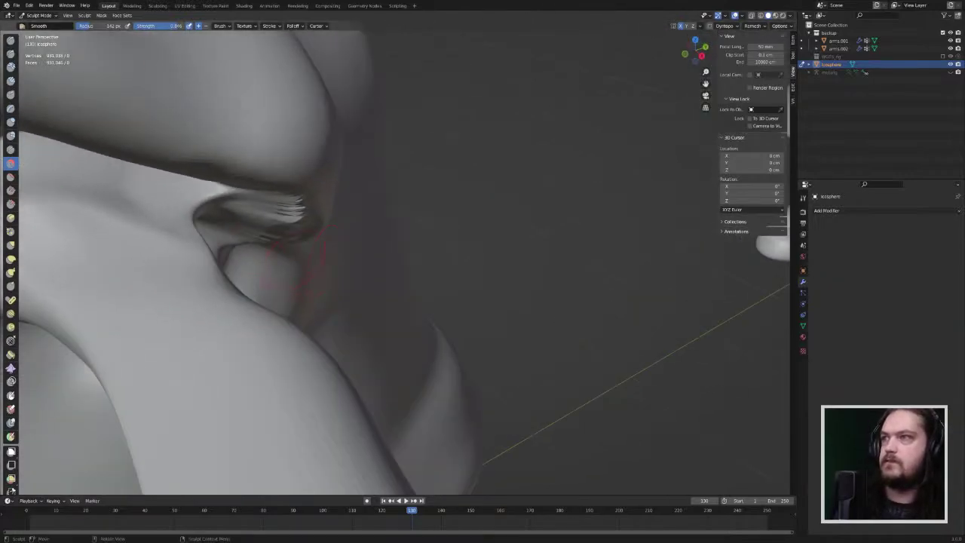
middle_click_drag(200, 211, 221, 213)
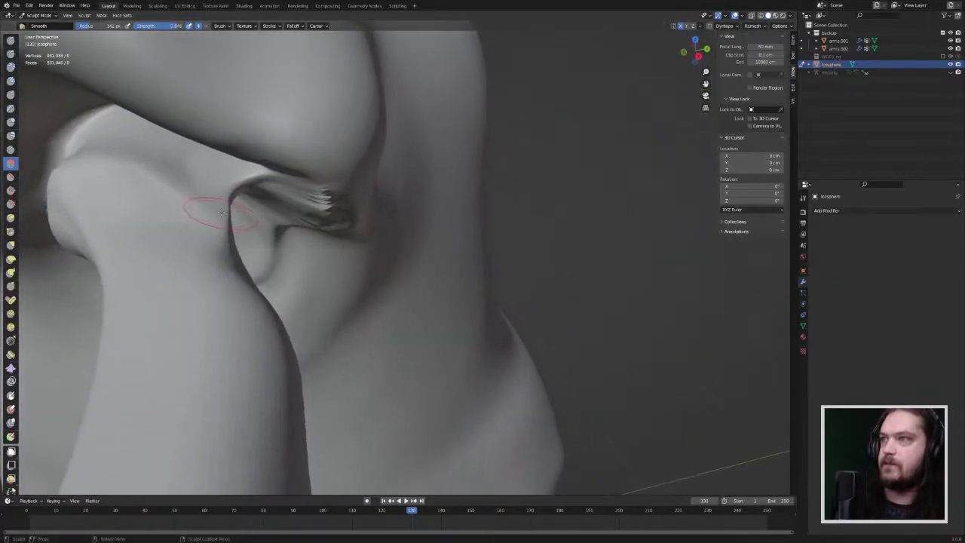
mouse_move(75, 175)
middle_mouse_down()
mouse_move(262, 179)
mouse_move(195, 195)
middle_mouse_up()
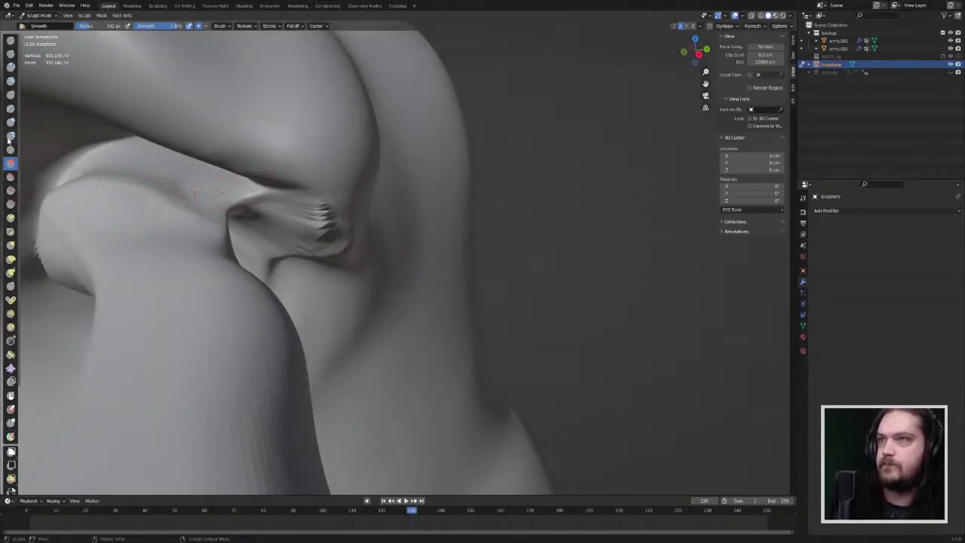
Step: Pull the thin edge of the arm away from the robe with the Grab and Elastic Deform brushes
left_click(14, 245)
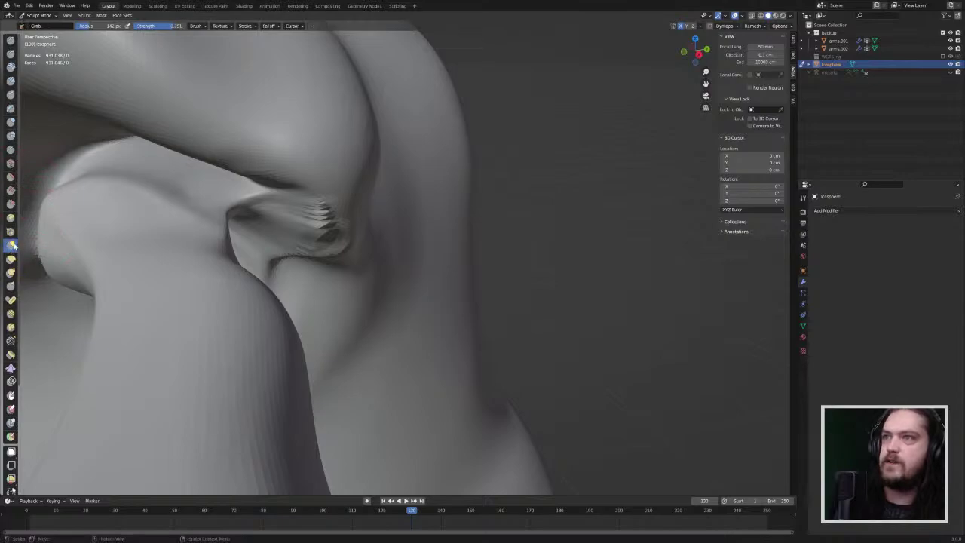
mouse_move(243, 202)
left_mouse_down()
mouse_move(212, 187)
mouse_move(221, 206)
left_mouse_up()
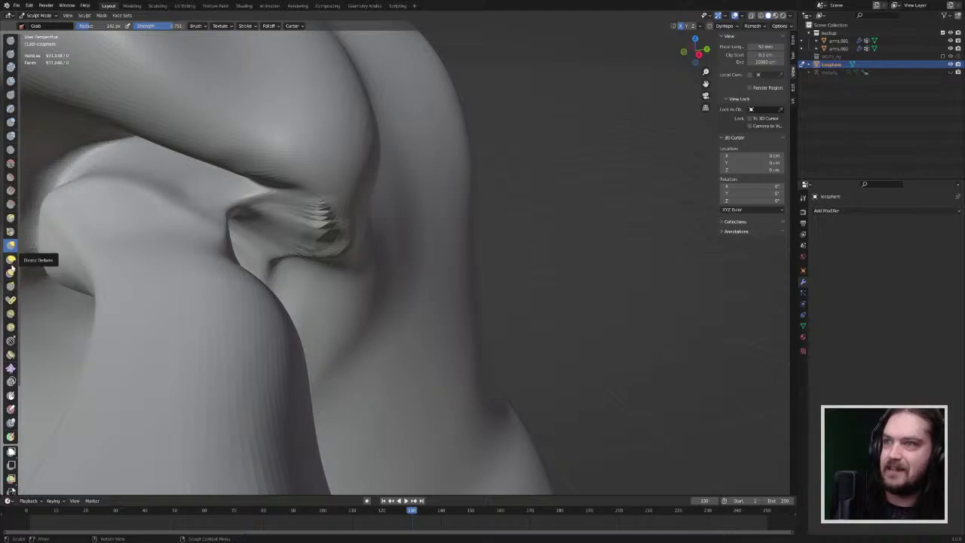
left_click(10, 259)
left_click_drag(231, 208, 192, 184)
left_click_drag(30, 83, 103, 93)
mouse_move(177, 180)
middle_mouse_down()
mouse_move(226, 216)
mouse_move(230, 207)
middle_mouse_up()
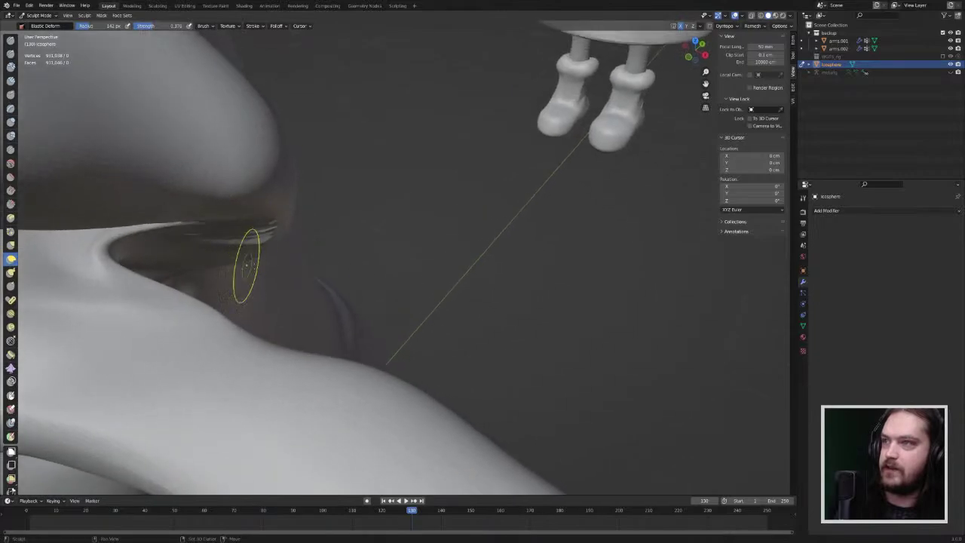
Step: Reshape the pointed notch where the arm's upper edge meets the robe with the Elastic Deform brush
middle_click_drag(246, 266, 551, 186, "shift")
mouse_move(425, 167)
left_mouse_down()
mouse_move(323, 179)
mouse_move(343, 174)
mouse_move(302, 159)
left_mouse_up()
middle_click_drag(382, 218, 400, 214)
left_click_drag(333, 163, 366, 155)
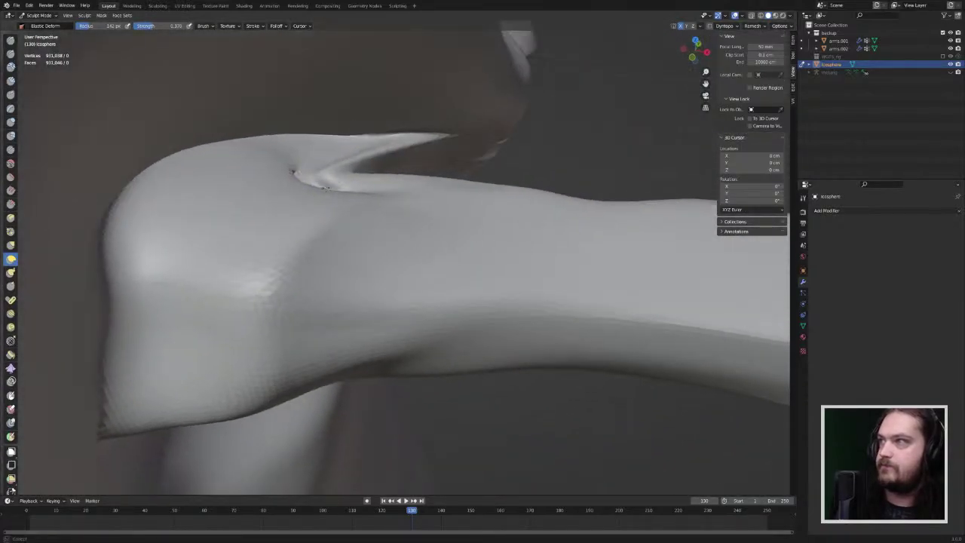
Step: Nudge the notch at the arm's upper edge with Elastic Deform and scrape the ridge joining the arm to the shoulder fold
mouse_move(380, 154)
middle_mouse_down()
mouse_move(341, 173)
mouse_move(355, 166)
middle_mouse_up()
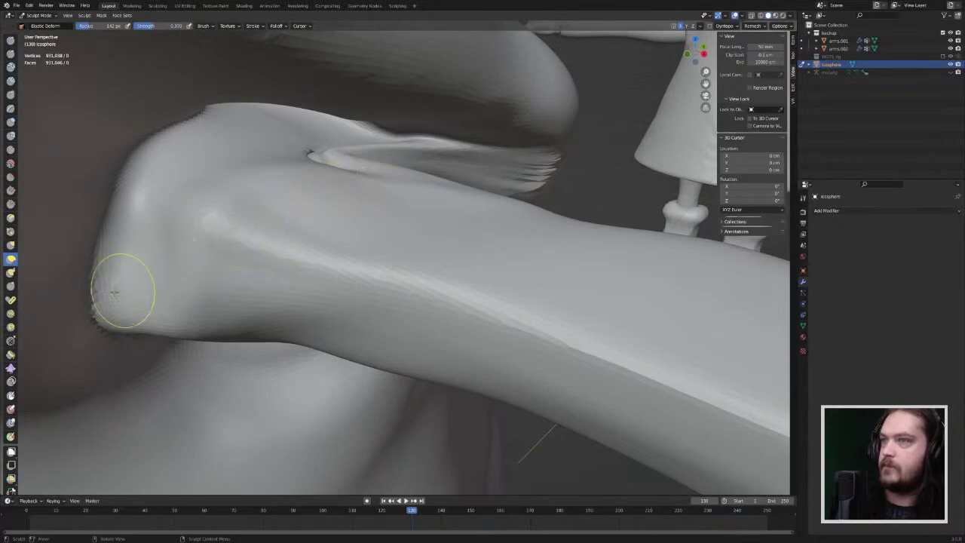
left_click_drag(358, 156, 324, 156)
left_click(11, 204)
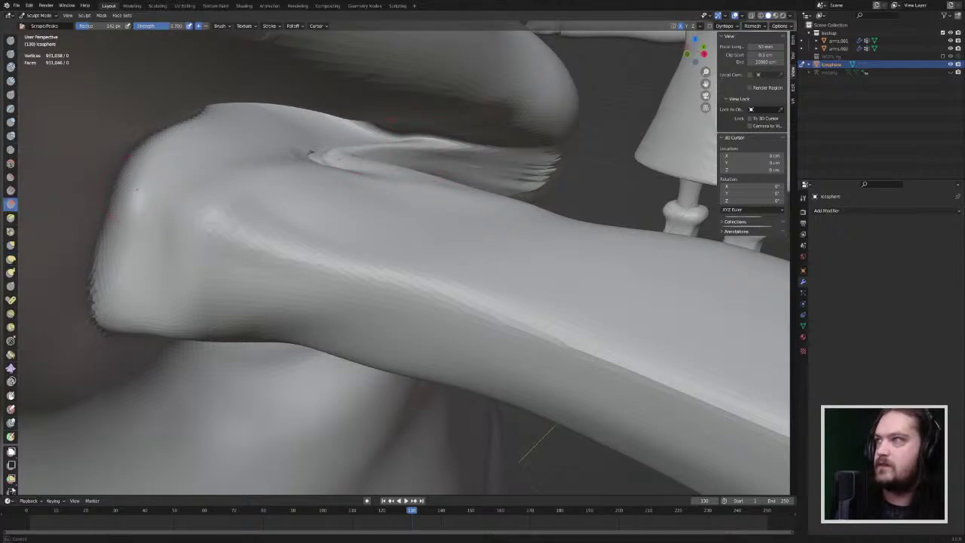
mouse_move(311, 153)
middle_mouse_down()
mouse_move(324, 173)
mouse_move(315, 161)
middle_mouse_up()
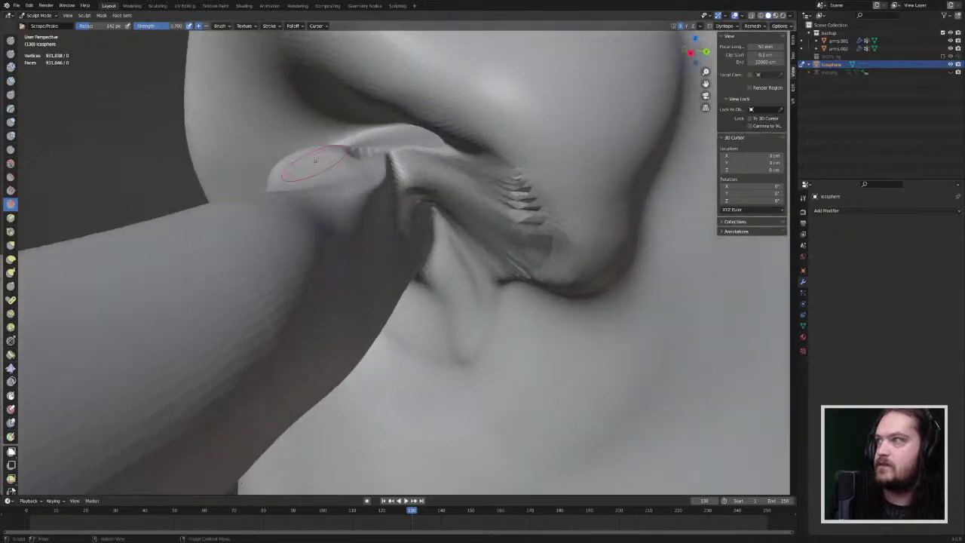
mouse_move(431, 156)
left_mouse_down()
mouse_move(441, 159)
mouse_move(426, 152)
left_mouse_up()
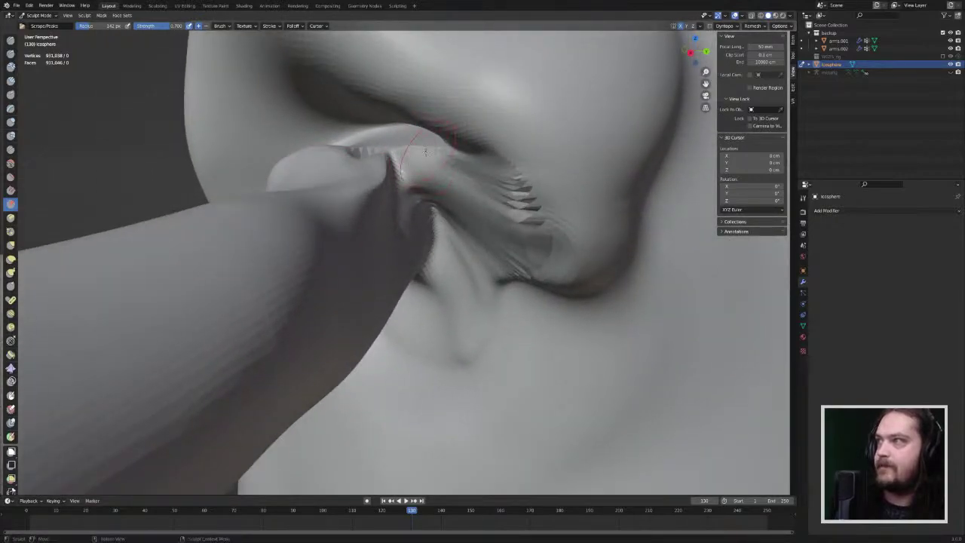
Step: Carve the strip between the arm and the shoulder fold inward with Crease strokes
left_click(11, 150)
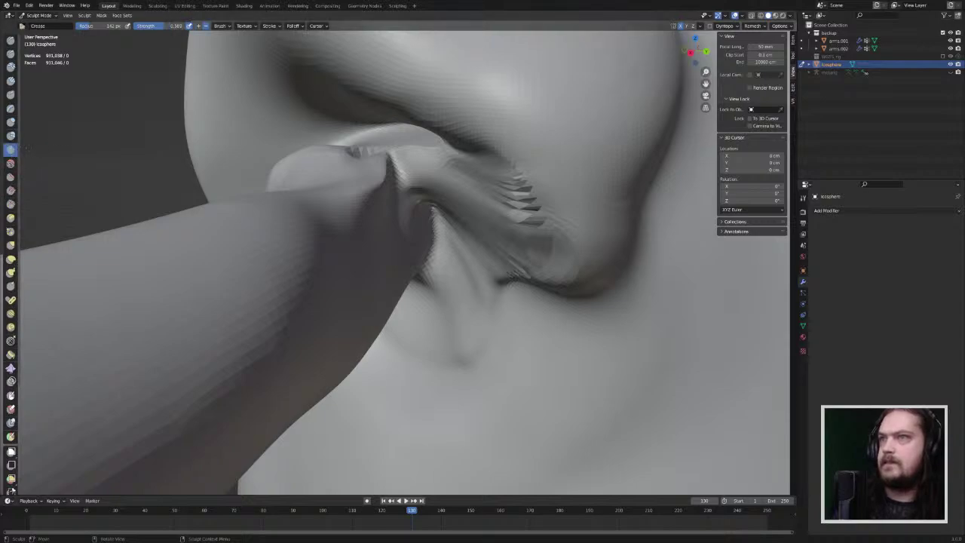
left_click_drag(440, 153, 455, 172)
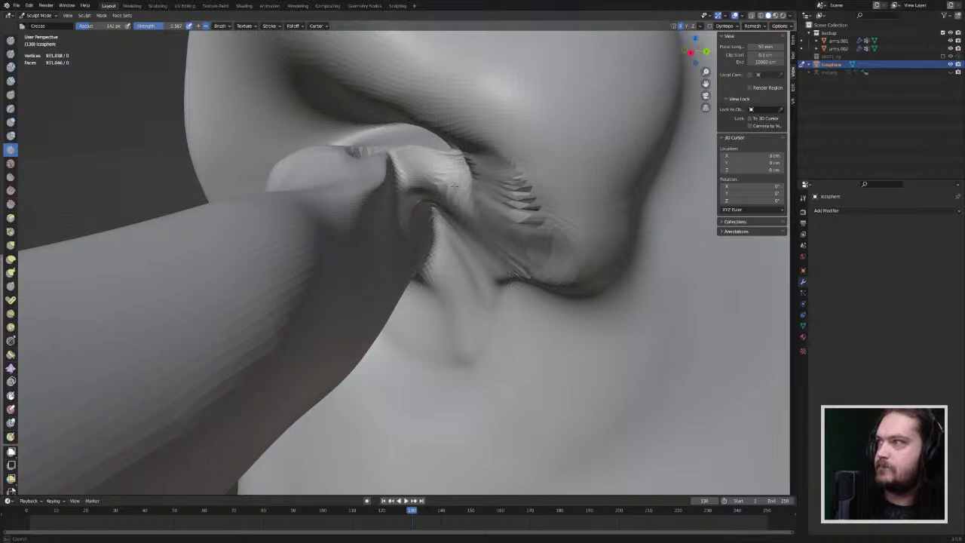
left_click_drag(461, 199, 467, 226)
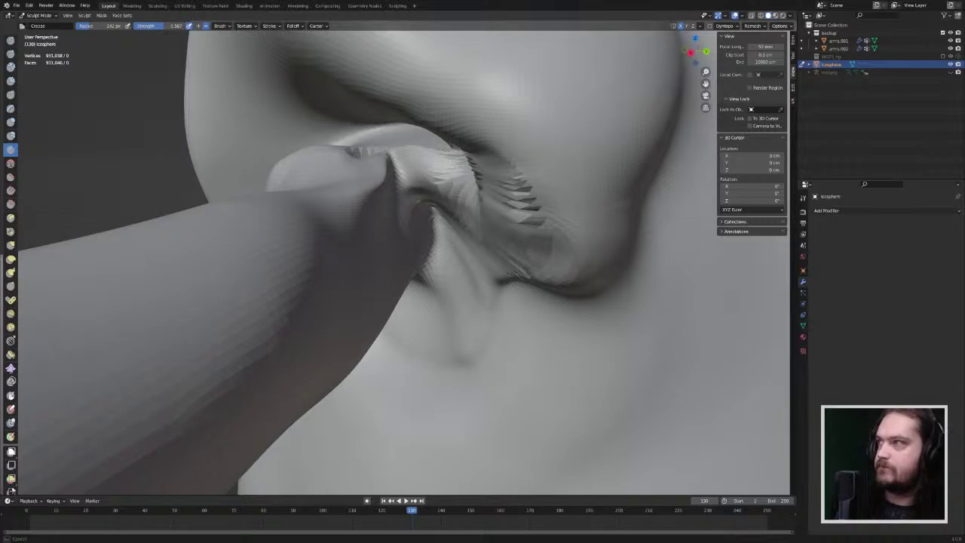
mouse_move(468, 226)
middle_mouse_down()
mouse_move(596, 203)
mouse_move(535, 215)
mouse_move(460, 200)
mouse_move(482, 196)
mouse_move(476, 151)
middle_mouse_up()
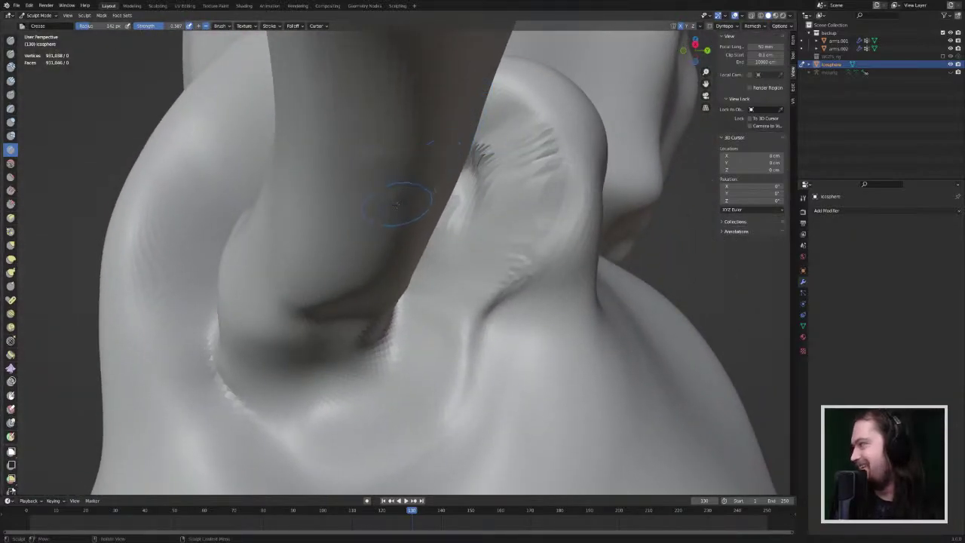
Step: Smooth the creased ridge beside the arm under the shoulder fold
middle_click_drag(393, 179, 404, 135)
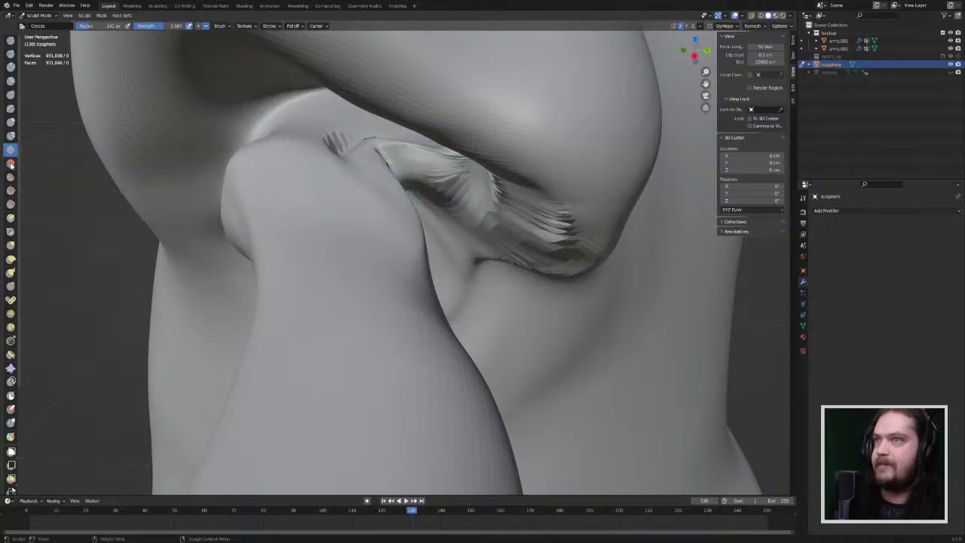
middle_click_drag(239, 161, 276, 161)
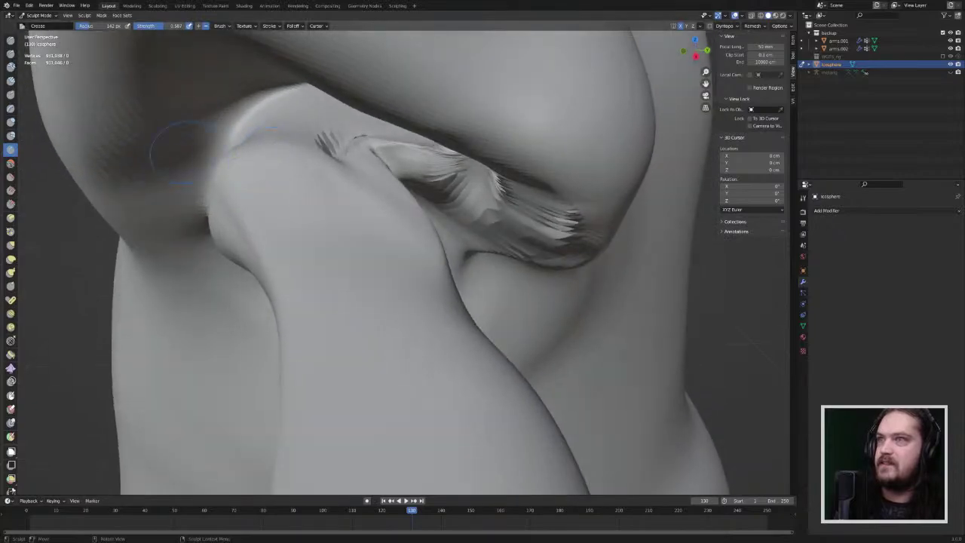
left_click(10, 163)
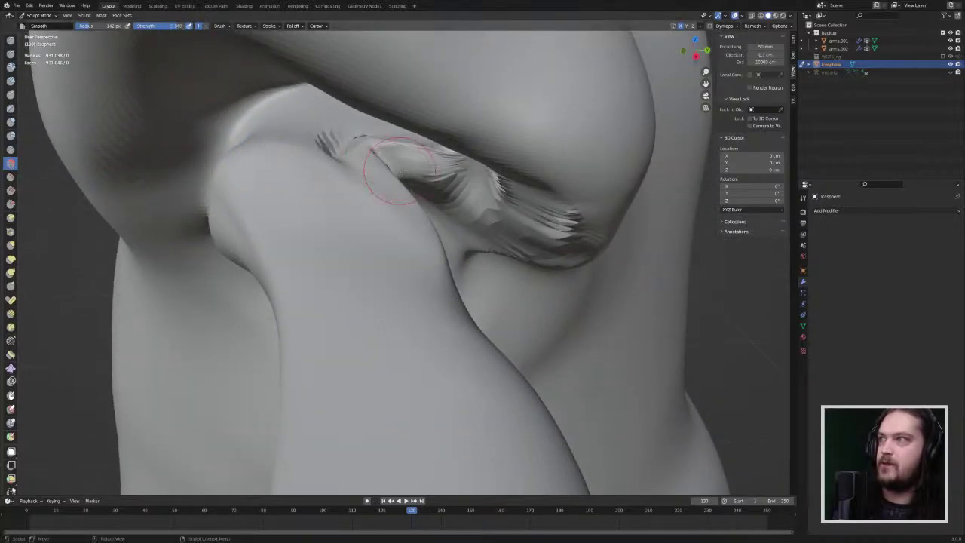
left_click_drag(365, 151, 424, 175)
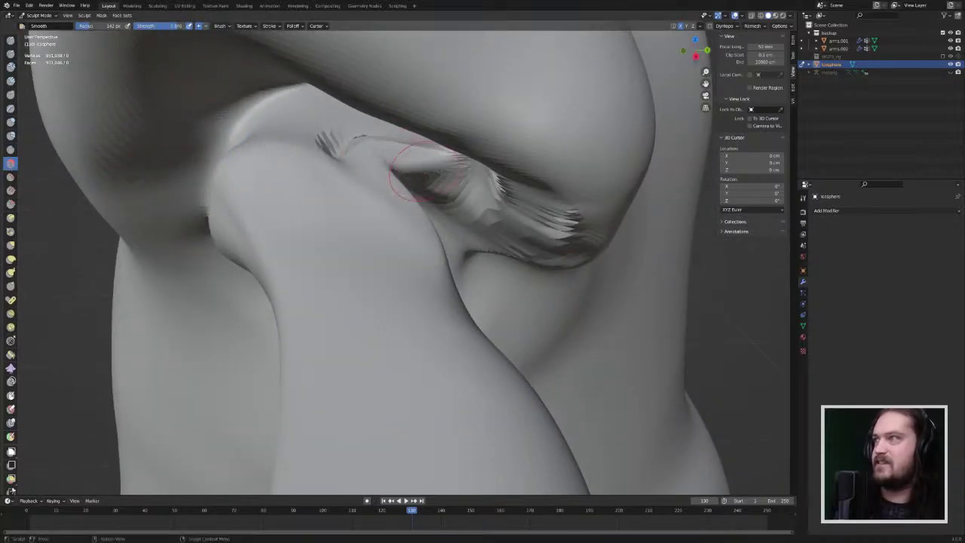
Step: Smooth the wrinkles and notch on the arm's upper surface near the shoulder
key("Tab")
mouse_move(446, 194)
middle_mouse_down()
mouse_move(509, 188)
mouse_move(500, 202)
mouse_move(460, 216)
mouse_move(452, 164)
mouse_move(441, 198)
mouse_move(415, 216)
mouse_move(429, 220)
middle_mouse_up()
scroll(453, 226, "up", 8)
scroll(477, 183, "down", 3)
scroll(477, 182, "down", 3)
key("Tab")
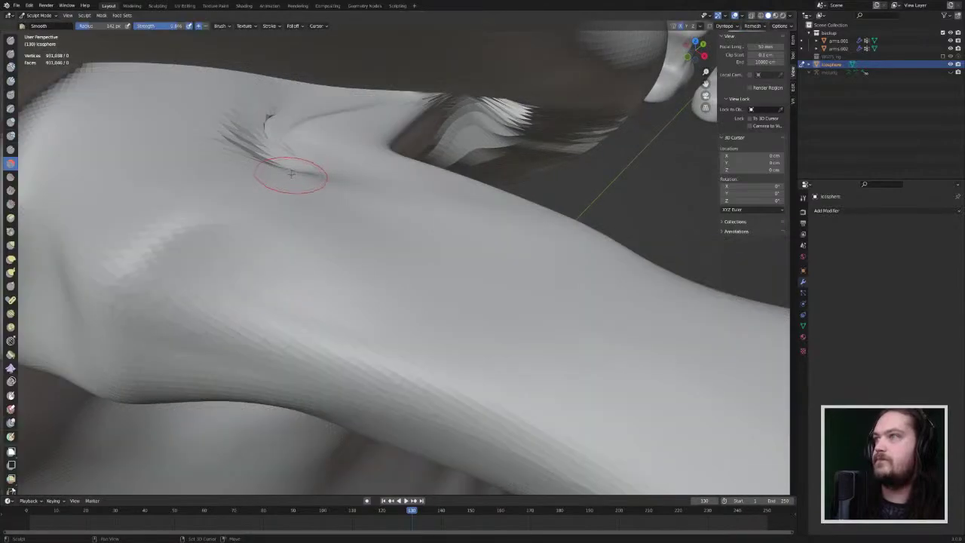
mouse_move(291, 173)
left_mouse_down()
mouse_move(289, 152)
mouse_move(267, 122)
left_mouse_up()
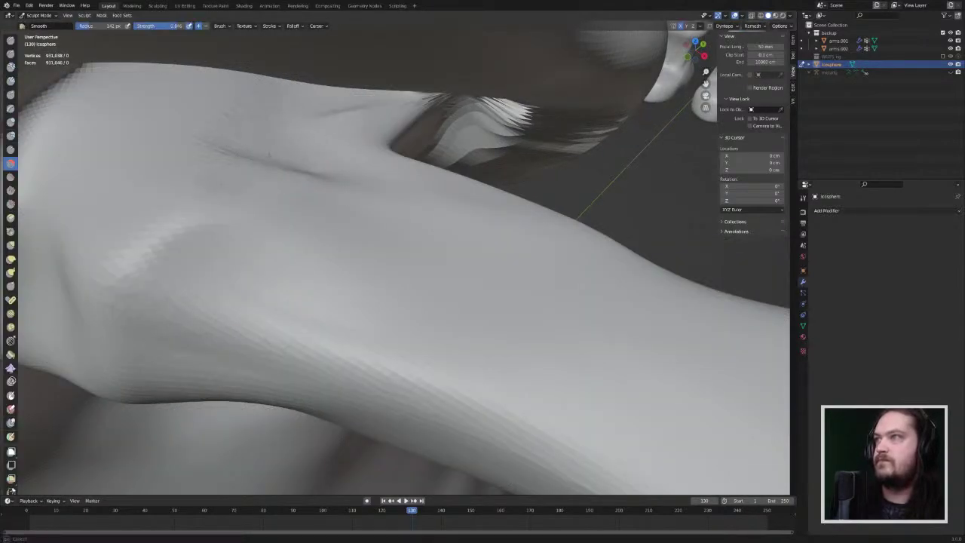
mouse_move(270, 155)
left_mouse_down()
mouse_move(204, 199)
mouse_move(177, 198)
mouse_move(247, 164)
left_mouse_up()
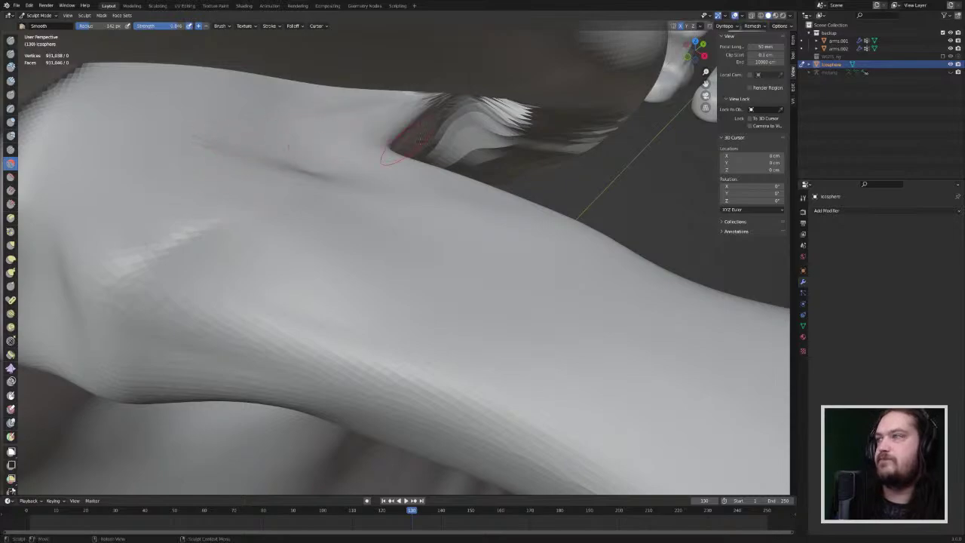
Step: Smooth the jagged underside of the shoulder fold and the strip leading to the arm
mouse_move(420, 141)
middle_mouse_down()
mouse_move(373, 124)
mouse_move(360, 102)
middle_mouse_up()
scroll(362, 102, "down", 10)
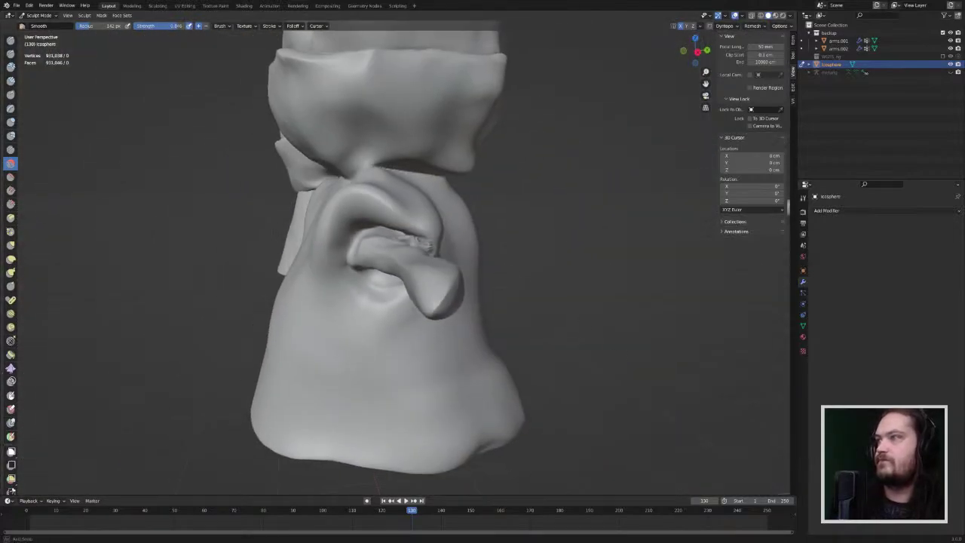
middle_click_drag(452, 219, 475, 253)
scroll(463, 242, "up", 9)
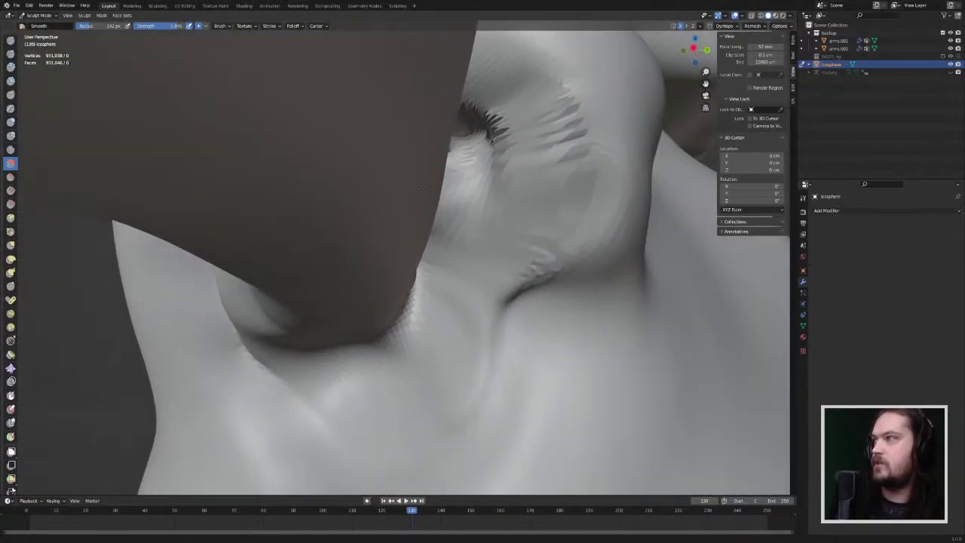
mouse_move(422, 188)
left_mouse_down()
mouse_move(566, 140)
mouse_move(528, 113)
mouse_move(490, 124)
left_mouse_up()
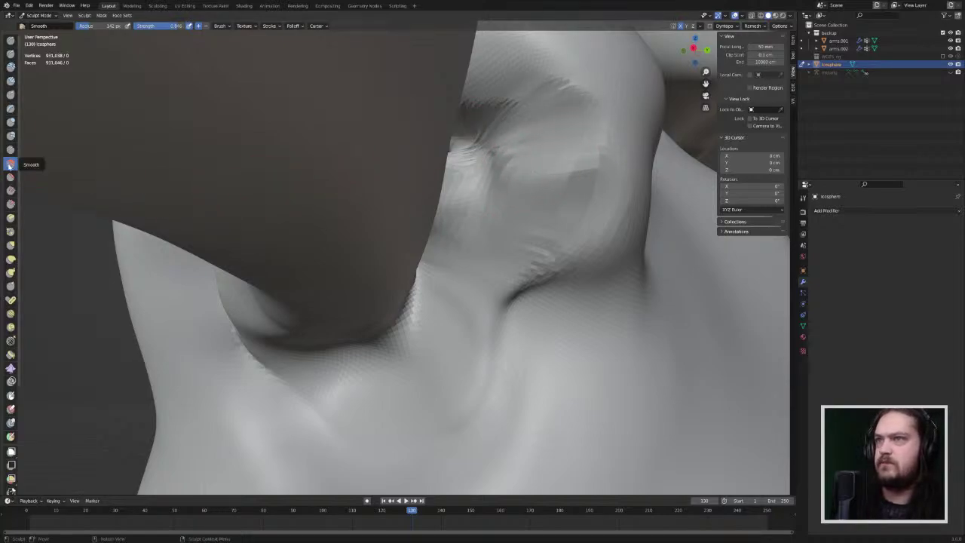
mouse_move(577, 136)
middle_mouse_down()
mouse_move(561, 184)
mouse_move(539, 181)
middle_mouse_up()
mouse_move(451, 162)
left_mouse_down()
mouse_move(468, 160)
mouse_move(528, 218)
mouse_move(595, 260)
left_mouse_up()
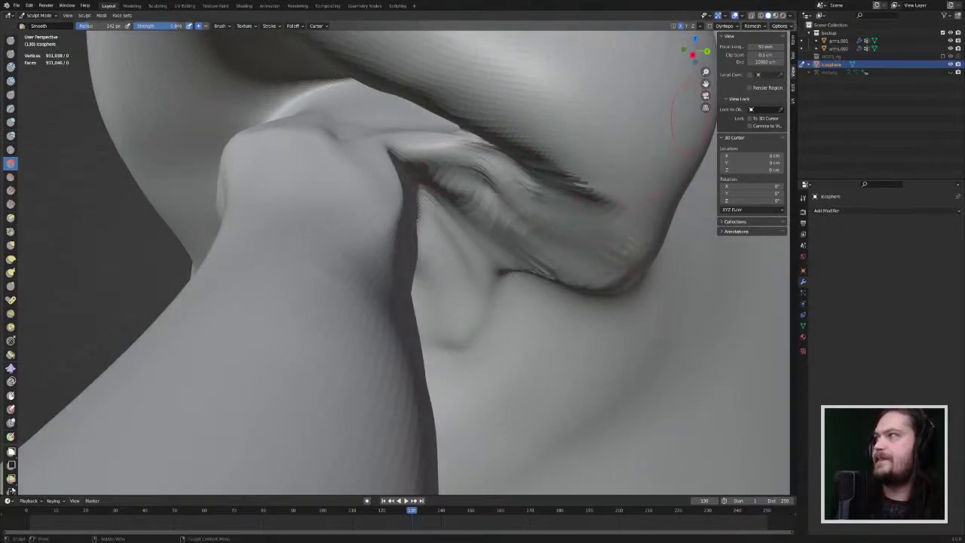
Step: Remesh the sculpt and smooth the strip between the arm and the shoulder fold
left_click(751, 28)
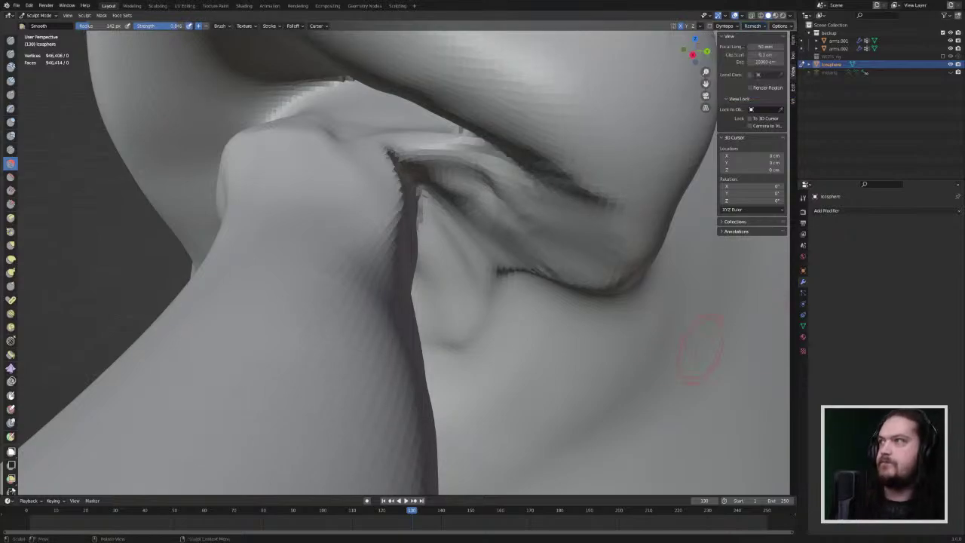
mouse_move(543, 178)
left_mouse_down()
mouse_move(527, 155)
mouse_move(429, 155)
mouse_move(374, 182)
mouse_move(386, 210)
left_mouse_up()
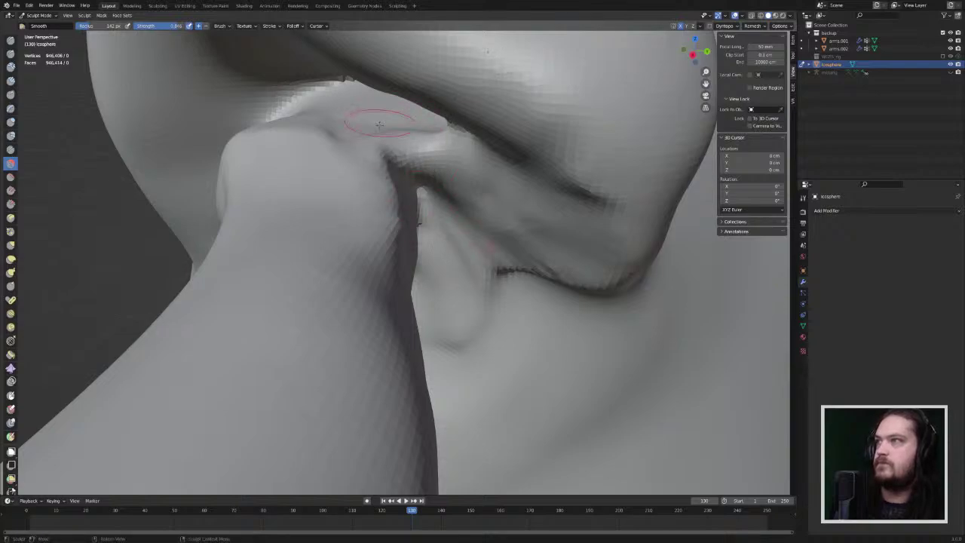
Step: Cut into the web joining the arm to the shoulder fold with Crease strokes, after trying the Inflate, Clay Thumb and Layer brushes
scroll(379, 124, "down", 7)
mouse_move(384, 143)
middle_mouse_down()
mouse_move(482, 288)
mouse_move(495, 355)
mouse_move(471, 414)
mouse_move(419, 487)
middle_mouse_up()
scroll(407, 475, "down", 4)
middle_click_drag(227, 467, 51, 493)
middle_click_drag(377, 256, 343, 203, "ctrl")
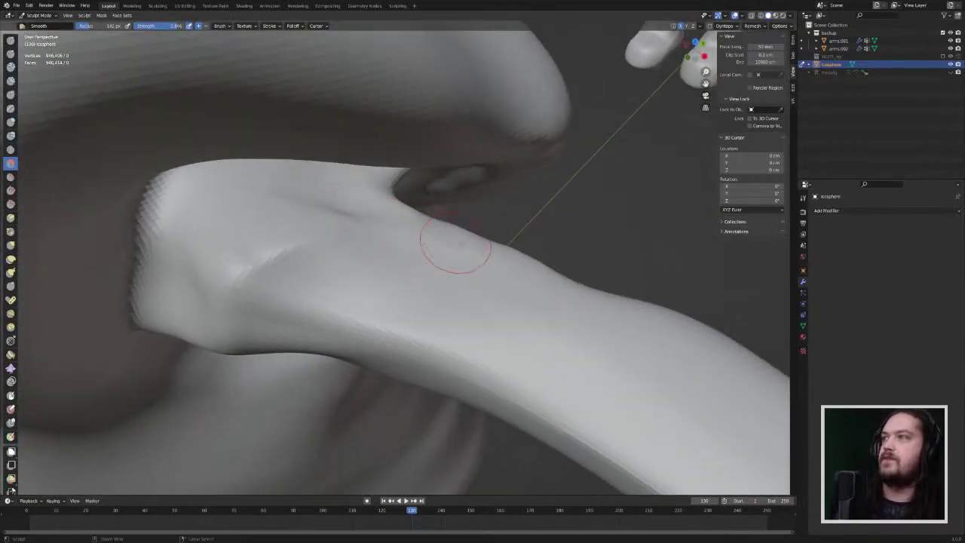
middle_click_drag(455, 243, 351, 240)
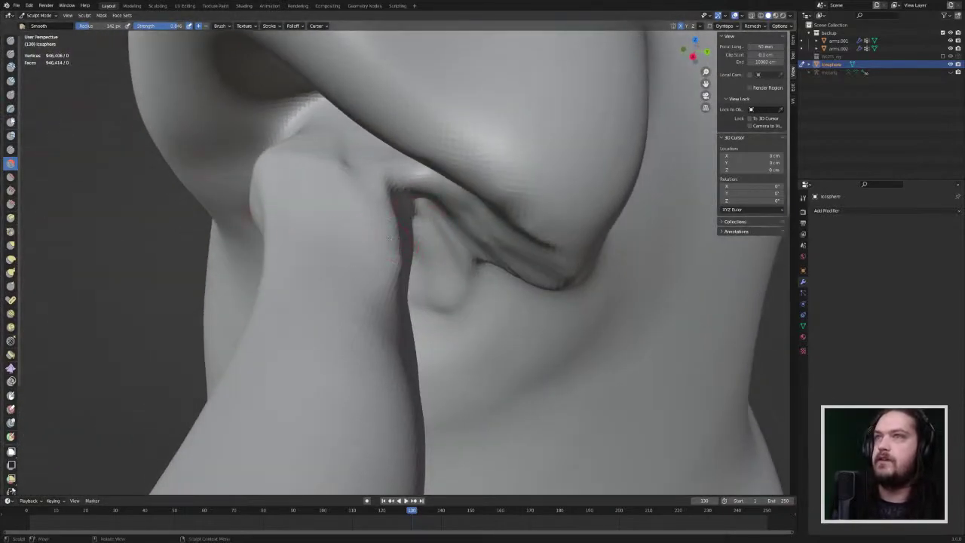
key("i")
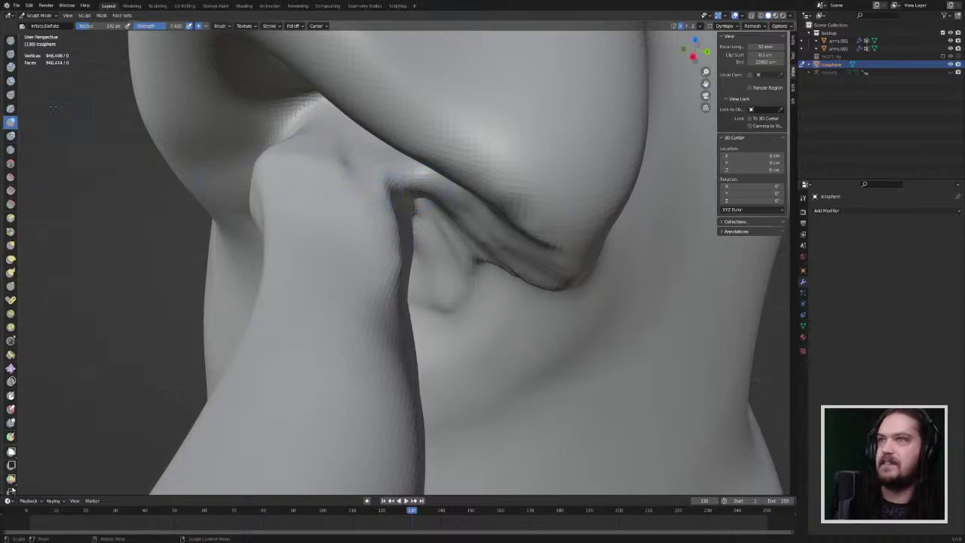
left_click(10, 94)
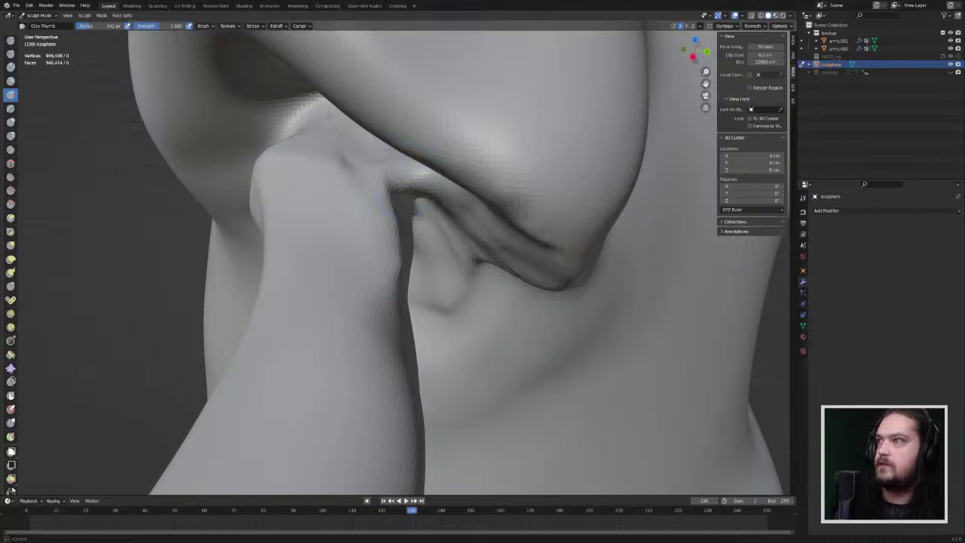
left_click(10, 110)
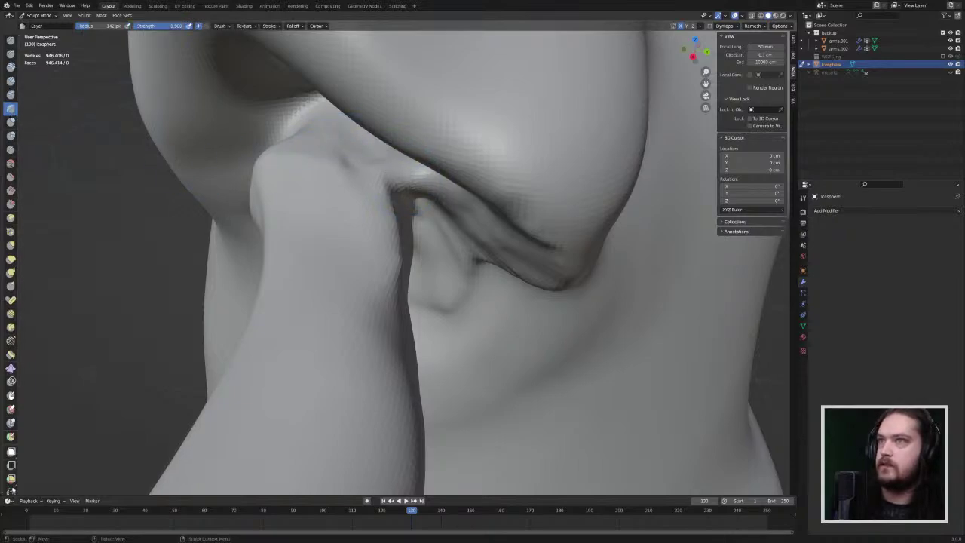
left_click(12, 150)
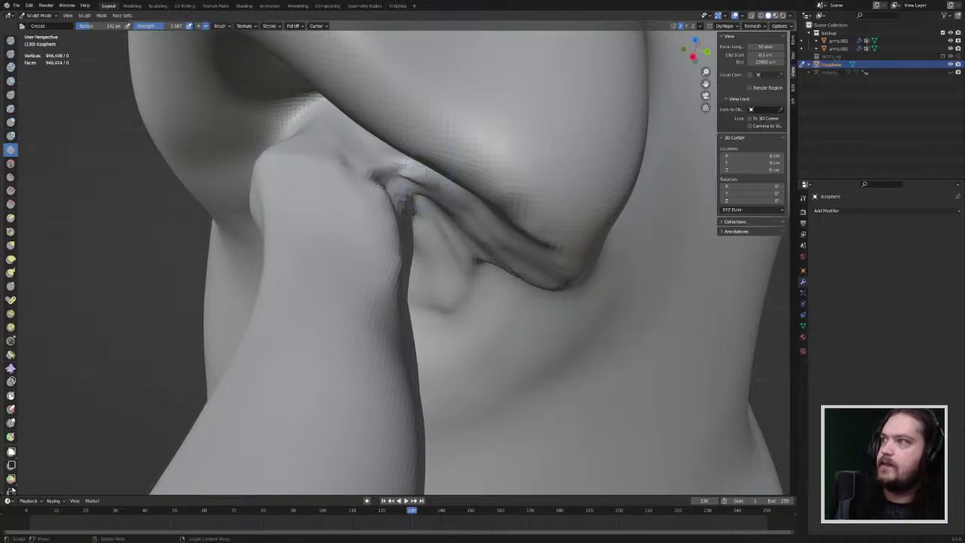
middle_click_drag(410, 199, 428, 198)
mouse_move(427, 199)
left_mouse_down()
mouse_move(422, 214)
mouse_move(418, 190)
mouse_move(441, 226)
left_mouse_up()
middle_click_drag(407, 185, 412, 214)
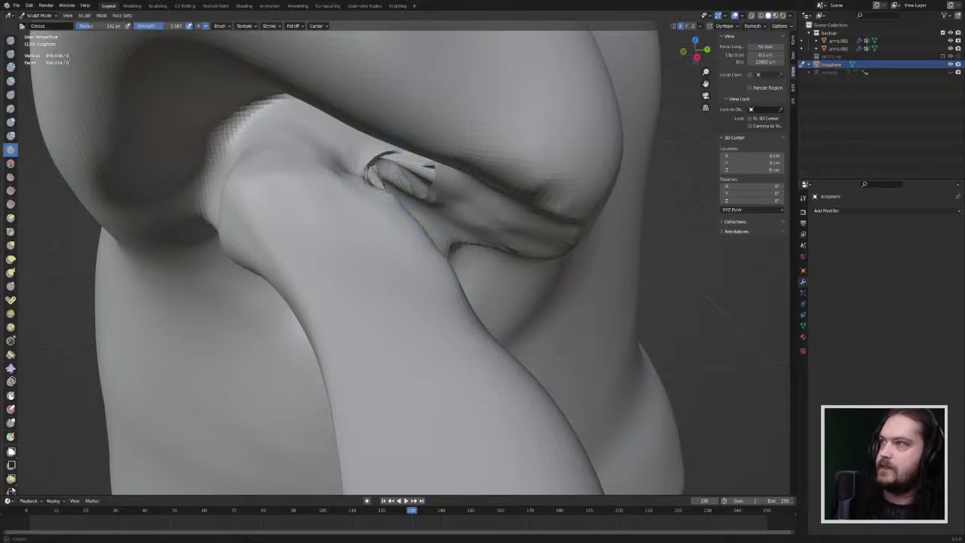
Step: Smooth the torn, pinched geometry where the arm meets the robe under the fold
mouse_move(355, 175)
middle_mouse_down()
mouse_move(370, 182)
mouse_move(350, 199)
middle_mouse_up()
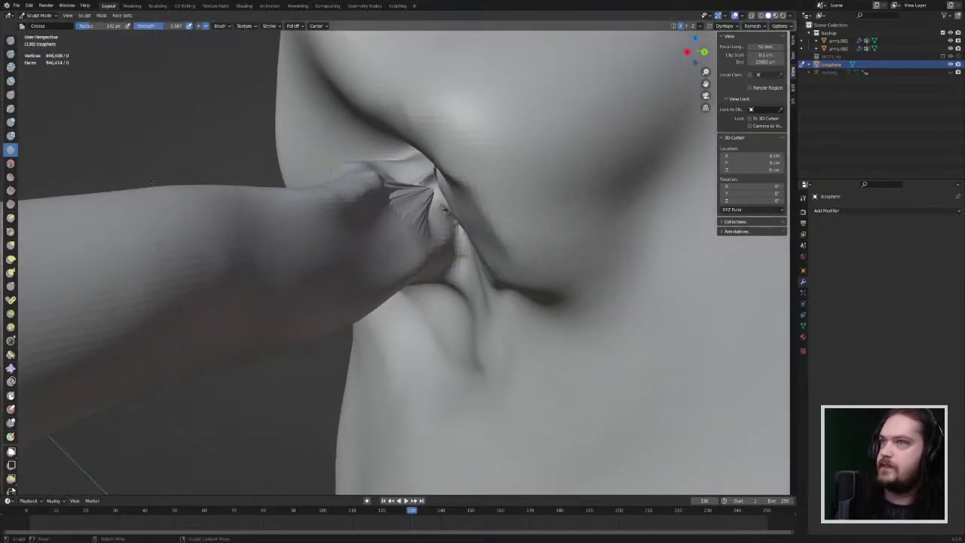
left_click(10, 163)
mouse_move(442, 211)
left_mouse_down()
mouse_move(394, 202)
mouse_move(441, 197)
mouse_move(433, 207)
left_mouse_up()
mouse_move(433, 205)
middle_mouse_down()
mouse_move(458, 227)
mouse_move(482, 224)
middle_mouse_up()
middle_click_drag(434, 169, 429, 158)
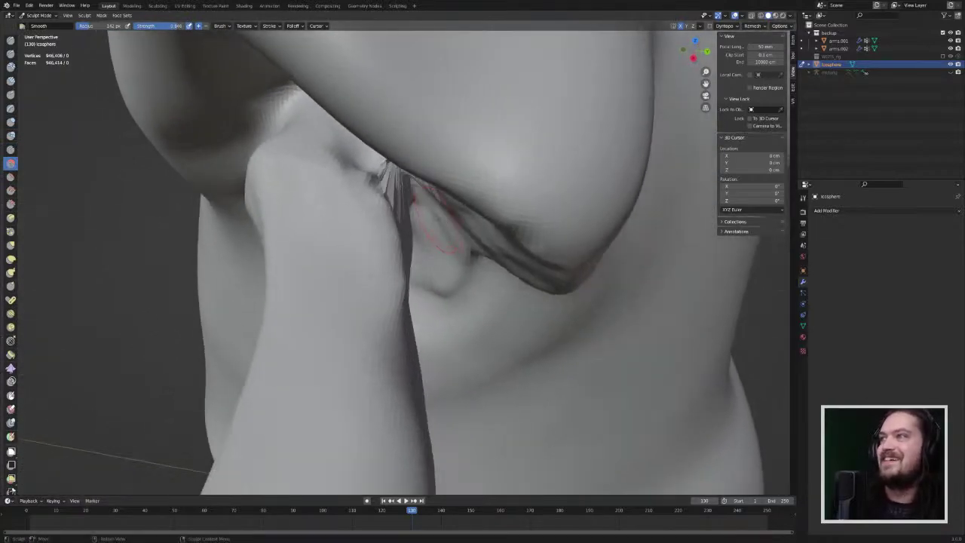
Step: Flatten the pinched area between the arm's end and the shoulder fold with the Flatten/Contrast brush
left_click(11, 177)
middle_click_drag(445, 248, 453, 240)
left_click_drag(451, 222, 455, 217)
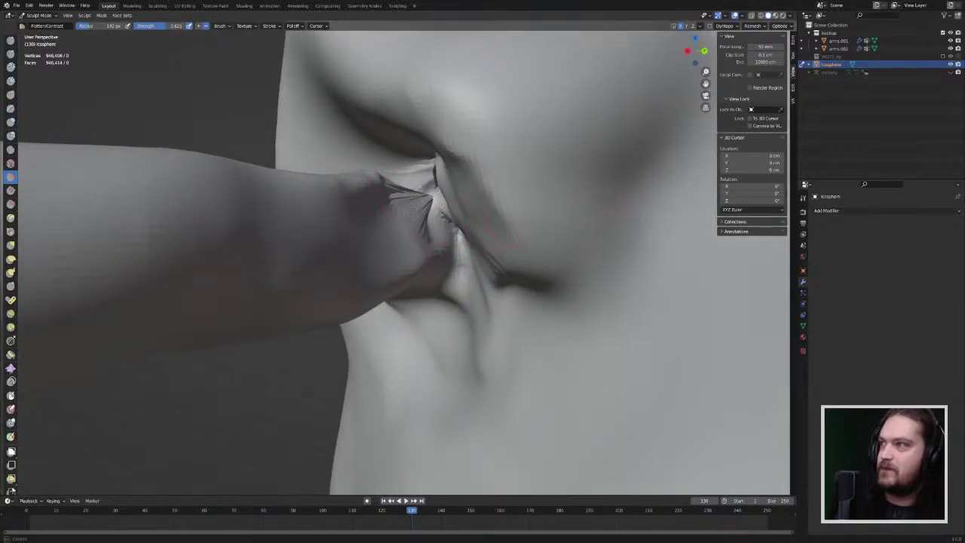
middle_click_drag(452, 240, 438, 202)
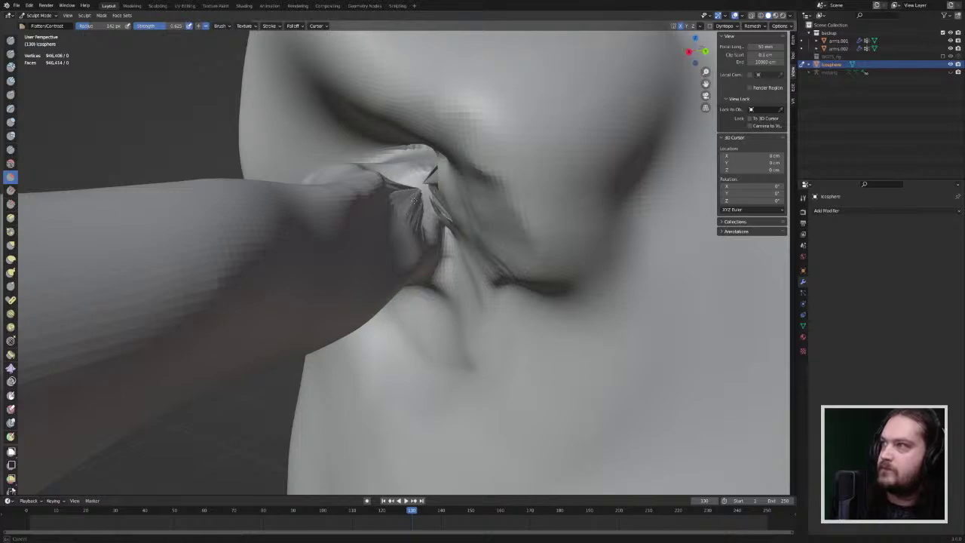
Step: Reshape the shoulder fold where it overhangs the arm with Grab brush strokes at the arm's base
middle_click_drag(415, 198, 419, 160)
scroll(416, 163, "down", 8)
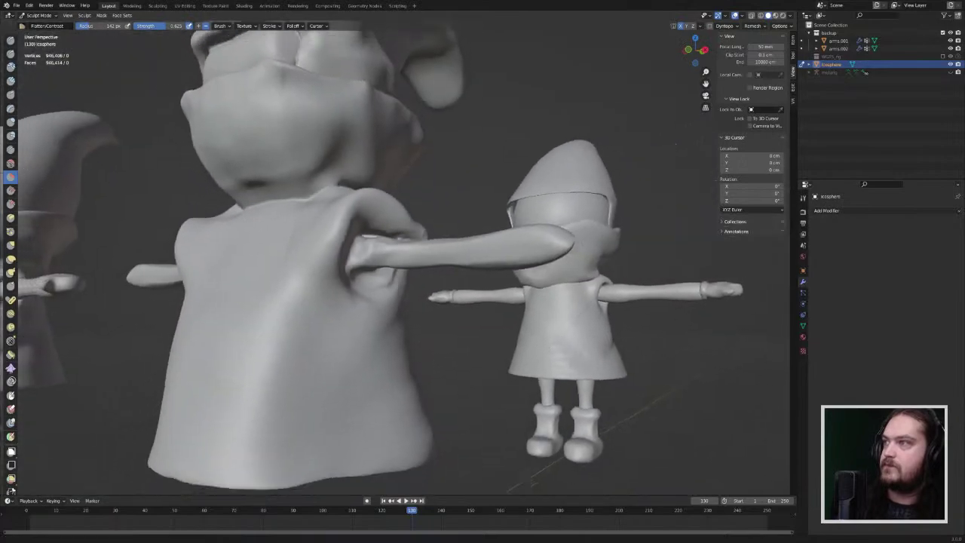
mouse_move(414, 211)
middle_mouse_down()
mouse_move(452, 226)
mouse_move(408, 238)
mouse_move(3, 236)
middle_mouse_up()
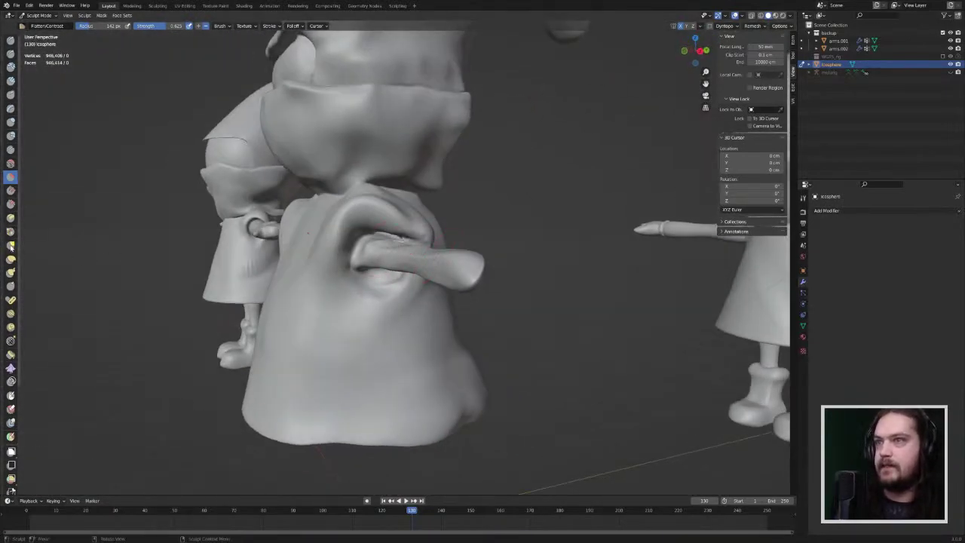
left_click(11, 246)
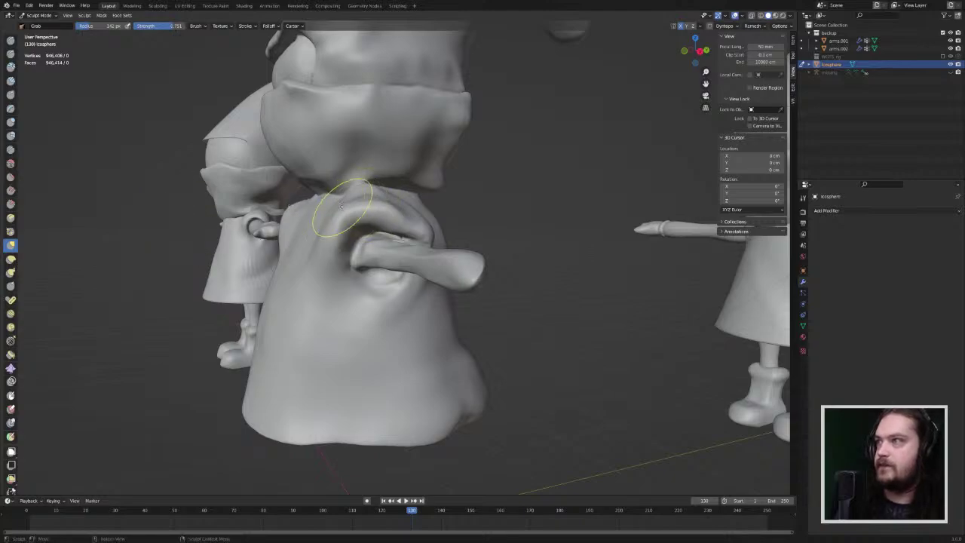
middle_click_drag(340, 203, 367, 237)
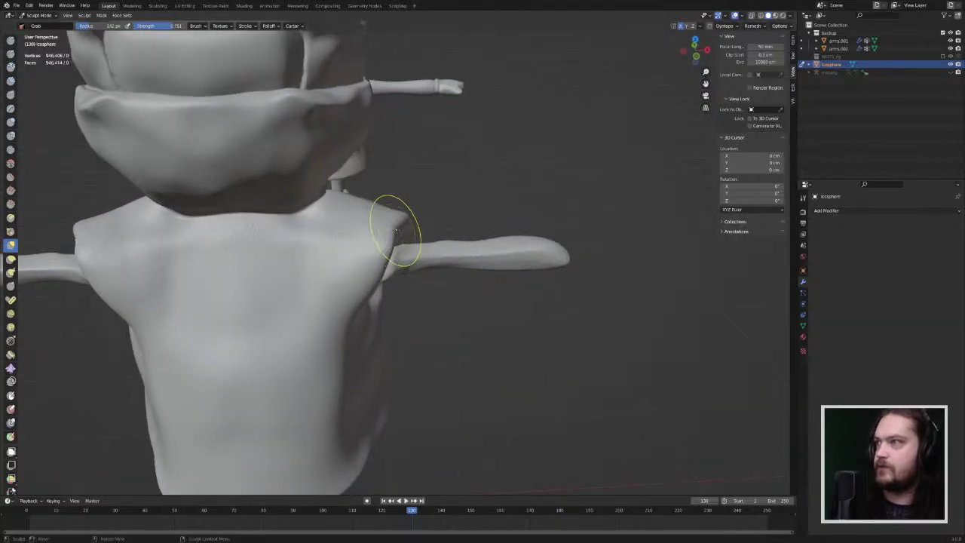
middle_click_drag(388, 279, 367, 263)
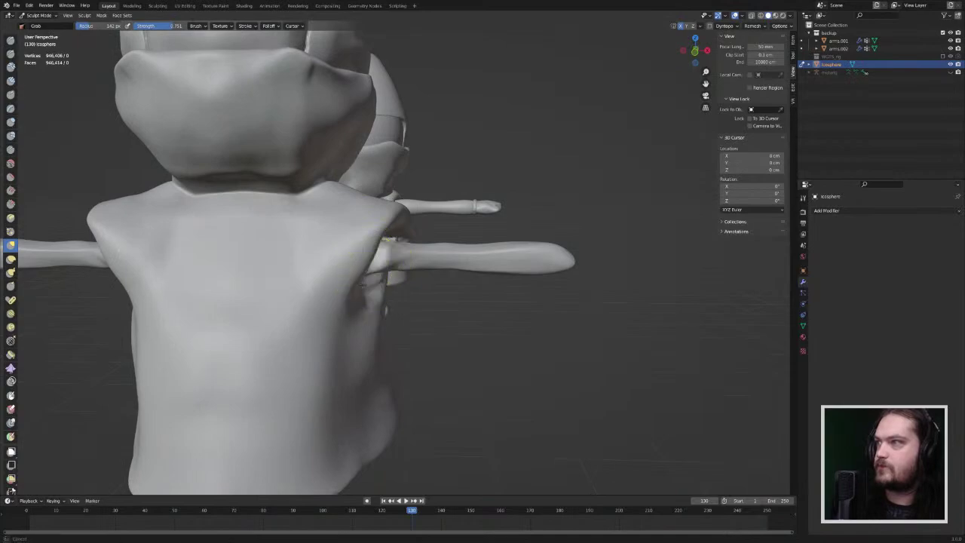
mouse_move(368, 280)
left_mouse_down()
mouse_move(372, 248)
mouse_move(388, 239)
left_mouse_up()
middle_click_drag(392, 226, 402, 255)
left_click_drag(376, 252, 391, 254)
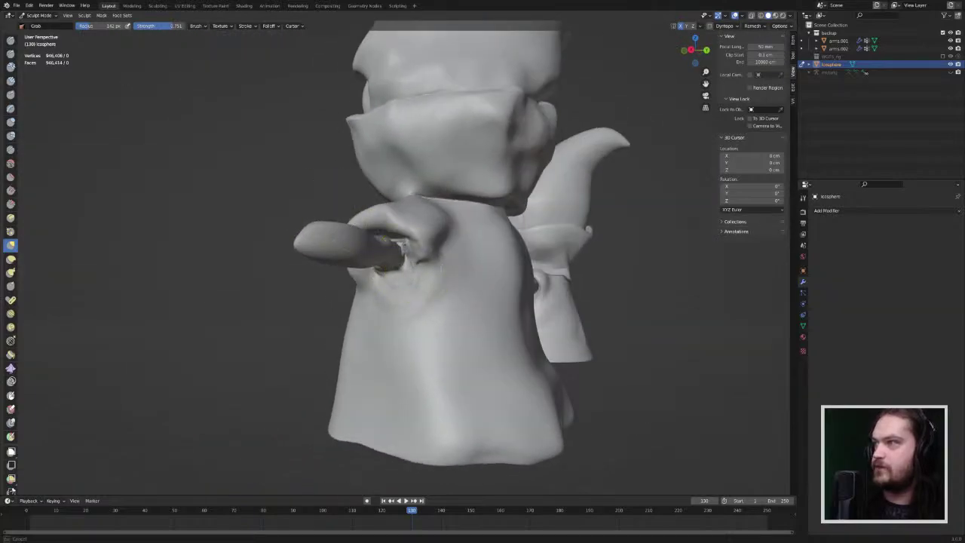
Step: Adjust the back edge of the shoulder fold and the robe just under the arm with the Grab brush
middle_click_drag(407, 256, 407, 244)
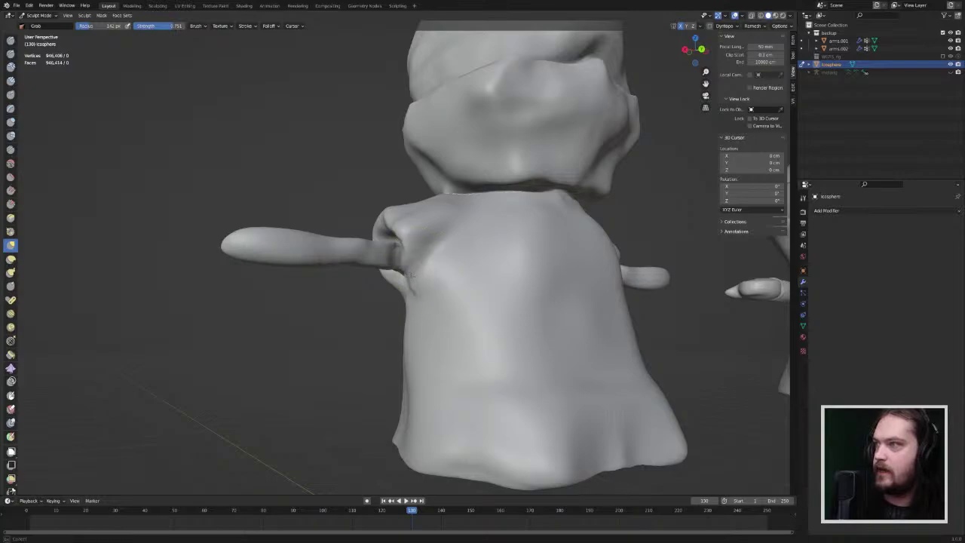
left_click_drag(420, 282, 421, 283)
left_click_drag(399, 247, 406, 245)
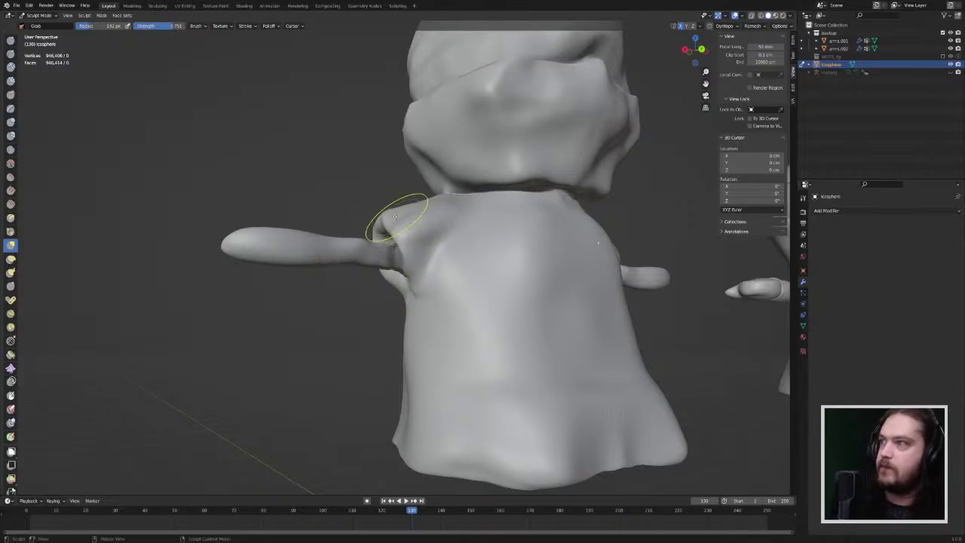
middle_click_drag(387, 222, 404, 269)
left_click_drag(404, 270, 406, 277)
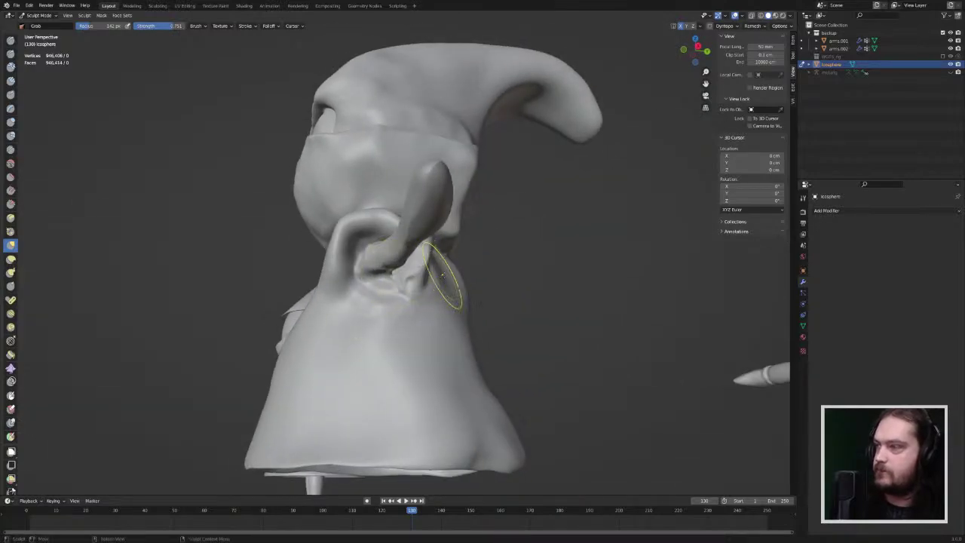
Step: Pull the inner wall of the sleeve opening away from the arm and toward the fold's rim with the Grab brush
scroll(413, 279, "up", 5)
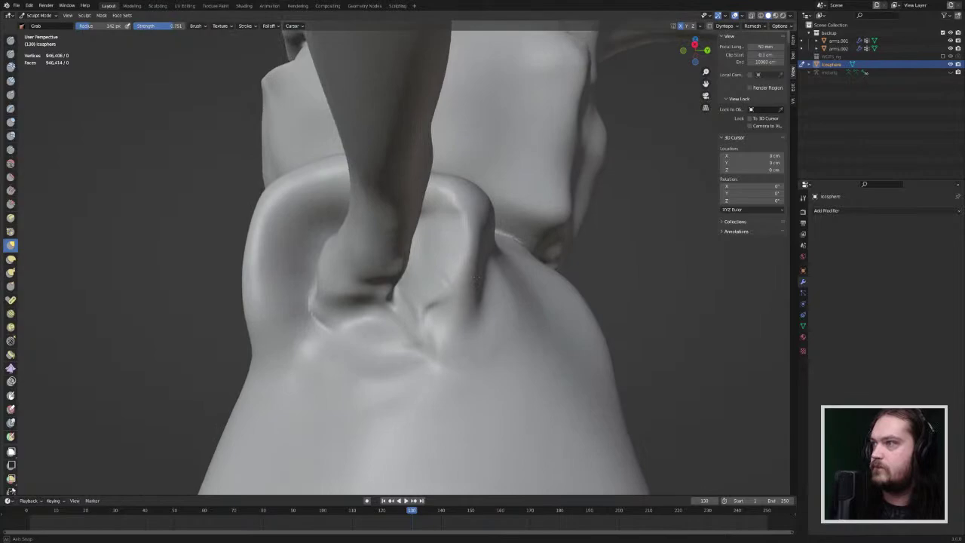
middle_click_drag(476, 277, 466, 276)
mouse_move(438, 300)
left_mouse_down()
mouse_move(420, 273)
mouse_move(446, 273)
left_mouse_up()
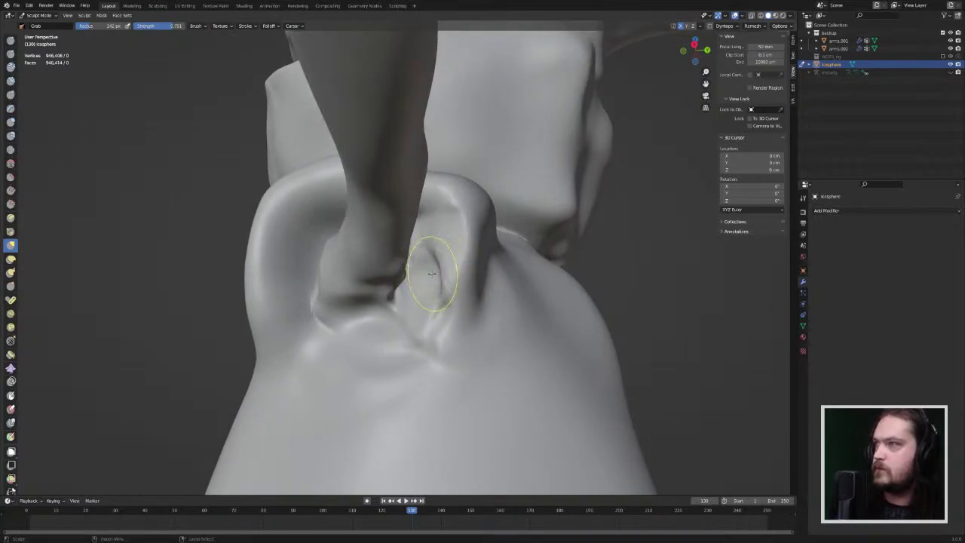
mouse_move(427, 256)
left_mouse_down()
mouse_move(447, 248)
mouse_move(443, 276)
mouse_move(449, 264)
left_mouse_up()
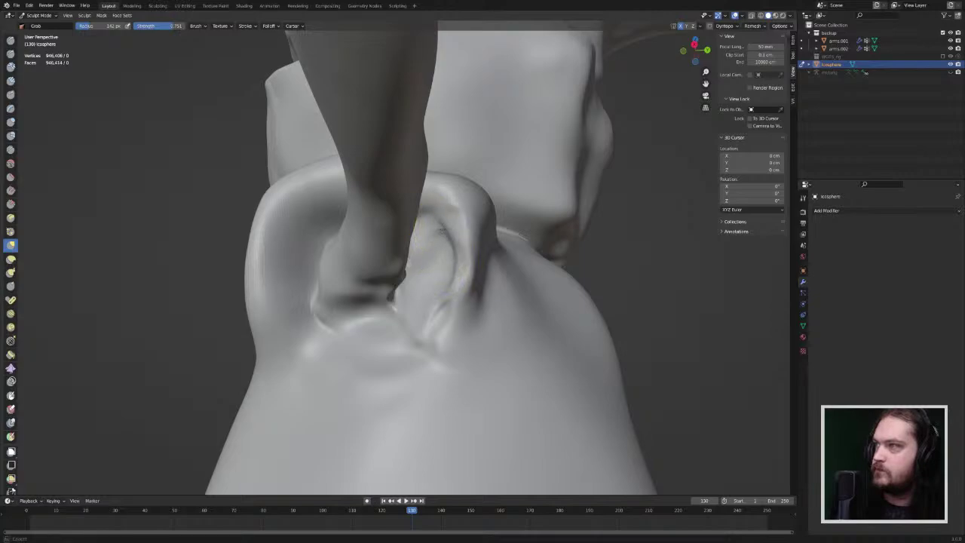
Step: Separate the lower end of the fold and the pinched seam from the arm's base with more Grab strokes
middle_click_drag(407, 226, 424, 241)
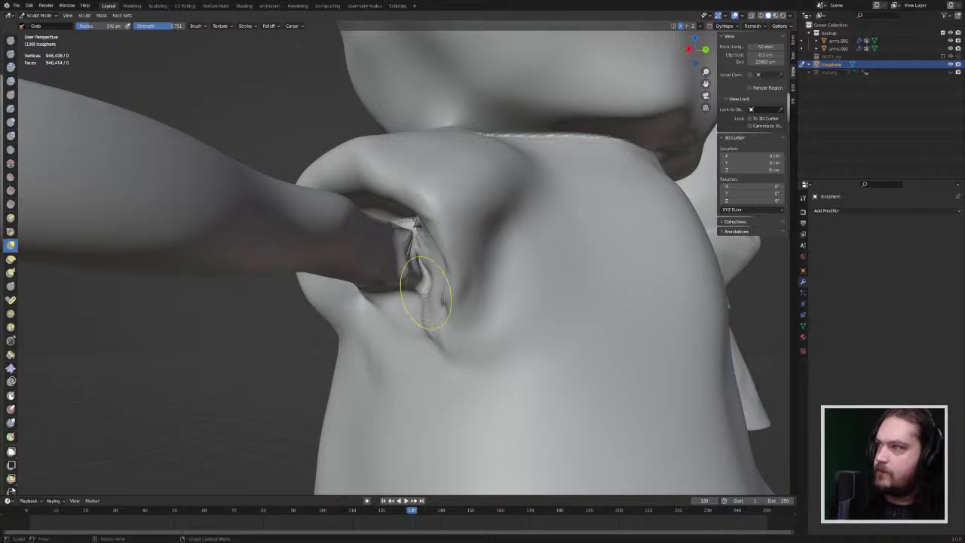
mouse_move(424, 292)
middle_mouse_down()
mouse_move(454, 317)
mouse_move(437, 319)
middle_mouse_up()
left_click_drag(428, 306, 425, 288)
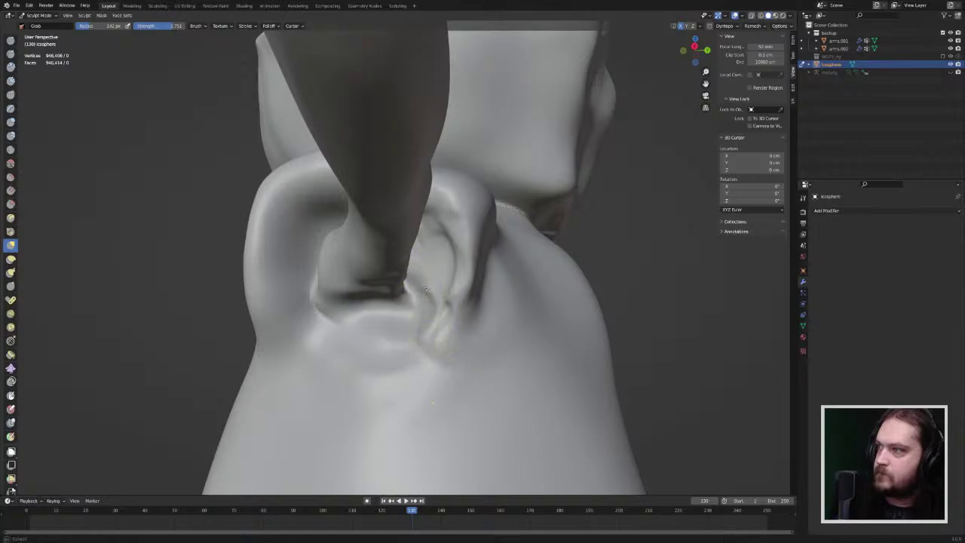
middle_click_drag(437, 261, 398, 269)
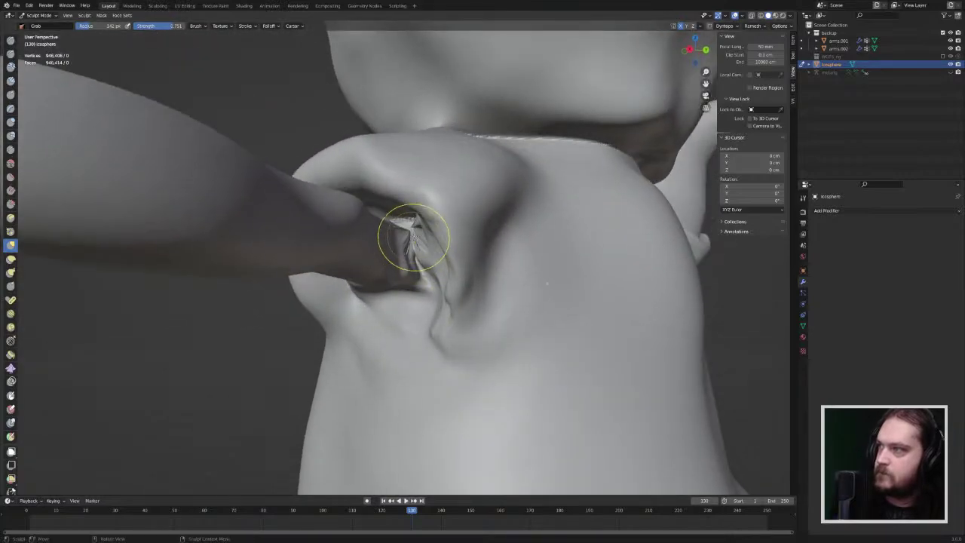
left_click_drag(407, 236, 403, 238)
Step: Remesh the sculpt at a 0.6 cm voxel size after checking the stretched topology at the arm seam in Edit Mode
mouse_move(423, 244)
middle_mouse_down()
mouse_move(432, 225)
mouse_move(427, 243)
middle_mouse_up()
middle_click_drag(426, 243, 419, 125, "ctrl")
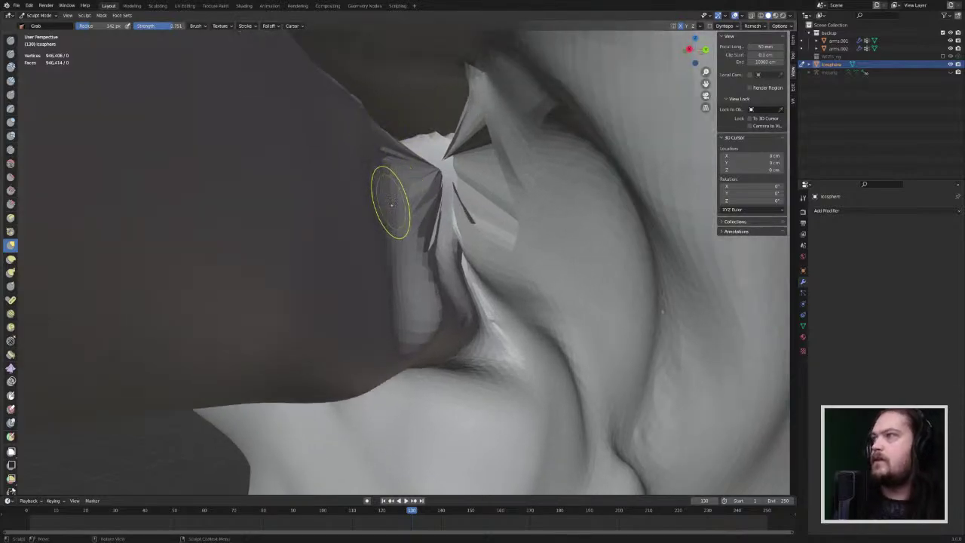
key("Tab")
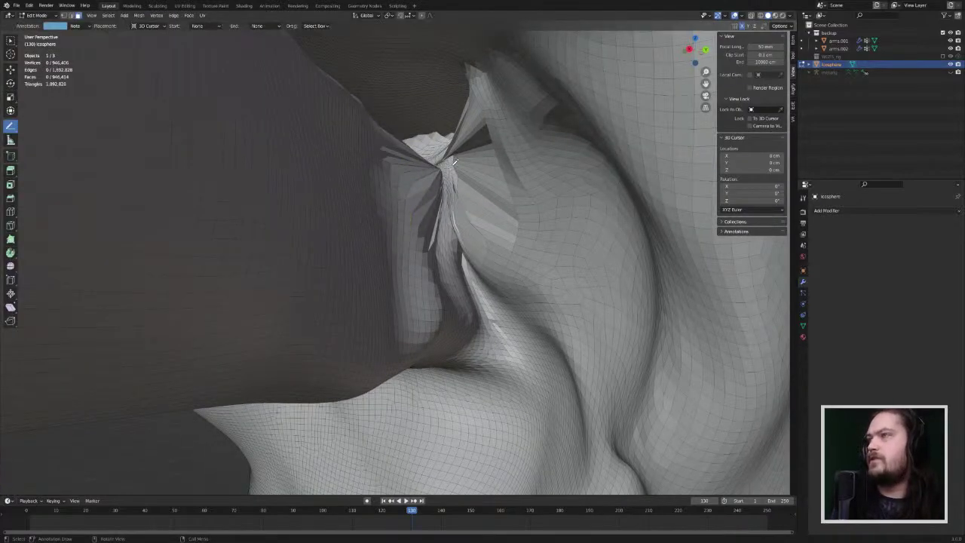
middle_click_drag(453, 186, 465, 182)
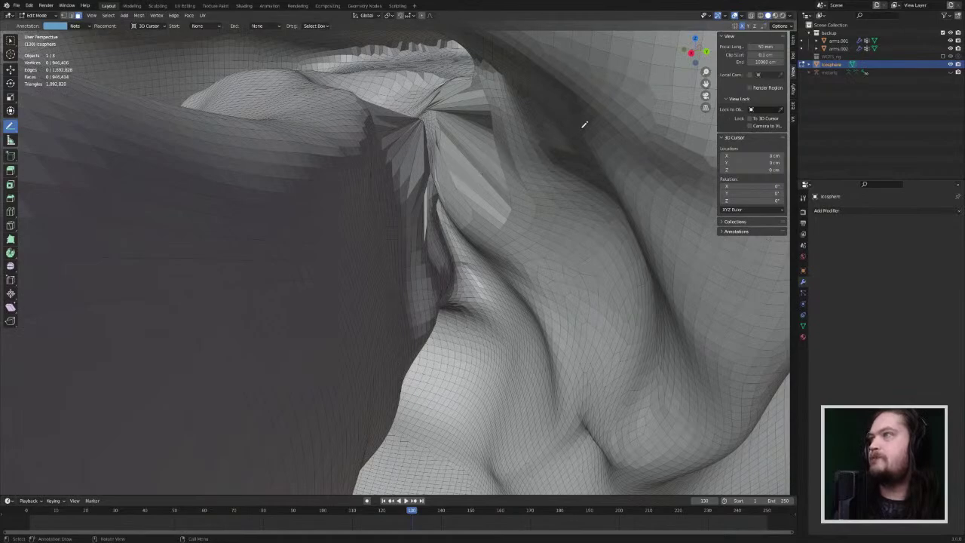
key("Tab")
left_click(753, 25)
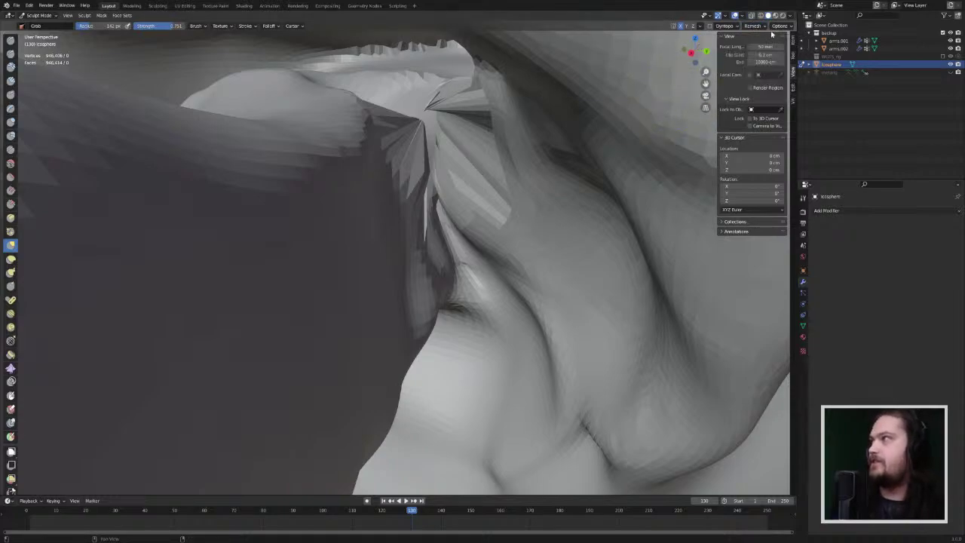
left_click(761, 26)
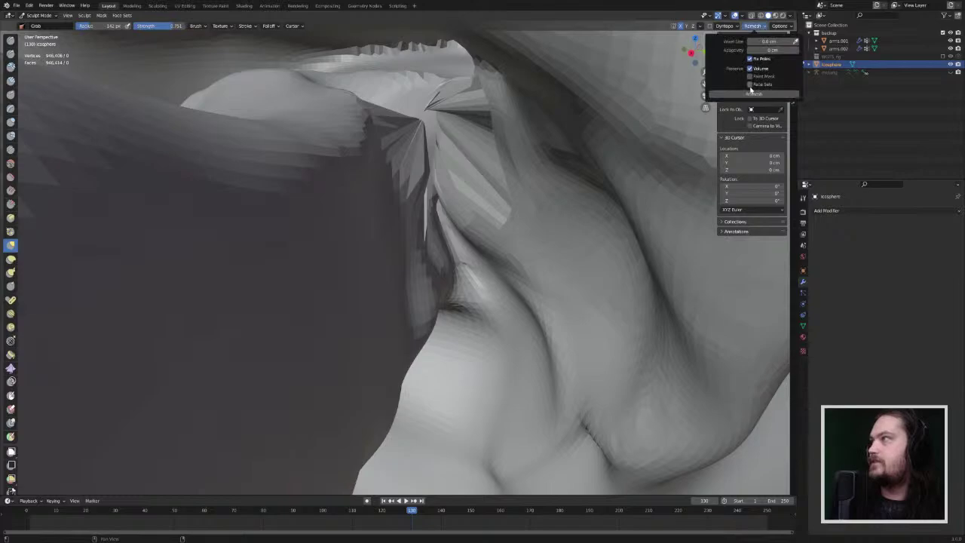
left_click(750, 95)
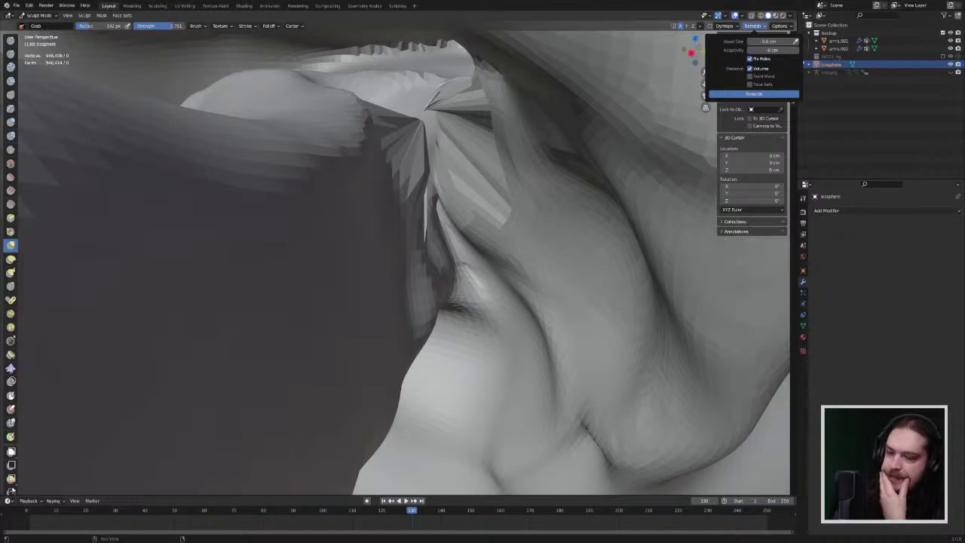
left_click(752, 93)
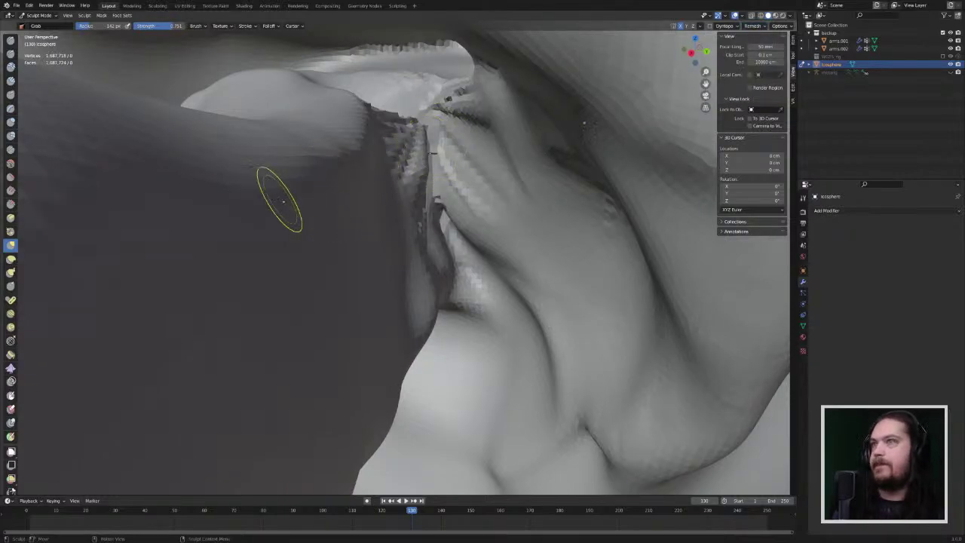
Step: Smooth the jagged, remeshed surface between the arm's base and the shoulder fold with the Smooth brush
left_click(11, 162)
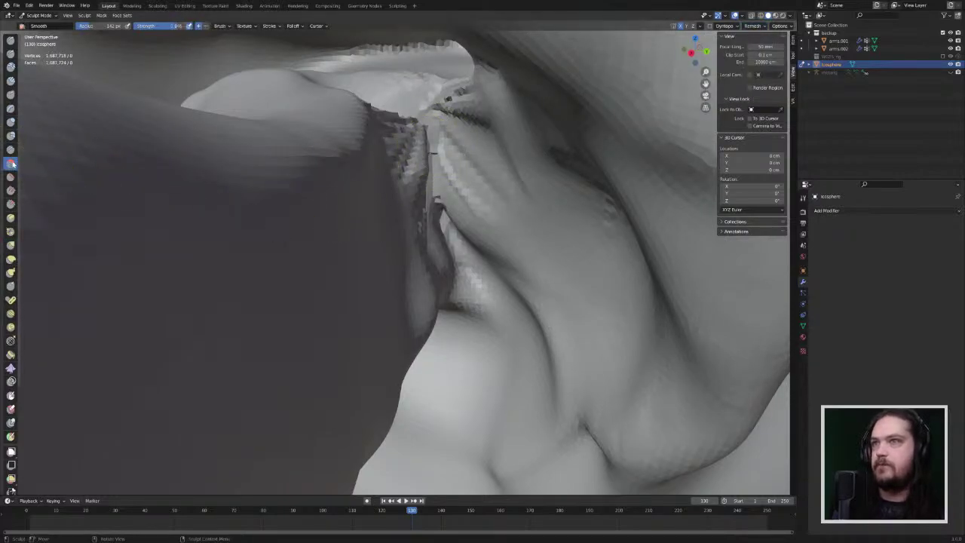
mouse_move(445, 113)
left_mouse_down()
mouse_move(422, 181)
mouse_move(404, 147)
mouse_move(365, 121)
mouse_move(431, 196)
mouse_move(473, 286)
mouse_move(437, 132)
mouse_move(473, 90)
mouse_move(411, 57)
mouse_move(354, 59)
mouse_move(494, 158)
mouse_move(464, 193)
mouse_move(447, 261)
mouse_move(427, 285)
mouse_move(413, 260)
left_mouse_up()
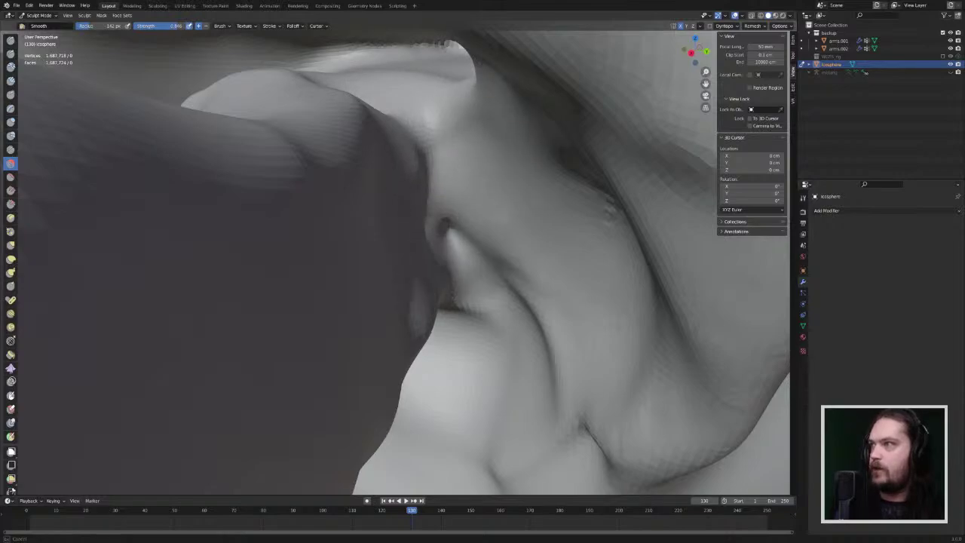
left_click_drag(431, 172, 435, 162)
mouse_move(458, 145)
middle_mouse_down("ctrl")
mouse_move(465, 176)
mouse_move(452, 260)
mouse_move(424, 247)
middle_mouse_up("ctrl")
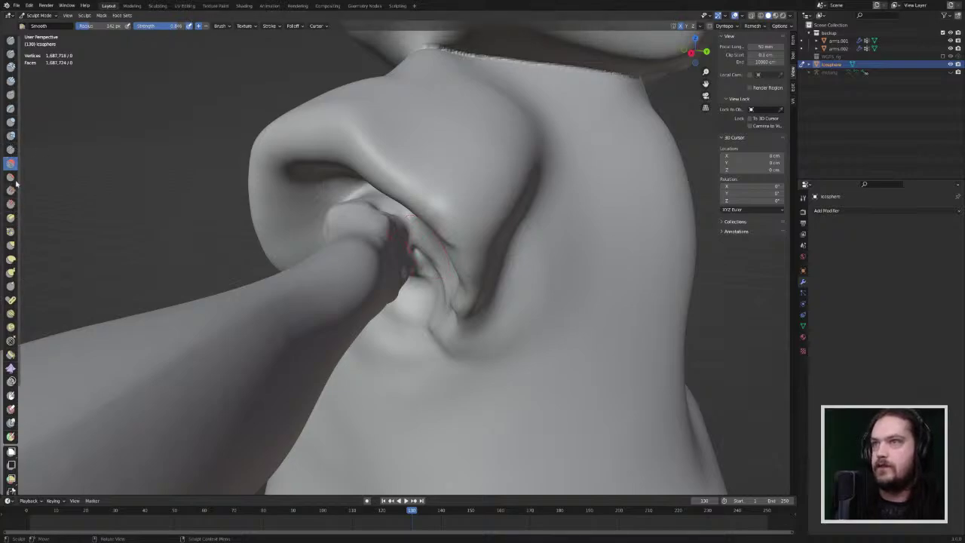
Step: Thicken the lower tip and edge of the shoulder fold beside the arm with the Inflate/Deflate brush
left_click(10, 122)
left_click_drag(454, 279, 459, 281)
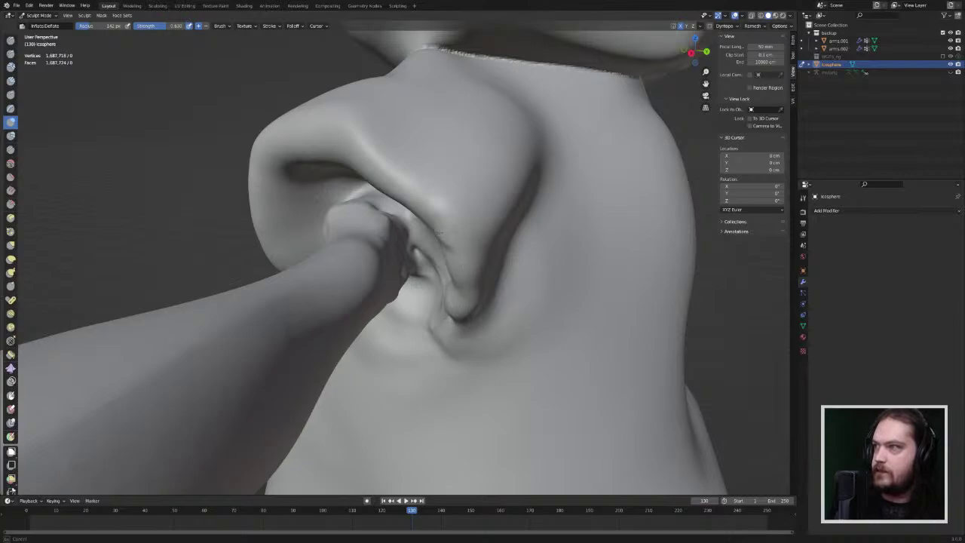
middle_click_drag(438, 231, 473, 323)
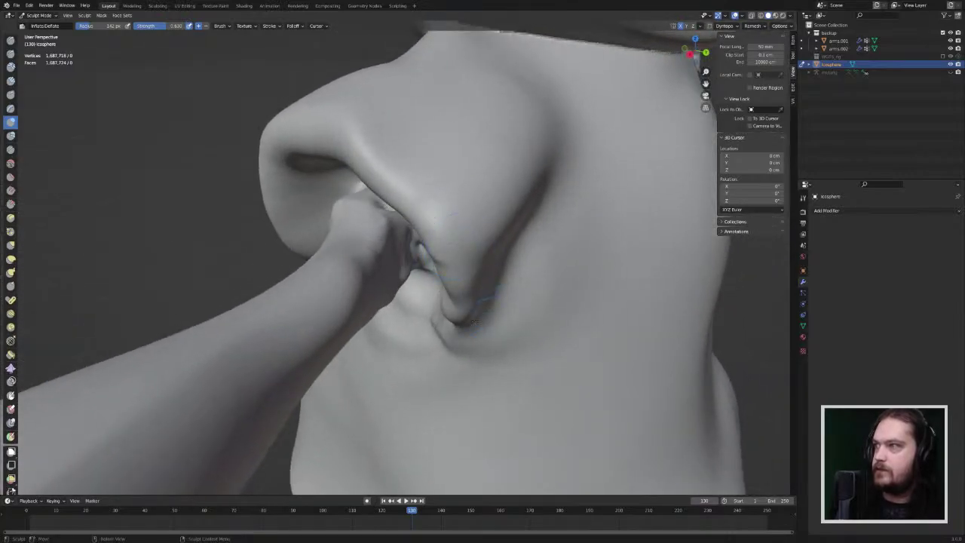
left_click_drag(474, 323, 475, 333)
left_click_drag(471, 296, 460, 280)
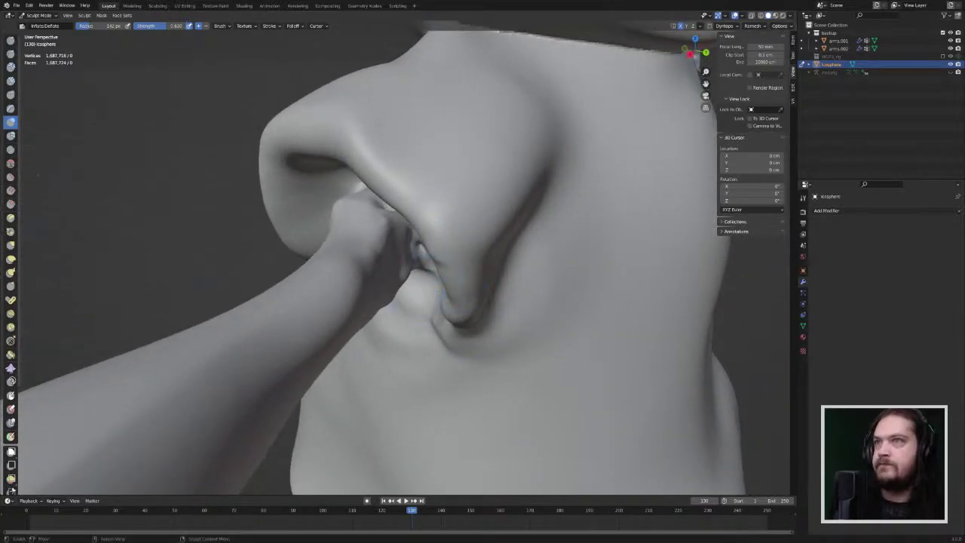
Step: Reshape the rear lower corner of the tunic's sleeve opening below the arm with the Grab brush
left_click(10, 245)
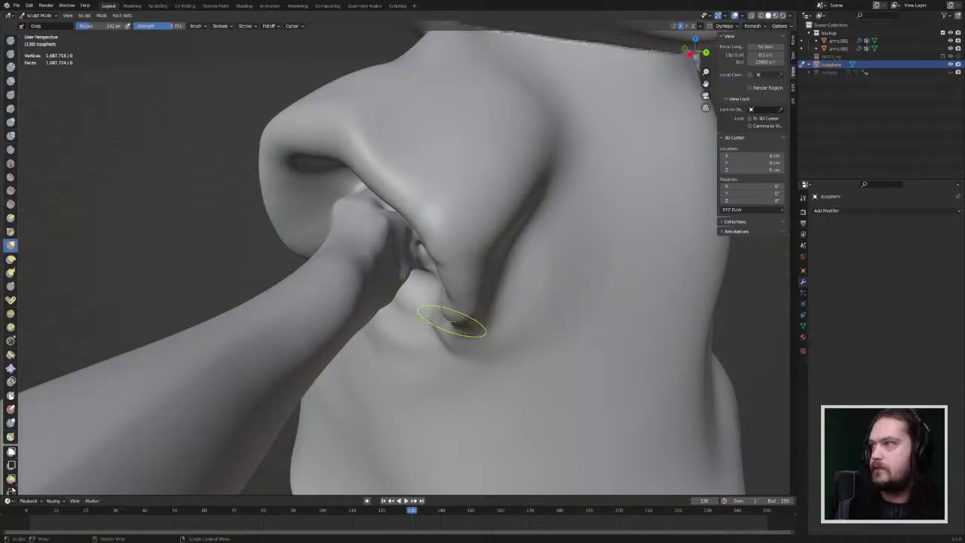
mouse_move(457, 323)
middle_mouse_down()
mouse_move(499, 315)
mouse_move(532, 276)
middle_mouse_up()
left_click_drag(452, 325, 450, 334)
left_click_drag(450, 335, 468, 274)
middle_click_drag(520, 268, 447, 324)
left_click_drag(447, 323, 455, 352)
middle_click_drag(445, 353, 425, 359)
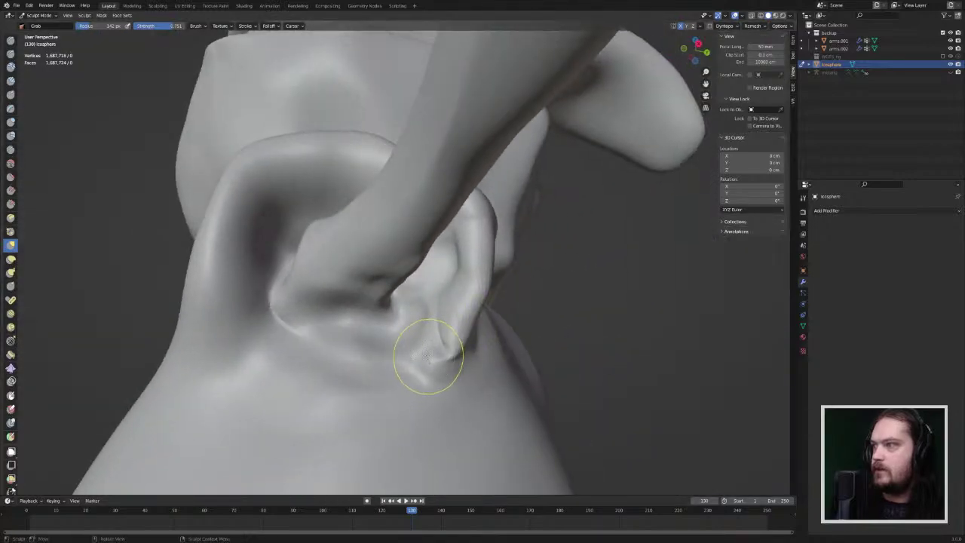
left_click_drag(425, 365, 436, 371)
Step: Pull the sleeve's rear edge outward over the arm with the Grab brush, working from its lower corner upward
middle_click_drag(456, 359, 378, 381)
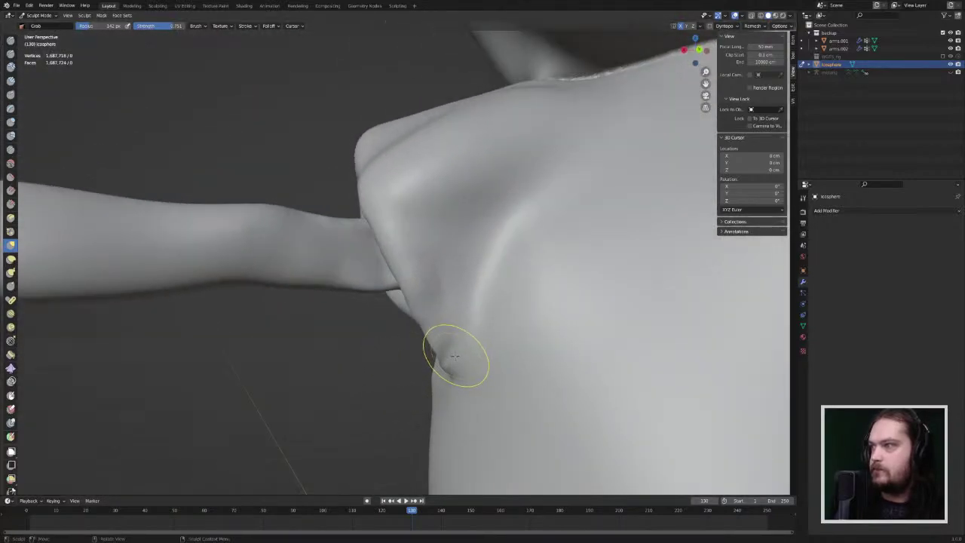
left_click_drag(454, 357, 437, 358)
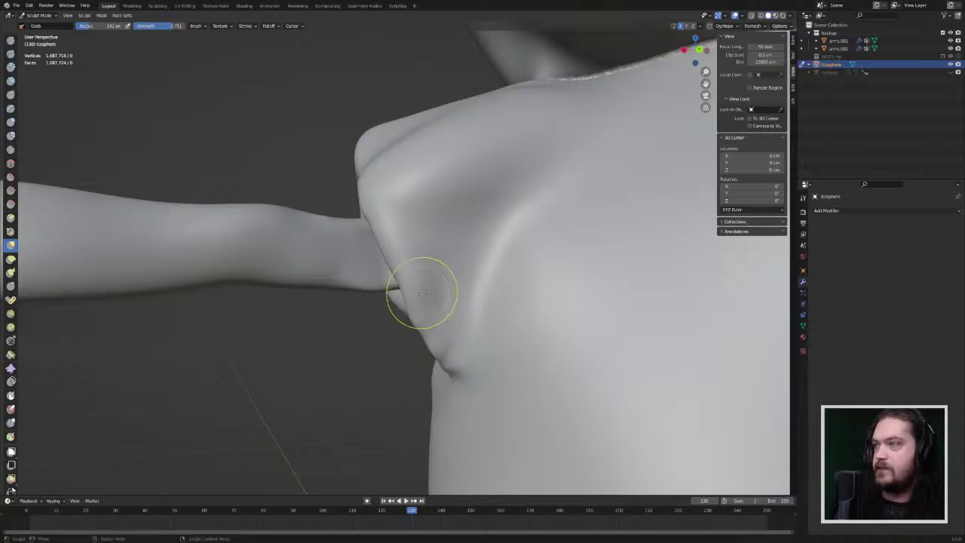
left_click_drag(403, 287, 391, 282)
left_click_drag(385, 270, 385, 268)
mouse_move(398, 263)
middle_mouse_down()
mouse_move(456, 274)
mouse_move(194, 254)
middle_mouse_up()
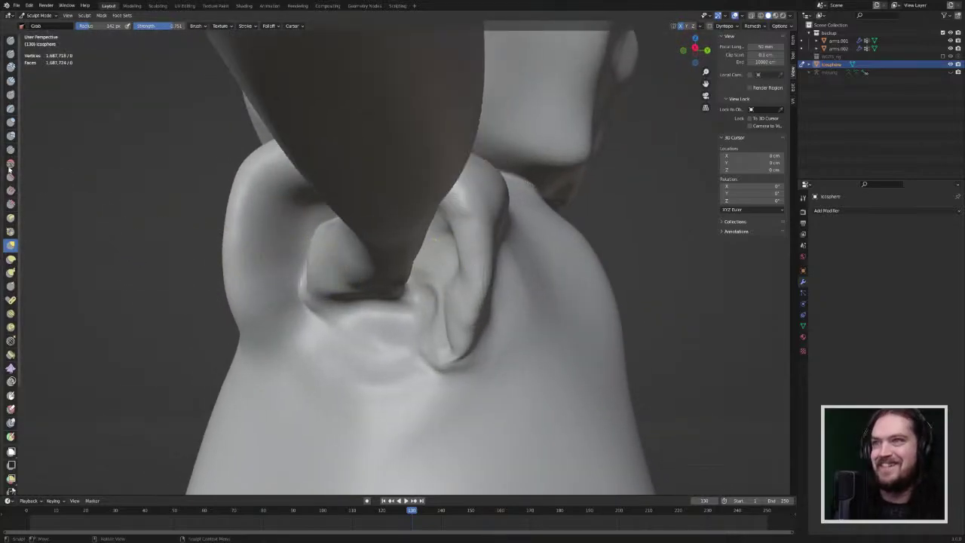
Step: Smooth the lumpy cloth beneath the armpit, and nudge the sleeve's rear lower corner with the Grab brush
key("s")
mouse_move(461, 354)
left_mouse_down()
mouse_move(434, 365)
mouse_move(383, 327)
left_mouse_up()
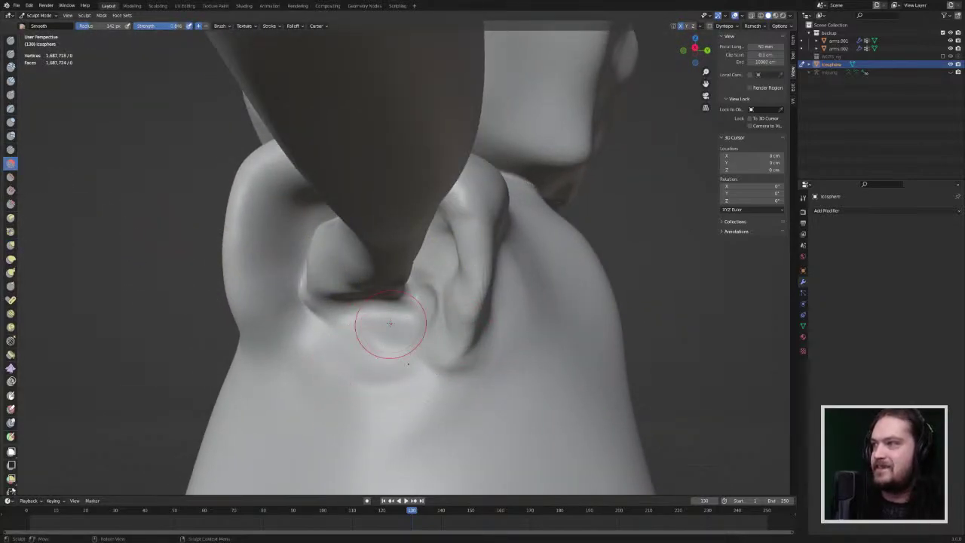
left_click(10, 246)
mouse_move(441, 344)
left_mouse_down()
mouse_move(448, 339)
mouse_move(446, 348)
left_mouse_up()
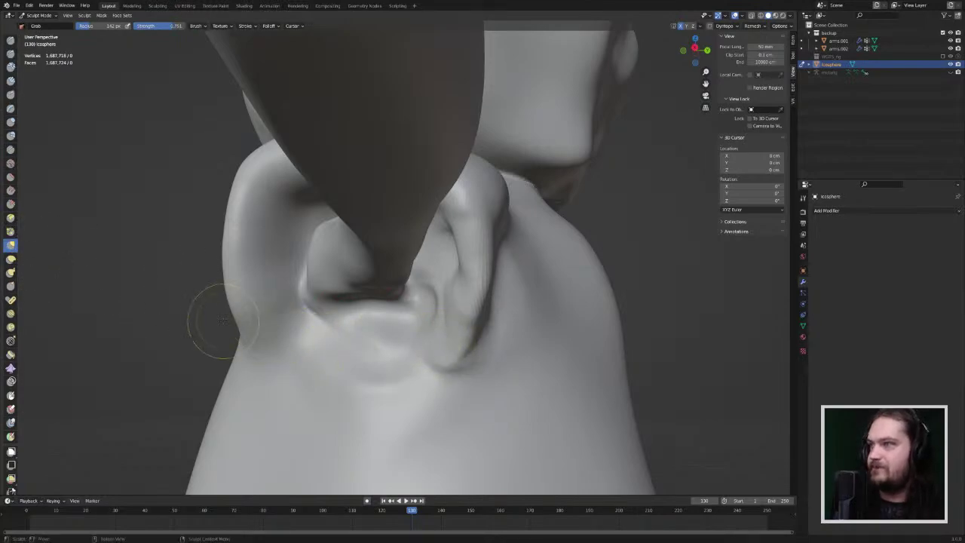
Step: Pull the front lower corner of the sleeve opening downward with the Grab brush to lengthen the opening
mouse_move(222, 321)
middle_mouse_down()
mouse_move(279, 349)
mouse_move(272, 362)
middle_mouse_up()
left_click_drag(214, 314, 211, 326)
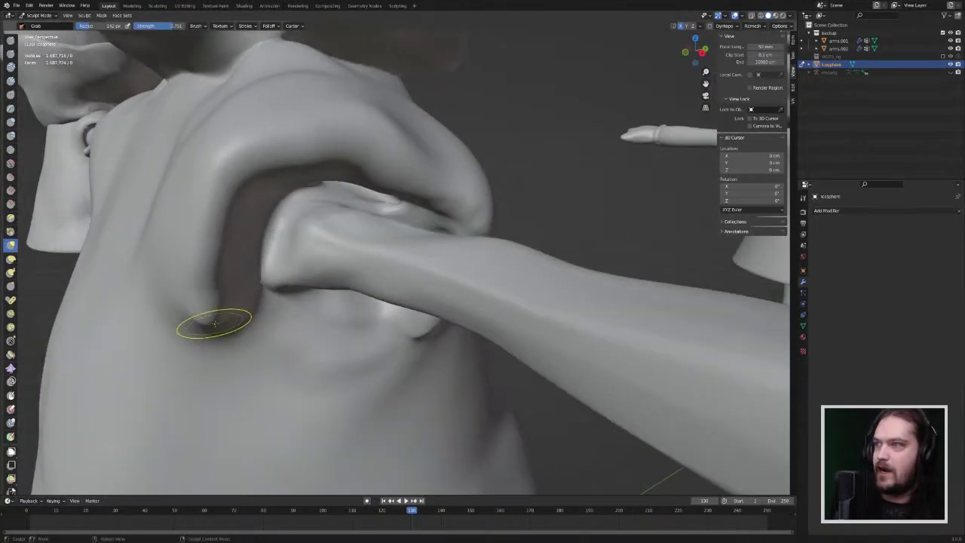
mouse_move(216, 309)
middle_mouse_down()
mouse_move(280, 409)
mouse_move(301, 347)
middle_mouse_up()
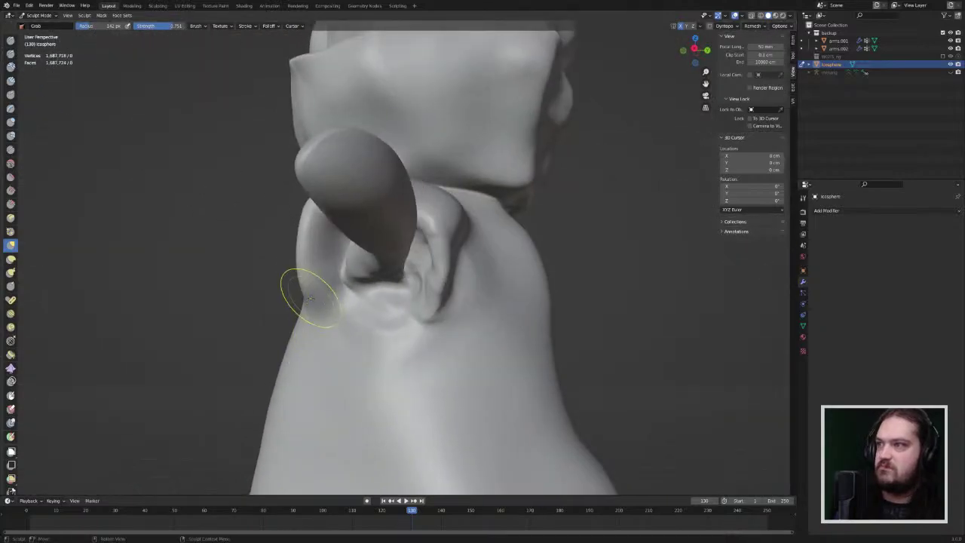
left_click_drag(308, 295, 317, 310)
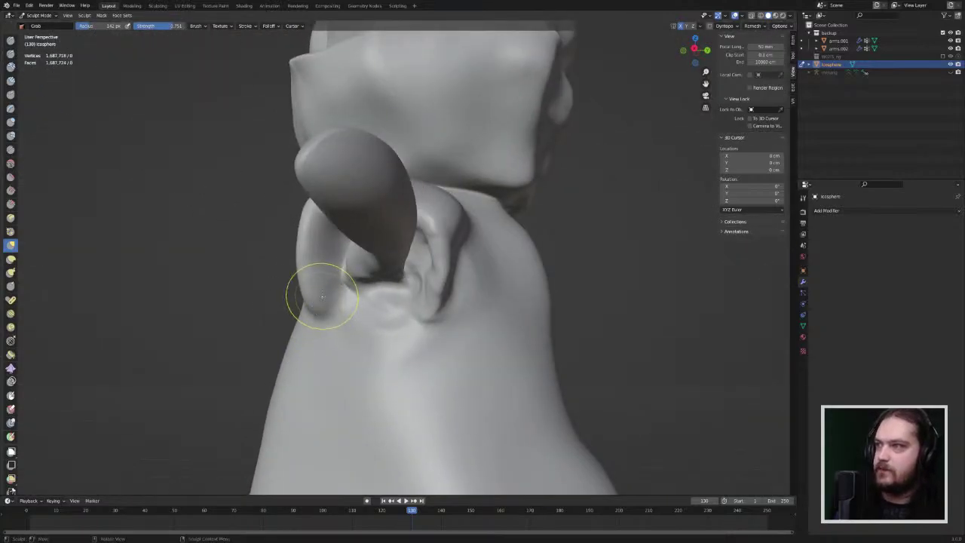
mouse_move(312, 284)
middle_mouse_down()
mouse_move(381, 321)
mouse_move(462, 273)
mouse_move(375, 221)
middle_mouse_up()
scroll(383, 220, "up", 2)
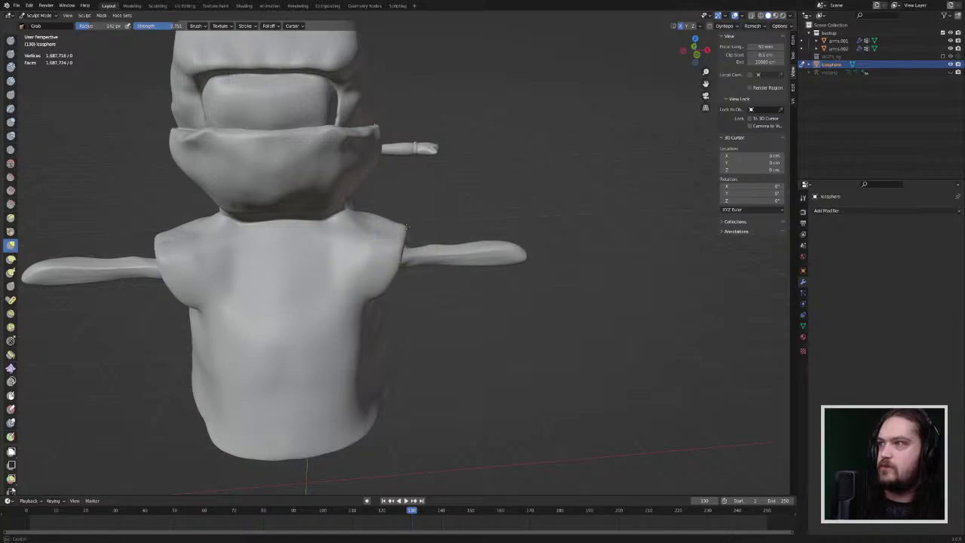
Step: Adjust the sleeve's overall silhouette with the Grab brush, moving the front shoulder cloth, front edge and upper rim
middle_click_drag(377, 226, 408, 241)
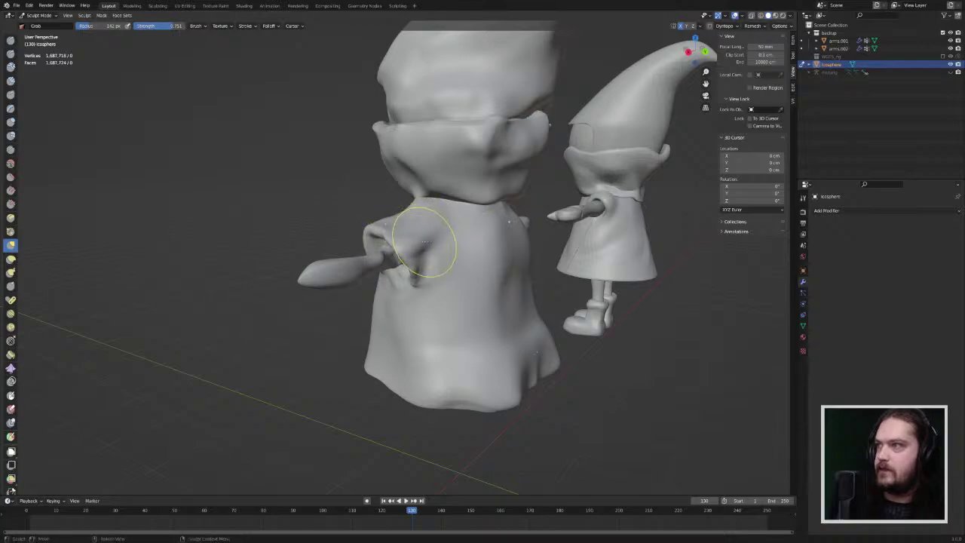
mouse_move(395, 232)
middle_mouse_down()
mouse_move(401, 239)
mouse_move(301, 283)
middle_mouse_up()
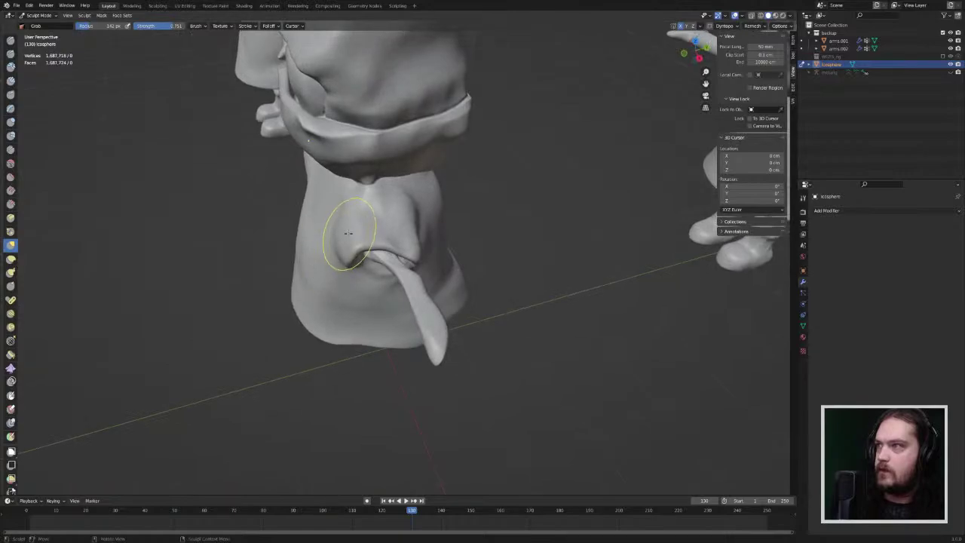
mouse_move(349, 235)
left_mouse_down()
mouse_move(358, 231)
mouse_move(344, 226)
left_mouse_up()
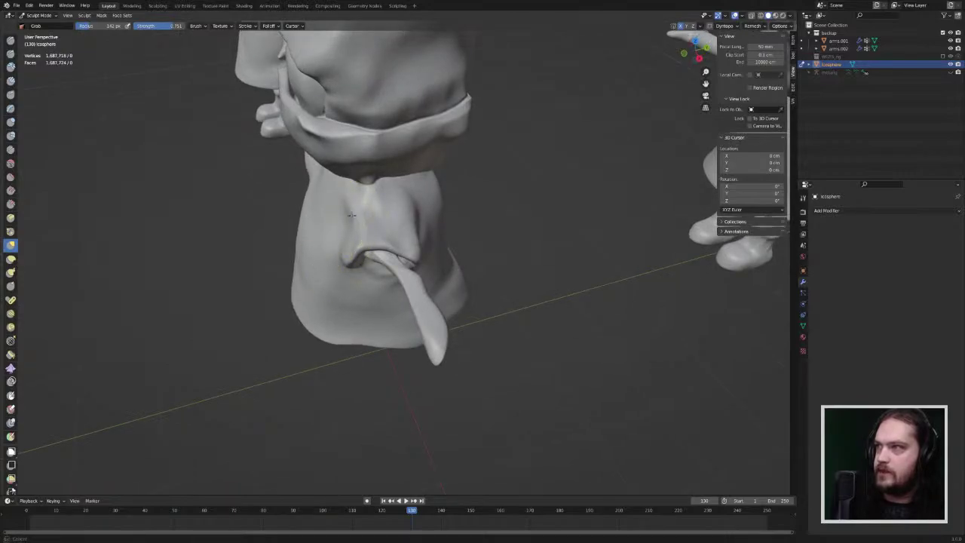
mouse_move(363, 209)
middle_mouse_down()
mouse_move(389, 157)
mouse_move(407, 147)
middle_mouse_up()
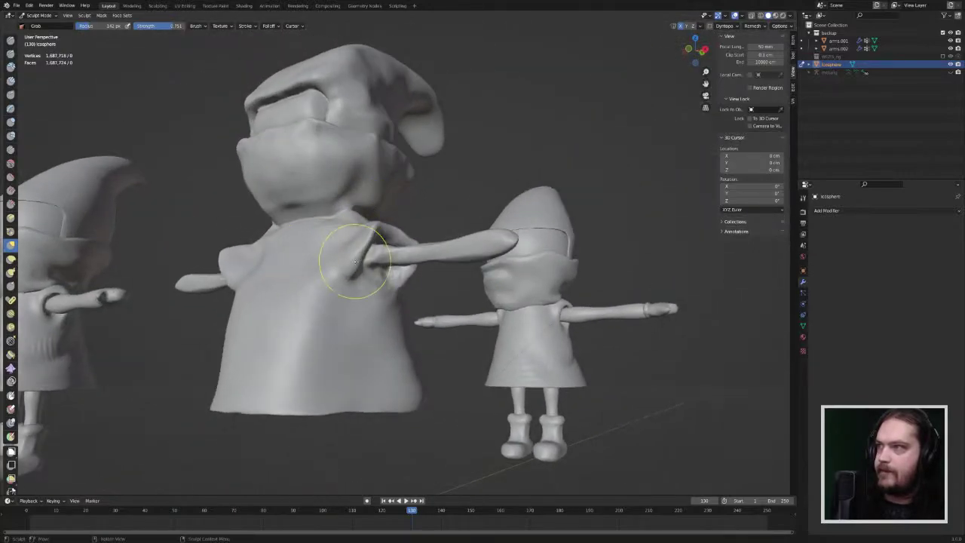
left_click_drag(348, 268, 356, 260)
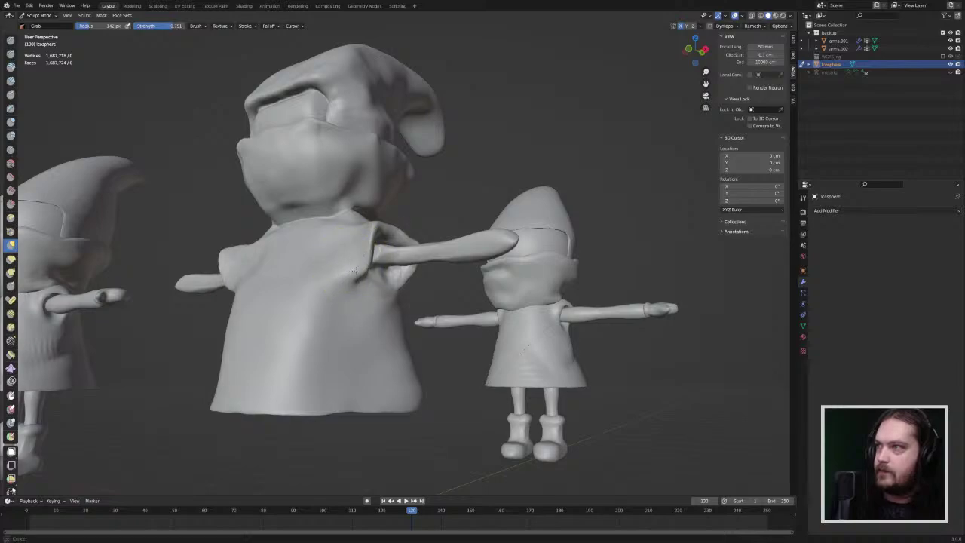
mouse_move(351, 254)
middle_mouse_down()
mouse_move(326, 291)
mouse_move(336, 245)
middle_mouse_up()
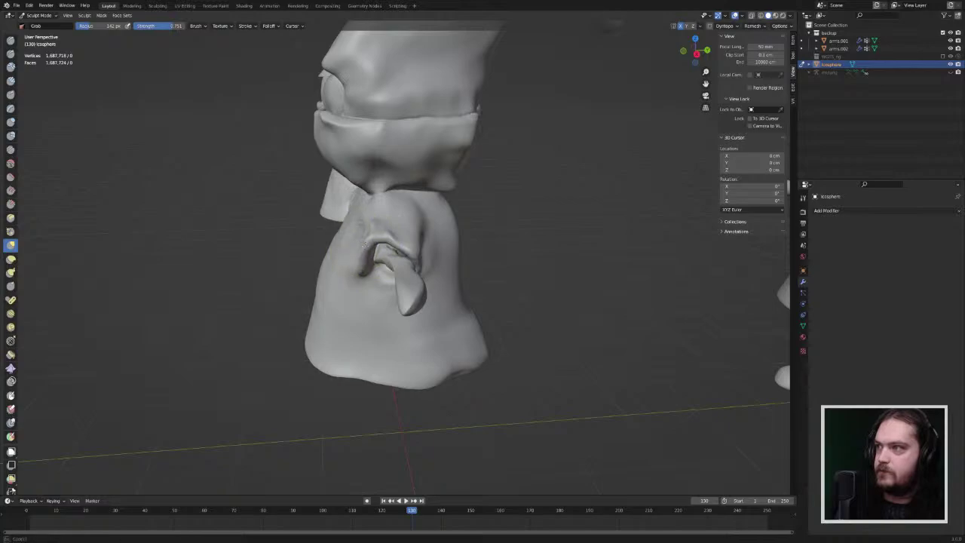
left_click_drag(365, 243, 369, 235)
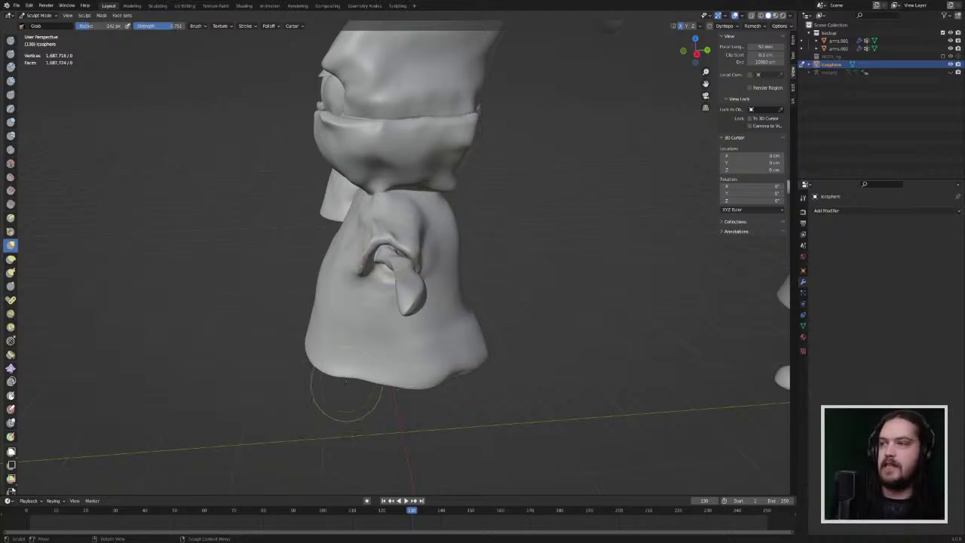
Step: Refine the upper and front rim of the sleeve opening at close range with short Grab strokes
scroll(400, 255, "up", 8)
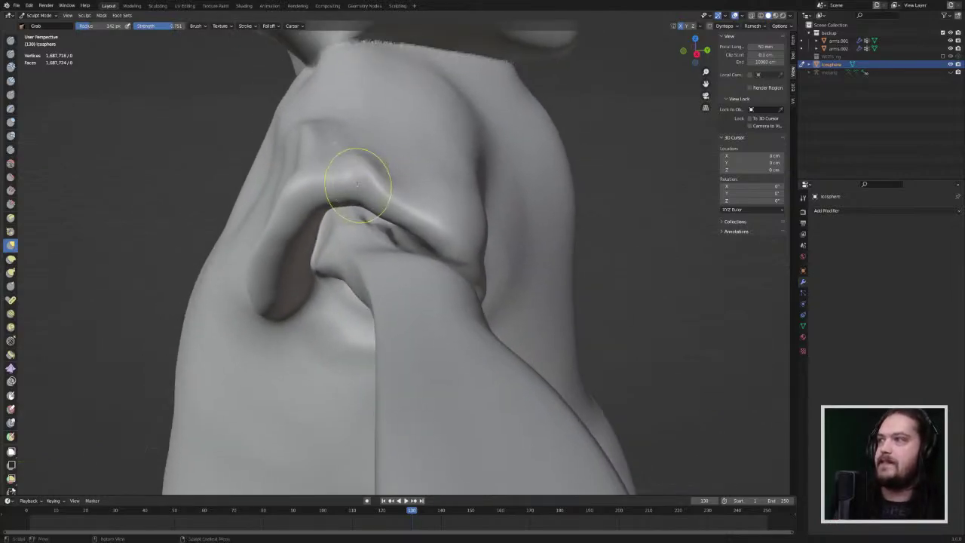
mouse_move(307, 188)
left_mouse_down()
mouse_move(294, 191)
mouse_move(298, 170)
left_mouse_up()
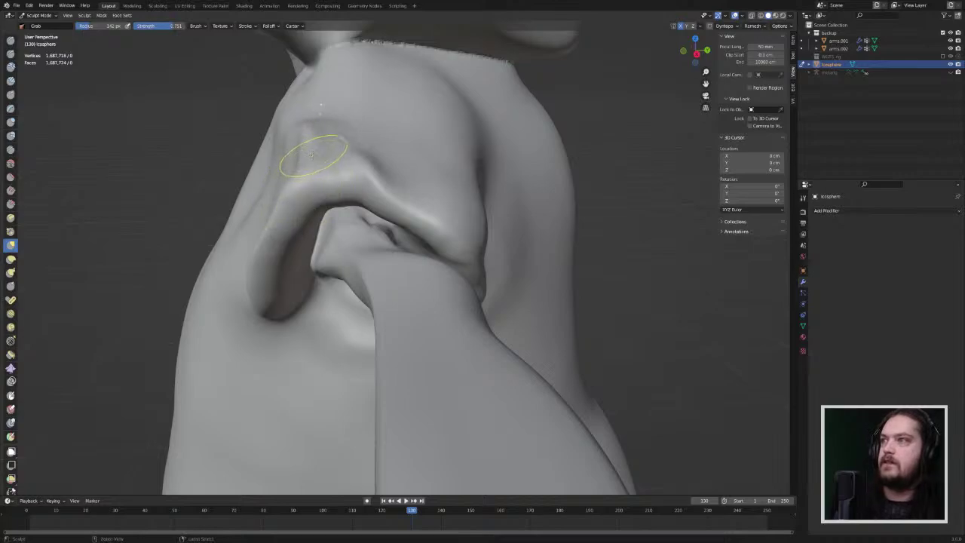
middle_click_drag(308, 138, 320, 185, "ctrl")
left_click_drag(353, 222, 351, 226)
left_click_drag(326, 286, 332, 272)
left_click_drag(331, 267, 334, 259)
Step: Soften the folds on top of the shoulder above the sleeve with the Smooth brush
mouse_move(333, 257)
middle_mouse_down()
mouse_move(427, 238)
mouse_move(416, 243)
middle_mouse_up()
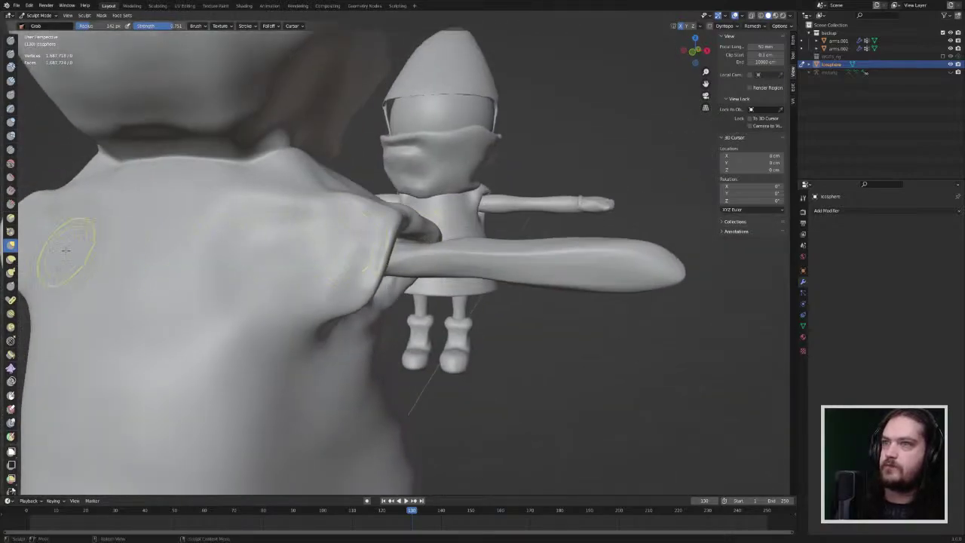
left_click(11, 163)
middle_click_drag(355, 216, 370, 254)
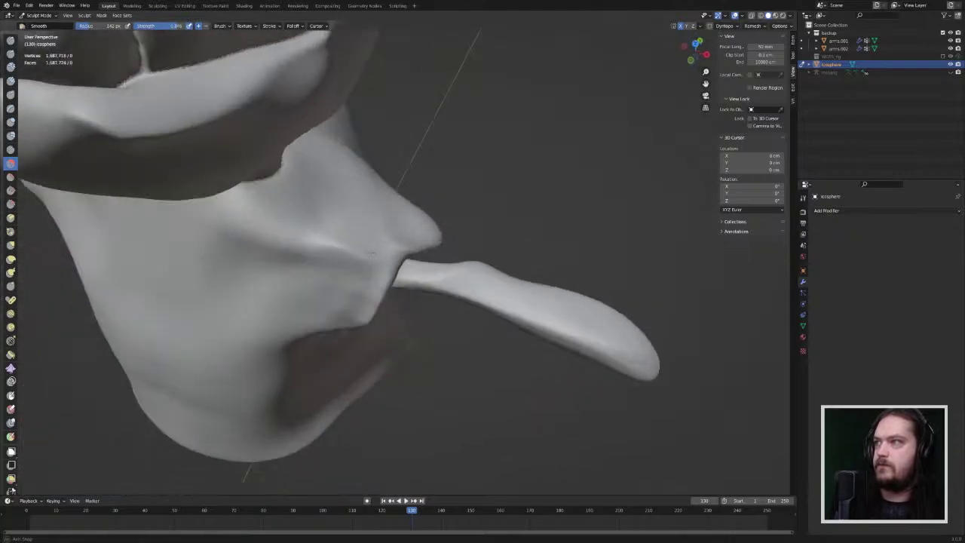
scroll(372, 254, "down", 5)
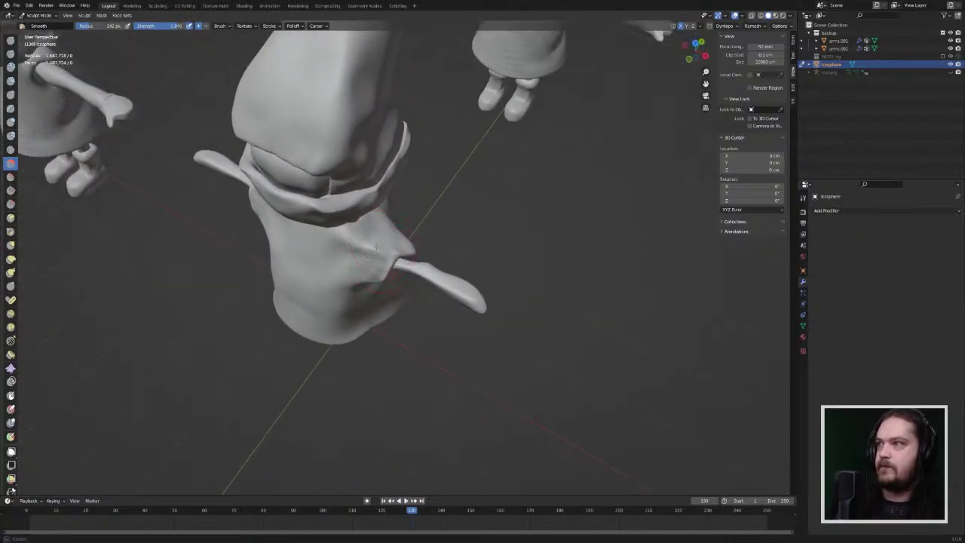
middle_click_drag(359, 183, 388, 162)
scroll(393, 188, "up", 4)
left_click_drag(393, 196, 354, 202)
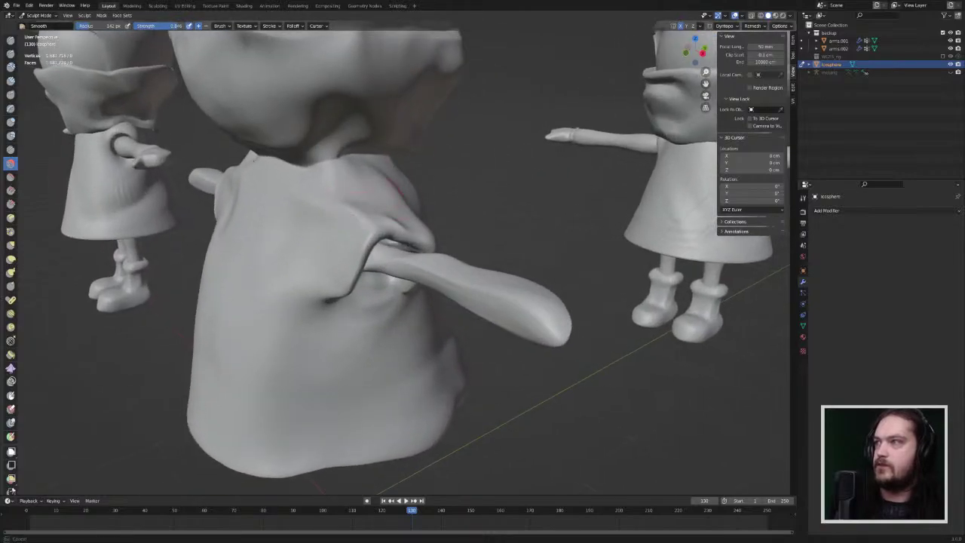
Step: Flatten the cloth on the shoulder and around the front and back of the sleeve with the Flatten/Contrast brush
left_click(11, 176)
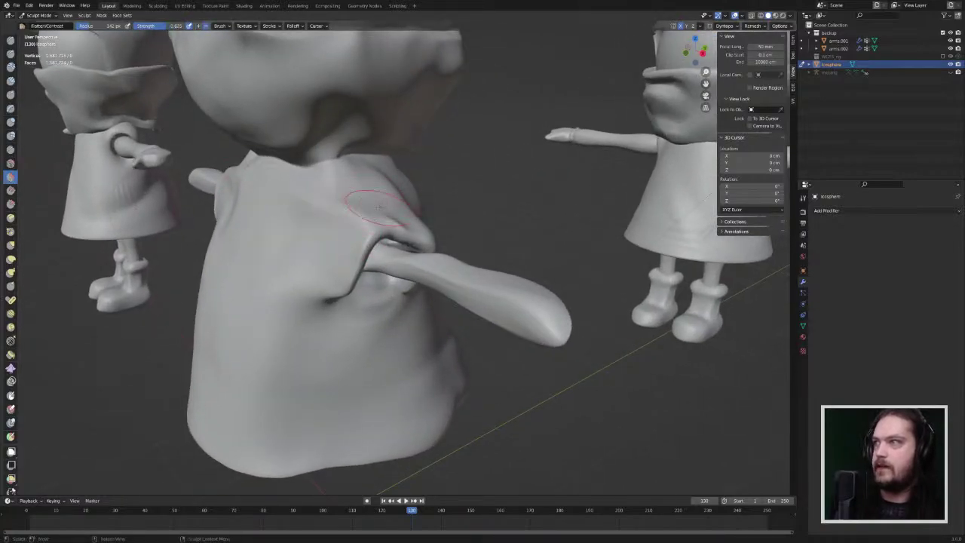
left_click_drag(417, 214, 369, 219)
left_click_drag(329, 256, 314, 278)
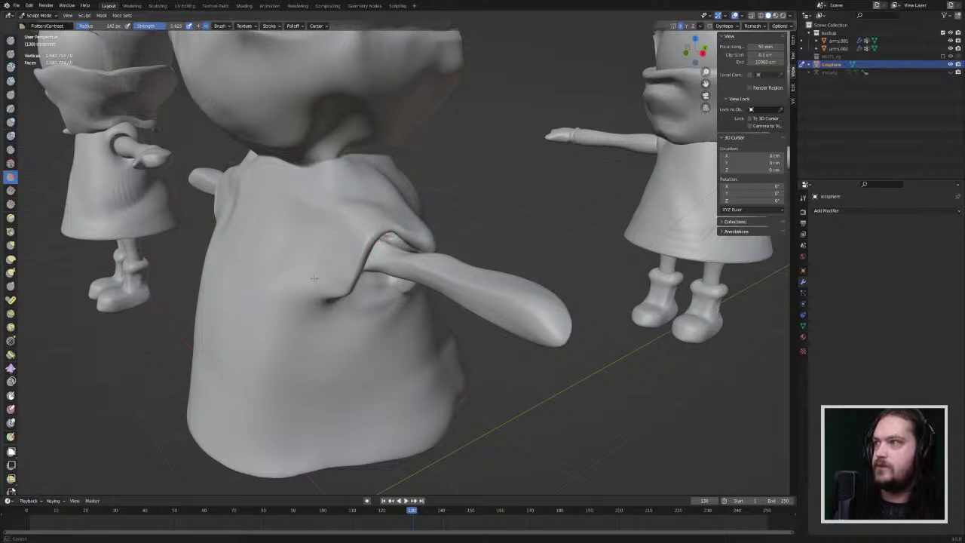
mouse_move(422, 252)
middle_mouse_down()
mouse_move(313, 243)
mouse_move(290, 230)
middle_mouse_up()
mouse_move(407, 215)
left_mouse_down()
mouse_move(444, 257)
mouse_move(420, 243)
mouse_move(433, 290)
left_mouse_up()
mouse_move(275, 198)
middle_mouse_down()
mouse_move(383, 191)
mouse_move(367, 164)
middle_mouse_up()
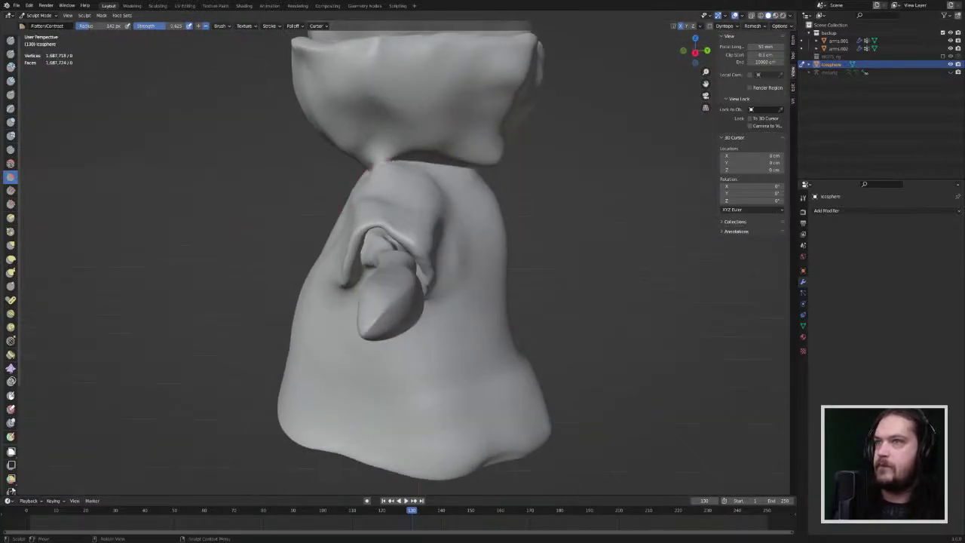
Step: Pull the rear upper edge of the sleeve opening slightly up and outward with the Grab brush
left_click(11, 245)
left_click_drag(410, 246, 414, 243)
left_click_drag(414, 243, 418, 239)
mouse_move(402, 241)
middle_mouse_down()
mouse_move(501, 242)
mouse_move(501, 301)
middle_mouse_up()
mouse_move(483, 226)
middle_mouse_down("ctrl")
mouse_move(480, 273)
mouse_move(491, 263)
mouse_move(466, 280)
mouse_move(467, 226)
middle_mouse_up("ctrl")
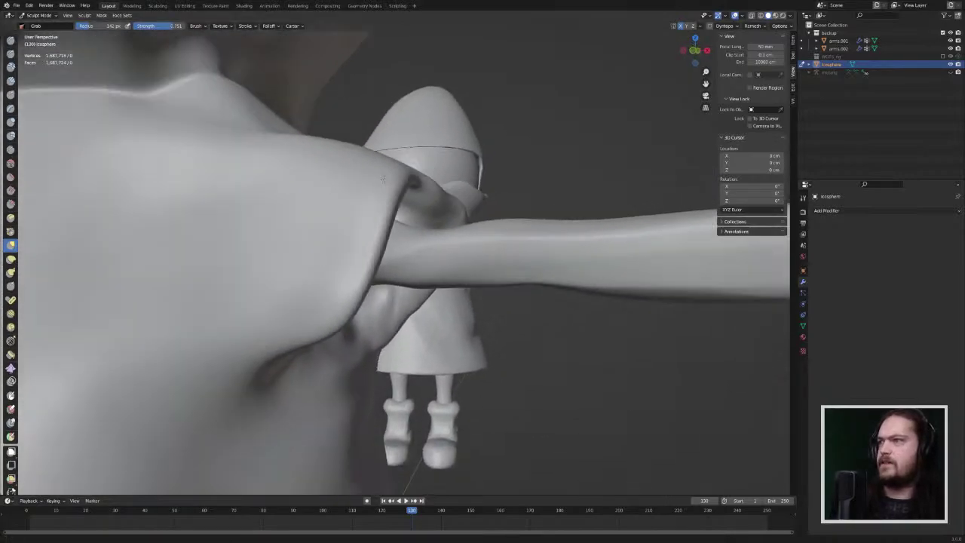
Step: Thicken the upper arm where it enters the sleeve with the Inflate/Deflate brush
middle_click_drag(486, 320, 454, 281)
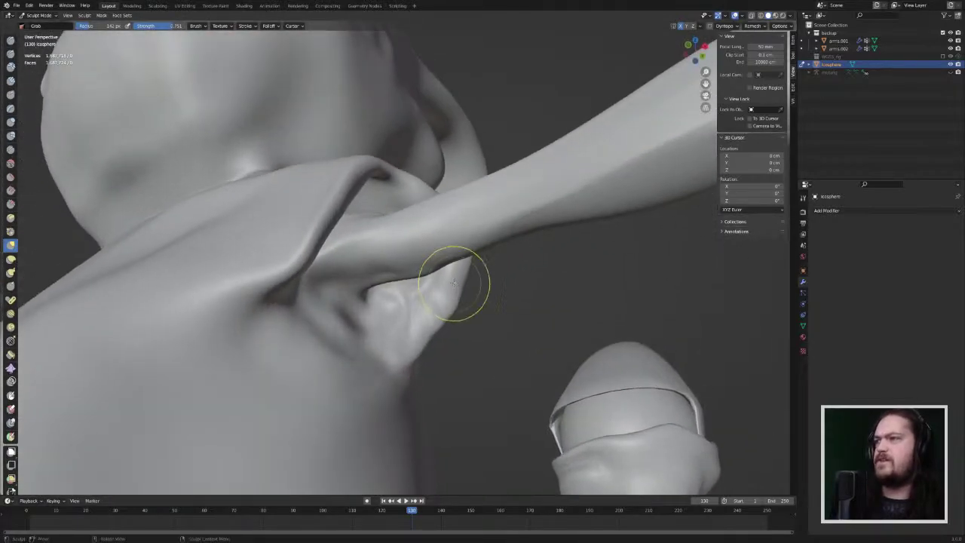
left_click(12, 122)
mouse_move(370, 266)
left_mouse_down()
mouse_move(374, 259)
mouse_move(364, 264)
left_mouse_up()
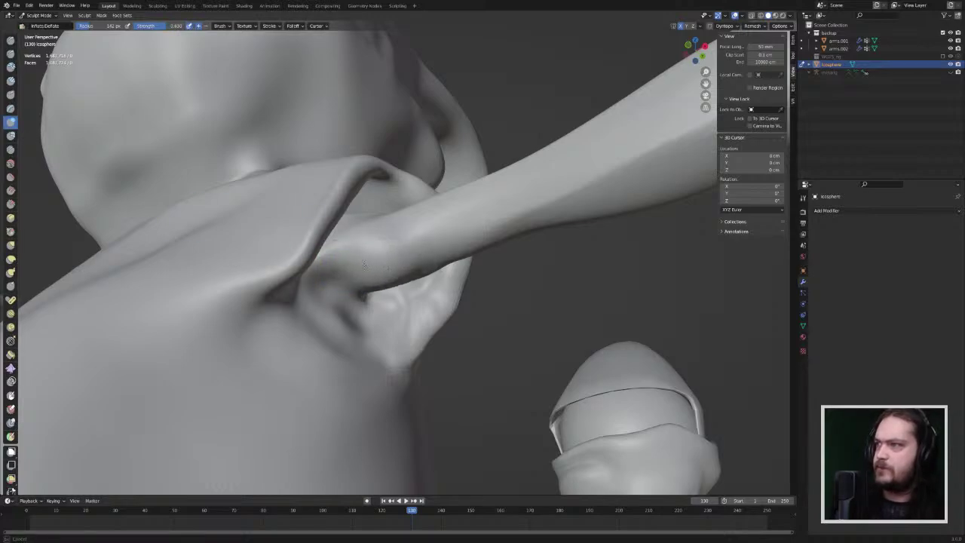
middle_click_drag(357, 214, 438, 234)
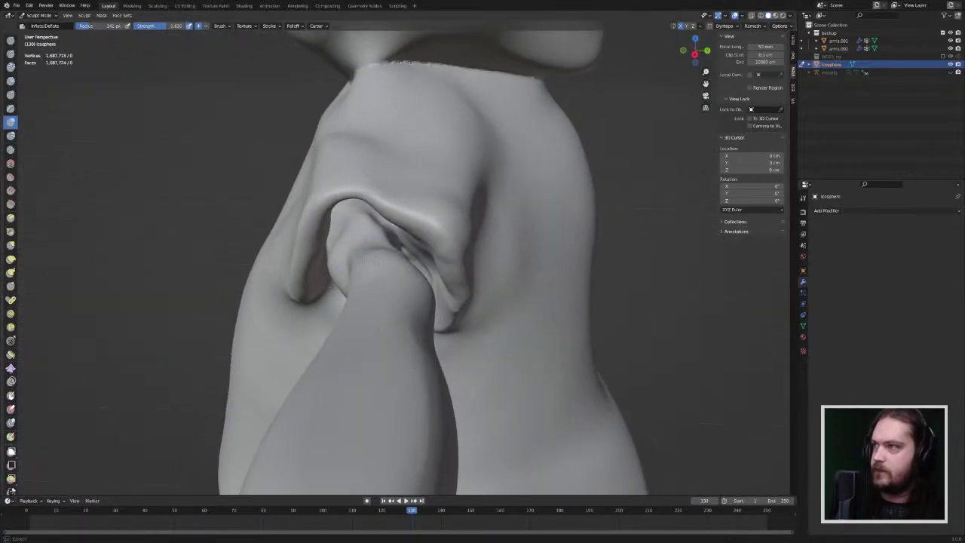
middle_click_drag(373, 238, 382, 257)
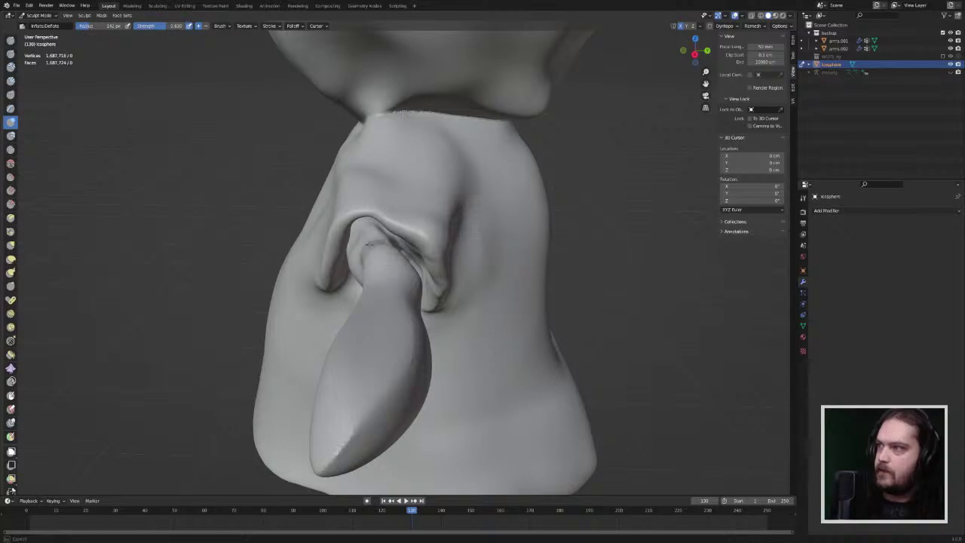
middle_click_drag(378, 255, 428, 247)
left_click_drag(428, 247, 441, 257)
Step: Try to push down the bump on top of the upper arm with the Elastic Deform brush
mouse_move(422, 243)
middle_mouse_down()
mouse_move(453, 268)
mouse_move(371, 265)
middle_mouse_up()
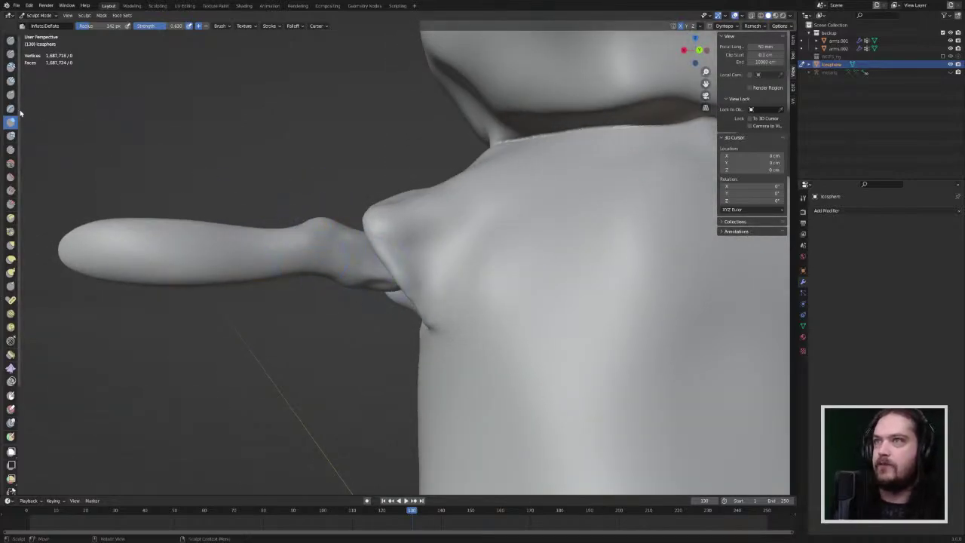
left_click(11, 259)
left_click_drag(318, 218, 320, 226)
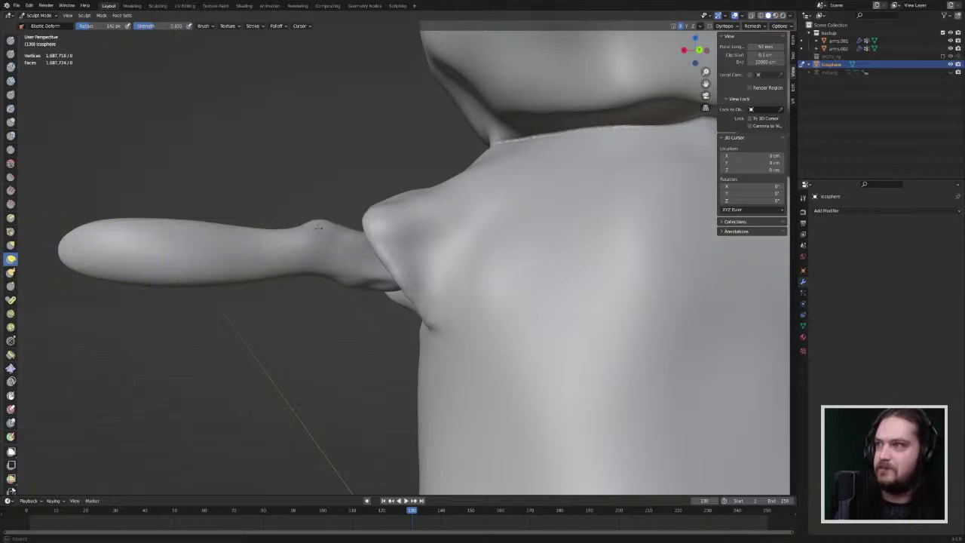
key("ctrl+z")
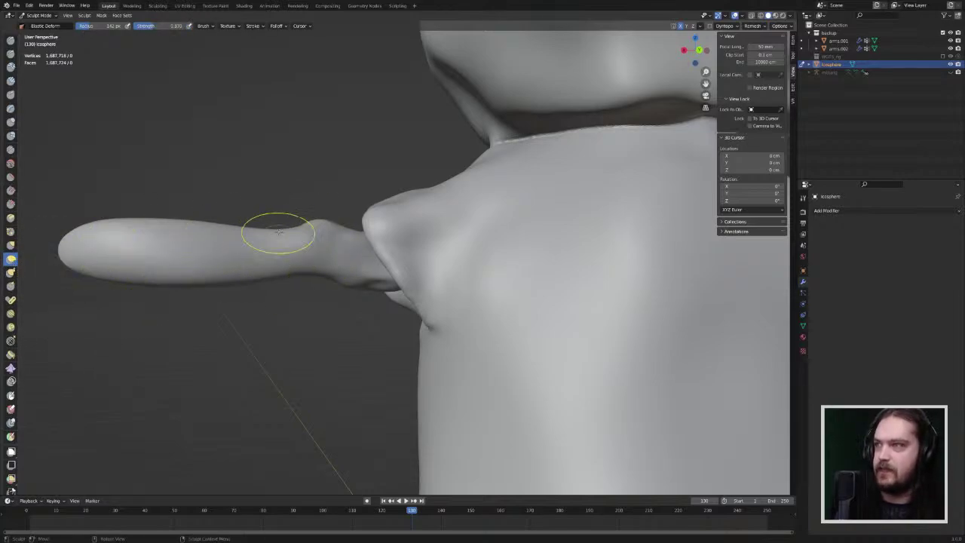
Step: Push the bump on top of the upper arm down into line with the rest of the arm with the Grab brush
left_click_drag(308, 224, 308, 254)
left_click(11, 245)
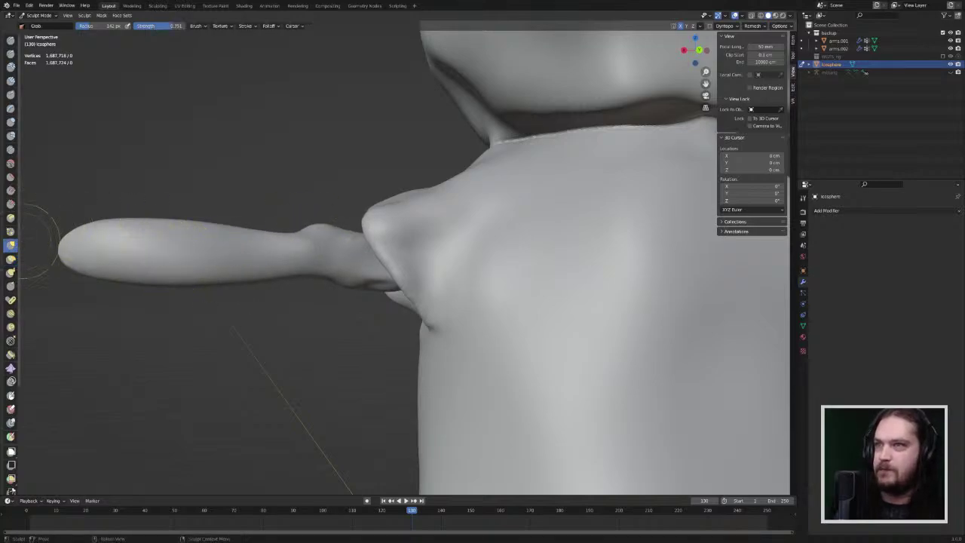
left_click_drag(323, 222, 323, 234)
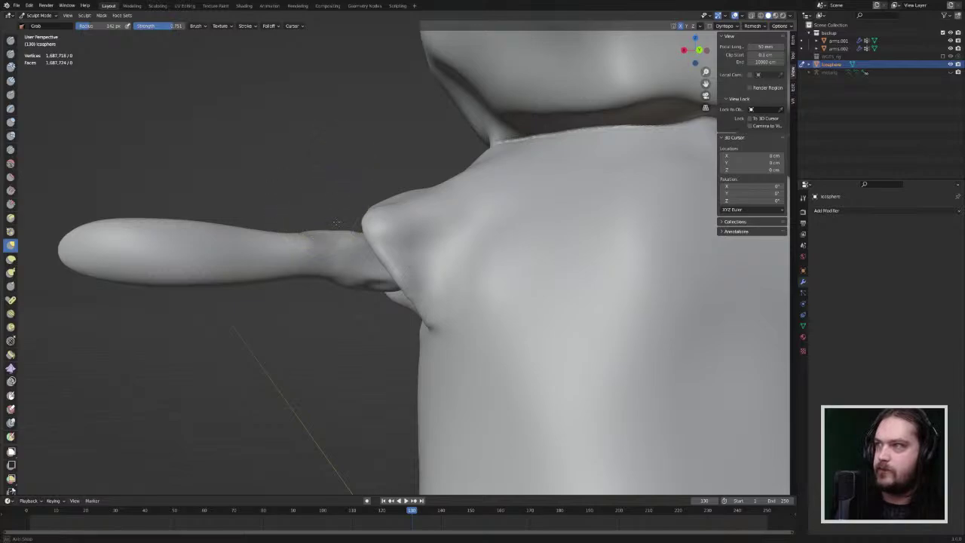
middle_click_drag(323, 235, 470, 204)
mouse_move(481, 225)
left_mouse_down()
mouse_move(481, 235)
mouse_move(497, 229)
mouse_move(486, 238)
left_mouse_up()
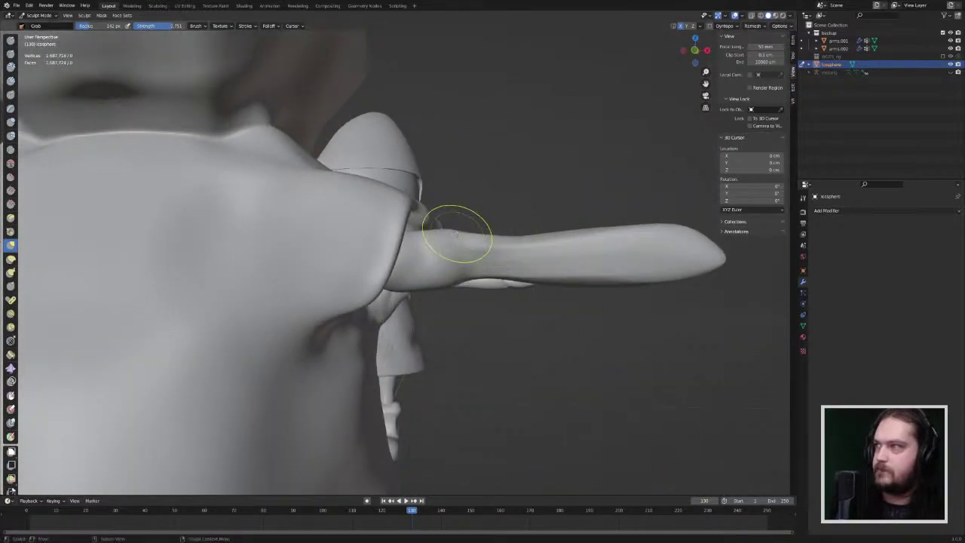
Step: Even out the upper arm where it enters the sleeve with the Flatten/Contrast and Smooth brushes
left_click(10, 122)
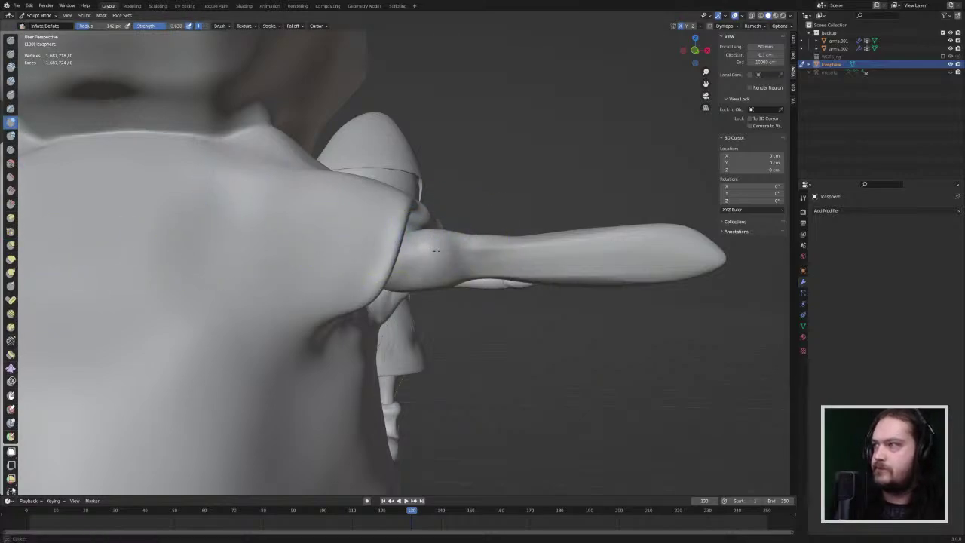
mouse_move(436, 250)
middle_mouse_down()
mouse_move(367, 257)
mouse_move(388, 261)
mouse_move(375, 268)
middle_mouse_up()
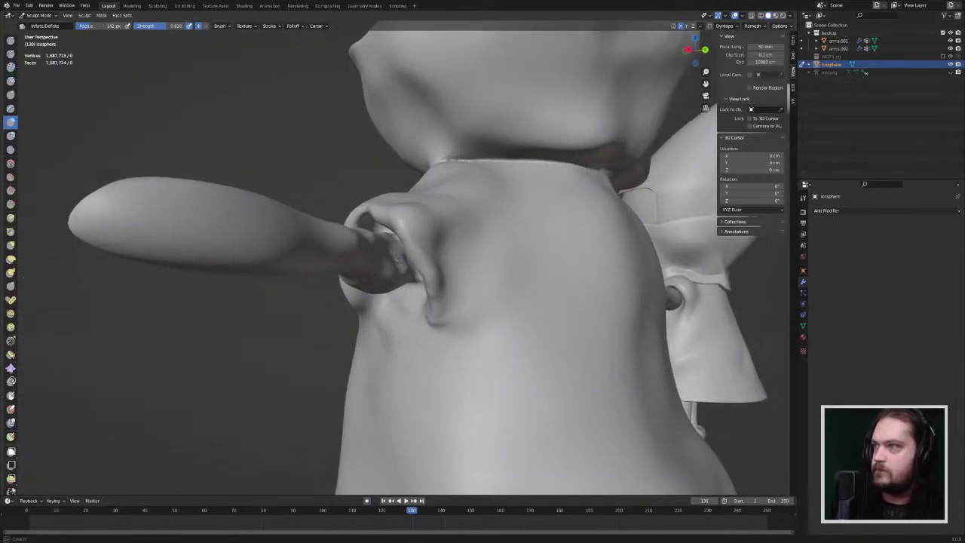
left_click(11, 176)
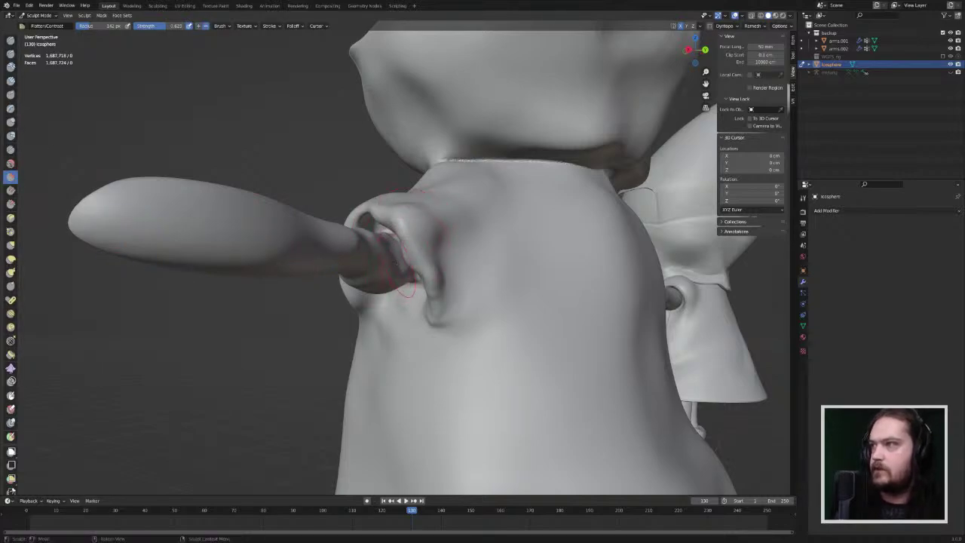
mouse_move(407, 252)
middle_mouse_down()
mouse_move(413, 260)
mouse_move(346, 217)
middle_mouse_up()
scroll(410, 263, "up", 5)
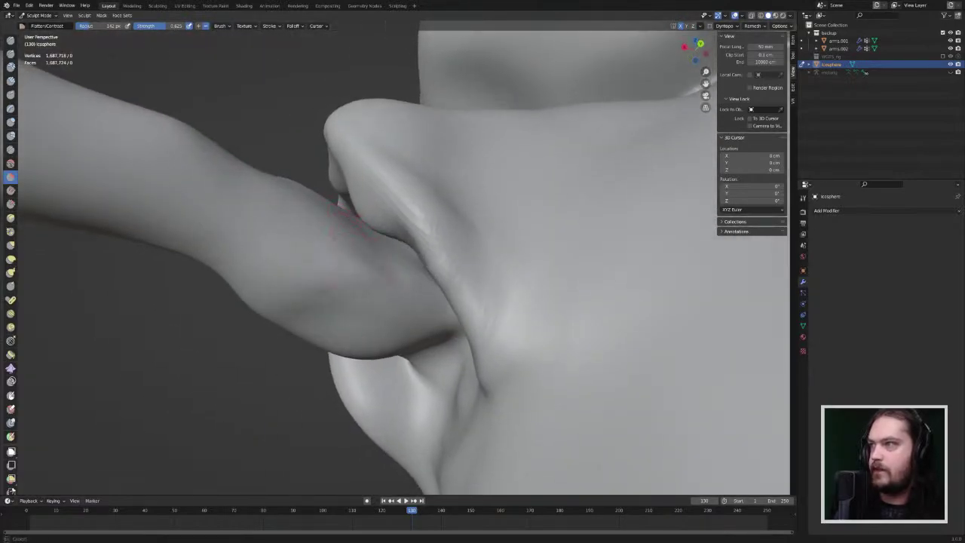
left_click(11, 163)
mouse_move(332, 271)
left_mouse_down()
mouse_move(398, 320)
mouse_move(369, 338)
left_mouse_up()
middle_click_drag(369, 339, 531, 342)
middle_click_drag(452, 219, 231, 308)
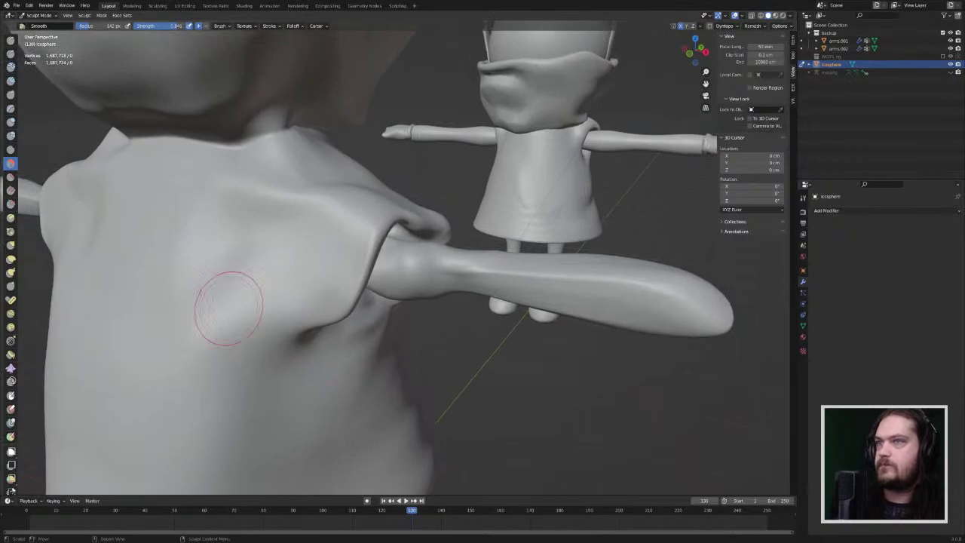
Step: Thicken the upper arm just outside the sleeve on its front and back with the Inflate/Deflate brush
left_click(11, 122)
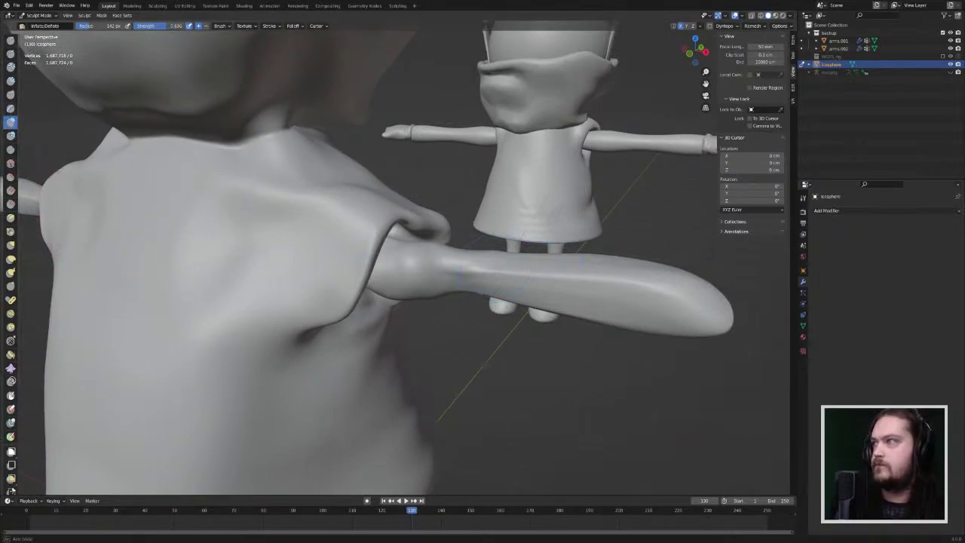
middle_click_drag(498, 249, 442, 257)
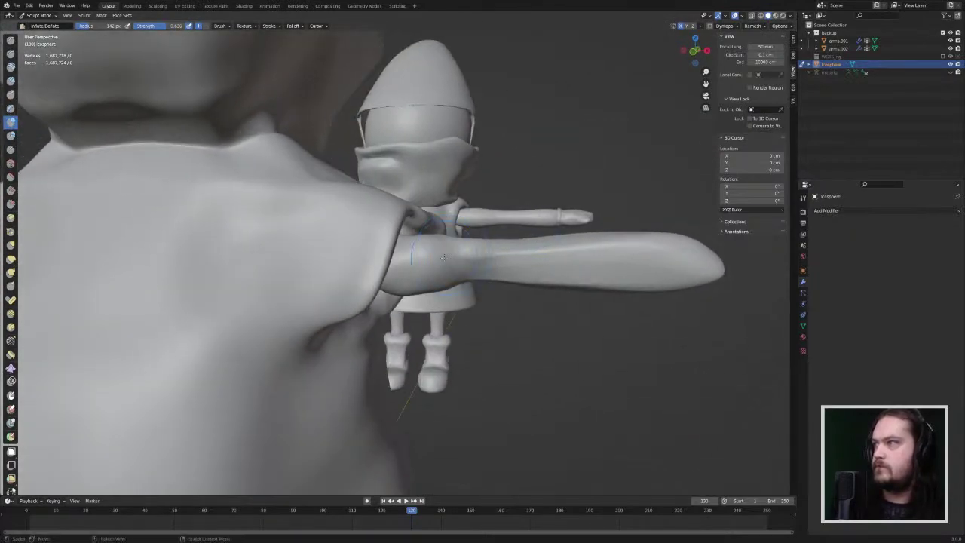
left_click_drag(442, 258, 489, 263)
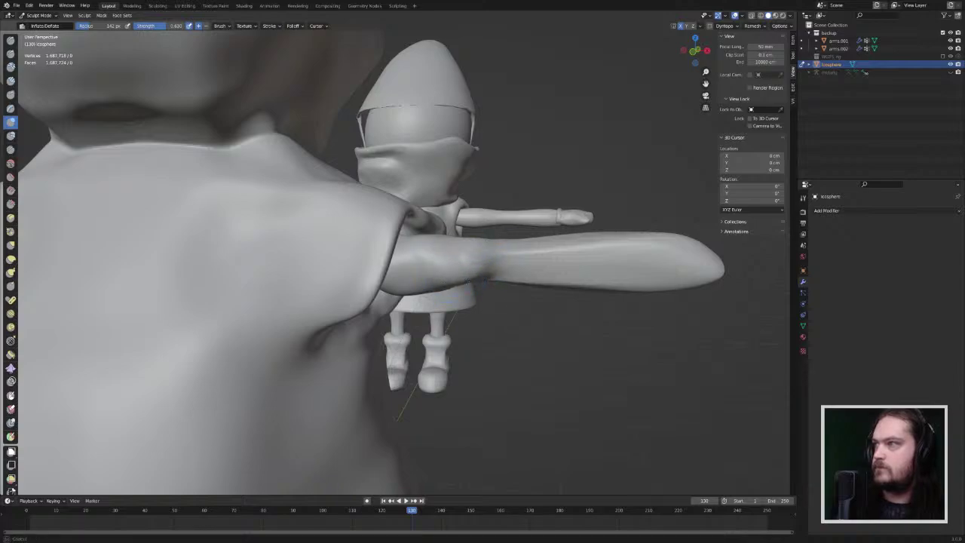
middle_click_drag(462, 281, 364, 268)
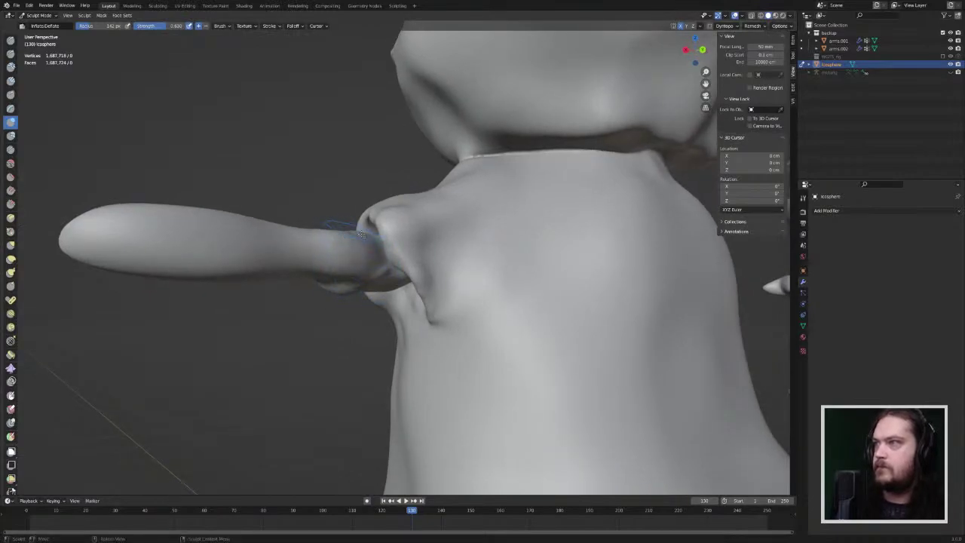
mouse_move(361, 234)
middle_mouse_down()
mouse_move(332, 262)
mouse_move(497, 290)
middle_mouse_up()
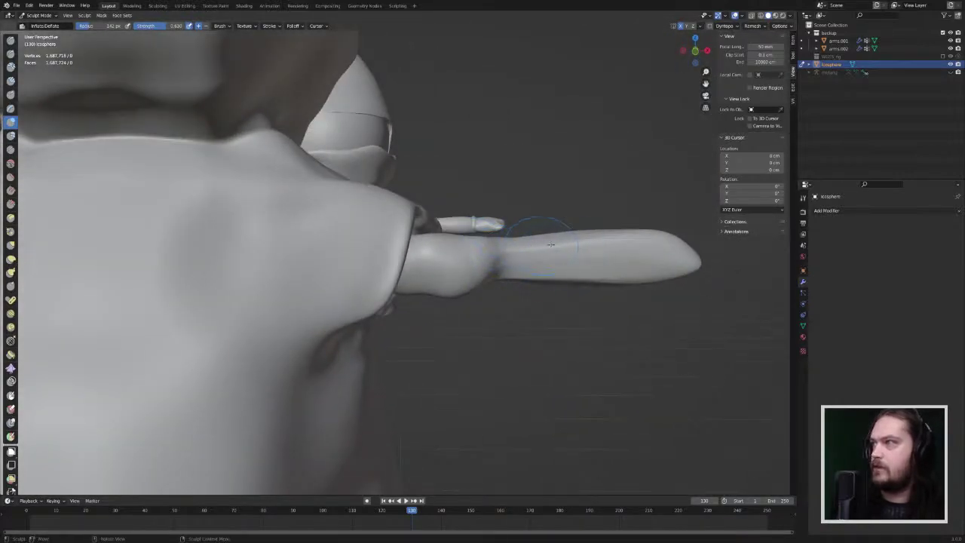
Step: Swell the forearm on all sides with the Inflate/Deflate brush and smooth its surface
middle_click_drag(565, 243, 575, 245)
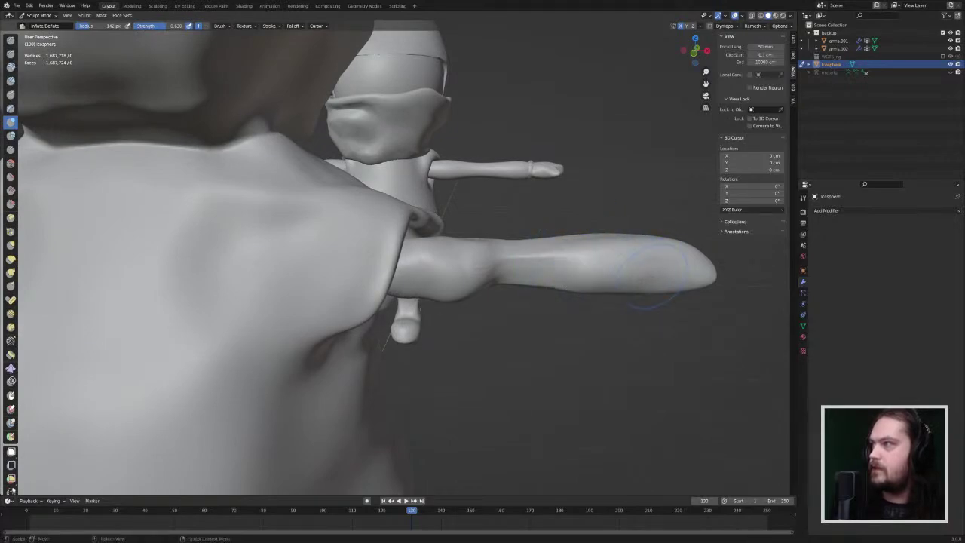
middle_click_drag(652, 272, 590, 292)
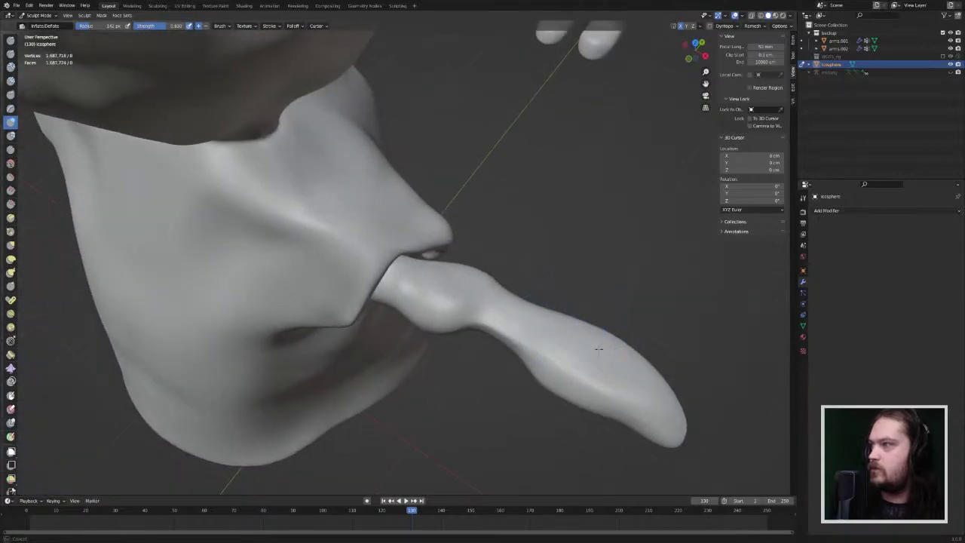
mouse_move(581, 346)
middle_mouse_down()
mouse_move(546, 361)
mouse_move(437, 279)
middle_mouse_up()
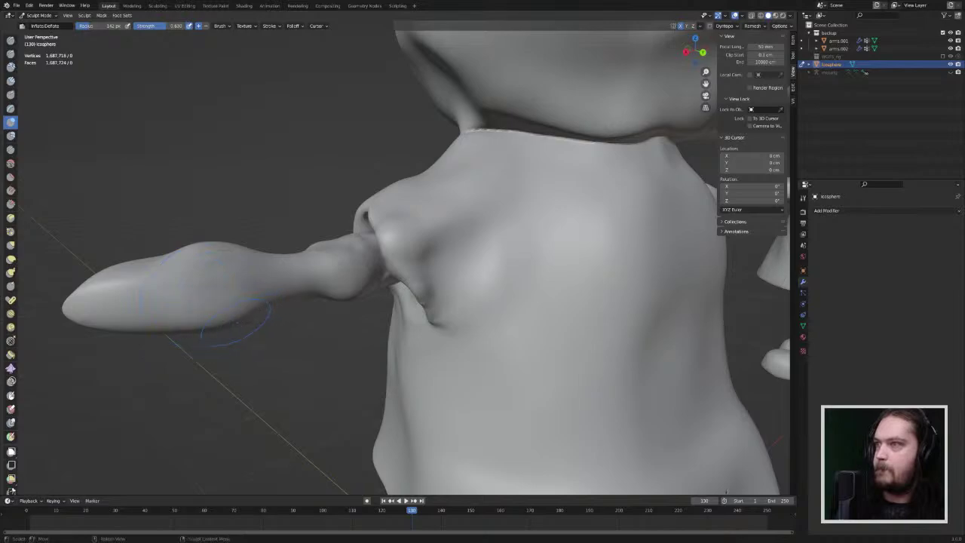
middle_click_drag(234, 322, 263, 179)
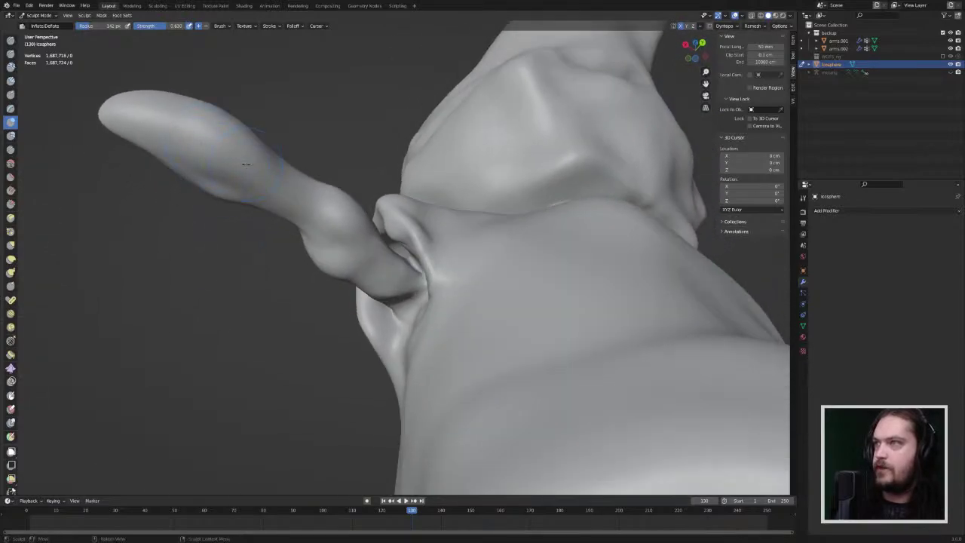
middle_click_drag(213, 116, 226, 188)
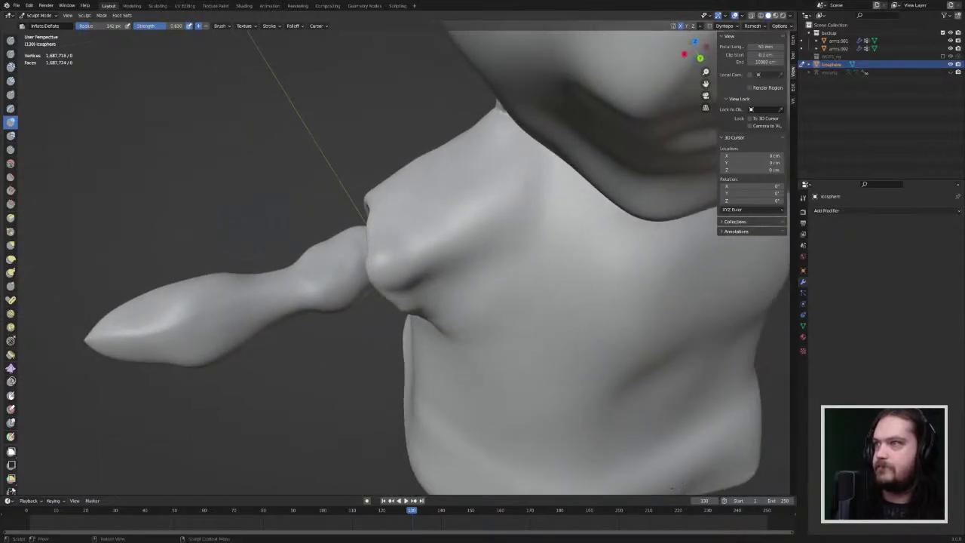
left_click_drag(192, 329, 205, 320, "shift")
Step: Straighten and slim the arm as seen from above with the Grab brush, pushing the forearm bulge inward
middle_click_drag(254, 295, 446, 339)
scroll(445, 290, "down", 7)
mouse_move(302, 271)
middle_mouse_down()
mouse_move(450, 232)
mouse_move(473, 273)
mouse_move(456, 227)
middle_mouse_up()
left_click(10, 245)
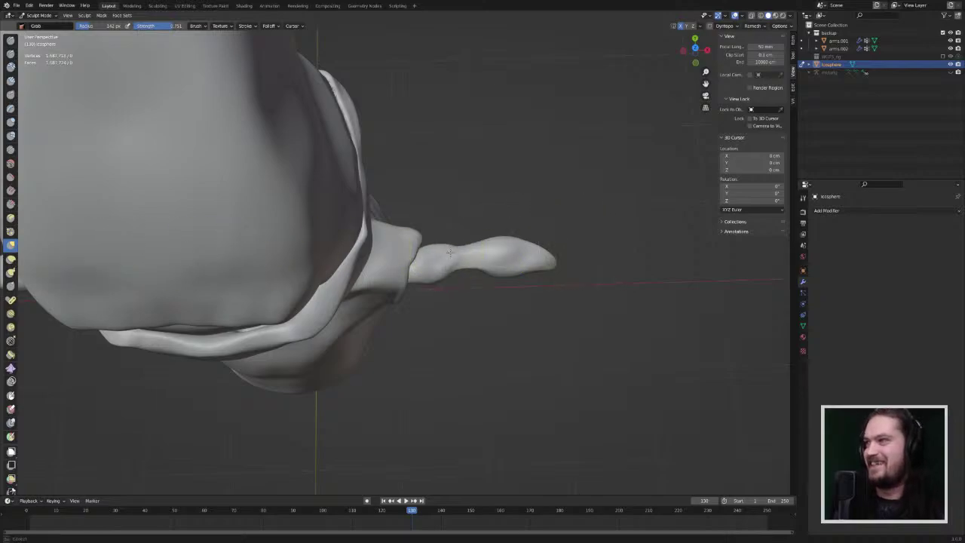
left_click_drag(450, 252, 451, 274)
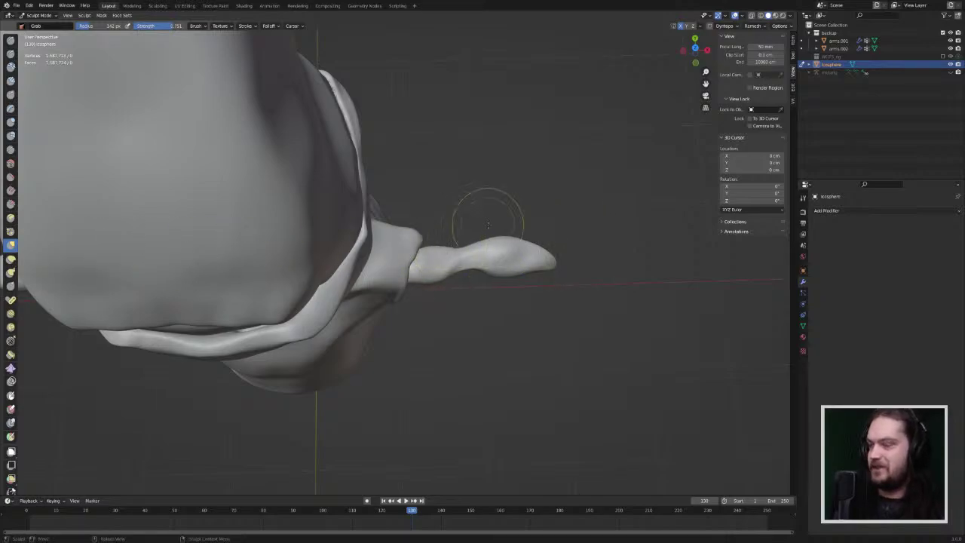
key("KP_7")
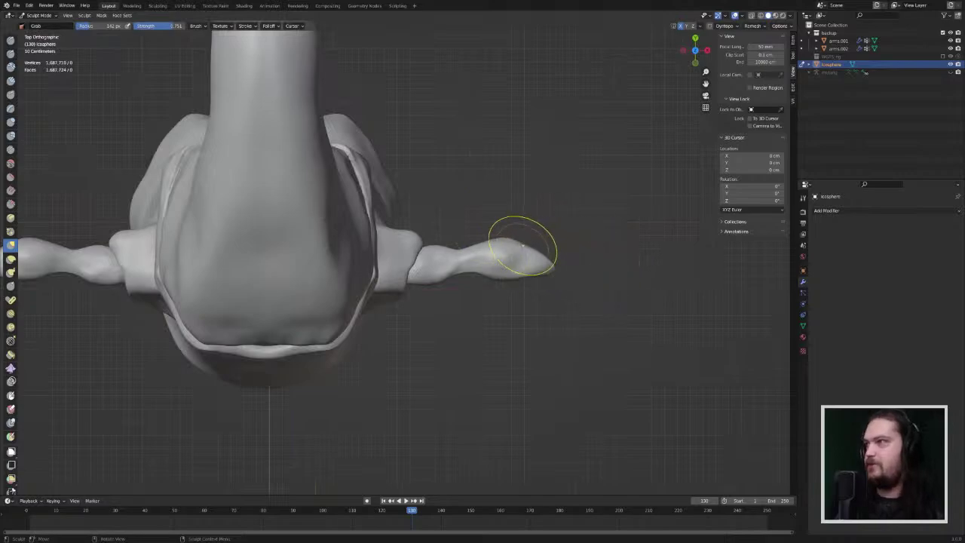
mouse_move(504, 250)
left_mouse_down()
mouse_move(505, 242)
mouse_move(484, 278)
mouse_move(496, 279)
mouse_move(507, 247)
mouse_move(488, 249)
mouse_move(532, 256)
left_mouse_up()
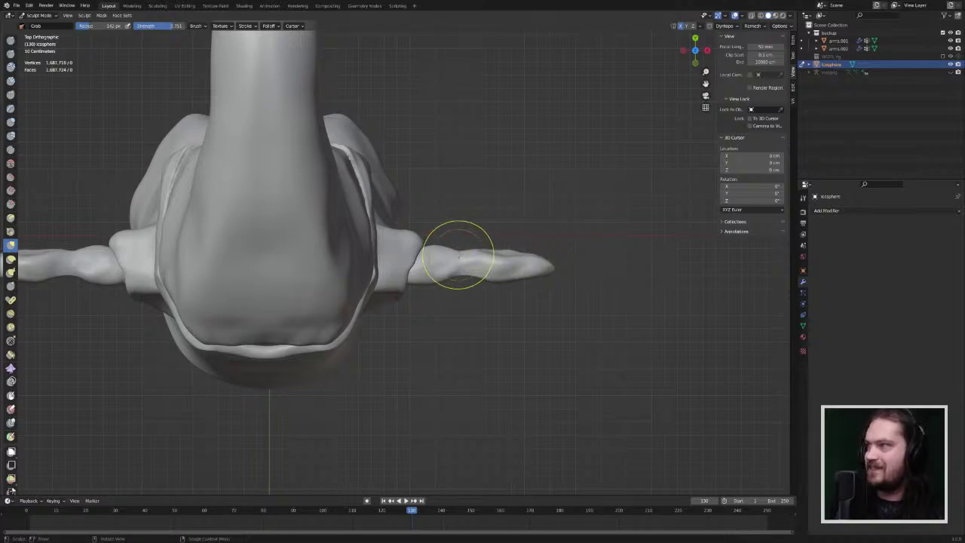
middle_click_drag(26, 215, 569, 243)
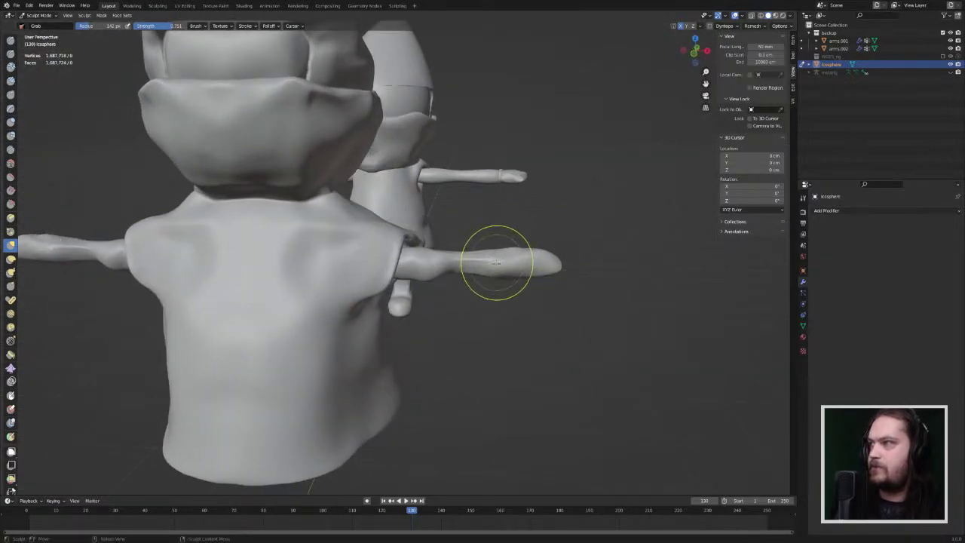
mouse_move(498, 268)
middle_mouse_down()
mouse_move(430, 358)
mouse_move(511, 329)
mouse_move(502, 327)
mouse_move(523, 285)
mouse_move(509, 262)
mouse_move(478, 314)
middle_mouse_up()
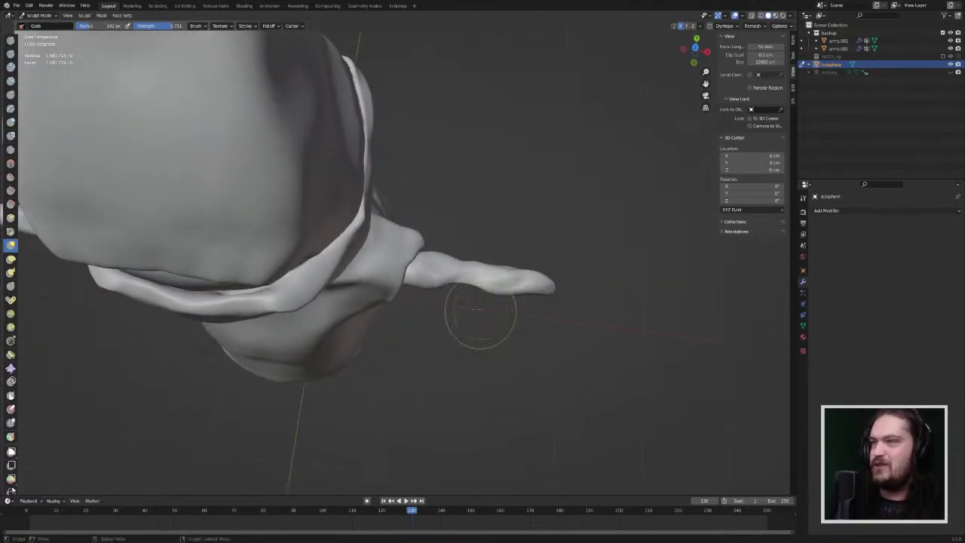
Step: Scrape down the raised areas on the forearm with the Scrape/Peaks brush
left_click(11, 204)
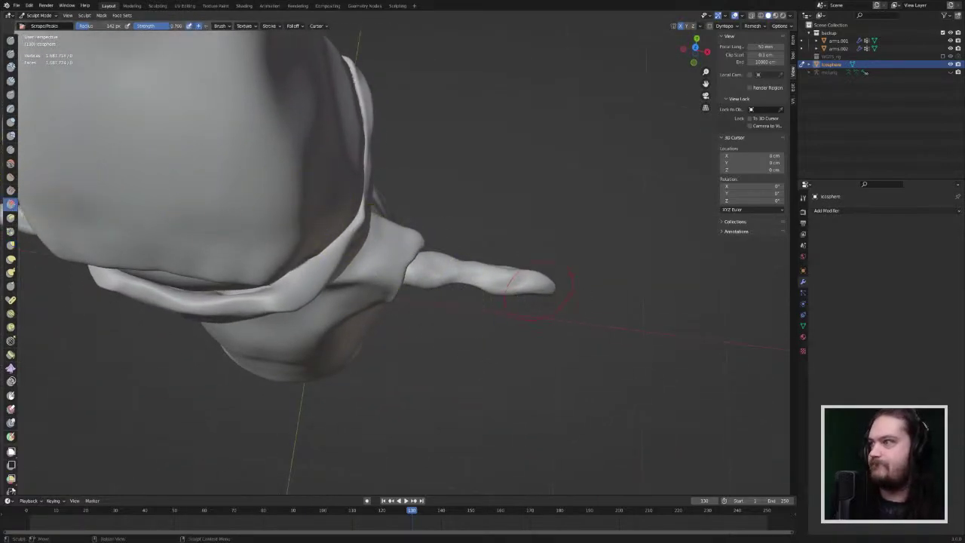
middle_click_drag(535, 290, 586, 240)
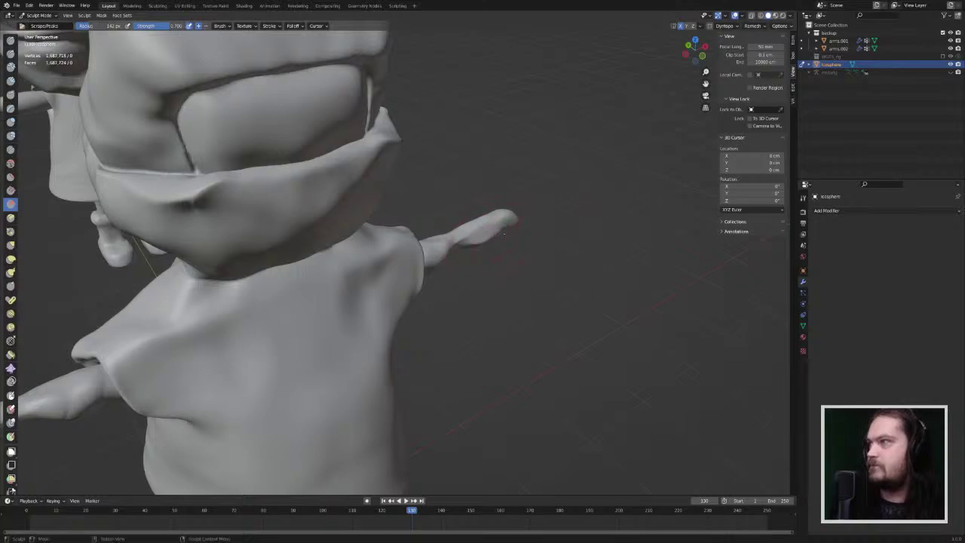
middle_click_drag(483, 237, 490, 315)
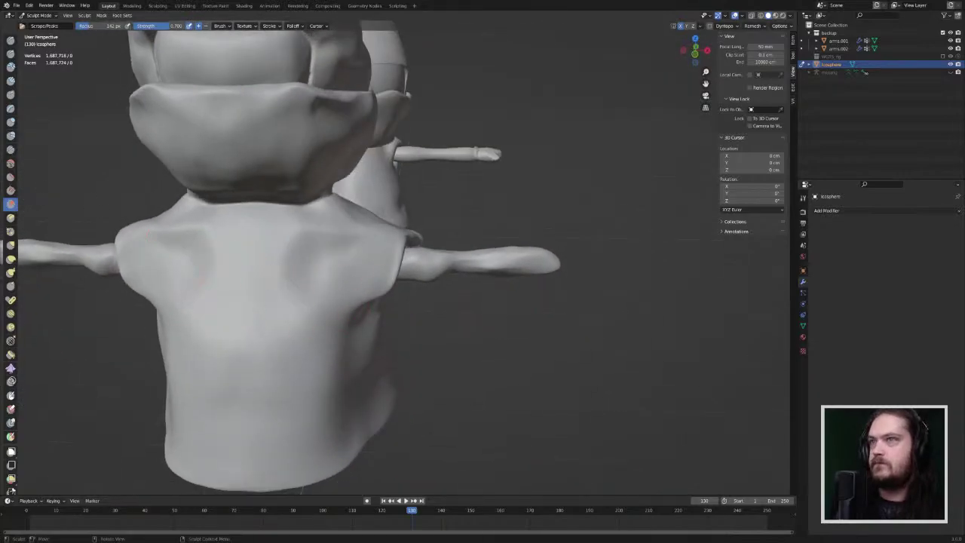
Step: Smooth the arm outside the sleeve and the cloth near the tunic's hem with the Smooth brush
left_click(11, 163)
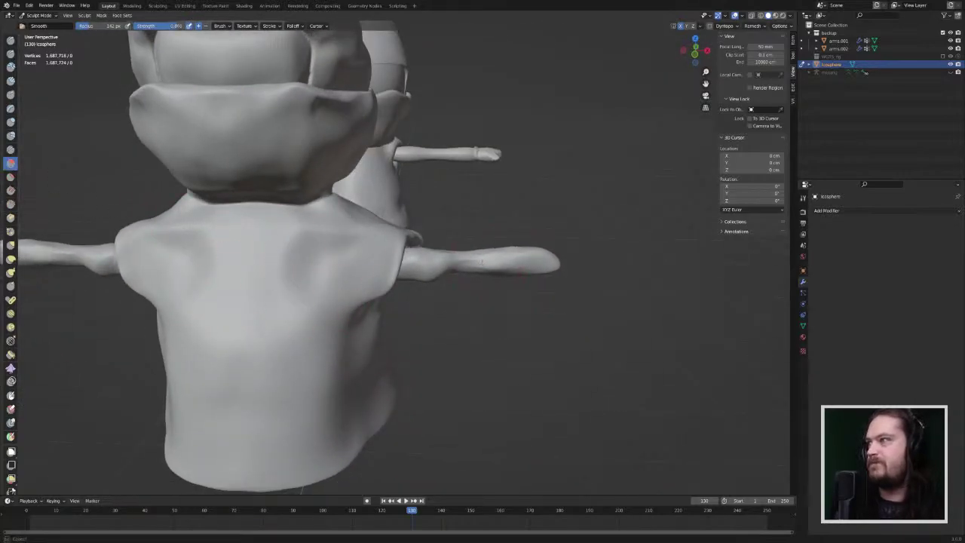
left_click_drag(433, 263, 437, 263)
mouse_move(452, 264)
middle_mouse_down()
mouse_move(400, 277)
mouse_move(332, 268)
middle_mouse_up()
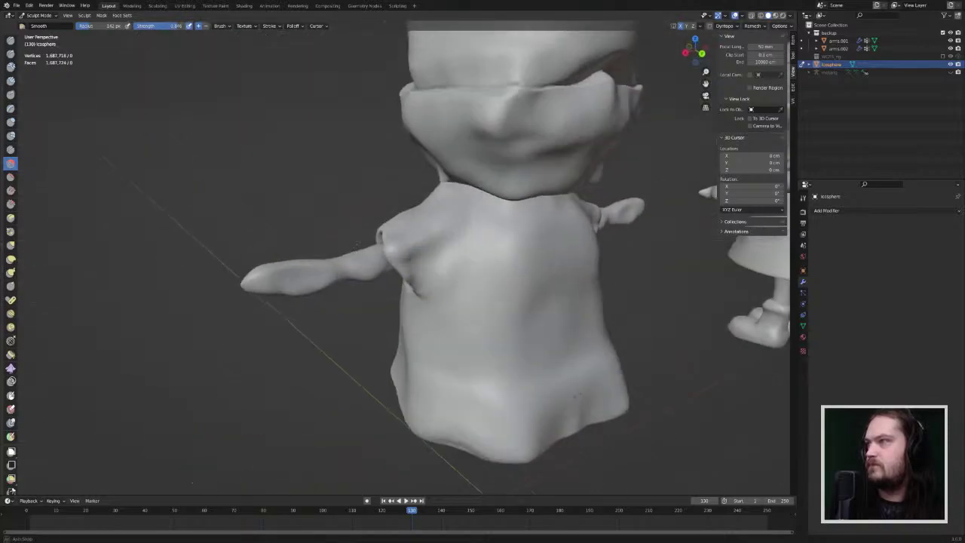
left_click_drag(336, 270, 343, 275)
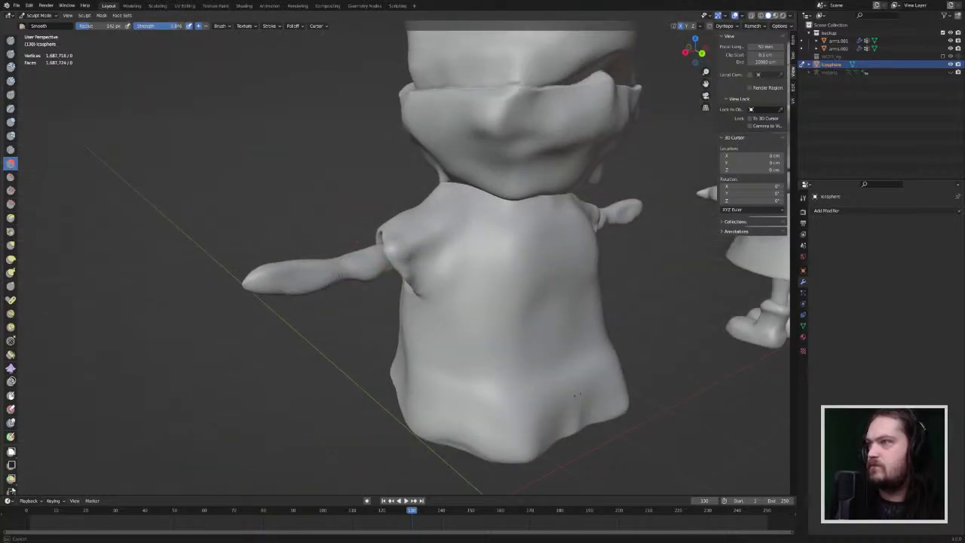
left_click_drag(577, 394, 573, 390)
Step: Reshape the upper rear edge of the sleeve opening above the arm with the Grab brush
mouse_move(444, 362)
middle_mouse_down()
mouse_move(559, 347)
mouse_move(508, 278)
middle_mouse_up()
scroll(558, 347, "down", 4)
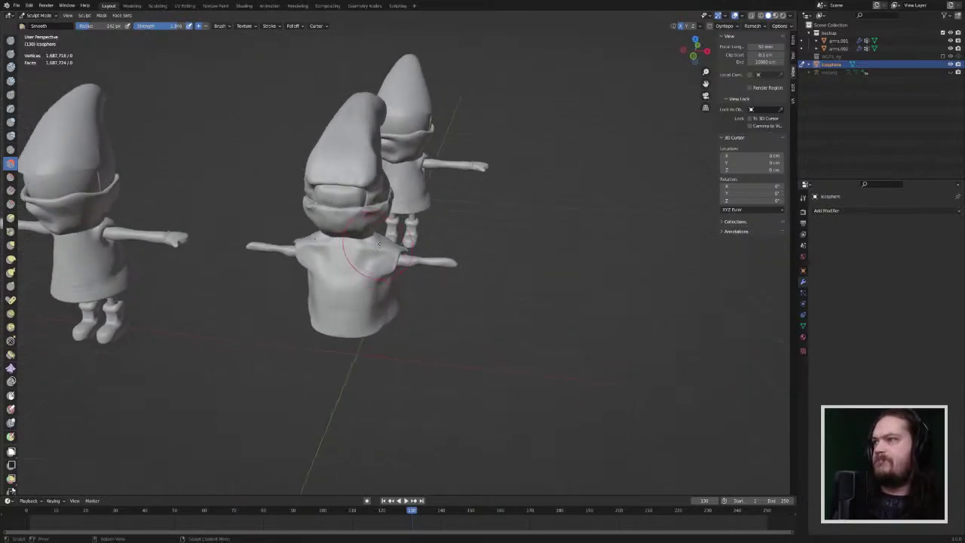
mouse_move(383, 278)
middle_mouse_down()
mouse_move(376, 235)
mouse_move(343, 266)
mouse_move(342, 234)
mouse_move(443, 219)
mouse_move(345, 255)
middle_mouse_up()
scroll(377, 235, "up", 4)
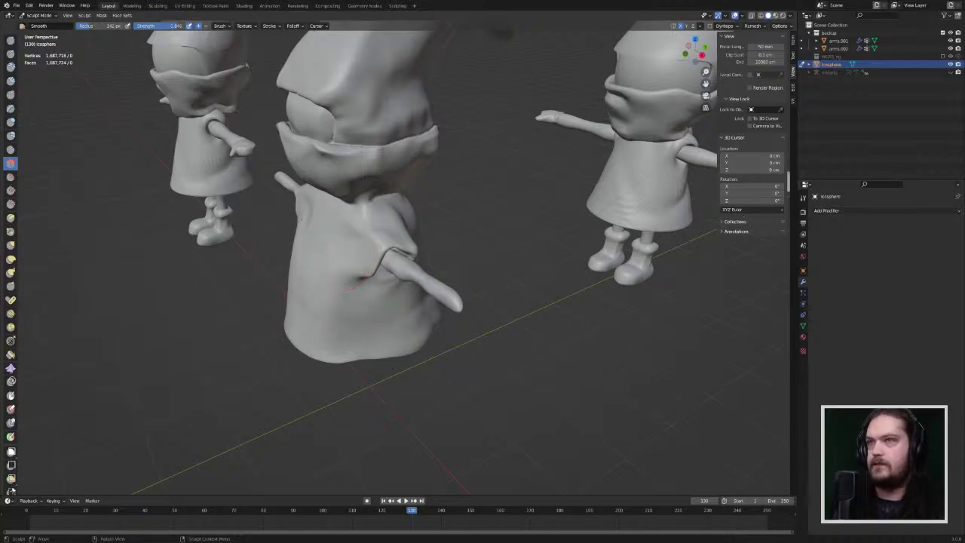
left_click(11, 245)
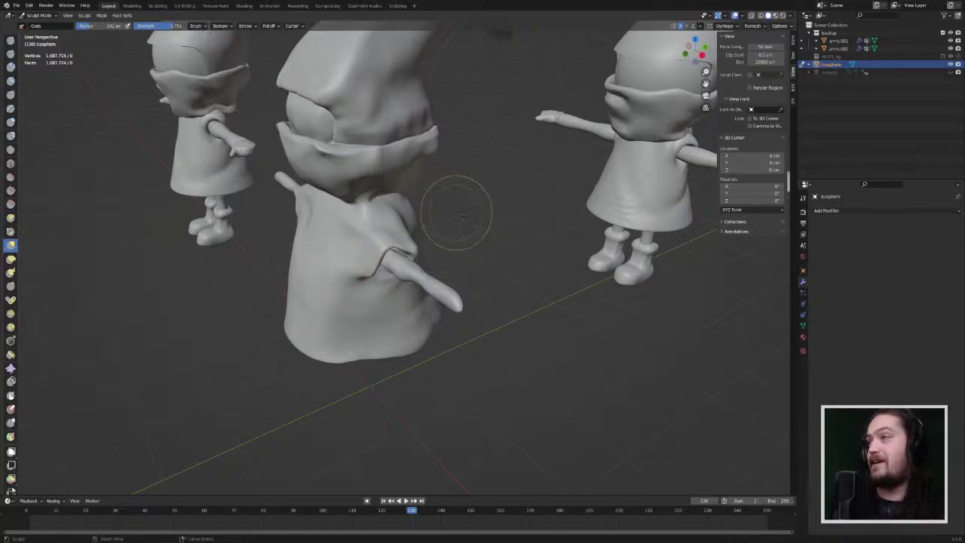
middle_click_drag(452, 209, 411, 197)
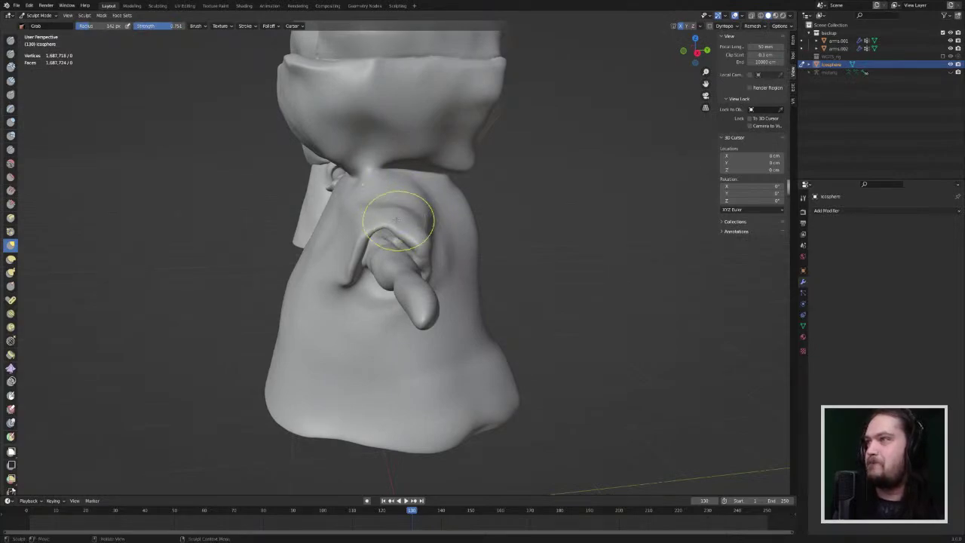
mouse_move(397, 220)
left_mouse_down()
mouse_move(373, 221)
mouse_move(430, 248)
left_mouse_up()
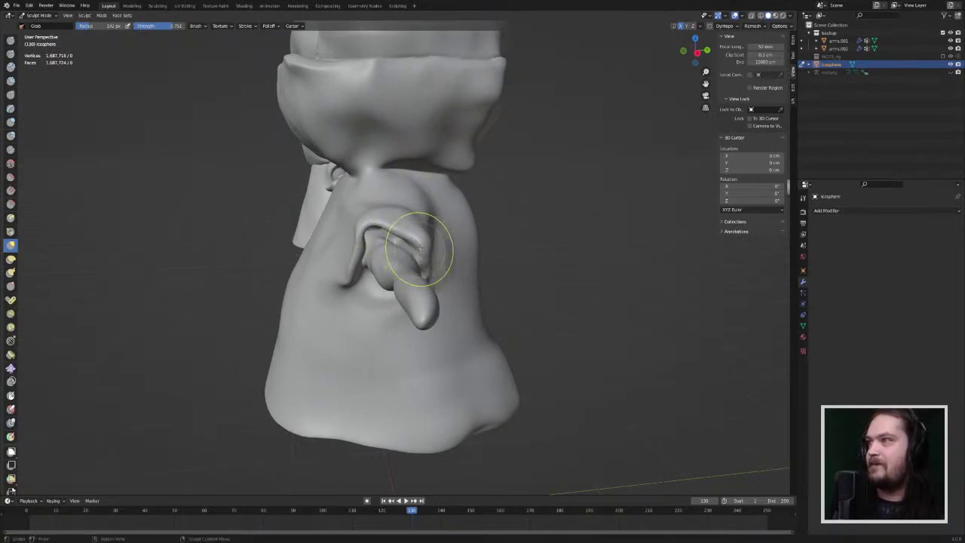
Step: Adjust the rear edge of the sleeve opening with the Grab brush, undoing the last pull where the arm enters it
middle_click_drag(430, 248, 411, 249)
left_click_drag(411, 250, 416, 253)
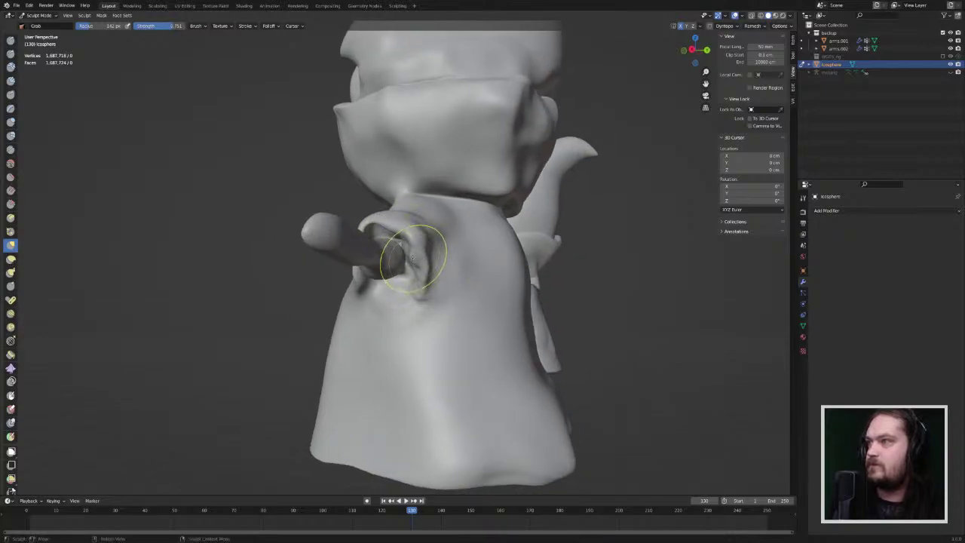
mouse_move(410, 258)
middle_mouse_down("ctrl")
mouse_move(347, 190)
mouse_move(395, 270)
middle_mouse_up("ctrl")
mouse_move(390, 280)
left_mouse_down()
mouse_move(398, 269)
mouse_move(391, 264)
left_mouse_up()
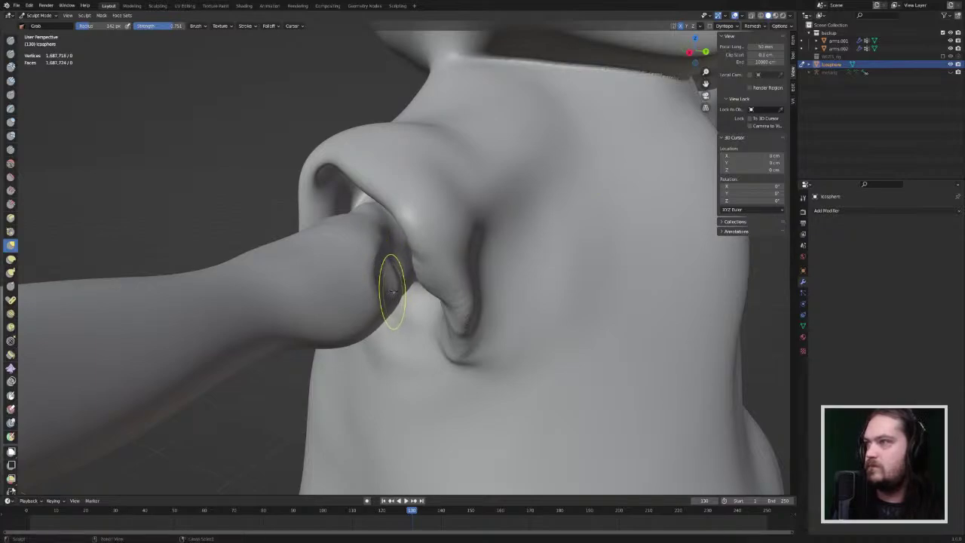
key("ctrl+z")
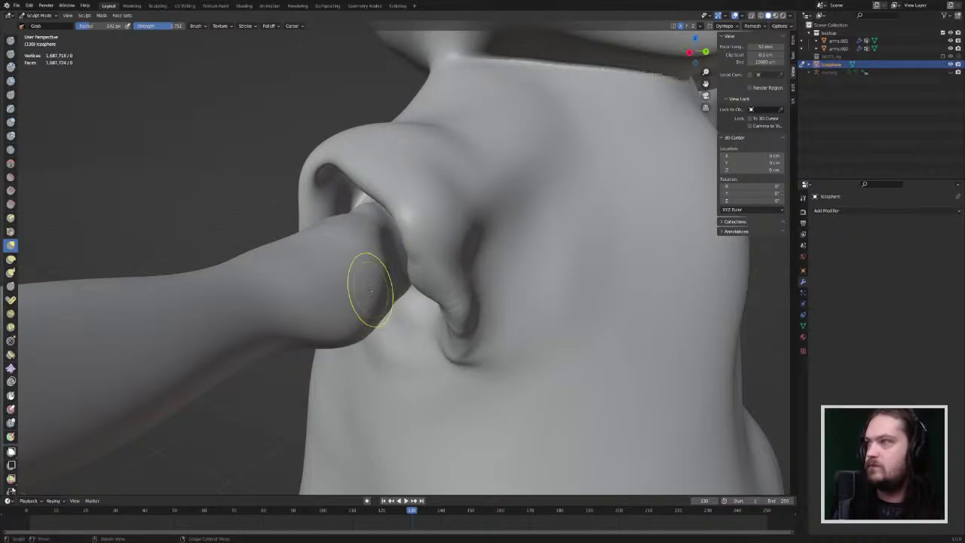
Step: Thicken the upper arm and elbow from several sides with the Inflate/Deflate brush
key("i")
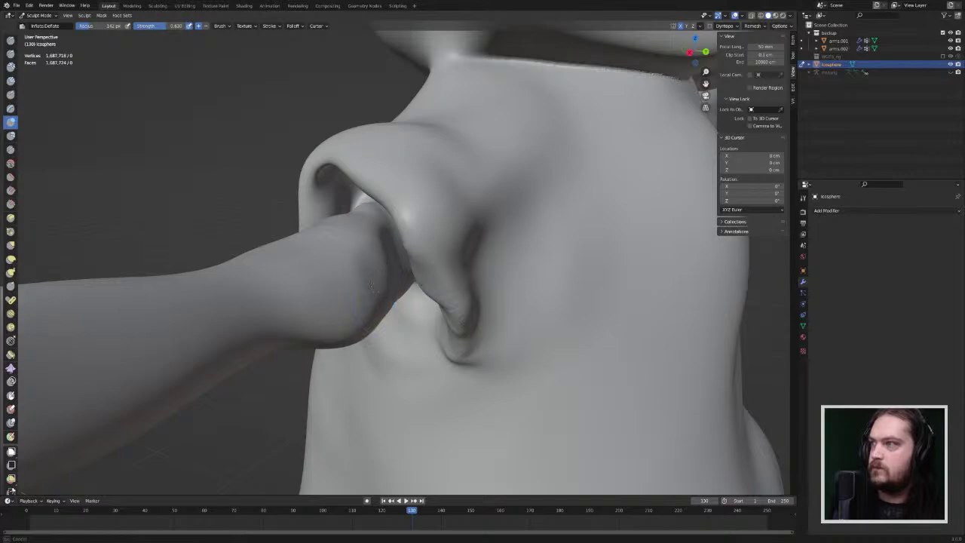
mouse_move(347, 313)
middle_mouse_down()
mouse_move(452, 279)
mouse_move(437, 252)
mouse_move(409, 276)
mouse_move(399, 249)
mouse_move(412, 241)
middle_mouse_up()
scroll(457, 282, "up", 1)
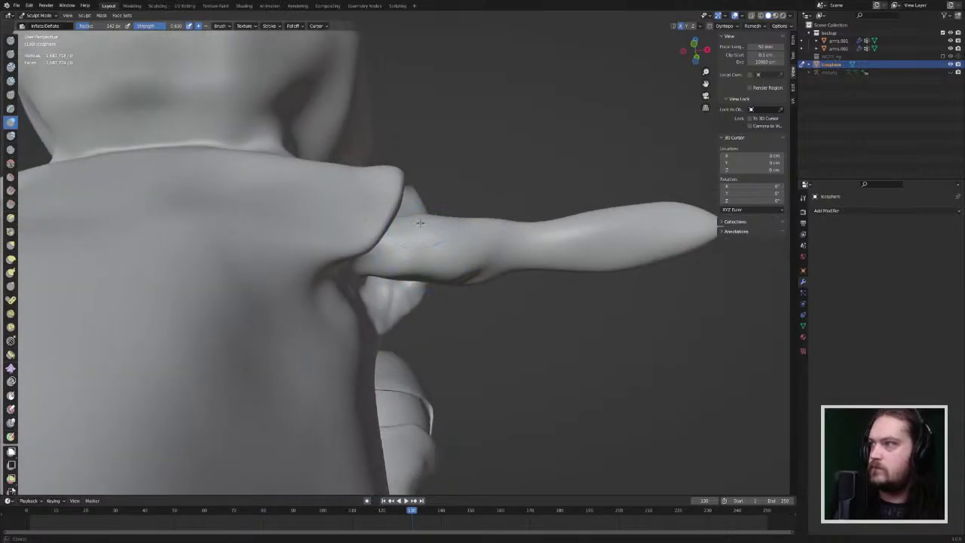
left_click_drag(482, 252, 503, 251)
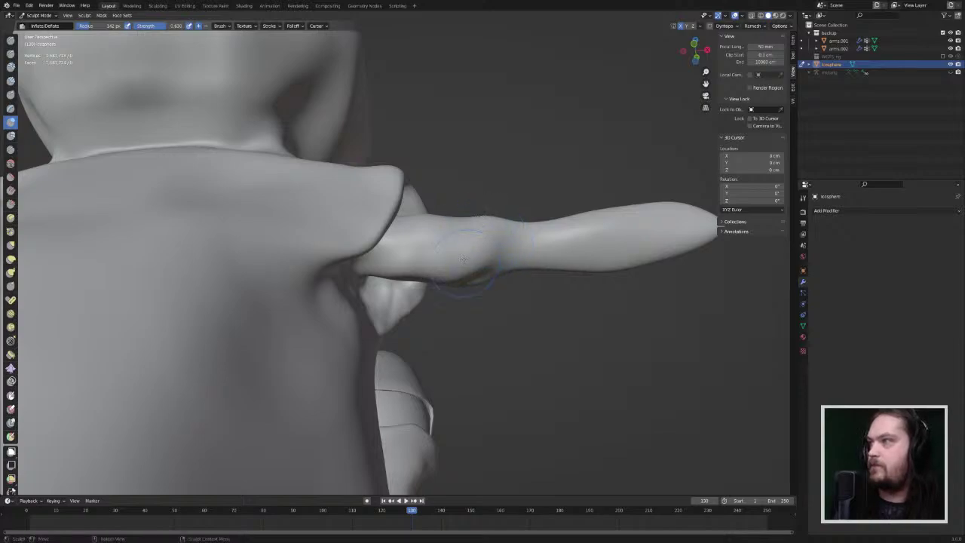
middle_click_drag(462, 259, 468, 292)
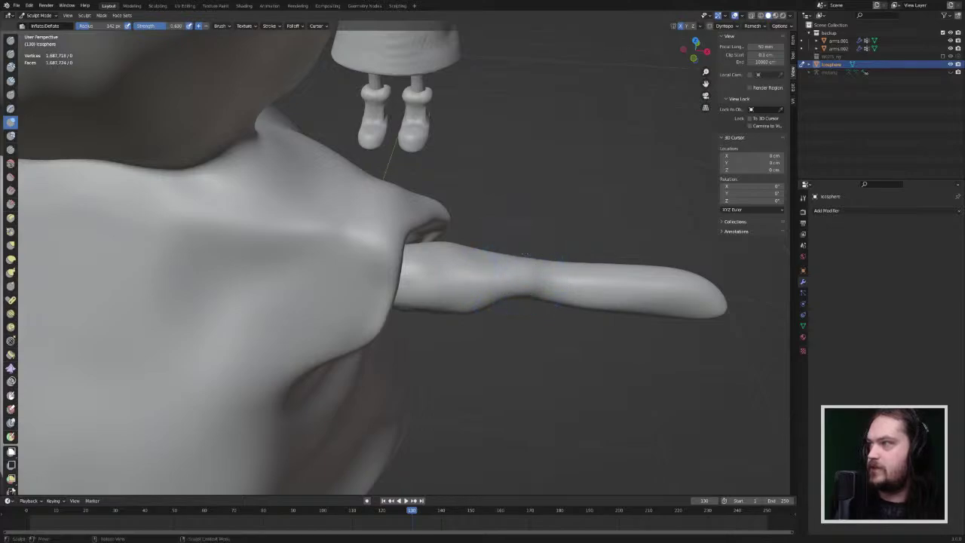
mouse_move(516, 301)
middle_mouse_down()
mouse_move(535, 220)
mouse_move(385, 275)
mouse_move(399, 319)
middle_mouse_up()
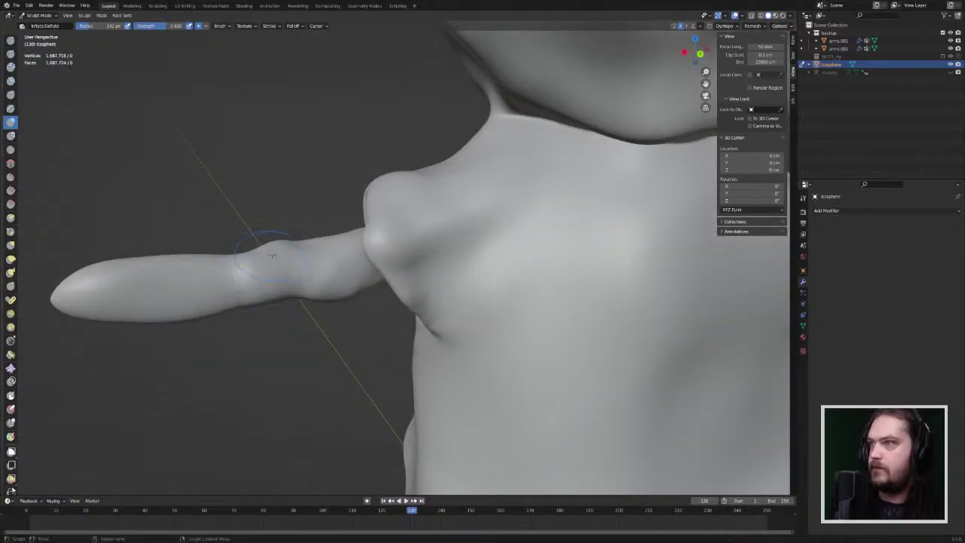
middle_click_drag(278, 244, 362, 317)
mouse_move(452, 303)
middle_mouse_down()
mouse_move(422, 302)
mouse_move(450, 305)
middle_mouse_up()
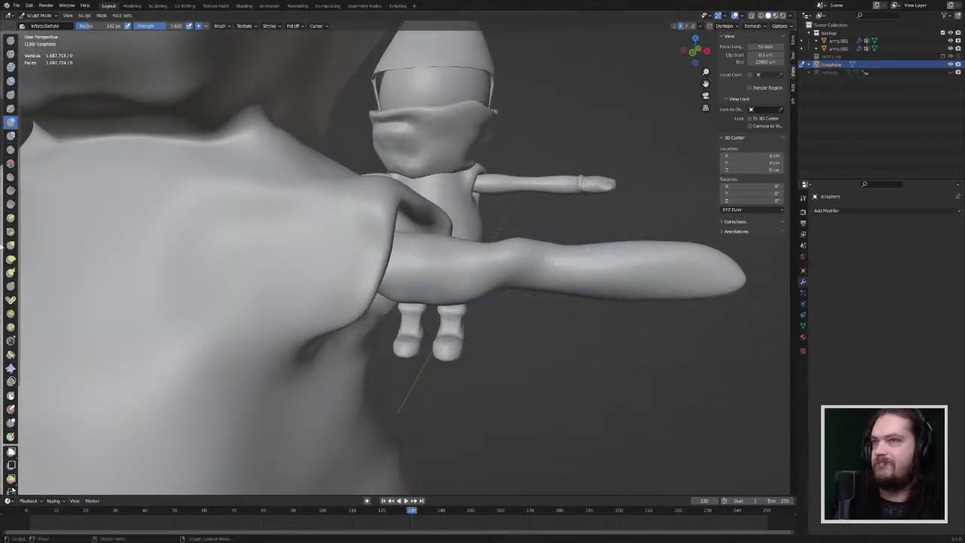
Step: Push in the upper and lower edges of the elbow with the Grab brush to even out its contour
left_click(11, 246)
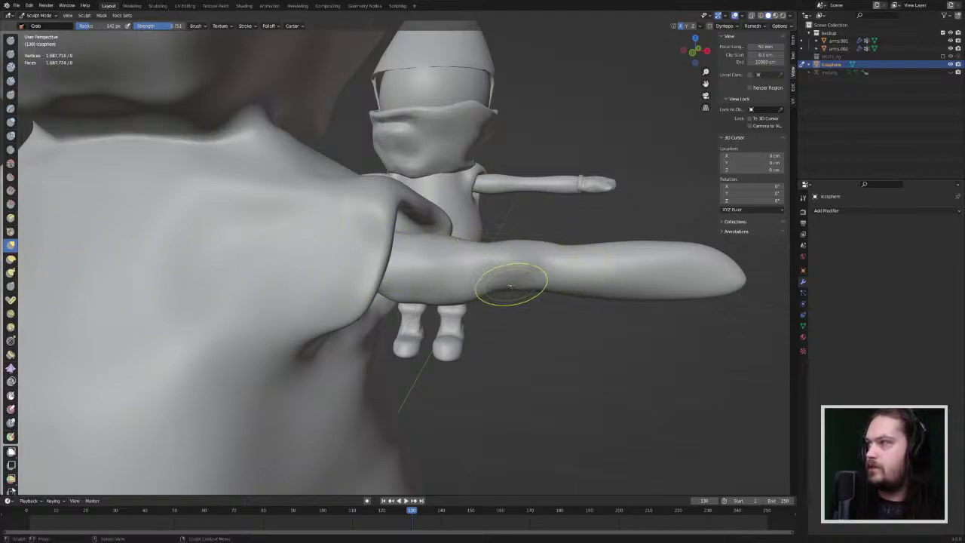
left_click_drag(511, 286, 515, 282)
left_click_drag(517, 242, 516, 250)
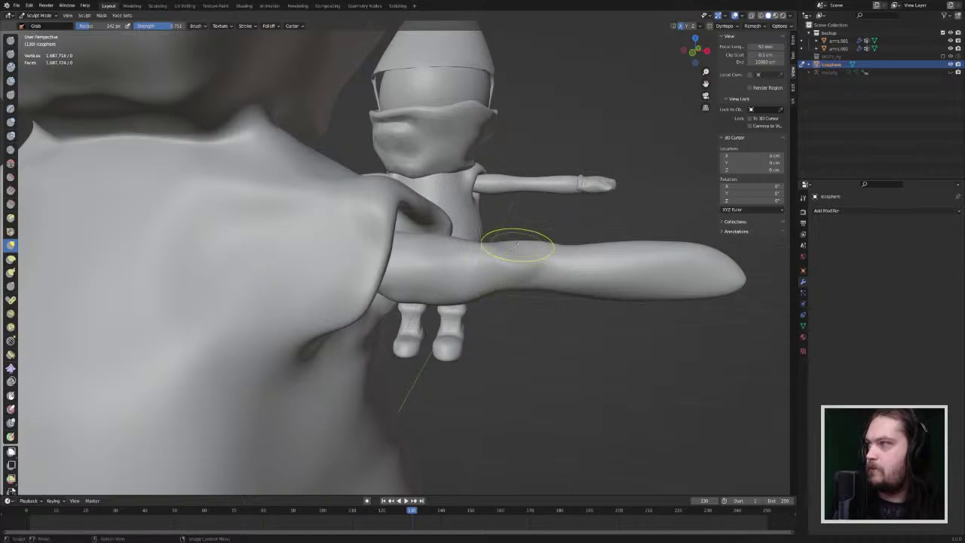
mouse_move(551, 240)
middle_mouse_down()
mouse_move(280, 254)
mouse_move(335, 268)
mouse_move(516, 256)
mouse_move(530, 298)
mouse_move(490, 292)
middle_mouse_up()
scroll(448, 265, "down", 8)
scroll(460, 234, "up", 6)
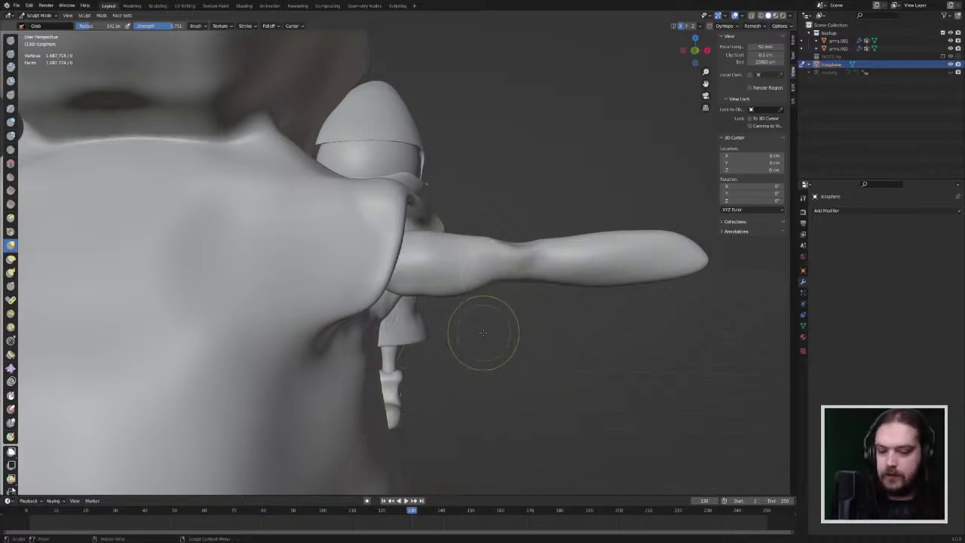
Step: Refine the elbow from the front and tuck in the upper arm's edge beside it with the Grab brush
middle_click_drag(551, 219, 531, 248)
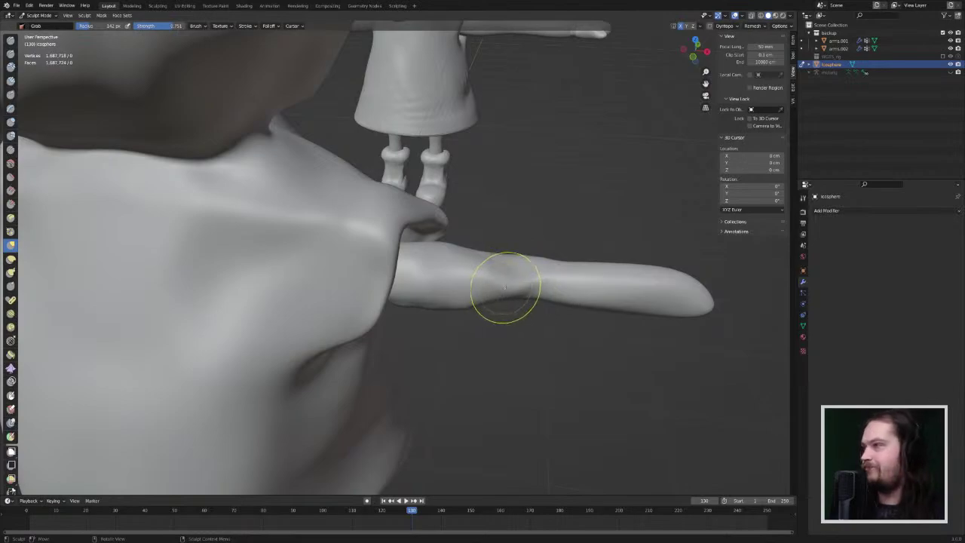
left_click_drag(511, 287, 511, 285)
left_click_drag(510, 285, 509, 283)
mouse_move(510, 283)
middle_mouse_down()
mouse_move(506, 296)
mouse_move(500, 286)
middle_mouse_up()
mouse_move(554, 263)
middle_mouse_down()
mouse_move(464, 265)
mouse_move(585, 294)
mouse_move(467, 344)
middle_mouse_up()
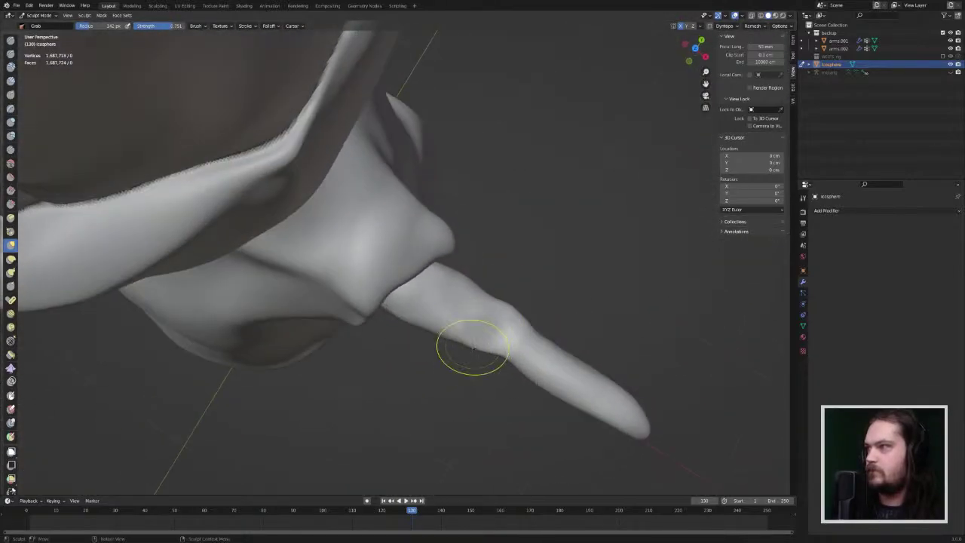
mouse_move(473, 347)
left_mouse_down()
mouse_move(450, 346)
mouse_move(502, 347)
left_mouse_up()
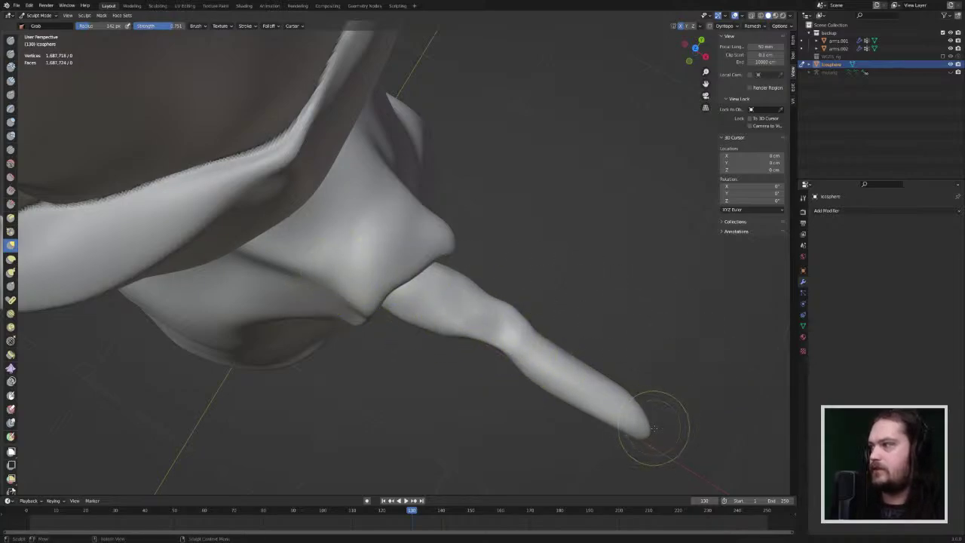
Step: Bend the forearm slightly with an enlarged Pose brush, after undoing a first attempt with the smaller radius
left_click(11, 299)
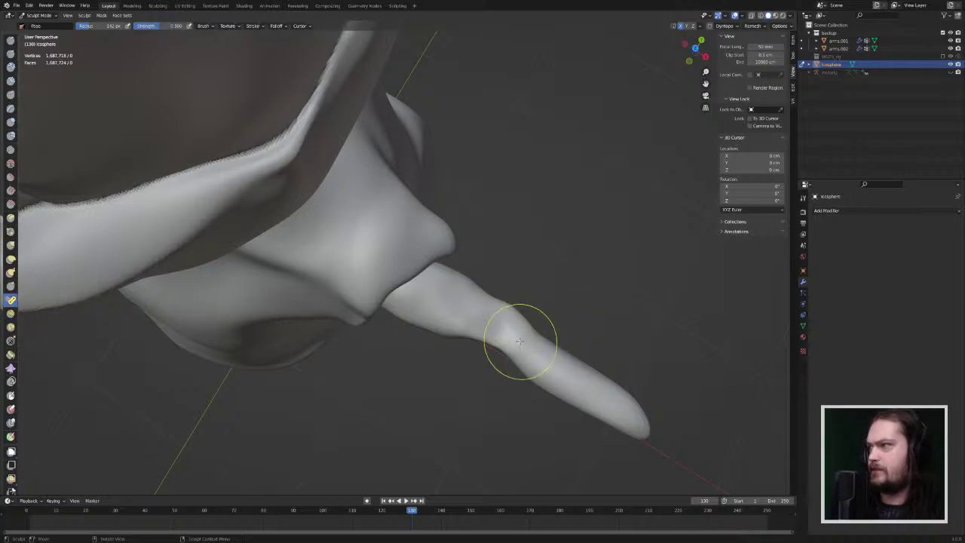
left_click_drag(517, 338, 545, 358)
key("ctrl+z")
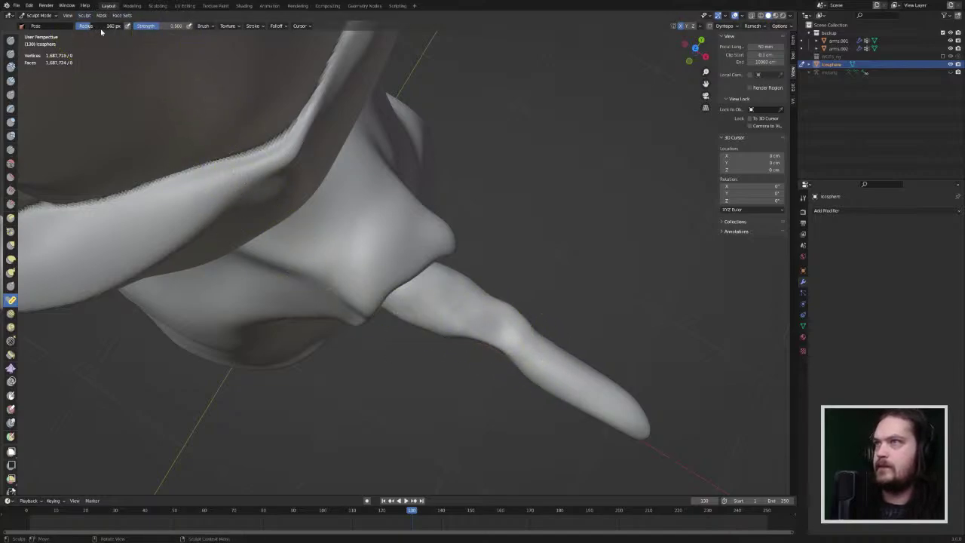
left_click_drag(90, 26, 143, 27)
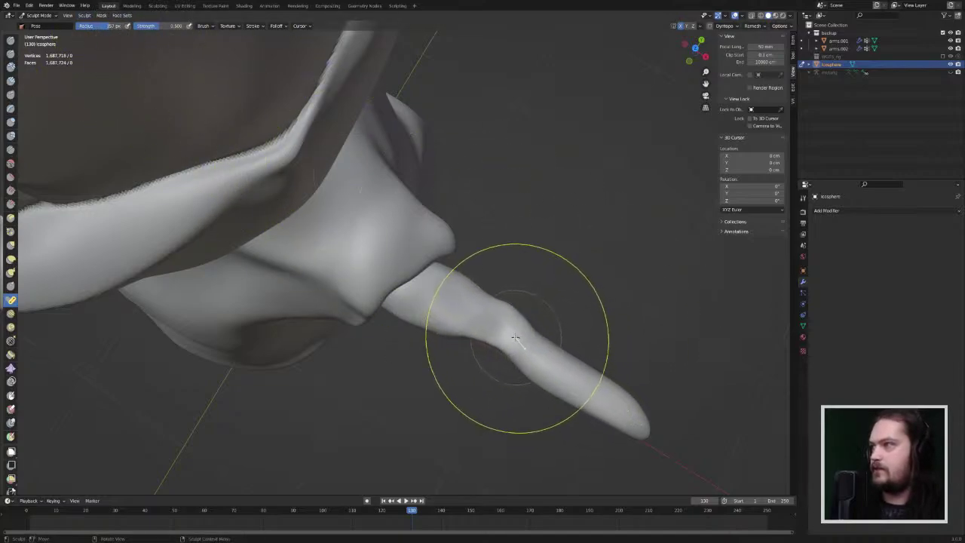
mouse_move(633, 413)
left_mouse_down()
mouse_move(624, 443)
mouse_move(617, 435)
left_mouse_up()
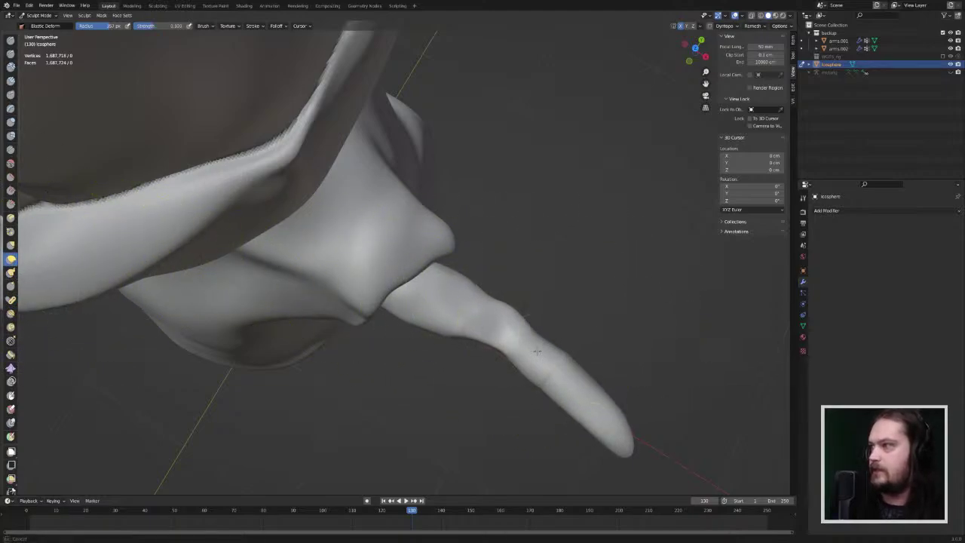
Step: Reshape the bend between elbow and forearm with the Elastic Deform brush
mouse_move(543, 344)
left_mouse_down()
mouse_move(545, 333)
mouse_move(519, 321)
mouse_move(523, 313)
left_mouse_up()
mouse_move(532, 335)
middle_mouse_down()
mouse_move(542, 333)
mouse_move(553, 276)
mouse_move(518, 276)
mouse_move(520, 305)
middle_mouse_up()
middle_click_drag(445, 316, 527, 287)
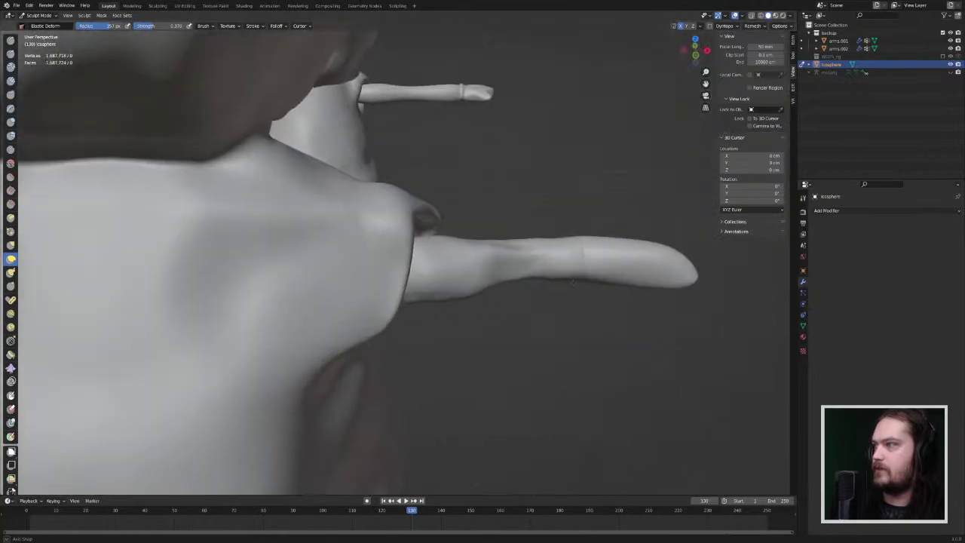
Step: Smooth out the creases along the elbow and forearm with the Smooth brush, checking the arm's surface up close
left_click(11, 164)
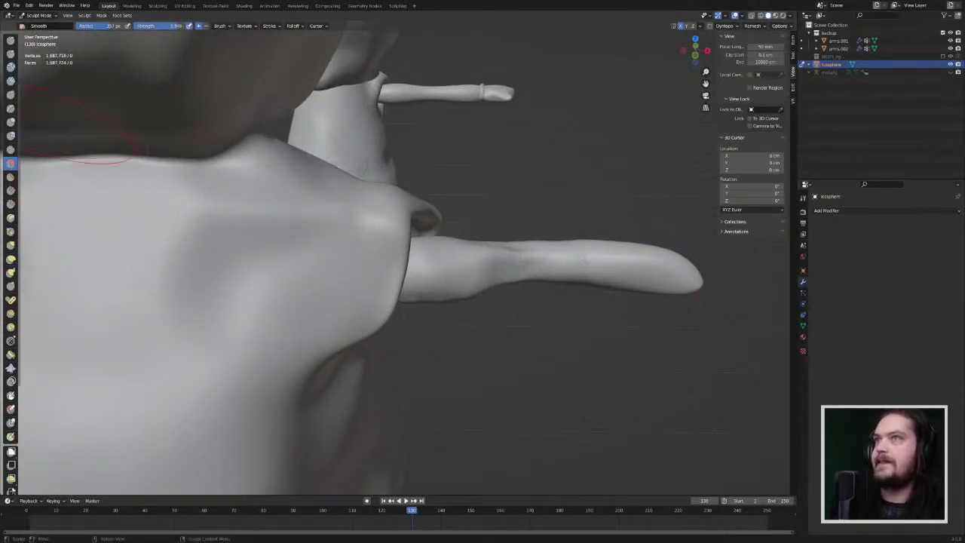
mouse_move(293, 194)
middle_mouse_down()
mouse_move(543, 286)
mouse_move(641, 384)
middle_mouse_up()
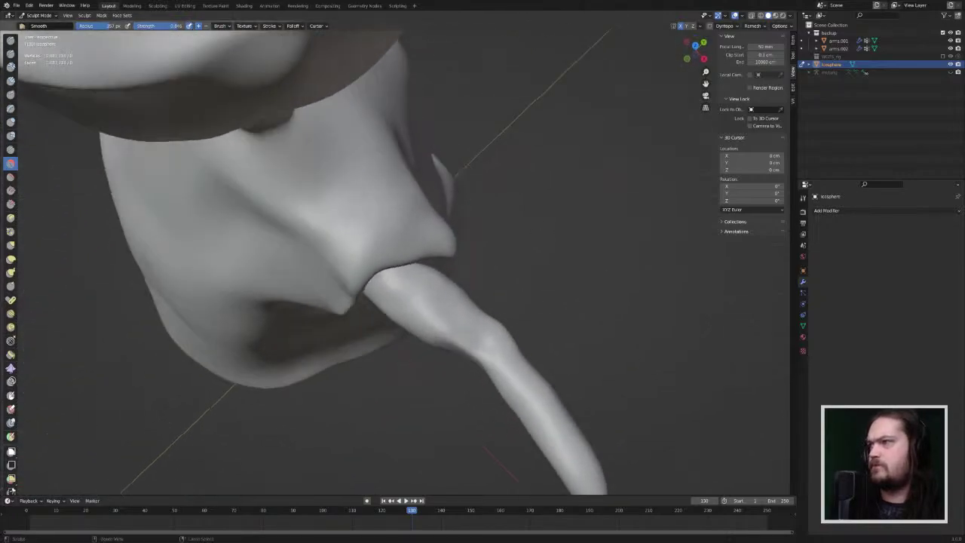
scroll(652, 398, "down", 8)
scroll(652, 398, "up", 10)
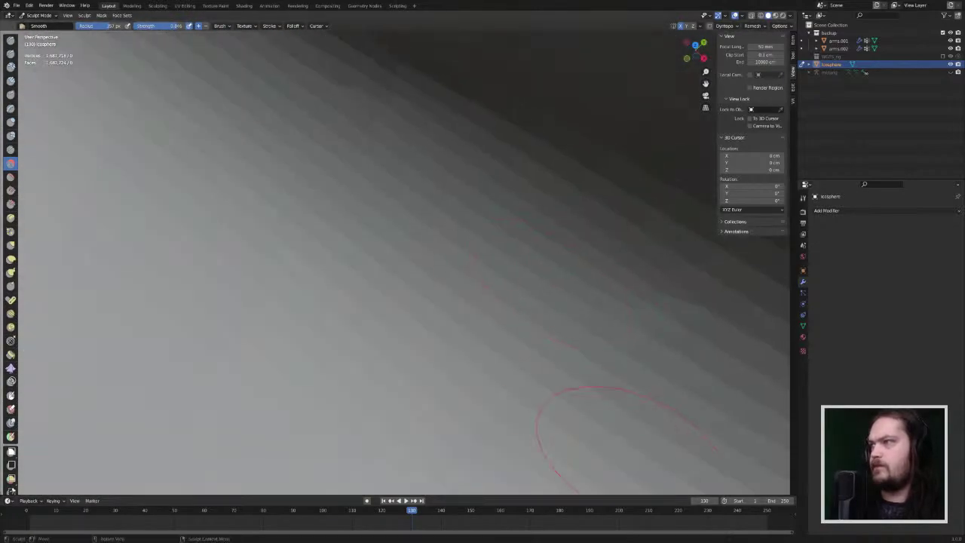
mouse_move(613, 448)
middle_mouse_down()
mouse_move(499, 306)
mouse_move(520, 324)
middle_mouse_up()
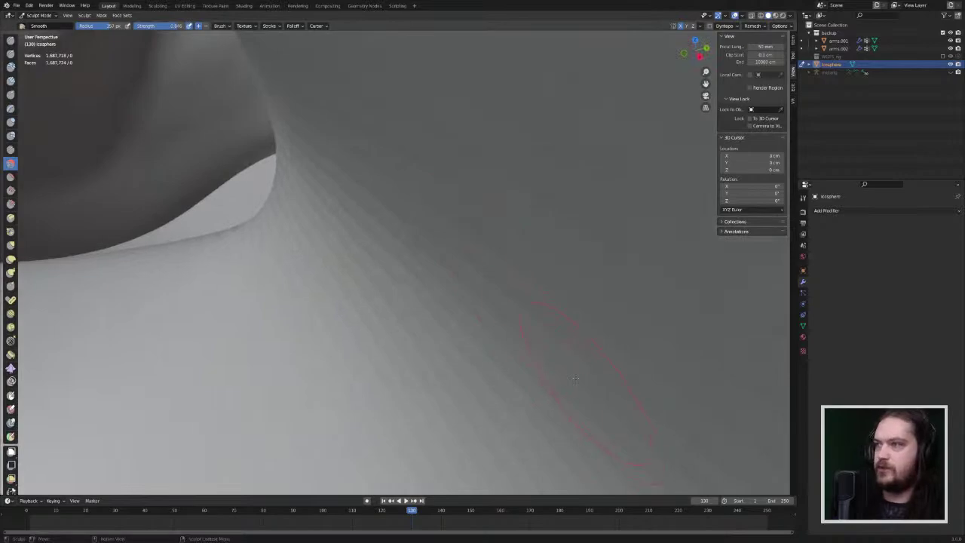
middle_click_drag(575, 378, 478, 302)
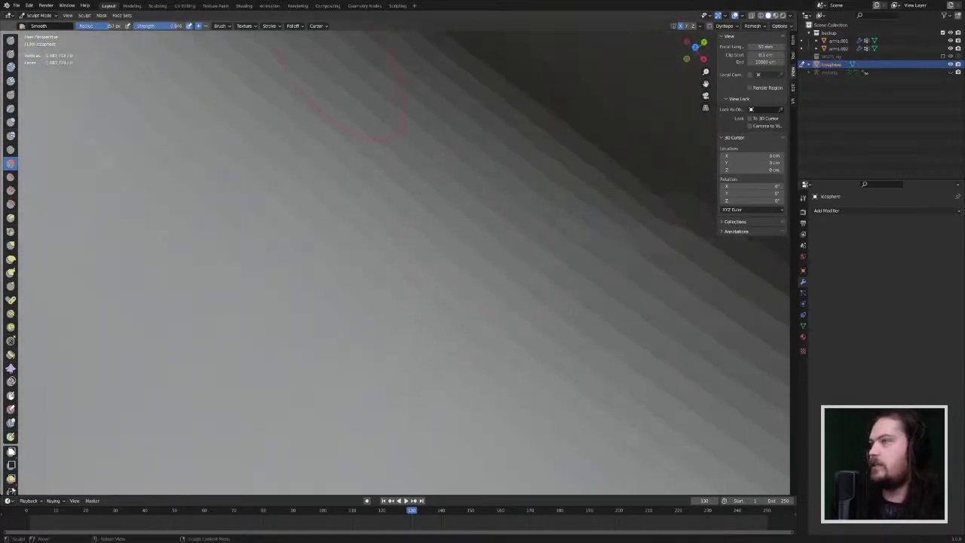
scroll(332, 185, "down", 5)
scroll(337, 193, "up", 3)
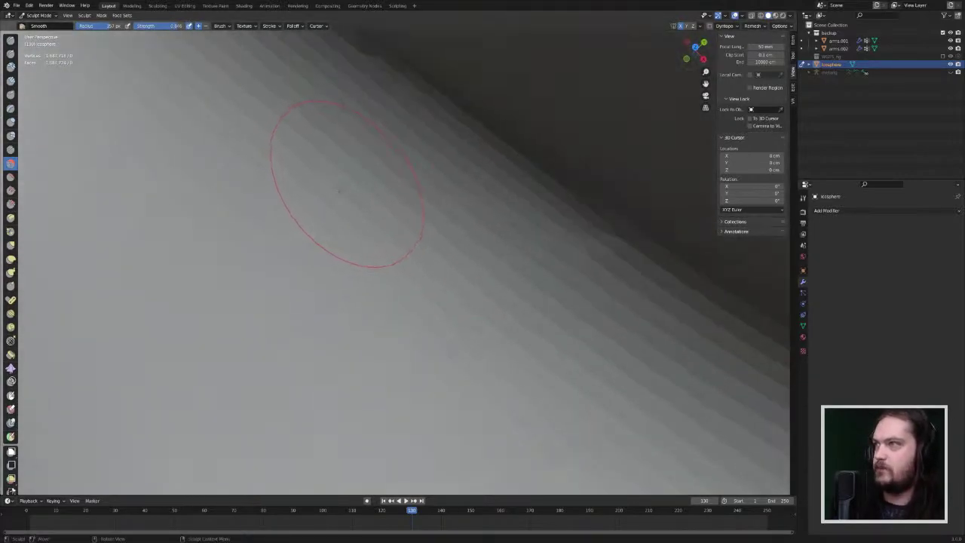
mouse_move(339, 190)
middle_mouse_down()
mouse_move(345, 198)
mouse_move(343, 185)
middle_mouse_up()
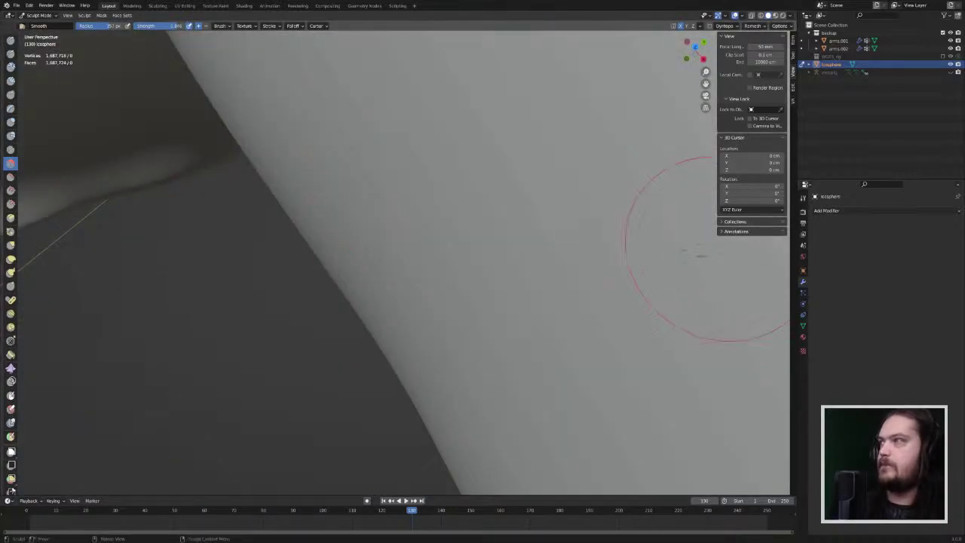
mouse_move(635, 204)
middle_mouse_down()
mouse_move(560, 165)
mouse_move(525, 189)
mouse_move(520, 358)
mouse_move(482, 301)
mouse_move(527, 286)
mouse_move(498, 331)
mouse_move(548, 309)
mouse_move(527, 317)
mouse_move(505, 354)
mouse_move(554, 318)
middle_mouse_up()
scroll(554, 318, "down", 8)
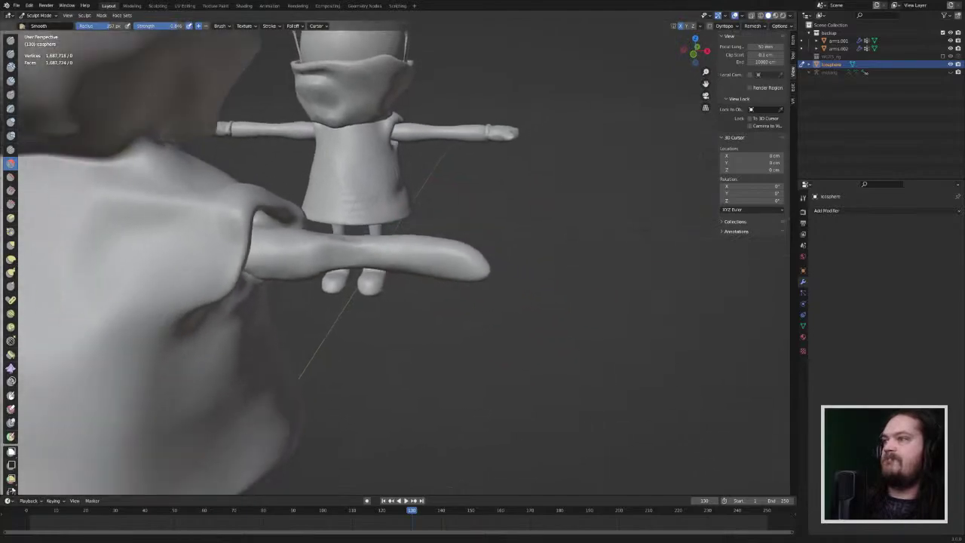
Step: Add volume to the thin forearm and upper arm with the Inflate/Deflate brush
scroll(554, 318, "down", 4)
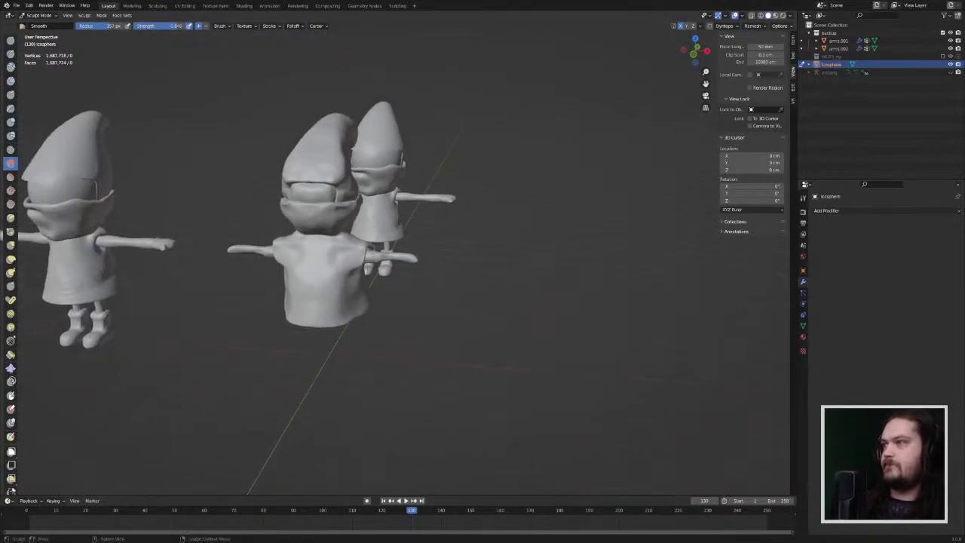
middle_click_drag(553, 318, 493, 415)
middle_click_drag(422, 256, 370, 241)
scroll(401, 211, "up", 7)
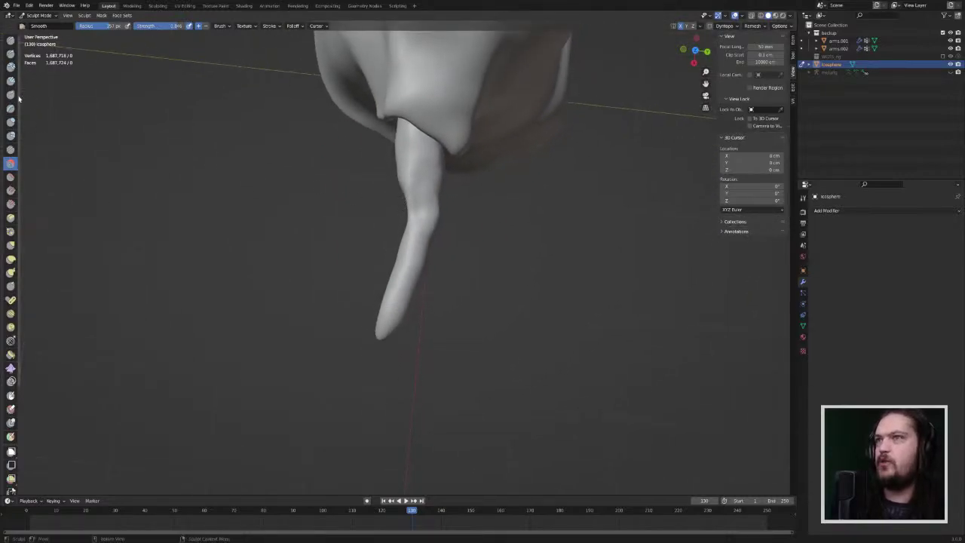
left_click(10, 122)
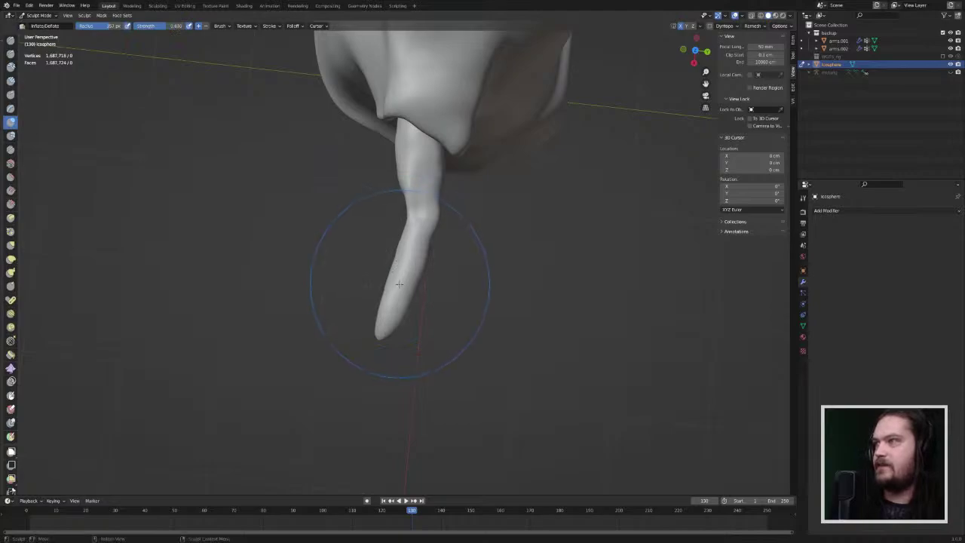
mouse_move(400, 289)
middle_mouse_down()
mouse_move(426, 285)
mouse_move(494, 245)
mouse_move(577, 116)
middle_mouse_up()
middle_click_drag(418, 271, 363, 358)
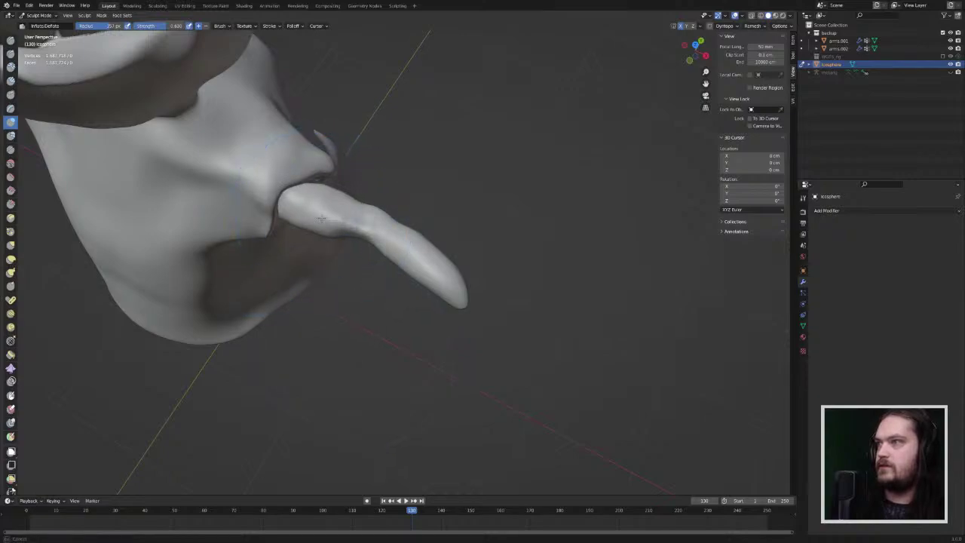
mouse_move(370, 209)
middle_mouse_down()
mouse_move(415, 181)
mouse_move(474, 344)
mouse_move(497, 452)
mouse_move(502, 443)
middle_mouse_up()
scroll(502, 452, "up", 6)
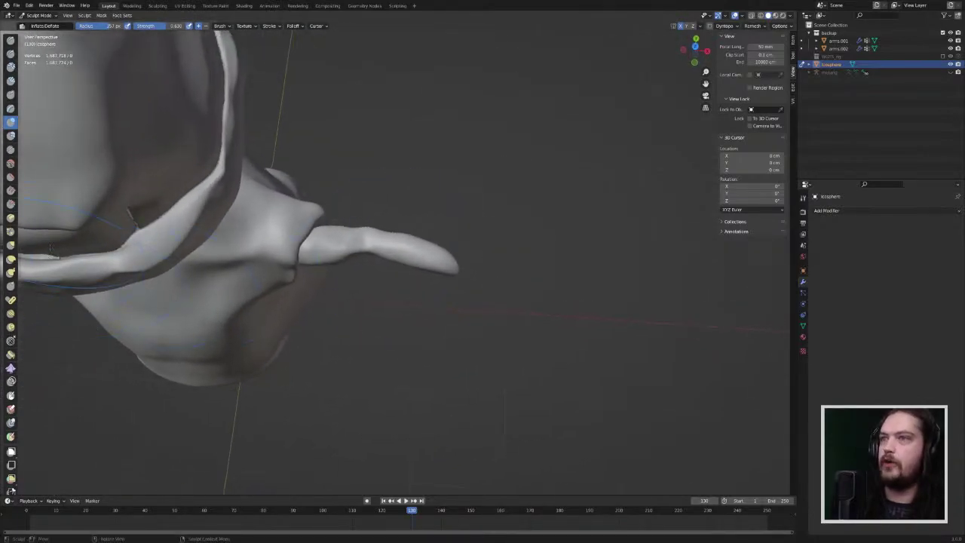
Step: Nudge the tip of the forearm outward and back into line with the Grab brush
left_click(11, 245)
left_click_drag(443, 268, 452, 260)
mouse_move(484, 263)
middle_mouse_down()
mouse_move(492, 168)
mouse_move(479, 152)
middle_mouse_up()
middle_click_drag(496, 117, 441, 214)
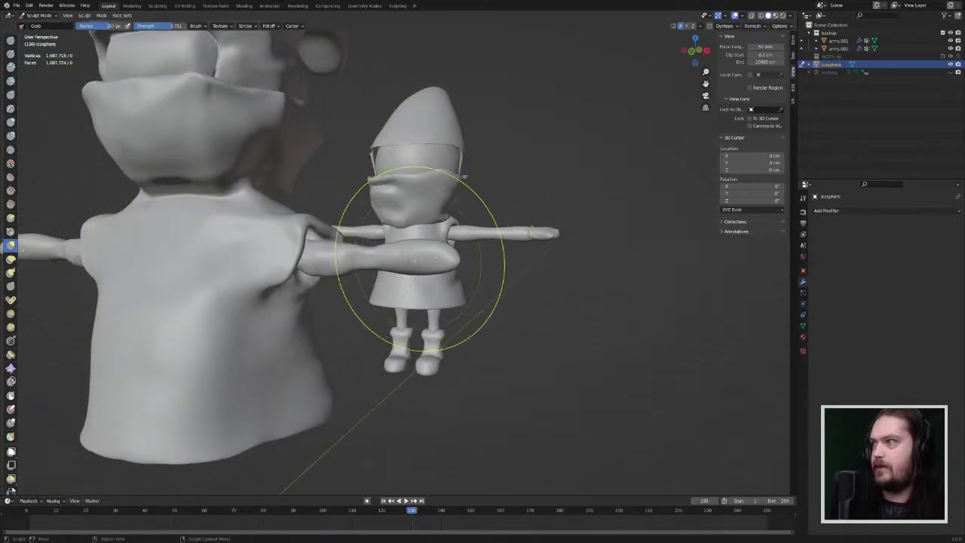
Step: Swell the end of the forearm into a rounded ball for the hand with a smaller Inflate/Deflate brush
left_click(11, 122)
middle_click_drag(302, 263, 443, 300)
left_click_drag(422, 299, 423, 296)
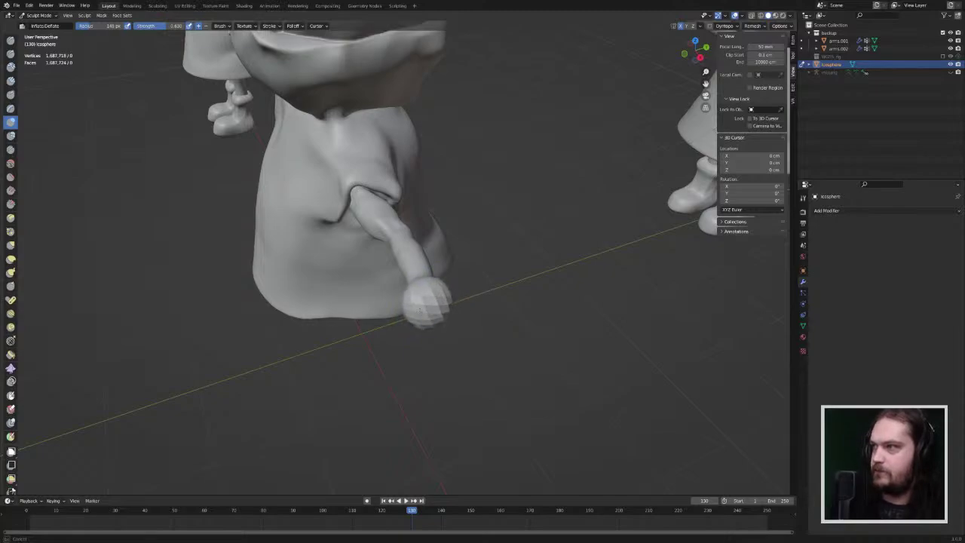
Step: Remesh the whole character to give the stretched, faceted hand ball an even mesh
mouse_move(458, 294)
middle_mouse_down()
mouse_move(520, 252)
mouse_move(509, 238)
mouse_move(467, 305)
mouse_move(448, 311)
middle_mouse_up()
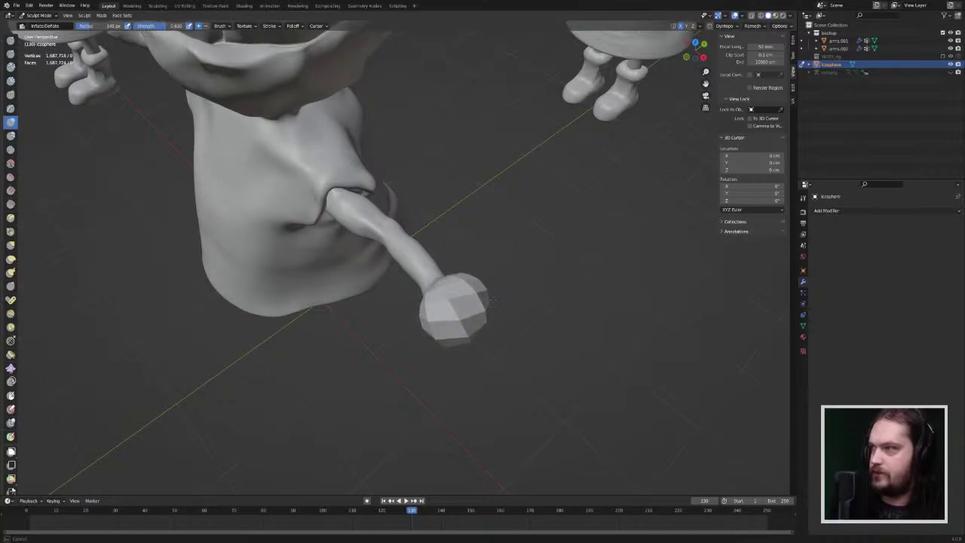
middle_click_drag(482, 301, 504, 238)
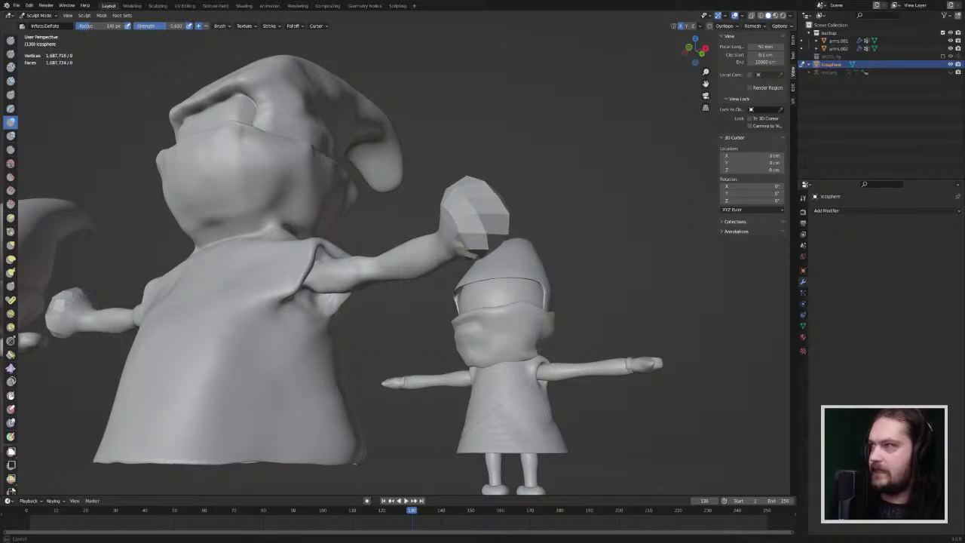
middle_click_drag(501, 244, 450, 296)
left_click(756, 27)
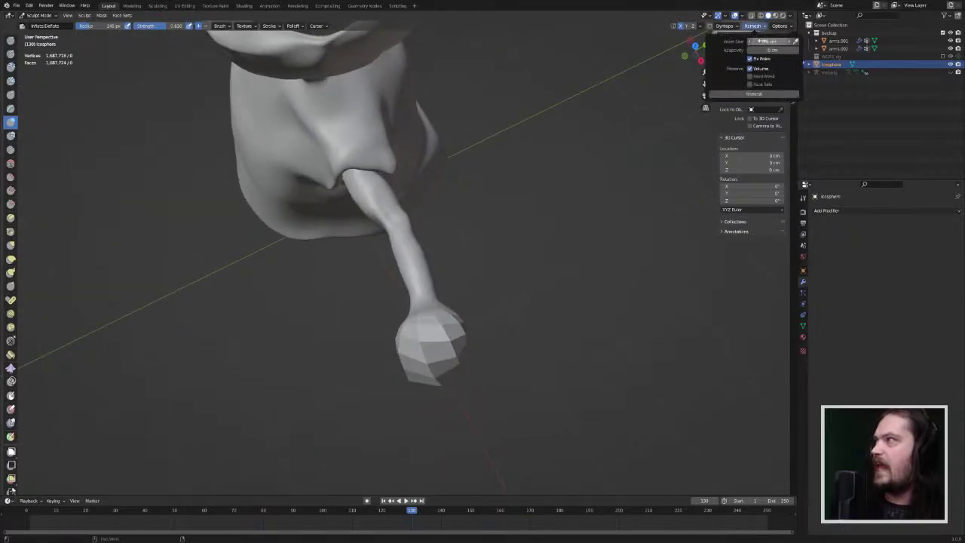
left_click(750, 97)
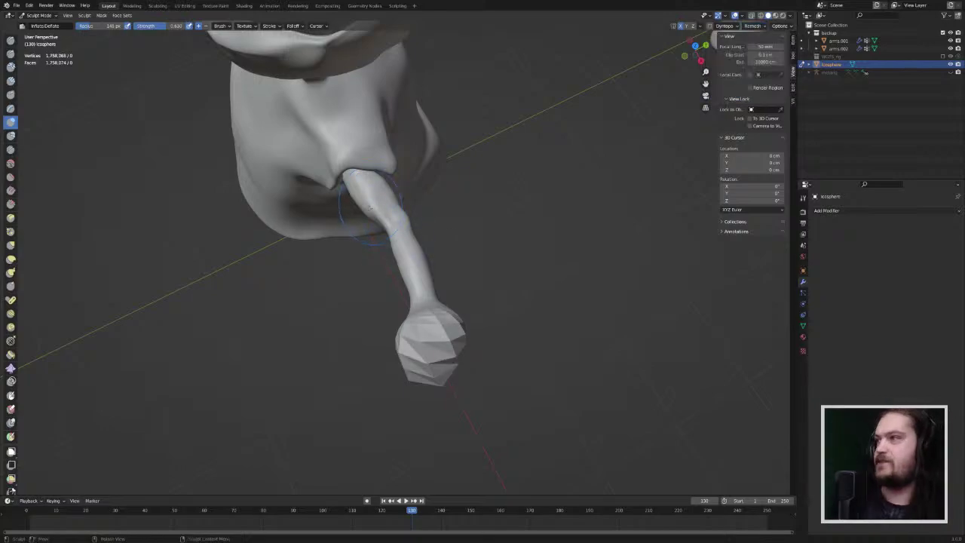
right_click(448, 332)
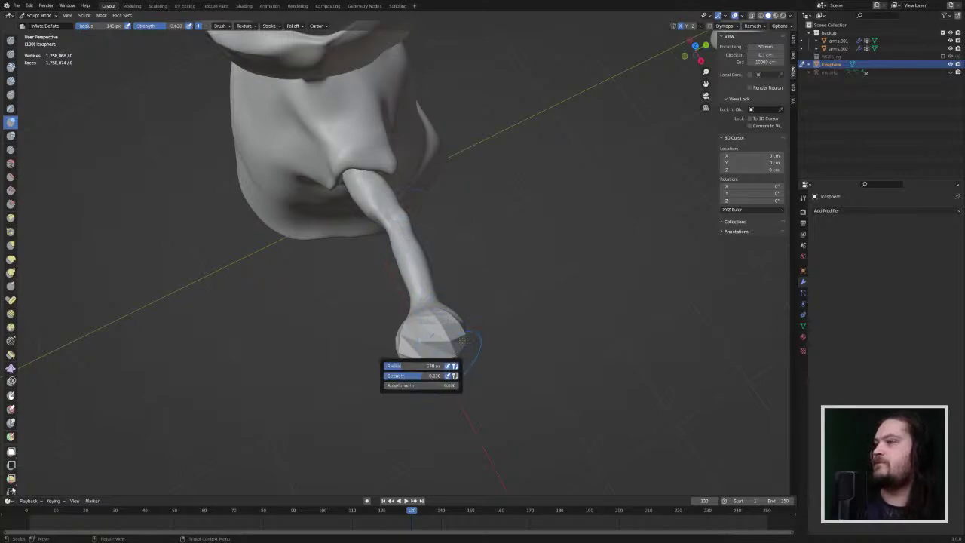
key("Escape")
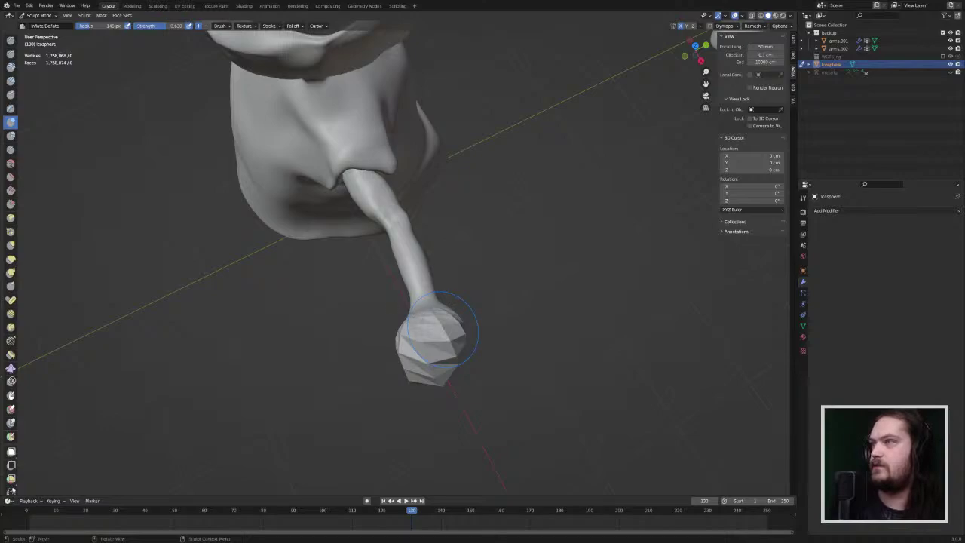
key("Tab")
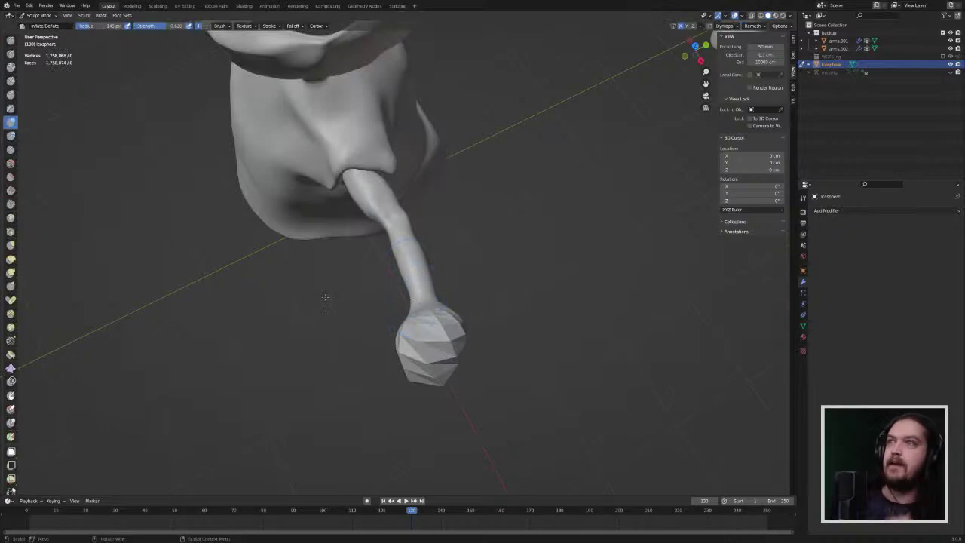
Step: Smooth the faceted surface of the hand ball at the end of the arm with the Smooth brush
left_click(11, 163)
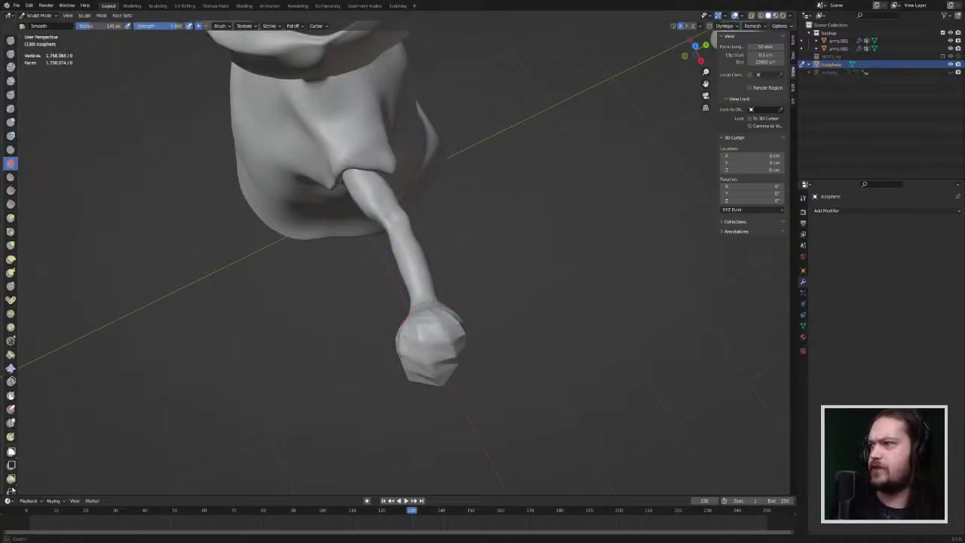
mouse_move(458, 309)
left_mouse_down()
mouse_move(451, 365)
mouse_move(454, 323)
left_mouse_up()
right_click(419, 337)
right_click(461, 310)
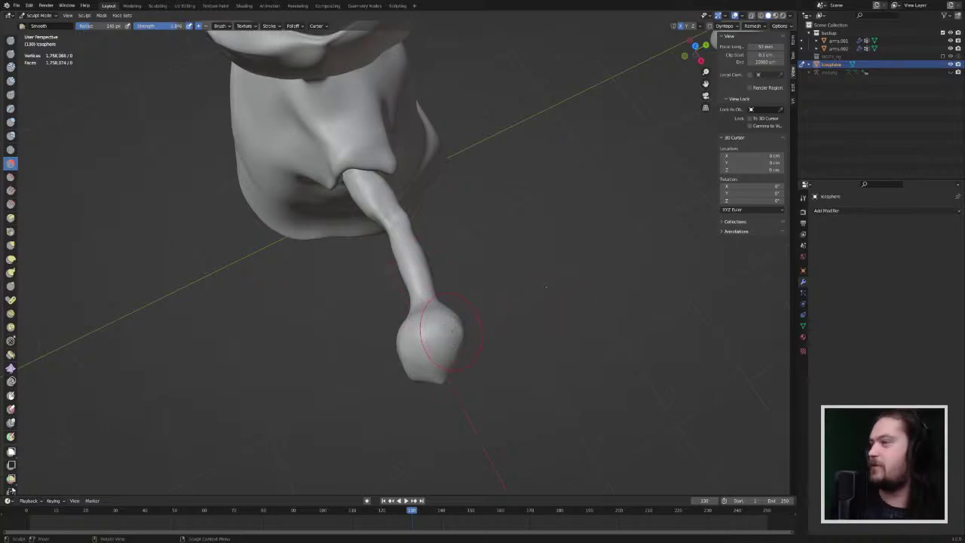
Step: Try to subdivide the character mesh in Edit Mode with one cut and return to Sculpt Mode
key("Tab")
right_click(481, 341)
left_click(481, 341)
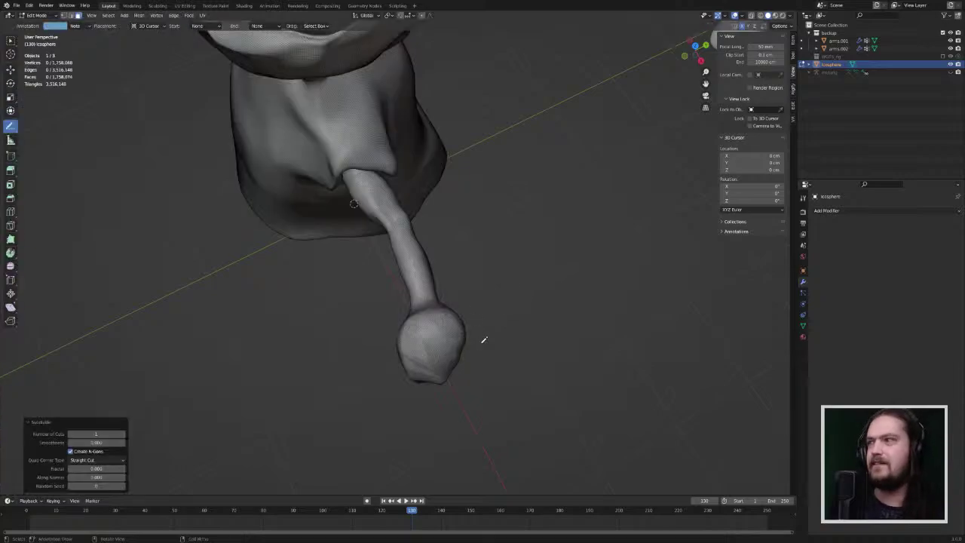
right_click(480, 339)
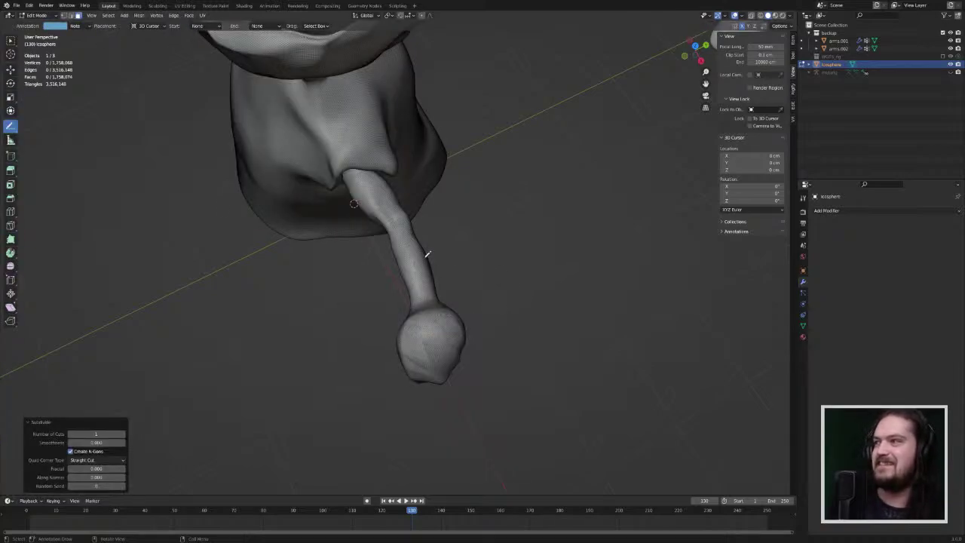
left_click(47, 14)
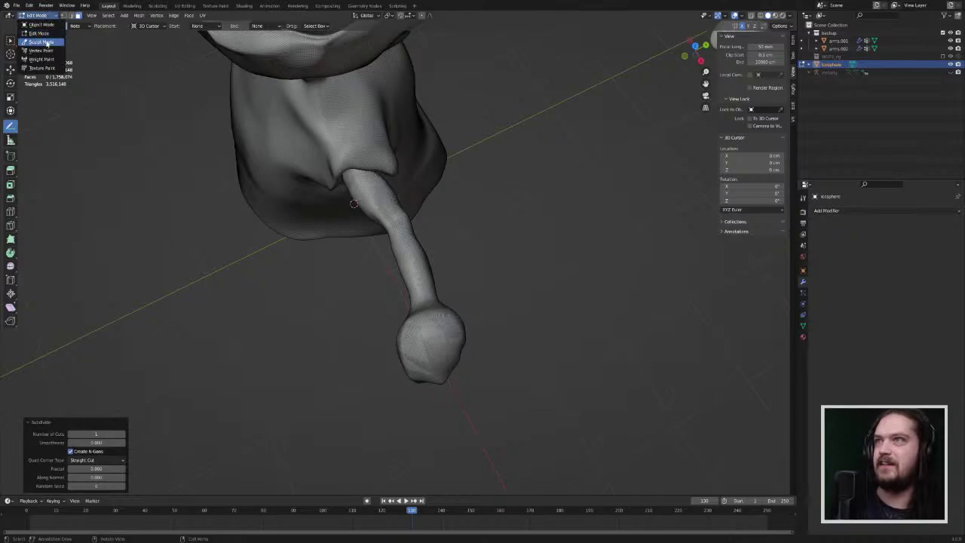
key("Return")
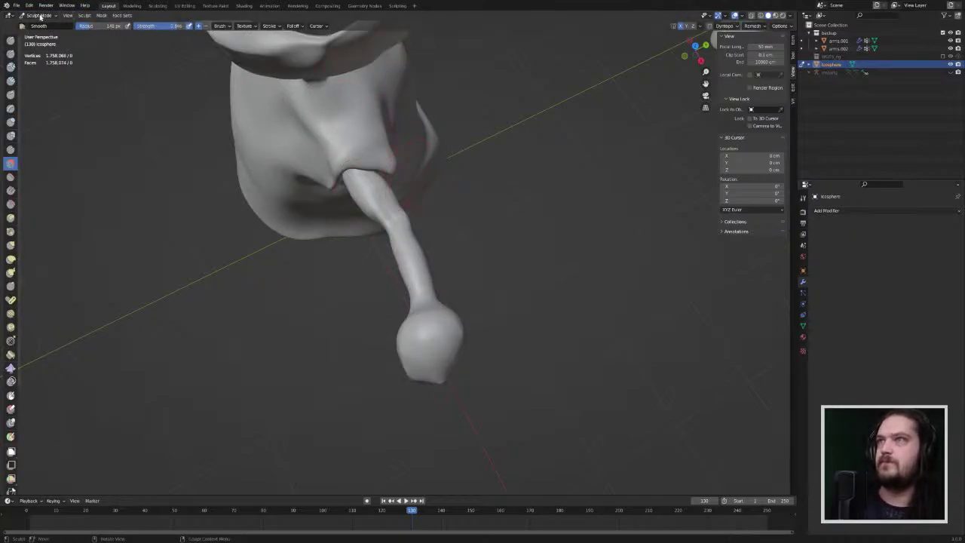
Step: Frame the whole character in Object Mode and return to Sculpt Mode
left_click(39, 15)
left_click(43, 24)
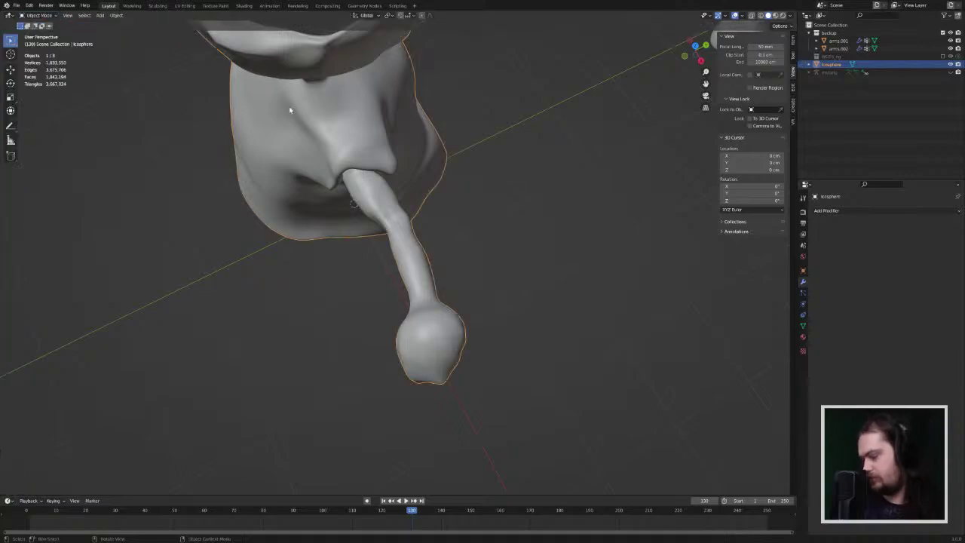
key("KP_Decimal")
left_click(49, 15)
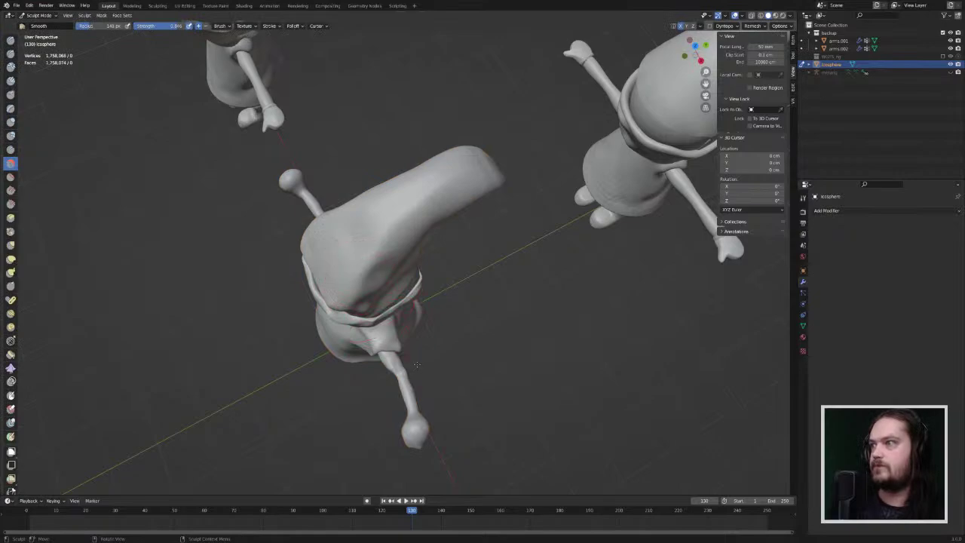
Step: Reposition the 3D cursor away from the world origin
right_click(559, 407)
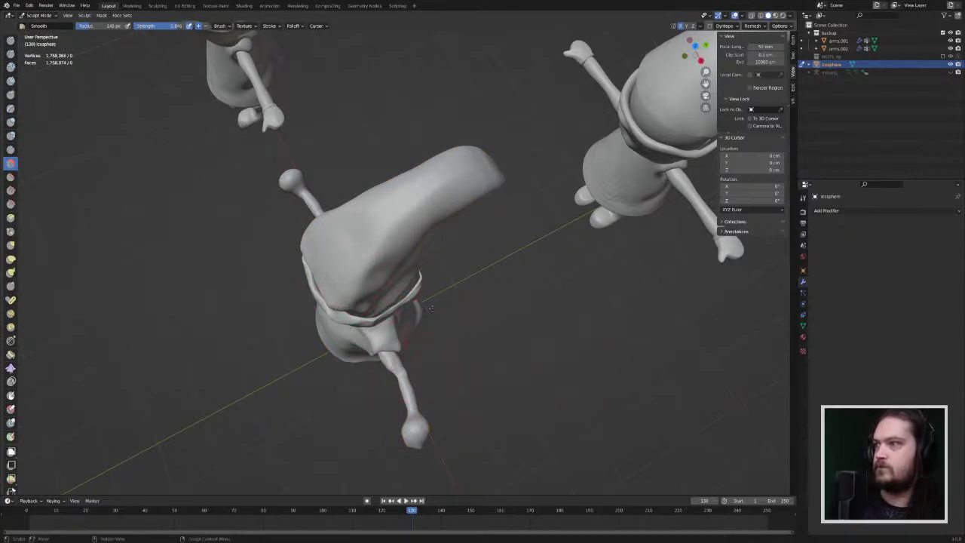
right_click(456, 322)
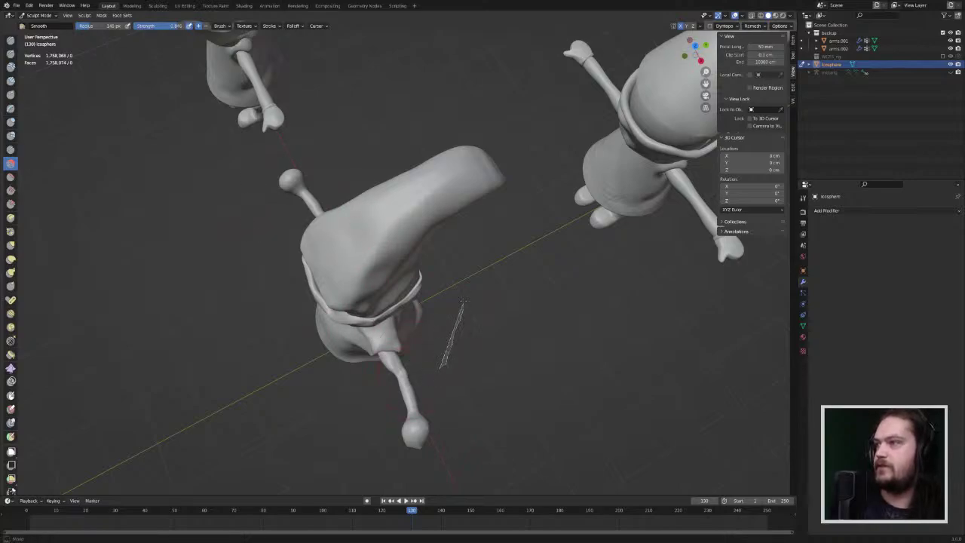
right_click_drag(453, 322, 406, 352, "shift")
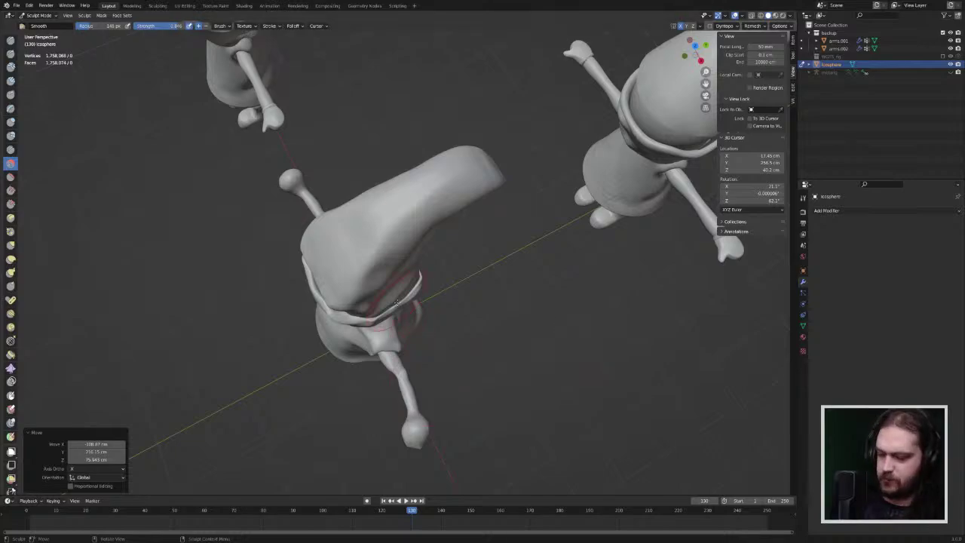
right_click(473, 403)
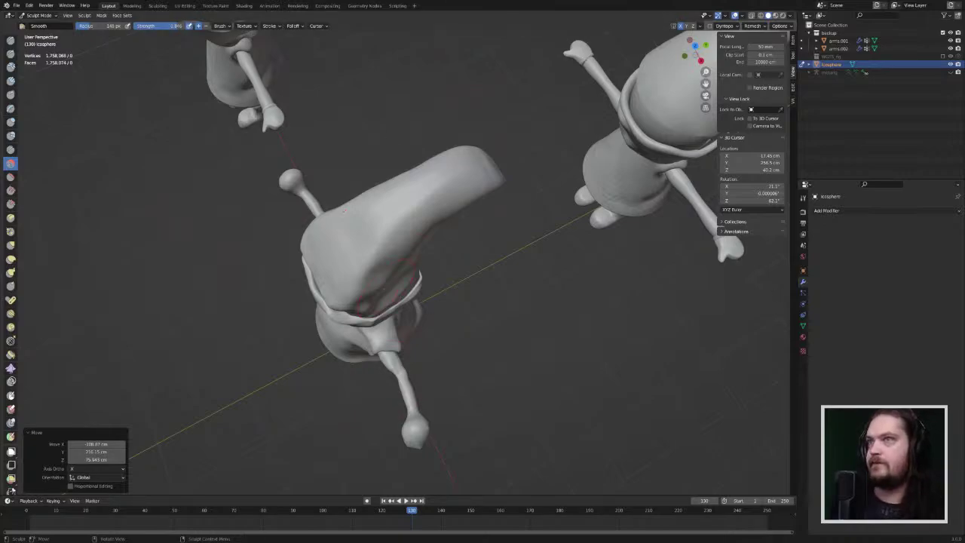
Step: Smooth out the remaining facets on the underside and outer end of the hand ball with the Smooth brush
mouse_move(512, 386)
middle_mouse_down()
mouse_move(491, 357)
mouse_move(565, 314)
mouse_move(544, 296)
mouse_move(545, 226)
middle_mouse_up()
middle_click_drag(684, 350, 451, 110)
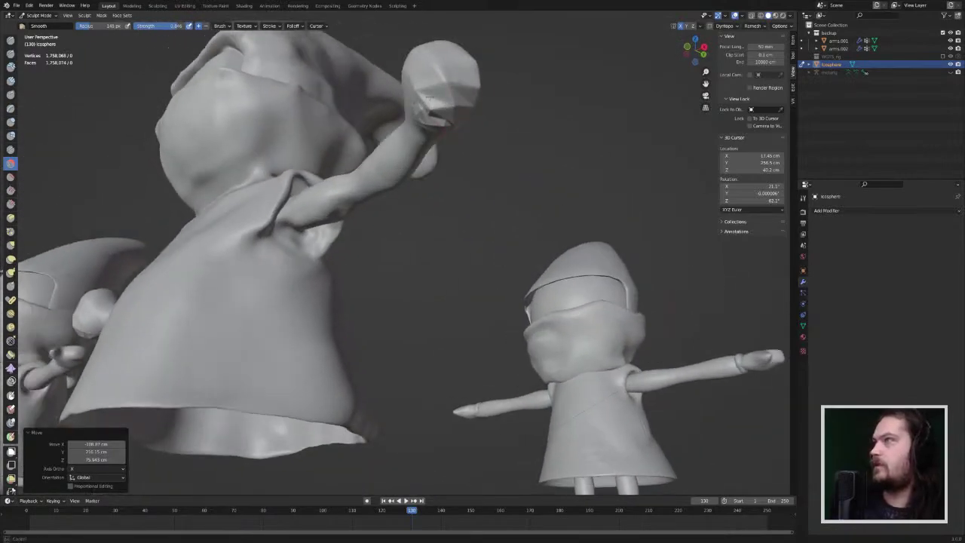
left_click_drag(428, 98, 462, 71)
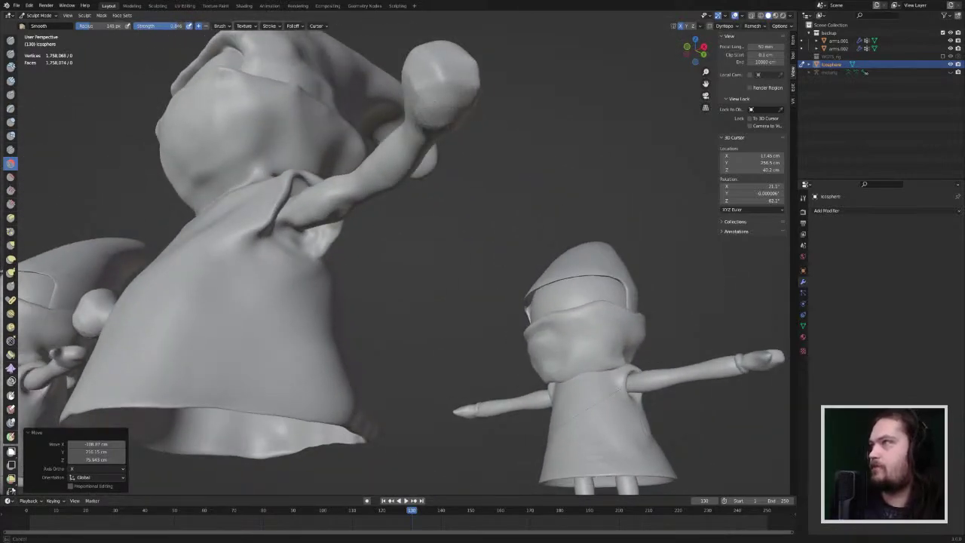
middle_click_drag(561, 228, 451, 365)
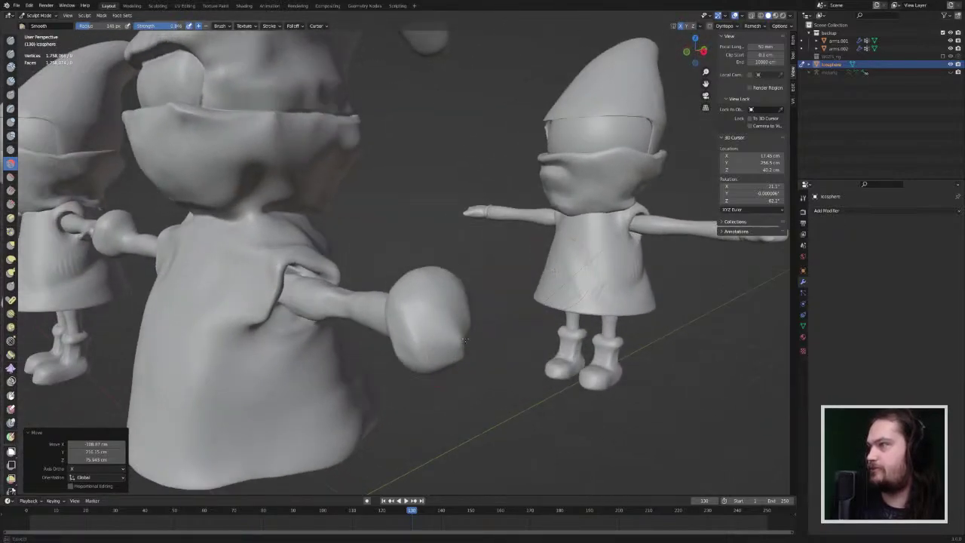
left_click_drag(446, 340, 441, 348)
middle_click_drag(369, 433, 388, 484)
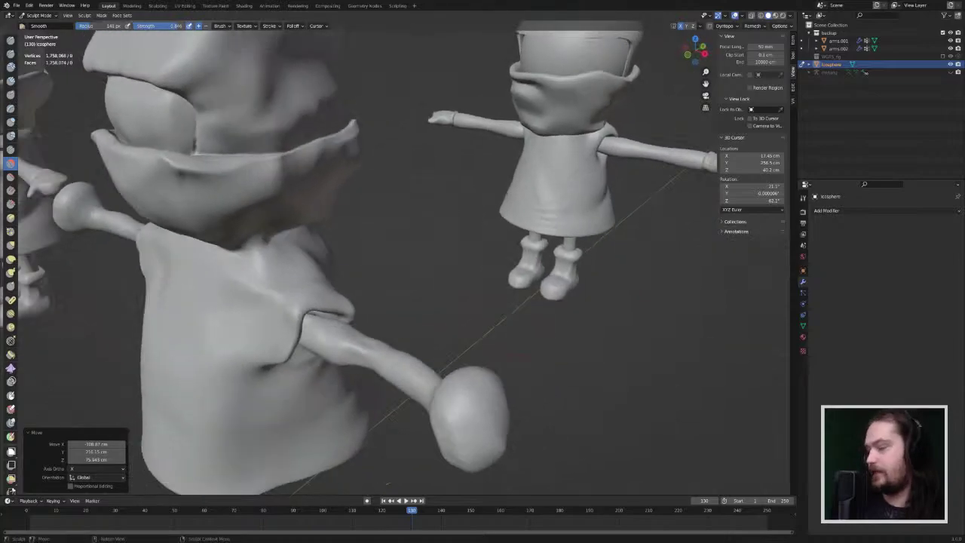
Step: Start flattening the top of the hand ball with the Flatten/Contrast brush, working from above
key("KP_7")
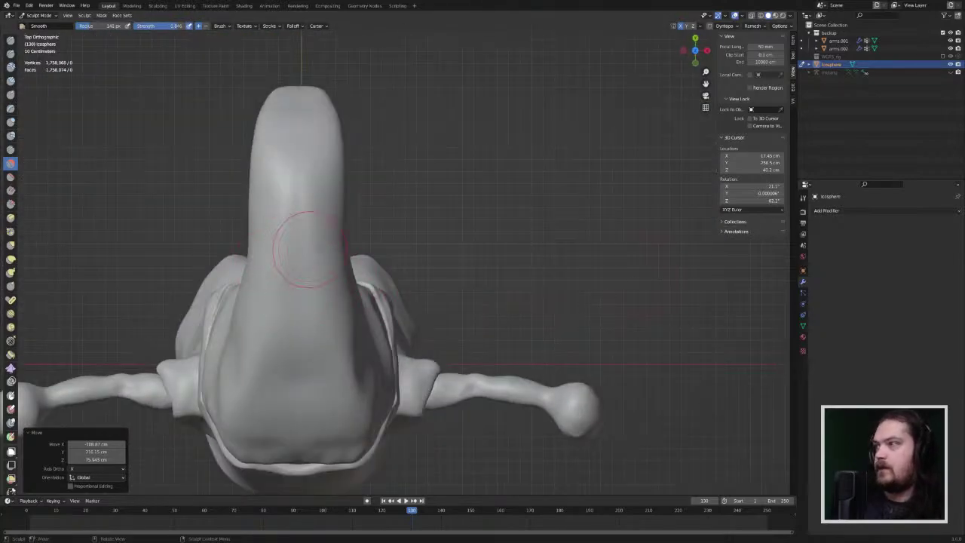
left_click(11, 177)
mouse_move(572, 407)
left_mouse_down()
mouse_move(580, 422)
mouse_move(588, 411)
mouse_move(572, 399)
mouse_move(571, 427)
mouse_move(589, 414)
mouse_move(566, 411)
mouse_move(600, 409)
left_mouse_up()
mouse_move(599, 409)
middle_mouse_down()
mouse_move(594, 369)
mouse_move(592, 394)
middle_mouse_up()
mouse_move(593, 394)
left_mouse_down()
mouse_move(581, 394)
mouse_move(585, 410)
left_mouse_up()
Step: Raise the Flatten/Contrast brush strength to 1.000 and flatten the hand's top, underside and front
left_click_drag(160, 26, 187, 27)
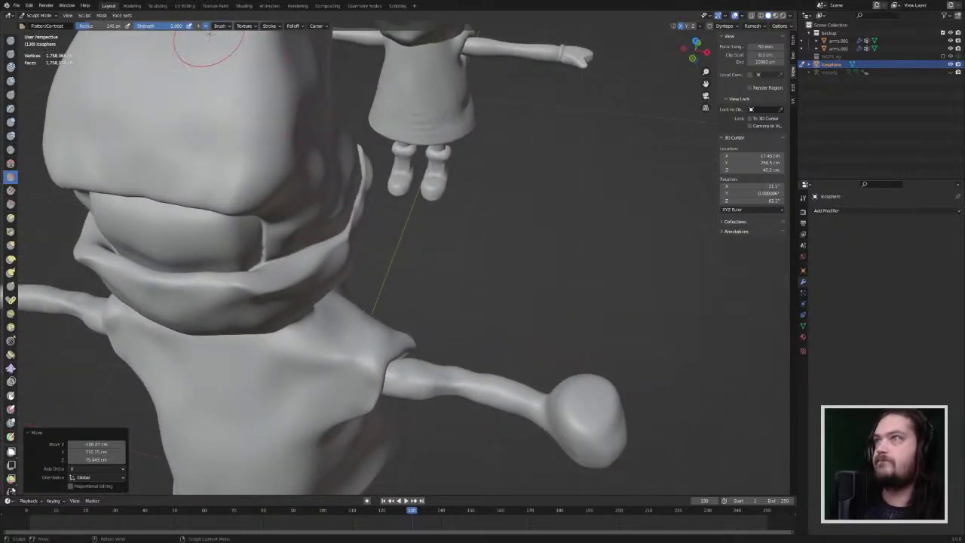
mouse_move(592, 399)
left_mouse_down()
mouse_move(613, 394)
mouse_move(595, 418)
mouse_move(606, 428)
left_mouse_up()
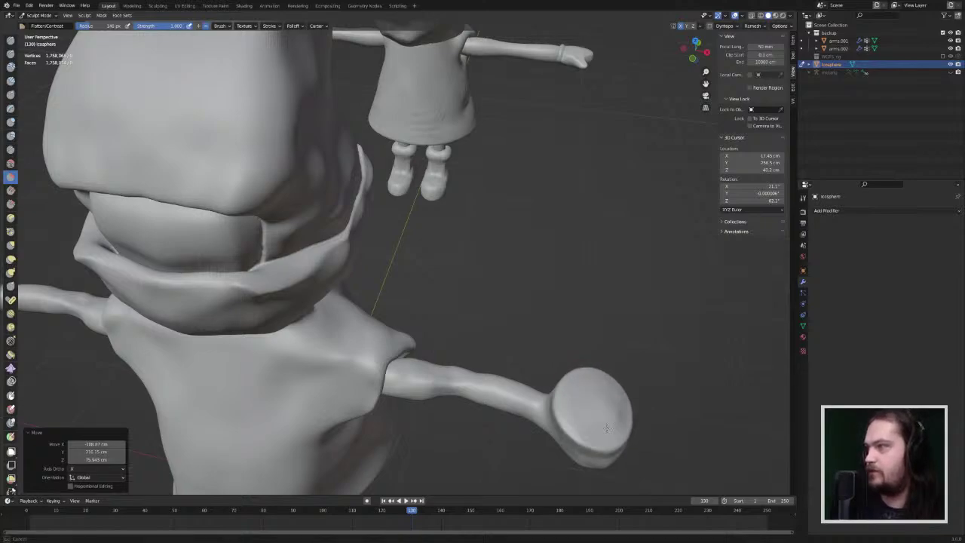
middle_click_drag(606, 428, 627, 117)
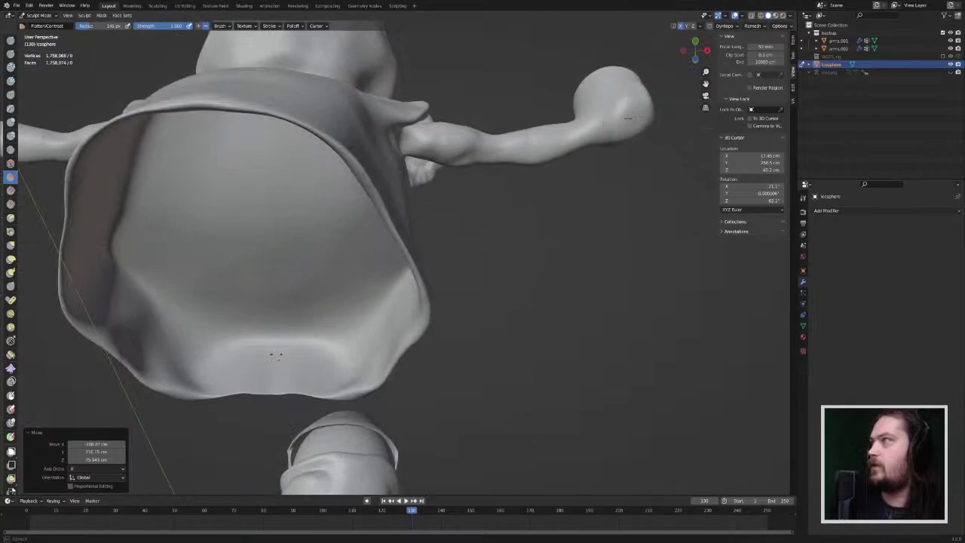
mouse_move(628, 118)
left_mouse_down()
mouse_move(632, 109)
mouse_move(617, 125)
mouse_move(614, 110)
left_mouse_up()
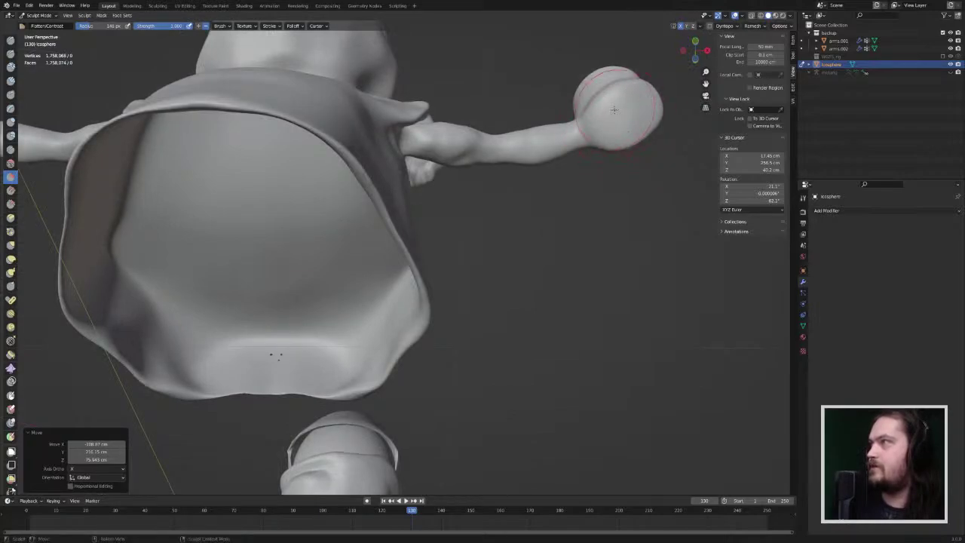
middle_click_drag(623, 104, 627, 234)
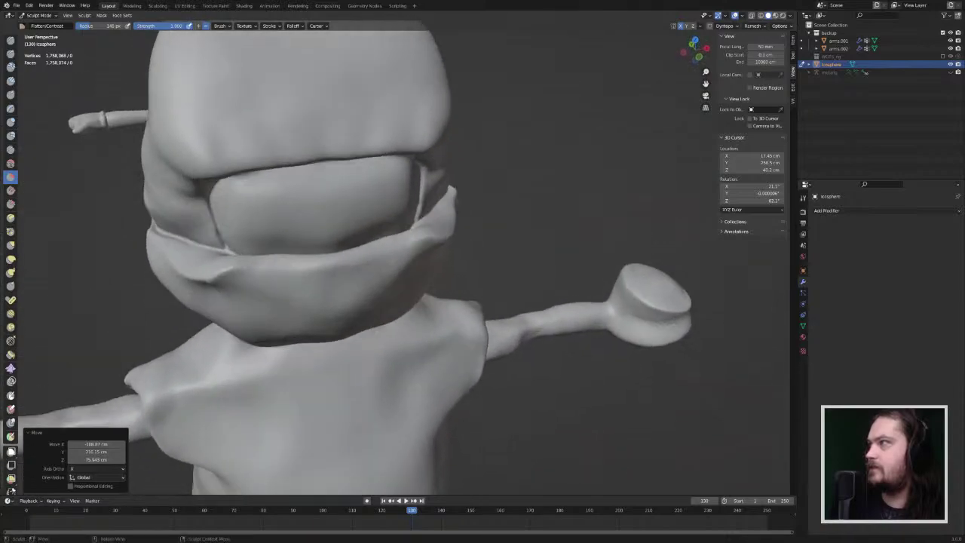
mouse_move(639, 318)
left_mouse_down()
mouse_move(658, 272)
mouse_move(631, 280)
mouse_move(646, 275)
left_mouse_up()
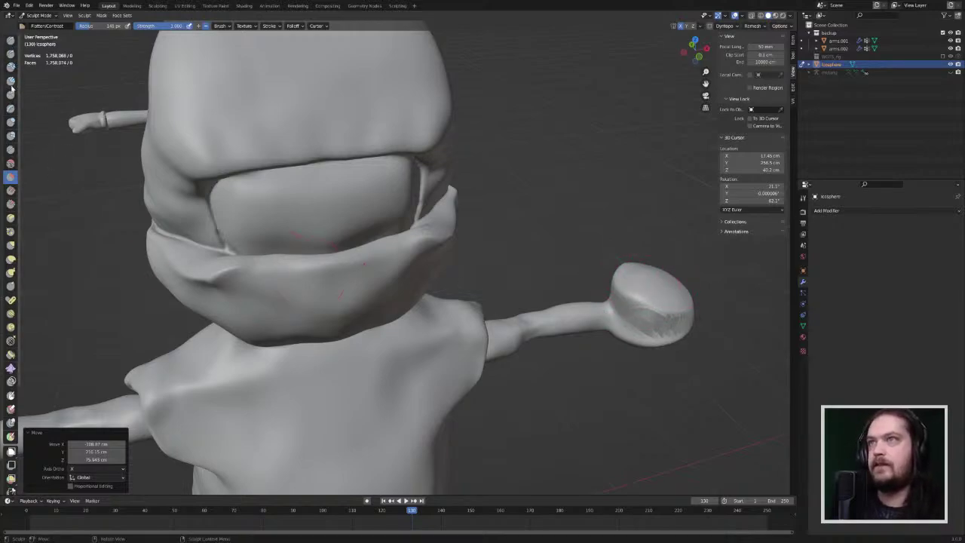
Step: Add volume back to the top and front of the flattened hand with the Inflate/Deflate brush, evening out its rough patches
left_click(11, 122)
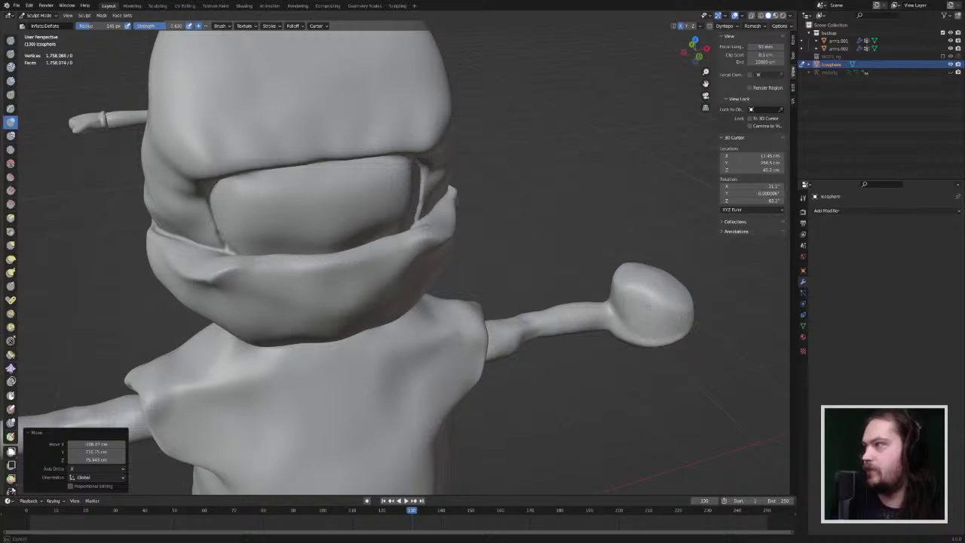
middle_click_drag(658, 299, 646, 294)
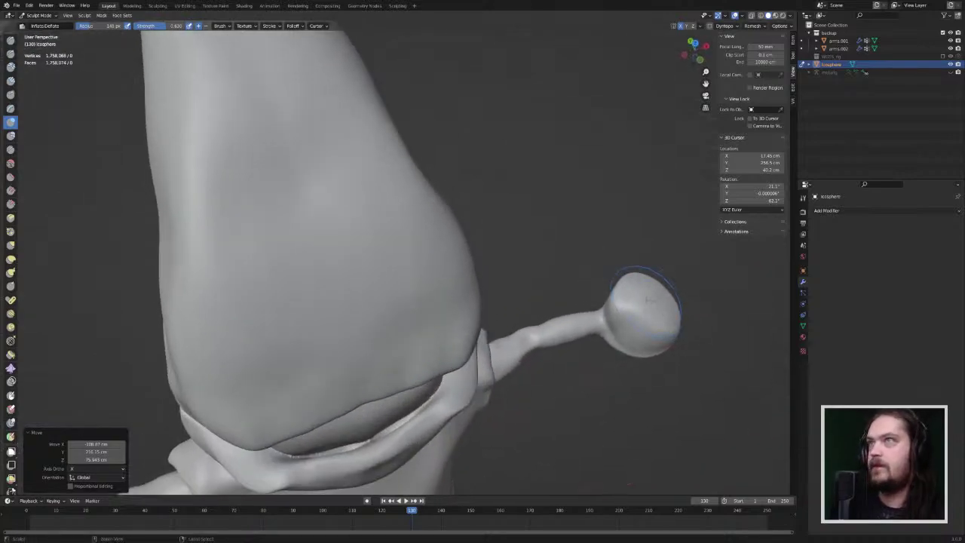
mouse_move(646, 294)
left_mouse_down()
mouse_move(627, 310)
mouse_move(659, 322)
left_mouse_up()
middle_click_drag(659, 322, 638, 258)
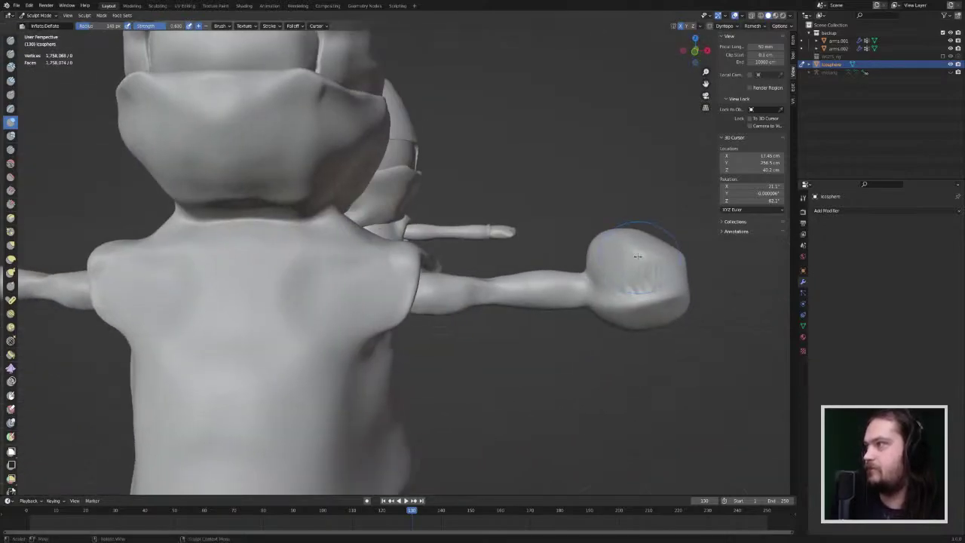
mouse_move(640, 258)
left_mouse_down()
mouse_move(658, 256)
mouse_move(647, 251)
mouse_move(663, 293)
left_mouse_up()
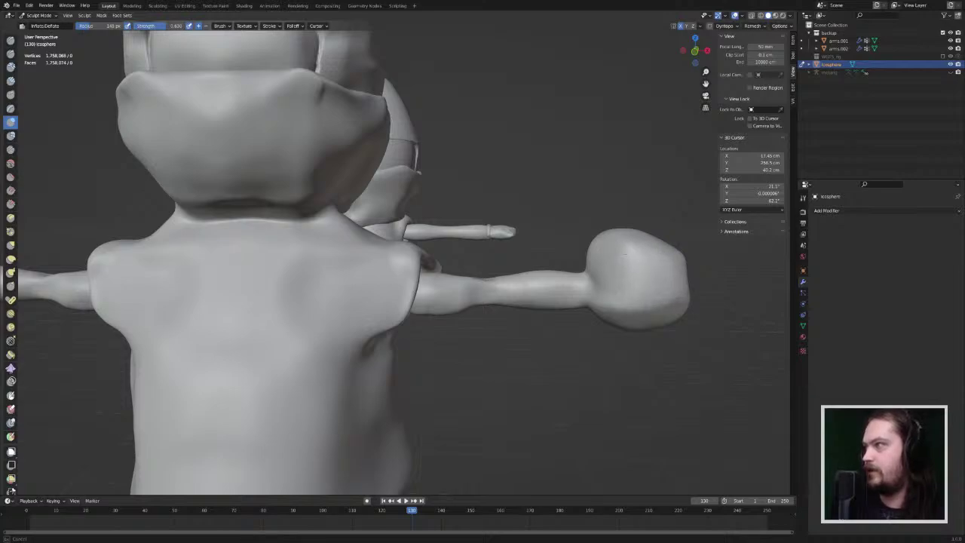
left_click_drag(624, 254, 626, 297)
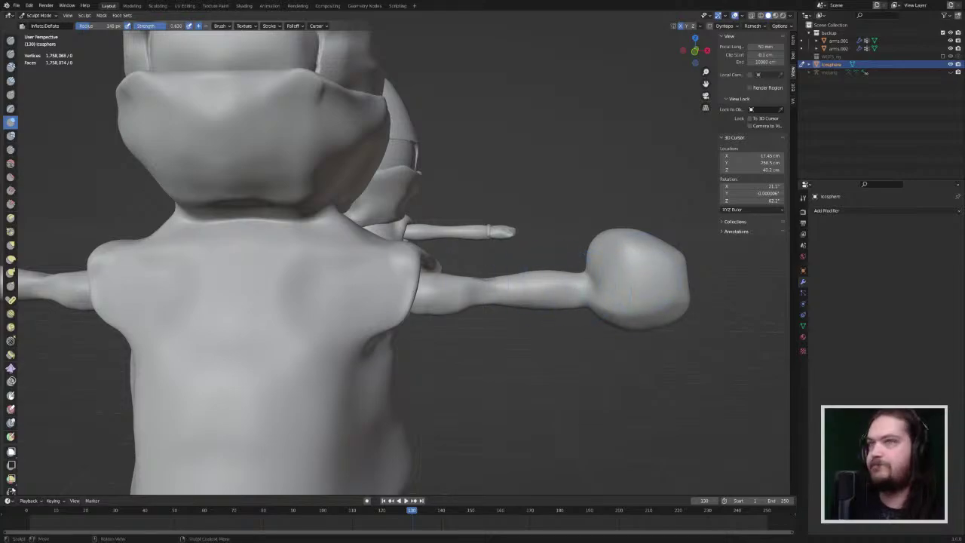
Step: Push the rounded top of the hand downward with the Grab brush
left_click(11, 247)
mouse_move(623, 253)
left_mouse_down()
mouse_move(616, 242)
mouse_move(623, 257)
left_mouse_up()
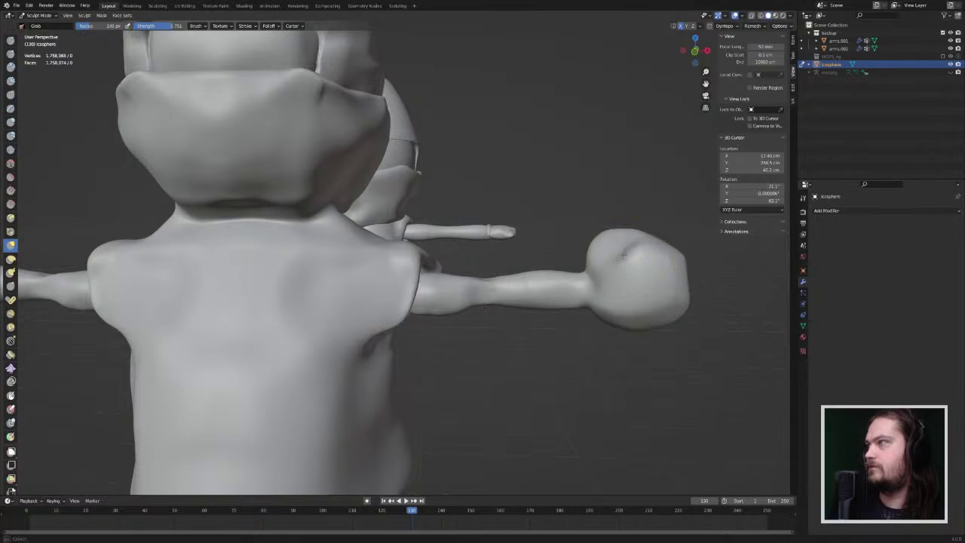
middle_click_drag(624, 255, 545, 245)
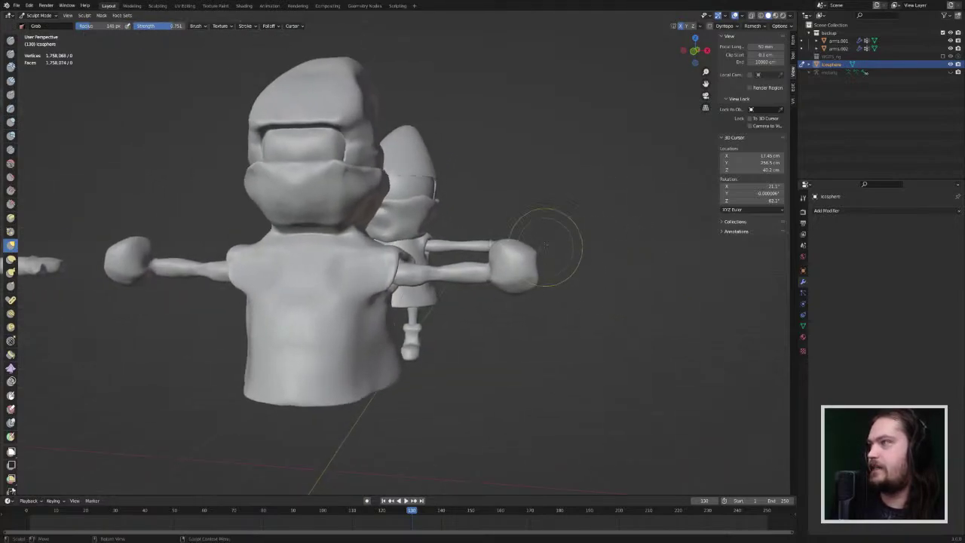
mouse_move(508, 239)
left_mouse_down()
mouse_move(502, 256)
mouse_move(517, 254)
mouse_move(523, 263)
mouse_move(515, 262)
left_mouse_up()
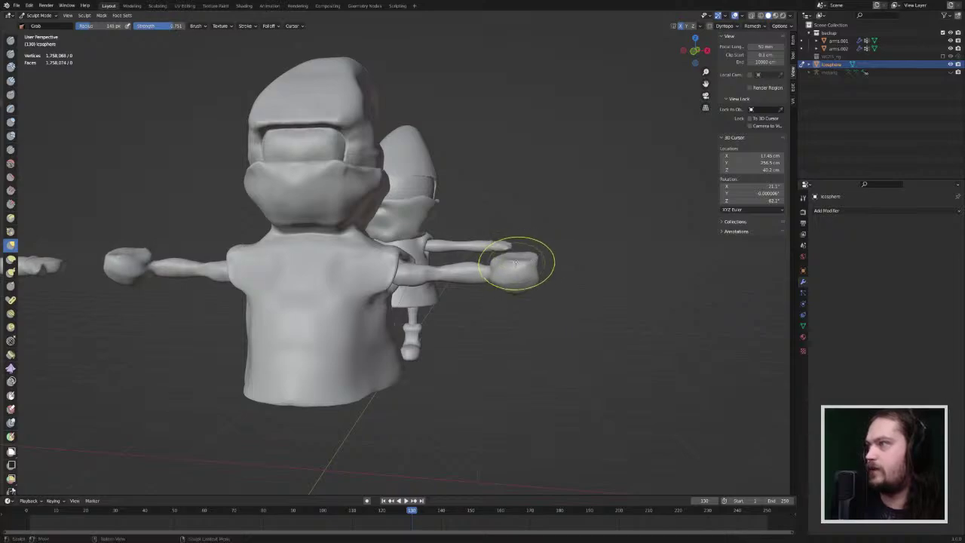
Step: Thin the hand into a shallow disc with the Grab brush, working on its top and underside from the opposite side
middle_click_drag(523, 254, 408, 260)
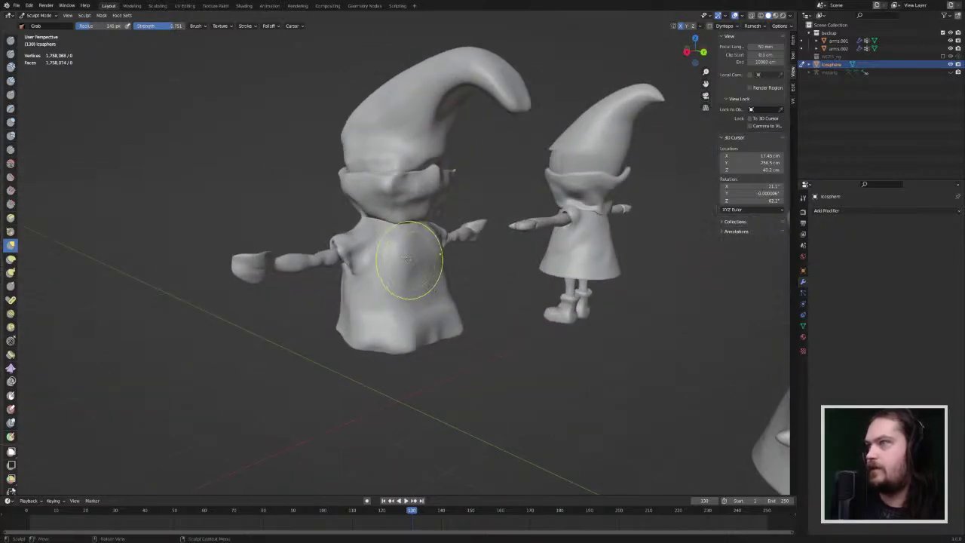
mouse_move(248, 260)
left_mouse_down()
mouse_move(242, 266)
mouse_move(263, 263)
left_mouse_up()
mouse_move(262, 264)
left_mouse_down()
mouse_move(249, 280)
mouse_move(258, 278)
mouse_move(237, 272)
left_mouse_up()
left_click_drag(239, 276, 240, 270)
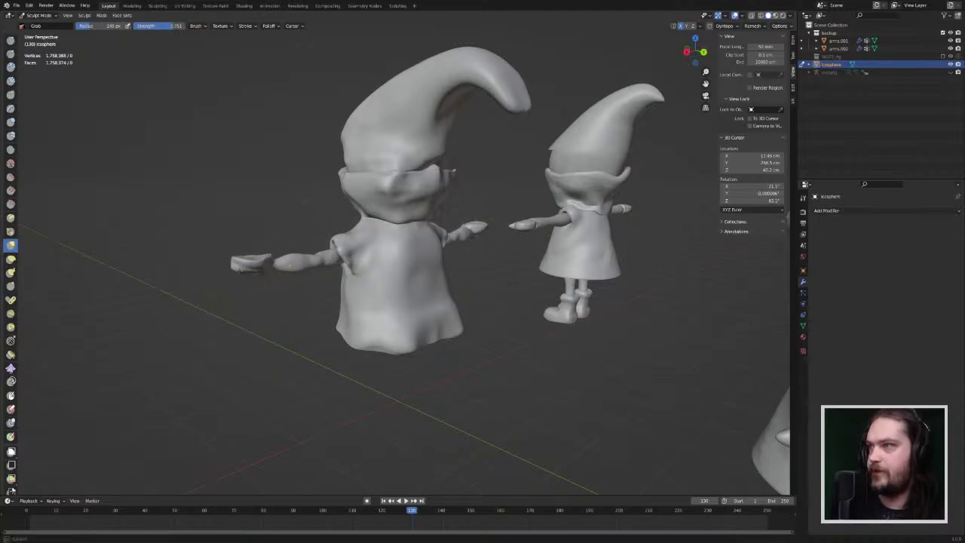
middle_click_drag(243, 269, 653, 307)
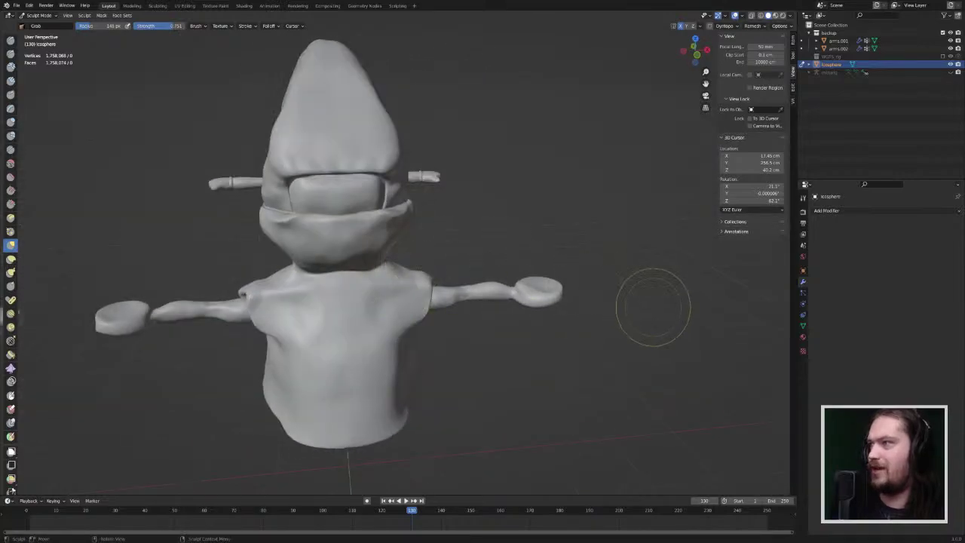
scroll(653, 306, "up", 3)
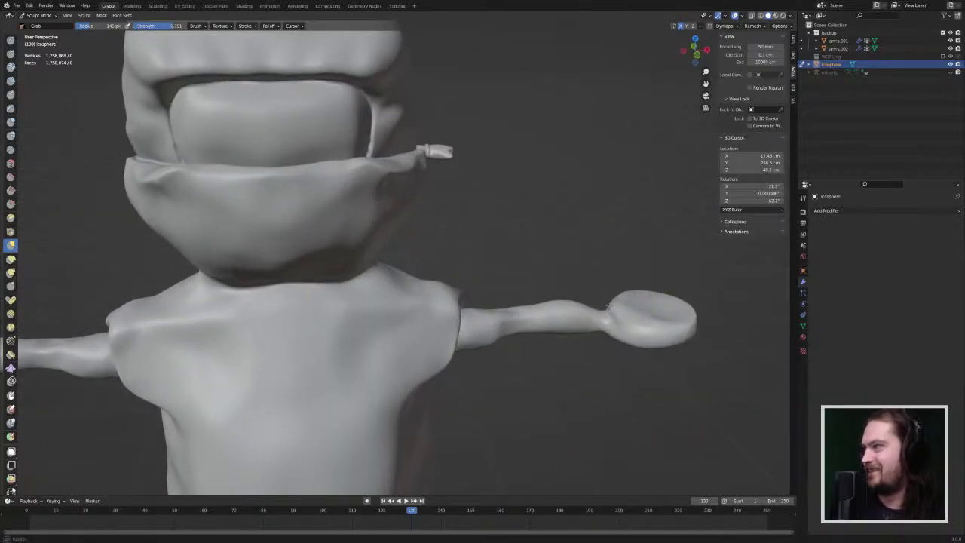
Step: Reshape the hand where it meets the wrist with the Grab brush, starting a glove-like edge around the forearm's end
middle_click_drag(625, 312, 609, 302)
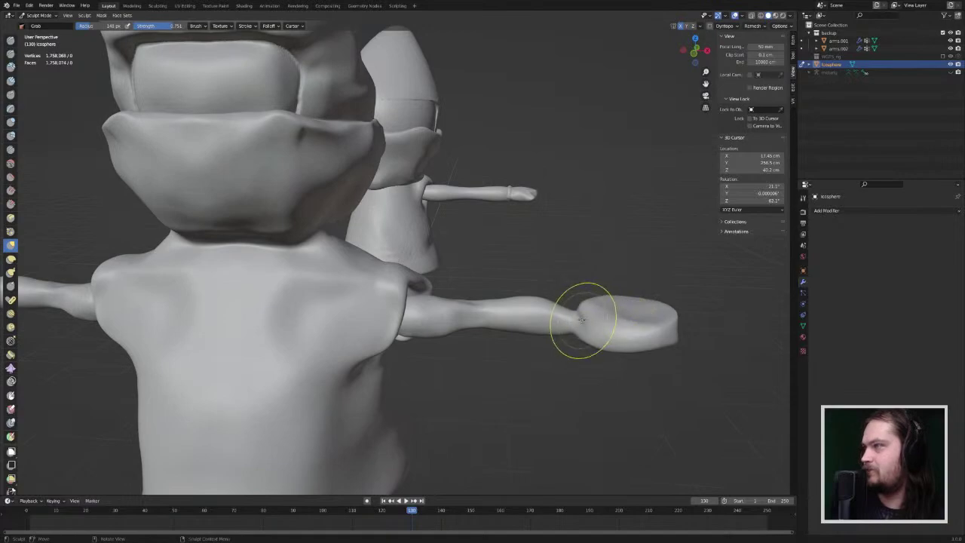
left_click_drag(582, 320, 584, 318)
middle_click_drag(583, 319, 663, 343)
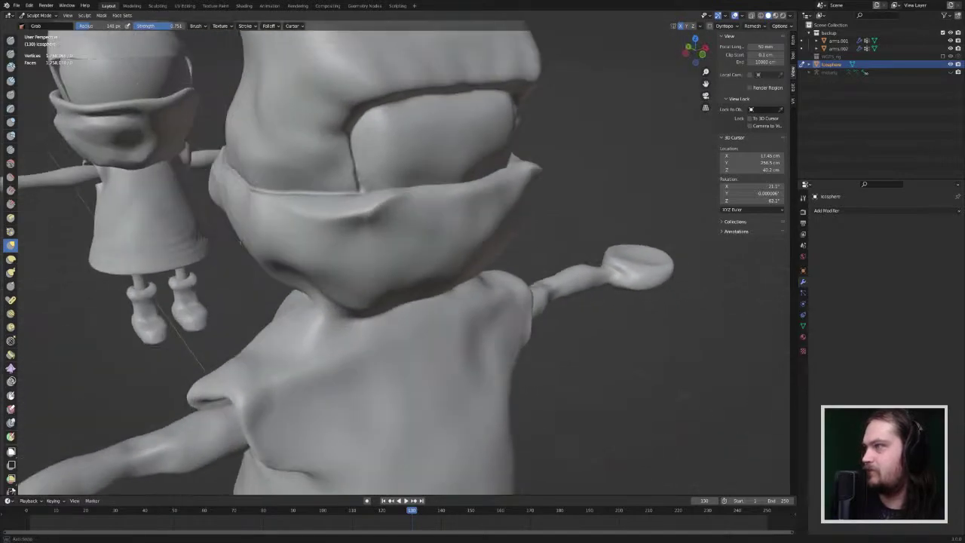
scroll(716, 324, "up", 3)
middle_click_drag(763, 309, 470, 294, "shift")
scroll(470, 331, "up", 5)
middle_click_drag(469, 342, 463, 323)
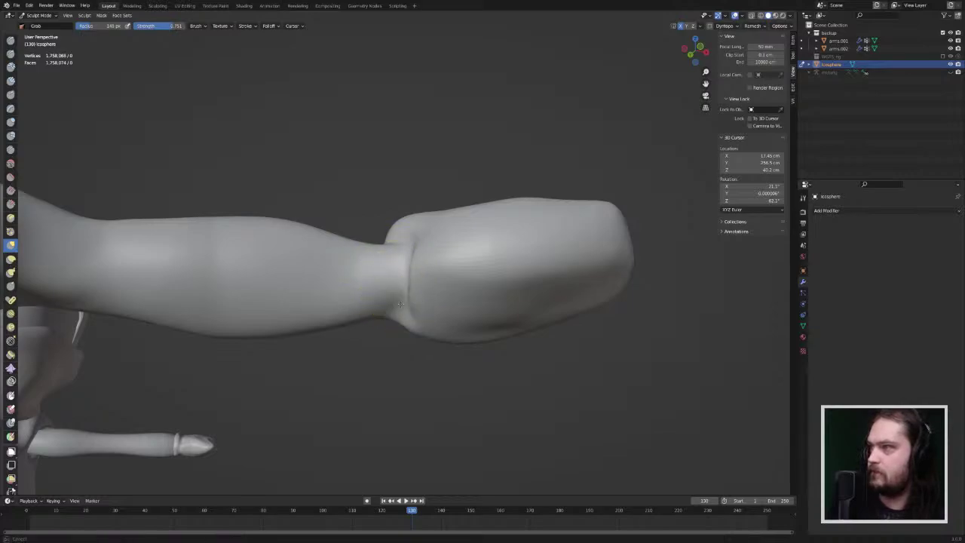
middle_click_drag(400, 304, 456, 344)
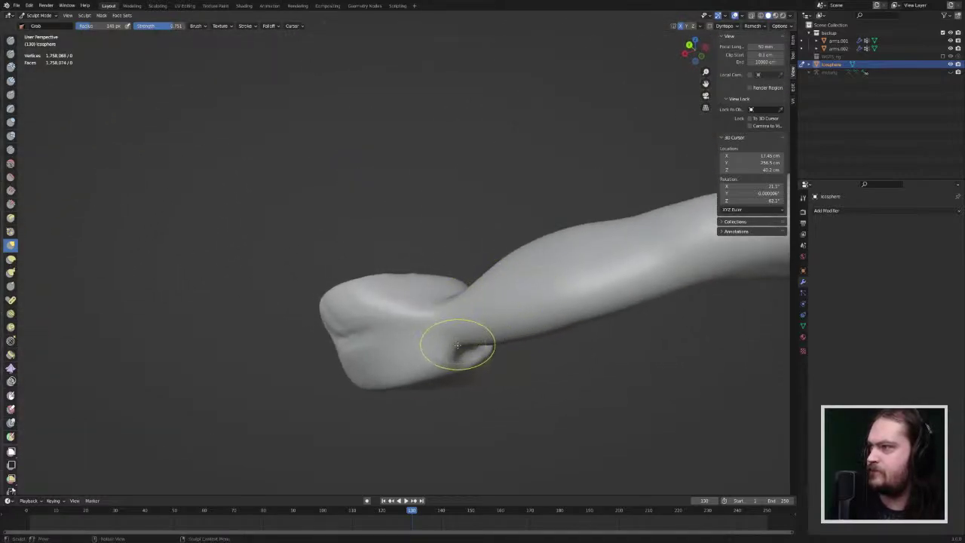
left_click_drag(454, 349, 432, 316)
Step: Pull the hand's inner edge back over the wrist from several sides with the Grab brush to form a cuff
mouse_move(429, 314)
middle_mouse_down()
mouse_move(431, 388)
mouse_move(422, 347)
middle_mouse_up()
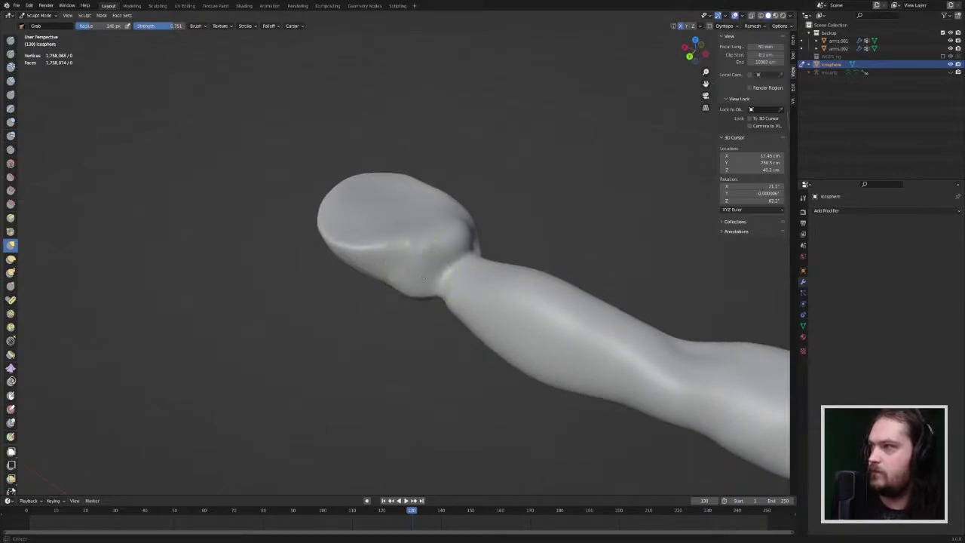
middle_click_drag(413, 273, 454, 244)
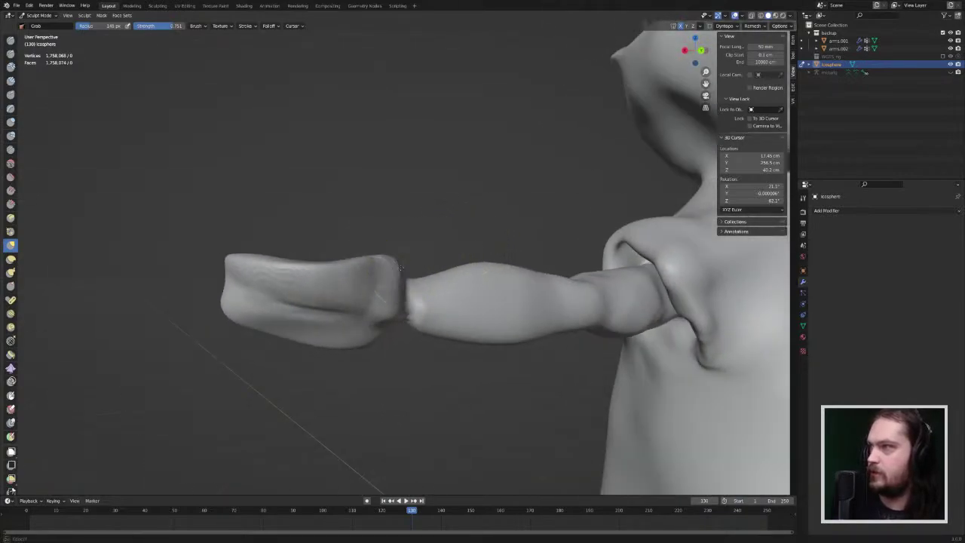
middle_click_drag(395, 273, 407, 252)
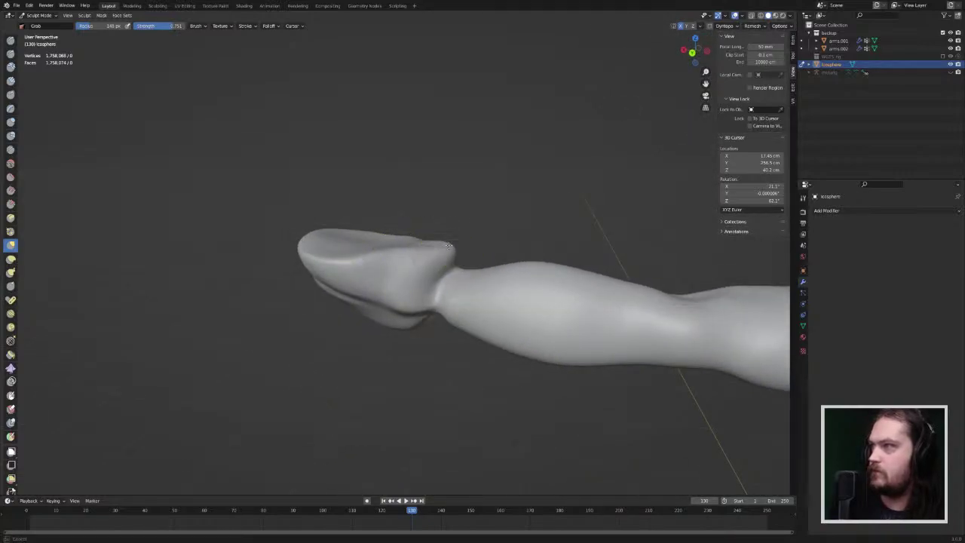
middle_click_drag(447, 245, 366, 221)
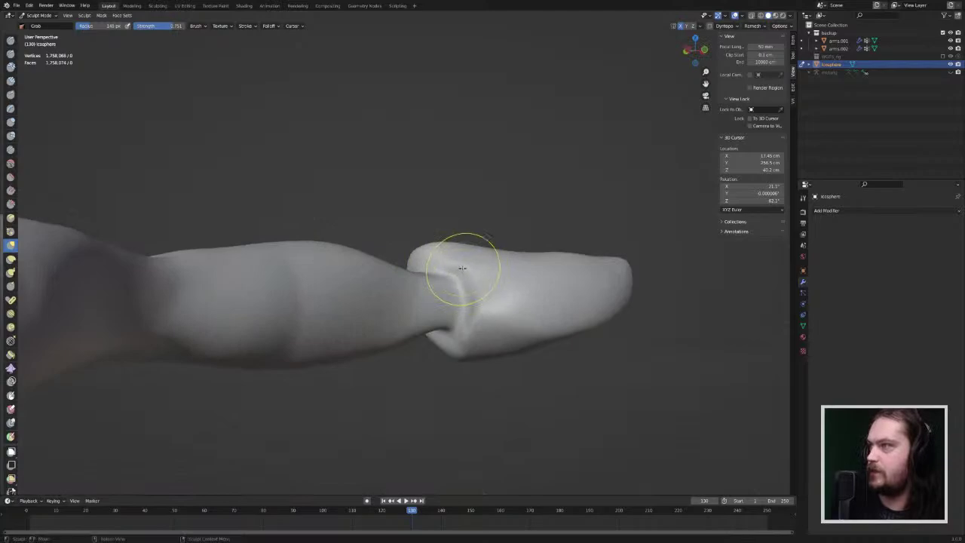
middle_click_drag(462, 268, 388, 255)
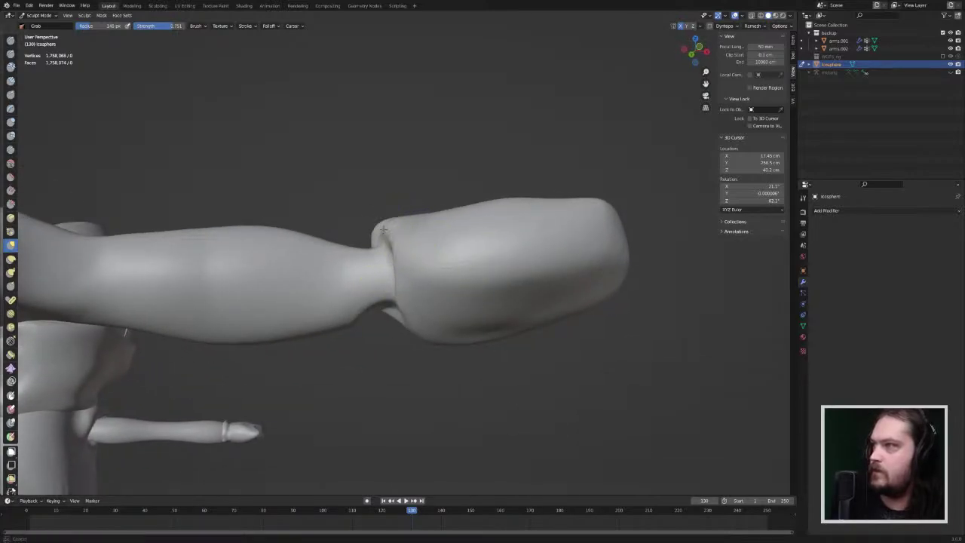
middle_click_drag(420, 236, 467, 232)
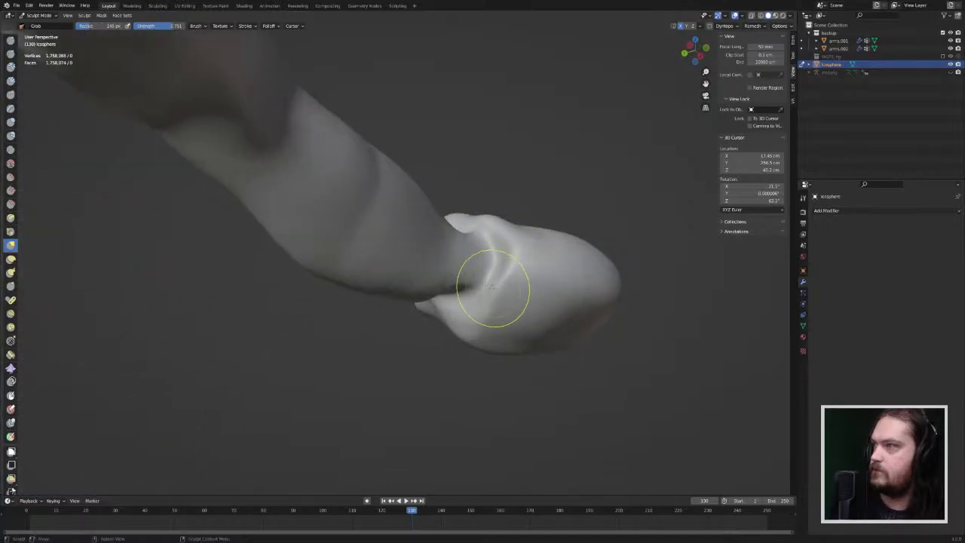
mouse_move(492, 287)
middle_mouse_down()
mouse_move(464, 335)
mouse_move(477, 318)
mouse_move(430, 309)
middle_mouse_up()
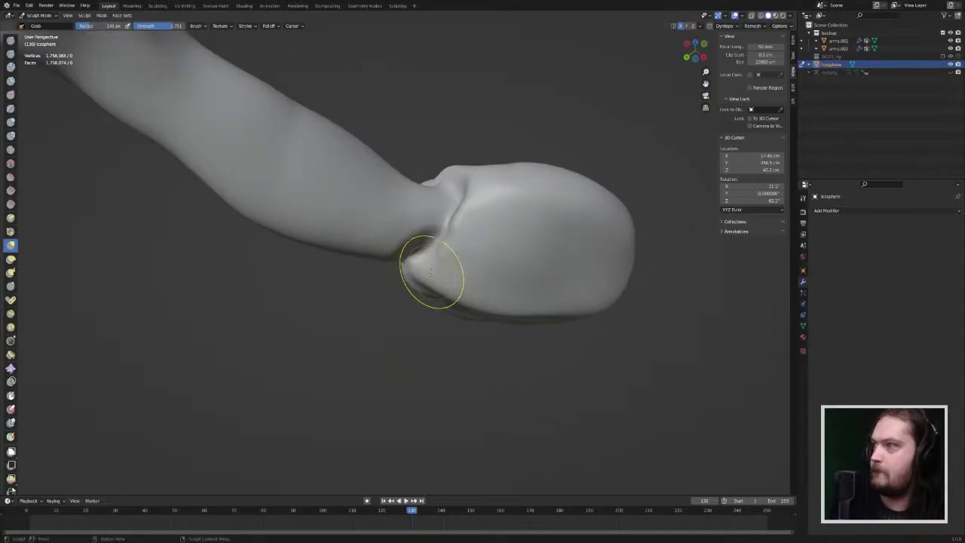
Step: Adjust the underside and lower corners of the cuff around the wrist with the Grab brush
middle_click_drag(436, 258, 407, 312)
mouse_move(400, 305)
left_mouse_down()
mouse_move(400, 328)
mouse_move(398, 320)
left_mouse_up()
middle_click_drag(394, 316, 457, 345)
left_click_drag(455, 345, 448, 364)
left_click_drag(465, 349, 463, 350)
left_click_drag(471, 353, 460, 352)
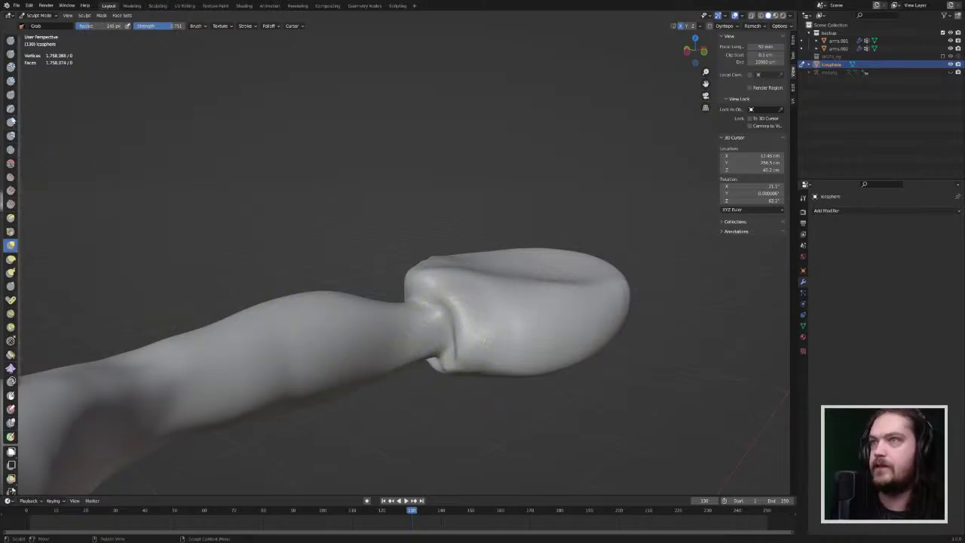
Step: Thicken the cuff into a rounded roll around the wrist with the Inflate/Deflate brush
left_click(10, 121)
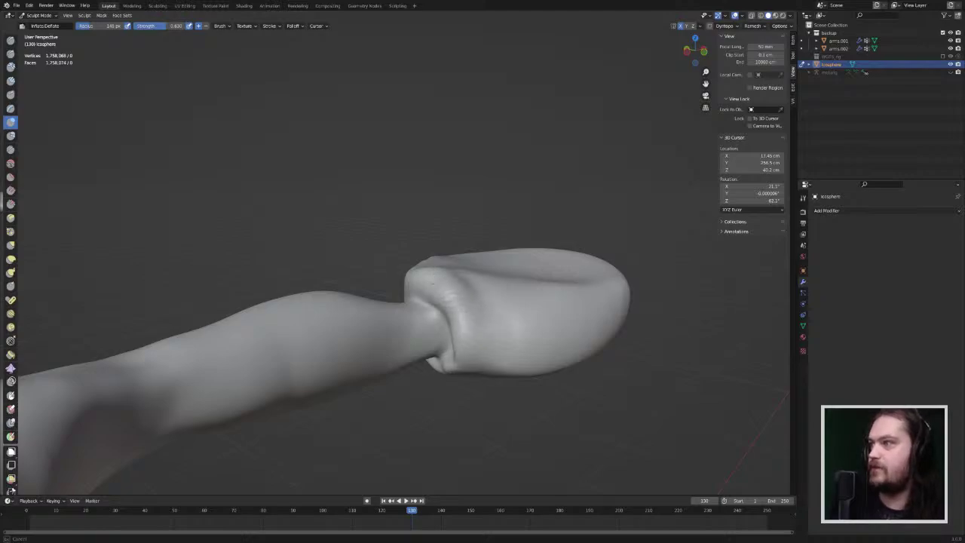
middle_click_drag(431, 346, 505, 321)
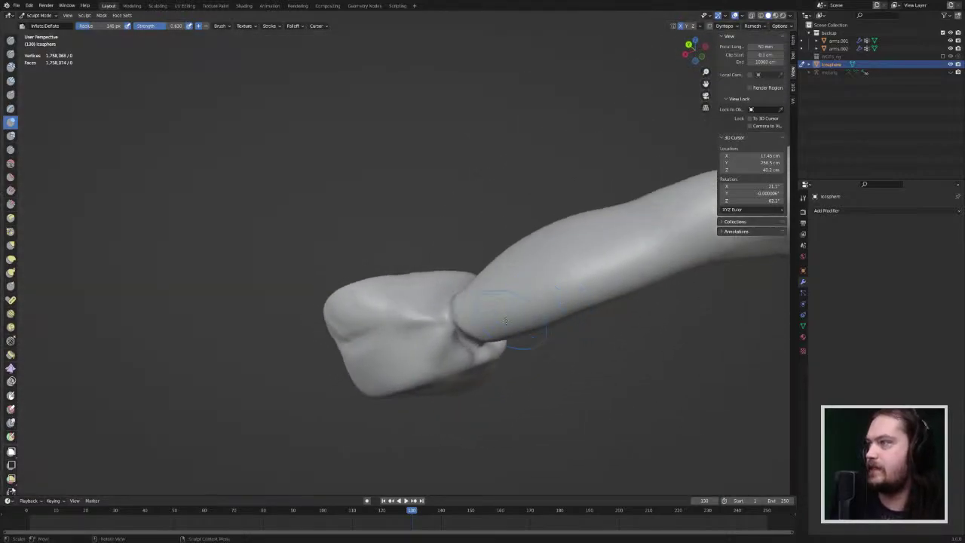
left_click_drag(461, 360, 471, 362)
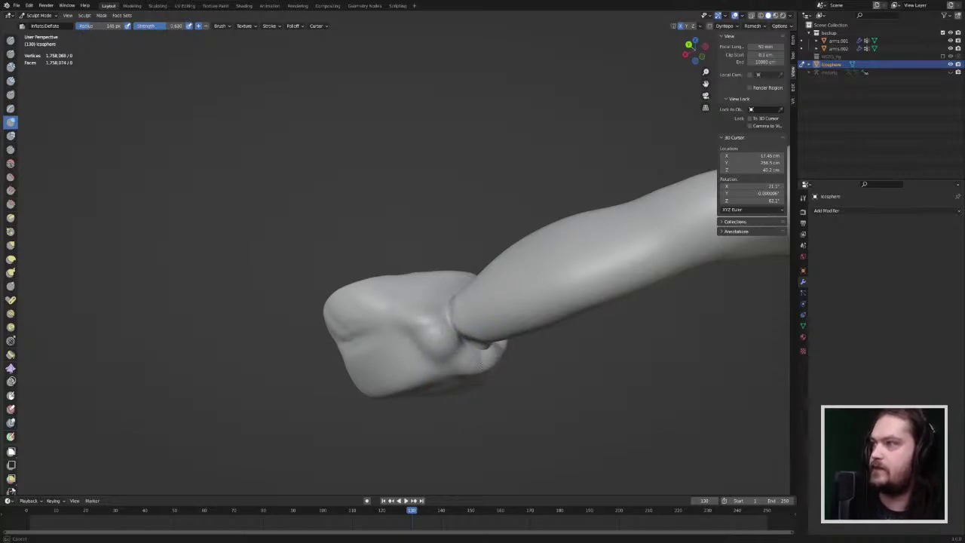
middle_click_drag(483, 354, 494, 320)
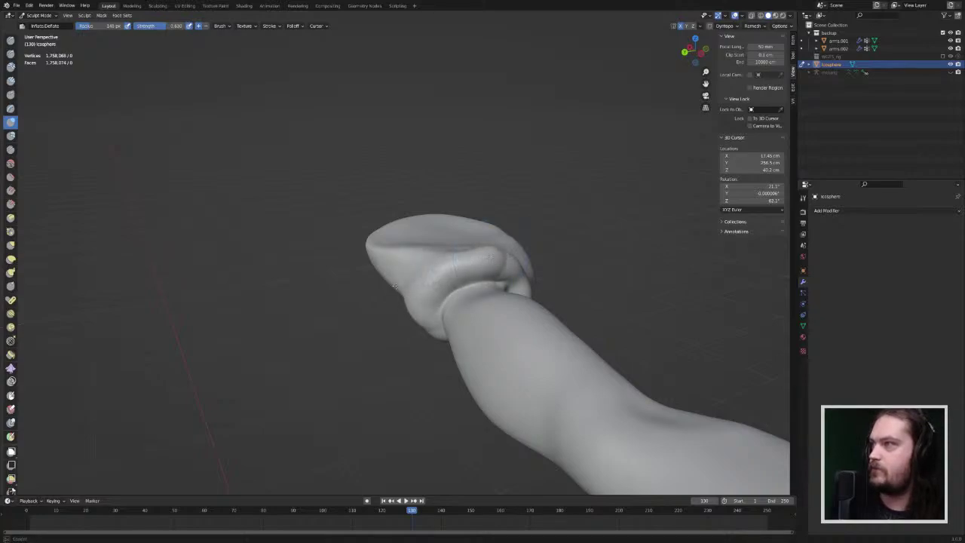
mouse_move(463, 264)
middle_mouse_down()
mouse_move(351, 309)
mouse_move(440, 195)
mouse_move(461, 266)
middle_mouse_up()
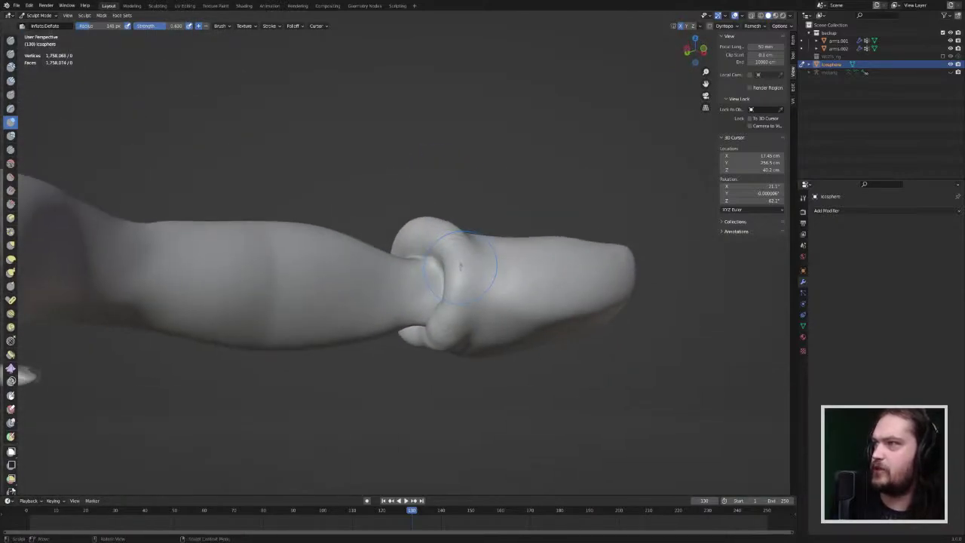
Step: Sharpen the crease between the cuff roll and the wrist with the Pinch/Magnify brush, working all the way around
left_click(10, 231)
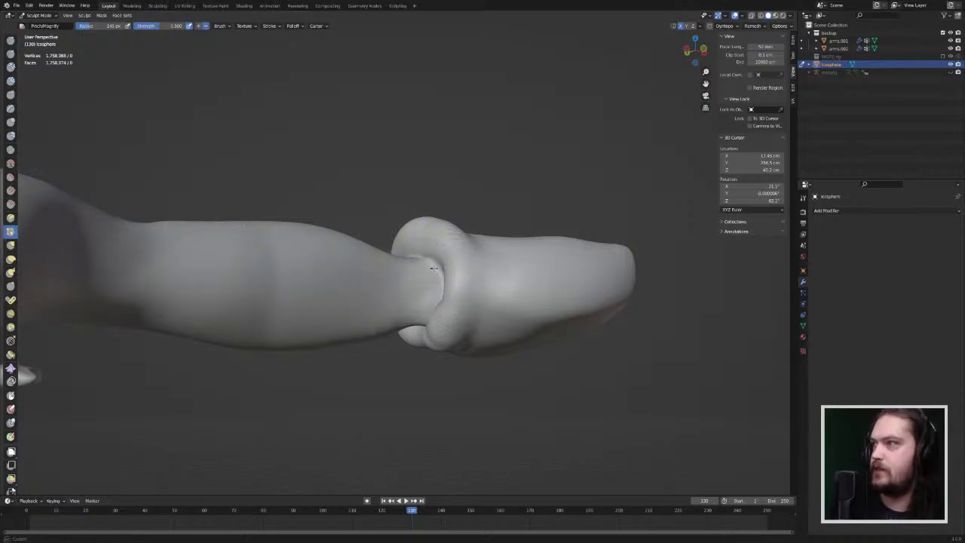
middle_click_drag(447, 277, 455, 319)
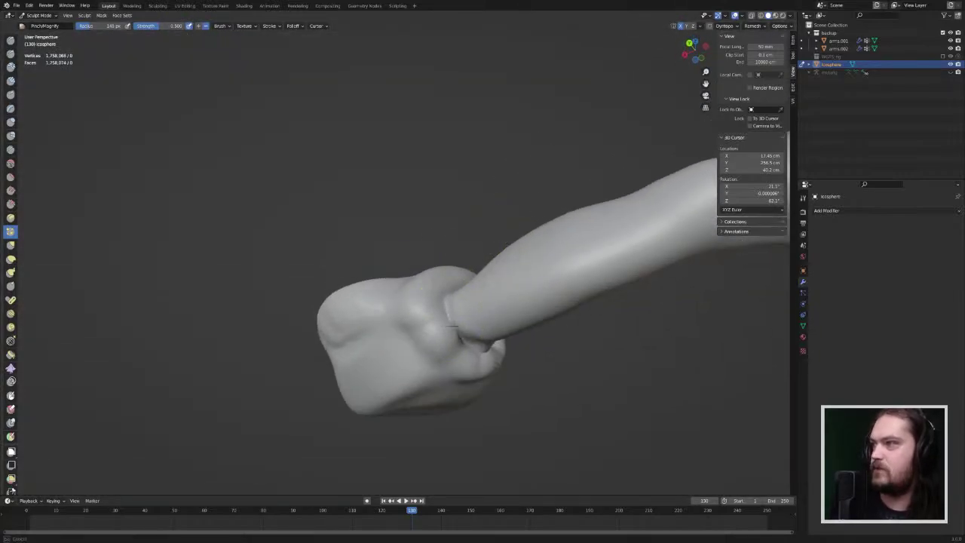
mouse_move(452, 326)
left_mouse_down()
mouse_move(455, 334)
mouse_move(470, 324)
mouse_move(463, 312)
mouse_move(478, 339)
left_mouse_up()
middle_click_drag(477, 340, 457, 317)
left_click_drag(468, 296, 504, 295)
mouse_move(504, 295)
middle_mouse_down()
mouse_move(484, 305)
mouse_move(476, 332)
mouse_move(456, 327)
middle_mouse_up()
left_click_drag(455, 328, 443, 327)
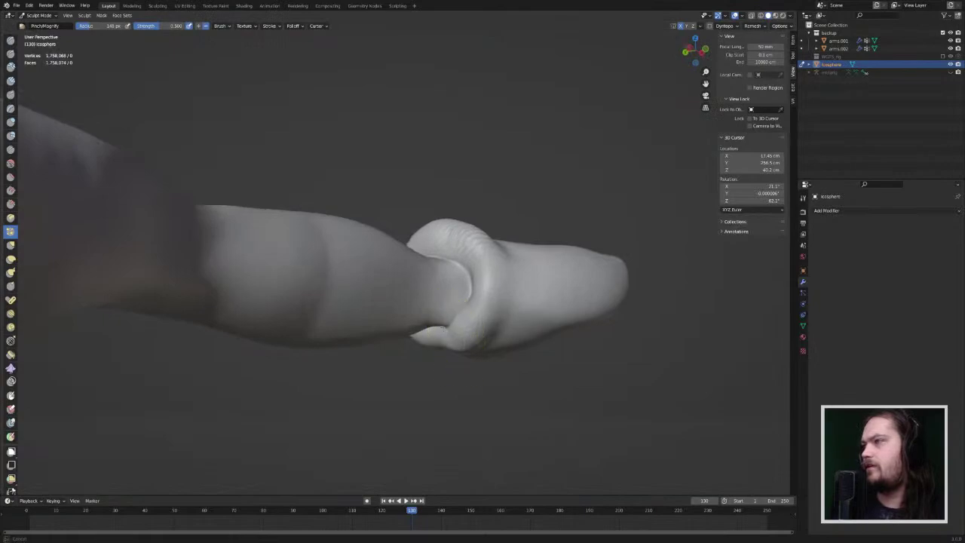
middle_click_drag(442, 329, 459, 344)
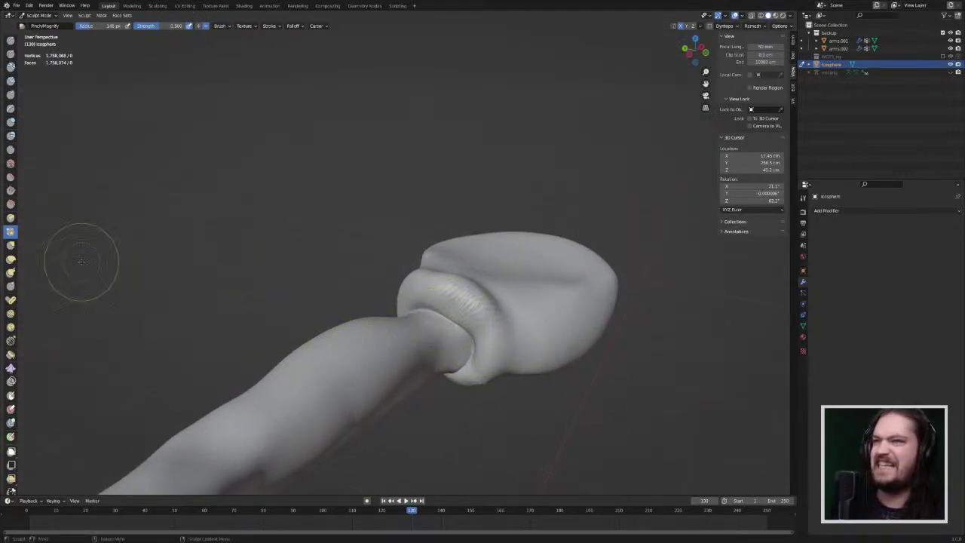
Step: Smooth the ridges on the cuff roll with the Smooth brush and check the mesh density in Edit Mode
left_click(11, 163)
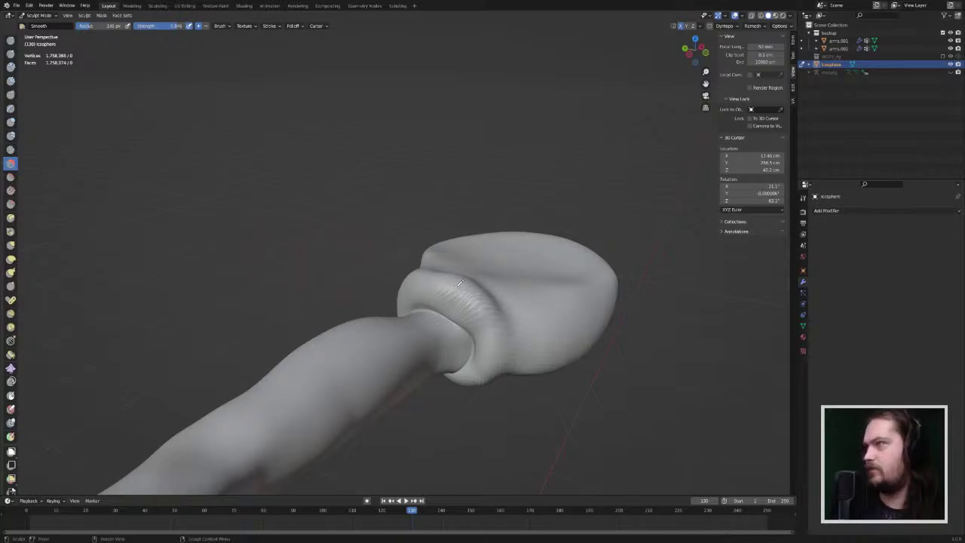
key("Tab")
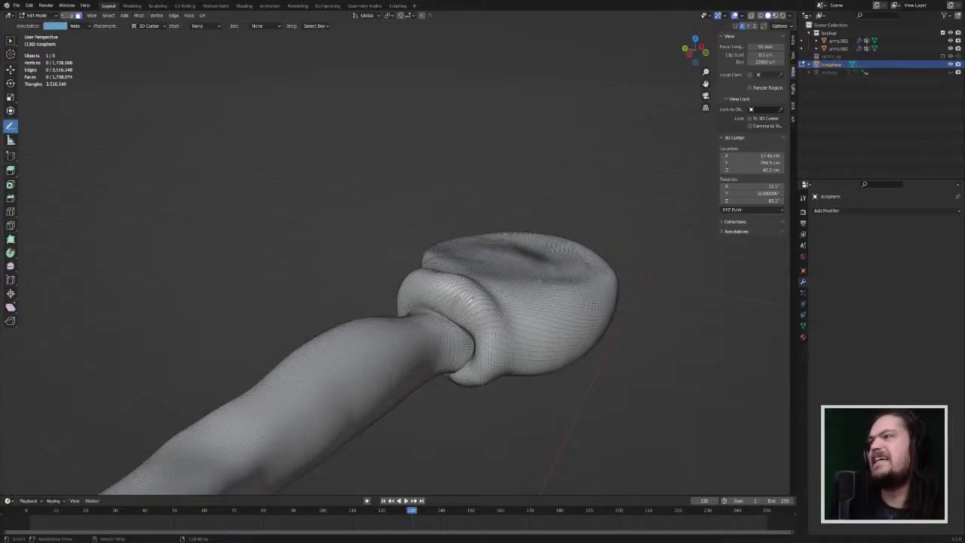
key("Tab")
mouse_move(486, 315)
middle_mouse_down()
mouse_move(459, 320)
mouse_move(482, 331)
mouse_move(463, 324)
mouse_move(474, 329)
mouse_move(470, 366)
middle_mouse_up()
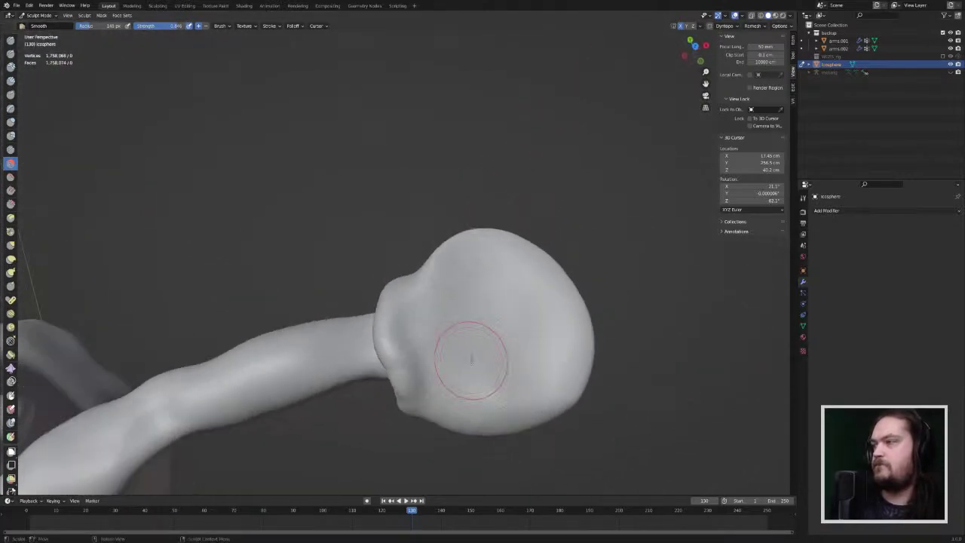
Step: Push in the front outer edge of the hand with the Grab brush in top view to refine its outline
key("KP_7")
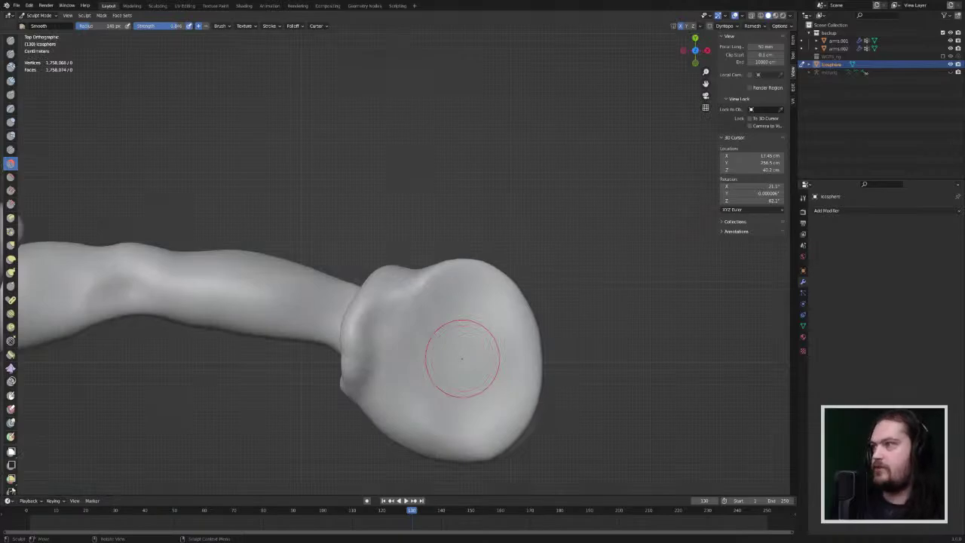
scroll(462, 358, "down", 4)
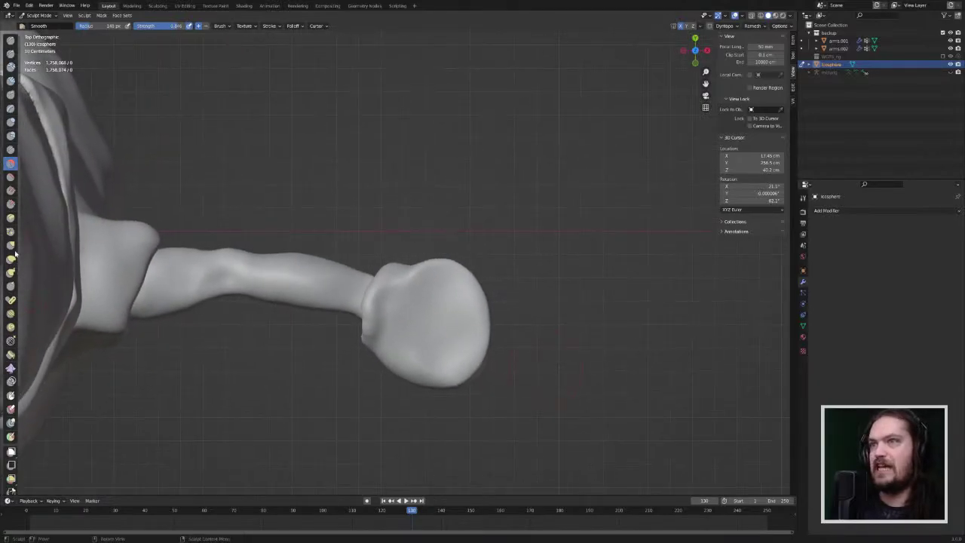
left_click(11, 245)
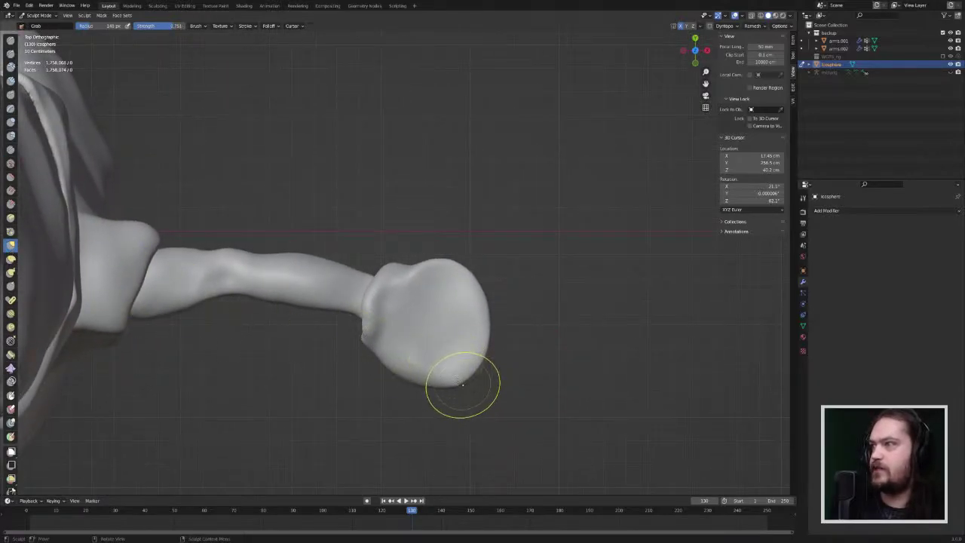
mouse_move(458, 387)
left_mouse_down()
mouse_move(439, 356)
mouse_move(450, 376)
left_mouse_up()
left_click_drag(452, 376, 450, 363)
middle_click_drag(452, 371, 452, 252)
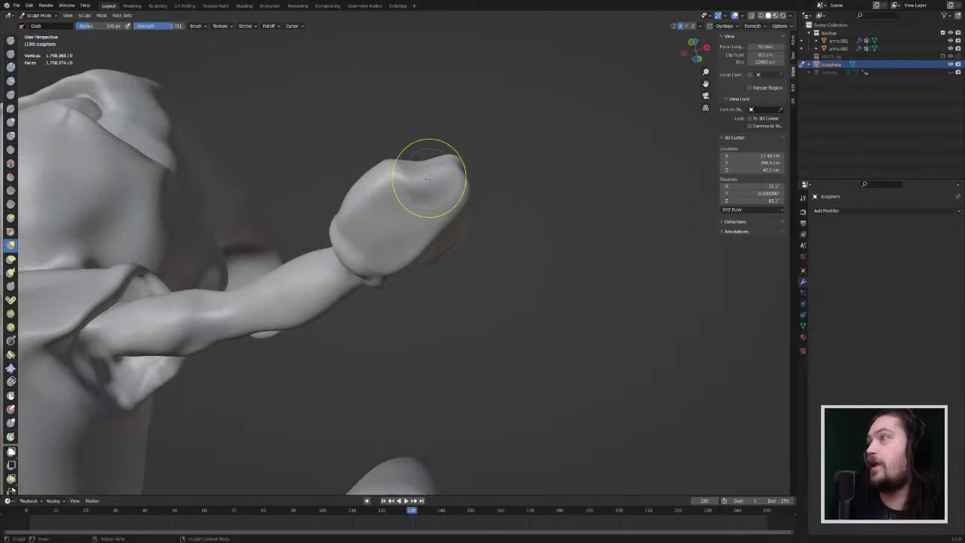
Step: Shape the notch between the thumb and the fingers and refine the surrounding hand outline with the Grab brush from several angles
left_click_drag(392, 171, 392, 152)
middle_click_drag(383, 200, 388, 312)
mouse_move(372, 360)
left_mouse_down()
mouse_move(369, 349)
mouse_move(368, 366)
left_mouse_up()
mouse_move(365, 350)
middle_mouse_down()
mouse_move(377, 298)
mouse_move(412, 368)
middle_mouse_up()
left_click_drag(459, 363, 454, 355)
middle_click_drag(456, 357, 422, 237)
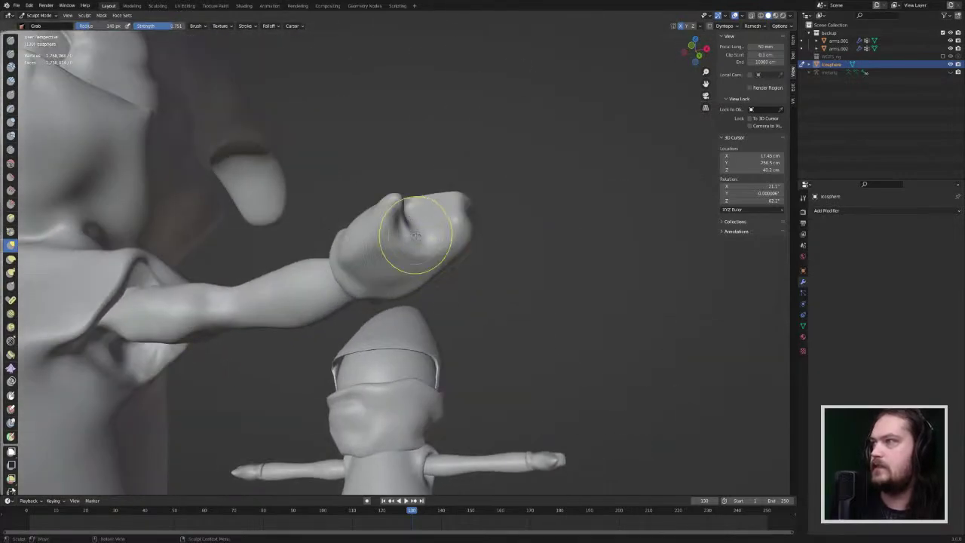
mouse_move(414, 237)
left_mouse_down()
mouse_move(407, 242)
mouse_move(399, 224)
left_mouse_up()
middle_click_drag(399, 224, 291, 325)
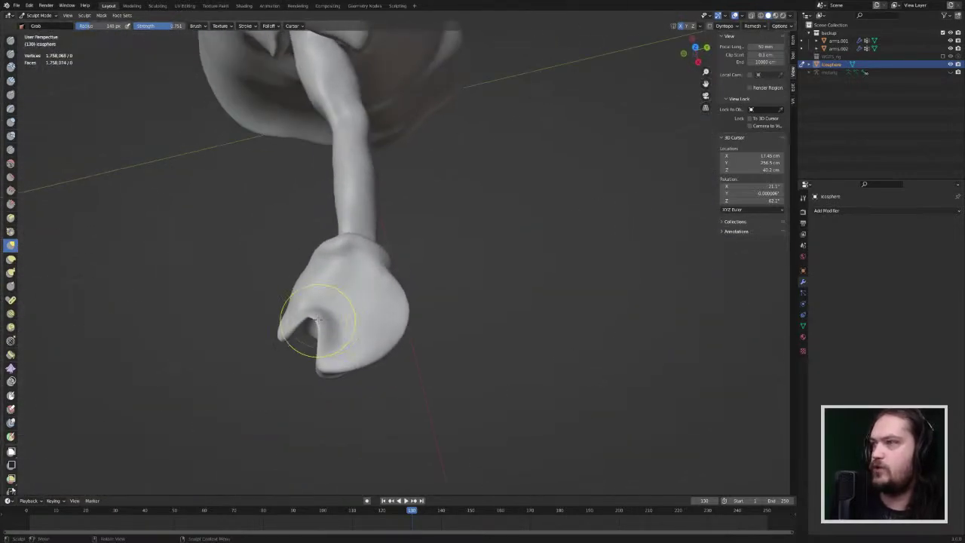
mouse_move(294, 303)
left_mouse_down()
mouse_move(268, 342)
mouse_move(294, 329)
left_mouse_up()
mouse_move(292, 329)
middle_mouse_down()
mouse_move(353, 309)
mouse_move(409, 269)
middle_mouse_up()
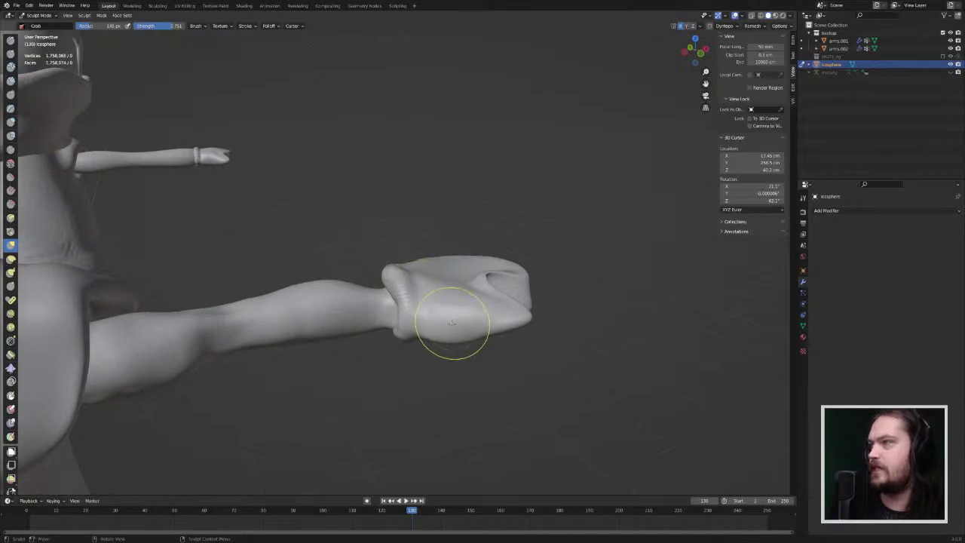
middle_click_drag(469, 306, 394, 291)
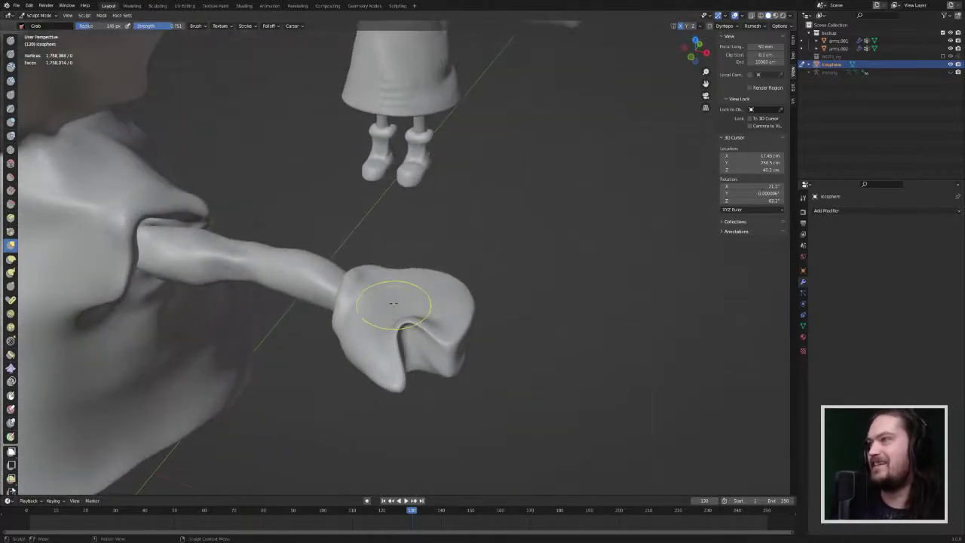
Step: Soften the notch between thumb and fingers with the Smooth brush, and round out the thumb tip with the Inflate/Deflate brush
left_click(11, 164)
left_click_drag(398, 324, 407, 332)
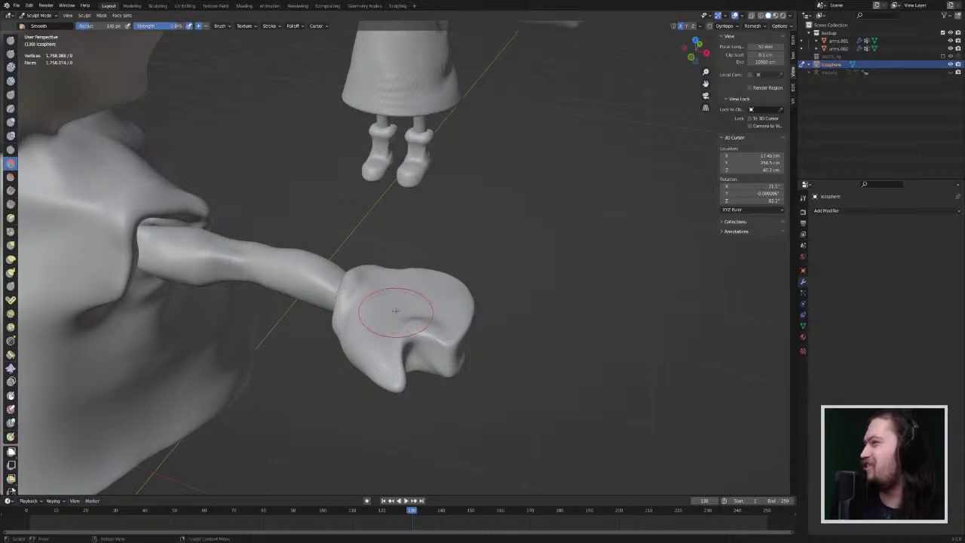
mouse_move(388, 312)
middle_mouse_down()
mouse_move(348, 240)
mouse_move(397, 270)
mouse_move(400, 327)
middle_mouse_up()
left_click_drag(411, 326, 416, 324)
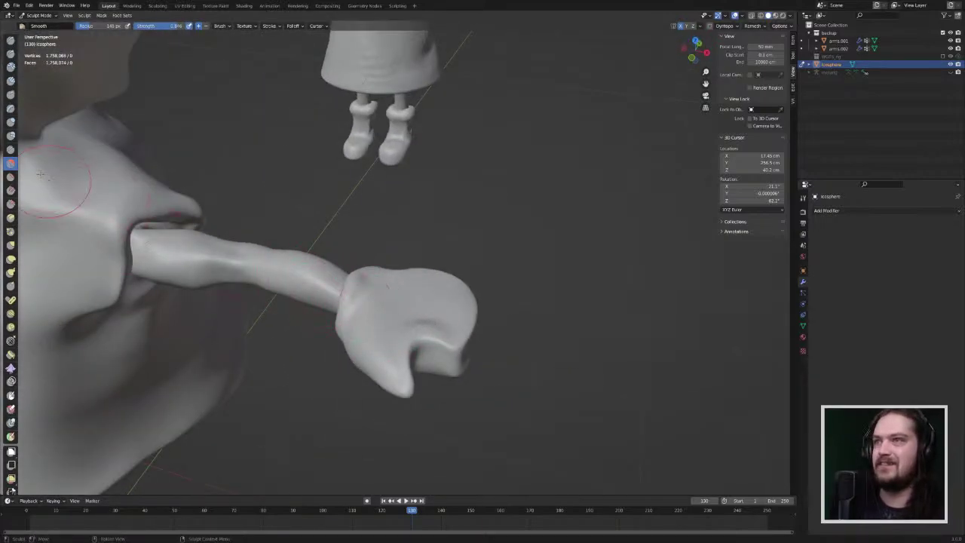
left_click(11, 121)
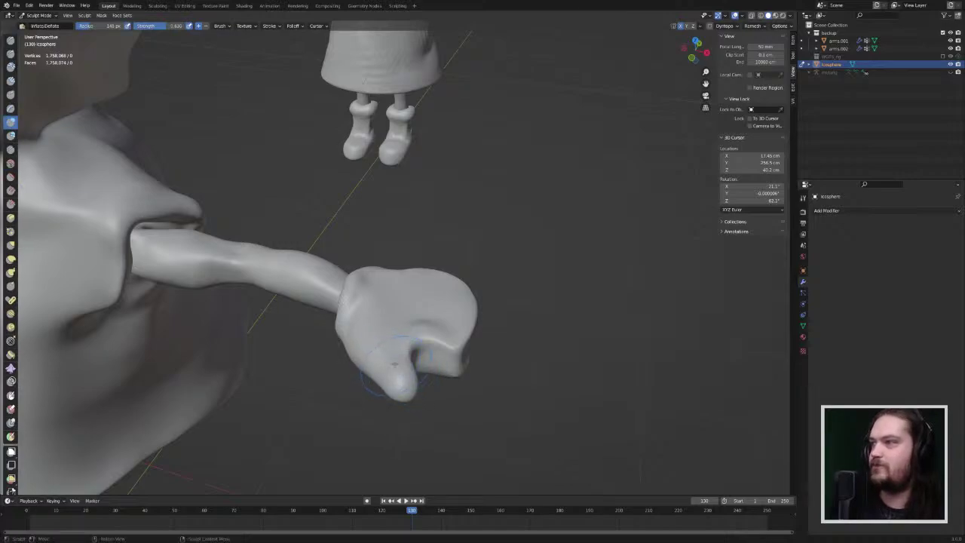
mouse_move(393, 364)
middle_mouse_down()
mouse_move(424, 305)
mouse_move(389, 324)
middle_mouse_up()
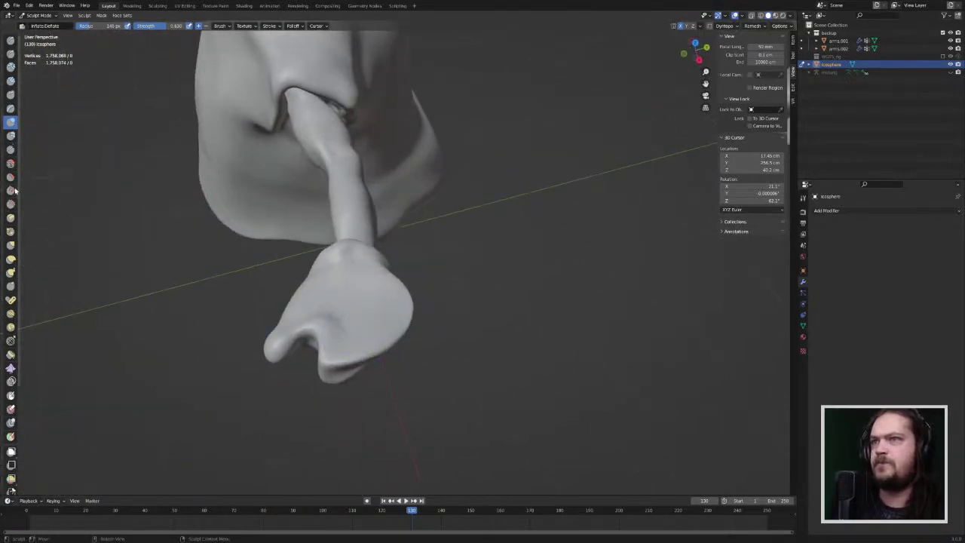
Step: Push in the outer edge of the hand opposite the thumb with the Grab brush to narrow the finger section
left_click(11, 246)
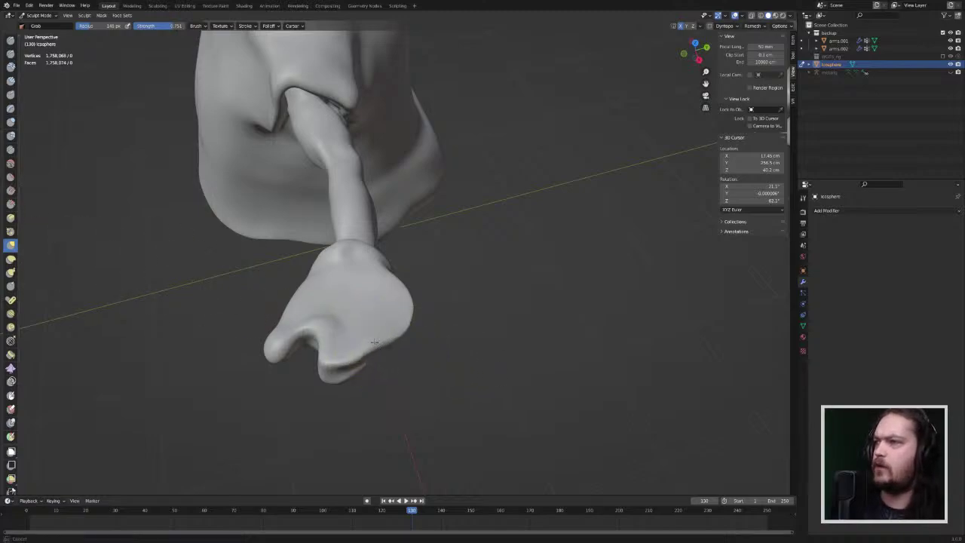
left_click_drag(400, 341, 388, 330)
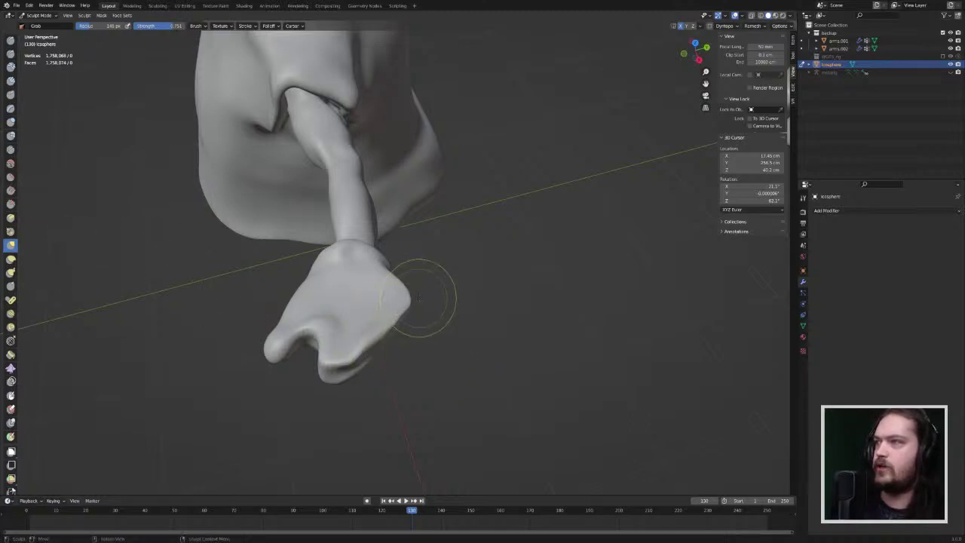
left_click_drag(396, 297, 392, 297)
left_click_drag(398, 303, 385, 276)
middle_click_drag(406, 277, 325, 238)
scroll(327, 229, "up", 4)
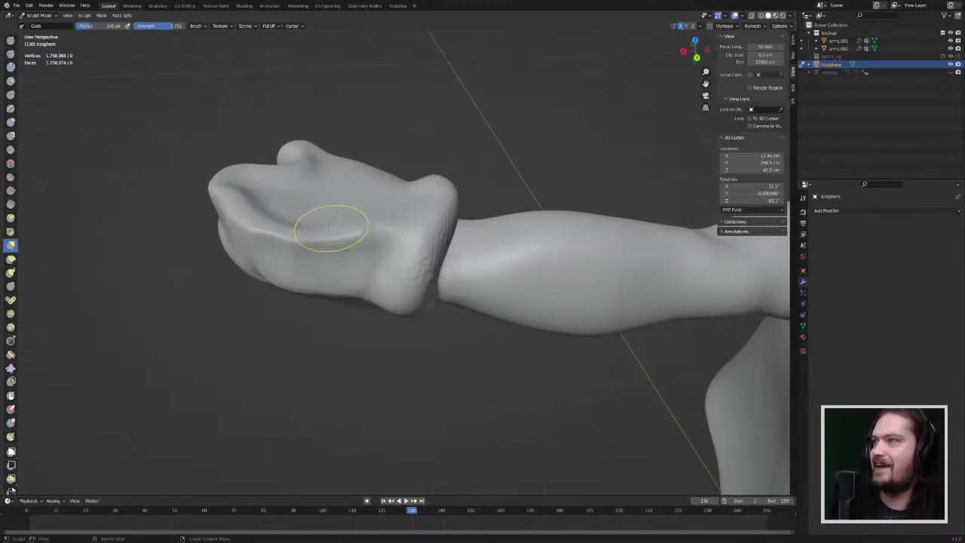
left_click_drag(299, 232, 301, 239)
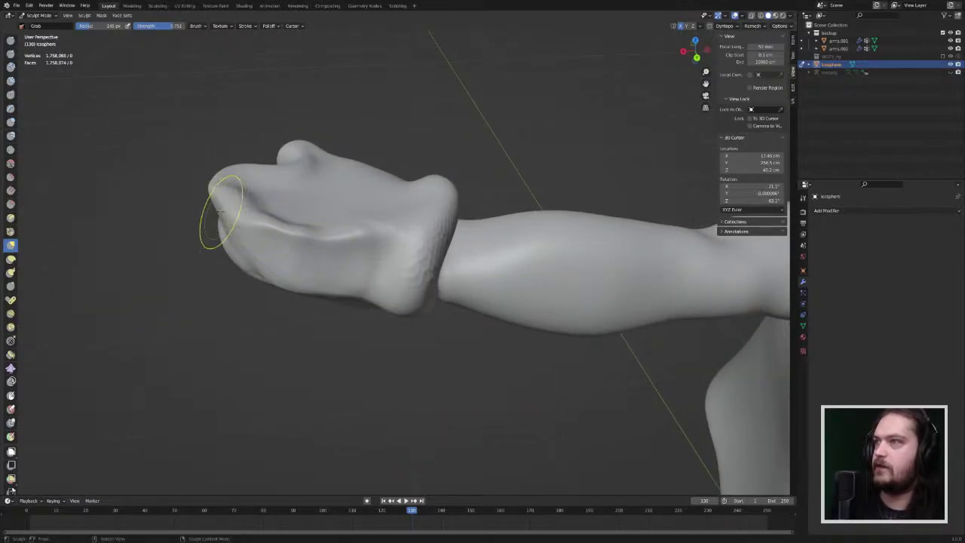
left_click_drag(215, 219, 264, 219)
Step: Even out the outer side of the hand with the Flatten/Contrast and Smooth brushes
left_click(11, 175)
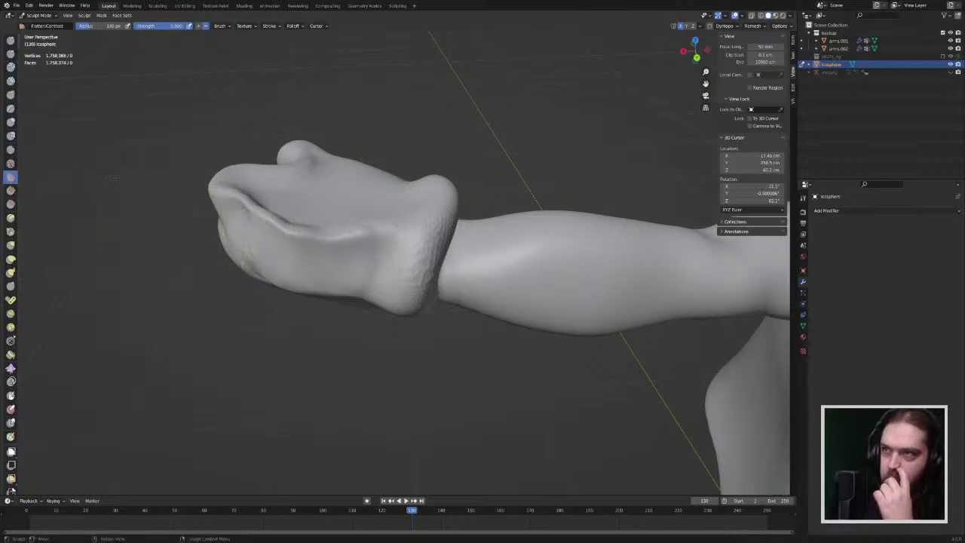
left_click(11, 163)
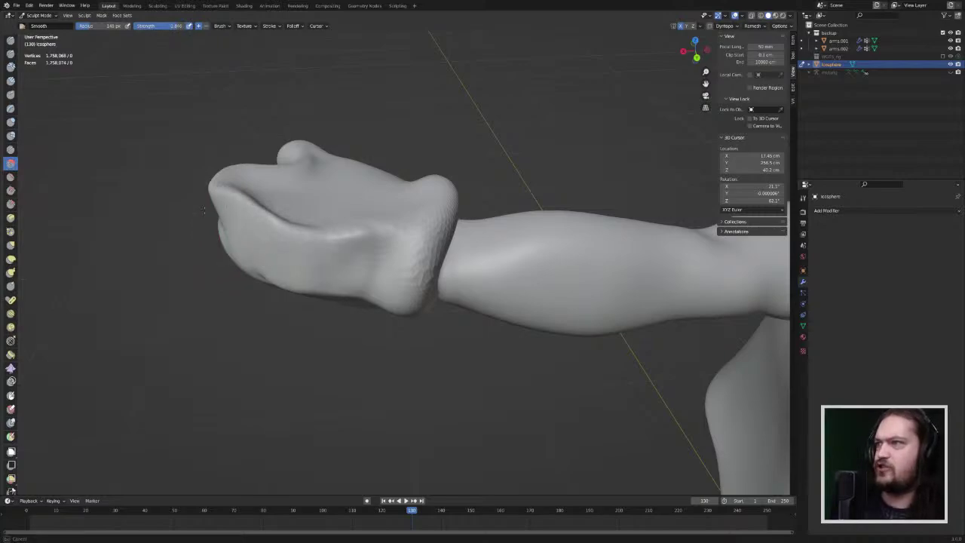
mouse_move(216, 241)
middle_mouse_down()
mouse_move(366, 297)
mouse_move(312, 366)
middle_mouse_up()
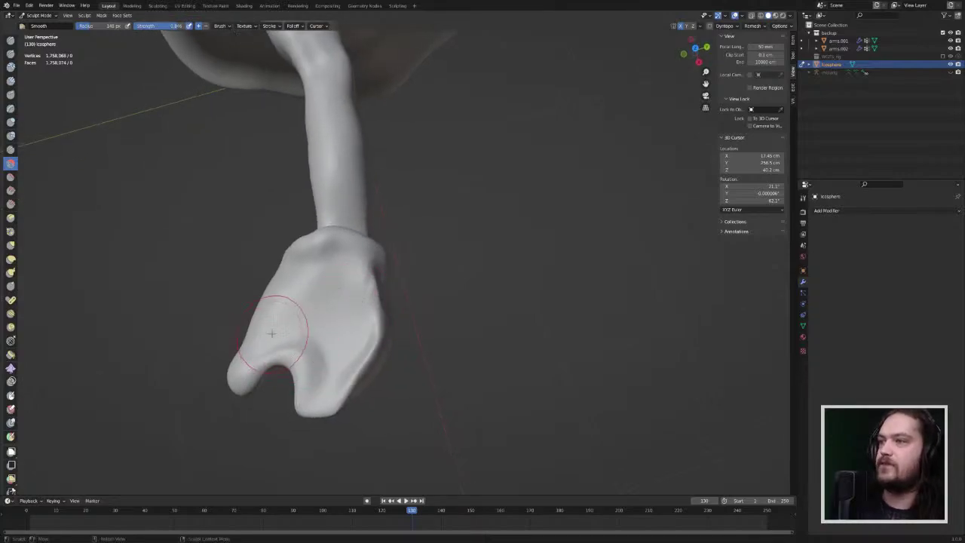
middle_click_drag(322, 270, 63, 212)
Step: Flatten the back of the hand with the Flatten/Contrast brush and thicken the outer part of the cuff with the Inflate/Deflate brush
left_click(10, 176)
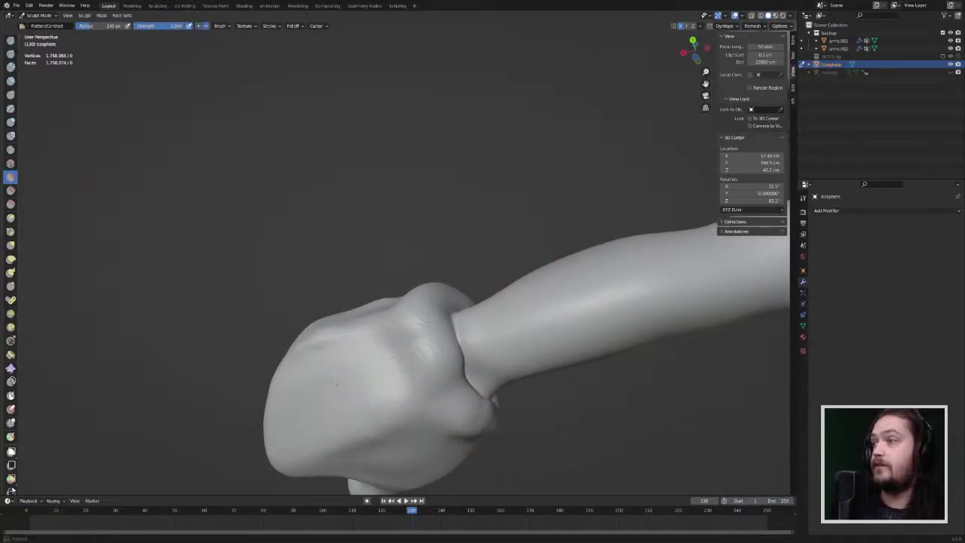
mouse_move(399, 429)
left_mouse_down()
mouse_move(348, 452)
mouse_move(407, 450)
mouse_move(377, 422)
mouse_move(370, 395)
mouse_move(383, 362)
left_mouse_up()
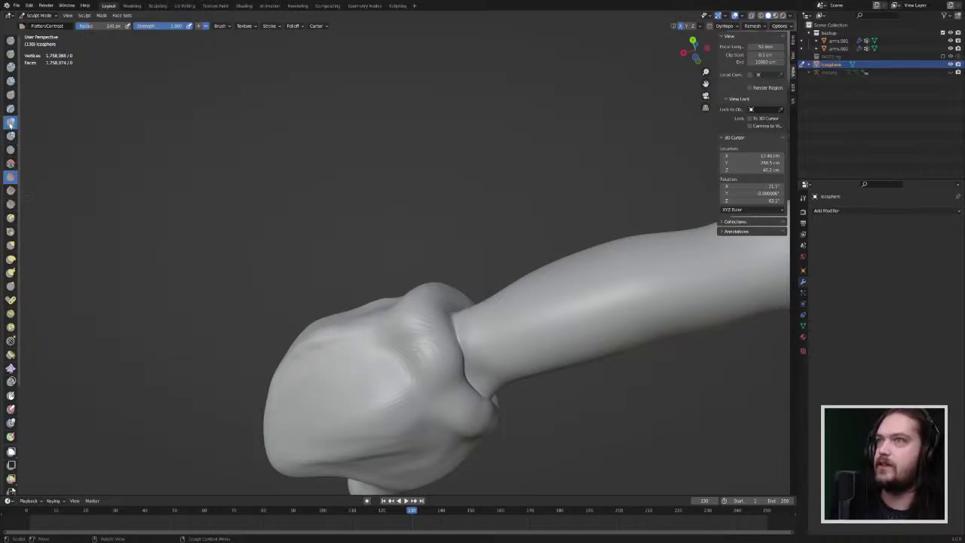
left_click(11, 122)
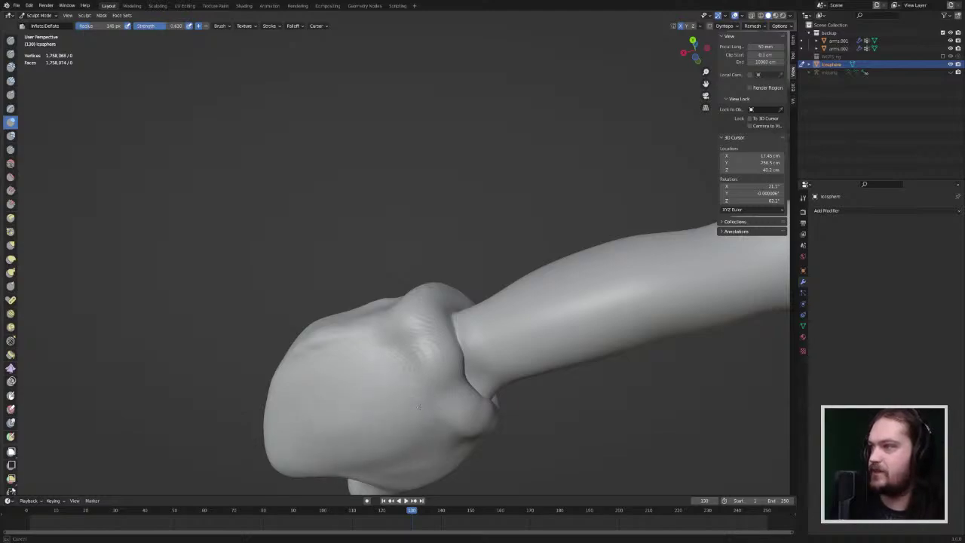
middle_click_drag(395, 361, 424, 379)
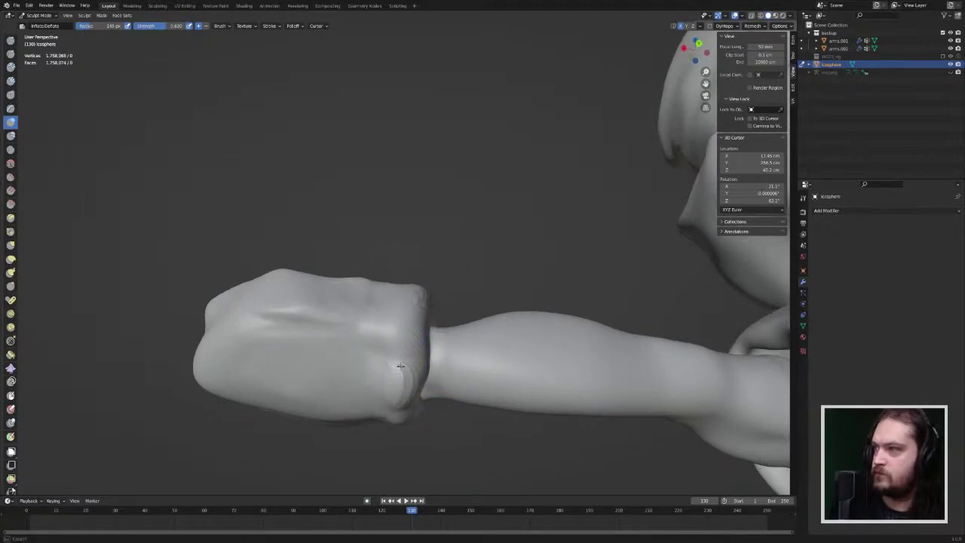
middle_click_drag(405, 329, 407, 303)
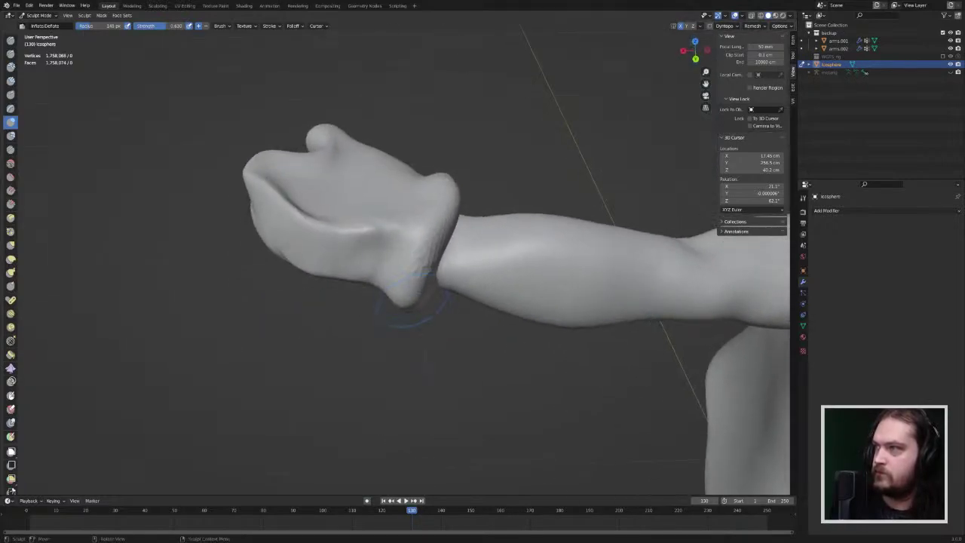
middle_click_drag(445, 219, 433, 260)
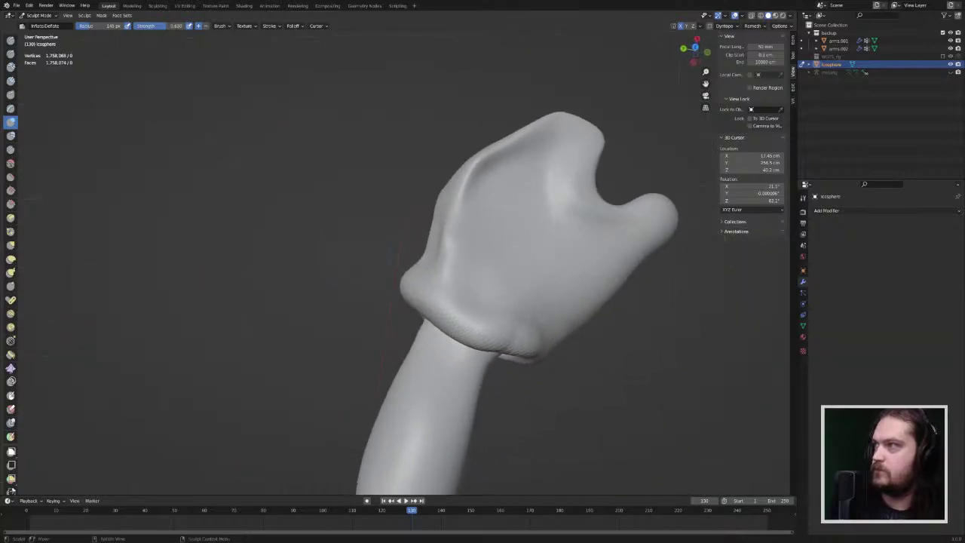
Step: Smooth away the sharp ridge along the outer edge of the palm with the Smooth brush
left_click(11, 162)
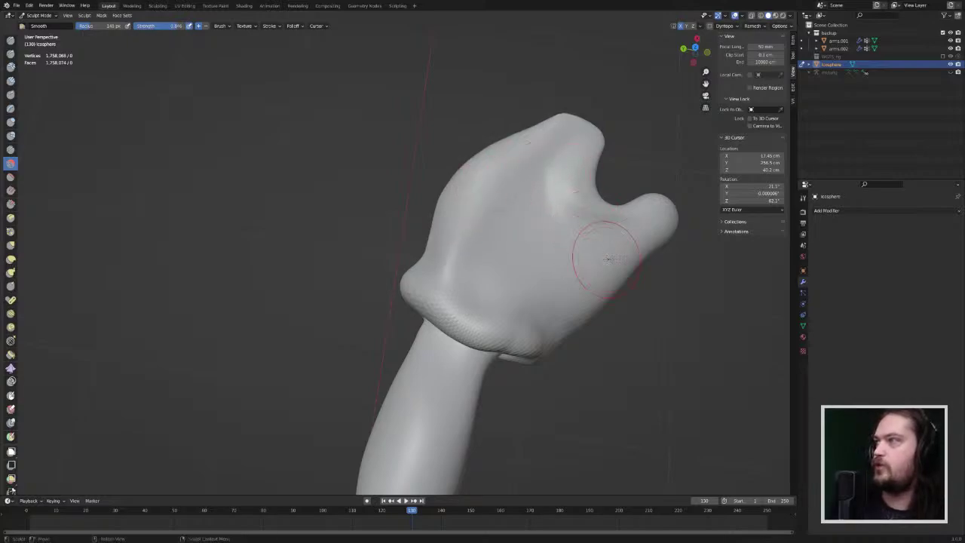
middle_click_drag(609, 254, 588, 166)
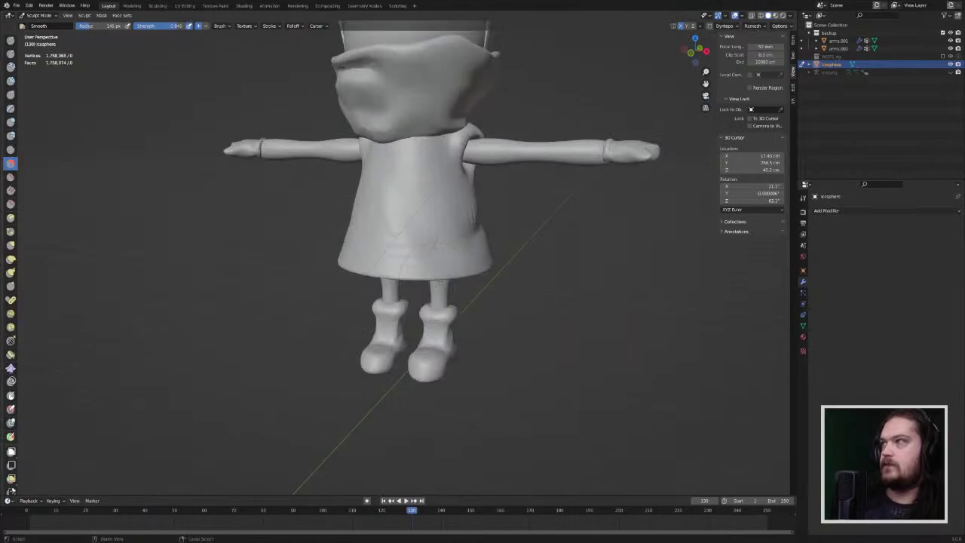
Step: Check the character's mesh density in Edit Mode and its overall shape in Object Mode, and return to Sculpt Mode
middle_click_drag(584, 273, 543, 268)
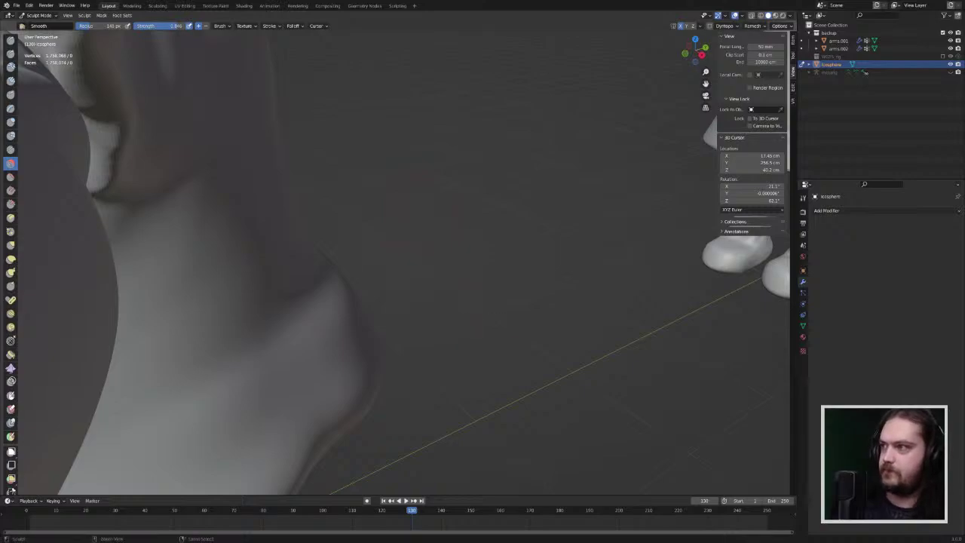
middle_click_drag(527, 257, 431, 234)
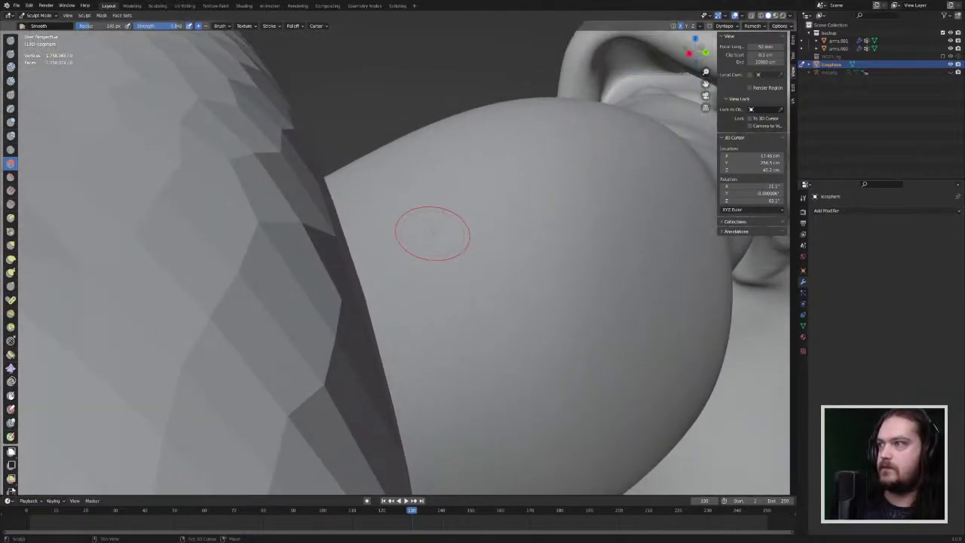
mouse_move(354, 226)
middle_mouse_down()
mouse_move(363, 229)
mouse_move(352, 229)
middle_mouse_up()
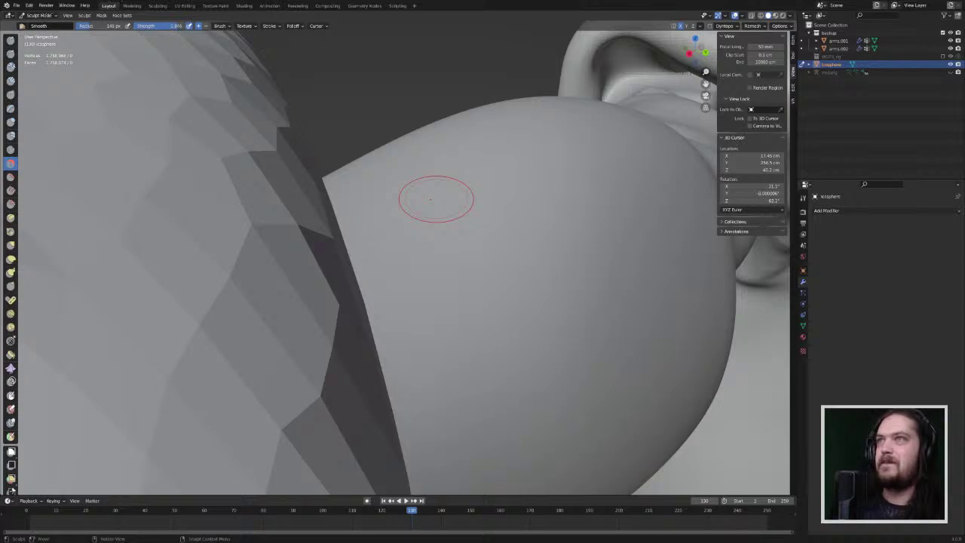
key("Tab")
left_click(52, 15)
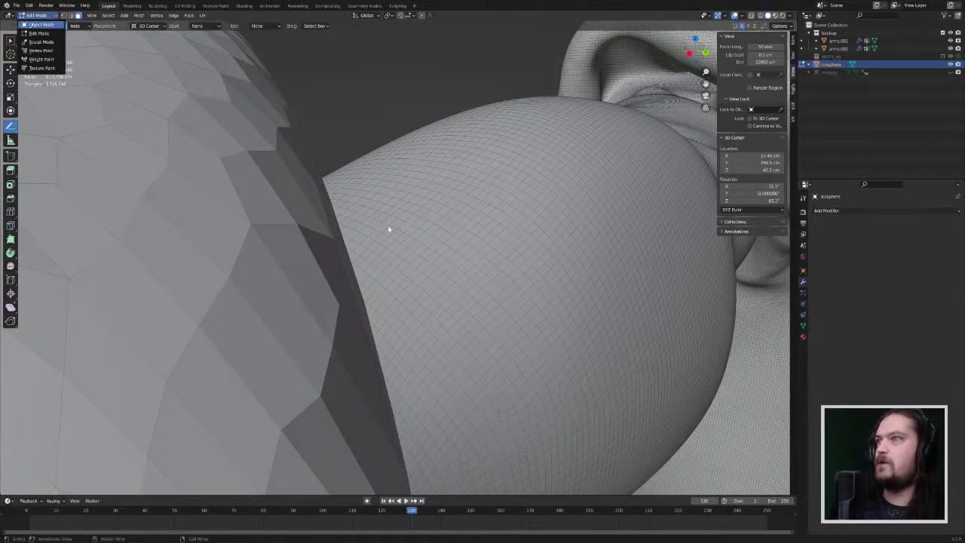
left_click(41, 24)
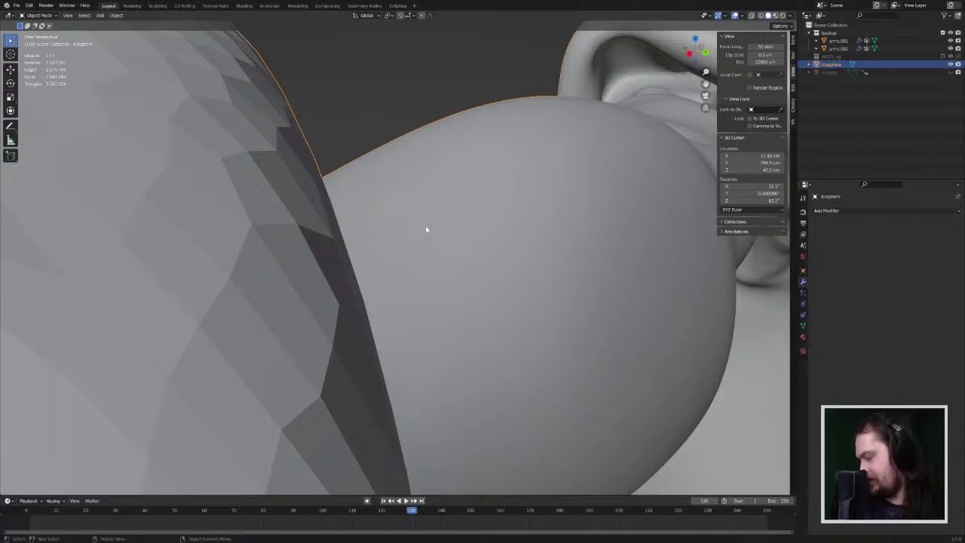
scroll(425, 228, "down", 10)
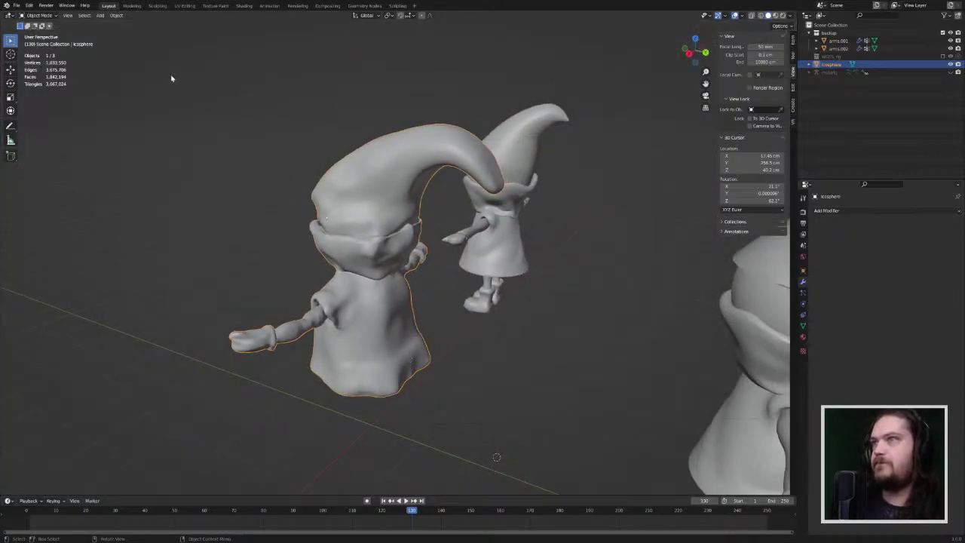
key("Tab")
left_click(41, 15)
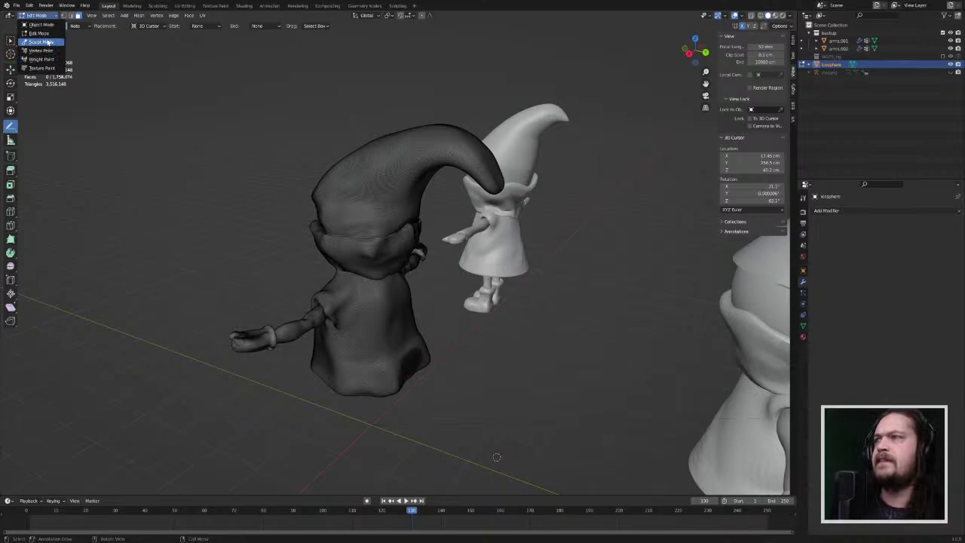
key("Return")
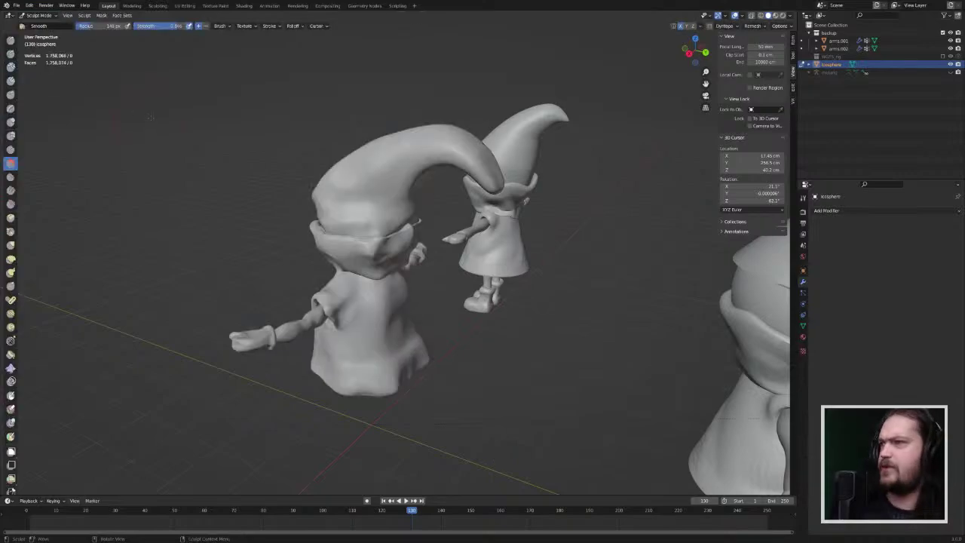
middle_click_drag(299, 324, 409, 344)
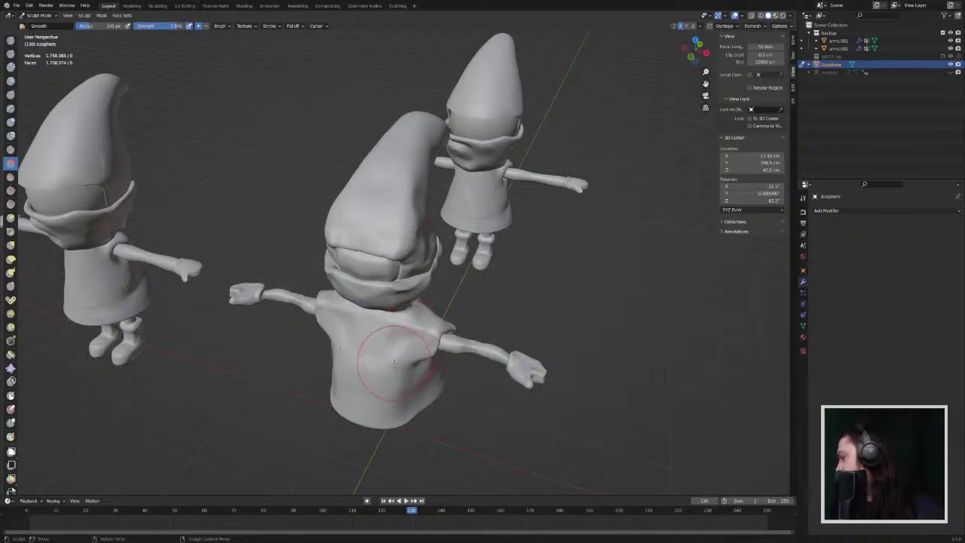
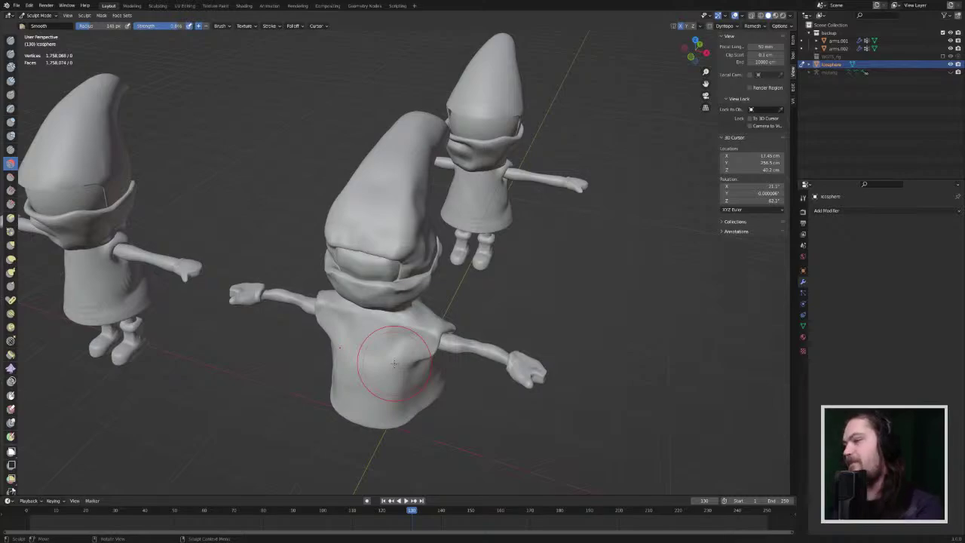
Step: Even out the rough surface of the cuff around the wrist with the Smooth brush
middle_click_drag(394, 363, 558, 354)
scroll(559, 355, "up", 3)
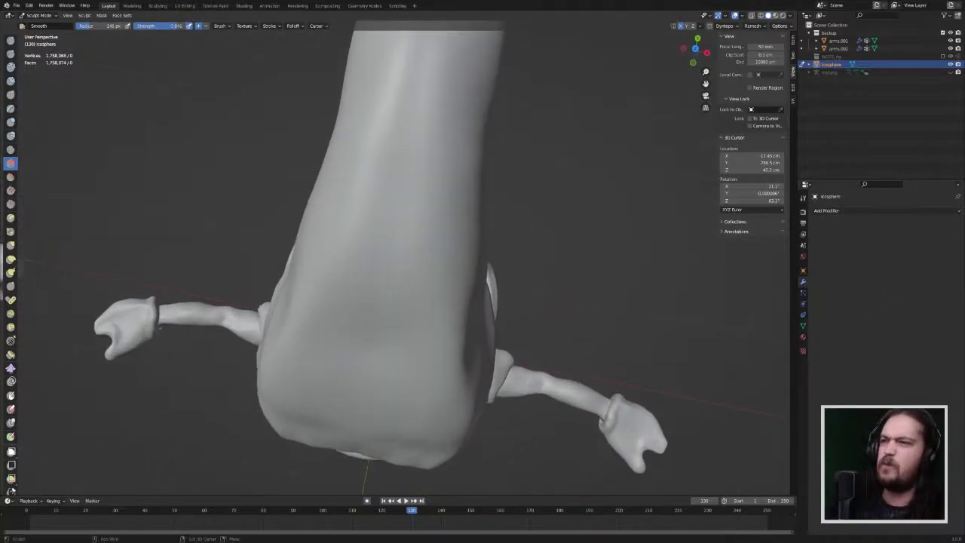
mouse_move(697, 463)
middle_mouse_down("shift")
mouse_move(383, 351)
mouse_move(635, 242)
mouse_move(609, 280)
middle_mouse_up("shift")
scroll(383, 351, "up", 4)
scroll(383, 350, "down", 1)
scroll(491, 233, "up", 3)
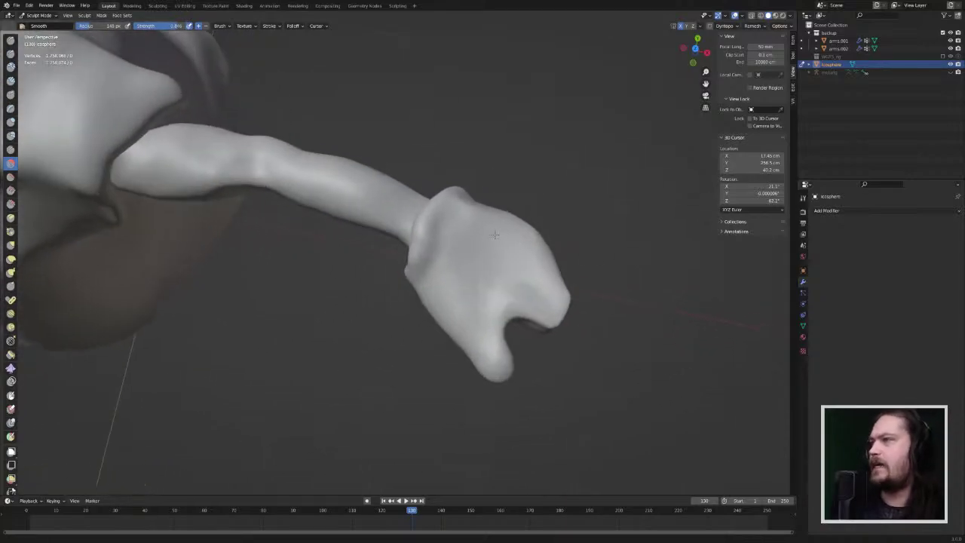
middle_click_drag(490, 233, 576, 81)
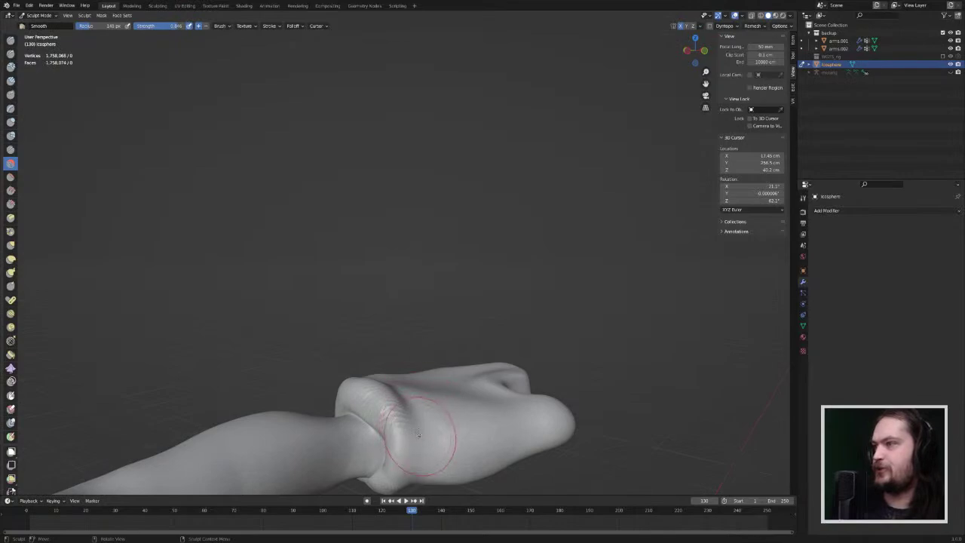
mouse_move(410, 424)
left_mouse_down()
mouse_move(405, 417)
mouse_move(409, 430)
left_mouse_up()
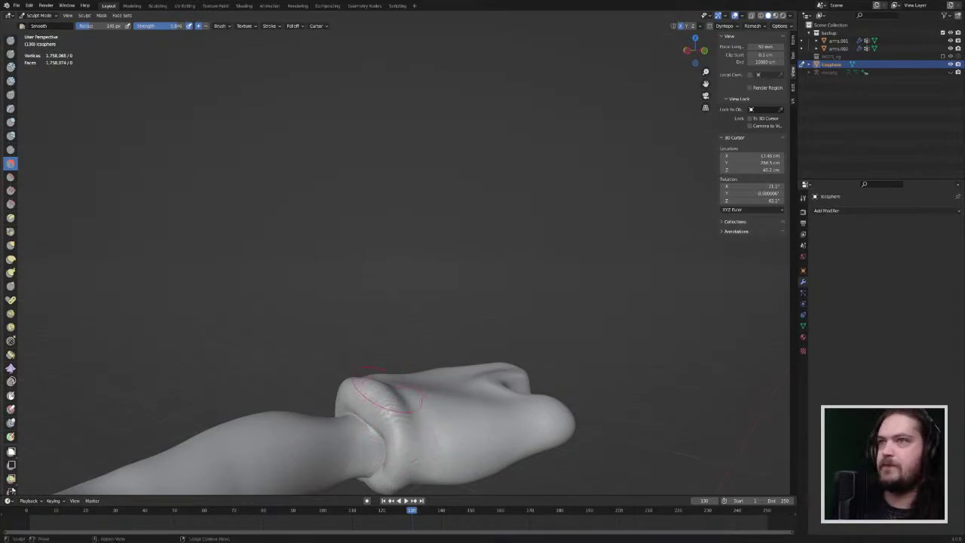
Step: Reshape the thumb side of the hand and the gap between thumb and fingers with the Grab brush
middle_click_drag(367, 383, 324, 339)
middle_click_drag(384, 482, 388, 494)
middle_click_drag(493, 311, 496, 346, "ctrl")
middle_click_drag(504, 281, 420, 323, "shift")
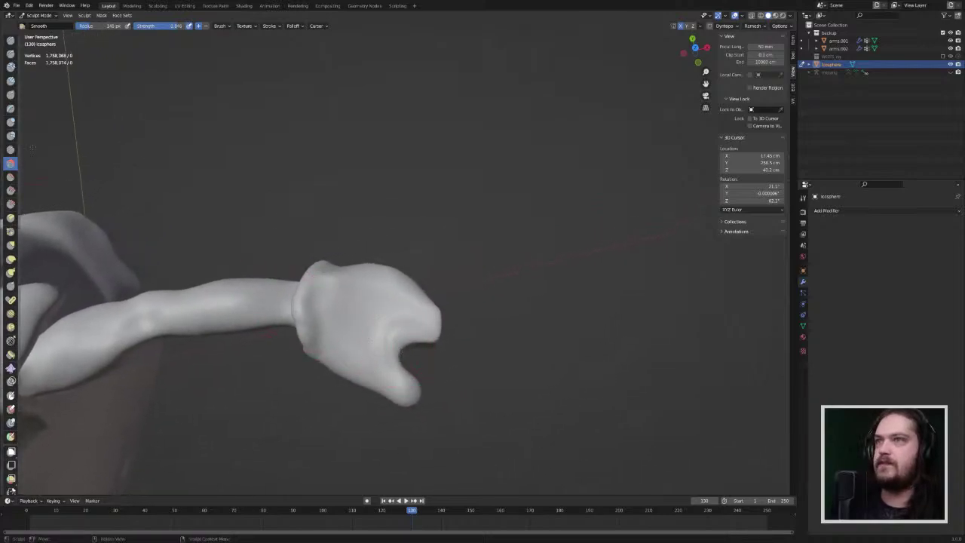
left_click(10, 245)
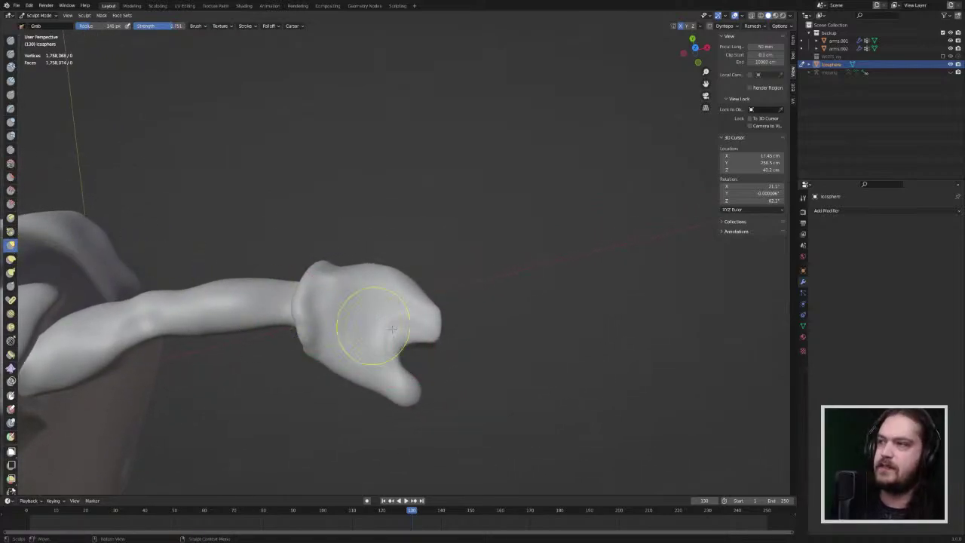
mouse_move(406, 362)
middle_mouse_down()
mouse_move(386, 357)
mouse_move(349, 242)
middle_mouse_up()
mouse_move(305, 380)
left_mouse_down()
mouse_move(293, 409)
mouse_move(291, 380)
left_mouse_up()
middle_click_drag(299, 339, 319, 420)
left_click_drag(336, 388, 329, 375)
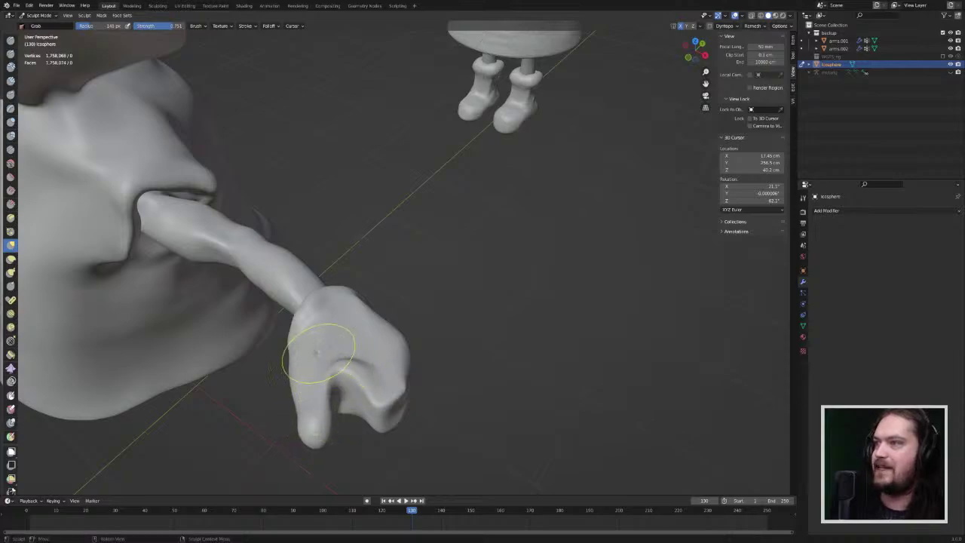
Step: Pull the mitten's fingertips and the outer side of the hand outward with the Grab brush
middle_click_drag(323, 355, 241, 355)
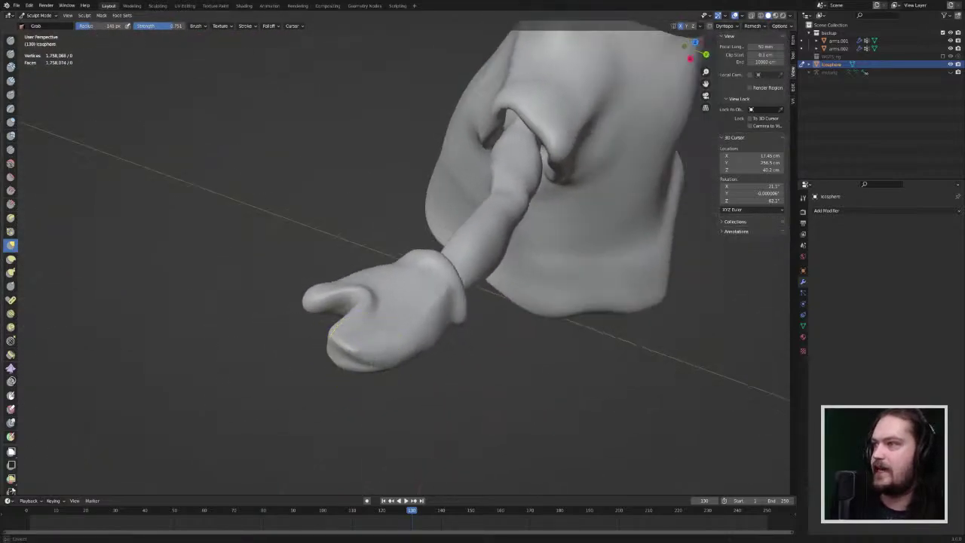
mouse_move(347, 368)
left_mouse_down()
mouse_move(330, 347)
mouse_move(322, 351)
left_mouse_up()
mouse_move(353, 368)
middle_mouse_down()
mouse_move(358, 343)
mouse_move(339, 362)
mouse_move(344, 409)
mouse_move(328, 411)
mouse_move(335, 414)
middle_mouse_up()
middle_click_drag(452, 317, 456, 315)
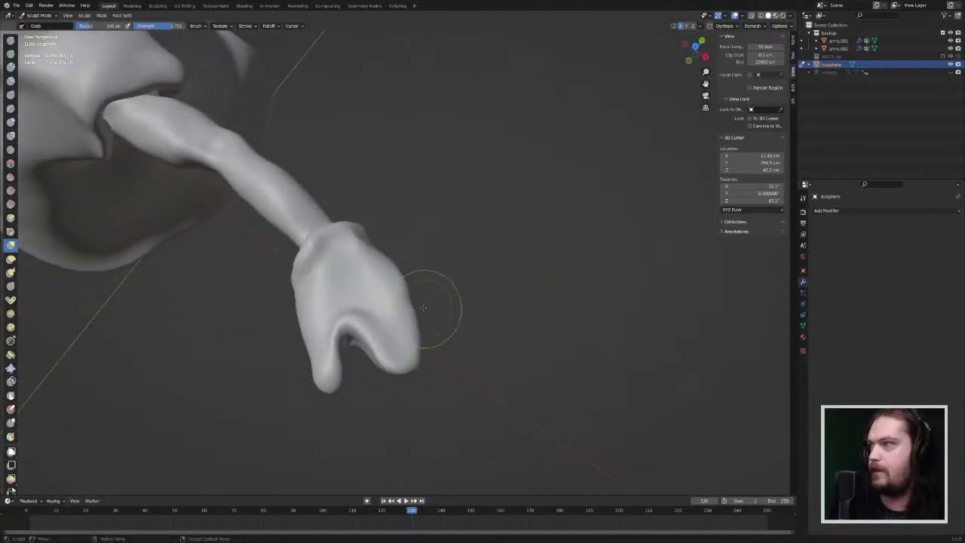
left_click_drag(407, 307, 417, 305)
mouse_move(379, 254)
left_mouse_down()
mouse_move(370, 258)
mouse_move(376, 252)
left_mouse_up()
Step: Pull the hand's edge toward the cuff with the Grab brush to tighten the dip between them
middle_click_drag(386, 243, 424, 353)
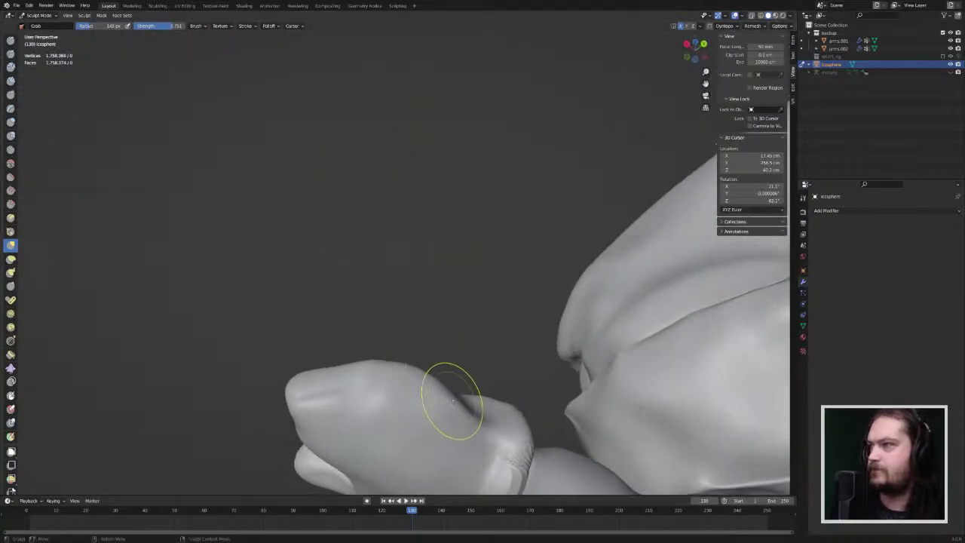
mouse_move(453, 400)
left_mouse_down()
mouse_move(478, 402)
mouse_move(469, 401)
left_mouse_up()
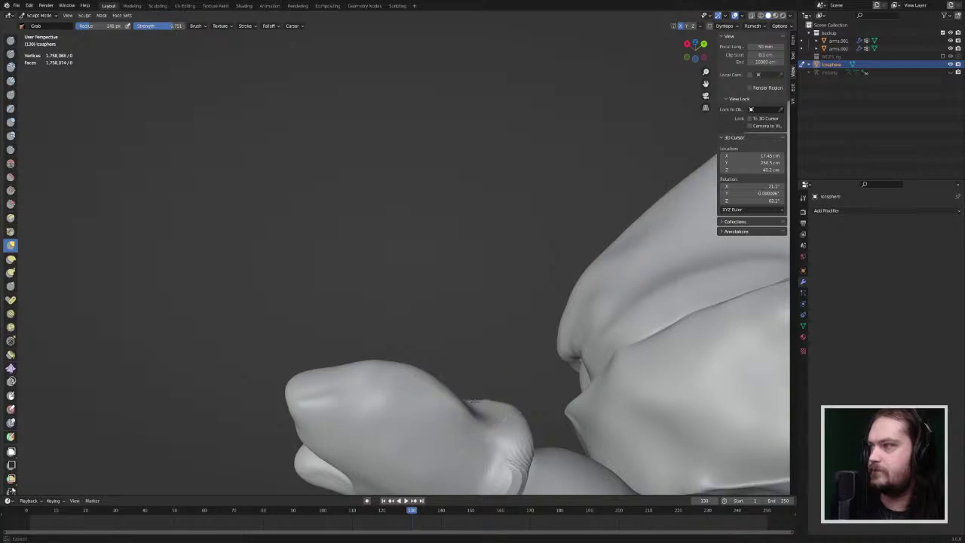
mouse_move(469, 400)
middle_mouse_down()
mouse_move(446, 430)
mouse_move(468, 381)
mouse_move(460, 411)
mouse_move(470, 425)
middle_mouse_up()
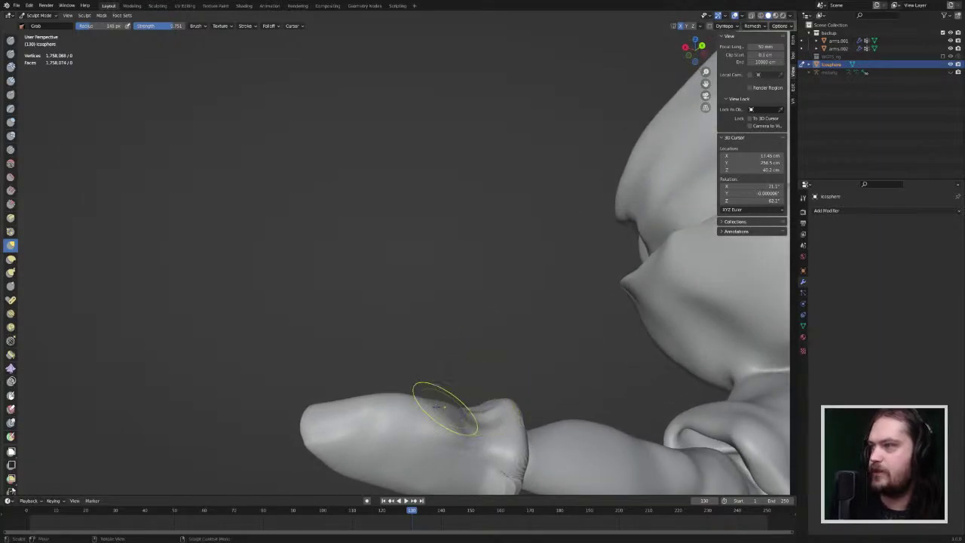
Step: Push the back of the hand up against the cuff with the Thumb brush
left_click(11, 285)
mouse_move(528, 354)
middle_mouse_down()
mouse_move(475, 362)
mouse_move(442, 349)
middle_mouse_up()
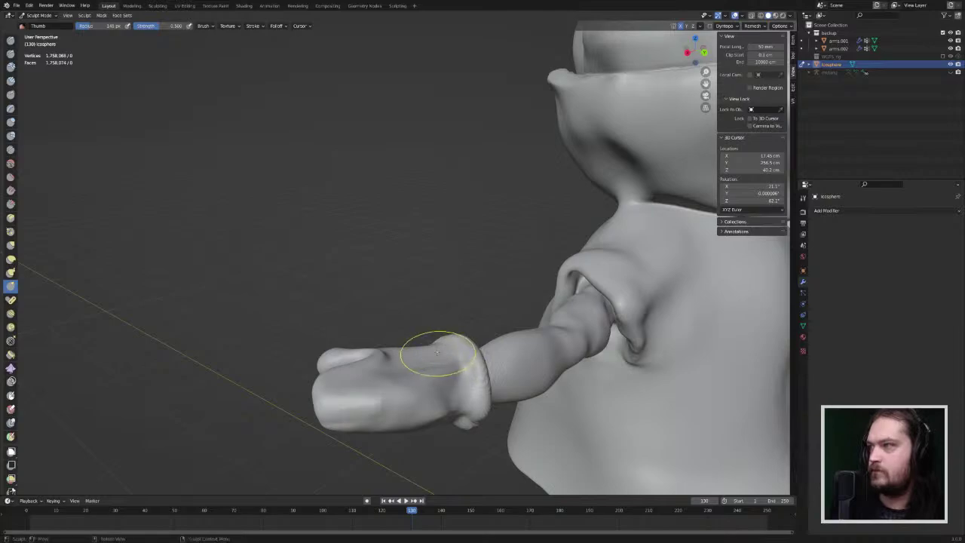
middle_click_drag(430, 372, 459, 377)
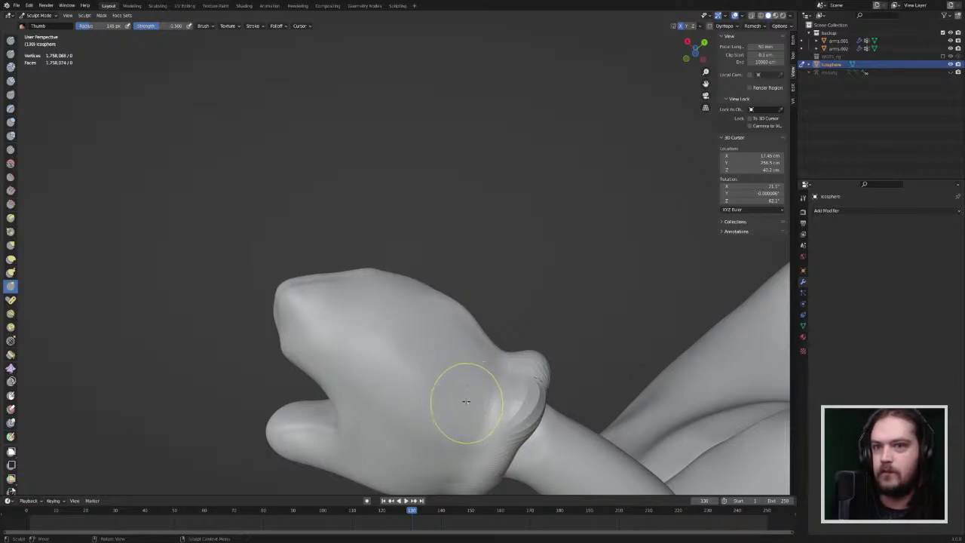
mouse_move(463, 400)
left_mouse_down()
mouse_move(508, 377)
mouse_move(493, 401)
left_mouse_up()
scroll(464, 411, "down", 2)
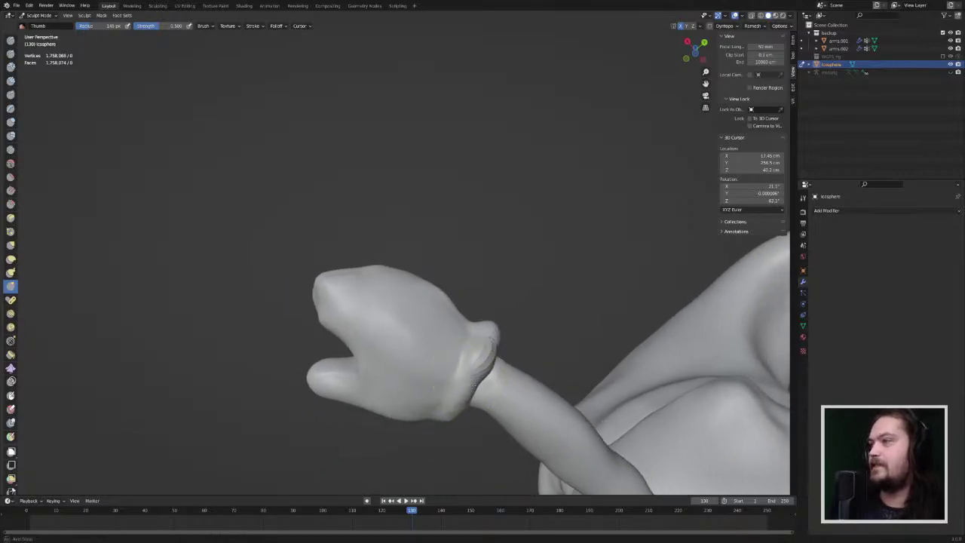
middle_click_drag(464, 410, 444, 361)
mouse_move(467, 301)
left_mouse_down()
mouse_move(480, 315)
mouse_move(503, 290)
left_mouse_up()
left_click_drag(481, 317, 505, 303)
mouse_move(485, 319)
left_mouse_down()
mouse_move(506, 310)
mouse_move(505, 324)
left_mouse_up()
Step: Even out the thumb side of the hand beside the cuff with the Thumb brush
middle_click_drag(477, 344, 443, 286)
middle_click_drag(339, 438, 335, 416)
mouse_move(365, 420)
left_mouse_down()
mouse_move(345, 407)
mouse_move(366, 378)
left_mouse_up()
middle_click_drag(385, 351, 369, 385)
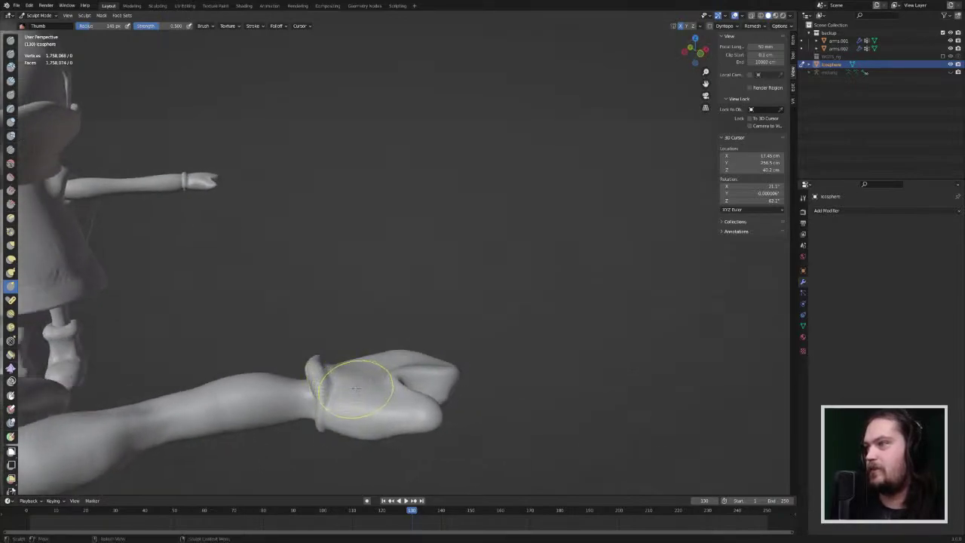
left_click_drag(357, 382, 355, 390)
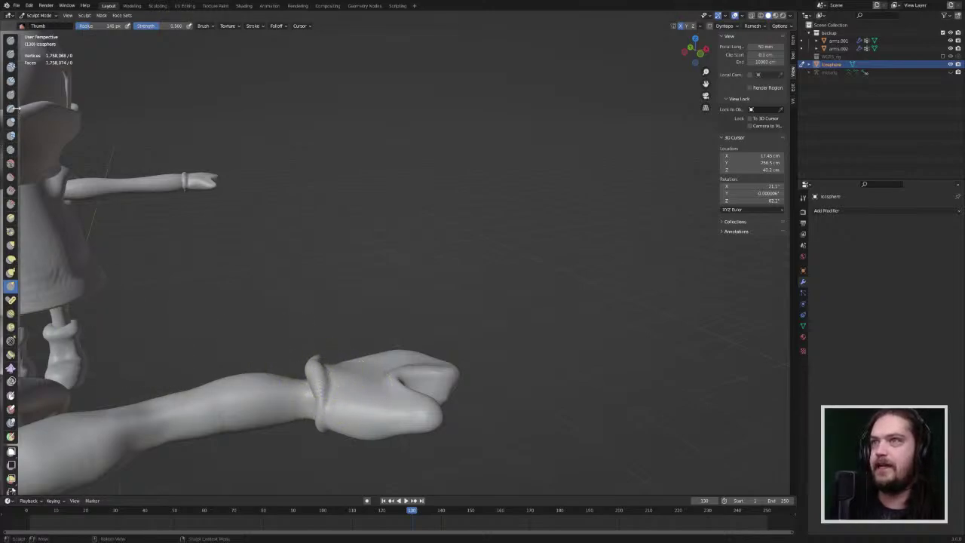
Step: Thicken the thin part of the cuff above the thumb with the Inflate/Deflate brush
left_click(10, 123)
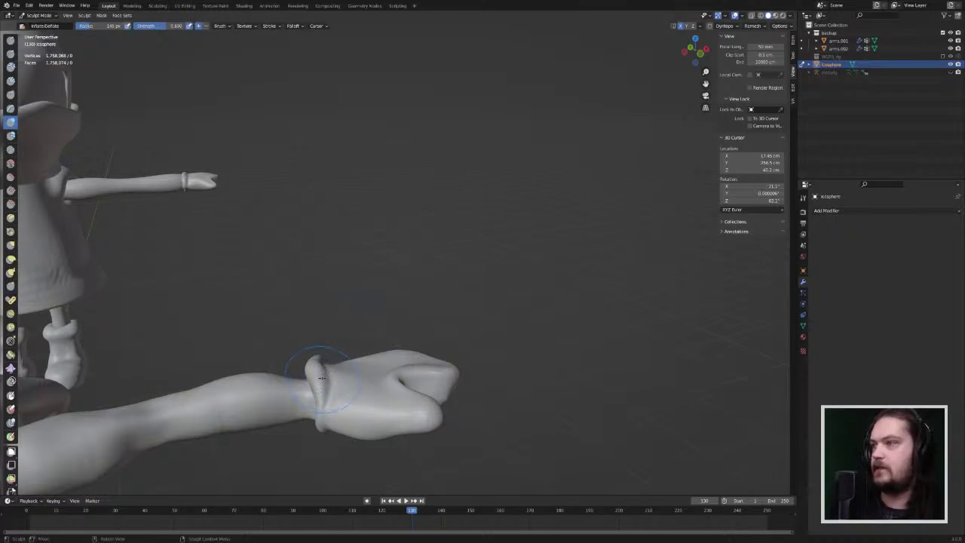
left_click_drag(321, 377, 316, 383)
mouse_move(316, 382)
middle_mouse_down()
mouse_move(319, 361)
mouse_move(349, 345)
mouse_move(354, 358)
mouse_move(375, 353)
mouse_move(372, 371)
mouse_move(348, 382)
middle_mouse_up()
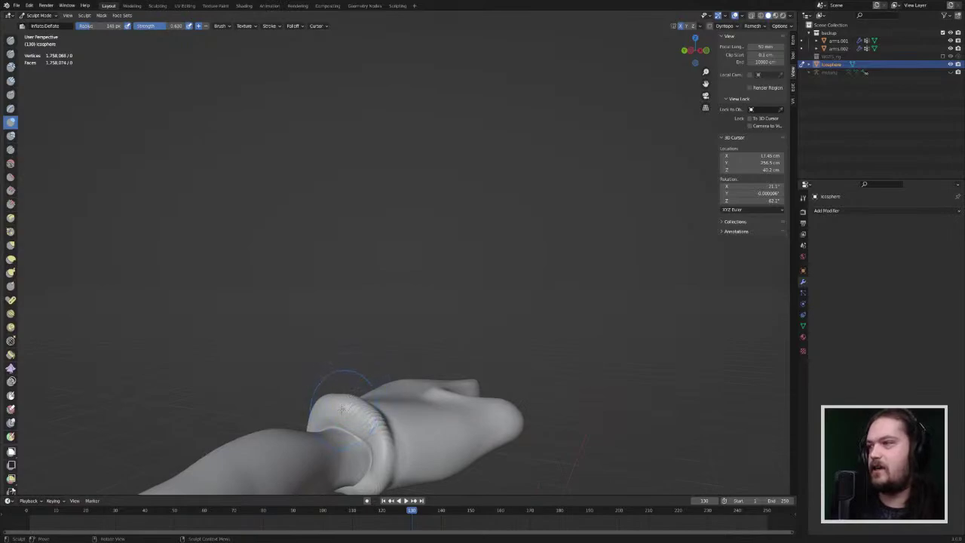
Step: Deepen the seam between the cuff's inner rim and the forearm with the Crease brush
left_click(11, 152)
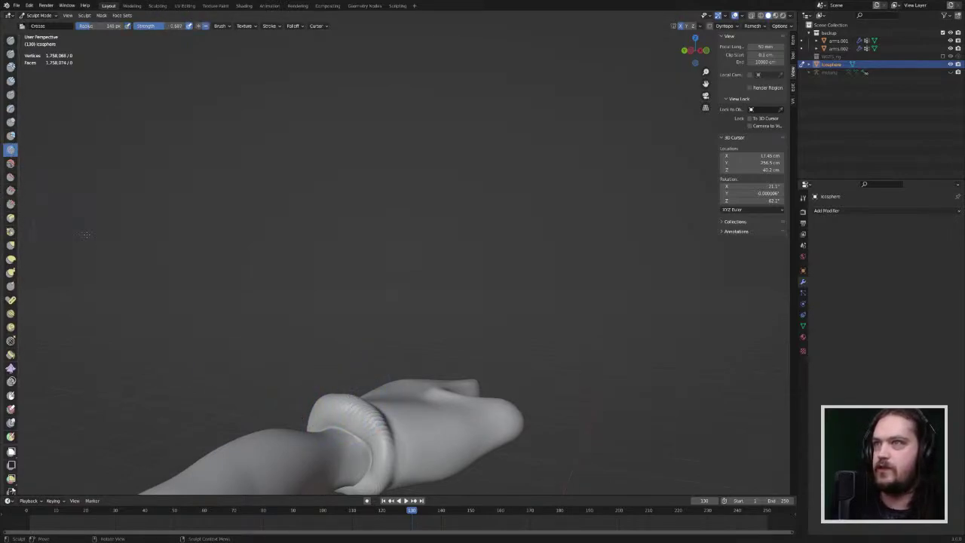
mouse_move(361, 377)
middle_mouse_down()
mouse_move(377, 422)
mouse_move(393, 419)
middle_mouse_up()
mouse_move(394, 422)
middle_mouse_down("shift")
mouse_move(395, 199)
mouse_move(341, 221)
middle_mouse_up("shift")
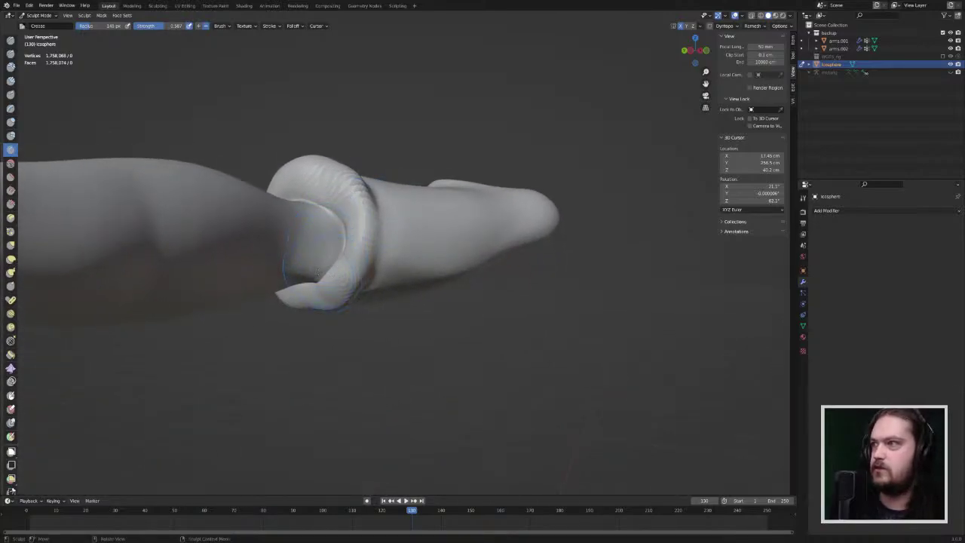
mouse_move(318, 271)
left_mouse_down()
mouse_move(335, 214)
mouse_move(323, 200)
left_mouse_up()
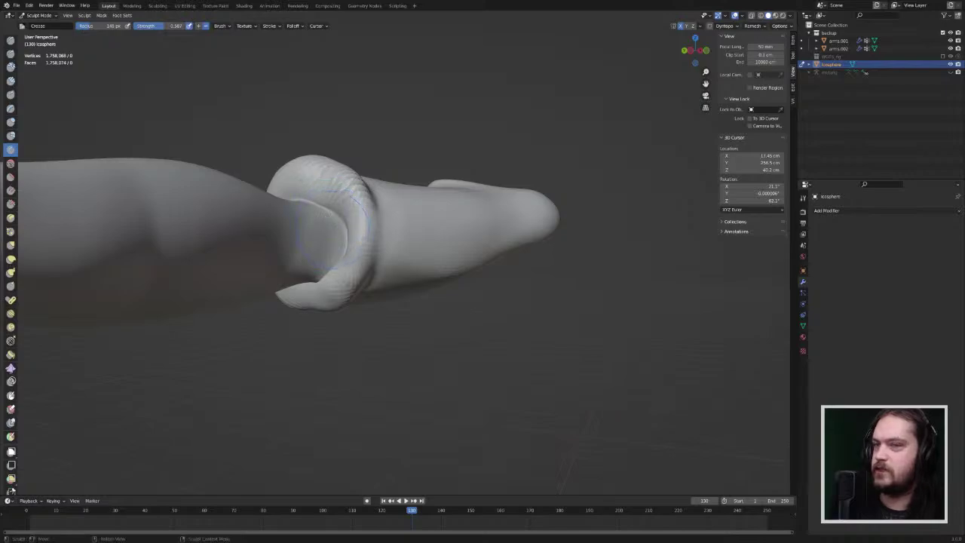
mouse_move(312, 189)
middle_mouse_down()
mouse_move(355, 251)
mouse_move(391, 230)
mouse_move(391, 197)
middle_mouse_up()
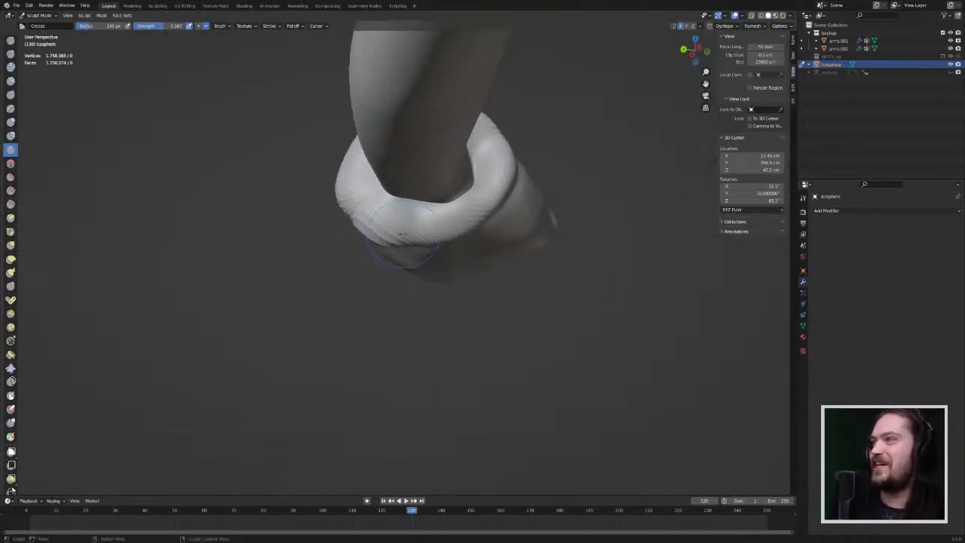
left_click_drag(391, 196, 416, 199)
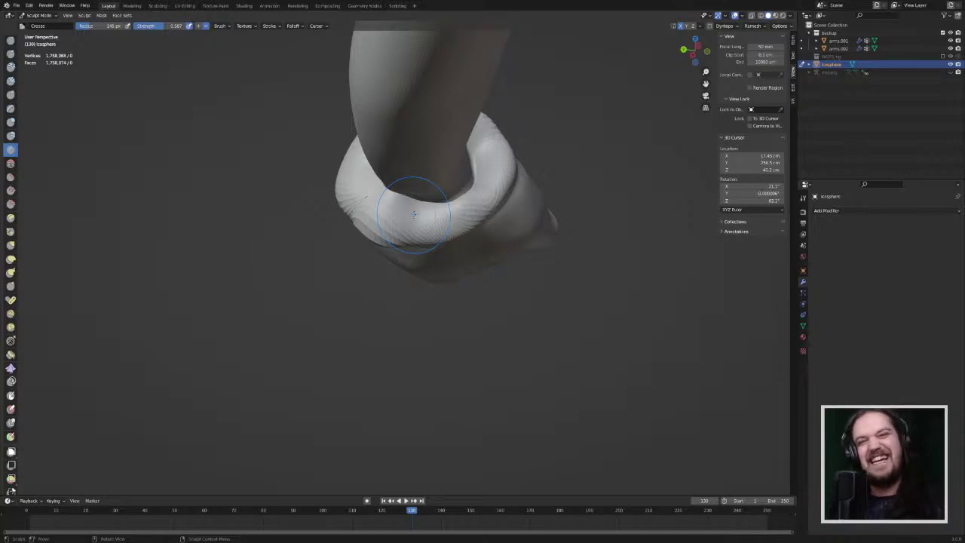
Step: Voxel-remesh the character's sculpt with Fix Poles and Preserve Volume enabled
middle_click_drag(414, 217, 614, 313)
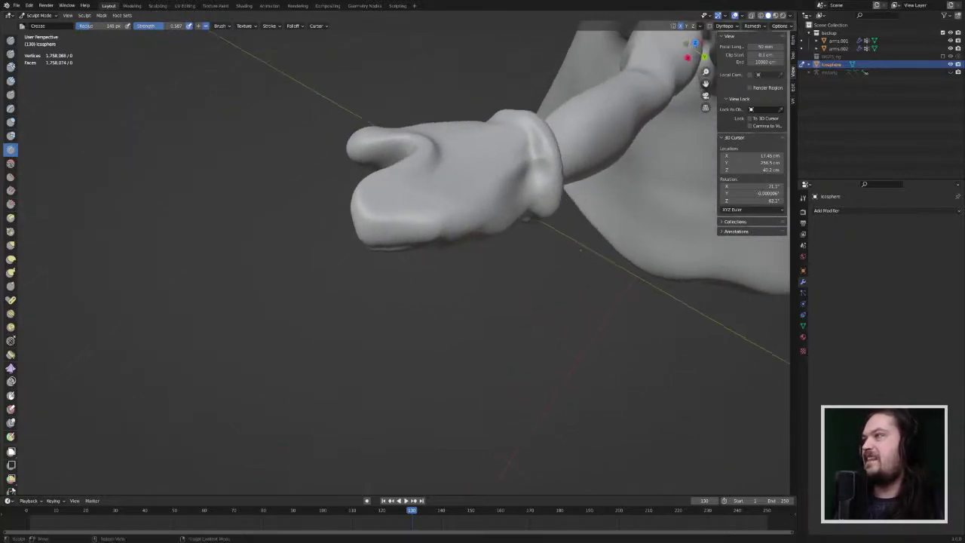
left_click(752, 26)
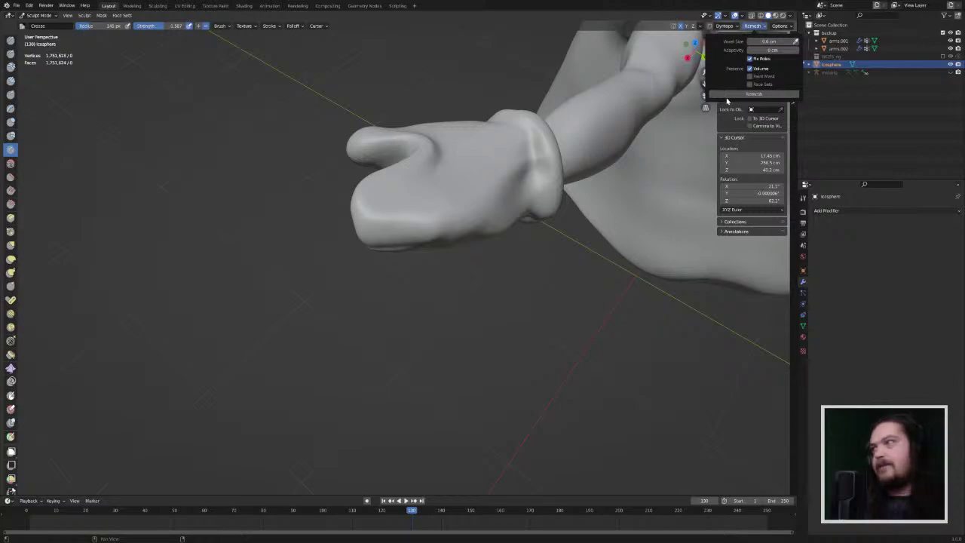
right_click(573, 211)
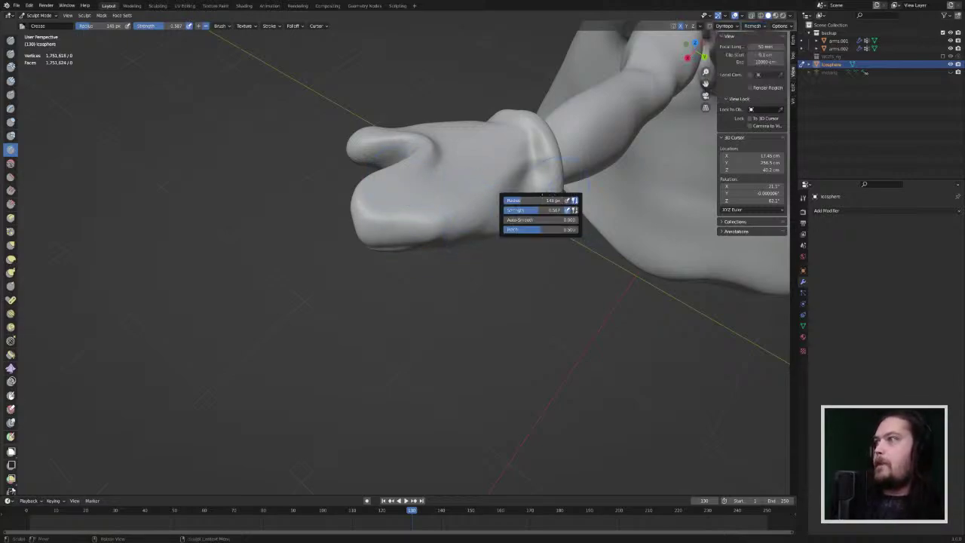
middle_click_drag(524, 226, 474, 275)
scroll(414, 232, "up", 2)
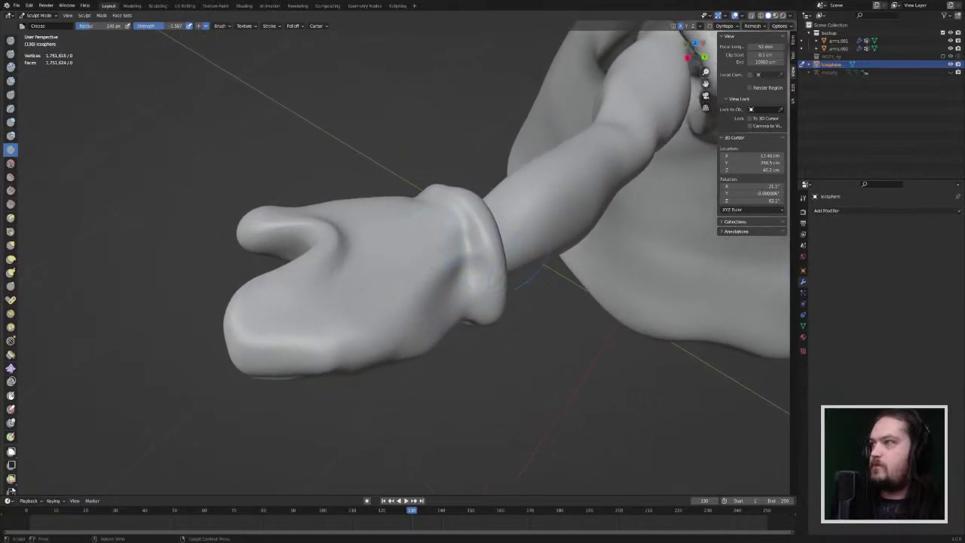
Step: Smooth the jagged seam between cuff and forearm and tighten it with the Pinch/Magnify brush
middle_click_drag(414, 233, 328, 192)
middle_click_drag(392, 317, 431, 221)
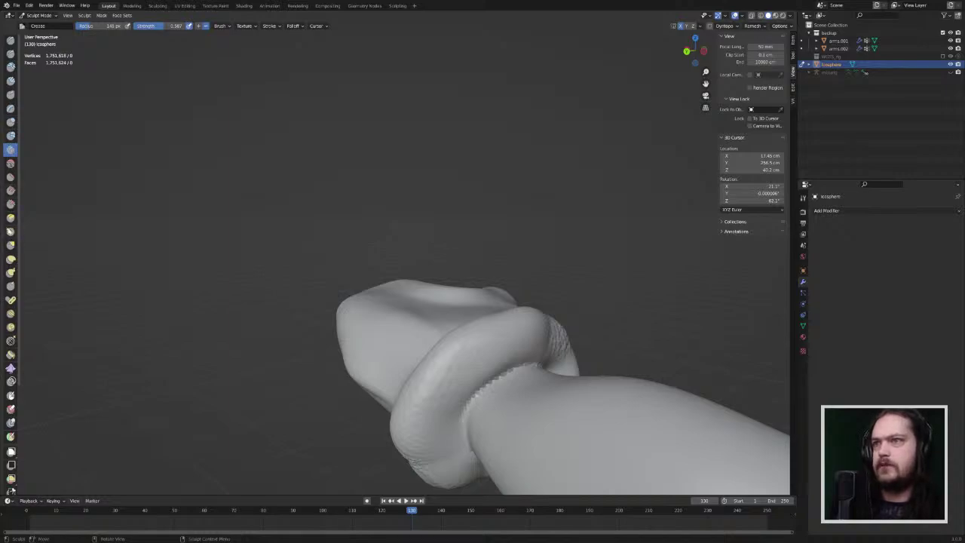
left_click(11, 231)
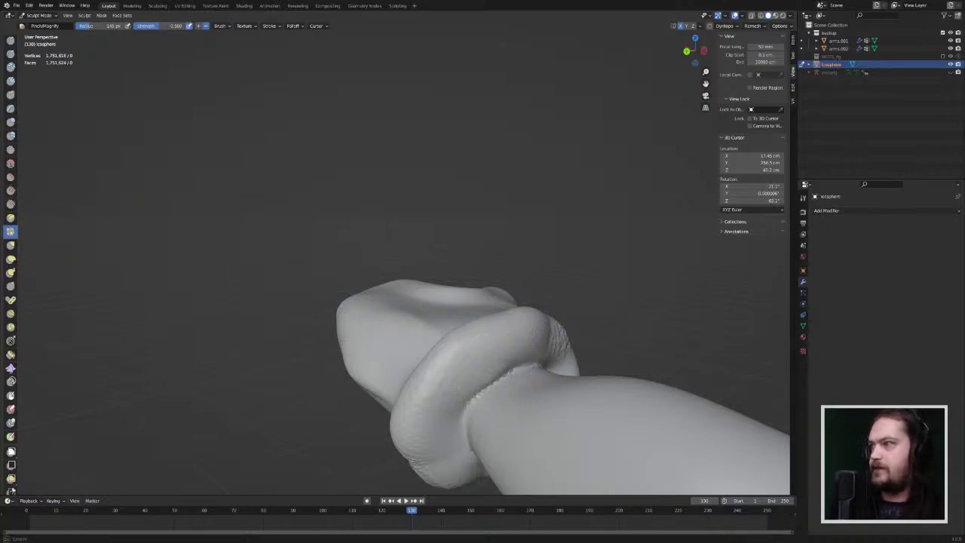
left_click_drag(456, 420, 458, 431, "shift")
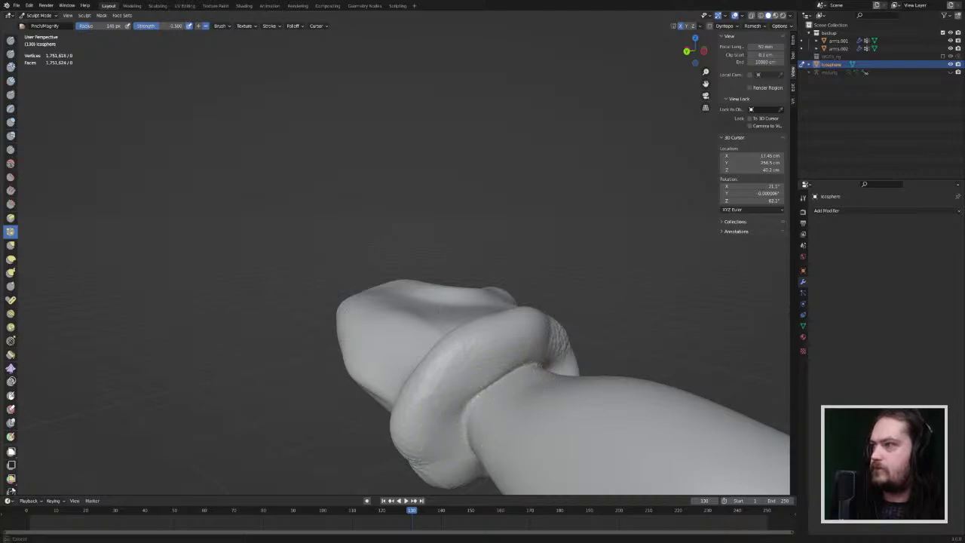
middle_click_drag(455, 420, 394, 301)
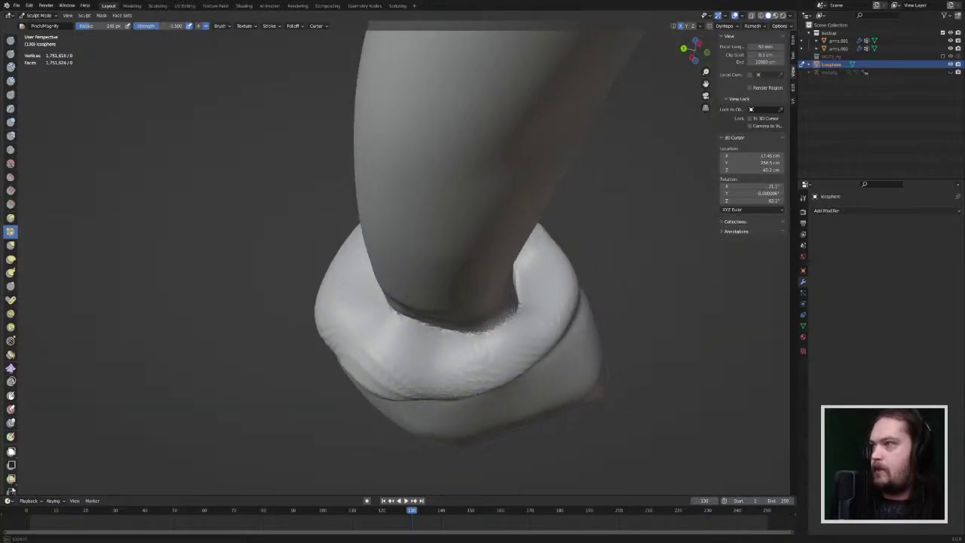
middle_click_drag(499, 284, 464, 336)
left_click_drag(367, 424, 358, 414)
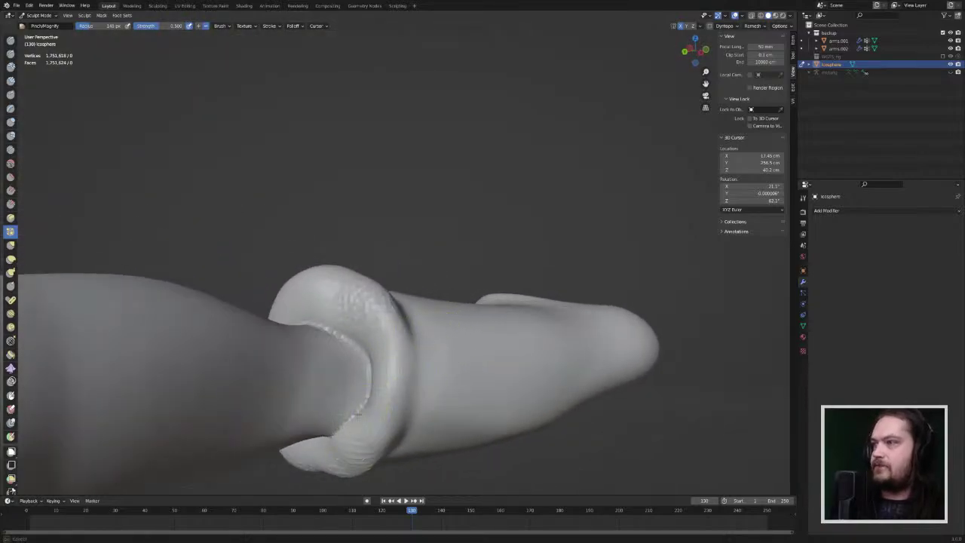
middle_click_drag(354, 309, 374, 370)
middle_click_drag(374, 370, 420, 434, "ctrl")
mouse_move(377, 288)
middle_mouse_down()
mouse_move(334, 280)
mouse_move(354, 343)
mouse_move(297, 283)
mouse_move(351, 316)
mouse_move(399, 305)
mouse_move(357, 310)
middle_mouse_up()
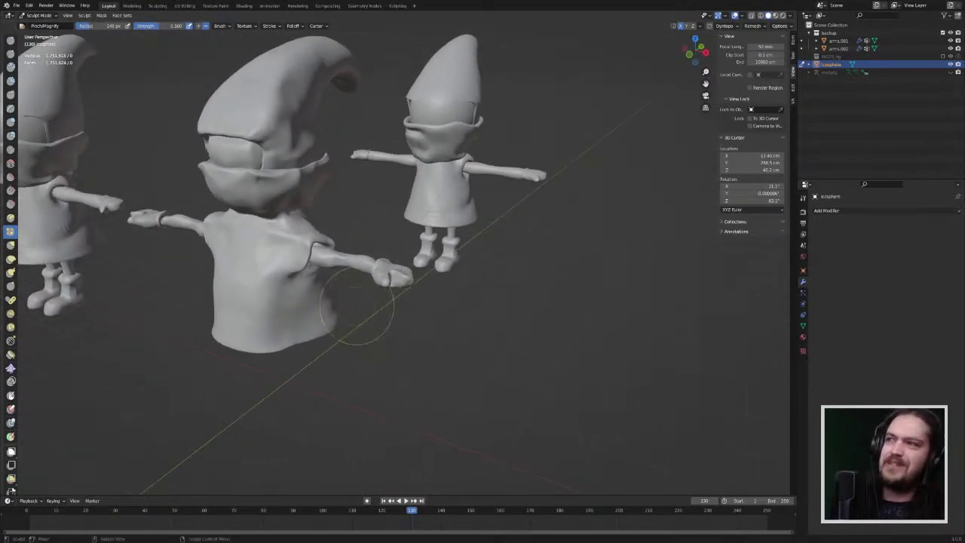
mouse_move(339, 235)
middle_mouse_down()
mouse_move(407, 282)
mouse_move(379, 267)
mouse_move(390, 274)
mouse_move(349, 216)
middle_mouse_up()
scroll(344, 269, "up", 2)
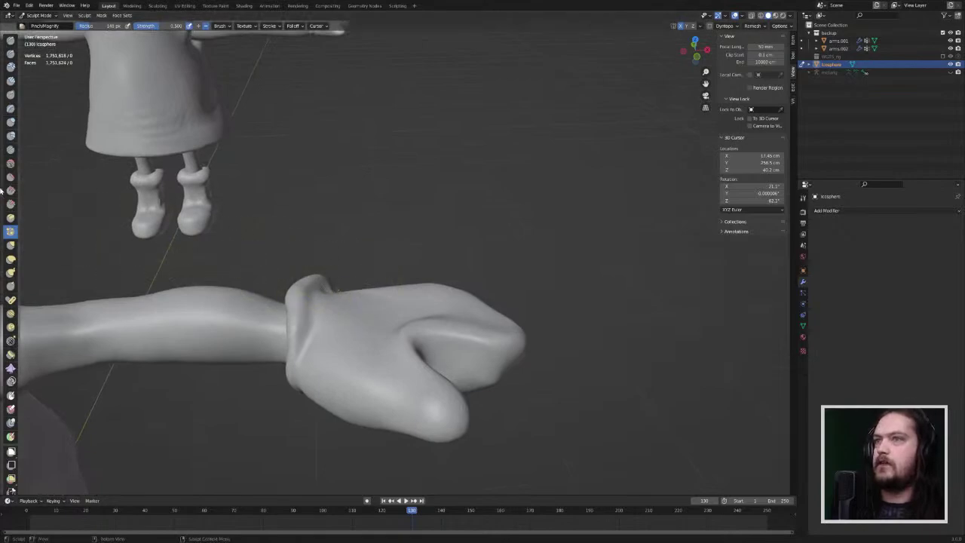
Step: Pull uneven folds into the cuff's rim on the side opposite the thumb with the Grab brush
left_click(12, 246)
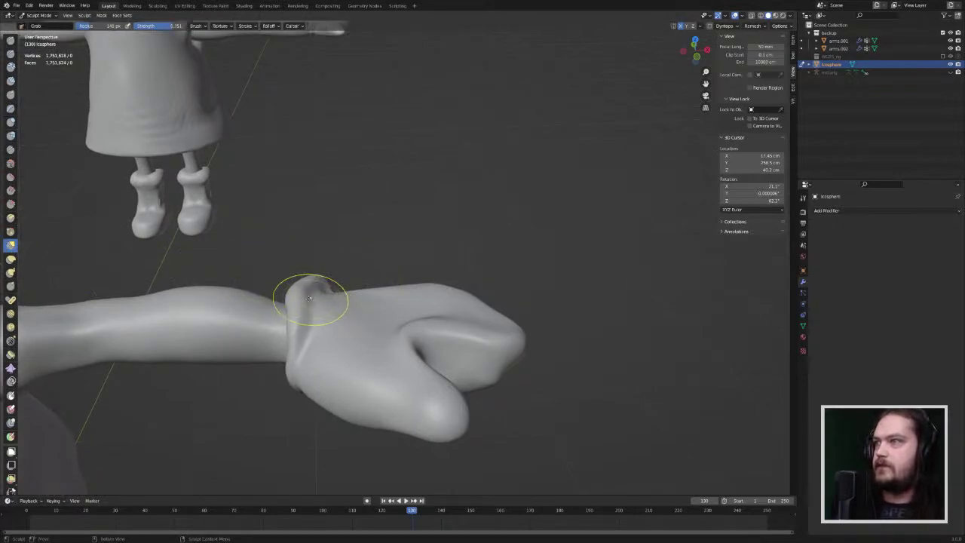
middle_click_drag(309, 298, 501, 310)
left_click_drag(487, 314, 505, 295)
left_click_drag(480, 368, 495, 345)
mouse_move(510, 338)
middle_mouse_down()
mouse_move(657, 332)
mouse_move(647, 104)
middle_mouse_up()
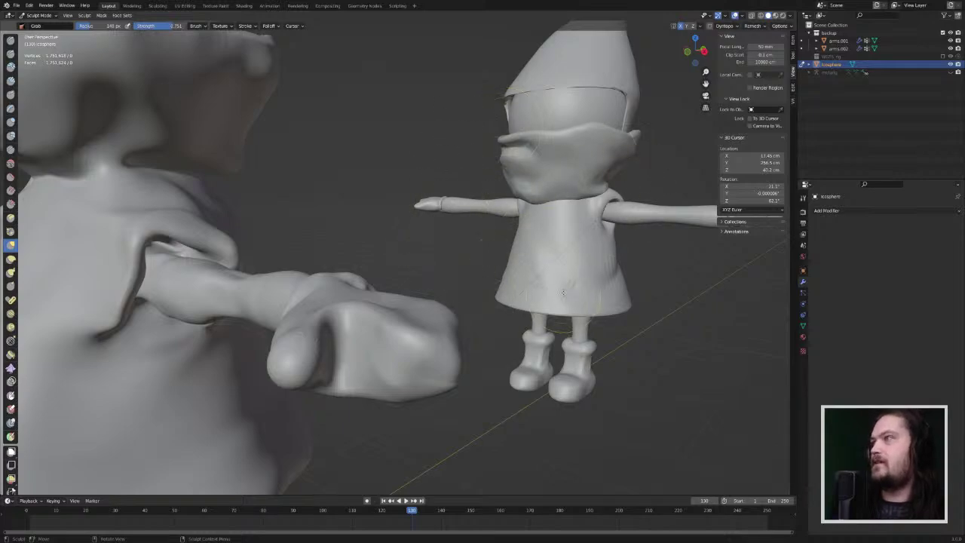
middle_click_drag(563, 292, 401, 280)
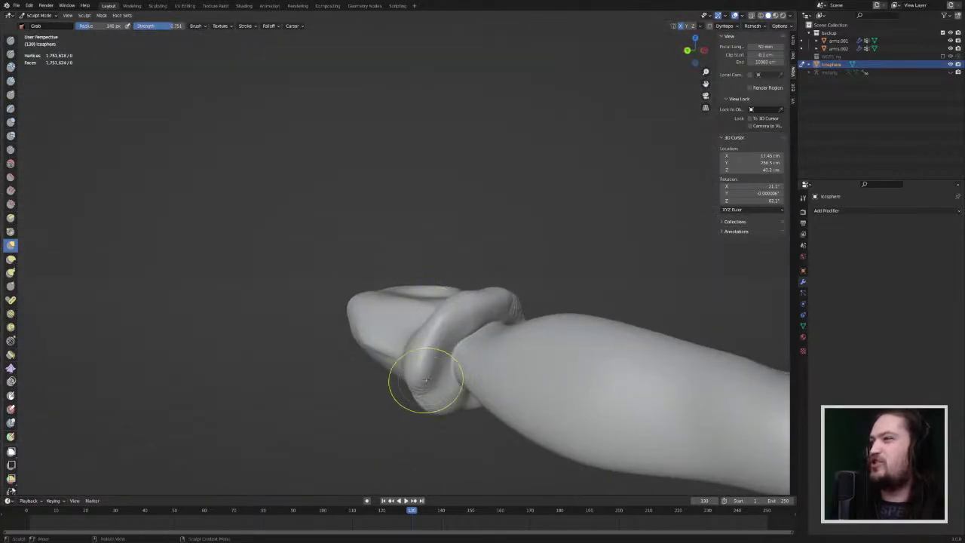
left_click_drag(419, 379, 431, 346)
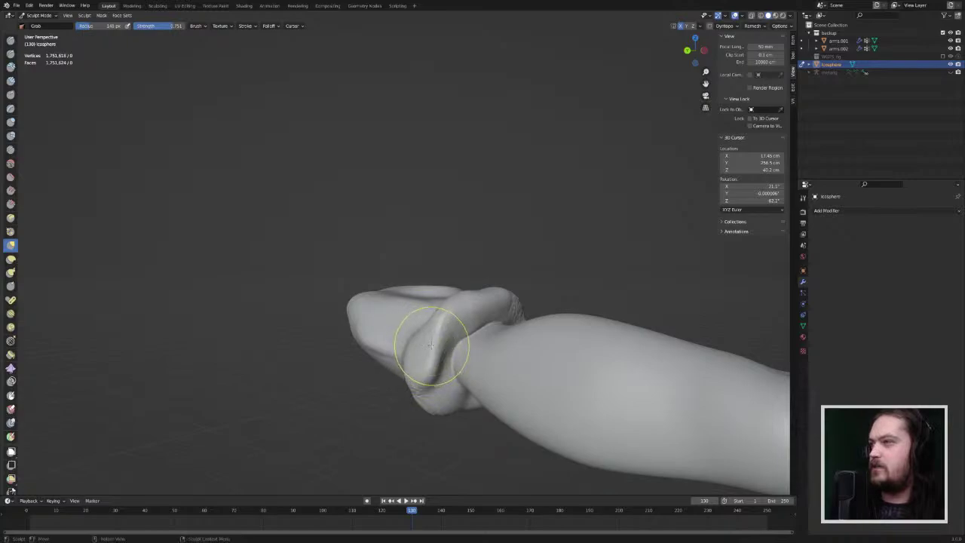
middle_click_drag(430, 345, 441, 290)
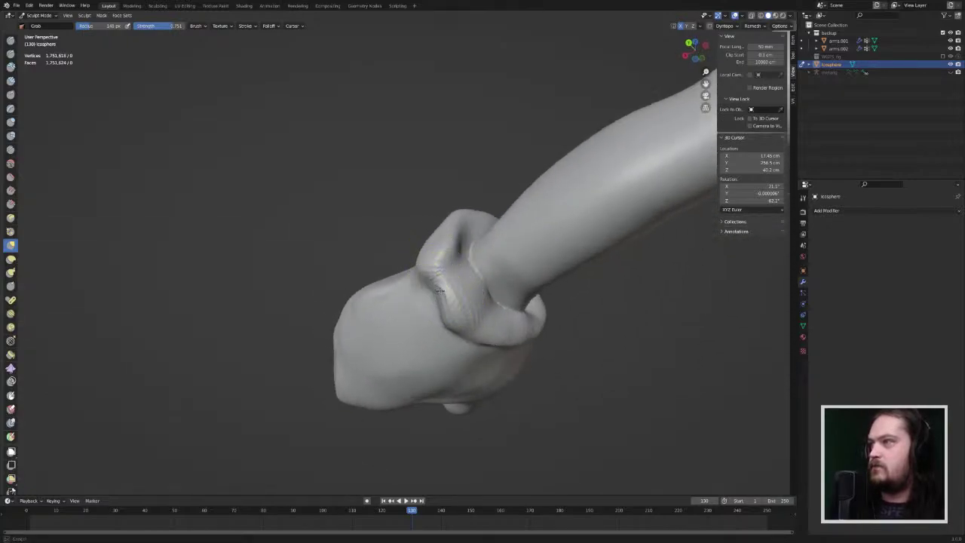
mouse_move(436, 266)
left_mouse_down()
mouse_move(431, 255)
mouse_move(425, 263)
left_mouse_up()
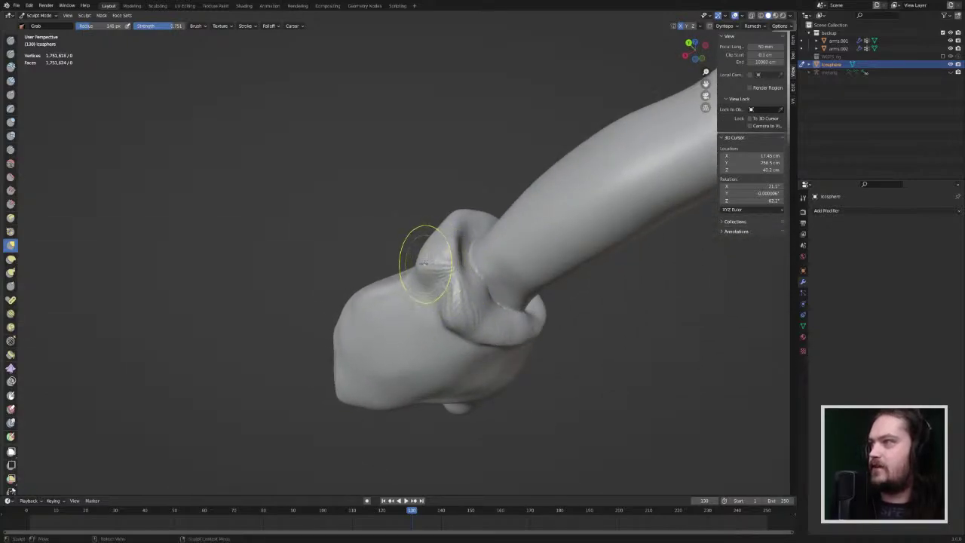
Step: Drag the cuff's edge across the flat side of the hand towards the forearm with the Grab brush
middle_click_drag(430, 269, 580, 321)
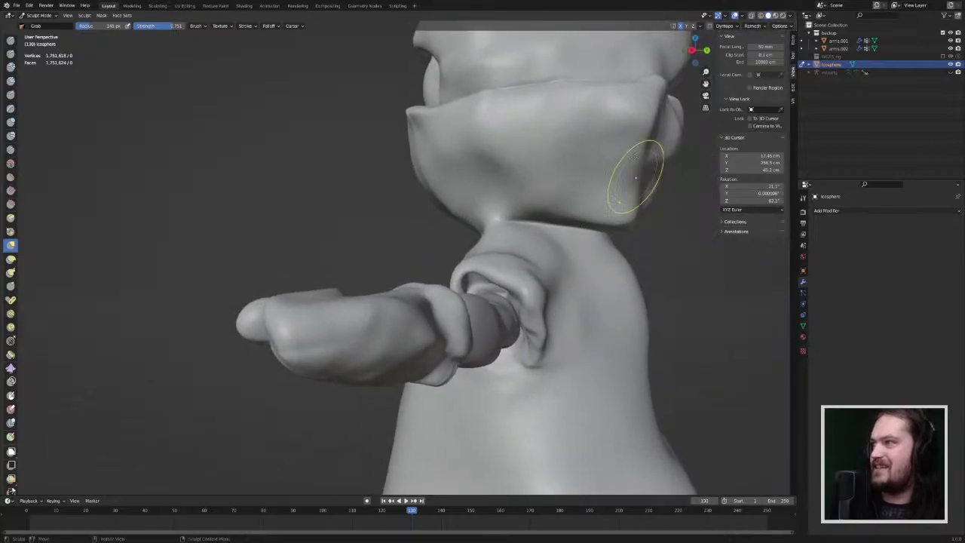
middle_click_drag(470, 323, 384, 262)
mouse_move(490, 308)
left_mouse_down()
mouse_move(507, 292)
mouse_move(509, 267)
left_mouse_up()
left_click_drag(507, 321, 509, 324)
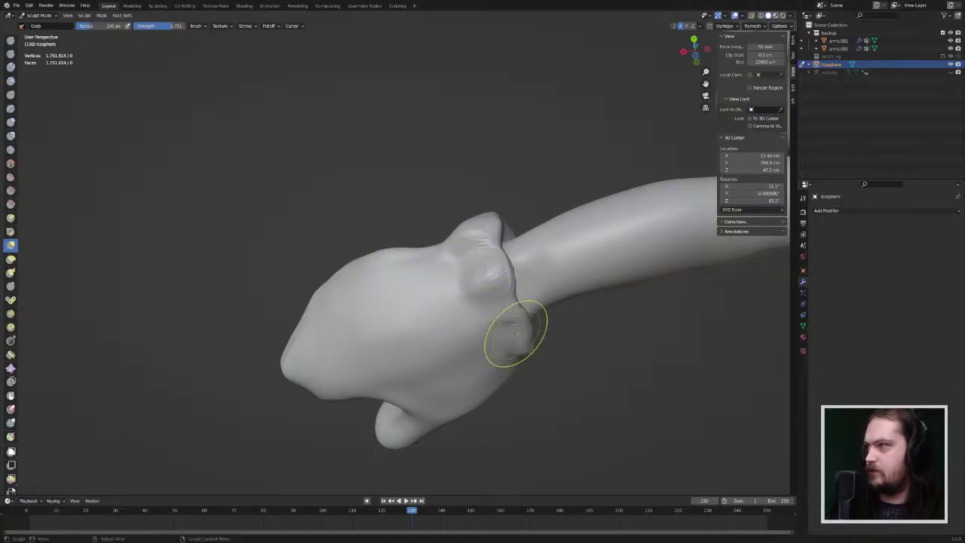
Step: Even out the thumb-side cuff edge by pulling it back towards the forearm with the Grab brush
mouse_move(517, 334)
middle_mouse_down()
mouse_move(412, 343)
mouse_move(398, 301)
mouse_move(302, 301)
mouse_move(295, 291)
mouse_move(286, 344)
middle_mouse_up()
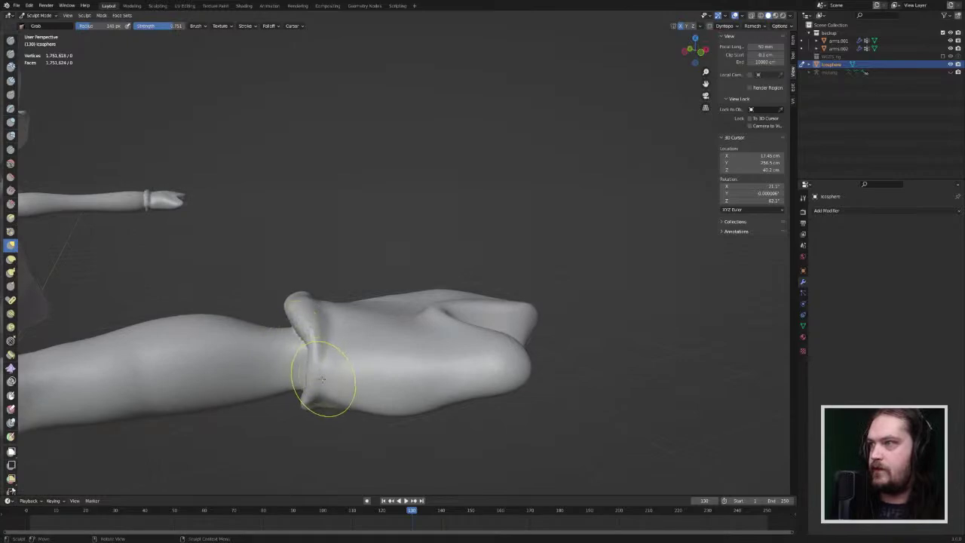
left_click_drag(302, 383, 300, 356)
left_click_drag(305, 344, 297, 342)
left_click_drag(303, 341, 297, 339)
mouse_move(297, 338)
middle_mouse_down()
mouse_move(441, 338)
mouse_move(435, 354)
mouse_move(458, 322)
mouse_move(312, 323)
middle_mouse_up()
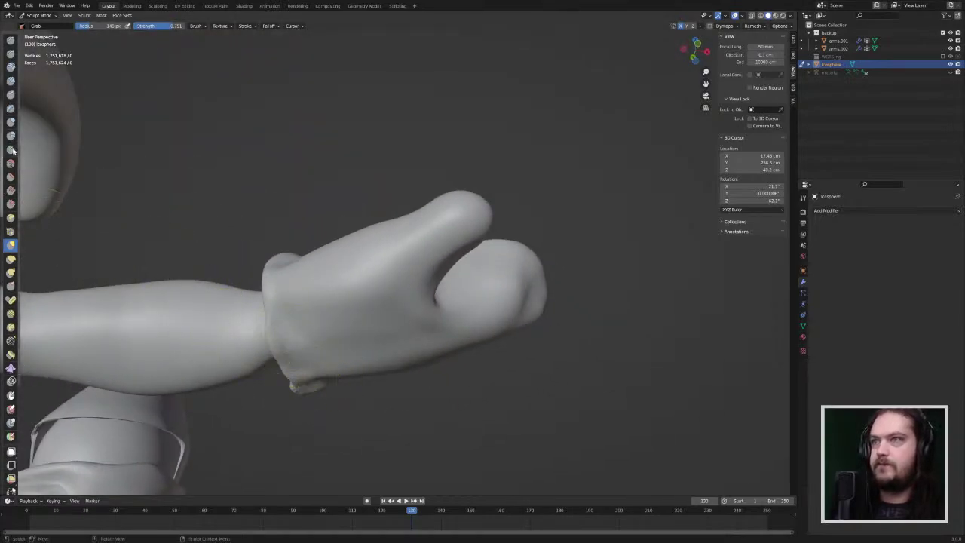
Step: Thicken the cuff's rim all around the wrist into a rounded roll with the Inflate/Deflate brush
left_click(10, 121)
middle_click_drag(301, 286, 393, 291)
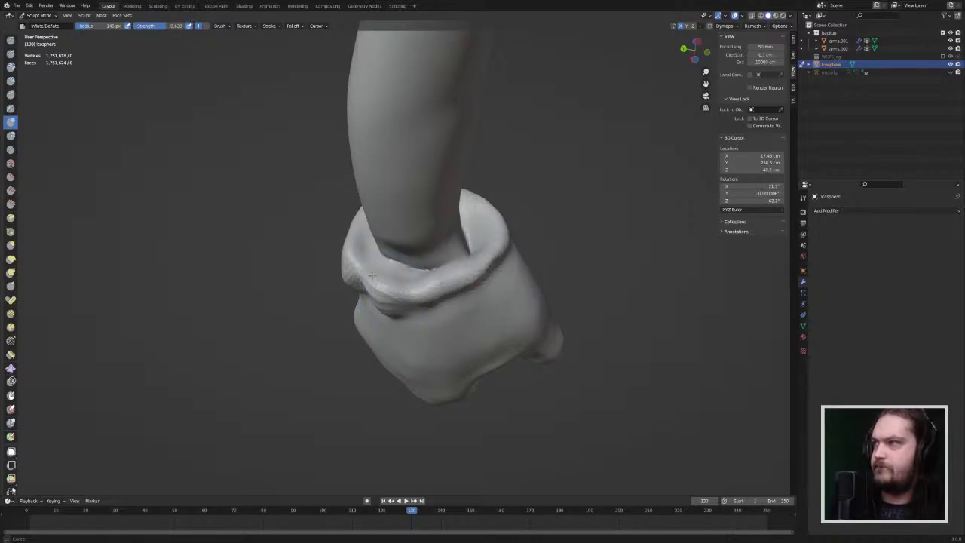
middle_click_drag(391, 257, 391, 306)
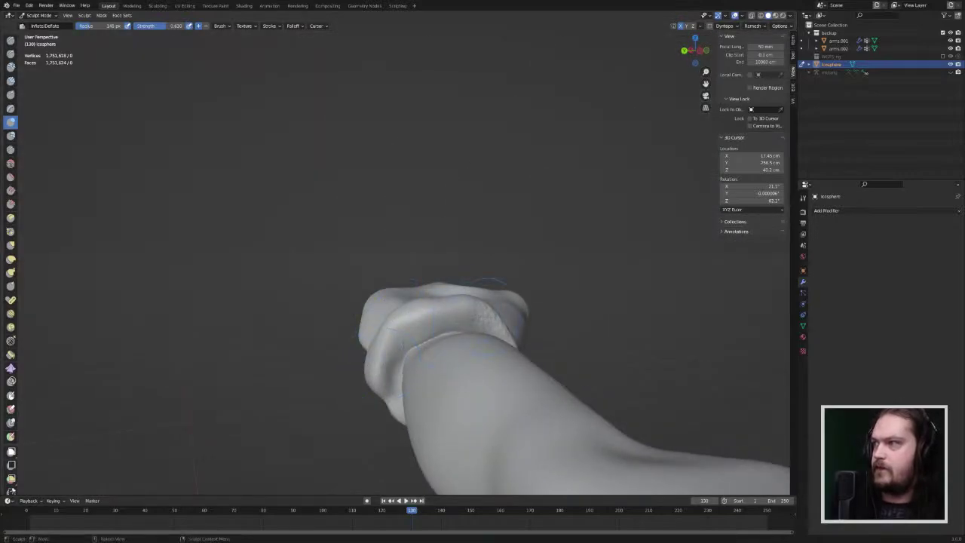
middle_click_drag(460, 311, 365, 309)
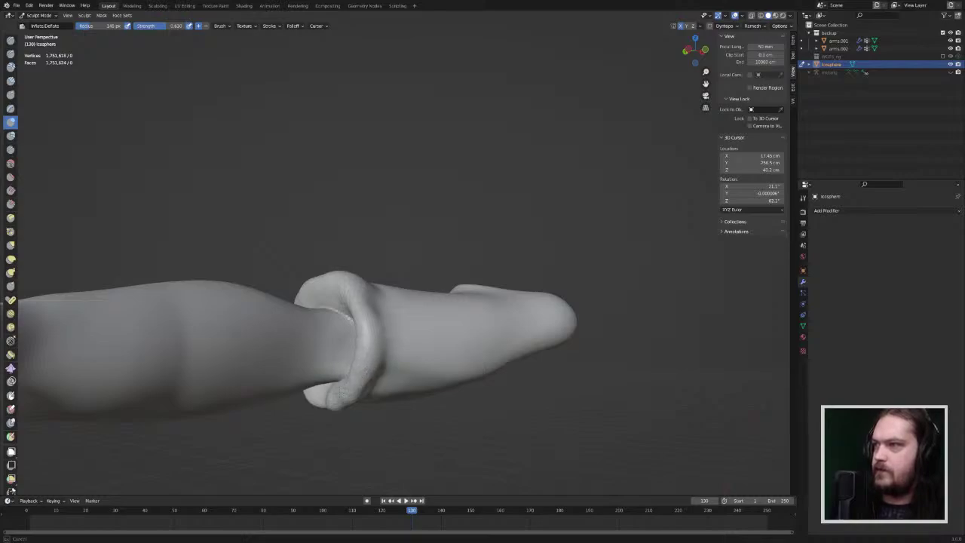
middle_click_drag(337, 395, 455, 345)
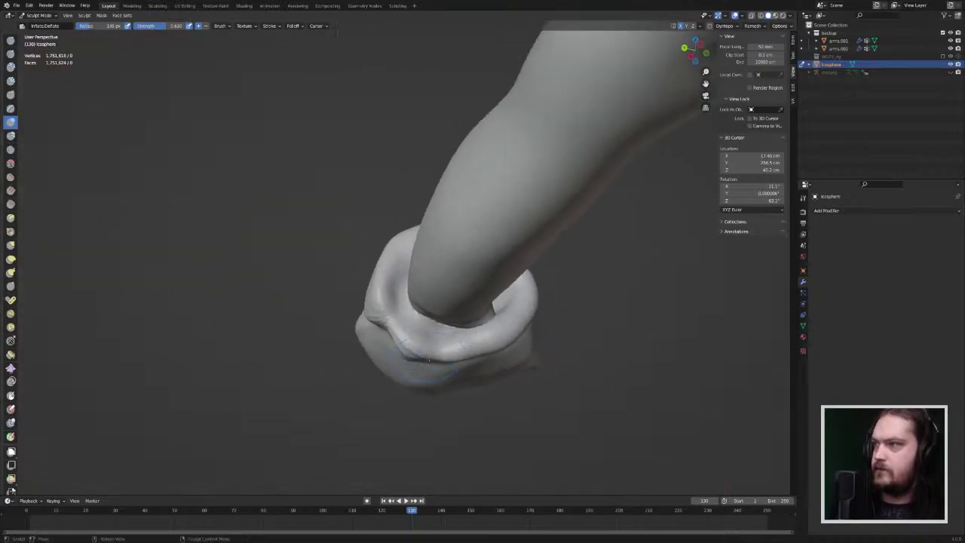
mouse_move(442, 341)
left_mouse_down()
mouse_move(450, 343)
mouse_move(390, 326)
left_mouse_up()
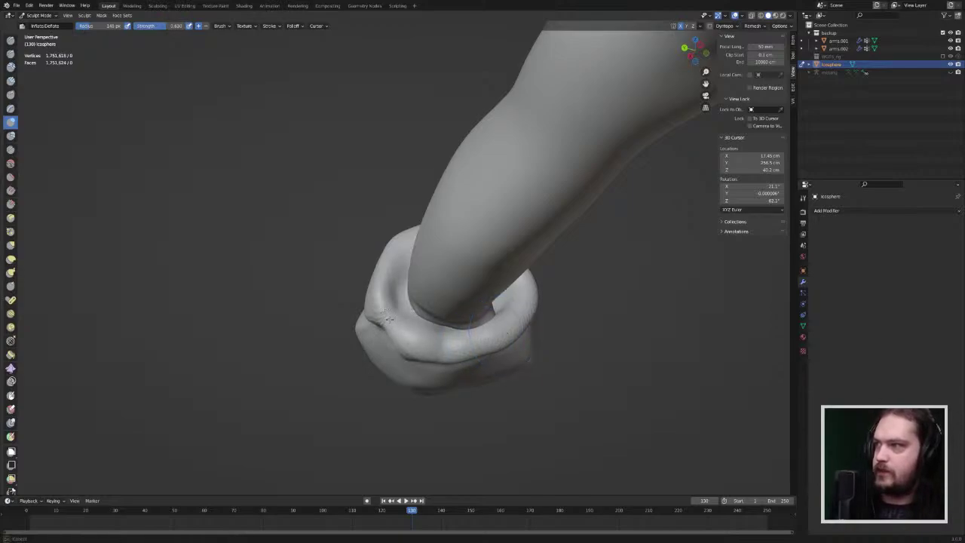
middle_click_drag(427, 317, 312, 345)
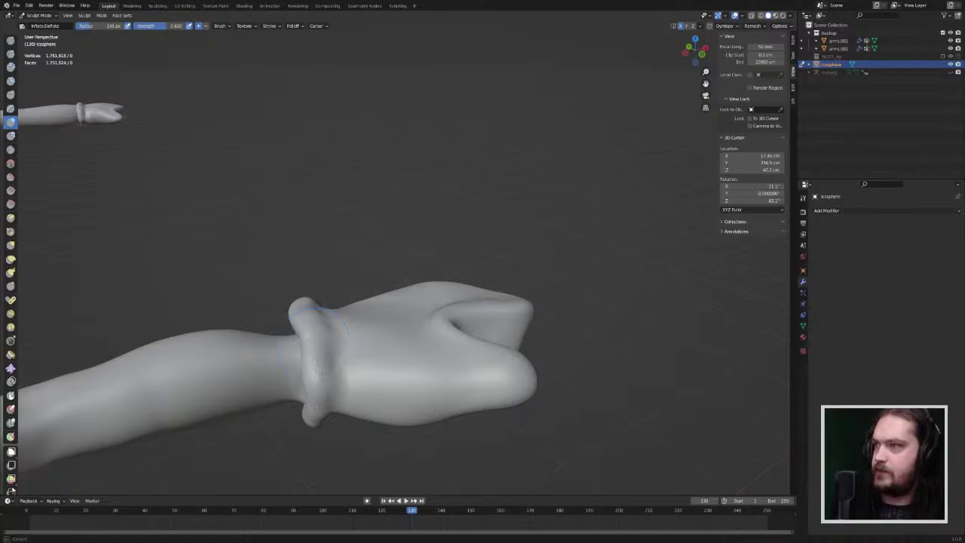
middle_click_drag(329, 406, 321, 383)
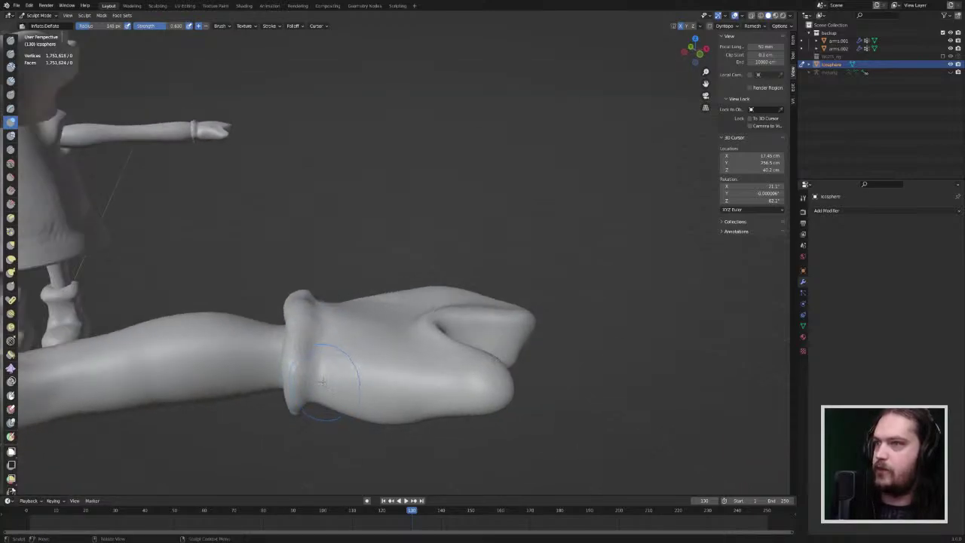
Step: Smooth the transition between the cuff and the hand with the Smooth brush
left_click(10, 163)
mouse_move(325, 329)
left_mouse_down()
mouse_move(318, 353)
mouse_move(309, 343)
left_mouse_up()
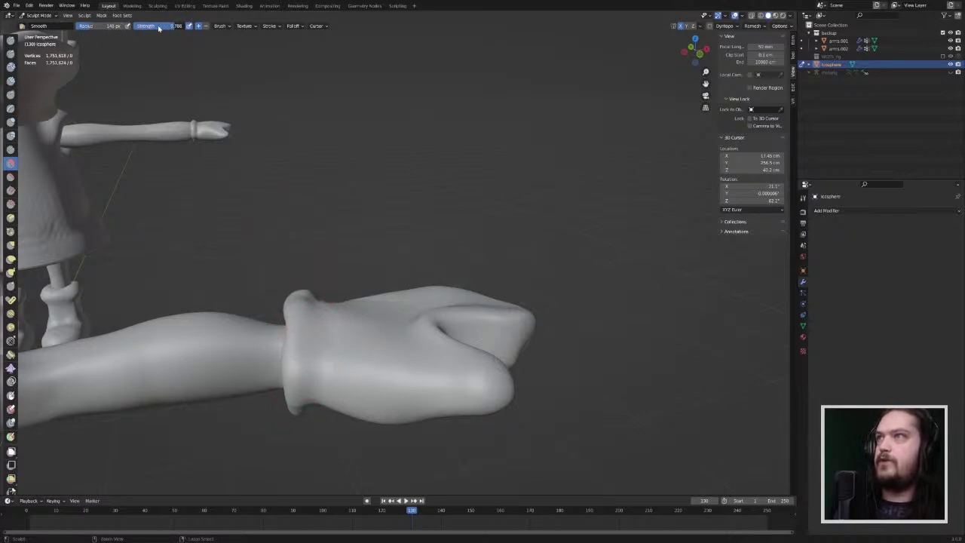
middle_click_drag(322, 301, 329, 276)
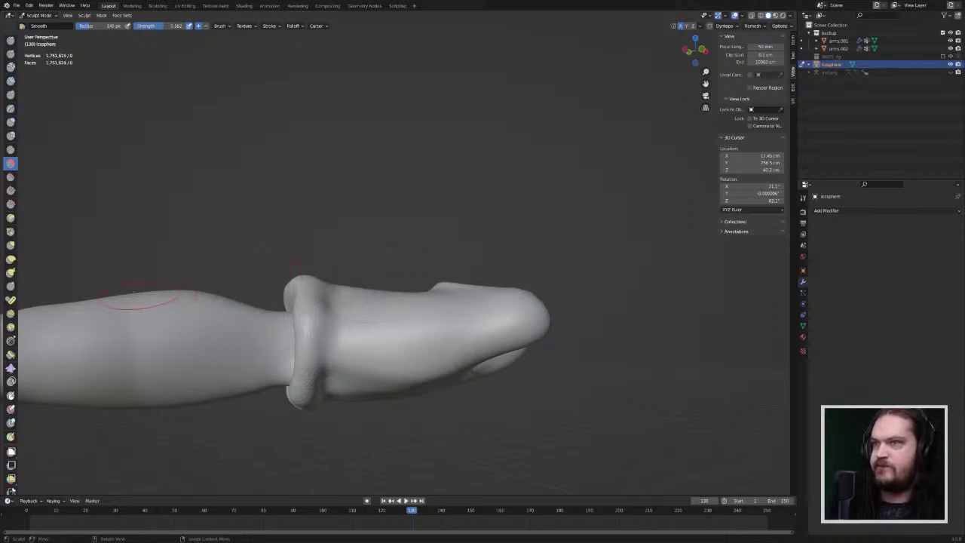
Step: Tighten the seam where the cuff meets the thumb side of the hand with the Pinch/Magnify brush
left_click(11, 233)
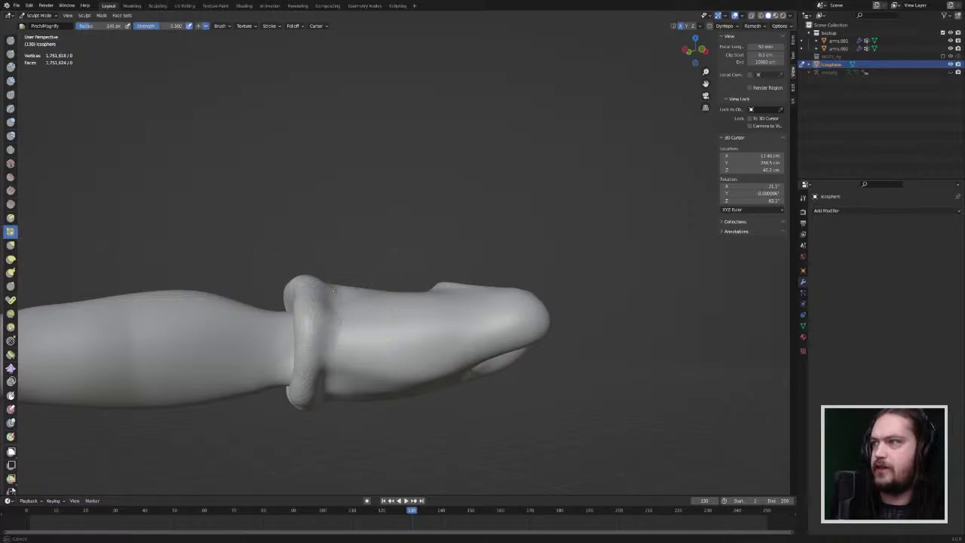
middle_click_drag(337, 282, 302, 355)
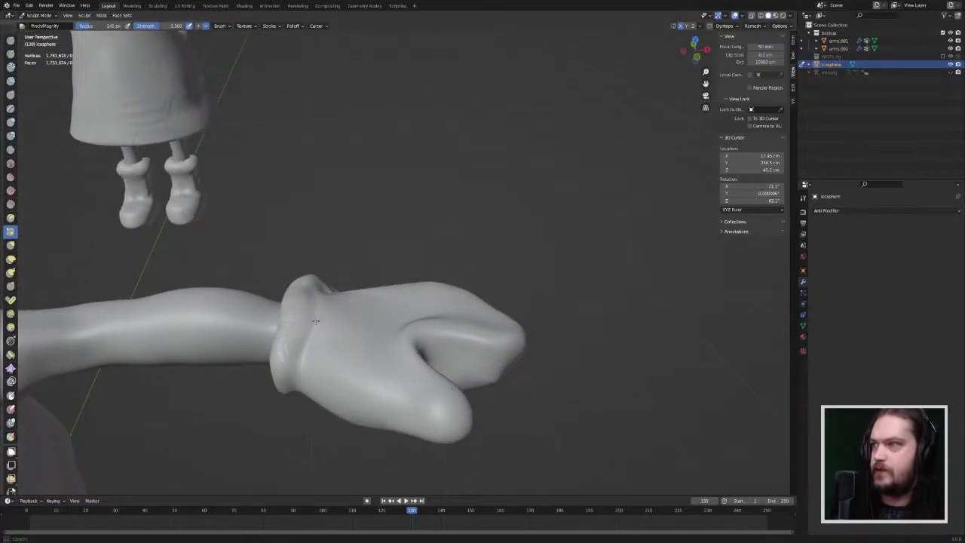
middle_click_drag(323, 296, 269, 333)
scroll(269, 334, "up", 3)
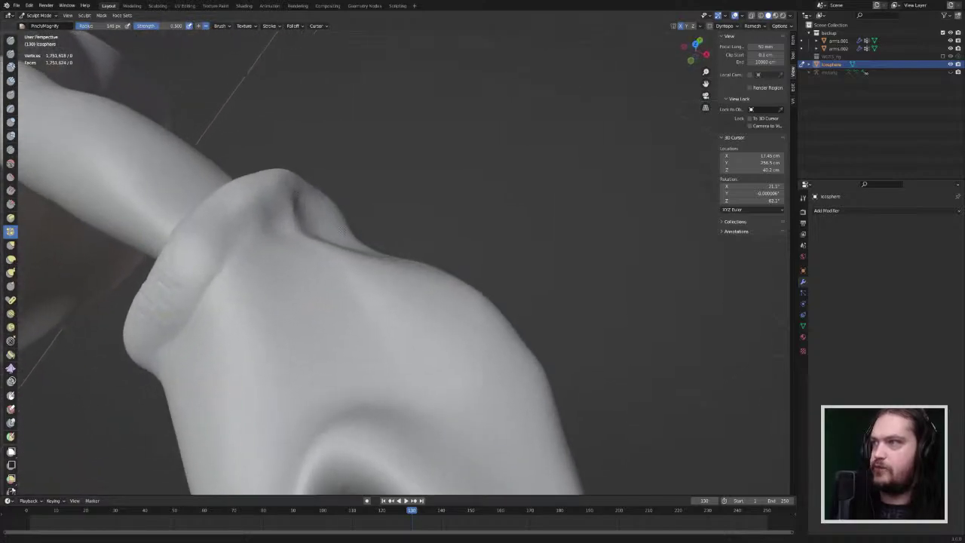
left_click_drag(242, 263, 255, 244)
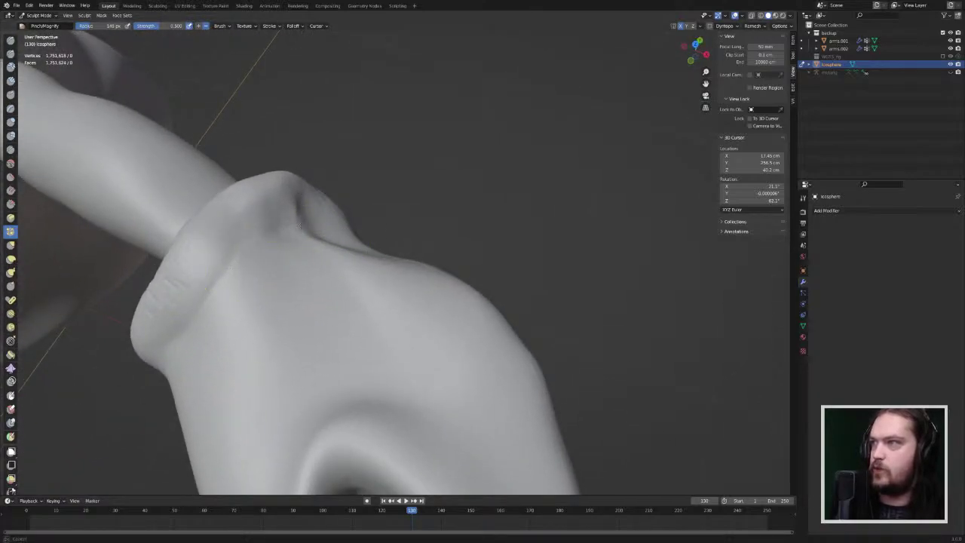
Step: Pinch the seam and folds where the cuff meets the hand on the side opposite the thumb
mouse_move(315, 252)
middle_mouse_down()
mouse_move(269, 279)
mouse_move(179, 229)
middle_mouse_up()
left_click_drag(547, 363, 517, 405)
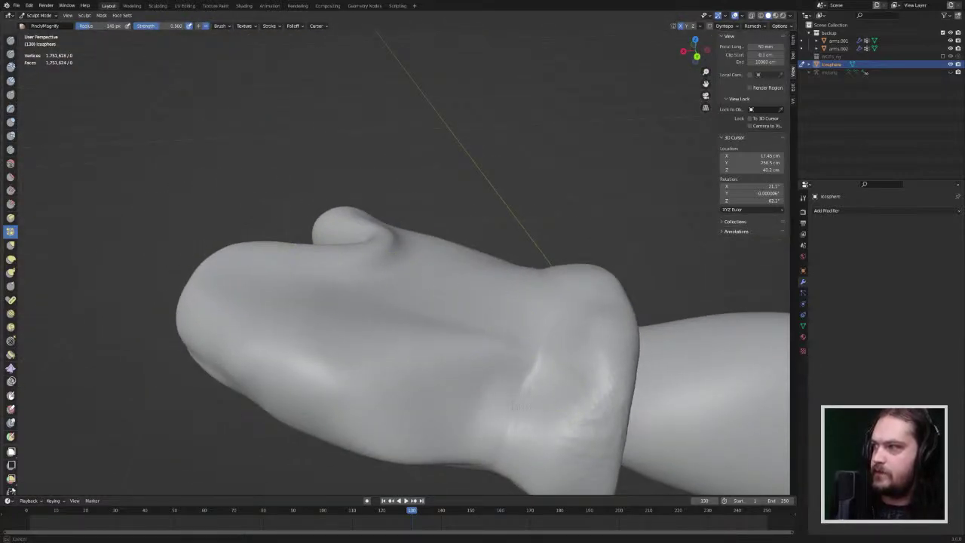
middle_click_drag(517, 355, 539, 344)
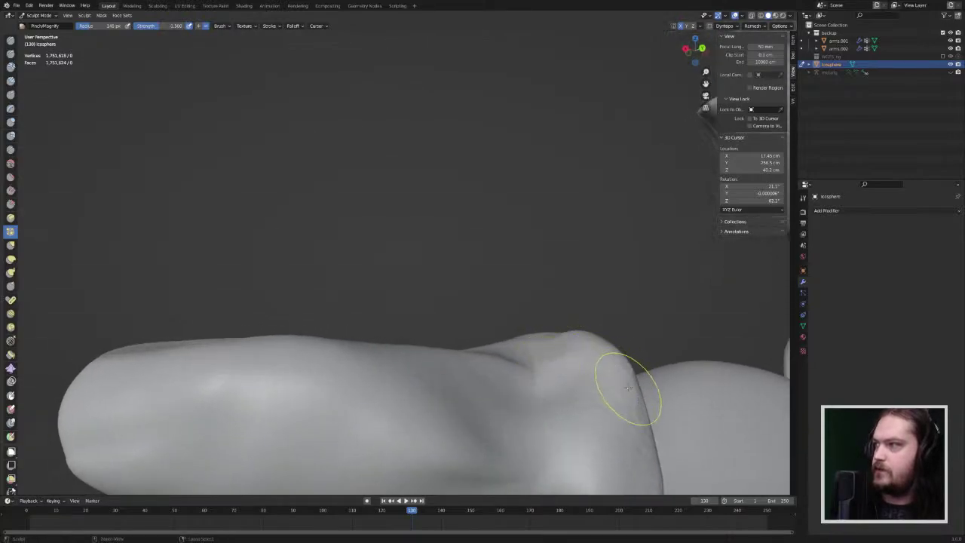
mouse_move(628, 388)
middle_mouse_down()
mouse_move(608, 425)
mouse_move(590, 407)
middle_mouse_up()
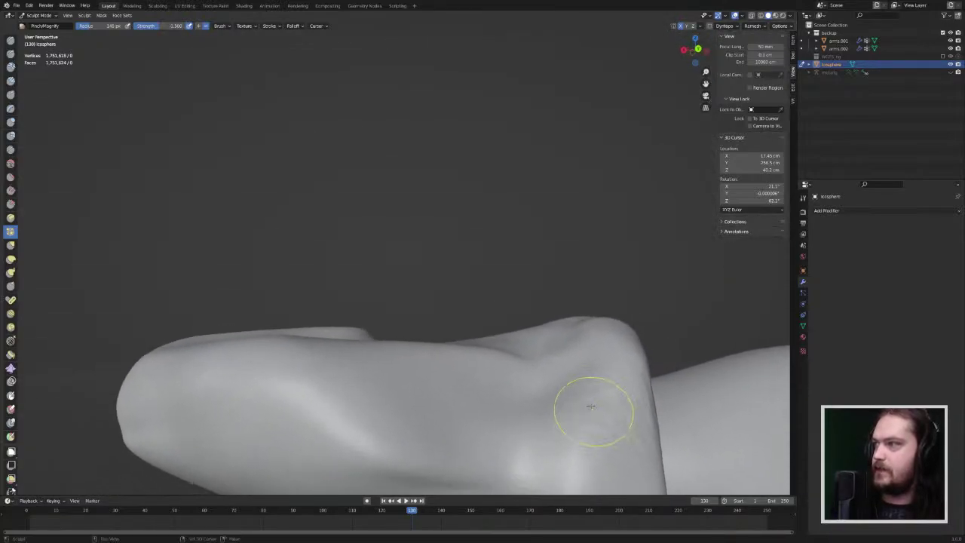
left_click_drag(555, 349, 537, 359)
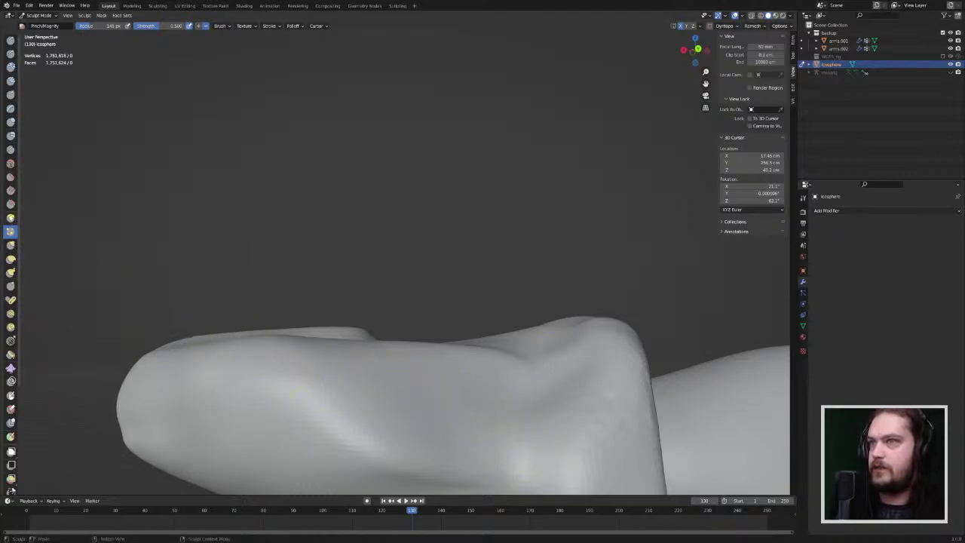
Step: Try to carve sharper folds around the cuff-to-hand seam with the Multi-plane Scrape brush
left_click(11, 217)
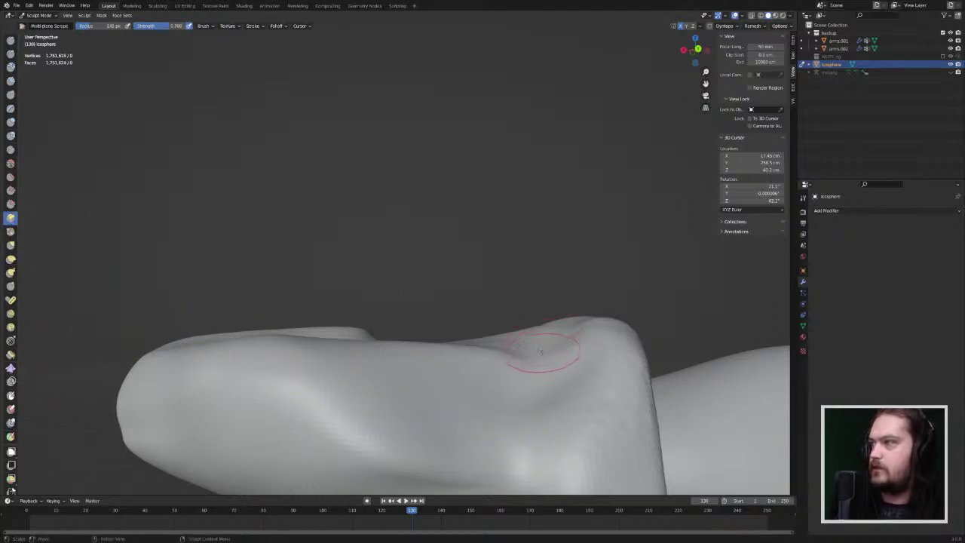
mouse_move(540, 352)
left_mouse_down()
mouse_move(517, 396)
mouse_move(539, 340)
left_mouse_up()
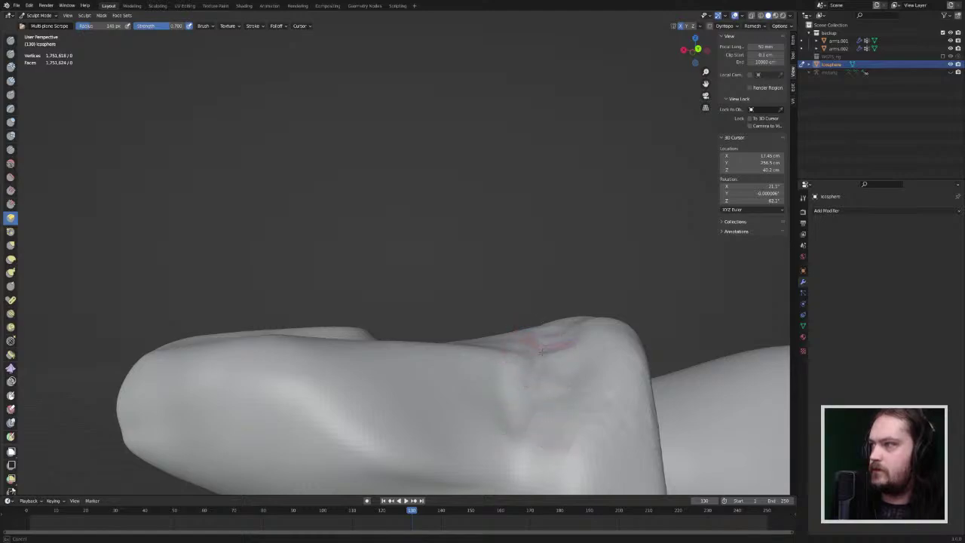
mouse_move(534, 447)
middle_mouse_down()
mouse_move(570, 437)
mouse_move(575, 392)
mouse_move(540, 346)
middle_mouse_up()
mouse_move(527, 288)
left_mouse_down()
mouse_move(498, 389)
mouse_move(510, 334)
mouse_move(491, 381)
mouse_move(500, 437)
mouse_move(489, 468)
mouse_move(517, 323)
mouse_move(527, 334)
left_mouse_up()
mouse_move(528, 333)
middle_mouse_down()
mouse_move(565, 392)
mouse_move(682, 396)
mouse_move(719, 302)
middle_mouse_up()
scroll(542, 354, "down", 5)
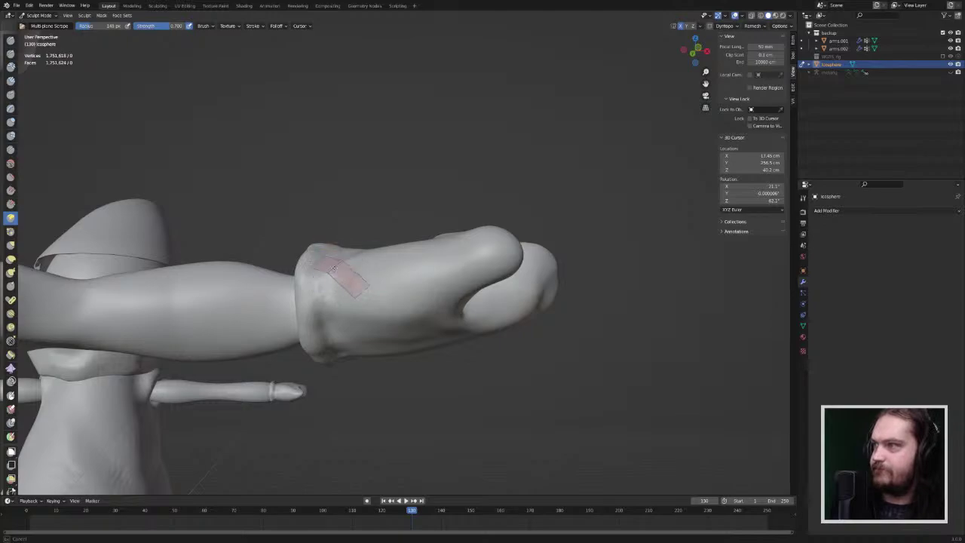
left_click_drag(332, 268, 324, 352)
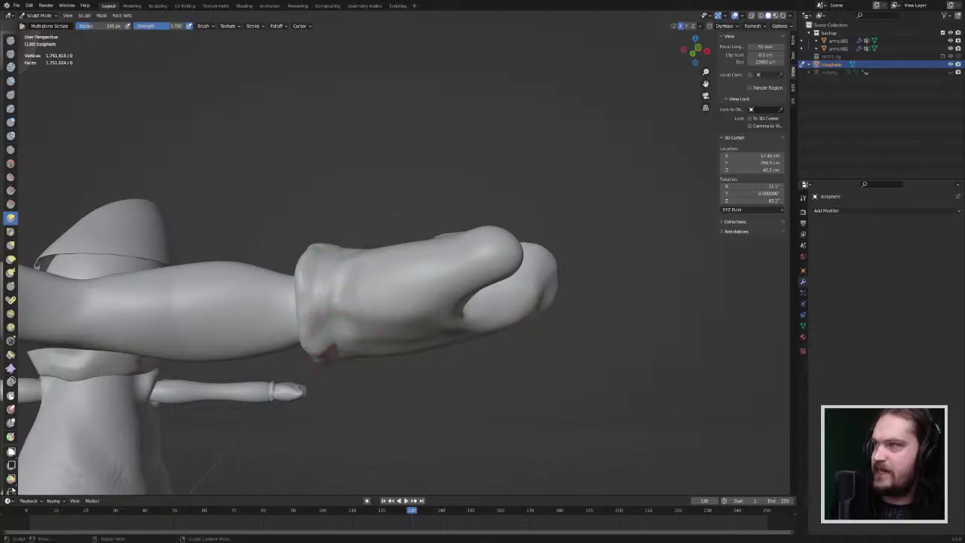
middle_click_drag(324, 353, 345, 276)
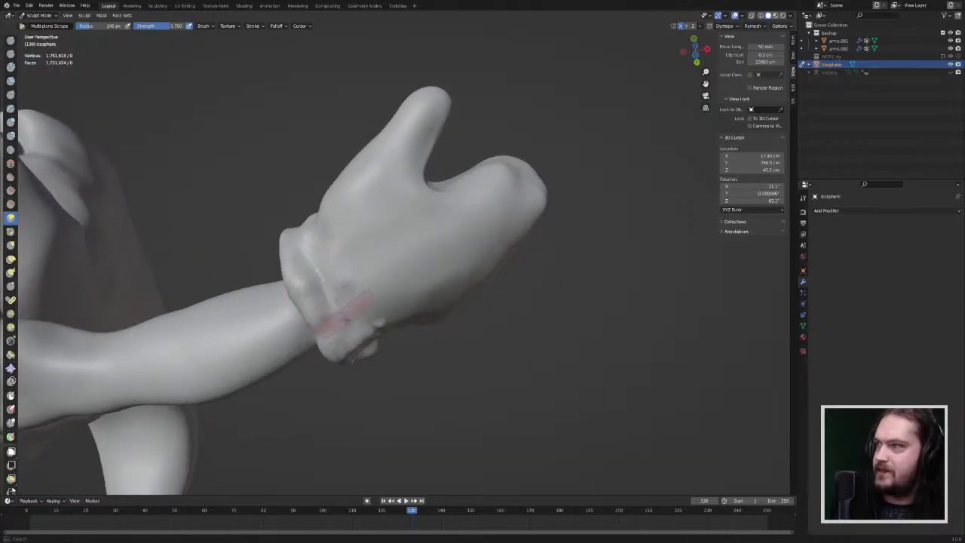
mouse_move(355, 338)
left_mouse_down()
mouse_move(333, 307)
mouse_move(285, 292)
left_mouse_up()
Step: Try to tighten the scraped seam with the Pinch/Magnify brush, and undo the recent scrape and pinch strokes on the cuff
left_click(11, 232)
scroll(324, 309, "up", 3)
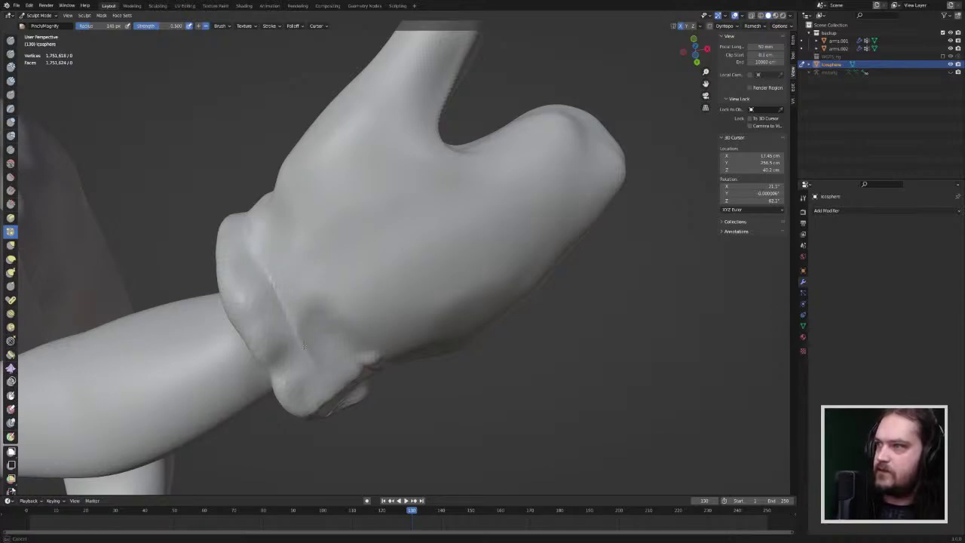
mouse_move(377, 402)
middle_mouse_down()
mouse_move(296, 398)
mouse_move(362, 448)
middle_mouse_up()
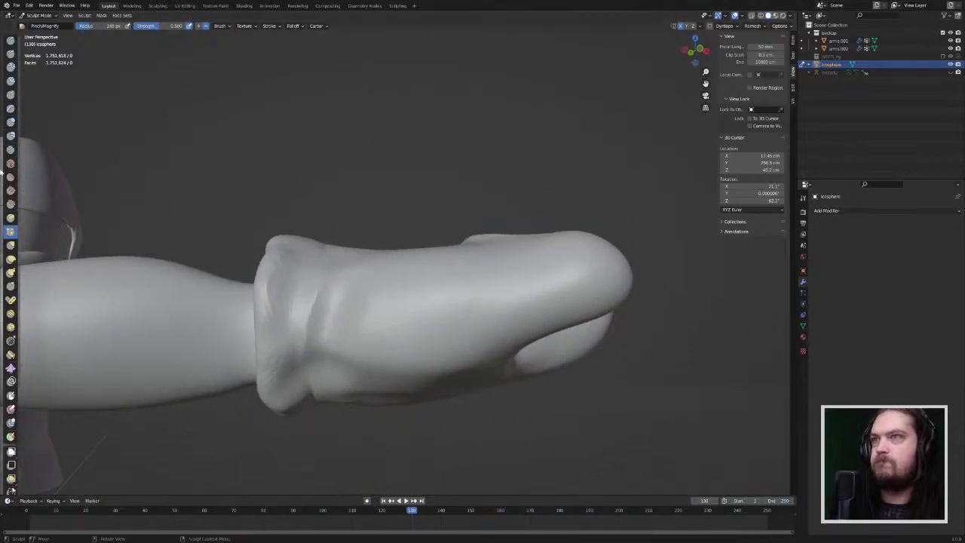
key("ctrl+z")
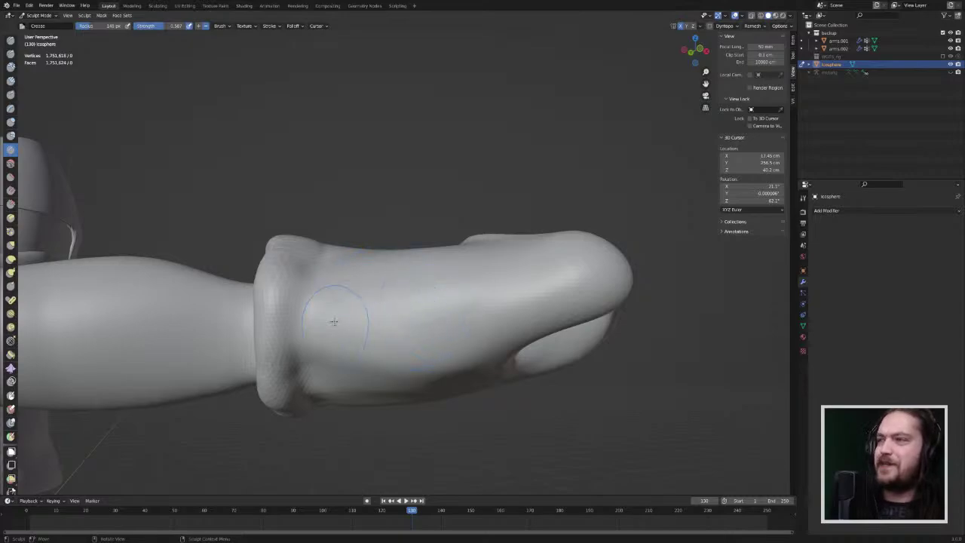
Step: Crease the seam between the cuff and the hand on the thumb side with the Crease brush at a 145 px radius
mouse_move(309, 292)
left_mouse_down()
mouse_move(303, 321)
mouse_move(309, 273)
left_mouse_up()
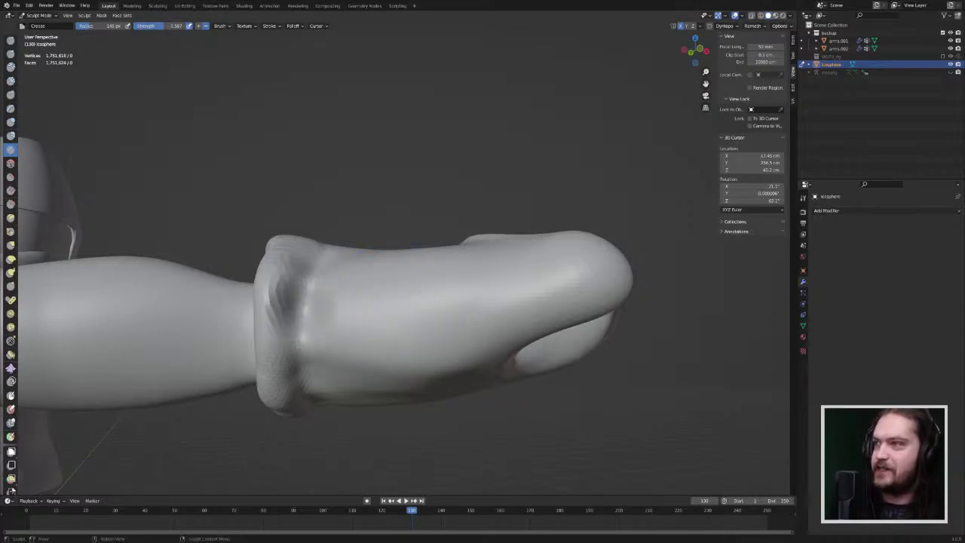
middle_click_drag(279, 269, 313, 336)
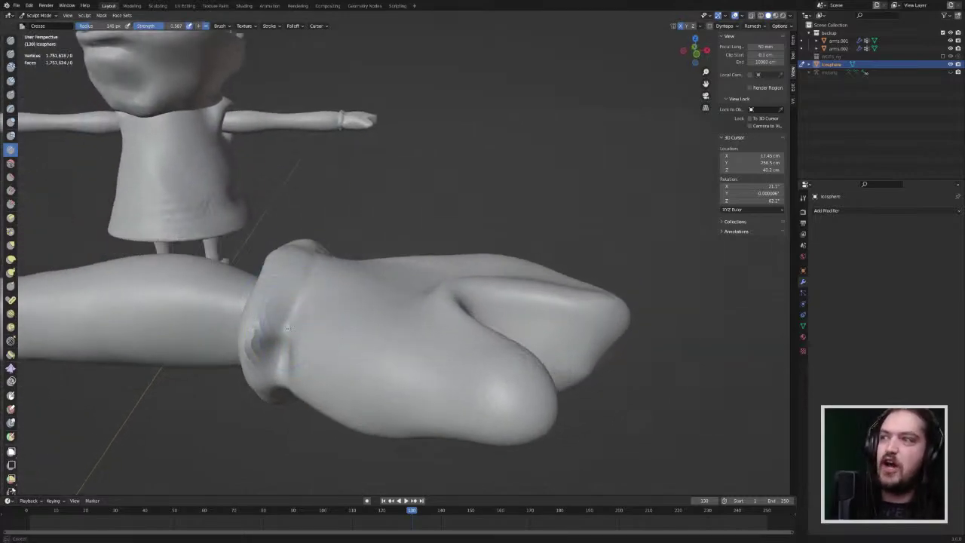
middle_click_drag(290, 274, 294, 331)
mouse_move(295, 332)
left_mouse_down()
mouse_move(348, 235)
mouse_move(293, 324)
left_mouse_up()
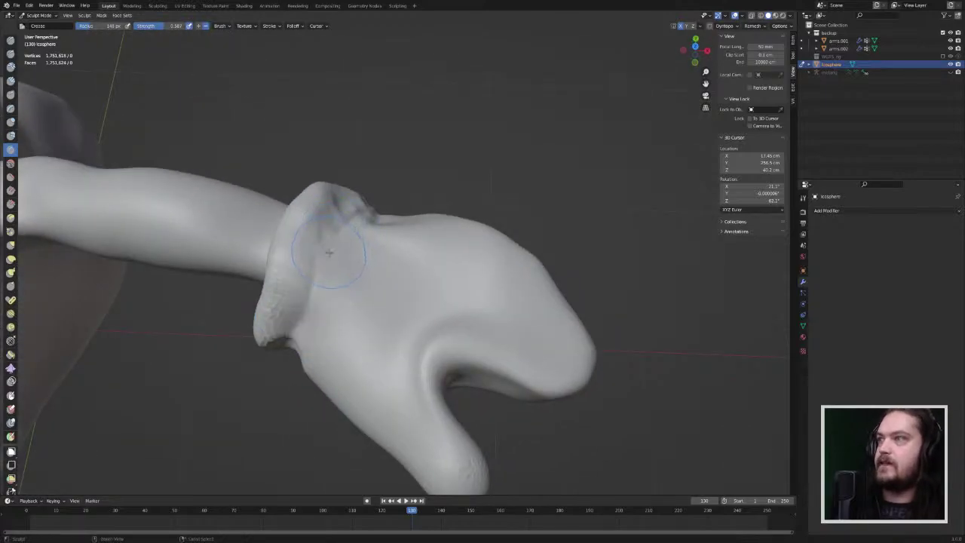
left_click_drag(329, 252, 290, 332, "ctrl")
mouse_move(320, 265)
middle_mouse_down()
mouse_move(310, 305)
mouse_move(304, 279)
middle_mouse_up()
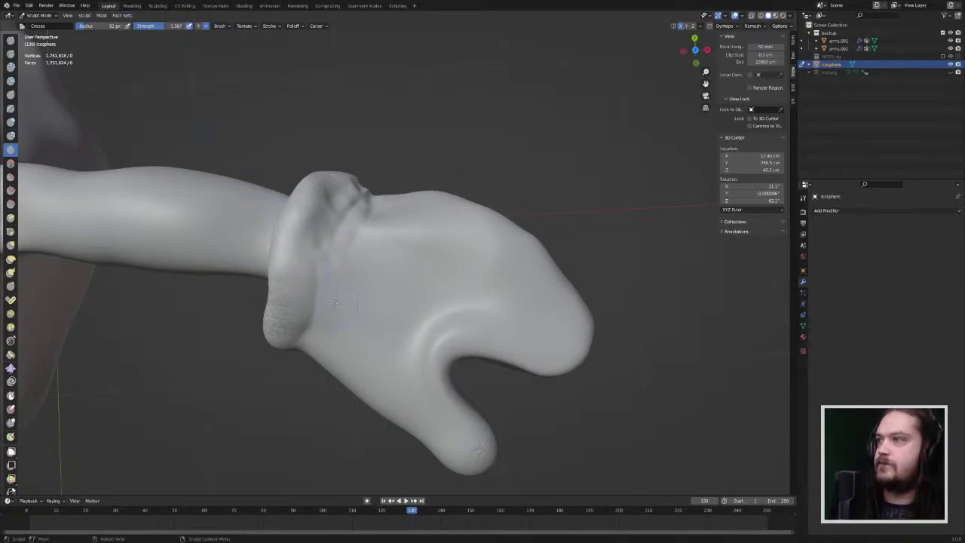
Step: Deepen the cuff-to-hand seam across the flat of the mitten and down the thumb side with a smaller Crease brush
mouse_move(334, 301)
left_mouse_down()
mouse_move(322, 290)
mouse_move(340, 237)
mouse_move(323, 275)
mouse_move(354, 214)
mouse_move(340, 223)
mouse_move(369, 191)
left_mouse_up()
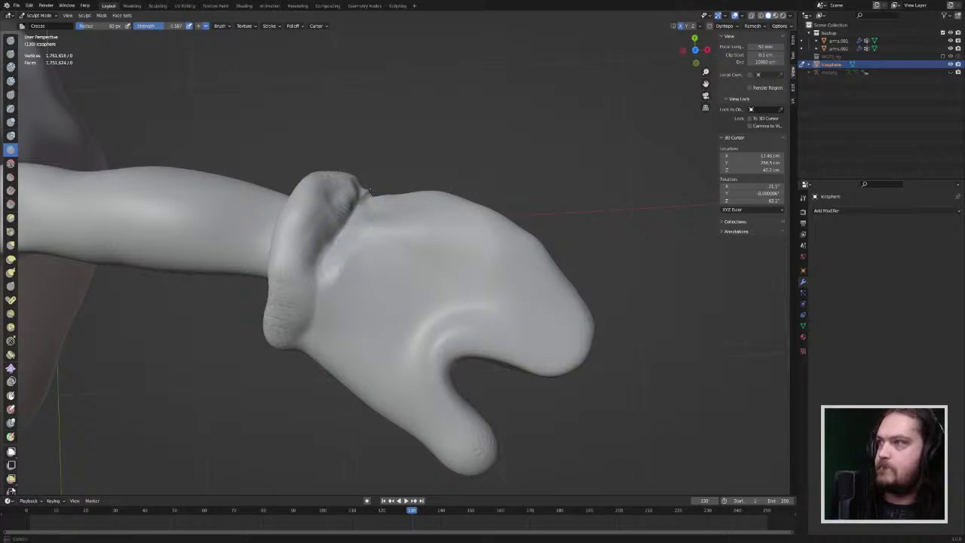
left_click_drag(313, 278, 304, 325)
middle_click_drag(327, 251, 319, 309)
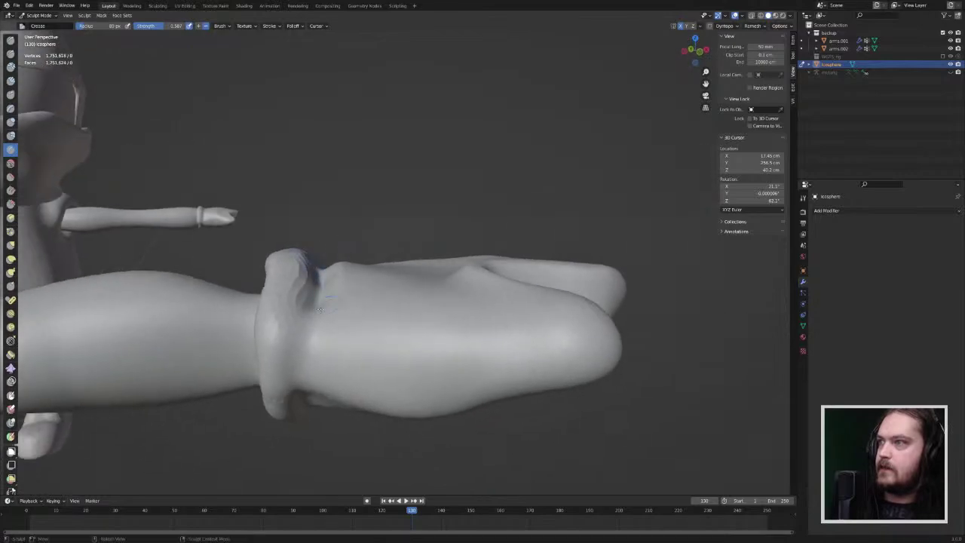
left_click_drag(315, 317, 303, 372)
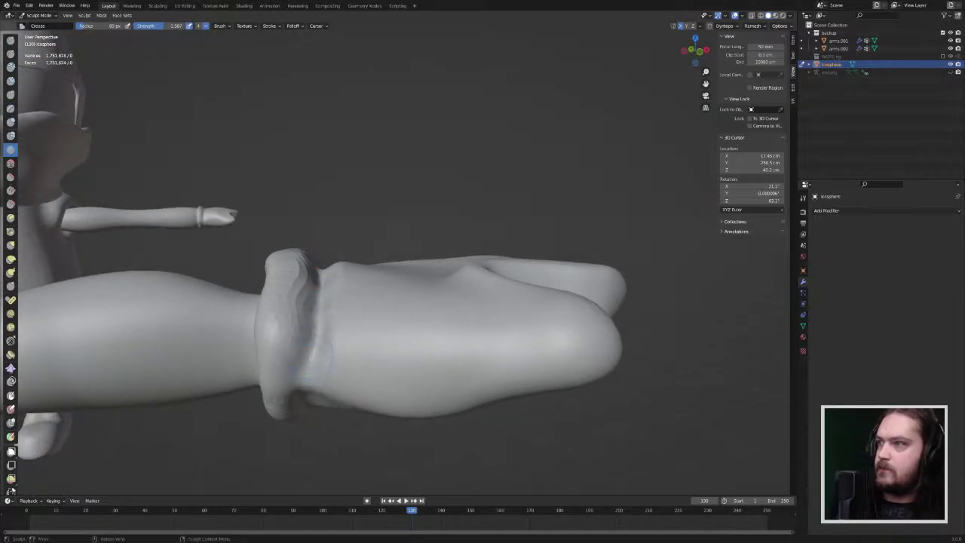
mouse_move(310, 333)
left_mouse_down()
mouse_move(309, 381)
mouse_move(321, 273)
left_mouse_up()
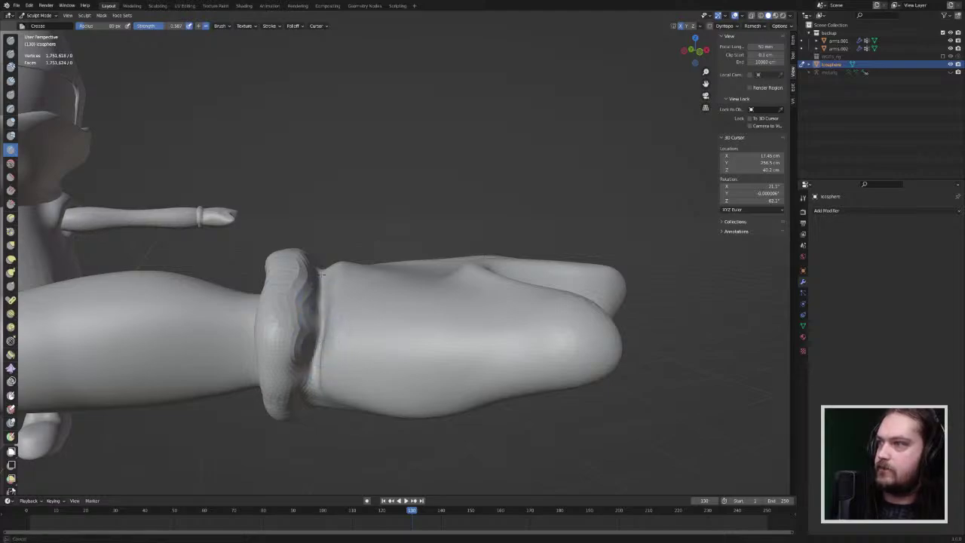
Step: Continue the creased seam across the other face of the mitten to the folds on the side opposite the thumb
middle_click_drag(321, 274, 278, 260)
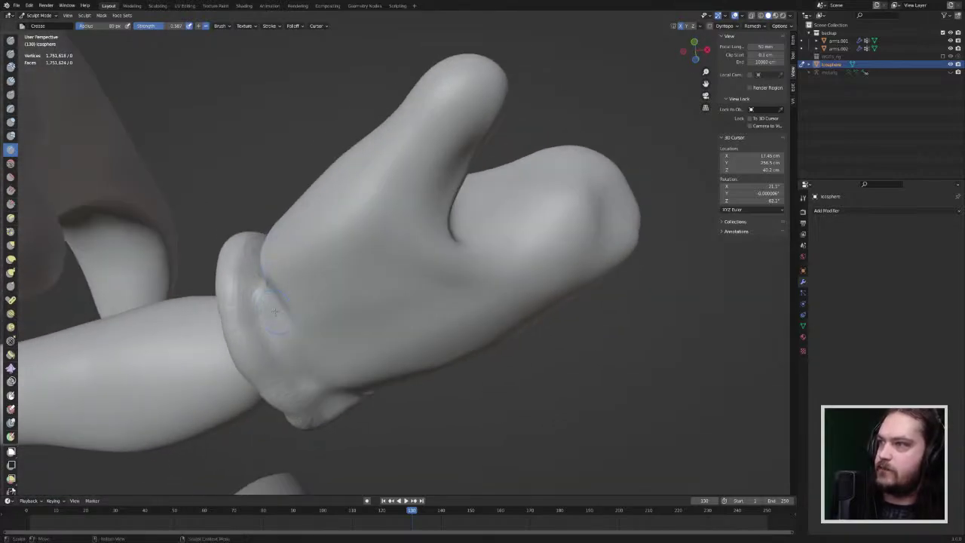
middle_click_drag(273, 309, 323, 319)
mouse_move(309, 278)
left_mouse_down()
mouse_move(322, 336)
mouse_move(320, 328)
left_mouse_up()
middle_click_drag(320, 328, 377, 328)
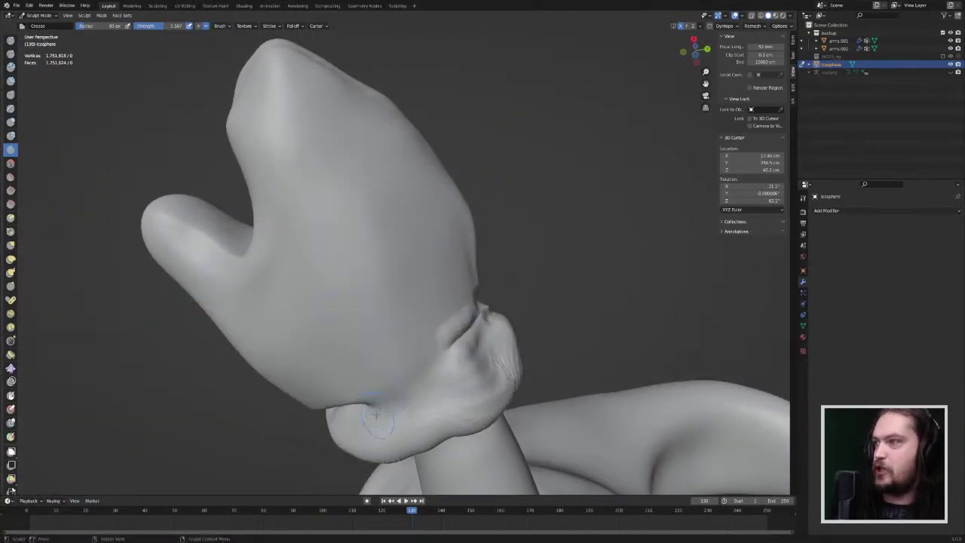
left_click_drag(374, 413, 493, 328)
middle_click_drag(494, 333, 410, 370)
mouse_move(449, 356)
left_mouse_down()
mouse_move(447, 336)
mouse_move(450, 360)
left_mouse_up()
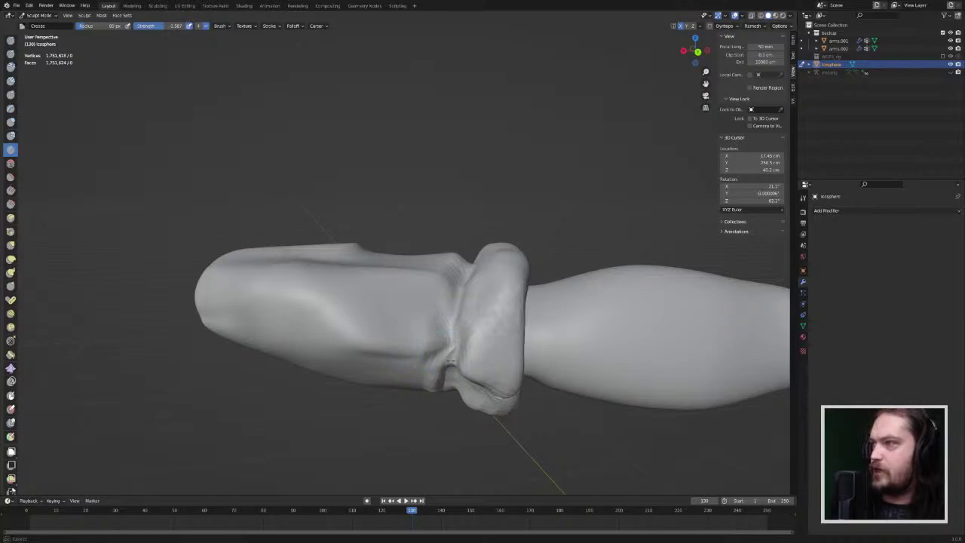
Step: Sharpen the creases between the cuff and the hand around the folds opposite the thumb
middle_click_drag(451, 374, 413, 346)
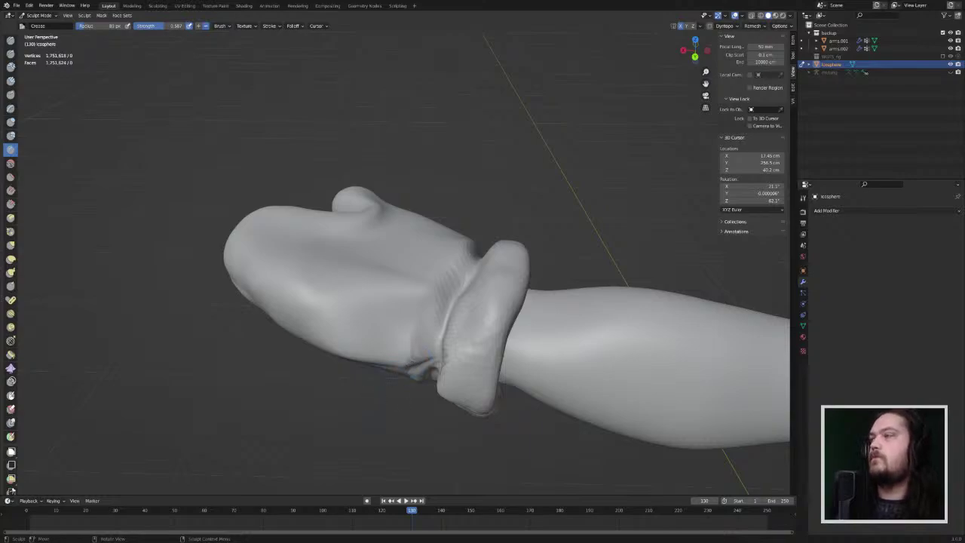
middle_click_drag(468, 343, 461, 322)
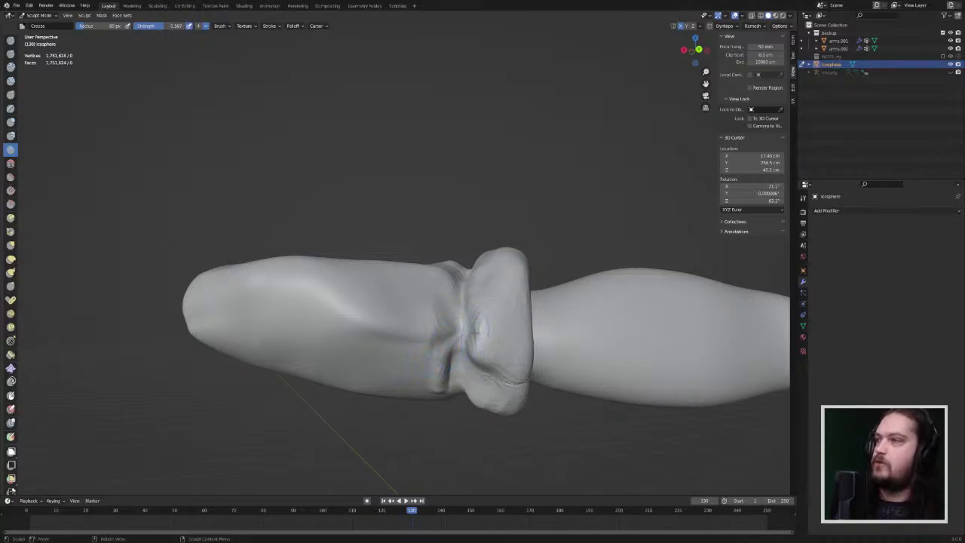
mouse_move(463, 334)
middle_mouse_down()
mouse_move(469, 386)
mouse_move(458, 260)
mouse_move(446, 297)
middle_mouse_up()
left_click_drag(466, 298, 449, 270)
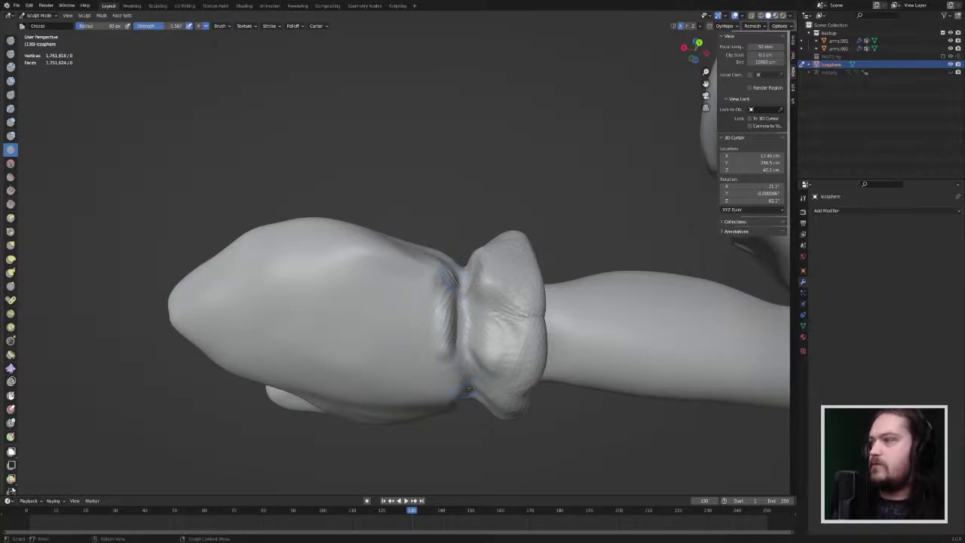
middle_click_drag(464, 385, 452, 343)
Step: Soften the cuff's surface and outer edge on the side opposite the thumb with the Smooth brush
middle_click_drag(461, 244, 474, 326)
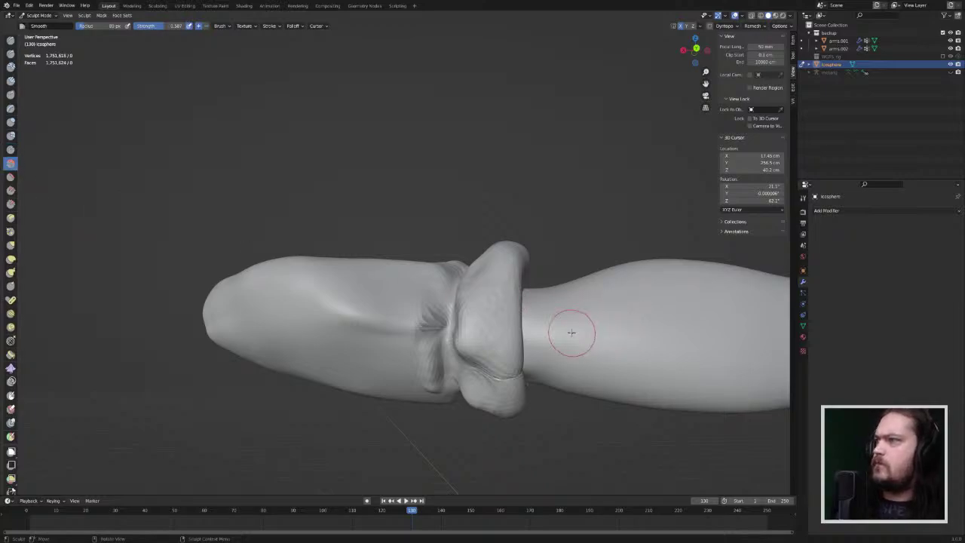
left_click_drag(486, 345, 476, 332)
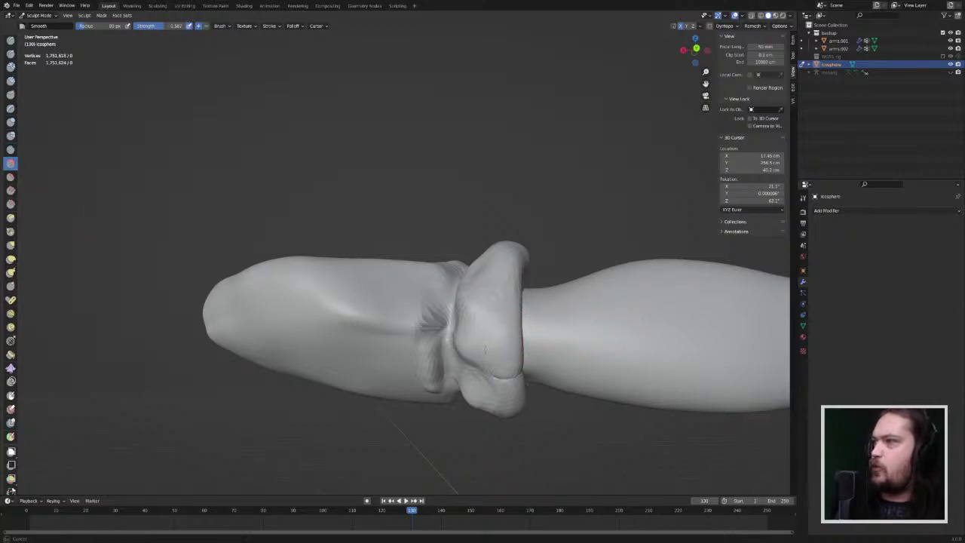
middle_click_drag(497, 271, 474, 331)
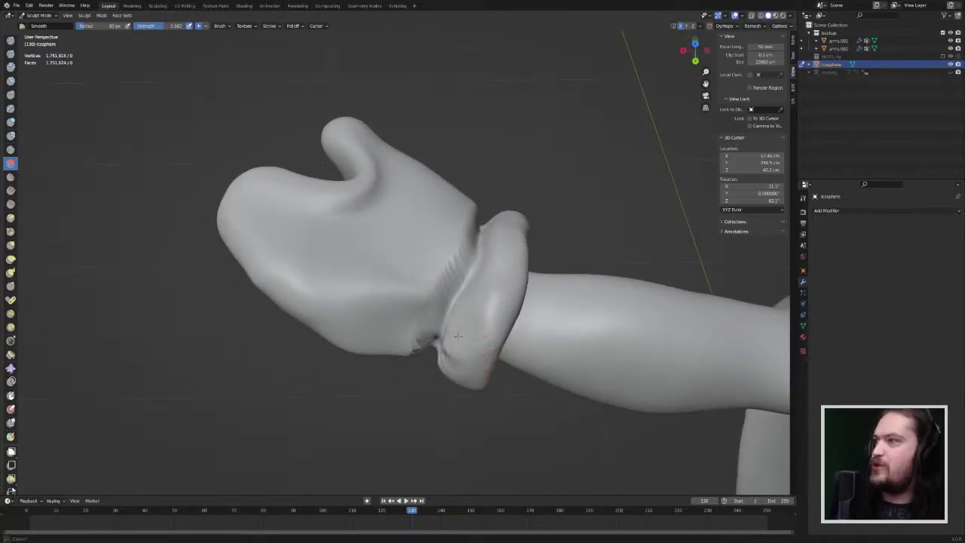
middle_click_drag(490, 263, 491, 296)
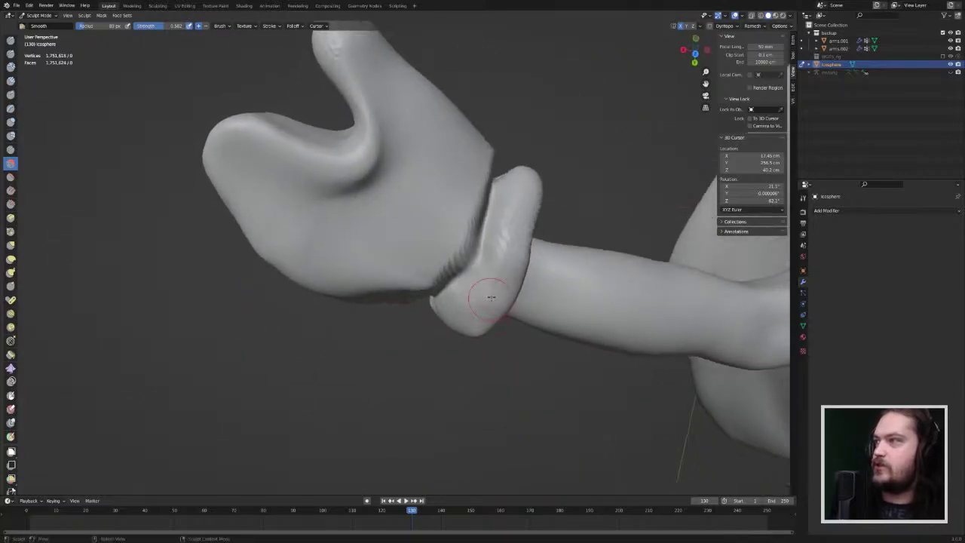
left_click_drag(505, 279, 513, 241)
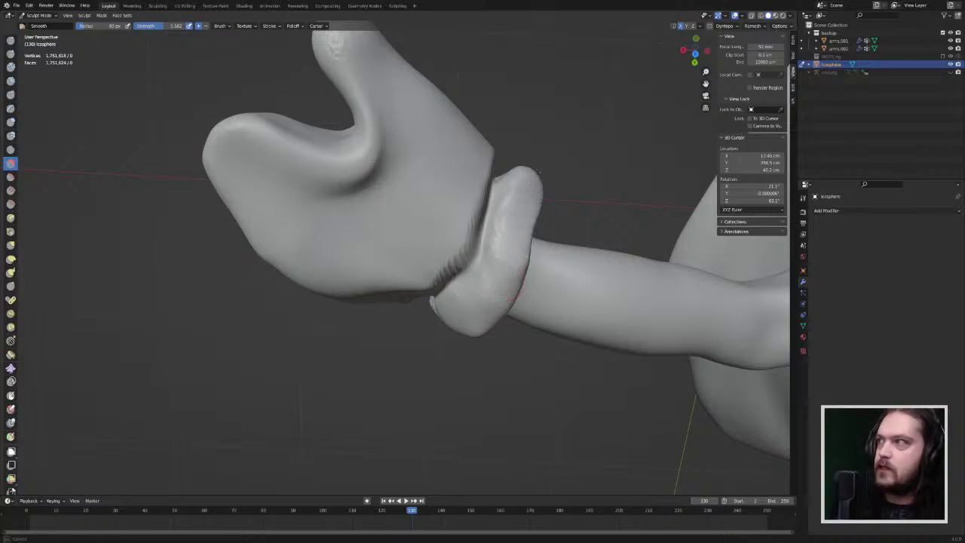
middle_click_drag(533, 172, 493, 236)
left_click_drag(505, 181, 479, 163)
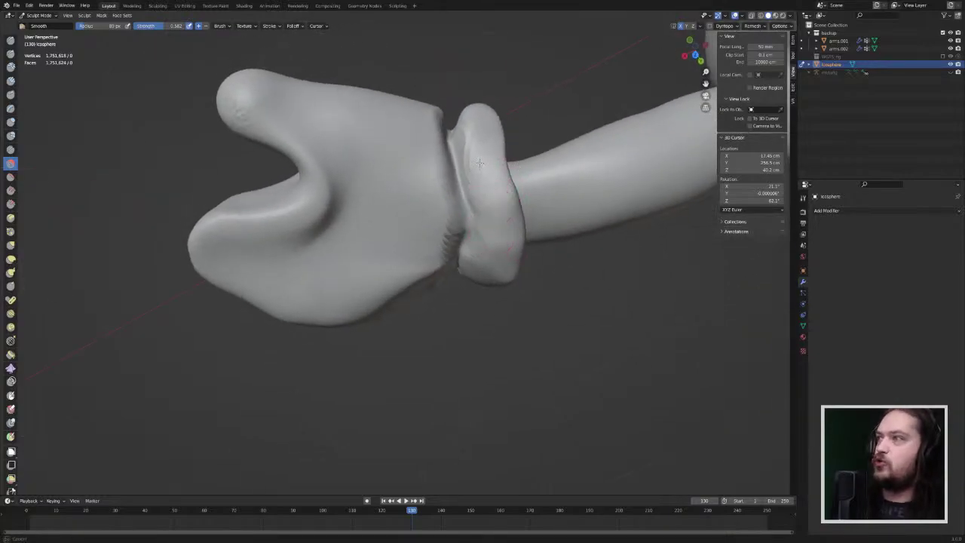
Step: Smooth the cuff's rolled surface on the thumb side and around its lower edge
mouse_move(485, 146)
middle_mouse_down()
mouse_move(626, 89)
mouse_move(550, 219)
mouse_move(453, 286)
mouse_move(392, 347)
middle_mouse_up()
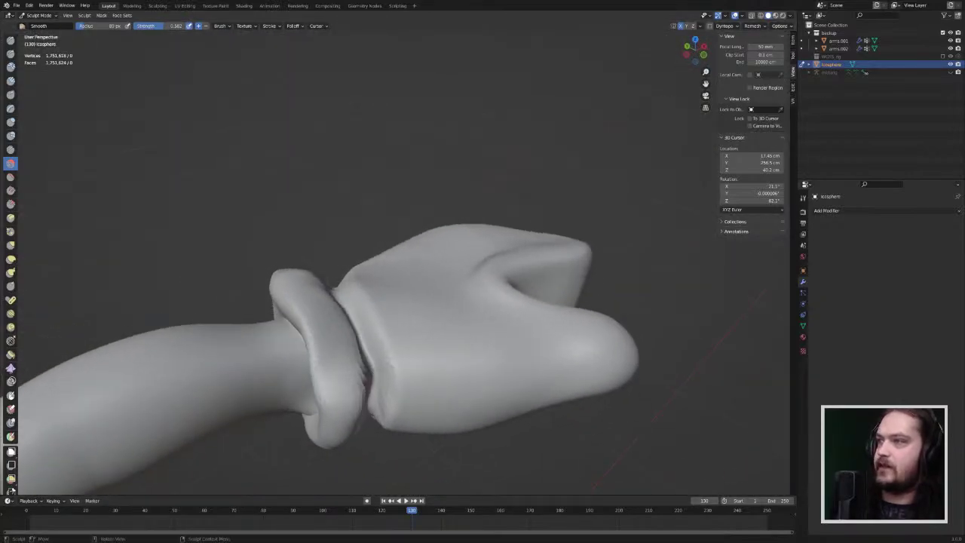
mouse_move(324, 339)
left_mouse_down()
mouse_move(322, 358)
mouse_move(355, 376)
left_mouse_up()
middle_click_drag(315, 405, 306, 254)
mouse_move(305, 254)
left_mouse_down()
mouse_move(305, 317)
mouse_move(288, 338)
mouse_move(301, 347)
mouse_move(272, 417)
mouse_move(271, 391)
left_mouse_up()
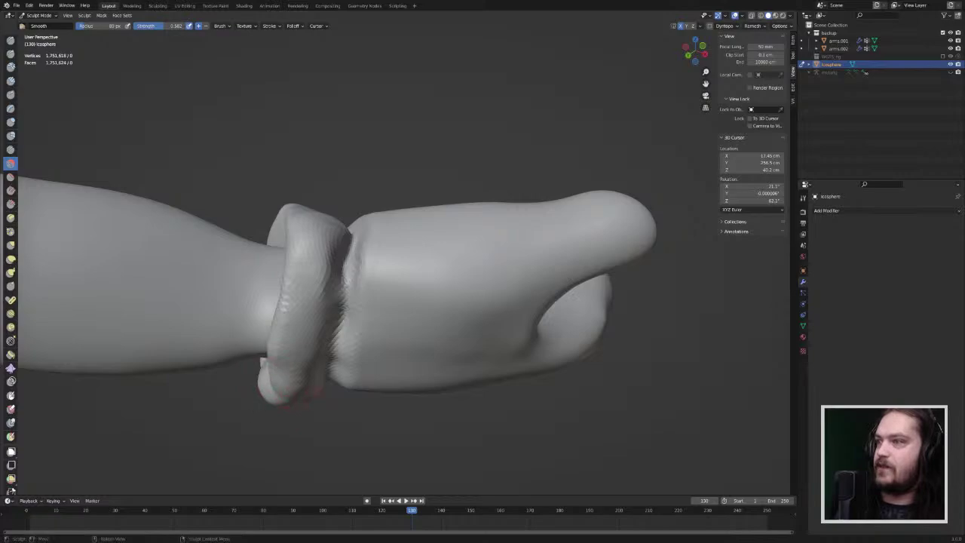
middle_click_drag(271, 391, 261, 354)
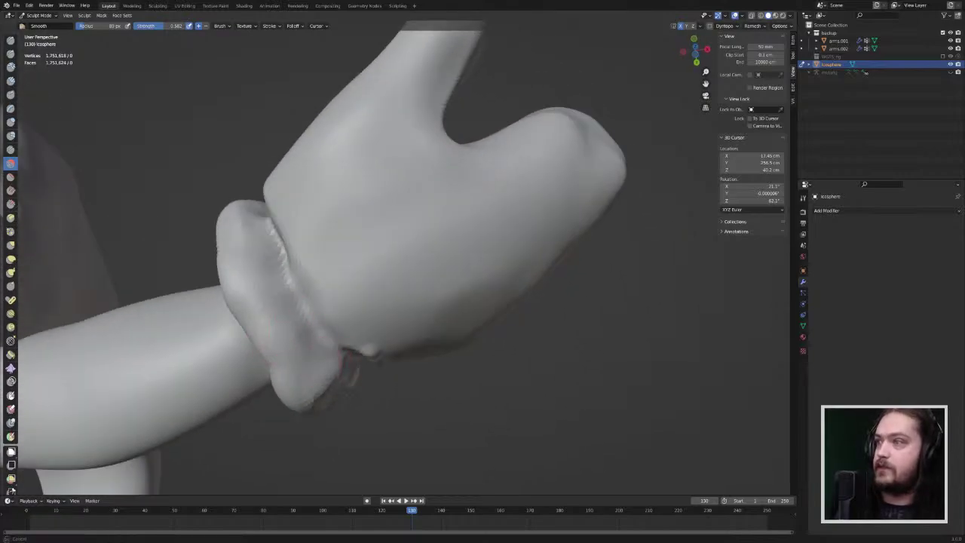
mouse_move(340, 389)
middle_mouse_down()
mouse_move(435, 440)
mouse_move(445, 433)
middle_mouse_up()
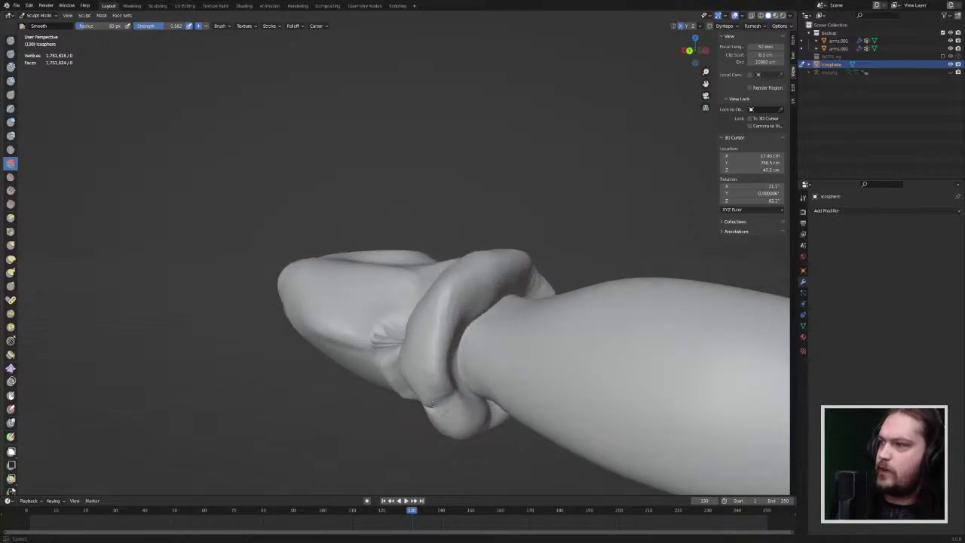
Step: Smooth the cuff's rim where it wraps around the forearm, from the folded side round to the thumb side
middle_click_drag(455, 400, 424, 377)
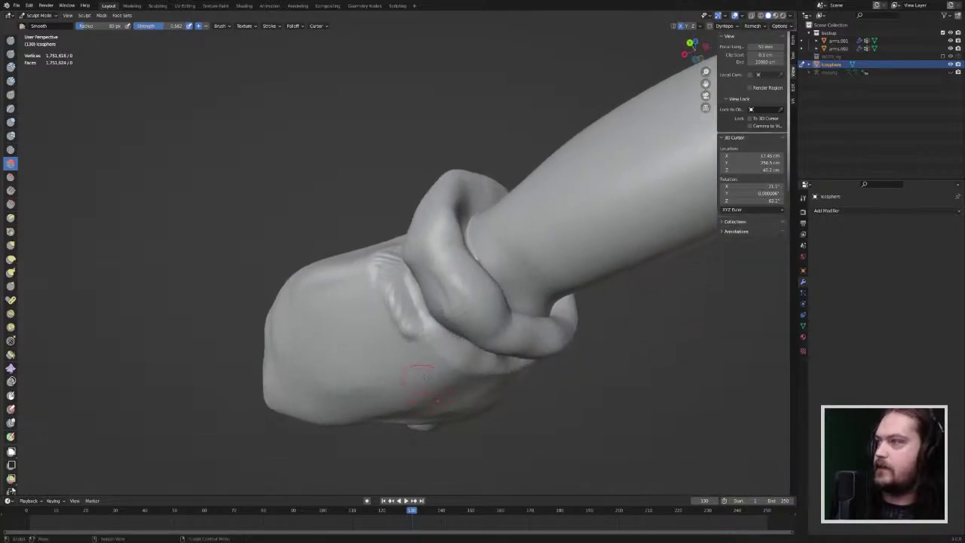
left_click_drag(503, 298, 551, 333)
left_click_drag(482, 320, 461, 303)
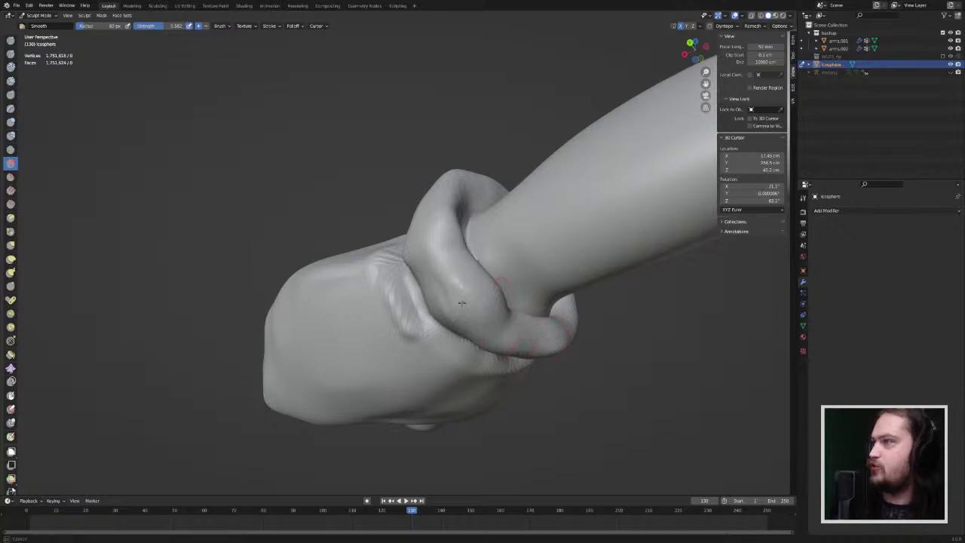
middle_click_drag(441, 237, 460, 329)
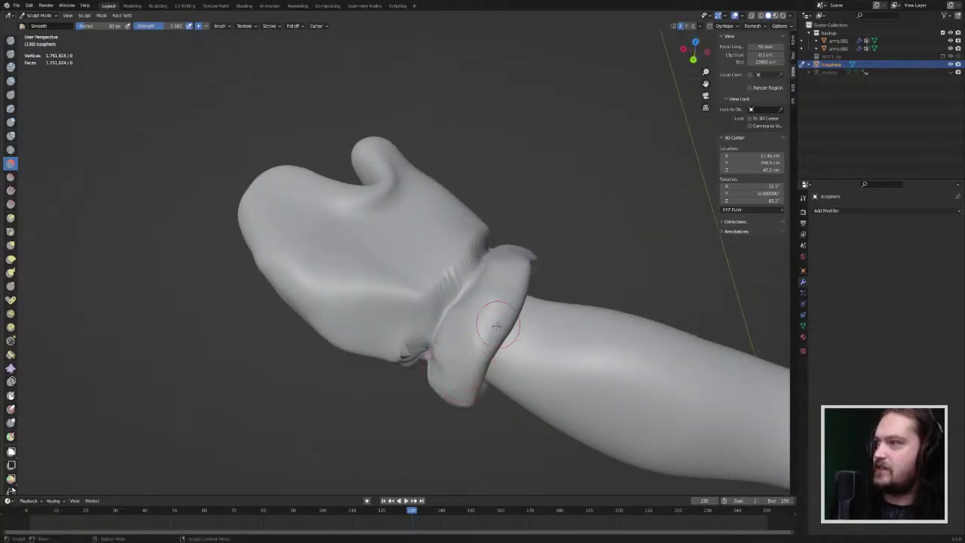
middle_click_drag(531, 280, 337, 237)
left_click_drag(295, 286, 315, 356)
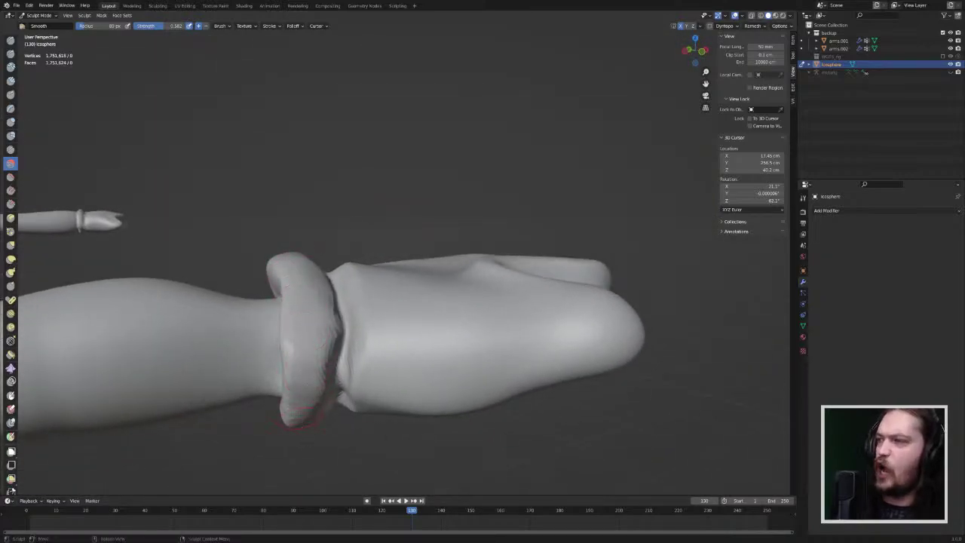
Step: Smooth the jagged folds along the cuff-to-hand seam on the side opposite the thumb
middle_click_drag(298, 415, 472, 221)
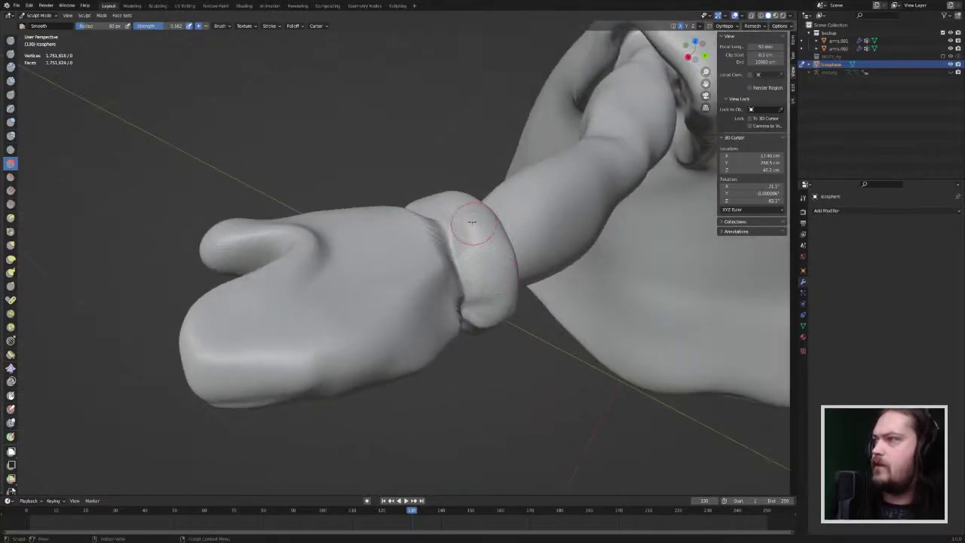
middle_click_drag(454, 286, 456, 321)
mouse_move(448, 349)
left_mouse_down()
mouse_move(452, 313)
mouse_move(445, 365)
left_mouse_up()
left_click_drag(464, 328, 454, 365)
middle_click_drag(455, 364, 471, 286)
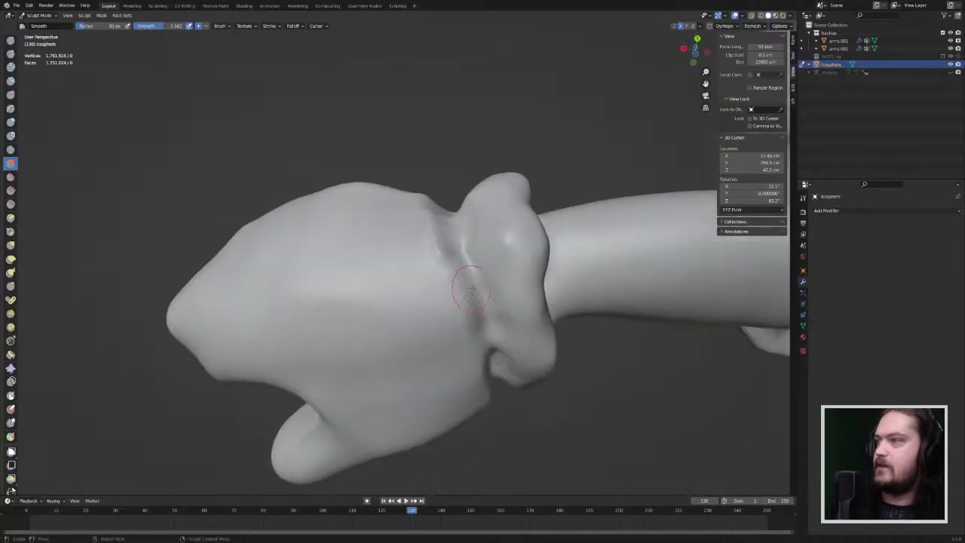
left_click_drag(464, 257, 494, 361)
Step: Smooth the rough seam between the cuff and the hand on the thumb side
mouse_move(493, 360)
middle_mouse_down()
mouse_move(408, 377)
mouse_move(742, 422)
middle_mouse_up()
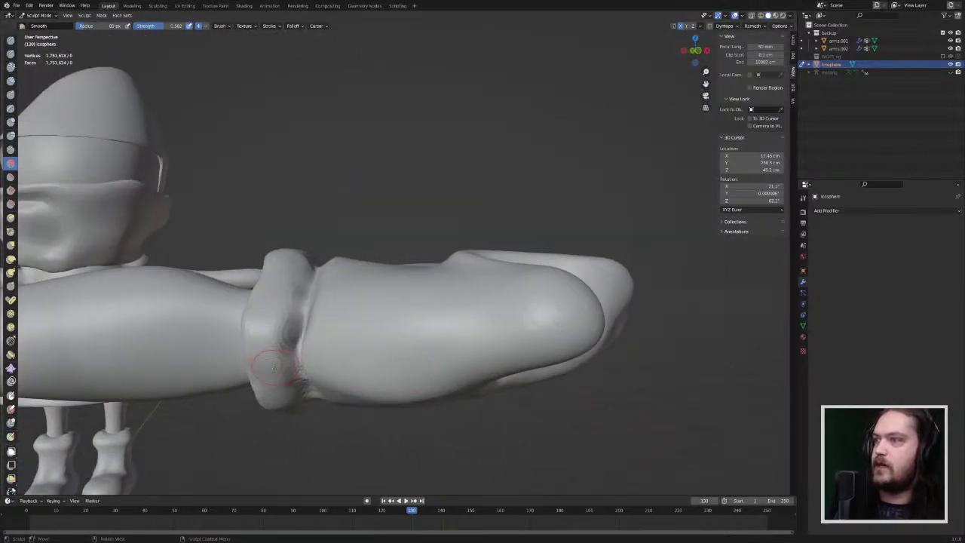
left_click_drag(296, 356, 301, 378)
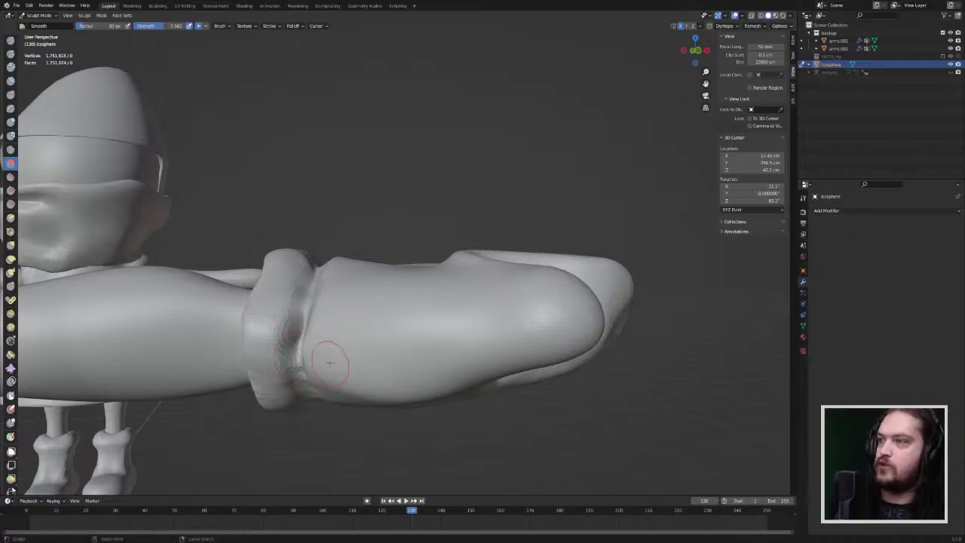
middle_click_drag(305, 398, 324, 363)
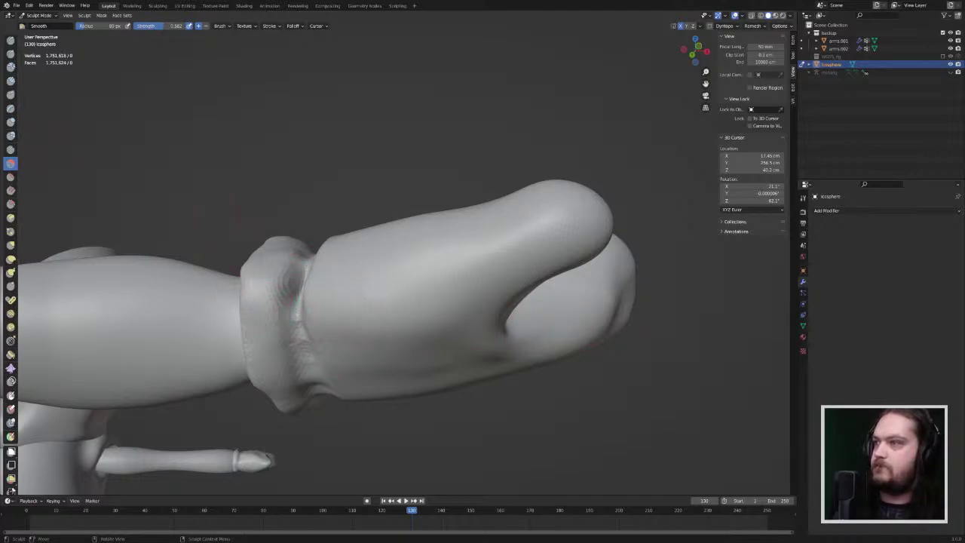
middle_click_drag(188, 233, 670, 285)
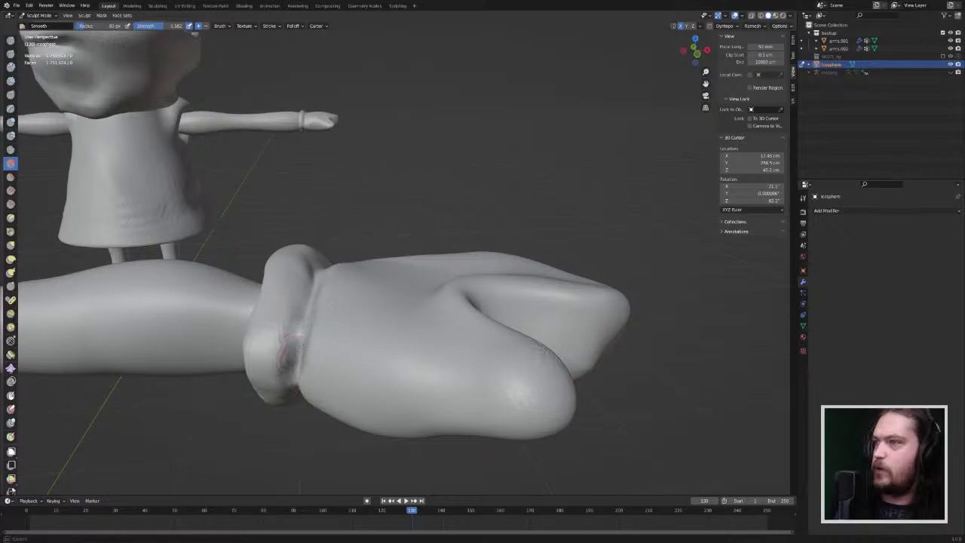
middle_click_drag(300, 324, 320, 335)
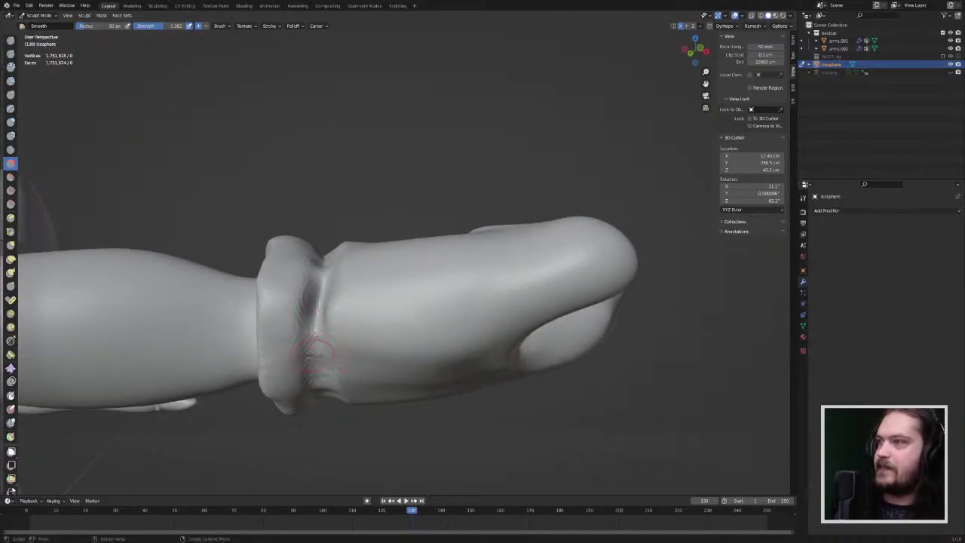
Step: Crease the cuff-to-hand seam with the Crease brush along the thumb side and across the palm side
left_click(11, 151)
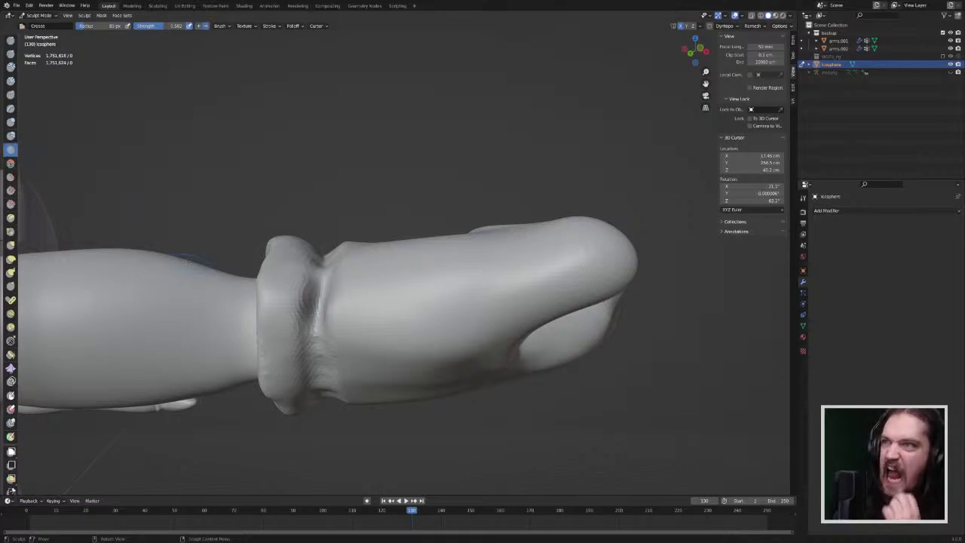
left_click_drag(317, 369, 320, 333)
left_click_drag(317, 370, 321, 332)
left_click_drag(318, 369, 320, 330)
middle_click_drag(316, 371, 283, 315)
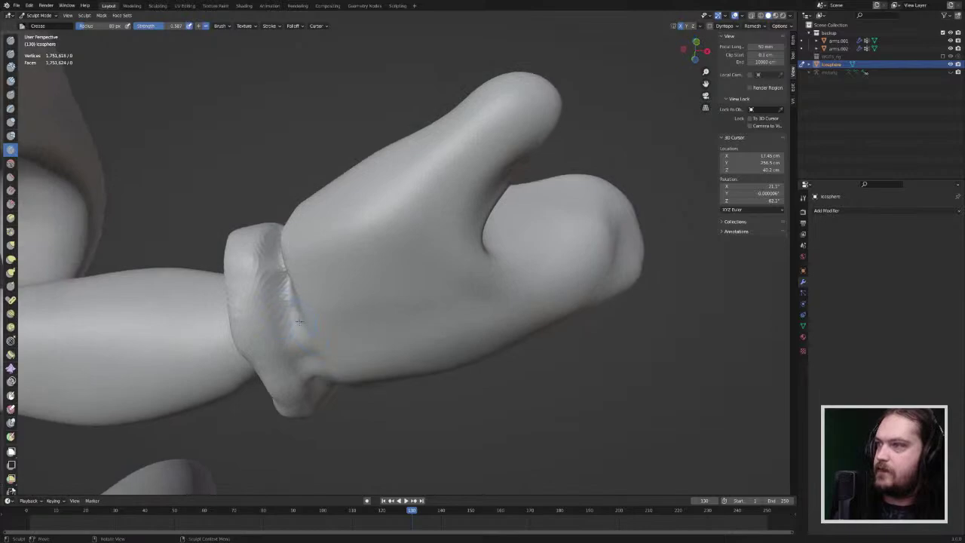
left_click_drag(299, 321, 306, 346)
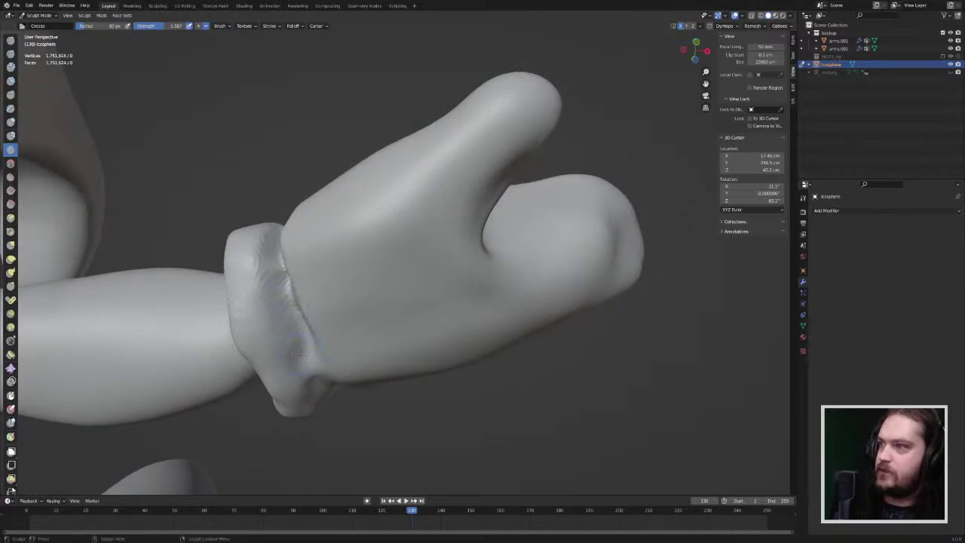
middle_click_drag(313, 350, 337, 387)
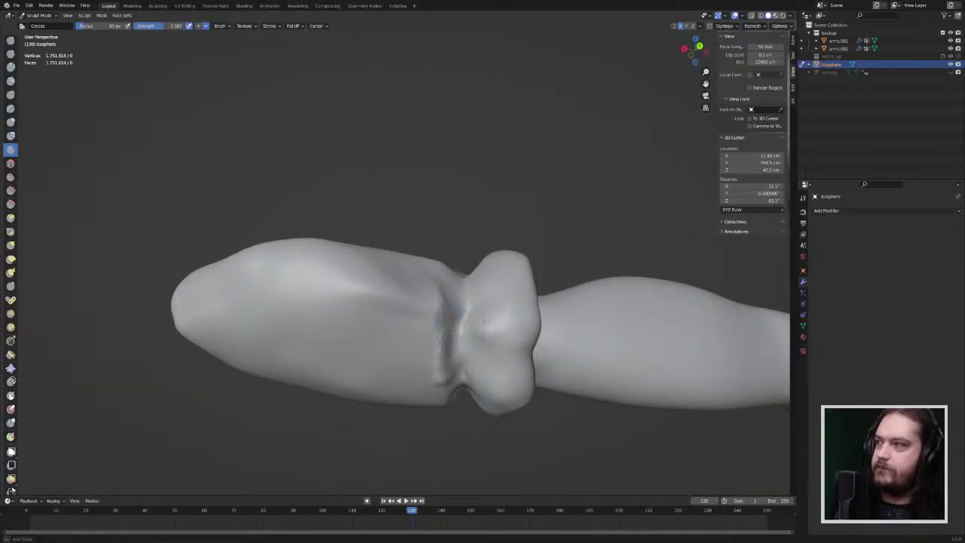
Step: Deepen the crease between the cuff and the hand on the side opposite the thumb and across the back of the hand
middle_click_drag(453, 354, 429, 379)
mouse_move(430, 379)
left_mouse_down()
mouse_move(457, 292)
mouse_move(482, 259)
left_mouse_up()
middle_click_drag(481, 261, 433, 299)
left_click_drag(452, 316, 499, 283)
left_click_drag(454, 312, 502, 283)
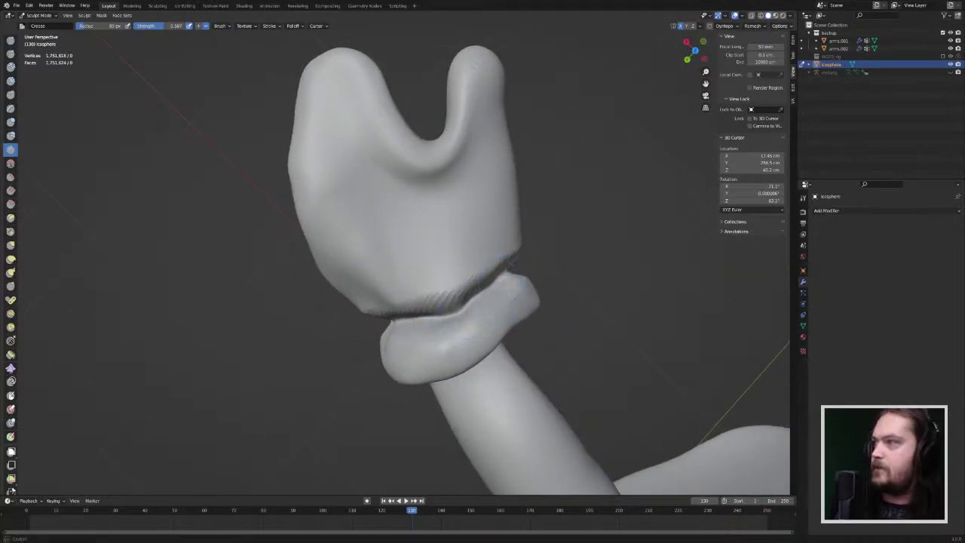
Step: Smooth the rough crease marks on the back of the hand next to the cuff with the Smooth brush
middle_click_drag(518, 274, 471, 292)
scroll(516, 310, "down", 4)
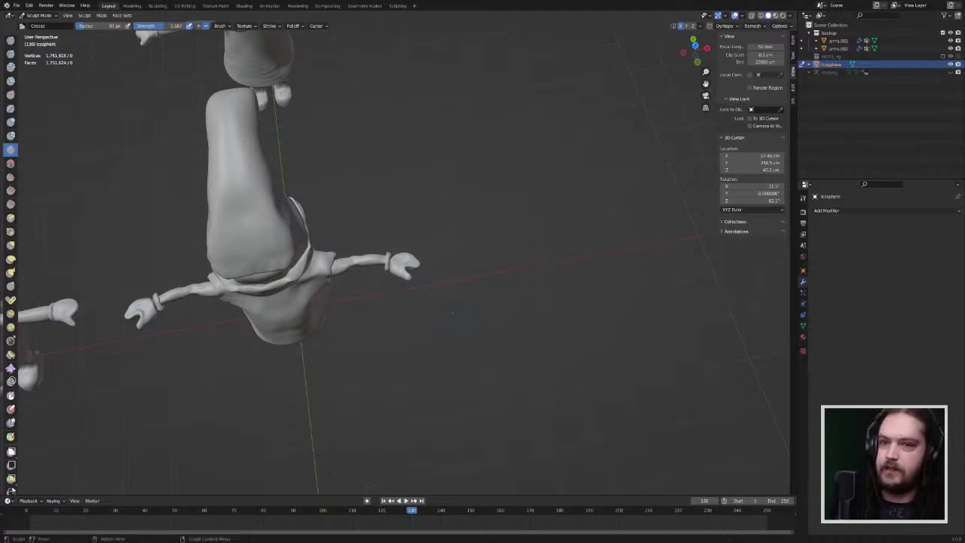
middle_click_drag(453, 362, 427, 205, "ctrl")
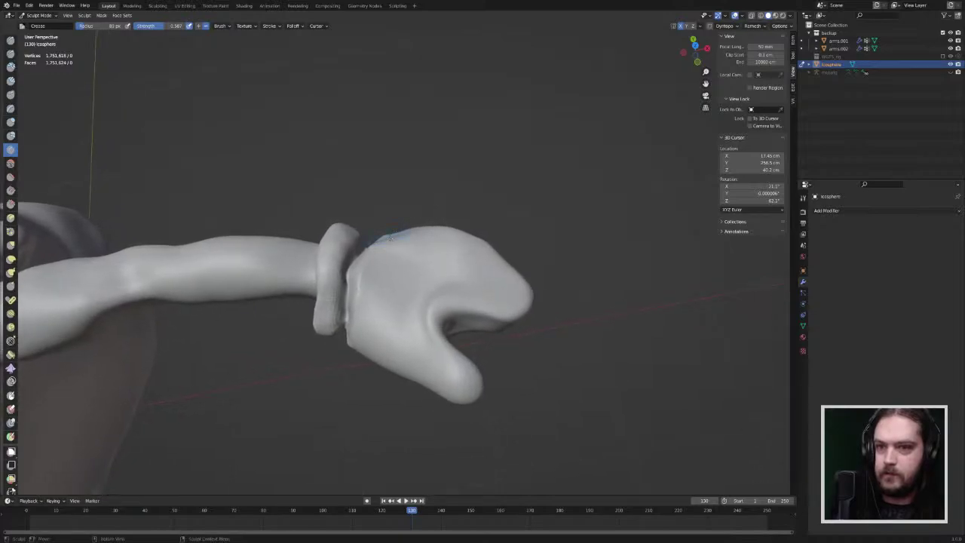
middle_click_drag(352, 273, 495, 267)
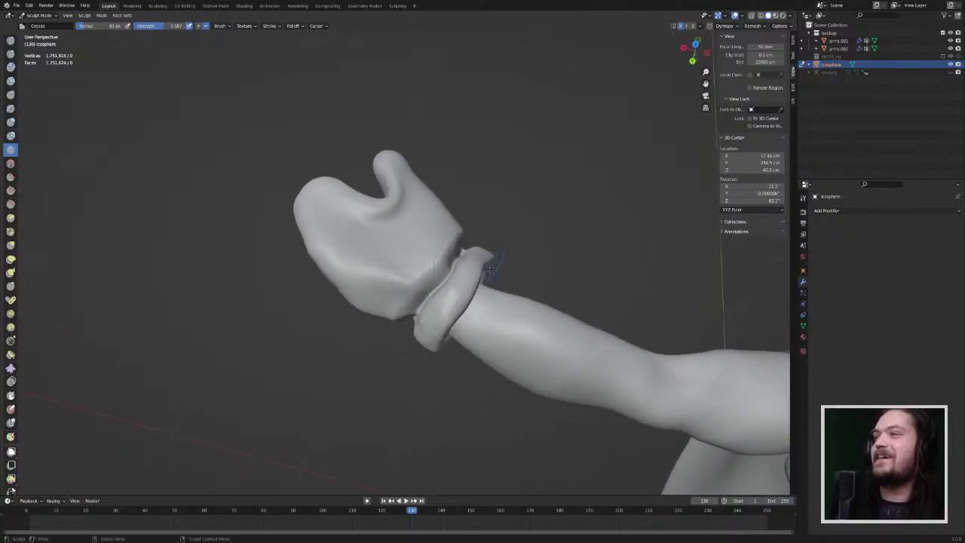
left_click(11, 164)
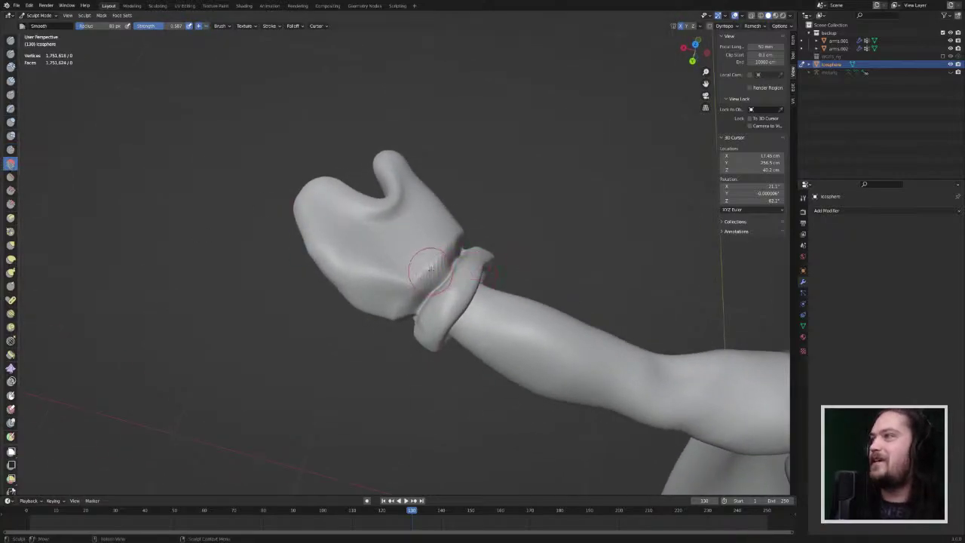
mouse_move(430, 269)
left_mouse_down()
mouse_move(422, 270)
mouse_move(457, 240)
left_mouse_up()
mouse_move(445, 260)
left_mouse_down()
mouse_move(455, 253)
mouse_move(450, 260)
left_mouse_up()
left_click_drag(407, 300, 389, 306)
Step: Smooth the hand's edge beside the cuff on the side opposite the thumb
middle_click_drag(418, 307, 437, 305)
left_click_drag(429, 305, 430, 326)
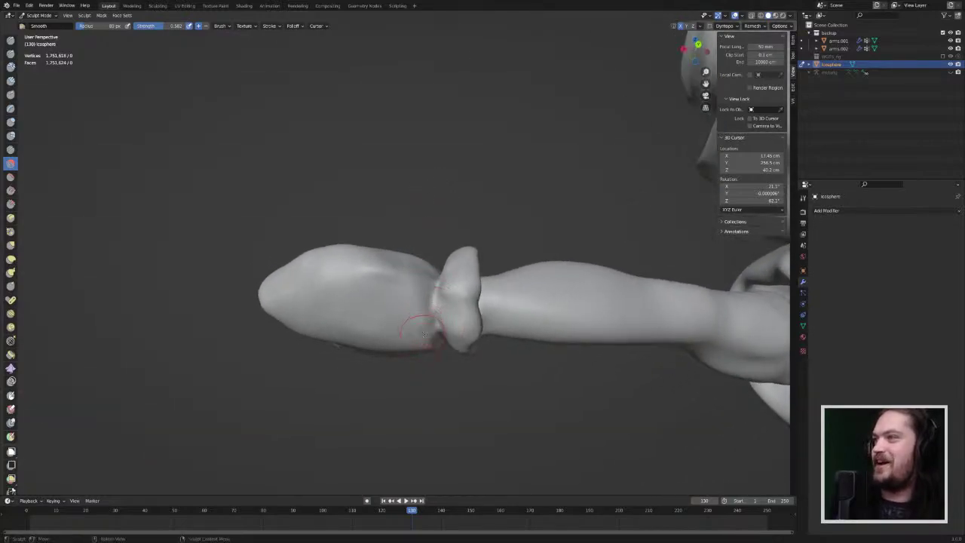
middle_click_drag(430, 327, 339, 303)
left_click_drag(413, 288, 437, 293)
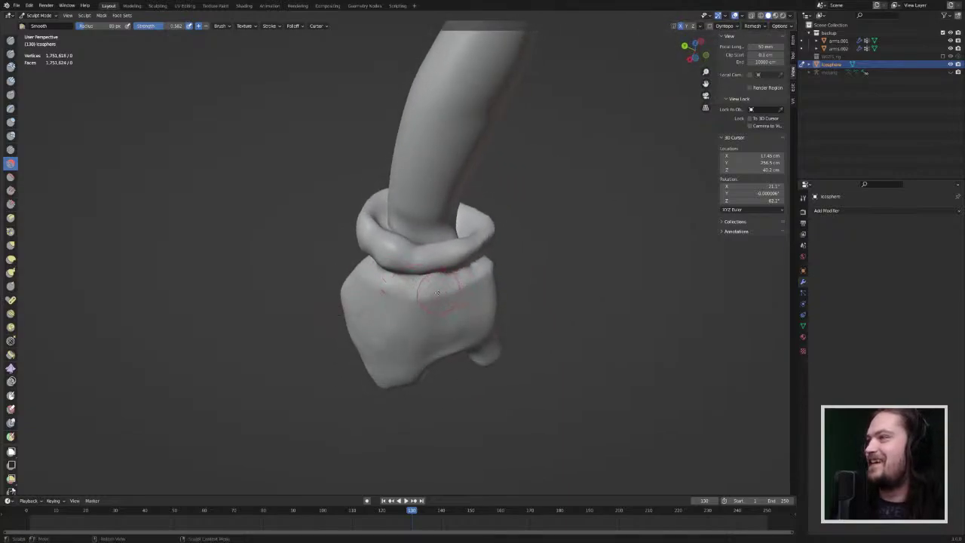
Step: Smooth the cuff's rolled rim around the forearm and its folded side opposite the thumb
middle_click_drag(473, 284, 435, 317)
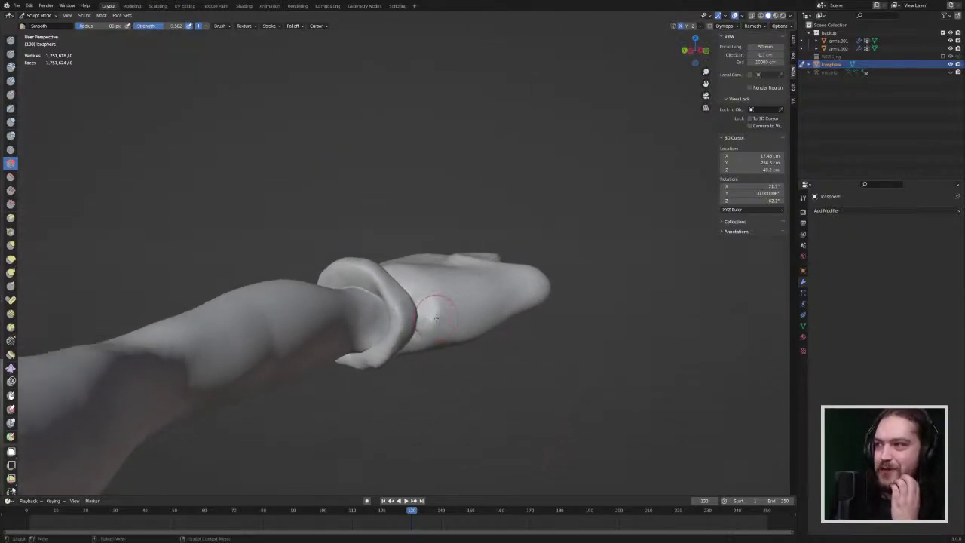
left_click_drag(385, 320, 397, 334)
middle_click_drag(375, 347, 476, 317)
left_click_drag(478, 310, 484, 290)
middle_click_drag(455, 315, 460, 292)
left_click_drag(469, 330, 470, 323)
left_click_drag(469, 309, 464, 320)
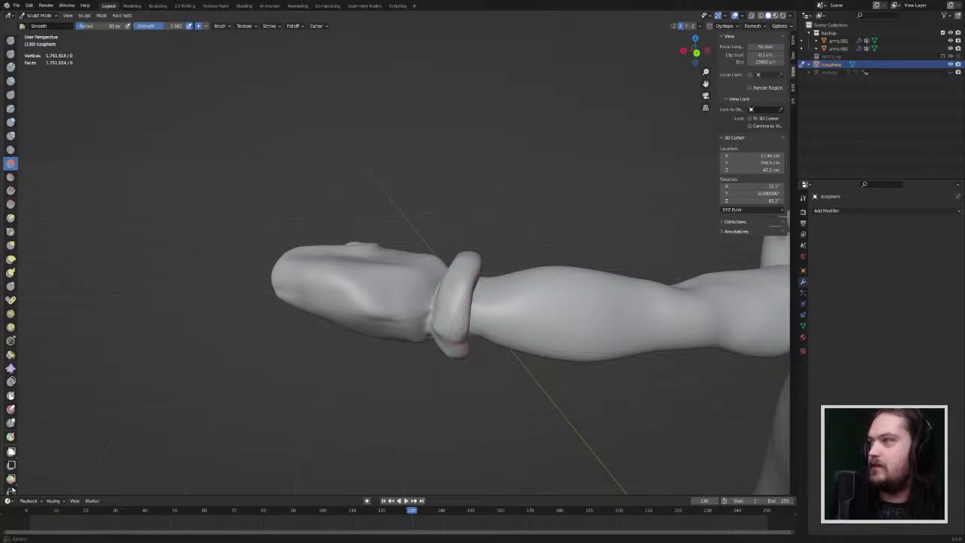
middle_click_drag(455, 343, 436, 284)
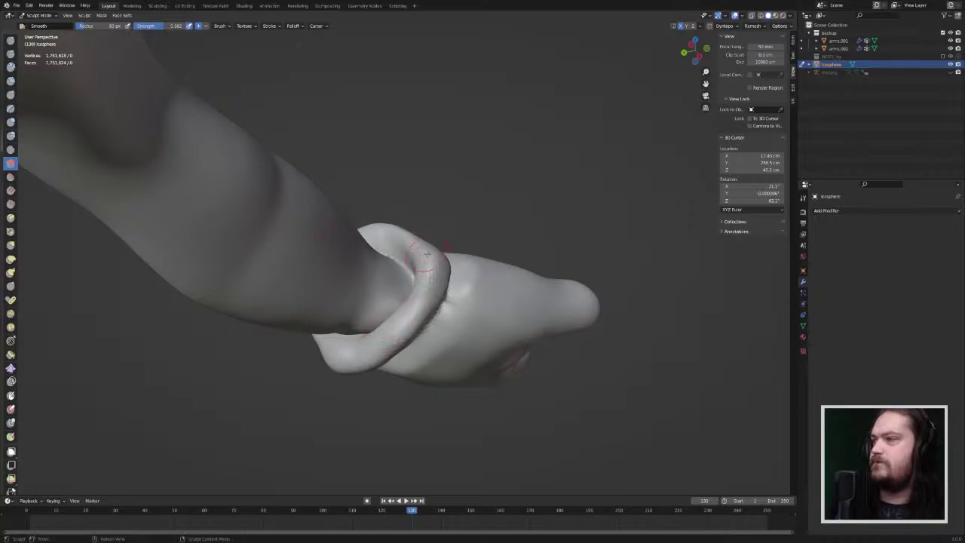
Step: Nudge the cuff-to-hand seam on the back of the hand toward the fingers with the Grab brush
middle_click_drag(400, 260, 422, 343)
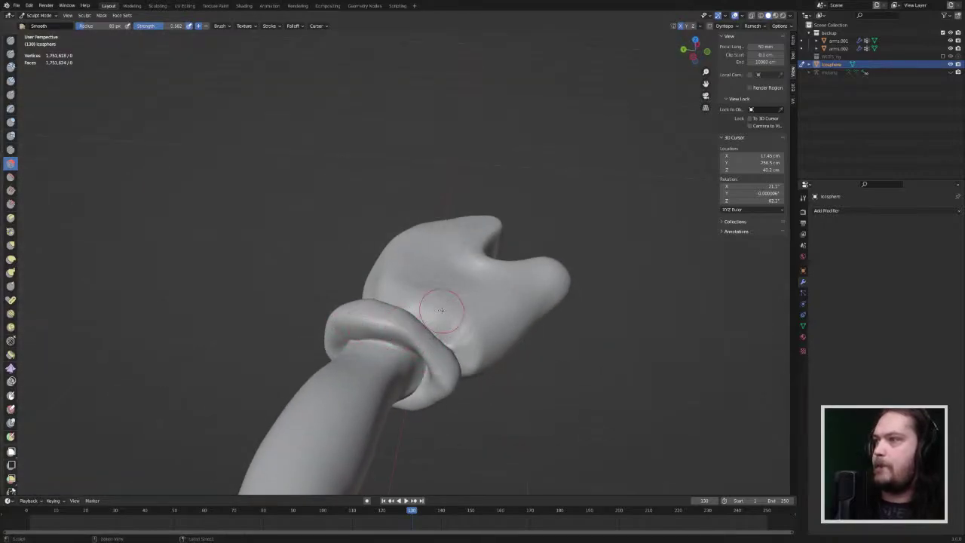
middle_click_drag(441, 310, 320, 301)
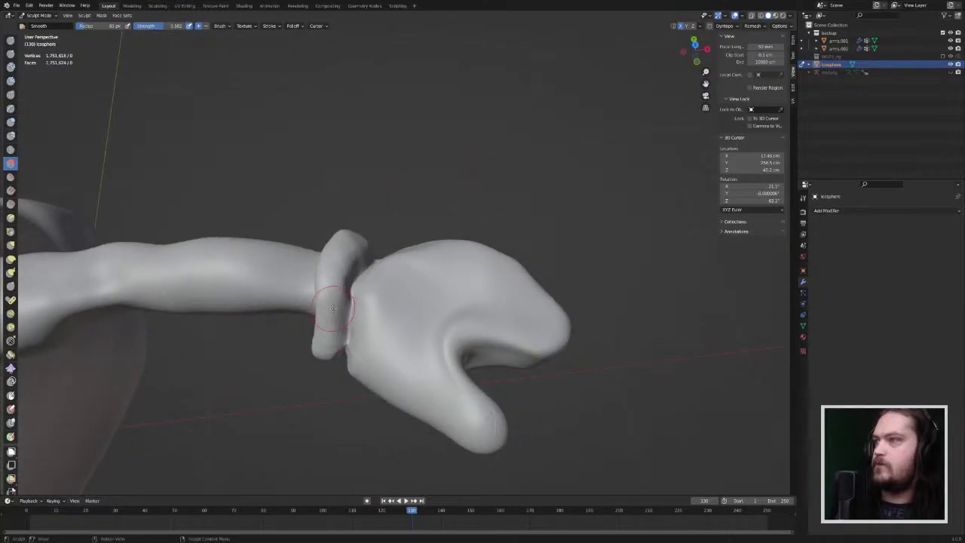
left_click(11, 245)
left_click_drag(353, 290, 364, 291)
left_click_drag(357, 285, 364, 286)
left_click_drag(353, 302, 359, 302)
left_click_drag(355, 300, 361, 298)
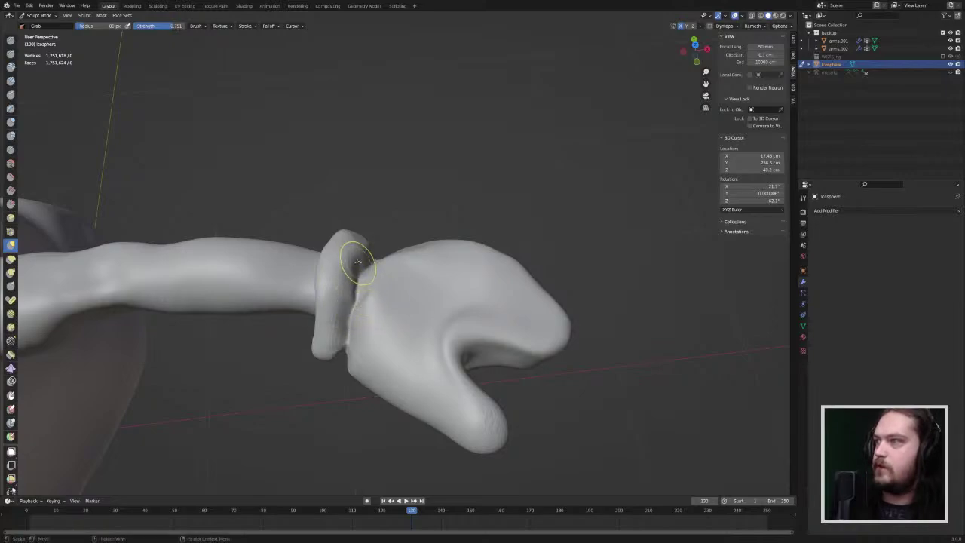
Step: Adjust the seam between the cuff and the hand on the thumb and palm sides with small Grab strokes
mouse_move(358, 261)
middle_mouse_down()
mouse_move(367, 253)
mouse_move(354, 309)
middle_mouse_up()
left_click_drag(351, 327, 354, 330)
left_click_drag(357, 366, 358, 361)
mouse_move(359, 366)
middle_mouse_down()
mouse_move(362, 322)
mouse_move(323, 312)
middle_mouse_up()
left_click_drag(323, 312, 343, 335)
middle_click_drag(344, 340, 334, 317)
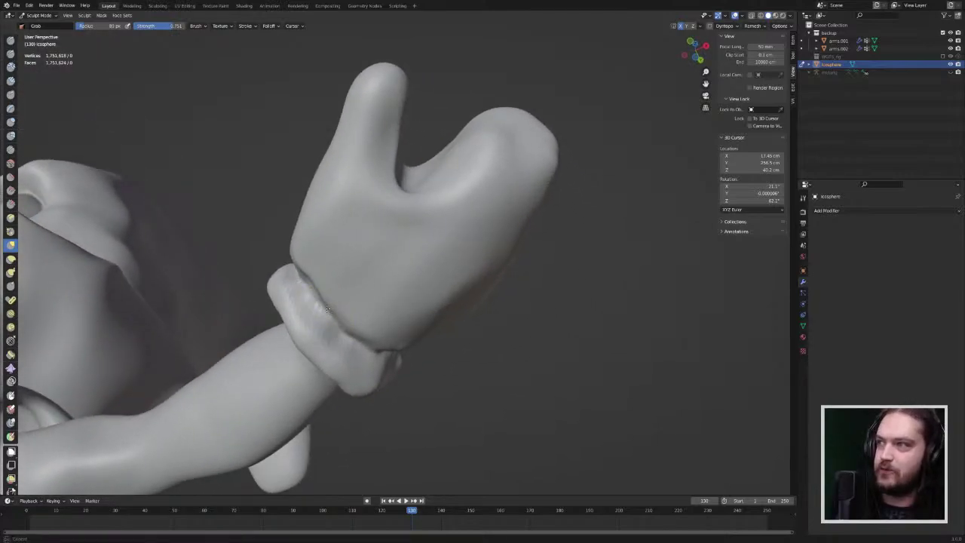
middle_click_drag(306, 254, 344, 297)
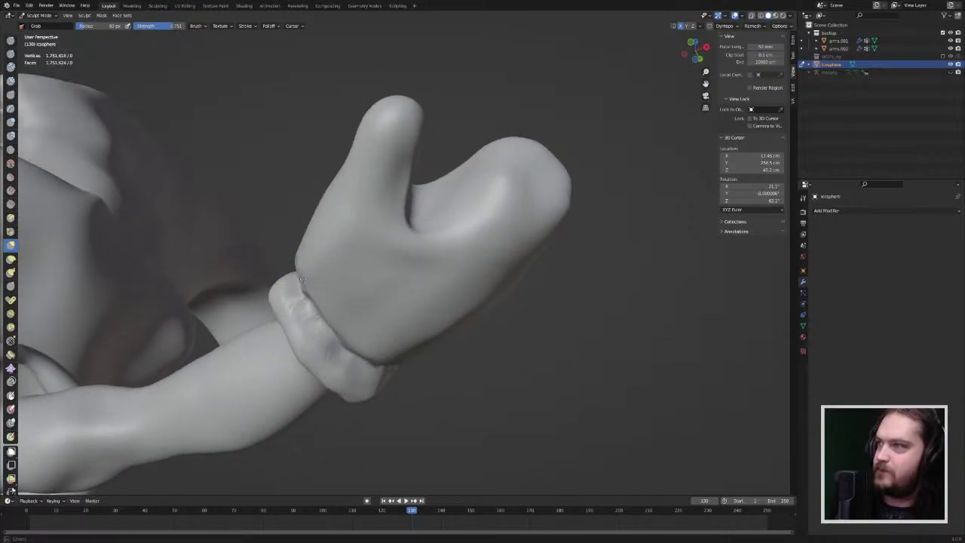
middle_click_drag(299, 269, 359, 324)
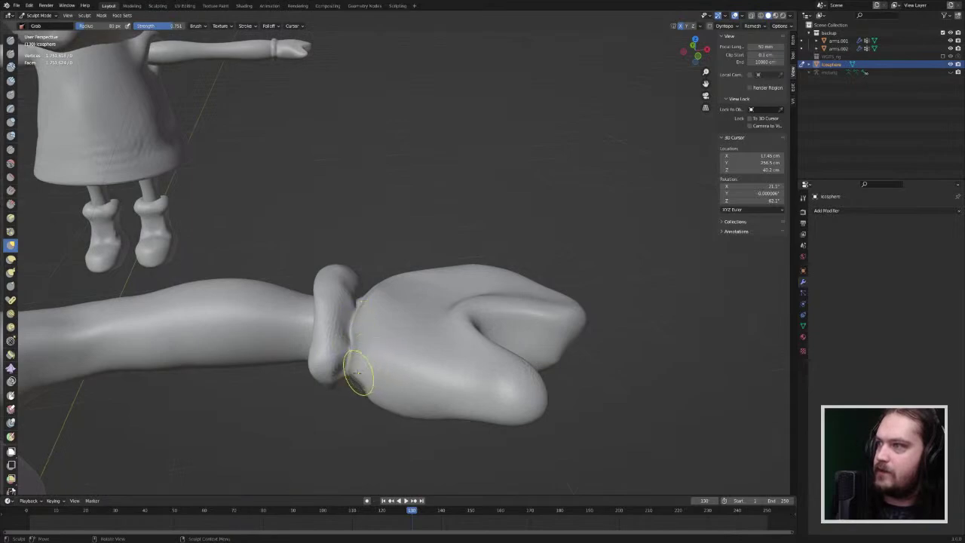
Step: Reshape the wrist edge of the gnome's left mitten beside the cuff with the Grab brush
left_click_drag(358, 374, 369, 394)
left_click_drag(368, 400, 370, 397)
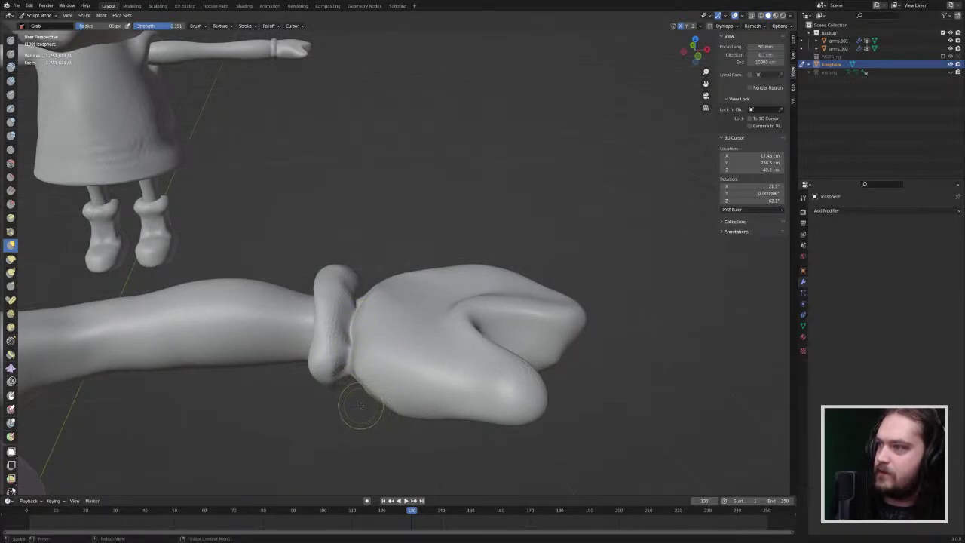
middle_click_drag(355, 398, 521, 339)
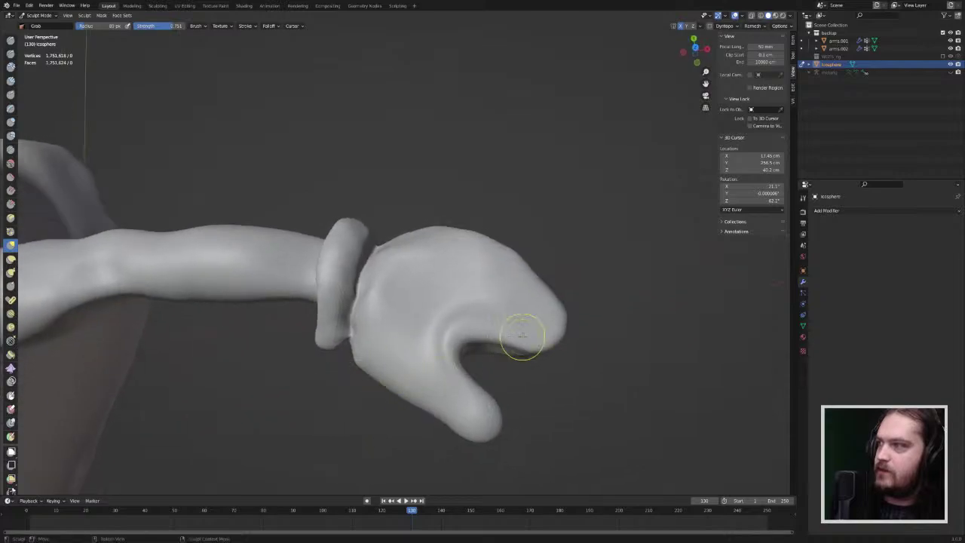
left_click(11, 163)
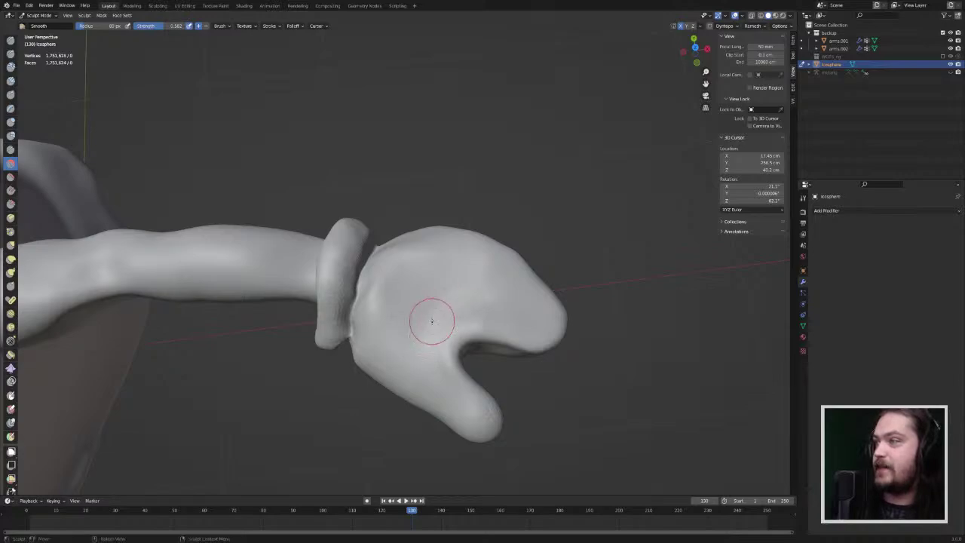
middle_click_drag(431, 319, 351, 267)
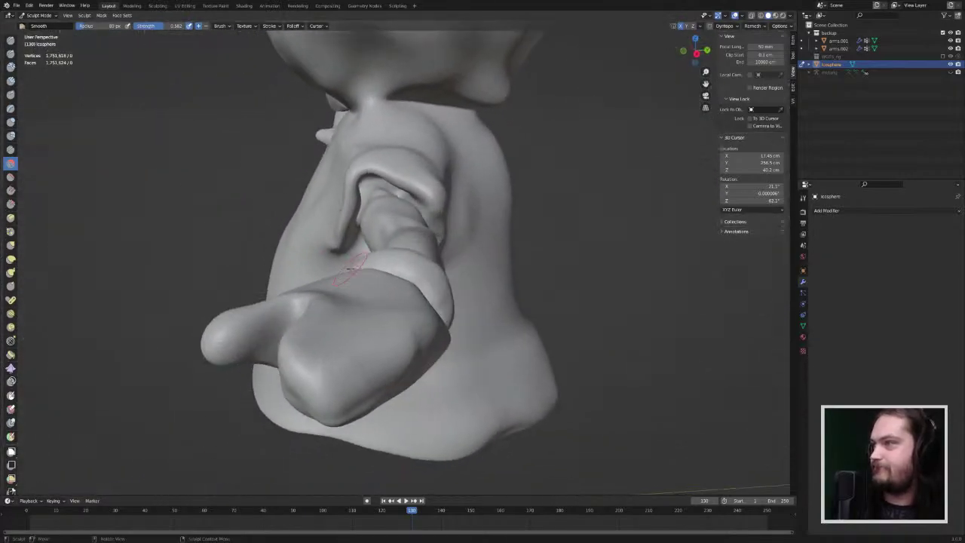
left_click(12, 246)
middle_click_drag(343, 305, 499, 327)
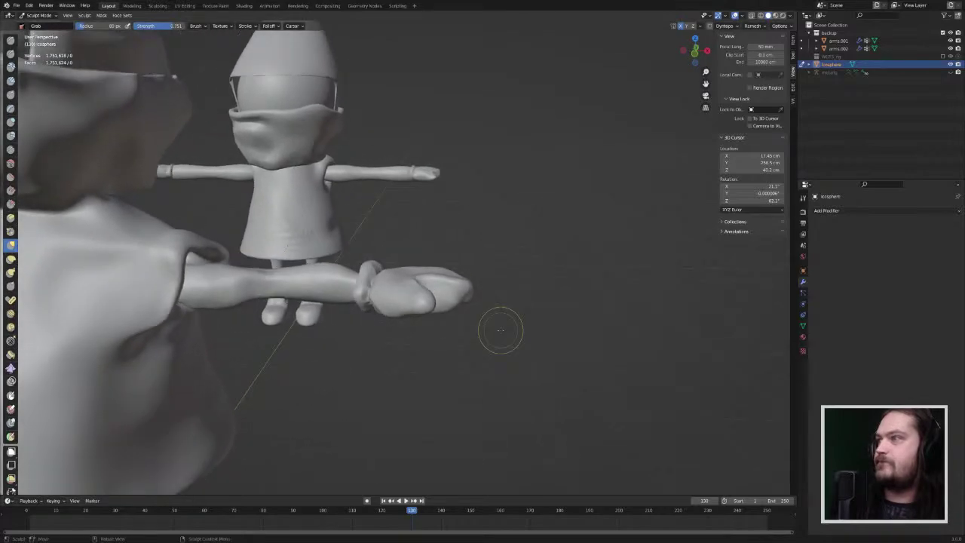
Step: Puff up the back of the left mitten with the Inflate/Deflate brush
left_click(11, 123)
mouse_move(249, 181)
middle_mouse_down()
mouse_move(347, 253)
mouse_move(407, 275)
mouse_move(434, 263)
mouse_move(444, 233)
mouse_move(373, 183)
mouse_move(425, 217)
middle_mouse_up()
scroll(433, 264, "up", 3)
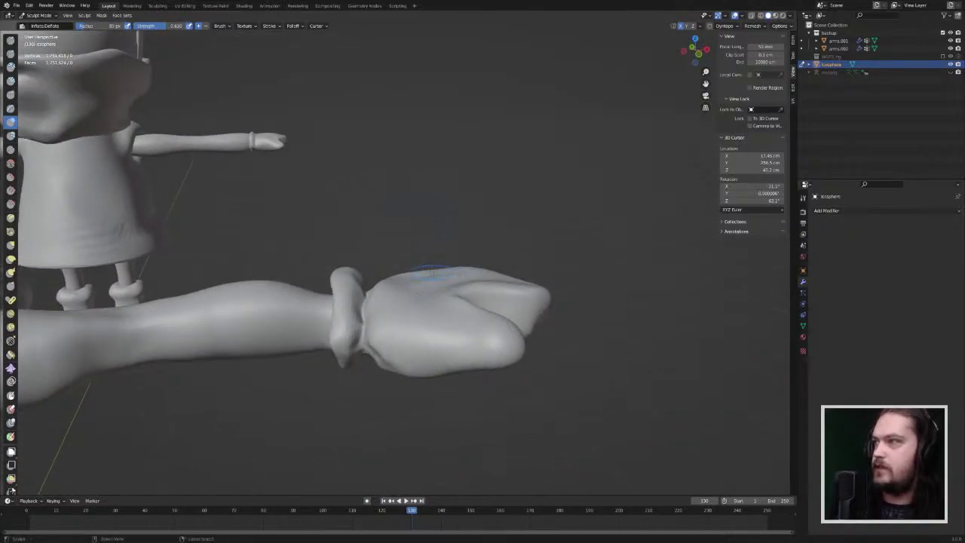
middle_click_drag(431, 254, 417, 275)
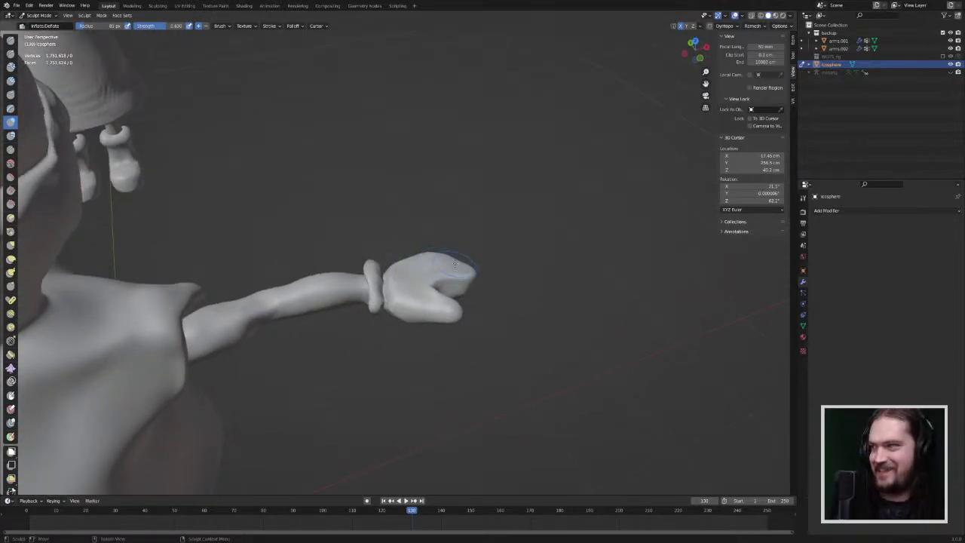
left_click_drag(455, 263, 447, 266)
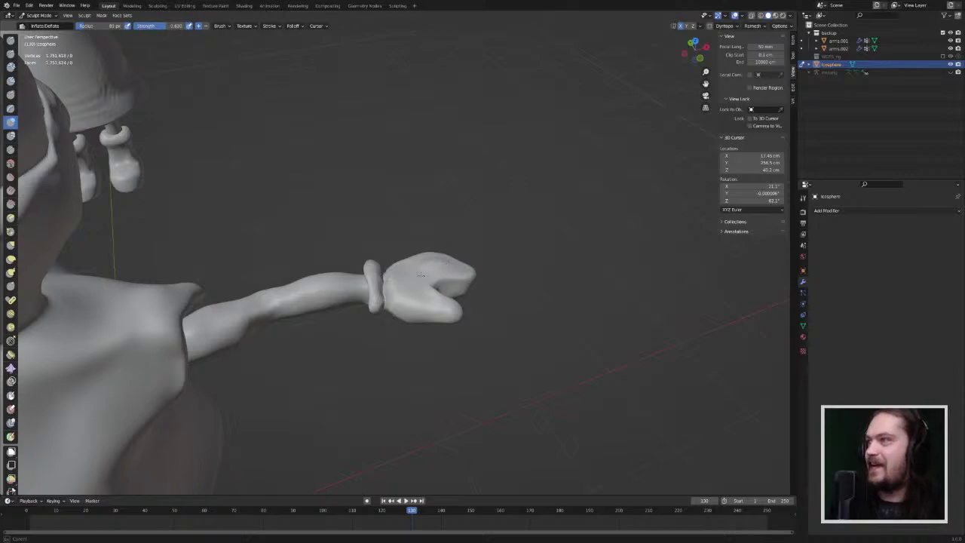
mouse_move(425, 267)
middle_mouse_down()
mouse_move(436, 264)
mouse_move(413, 265)
middle_mouse_up()
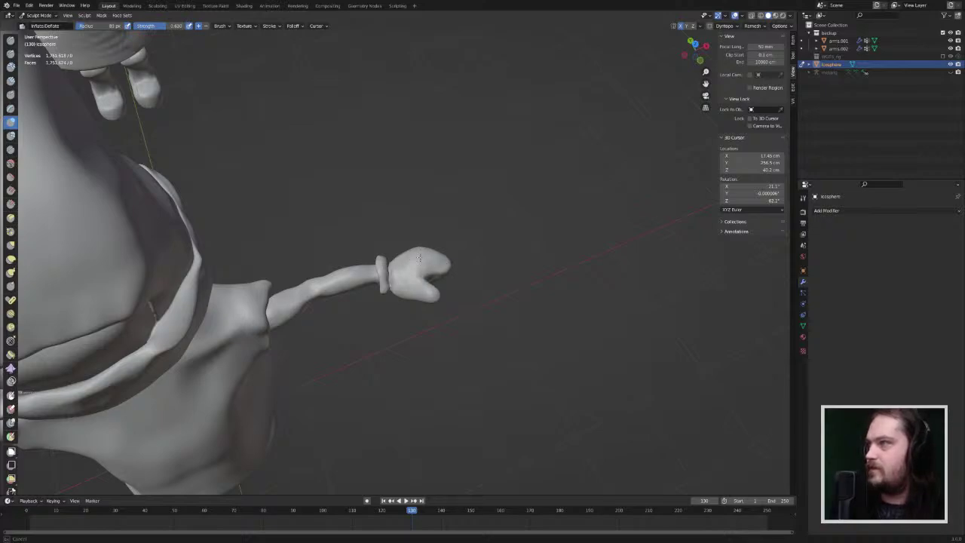
Step: Smooth the back and palm of the left mitten with the Smooth brush
middle_click_drag(420, 258, 240, 47)
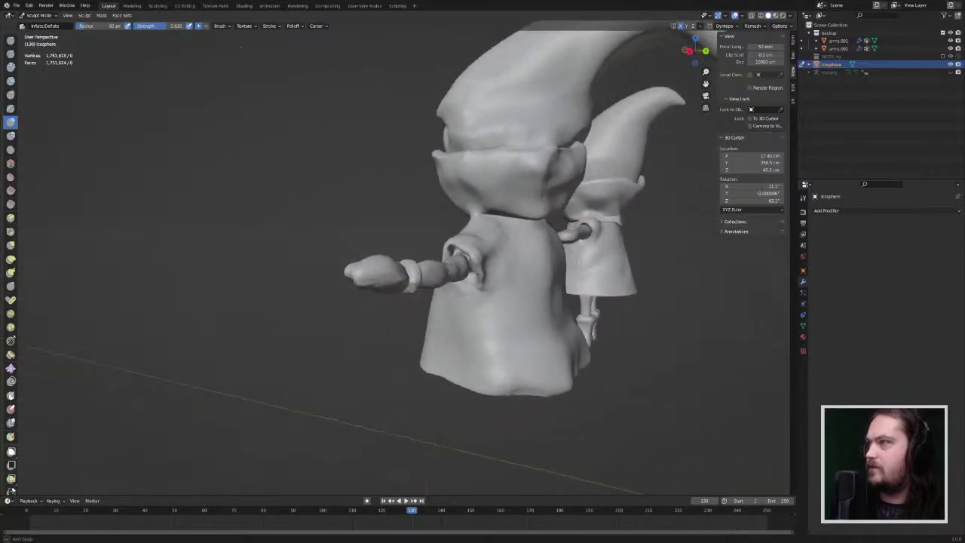
scroll(365, 272, "up", 6)
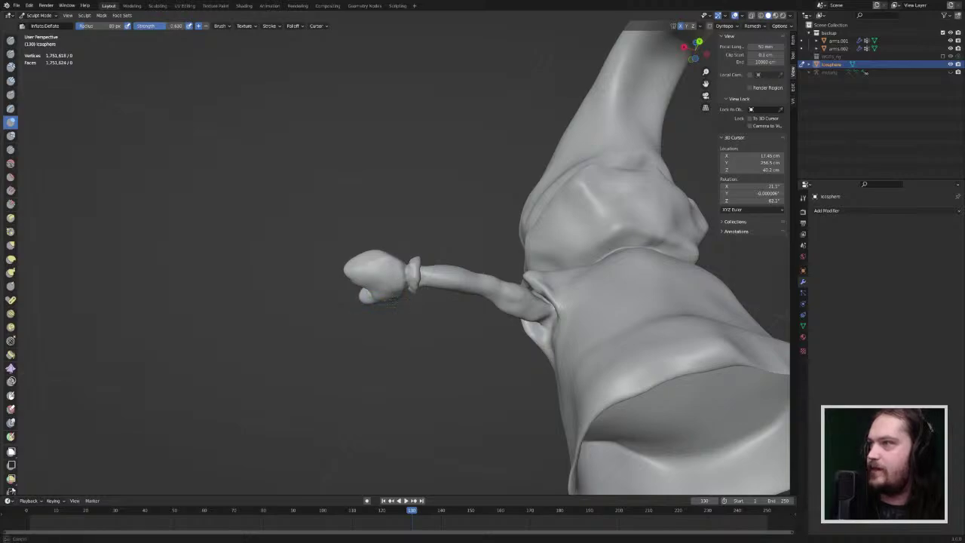
middle_click_drag(381, 303, 558, 397)
left_click_drag(16, 178, 16, 178)
left_click(10, 164)
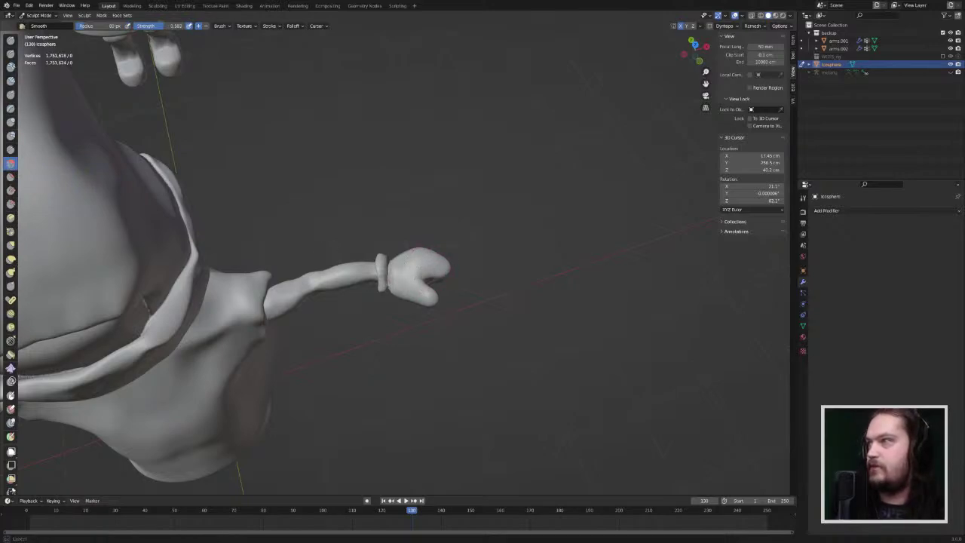
left_click_drag(392, 279, 430, 293)
middle_click_drag(431, 297, 386, 214)
left_click_drag(386, 272, 383, 276)
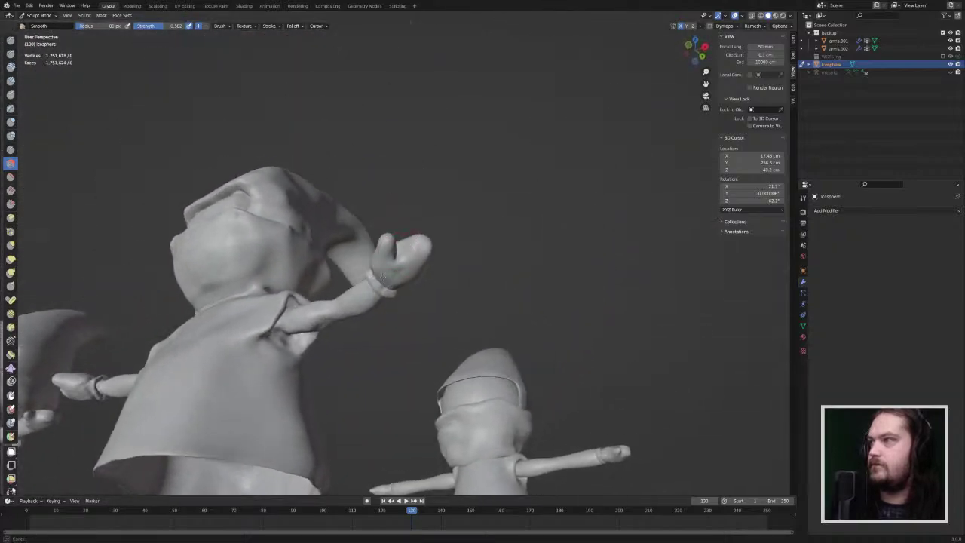
Step: Work over the left mitten's palm with the Flatten/Contrast brush
left_click(11, 176)
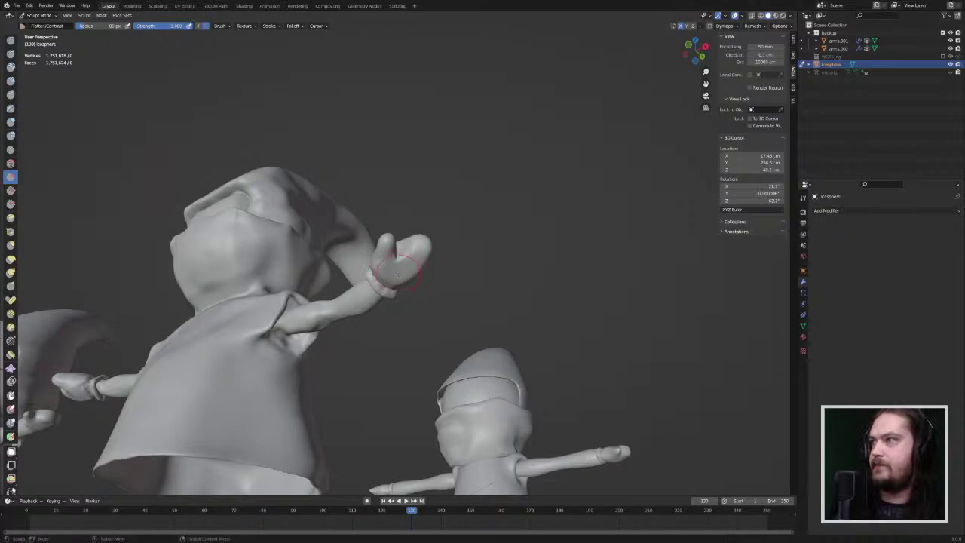
scroll(403, 268, "up", 5)
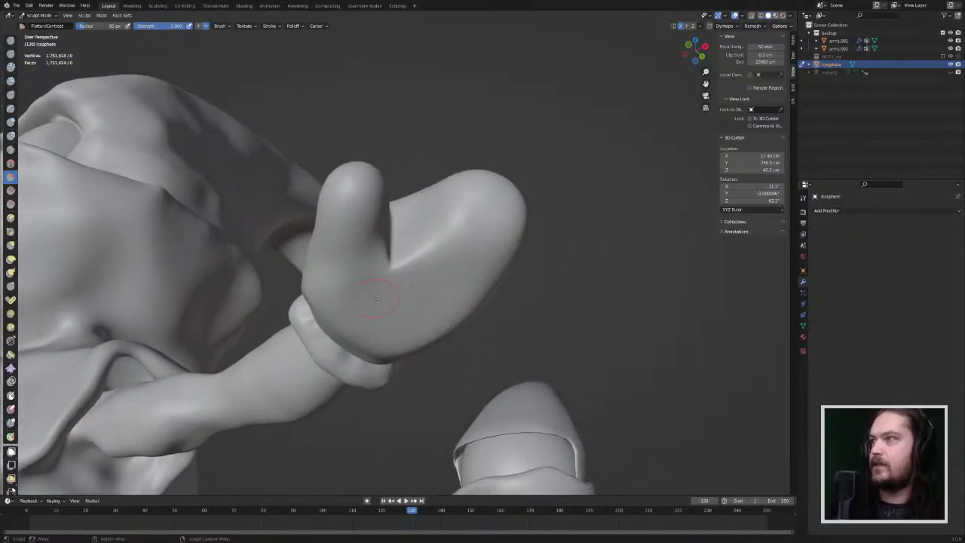
middle_click_drag(339, 311, 380, 265)
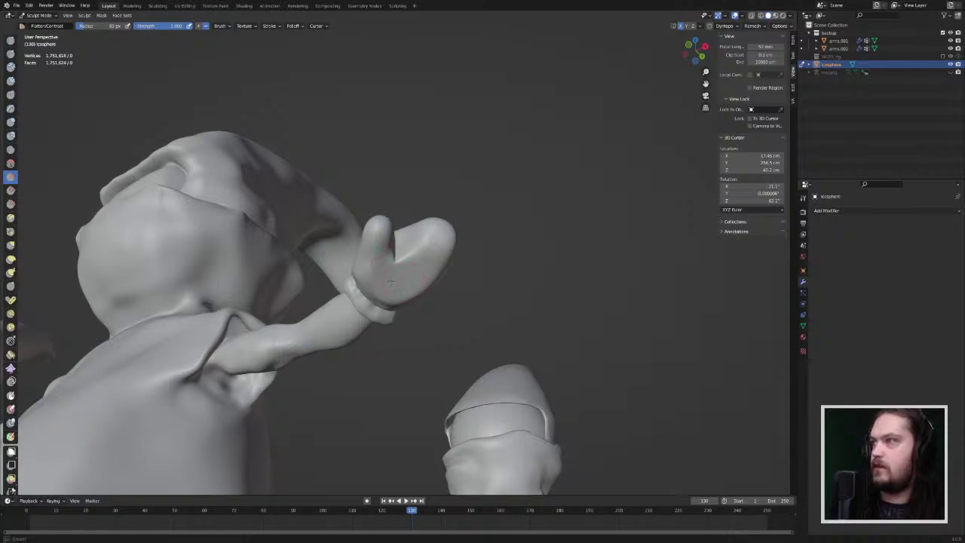
Step: Add volume to the heel of the left palm near the cuff with Inflate/Deflate and smooth it
left_click(11, 122)
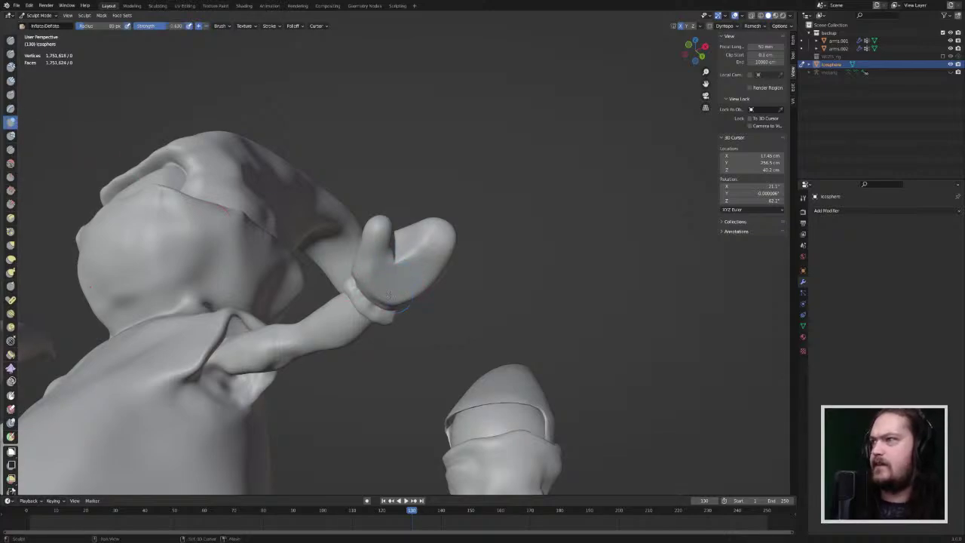
left_click_drag(389, 295, 399, 287)
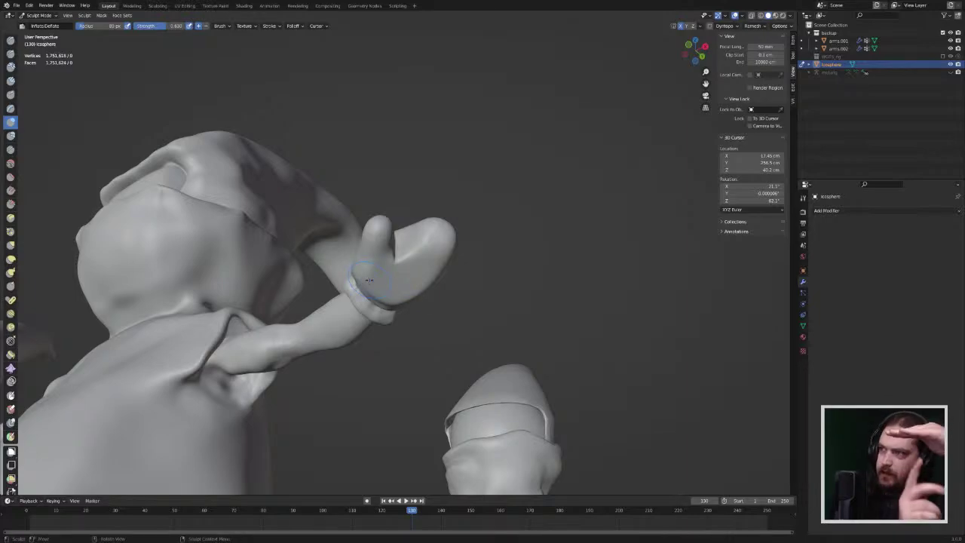
middle_click_drag(370, 282, 395, 322)
left_click_drag(390, 308, 392, 296, "shift")
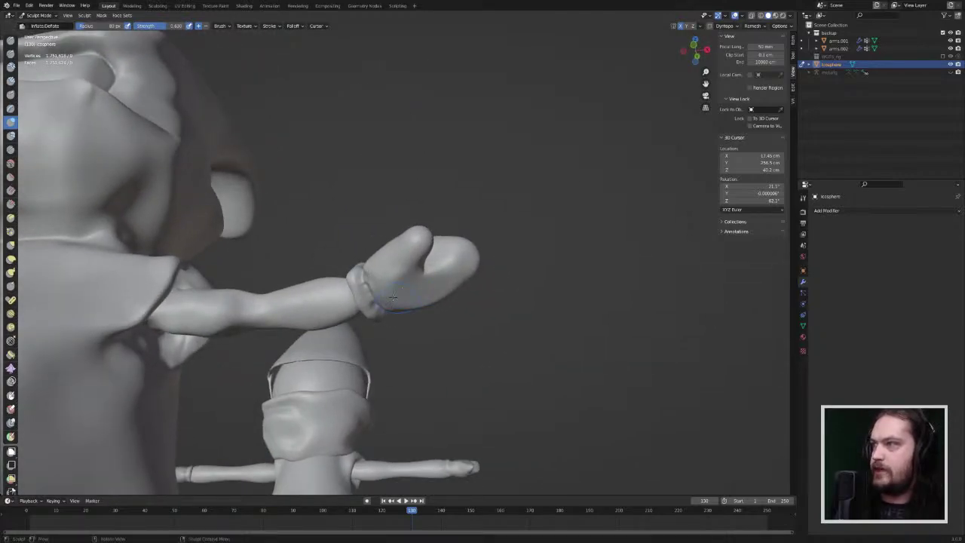
Step: Adjust the left mitten's palm and overall outline with the Grab brush, working from the side and from above
left_click(11, 245)
middle_click_drag(275, 227, 151, 180)
middle_click_drag(339, 264, 370, 293)
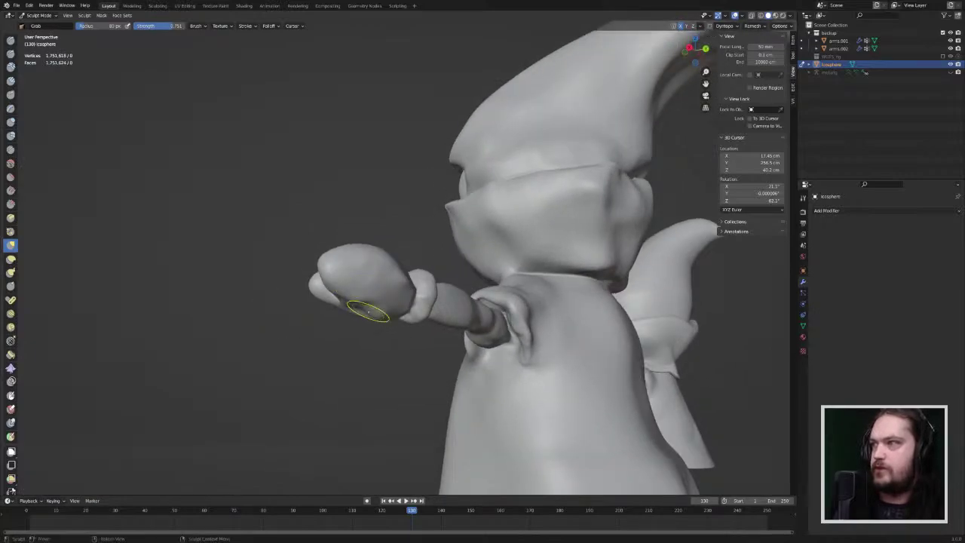
scroll(369, 309, "down", 4)
middle_click_drag(440, 402, 388, 281)
left_click_drag(385, 275, 379, 280)
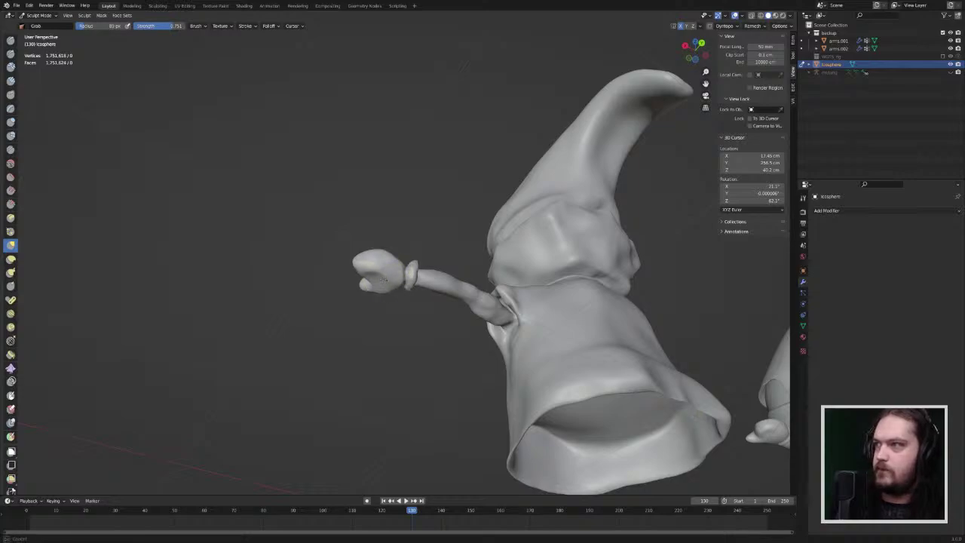
left_click_drag(383, 281, 377, 285)
mouse_move(380, 287)
middle_mouse_down()
mouse_move(422, 318)
mouse_move(591, 332)
mouse_move(576, 430)
mouse_move(596, 396)
mouse_move(554, 422)
mouse_move(430, 286)
middle_mouse_up()
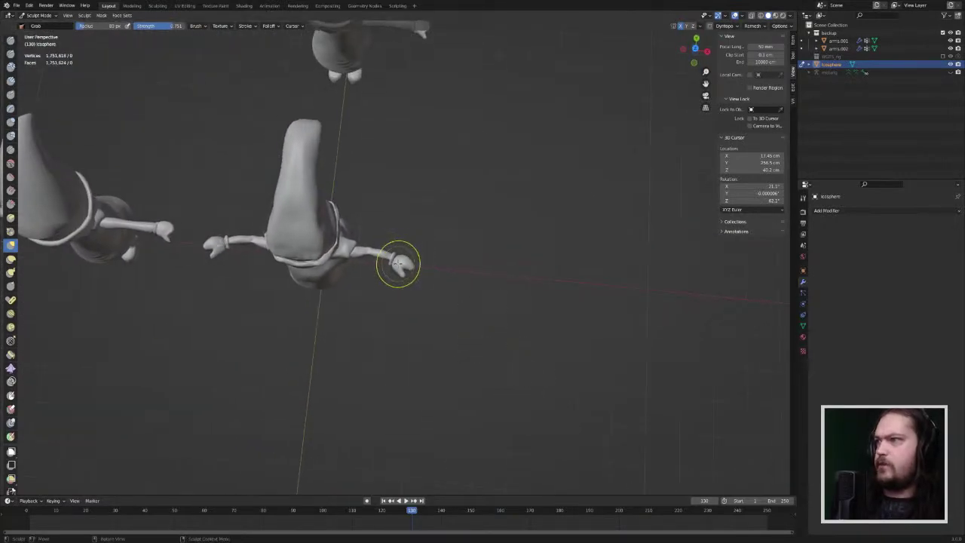
left_click_drag(398, 264, 406, 269)
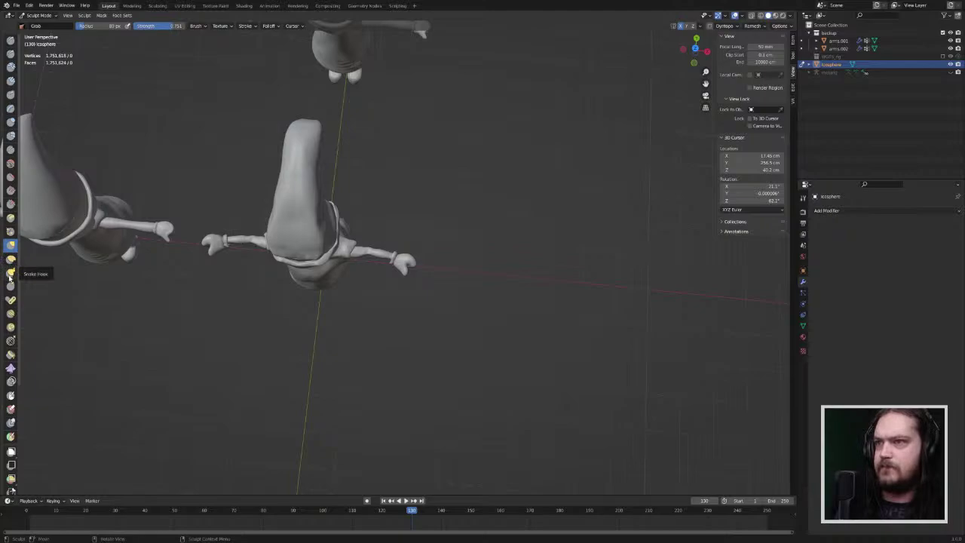
Step: Nudge the left hand into place with Elastic Deform and turn it at the wrist with the Pose brush
left_click(11, 258)
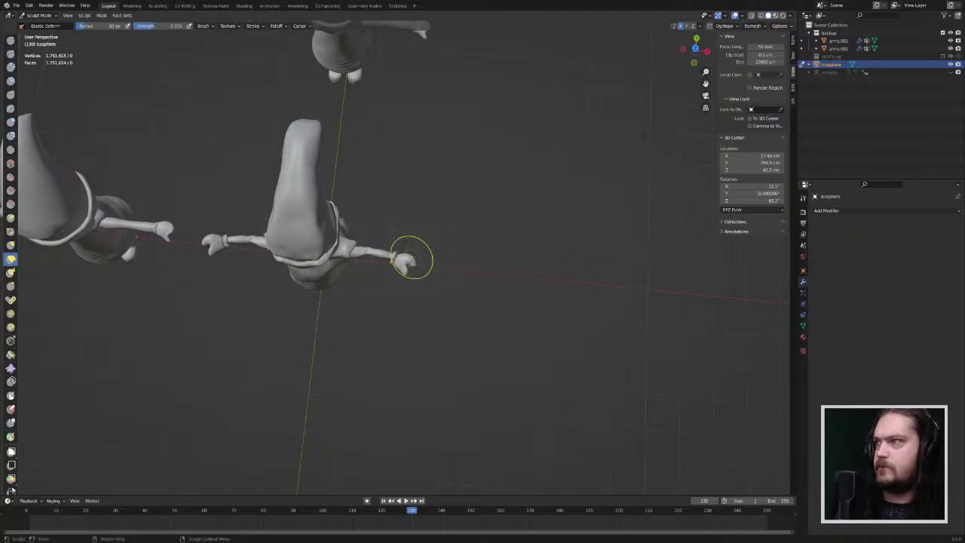
left_click_drag(404, 258, 403, 258)
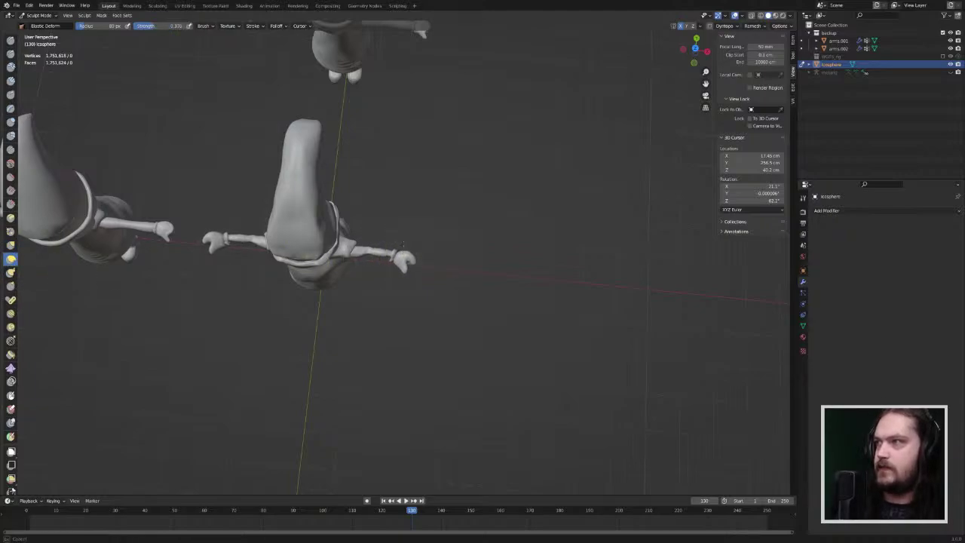
left_click_drag(411, 245, 410, 247)
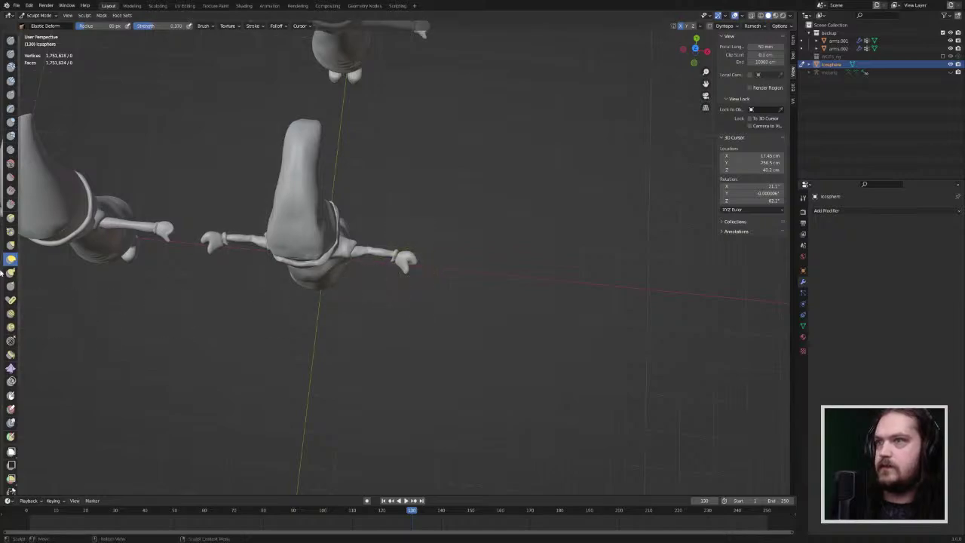
left_click(11, 300)
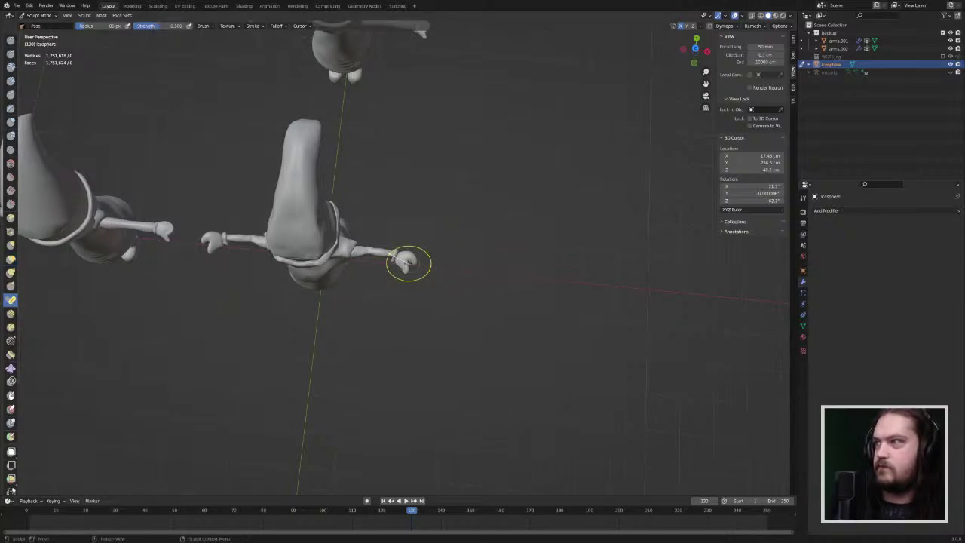
left_click_drag(411, 264, 426, 254)
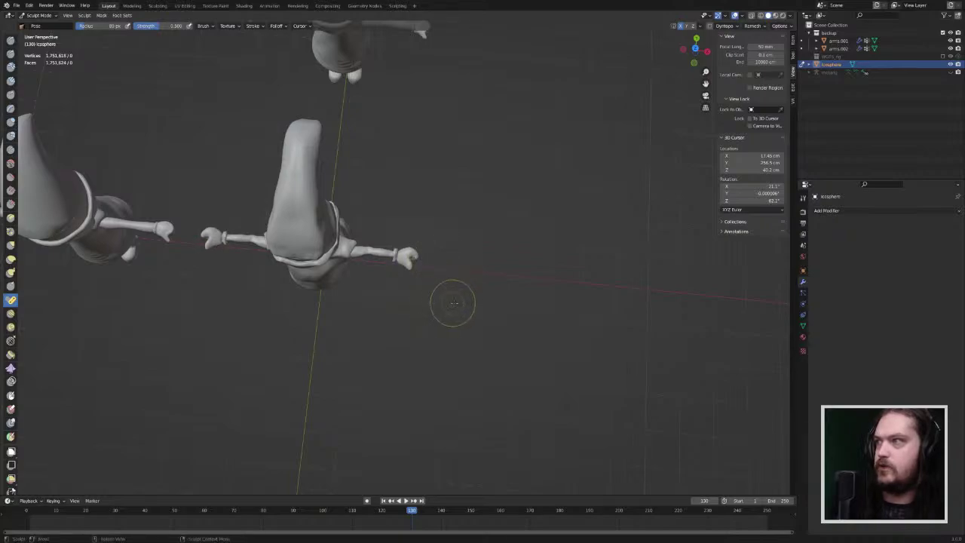
Step: Examine the shape and angle of the left hand and arm from above, the front and the side
scroll(450, 302, "up", 8)
scroll(396, 183, "down", 1)
middle_click_drag(443, 256, 448, 228)
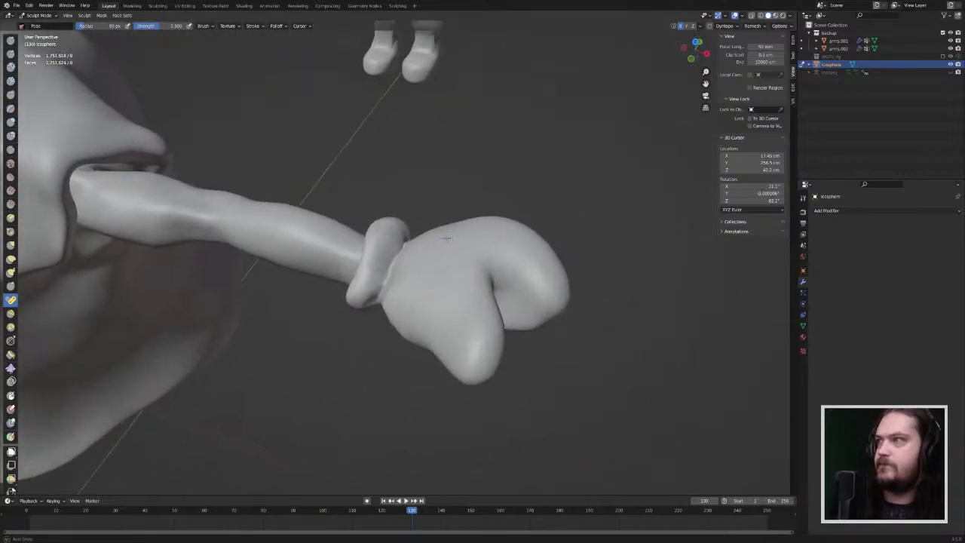
scroll(448, 228, "down", 15)
middle_click_drag(525, 310, 525, 242)
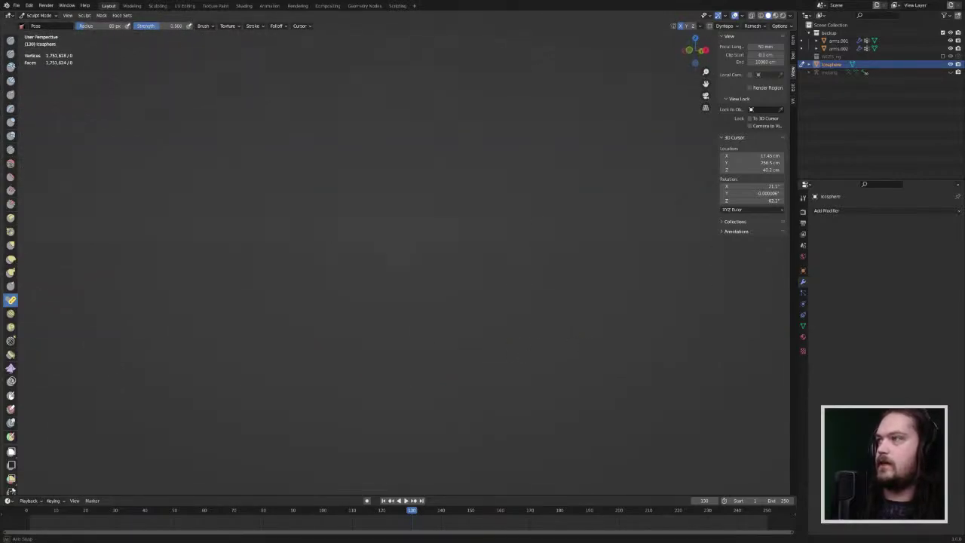
mouse_move(531, 287)
middle_mouse_down()
mouse_move(545, 275)
mouse_move(566, 287)
mouse_move(562, 309)
mouse_move(558, 203)
mouse_move(557, 243)
middle_mouse_up()
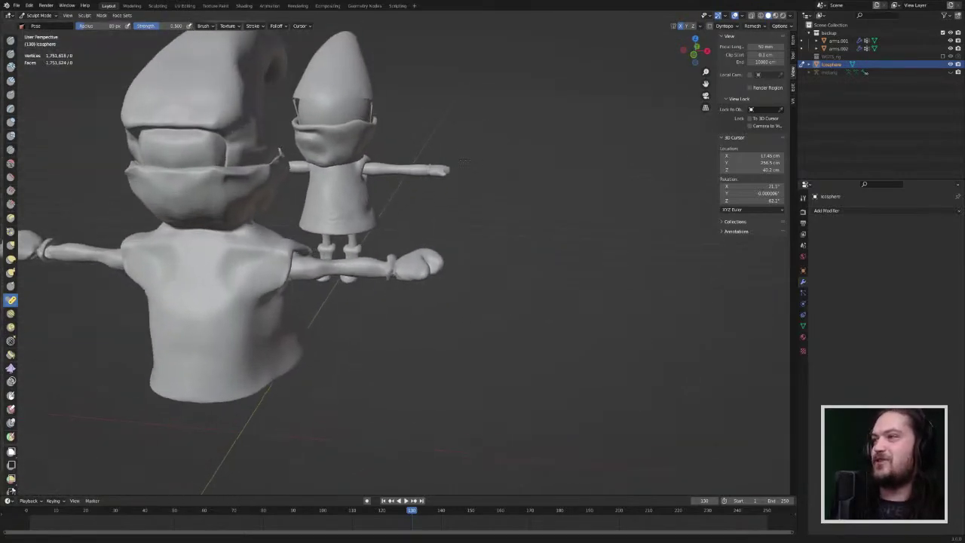
middle_click_drag(464, 160, 468, 154, "ctrl")
mouse_move(477, 259)
middle_mouse_down()
mouse_move(470, 303)
mouse_move(451, 302)
middle_mouse_up()
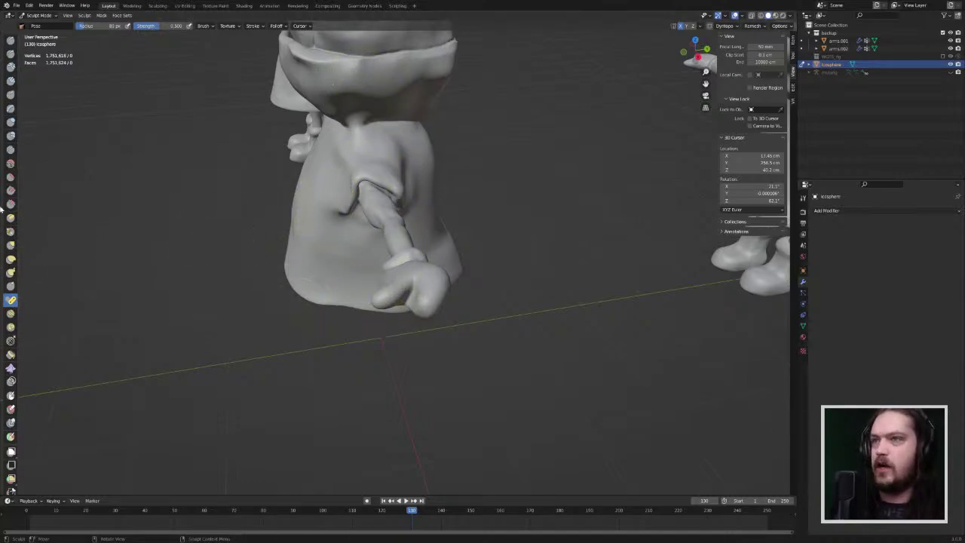
Step: Reshape the finger section and outer side of the left mitten with the Grab brush
left_click(11, 246)
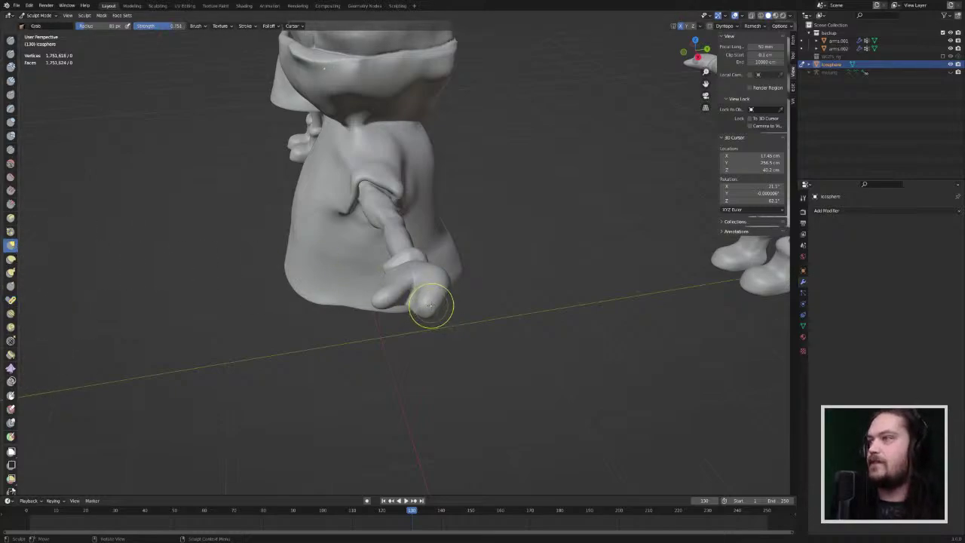
mouse_move(430, 305)
middle_mouse_down()
mouse_move(401, 287)
mouse_move(420, 311)
middle_mouse_up()
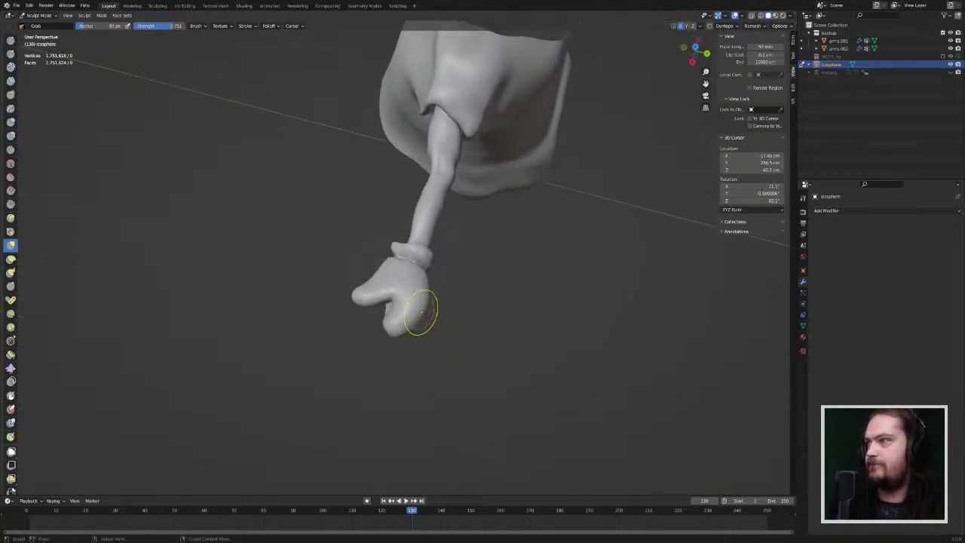
mouse_move(417, 315)
left_mouse_down()
mouse_move(423, 325)
mouse_move(386, 308)
left_mouse_up()
middle_click_drag(382, 302, 430, 242)
middle_click_drag(413, 281, 374, 268)
left_click_drag(403, 276, 421, 270)
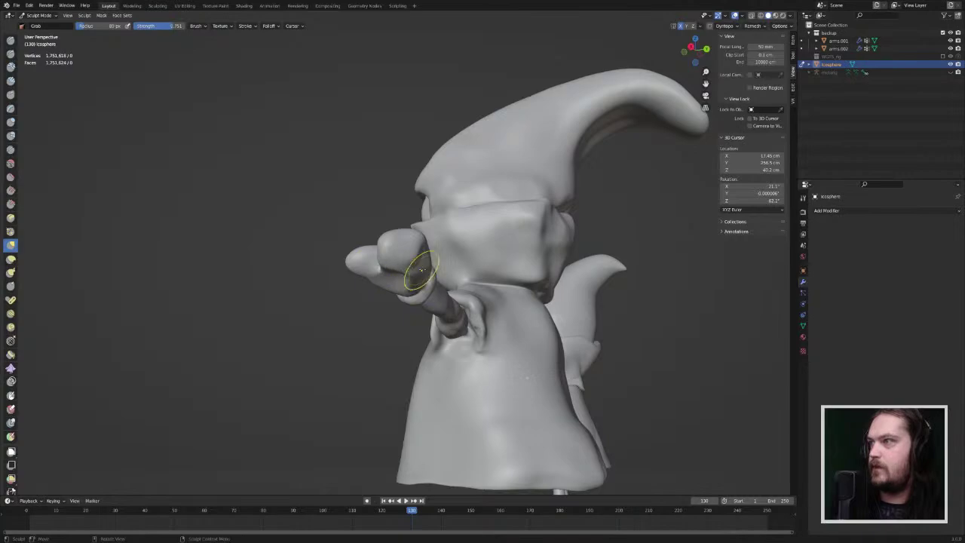
Step: Refine the left mitten's side profile and the outer edge of its finger section with the Grab brush
mouse_move(422, 270)
middle_mouse_down()
mouse_move(376, 288)
mouse_move(356, 279)
middle_mouse_up()
left_click_drag(353, 281, 341, 279)
middle_click_drag(347, 284, 486, 333)
middle_click_drag(452, 264, 514, 280)
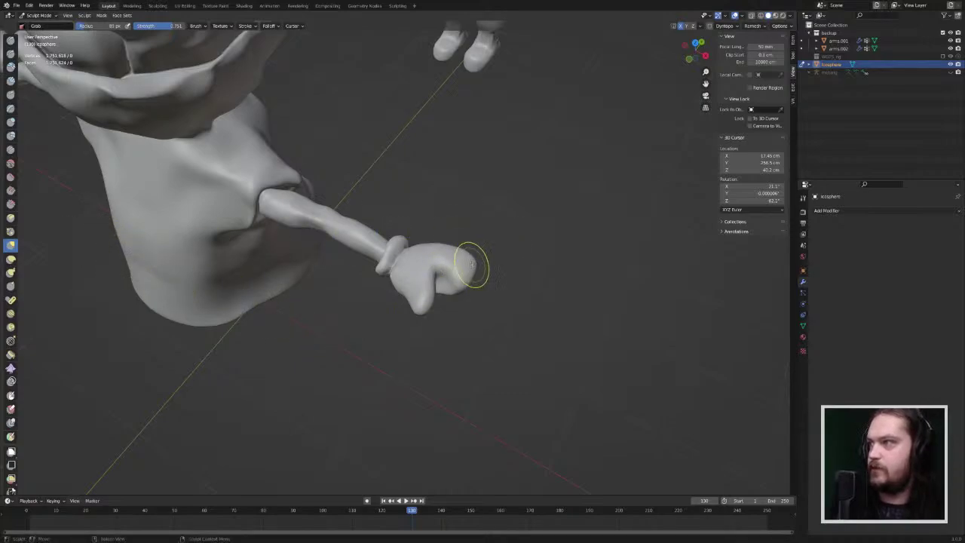
middle_click_drag(472, 268, 494, 264)
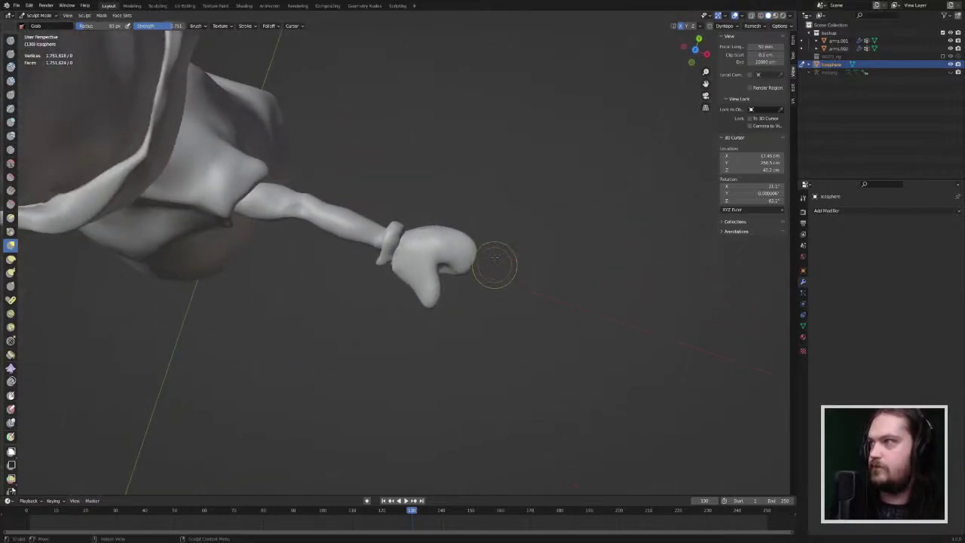
left_click_drag(456, 234, 458, 235)
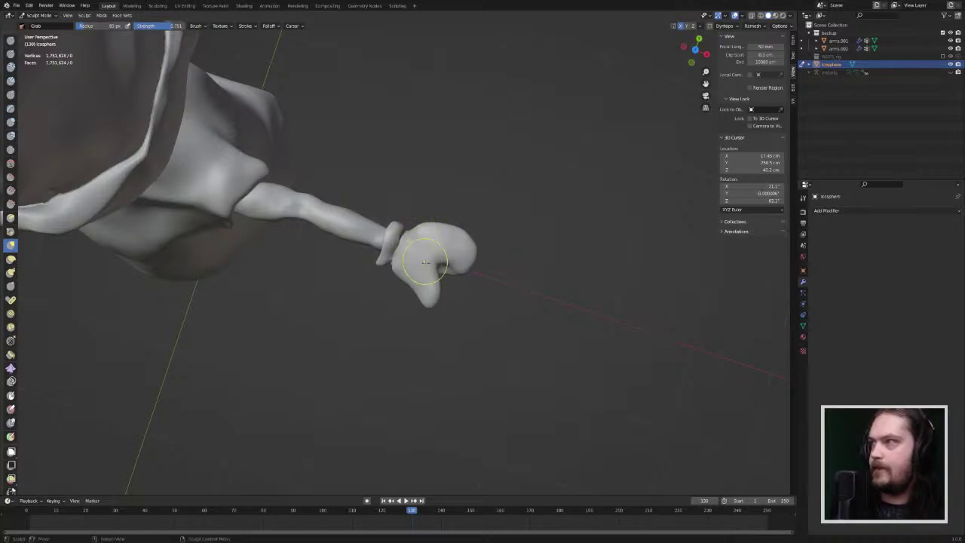
Step: Nudge the left mitten's contour with the Grab brush, comparing it with the neighbouring gnome's hands
mouse_move(467, 252)
middle_mouse_down()
mouse_move(383, 155)
mouse_move(407, 146)
mouse_move(411, 166)
mouse_move(358, 125)
mouse_move(373, 260)
mouse_move(347, 229)
mouse_move(325, 268)
mouse_move(558, 200)
middle_mouse_up()
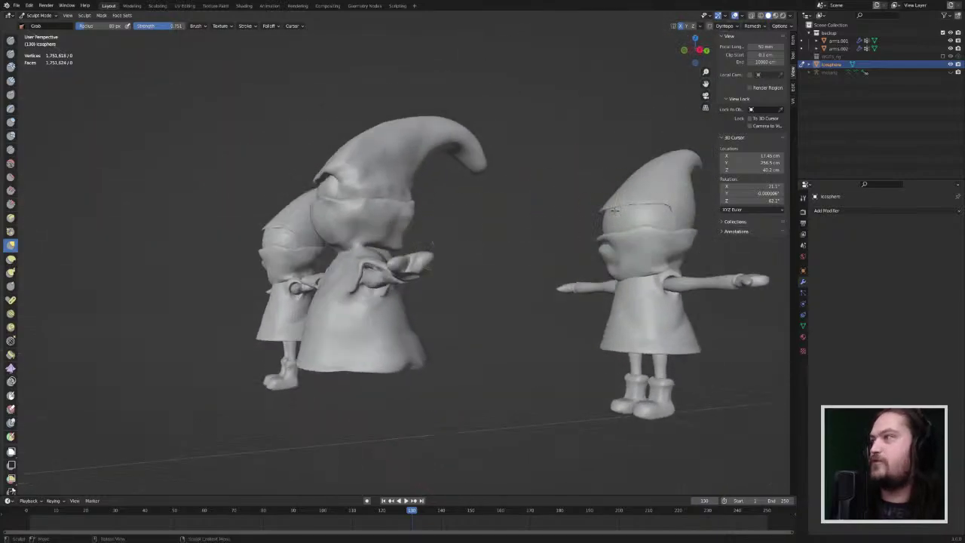
middle_click_drag(615, 211, 537, 282)
left_click_drag(376, 275, 385, 261)
mouse_move(384, 261)
middle_mouse_down()
mouse_move(390, 228)
mouse_move(463, 223)
mouse_move(521, 295)
mouse_move(489, 282)
middle_mouse_up()
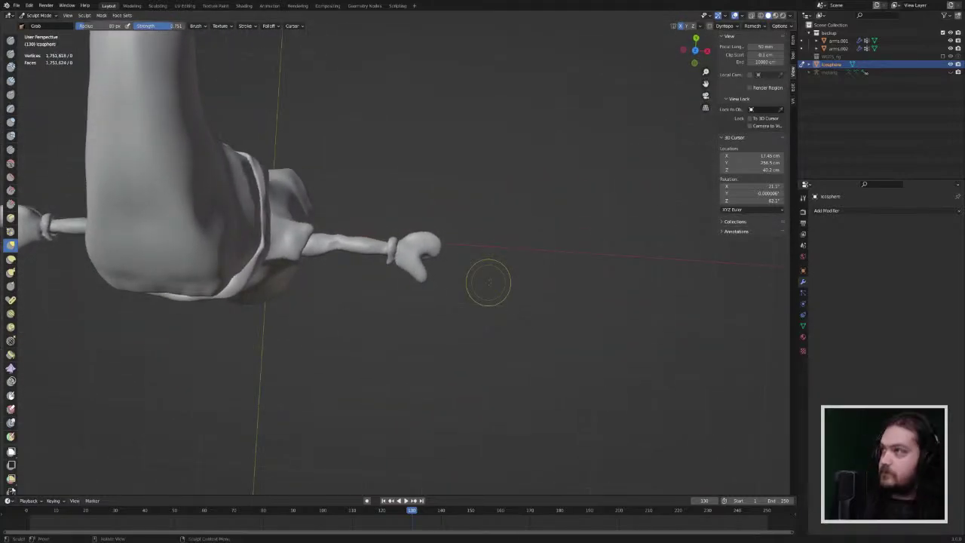
Step: Adjust the tip of the left thumb with the Grab brush in the top orthographic view
key("KP_7")
middle_click_drag(504, 233, 505, 173, "ctrl")
scroll(470, 151, "up", 1)
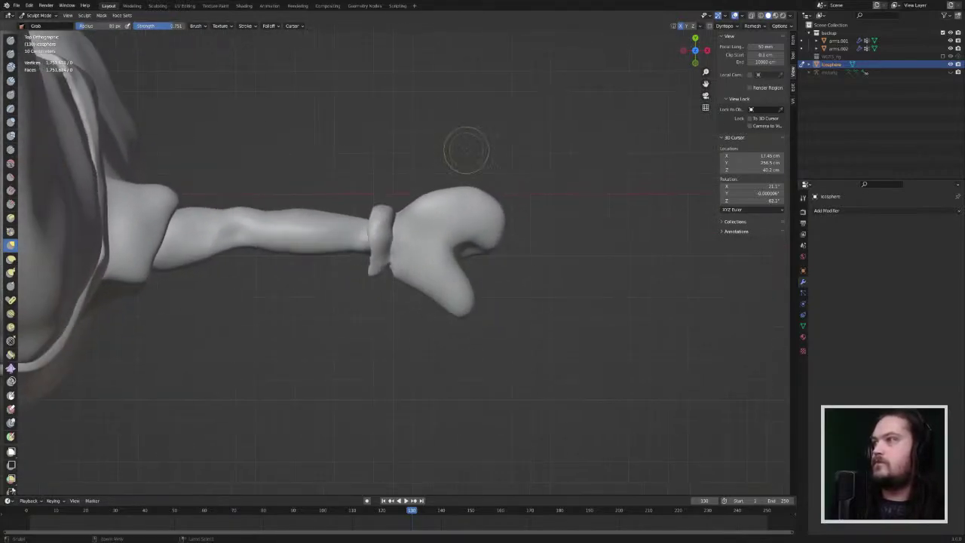
left_click_drag(471, 309, 469, 309)
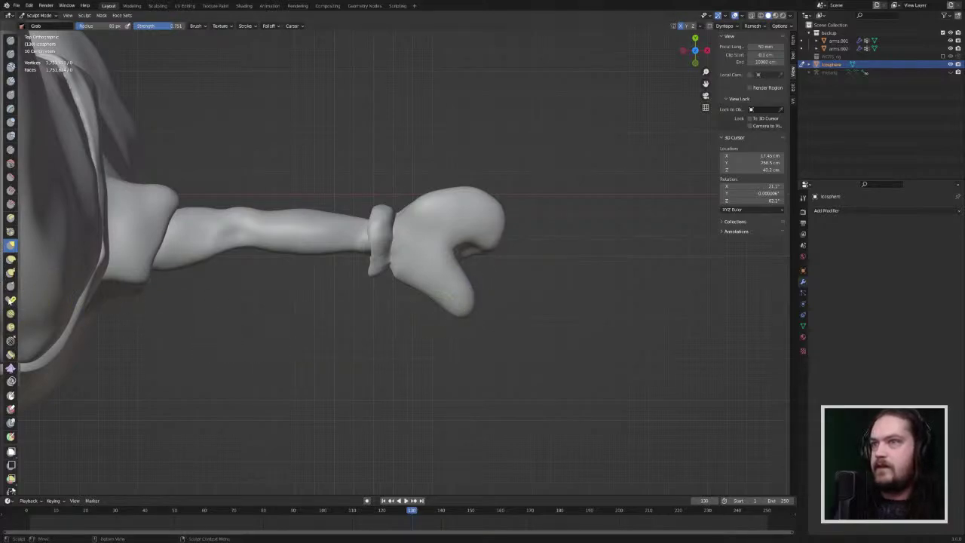
left_click(10, 300)
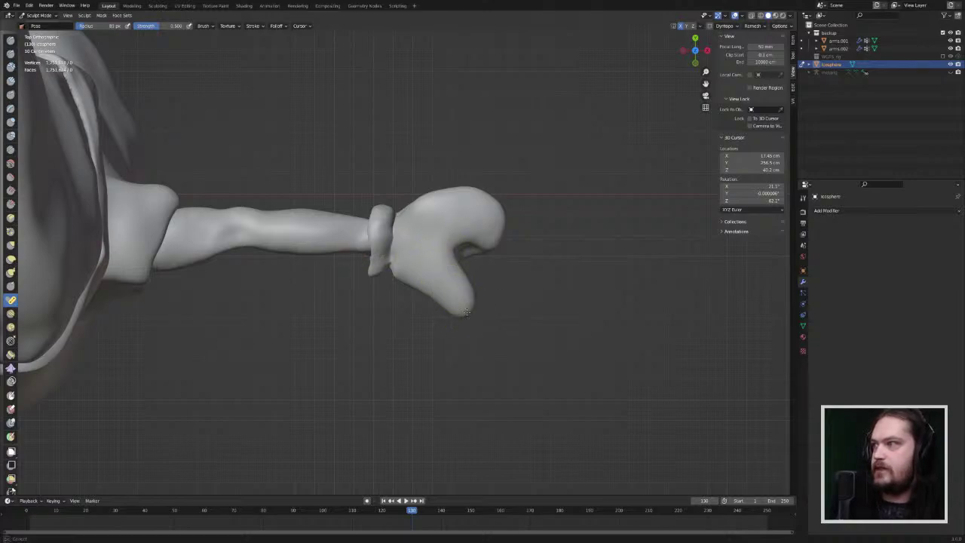
mouse_move(468, 311)
left_mouse_down()
mouse_move(458, 303)
mouse_move(469, 309)
left_mouse_up()
key("ctrl+z")
Step: Bend the left mitten's thumb and fingertips outward with the Elastic Deform brush
left_click(11, 258)
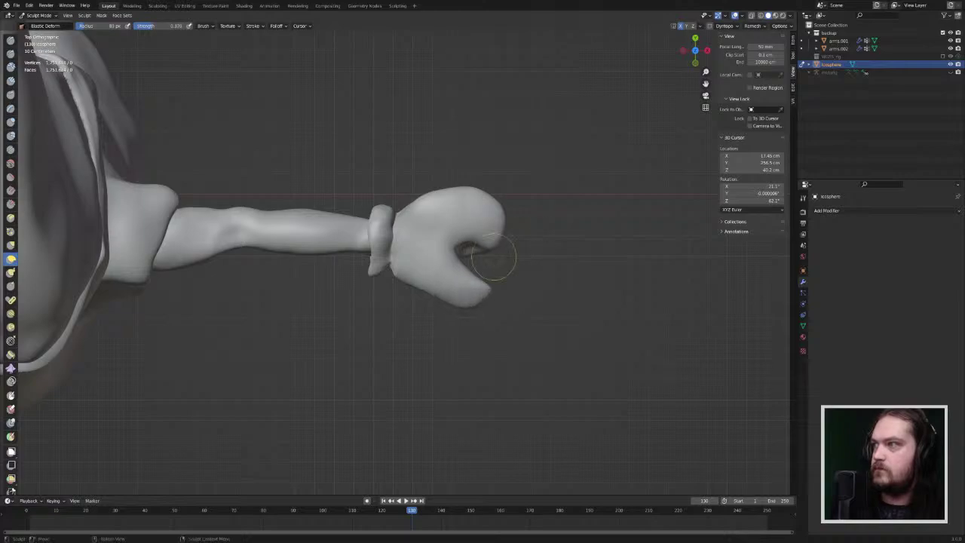
mouse_move(494, 248)
left_mouse_down()
mouse_move(510, 257)
mouse_move(494, 260)
mouse_move(519, 260)
left_mouse_up()
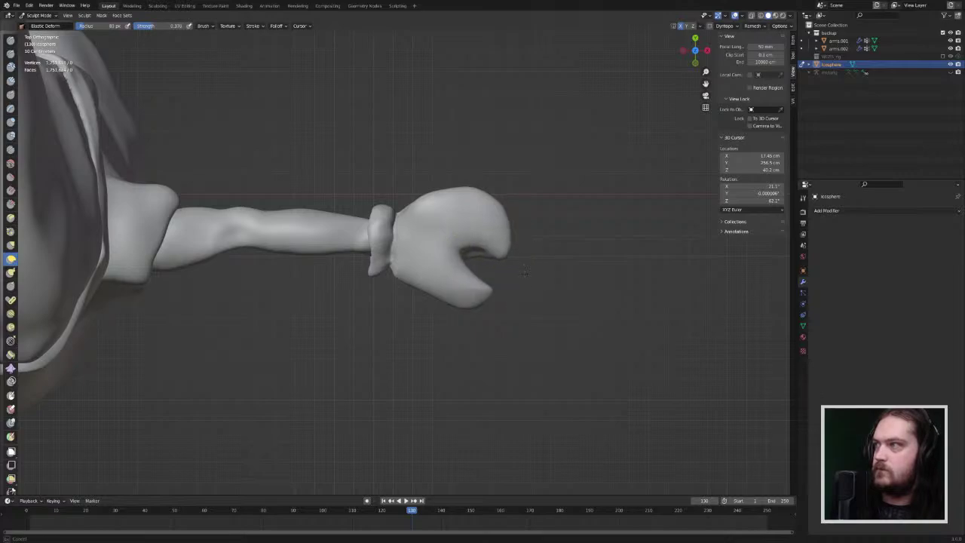
Step: Correct the side profile of the left mitten's fingers and thumb with the Grab brush
left_click(14, 247)
mouse_move(653, 249)
middle_mouse_down()
mouse_move(580, 210)
mouse_move(567, 175)
mouse_move(578, 152)
middle_mouse_up()
middle_click_drag(470, 221, 488, 217)
mouse_move(471, 277)
middle_mouse_down()
mouse_move(457, 248)
mouse_move(453, 269)
mouse_move(392, 270)
mouse_move(354, 255)
middle_mouse_up()
mouse_move(353, 255)
left_mouse_down()
mouse_move(387, 260)
mouse_move(359, 255)
left_mouse_up()
middle_click_drag(348, 256, 349, 296)
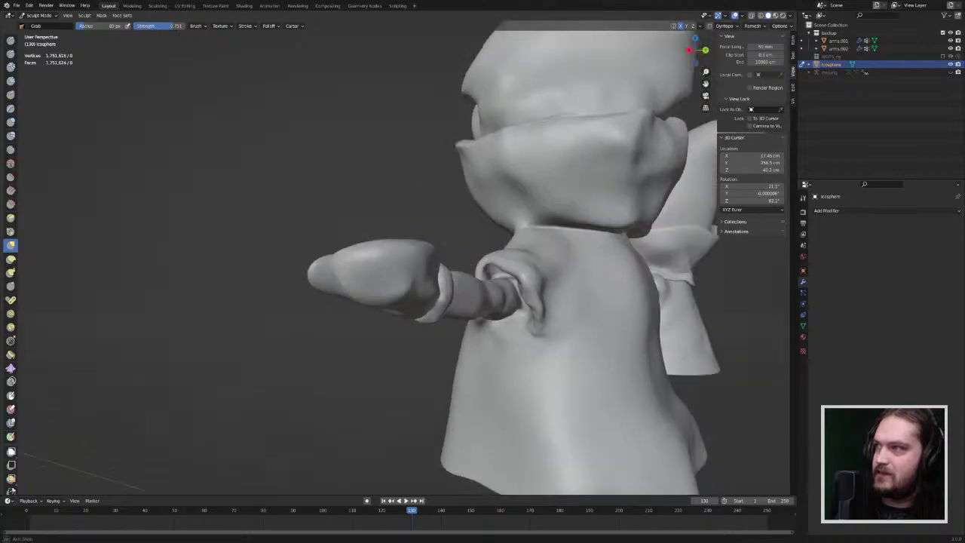
middle_click_drag(422, 264, 345, 327)
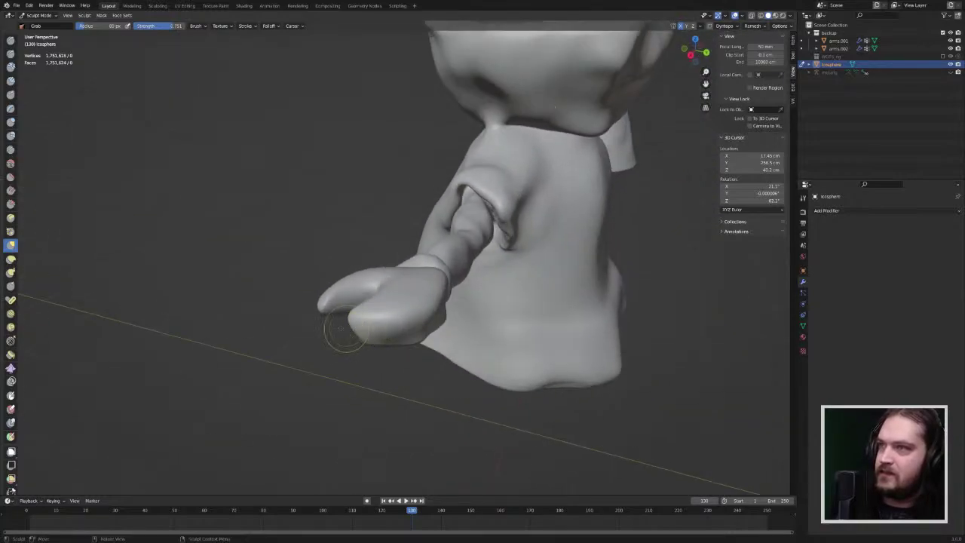
Step: Thicken the left mitten's fingers with Inflate/Deflate and smooth the gap between thumb and fingers
left_click(10, 122)
middle_click_drag(437, 287, 450, 280)
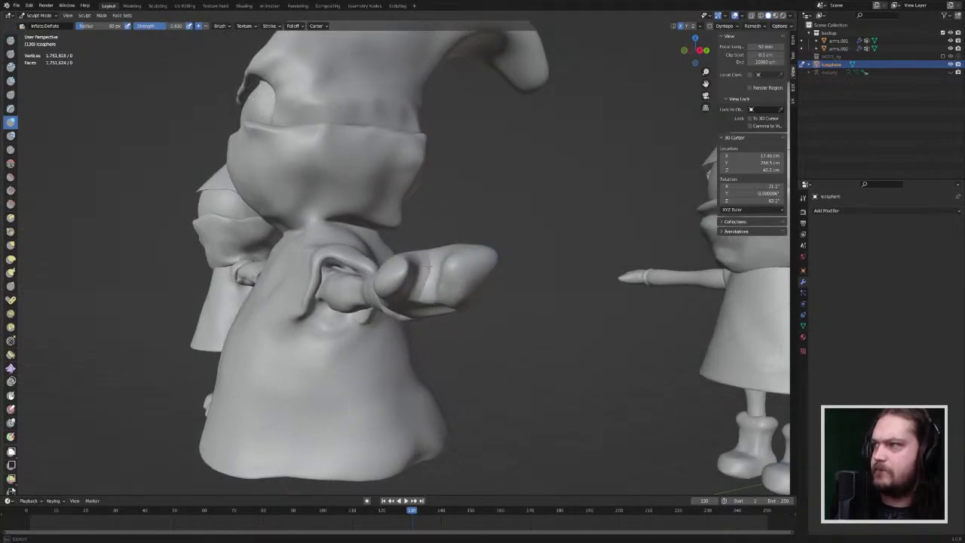
middle_click_drag(432, 258, 469, 308)
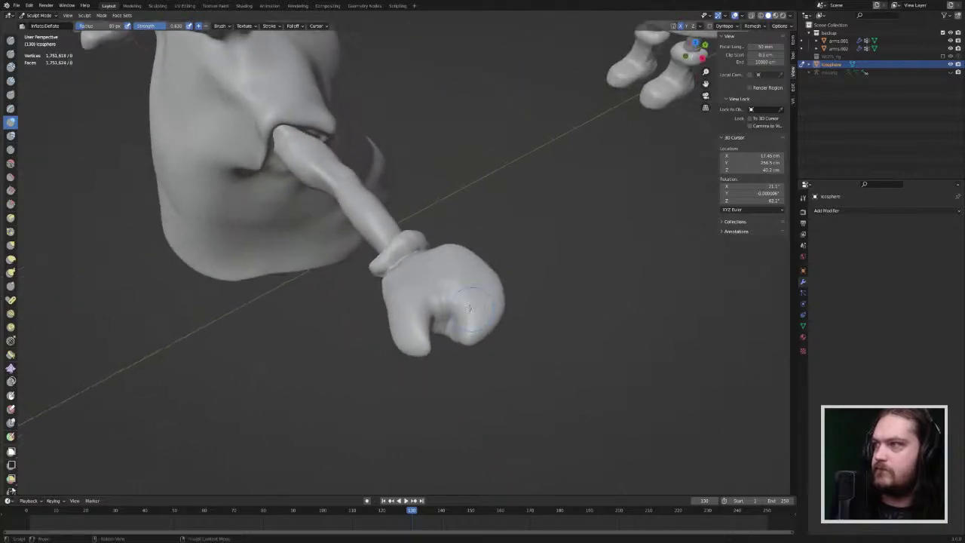
left_click(11, 163)
left_click_drag(450, 297, 452, 292)
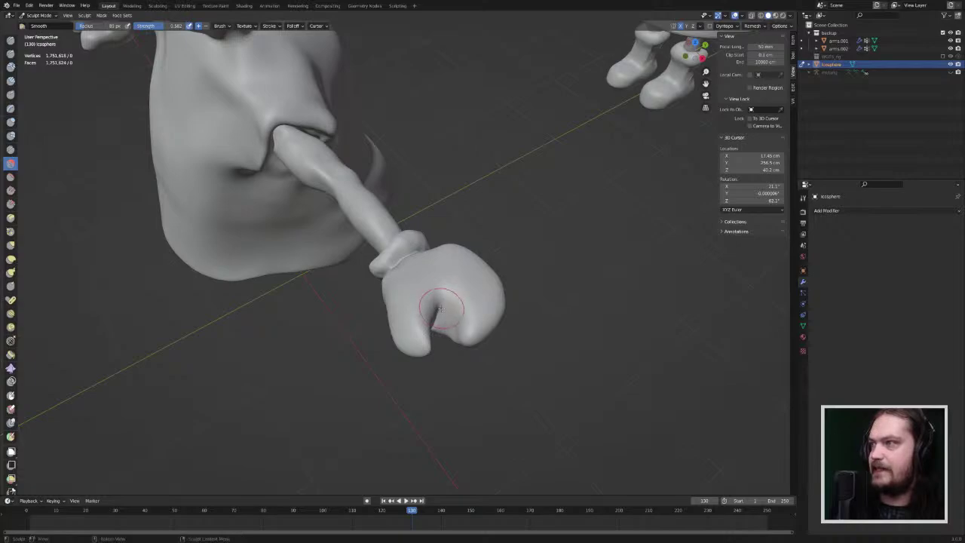
mouse_move(437, 325)
middle_mouse_down()
mouse_move(503, 247)
mouse_move(395, 296)
mouse_move(444, 264)
mouse_move(482, 256)
middle_mouse_up()
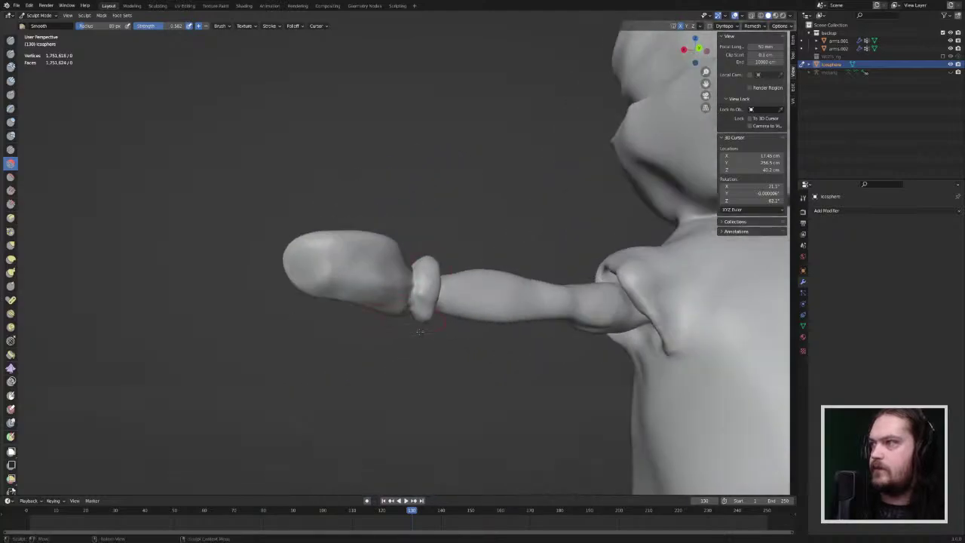
mouse_move(419, 331)
middle_mouse_down()
mouse_move(411, 265)
mouse_move(392, 260)
mouse_move(482, 257)
middle_mouse_up()
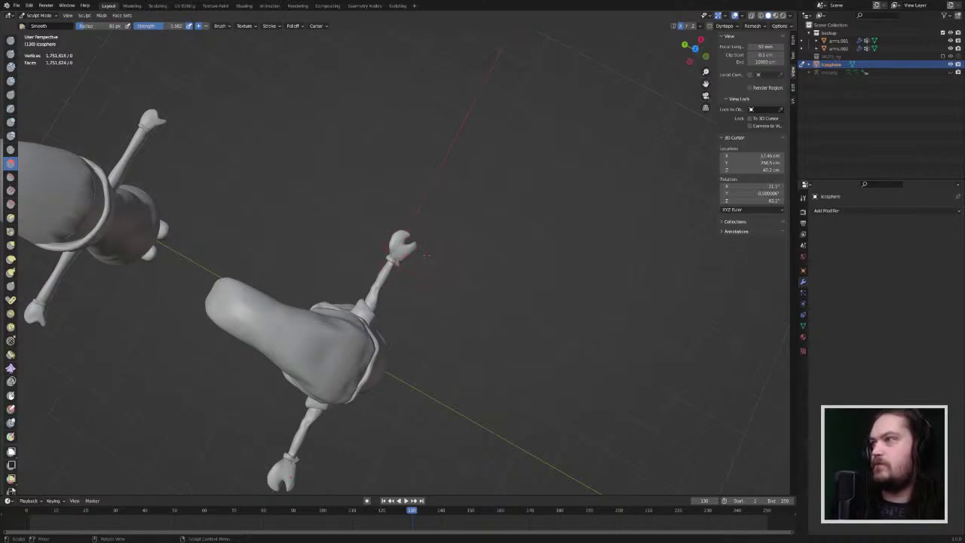
Step: Pull the left thumb outward away from the fingers and reshape its tip with the Grab brush
scroll(407, 242, "up", 5)
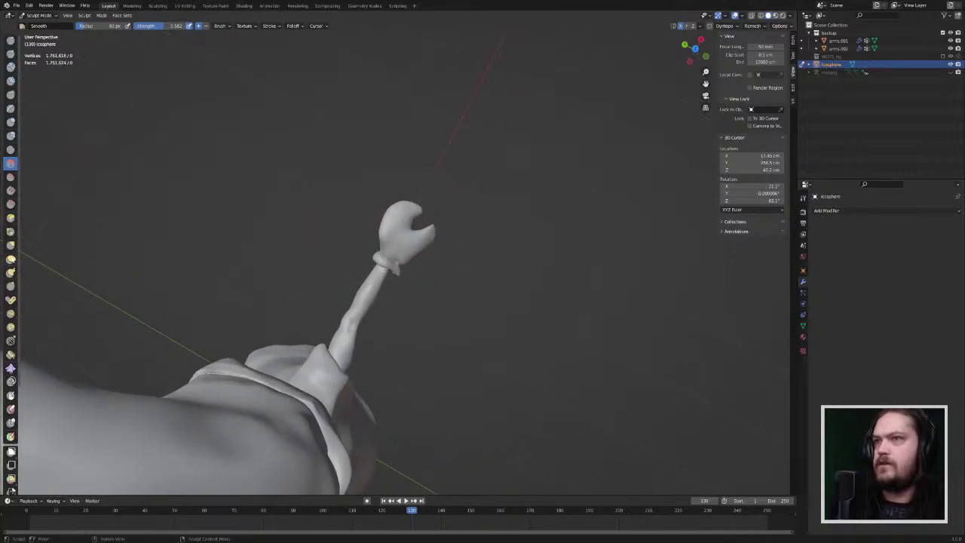
left_click(11, 244)
scroll(538, 211, "down", 4)
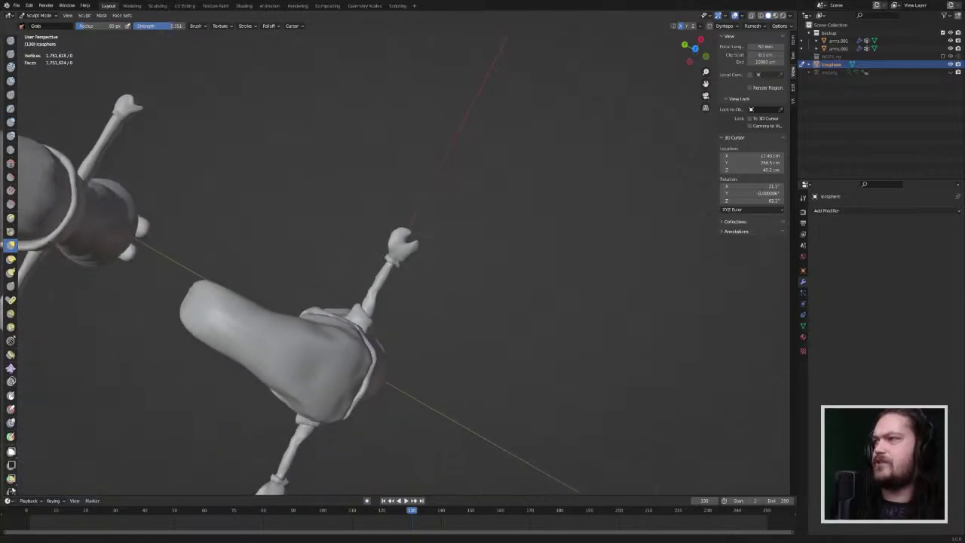
mouse_move(416, 247)
left_mouse_down()
mouse_move(427, 250)
mouse_move(411, 245)
left_mouse_up()
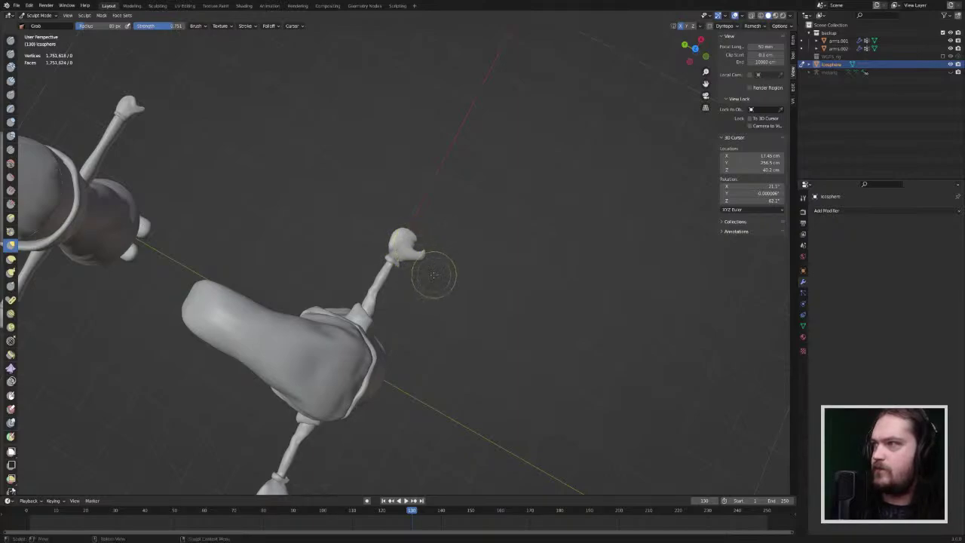
mouse_move(434, 275)
middle_mouse_down("ctrl")
mouse_move(445, 162)
mouse_move(450, 189)
middle_mouse_up("ctrl")
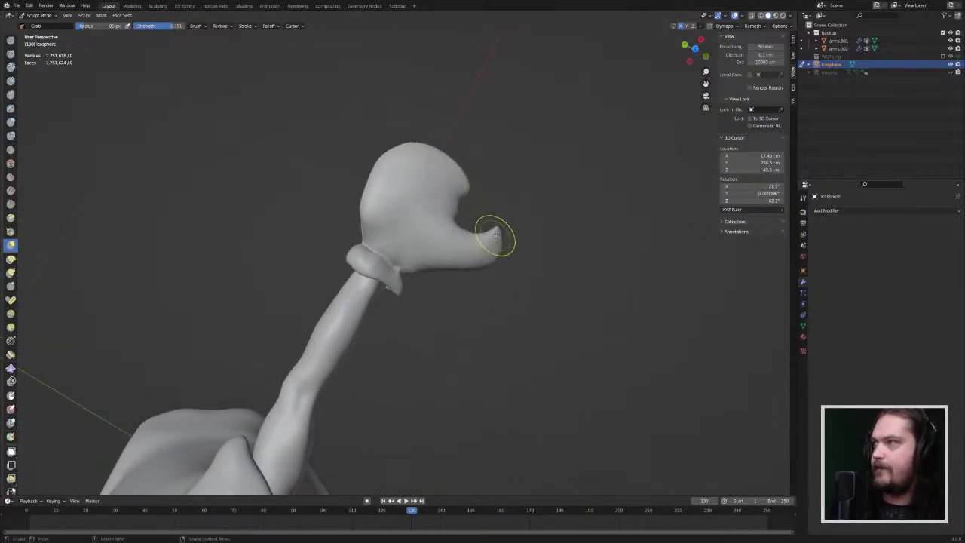
mouse_move(496, 236)
left_mouse_down()
mouse_move(504, 236)
mouse_move(510, 265)
left_mouse_up()
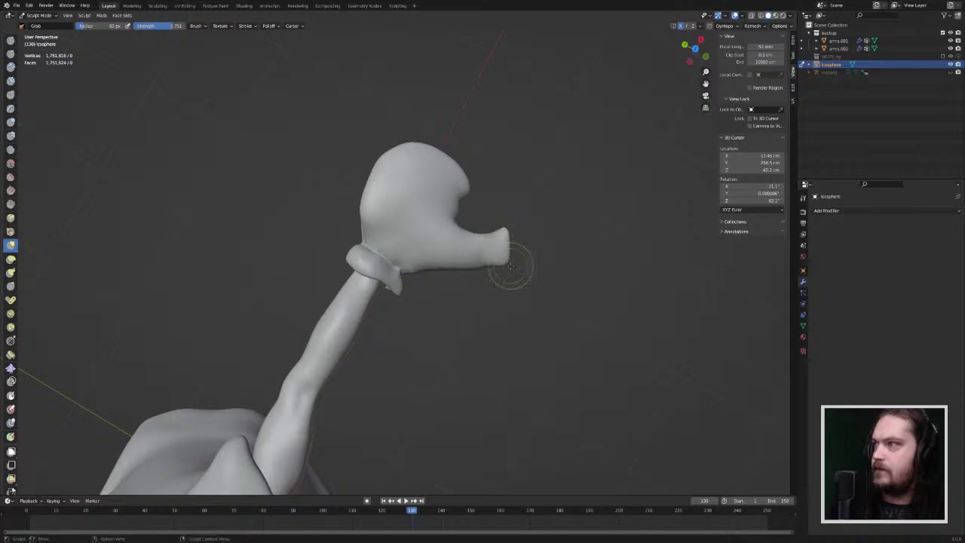
mouse_move(491, 230)
left_mouse_down()
mouse_move(508, 240)
mouse_move(500, 231)
left_mouse_up()
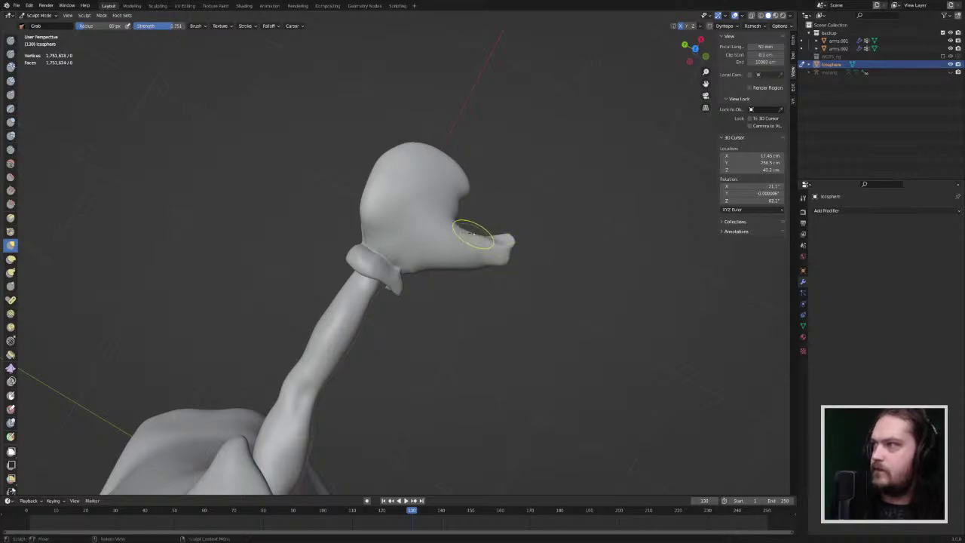
mouse_move(557, 260)
middle_mouse_down()
mouse_move(547, 258)
mouse_move(577, 321)
mouse_move(575, 340)
middle_mouse_up()
left_click_drag(452, 252, 435, 251)
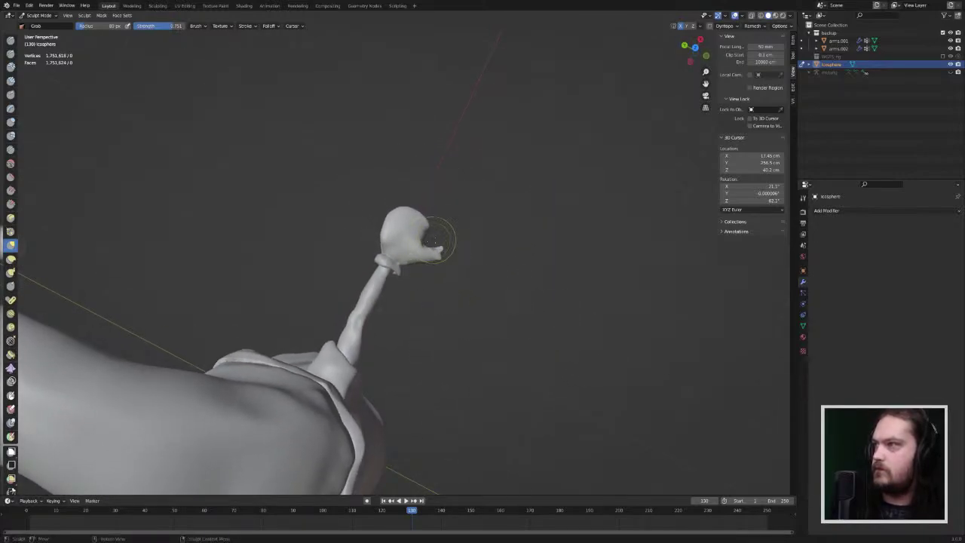
Step: Smooth the inner edge of the left mitten's fingers and the rough tip of its thumb
mouse_move(434, 241)
middle_mouse_down()
mouse_move(411, 235)
mouse_move(429, 218)
middle_mouse_up()
middle_click_drag(453, 260, 484, 211, "ctrl")
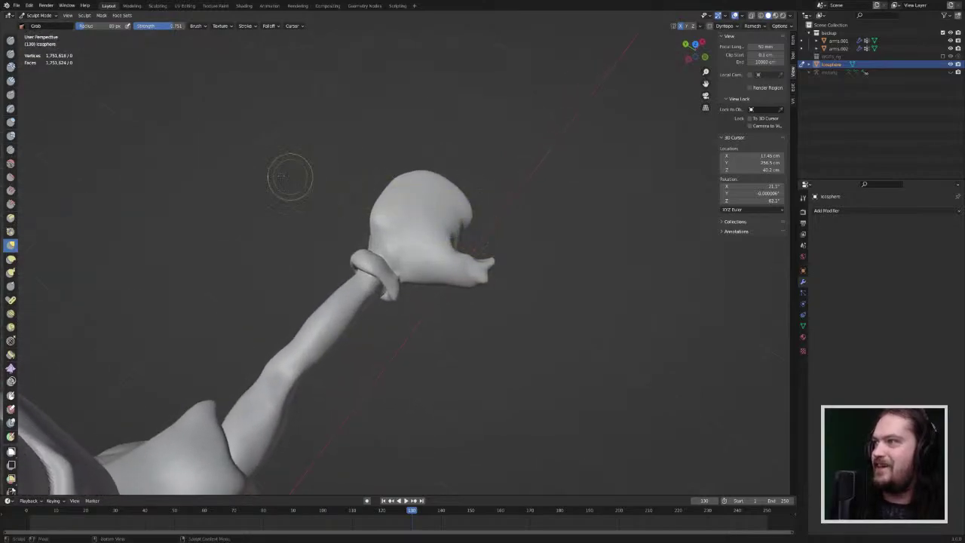
left_click(12, 163)
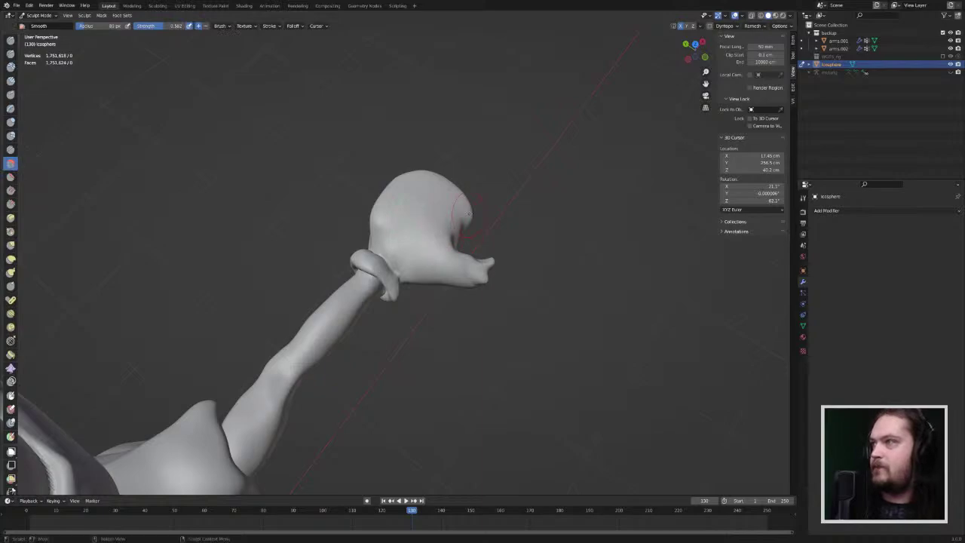
left_click_drag(465, 214, 473, 275)
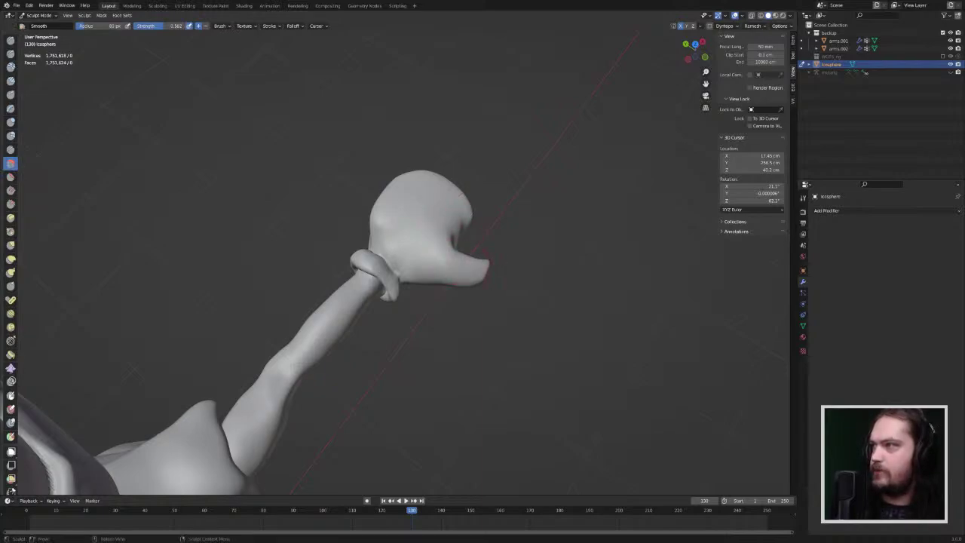
Step: Reposition the smoothed left thumb with the Grab brush, working from above and from the hand's end
scroll(476, 268, "down", 6)
middle_click_drag(477, 267, 439, 274)
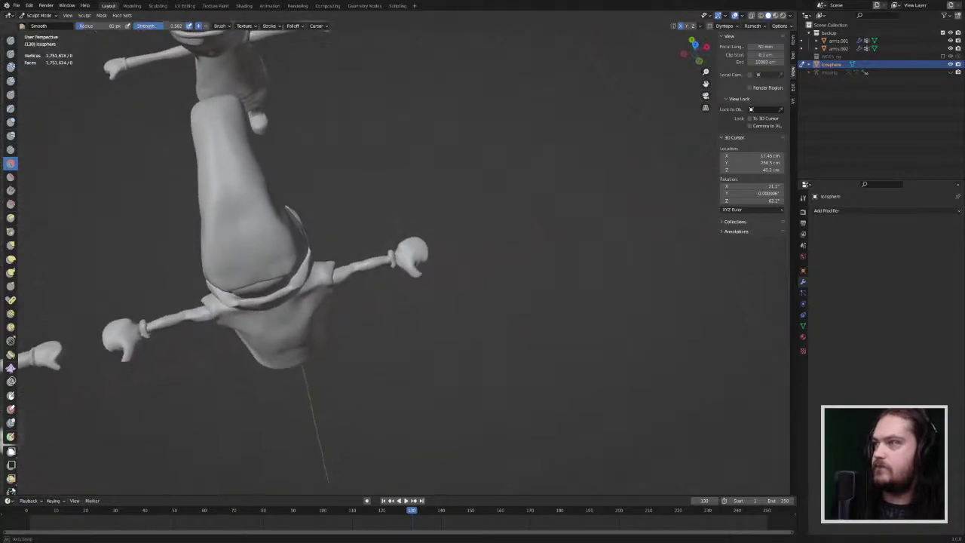
middle_click_drag(412, 222, 399, 241)
scroll(386, 268, "up", 6)
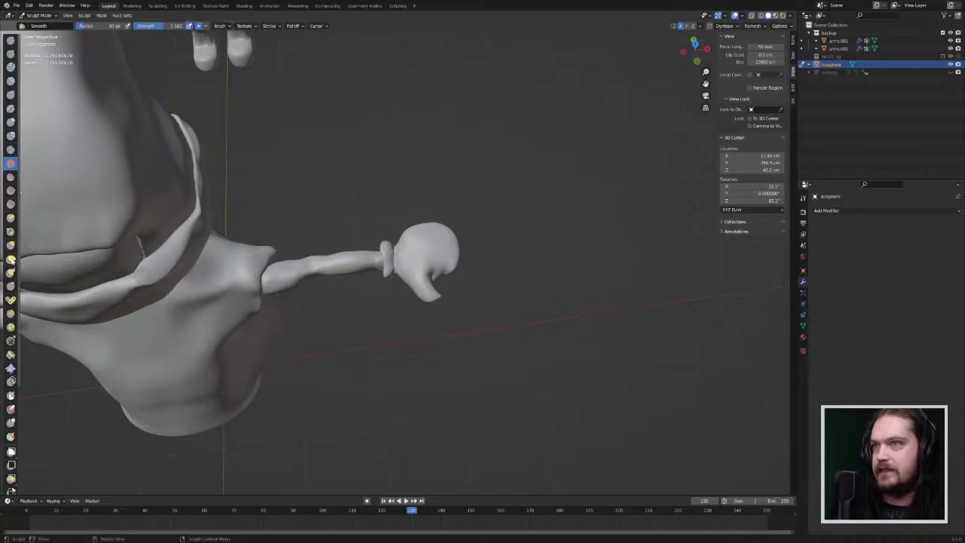
left_click(11, 246)
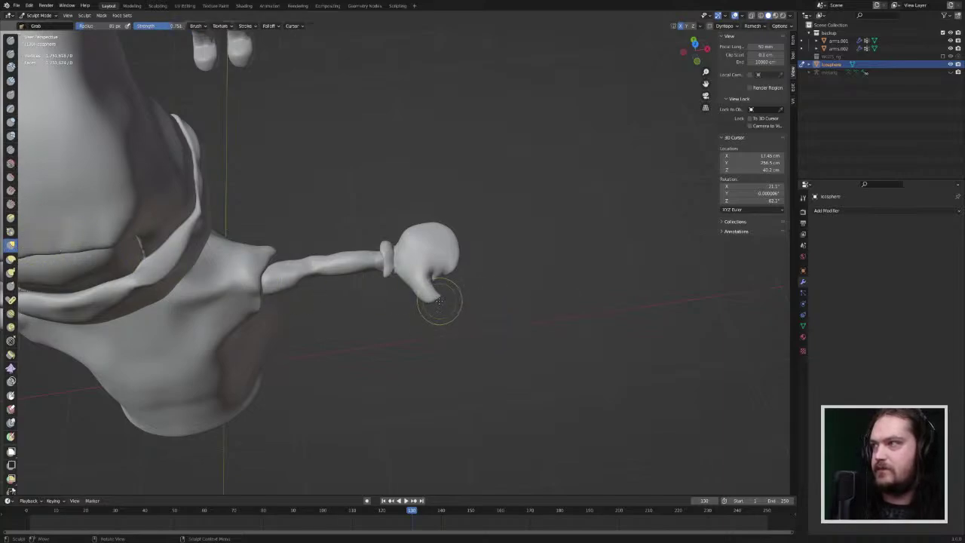
left_click_drag(441, 302, 443, 296)
middle_click_drag(443, 296, 389, 278)
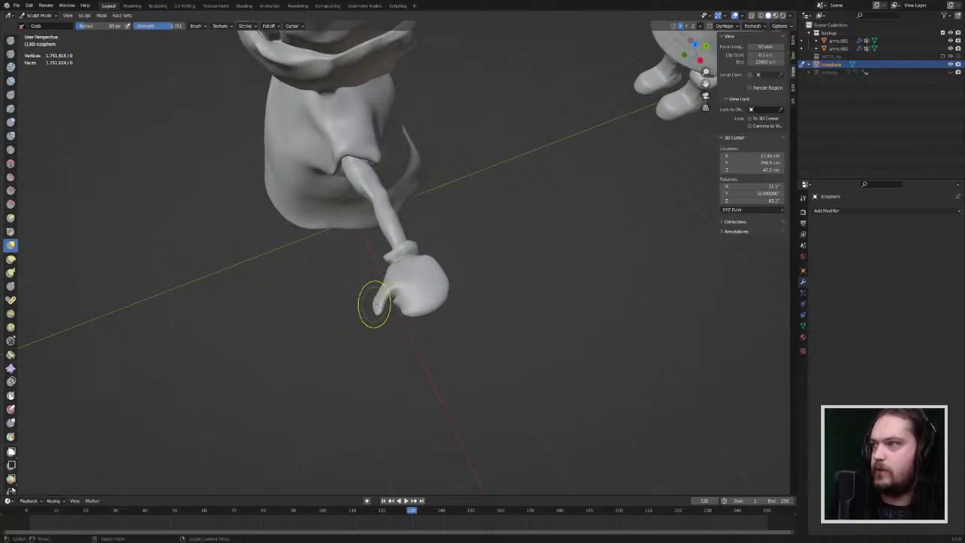
middle_click_drag(379, 303, 418, 323)
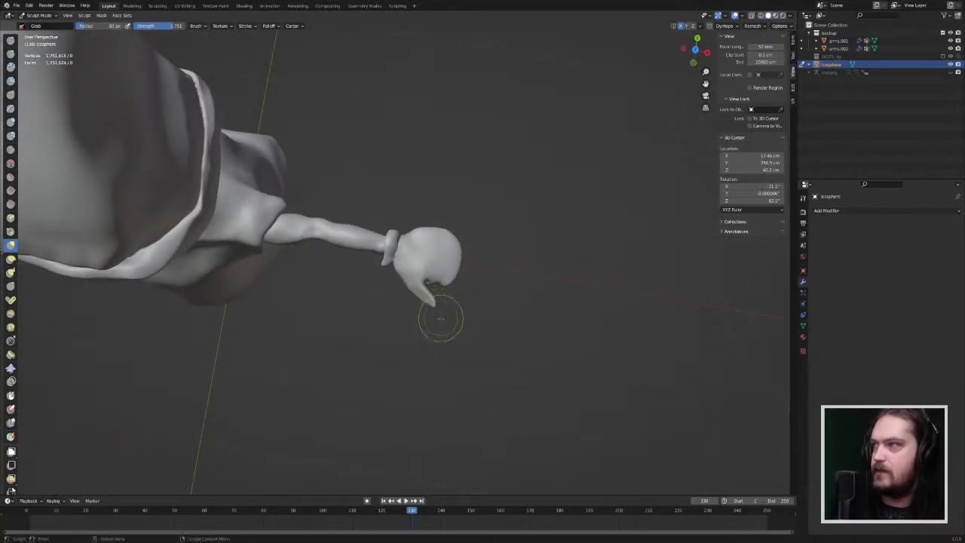
Step: Add volume to the left mitten's thumb and fingers with the Inflate/Deflate brush
mouse_move(440, 316)
middle_mouse_down()
mouse_move(420, 264)
mouse_move(430, 291)
mouse_move(400, 271)
middle_mouse_up()
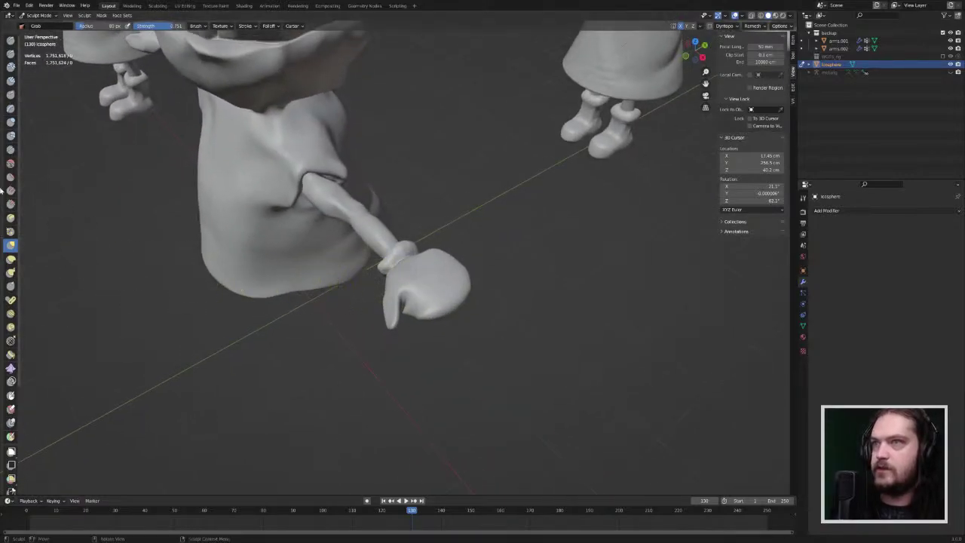
left_click(10, 122)
left_click_drag(426, 309, 388, 307)
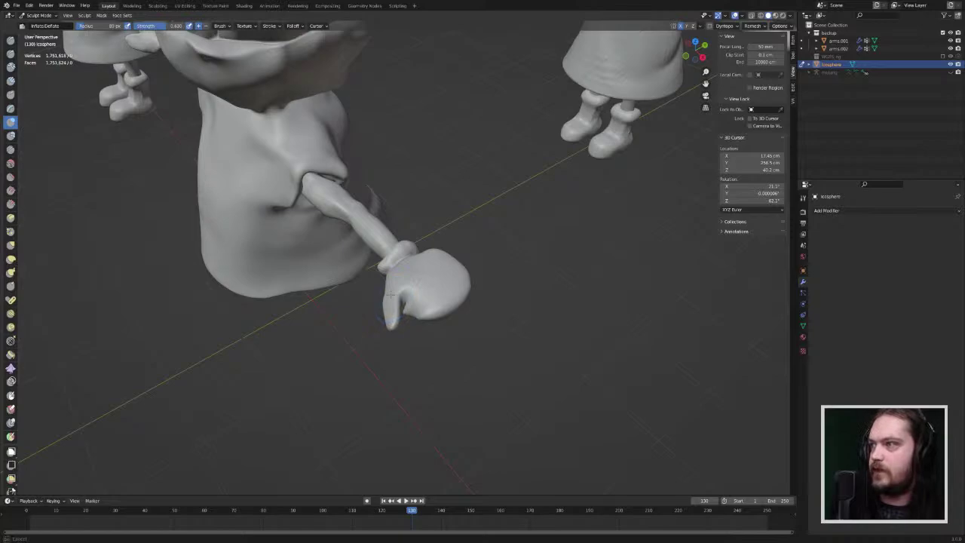
middle_click_drag(389, 309, 422, 170)
middle_click_drag(513, 493, 449, 214)
scroll(449, 214, "up", 8)
scroll(444, 219, "down", 1)
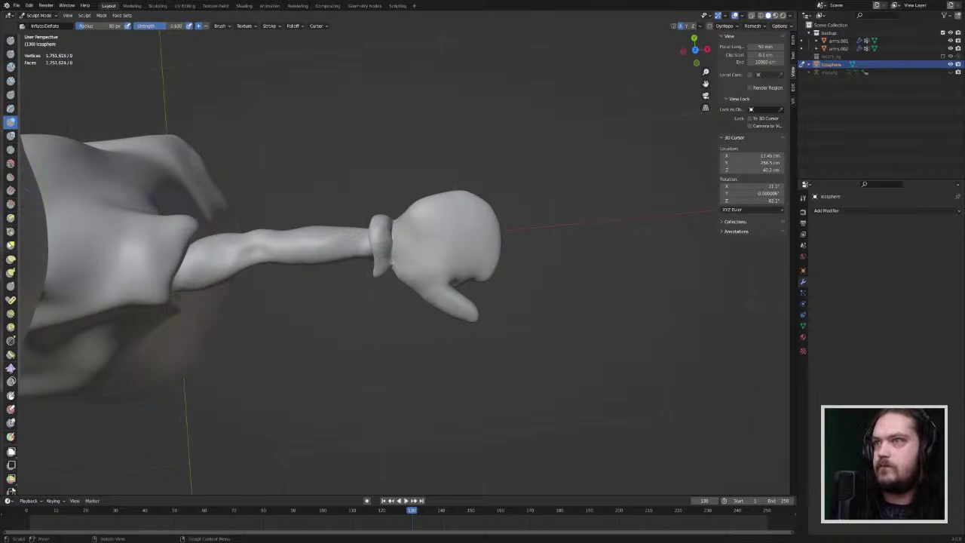
Step: Reshape the base and outer edge of the left mitten's thumb with the Grab brush, drawing it closer to the fingers
left_click(10, 245)
mouse_move(412, 278)
left_mouse_down()
mouse_move(417, 270)
mouse_move(408, 282)
left_mouse_up()
left_click_drag(406, 283, 406, 271)
left_click_drag(413, 284, 417, 278)
left_click_drag(418, 292, 424, 286)
mouse_move(424, 299)
left_mouse_down()
mouse_move(429, 292)
mouse_move(439, 307)
mouse_move(484, 313)
mouse_move(458, 299)
left_mouse_up()
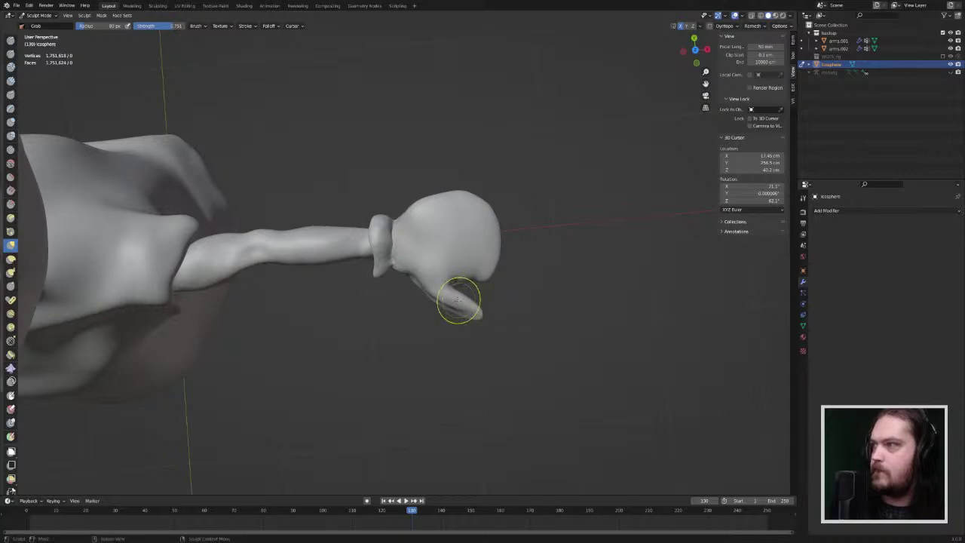
Step: Thicken the flattened left thumb from the side with the Inflate/Deflate brush
mouse_move(444, 319)
middle_mouse_down()
mouse_move(462, 295)
mouse_move(452, 260)
mouse_move(407, 233)
mouse_move(416, 204)
mouse_move(414, 232)
mouse_move(197, 232)
middle_mouse_up()
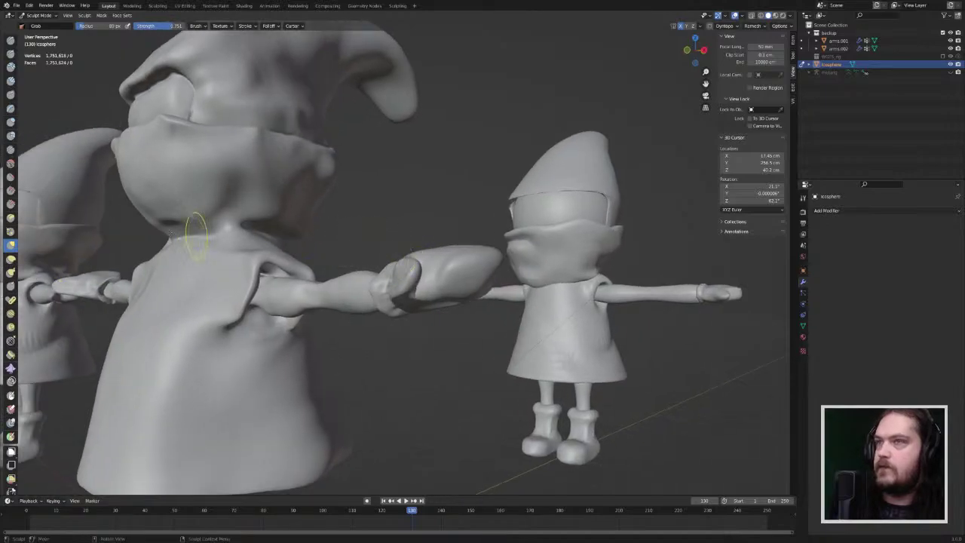
left_click(10, 123)
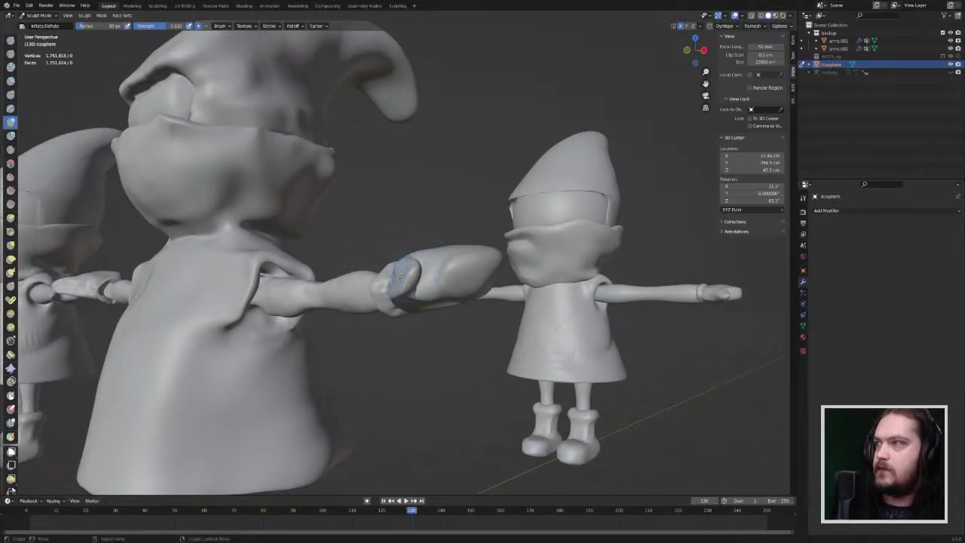
mouse_move(407, 279)
middle_mouse_down()
mouse_move(444, 284)
mouse_move(414, 283)
mouse_move(435, 292)
middle_mouse_up()
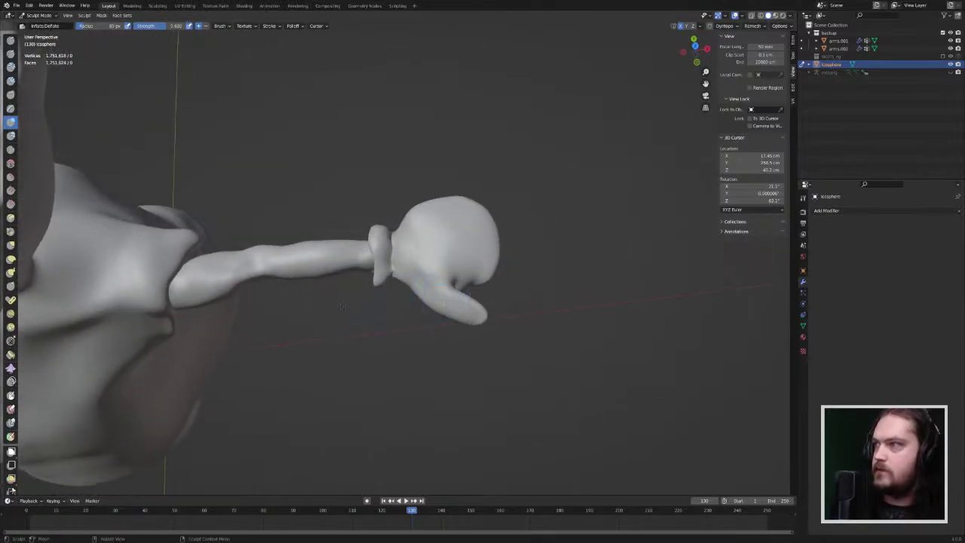
Step: Push the base of the left thumb in toward the palm with the Grab brush
left_click(11, 245)
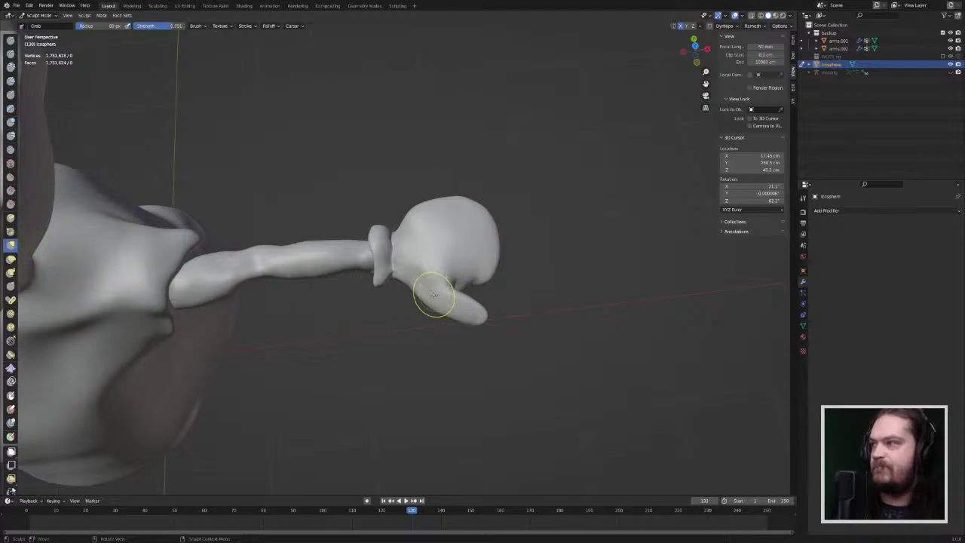
left_click_drag(433, 295, 458, 277)
middle_click_drag(458, 276, 455, 286)
mouse_move(457, 298)
middle_mouse_down()
mouse_move(447, 104)
mouse_move(467, 459)
mouse_move(490, 328)
mouse_move(458, 349)
mouse_move(437, 338)
mouse_move(456, 316)
mouse_move(426, 251)
middle_mouse_up()
scroll(456, 226, "down", 7)
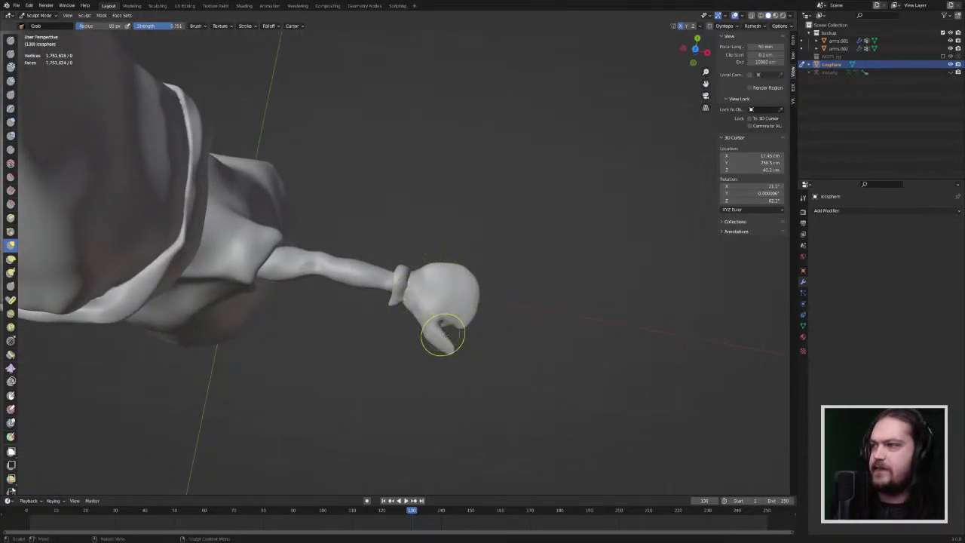
mouse_move(443, 333)
middle_mouse_down()
mouse_move(462, 334)
mouse_move(401, 244)
middle_mouse_up()
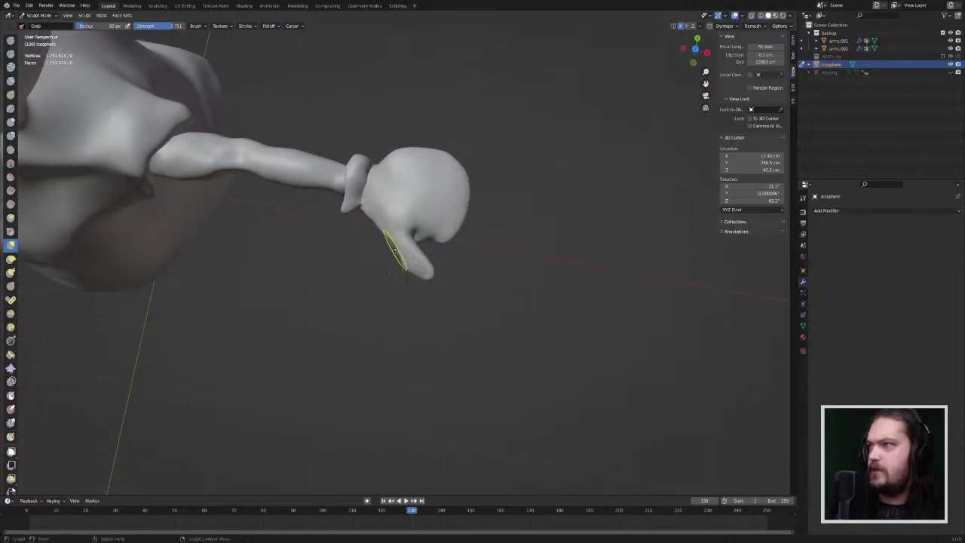
mouse_move(403, 262)
left_mouse_down()
mouse_move(440, 268)
mouse_move(431, 255)
left_mouse_up()
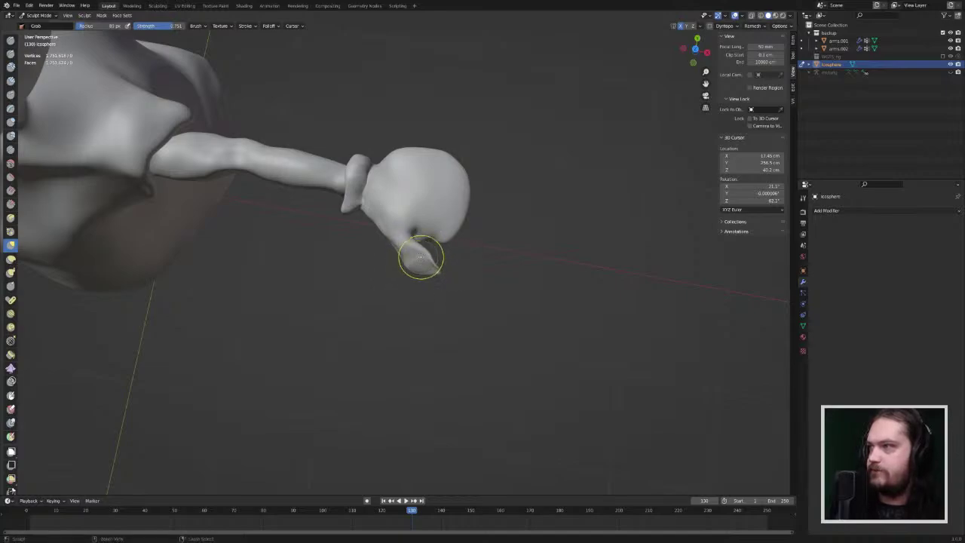
key("ctrl+z")
key("ctrl+z")
key("ctrl+z")
Step: Bend the left thumb toward the fingertips with the Grab brush, working from above at a wider zoom
scroll(428, 245, "down", 3)
middle_click_drag(474, 248, 410, 269)
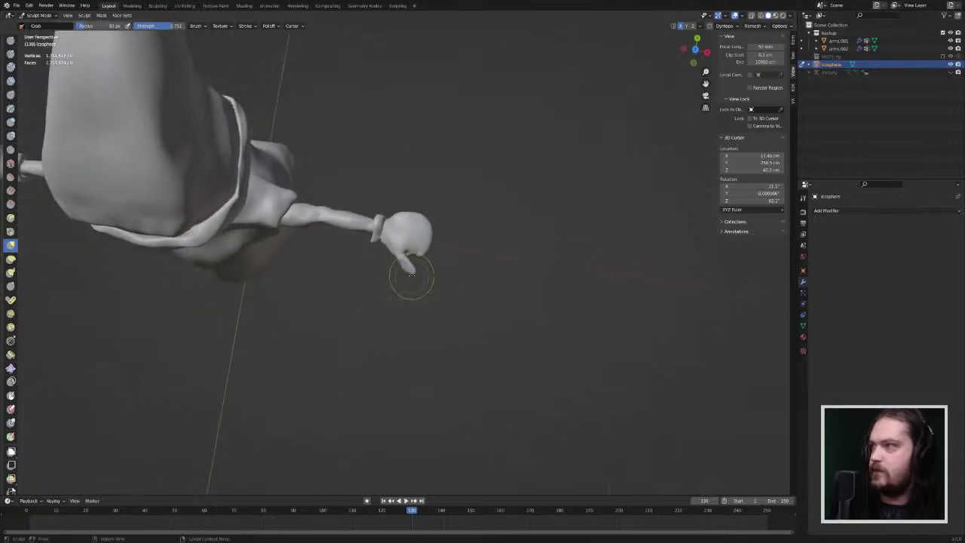
left_click_drag(424, 269, 403, 264)
left_click_drag(407, 272, 410, 265)
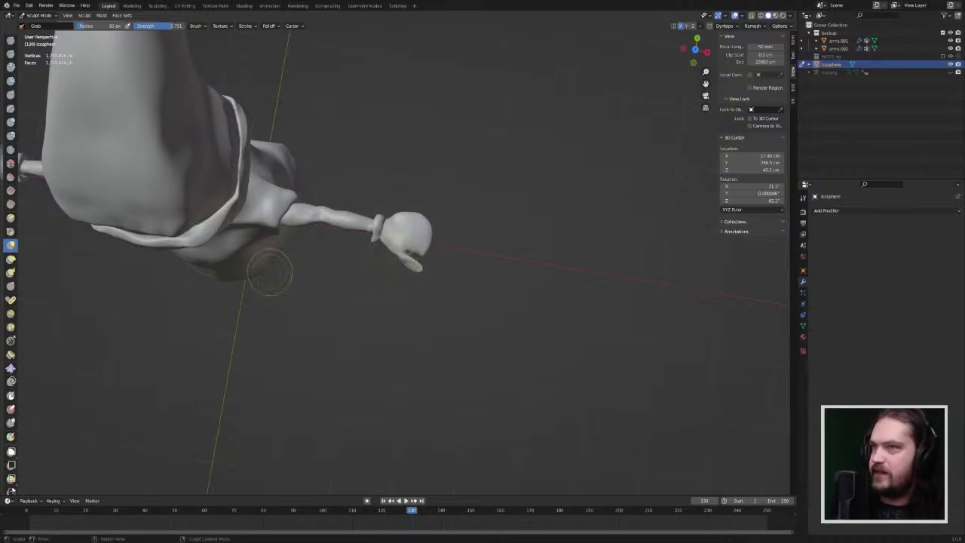
Step: Build up volume along the left thumb and its base with the Inflate/Deflate brush, working from several sides
left_click(11, 123)
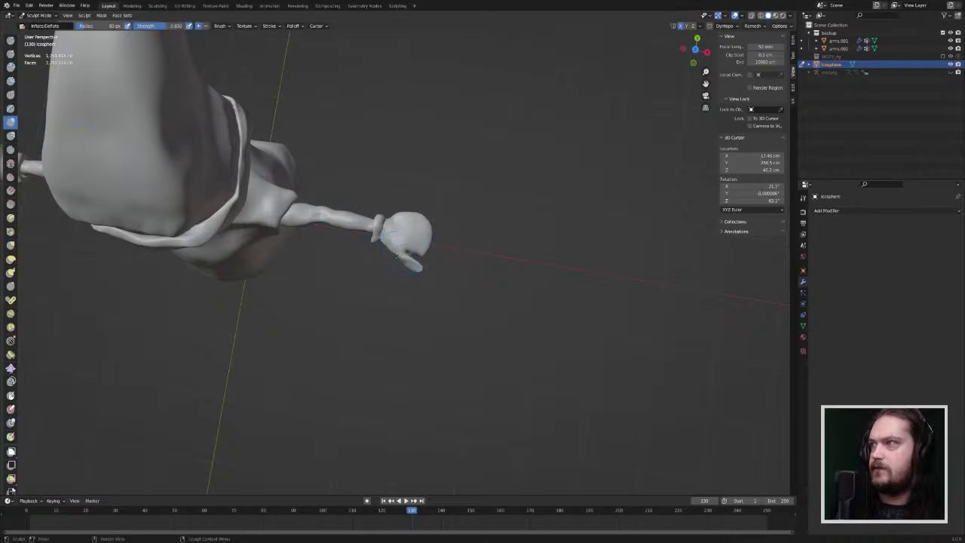
middle_click_drag(396, 255, 404, 168)
scroll(407, 151, "up", 6)
scroll(422, 113, "down", 4)
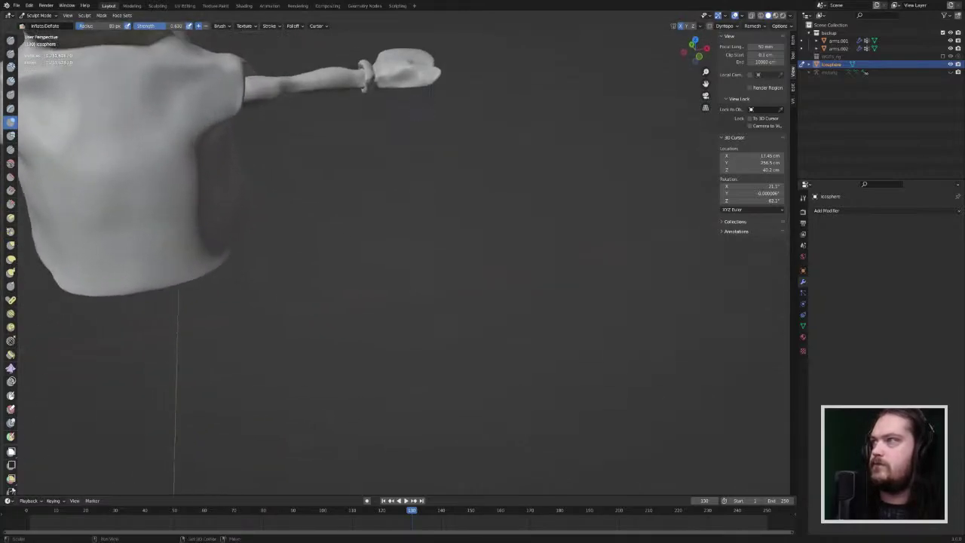
middle_click_drag(429, 89, 384, 184)
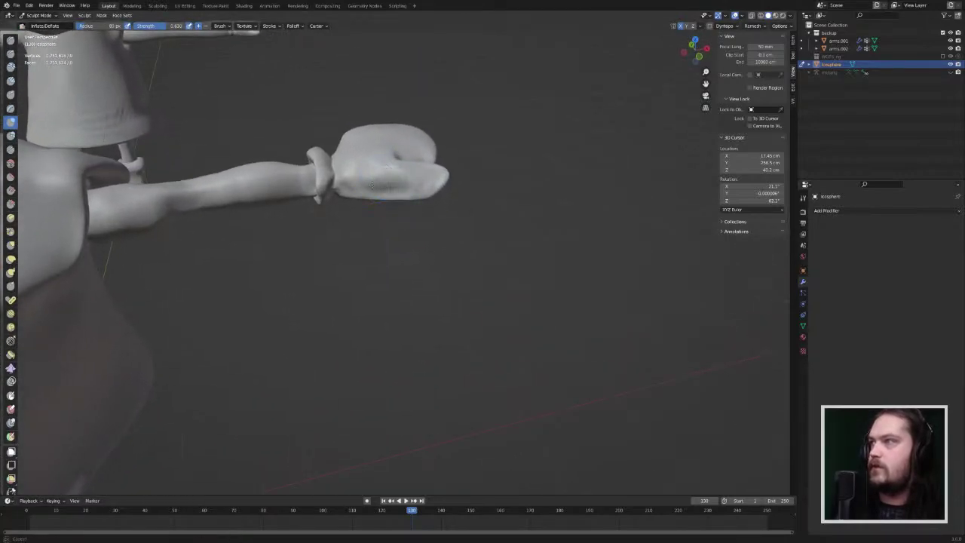
mouse_move(371, 187)
left_mouse_down()
mouse_move(392, 188)
mouse_move(355, 195)
left_mouse_up()
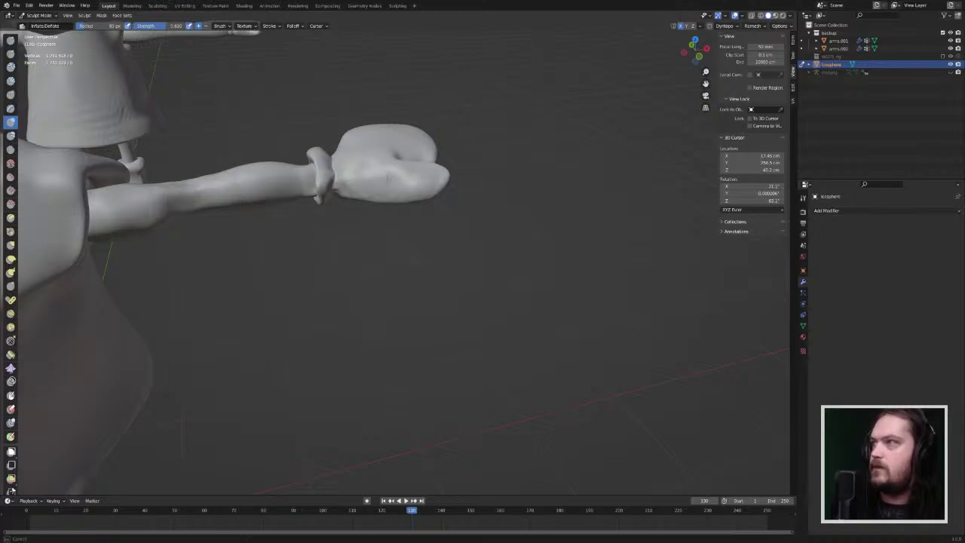
mouse_move(432, 178)
middle_mouse_down()
mouse_move(359, 331)
mouse_move(334, 318)
middle_mouse_up()
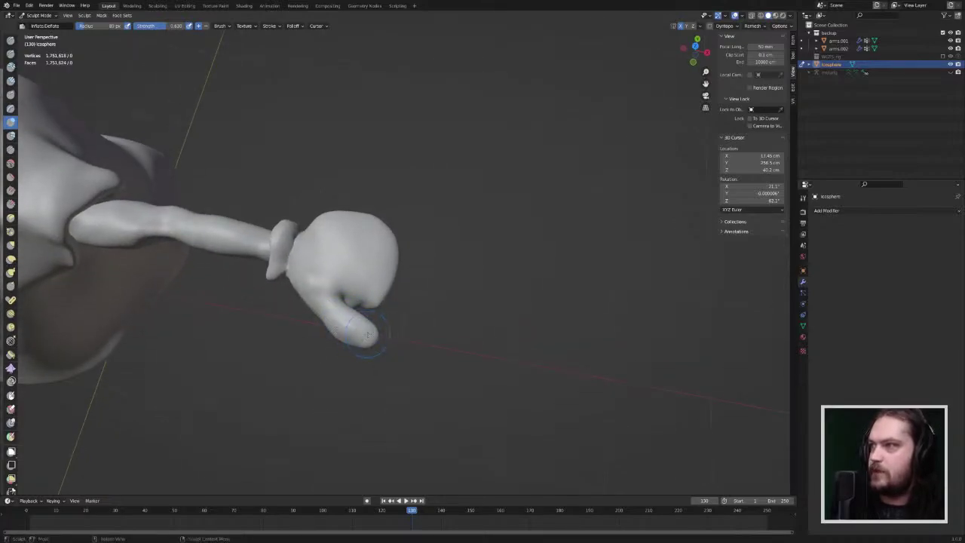
Step: Smooth the inflated left thumb and the crease where it meets the fingers
left_click(10, 163)
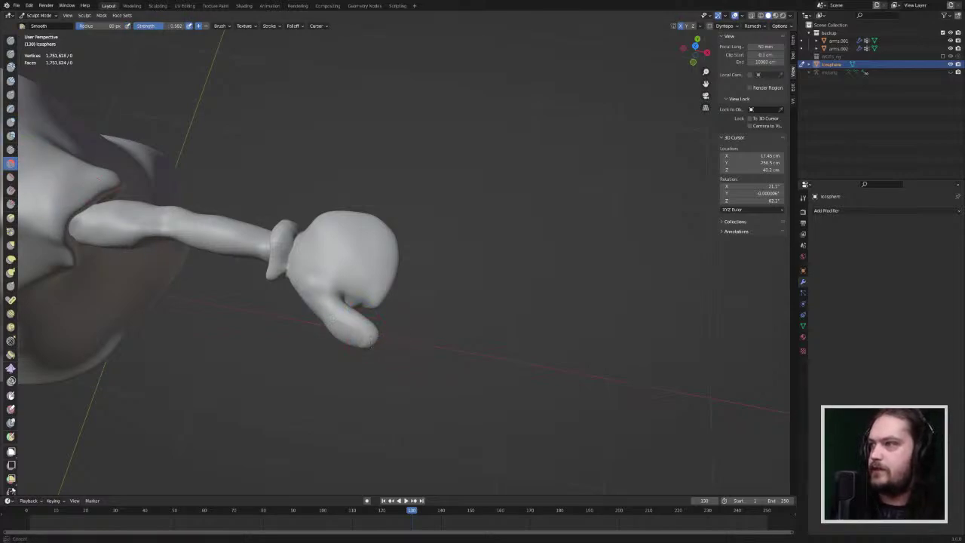
middle_click_drag(333, 269, 385, 287)
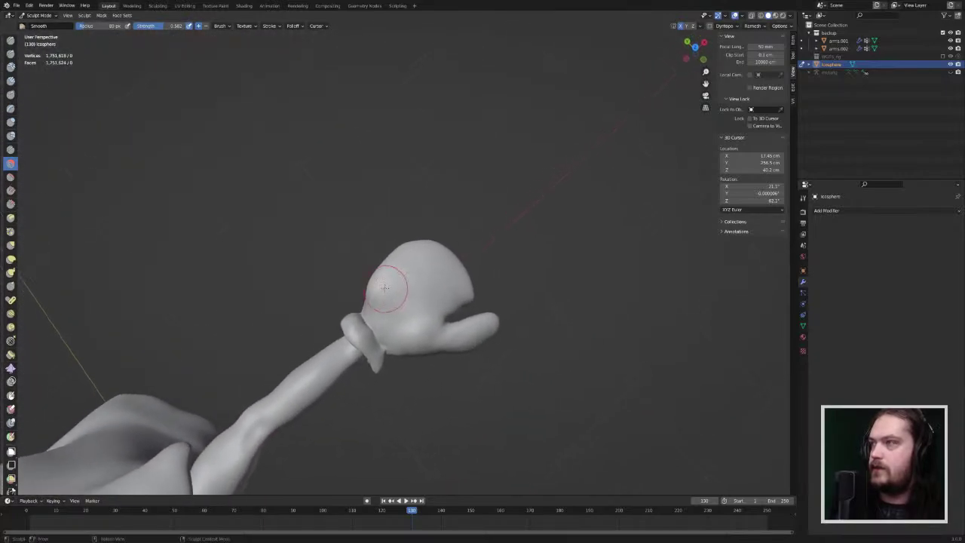
scroll(533, 264, "down", 7)
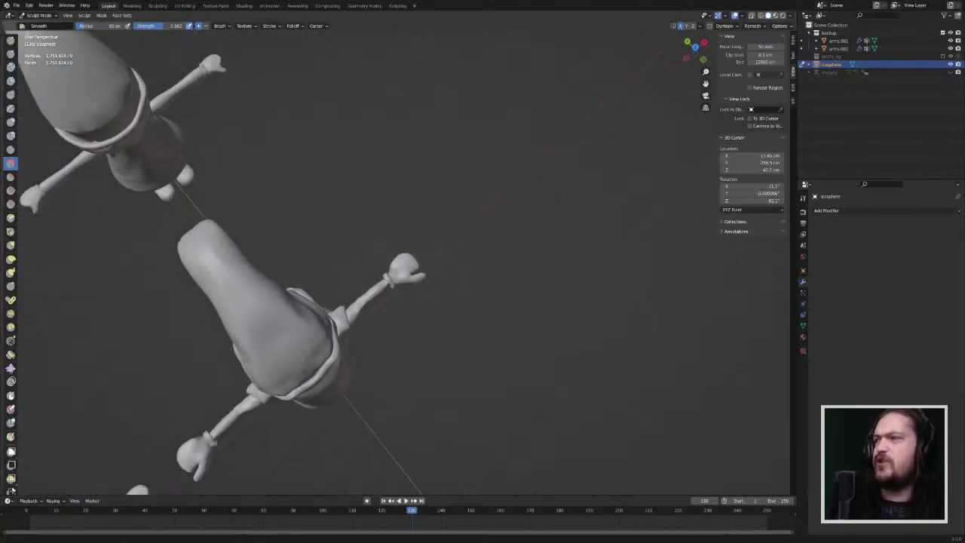
Step: Adjust the left thumb's position relative to the fingers with the Elastic Deform and Grab brushes from above
middle_click_drag(548, 264, 526, 267)
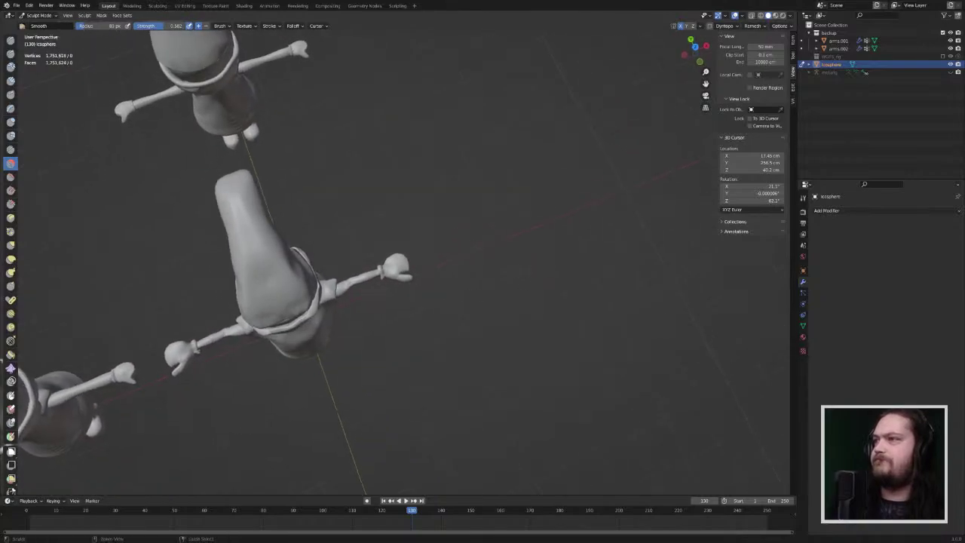
middle_click_drag(391, 259, 369, 238, "ctrl")
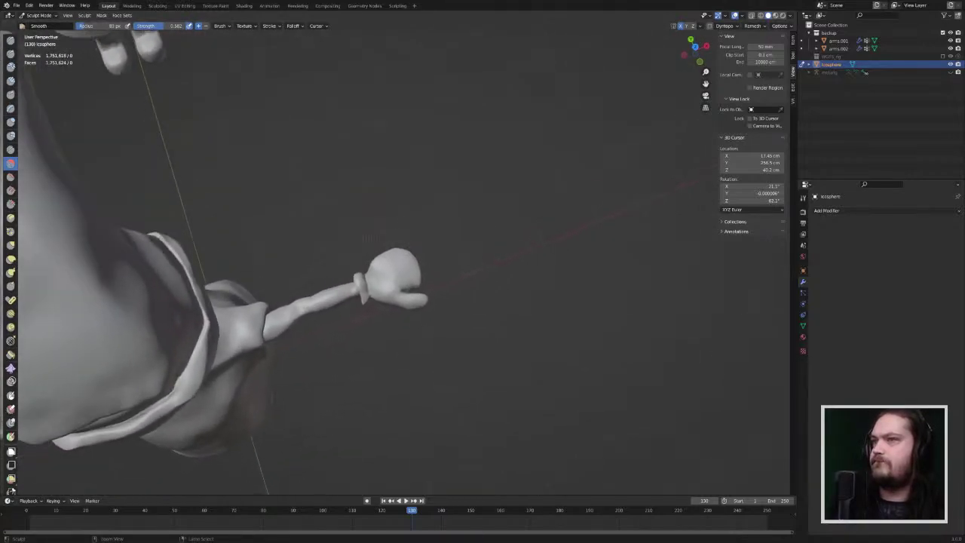
left_click(11, 261)
left_click_drag(421, 301, 420, 302)
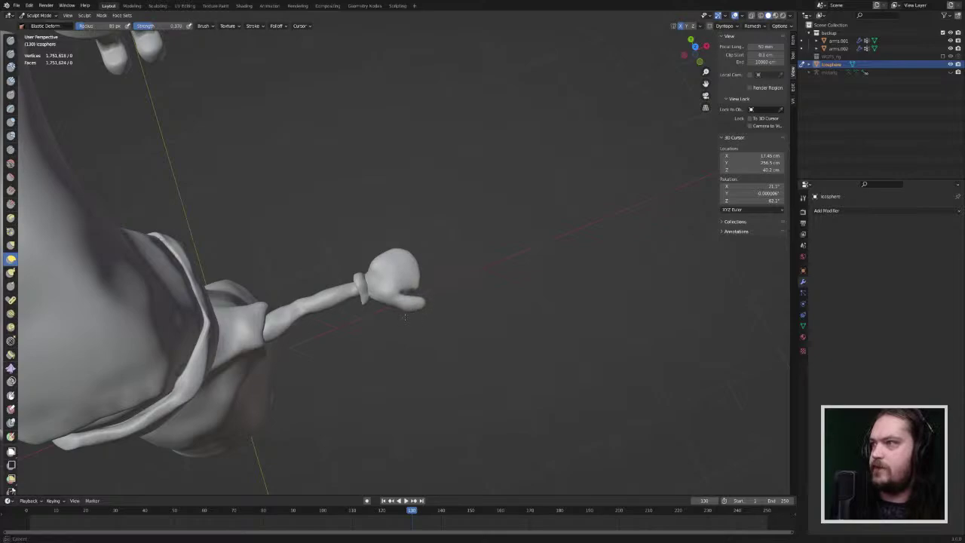
left_click(11, 245)
middle_click_drag(437, 300, 438, 282, "ctrl")
mouse_move(430, 321)
left_mouse_down()
mouse_move(410, 320)
mouse_move(416, 313)
mouse_move(407, 322)
left_mouse_up()
mouse_move(409, 321)
middle_mouse_down("ctrl")
mouse_move(407, 288)
mouse_move(345, 269)
mouse_move(340, 284)
mouse_move(474, 435)
mouse_move(457, 215)
middle_mouse_up("ctrl")
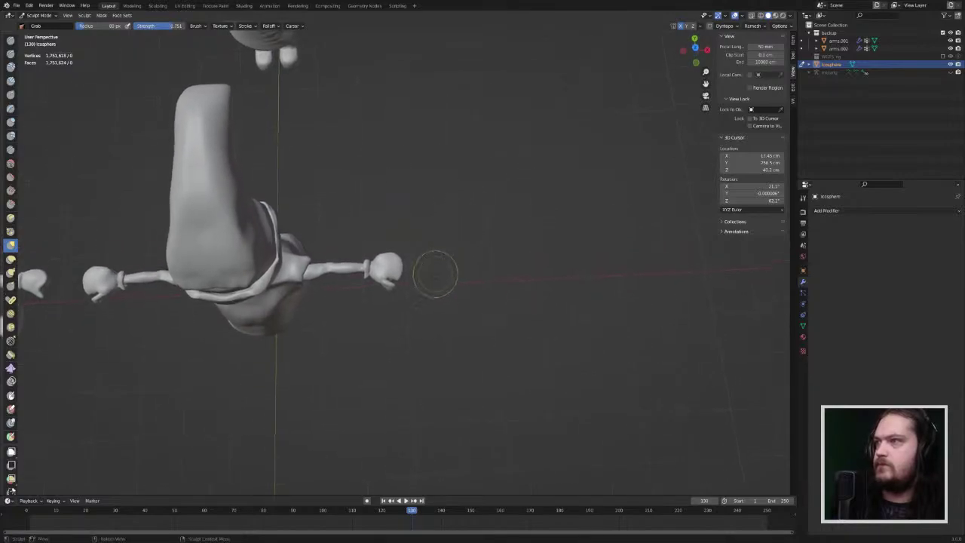
Step: Smooth the left thumb and the gap beside the fingers, working from above and from the hand's end
mouse_move(419, 303)
middle_mouse_down("ctrl")
mouse_move(415, 207)
mouse_move(399, 217)
middle_mouse_up("ctrl")
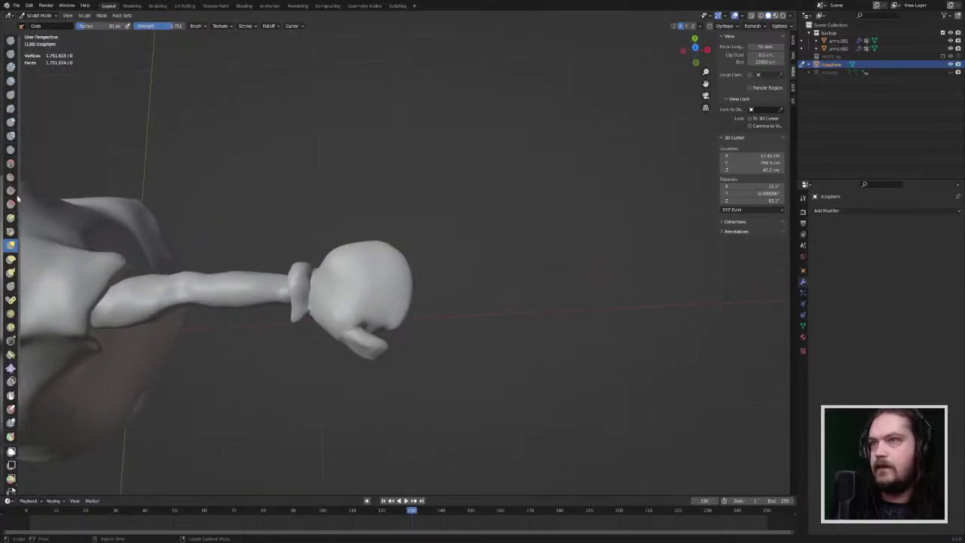
left_click(11, 164)
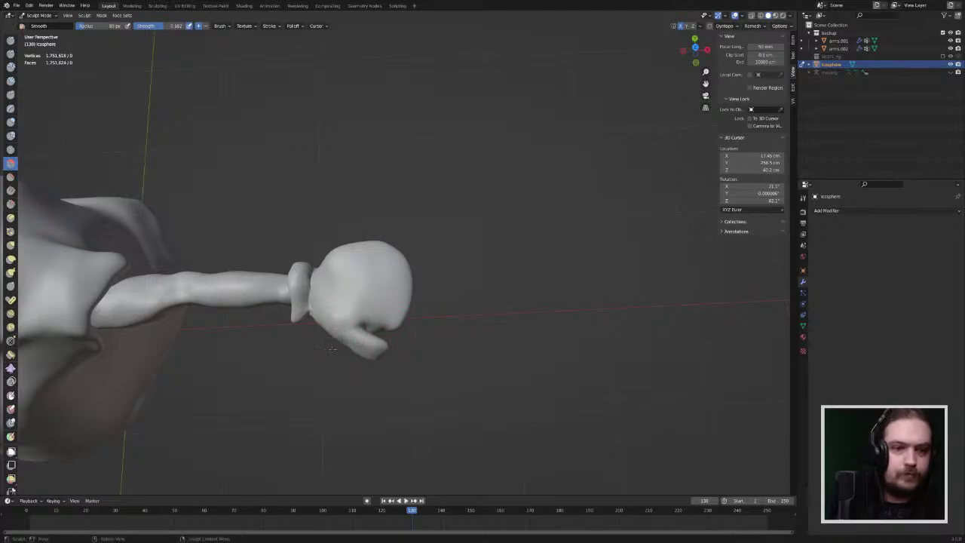
middle_click_drag(369, 339, 273, 267)
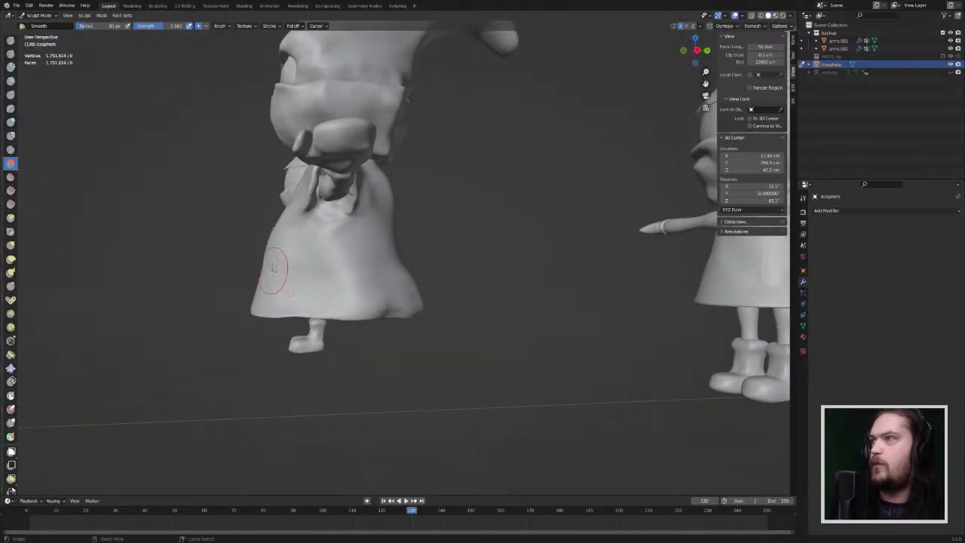
scroll(274, 266, "down", 4)
scroll(301, 226, "up", 2)
middle_click_drag(331, 188, 377, 243)
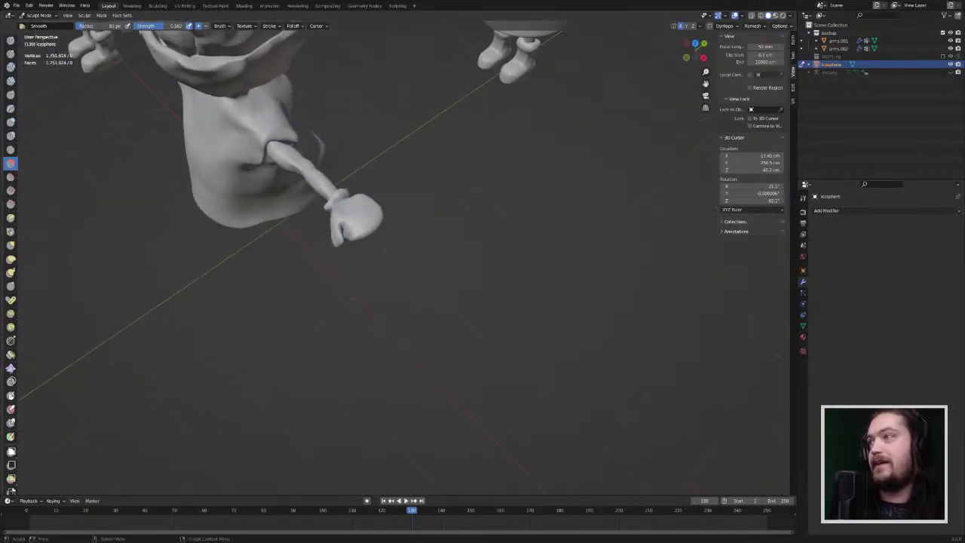
scroll(346, 211, "up", 7)
middle_click_drag(155, 178, 114, 178)
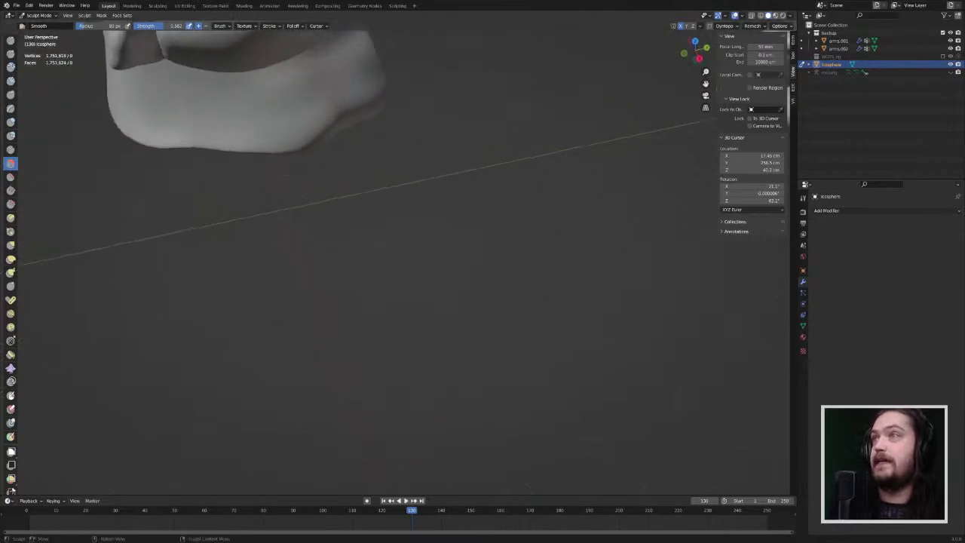
middle_click_drag(267, 124, 347, 223, "shift")
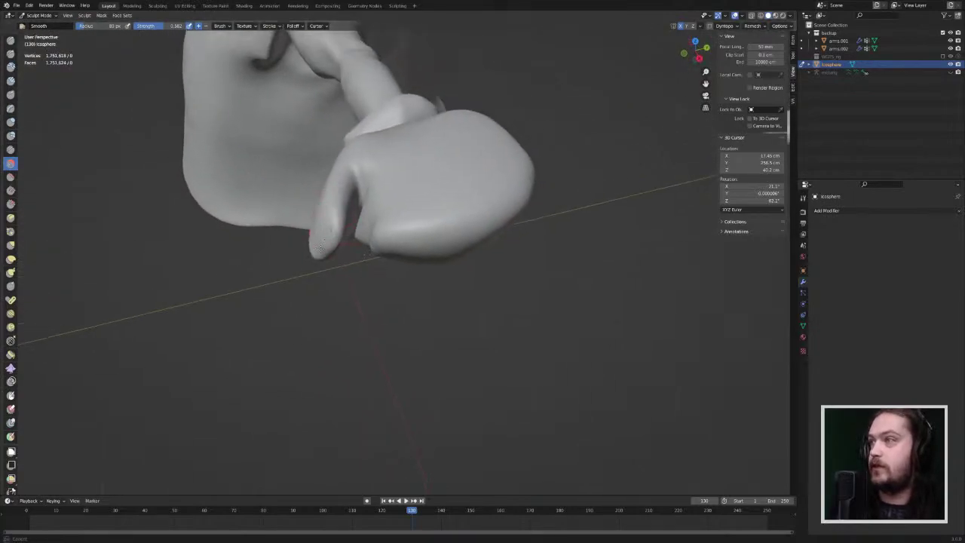
middle_click_drag(324, 223, 341, 166)
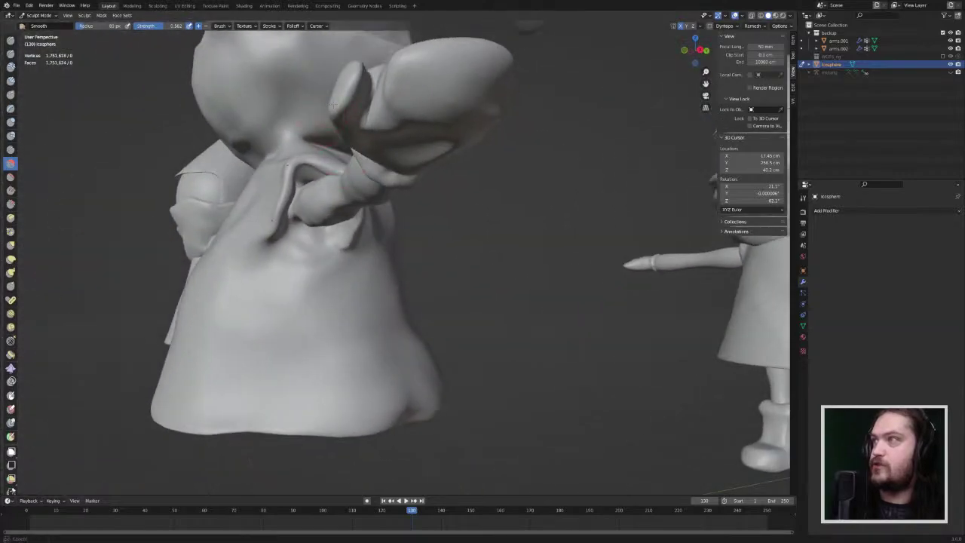
Step: Push back the fingers' inner edge with the Grab brush to widen the gap between them and the left thumb
mouse_move(341, 123)
middle_mouse_down()
mouse_move(372, 142)
mouse_move(373, 167)
mouse_move(357, 180)
mouse_move(377, 181)
middle_mouse_up()
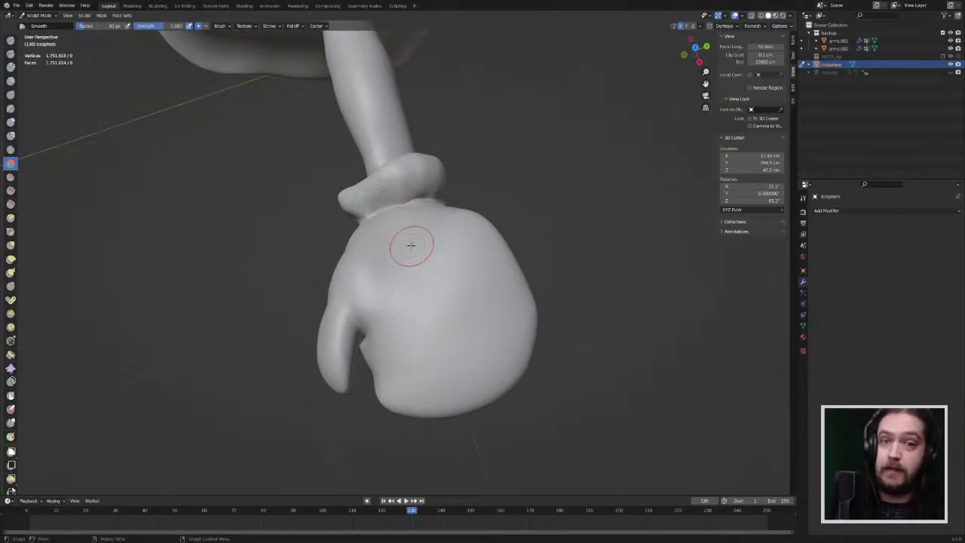
mouse_move(412, 251)
middle_mouse_down()
mouse_move(431, 258)
mouse_move(452, 231)
mouse_move(531, 346)
mouse_move(542, 284)
middle_mouse_up()
scroll(538, 306, "down", 3)
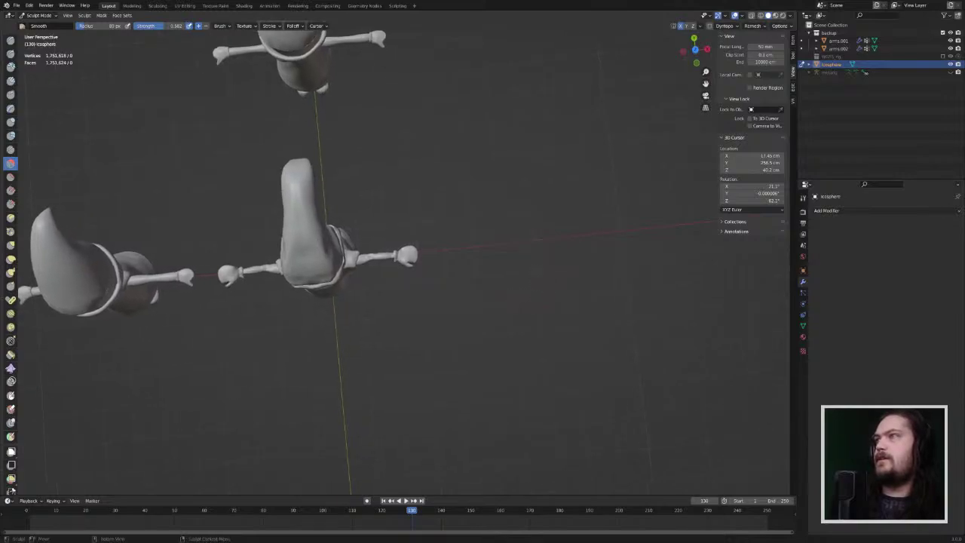
middle_click_drag(405, 258, 439, 176, "ctrl")
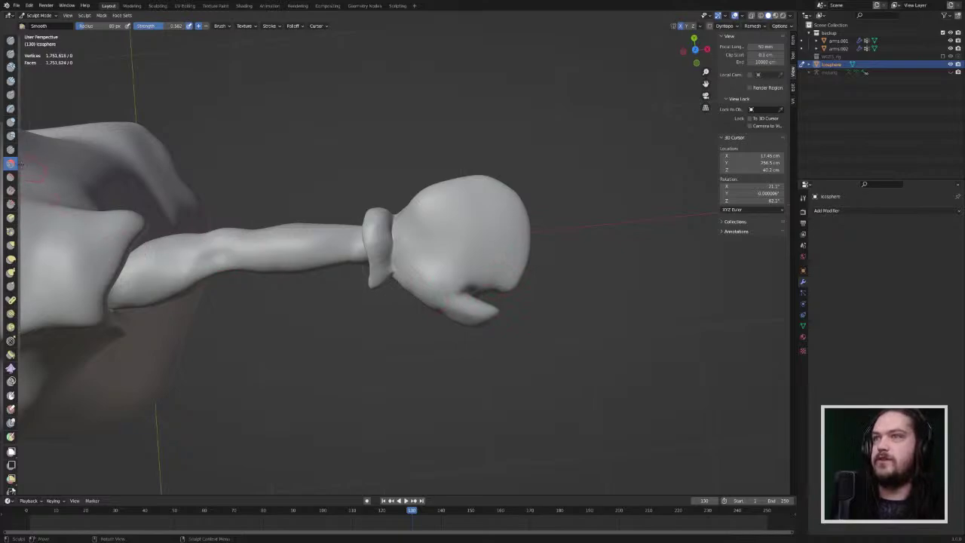
left_click(10, 245)
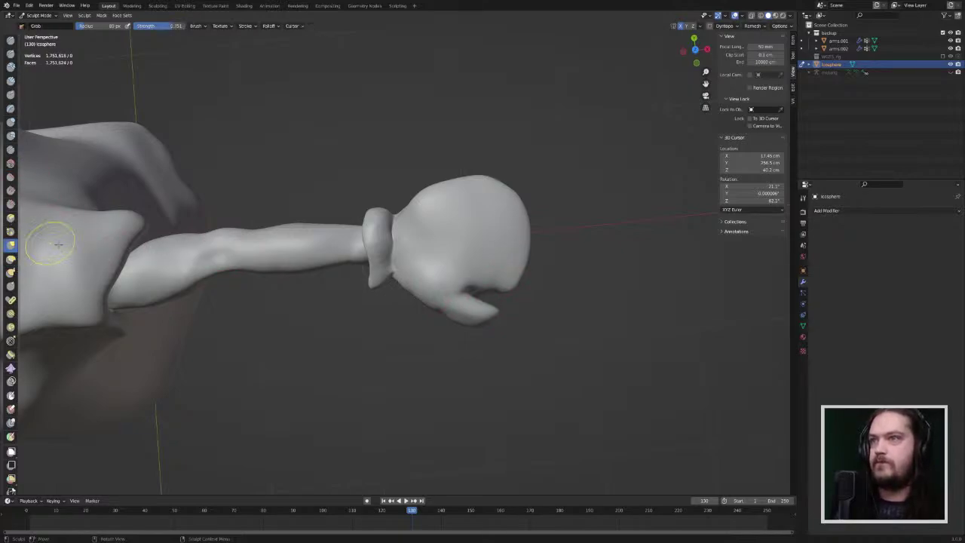
left_click_drag(507, 279, 497, 291)
left_click_drag(496, 291, 484, 285)
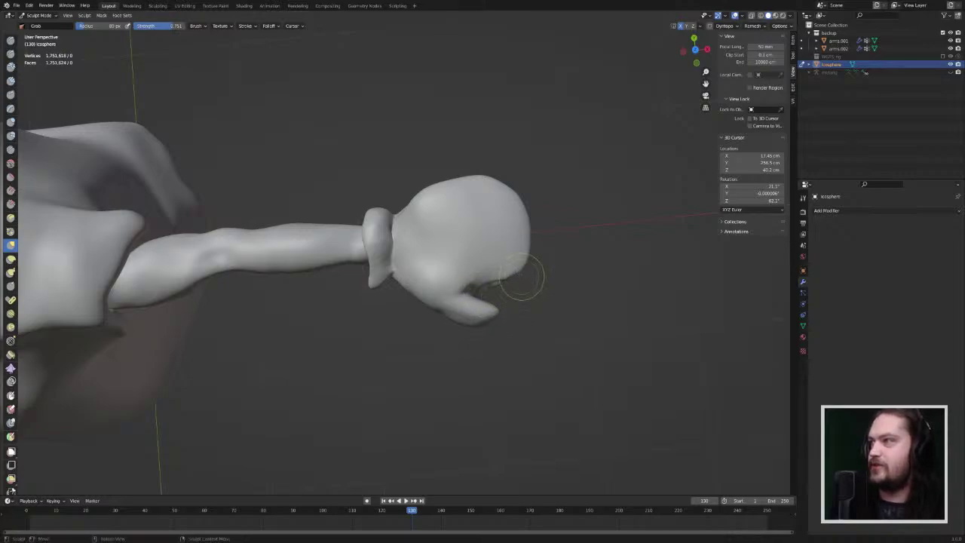
left_click_drag(493, 283, 472, 292)
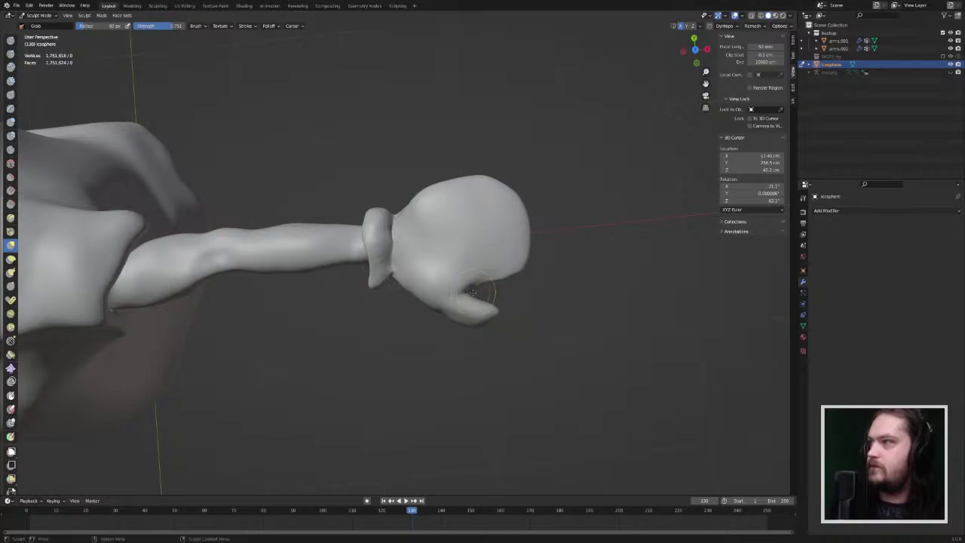
Step: Reposition the left thumb relative to the fingers with the Grab brush, working from above
middle_click_drag(556, 263, 632, 463, "ctrl")
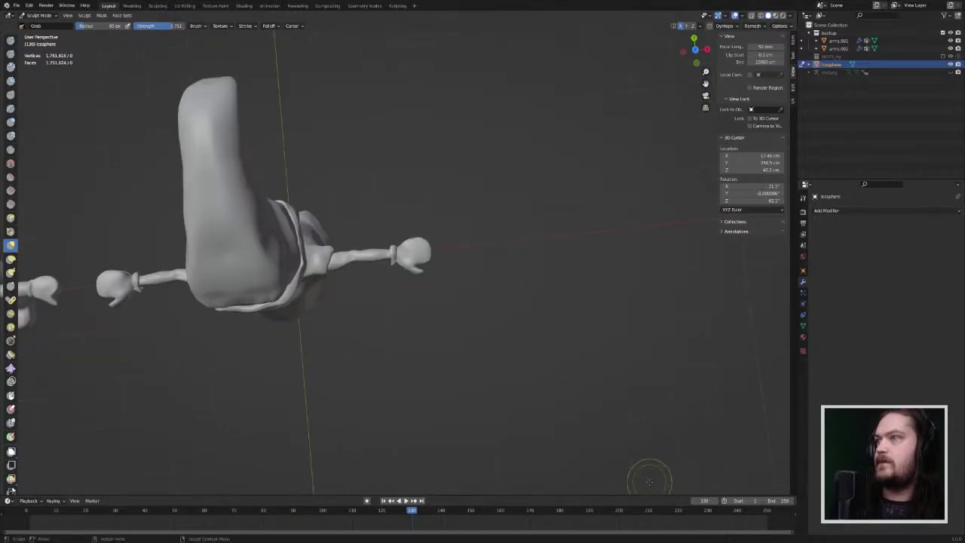
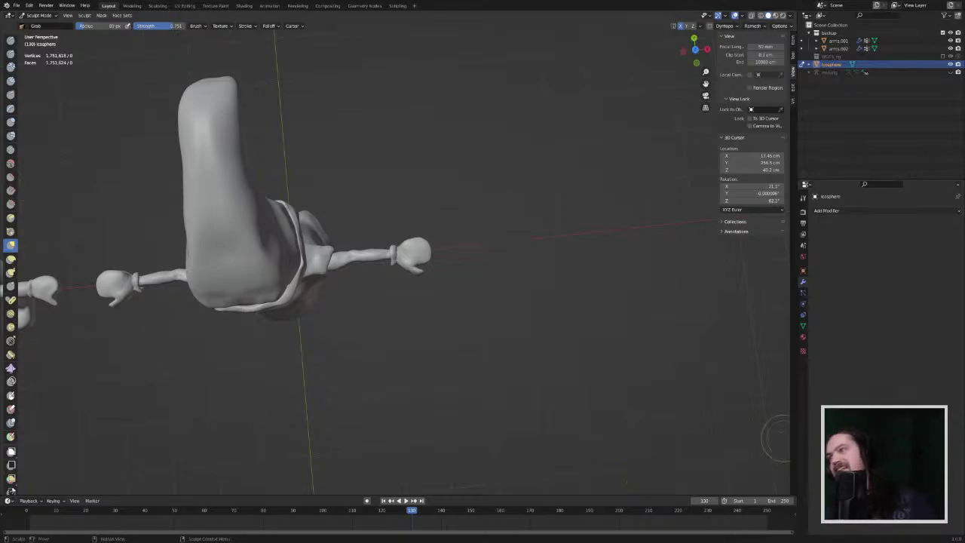
mouse_move(450, 277)
middle_mouse_down()
mouse_move(469, 355)
mouse_move(455, 383)
middle_mouse_up()
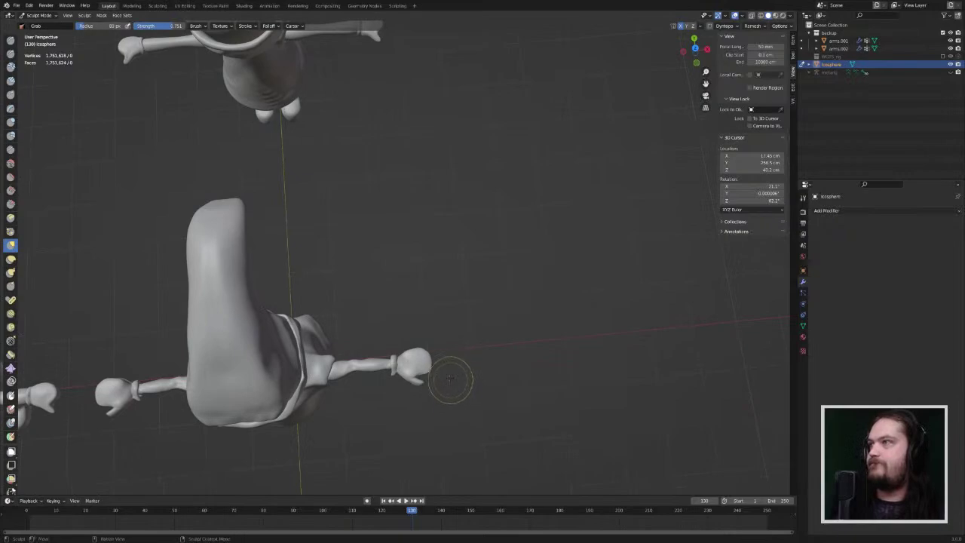
mouse_move(437, 302)
middle_mouse_down()
mouse_move(389, 255)
mouse_move(380, 360)
mouse_move(362, 302)
middle_mouse_up()
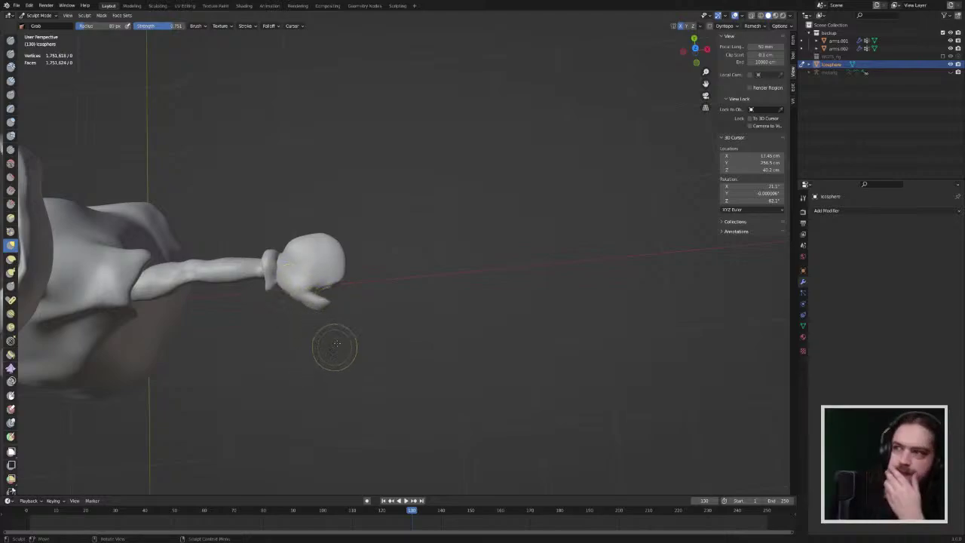
mouse_move(301, 297)
left_mouse_down()
mouse_move(329, 287)
mouse_move(306, 300)
mouse_move(334, 303)
left_mouse_up()
left_click_drag(329, 311, 326, 305)
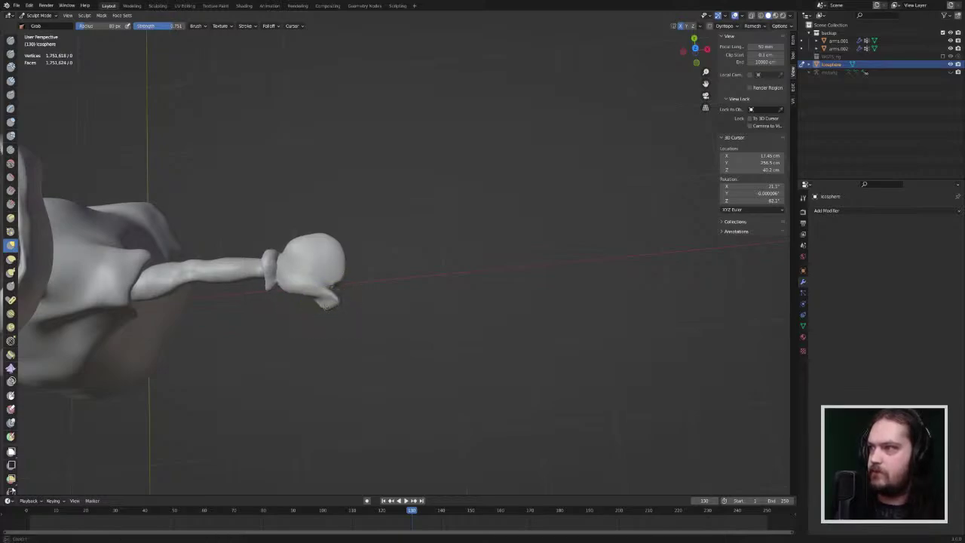
mouse_move(323, 315)
middle_mouse_down()
mouse_move(289, 294)
mouse_move(298, 259)
middle_mouse_up()
left_click_drag(311, 172, 295, 201)
Step: Deepen and reshape the notch between the left thumb and the fingers with the Grab brush
mouse_move(296, 194)
middle_mouse_down()
mouse_move(381, 148)
mouse_move(416, 174)
middle_mouse_up()
middle_click_drag(366, 220, 431, 333)
middle_click_drag(455, 375, 437, 282)
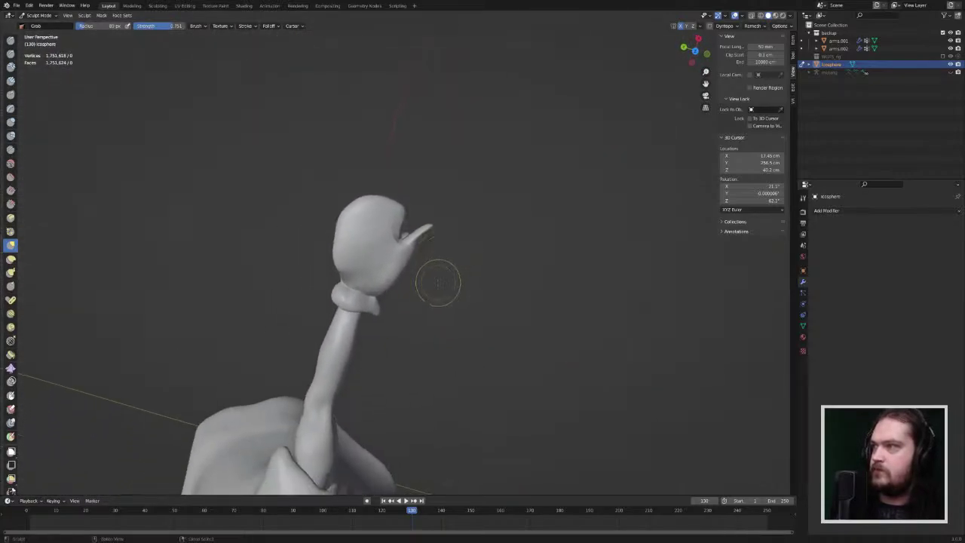
scroll(437, 282, "up", 2)
left_click_drag(409, 216, 416, 220)
left_click_drag(413, 216, 410, 222)
left_click_drag(400, 225, 405, 221)
left_click_drag(413, 216, 404, 229)
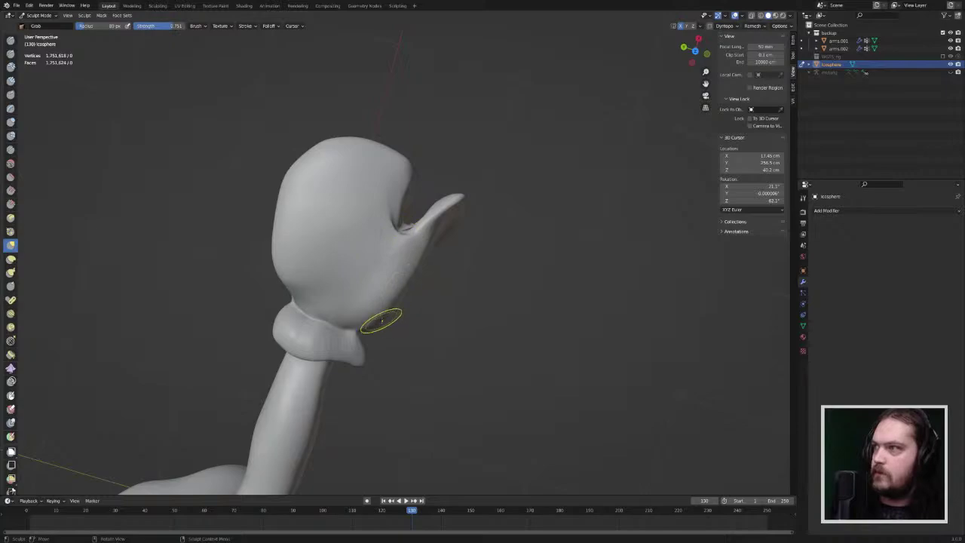
Step: Pull the palm's edge outward from the wrist cuff to the left thumb's base to give it a rounder outline
left_click_drag(366, 330, 394, 315)
left_click_drag(409, 292, 412, 293)
left_click_drag(401, 293, 408, 295)
left_click_drag(412, 273, 418, 272)
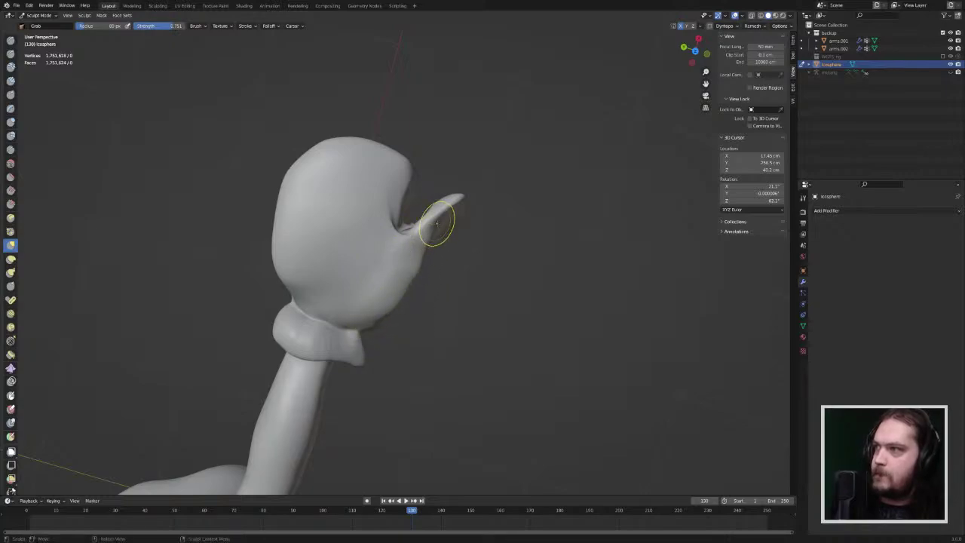
left_click_drag(430, 233, 435, 241)
Step: Add volume to the left upper arm near the sleeve with the Inflate brush
middle_click_drag(441, 224, 290, 154)
middle_click_drag(573, 203, 611, 199)
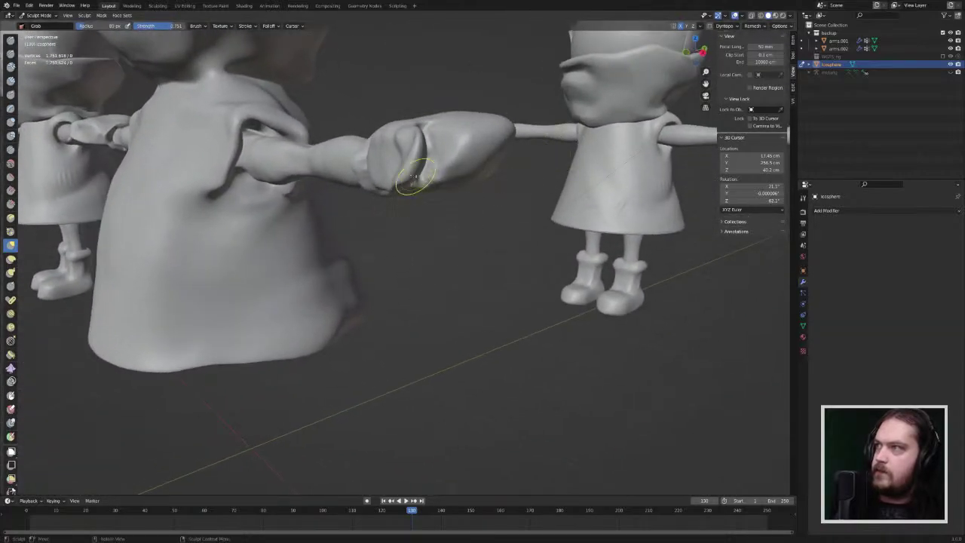
mouse_move(392, 172)
middle_mouse_down("ctrl")
mouse_move(407, 245)
mouse_move(461, 238)
middle_mouse_up("ctrl")
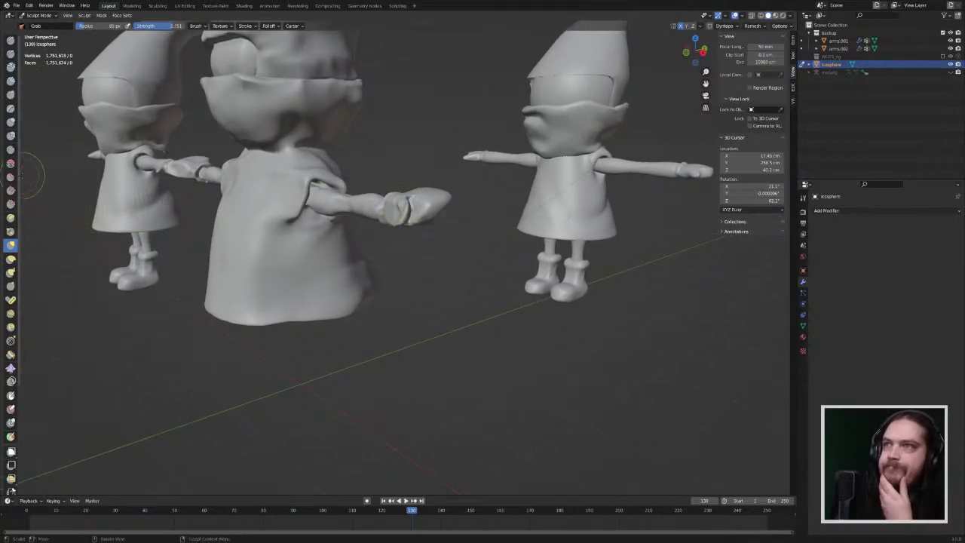
middle_click_drag(422, 193, 461, 201)
middle_click_drag(313, 233, 452, 235, "shift")
mouse_move(456, 179)
middle_mouse_down()
mouse_move(470, 226)
mouse_move(445, 269)
mouse_move(494, 255)
mouse_move(436, 207)
mouse_move(414, 173)
mouse_move(411, 234)
middle_mouse_up()
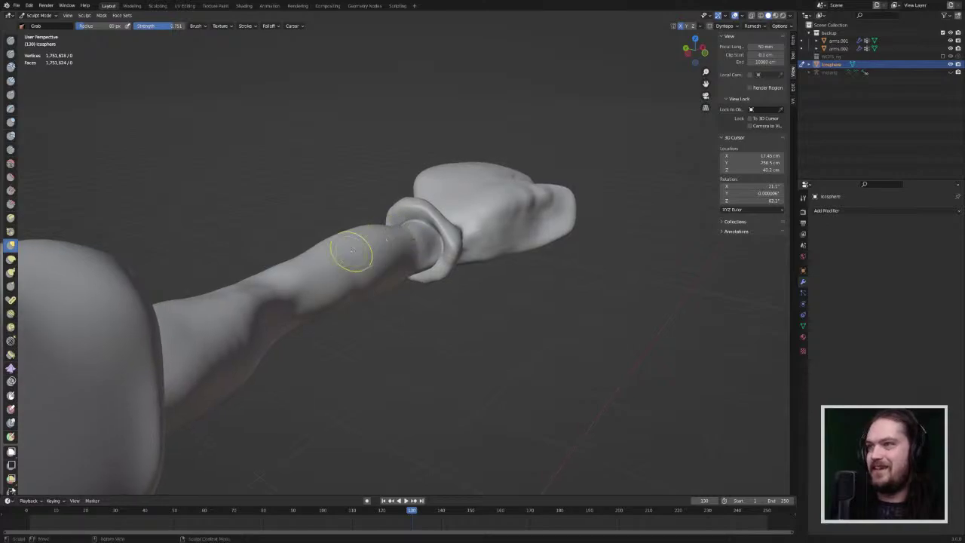
left_click(12, 122)
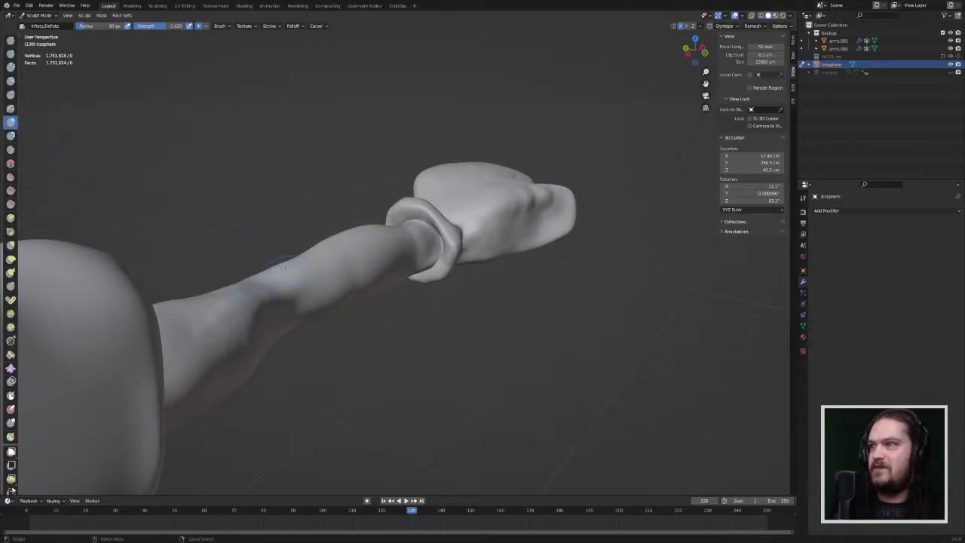
middle_click_drag(295, 263, 312, 340, "ctrl")
middle_click_drag(424, 258, 361, 273)
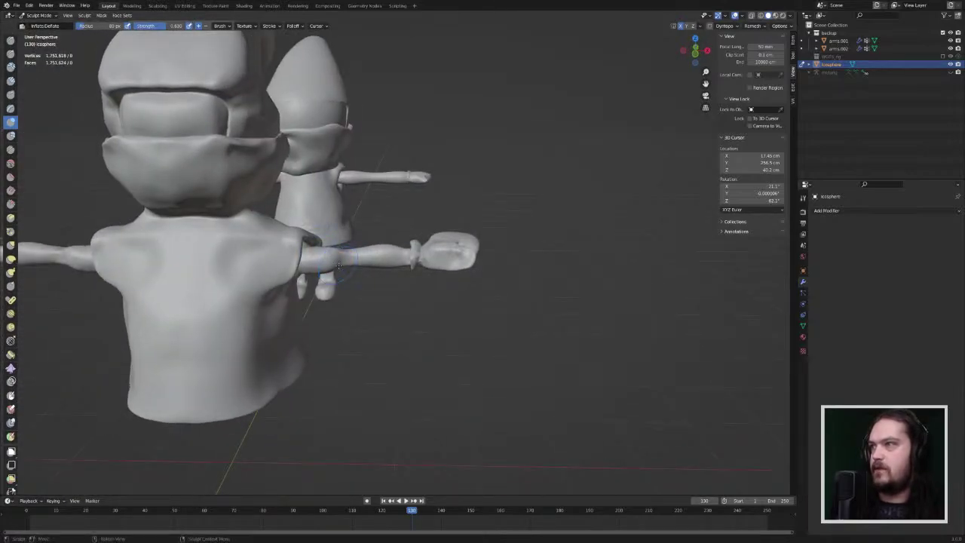
mouse_move(332, 249)
middle_mouse_down()
mouse_move(400, 218)
mouse_move(351, 229)
middle_mouse_up()
left_click_drag(461, 251, 457, 239)
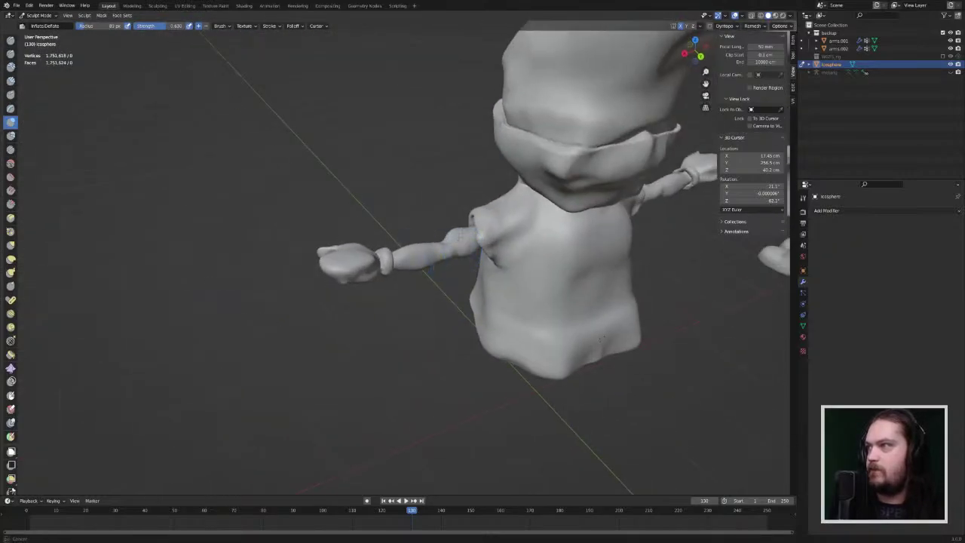
Step: Inflate the left forearm and elbow area to even out the arm's thickness
middle_click_drag(454, 231, 556, 214)
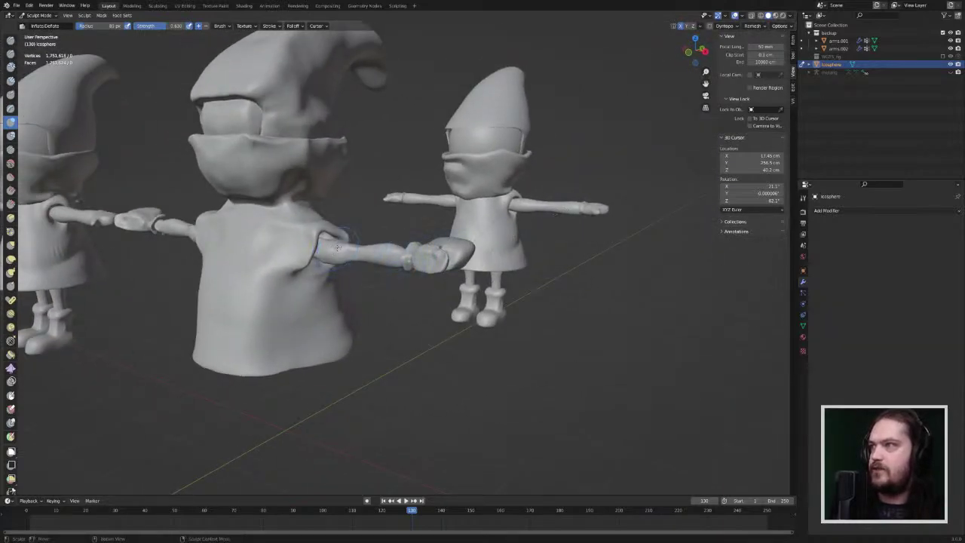
mouse_move(337, 248)
middle_mouse_down()
mouse_move(214, 262)
mouse_move(472, 265)
mouse_move(585, 284)
mouse_move(670, 264)
middle_mouse_up()
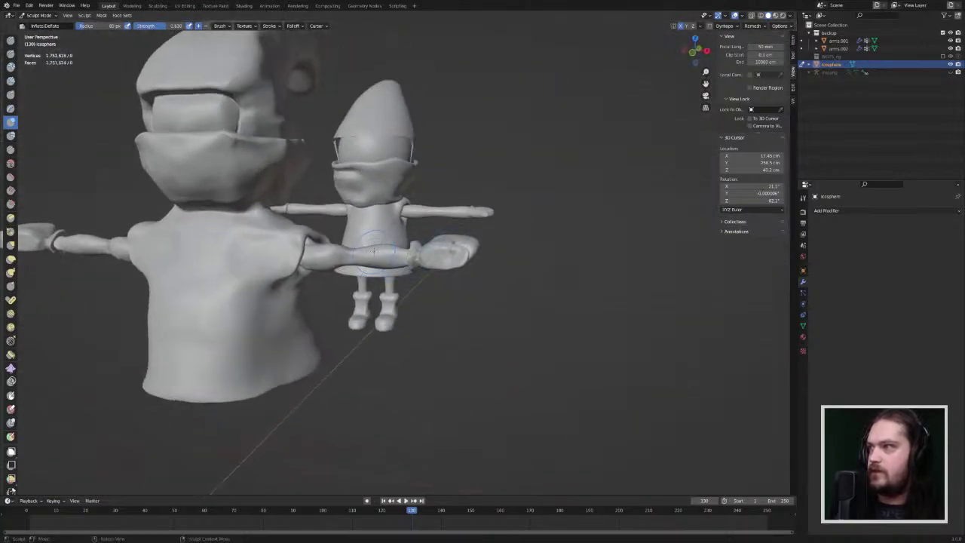
middle_click_drag(377, 253, 349, 245)
mouse_move(417, 250)
left_mouse_down()
mouse_move(402, 264)
mouse_move(446, 252)
left_mouse_up()
middle_click_drag(446, 251, 656, 255)
mouse_move(368, 252)
left_mouse_down()
mouse_move(352, 263)
mouse_move(347, 252)
left_mouse_up()
middle_click_drag(323, 318, 300, 277)
scroll(358, 244, "down", 4)
middle_click_drag(359, 244, 392, 265)
scroll(392, 265, "up", 5)
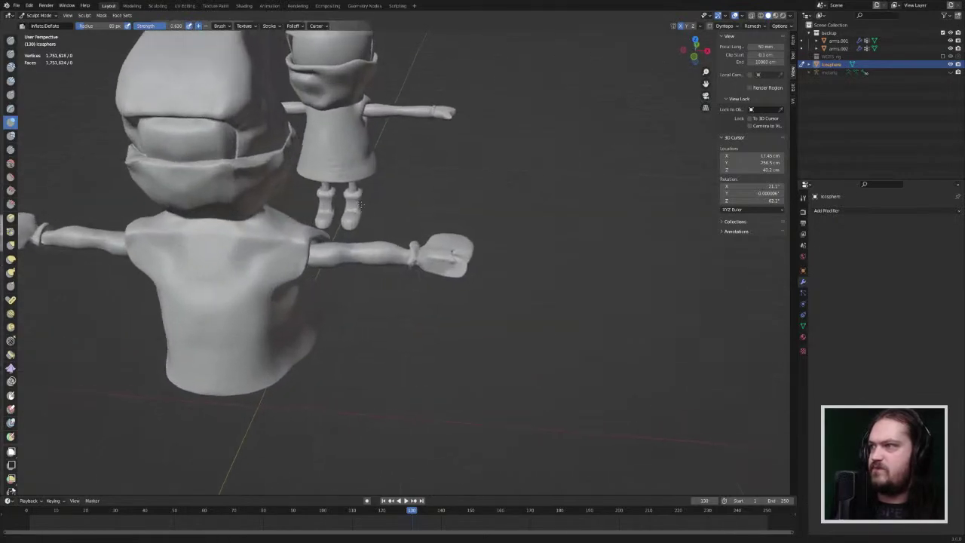
Step: Push the left arm's elbow area slightly downward with the Elastic Deform brush
left_click(11, 245)
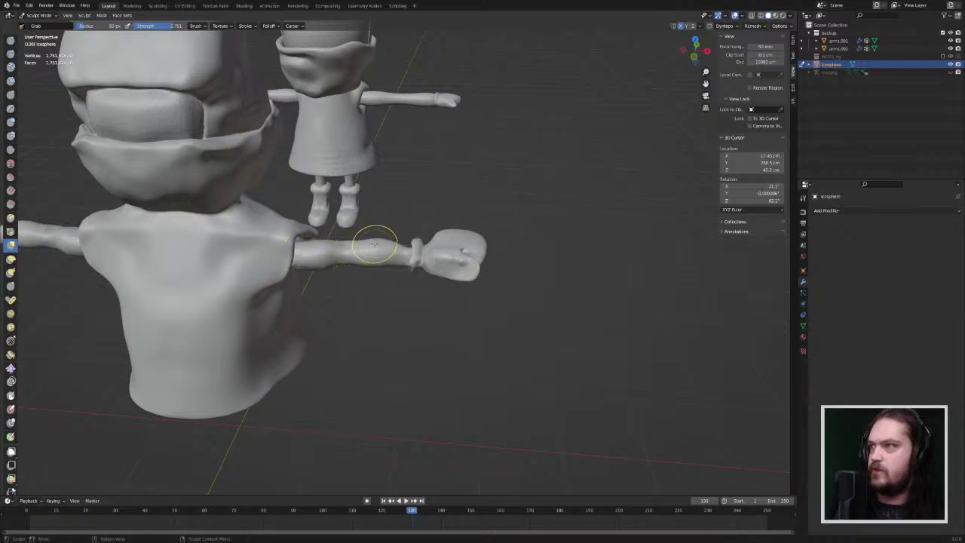
left_click(11, 259)
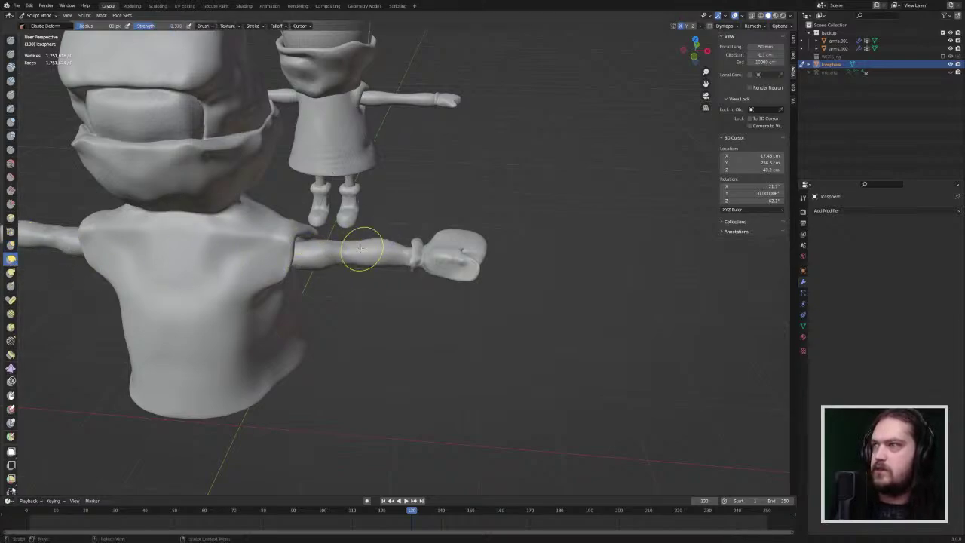
mouse_move(345, 251)
left_mouse_down()
mouse_move(382, 252)
mouse_move(353, 269)
left_mouse_up()
middle_click_drag(380, 240, 215, 234)
middle_click_drag(222, 199, 382, 186)
scroll(462, 443, "down", 6)
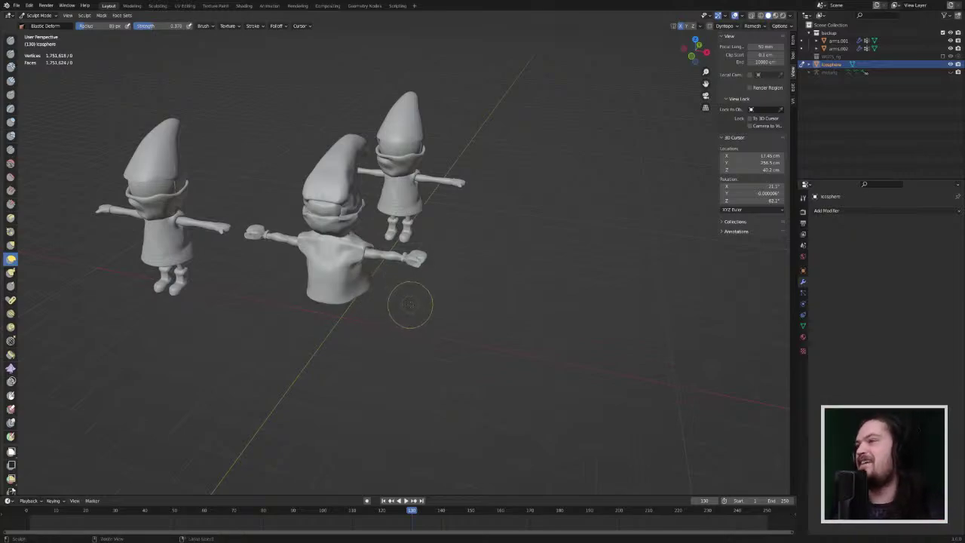
Step: Inflate the palm around the base of the left thumb
middle_click_drag(410, 306, 317, 181, "ctrl")
mouse_move(292, 228)
middle_mouse_down()
mouse_move(198, 209)
mouse_move(207, 200)
mouse_move(363, 234)
mouse_move(405, 204)
mouse_move(388, 242)
middle_mouse_up()
middle_click_drag(566, 276, 531, 257)
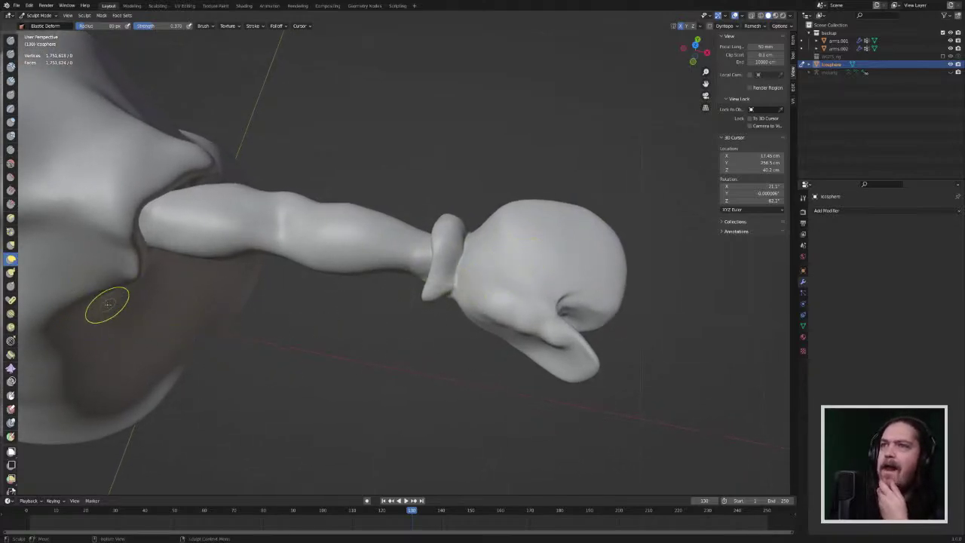
left_click(11, 123)
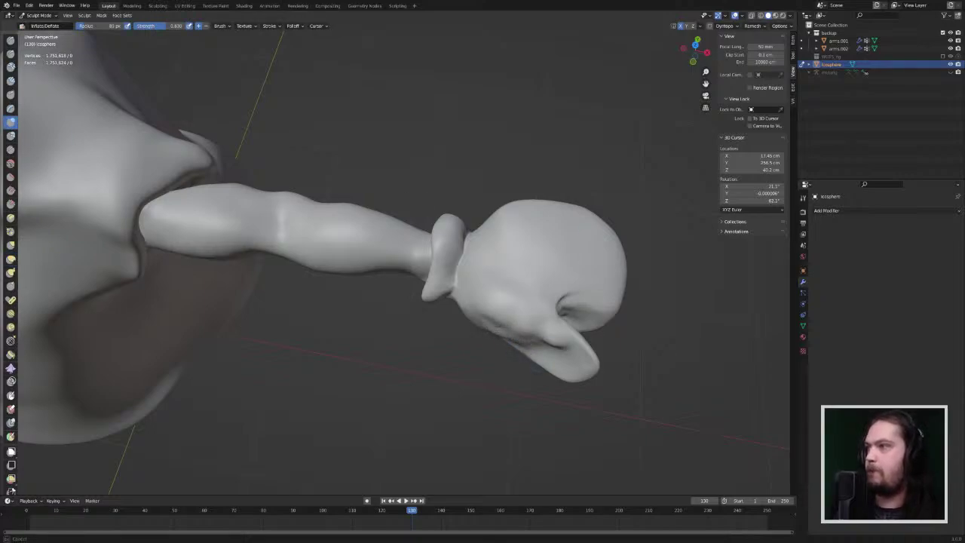
left_click_drag(495, 309, 494, 314)
middle_click_drag(494, 315, 488, 410, "ctrl")
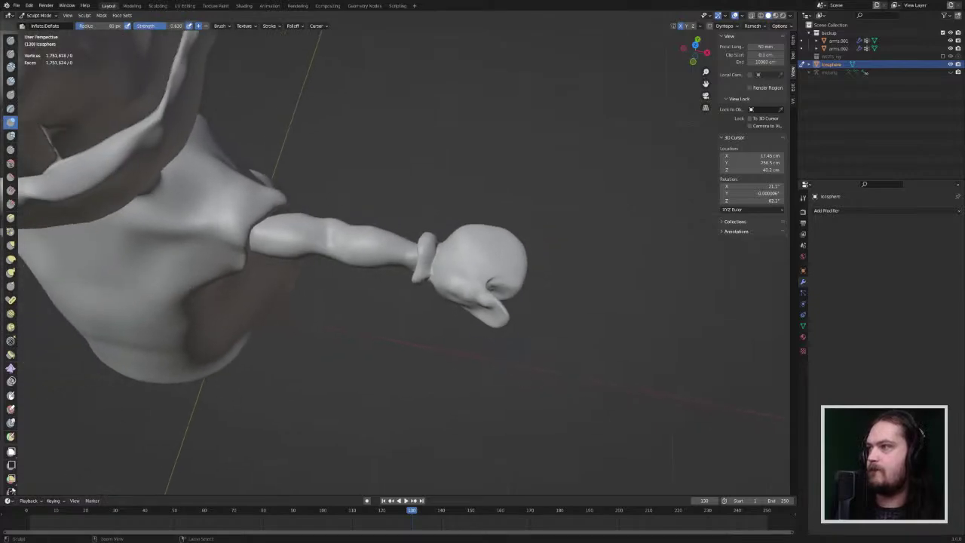
left_click_drag(454, 290, 448, 286)
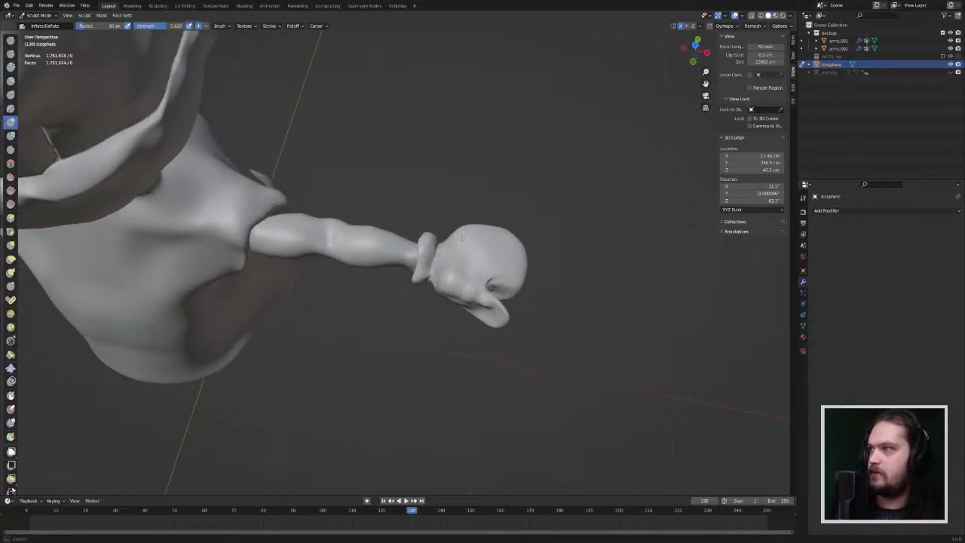
Step: Add volume to the thumb's base from a low angle and smooth the lumps on the palm
middle_click_drag(461, 238, 449, 236)
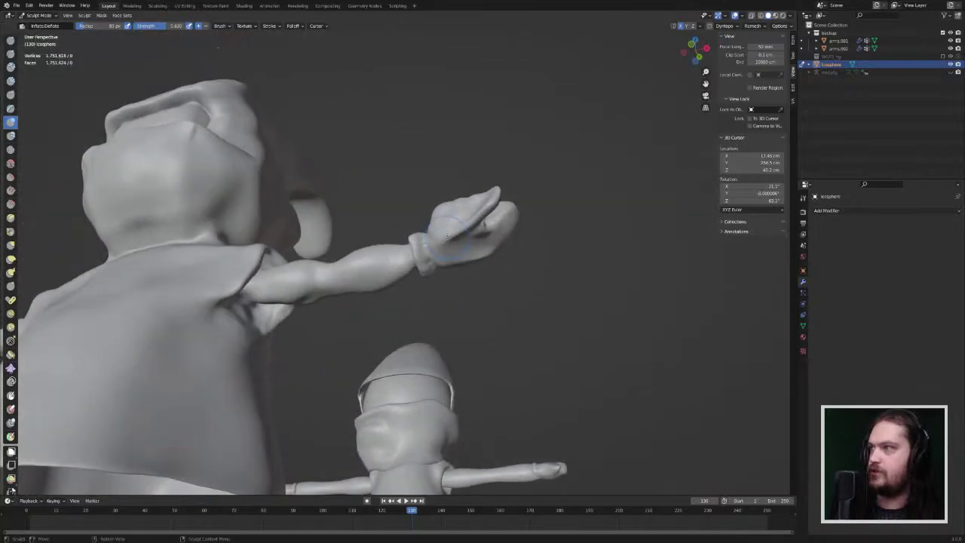
left_click_drag(437, 212, 443, 214)
mouse_move(459, 217)
middle_mouse_down()
mouse_move(477, 263)
mouse_move(466, 296)
middle_mouse_up()
left_click(11, 163)
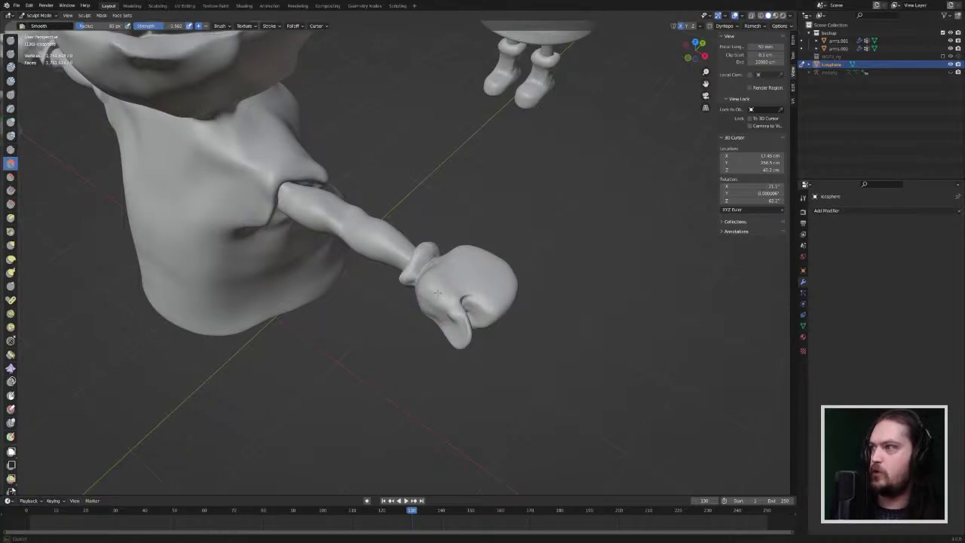
middle_click_drag(441, 264, 497, 294)
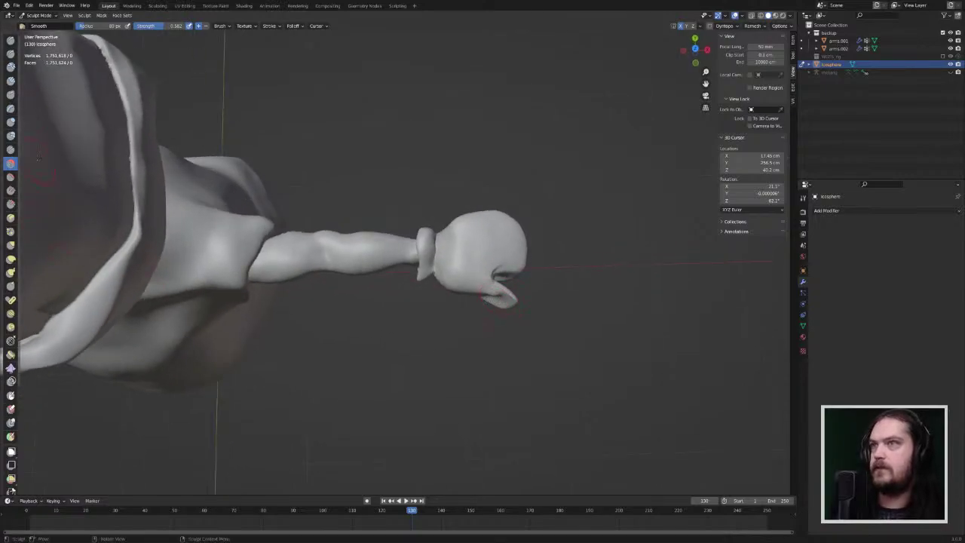
Step: Thicken the left thumb with the Inflate brush, working from above and from the front
key("i")
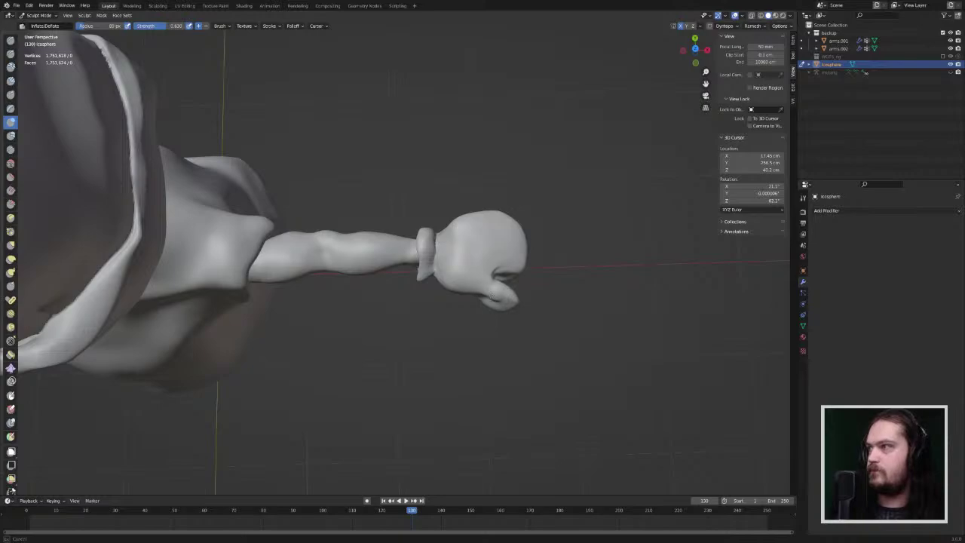
middle_click_drag(491, 301, 474, 264)
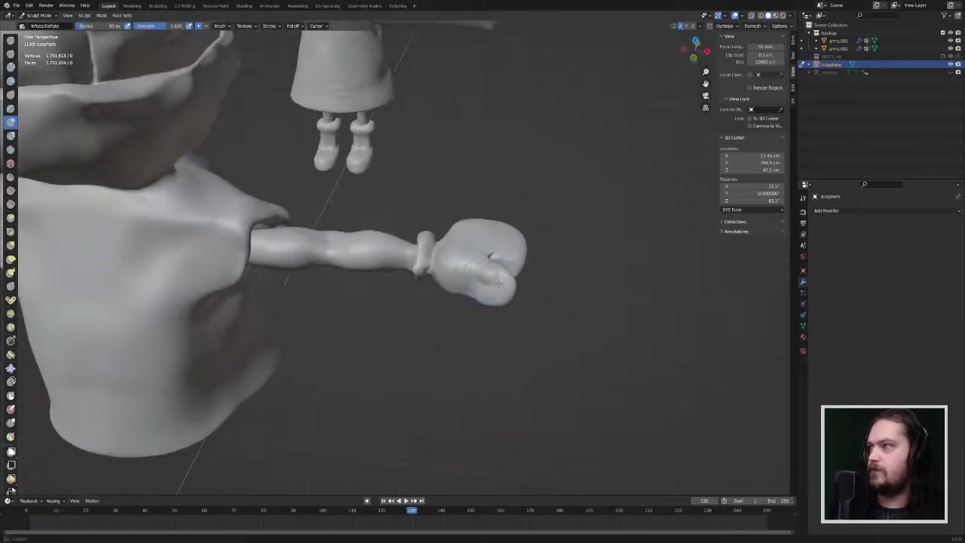
middle_click_drag(482, 296, 422, 271)
Step: Smooth the thickened left thumb and its transition into the palm
left_click(11, 164)
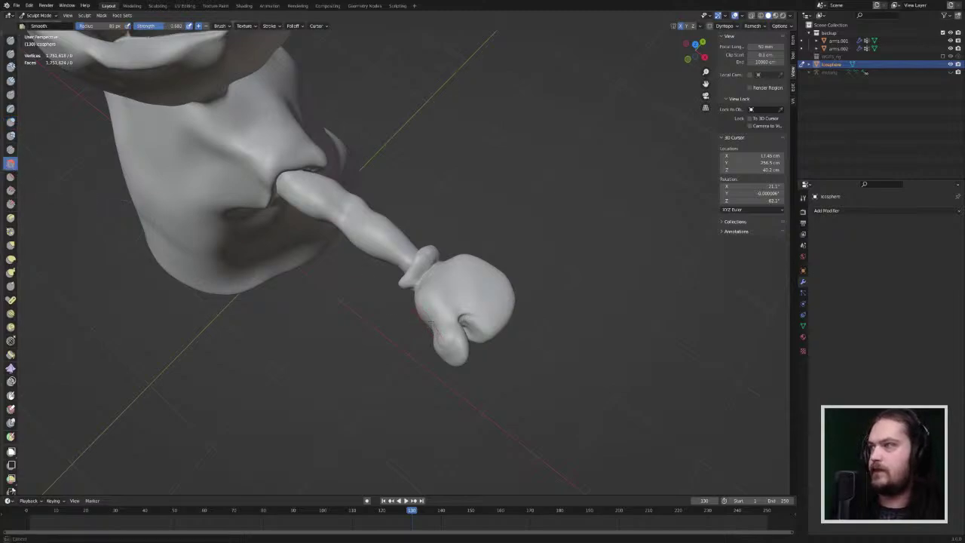
left_click_drag(448, 347, 449, 339)
mouse_move(453, 317)
left_mouse_down()
mouse_move(446, 310)
mouse_move(452, 316)
left_mouse_up()
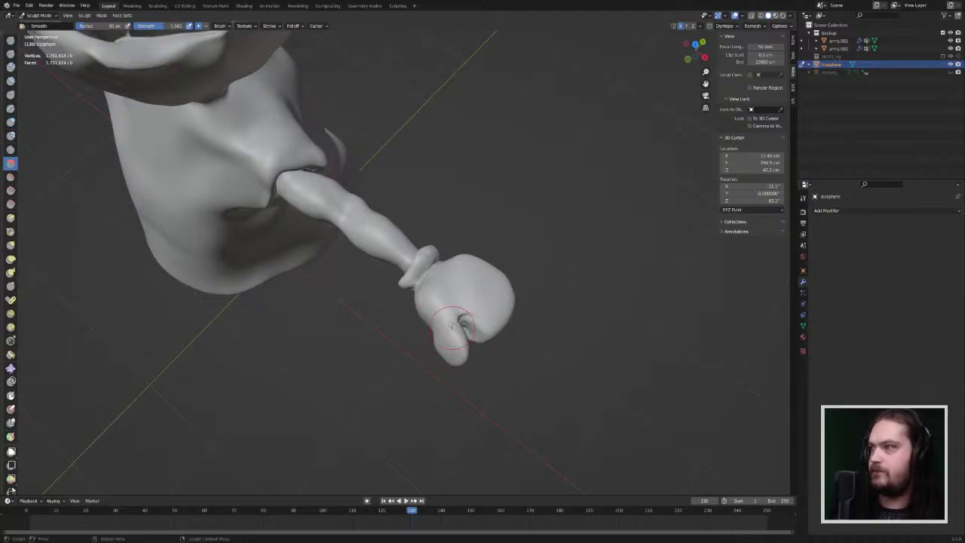
mouse_move(452, 324)
middle_mouse_down()
mouse_move(370, 264)
mouse_move(405, 279)
mouse_move(410, 265)
mouse_move(487, 349)
mouse_move(502, 346)
mouse_move(506, 323)
mouse_move(495, 256)
middle_mouse_up()
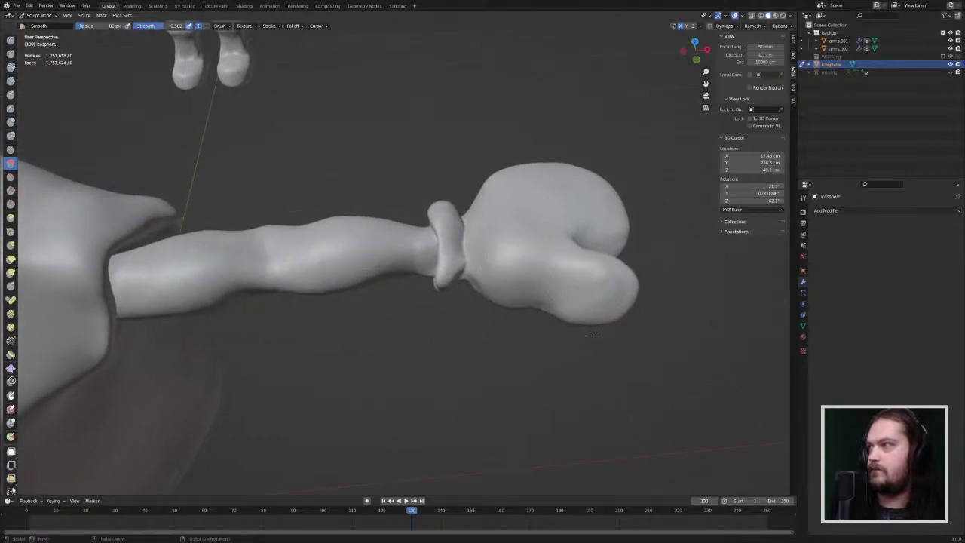
Step: Reshape the lower side of the left thumb with the Grab brush
middle_click_drag(572, 330, 576, 351, "ctrl")
scroll(576, 351, "down", 1)
left_click(10, 244)
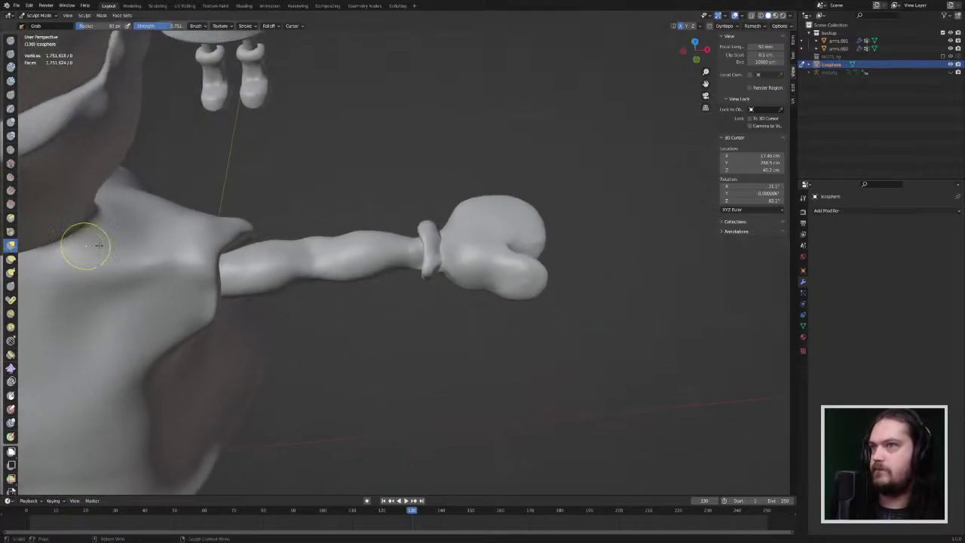
left_click_drag(506, 293, 509, 295)
mouse_move(508, 296)
middle_mouse_down()
mouse_move(508, 275)
mouse_move(446, 237)
mouse_move(442, 269)
mouse_move(377, 259)
mouse_move(463, 269)
mouse_move(461, 279)
mouse_move(662, 434)
mouse_move(654, 456)
middle_mouse_up()
middle_click_drag(482, 193, 561, 275, "ctrl")
mouse_move(498, 276)
left_mouse_down()
mouse_move(510, 287)
mouse_move(490, 303)
mouse_move(492, 317)
left_mouse_up()
Step: Pull the left thumb away from the fingers with the Grab brush, viewed from the hand's end
mouse_move(492, 317)
middle_mouse_down()
mouse_move(474, 244)
mouse_move(420, 261)
middle_mouse_up()
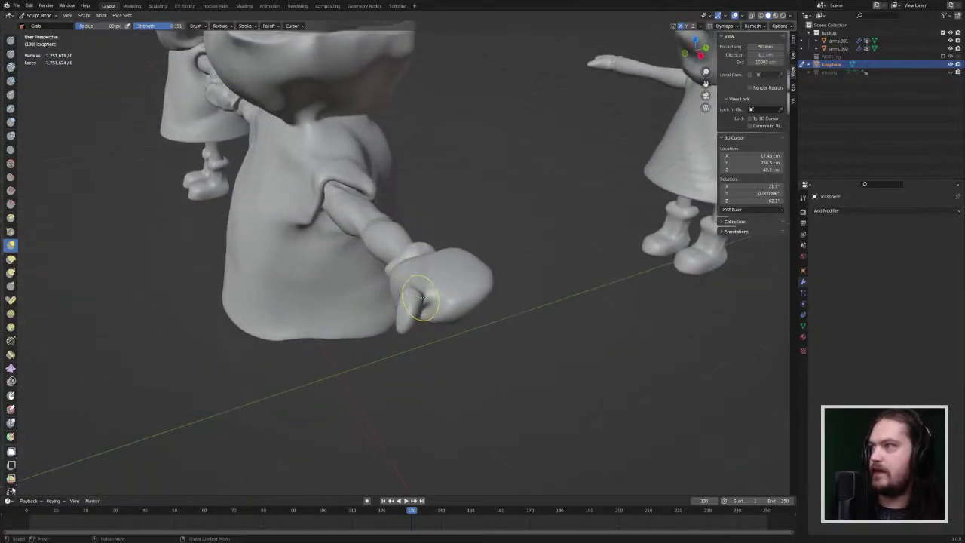
left_click_drag(419, 294, 406, 310)
mouse_move(405, 308)
middle_mouse_down()
mouse_move(478, 324)
mouse_move(445, 297)
mouse_move(395, 220)
mouse_move(335, 211)
middle_mouse_up()
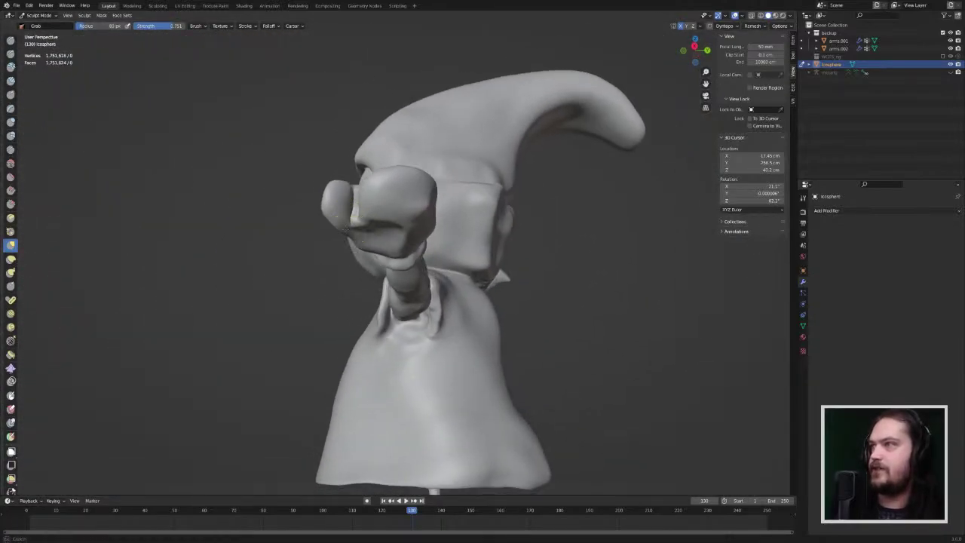
Step: Nudge the left thumb into place with the Grab brush, and smooth its tip and the transition into the palm
left_click_drag(349, 229, 347, 233)
mouse_move(357, 233)
middle_mouse_down()
mouse_move(381, 237)
mouse_move(407, 282)
mouse_move(449, 240)
mouse_move(455, 177)
mouse_move(460, 263)
mouse_move(430, 219)
middle_mouse_up()
scroll(457, 188, "down", 7)
scroll(407, 186, "up", 6)
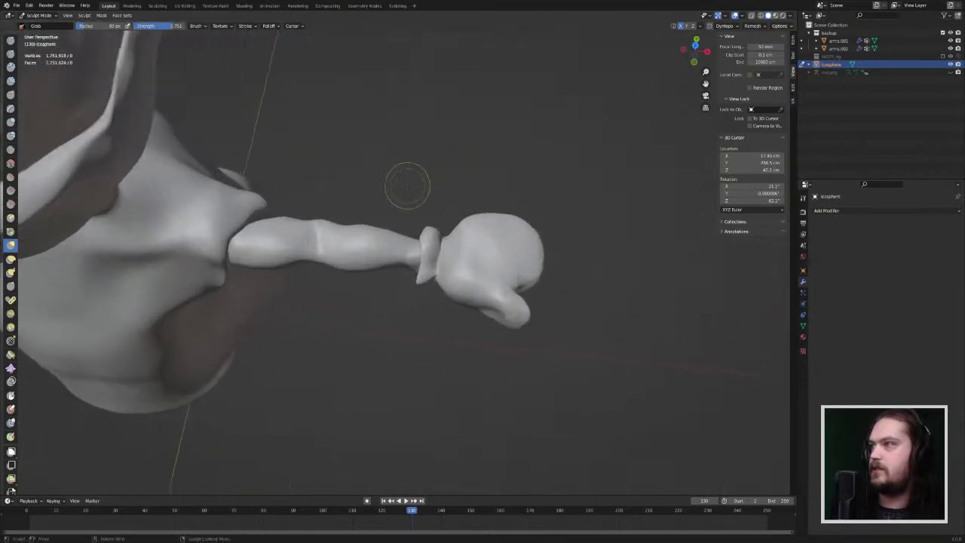
left_click(10, 164)
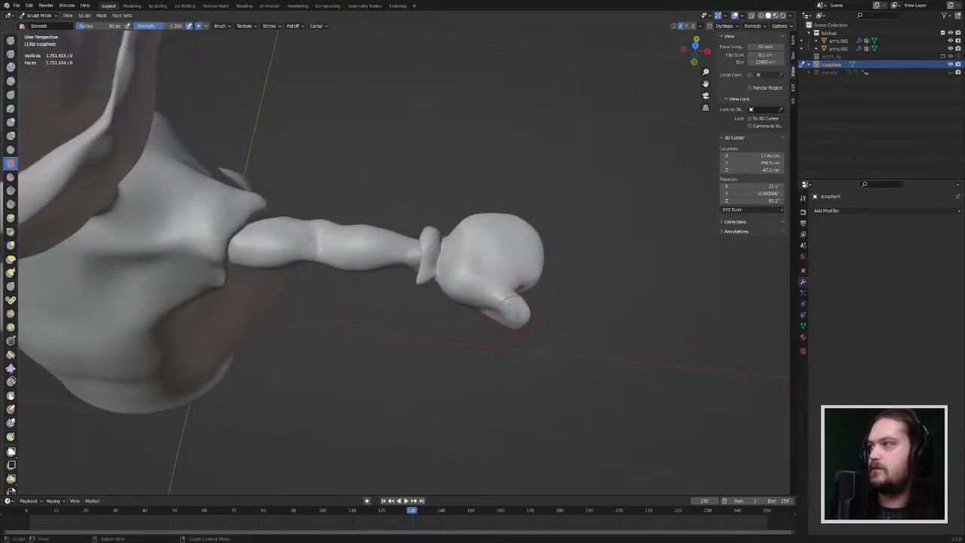
left_click_drag(512, 313, 517, 300)
left_click_drag(499, 260, 468, 306)
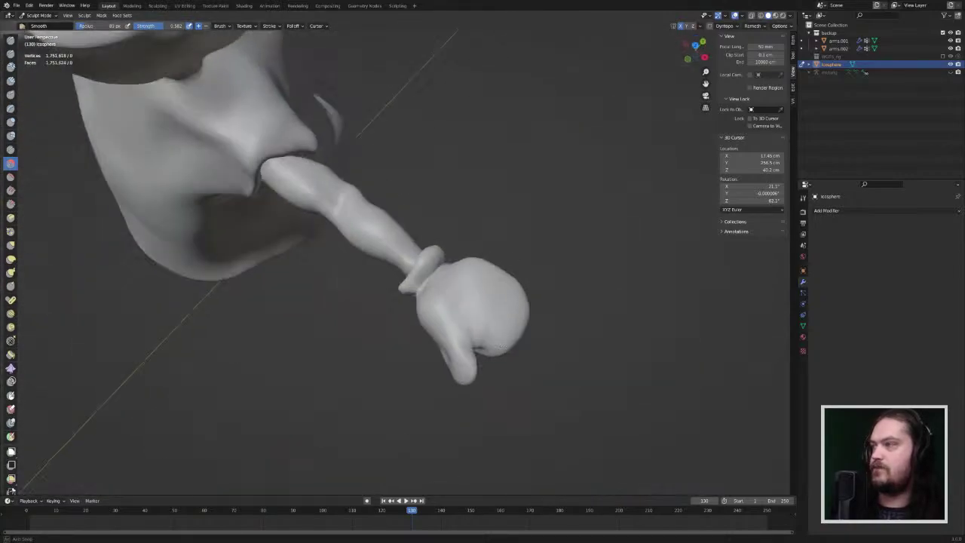
middle_click_drag(501, 347, 519, 312)
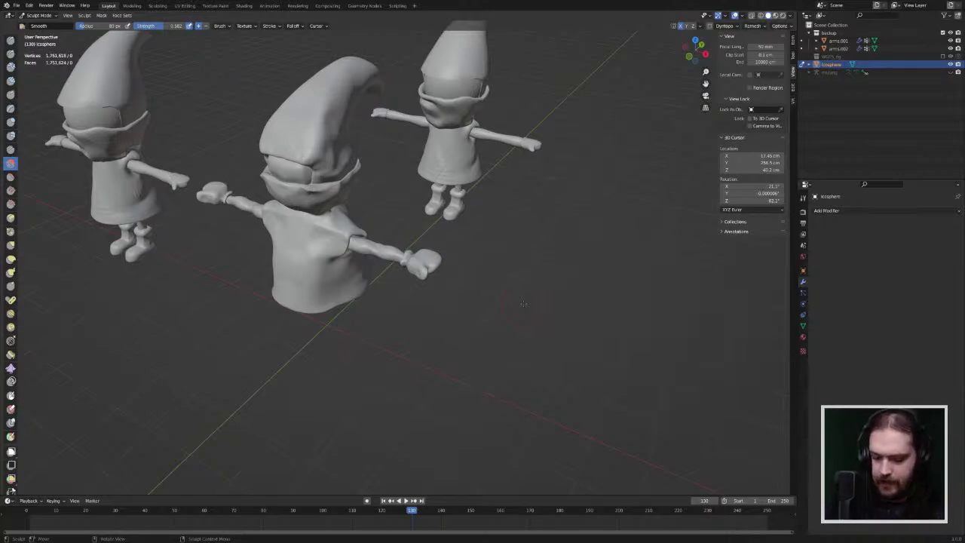
mouse_move(330, 280)
middle_mouse_down()
mouse_move(392, 271)
mouse_move(354, 226)
mouse_move(332, 256)
mouse_move(337, 249)
mouse_move(406, 311)
middle_mouse_up()
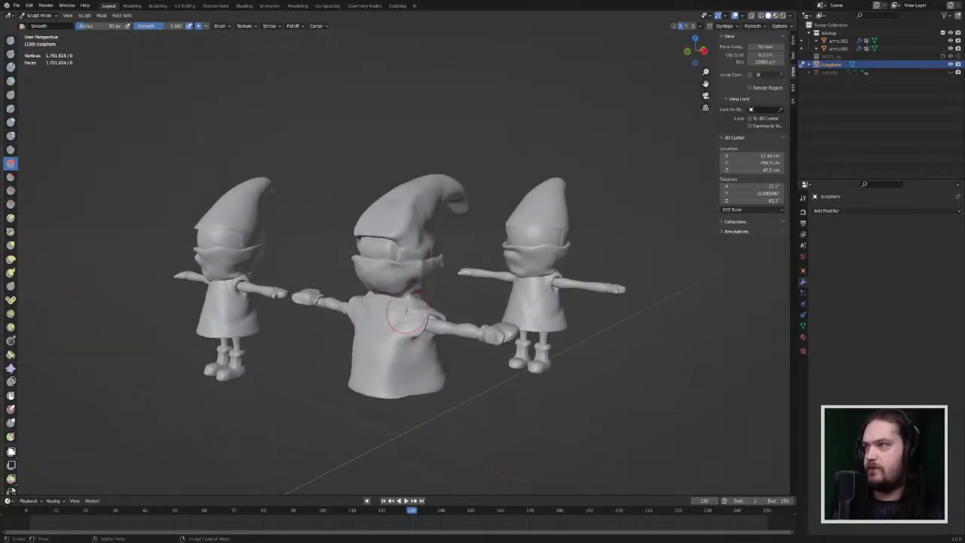
scroll(424, 332, "up", 5)
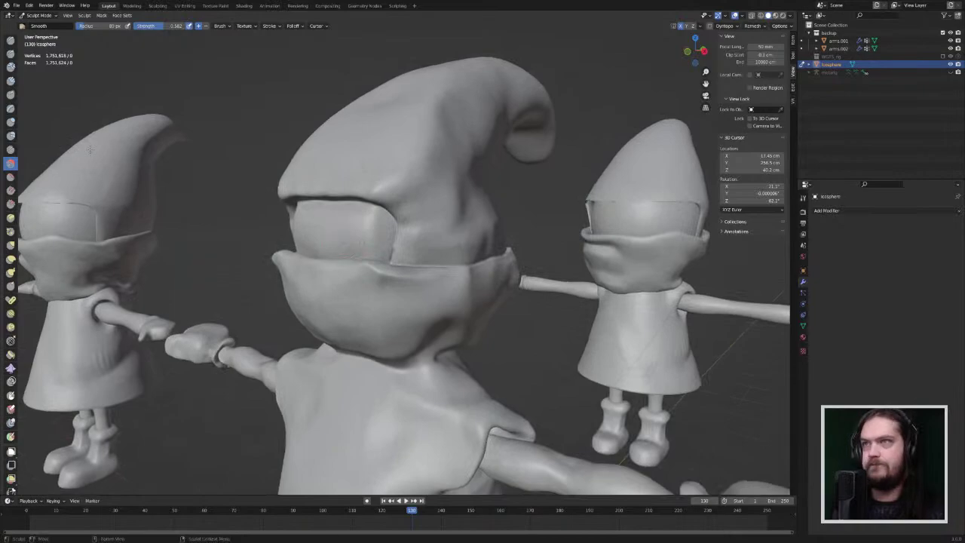
left_click(11, 121)
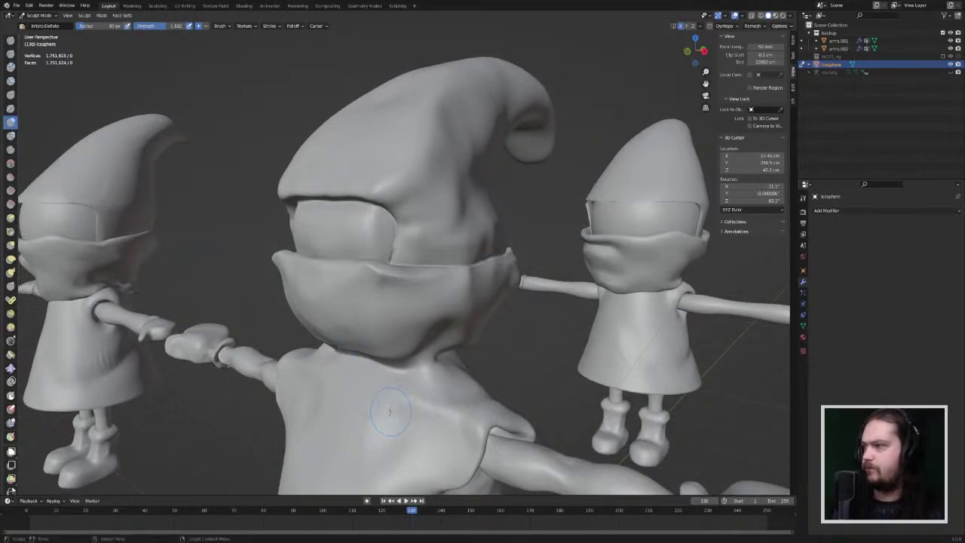
scroll(435, 406, "down", 5)
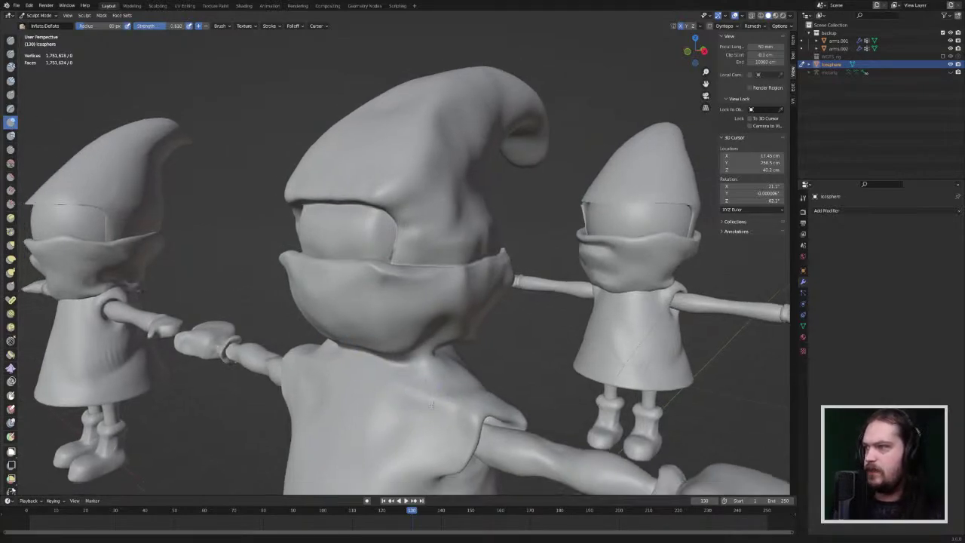
scroll(438, 393, "down", 2)
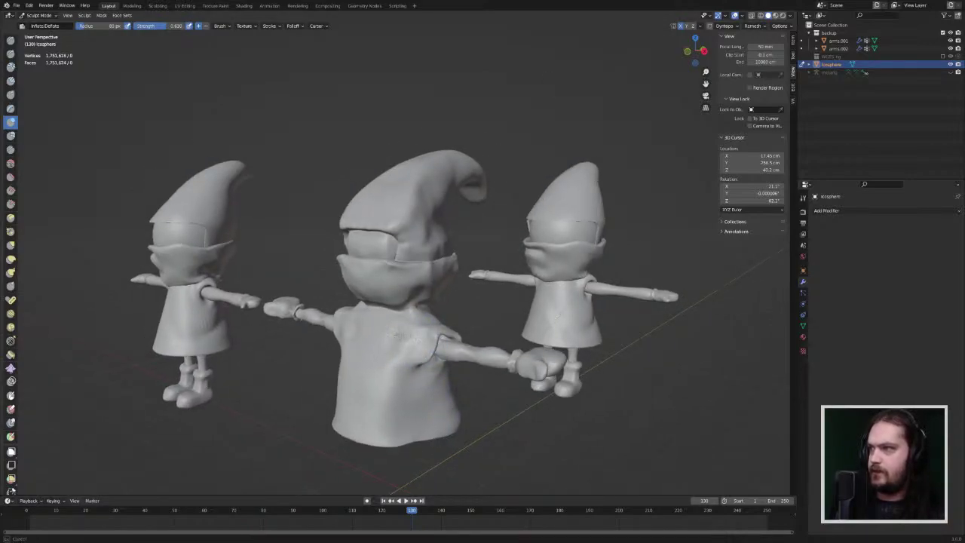
mouse_move(425, 320)
middle_mouse_down()
mouse_move(378, 316)
mouse_move(445, 351)
middle_mouse_up()
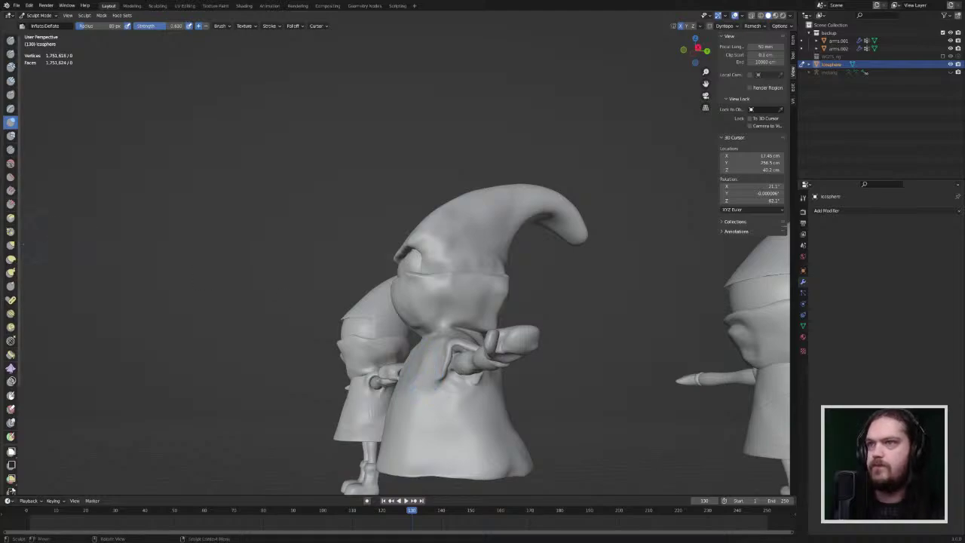
Step: Adjust the edge of the tunic's sleeve opening with the Grab brush, viewed from the side
left_click(11, 245)
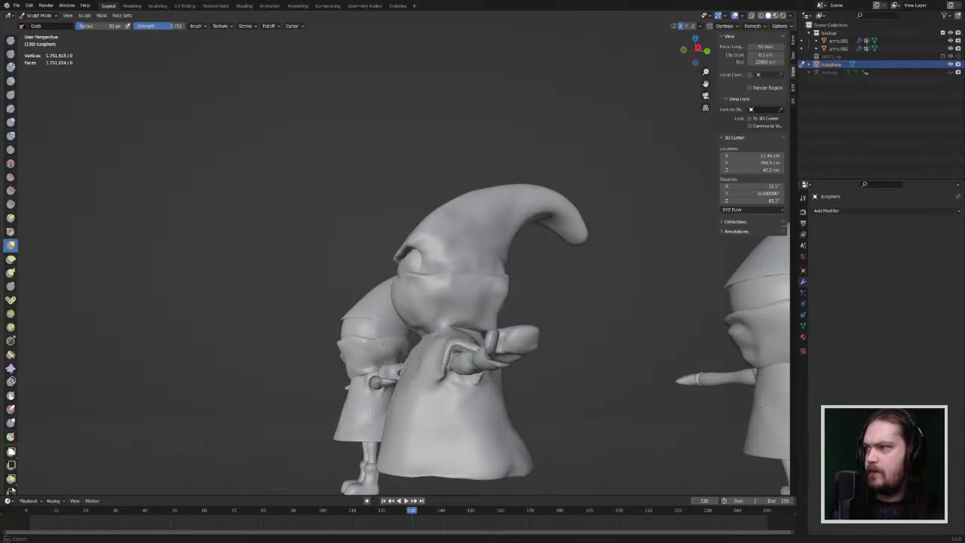
left_click_drag(448, 363, 444, 362)
left_click_drag(445, 362, 443, 359)
Step: Try to pull two tapered leg stubs down from the inside of the tunic with the Snake Hook brush
mouse_move(431, 348)
middle_mouse_down()
mouse_move(454, 395)
mouse_move(489, 371)
mouse_move(508, 377)
mouse_move(453, 394)
mouse_move(456, 297)
mouse_move(430, 273)
middle_mouse_up()
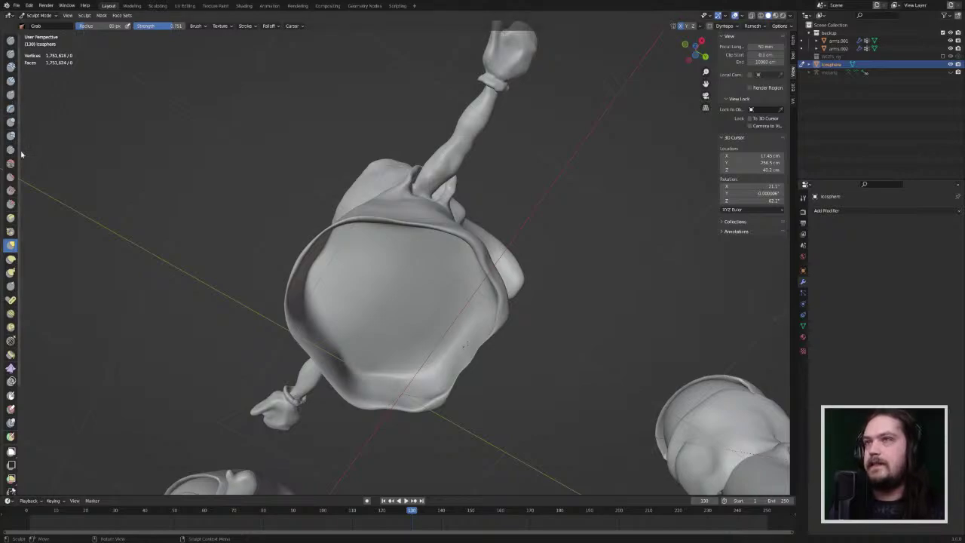
left_click(11, 272)
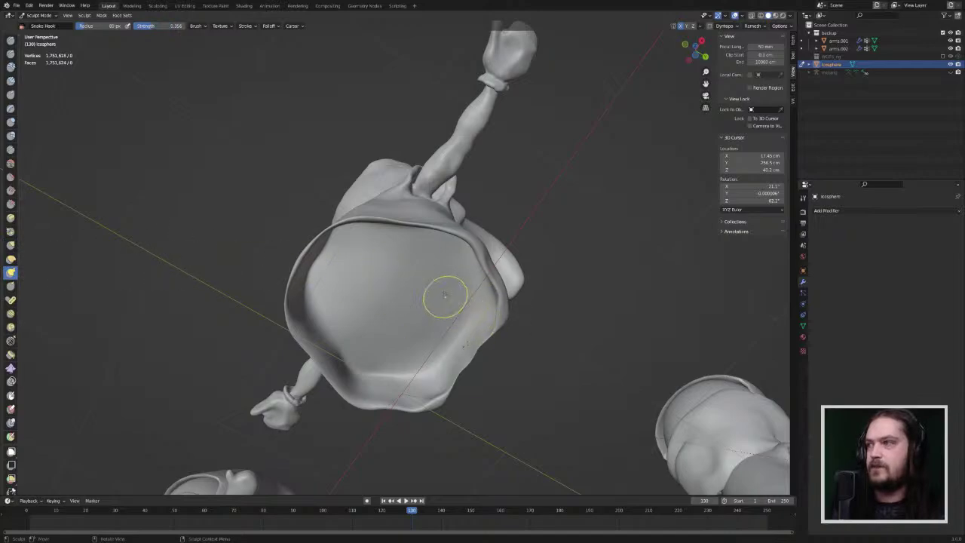
mouse_move(423, 251)
middle_mouse_down()
mouse_move(448, 309)
mouse_move(473, 303)
mouse_move(456, 303)
middle_mouse_up()
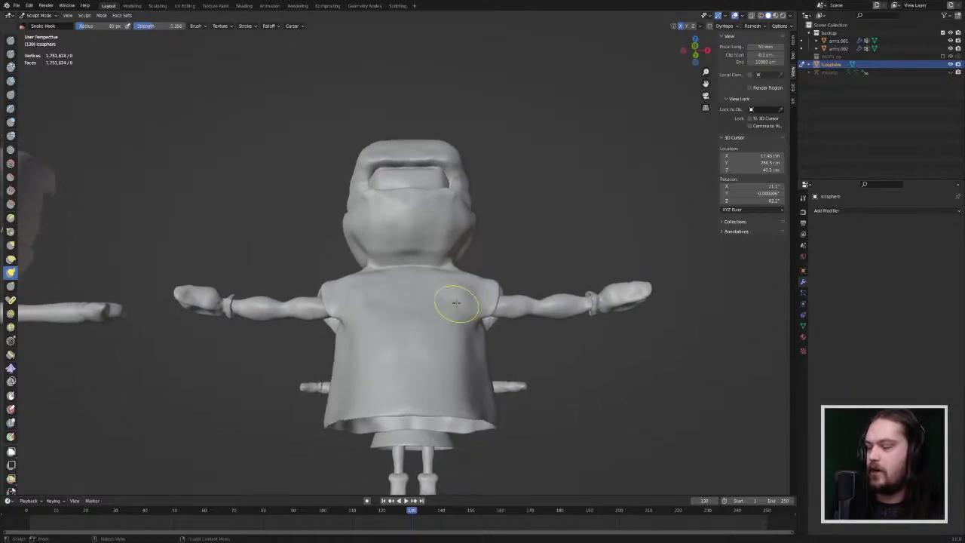
key("KP_1")
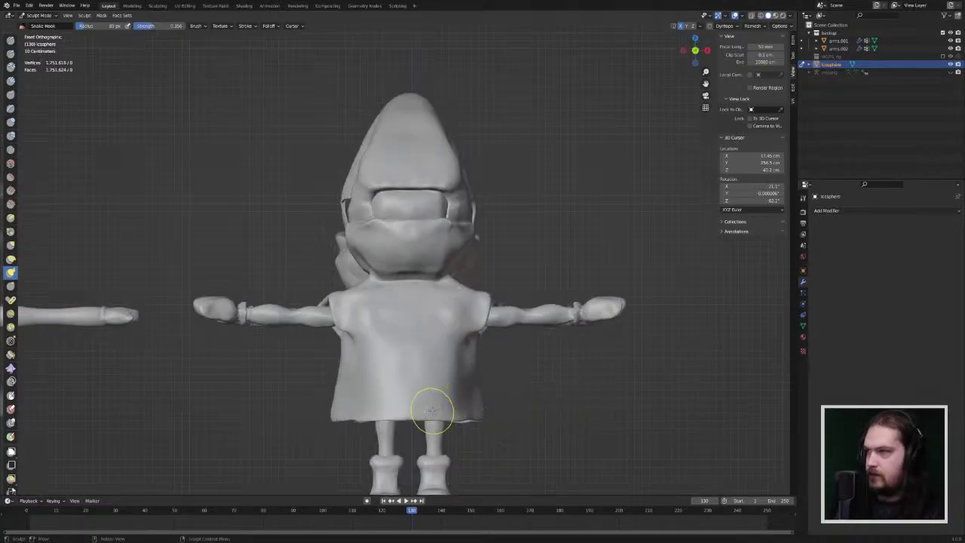
mouse_move(435, 405)
middle_mouse_down()
mouse_move(430, 335)
mouse_move(436, 357)
middle_mouse_up()
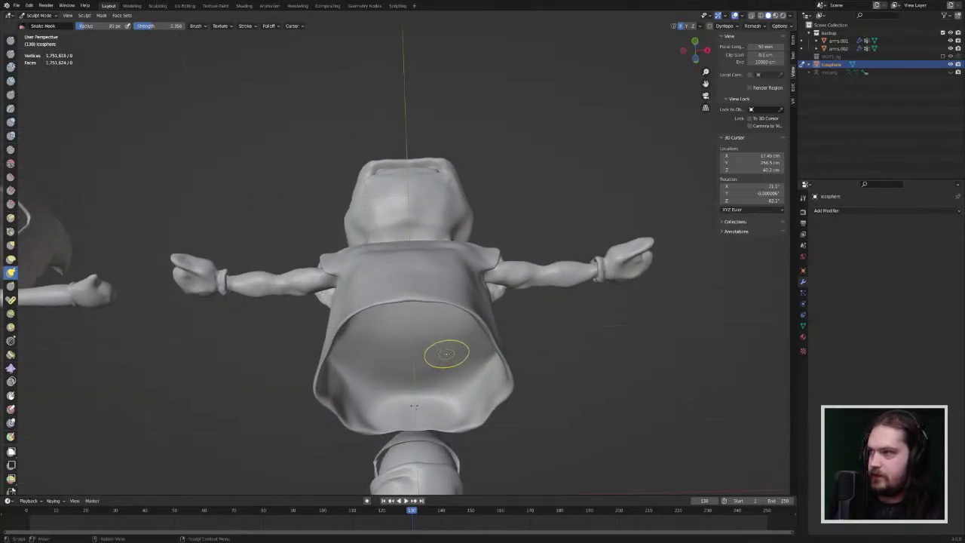
left_click_drag(447, 354, 451, 370)
left_click_drag(465, 437, 462, 481)
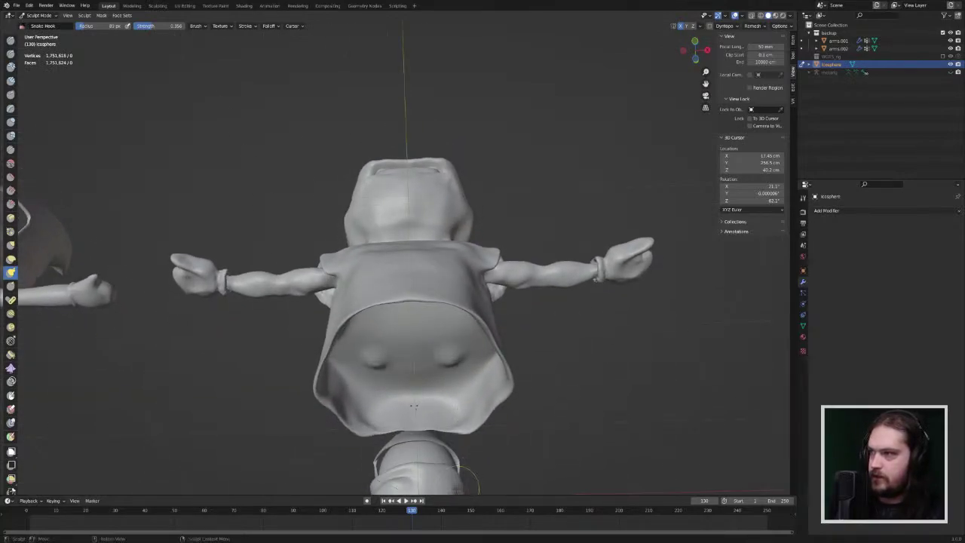
mouse_move(449, 361)
left_mouse_down()
mouse_move(455, 435)
mouse_move(456, 394)
mouse_move(456, 411)
left_mouse_up()
left_click_drag(451, 370, 457, 419)
left_click_drag(451, 372, 457, 422)
mouse_move(452, 376)
left_mouse_down()
mouse_move(461, 432)
mouse_move(454, 412)
left_mouse_up()
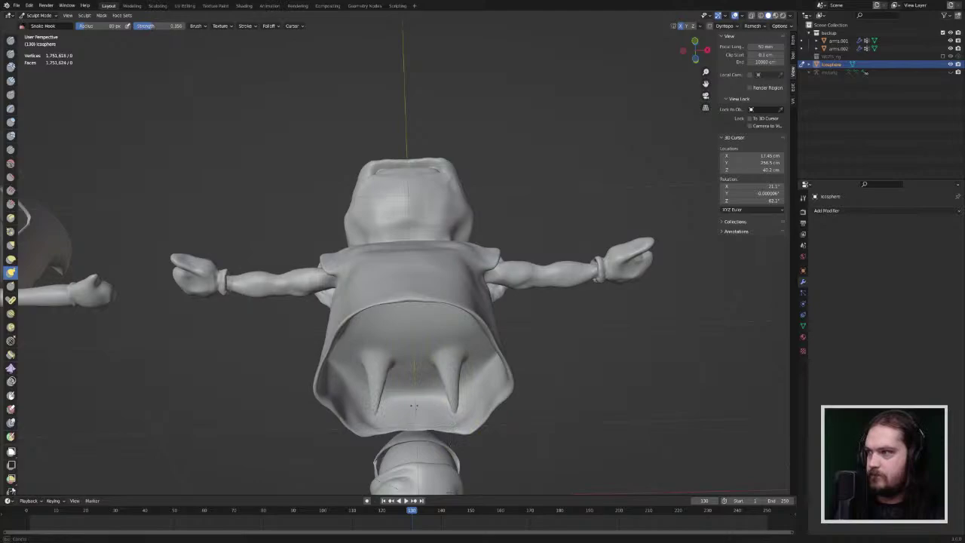
Step: Try to bend the leg stubs toward a vertical position with the Pose and Grab brushes
middle_click_drag(413, 405, 394, 404)
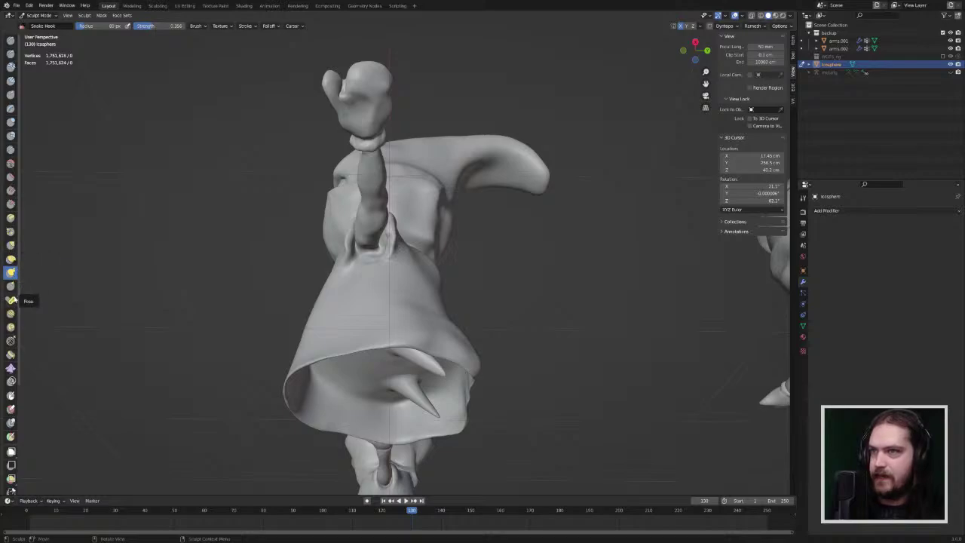
left_click(11, 300)
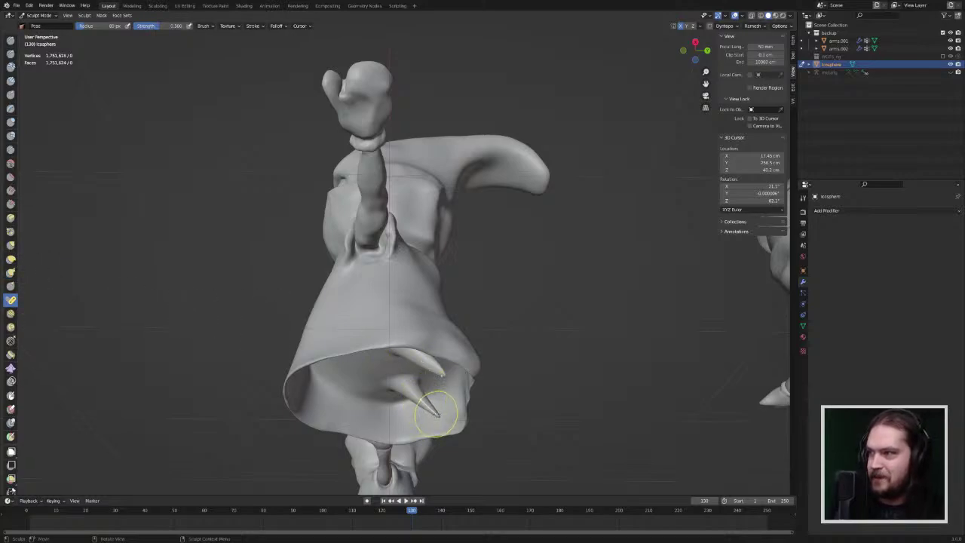
left_click_drag(435, 413, 435, 416)
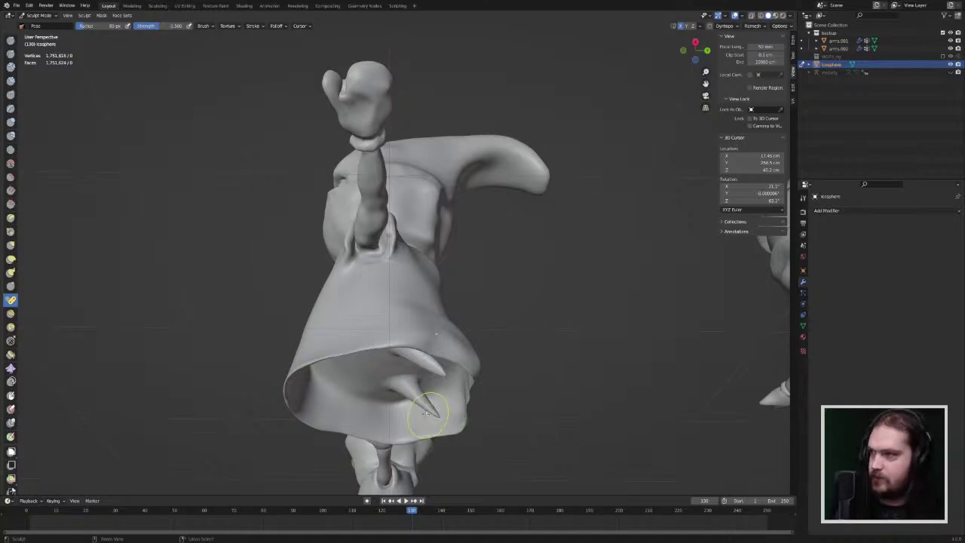
left_click(11, 246)
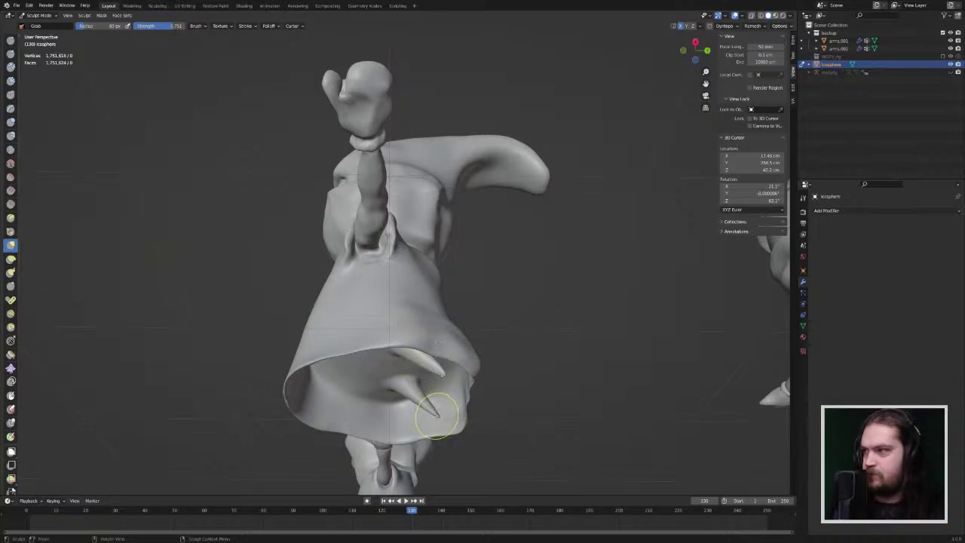
mouse_move(437, 413)
left_mouse_down()
mouse_move(427, 401)
mouse_move(431, 413)
mouse_move(419, 427)
left_mouse_up()
mouse_move(418, 416)
left_mouse_down()
mouse_move(412, 412)
mouse_move(415, 443)
left_mouse_up()
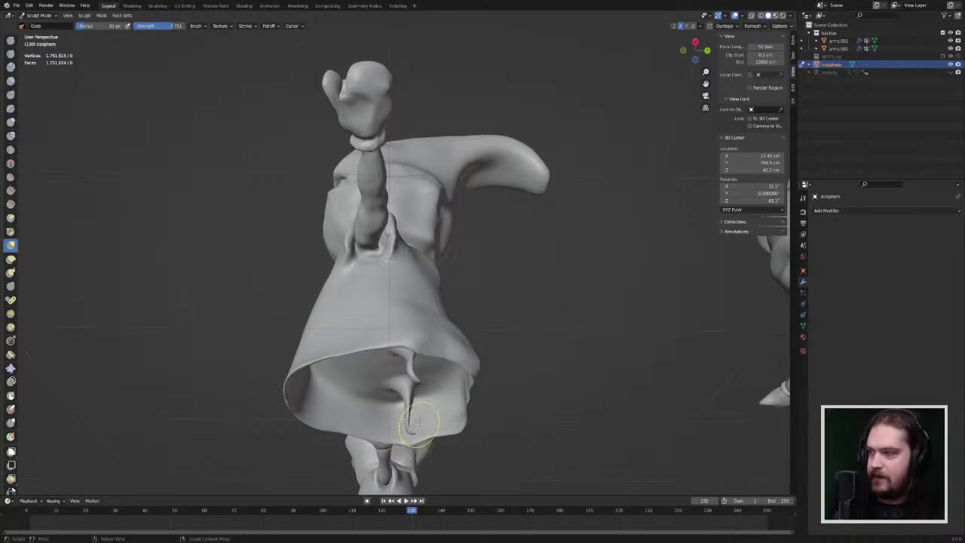
Step: Try to stretch the thin legs down below the tunic's hem with the Grab brush
middle_click_drag(421, 409, 427, 444)
left_click_drag(417, 437, 420, 439)
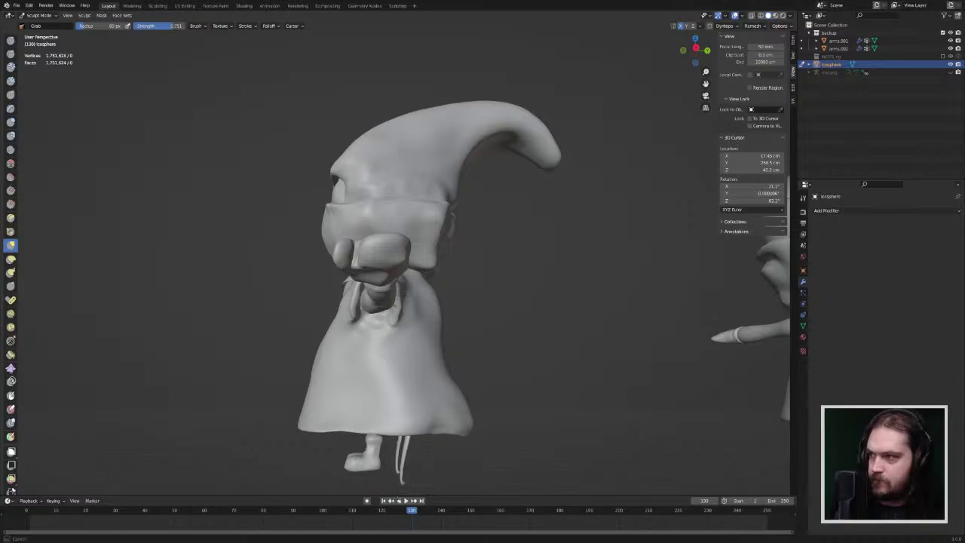
left_click_drag(400, 498, 412, 502)
mouse_move(413, 502)
middle_mouse_down()
mouse_move(434, 499)
mouse_move(411, 439)
middle_mouse_up()
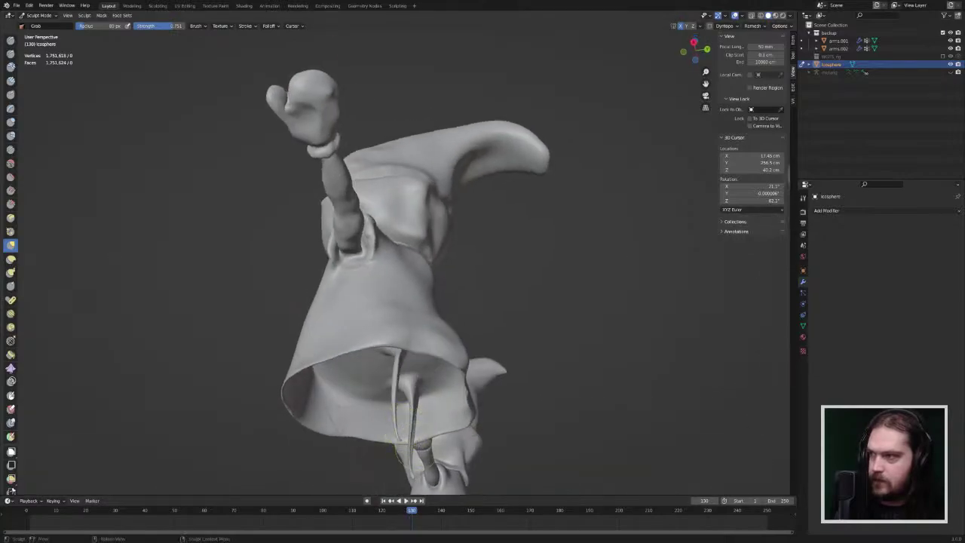
Step: Try to shift the stretched legs with the Grab brush, and undo all leg sculpting back to the plain tunic underside
mouse_move(397, 355)
left_mouse_down()
mouse_move(395, 372)
mouse_move(392, 363)
left_mouse_up()
middle_click_drag(393, 363, 428, 340)
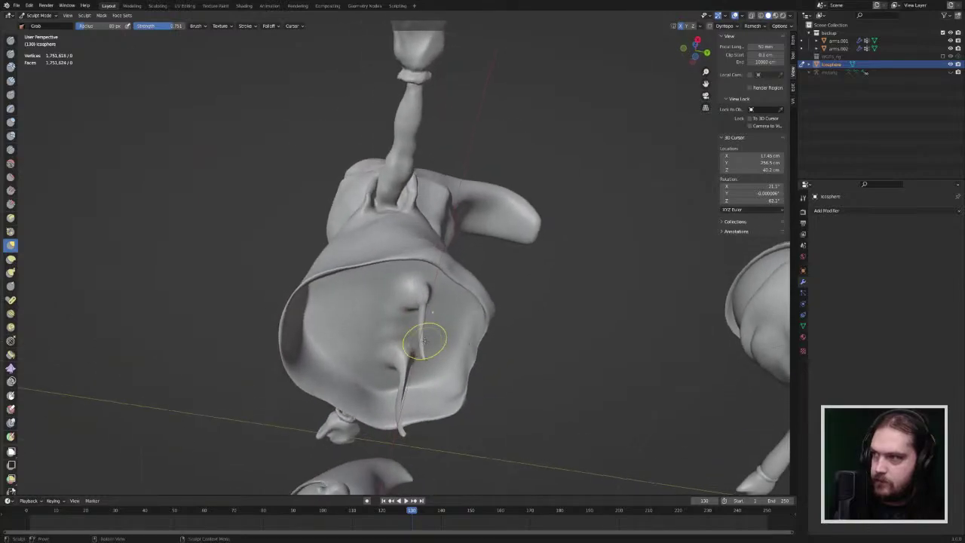
mouse_move(428, 340)
left_mouse_down()
mouse_move(425, 351)
mouse_move(402, 352)
left_mouse_up()
key("ctrl+z")
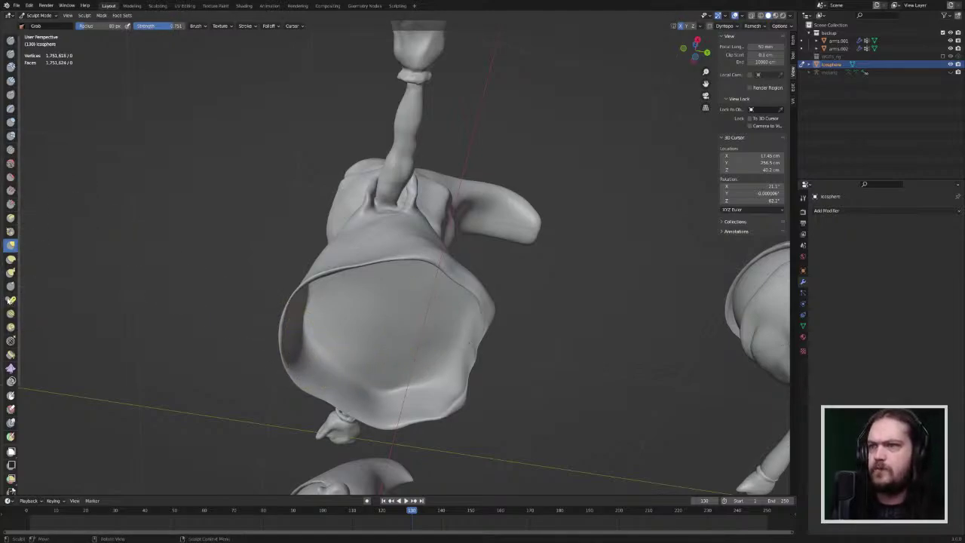
Step: Pull a new pair of leg stubs down from the inside of the tunic with the Snake Hook brush, working from behind and below
left_click(10, 273)
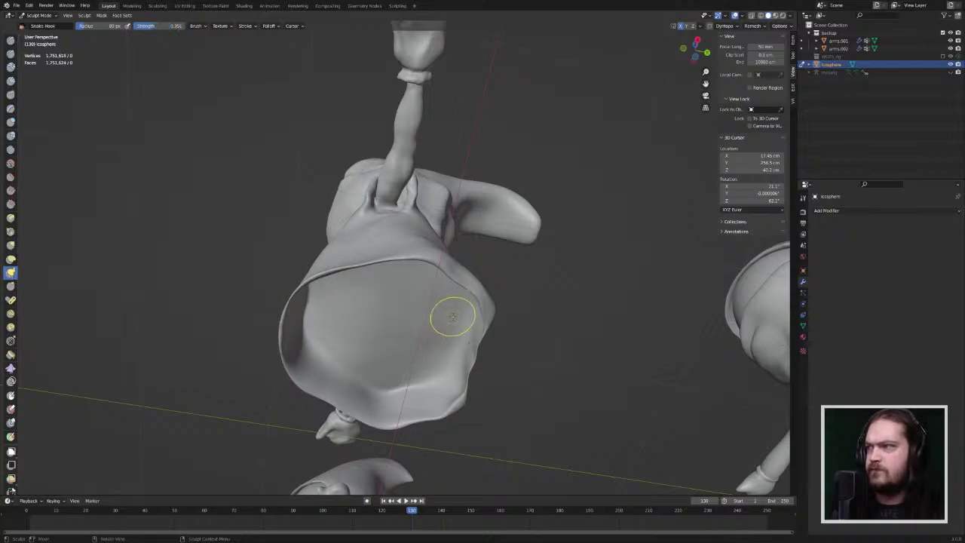
left_click_drag(396, 285, 399, 310)
middle_click_drag(399, 294, 323, 319)
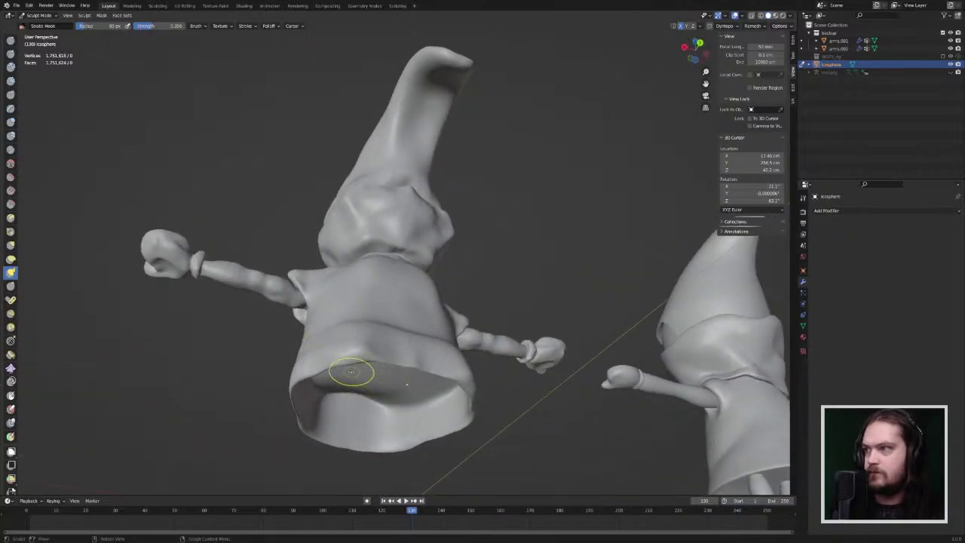
mouse_move(350, 371)
left_mouse_down()
mouse_move(401, 386)
mouse_move(348, 378)
left_mouse_up()
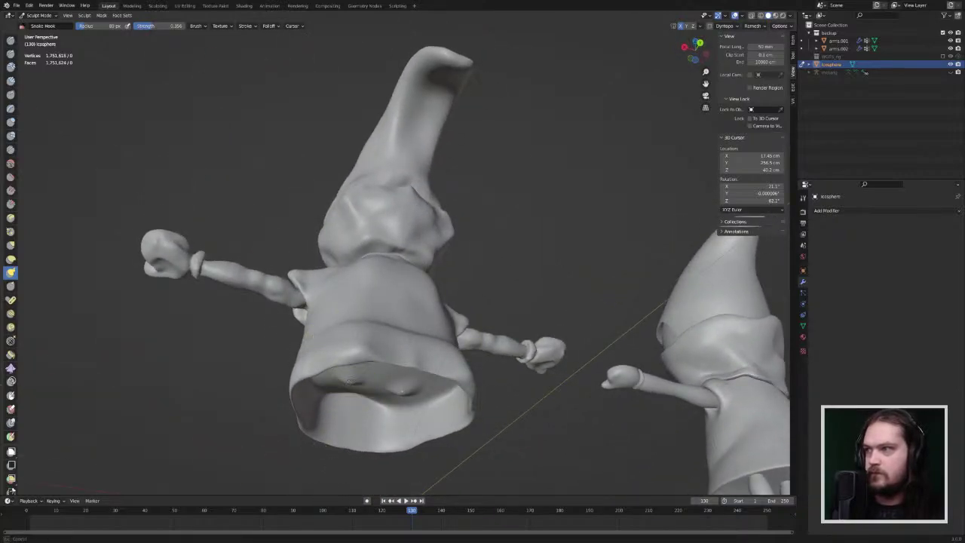
mouse_move(344, 398)
middle_mouse_down()
mouse_move(434, 399)
mouse_move(362, 334)
mouse_move(365, 382)
middle_mouse_up()
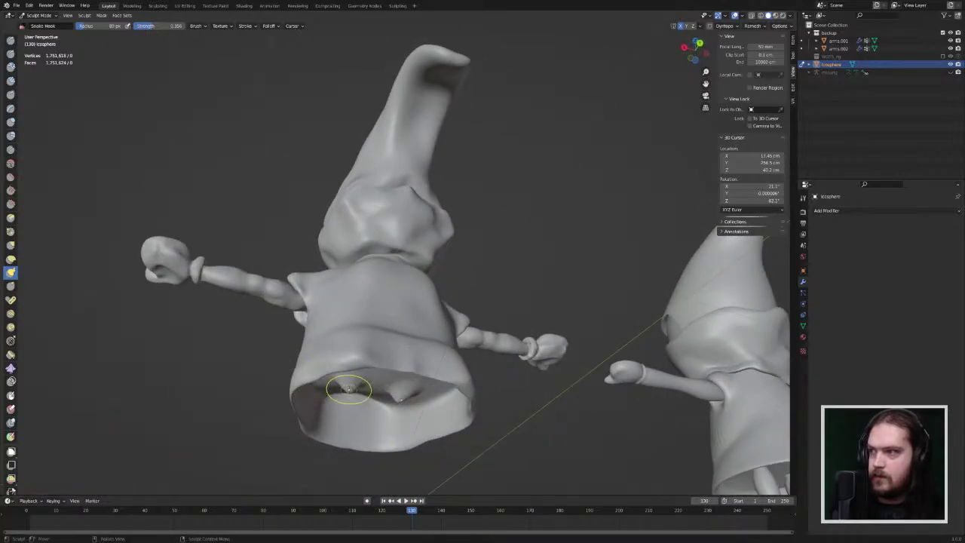
left_click_drag(355, 439, 354, 445)
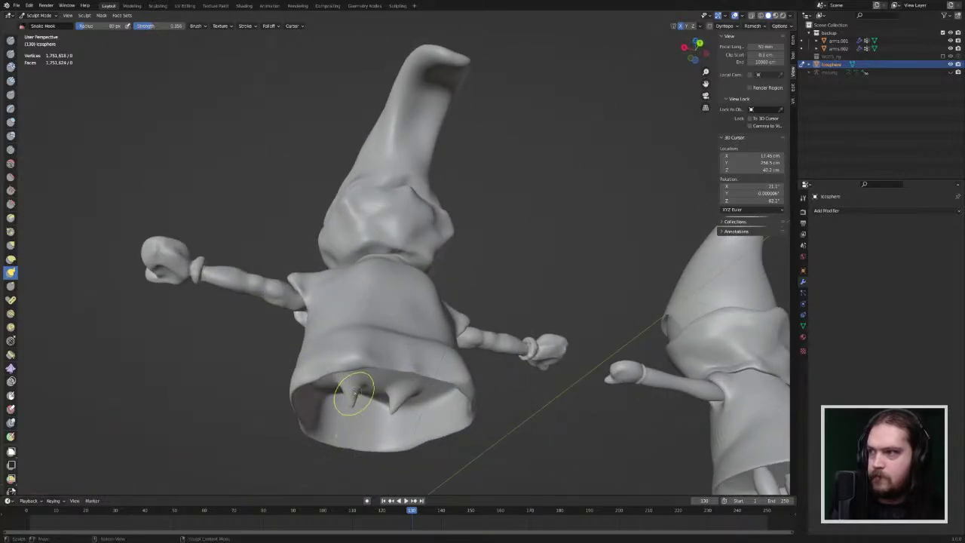
left_click_drag(351, 401, 349, 474)
mouse_move(355, 398)
middle_mouse_down()
mouse_move(441, 392)
mouse_move(430, 394)
middle_mouse_up()
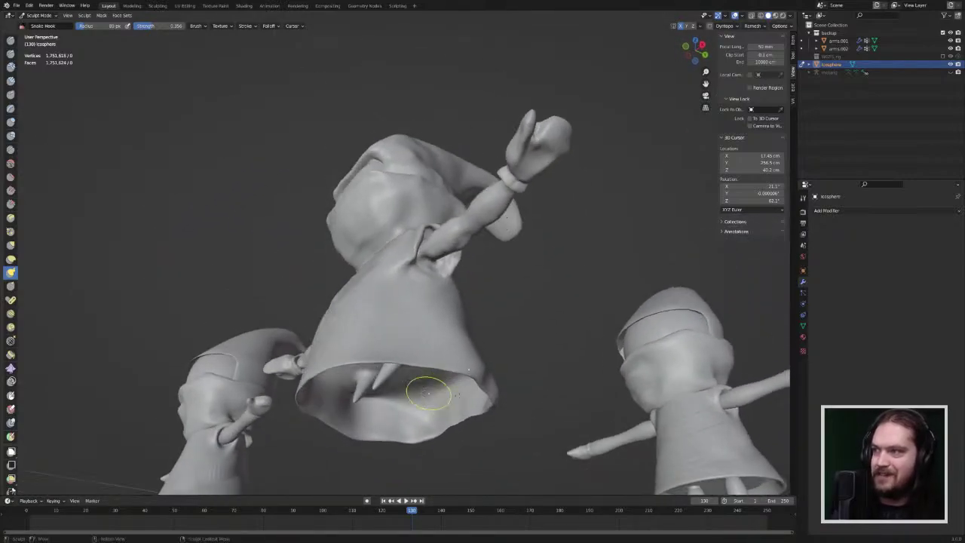
Step: Stretch the two leg stubs down past the tunic's hem with the Grab brush
left_click(12, 245)
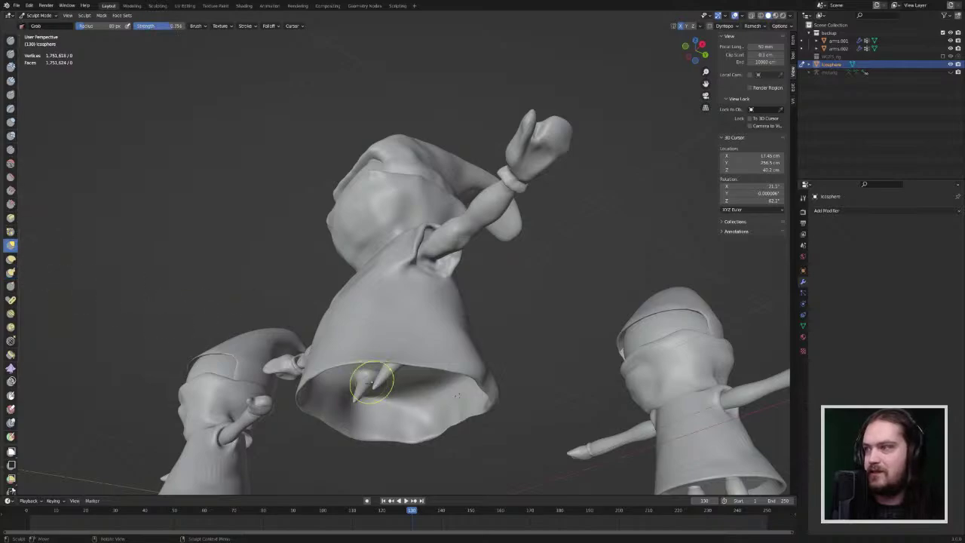
mouse_move(373, 387)
left_mouse_down()
mouse_move(411, 449)
mouse_move(428, 461)
mouse_move(453, 460)
left_mouse_up()
middle_click_drag(452, 460, 342, 375)
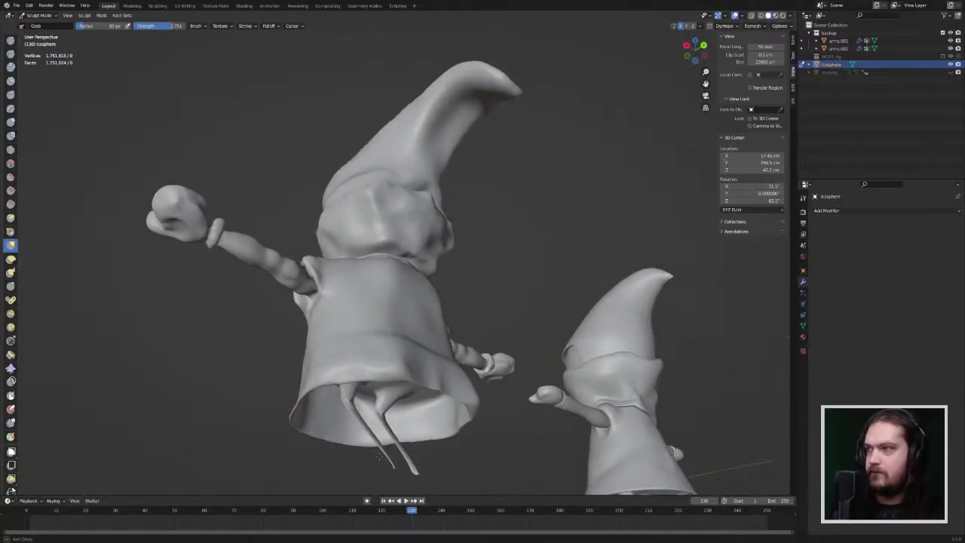
Step: Redo the stretch of the two leg stubs down past the tunic's hem with the Grab brush, adjusting their tips
mouse_move(348, 398)
left_mouse_down()
mouse_move(368, 434)
mouse_move(358, 462)
mouse_move(385, 462)
left_mouse_up()
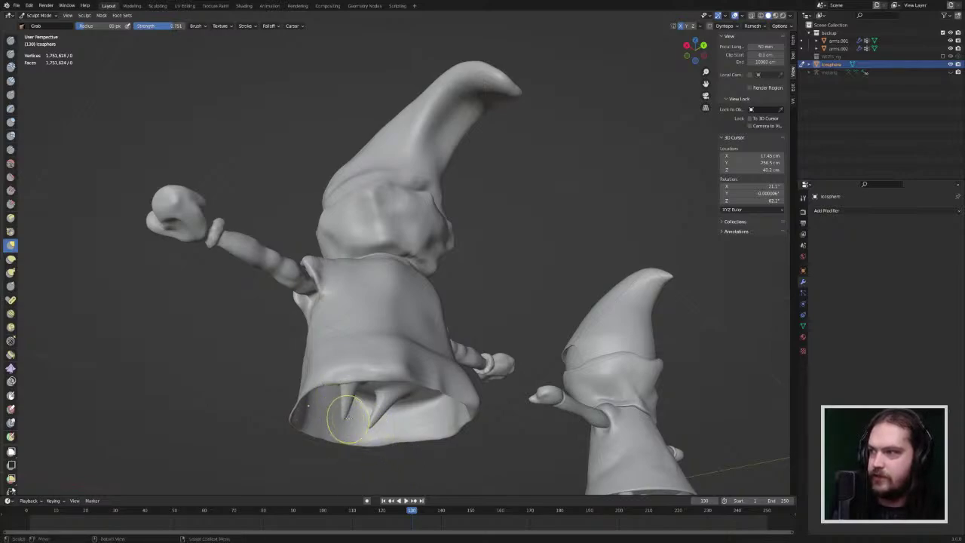
left_click_drag(347, 401, 346, 443)
mouse_move(345, 478)
left_mouse_down()
mouse_move(331, 489)
mouse_move(359, 490)
mouse_move(303, 486)
left_mouse_up()
mouse_move(330, 425)
middle_mouse_down()
mouse_move(388, 431)
mouse_move(407, 403)
mouse_move(383, 345)
mouse_move(426, 396)
middle_mouse_up()
middle_click_drag(362, 407, 345, 410)
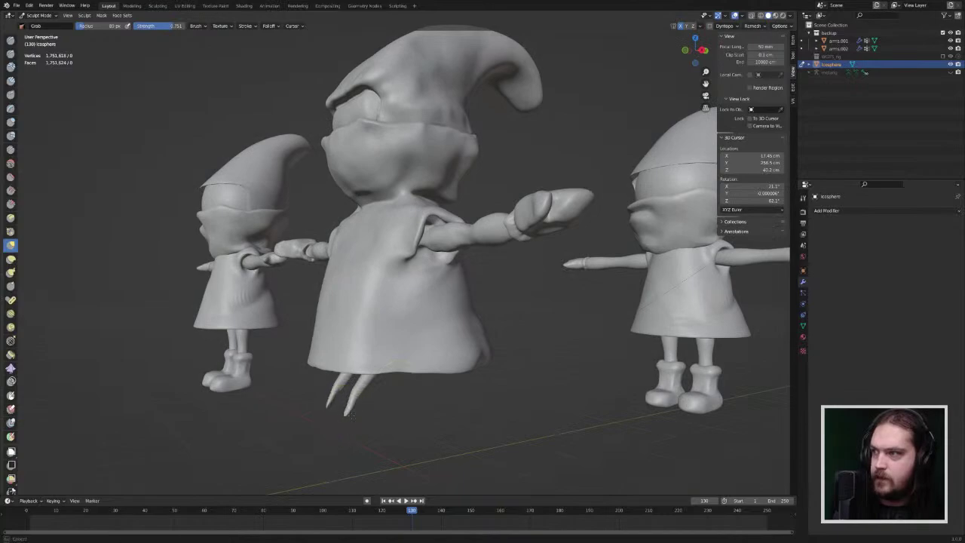
mouse_move(375, 440)
left_mouse_down()
mouse_move(352, 394)
mouse_move(344, 409)
mouse_move(391, 396)
mouse_move(367, 411)
left_mouse_up()
Step: Preview the characters in rendered shading, and return the viewport to solid shading
key("z")
left_click(367, 361)
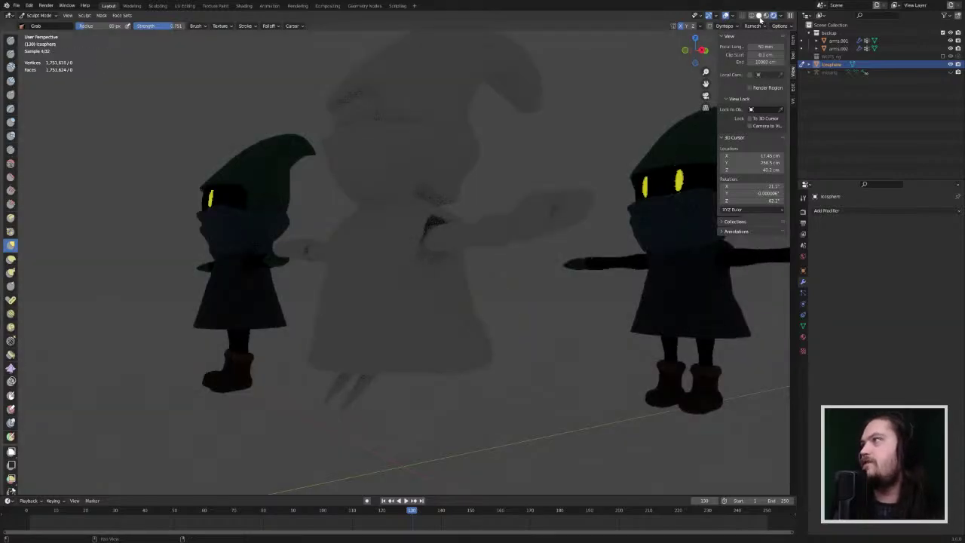
left_click(759, 15)
Step: Reposition the two thin legs under the tunic with the Grab brush, shaping them from the front and the side
middle_click_drag(365, 411, 397, 368, "ctrl")
mouse_move(376, 333)
left_mouse_down()
mouse_move(380, 355)
mouse_move(391, 323)
mouse_move(395, 355)
left_mouse_up()
mouse_move(400, 354)
middle_mouse_down()
mouse_move(370, 330)
mouse_move(378, 330)
middle_mouse_up()
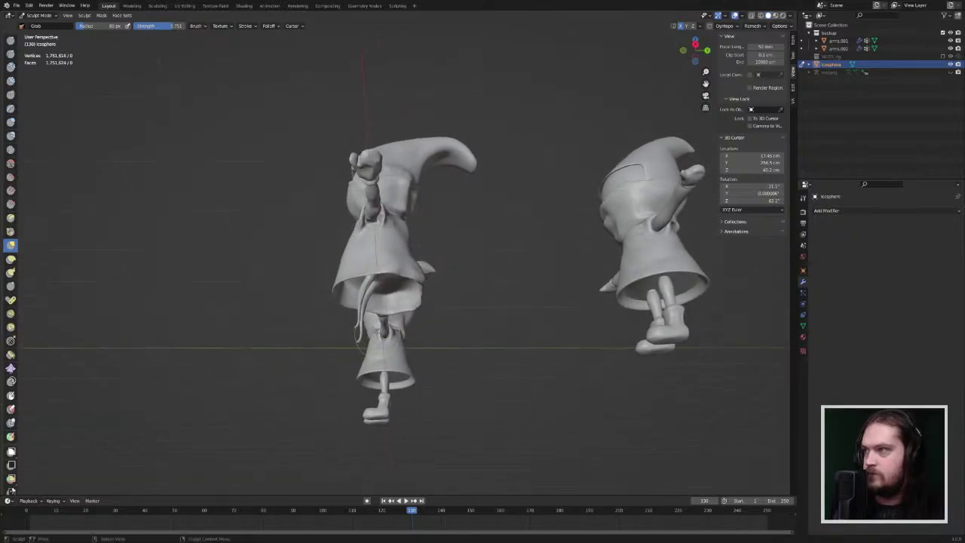
mouse_move(362, 290)
left_mouse_down()
mouse_move(366, 331)
mouse_move(373, 295)
left_mouse_up()
mouse_move(362, 297)
middle_mouse_down()
mouse_move(396, 319)
mouse_move(438, 322)
middle_mouse_up()
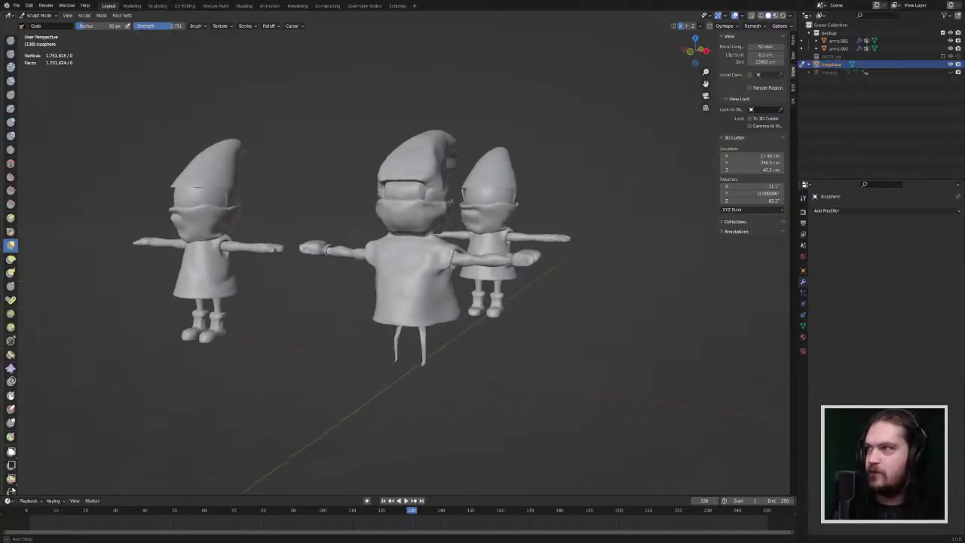
Step: Spread and straighten the legs with the Grab brush, matching the stance of the reference characters
mouse_move(572, 290)
middle_mouse_down()
mouse_move(446, 308)
mouse_move(407, 280)
mouse_move(437, 312)
mouse_move(499, 296)
middle_mouse_up()
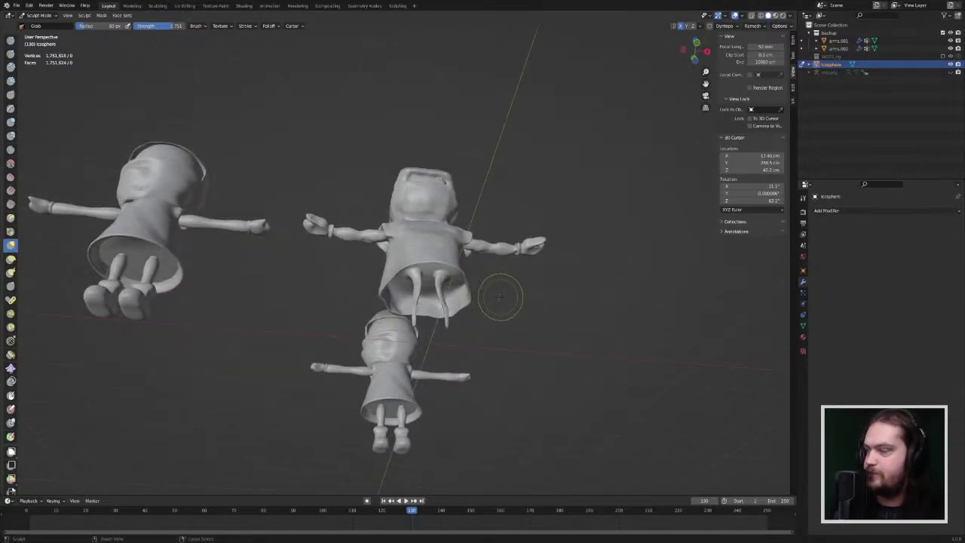
scroll(497, 291, "up", 3)
mouse_move(467, 291)
left_mouse_down()
mouse_move(478, 297)
mouse_move(473, 310)
left_mouse_up()
left_click_drag(470, 312, 478, 332)
mouse_move(479, 329)
middle_mouse_down()
mouse_move(453, 322)
mouse_move(427, 367)
middle_mouse_up()
left_click_drag(430, 433, 417, 446)
middle_click_drag(434, 430, 453, 422)
Step: Thicken both legs along their full length with the Inflate/Deflate brush, working from the front and the side
left_click(11, 121)
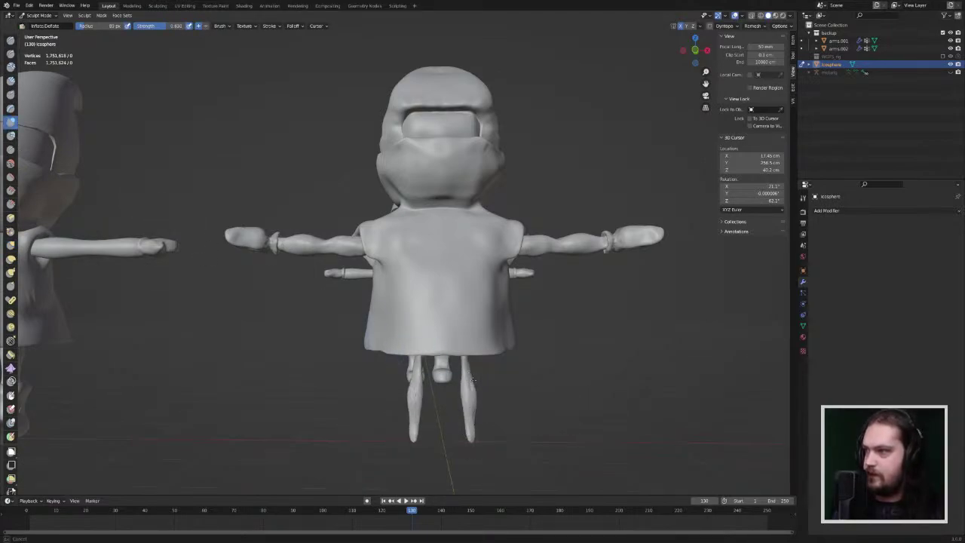
middle_click_drag(465, 366, 468, 350)
scroll(468, 350, "up", 3)
left_click_drag(468, 351, 472, 342)
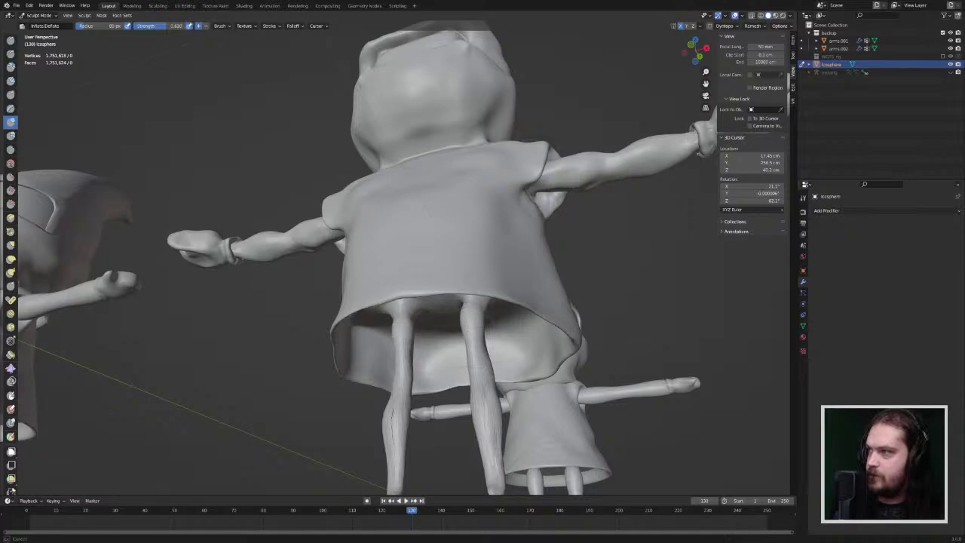
left_click_drag(480, 370, 491, 462)
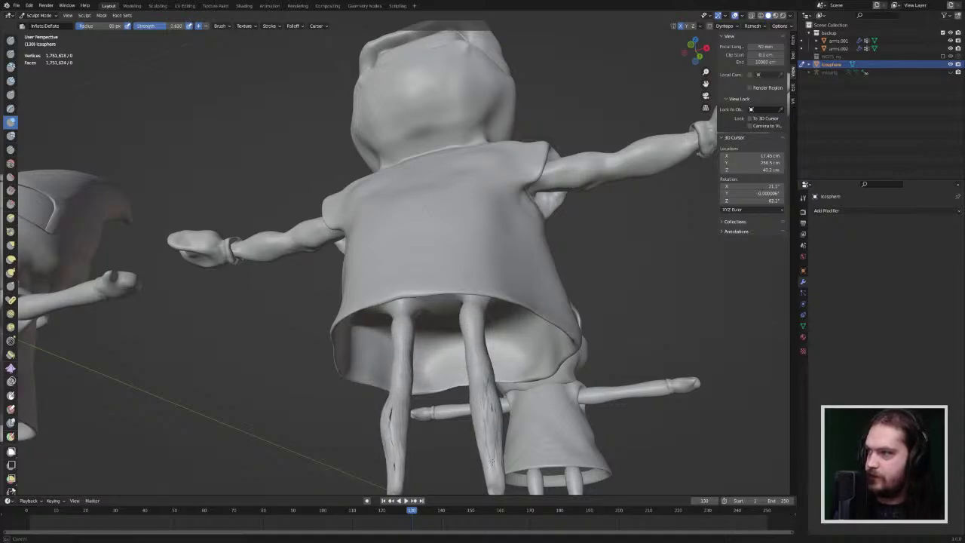
mouse_move(506, 372)
middle_mouse_down()
mouse_move(472, 403)
mouse_move(422, 396)
middle_mouse_up()
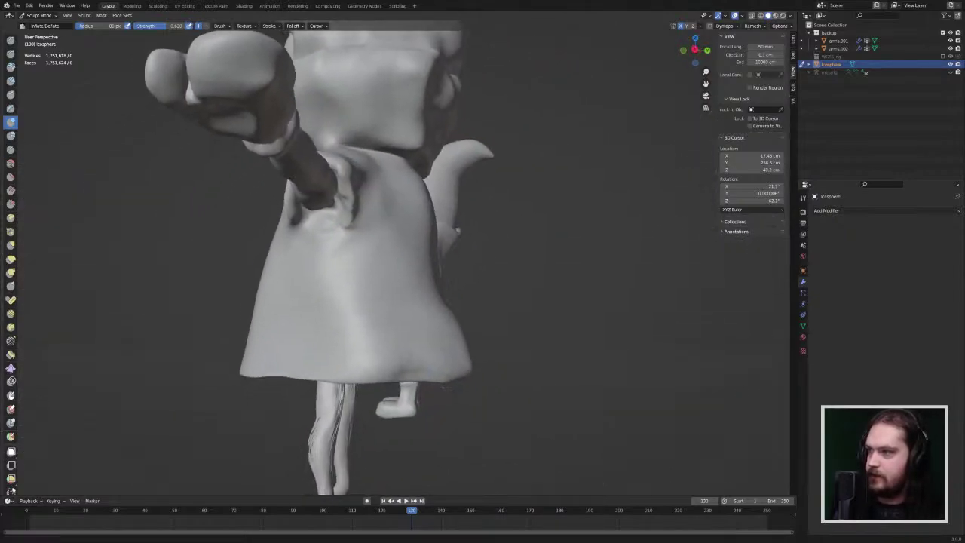
middle_click_drag(407, 429, 479, 334, "shift")
left_click_drag(405, 322, 408, 305)
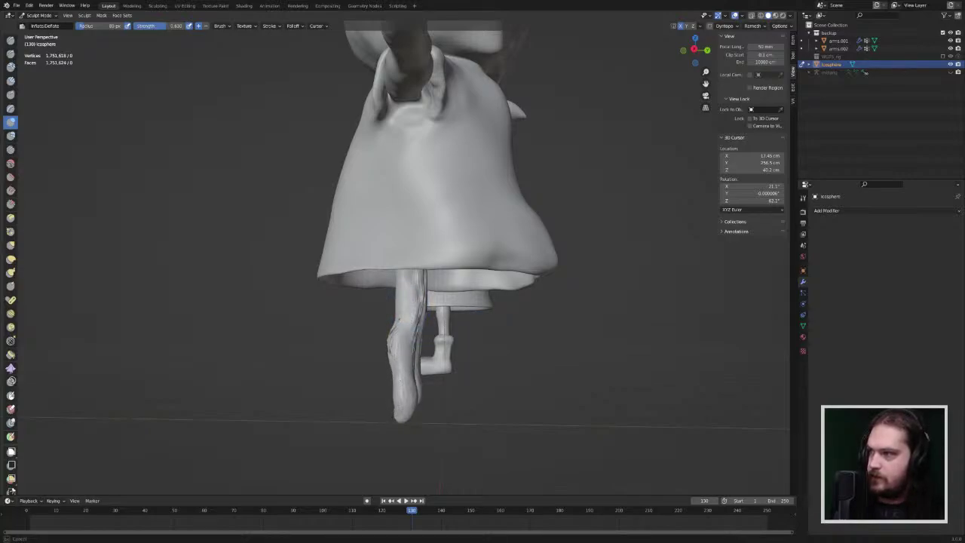
left_click_drag(409, 306, 398, 327)
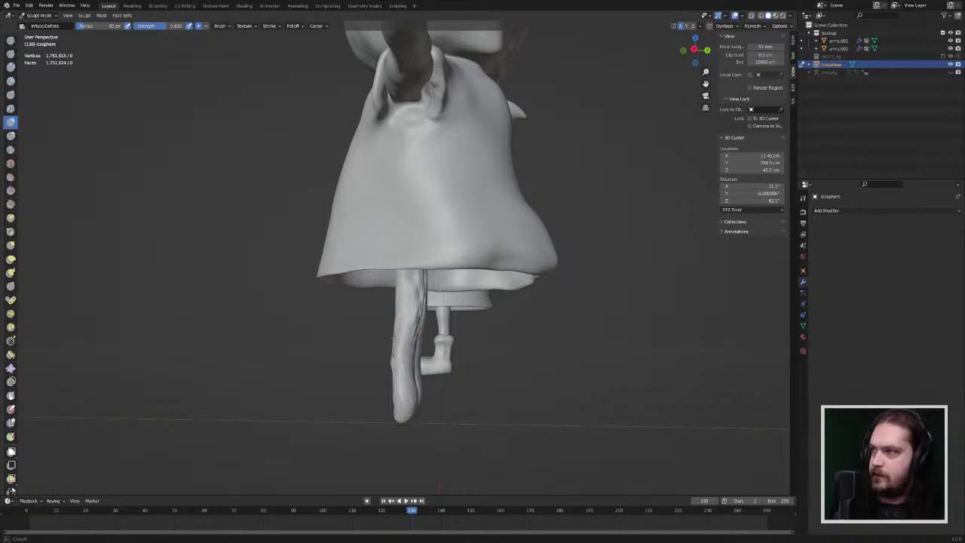
middle_click_drag(407, 339, 461, 340)
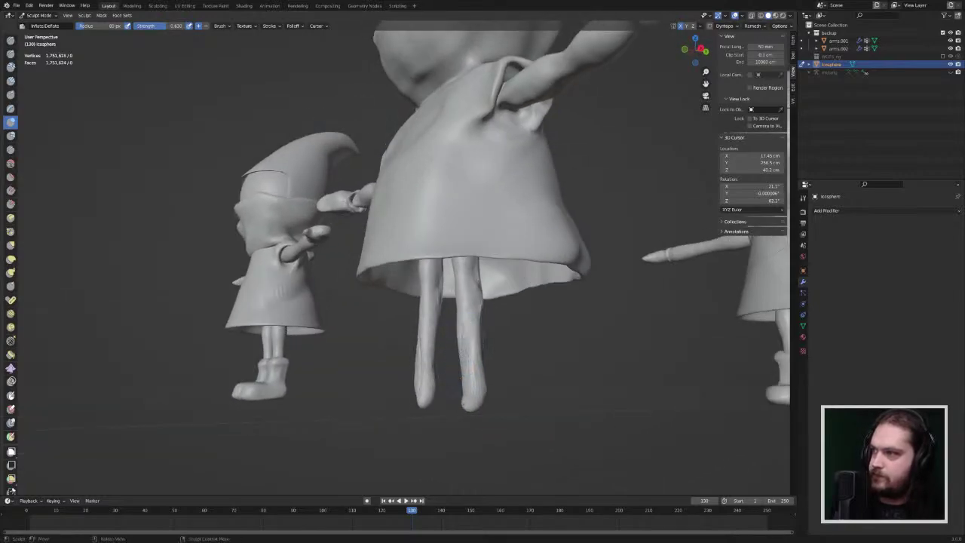
Step: Remesh the gnome sculpt with the existing voxel settings, and save the file
left_click(754, 26)
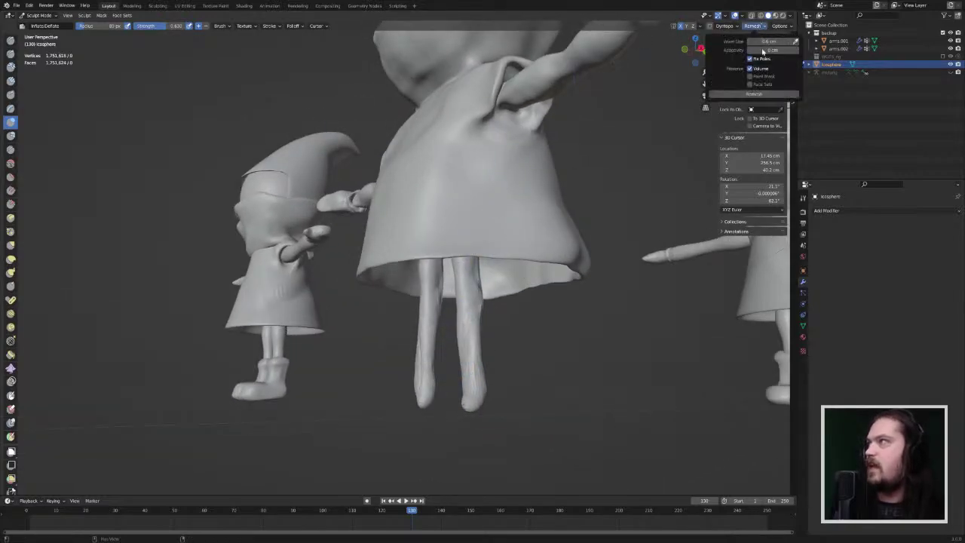
left_click(756, 94)
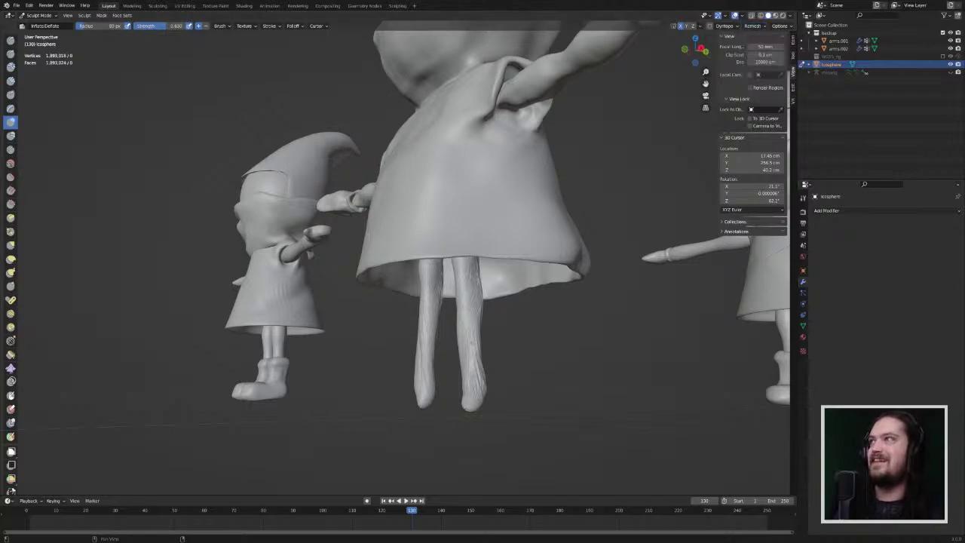
key("ctrl+s")
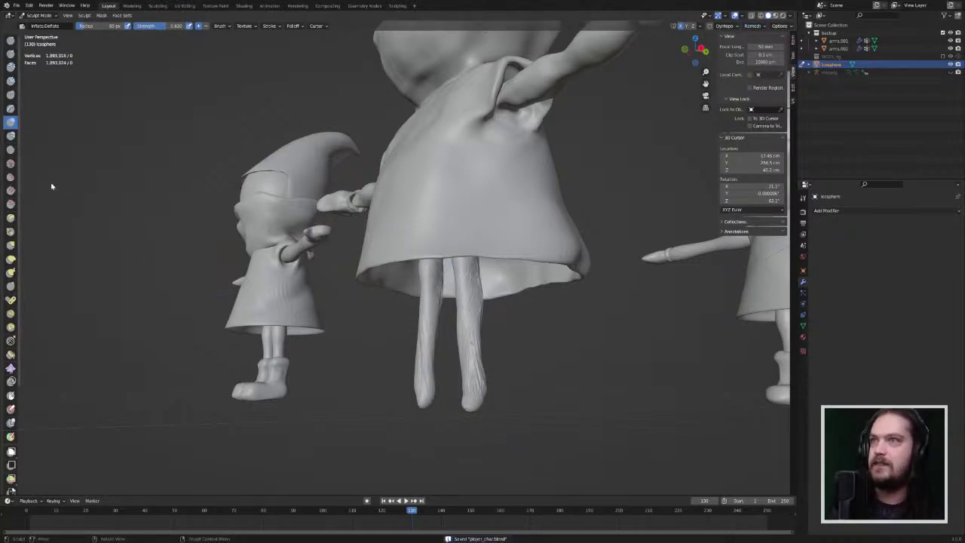
Step: Smooth the rough streaks along the front of both legs with the Smooth brush
key("shift+s")
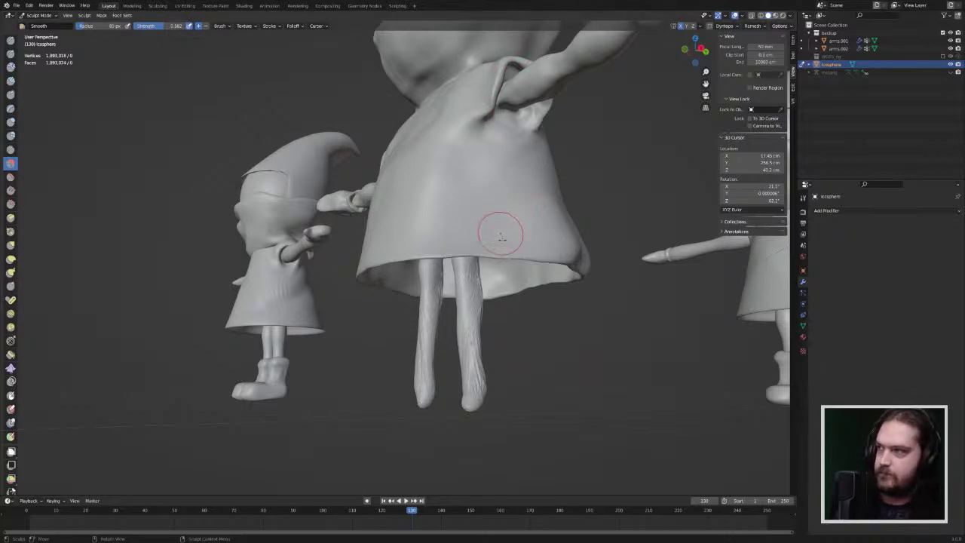
right_click(474, 320)
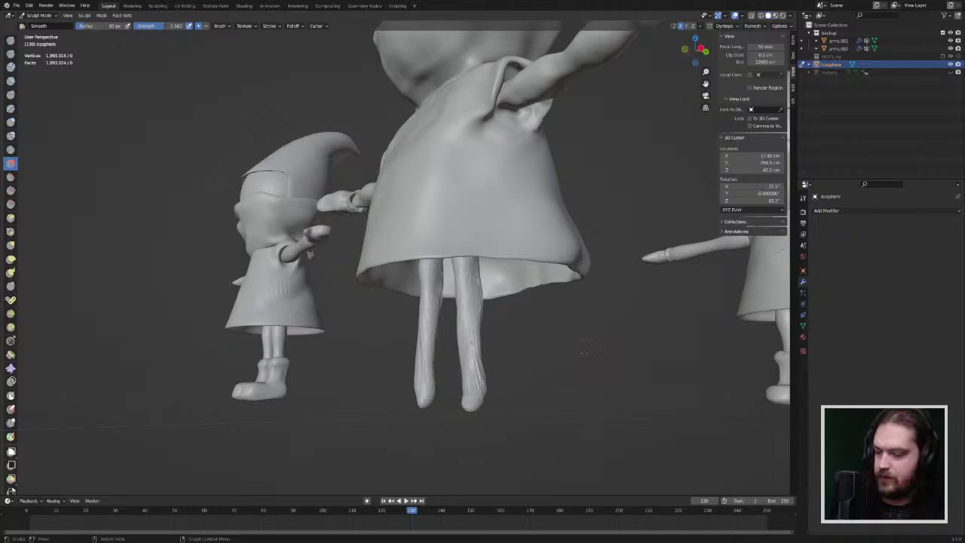
middle_click_drag(534, 232, 663, 240)
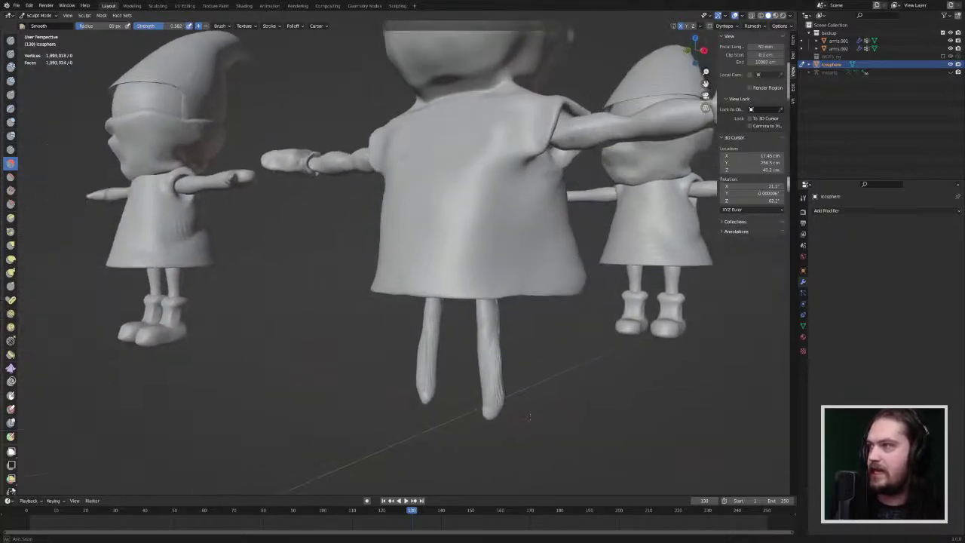
scroll(546, 395, "up", 4)
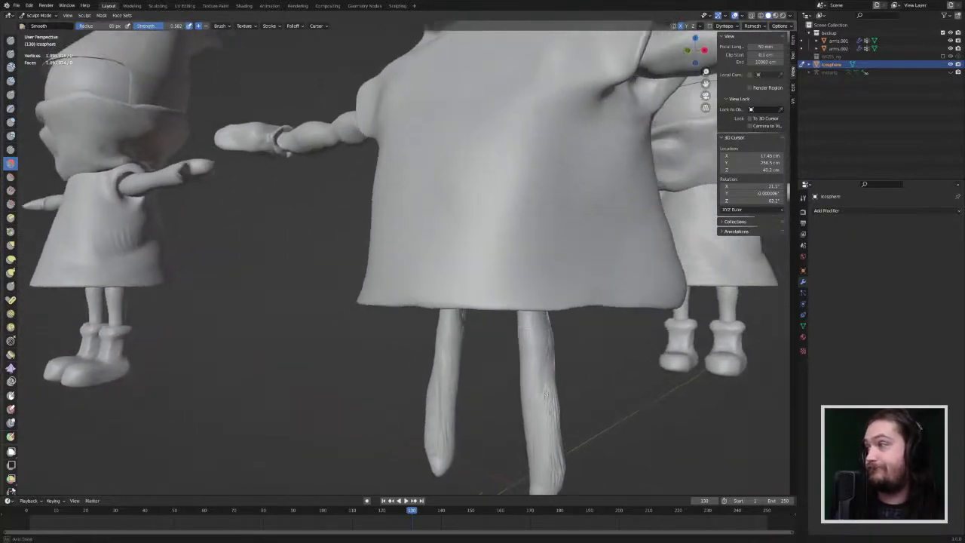
middle_click_drag(546, 395, 586, 446)
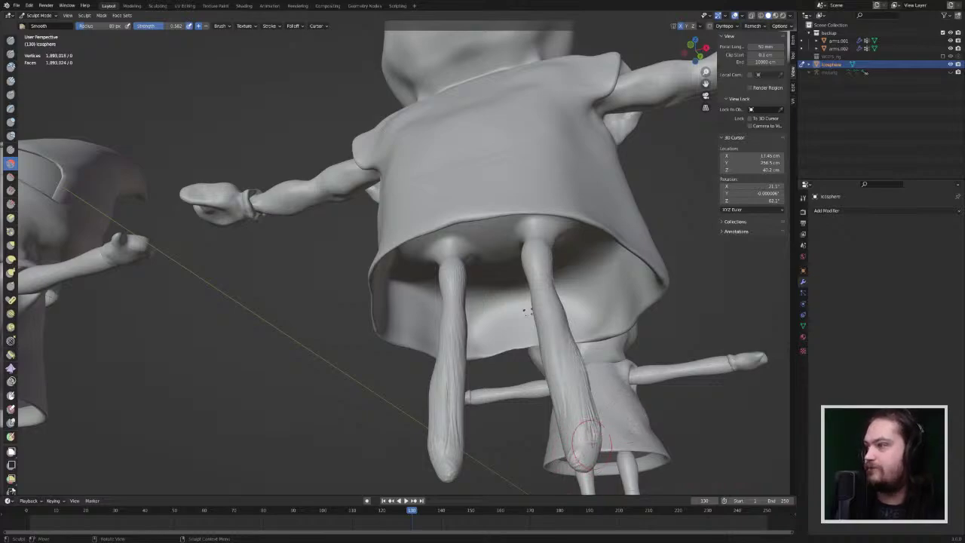
left_click_drag(546, 355, 589, 419)
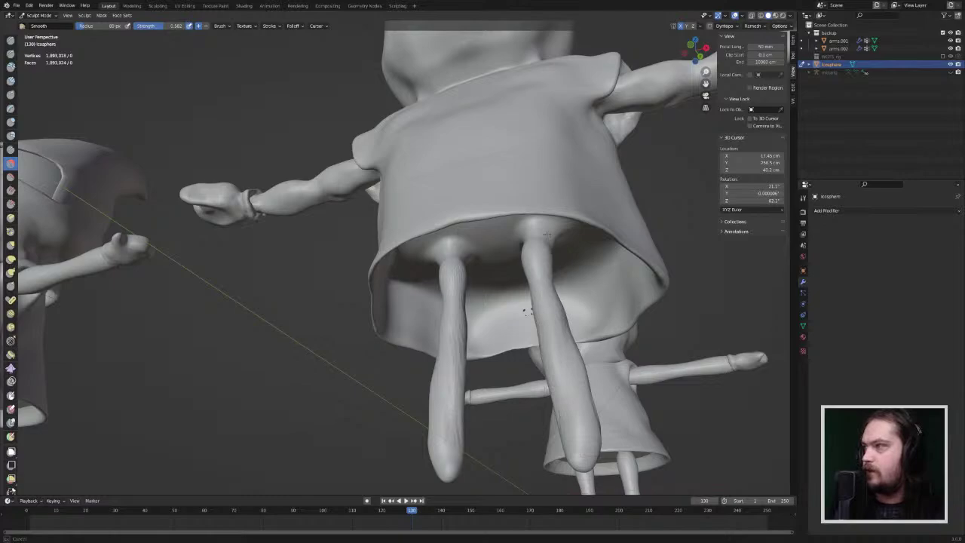
middle_click_drag(525, 244, 446, 337)
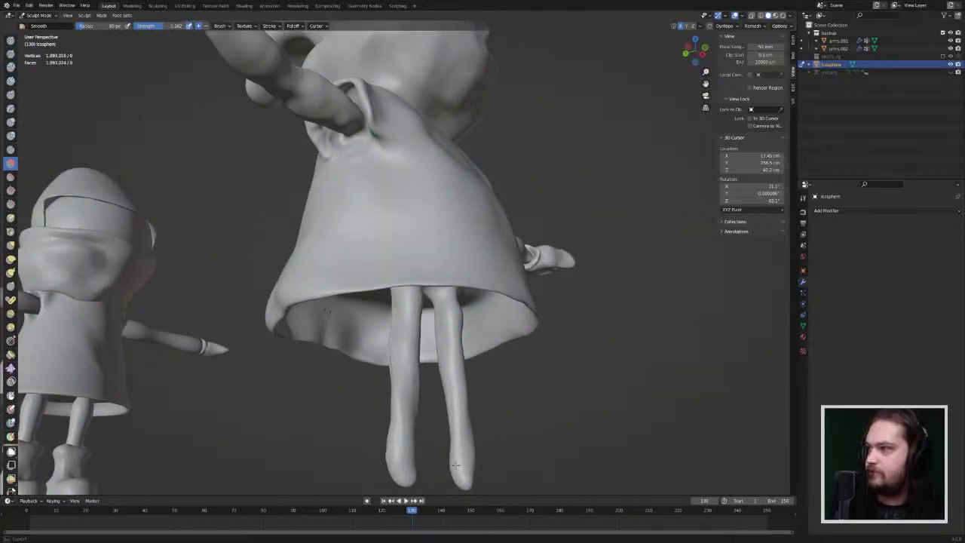
Step: Smooth the remaining creases on the back of the legs with the Smooth brush
mouse_move(455, 465)
middle_mouse_down()
mouse_move(325, 390)
mouse_move(271, 336)
mouse_move(473, 343)
mouse_move(475, 222)
mouse_move(477, 264)
middle_mouse_up()
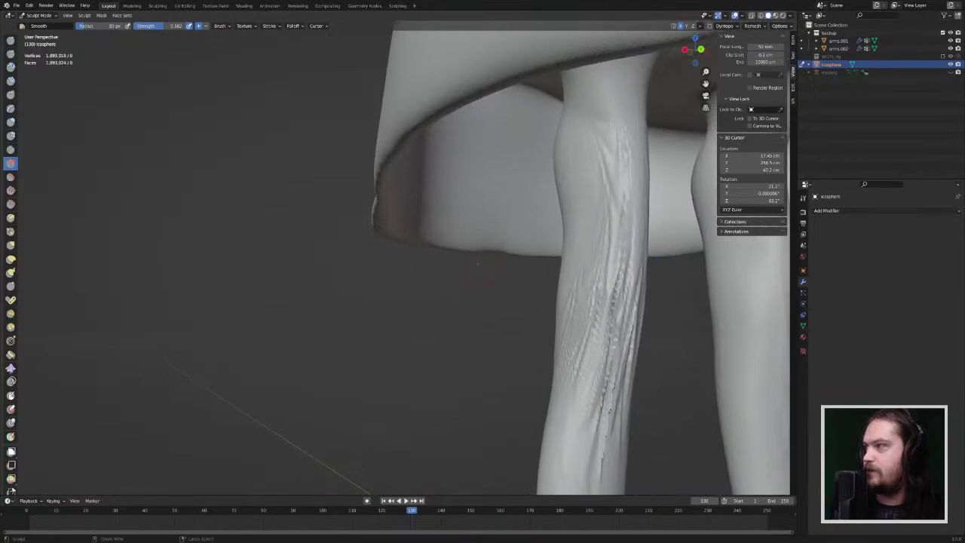
mouse_move(606, 445)
left_mouse_down()
mouse_move(615, 324)
mouse_move(622, 407)
mouse_move(642, 330)
left_mouse_up()
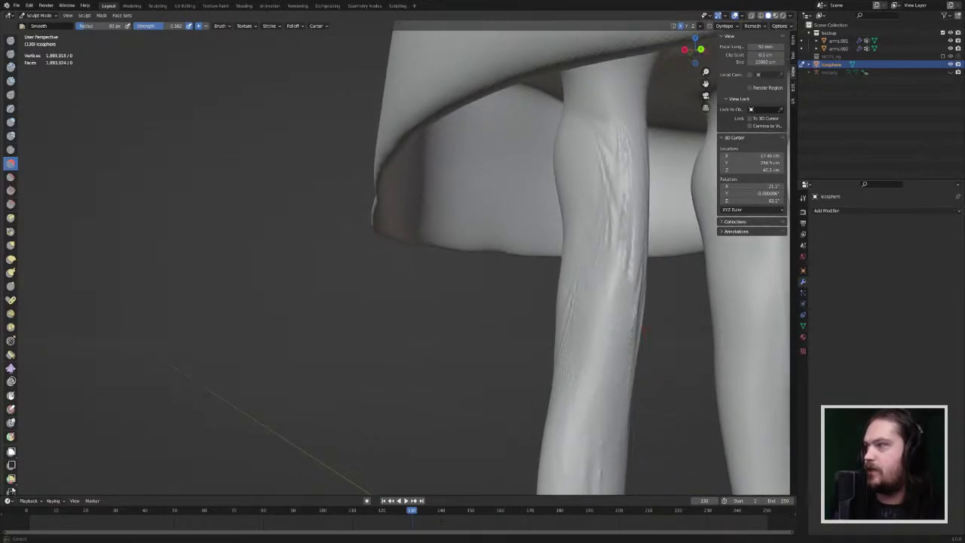
mouse_move(582, 348)
left_mouse_down()
mouse_move(621, 135)
mouse_move(638, 339)
left_mouse_up()
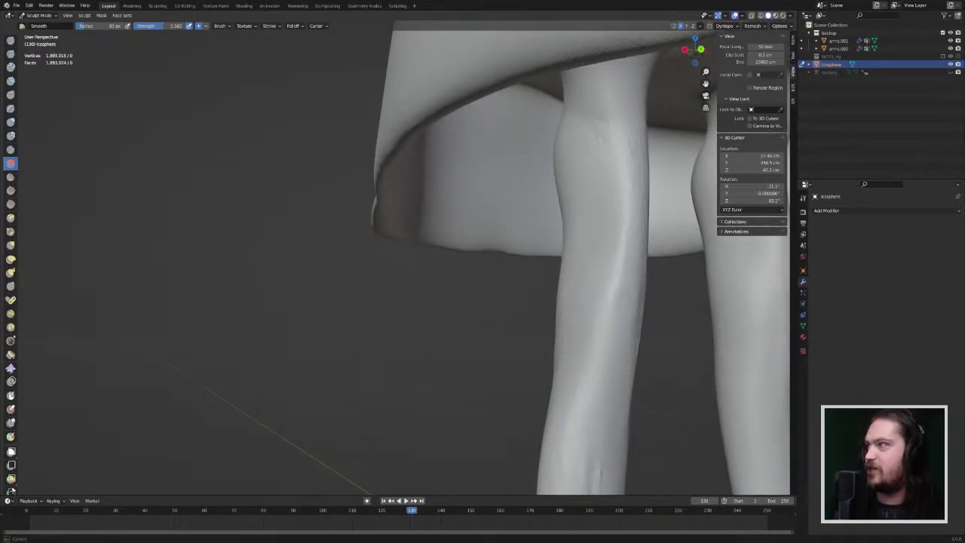
scroll(571, 355, "down", 4)
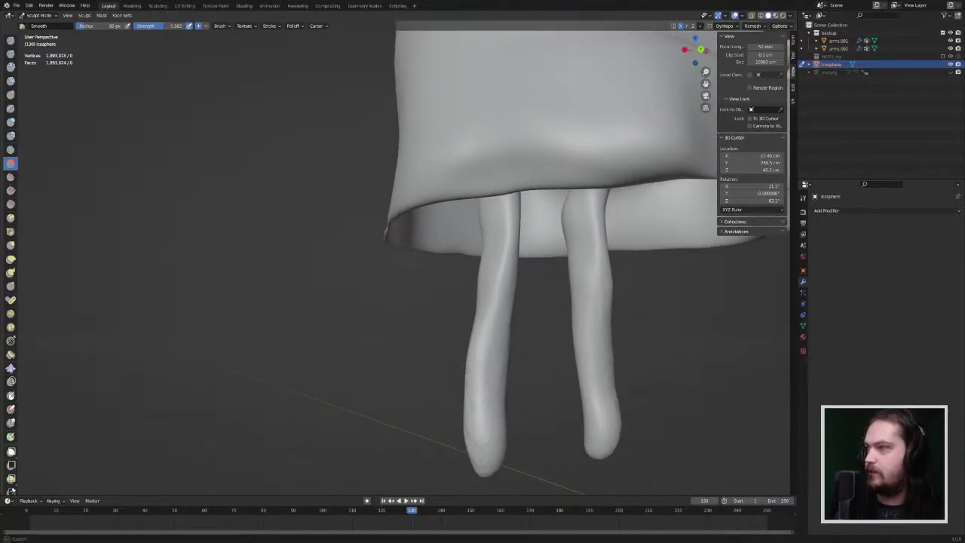
scroll(467, 367, "down", 3)
middle_click_drag(468, 367, 584, 366)
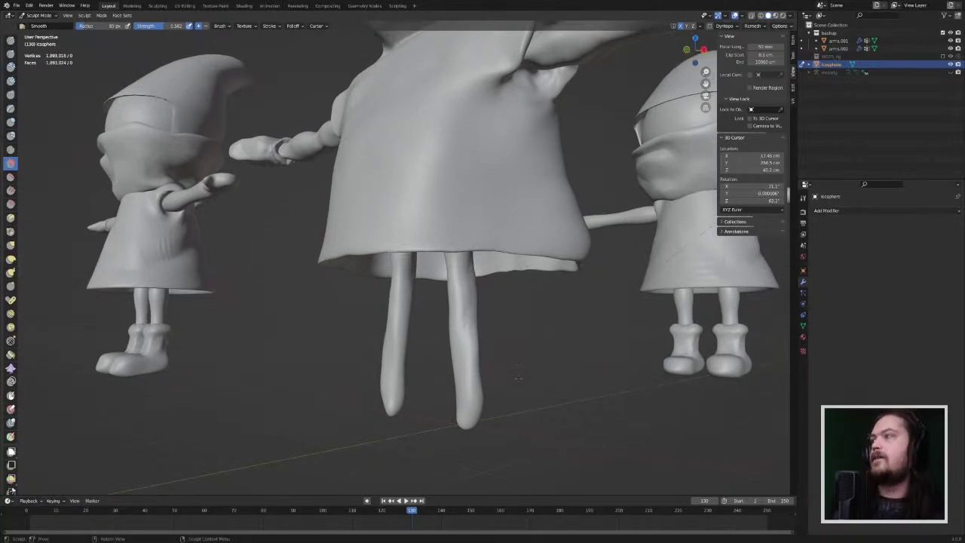
Step: Reshape the tops of the legs under the tunic with the Inflate/Deflate brush, working from the front and behind
mouse_move(501, 376)
middle_mouse_down("ctrl")
mouse_move(573, 397)
mouse_move(500, 319)
middle_mouse_up("ctrl")
scroll(499, 320, "up", 2)
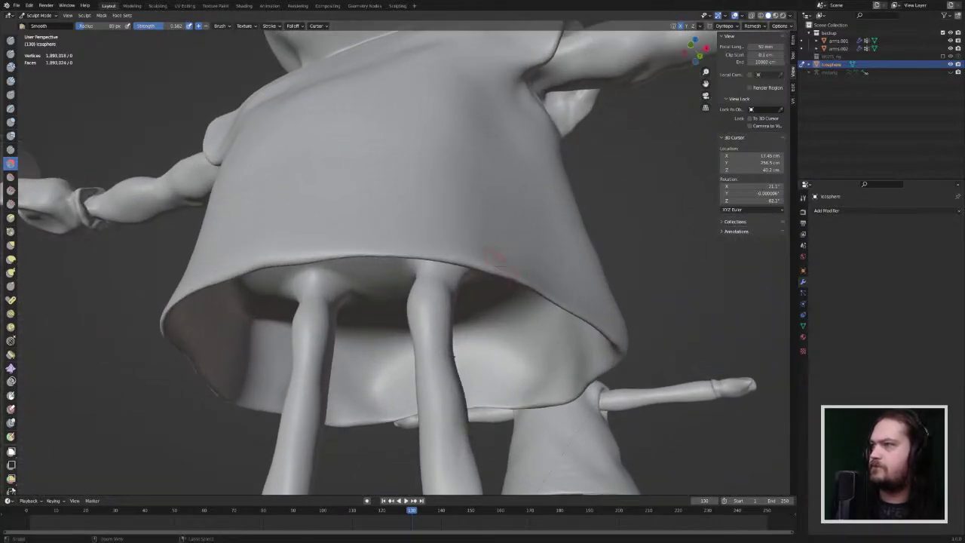
left_click(11, 123)
left_click_drag(418, 283, 397, 291)
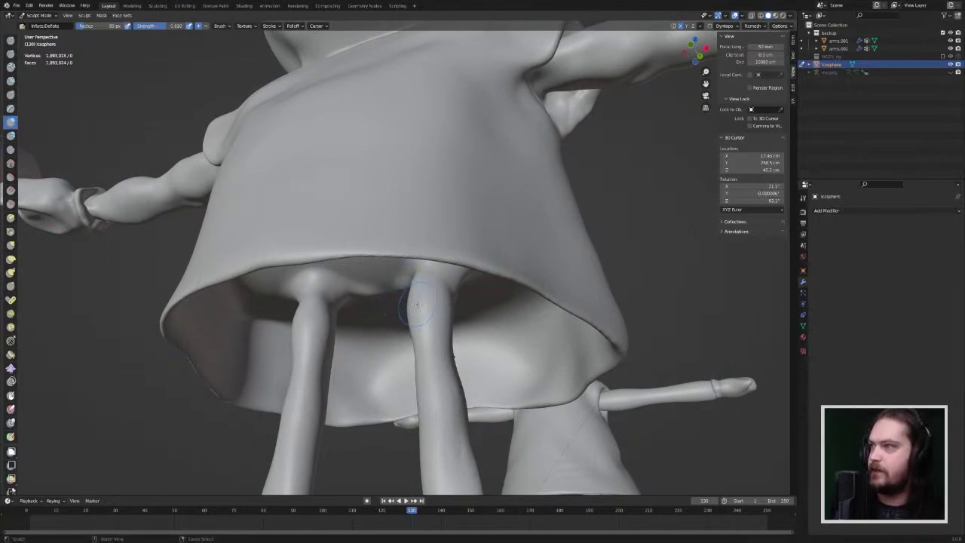
middle_click_drag(413, 305, 459, 299)
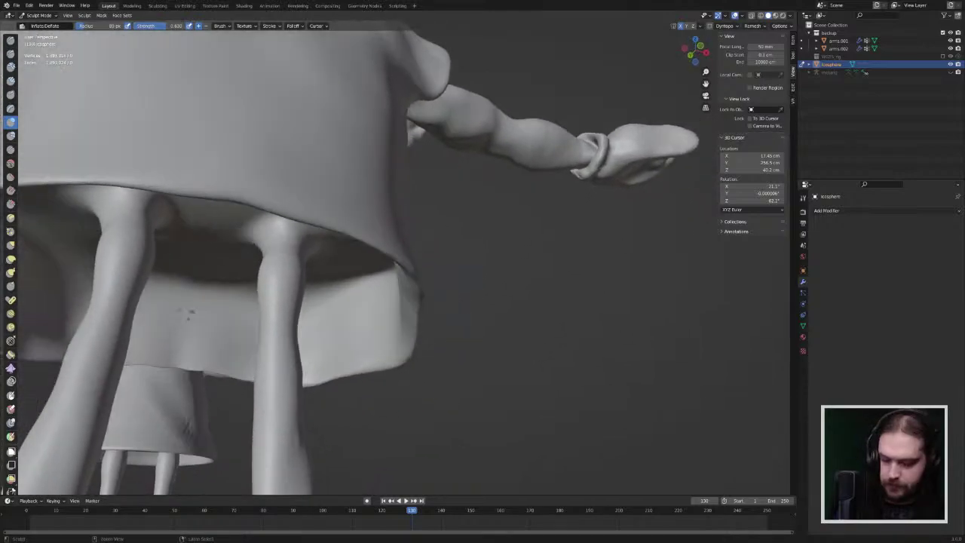
left_click_drag(272, 255, 266, 243)
mouse_move(270, 253)
left_mouse_down()
mouse_move(267, 243)
mouse_move(262, 251)
mouse_move(267, 229)
mouse_move(297, 240)
mouse_move(291, 273)
mouse_move(298, 239)
mouse_move(298, 280)
mouse_move(273, 304)
mouse_move(281, 307)
left_mouse_up()
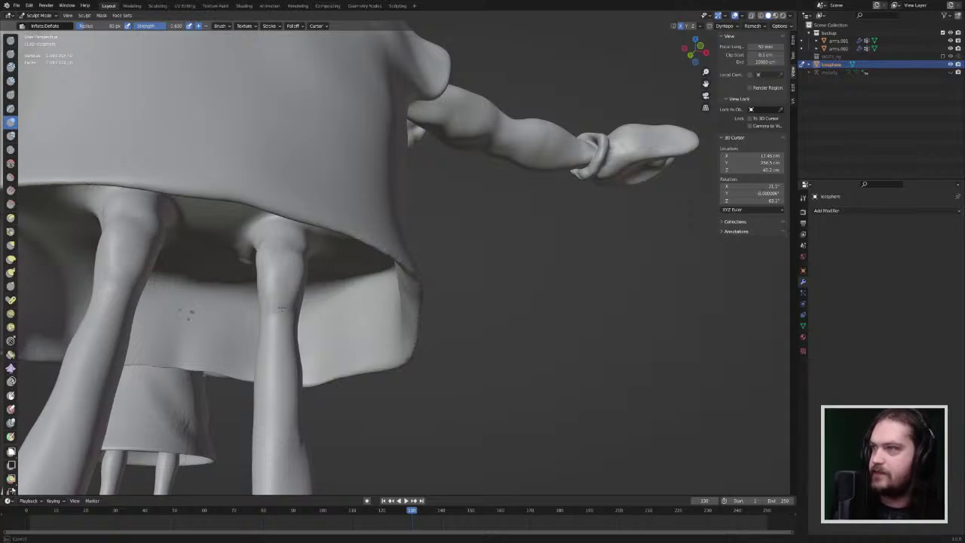
middle_click_drag(281, 308, 554, 269)
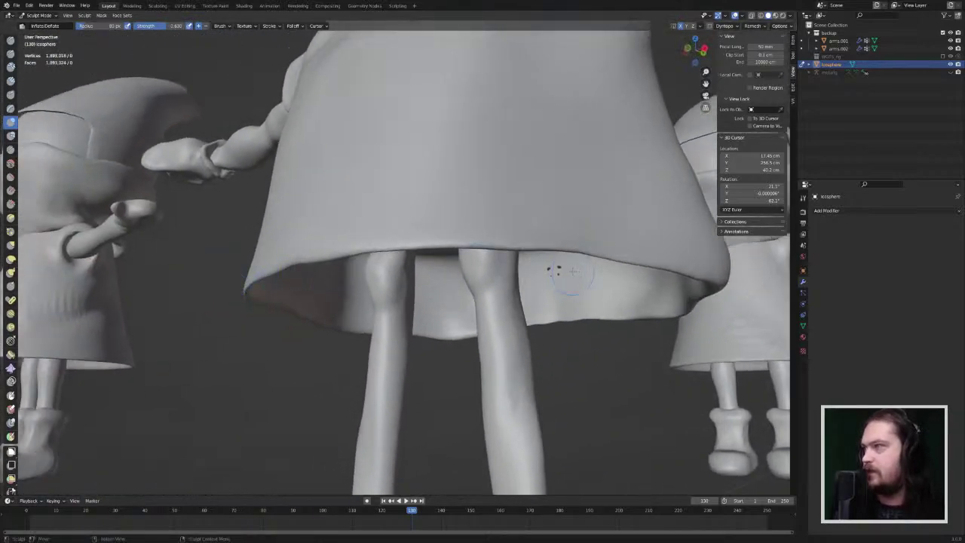
Step: Smooth the surface around the small holes near the tunic's hem with the Smooth brush
left_click(10, 162)
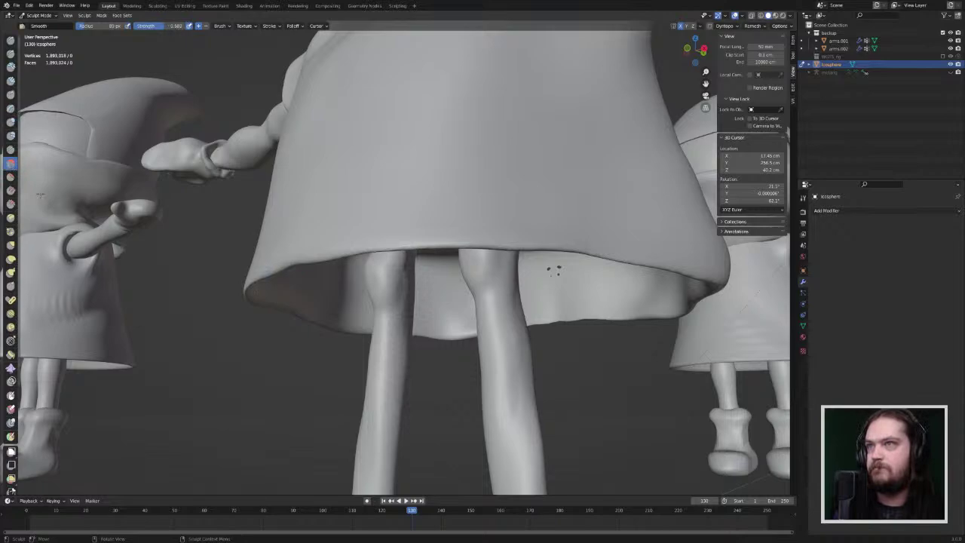
left_click_drag(560, 260, 556, 278)
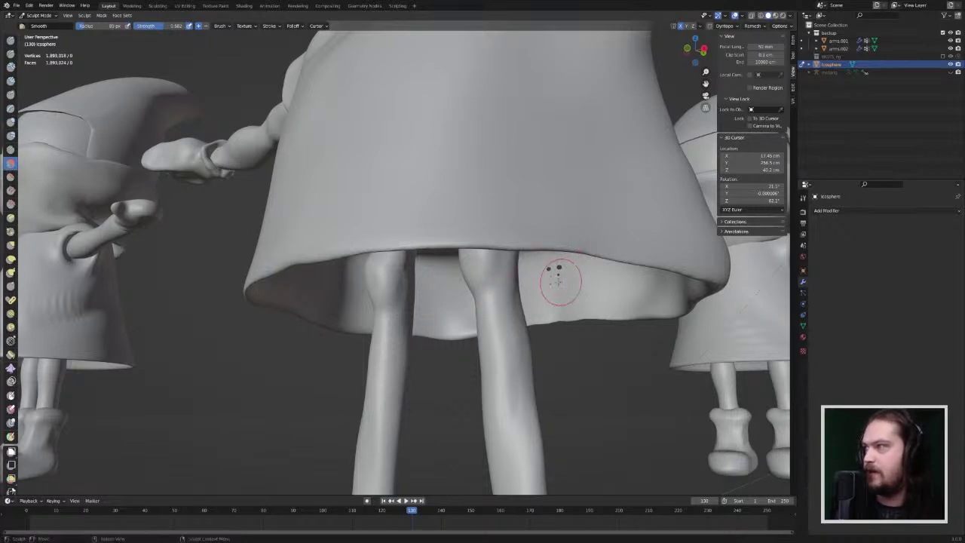
scroll(516, 235, "down", 5)
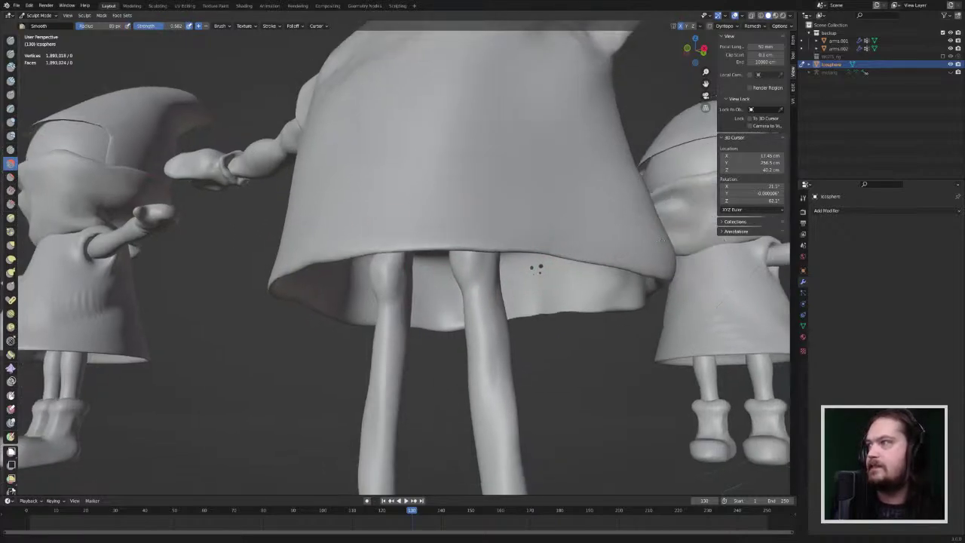
middle_click_drag(515, 236, 369, 290)
middle_click_drag(483, 249, 508, 254)
scroll(508, 254, "up", 4)
mouse_move(582, 272)
middle_mouse_down()
mouse_move(422, 272)
mouse_move(499, 275)
mouse_move(504, 257)
mouse_move(505, 323)
middle_mouse_up()
scroll(499, 275, "down", 3)
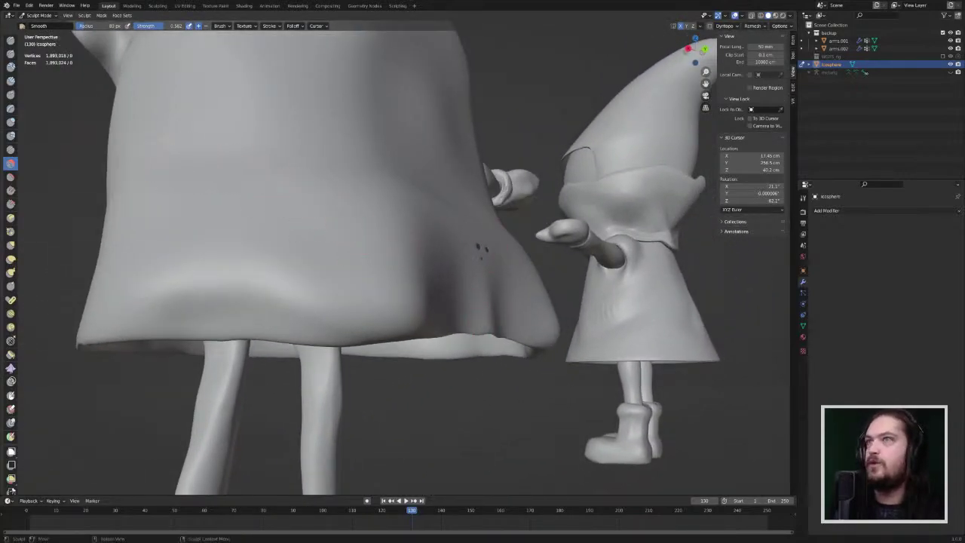
Step: Raise the Smooth brush to strength 1.000 and radius 500 px, and smooth over the tunic holes again
left_click(164, 26)
type("0.382")
key("Return")
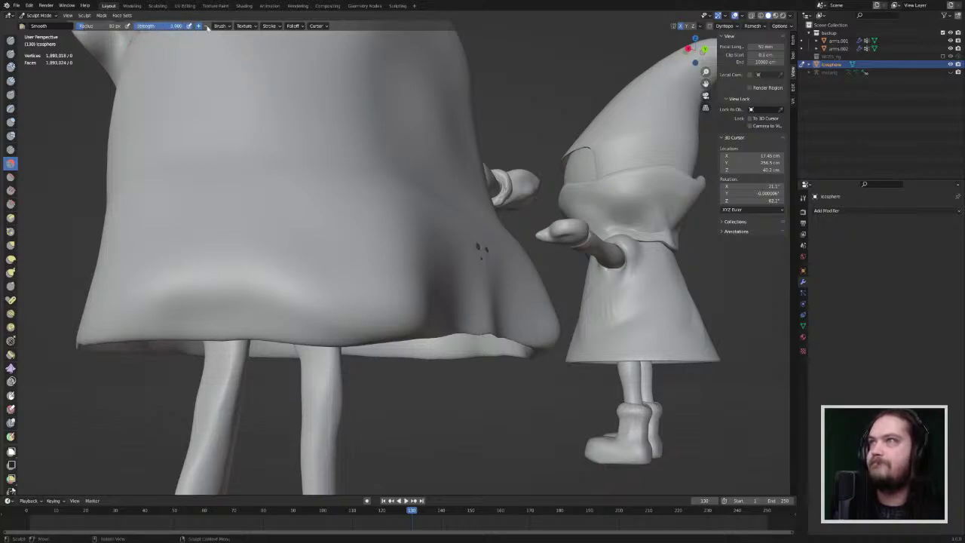
left_click_drag(101, 27, 138, 27)
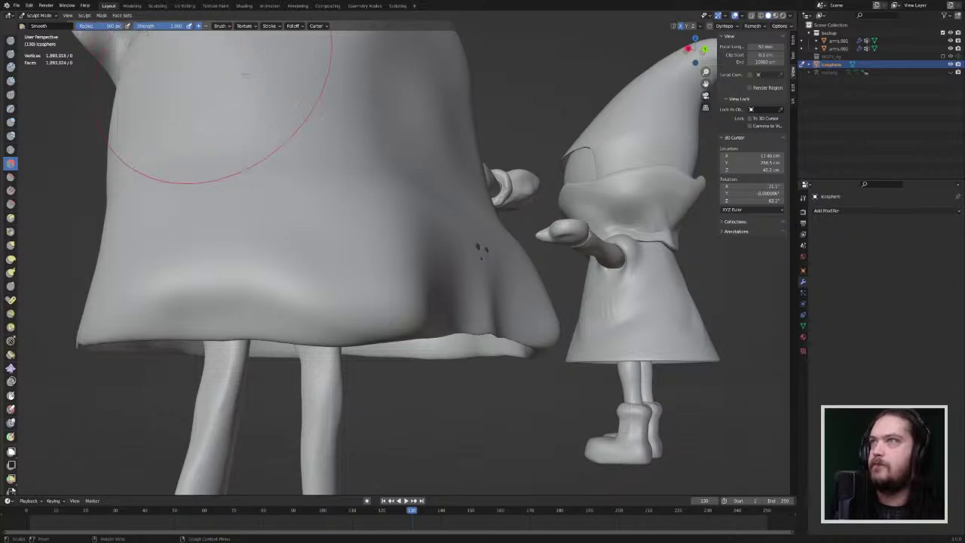
left_click_drag(489, 226, 486, 232)
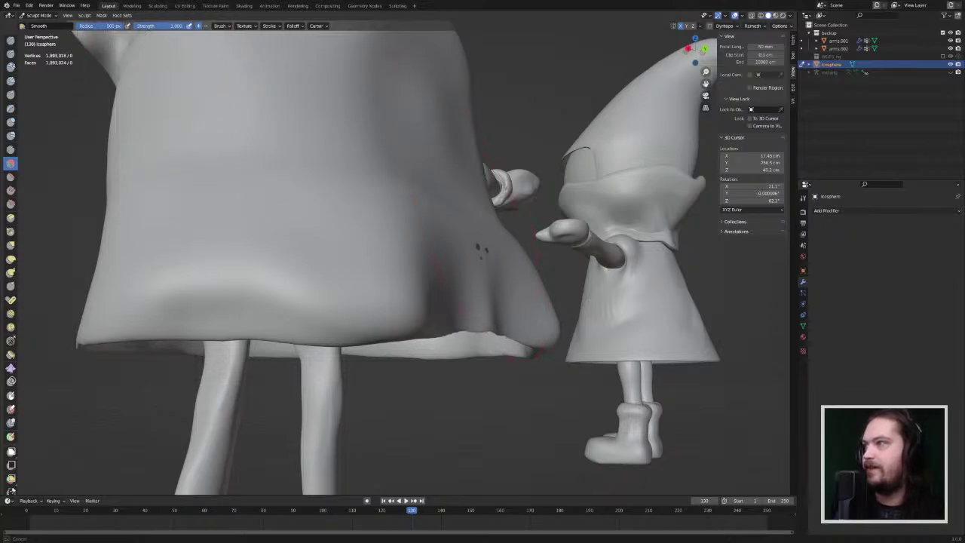
Step: Try to close the tunic holes with the Flatten, Fill and Scrape brushes, using a 150 px radius for Fill
key("shift+t")
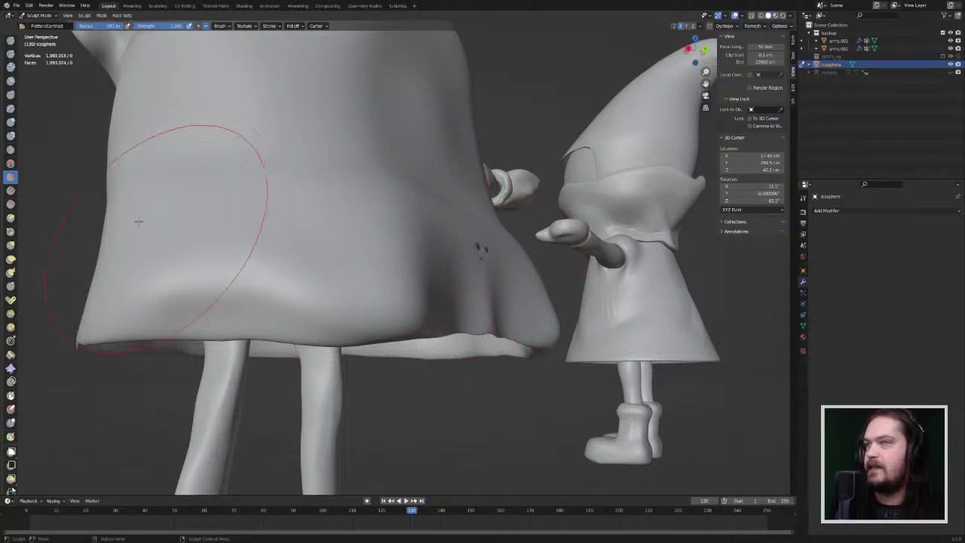
left_click(10, 190)
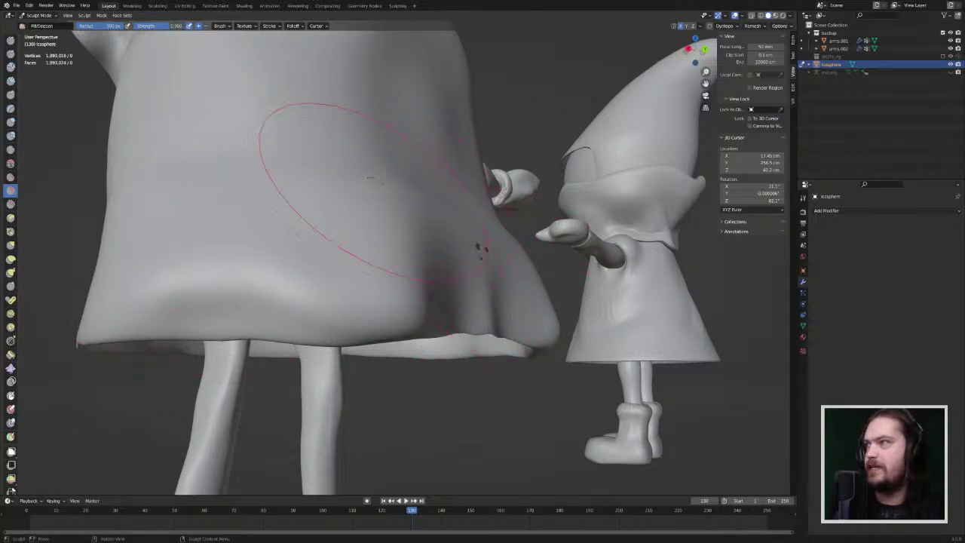
mouse_move(83, 29)
left_mouse_down()
mouse_move(58, 29)
mouse_move(92, 28)
left_mouse_up()
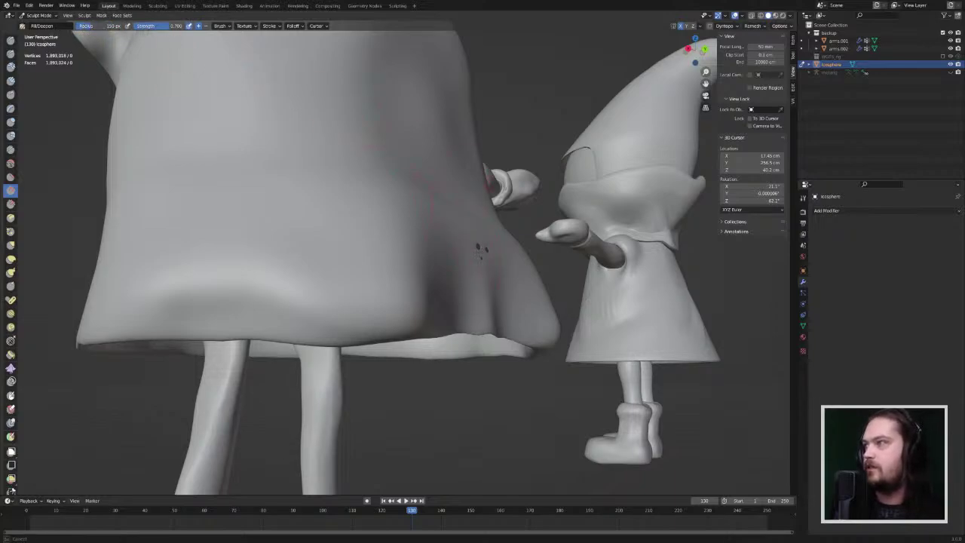
left_click(10, 204)
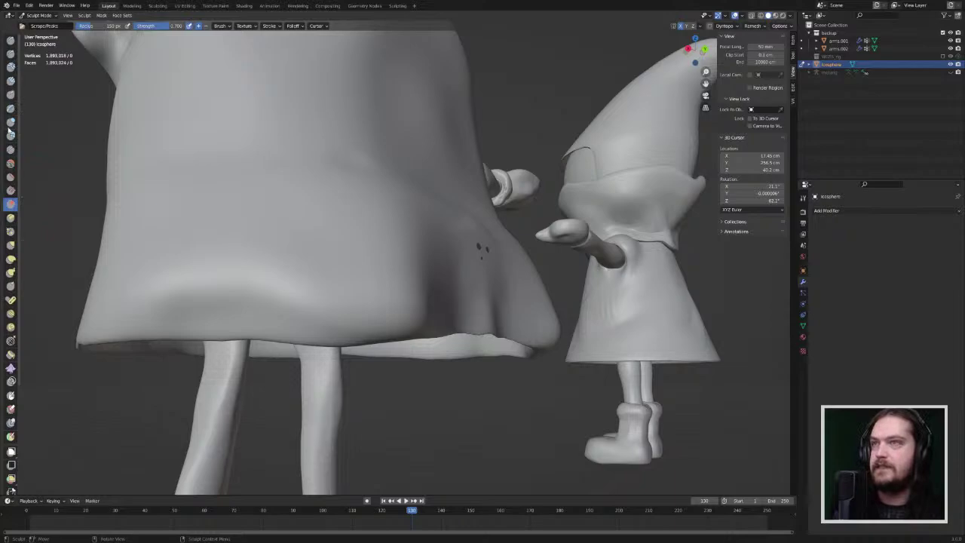
mouse_move(257, 113)
middle_mouse_down()
mouse_move(229, 188)
mouse_move(248, 156)
mouse_move(237, 142)
middle_mouse_up()
middle_click_drag(448, 319, 429, 283, "ctrl")
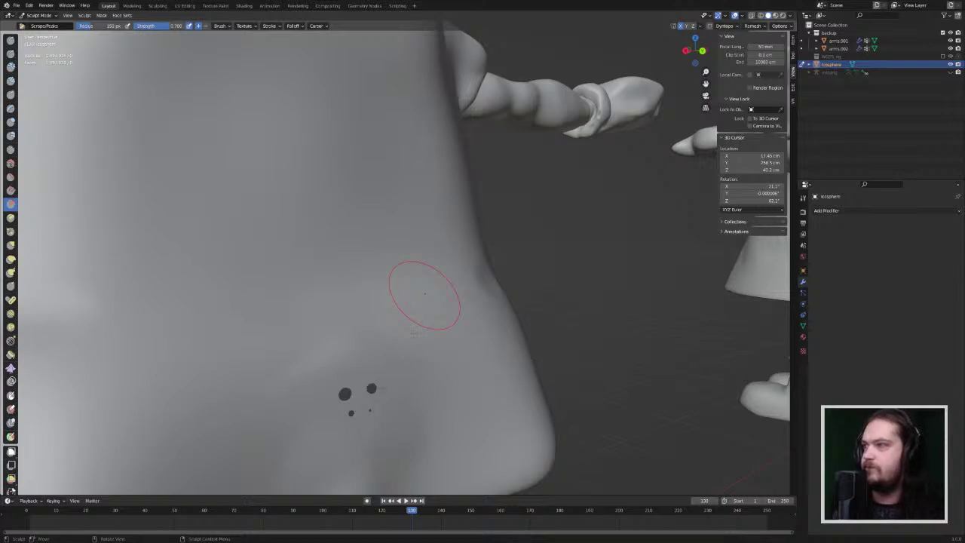
Step: Examine the mesh topology around the tunic holes in Edit Mode
key("Tab")
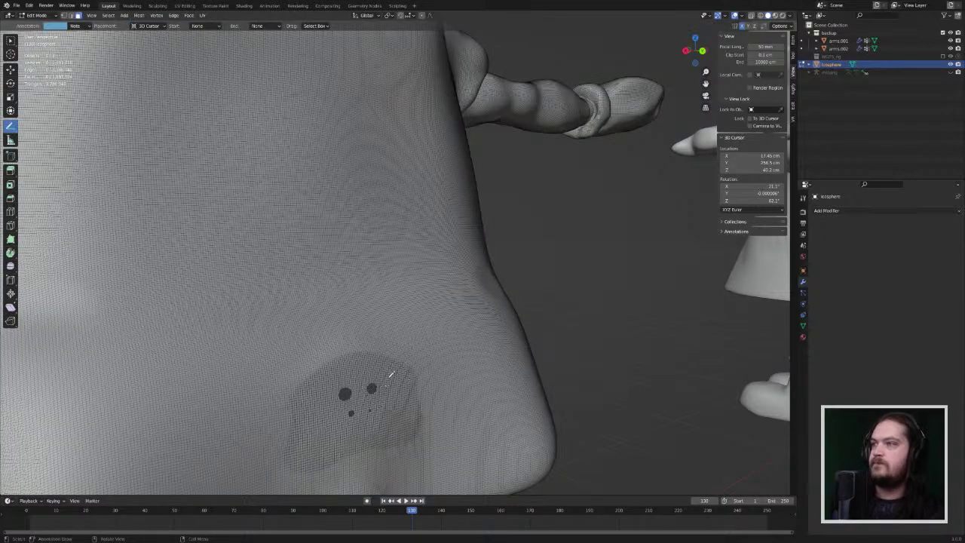
mouse_move(390, 375)
middle_mouse_down()
mouse_move(433, 309)
mouse_move(403, 372)
middle_mouse_up()
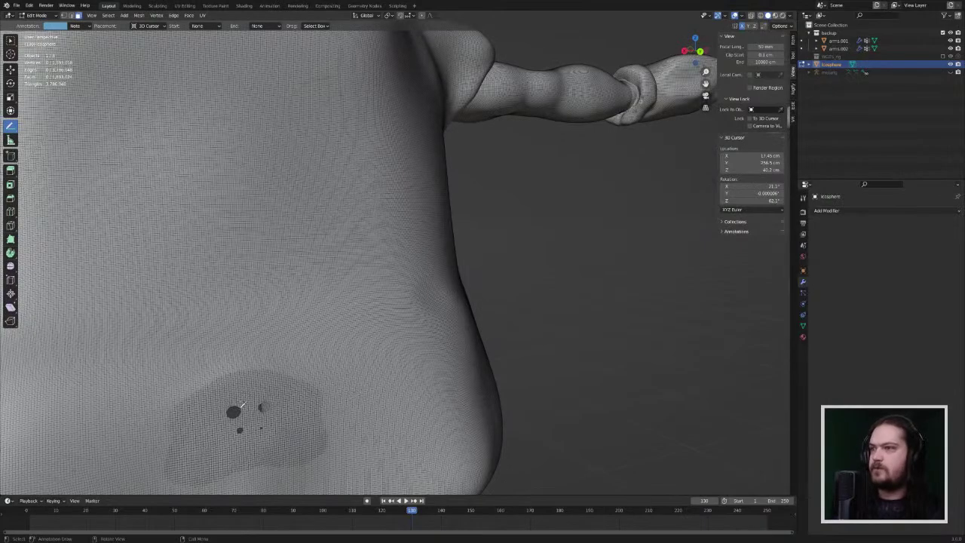
middle_click_drag(240, 411, 475, 204, "shift")
middle_click_drag(475, 203, 428, 254, "ctrl")
scroll(427, 254, "up", 8)
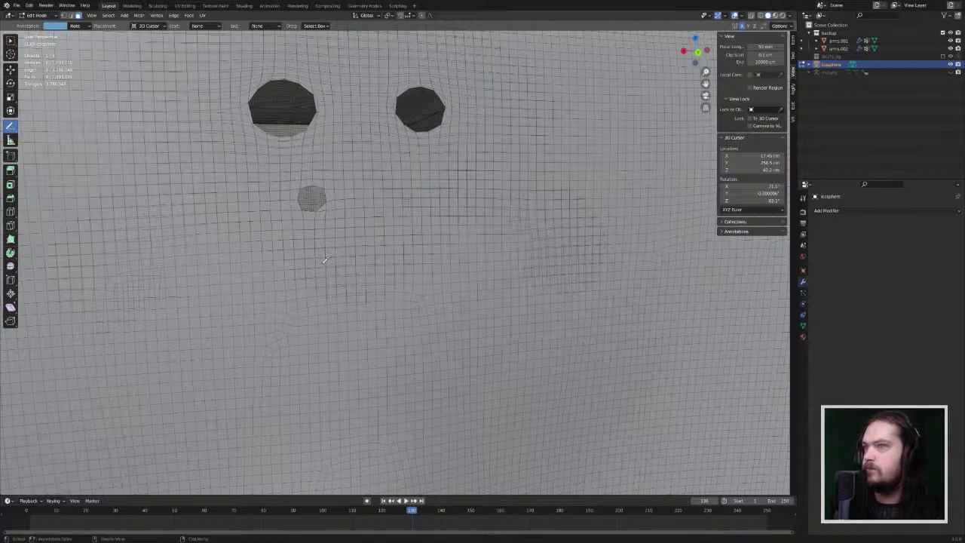
key("Tab")
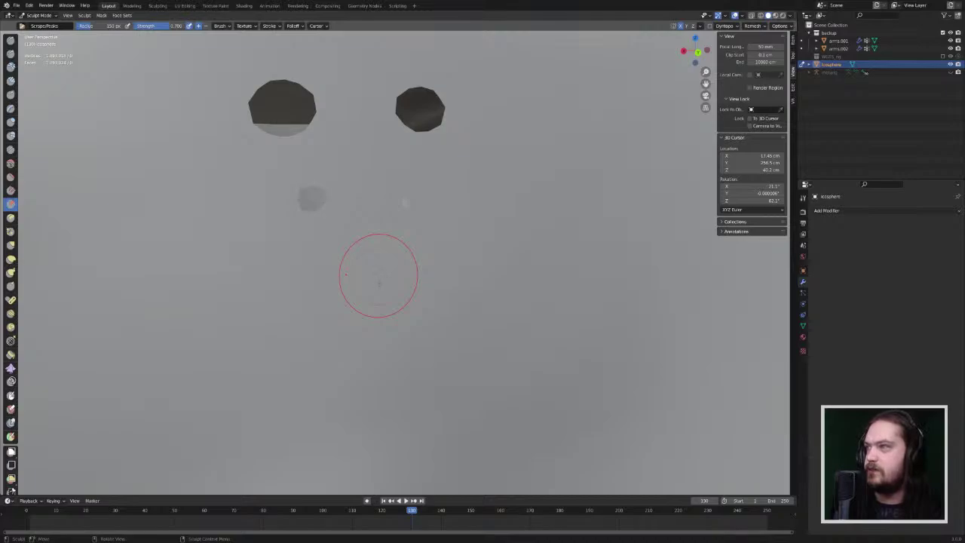
key("Tab")
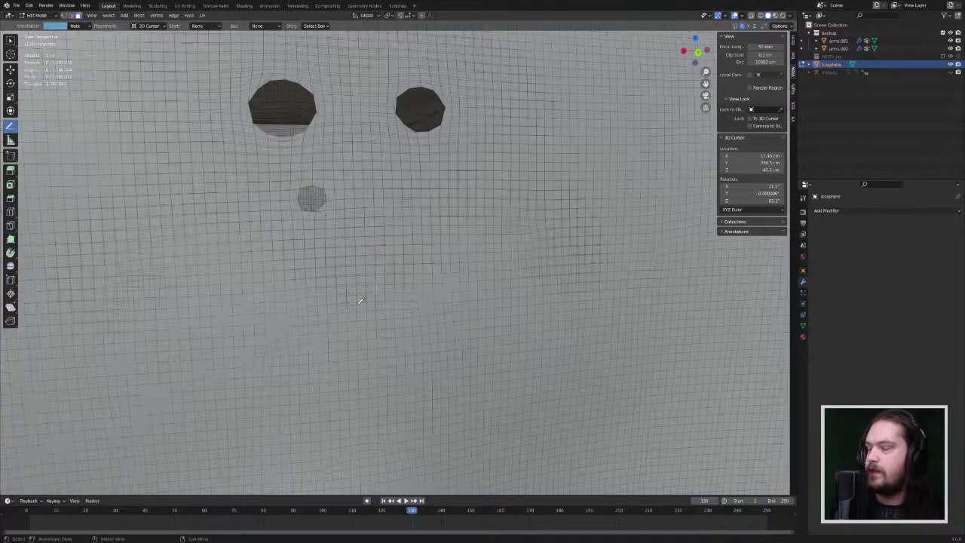
mouse_move(374, 292)
middle_mouse_down()
mouse_move(385, 294)
mouse_move(377, 274)
mouse_move(409, 306)
mouse_move(407, 287)
middle_mouse_up()
scroll(377, 274, "down", 5)
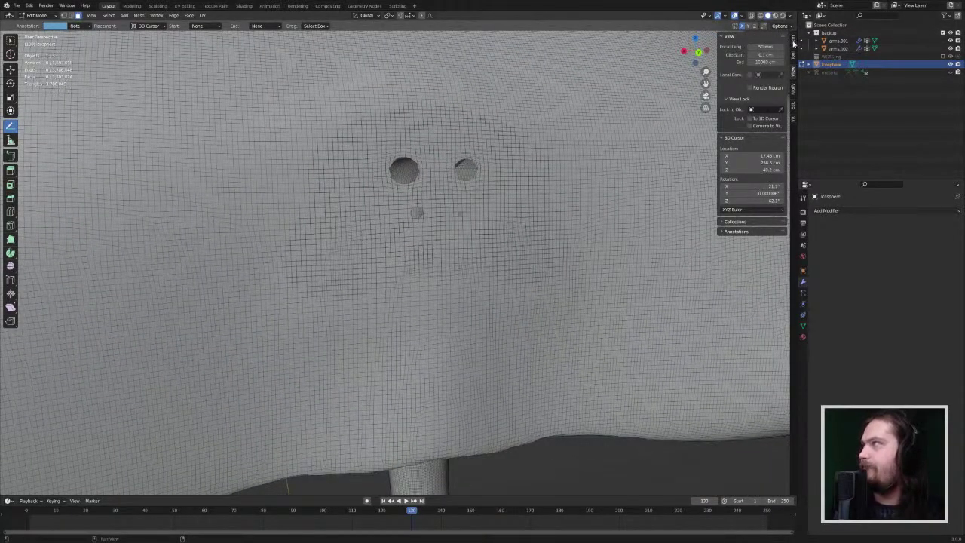
Step: Enable the Face Orientation overlay and check the face directions around the holes from both sides of the tunic
left_click(741, 16)
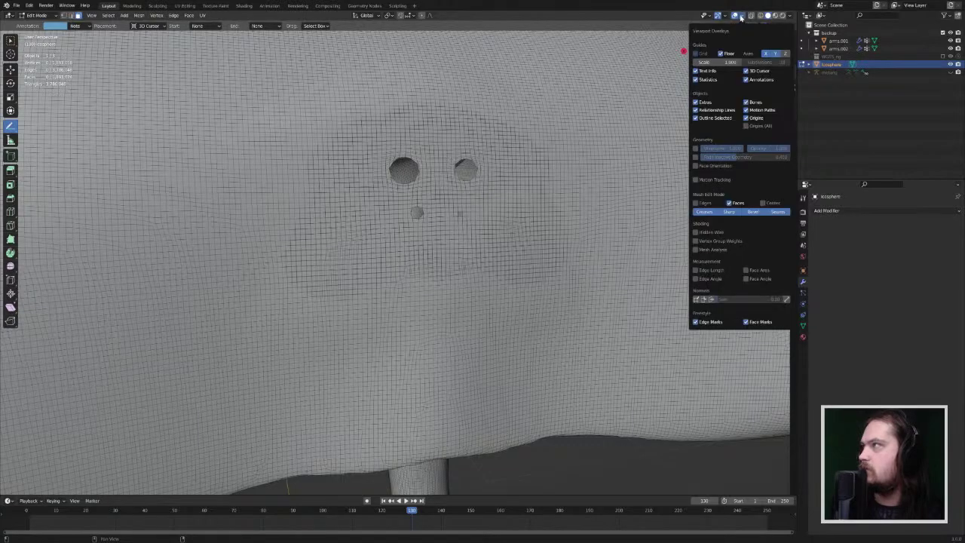
left_click(696, 166)
middle_click_drag(653, 173, 528, 183)
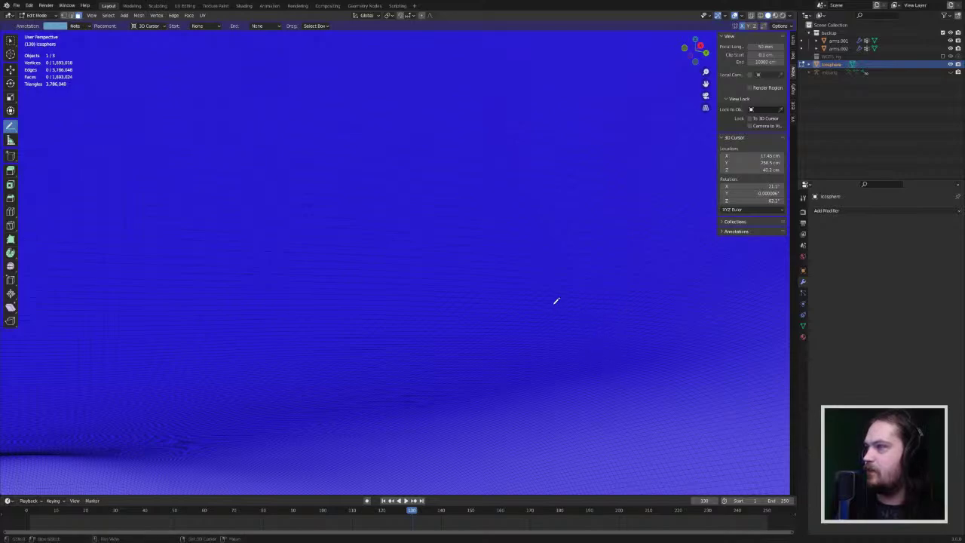
scroll(589, 339, "down", 3)
middle_click_drag(588, 340, 581, 336)
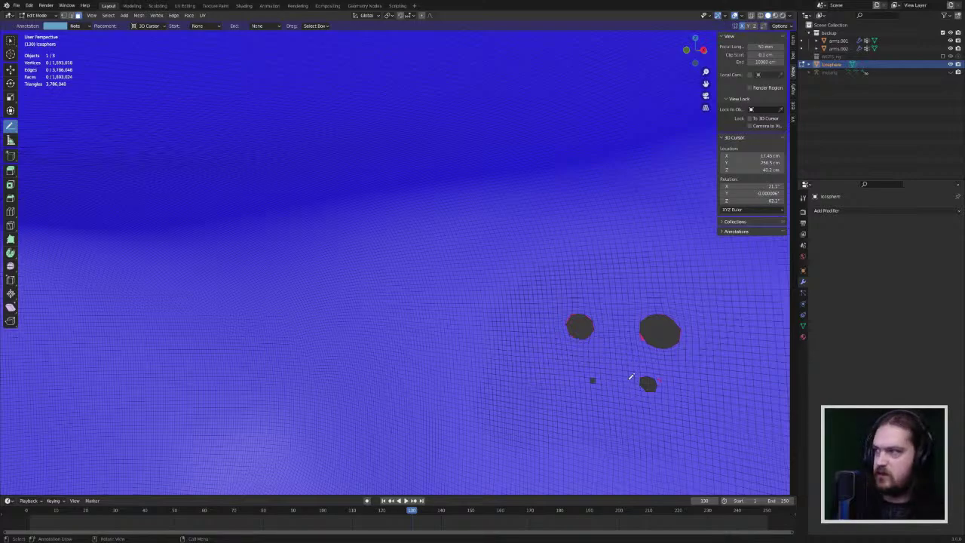
Step: Select the whole mesh and merge its vertices by distance with a merge distance of 0.021 cm
key("a")
middle_click_drag(638, 366, 614, 376)
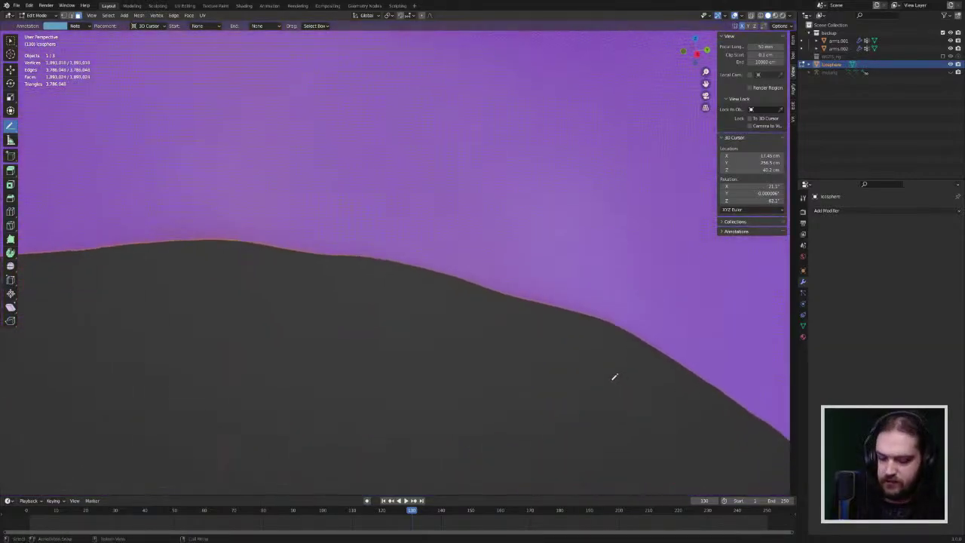
key("F3")
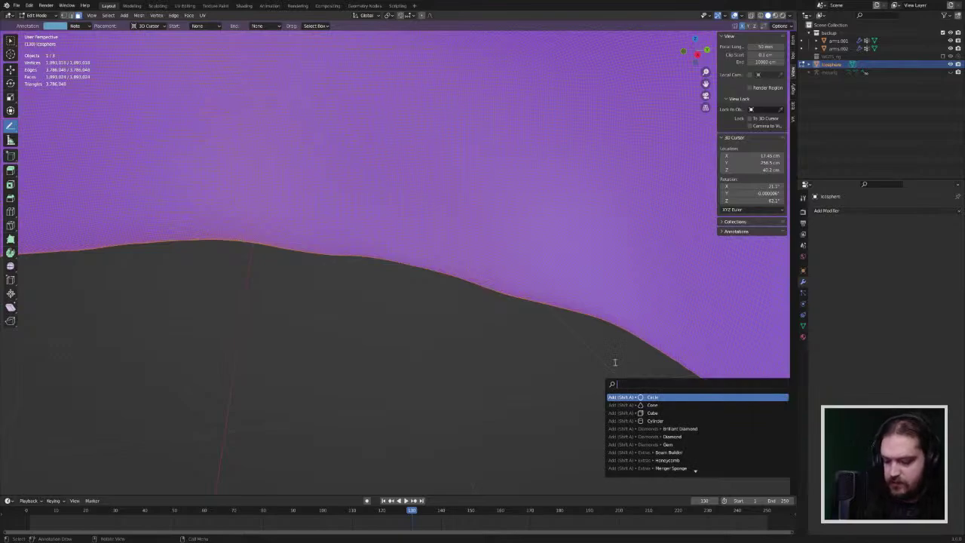
type("MERGE BY")
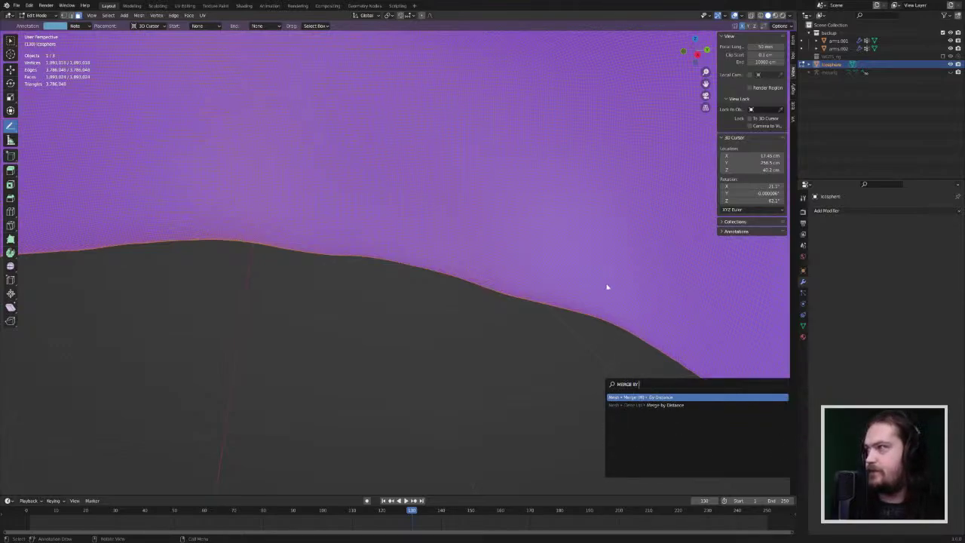
key("Return")
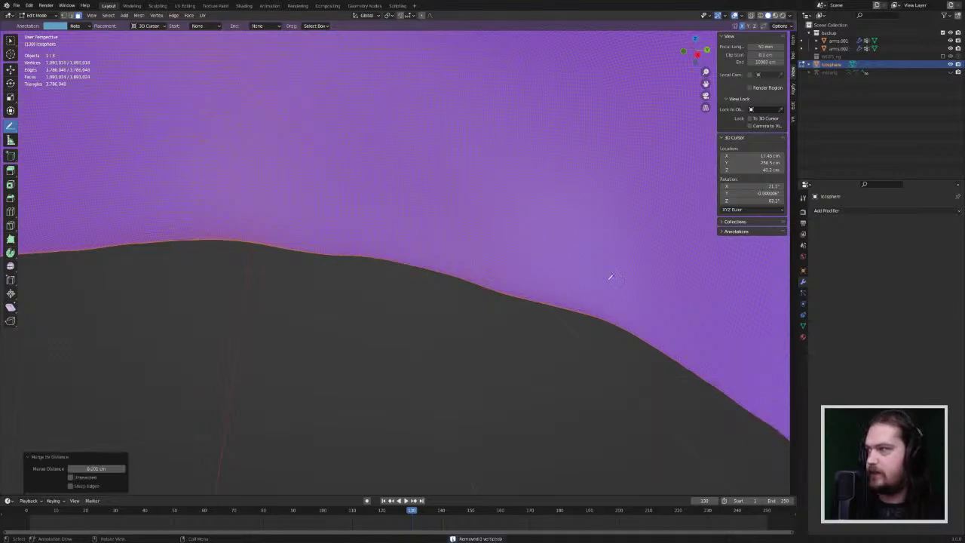
right_click(526, 372)
middle_click_drag(560, 327, 668, 348)
middle_click_drag(701, 347, 162, 325)
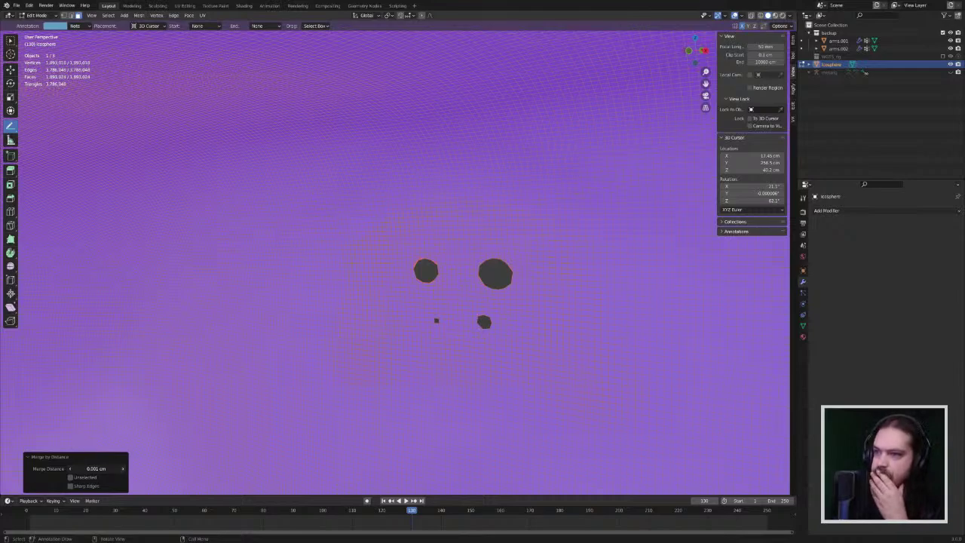
left_click(123, 468)
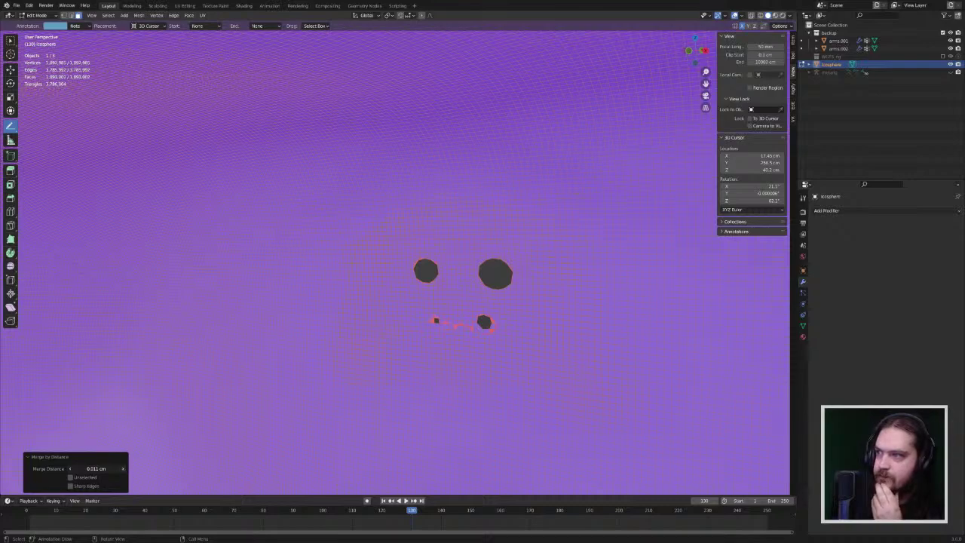
left_click(123, 468)
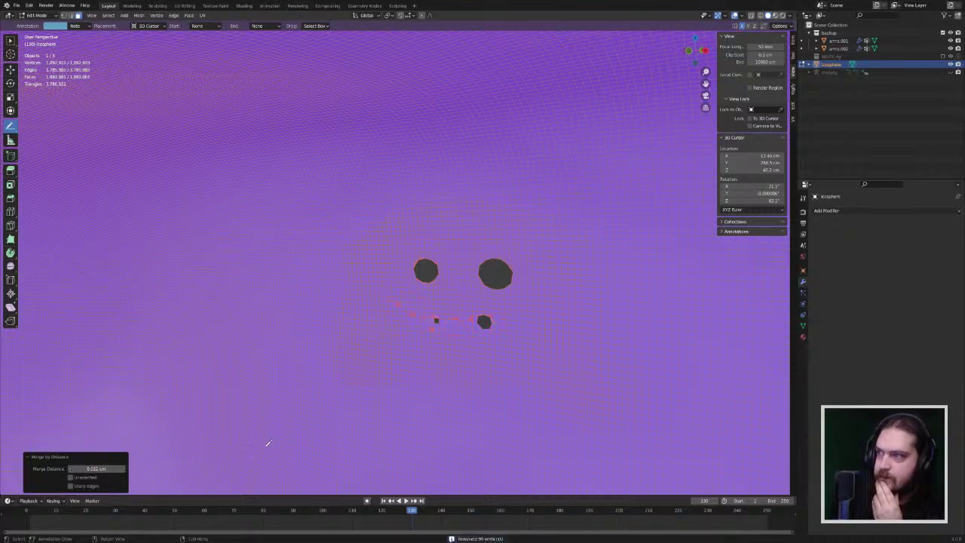
Step: Box-select the faces around the tunic holes with the Select Box tool, and clear the selection again
left_click(11, 43)
left_click(306, 232)
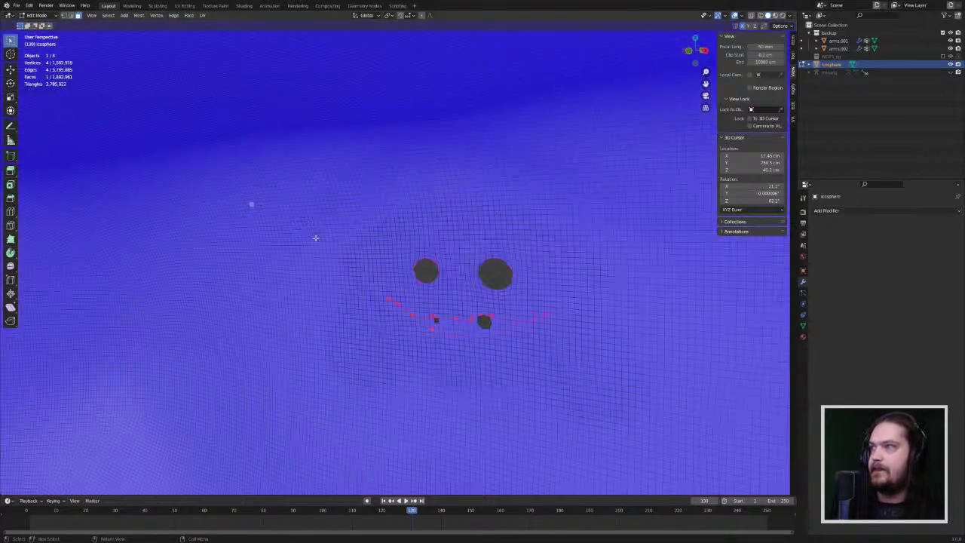
left_click_drag(400, 269, 537, 353)
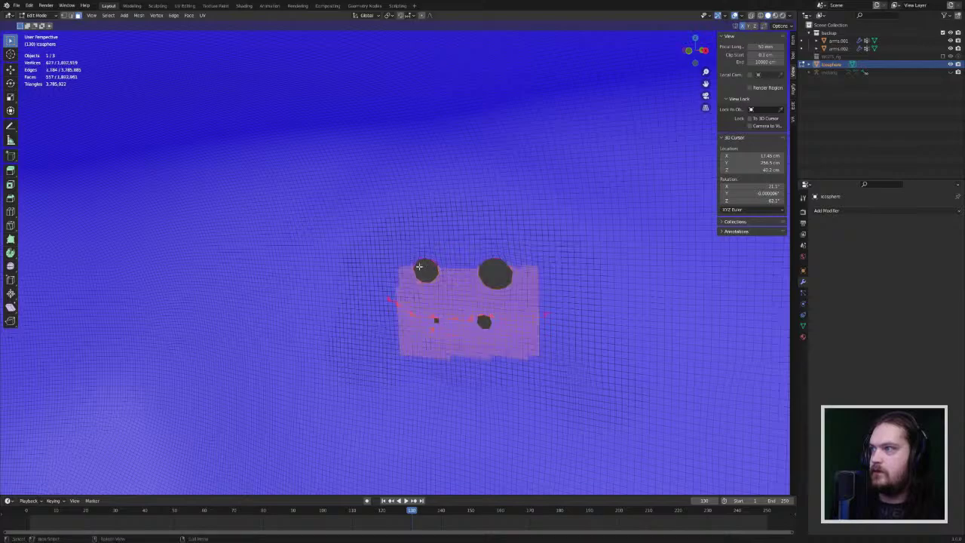
key("alt+a")
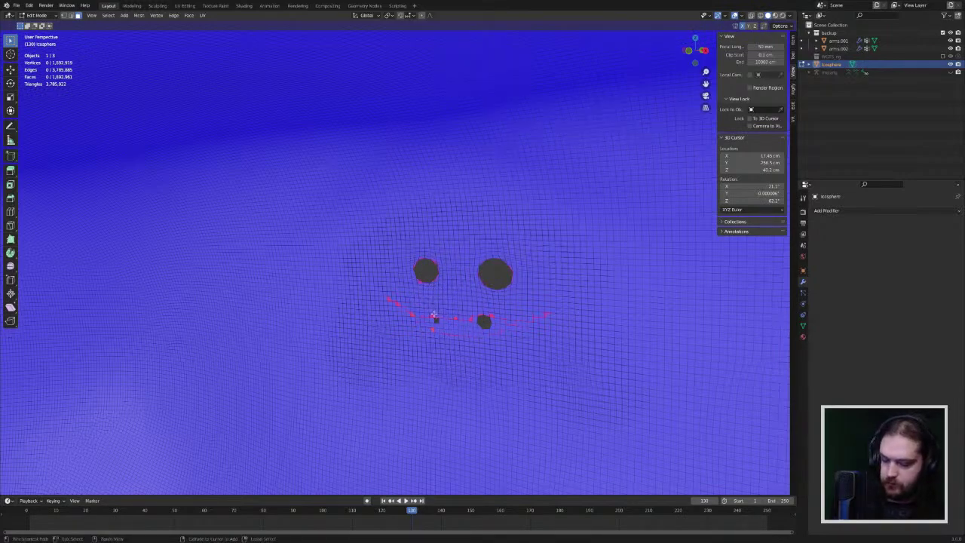
Step: Inspect the area around the tunic holes in rendered and wireframe viewport shading
key("z")
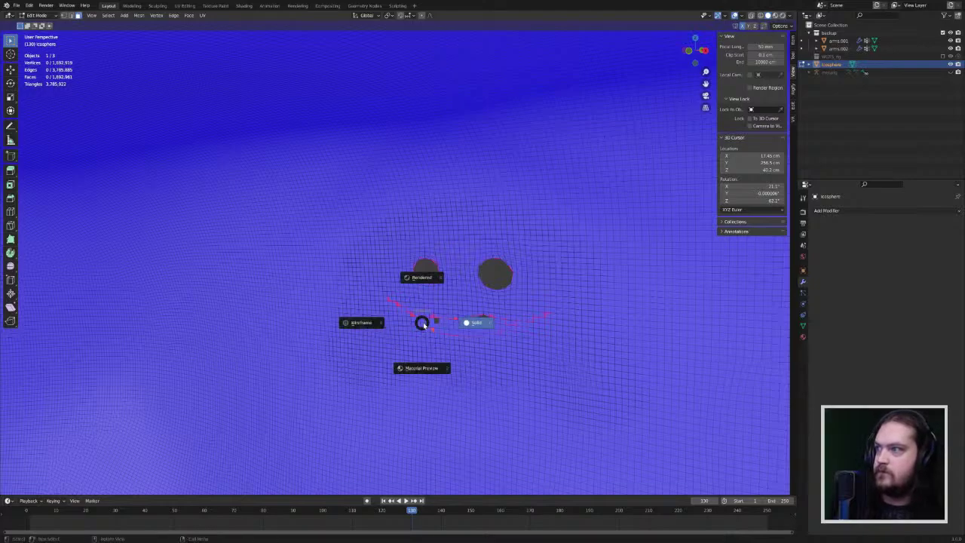
left_click(432, 273)
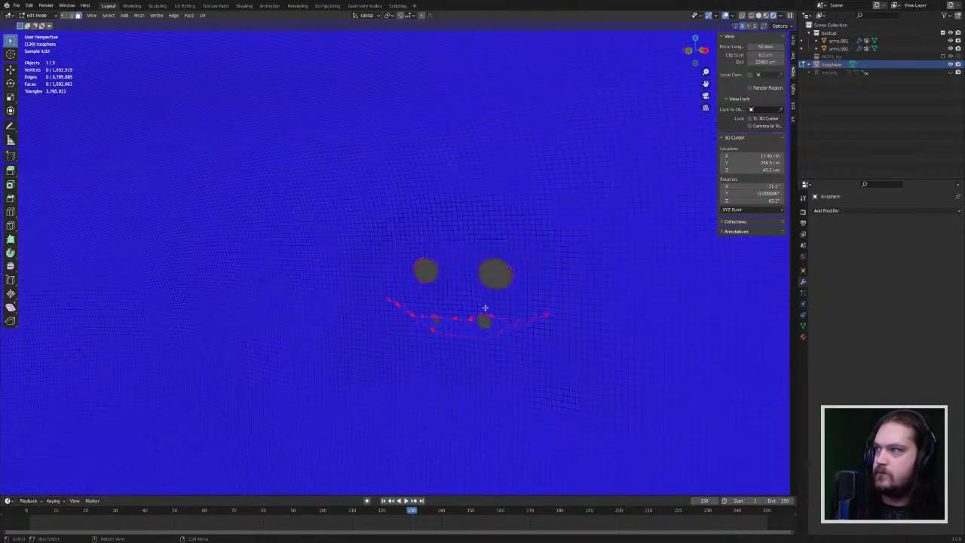
left_click(752, 15)
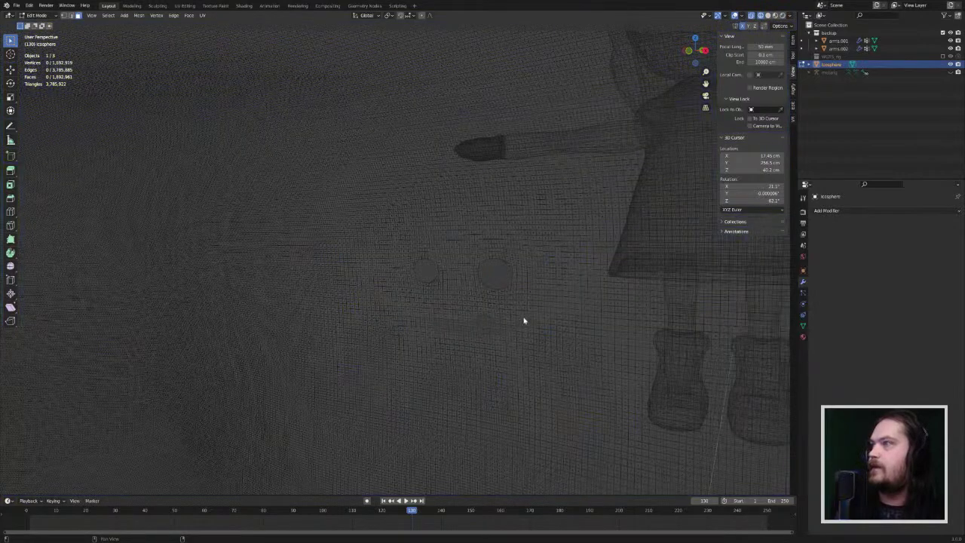
left_click(782, 16)
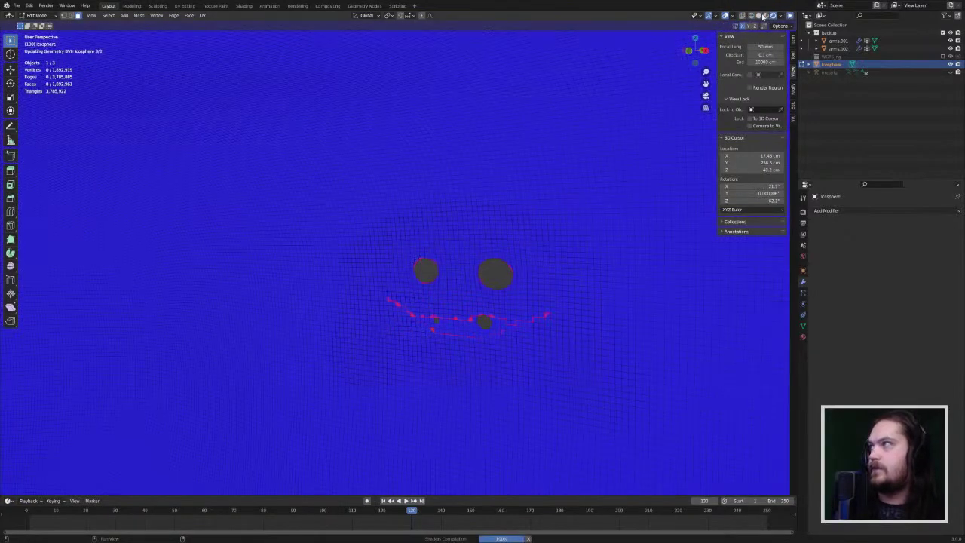
Step: Set the viewport shading back to solid
left_click(762, 16)
left_click(767, 15)
key("z")
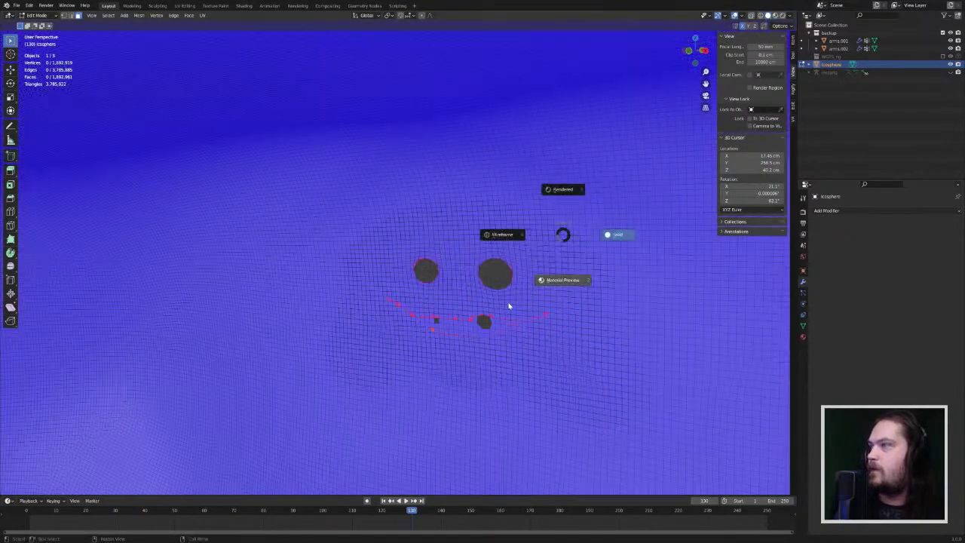
left_click(611, 233)
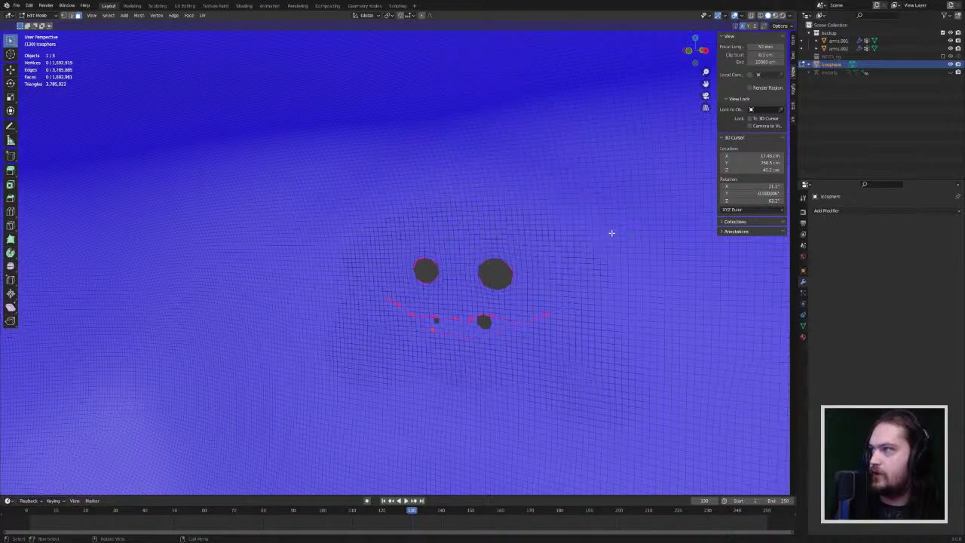
Step: Frame the left one of the two upper tunic holes and select all boundary edges around it in edge select mode
left_click(438, 263, "alt")
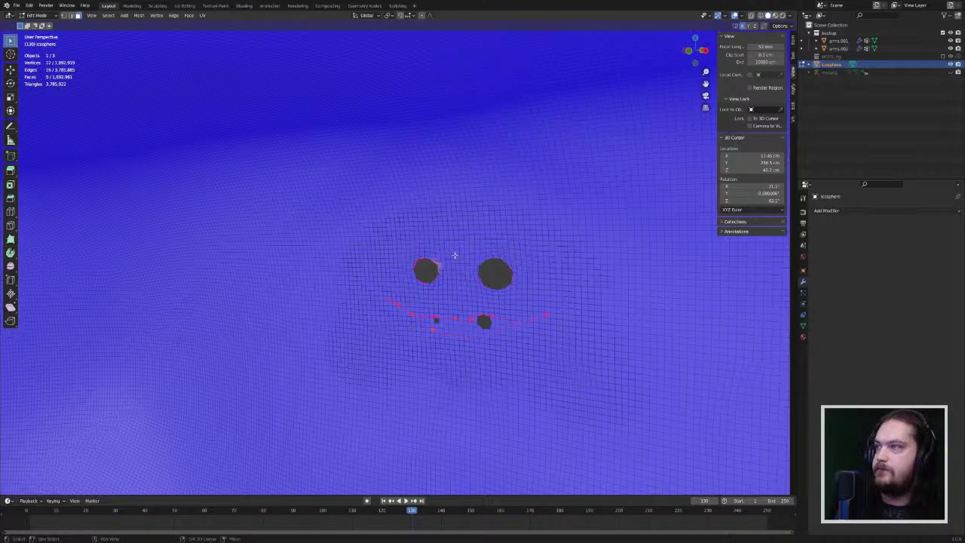
key("KP_Decimal")
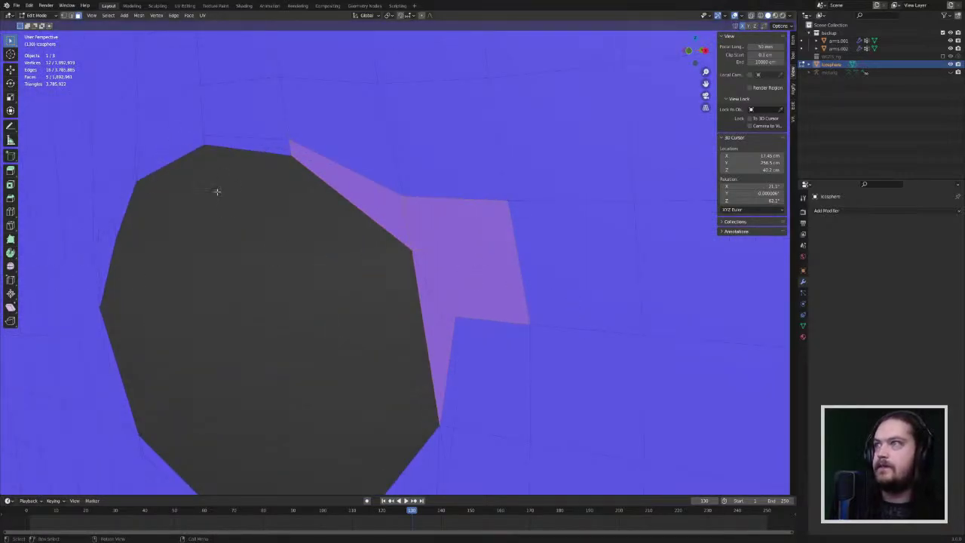
key("2")
left_click(254, 151)
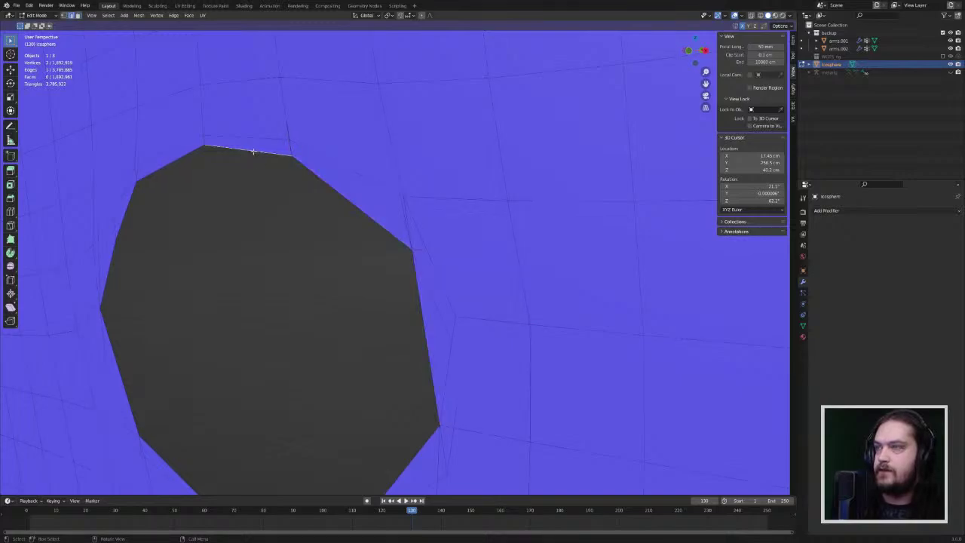
left_click(405, 456, "ctrl")
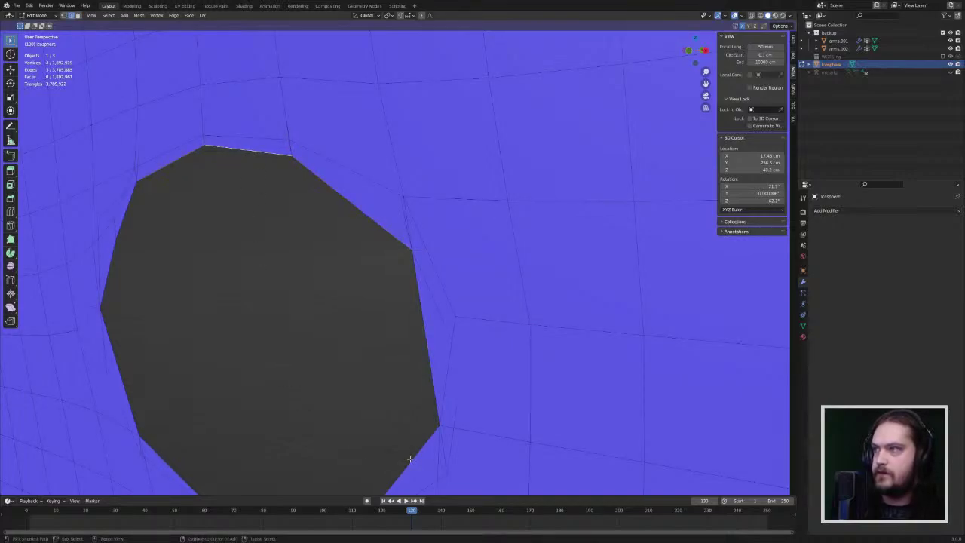
left_click(140, 227, "ctrl")
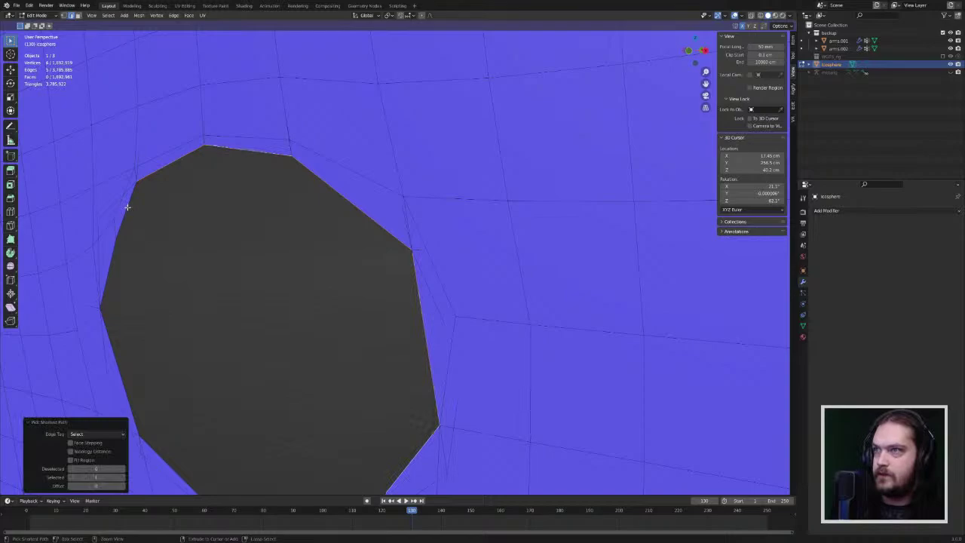
left_click(146, 284, "ctrl")
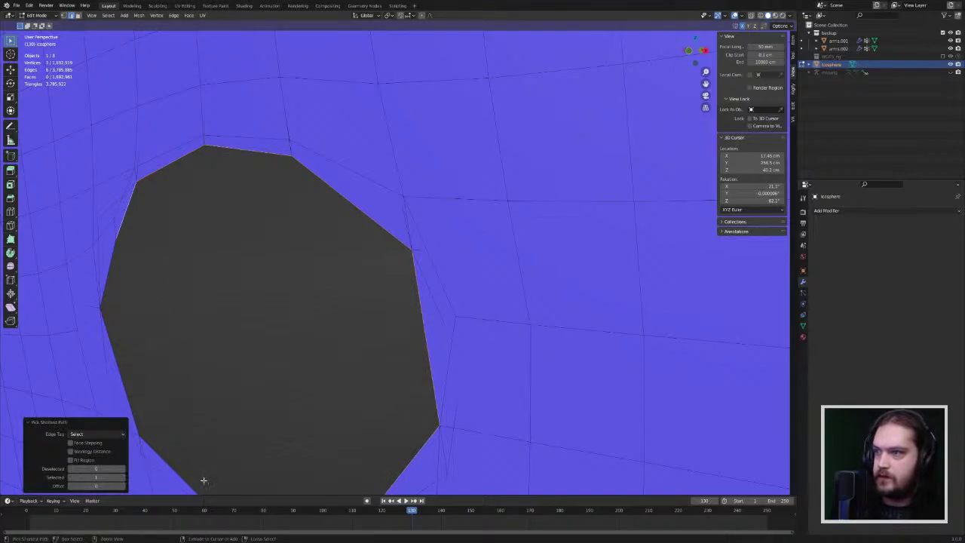
left_click(400, 468, "ctrl")
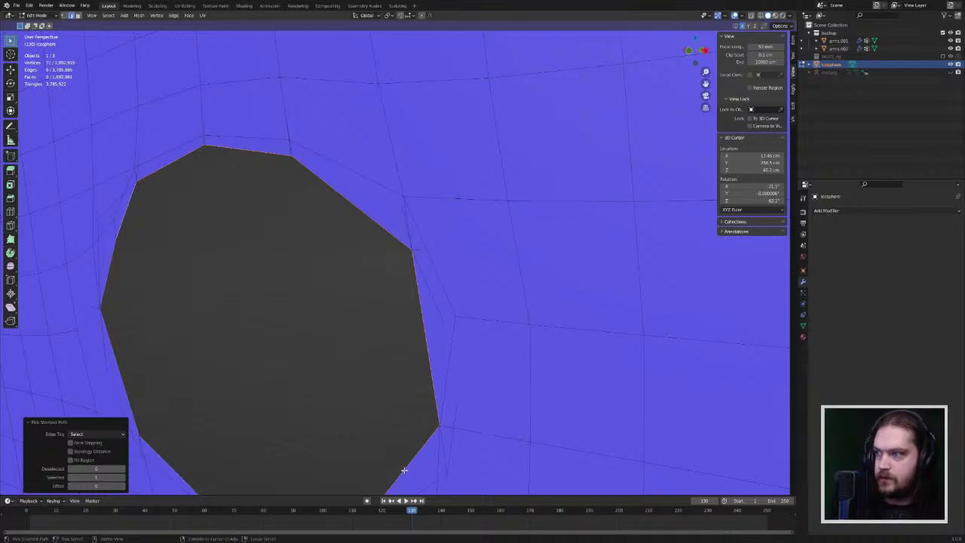
scroll(355, 424, "down", 1)
scroll(355, 423, "up", 1)
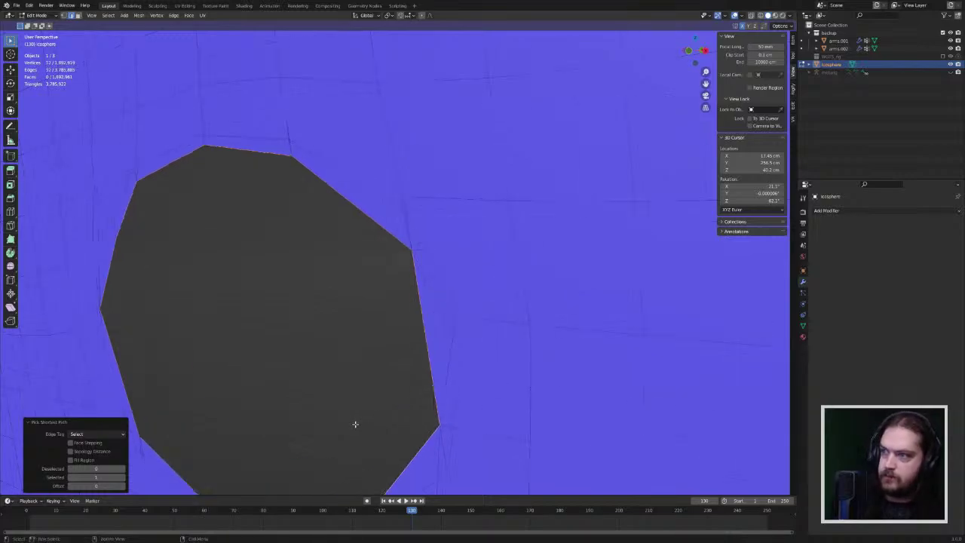
scroll(355, 424, "down", 5)
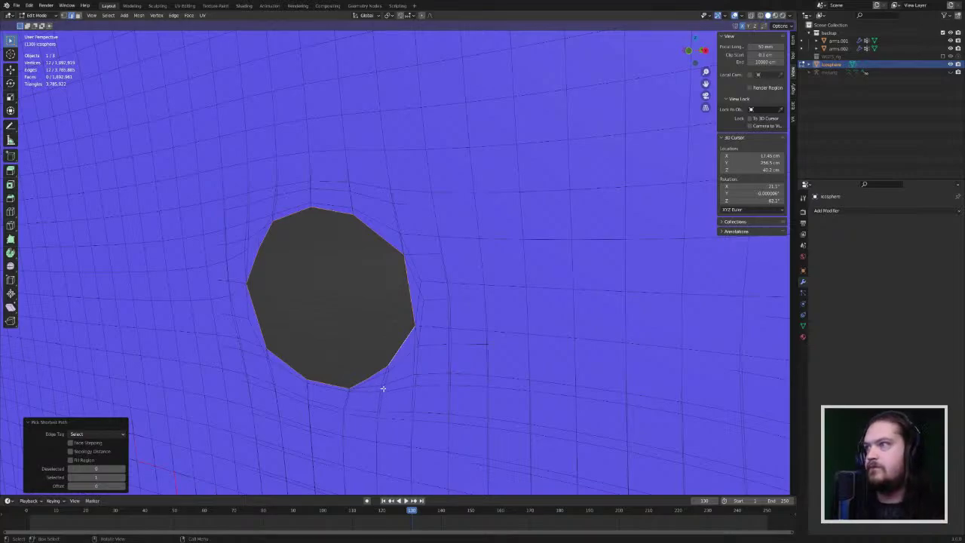
Step: Try to close the selected hole boundary with a new face, check it from the side, and undo the fill
key("f")
middle_click_drag(417, 370, 382, 379)
scroll(383, 380, "up", 3)
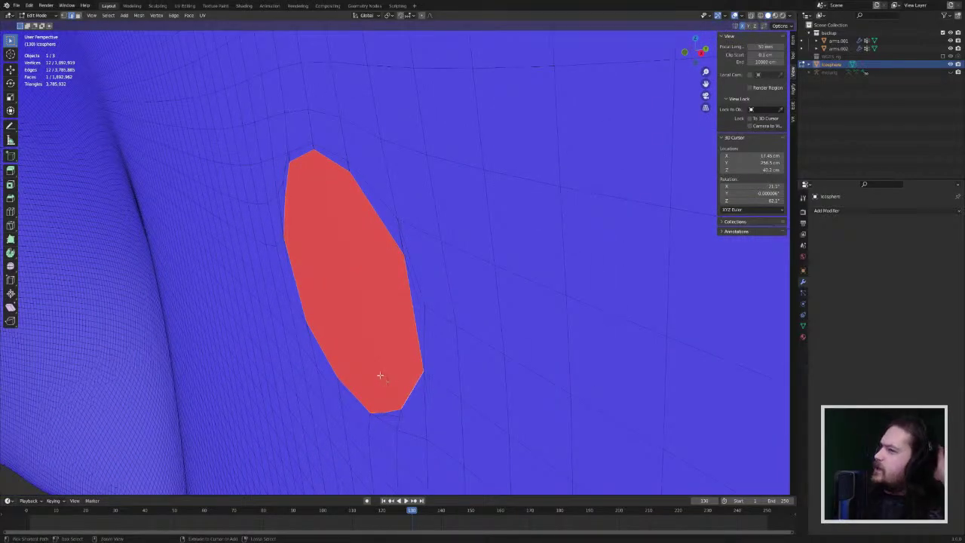
key("ctrl+z")
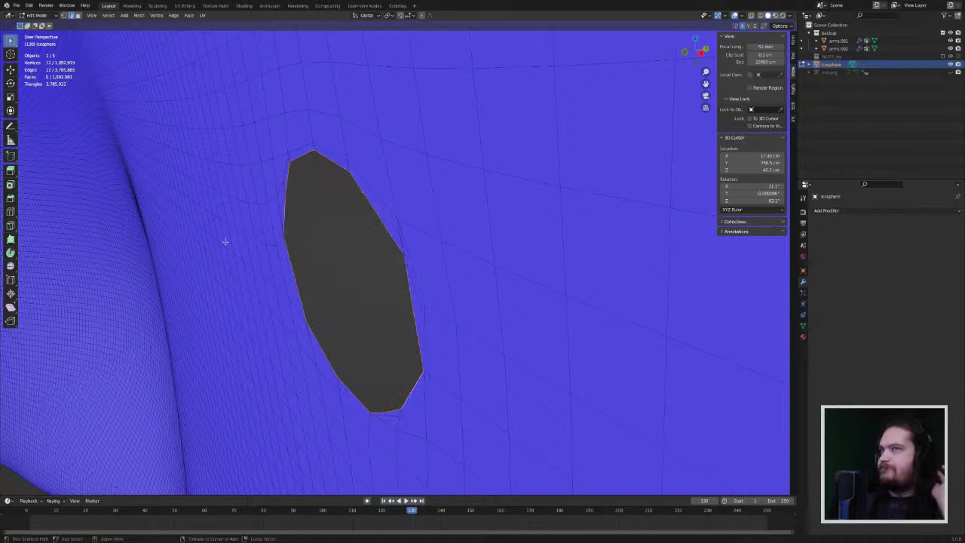
key("ctrl+z")
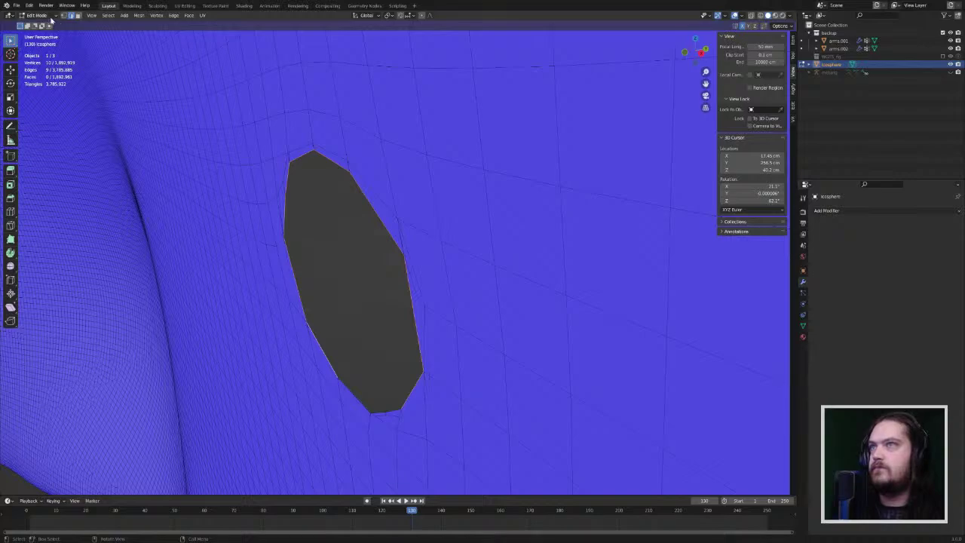
Step: Switch to Sculpt Mode and examine the tunic holes from the opposite side
left_click(49, 16)
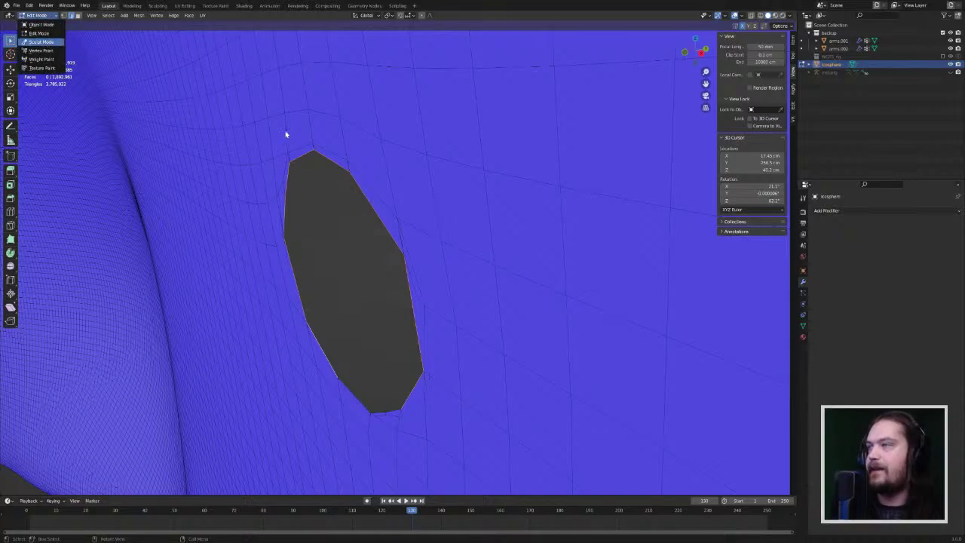
middle_click_drag(385, 172, 337, 185)
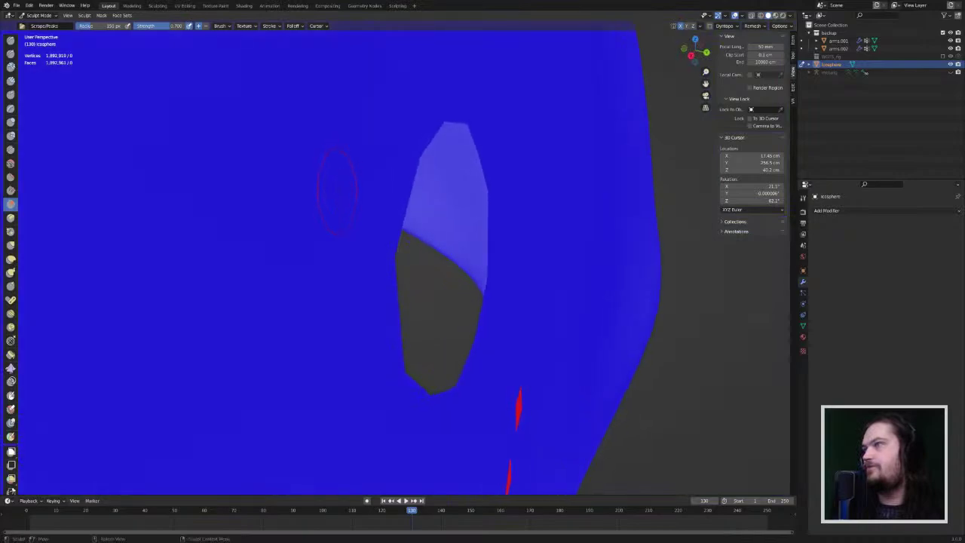
scroll(339, 189, "down", 2)
scroll(346, 215, "up", 1)
scroll(354, 247, "down", 1)
mouse_move(355, 248)
middle_mouse_down()
mouse_move(355, 269)
mouse_move(425, 334)
mouse_move(380, 324)
mouse_move(378, 333)
middle_mouse_up()
middle_click_drag(436, 356, 456, 271)
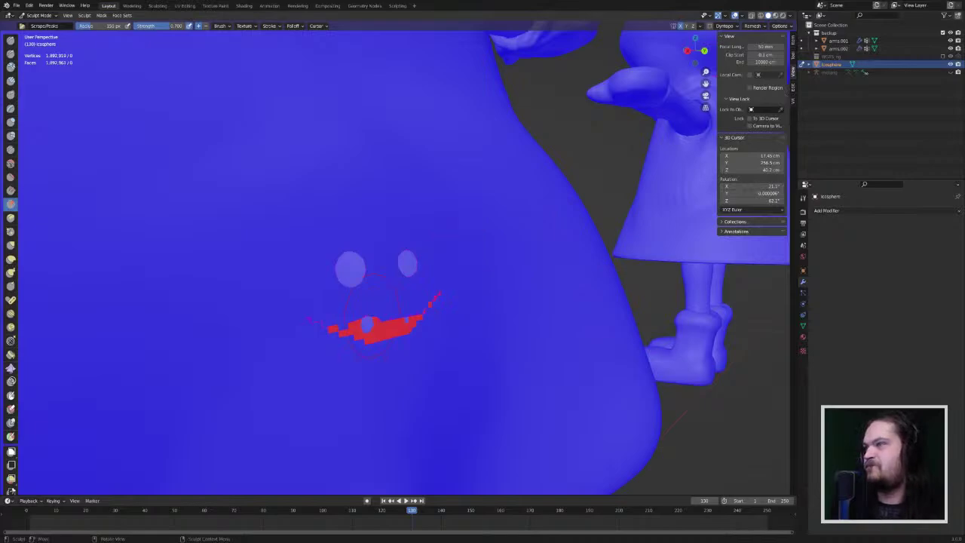
Step: Try to smooth the surface across the lower holes with the Smooth brush, and undo the strokes
key("s")
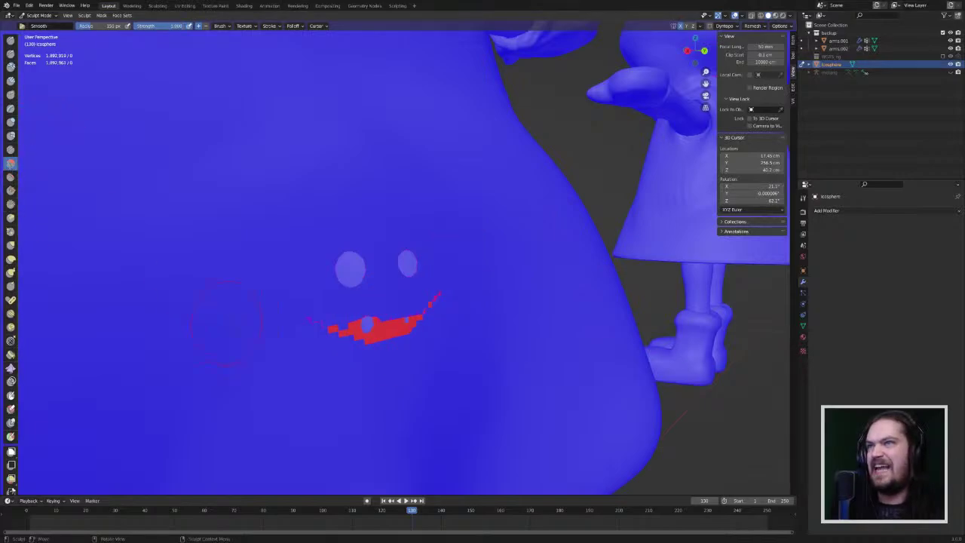
left_click_drag(324, 351, 377, 339)
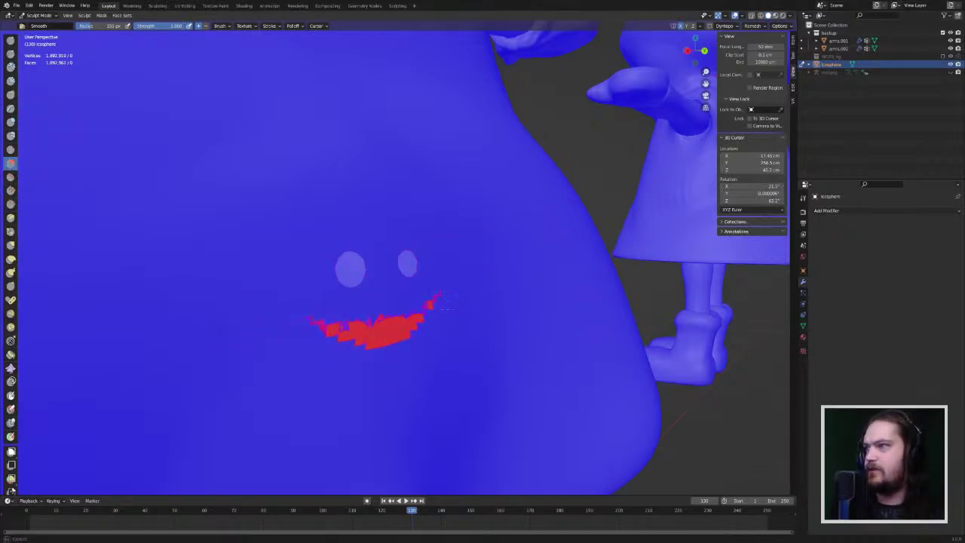
mouse_move(448, 301)
left_mouse_down()
mouse_move(352, 302)
mouse_move(369, 309)
mouse_move(348, 320)
left_mouse_up()
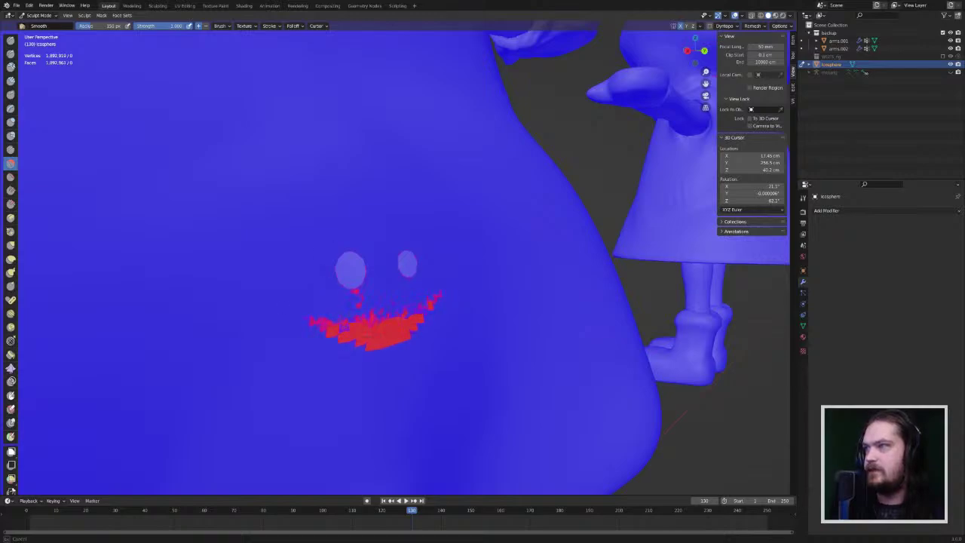
left_click_drag(343, 373, 346, 367)
key("ctrl+z")
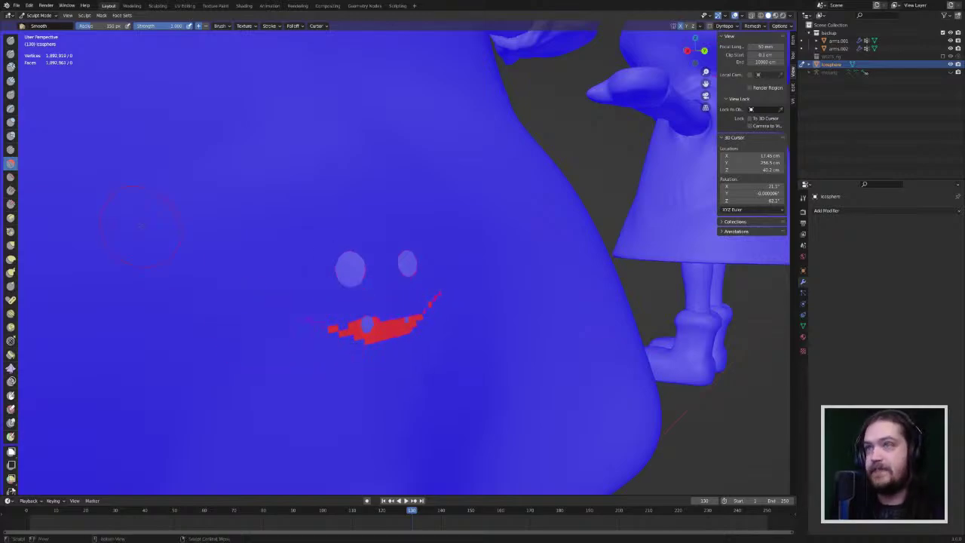
Step: Pull the tunic surface around the lower holes slightly outward with the Grab brush
mouse_move(307, 345)
middle_mouse_down()
mouse_move(321, 334)
mouse_move(360, 337)
middle_mouse_up()
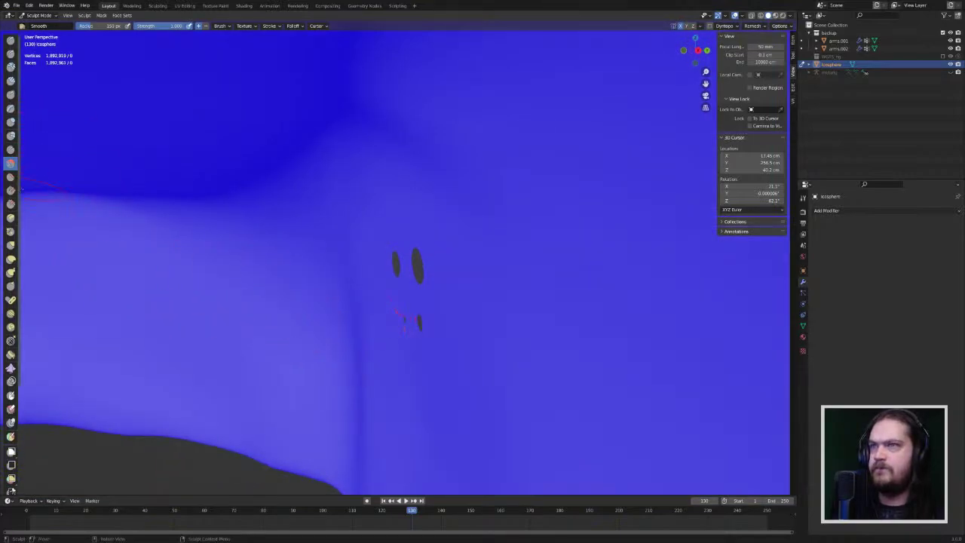
left_click(10, 245)
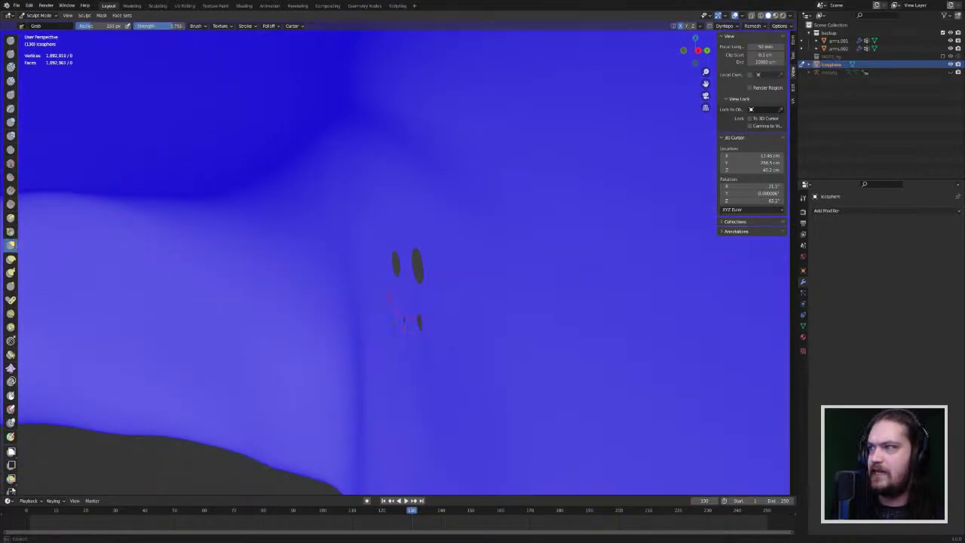
left_click_drag(407, 327, 399, 332)
middle_click_drag(399, 332, 347, 343)
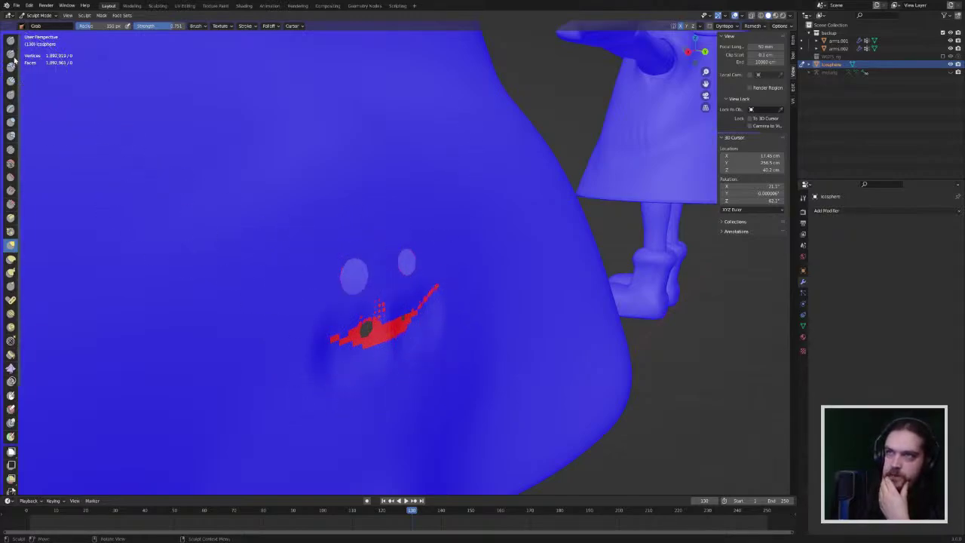
Step: In Edit Mode, lasso-select the patch around all the holes, delete its vertices, restore the patch, and clear the selection
left_click(37, 15)
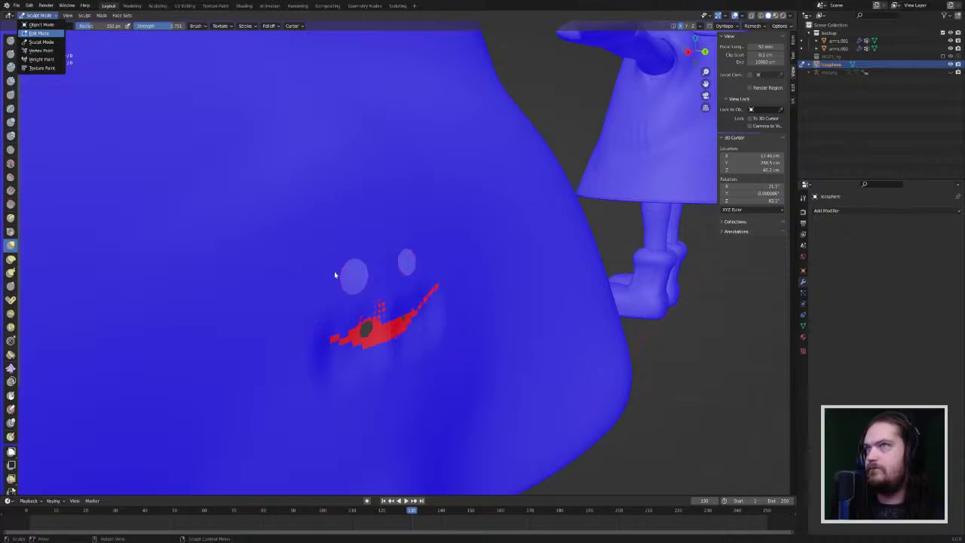
key("Tab")
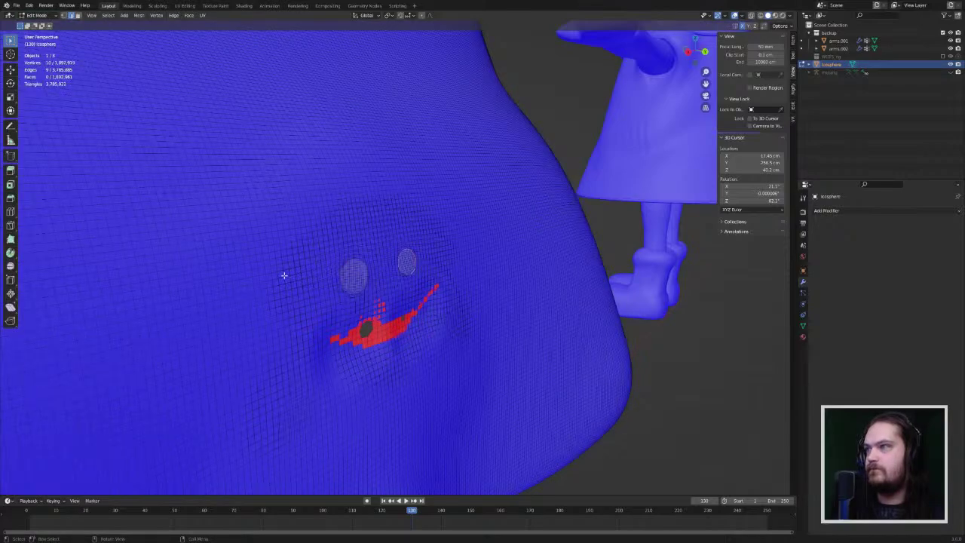
left_click(11, 40)
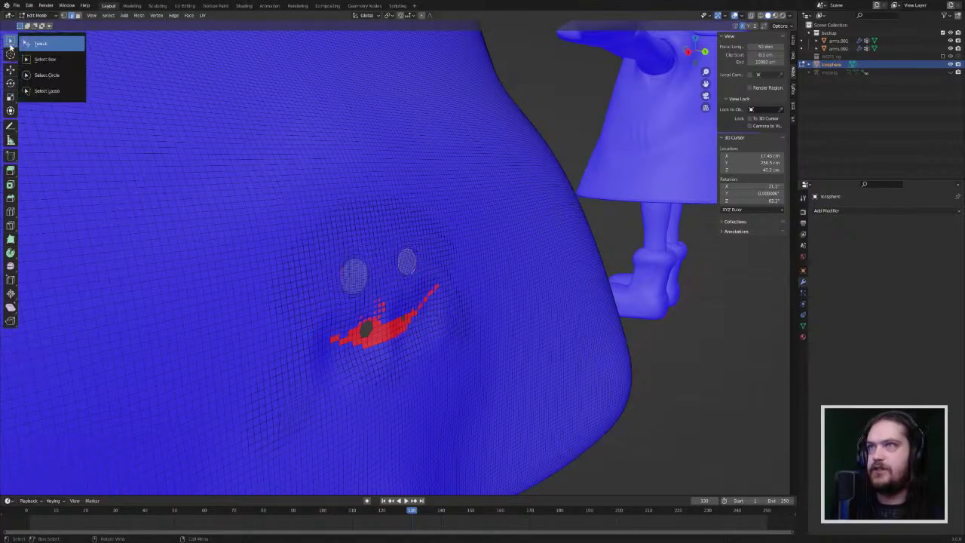
left_click(47, 91)
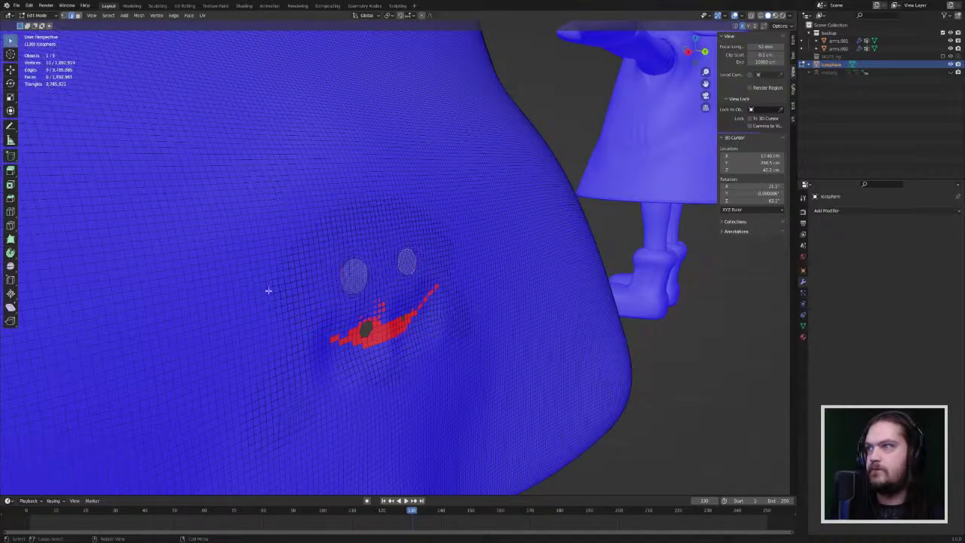
mouse_move(269, 294)
left_mouse_down()
mouse_move(313, 223)
mouse_move(362, 204)
mouse_move(409, 226)
mouse_move(455, 276)
mouse_move(461, 338)
mouse_move(388, 394)
mouse_move(282, 381)
mouse_move(278, 367)
mouse_move(296, 363)
left_mouse_up()
key("x")
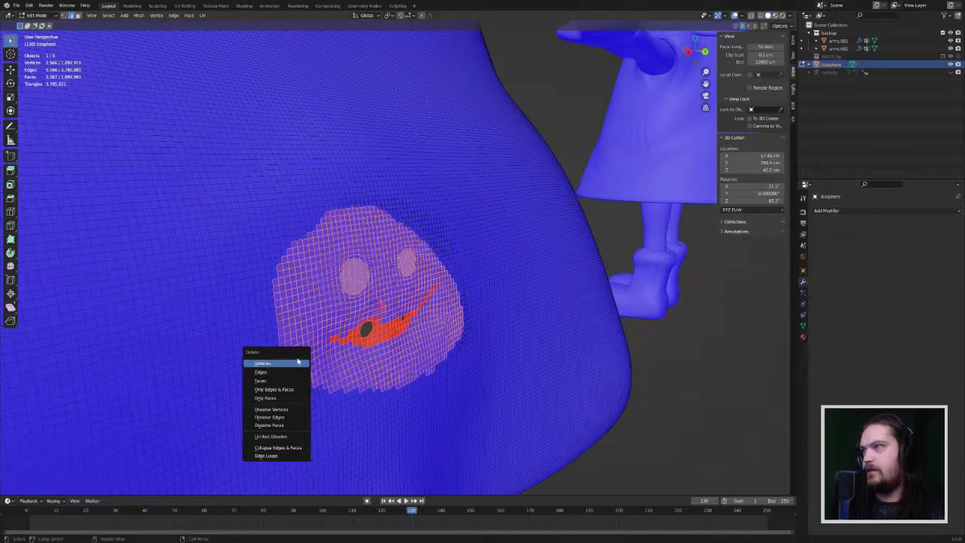
left_click(297, 363)
middle_click_drag(334, 348, 360, 333)
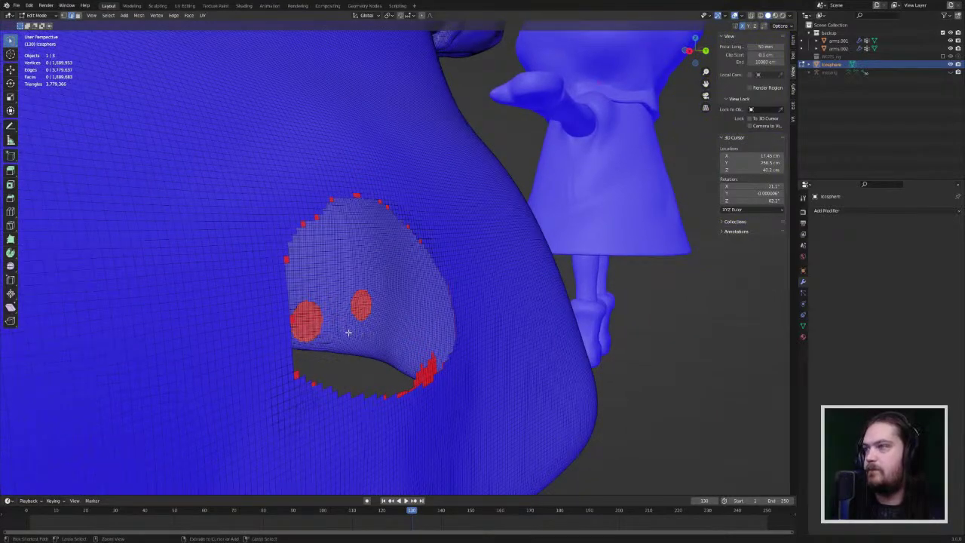
key("alt+h")
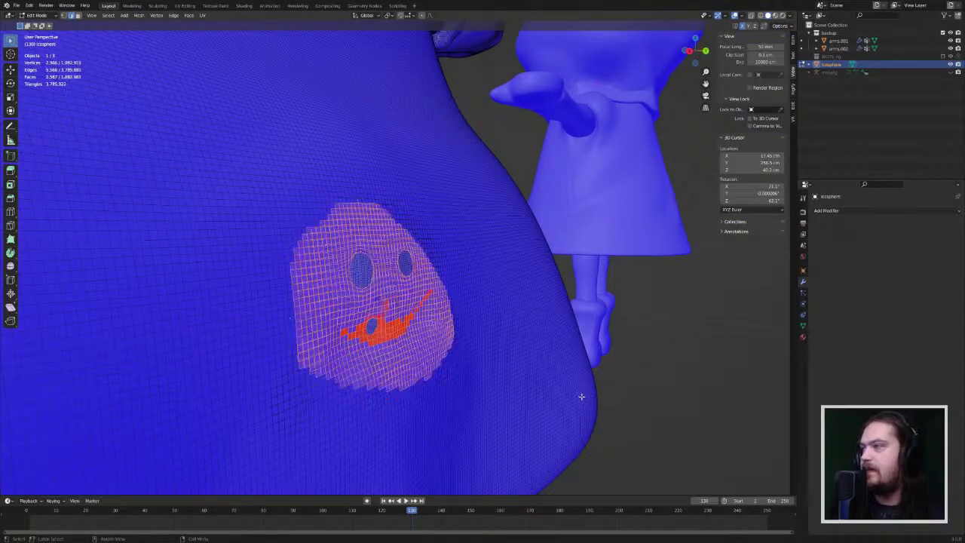
key("alt+a")
Step: Return to Sculpt Mode and inspect the area around the tunic holes from the side
left_click(45, 16)
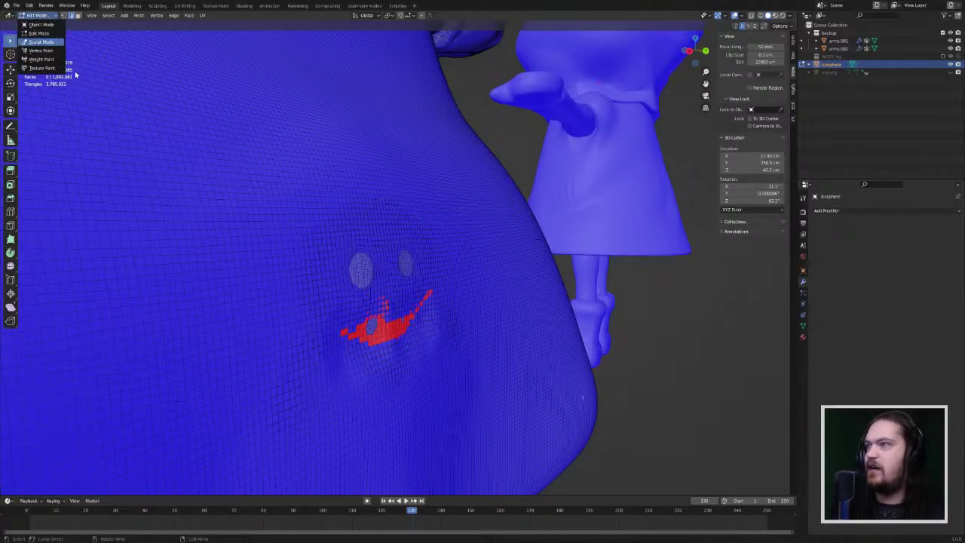
middle_click_drag(231, 178, 248, 196)
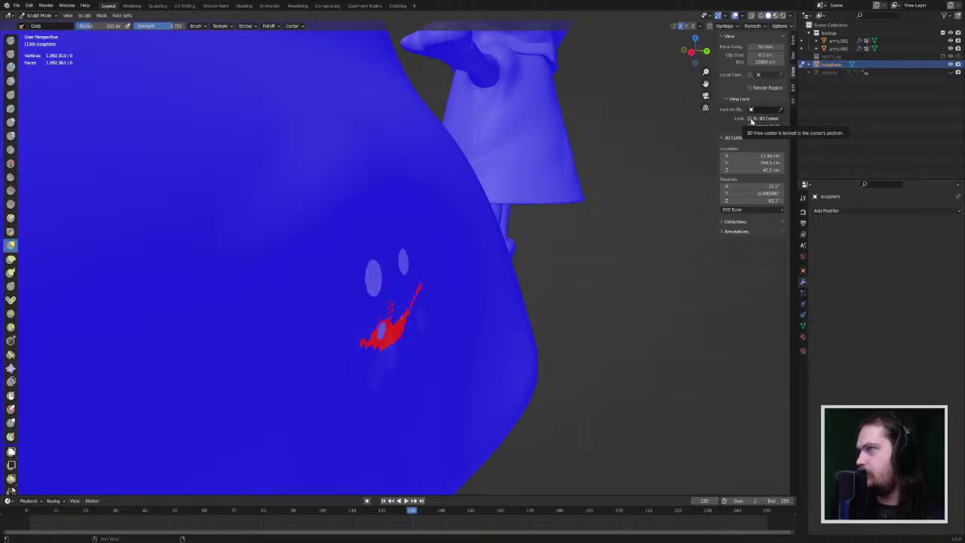
middle_click_drag(415, 248, 383, 335)
scroll(368, 308, "up", 3)
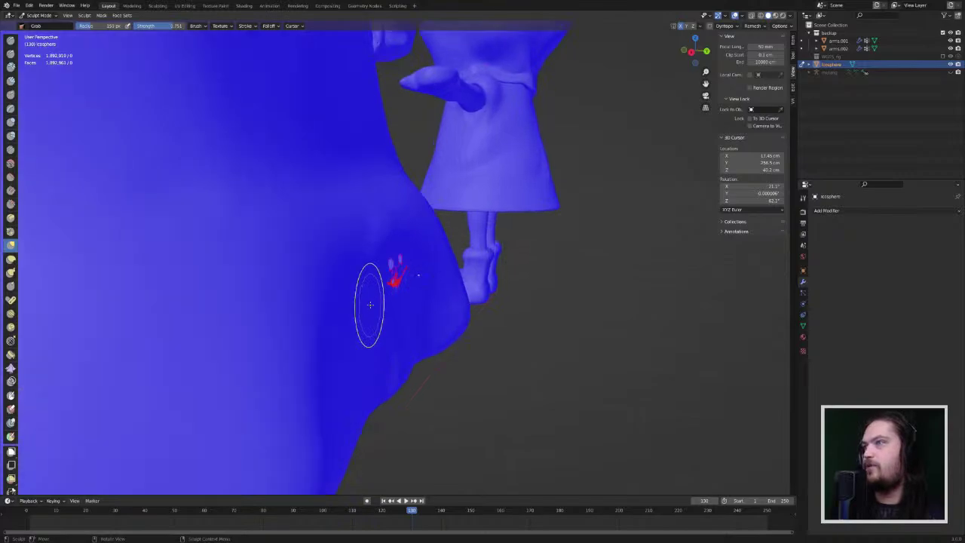
scroll(400, 286, "up", 4)
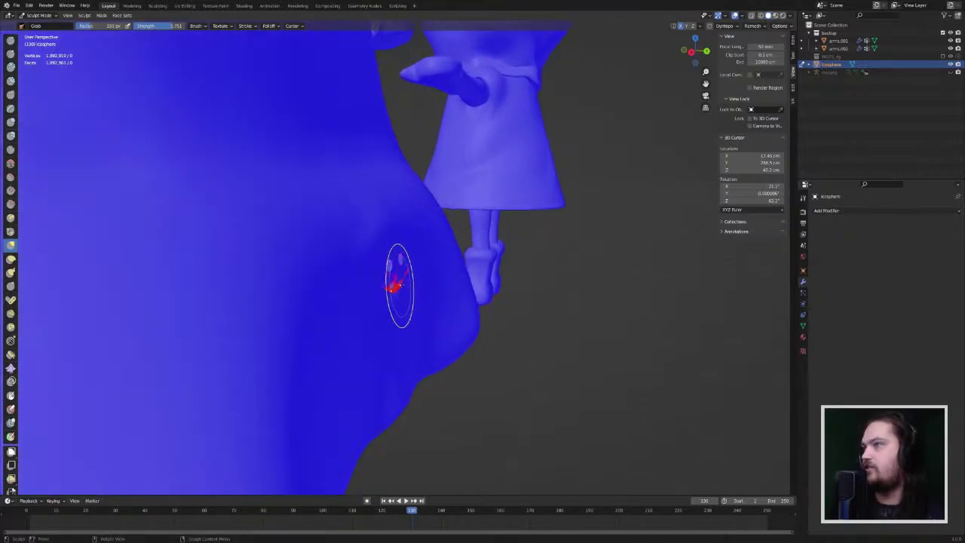
Step: Turn off the Face Orientation overlay so the sculpt displays in plain grey shading
left_click(792, 91)
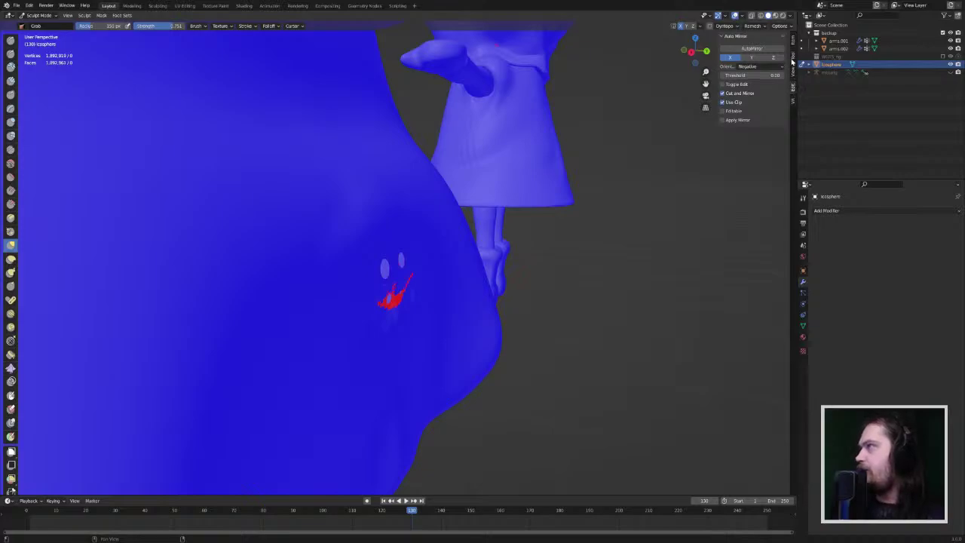
left_click(793, 62)
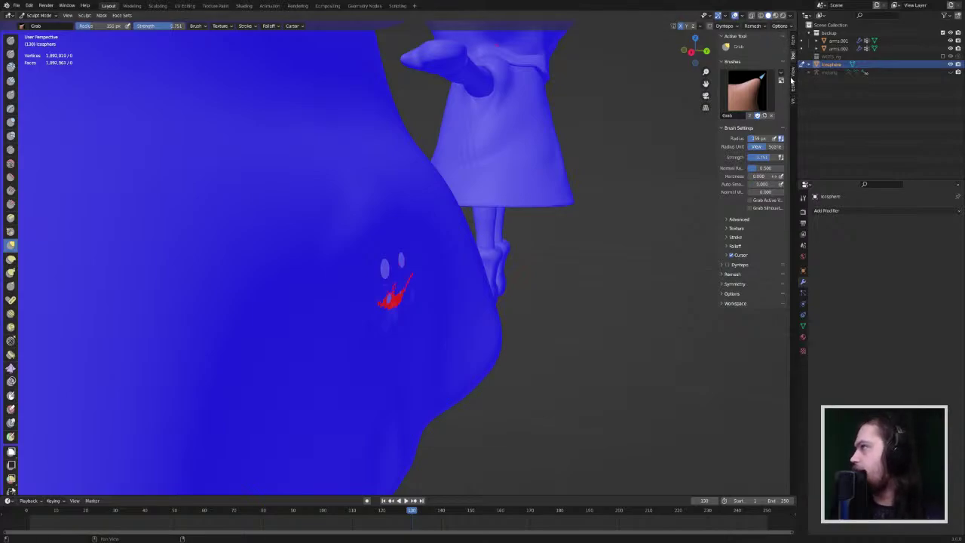
left_click(793, 76)
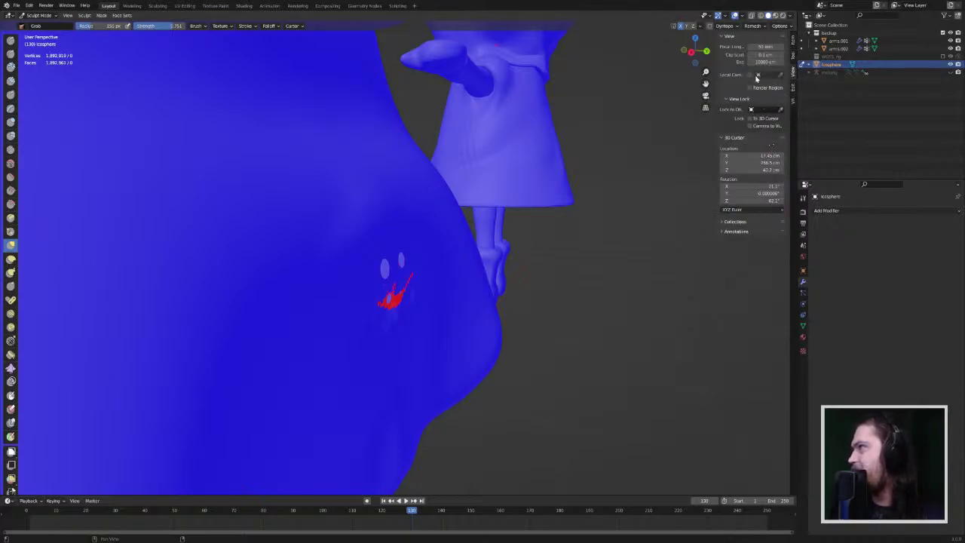
left_click(741, 15)
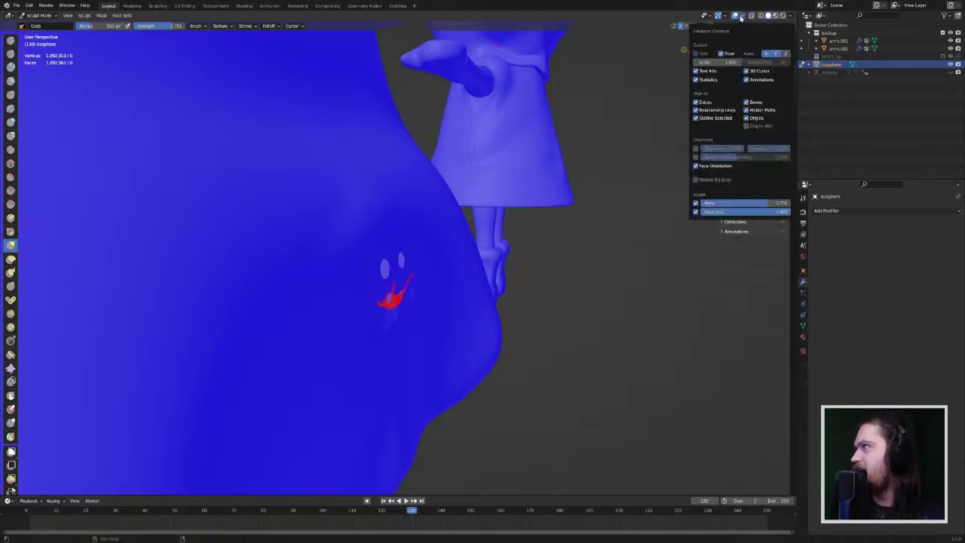
left_click(710, 166)
Step: Nudge the upper legs and knees beneath the tunic slightly into position with the Grab brush
middle_click_drag(586, 248, 2, 202)
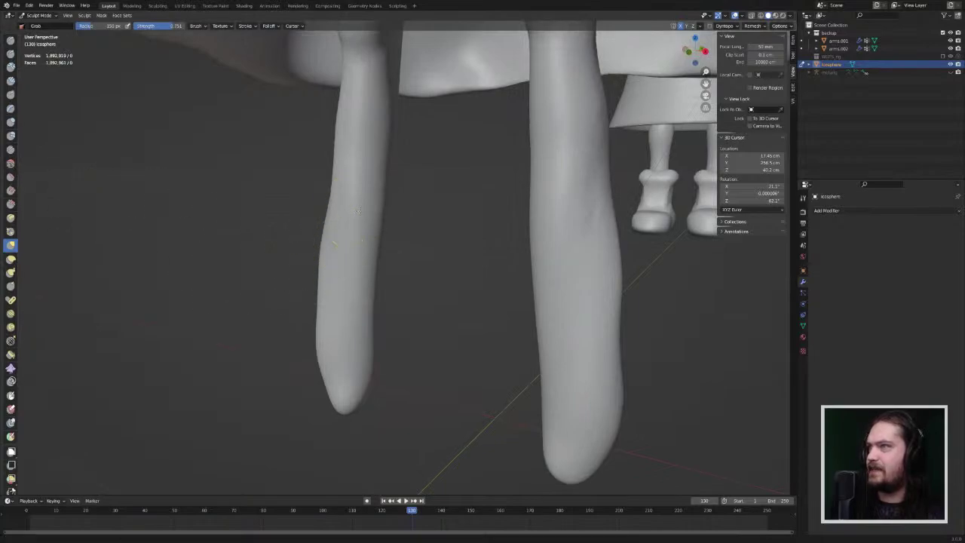
mouse_move(340, 279)
middle_mouse_down()
mouse_move(578, 140)
mouse_move(597, 142)
mouse_move(354, 305)
mouse_move(407, 153)
middle_mouse_up()
middle_click_drag(409, 119, 405, 146, "ctrl")
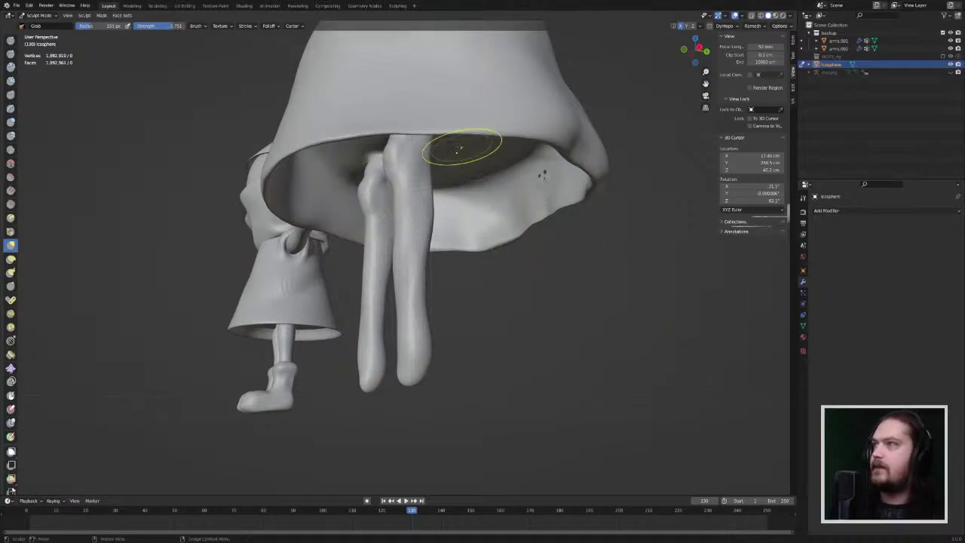
left_click_drag(392, 157, 397, 156)
mouse_move(405, 238)
left_mouse_down()
mouse_move(397, 223)
mouse_move(407, 243)
left_mouse_up()
mouse_move(428, 242)
middle_mouse_down()
mouse_move(450, 243)
mouse_move(472, 265)
mouse_move(472, 252)
mouse_move(478, 279)
middle_mouse_up()
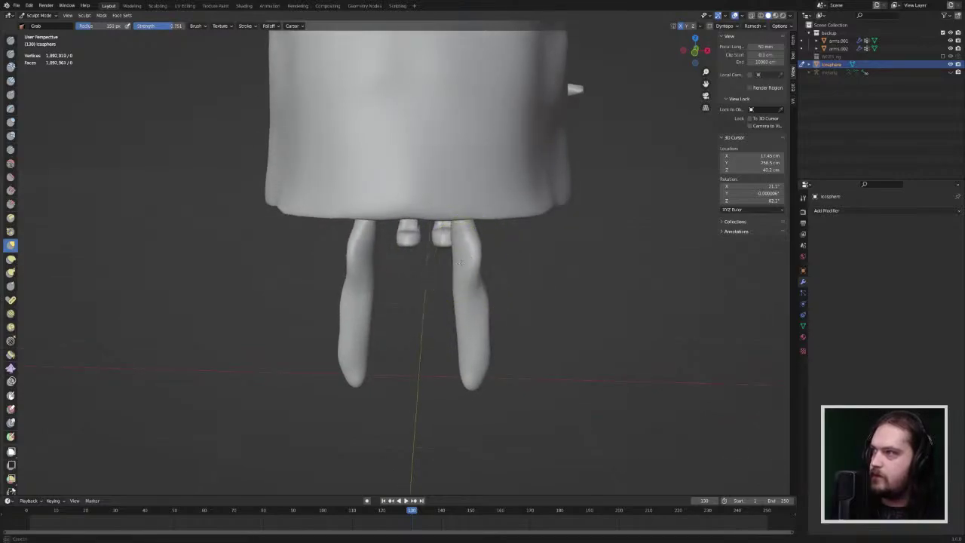
mouse_move(464, 258)
middle_mouse_down()
mouse_move(361, 275)
mouse_move(426, 279)
middle_mouse_up()
Step: Swell the knees of both legs into rounded bulges with the Inflate/Deflate brush
left_click(11, 124)
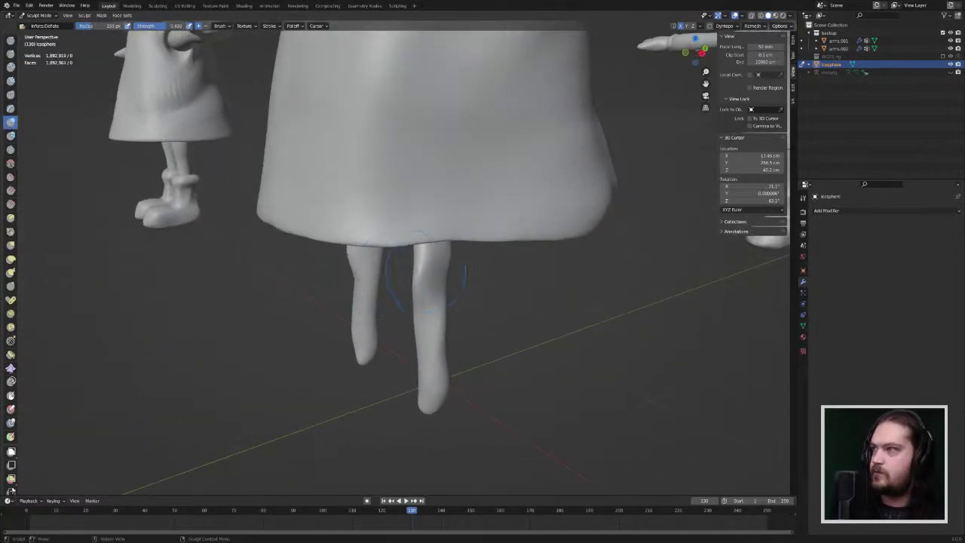
left_click_drag(416, 278, 415, 285)
middle_click_drag(415, 286, 417, 148)
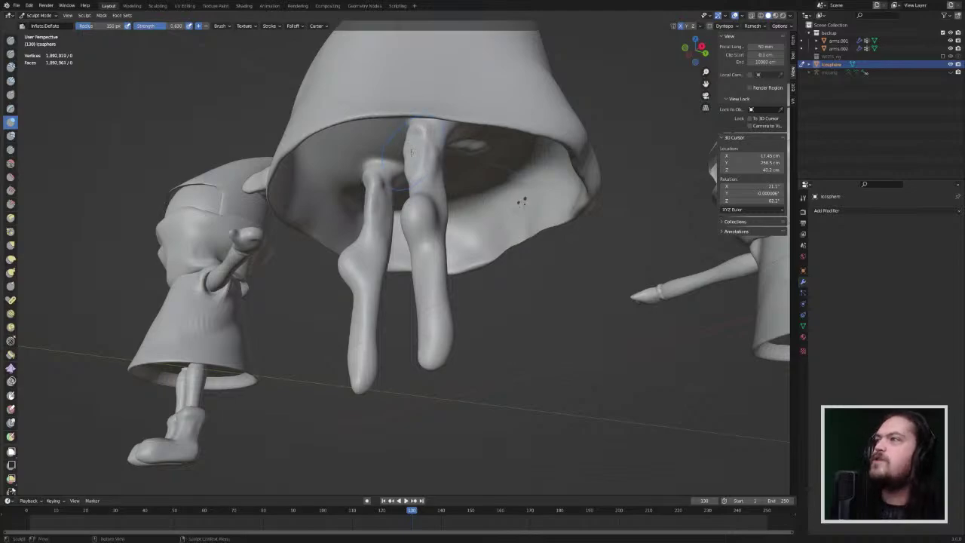
middle_click_drag(411, 151, 450, 159)
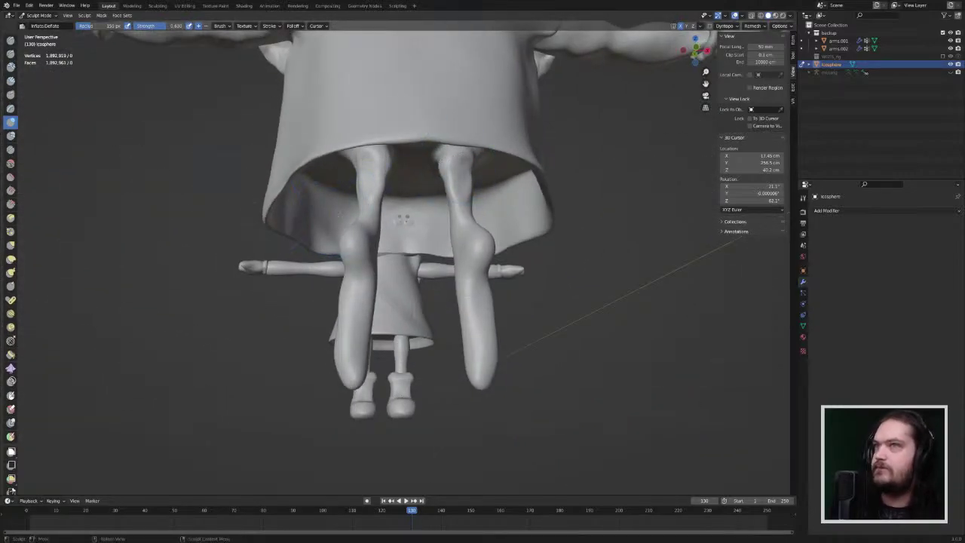
Step: Thicken the tops of both thighs where they join the body under the tunic with the Inflate/Deflate brush
left_click_drag(443, 165, 449, 160)
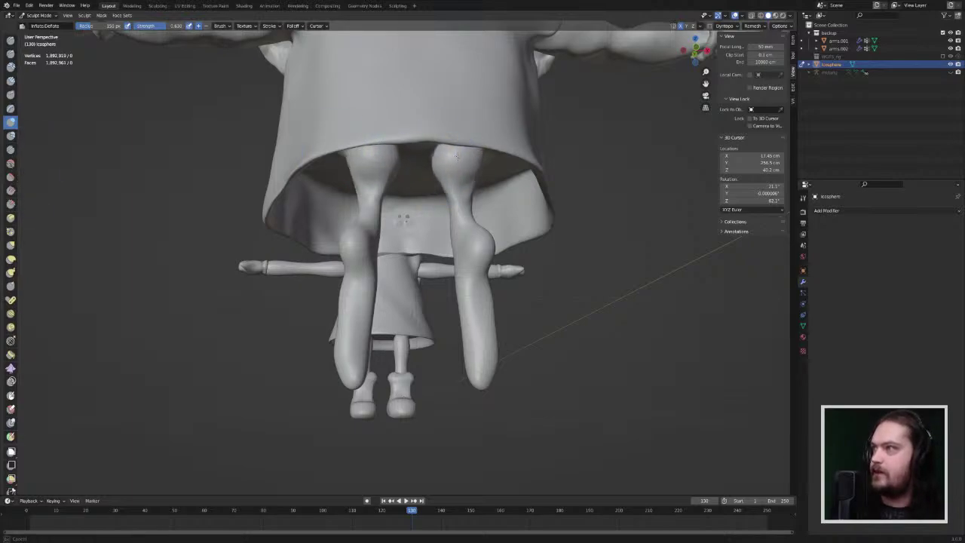
middle_click_drag(455, 155, 374, 147)
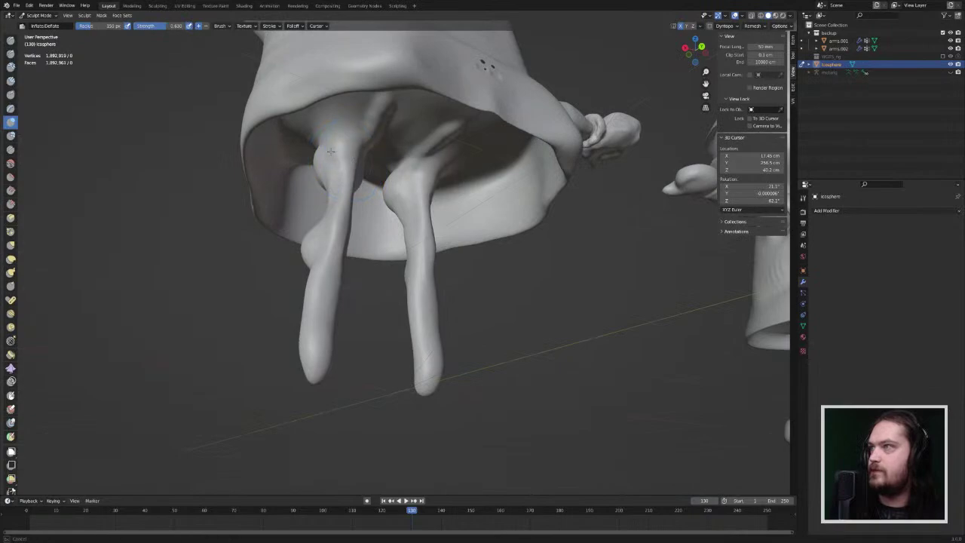
mouse_move(330, 152)
left_mouse_down()
mouse_move(350, 127)
mouse_move(334, 122)
mouse_move(343, 141)
left_mouse_up()
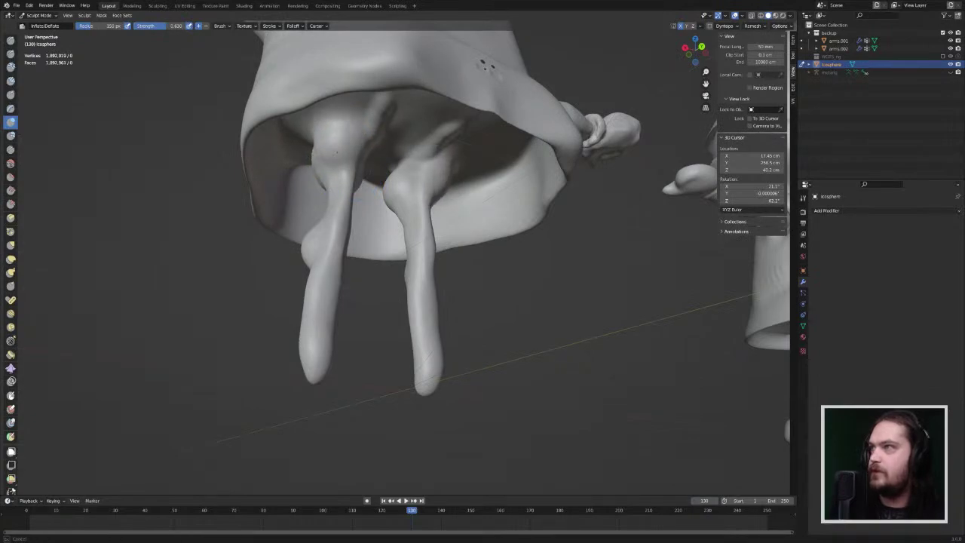
middle_click_drag(351, 169, 354, 188)
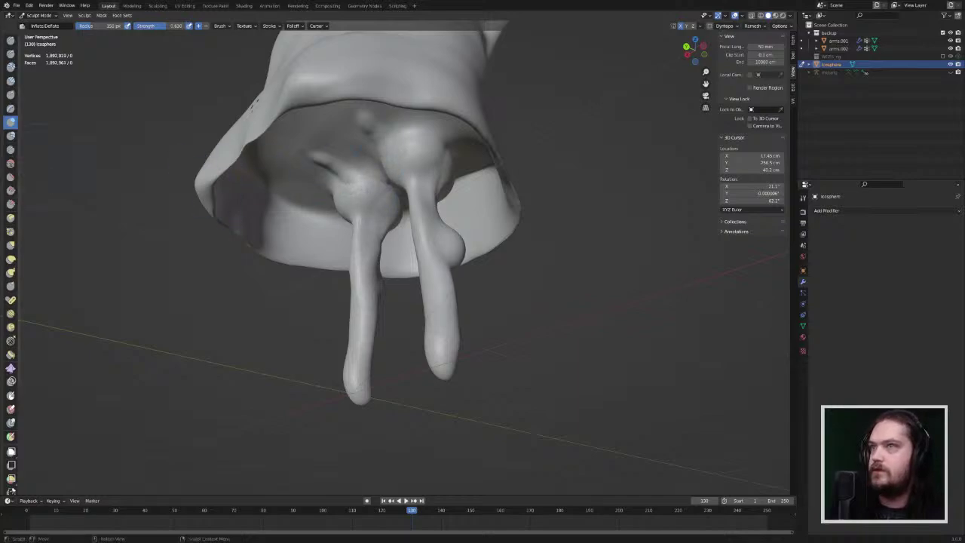
Step: Smooth the creased, bulging junctions between the upper thighs and the body with the Smooth brush
left_click(11, 163)
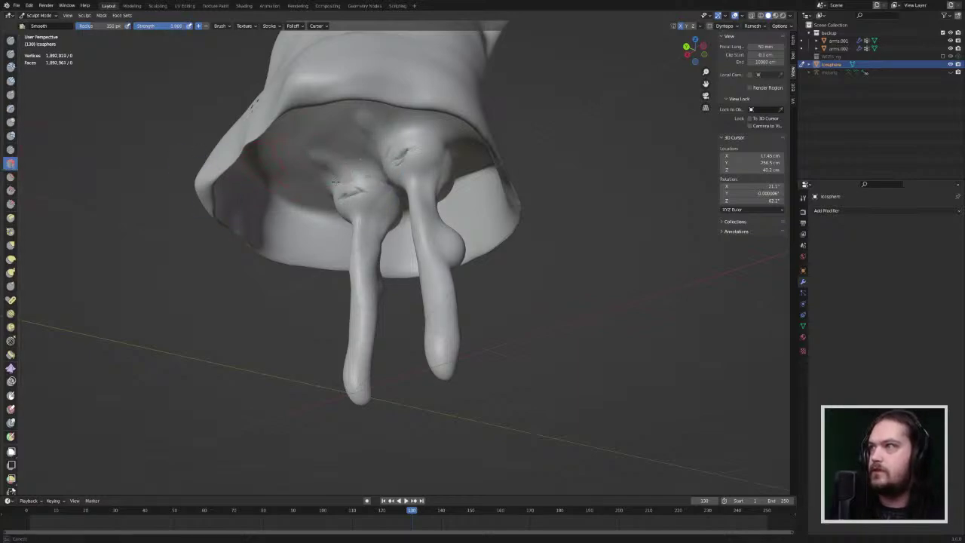
left_click_drag(334, 181, 387, 181)
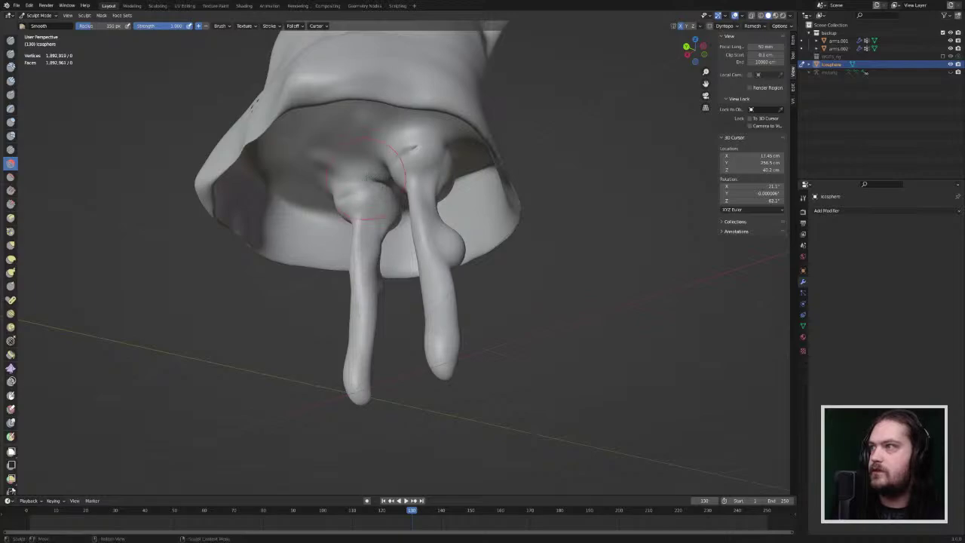
mouse_move(367, 178)
middle_mouse_down()
mouse_move(309, 156)
mouse_move(275, 181)
middle_mouse_up()
left_click_drag(455, 136, 420, 125)
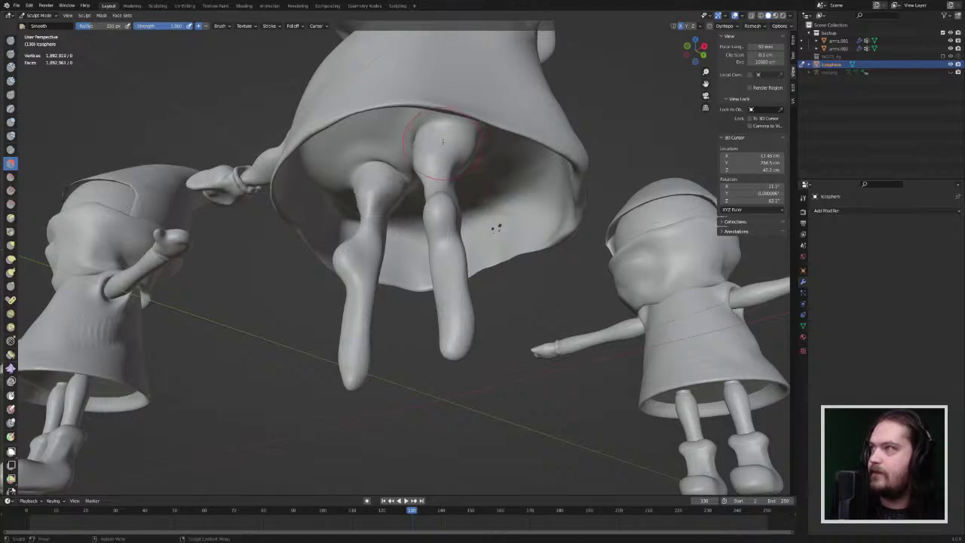
middle_click_drag(433, 167, 415, 181)
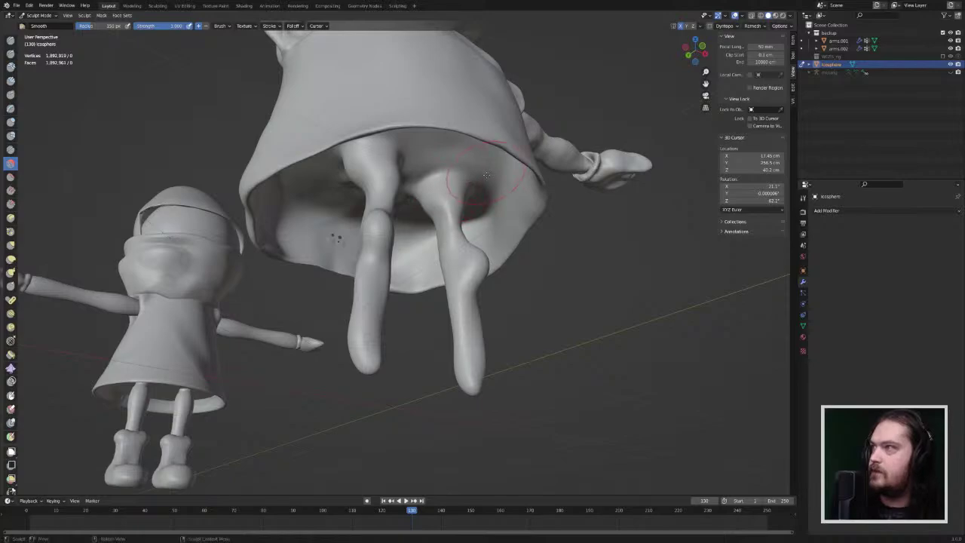
middle_click_drag(451, 190, 360, 170)
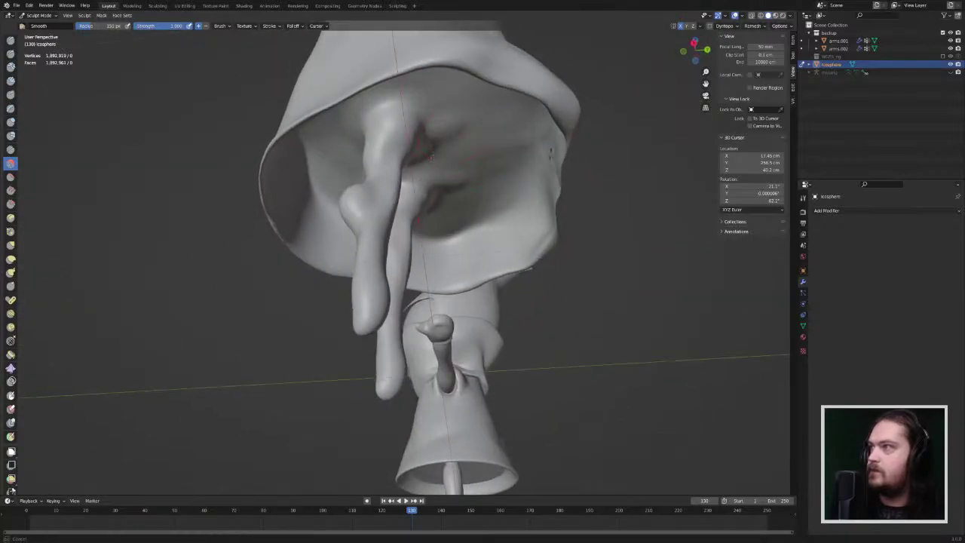
Step: Shift the tops of the thighs toward the back of the body with the Elastic Deform brush
middle_click_drag(464, 141, 268, 175)
scroll(268, 175, "down", 7)
mouse_move(512, 194)
middle_mouse_down()
mouse_move(359, 195)
mouse_move(430, 199)
mouse_move(383, 188)
mouse_move(396, 191)
middle_mouse_up()
scroll(407, 189, "up", 4)
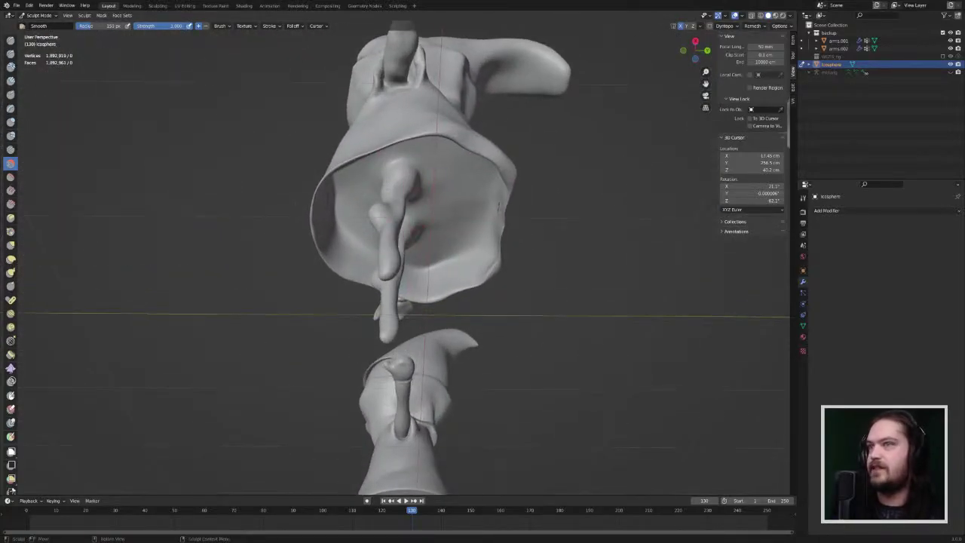
left_click(10, 259)
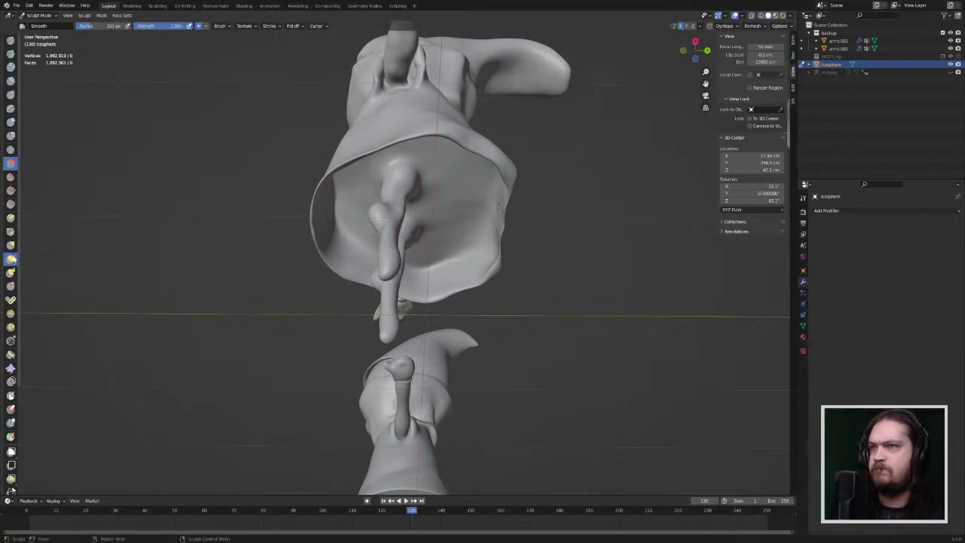
mouse_move(398, 189)
middle_mouse_down()
mouse_move(422, 180)
mouse_move(403, 219)
middle_mouse_up()
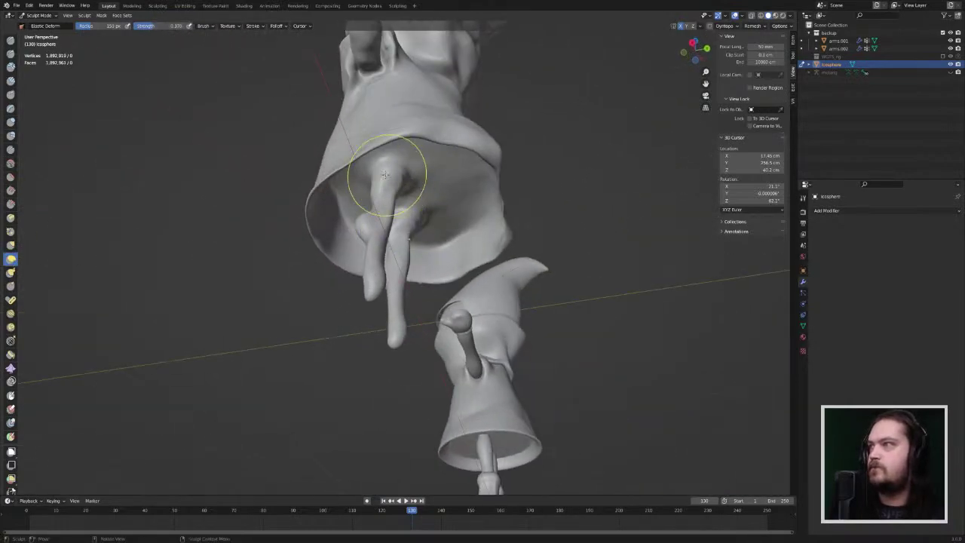
left_click_drag(384, 174, 384, 175)
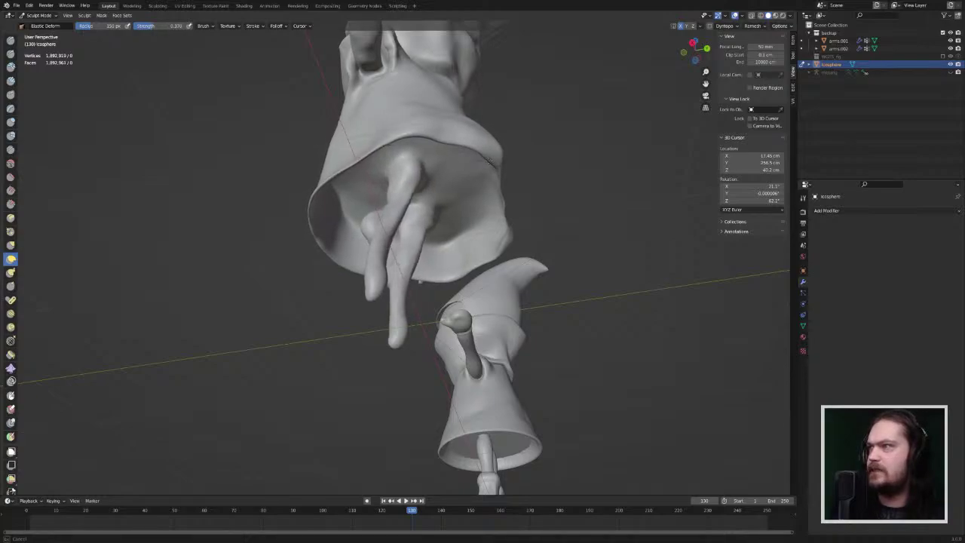
middle_click_drag(499, 162, 393, 228)
Step: Pull the knees and the lower ends of the legs backward under the tunic with the Elastic Deform brush
left_click_drag(388, 238, 433, 239)
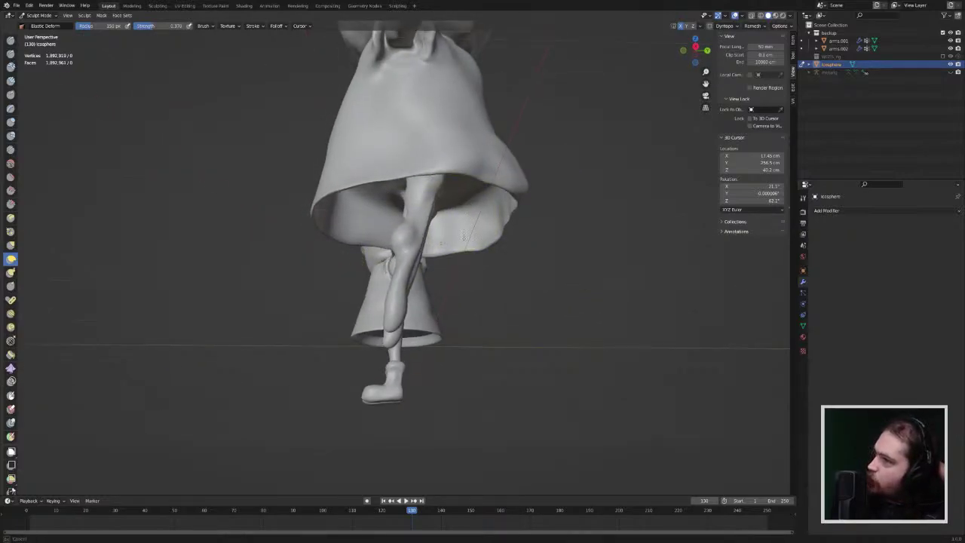
middle_click_drag(469, 224, 463, 241)
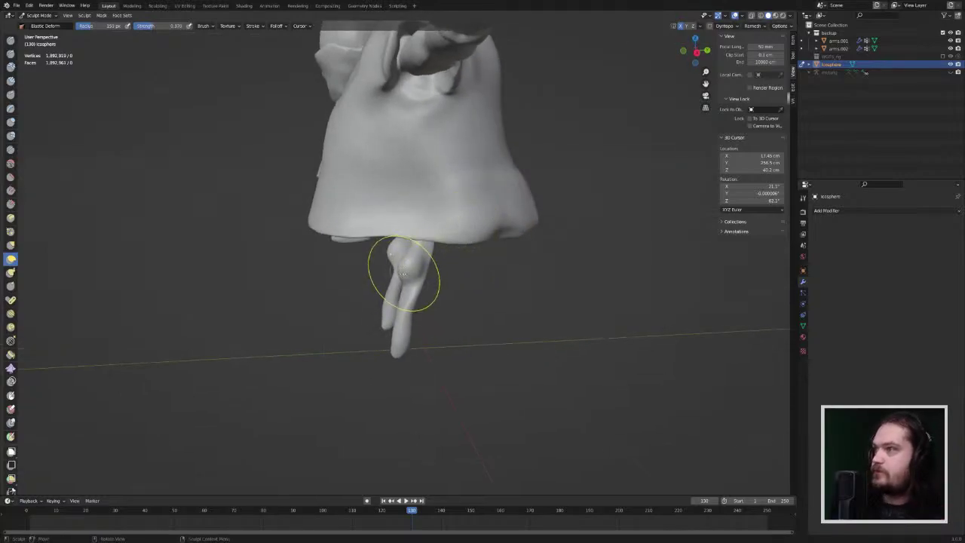
left_click_drag(439, 270, 437, 271)
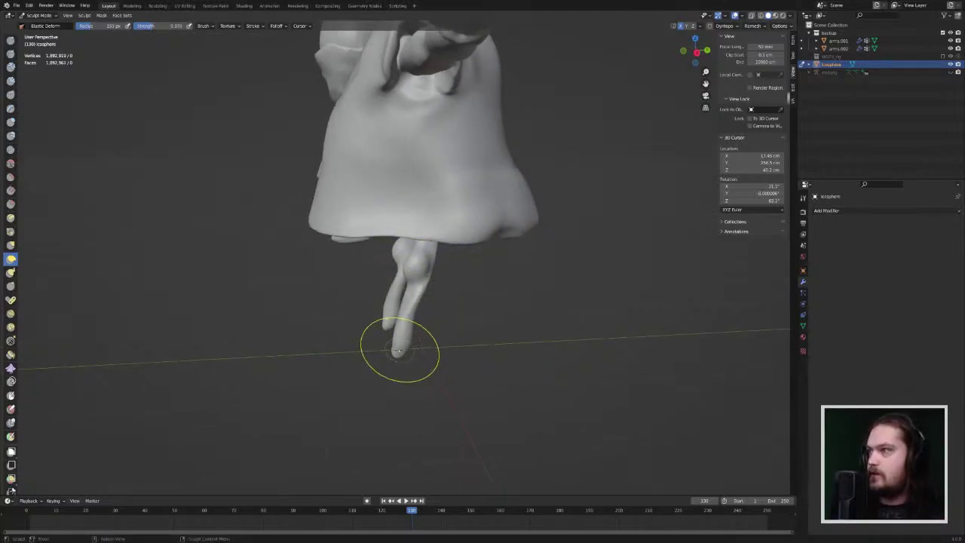
left_click_drag(398, 350, 436, 347)
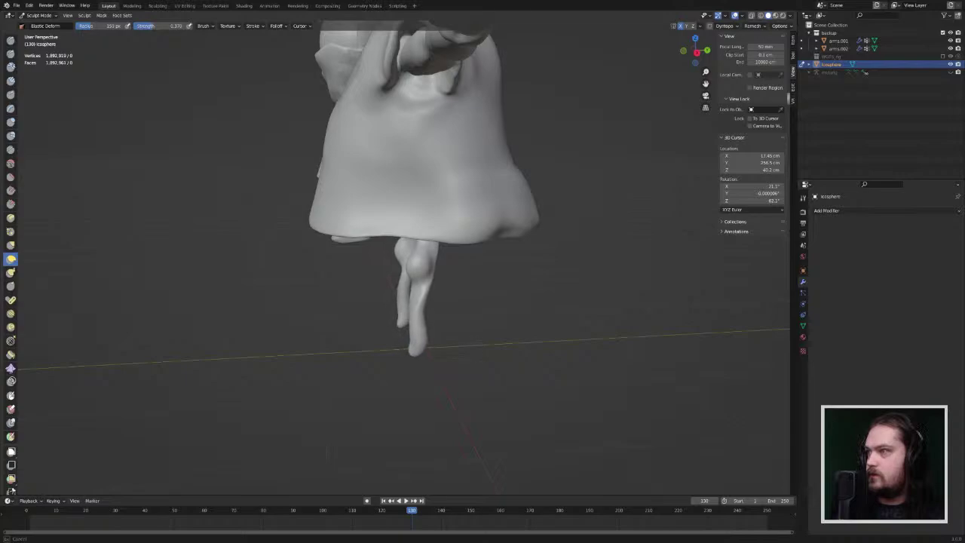
left_click_drag(503, 342, 502, 341)
Step: Fill out the thin section of the thighs just above the knees with the Inflate/Deflate brush
mouse_move(494, 306)
middle_mouse_down()
mouse_move(562, 285)
mouse_move(564, 269)
middle_mouse_up()
scroll(482, 268, "up", 4)
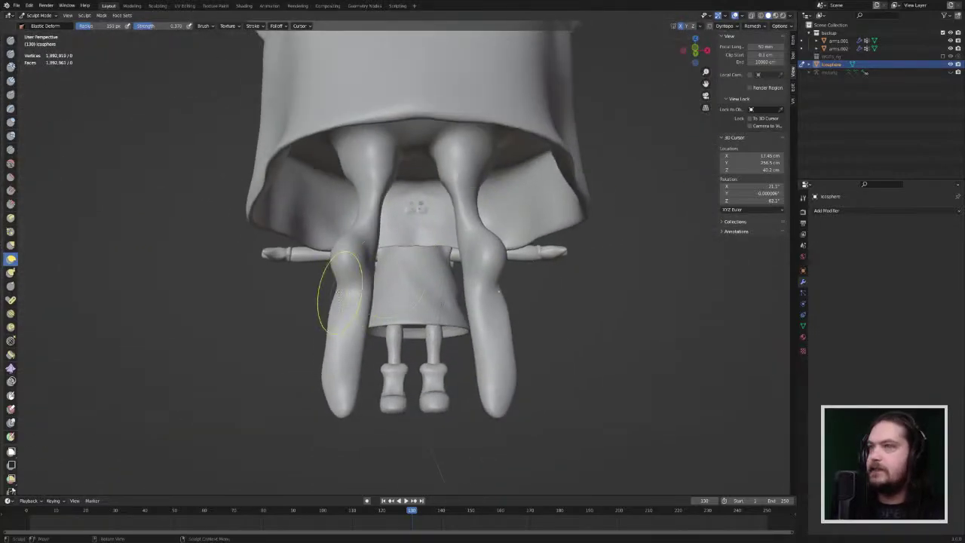
left_click(11, 122)
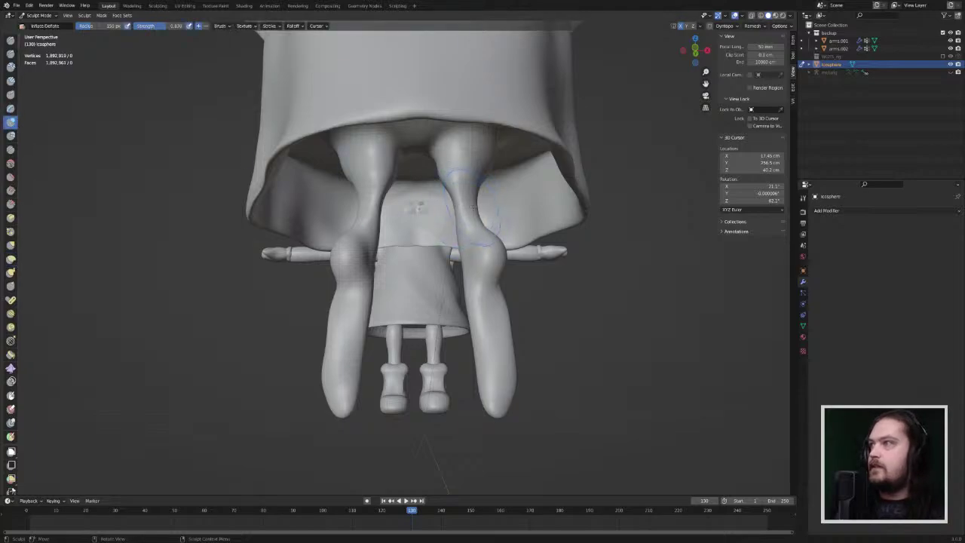
mouse_move(471, 206)
middle_mouse_down()
mouse_move(452, 203)
mouse_move(470, 199)
middle_mouse_up()
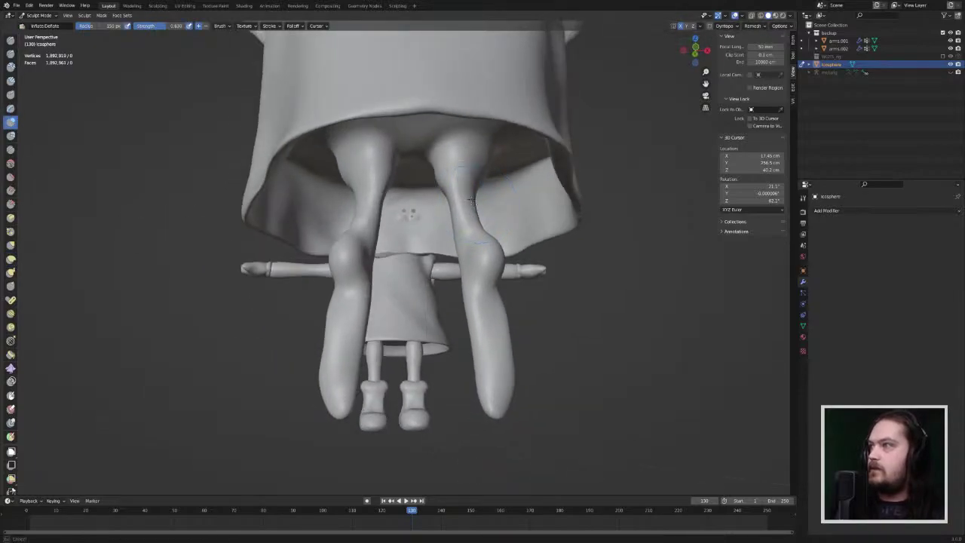
mouse_move(470, 201)
left_mouse_down()
mouse_move(476, 225)
mouse_move(475, 162)
mouse_move(459, 178)
left_mouse_up()
middle_click_drag(477, 173, 477, 259)
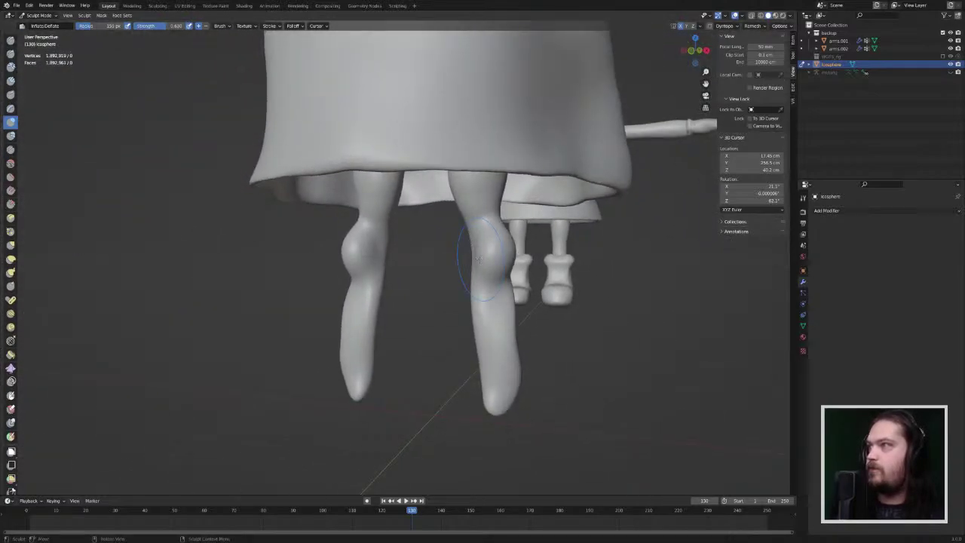
Step: Try to flatten the knee bulges with the Flatten/Contrast brush, and undo the strokes
left_click(10, 180)
mouse_move(497, 245)
left_mouse_down()
mouse_move(505, 249)
mouse_move(489, 249)
mouse_move(513, 243)
left_mouse_up()
middle_click_drag(512, 241, 411, 243)
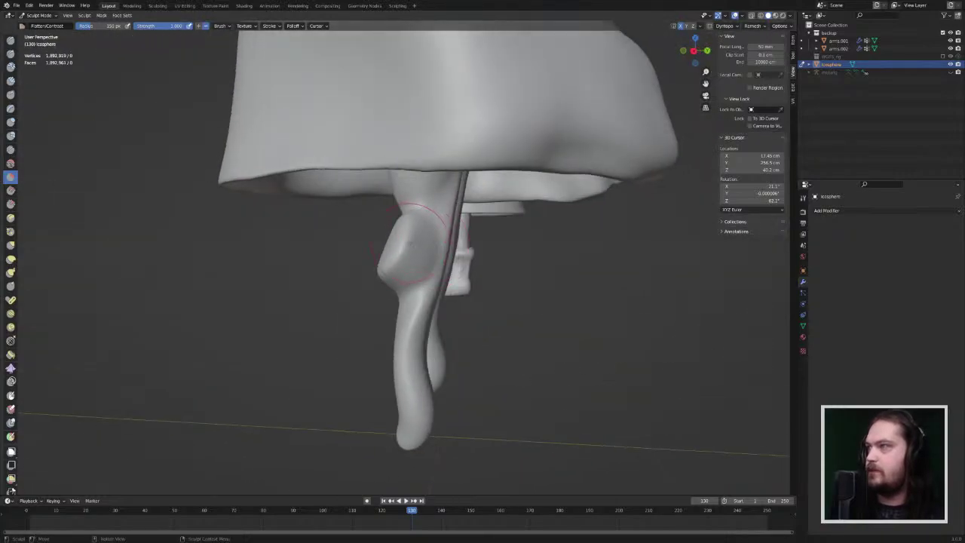
key("ctrl+z")
key("ctrl+z")
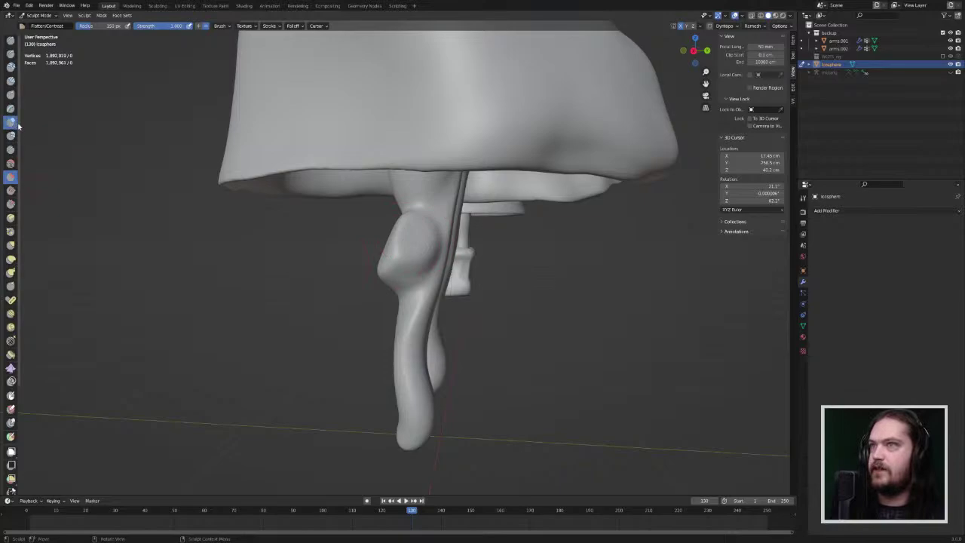
Step: Thicken the legs around the knees and along the calves with the Inflate/Deflate brush
left_click(11, 122)
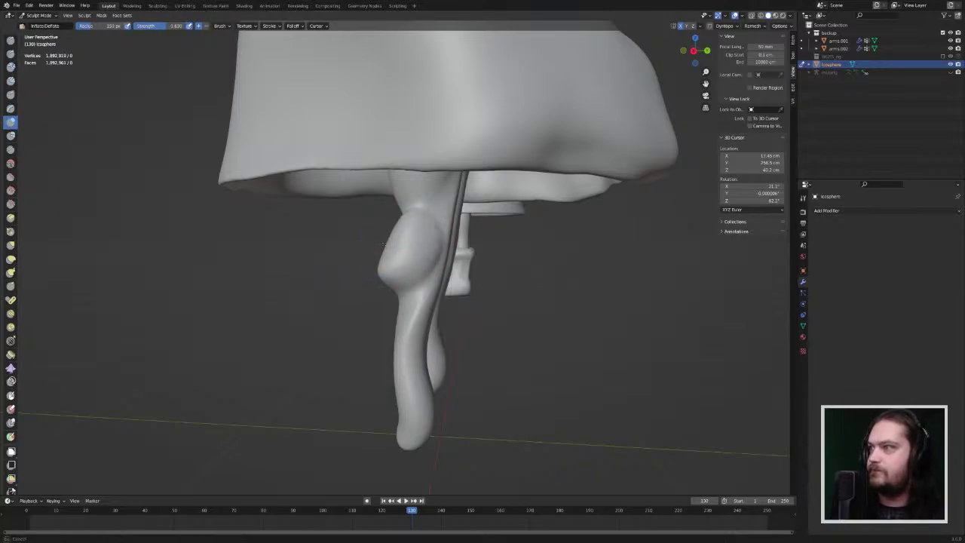
middle_click_drag(393, 213, 506, 235)
left_click_drag(486, 260, 495, 273)
middle_click_drag(515, 315, 578, 314)
mouse_move(475, 284)
left_mouse_down()
mouse_move(473, 301)
mouse_move(494, 321)
mouse_move(471, 377)
mouse_move(484, 329)
left_mouse_up()
middle_click_drag(483, 329, 503, 326)
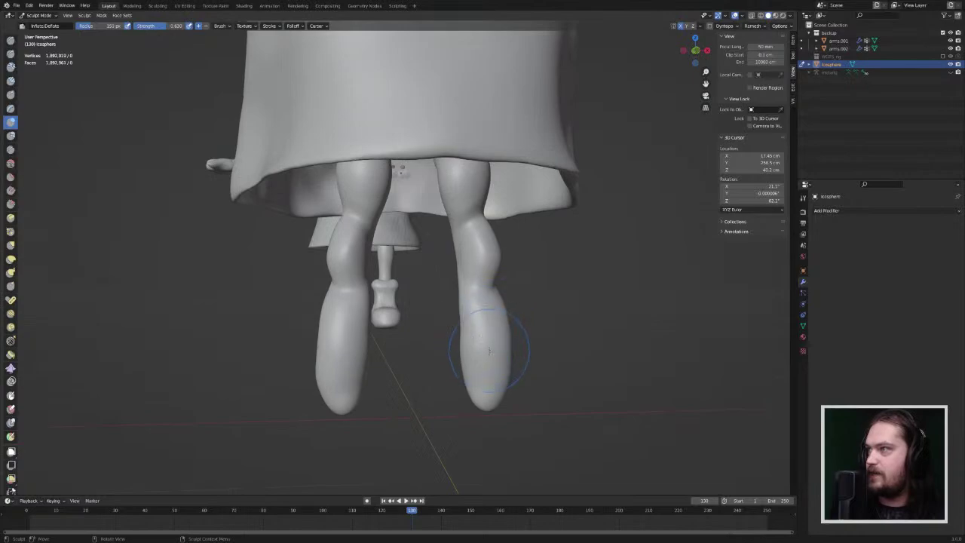
Step: Swell the lower ends of the legs around the ankles with the Inflate/Deflate brush
mouse_move(490, 350)
left_mouse_down()
mouse_move(483, 369)
mouse_move(526, 340)
left_mouse_up()
middle_click_drag(525, 340, 408, 378)
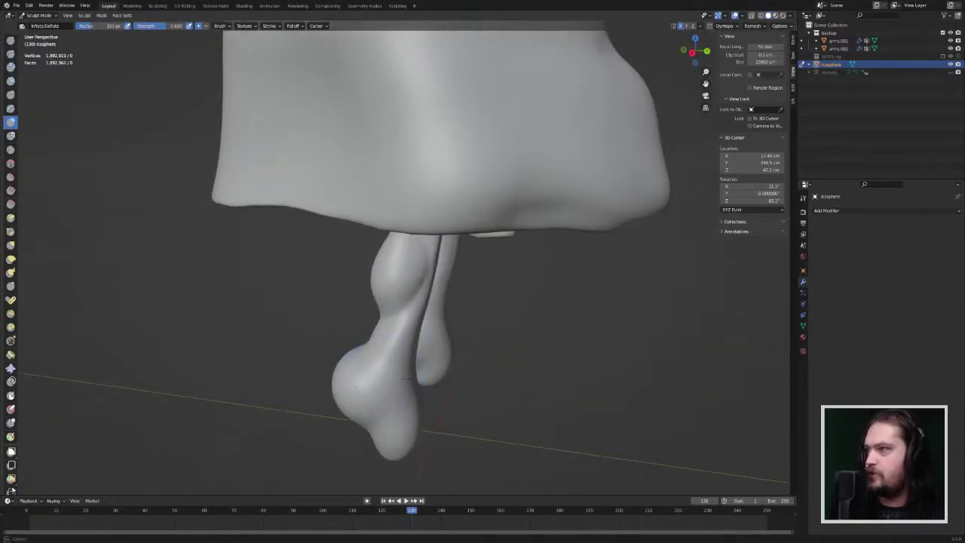
mouse_move(407, 379)
left_mouse_down()
mouse_move(442, 364)
mouse_move(429, 360)
left_mouse_up()
middle_click_drag(424, 369, 498, 371)
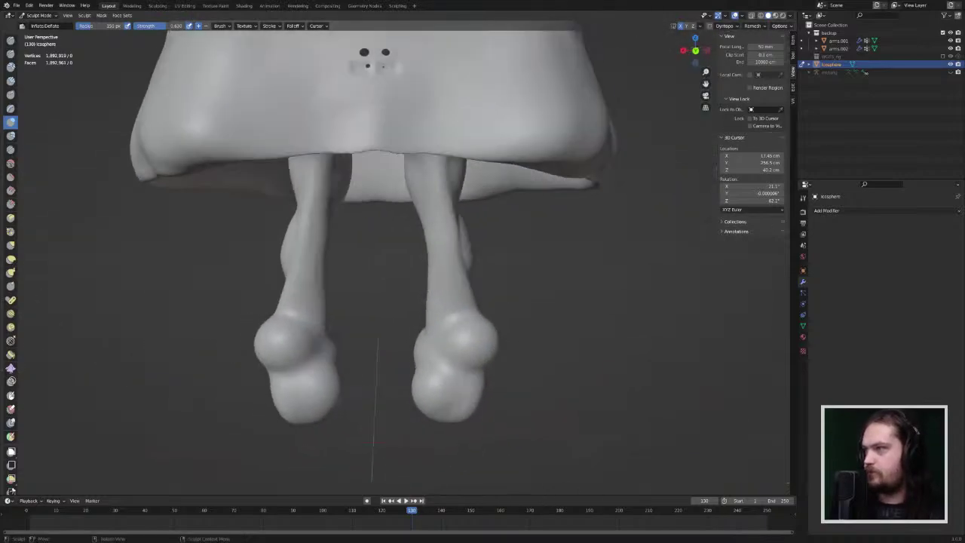
mouse_move(342, 332)
left_mouse_down()
mouse_move(318, 343)
mouse_move(335, 332)
left_mouse_up()
middle_click_drag(333, 332, 483, 332)
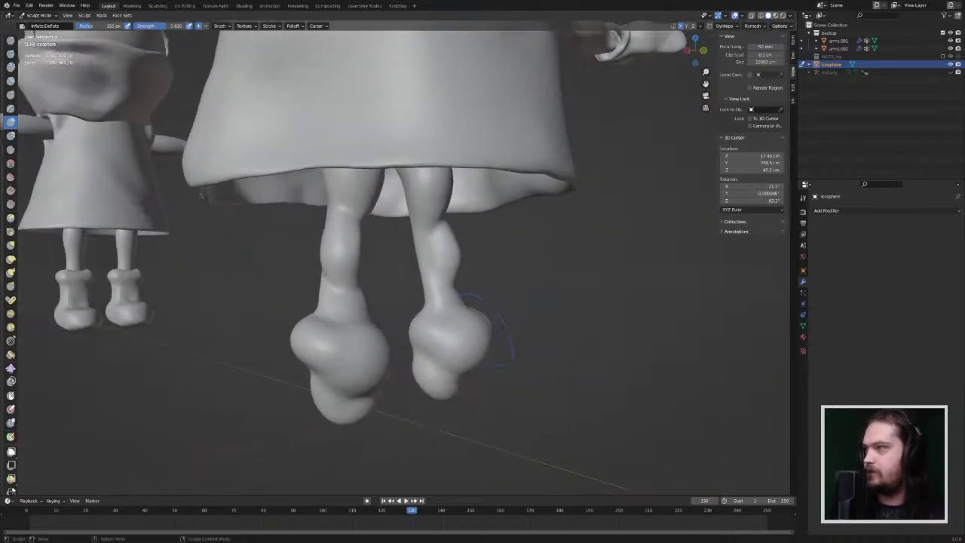
Step: Fill out the leg ends down to the soles into rounded boot shapes with the Inflate/Deflate brush
mouse_move(446, 326)
left_mouse_down()
mouse_move(456, 366)
mouse_move(435, 353)
mouse_move(425, 381)
left_mouse_up()
middle_click_drag(415, 366, 436, 370)
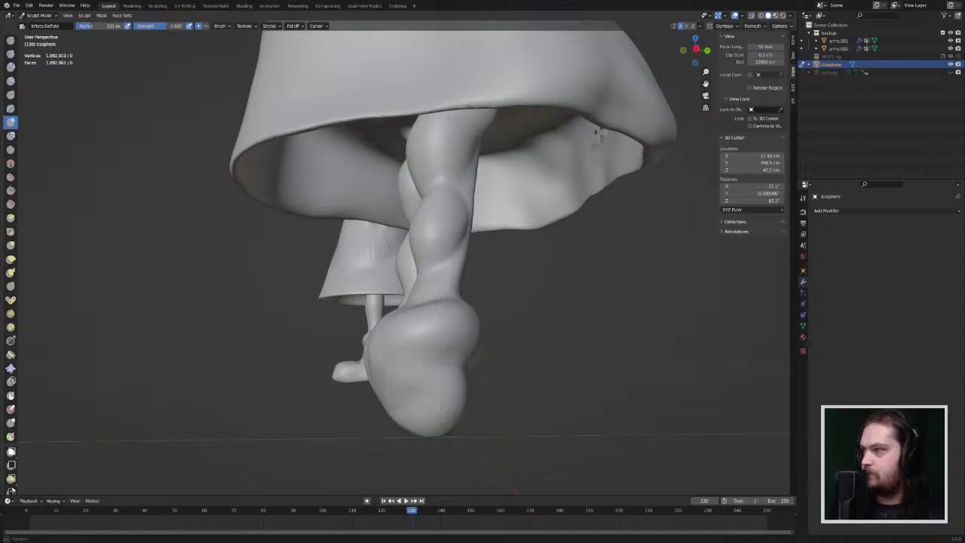
middle_click_drag(466, 384, 506, 403)
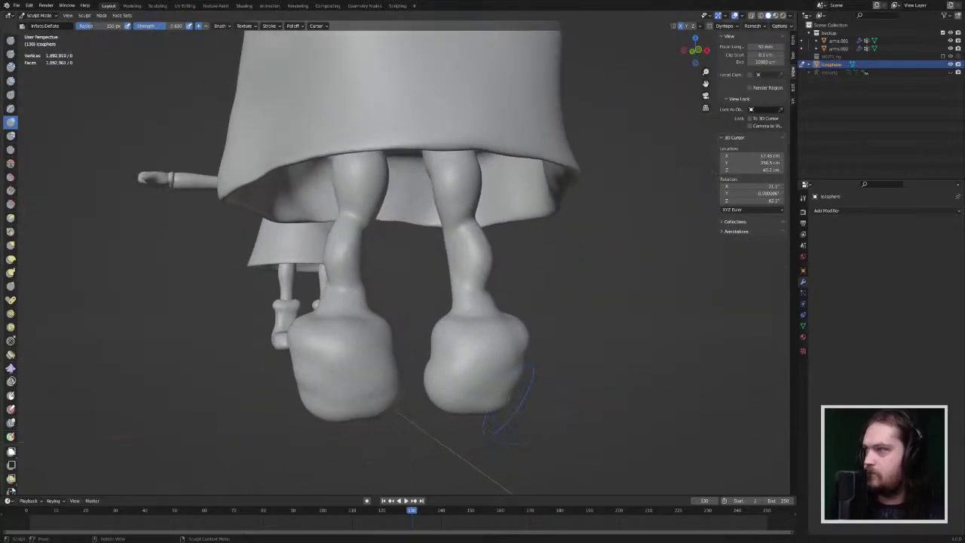
mouse_move(506, 403)
left_mouse_down()
mouse_move(483, 380)
mouse_move(498, 399)
mouse_move(490, 413)
mouse_move(519, 394)
left_mouse_up()
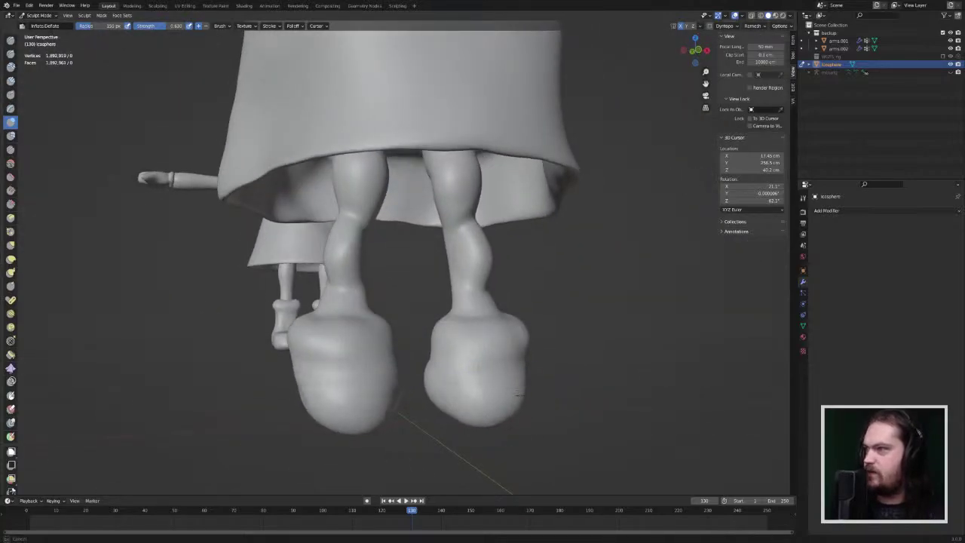
middle_click_drag(519, 395, 434, 407)
Step: Build rounded toes forward from the front of both boots with the Inflate/Deflate brush
left_click_drag(439, 414, 471, 398)
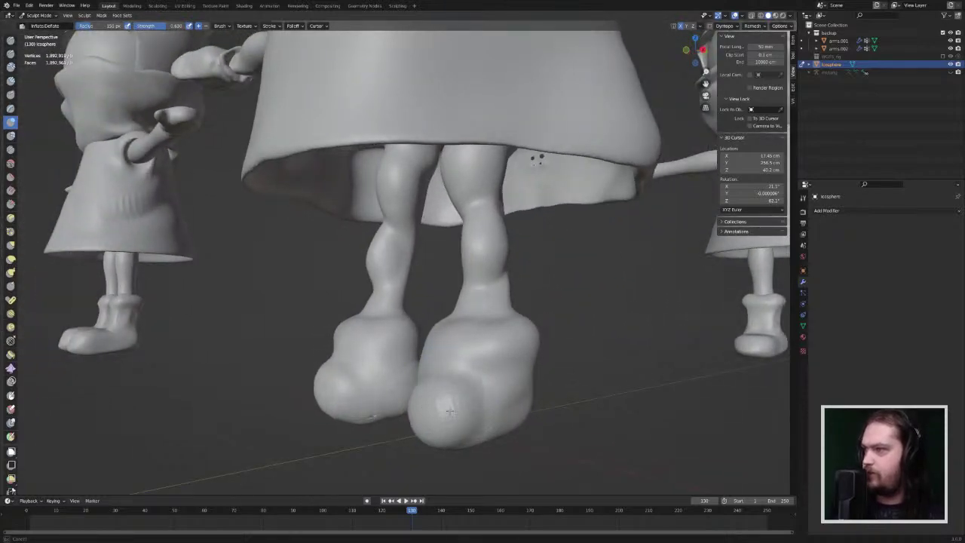
middle_click_drag(448, 407, 396, 410)
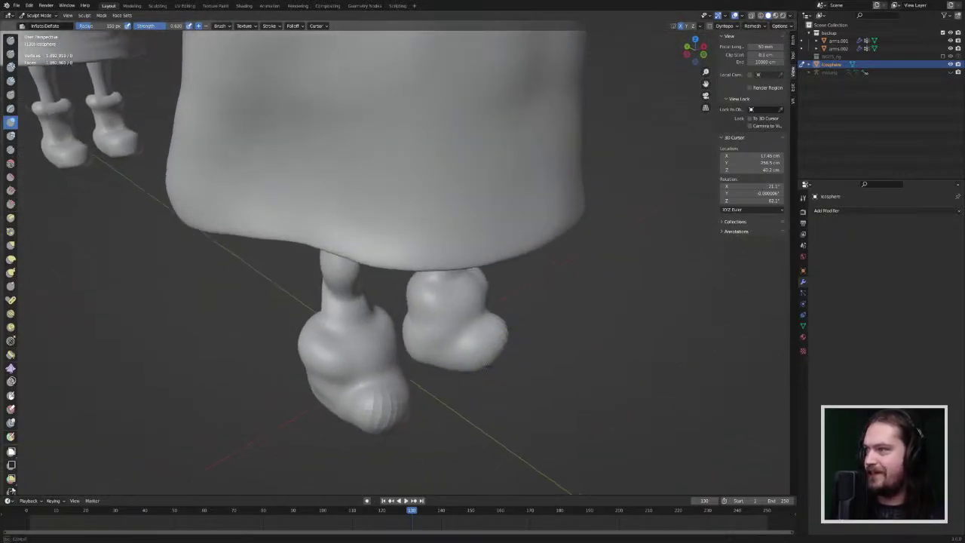
mouse_move(396, 409)
left_mouse_down()
mouse_move(402, 398)
mouse_move(392, 420)
mouse_move(400, 419)
left_mouse_up()
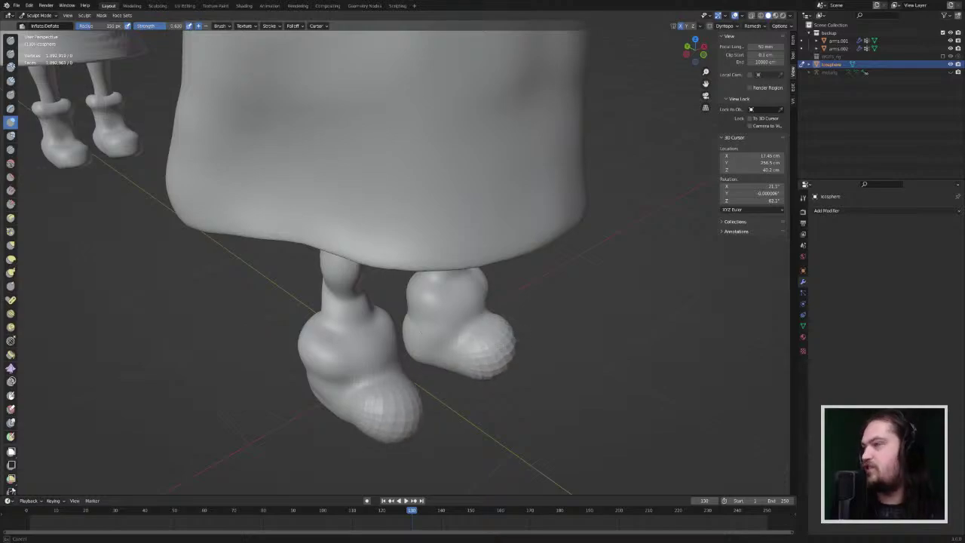
left_click_drag(489, 381, 506, 340)
mouse_move(566, 373)
middle_mouse_down()
mouse_move(488, 386)
mouse_move(478, 371)
mouse_move(500, 352)
middle_mouse_up()
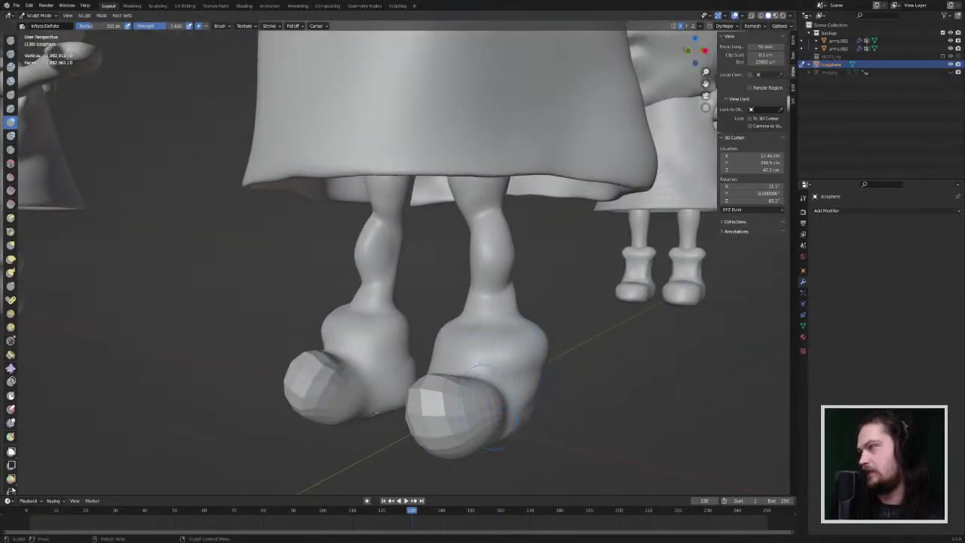
Step: Enlarge the boots' toe caps further with the Inflate/Deflate brush, working around the feet from several sides
mouse_move(465, 413)
left_mouse_down()
mouse_move(447, 400)
mouse_move(435, 427)
left_mouse_up()
middle_click_drag(423, 402, 401, 430)
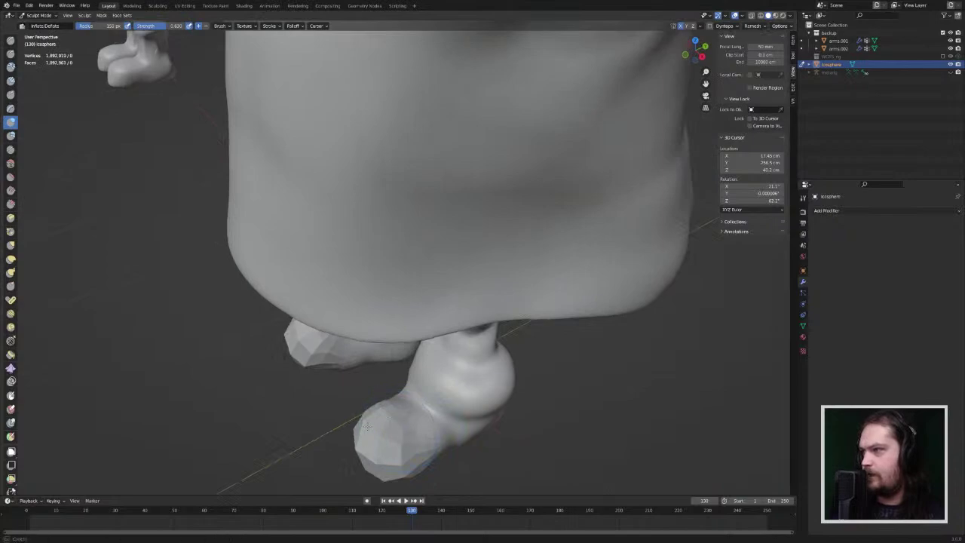
left_click_drag(385, 418, 388, 419)
middle_click_drag(392, 419, 559, 392)
mouse_move(484, 361)
left_mouse_down()
mouse_move(507, 365)
mouse_move(497, 340)
left_mouse_up()
middle_click_drag(528, 343, 394, 311)
Step: Switch to Object Mode and examine the whole gnome's proportions and feet beside the other gnome figures
scroll(438, 330, "down", 5)
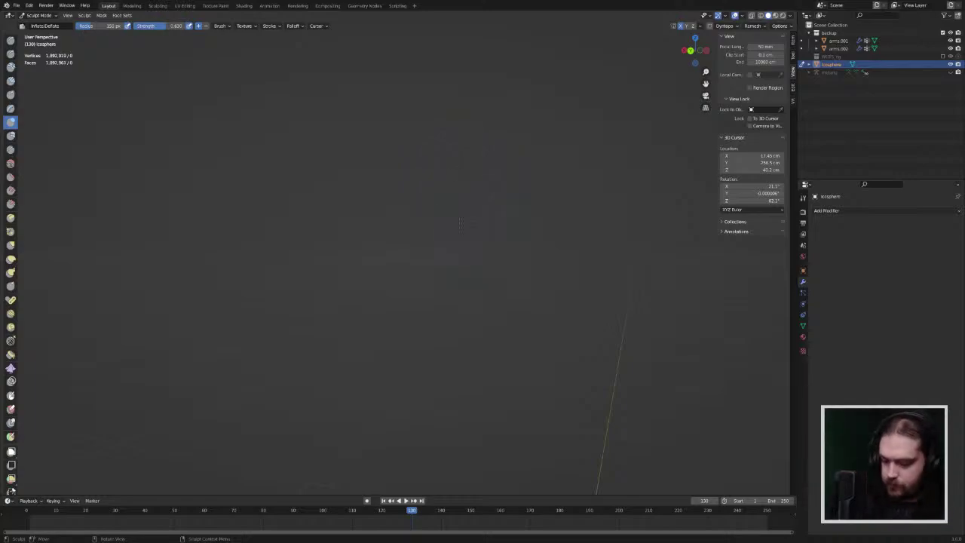
left_click(39, 15)
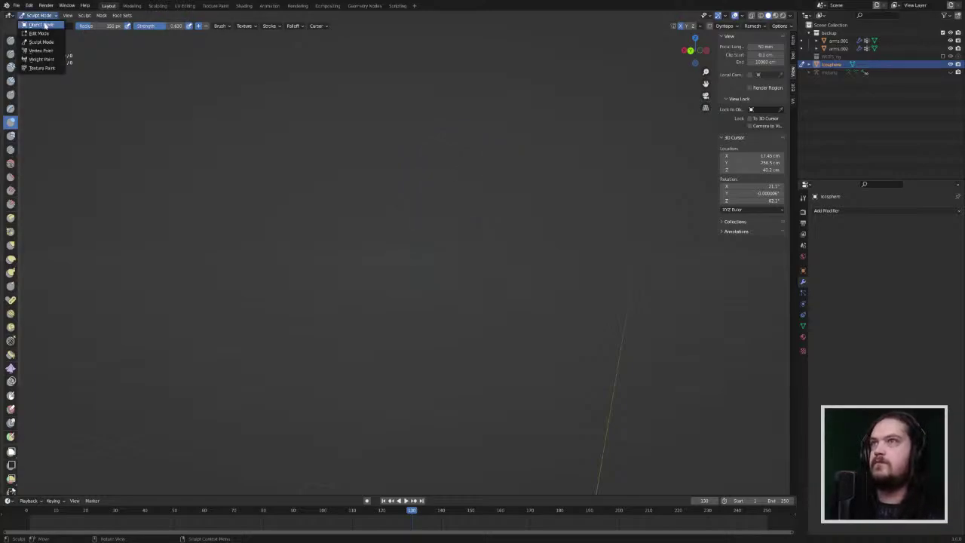
left_click(42, 30)
middle_click_drag(248, 163, 420, 235)
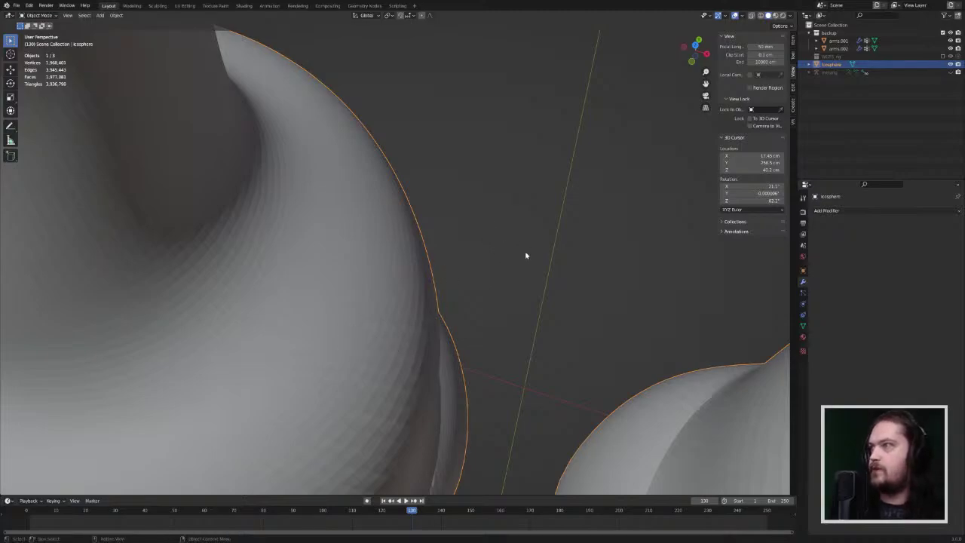
middle_click_drag(516, 245, 476, 191)
scroll(475, 192, "down", 8)
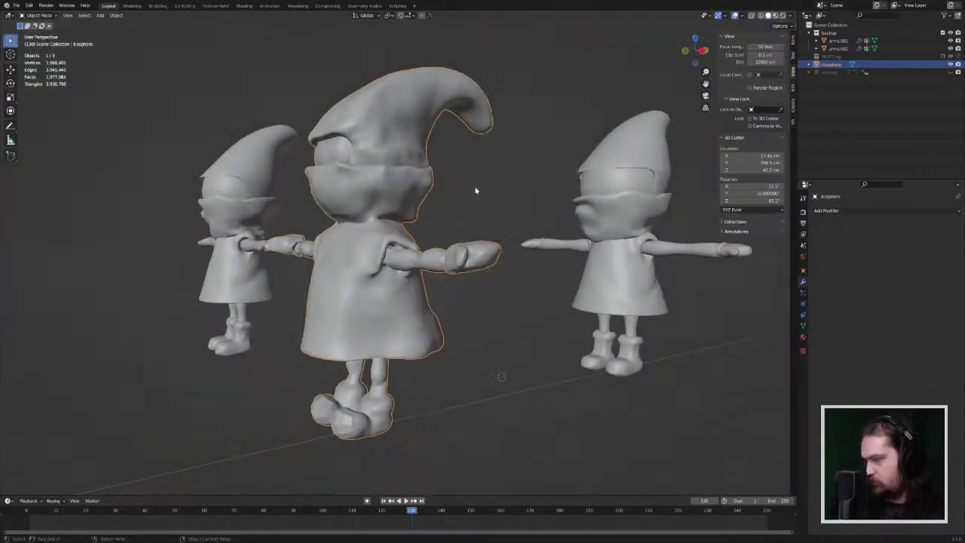
scroll(477, 194, "down", 3)
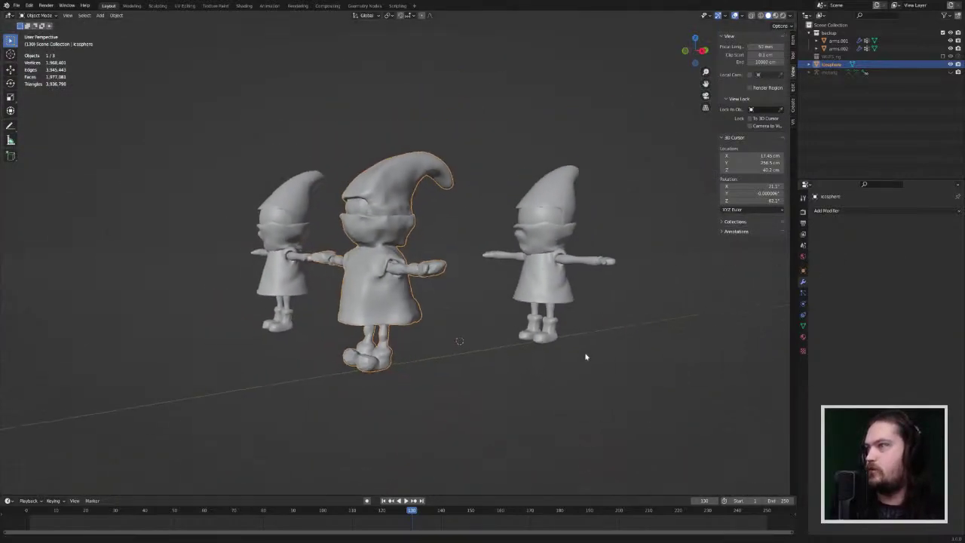
scroll(490, 246, "up", 6)
middle_click_drag(490, 246, 516, 190)
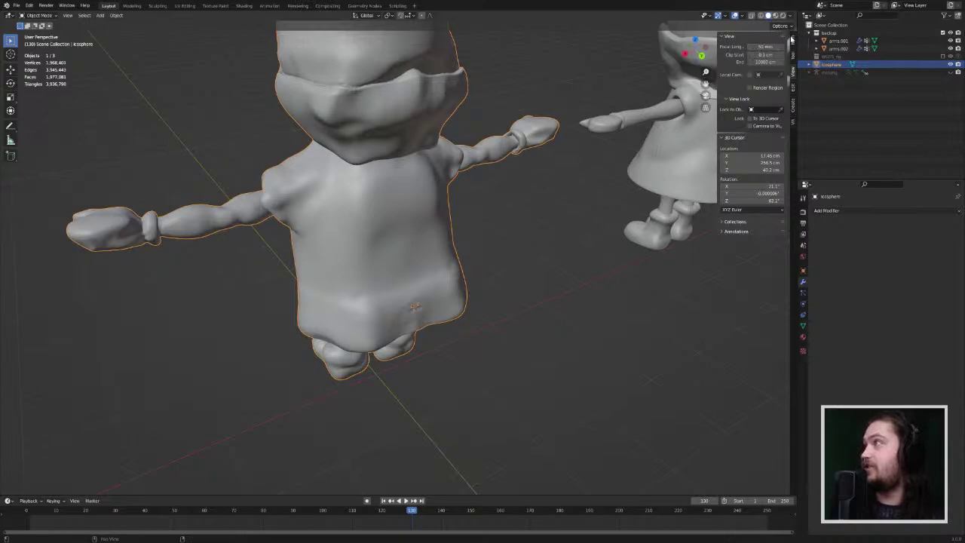
Step: Return the gnome to Sculpt Mode and open the remesh voxel size for editing
left_click(47, 15)
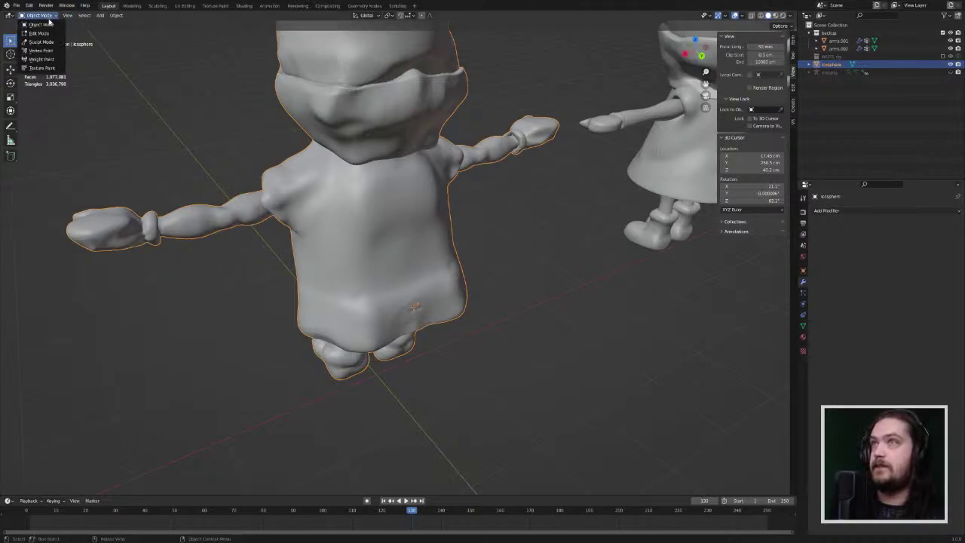
key("Return")
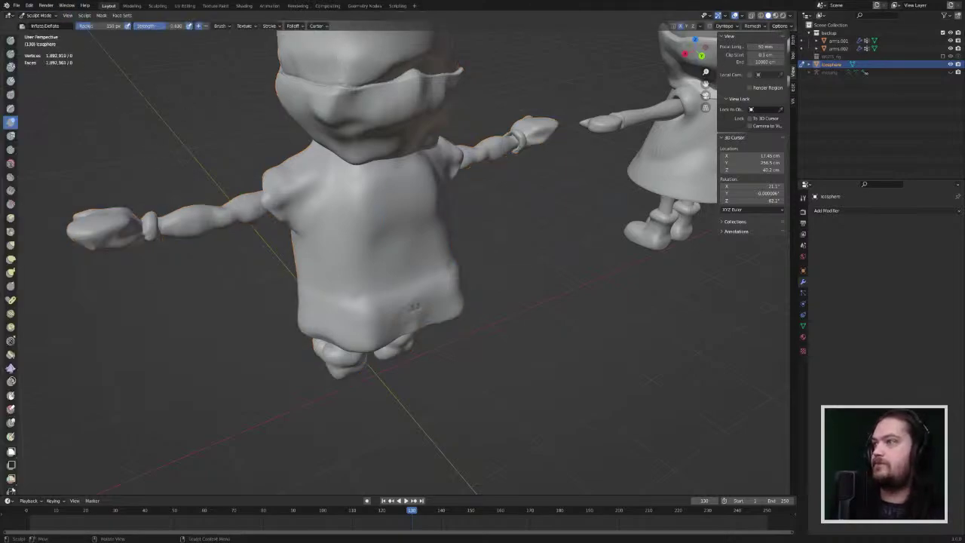
left_click(762, 36)
left_click(761, 26)
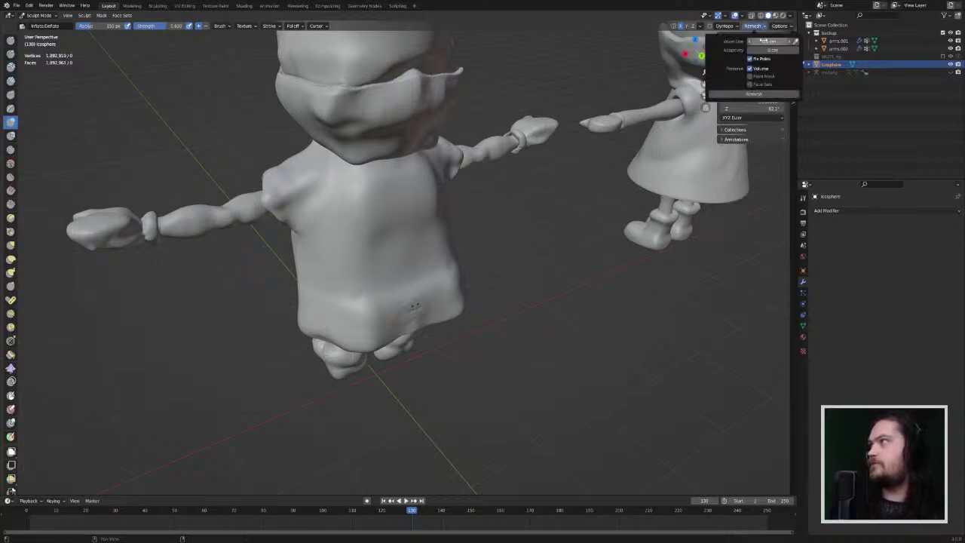
left_click(772, 41)
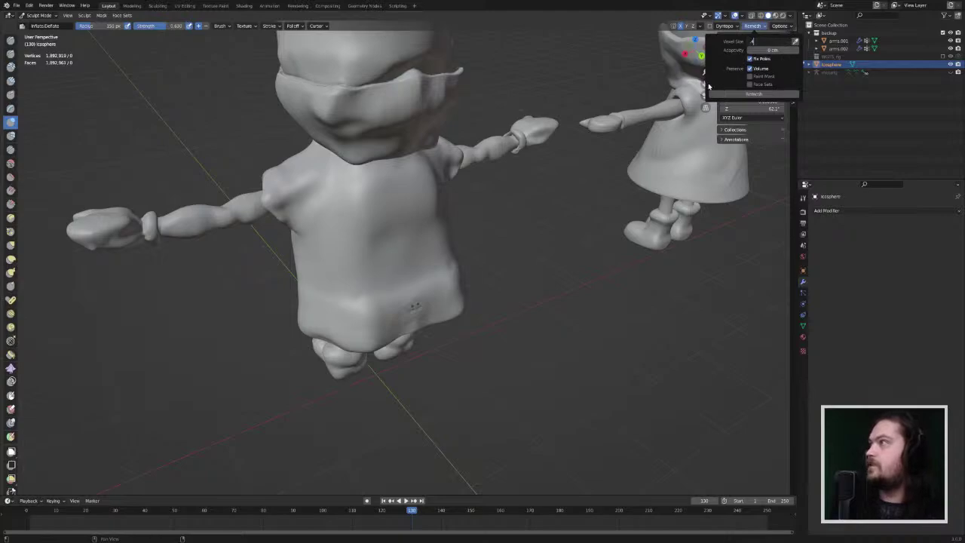
Step: Remesh the character sculpt with a voxel size of 0.4 cm
type(".4")
key("Return")
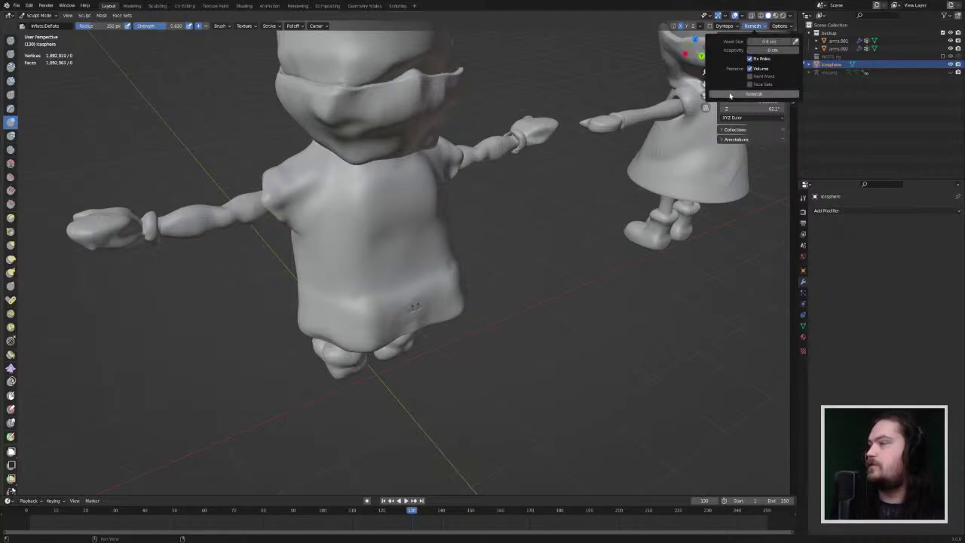
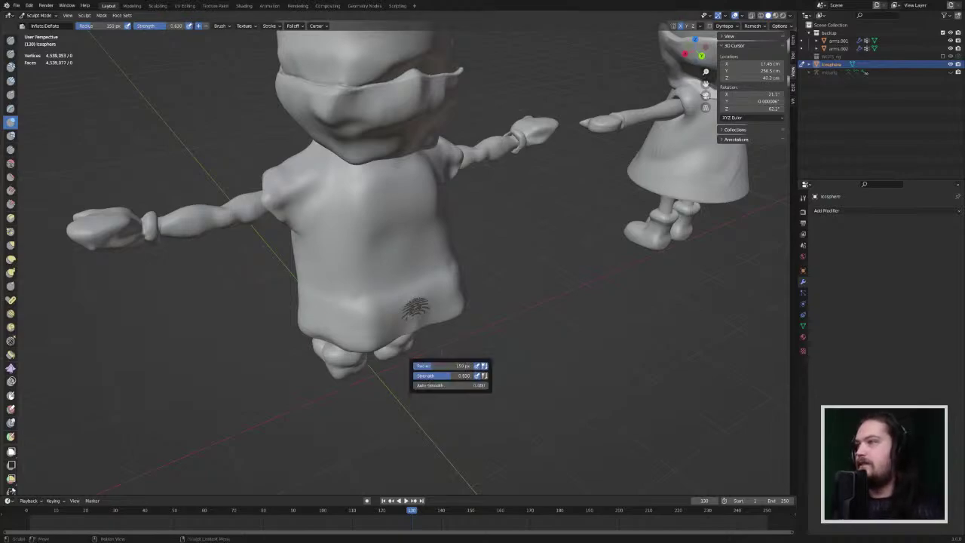
scroll(416, 315, "up", 2)
scroll(456, 308, "up", 8)
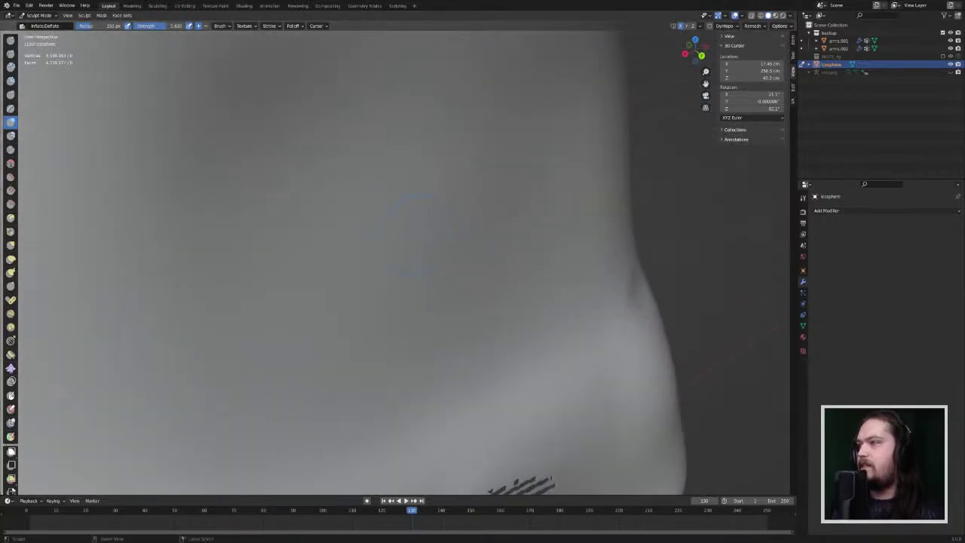
Step: Smooth away the faceted surfaces of the rounded toes on both shoes with the Smooth brush
mouse_move(493, 313)
middle_mouse_down()
mouse_move(474, 308)
mouse_move(483, 291)
mouse_move(559, 264)
mouse_move(526, 263)
mouse_move(485, 295)
mouse_move(577, 390)
mouse_move(625, 367)
mouse_move(657, 386)
mouse_move(659, 421)
mouse_move(603, 417)
mouse_move(566, 385)
mouse_move(632, 369)
mouse_move(647, 381)
mouse_move(629, 361)
mouse_move(640, 369)
mouse_move(632, 329)
middle_mouse_up()
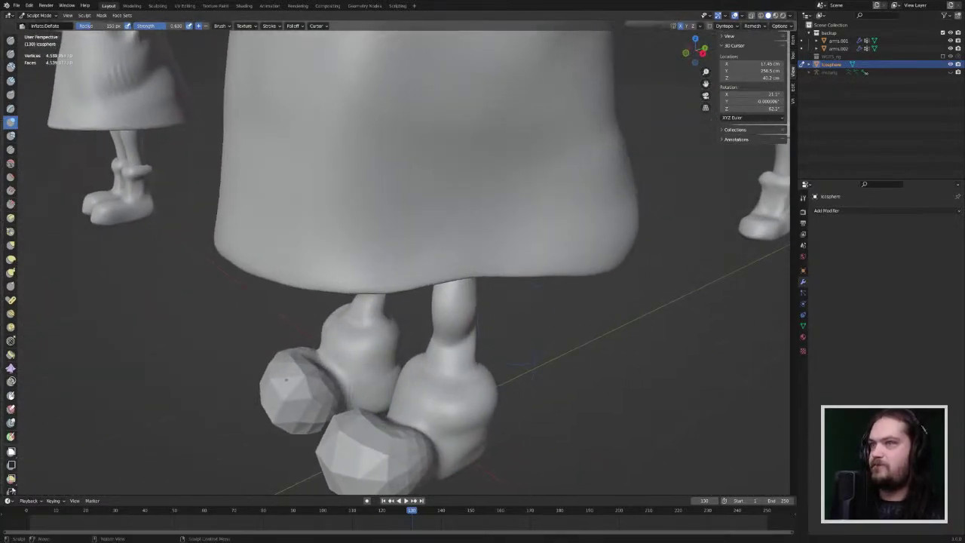
left_click(10, 164)
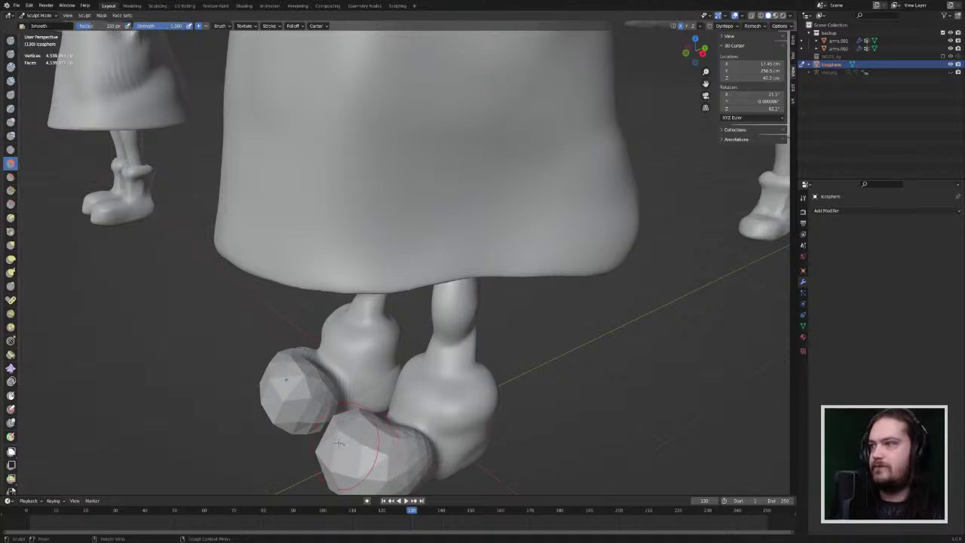
left_click_drag(367, 436, 344, 446)
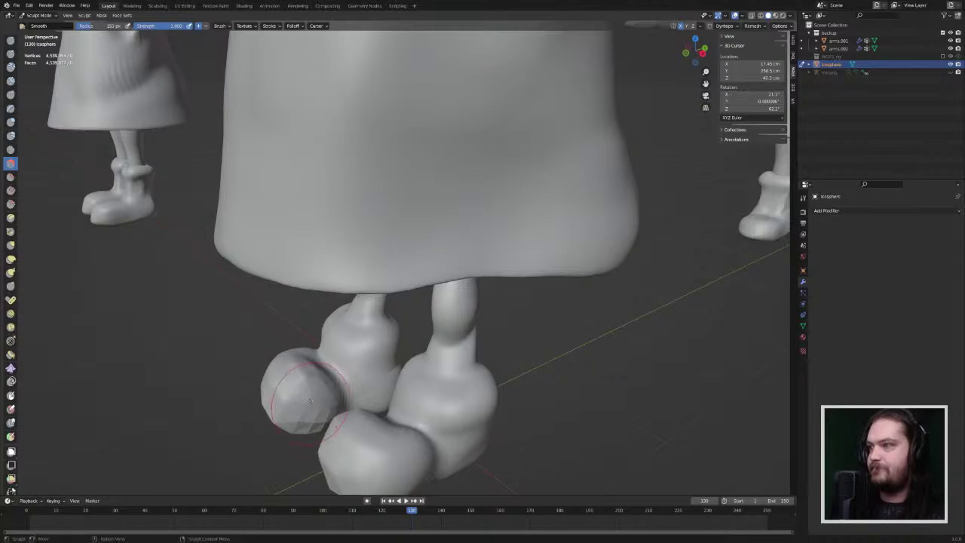
middle_click_drag(323, 398, 576, 356)
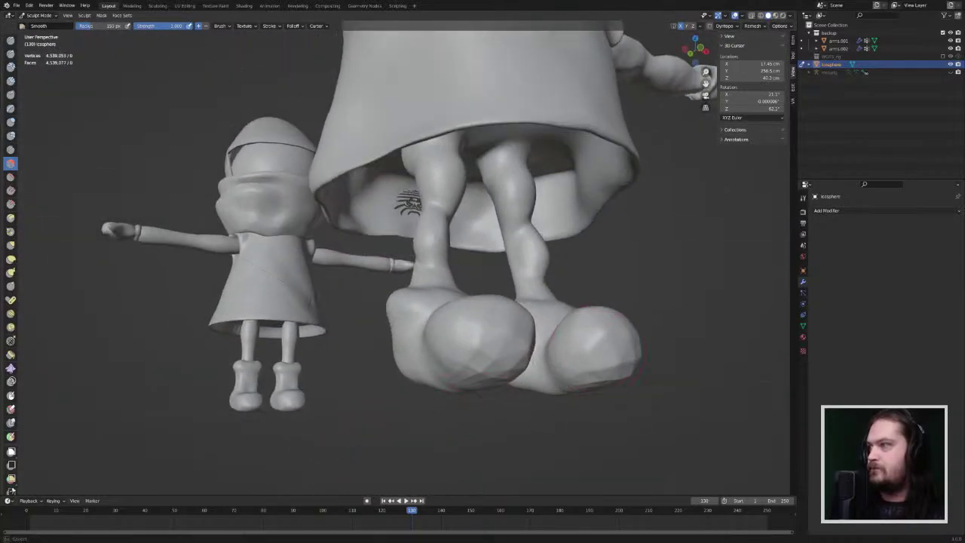
middle_click_drag(568, 389, 447, 388)
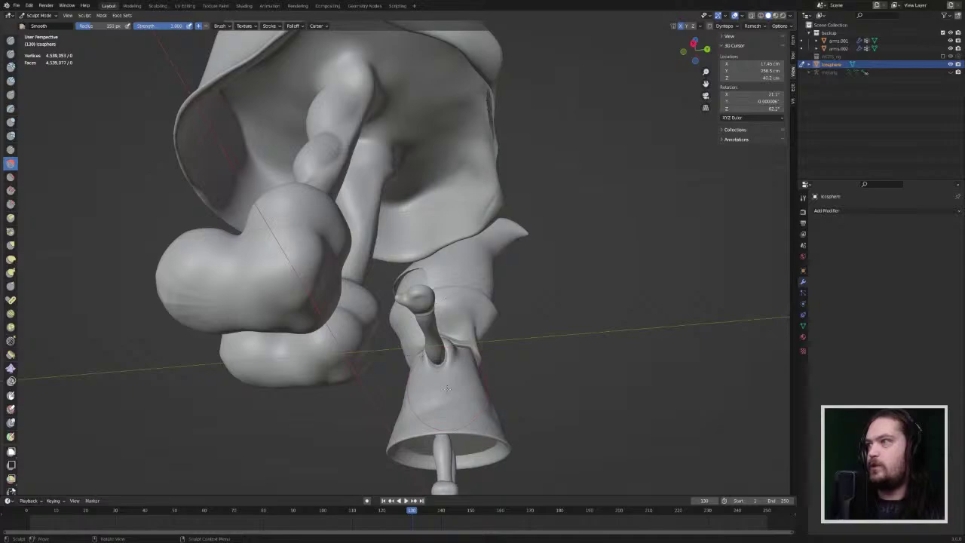
Step: Flatten the undersides of both shoes from heel to toe with the Flatten/Contrast brush
left_click(10, 177)
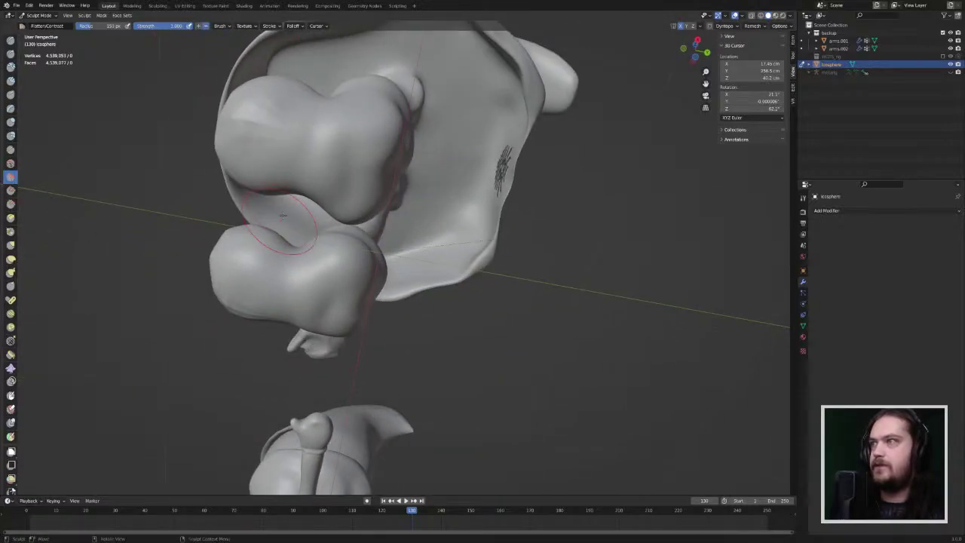
mouse_move(294, 128)
left_mouse_down()
mouse_move(324, 166)
mouse_move(309, 160)
mouse_move(317, 155)
mouse_move(258, 161)
mouse_move(264, 132)
mouse_move(312, 129)
mouse_move(317, 150)
mouse_move(275, 177)
mouse_move(350, 195)
mouse_move(279, 139)
left_mouse_up()
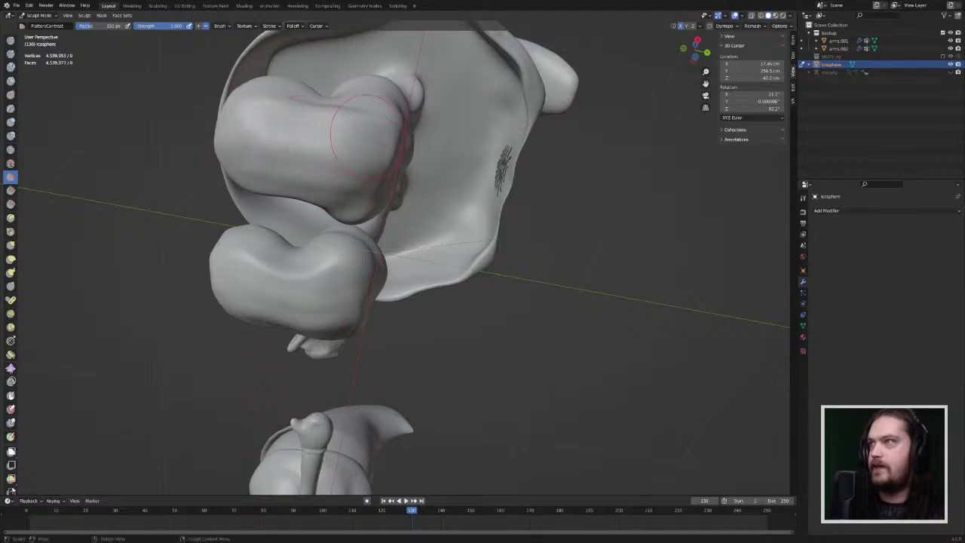
mouse_move(367, 134)
middle_mouse_down()
mouse_move(207, 183)
mouse_move(23, 369)
mouse_move(467, 241)
middle_mouse_up()
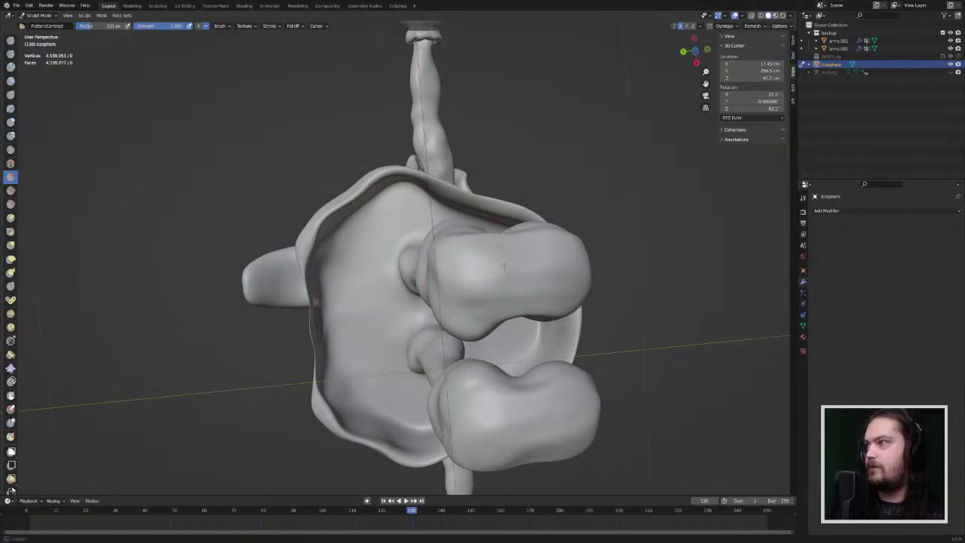
mouse_move(504, 266)
left_mouse_down()
mouse_move(587, 264)
mouse_move(438, 277)
mouse_move(588, 273)
mouse_move(433, 289)
mouse_move(554, 297)
mouse_move(444, 311)
mouse_move(556, 311)
mouse_move(443, 316)
left_mouse_up()
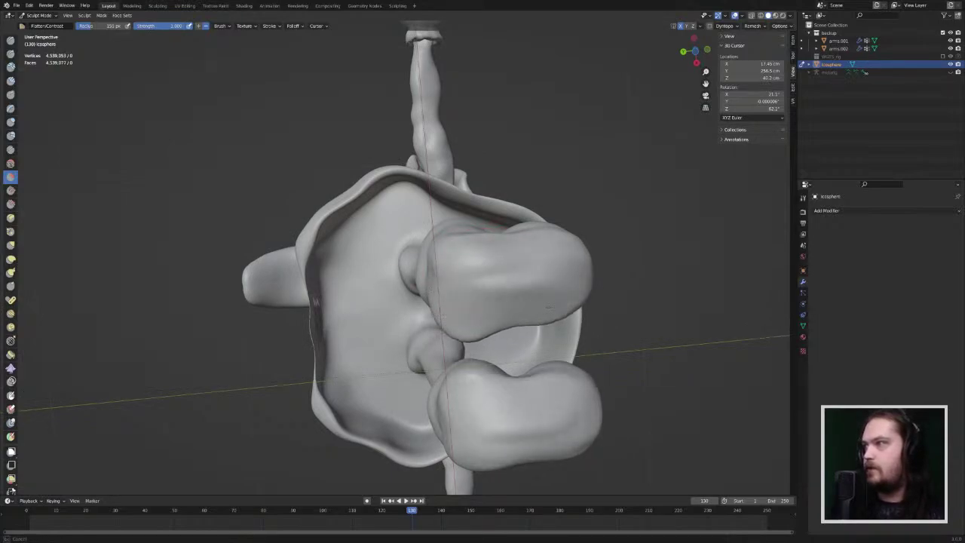
mouse_move(549, 307)
left_mouse_down()
mouse_move(574, 286)
mouse_move(469, 275)
mouse_move(581, 259)
mouse_move(476, 285)
mouse_move(481, 303)
mouse_move(501, 316)
mouse_move(554, 291)
mouse_move(525, 276)
left_mouse_up()
Step: Extend the flattening to the heel area and inner edges of the shoe soles
middle_click_drag(525, 275, 452, 293)
middle_click_drag(520, 245, 370, 294)
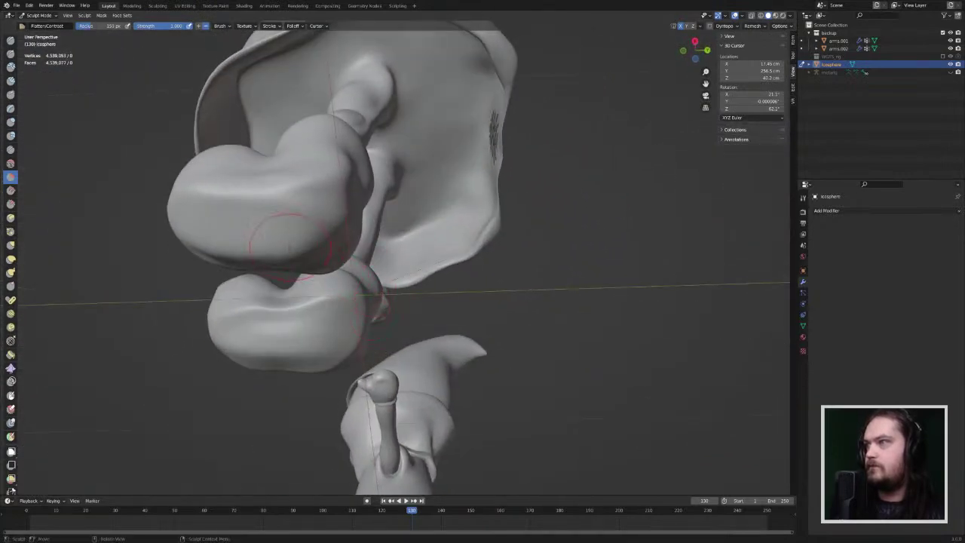
mouse_move(290, 247)
left_mouse_down()
mouse_move(306, 251)
mouse_move(282, 236)
mouse_move(235, 245)
mouse_move(309, 202)
mouse_move(260, 185)
mouse_move(294, 237)
mouse_move(279, 253)
left_mouse_up()
mouse_move(290, 260)
middle_mouse_down()
mouse_move(214, 256)
mouse_move(200, 235)
middle_mouse_up()
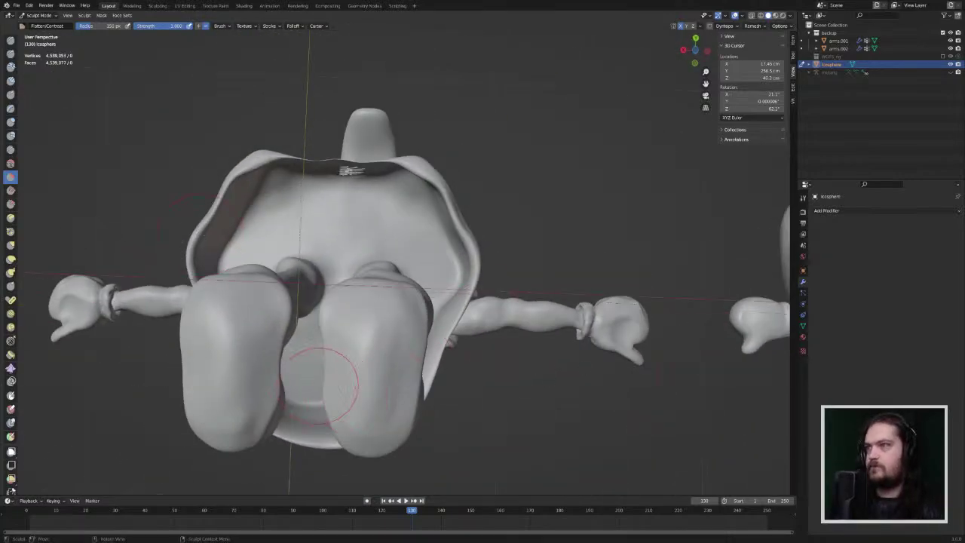
mouse_move(218, 353)
left_mouse_down()
mouse_move(221, 303)
mouse_move(245, 377)
mouse_move(230, 392)
mouse_move(215, 318)
mouse_move(195, 412)
mouse_move(259, 369)
mouse_move(249, 358)
mouse_move(192, 368)
mouse_move(267, 333)
left_mouse_up()
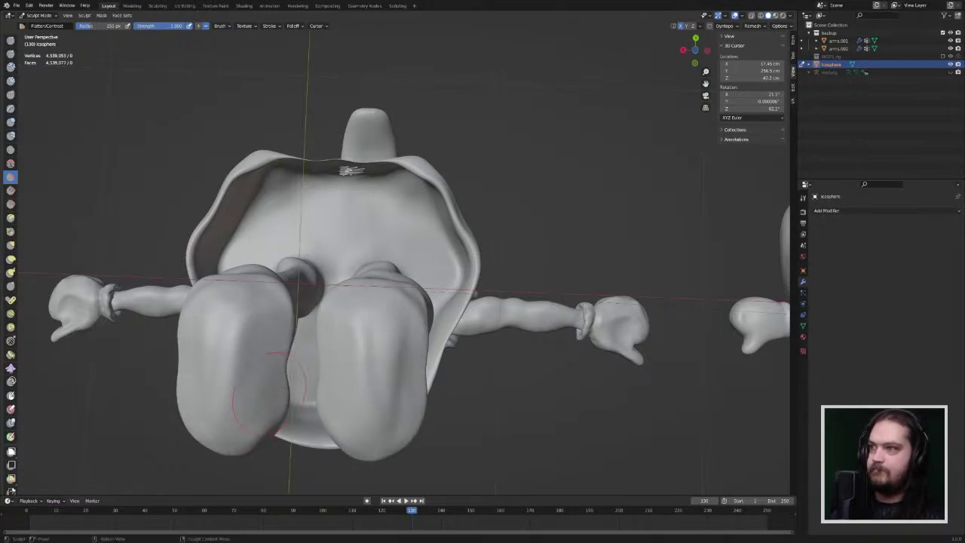
middle_click_drag(267, 333, 286, 212)
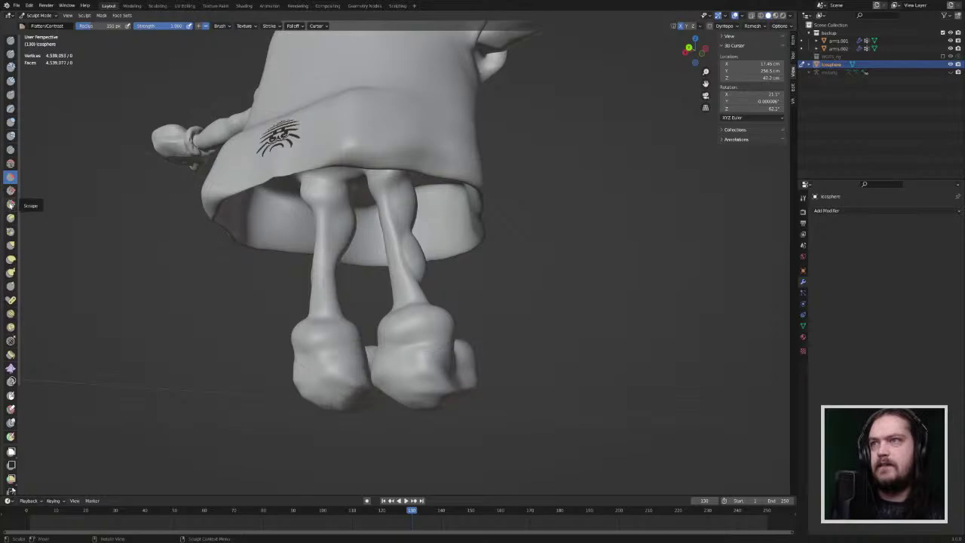
Step: Scrape the remaining bulges off the shoe soles with the Scrape/Peaks brush to level them
left_click(10, 203)
mouse_move(407, 381)
middle_mouse_down()
mouse_move(377, 367)
mouse_move(436, 245)
middle_mouse_up()
scroll(436, 244, "down", 3)
left_click_drag(436, 242, 438, 255)
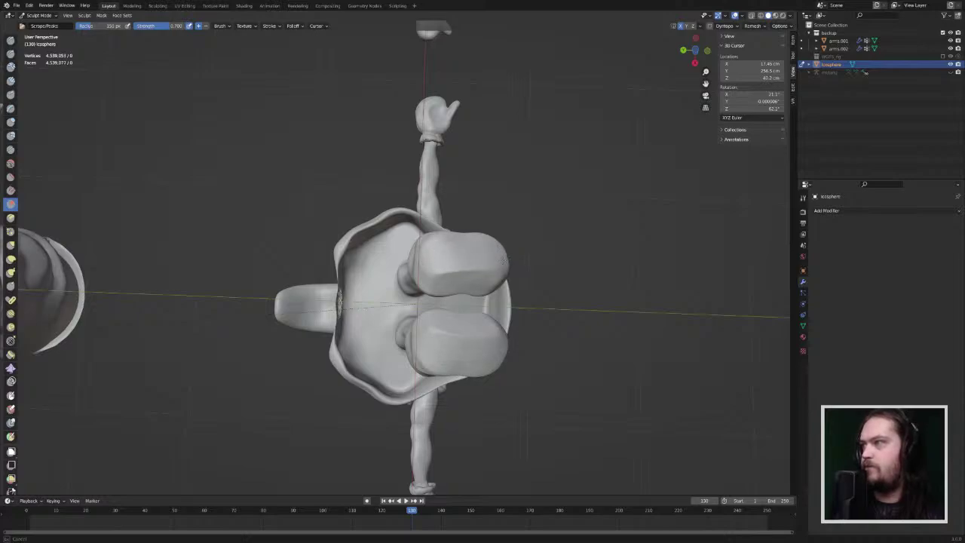
mouse_move(502, 261)
left_mouse_down()
mouse_move(497, 282)
mouse_move(453, 260)
mouse_move(486, 254)
mouse_move(462, 273)
left_mouse_up()
mouse_move(415, 301)
middle_mouse_down()
mouse_move(404, 326)
mouse_move(549, 303)
mouse_move(520, 286)
middle_mouse_up()
Step: Even out the scraped soles with the Flatten/Contrast brush and check the shoes from behind
left_click(11, 178)
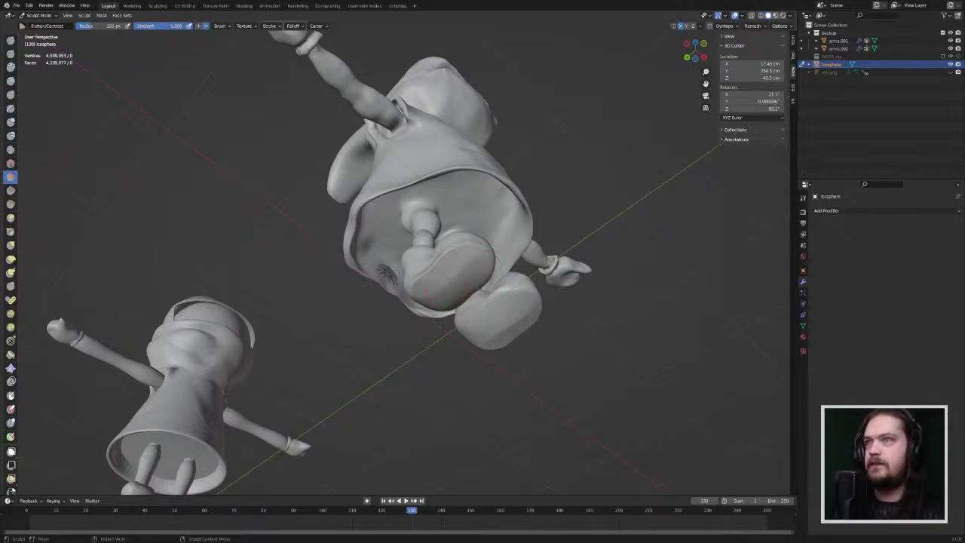
middle_click_drag(413, 301, 465, 262)
mouse_move(466, 265)
left_mouse_down()
mouse_move(474, 253)
mouse_move(464, 250)
left_mouse_up()
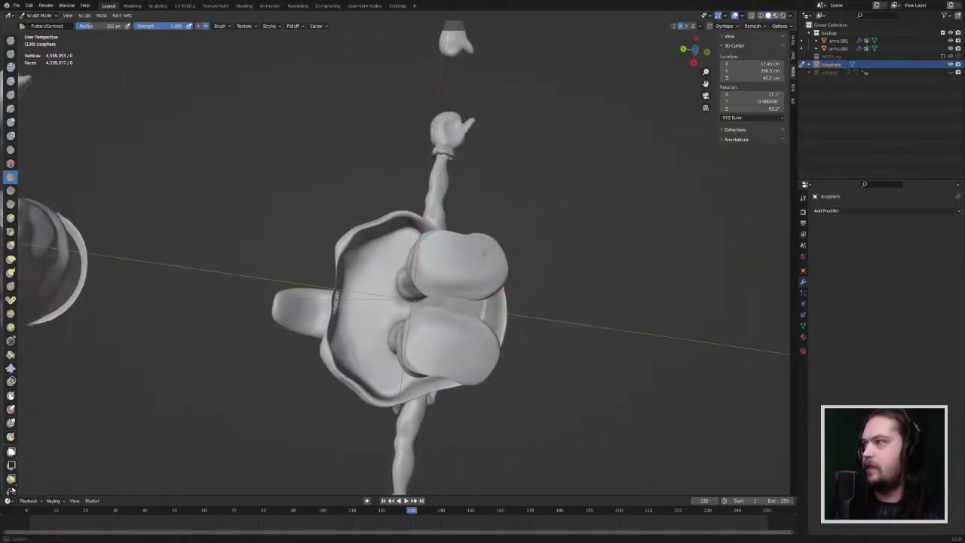
middle_click_drag(483, 253, 390, 320)
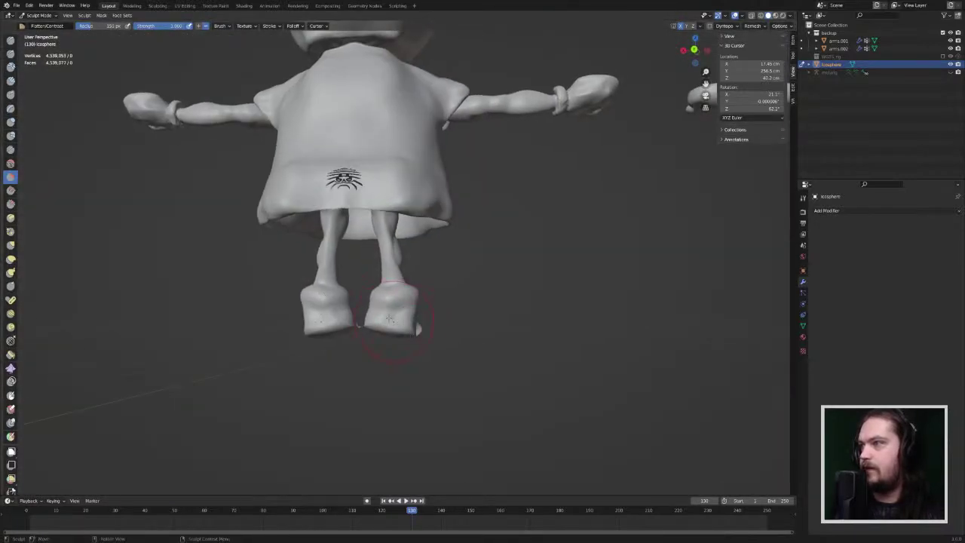
mouse_move(342, 298)
middle_mouse_down()
mouse_move(465, 289)
mouse_move(337, 332)
mouse_move(380, 335)
mouse_move(459, 278)
middle_mouse_up()
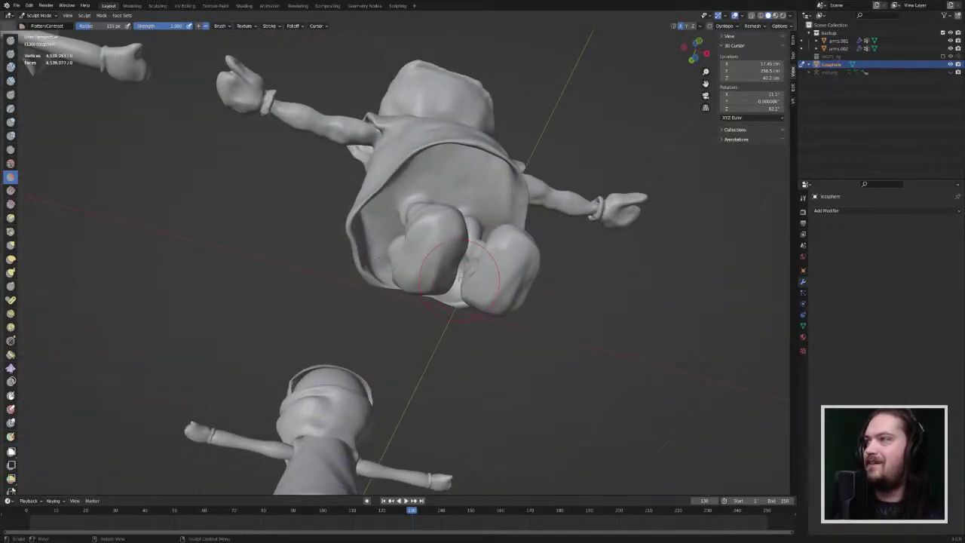
Step: Scrape the middle and toe ends of the soles flatter with the Scrape/Peaks brush
left_click(11, 204)
left_click_drag(504, 256, 494, 294)
mouse_move(503, 264)
left_mouse_down()
mouse_move(492, 315)
mouse_move(524, 275)
mouse_move(491, 293)
mouse_move(512, 291)
left_mouse_up()
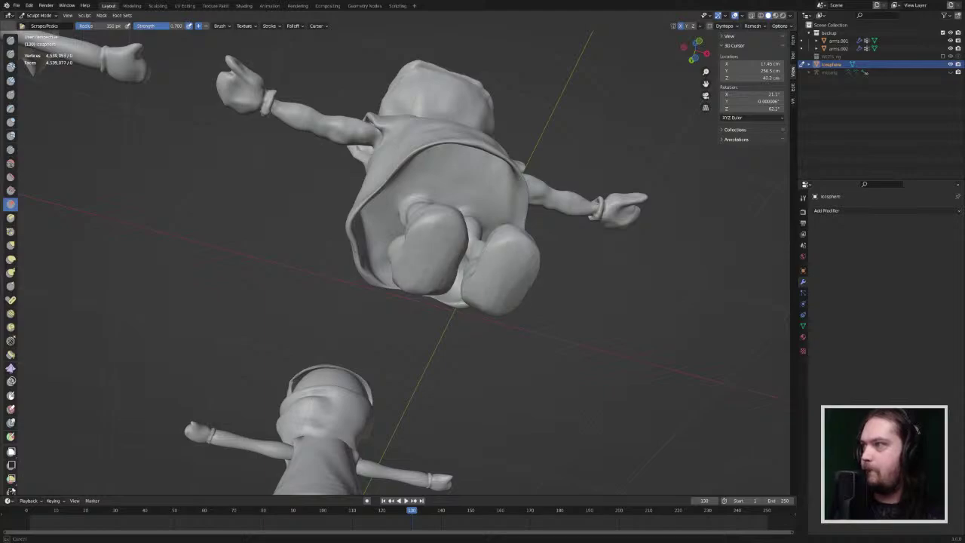
middle_click_drag(503, 290, 377, 340)
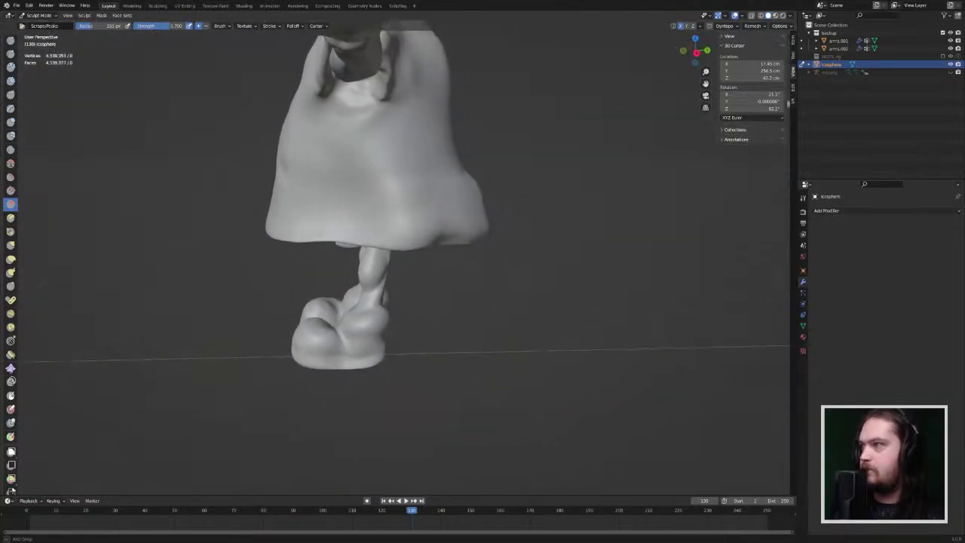
middle_click_drag(565, 241, 411, 219)
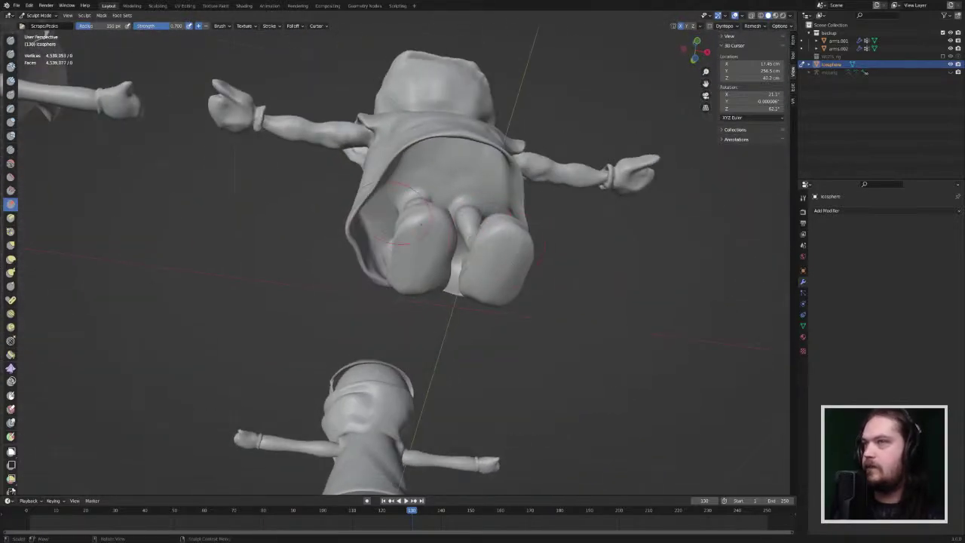
Step: Refine the flat sole surface toward the toes with another Flatten/Contrast pass
left_click(11, 177)
mouse_move(503, 260)
left_mouse_down()
mouse_move(507, 273)
mouse_move(502, 247)
left_mouse_up()
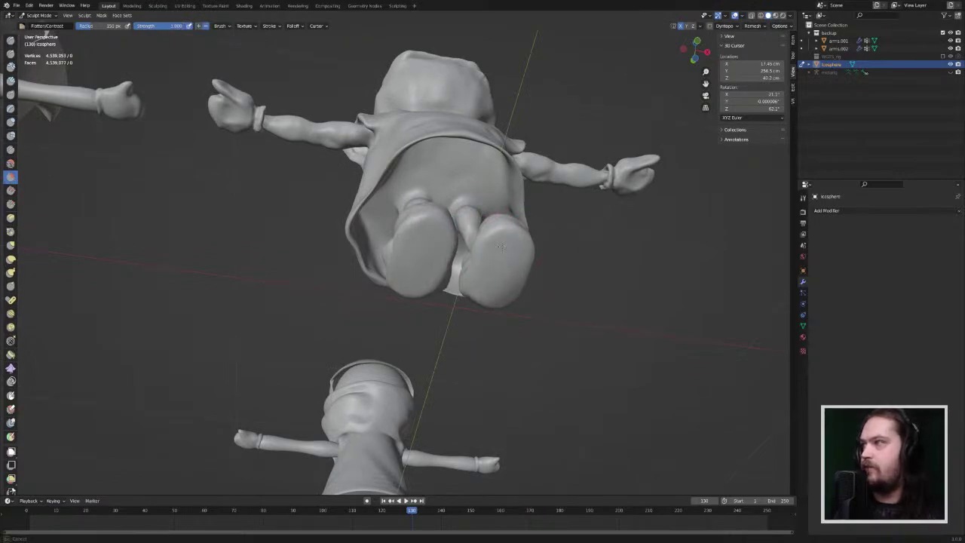
middle_click_drag(500, 246, 492, 324)
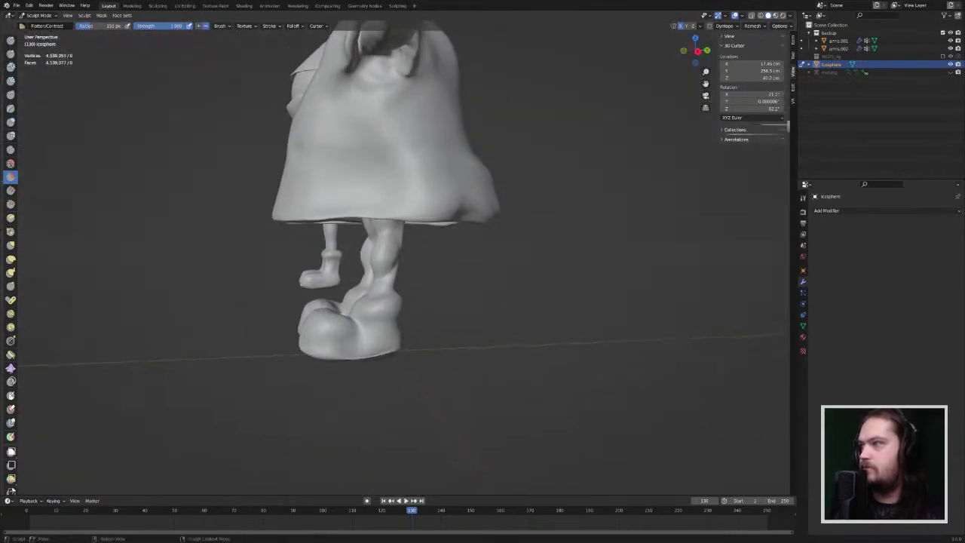
Step: Smooth the sides of the shoes and the transitions between the toe caps and soles with the Smooth brush
key("shift+s")
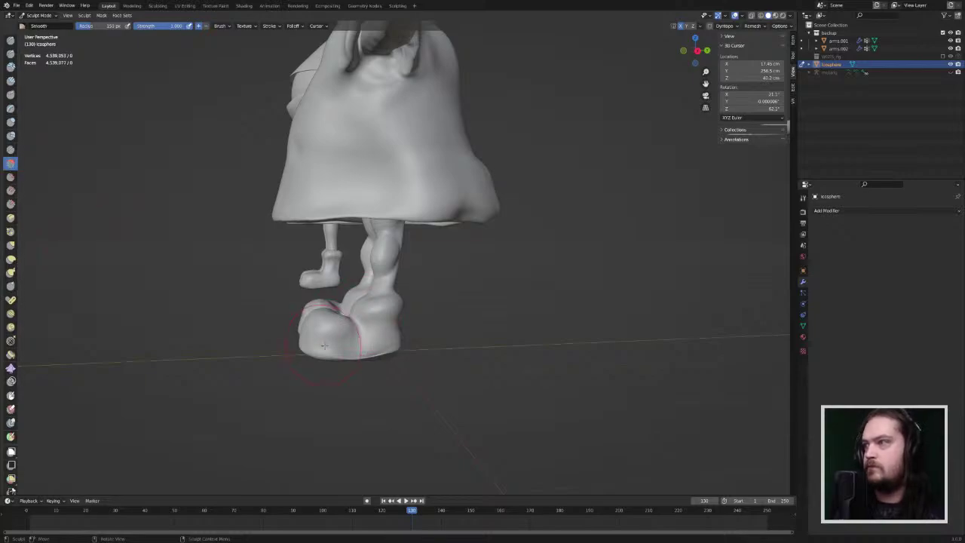
left_click_drag(324, 346, 368, 354)
middle_click_drag(329, 343, 512, 332)
left_click_drag(512, 331, 462, 340)
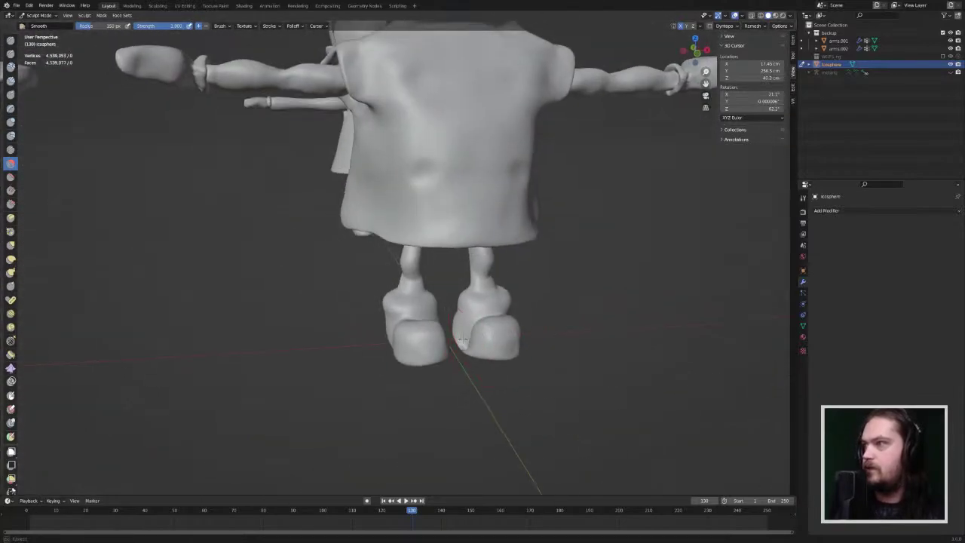
middle_click_drag(462, 354, 520, 380)
mouse_move(520, 381)
middle_mouse_down("ctrl")
mouse_move(620, 383)
mouse_move(478, 218)
mouse_move(411, 109)
middle_mouse_up("ctrl")
mouse_move(492, 229)
middle_mouse_down()
mouse_move(510, 261)
mouse_move(474, 266)
mouse_move(430, 233)
mouse_move(468, 255)
mouse_move(442, 258)
middle_mouse_up()
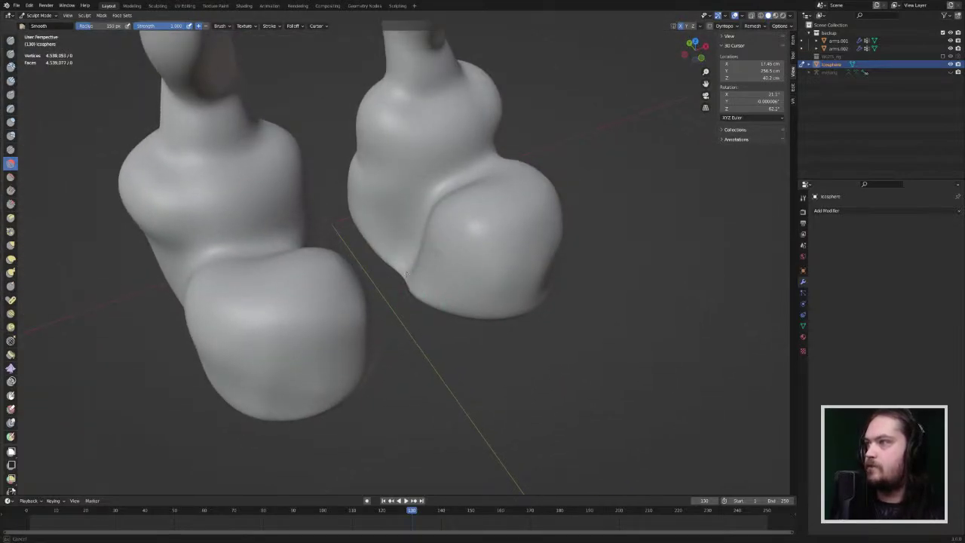
Step: Carve a deeper groove between the toe cap and ankle of each shoe with the Crease brush
mouse_move(436, 258)
middle_mouse_down()
mouse_move(422, 265)
mouse_move(297, 196)
middle_mouse_up()
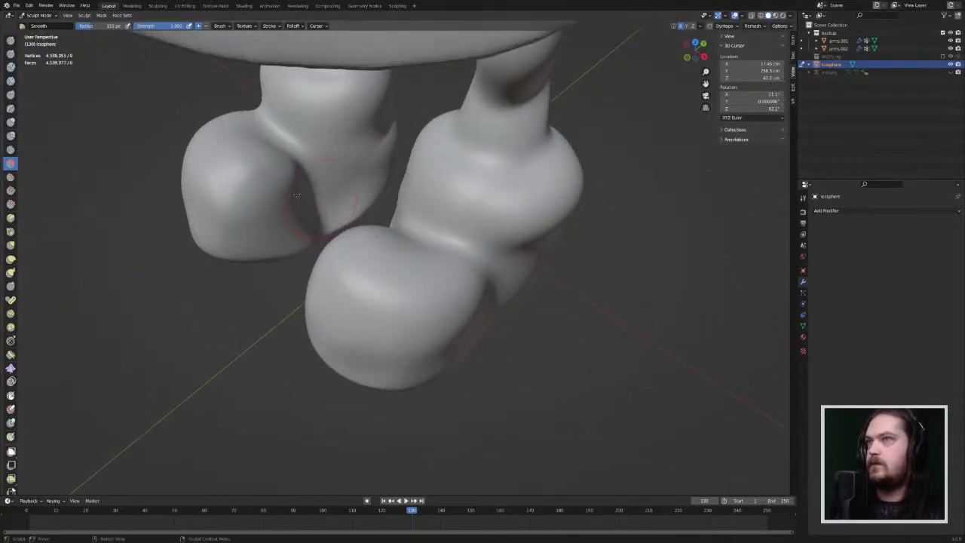
left_click(11, 149)
mouse_move(473, 255)
left_mouse_down()
mouse_move(494, 265)
mouse_move(463, 255)
left_mouse_up()
middle_click_drag(473, 268, 407, 228)
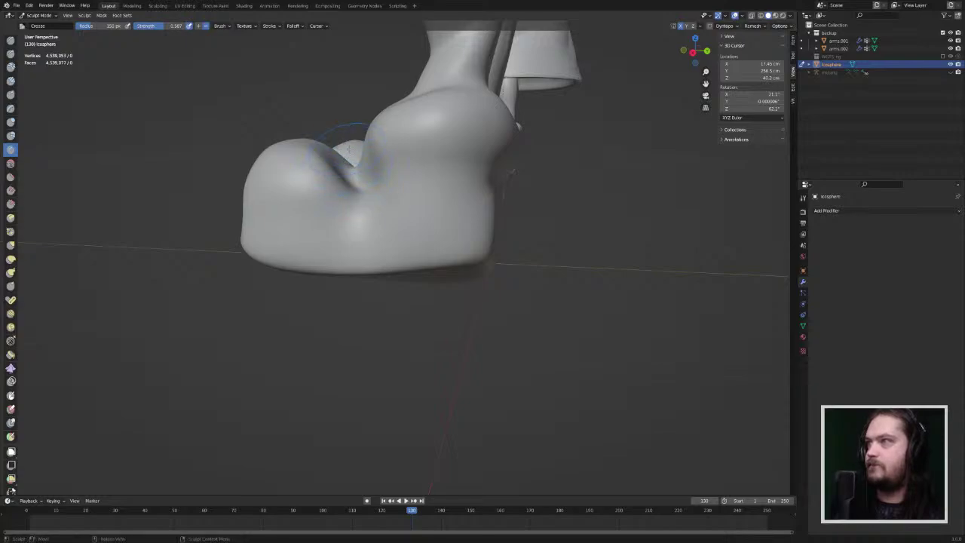
middle_click_drag(346, 146, 312, 226)
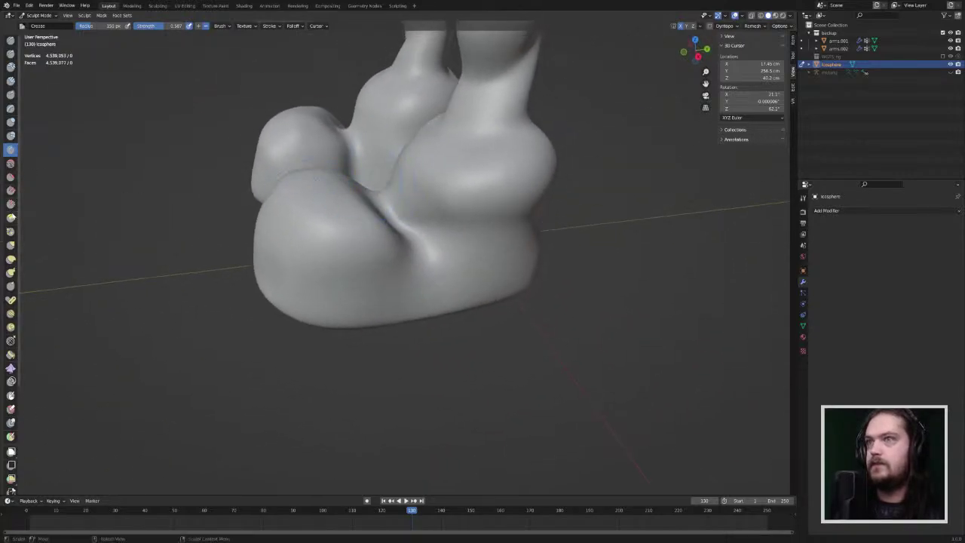
Step: Reshape the groove between each toe cap and ankle with the Grab brush, and smooth the dent on the side of the toe caps
left_click(11, 246)
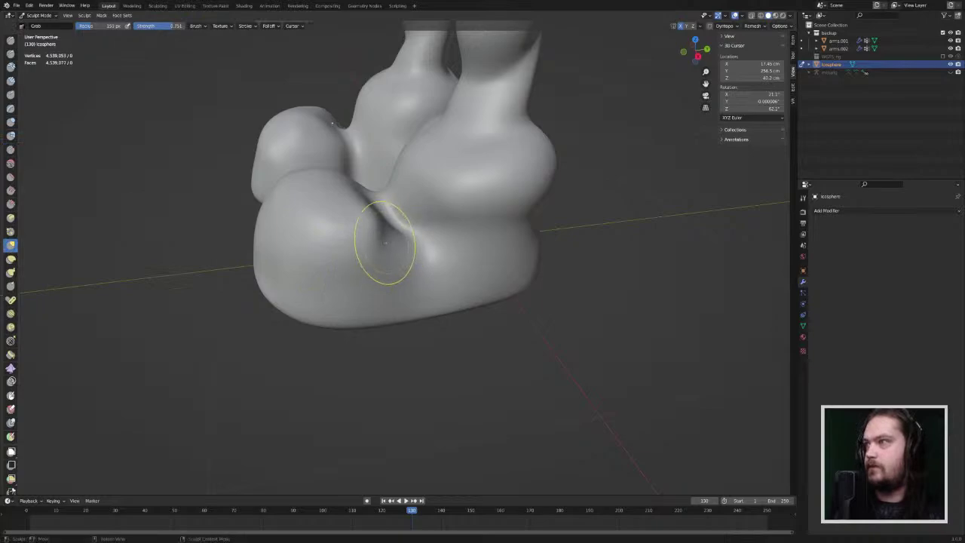
mouse_move(390, 231)
middle_mouse_down()
mouse_move(376, 207)
mouse_move(387, 226)
middle_mouse_up()
scroll(381, 211, "down", 4)
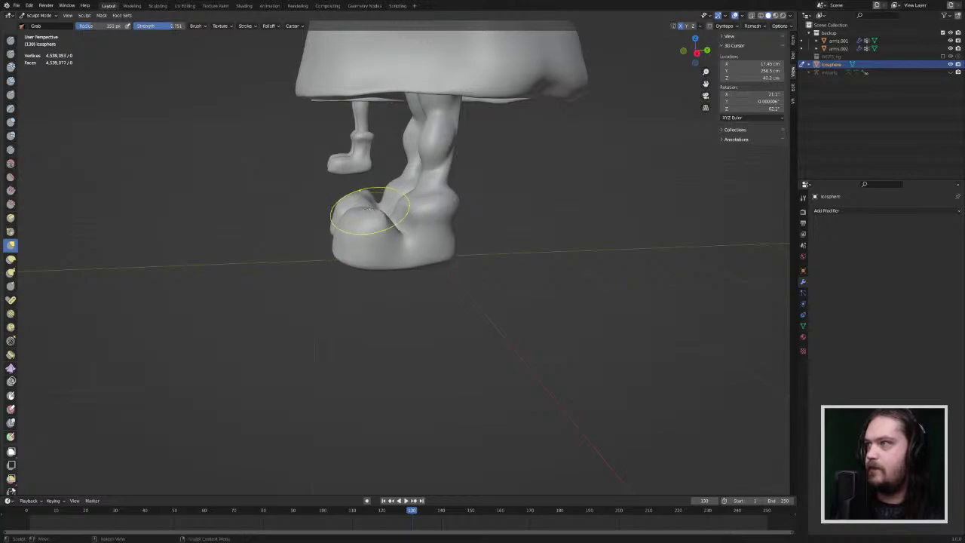
mouse_move(362, 218)
middle_mouse_down()
mouse_move(354, 222)
mouse_move(373, 213)
middle_mouse_up()
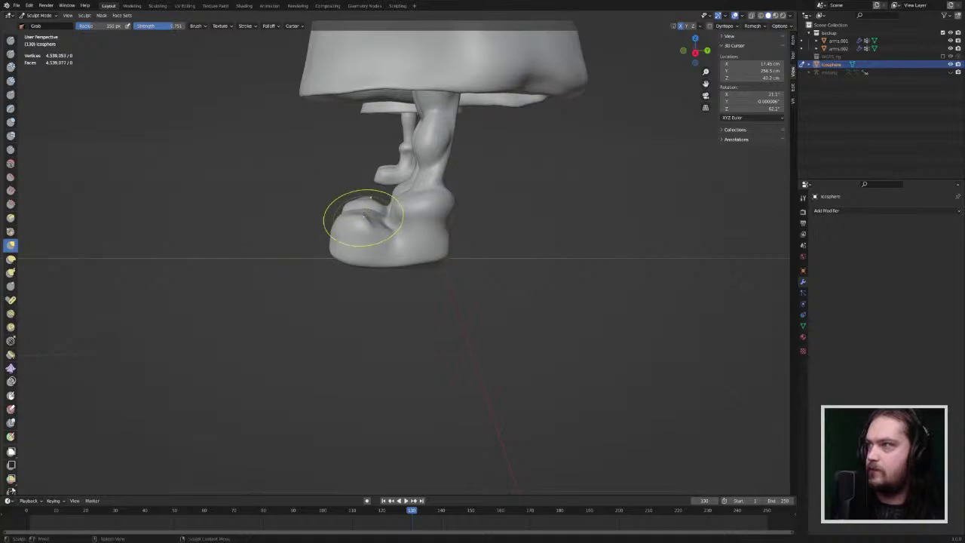
mouse_move(412, 209)
middle_mouse_down()
mouse_move(473, 224)
mouse_move(407, 217)
mouse_move(380, 226)
mouse_move(426, 235)
mouse_move(517, 216)
middle_mouse_up()
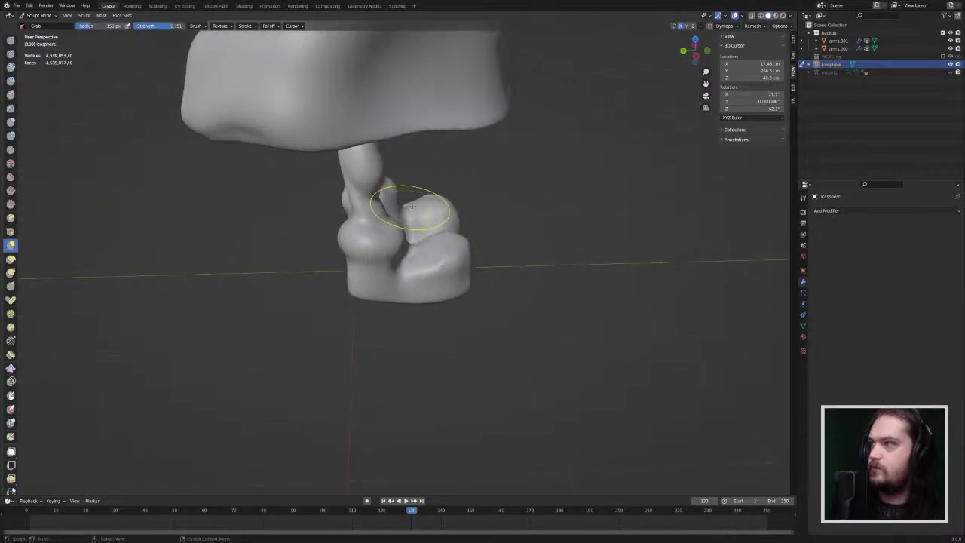
middle_click_drag(443, 217, 265, 230)
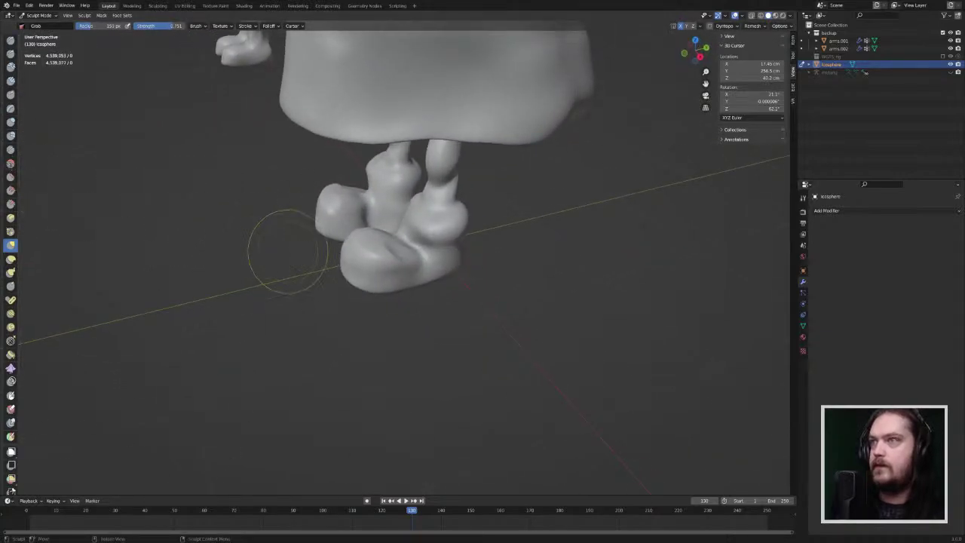
left_click(11, 163)
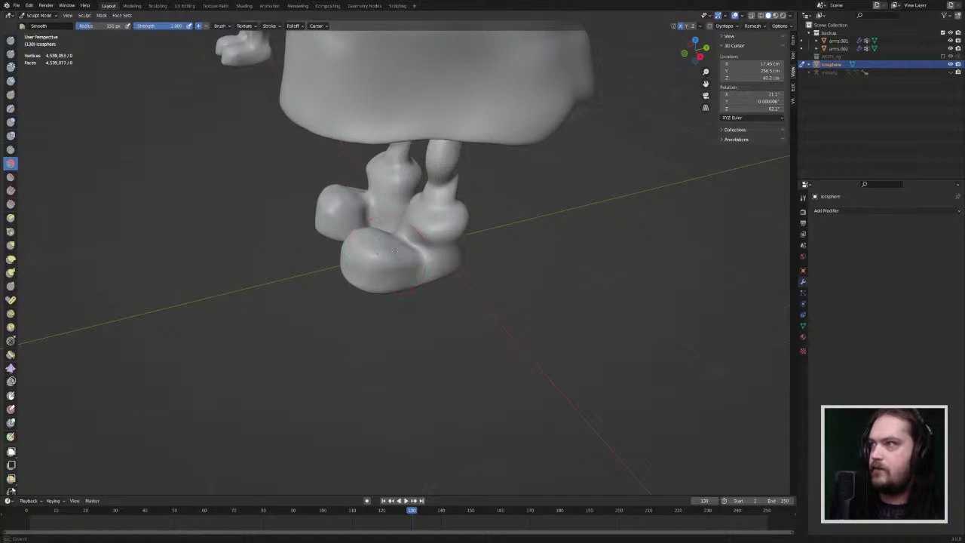
mouse_move(393, 250)
middle_mouse_down()
mouse_move(437, 264)
mouse_move(425, 257)
middle_mouse_up()
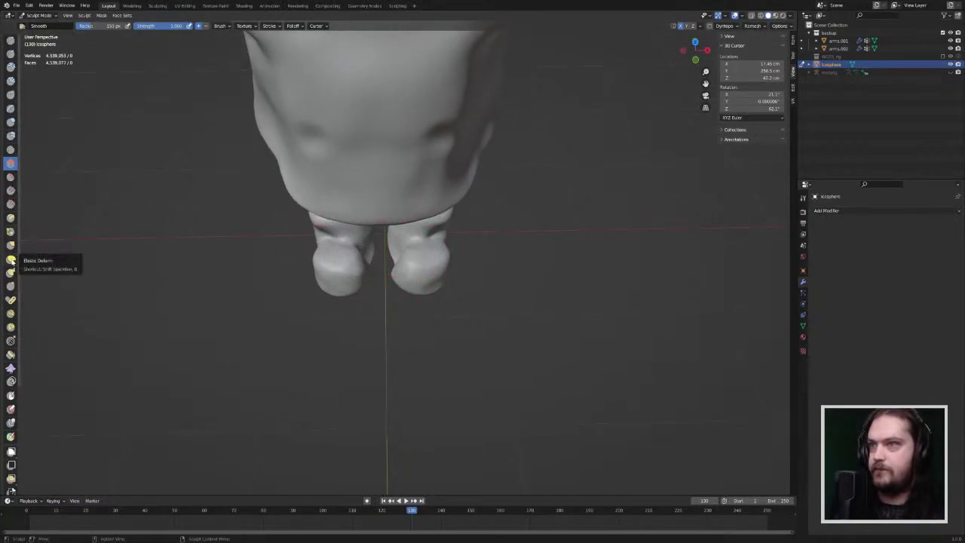
Step: Nudge the toes of the shoes sideways with the Elastic Deform brush and undo the last inward pull
left_click(10, 260)
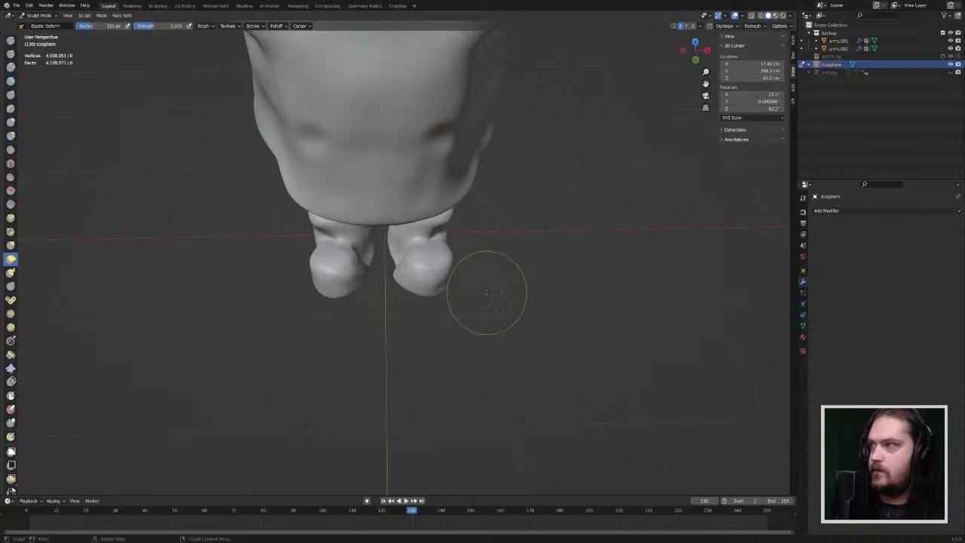
mouse_move(484, 291)
middle_mouse_down()
mouse_move(407, 218)
mouse_move(332, 214)
mouse_move(383, 205)
mouse_move(492, 257)
middle_mouse_up()
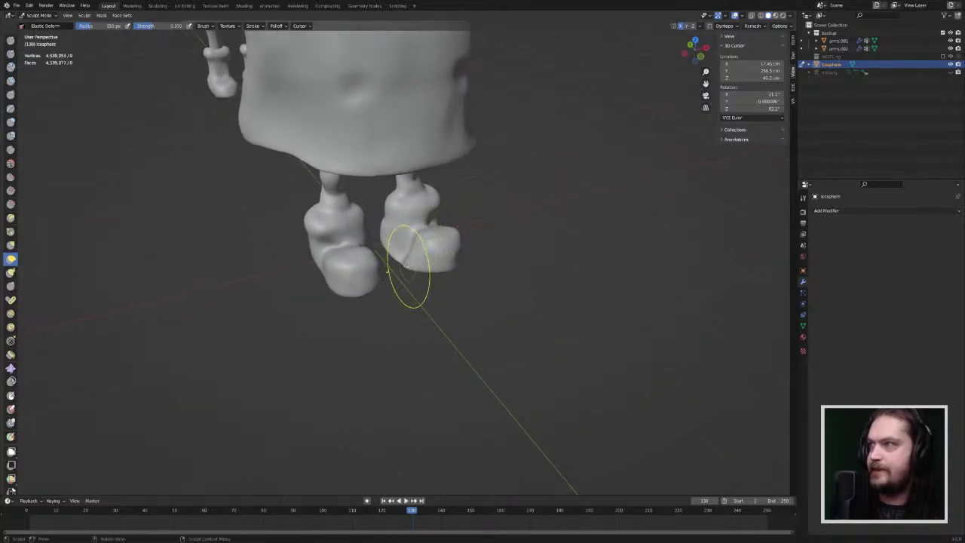
left_click_drag(440, 259, 427, 252)
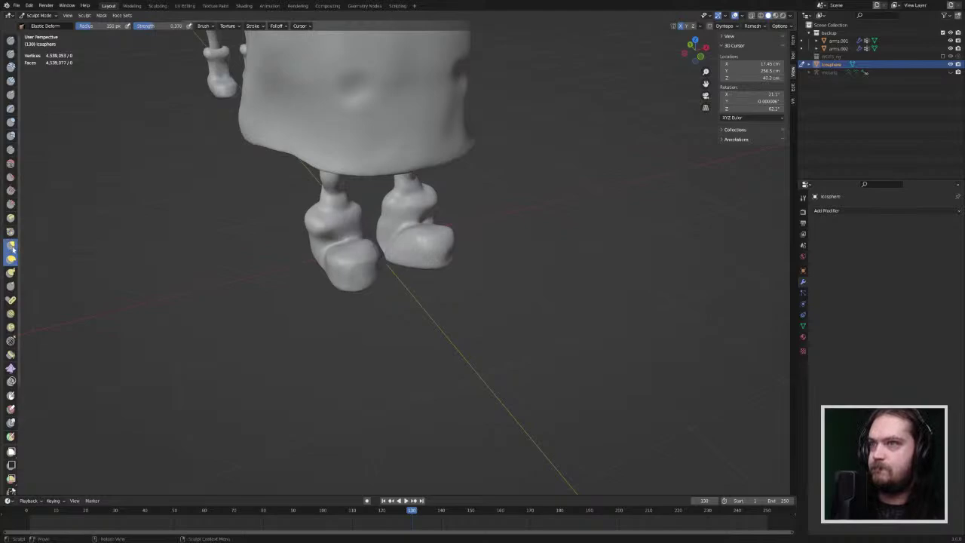
left_click(11, 245)
key("ctrl+shift+z")
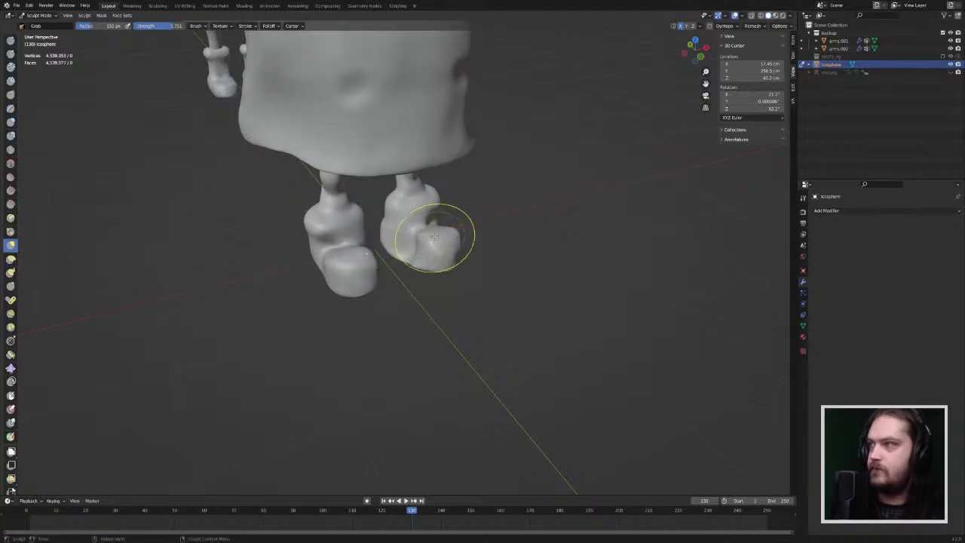
Step: Pull the inner sides of the shoes near the heels into shape with the Grab brush
mouse_move(433, 237)
middle_mouse_down()
mouse_move(398, 278)
mouse_move(354, 196)
mouse_move(381, 235)
middle_mouse_up()
scroll(347, 183, "up", 5)
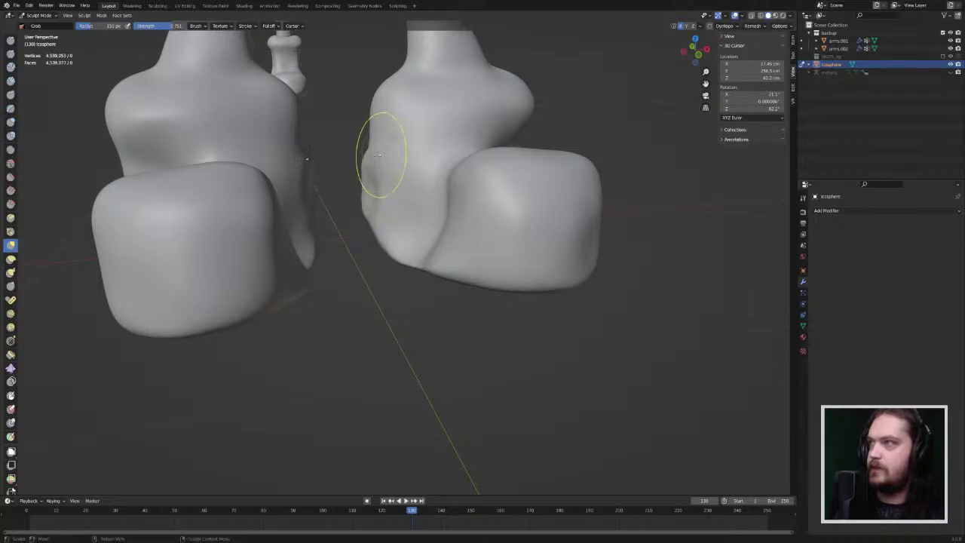
left_click_drag(383, 210, 385, 221)
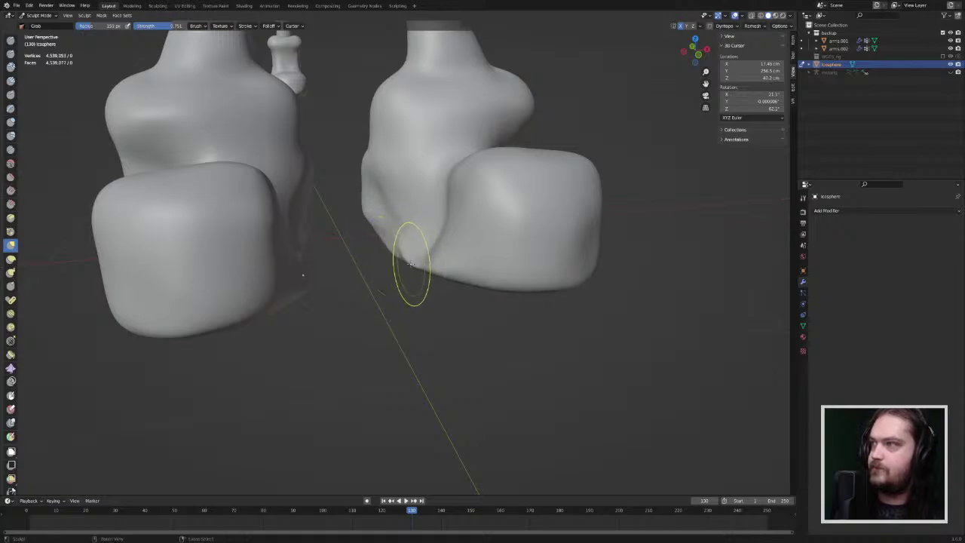
mouse_move(408, 241)
middle_mouse_down()
mouse_move(413, 211)
mouse_move(444, 249)
mouse_move(463, 215)
mouse_move(539, 226)
mouse_move(565, 275)
mouse_move(544, 284)
mouse_move(487, 183)
mouse_move(502, 228)
middle_mouse_up()
middle_click_drag(530, 147, 364, 405)
mouse_move(364, 405)
left_mouse_down()
mouse_move(336, 409)
mouse_move(315, 388)
left_mouse_up()
mouse_move(352, 366)
middle_mouse_down()
mouse_move(328, 386)
mouse_move(401, 361)
middle_mouse_up()
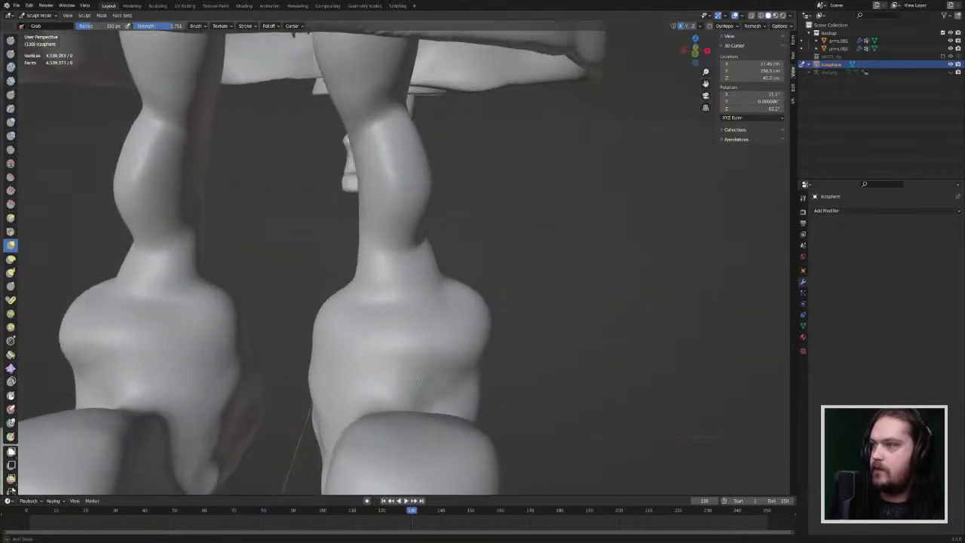
scroll(404, 355, "down", 5)
scroll(404, 355, "up", 10)
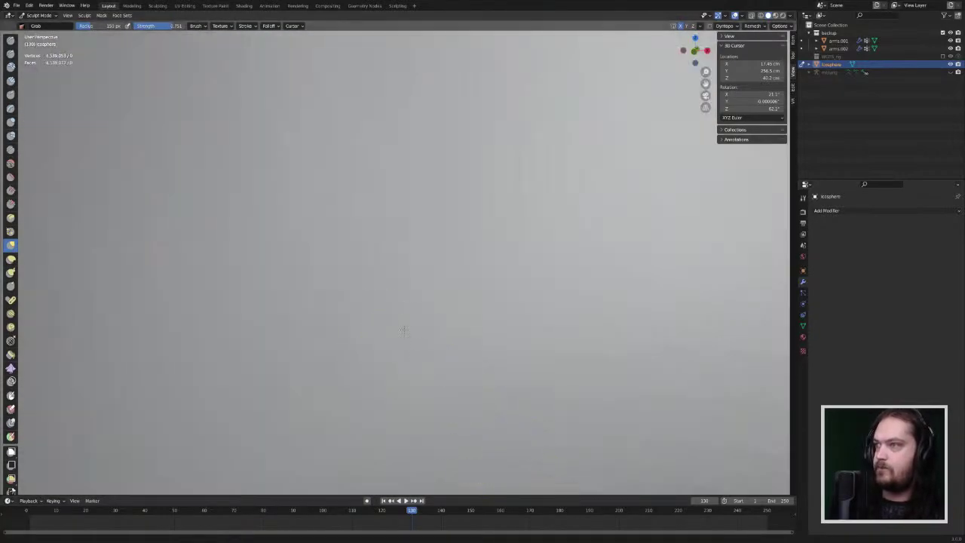
scroll(695, 346, "down", 3)
scroll(694, 346, "up", 3)
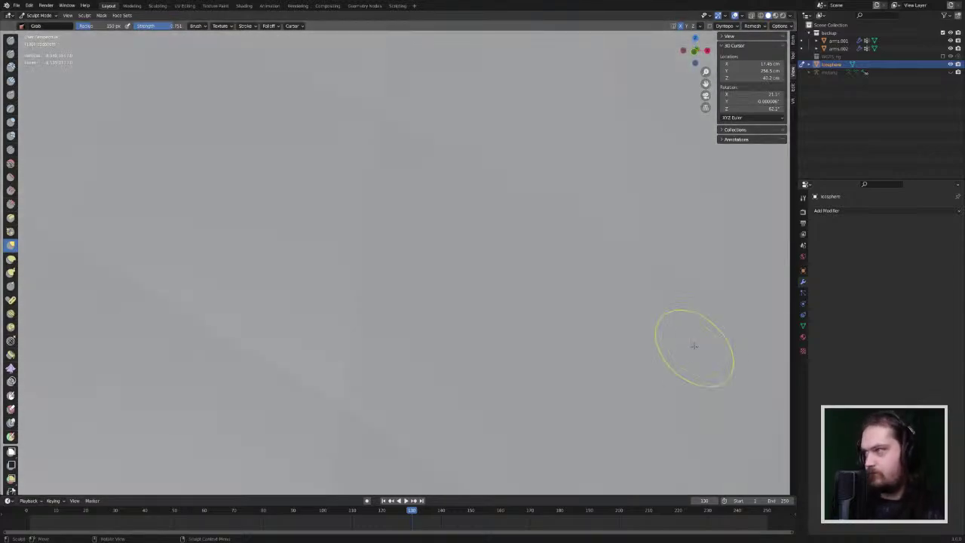
mouse_move(556, 312)
middle_mouse_down()
mouse_move(404, 480)
mouse_move(399, 463)
middle_mouse_up()
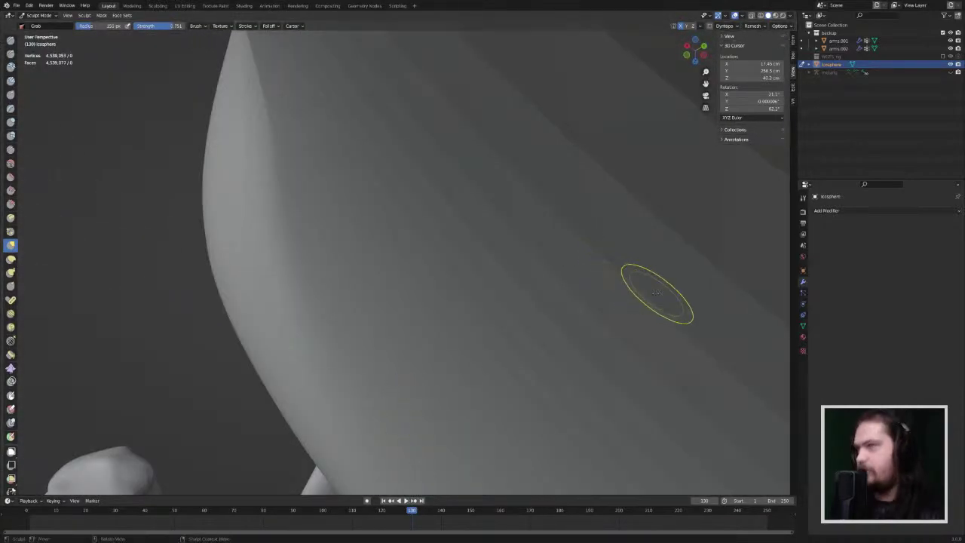
Step: Switch to Object Mode to reframe the view on the selected body, and return to Sculpt Mode
left_click(42, 15)
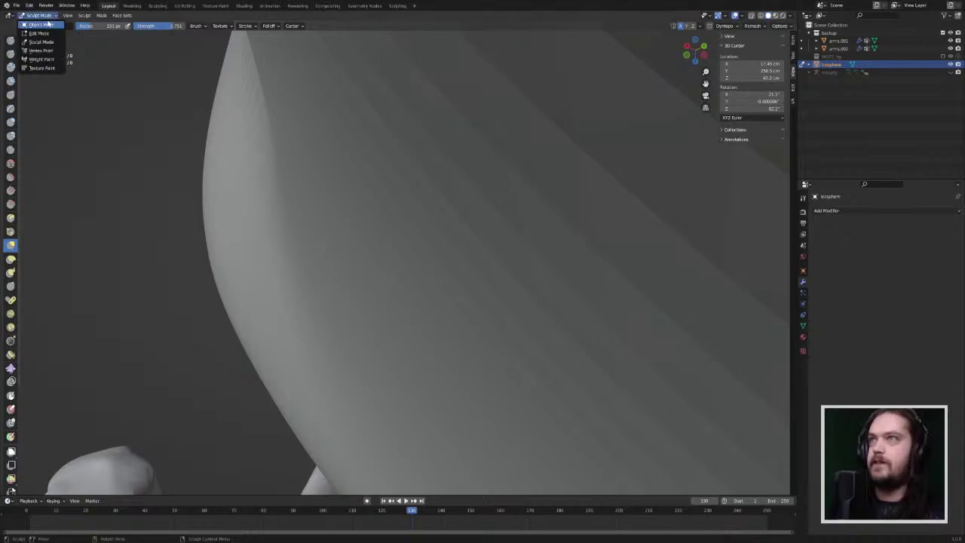
key("Return")
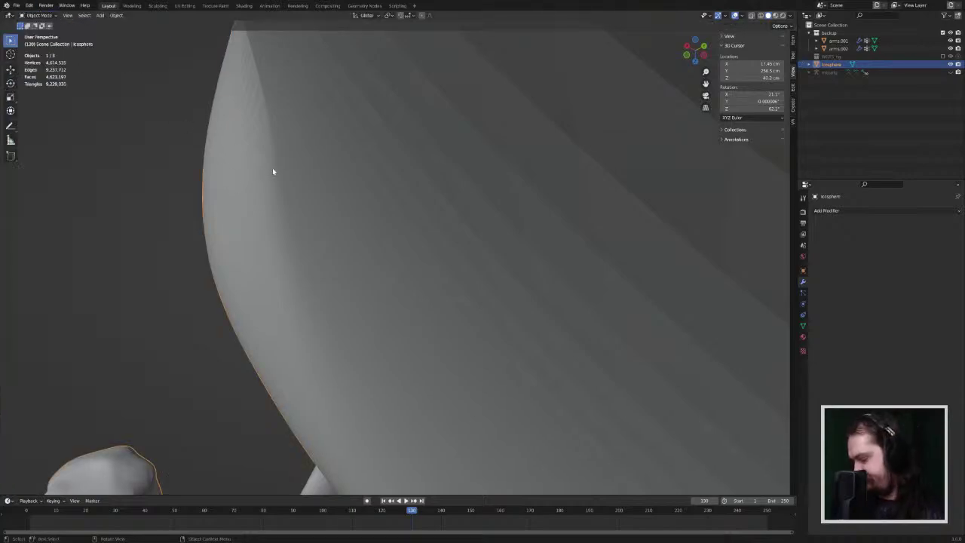
key("KP_Decimal")
middle_click_drag(421, 153, 402, 315)
scroll(464, 188, "up", 5)
scroll(468, 188, "down", 2)
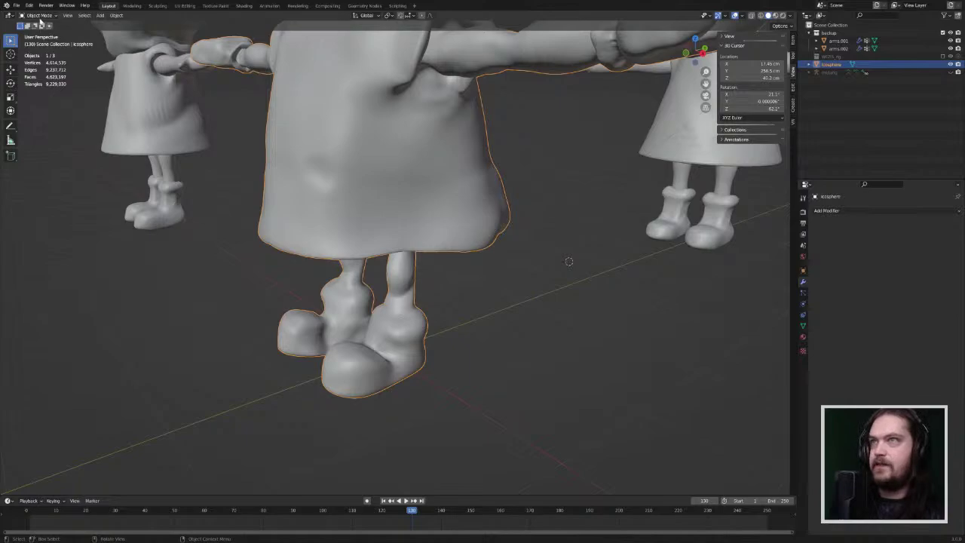
left_click(39, 15)
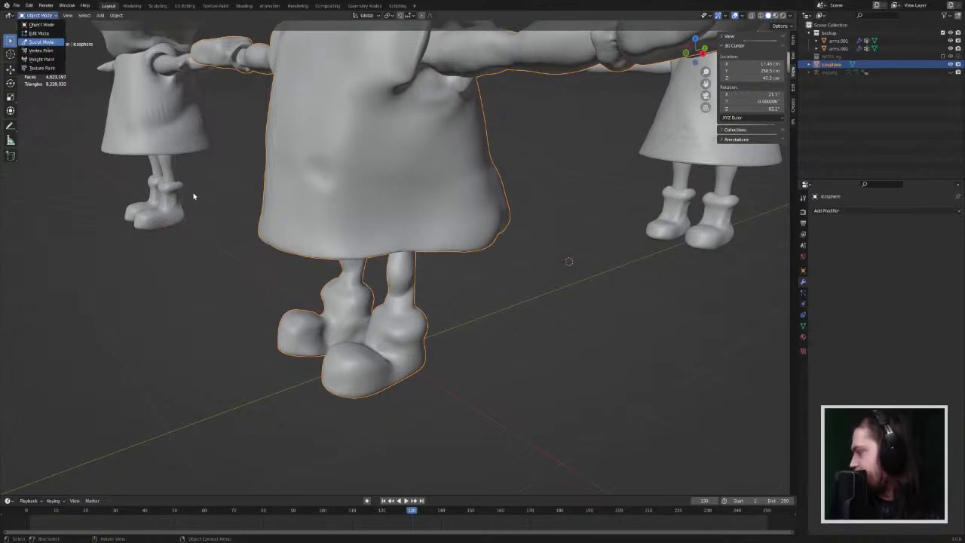
key("Return")
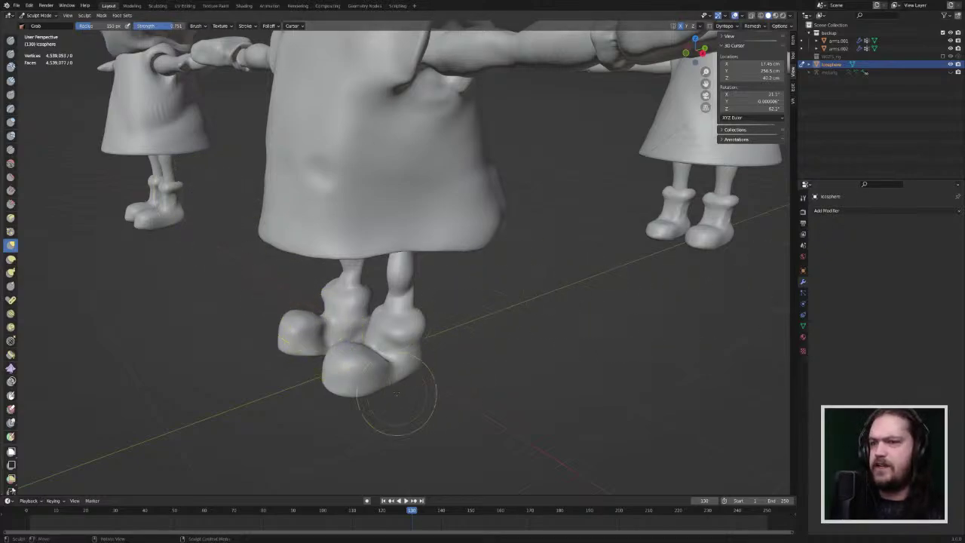
Step: Adjust the crease where the toe cap meets the ankle on each shoe with the Grab brush
scroll(449, 374, "up", 6)
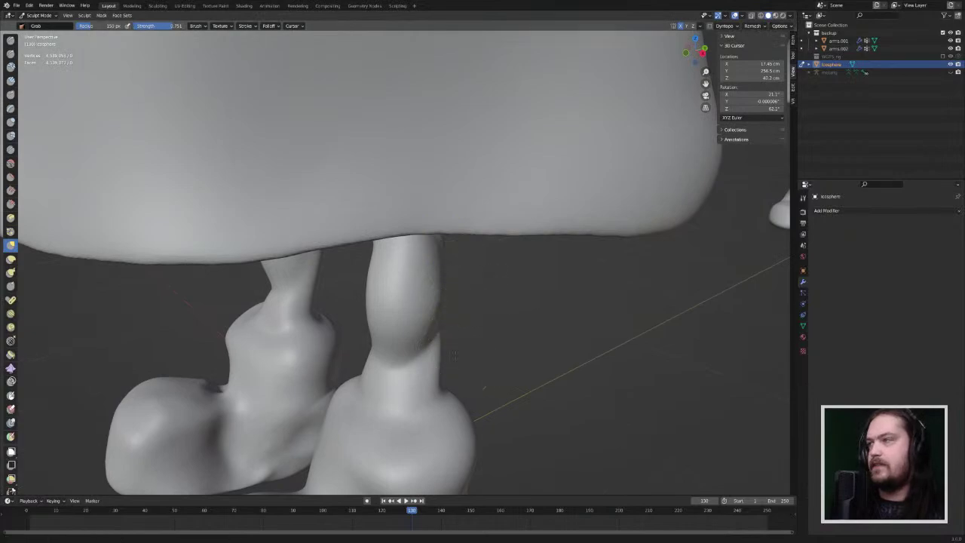
scroll(504, 185, "up", 2)
mouse_move(503, 184)
middle_mouse_down()
mouse_move(516, 226)
mouse_move(561, 207)
mouse_move(561, 223)
middle_mouse_up()
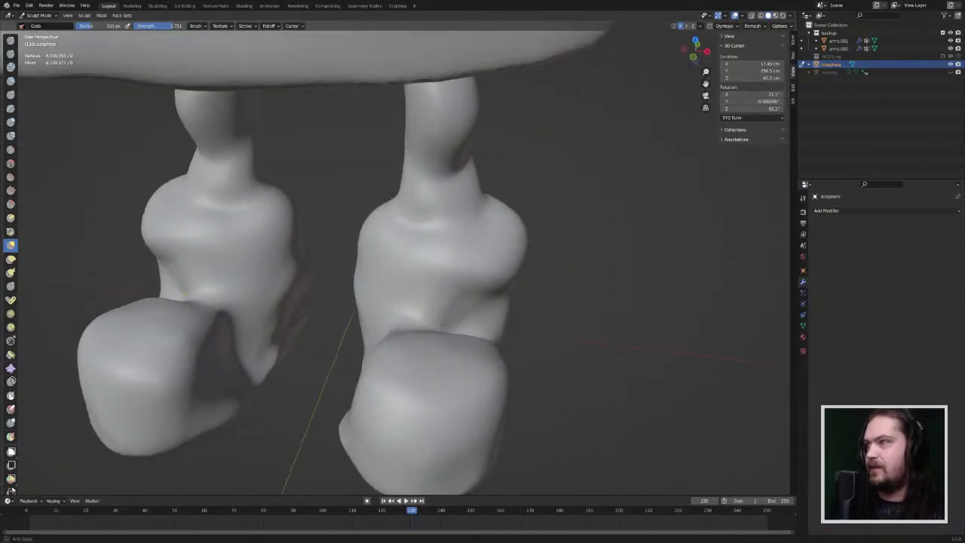
middle_click_drag(407, 332, 507, 313)
left_click_drag(465, 295, 460, 298)
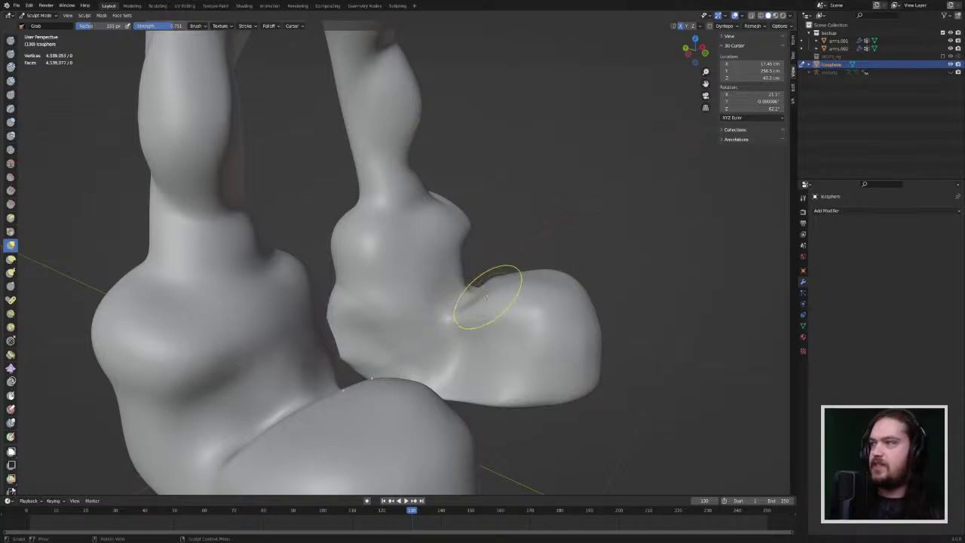
mouse_move(487, 296)
middle_mouse_down()
mouse_move(417, 318)
mouse_move(391, 287)
mouse_move(485, 319)
mouse_move(484, 305)
middle_mouse_up()
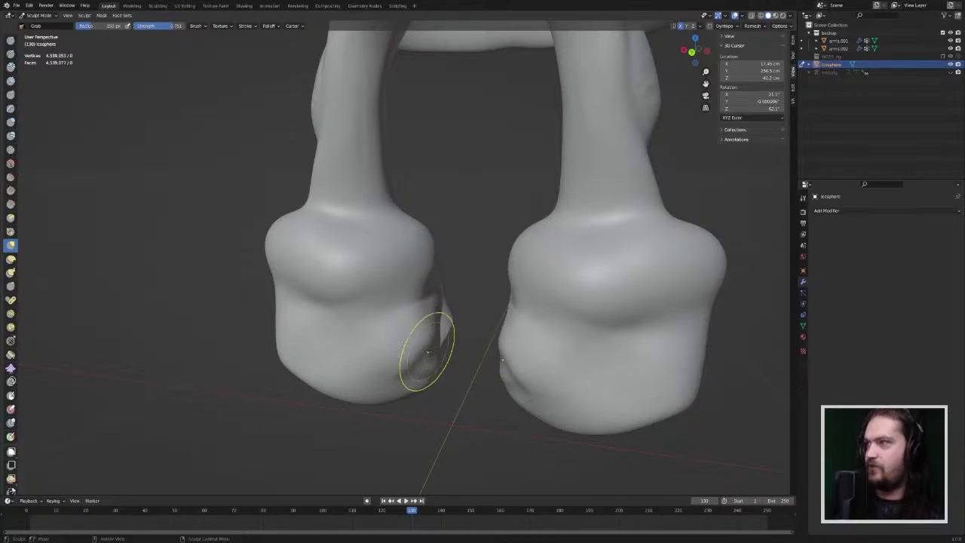
Step: Push in the inner side of each heel with the Grab brush, and undo the last stroke on the lower heel edge
left_click_drag(428, 351, 421, 351)
middle_click_drag(422, 334, 410, 339)
left_click_drag(394, 385, 392, 385)
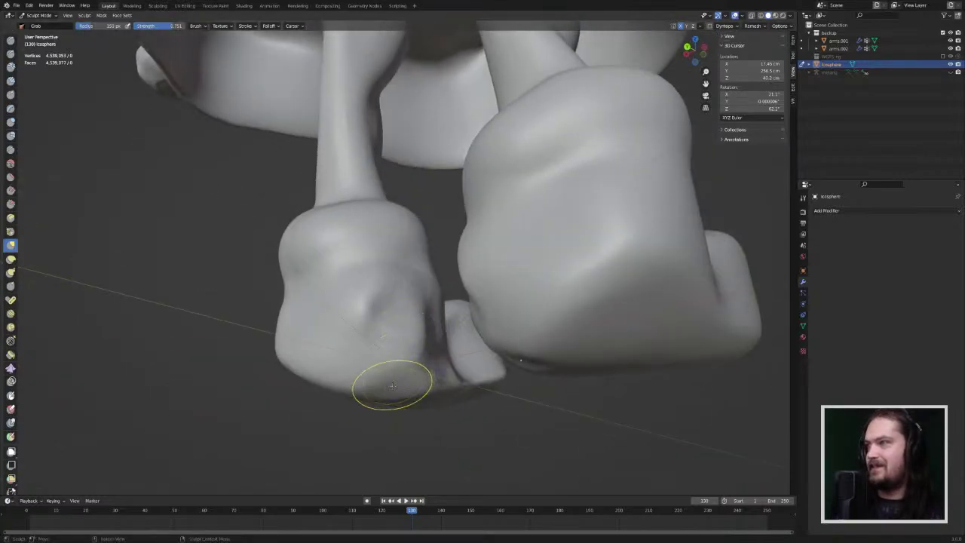
key("ctrl+z")
middle_click_drag(392, 329, 380, 392)
middle_click_drag(381, 285, 356, 352)
mouse_move(370, 309)
middle_mouse_down()
mouse_move(380, 285)
mouse_move(396, 315)
mouse_move(384, 303)
mouse_move(477, 311)
mouse_move(460, 303)
middle_mouse_up()
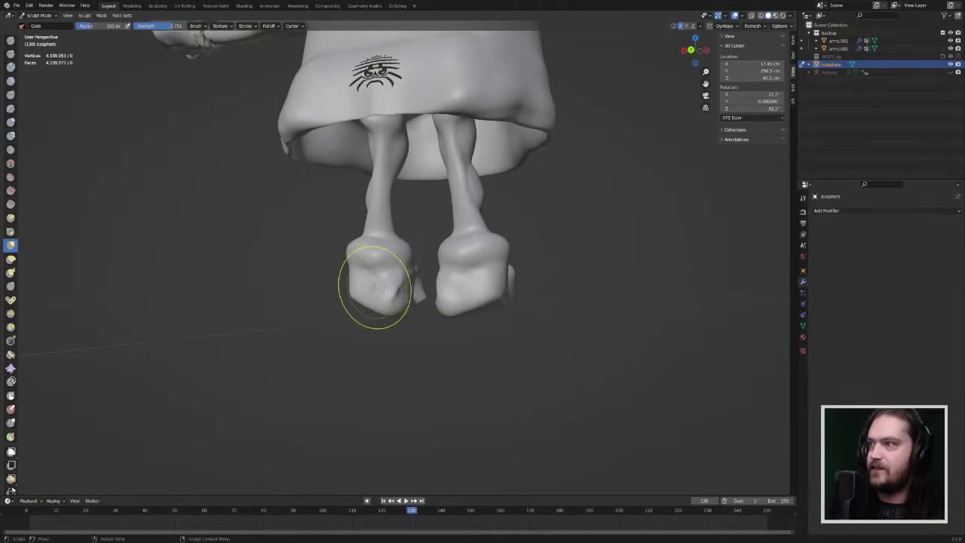
mouse_move(364, 288)
middle_mouse_down()
mouse_move(363, 275)
mouse_move(452, 291)
mouse_move(355, 299)
mouse_move(415, 291)
mouse_move(412, 276)
mouse_move(355, 301)
mouse_move(420, 287)
mouse_move(456, 319)
middle_mouse_up()
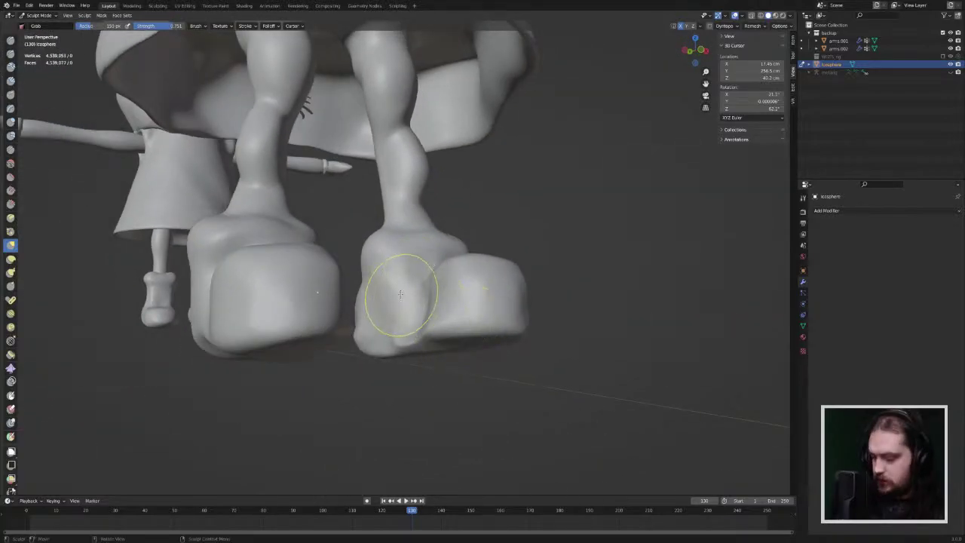
Step: Lower the toe ends of the shoes toward the ground line in the right orthographic view with the Elastic Deform brush
key("KP_1")
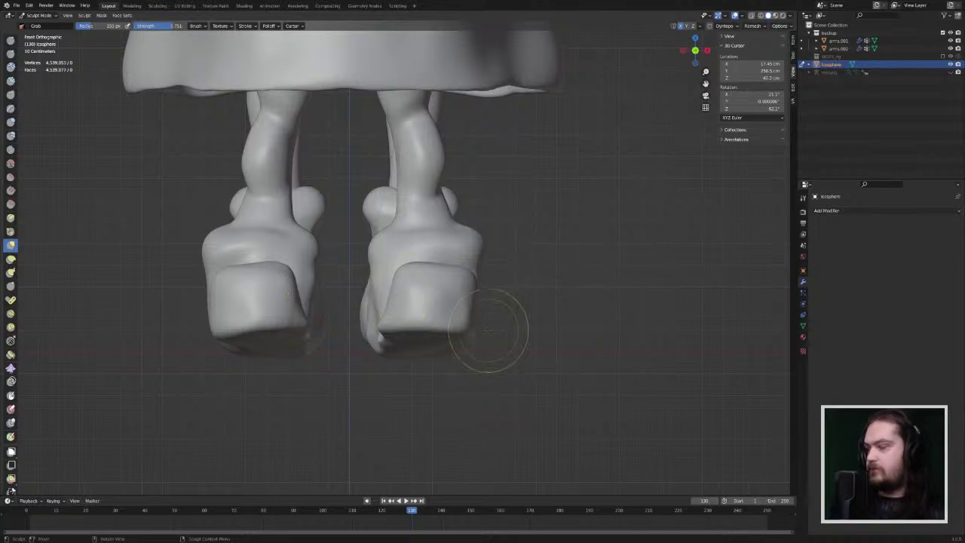
key("KP_3")
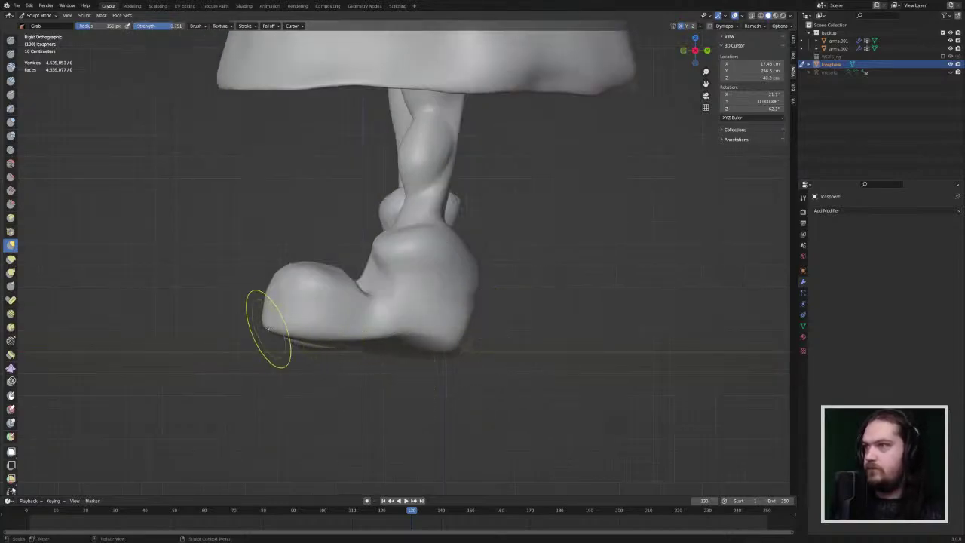
left_click(10, 258)
left_click_drag(285, 322, 282, 329)
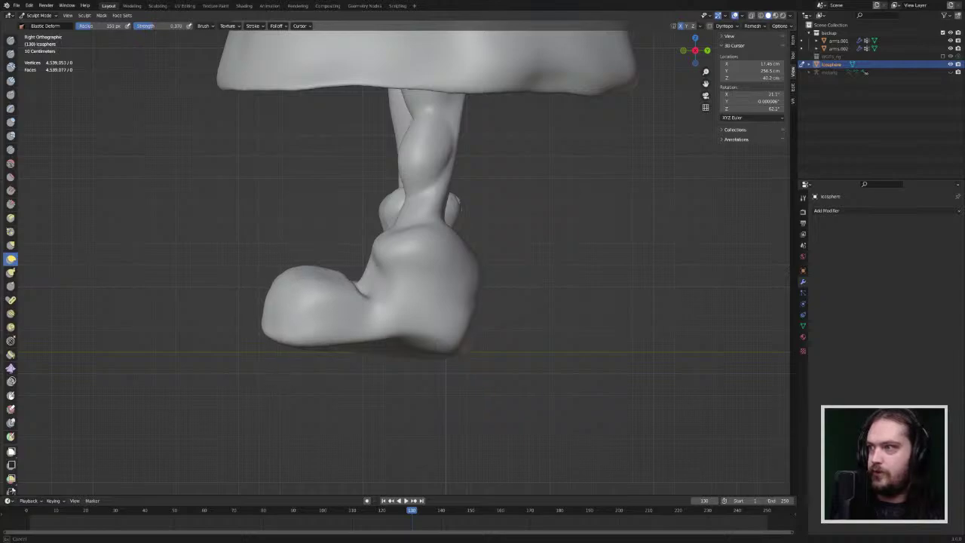
left_click_drag(281, 329, 280, 336)
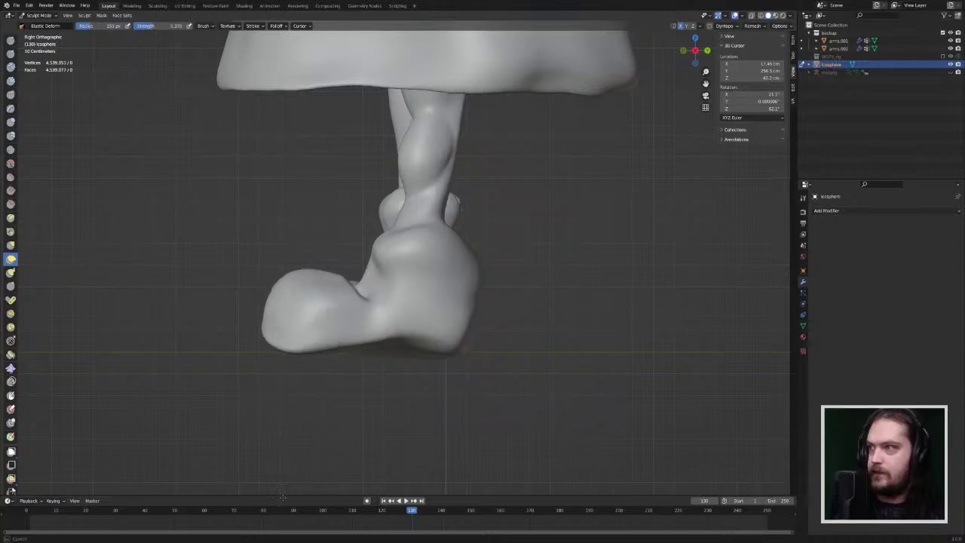
left_click_drag(282, 498, 286, 502)
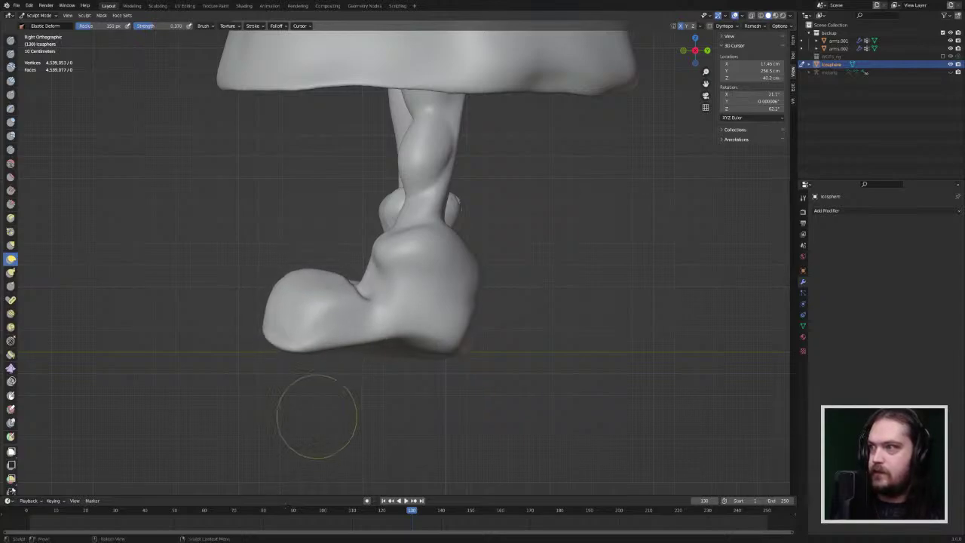
Step: Try to reposition the front of the shoes with the Pose brush, and undo the stroke
left_click(11, 301)
left_click_drag(276, 306, 381, 320)
key("ctrl+z")
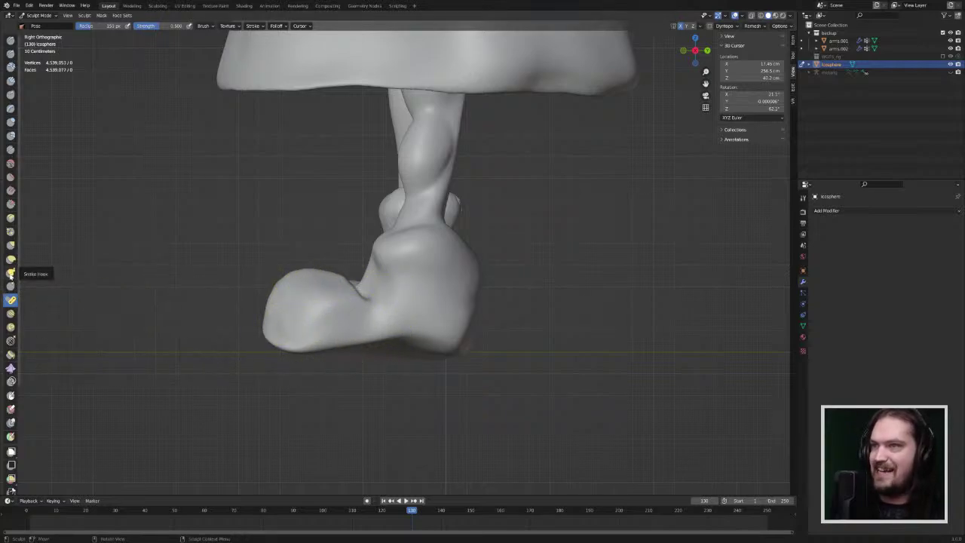
Step: Pull the shoe bottoms level with the ground line in the right orthographic view using the Grab brush
left_click(11, 245)
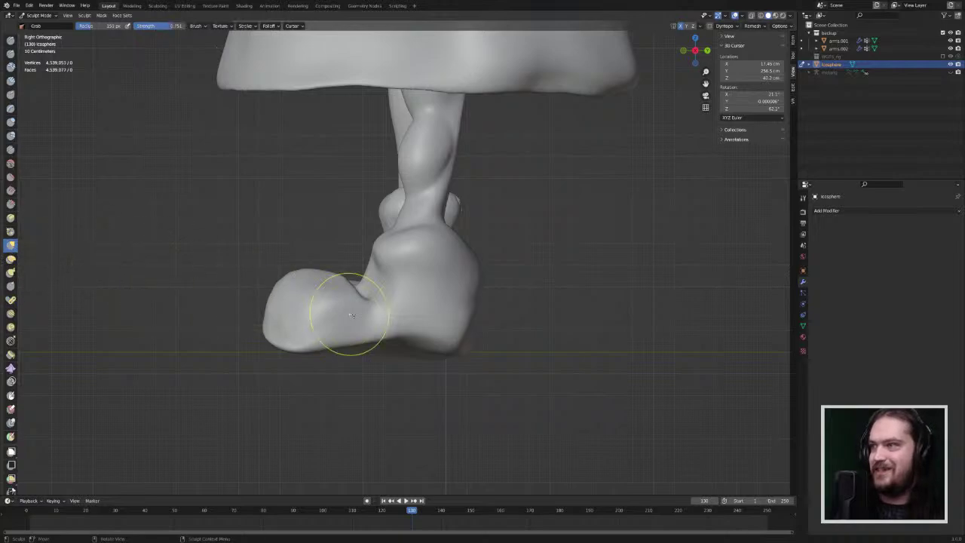
scroll(343, 305, "down", 3)
mouse_move(347, 305)
left_mouse_down()
mouse_move(334, 282)
mouse_move(322, 282)
mouse_move(320, 304)
left_mouse_up()
left_click_drag(357, 309, 352, 314)
left_click_drag(426, 323, 401, 321)
mouse_move(401, 322)
left_mouse_down()
mouse_move(309, 310)
mouse_move(316, 283)
mouse_move(332, 271)
mouse_move(360, 267)
mouse_move(382, 281)
left_mouse_up()
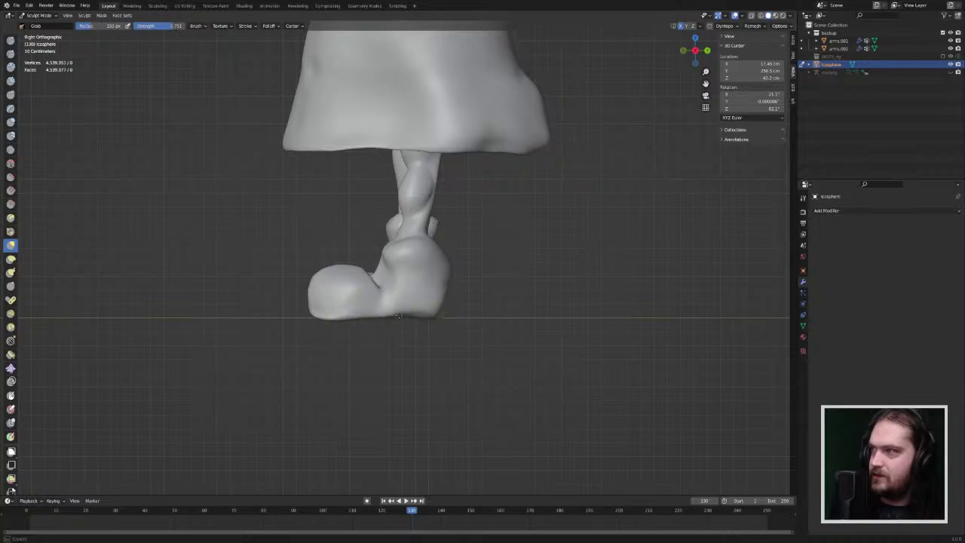
Step: Adjust the inner sole edge between the toe cap and heel of each shoe with the Grab brush
middle_click_drag(405, 317, 520, 313)
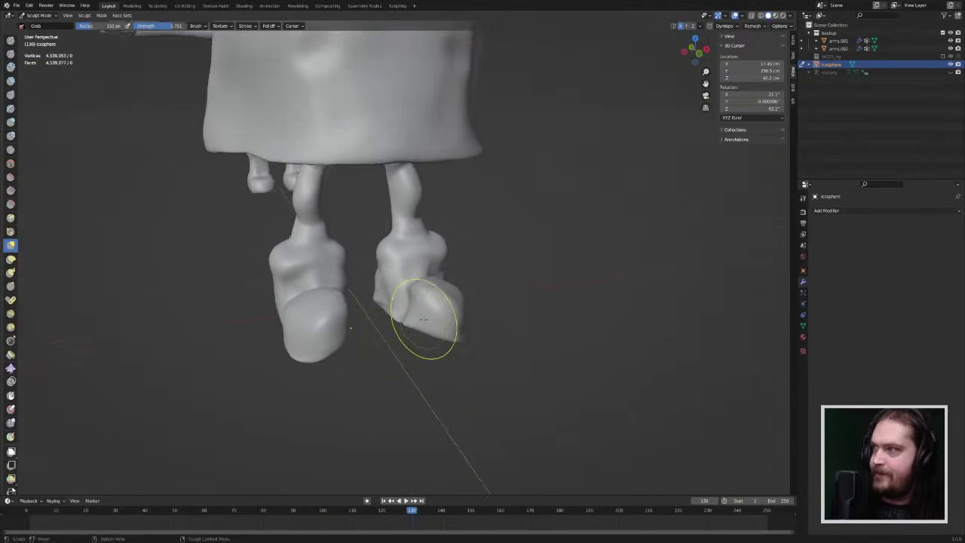
scroll(444, 320, "up", 2)
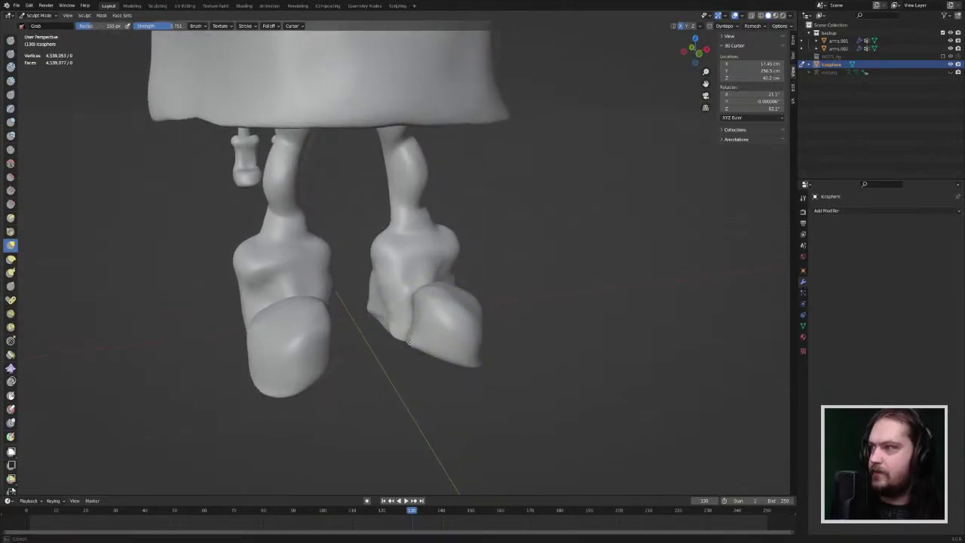
left_click_drag(409, 342, 392, 328)
left_click_drag(390, 329, 388, 325)
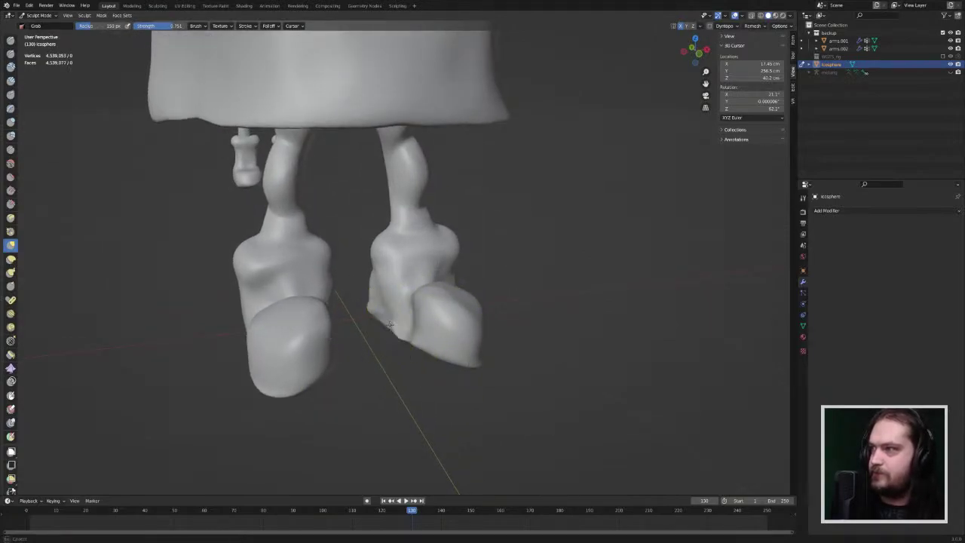
mouse_move(370, 309)
middle_mouse_down()
mouse_move(504, 301)
mouse_move(386, 339)
middle_mouse_up()
Step: Recover the lost view by framing the whole character in Object Mode, and return to the shoes in Sculpt Mode
scroll(385, 344, "down", 14)
key("KP_Decimal")
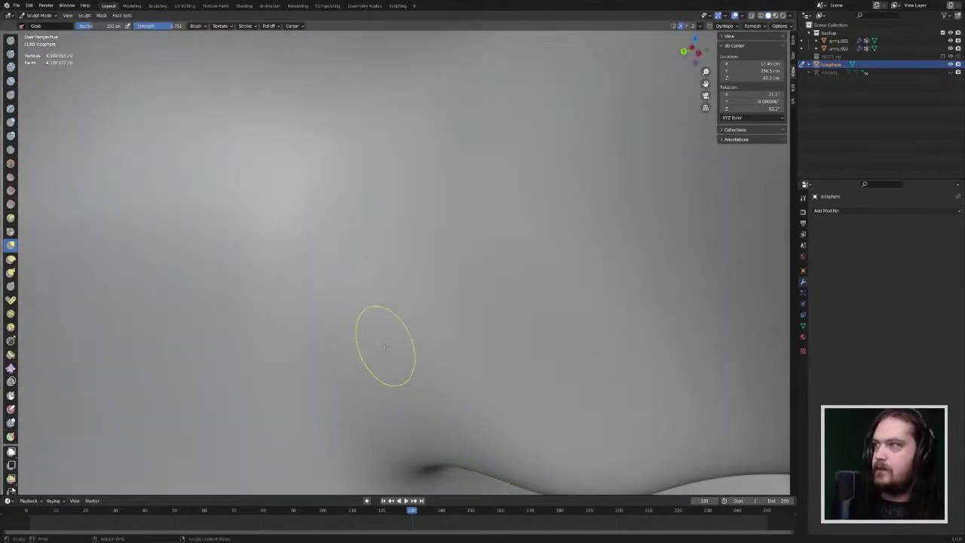
mouse_move(384, 345)
left_mouse_down()
mouse_move(414, 319)
mouse_move(409, 275)
left_mouse_up()
key("KP_Decimal")
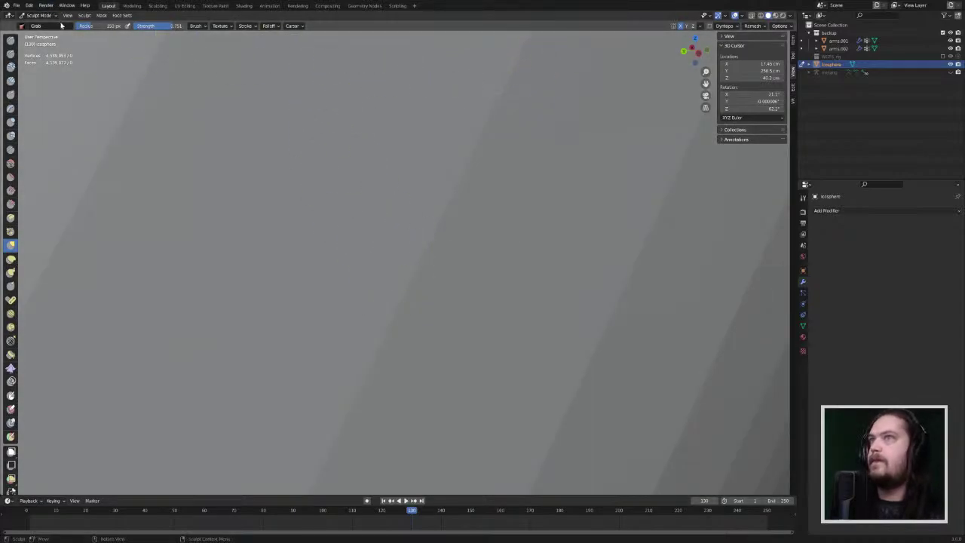
left_click(57, 16)
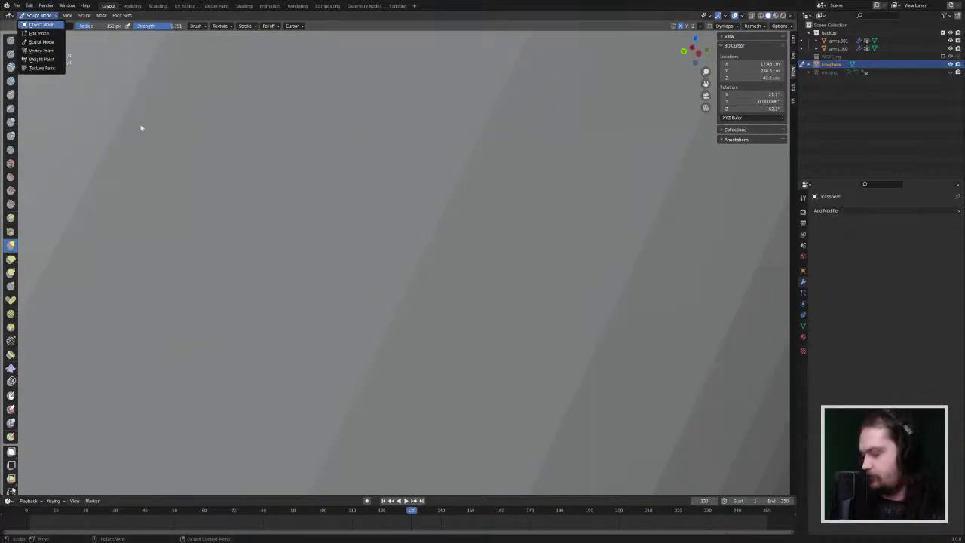
key("Return")
key("KP_Decimal")
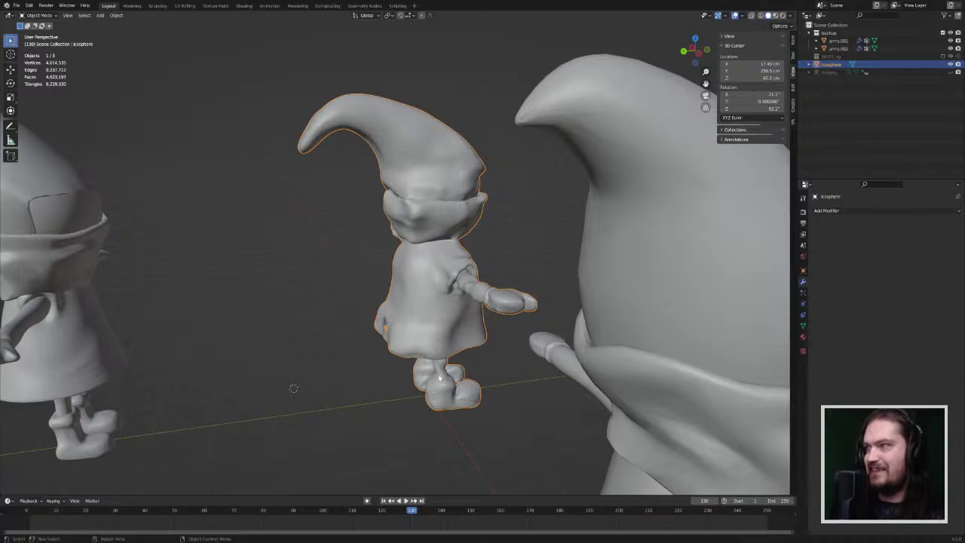
left_click(39, 15)
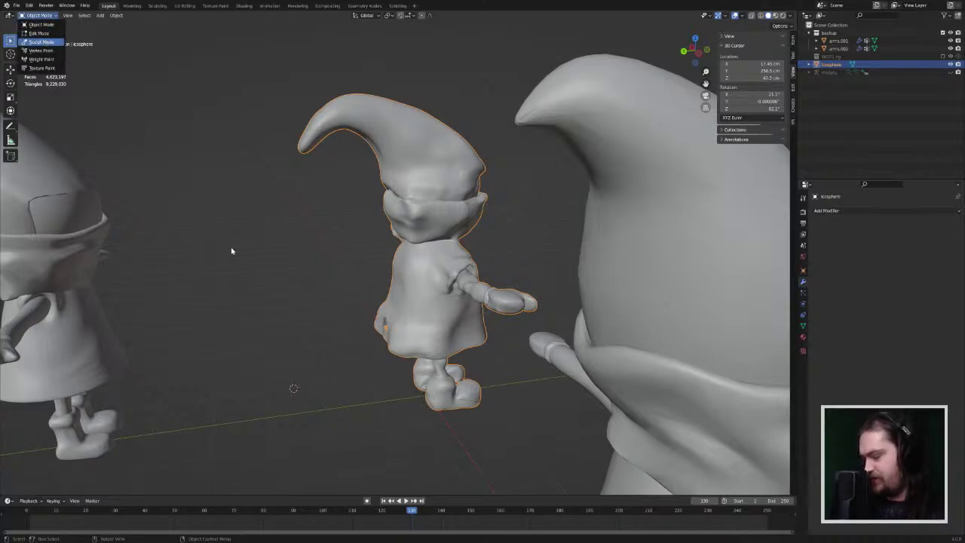
mouse_move(538, 420)
middle_mouse_down("shift")
mouse_move(486, 240)
mouse_move(442, 231)
mouse_move(435, 170)
mouse_move(437, 195)
middle_mouse_up("shift")
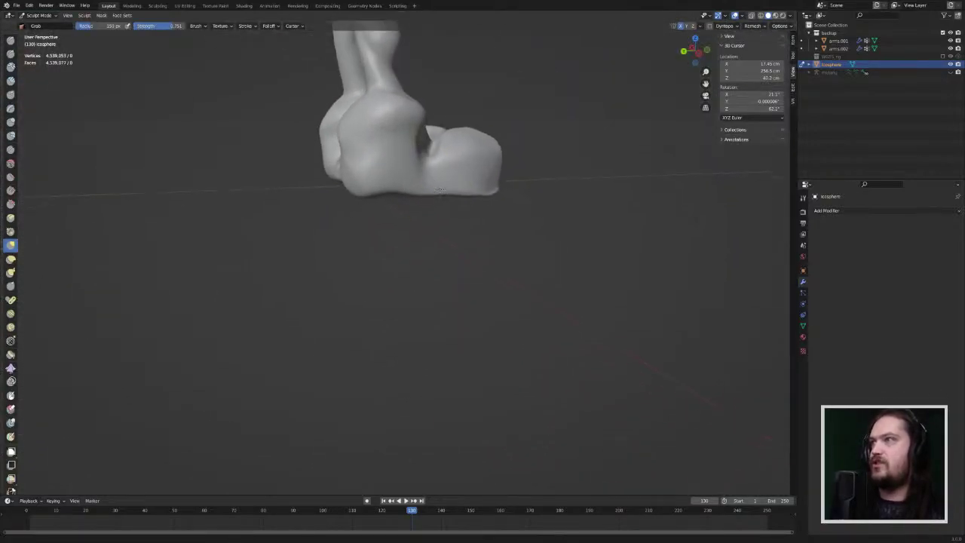
Step: Reshape the back and sides of the ankle cuffs above the heels with the Grab brush
mouse_move(352, 156)
left_mouse_down()
mouse_move(363, 151)
mouse_move(349, 142)
mouse_move(349, 116)
left_mouse_up()
mouse_move(363, 127)
middle_mouse_down()
mouse_move(410, 150)
mouse_move(503, 144)
middle_mouse_up()
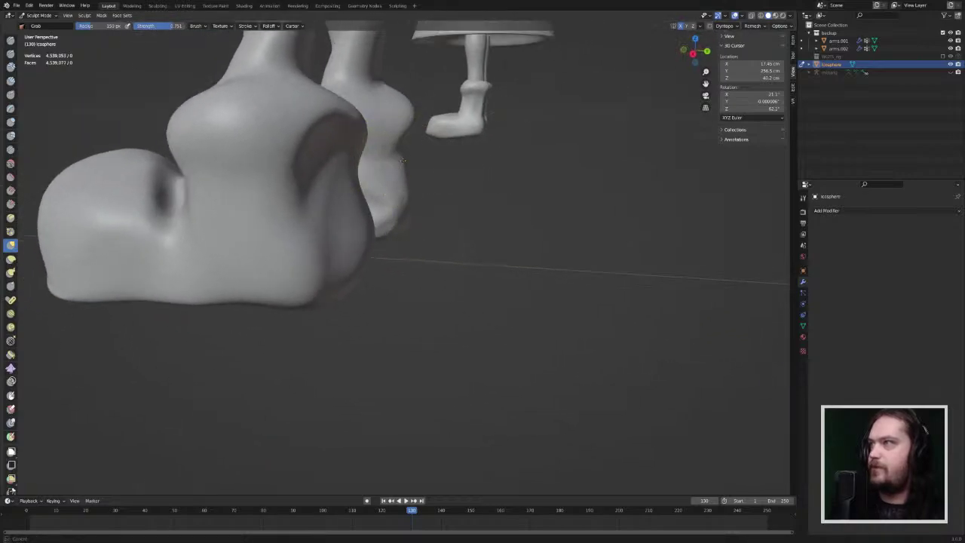
middle_click_drag(387, 156, 267, 172)
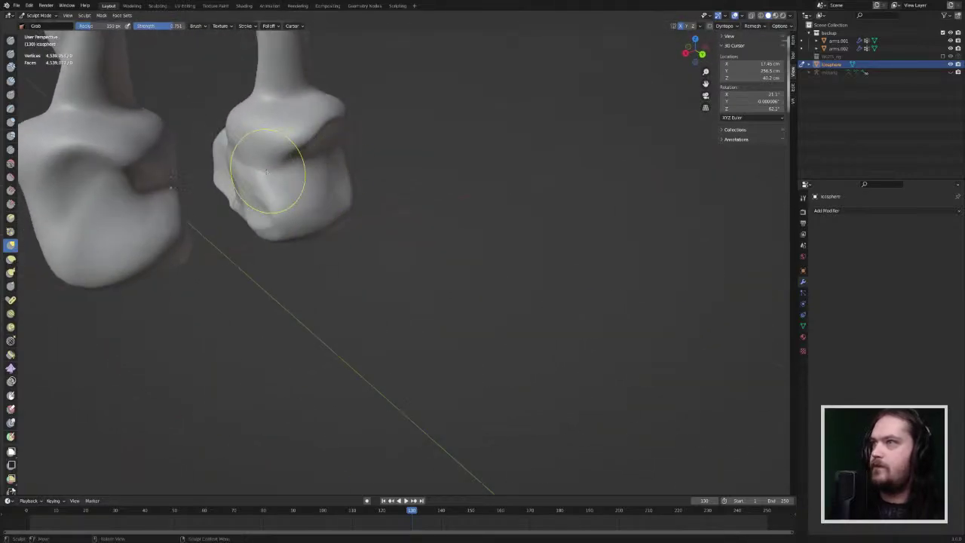
mouse_move(267, 172)
left_mouse_down()
mouse_move(253, 181)
mouse_move(271, 166)
mouse_move(239, 164)
mouse_move(243, 144)
left_mouse_up()
mouse_move(244, 143)
middle_mouse_down()
mouse_move(439, 92)
mouse_move(418, 91)
middle_mouse_up()
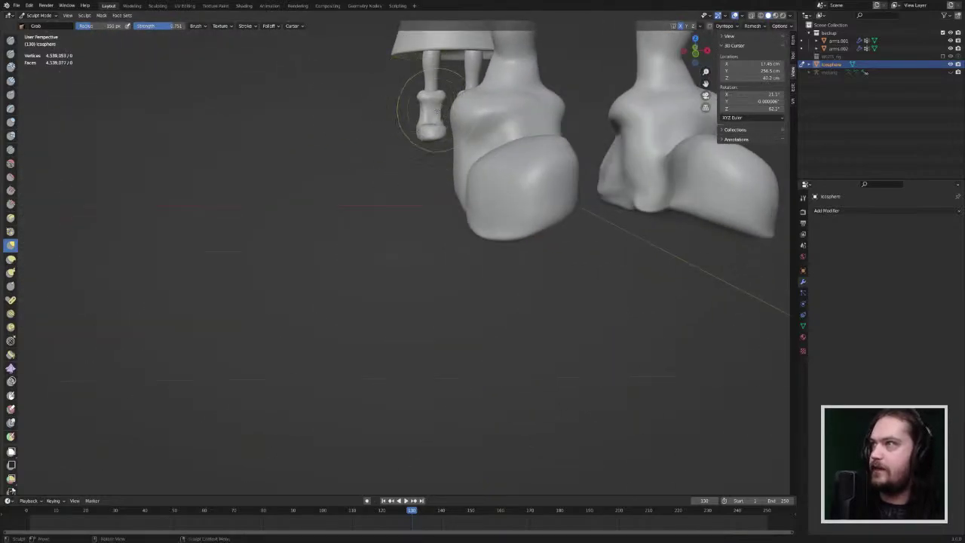
left_click_drag(480, 105, 476, 96)
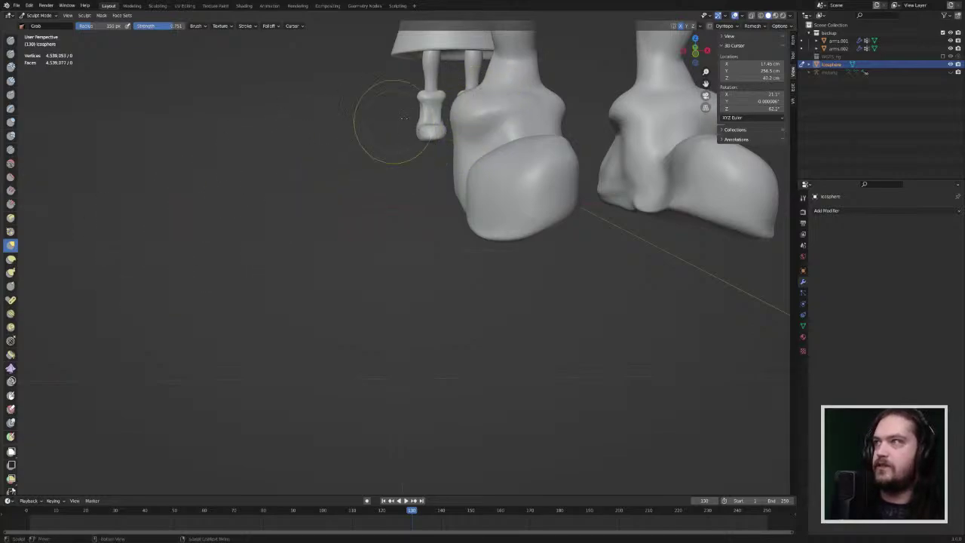
Step: Build out the ankle cuffs into fuller, taller shapes with the Grab brush, checking them in the front orthographic view
scroll(403, 118, "down", 8)
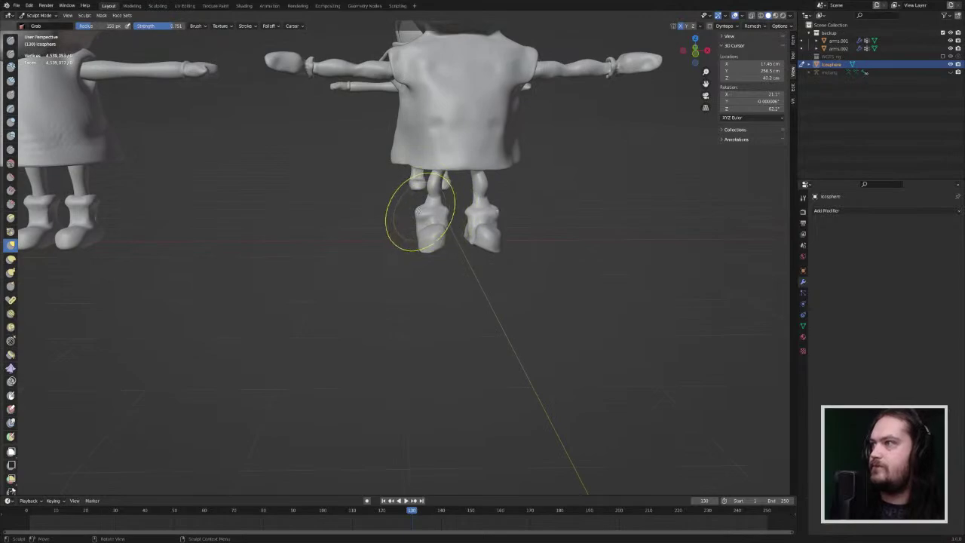
mouse_move(419, 211)
left_mouse_down()
mouse_move(425, 201)
mouse_move(447, 206)
mouse_move(425, 207)
left_mouse_up()
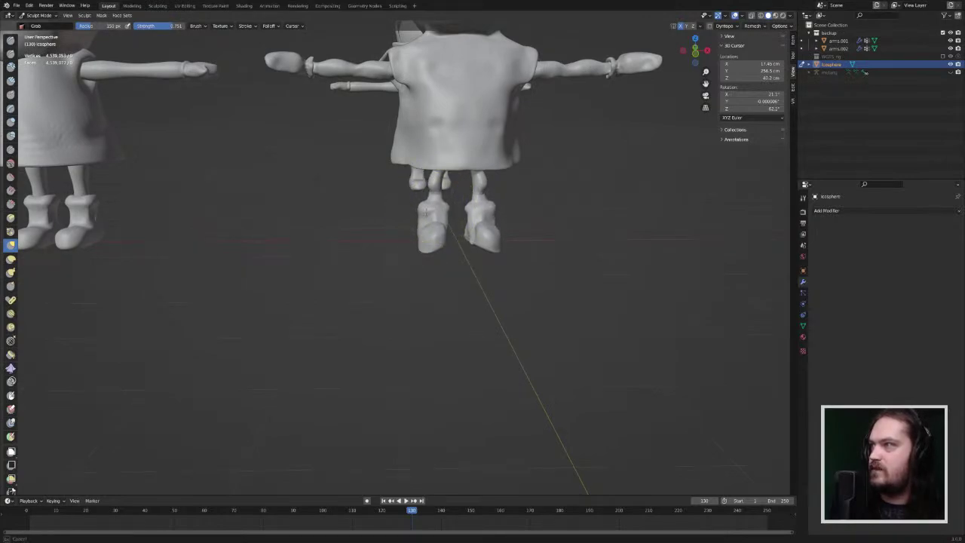
key("KP_5")
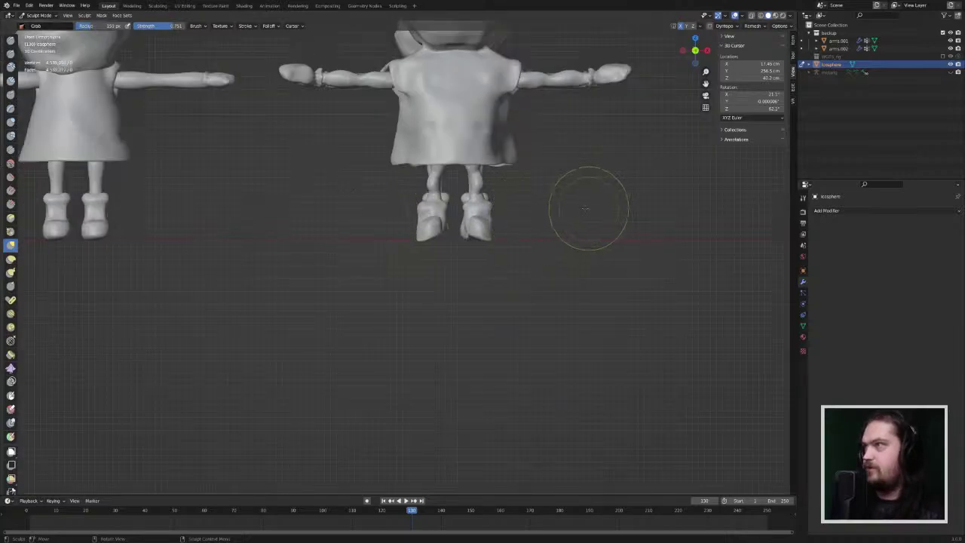
scroll(463, 211, "up", 5)
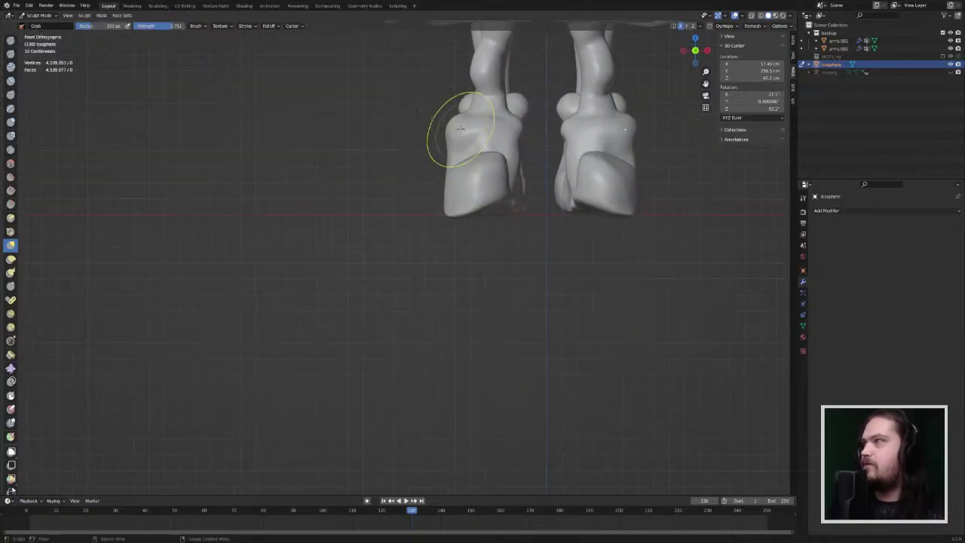
scroll(463, 173, "down", 4)
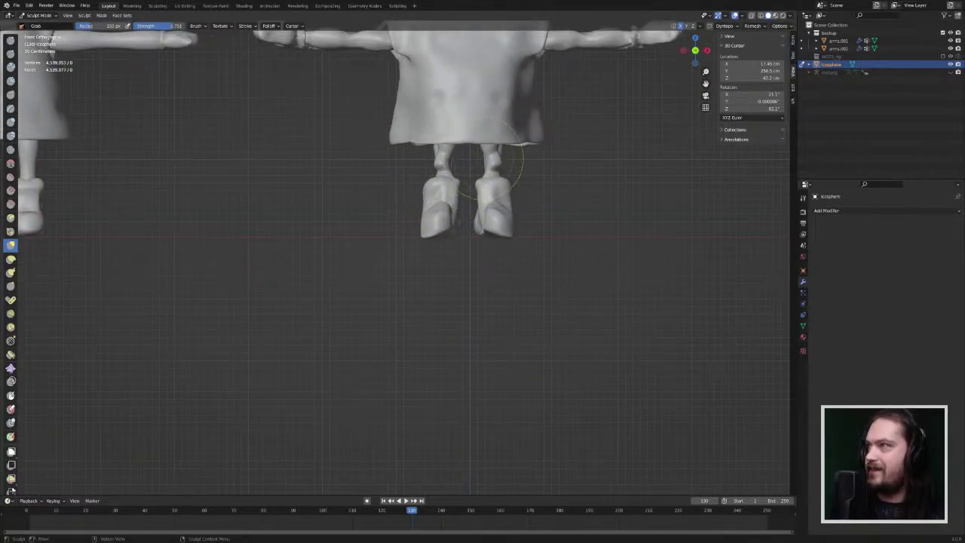
scroll(497, 163, "up", 4)
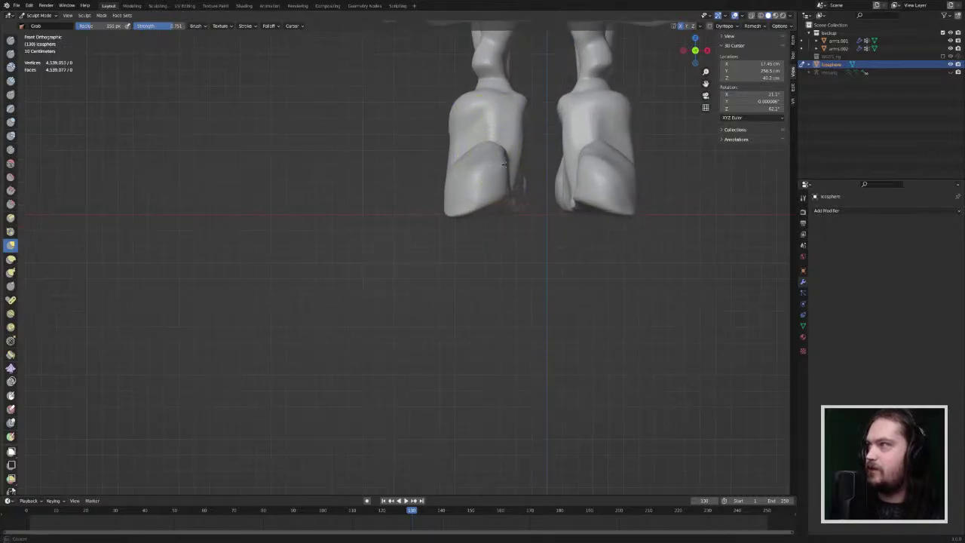
Step: Pull the inner side of each toe cap toward the character's center to widen it with the Grab brush
middle_click_drag(523, 168, 435, 183)
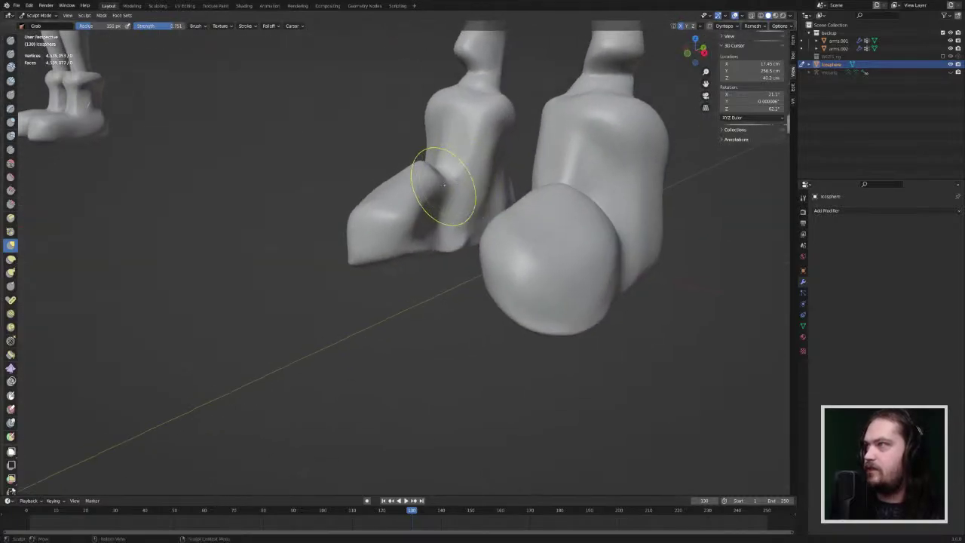
middle_click_drag(423, 234, 476, 215)
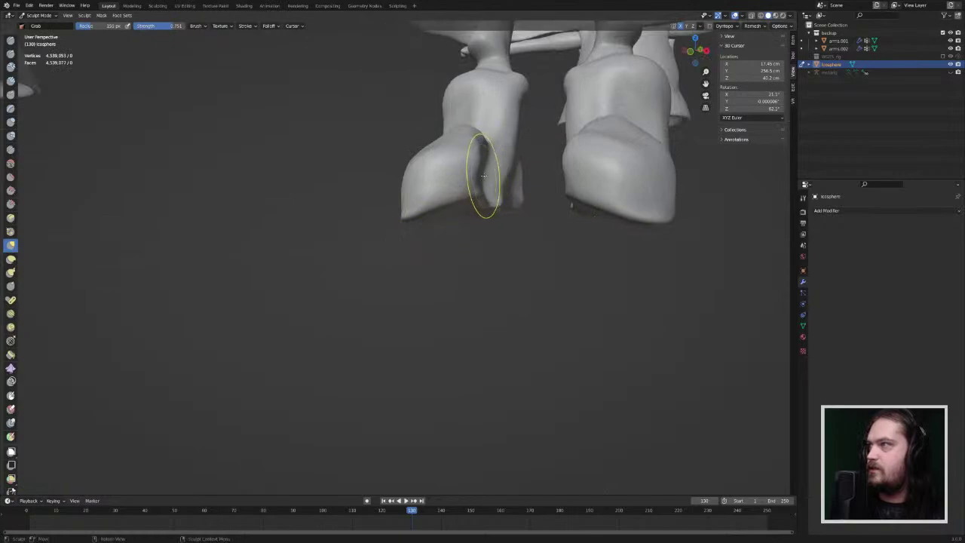
left_click_drag(484, 176, 501, 181)
left_click_drag(487, 178, 491, 176)
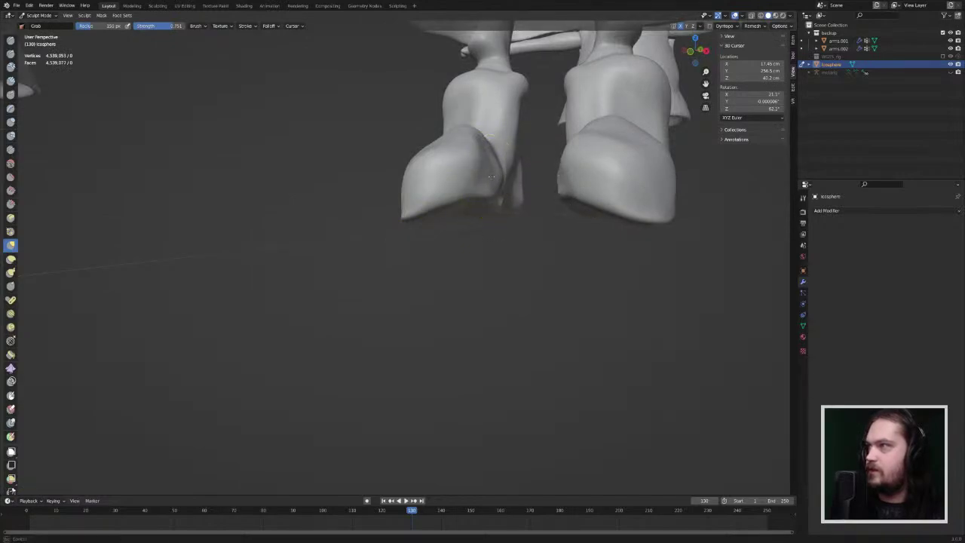
Step: Lower the inner bottom edge of each toe cap toward the ground line in the front orthographic view
key("KP_1")
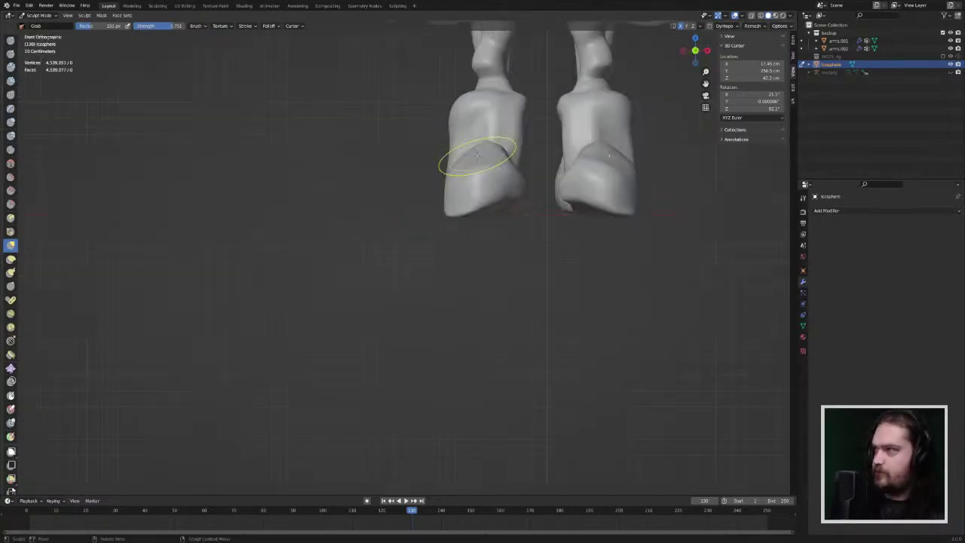
left_click_drag(572, 201, 591, 213)
left_click_drag(597, 209, 602, 213)
mouse_move(600, 159)
middle_mouse_down()
mouse_move(606, 185)
mouse_move(637, 162)
middle_mouse_up()
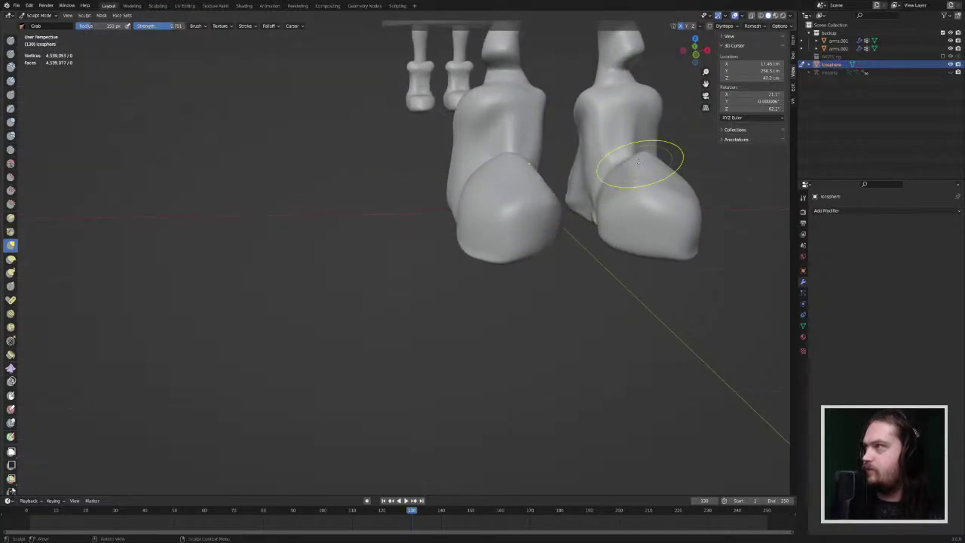
Step: Smooth the toe caps and the fronts of the ankles on both shoes with the Smooth brush at strength 1.000
left_click(11, 164)
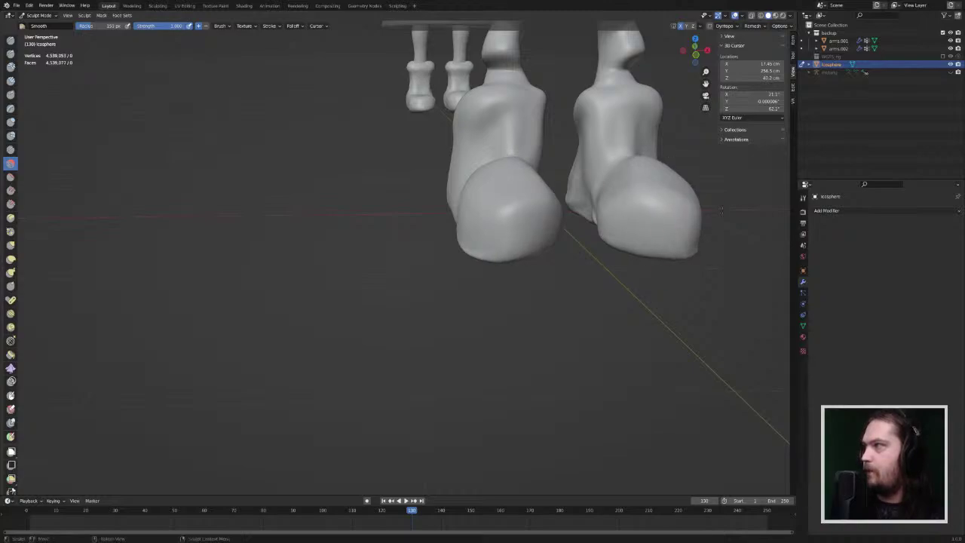
middle_click_drag(722, 210, 637, 222)
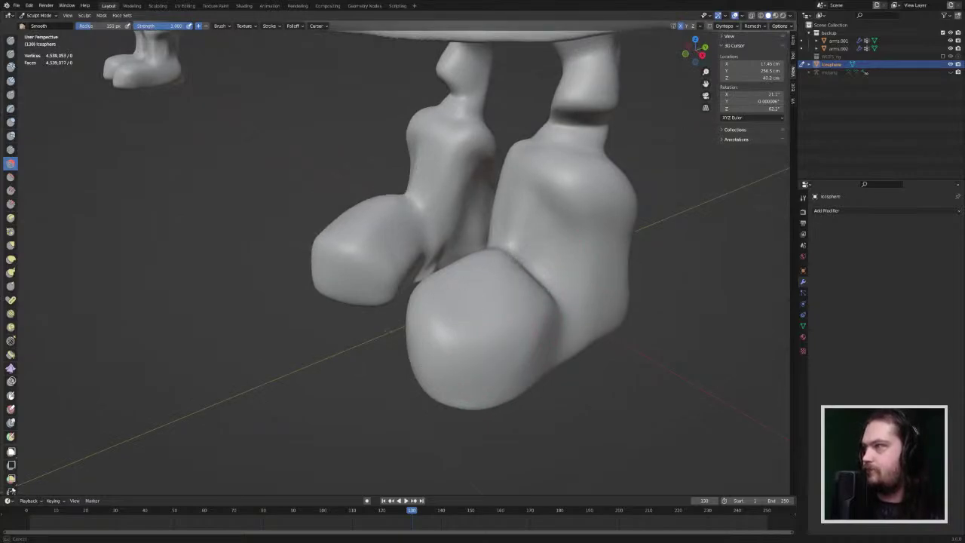
left_click_drag(487, 277, 456, 289)
mouse_move(459, 289)
middle_mouse_down()
mouse_move(588, 293)
mouse_move(495, 292)
middle_mouse_up()
middle_click_drag(599, 293, 580, 290)
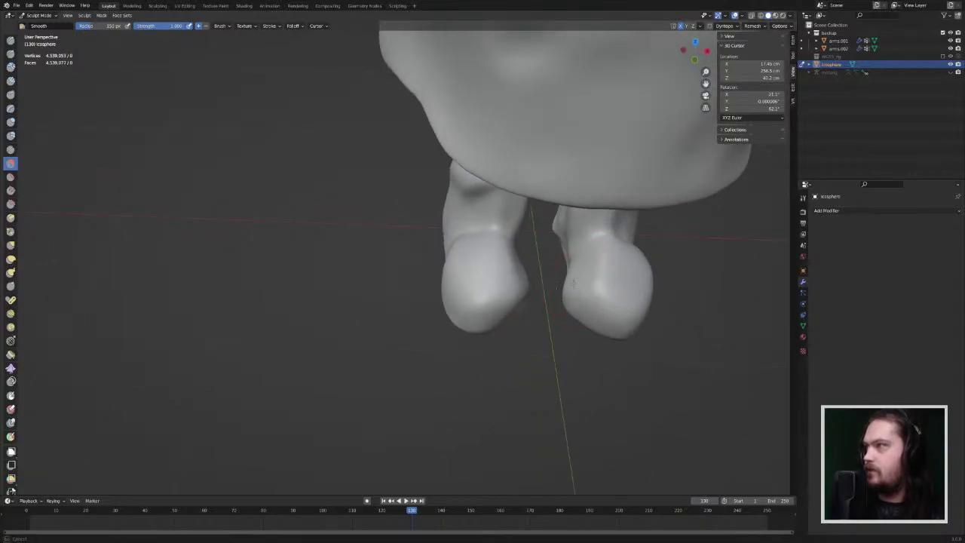
middle_click_drag(580, 291, 595, 205)
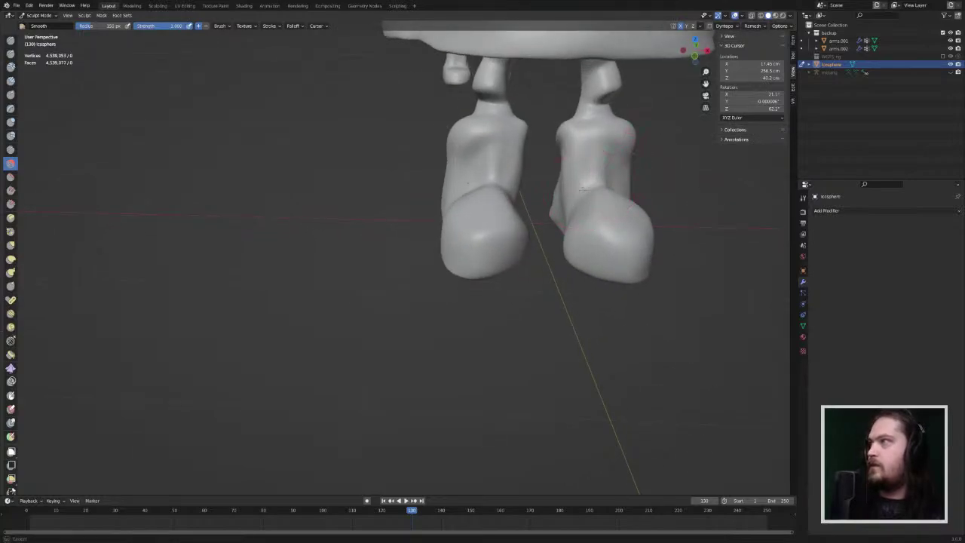
left_click_drag(596, 179, 597, 175)
middle_click_drag(597, 175, 547, 185)
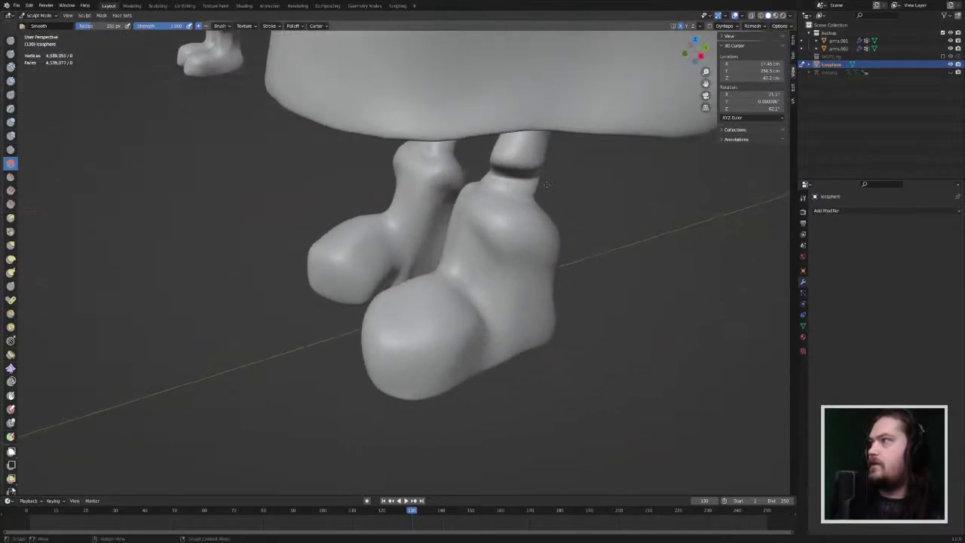
mouse_move(453, 236)
left_mouse_down()
mouse_move(468, 238)
mouse_move(453, 247)
mouse_move(469, 244)
mouse_move(473, 258)
left_mouse_up()
Step: Reshape the outer side and back of each heel below the ankle cuff with the Grab brush
left_click(10, 246)
middle_click_drag(468, 262, 459, 237)
mouse_move(459, 189)
middle_mouse_down()
mouse_move(370, 201)
mouse_move(345, 194)
middle_mouse_up()
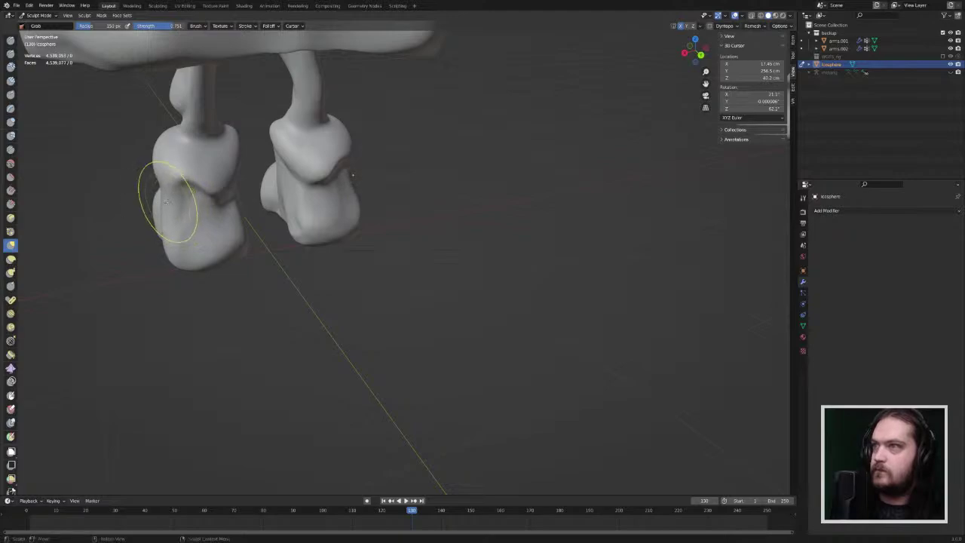
left_click_drag(166, 201, 169, 202)
middle_click_drag(177, 212, 137, 199)
mouse_move(240, 161)
left_mouse_down()
mouse_move(237, 143)
mouse_move(247, 147)
left_mouse_up()
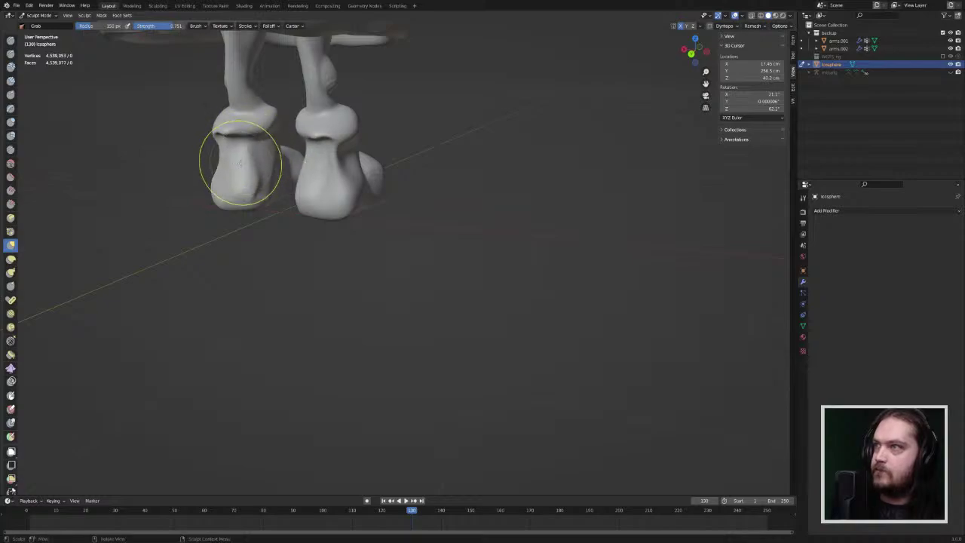
Step: Push the back of each ankle inward between the cuff and the heel with the Grab brush
middle_click_drag(241, 168, 320, 151)
scroll(331, 143, "up", 2)
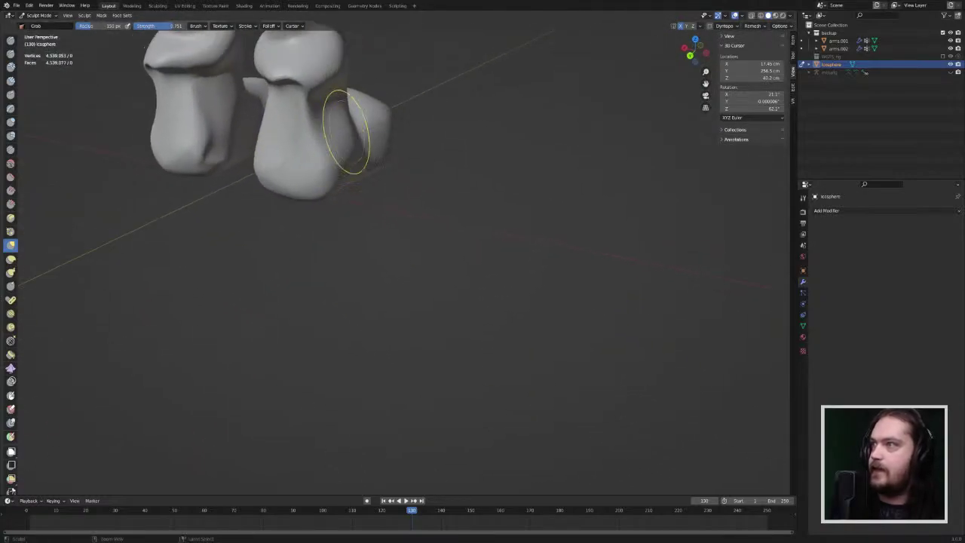
mouse_move(308, 95)
left_mouse_down()
mouse_move(312, 84)
mouse_move(315, 97)
left_mouse_up()
mouse_move(301, 105)
middle_mouse_down()
mouse_move(282, 123)
mouse_move(263, 106)
middle_mouse_up()
mouse_move(362, 147)
middle_mouse_down()
mouse_move(376, 105)
mouse_move(405, 87)
middle_mouse_up()
scroll(407, 87, "down", 3)
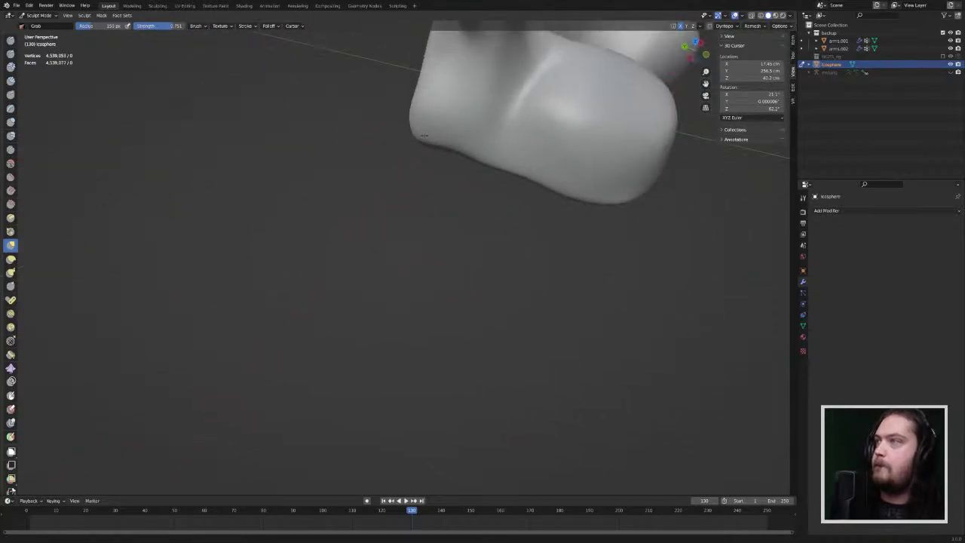
middle_click_drag(403, 124, 408, 95)
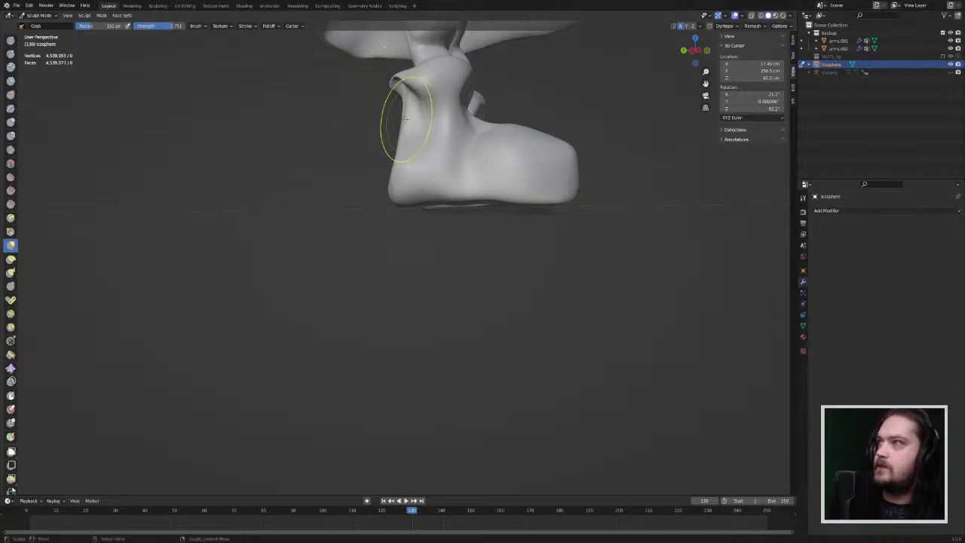
left_click_drag(402, 123, 415, 121)
key("ctrl+z")
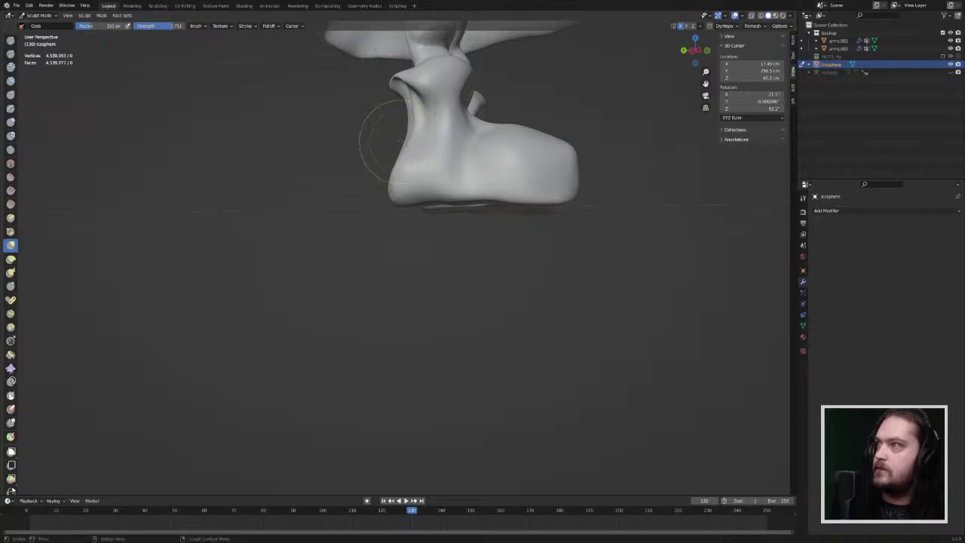
Step: Pull the outer side of each ankle up against the underside of its cuff with the Grab brush
middle_click_drag(426, 128, 487, 266)
middle_click_drag(610, 184, 445, 189)
middle_click_drag(460, 260, 477, 178, "ctrl")
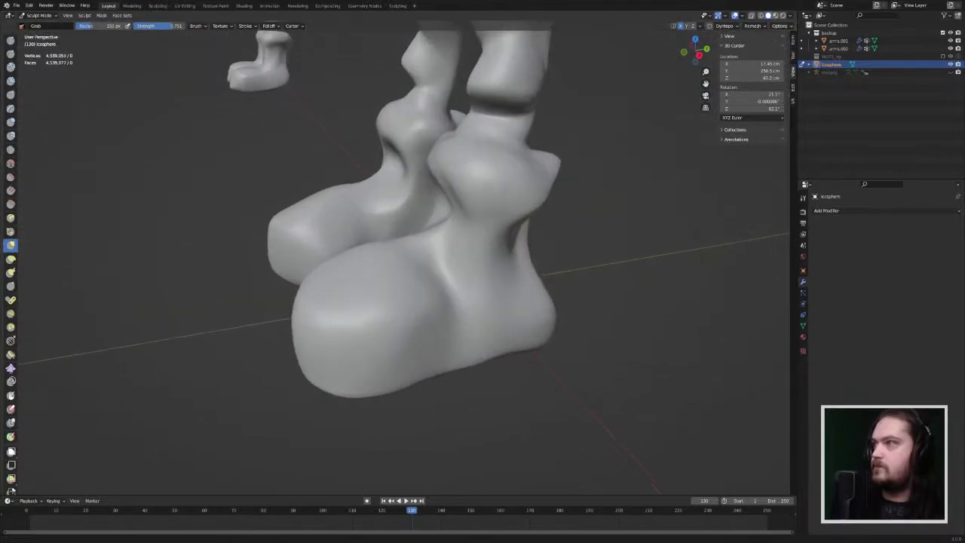
middle_click_drag(549, 145, 538, 147)
middle_click_drag(494, 241, 500, 199, "ctrl")
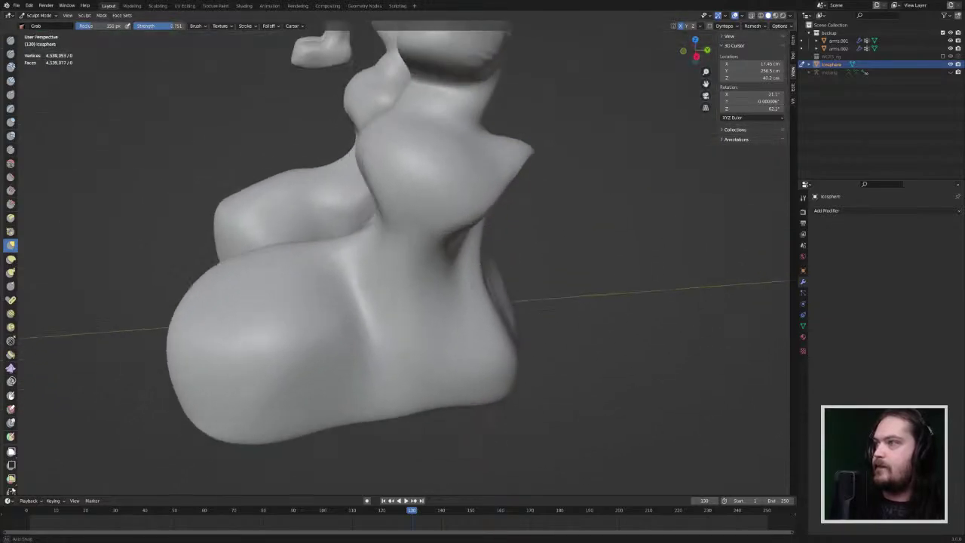
middle_click_drag(538, 146, 500, 209)
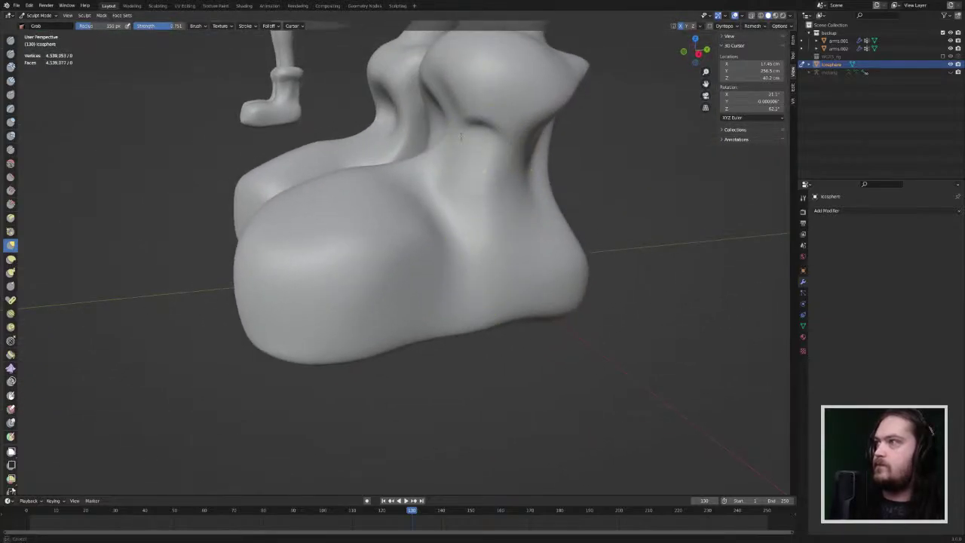
left_click_drag(462, 138, 459, 108)
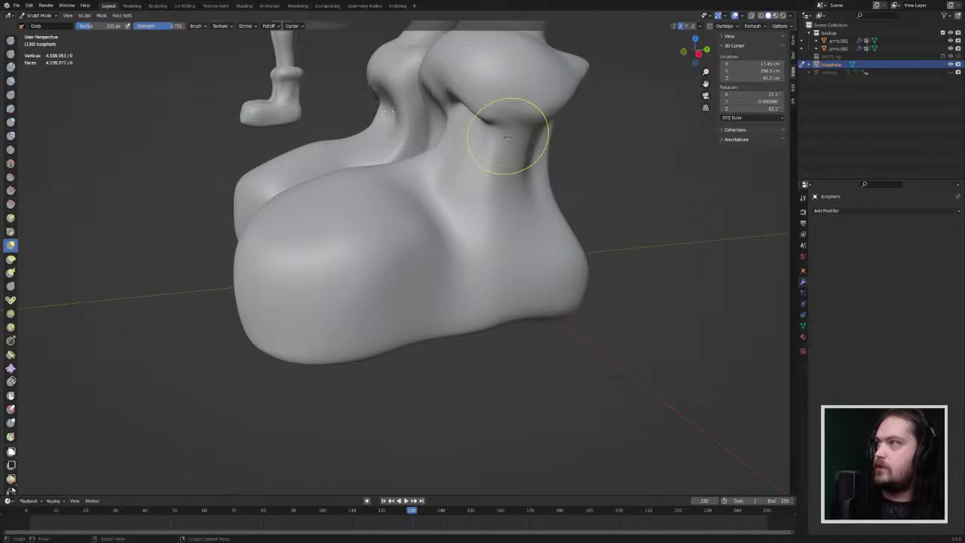
mouse_move(508, 137)
left_mouse_down()
mouse_move(500, 117)
mouse_move(488, 116)
mouse_move(530, 122)
mouse_move(533, 111)
left_mouse_up()
Step: Pull the back of each ankle down just below the cuff with the Grab brush
middle_click_drag(533, 123, 426, 158)
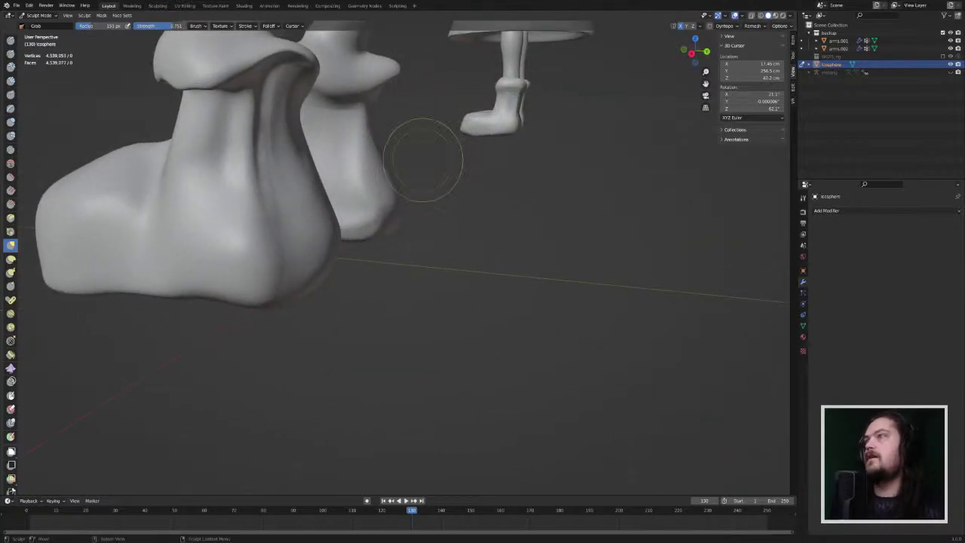
mouse_move(327, 136)
middle_mouse_down("ctrl")
mouse_move(351, 142)
mouse_move(296, 142)
middle_mouse_up("ctrl")
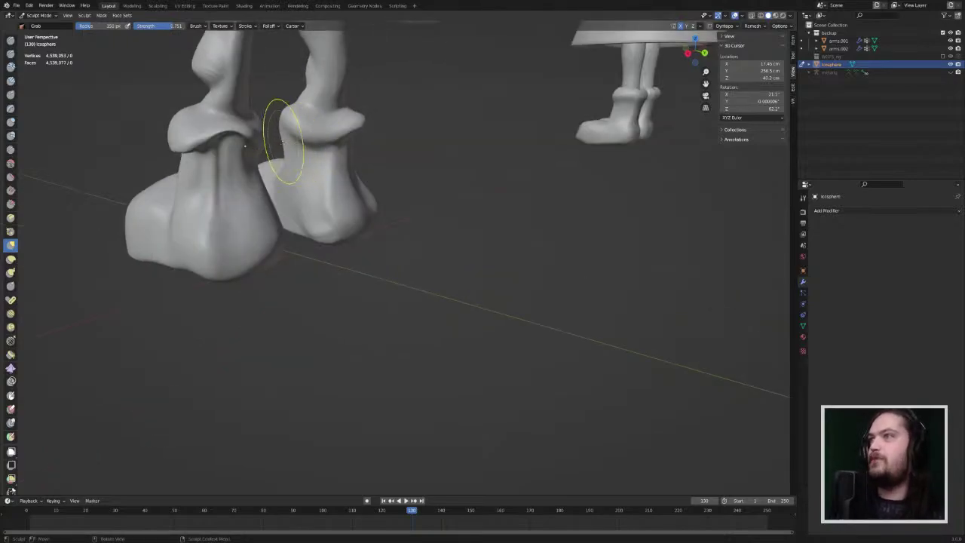
left_click_drag(234, 144, 225, 180)
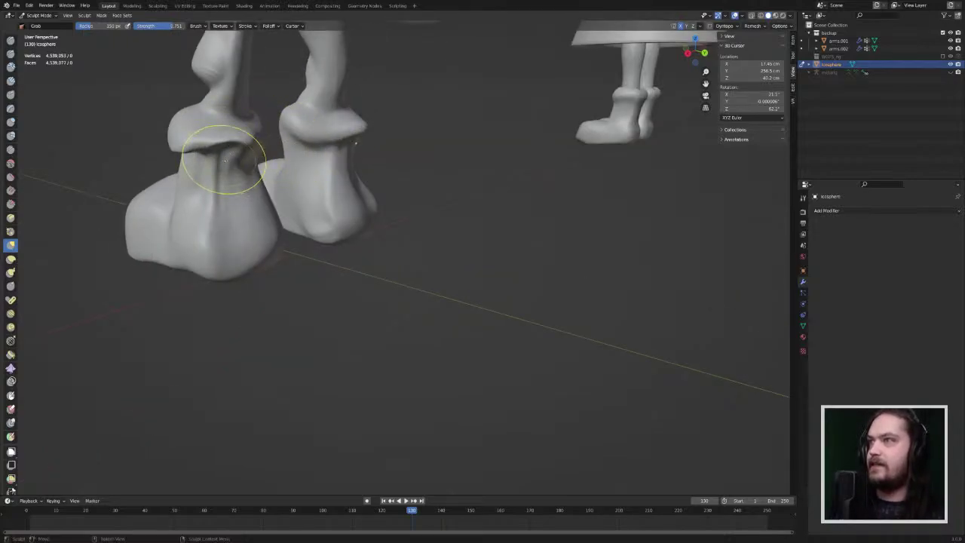
middle_click_drag(225, 161, 437, 132)
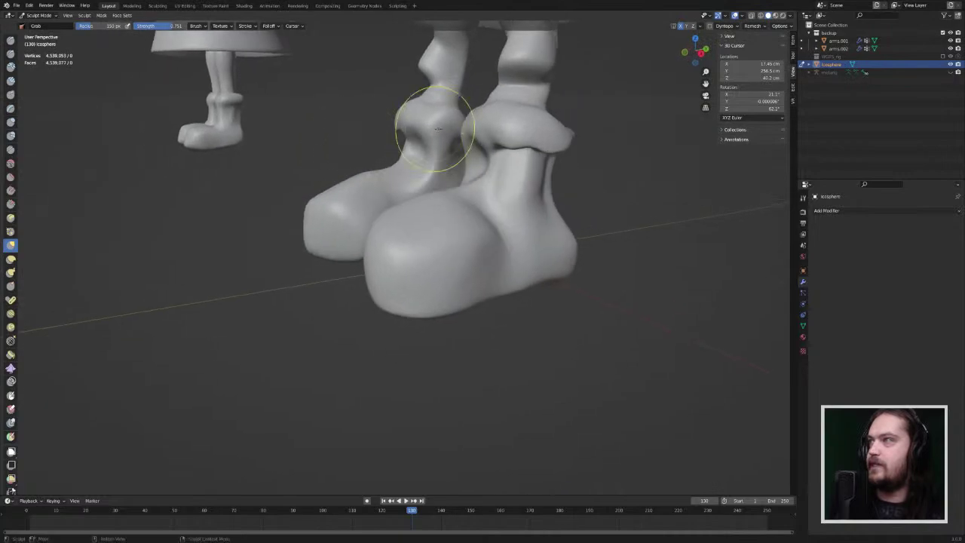
Step: Reshape the front and inner side of each ankle below the cuff with the Grab brush
mouse_move(429, 149)
left_mouse_down()
mouse_move(439, 155)
mouse_move(436, 147)
left_mouse_up()
mouse_move(435, 147)
middle_mouse_down()
mouse_move(491, 161)
mouse_move(593, 160)
mouse_move(585, 179)
middle_mouse_up()
mouse_move(561, 180)
left_mouse_down()
mouse_move(570, 185)
mouse_move(550, 206)
left_mouse_up()
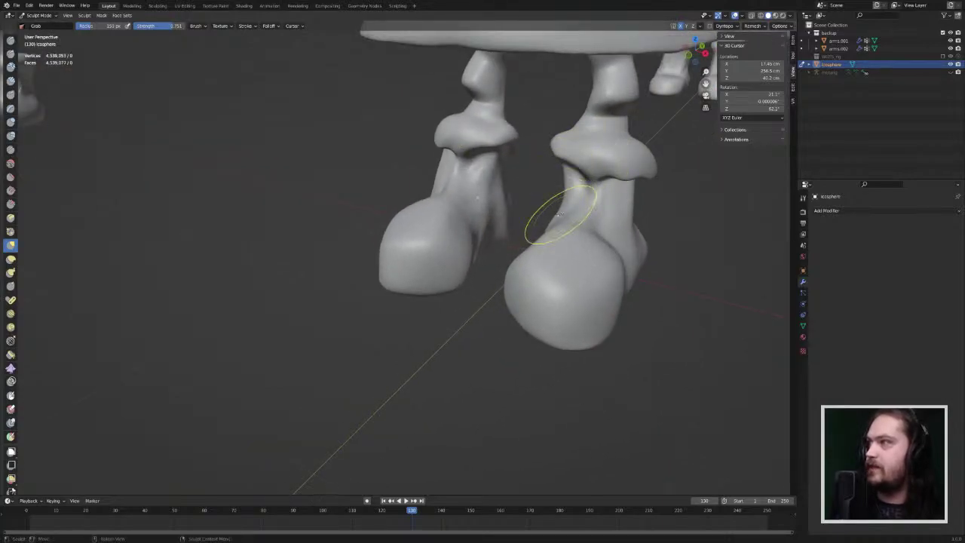
middle_click_drag(549, 216, 579, 202)
left_click_drag(579, 202, 577, 194)
middle_click_drag(577, 194, 521, 194)
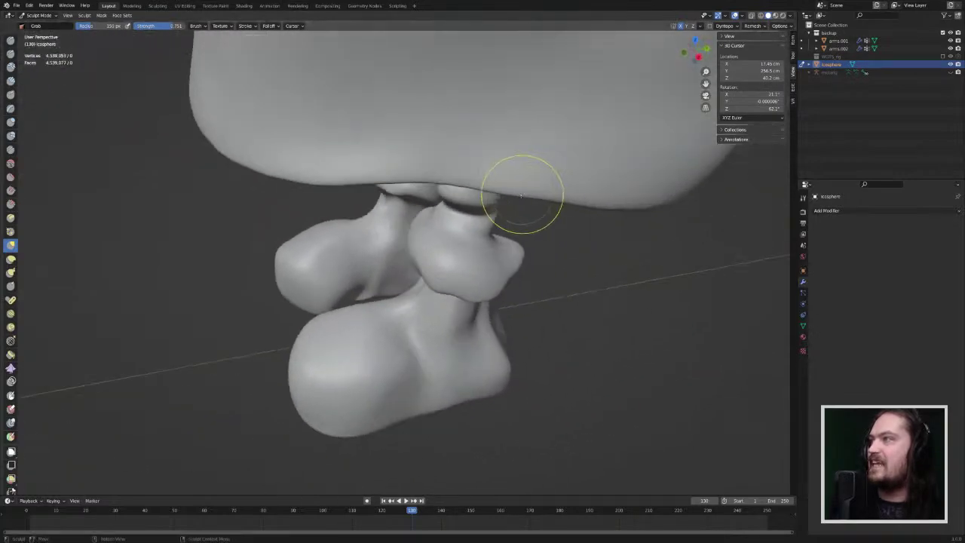
Step: Inflate both ankle cuffs all the way around into thick rounded rings with the Inflate/Deflate brush
middle_click_drag(541, 230, 522, 266)
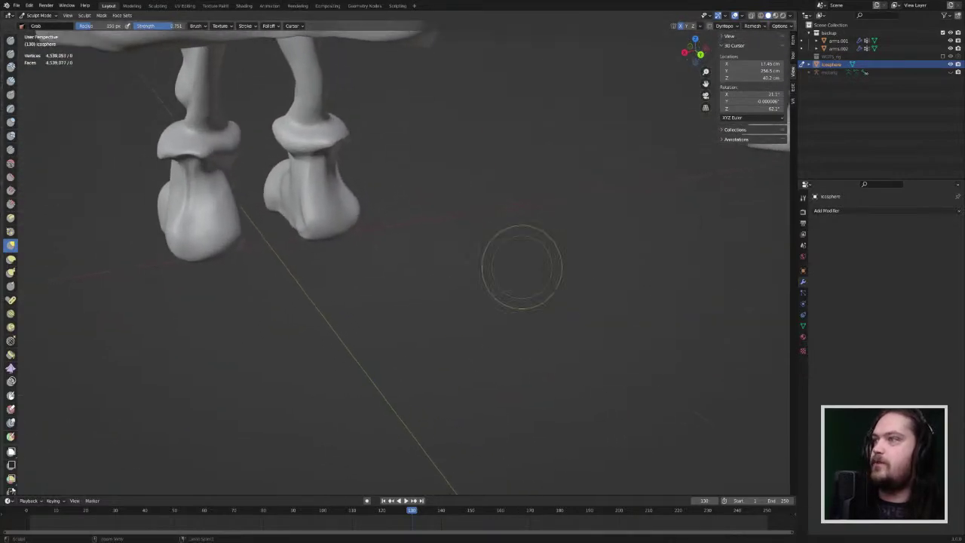
middle_click_drag(260, 211, 510, 273, "shift")
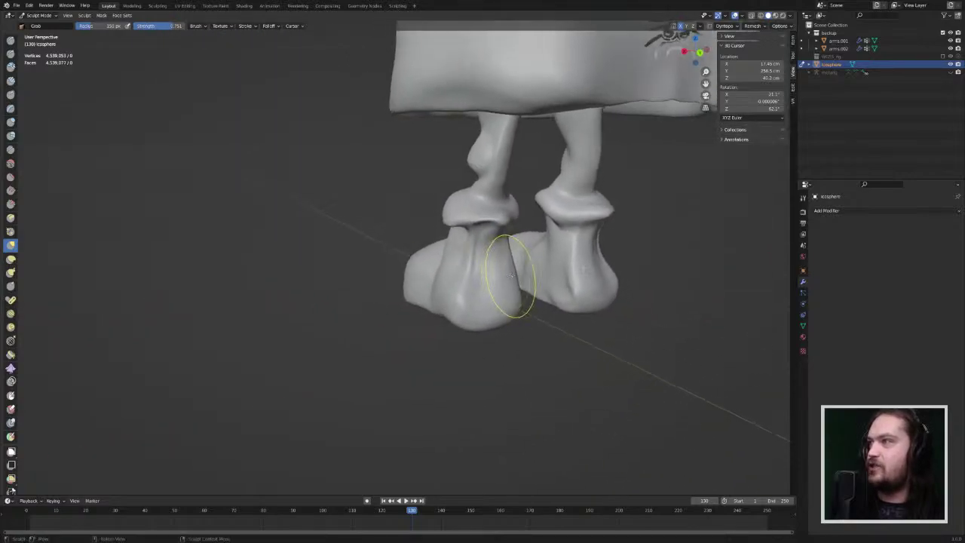
left_click(10, 122)
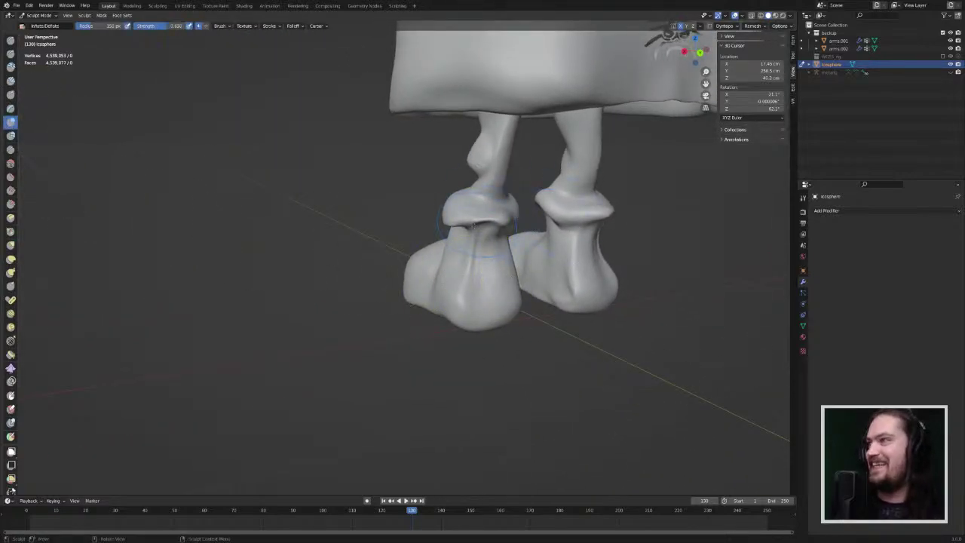
left_click_drag(447, 217, 509, 216)
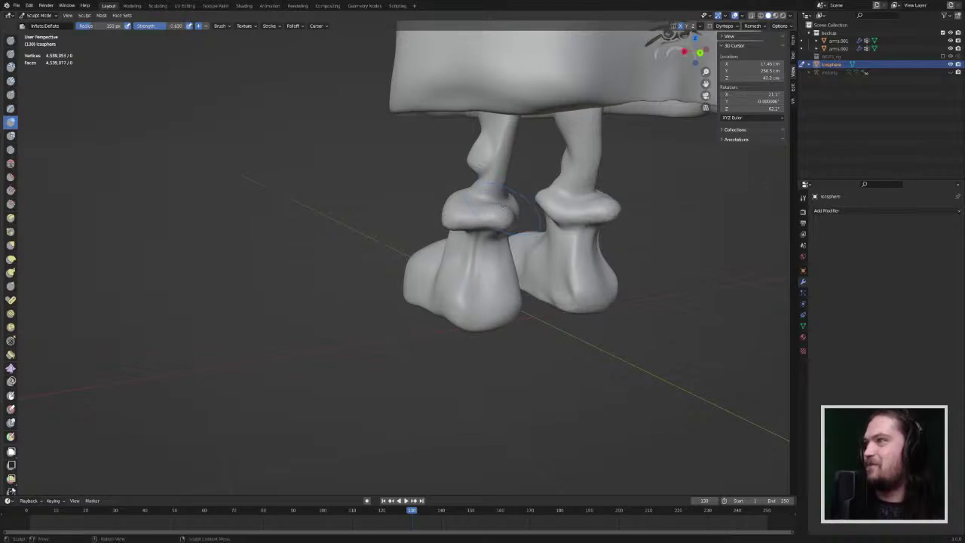
middle_click_drag(513, 215, 667, 208)
mouse_move(595, 222)
middle_mouse_down()
mouse_move(399, 172)
mouse_move(478, 192)
mouse_move(516, 177)
middle_mouse_up()
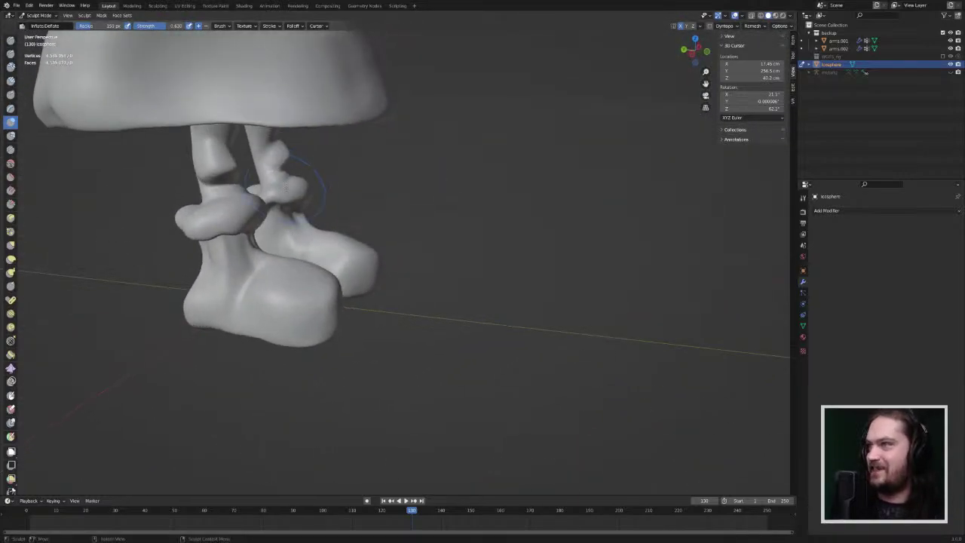
middle_click_drag(310, 184, 403, 183)
left_click_drag(412, 229, 371, 234)
middle_click_drag(322, 225, 474, 216)
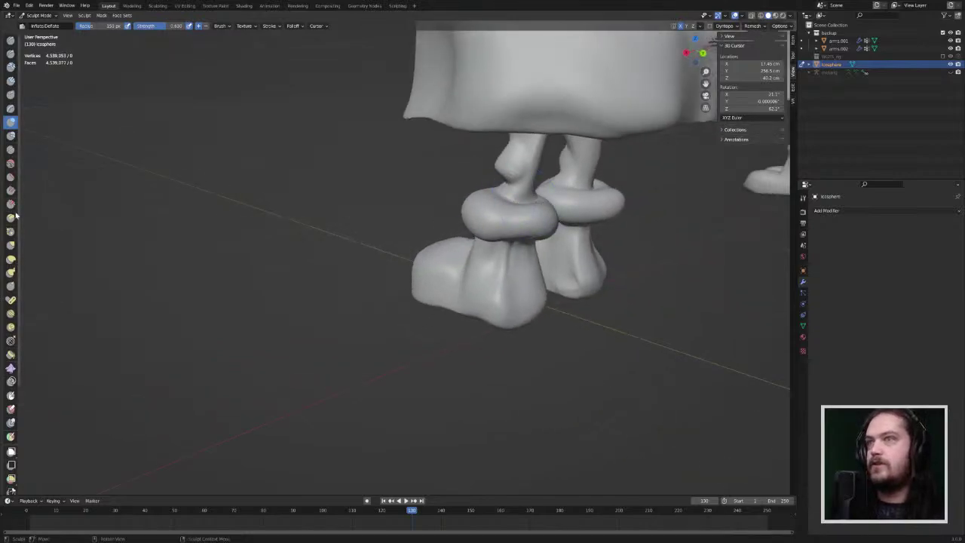
Step: Try to reshape the back of the ankles just under the cuffs with Inflate/Deflate strokes, undoing each one
middle_click_drag(491, 217, 494, 189)
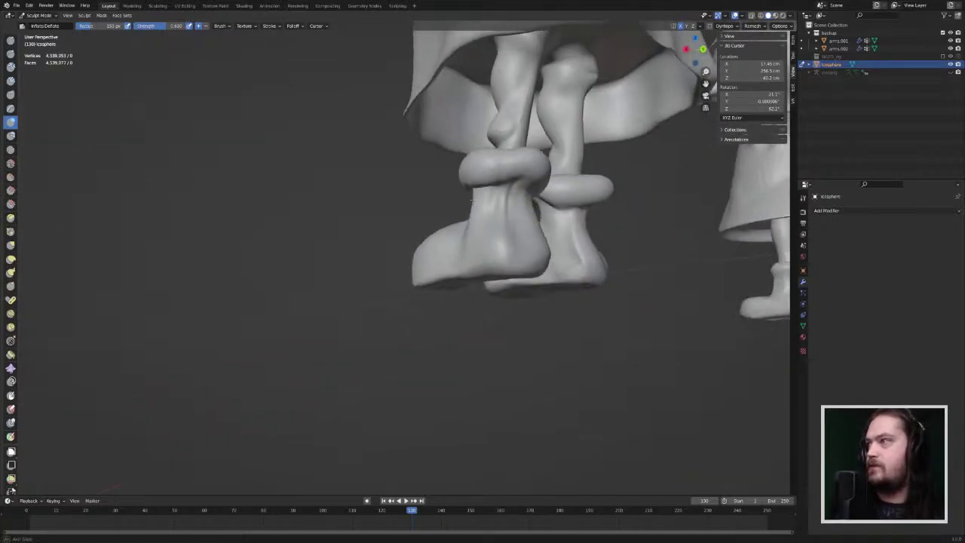
mouse_move(489, 191)
left_mouse_down()
mouse_move(521, 175)
mouse_move(490, 188)
mouse_move(515, 185)
mouse_move(509, 195)
left_mouse_up()
key("ctrl+z")
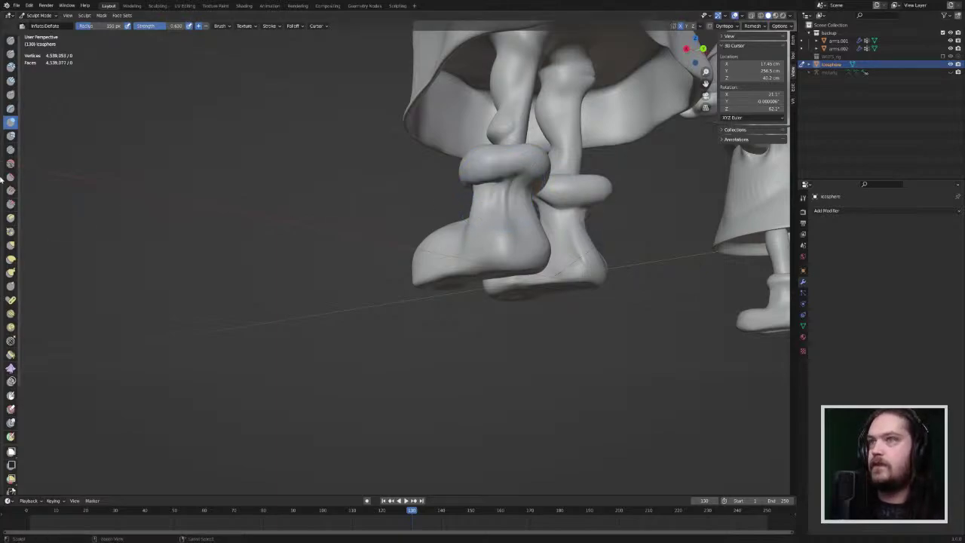
left_click_drag(511, 178, 485, 189)
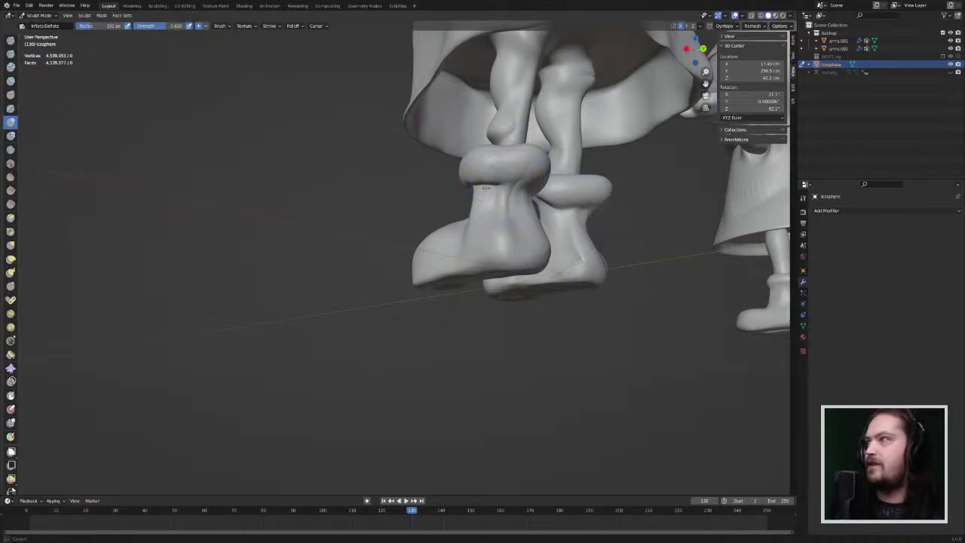
key("ctrl+z")
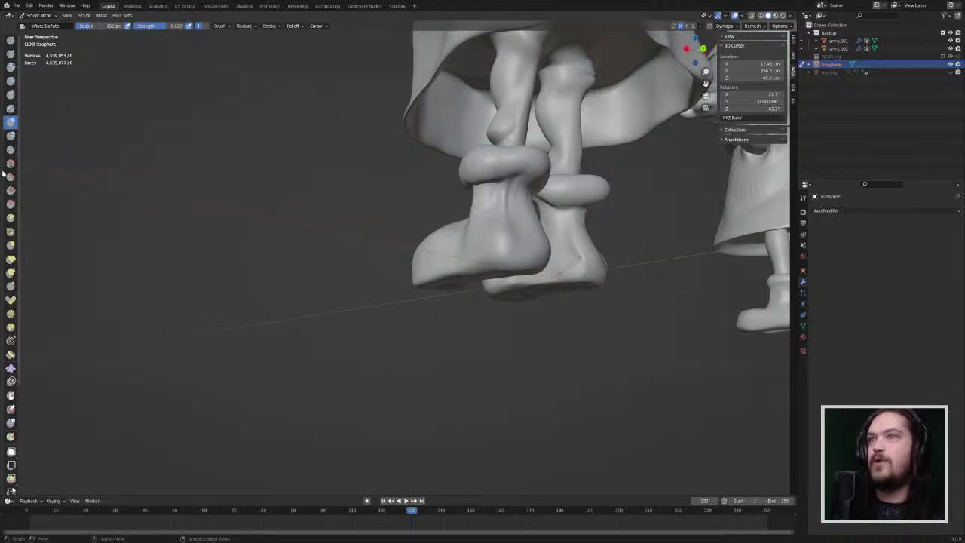
Step: Smooth the transition between each cuff's underside and the back of the ankle with the Smooth brush
left_click_drag(532, 181, 523, 188)
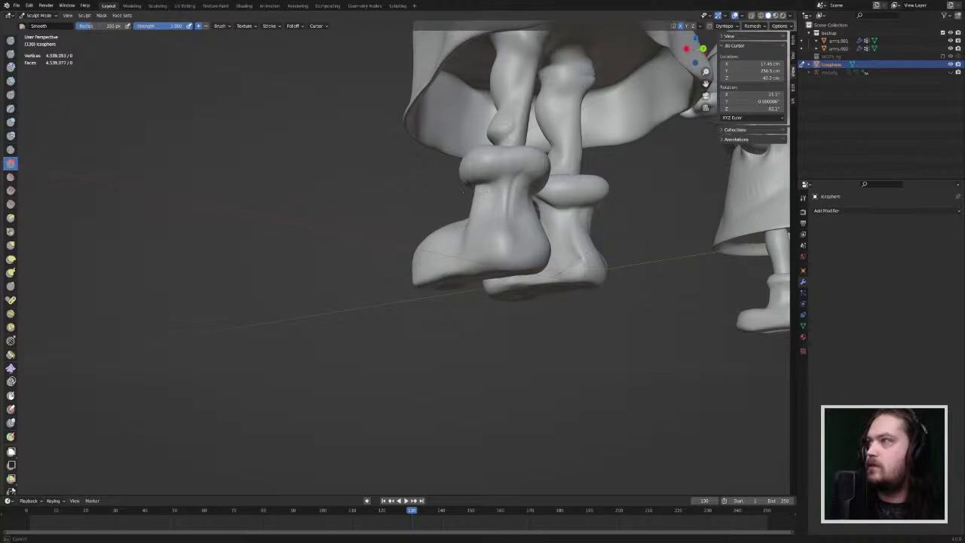
mouse_move(463, 190)
middle_mouse_down()
mouse_move(369, 215)
mouse_move(379, 197)
mouse_move(422, 214)
mouse_move(473, 207)
mouse_move(470, 188)
middle_mouse_up()
scroll(469, 188, "up", 3)
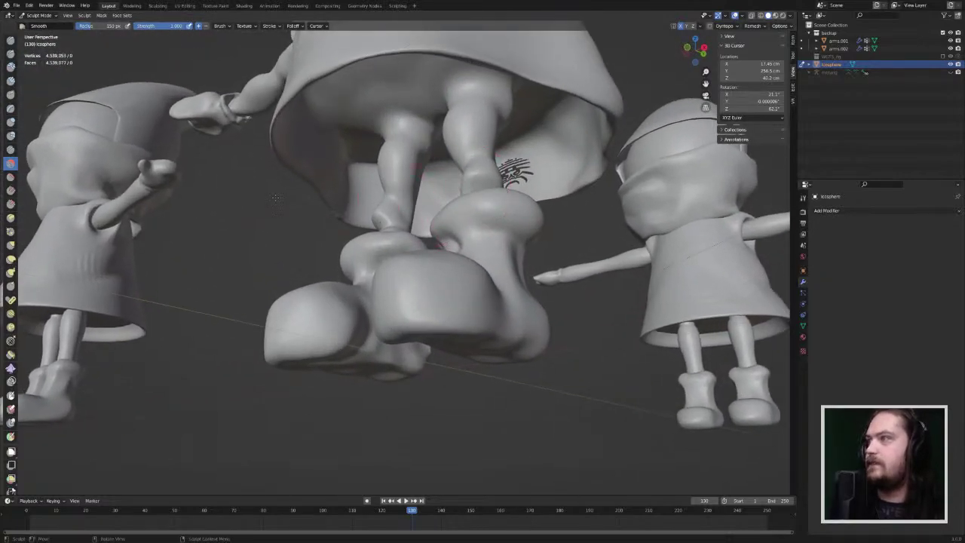
Step: Carve a crease around each ankle where it meets the underside of the cuff with the Crease brush
left_click(11, 149)
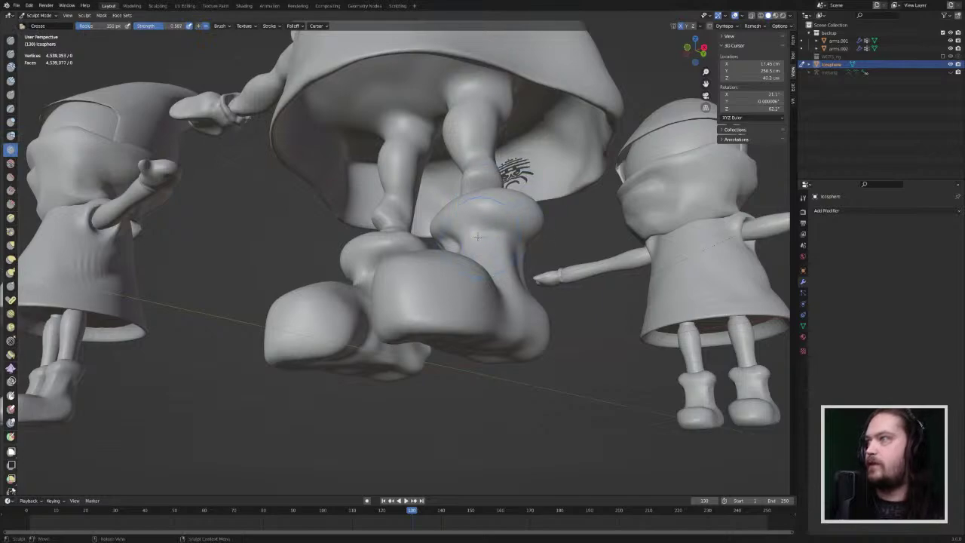
left_click_drag(471, 239, 484, 230)
middle_click_drag(478, 232, 443, 252)
middle_click_drag(622, 207, 453, 190)
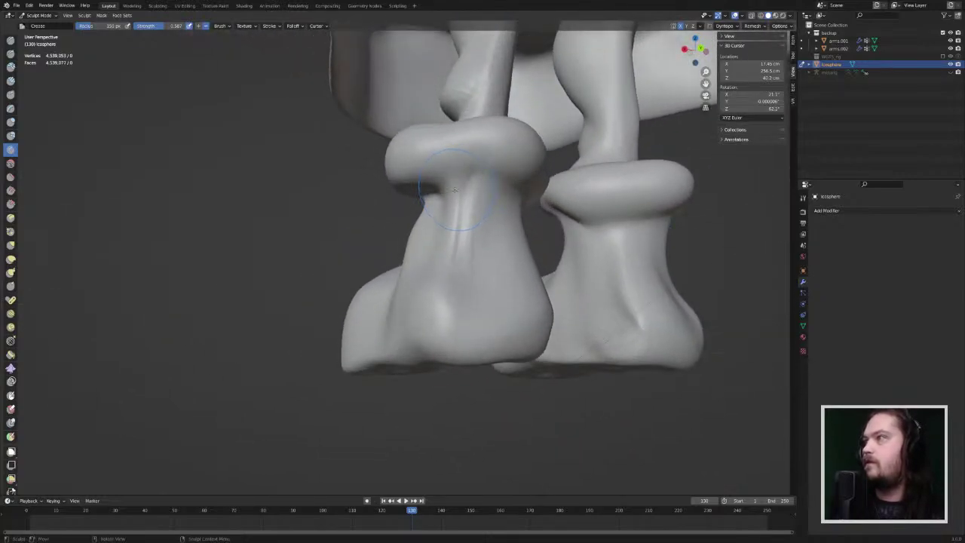
left_click_drag(451, 188, 523, 190)
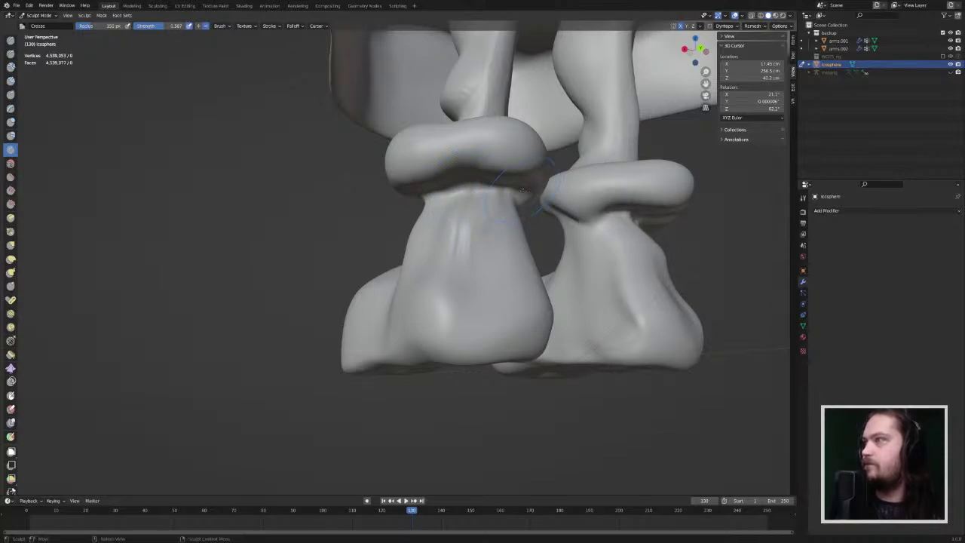
middle_click_drag(522, 190, 449, 230)
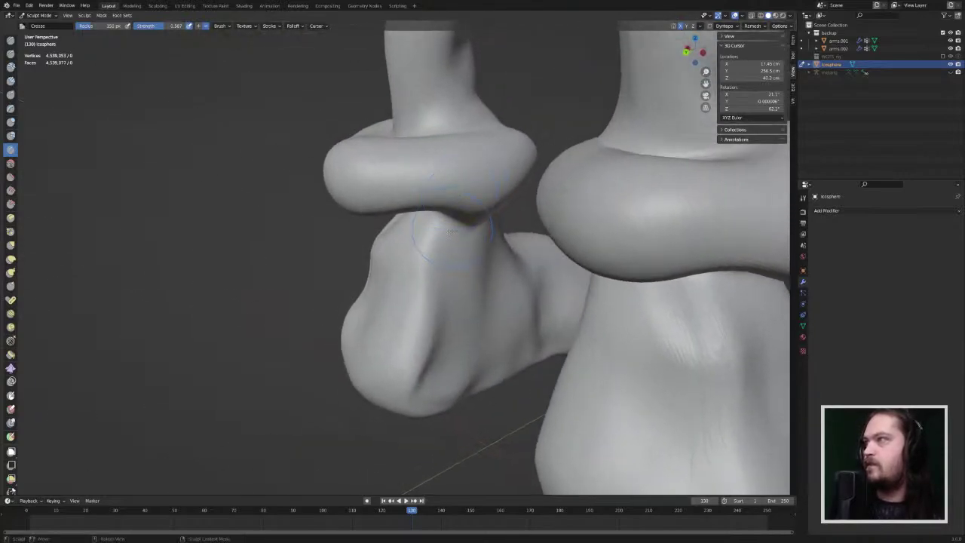
left_click_drag(450, 230, 491, 221)
middle_click_drag(488, 219, 237, 213)
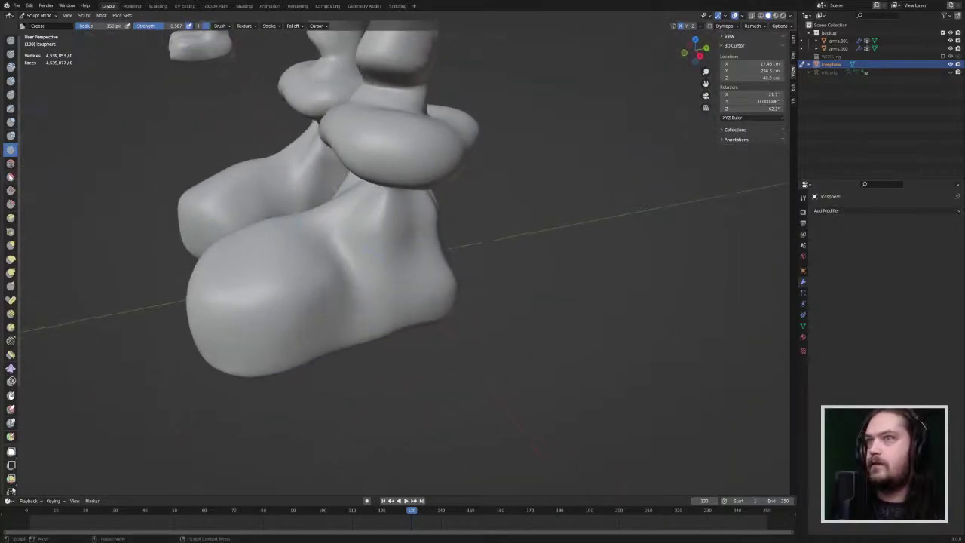
Step: Smooth the undersides of the cuffs and the tops of the ankles with the Smooth brush at strength 1.000
left_click(10, 163)
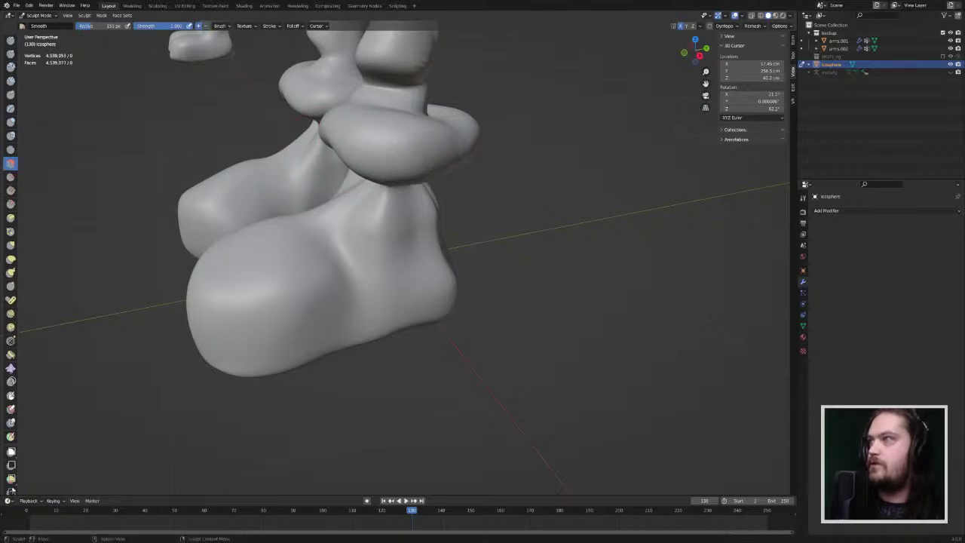
middle_click_drag(599, 130, 497, 124)
left_click_drag(480, 179, 517, 183)
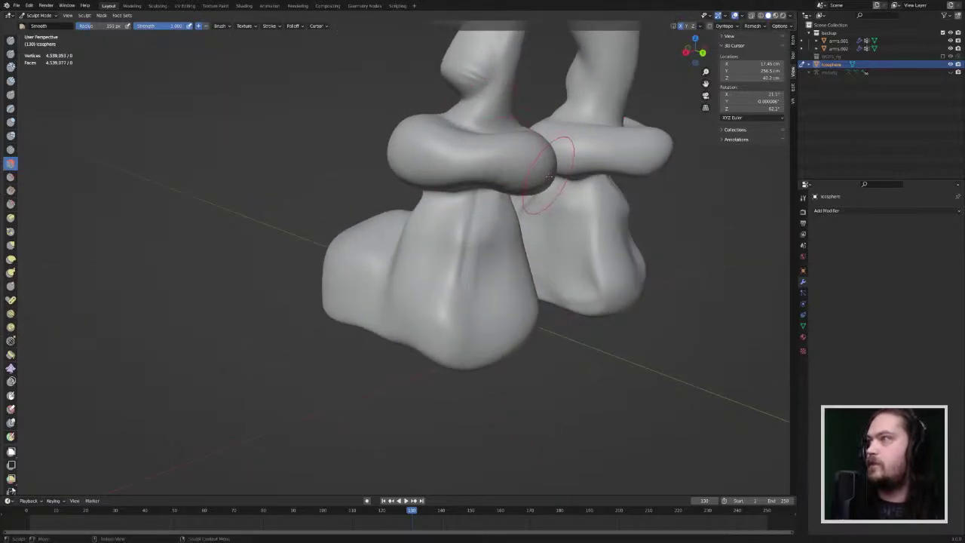
middle_click_drag(548, 176, 458, 147)
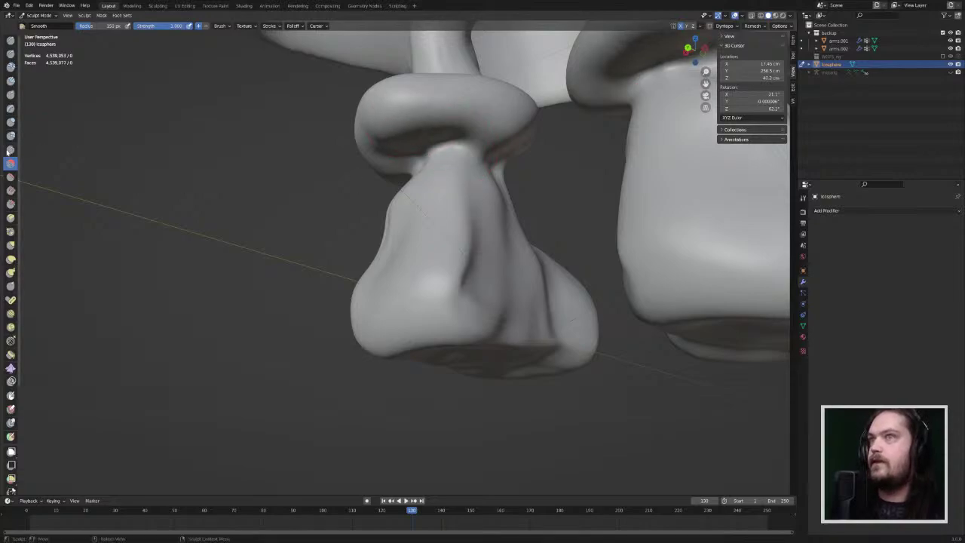
mouse_move(430, 119)
left_mouse_down()
mouse_move(400, 131)
mouse_move(386, 92)
left_mouse_up()
mouse_move(420, 65)
middle_mouse_down()
mouse_move(500, 153)
mouse_move(450, 156)
mouse_move(411, 172)
mouse_move(396, 161)
middle_mouse_up()
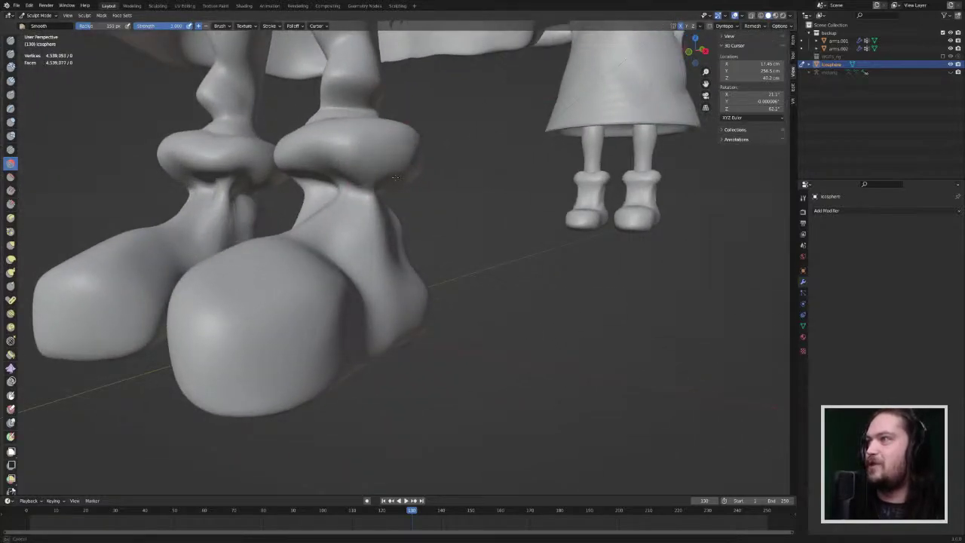
Step: Carve a crease with the Crease brush where the lower leg meets the top of the cuff
mouse_move(393, 167)
middle_mouse_down()
mouse_move(386, 144)
mouse_move(520, 176)
mouse_move(342, 231)
middle_mouse_up()
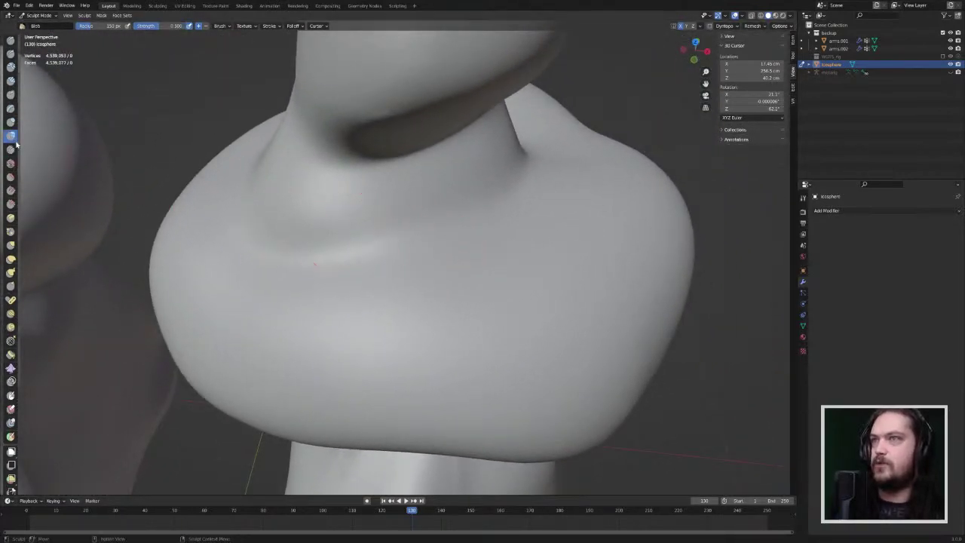
mouse_move(279, 225)
left_mouse_down()
mouse_move(269, 220)
mouse_move(354, 222)
mouse_move(389, 237)
mouse_move(490, 206)
mouse_move(518, 161)
left_mouse_up()
key("ctrl+z")
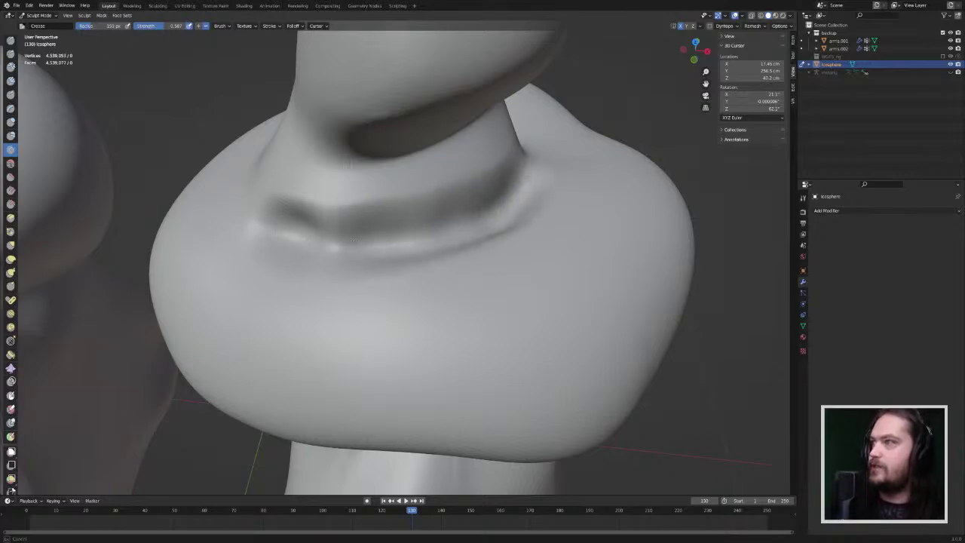
left_click_drag(351, 241, 259, 216)
middle_click_drag(301, 268, 237, 298)
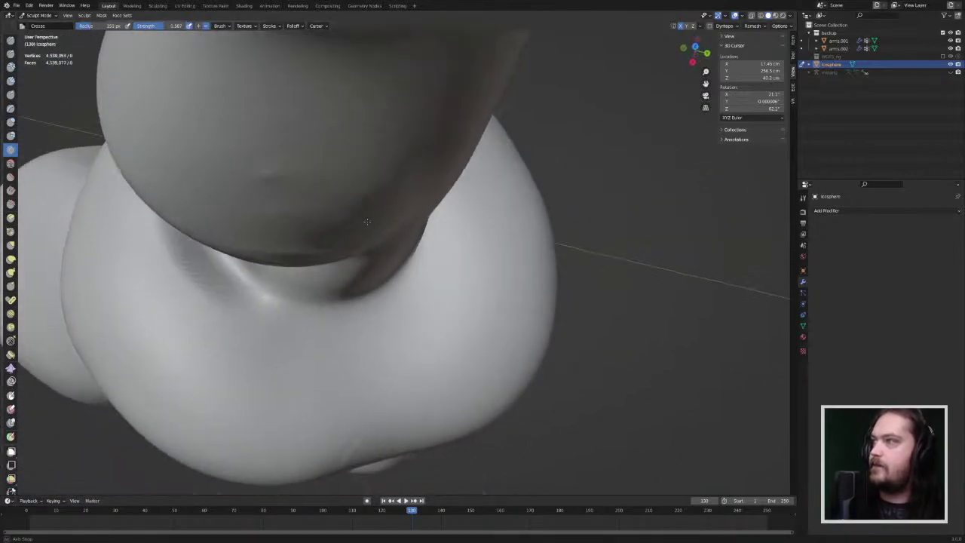
mouse_move(237, 303)
left_mouse_down()
mouse_move(353, 308)
mouse_move(400, 286)
mouse_move(474, 227)
left_mouse_up()
middle_click_drag(475, 227, 377, 231)
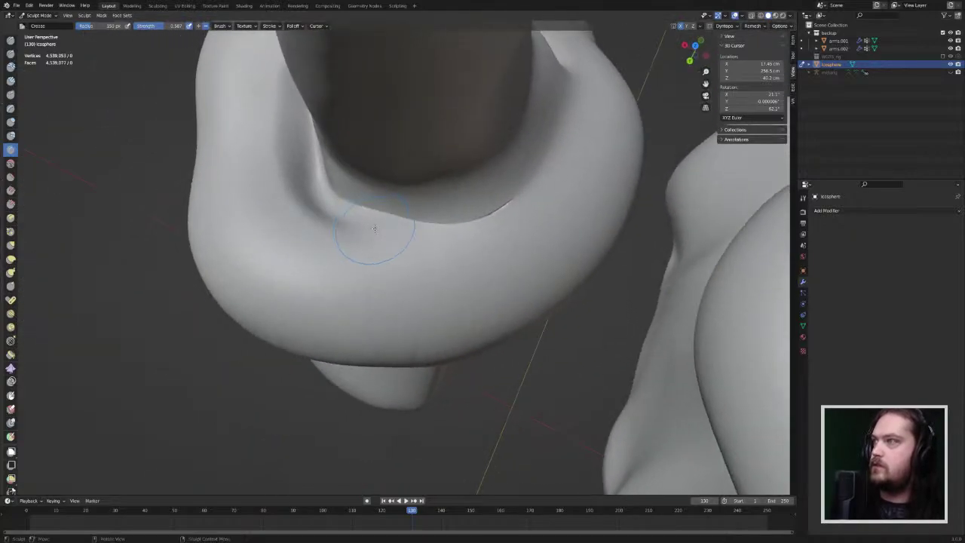
Step: Extend the crease around the remaining sides of the leg along the cuff's inner top edge
mouse_move(376, 230)
left_mouse_down()
mouse_move(459, 223)
mouse_move(535, 170)
mouse_move(514, 168)
mouse_move(494, 190)
left_mouse_up()
mouse_move(673, 104)
middle_mouse_down()
mouse_move(647, 118)
mouse_move(591, 113)
middle_mouse_up()
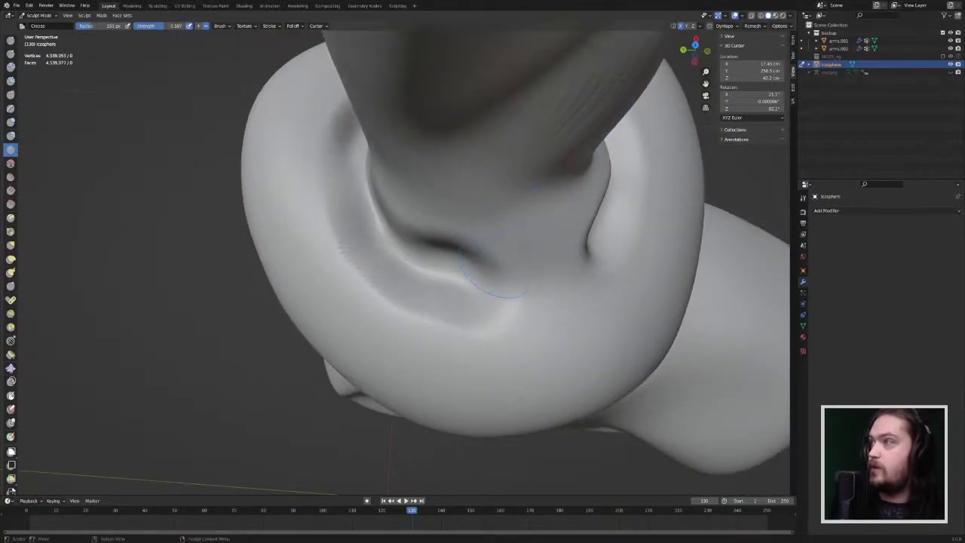
mouse_move(473, 275)
left_mouse_down()
mouse_move(501, 283)
mouse_move(565, 259)
mouse_move(548, 259)
left_mouse_up()
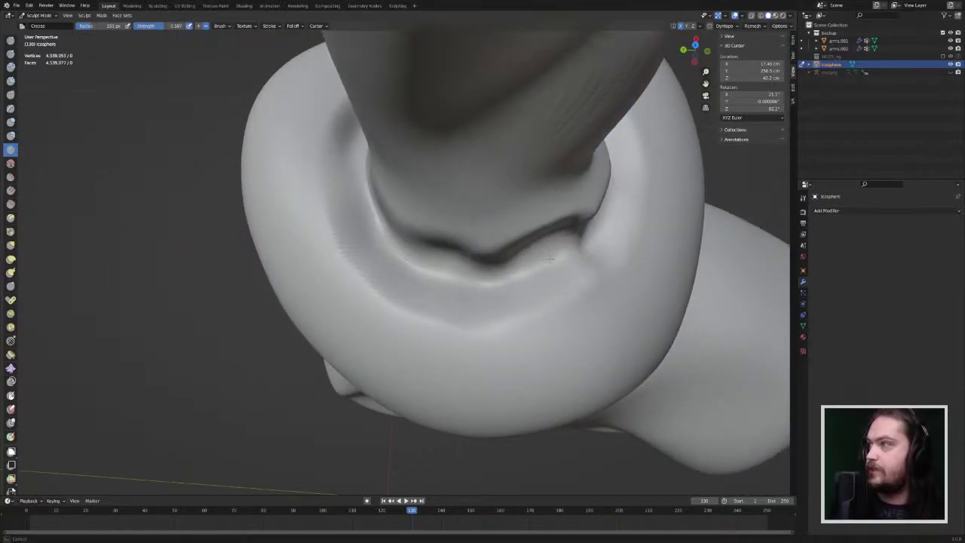
middle_click_drag(570, 222, 509, 184)
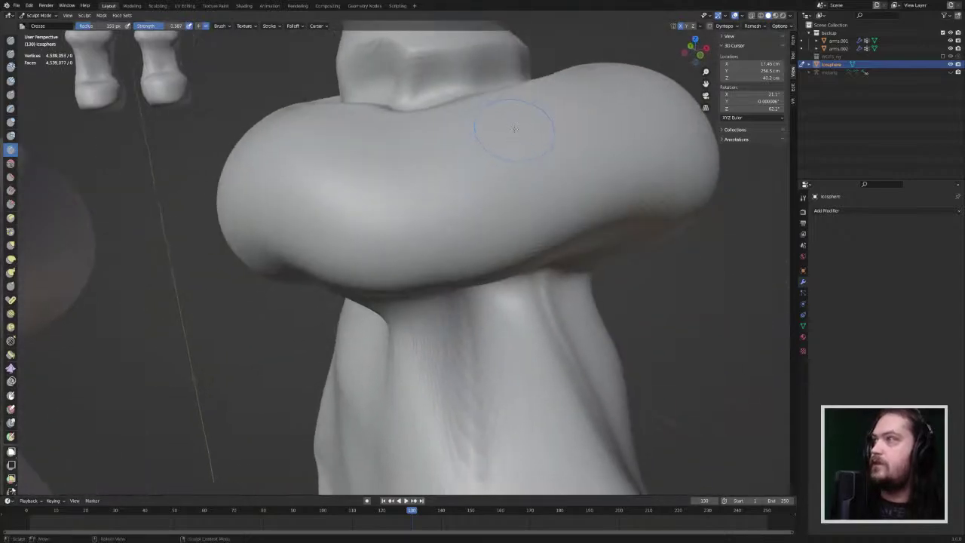
middle_click_drag(515, 133, 558, 146)
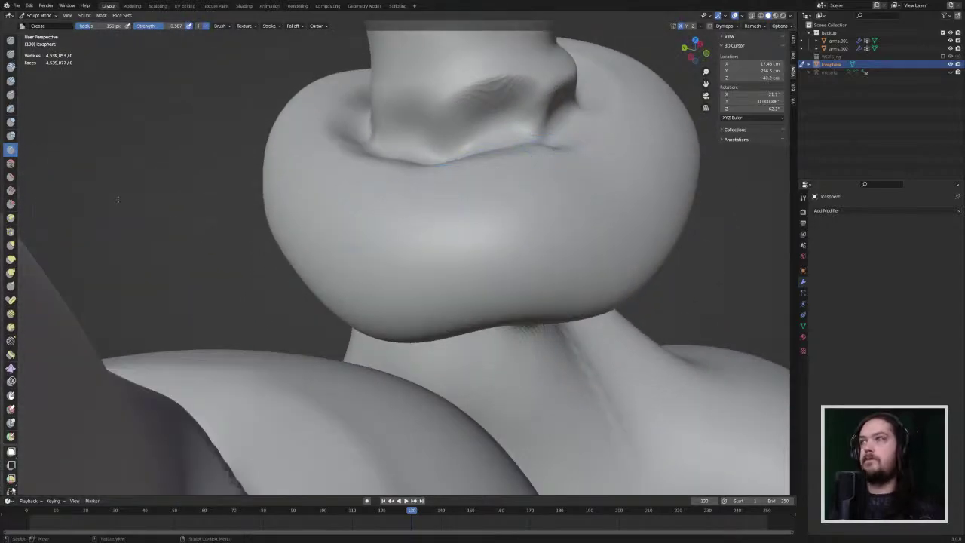
mouse_move(685, 147)
middle_mouse_down()
mouse_move(622, 142)
mouse_move(520, 165)
middle_mouse_up()
scroll(452, 215, "down", 5)
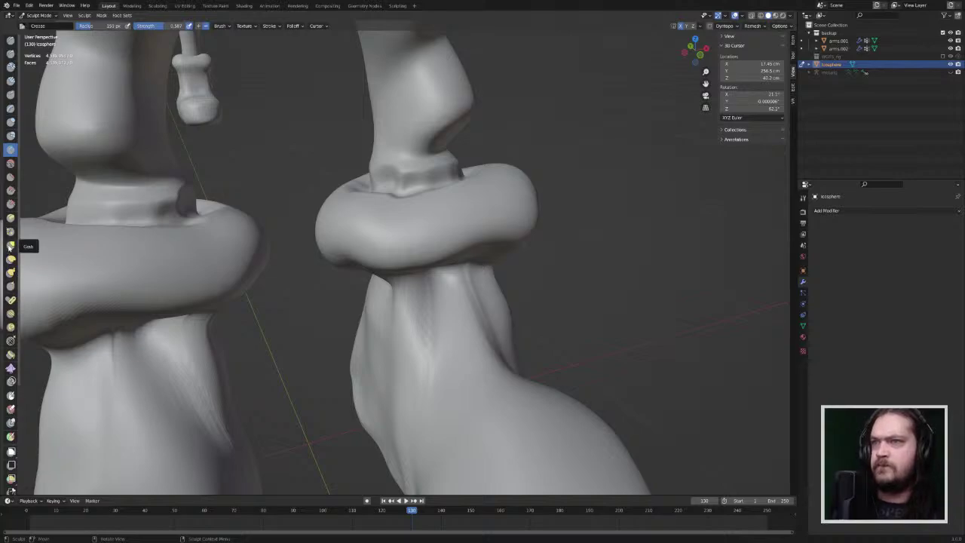
Step: Lift the rims of both ankle cuffs with short upward Grab strokes so they begin to flare
left_click(10, 245)
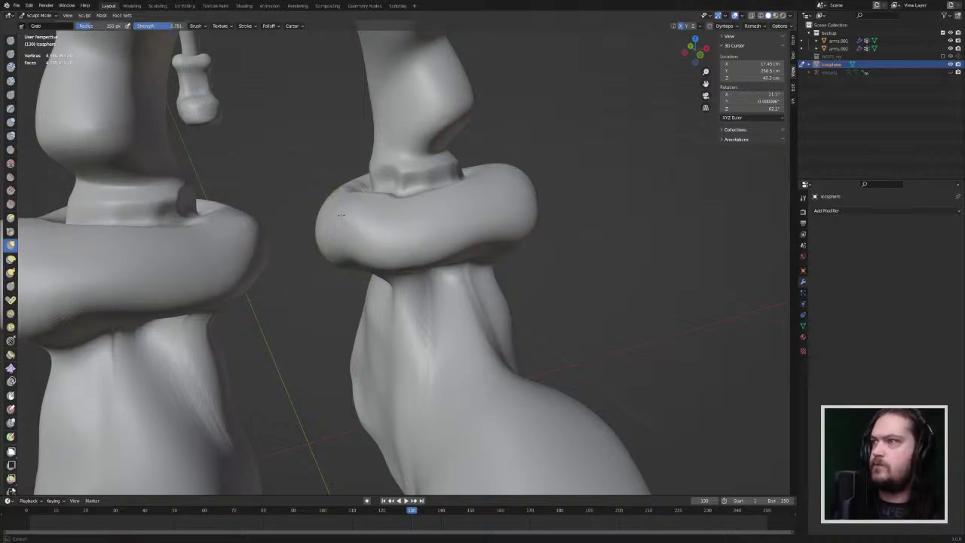
left_click_drag(341, 208, 337, 213)
mouse_move(334, 173)
middle_mouse_down("ctrl")
mouse_move(337, 139)
mouse_move(334, 173)
mouse_move(368, 245)
middle_mouse_up("ctrl")
left_click_drag(369, 242, 365, 231)
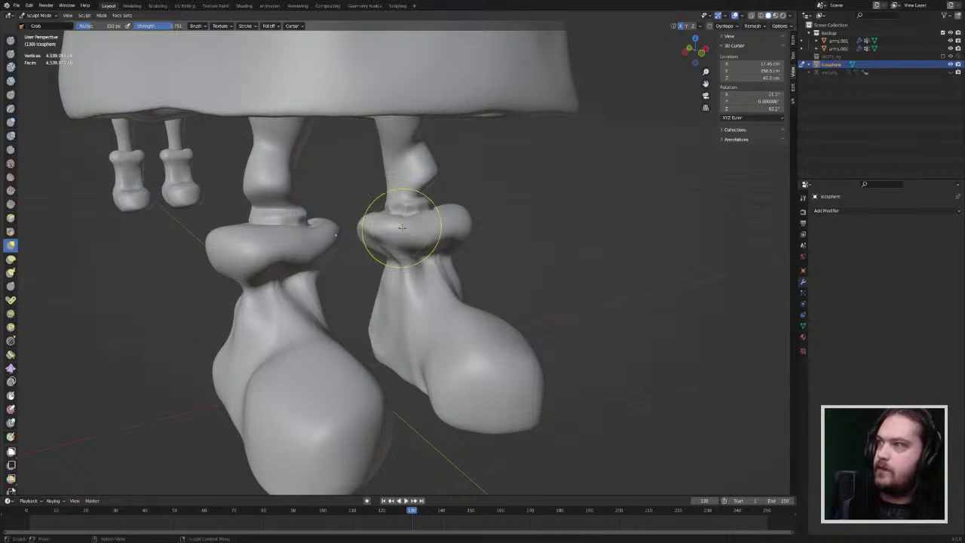
left_click_drag(416, 236, 418, 227)
left_click_drag(421, 243, 422, 233)
left_click_drag(422, 239, 421, 231)
left_click_drag(415, 249, 415, 242)
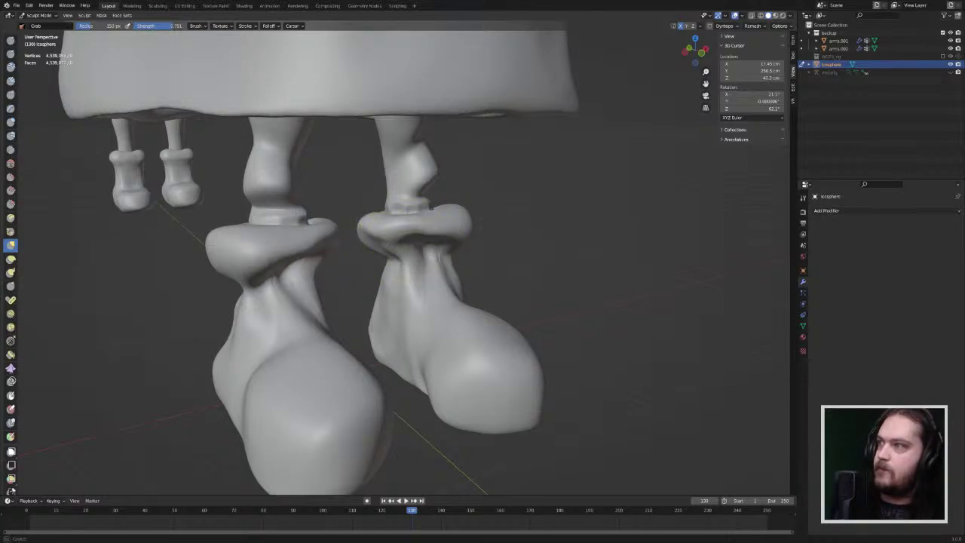
Step: Set the Grab brush radius to 262 px and pull the cuffs' rims outward into a wider flare
middle_click_drag(430, 237, 367, 238)
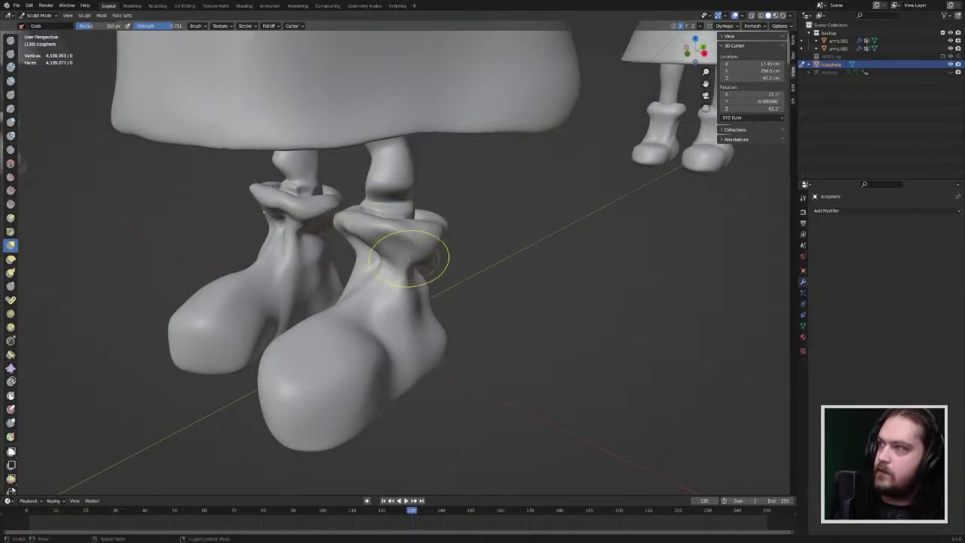
middle_click_drag(408, 258, 387, 243)
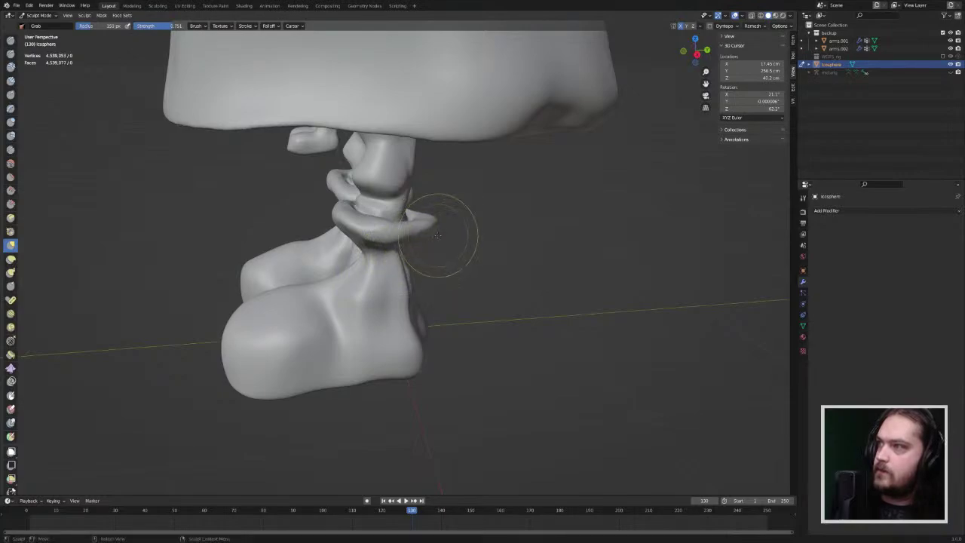
mouse_move(422, 226)
middle_mouse_down()
mouse_move(417, 238)
mouse_move(425, 232)
mouse_move(469, 251)
mouse_move(488, 269)
mouse_move(509, 188)
middle_mouse_up()
mouse_move(508, 188)
middle_mouse_down()
mouse_move(520, 204)
mouse_move(505, 186)
middle_mouse_up()
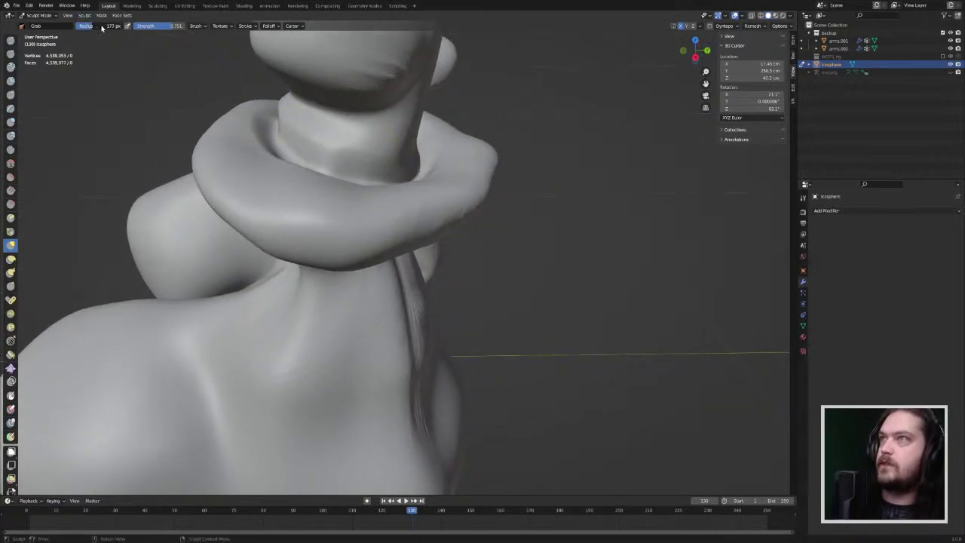
mouse_move(499, 173)
left_mouse_down()
mouse_move(493, 164)
mouse_move(435, 213)
mouse_move(368, 208)
left_mouse_up()
mouse_move(341, 247)
left_mouse_down()
mouse_move(334, 224)
mouse_move(297, 211)
mouse_move(331, 220)
left_mouse_up()
middle_click_drag(327, 217, 407, 175)
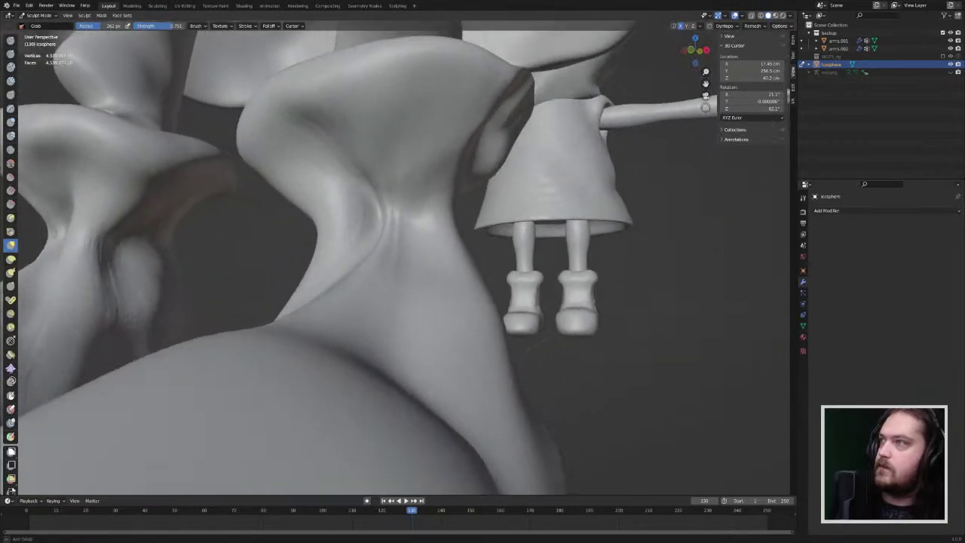
middle_click_drag(471, 161, 410, 188)
left_click_drag(409, 187, 474, 178)
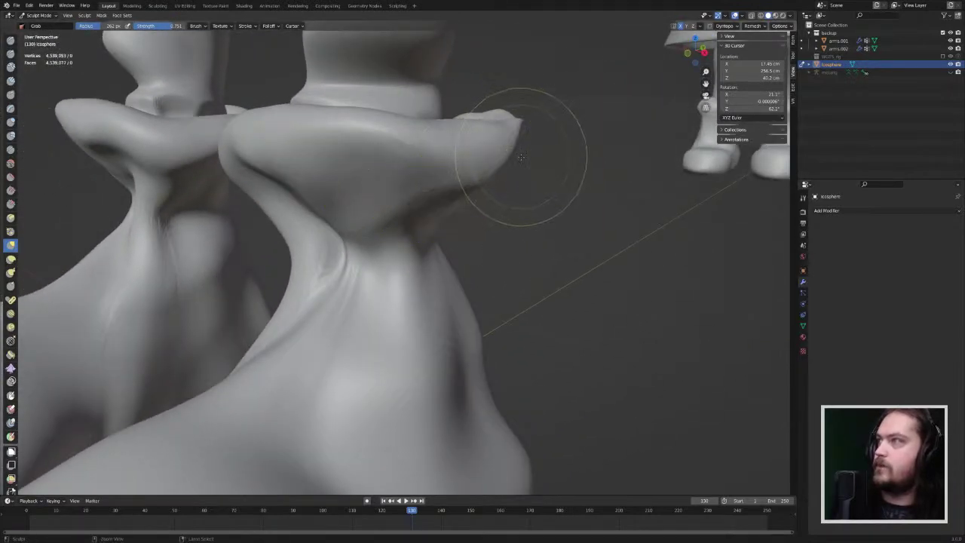
Step: Reshape the outer edge of each flared cuff from several angles with larger Grab strokes
middle_click_drag(517, 140, 538, 162)
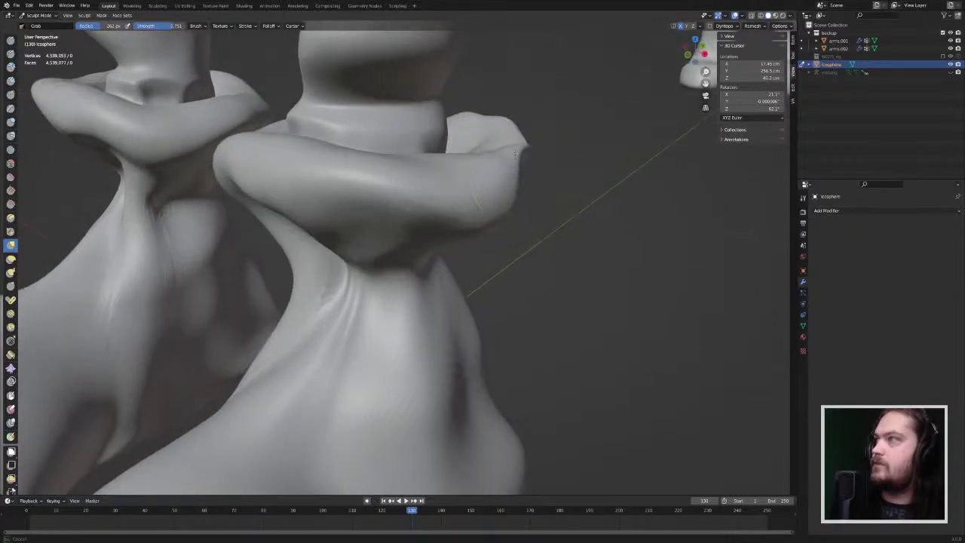
middle_click_drag(496, 191, 528, 164)
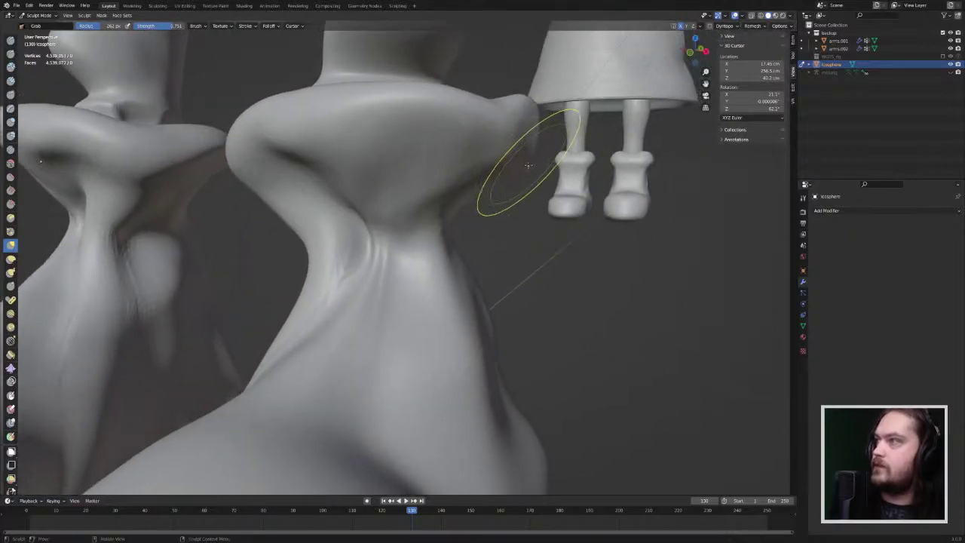
left_click_drag(528, 164, 509, 148)
middle_click_drag(482, 173, 495, 205)
left_click_drag(590, 209, 573, 190)
middle_click_drag(583, 191, 567, 177)
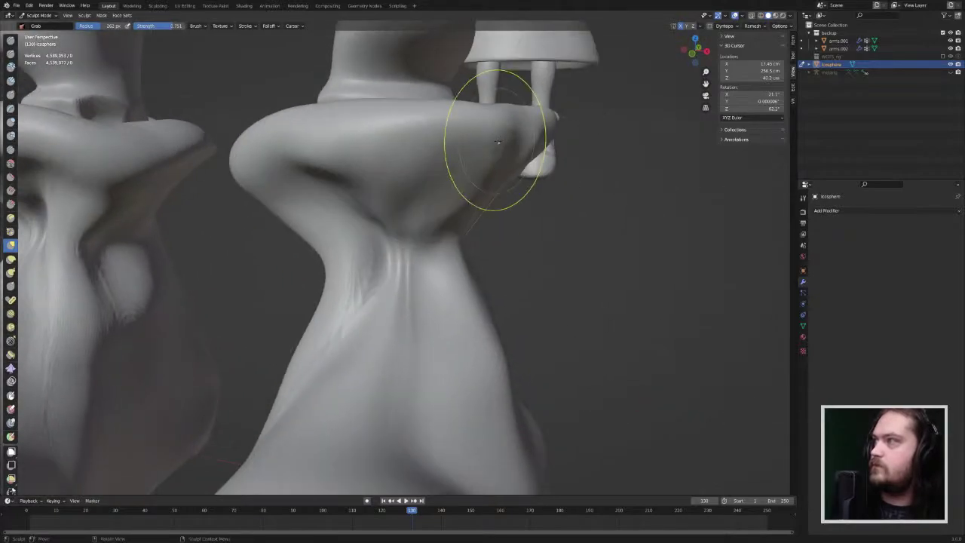
mouse_move(495, 143)
left_mouse_down()
mouse_move(482, 132)
mouse_move(392, 127)
mouse_move(353, 136)
mouse_move(354, 159)
left_mouse_up()
Step: Push and pull the cuffs' sides and undersides with the Grab brush to form wavy, ruffled folds
middle_click_drag(355, 159, 476, 168)
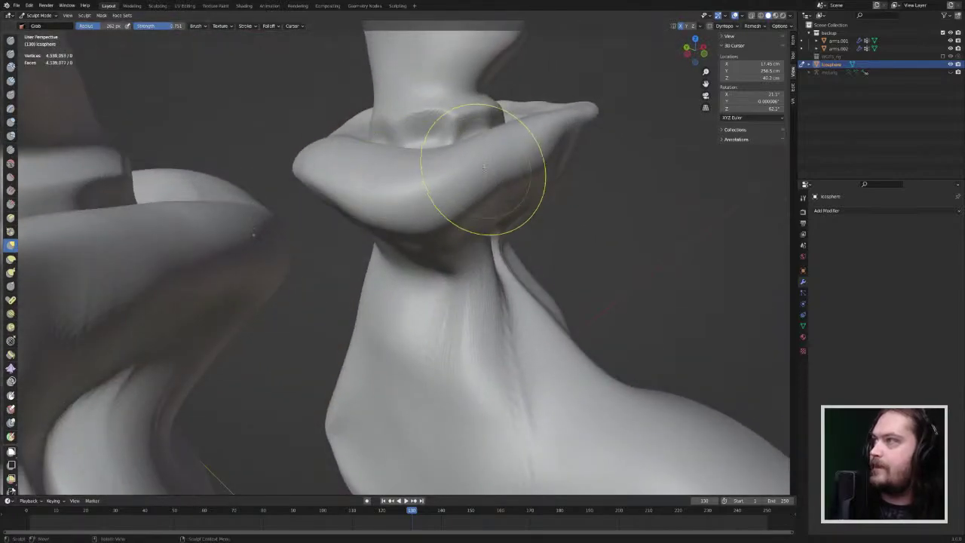
mouse_move(485, 170)
left_mouse_down()
mouse_move(498, 136)
mouse_move(459, 169)
left_mouse_up()
mouse_move(459, 168)
middle_mouse_down()
mouse_move(468, 173)
mouse_move(455, 194)
middle_mouse_up()
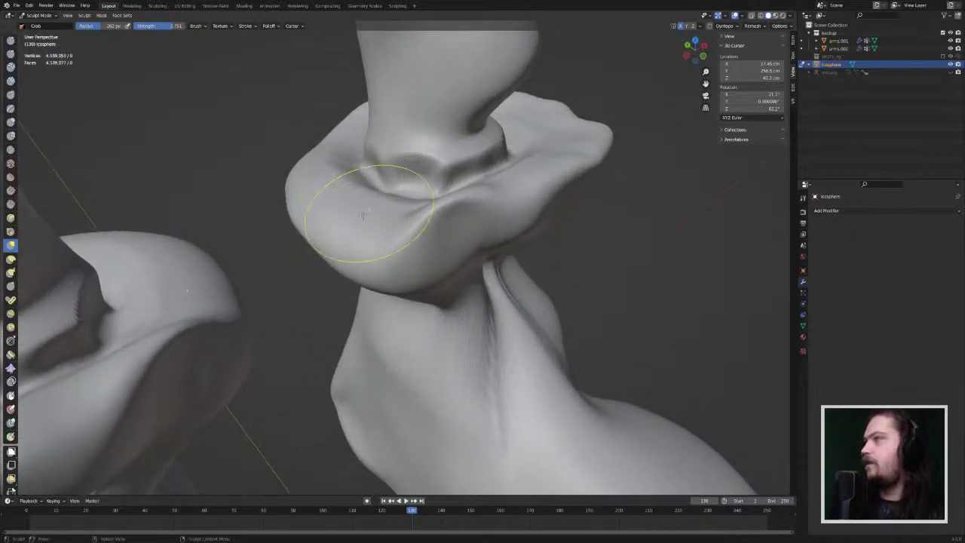
left_click_drag(392, 263, 383, 256)
middle_click_drag(382, 257, 393, 219)
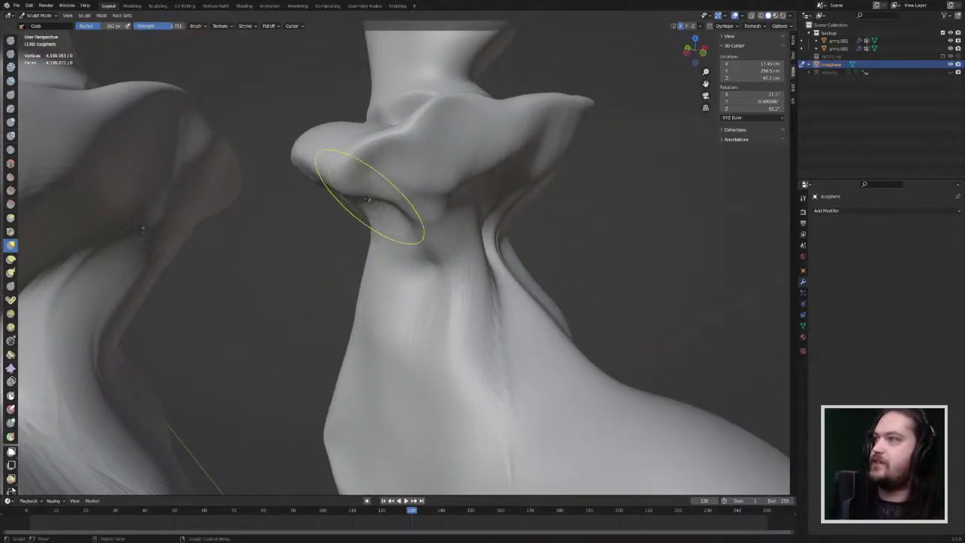
mouse_move(368, 199)
left_mouse_down()
mouse_move(362, 159)
mouse_move(337, 137)
left_mouse_up()
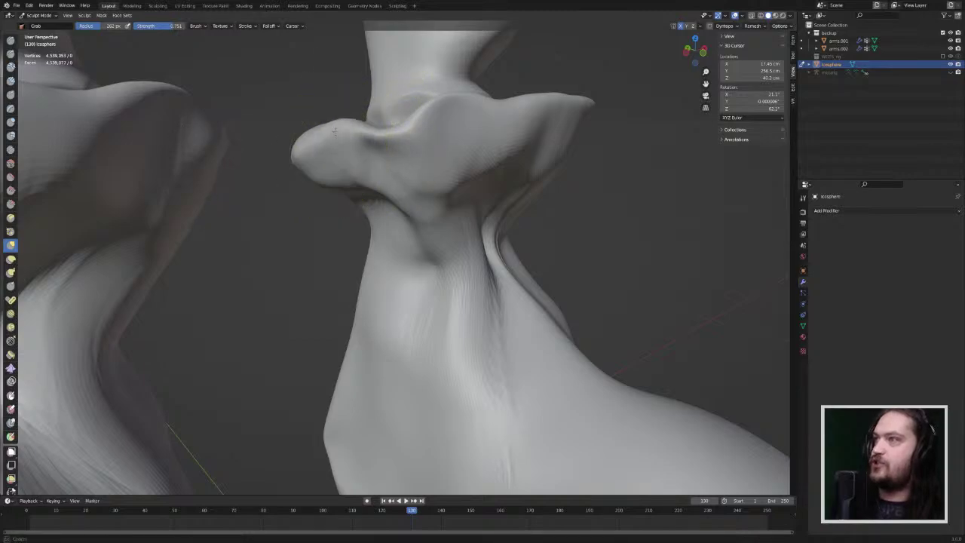
mouse_move(337, 137)
middle_mouse_down()
mouse_move(347, 162)
mouse_move(369, 173)
middle_mouse_up()
Step: Refine the ruffled rims around both cuffs with further Grab strokes, adding uneven dips and peaks
scroll(369, 173, "down", 5)
mouse_move(516, 348)
middle_mouse_down()
mouse_move(538, 349)
mouse_move(466, 312)
mouse_move(468, 323)
mouse_move(340, 330)
middle_mouse_up()
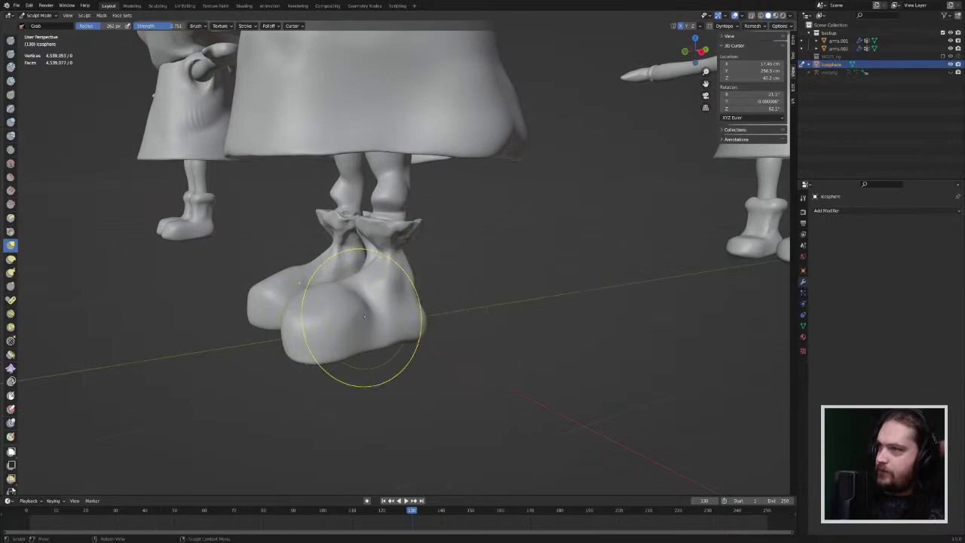
mouse_move(538, 259)
middle_mouse_down()
mouse_move(392, 268)
mouse_move(446, 240)
middle_mouse_up()
scroll(384, 256, "up", 8)
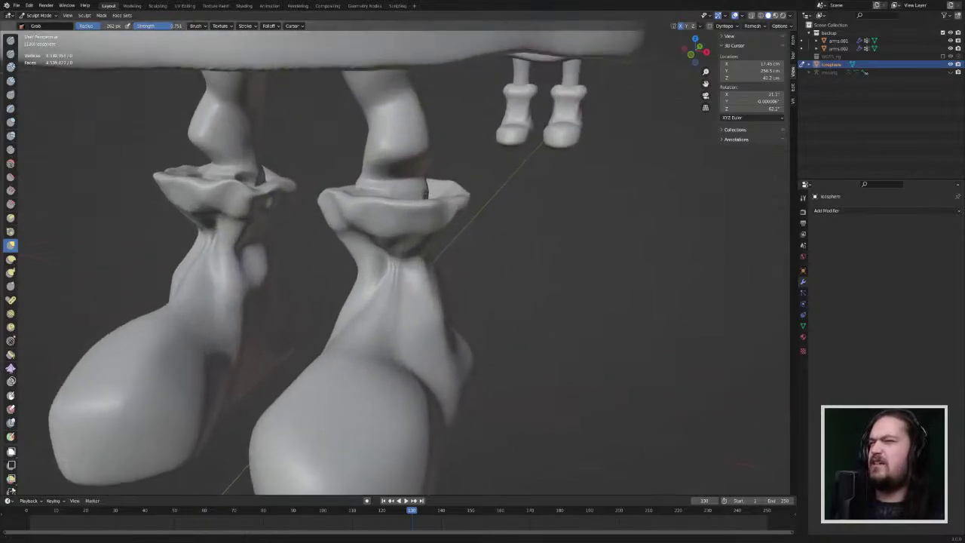
mouse_move(450, 180)
middle_mouse_down()
mouse_move(399, 290)
mouse_move(375, 305)
mouse_move(381, 292)
middle_mouse_up()
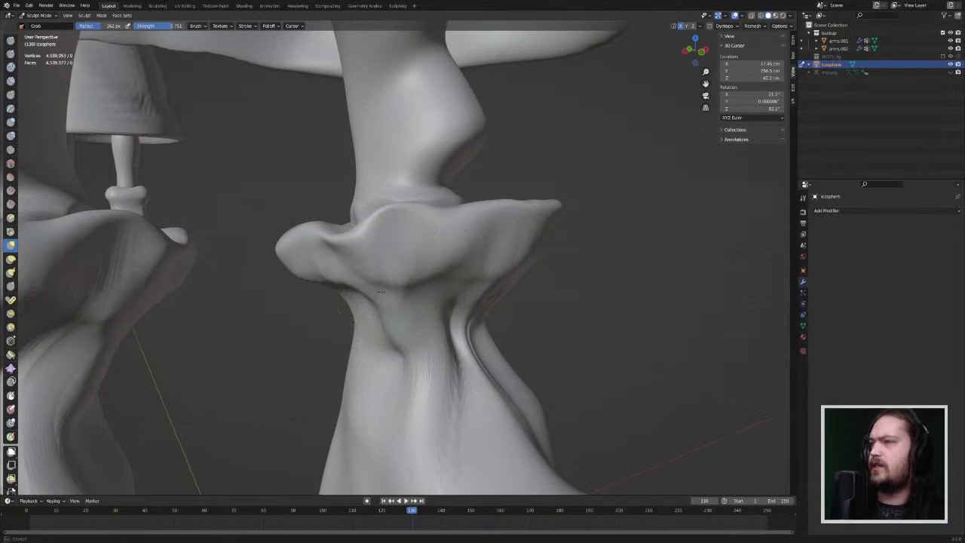
left_click_drag(290, 255, 307, 225)
mouse_move(309, 246)
left_mouse_down()
mouse_move(317, 237)
mouse_move(322, 247)
left_mouse_up()
mouse_move(323, 247)
middle_mouse_down()
mouse_move(538, 269)
mouse_move(534, 235)
middle_mouse_up()
left_click_drag(523, 235, 512, 211)
mouse_move(461, 233)
left_mouse_down()
mouse_move(449, 218)
mouse_move(406, 219)
mouse_move(481, 212)
left_mouse_up()
middle_click_drag(498, 210, 382, 253)
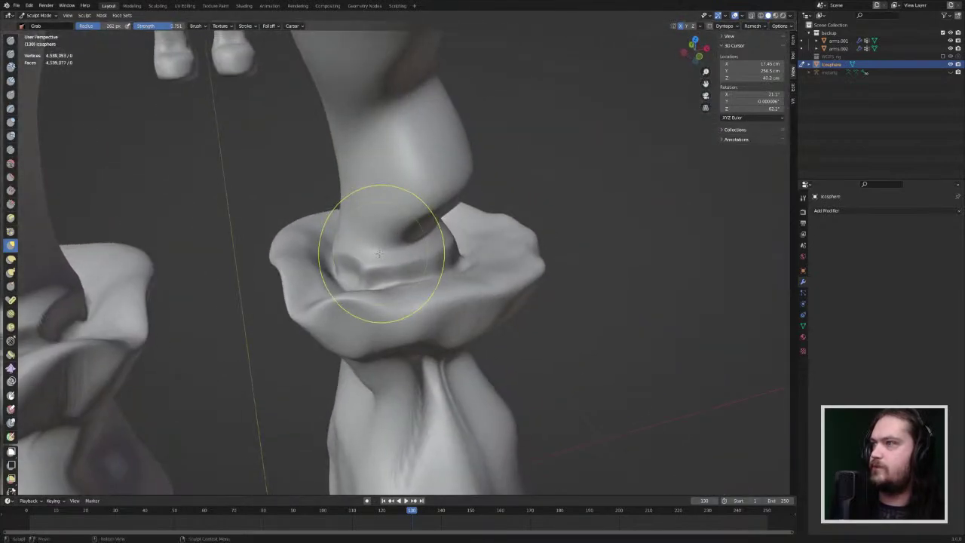
Step: Tighten the crease around each leg at the cuff's inner edge with the Pinch/Magnify brush
left_click(11, 231)
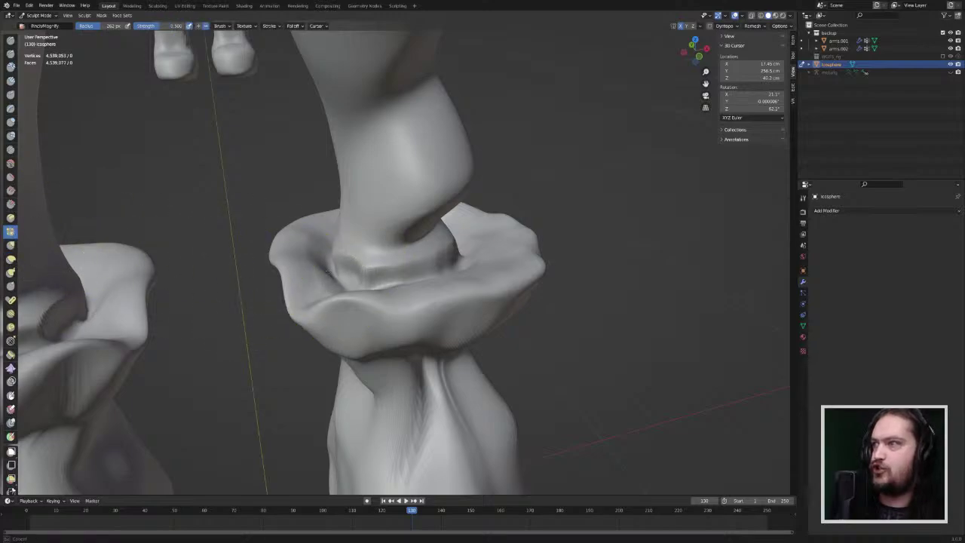
left_click_drag(353, 285, 456, 266)
mouse_move(459, 269)
middle_mouse_down()
mouse_move(377, 273)
mouse_move(363, 263)
mouse_move(370, 225)
mouse_move(318, 248)
middle_mouse_up()
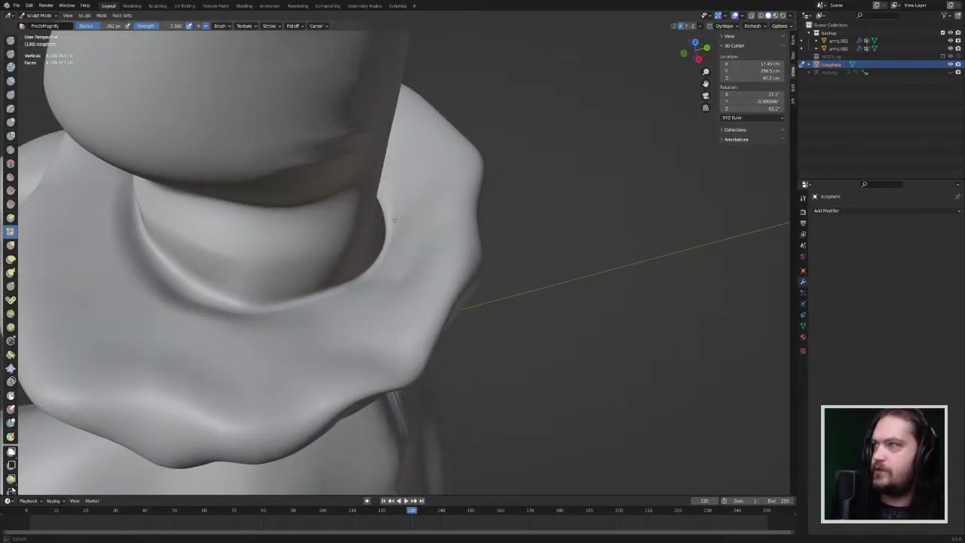
middle_click_drag(393, 220, 377, 194)
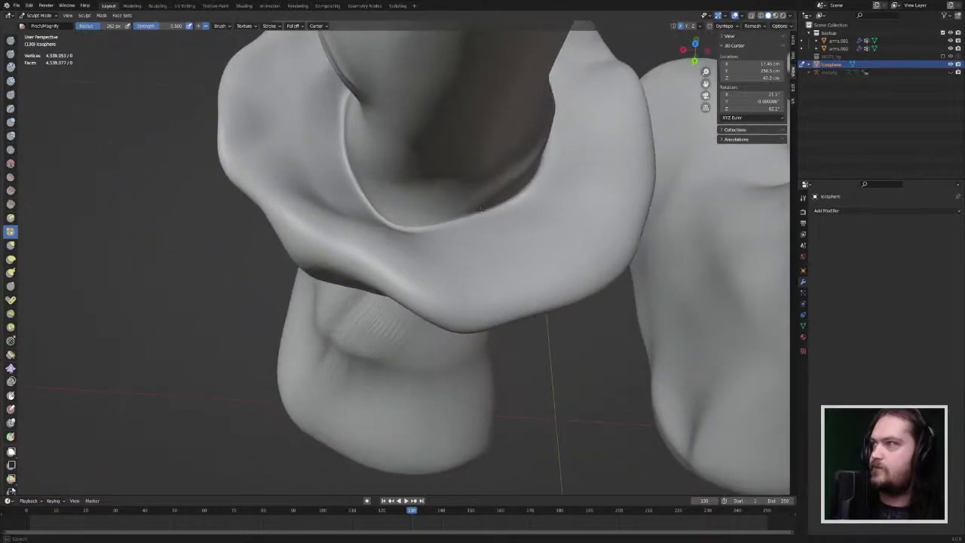
middle_click_drag(535, 183, 528, 241)
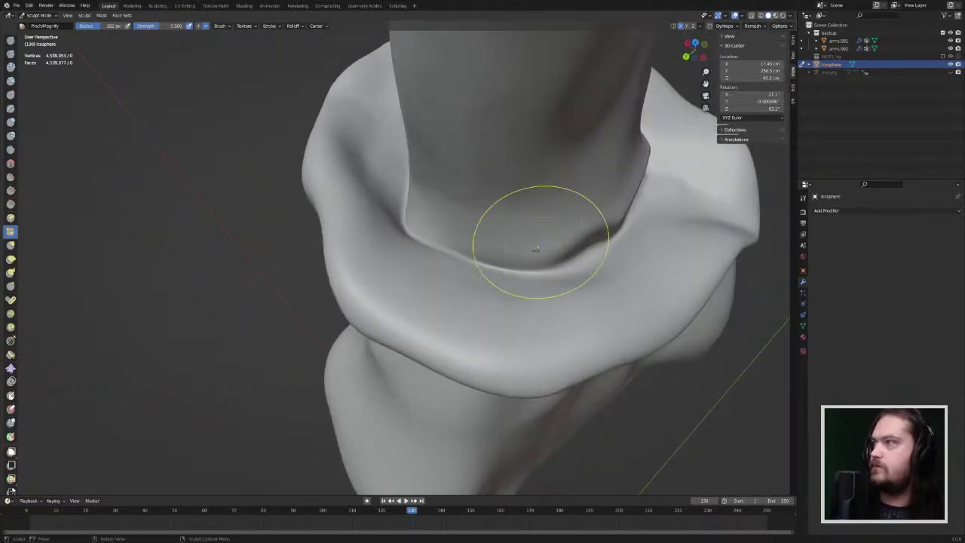
middle_click_drag(658, 175, 581, 169)
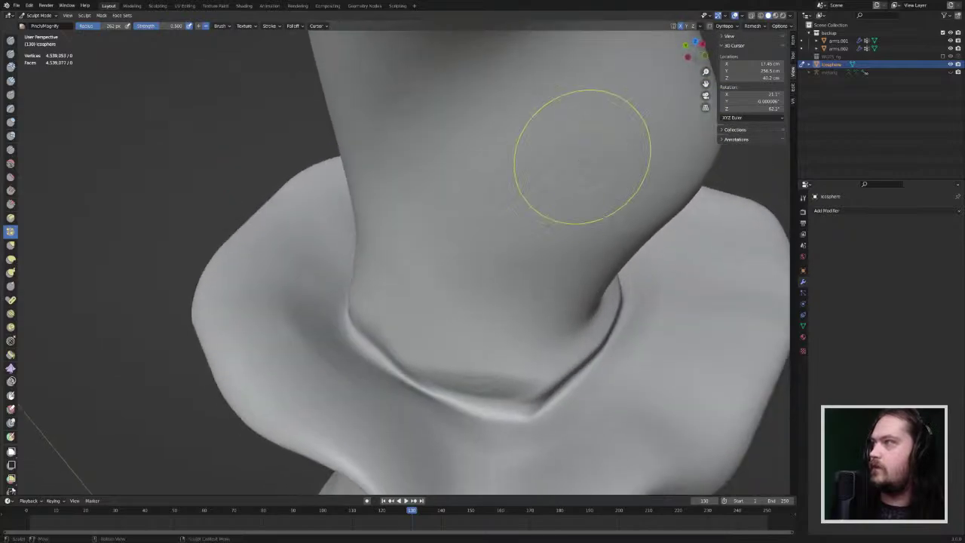
middle_click_drag(558, 376, 437, 369)
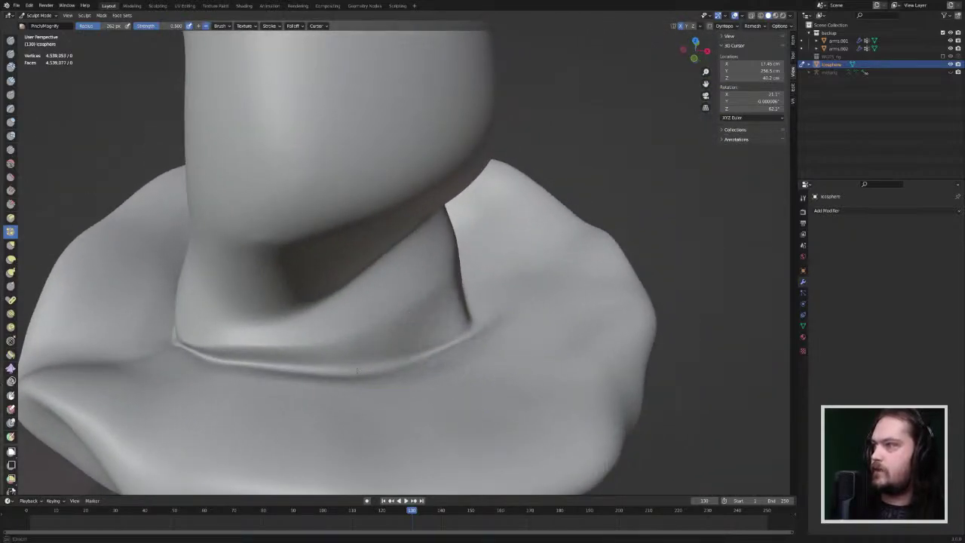
left_click_drag(358, 371, 471, 338)
mouse_move(478, 310)
middle_mouse_down("ctrl")
mouse_move(486, 292)
mouse_move(436, 323)
mouse_move(247, 317)
middle_mouse_up("ctrl")
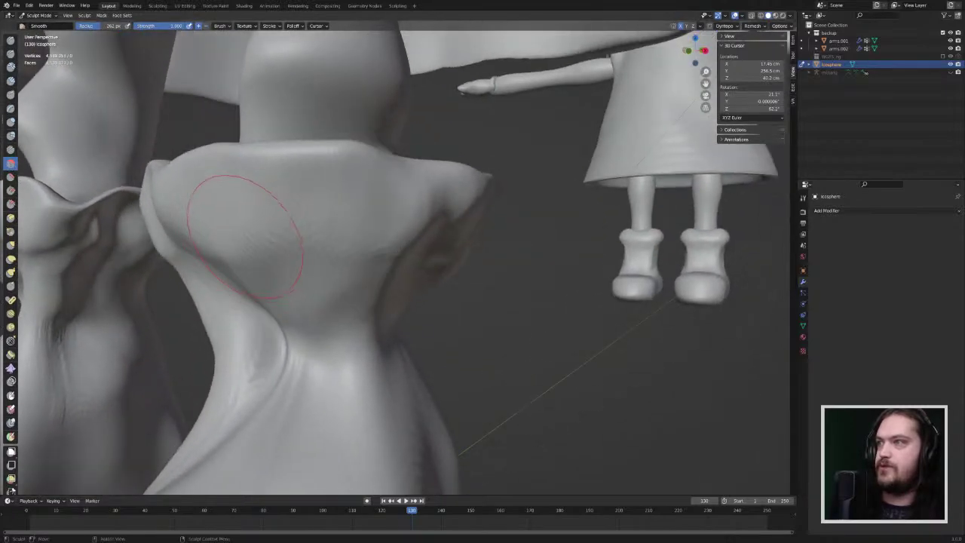
Step: Smooth the outer sides and undersides of both flared ankle cuffs with the Smooth brush, working around from several angles
left_click_drag(247, 237, 264, 279)
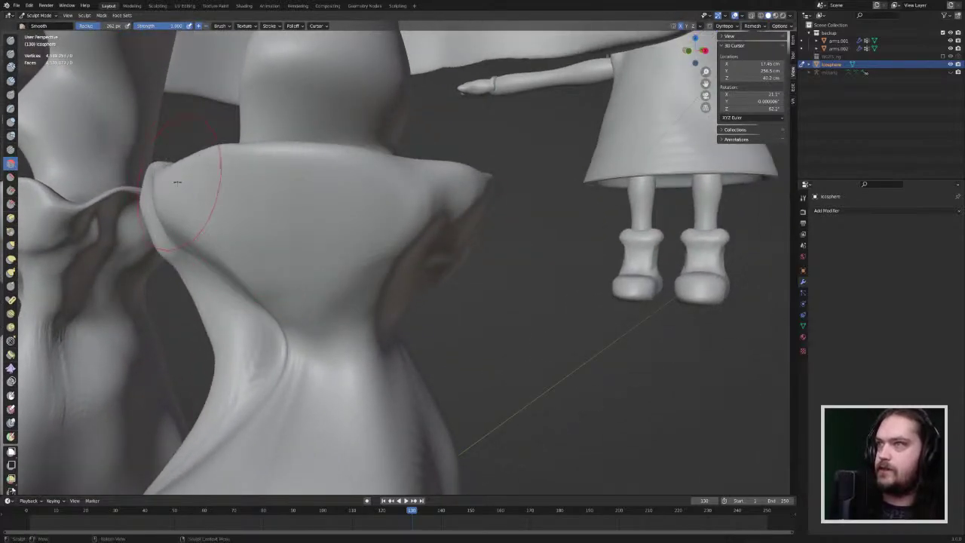
middle_click_drag(177, 182, 256, 215)
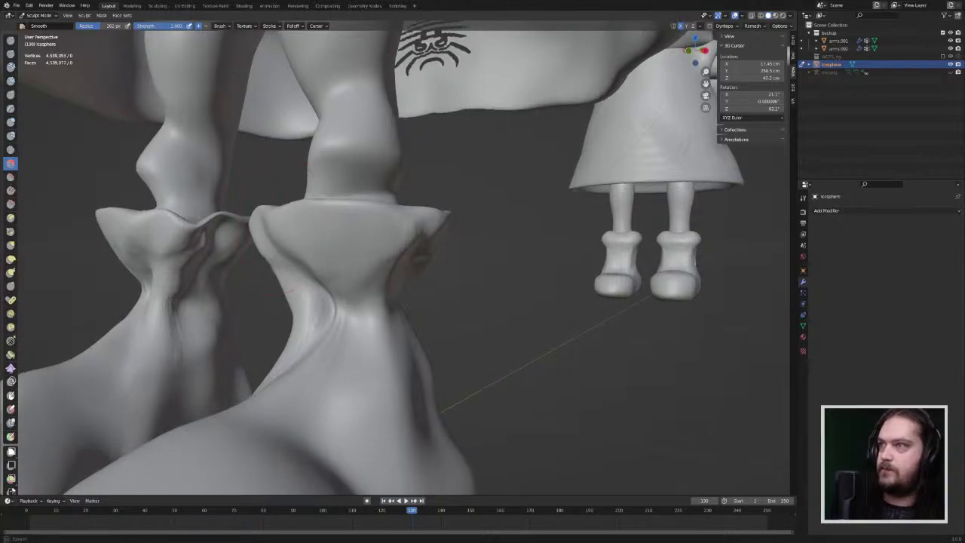
left_click_drag(270, 286, 317, 297)
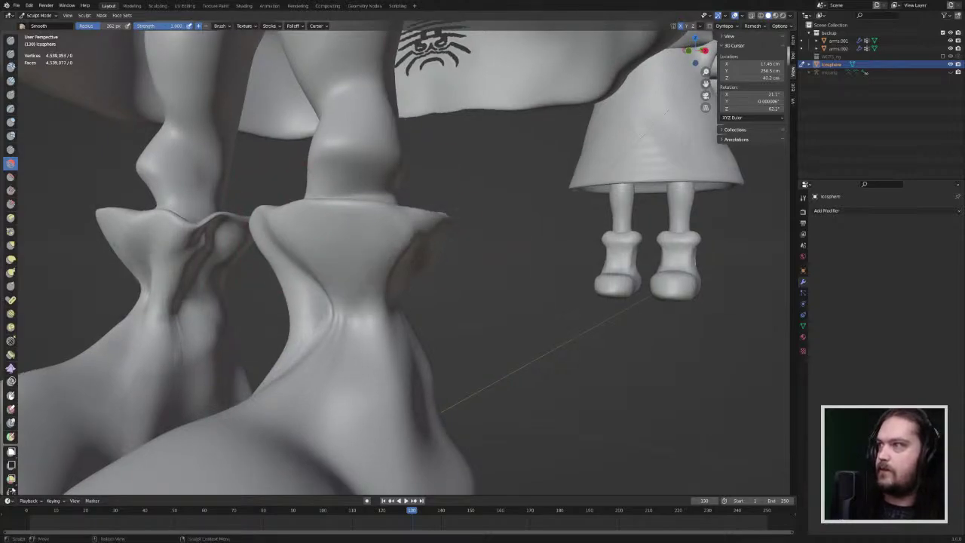
middle_click_drag(469, 240, 403, 258)
left_click_drag(403, 260, 414, 250)
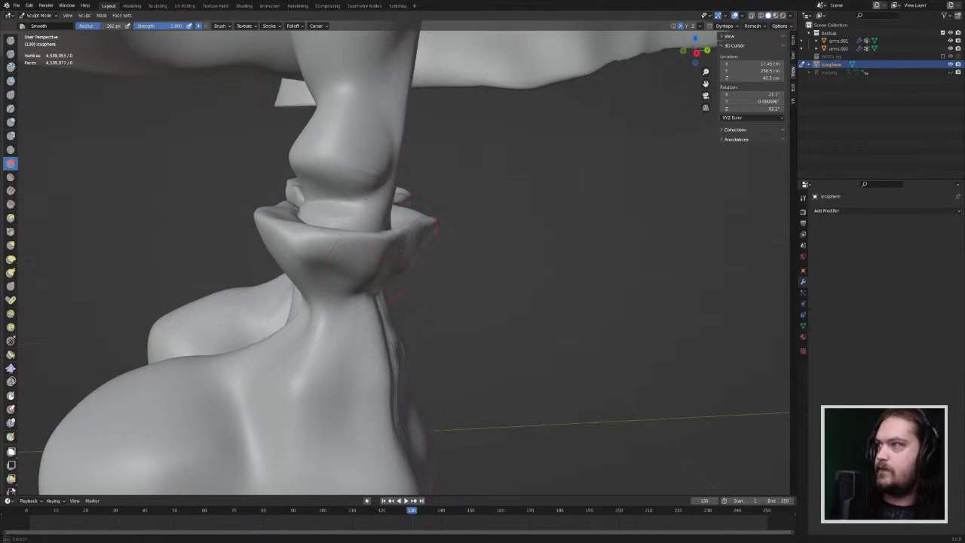
middle_click_drag(419, 236, 317, 235)
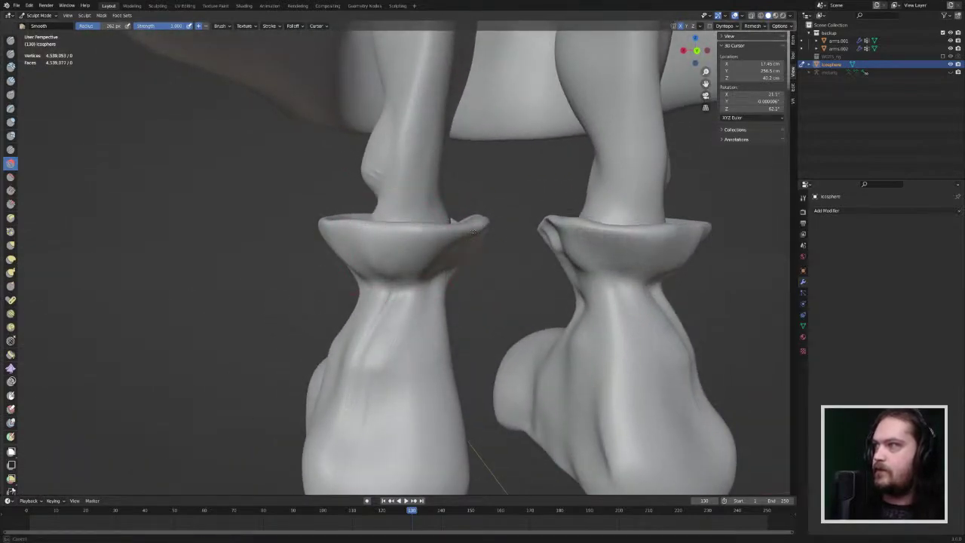
middle_click_drag(474, 232, 349, 233)
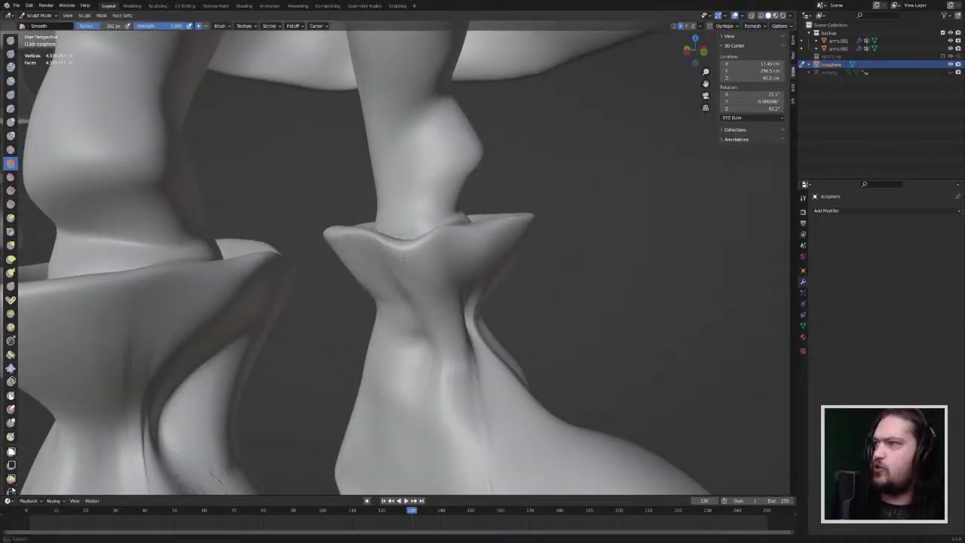
mouse_move(399, 288)
middle_mouse_down()
mouse_move(468, 195)
mouse_move(384, 232)
middle_mouse_up()
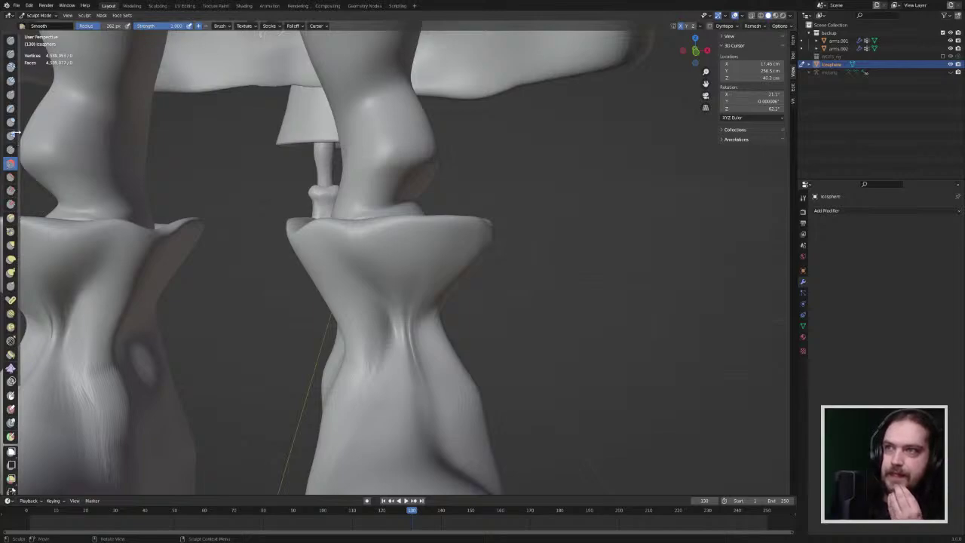
Step: Pull the narrow boot shafts outward beneath the cuffs with the Grab brush so they are thicker around the ankles
left_click(11, 246)
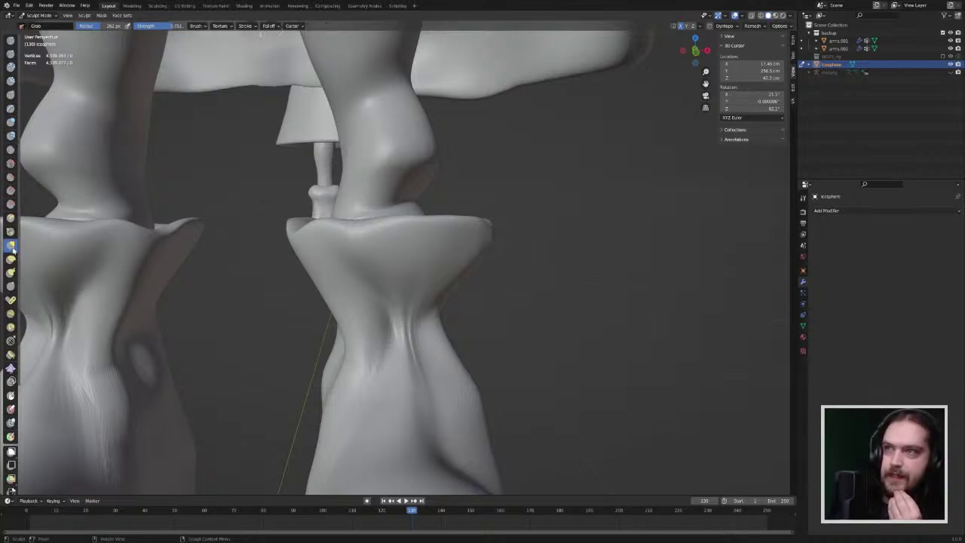
left_click_drag(356, 330, 341, 340)
left_click_drag(342, 340, 332, 337)
middle_click_drag(344, 344, 302, 344)
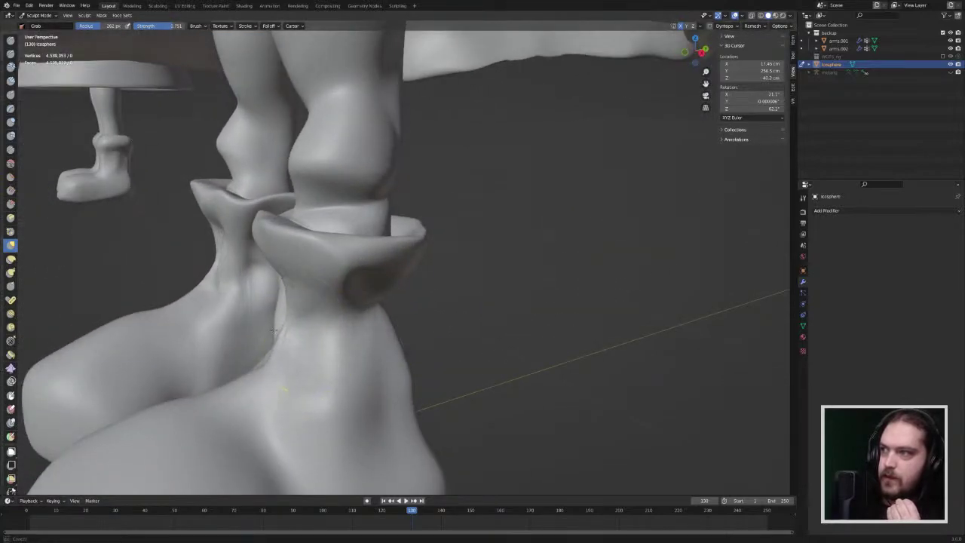
mouse_move(280, 301)
middle_mouse_down()
mouse_move(292, 291)
mouse_move(295, 324)
mouse_move(334, 279)
mouse_move(315, 299)
mouse_move(305, 294)
mouse_move(318, 284)
middle_mouse_up()
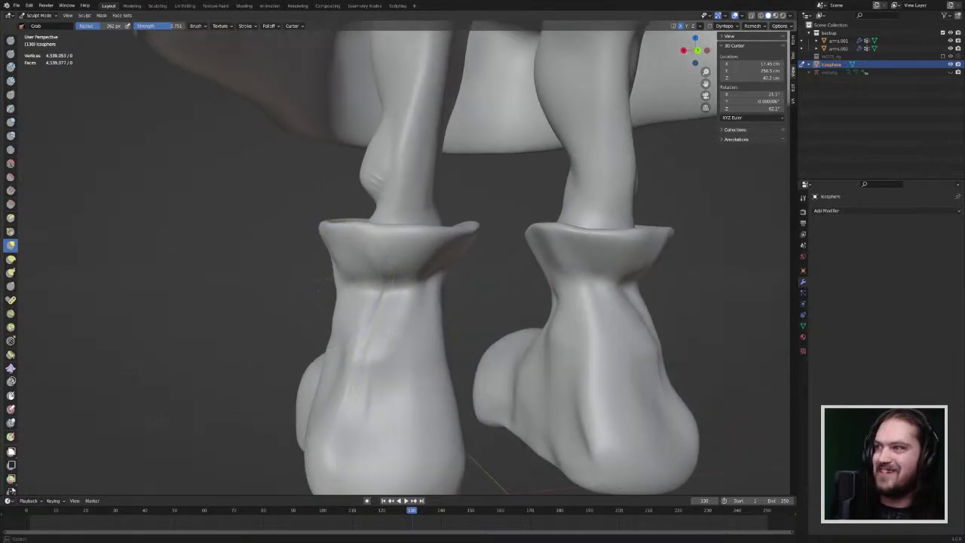
mouse_move(377, 301)
middle_mouse_down()
mouse_move(476, 293)
mouse_move(472, 360)
mouse_move(469, 340)
middle_mouse_up()
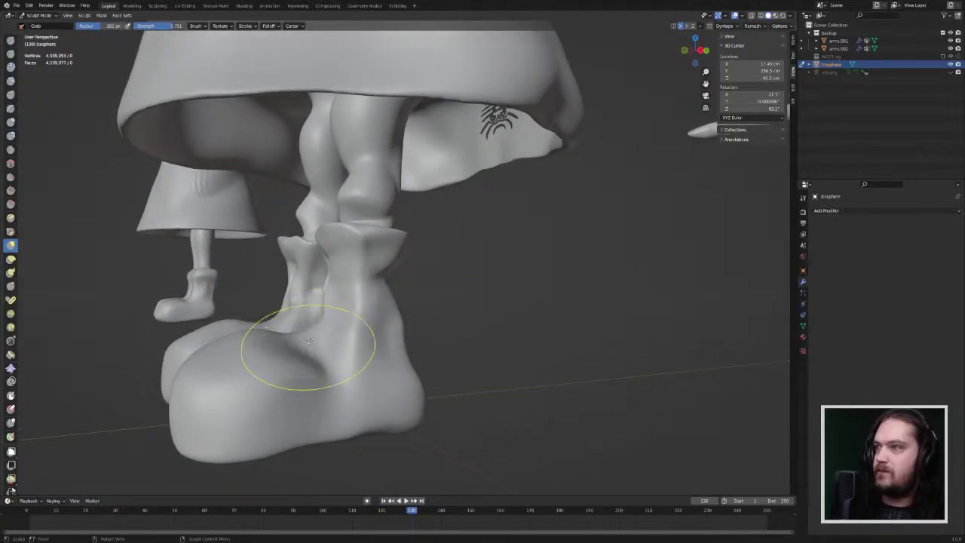
mouse_move(309, 339)
middle_mouse_down()
mouse_move(404, 343)
mouse_move(233, 334)
middle_mouse_up()
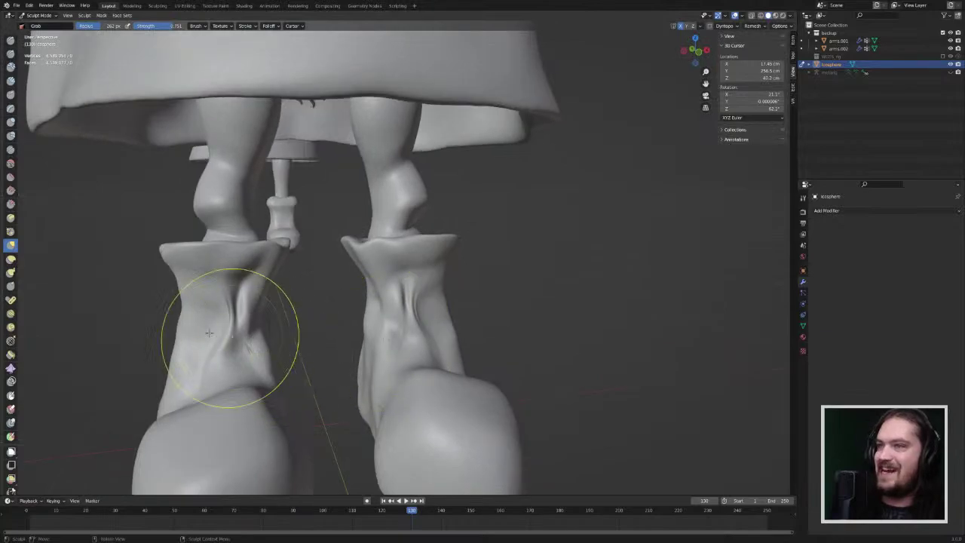
Step: Soften the sharp folds along the front, sides and back of both boot shafts with the Smooth brush
left_click(10, 164)
left_click_drag(403, 340, 387, 320)
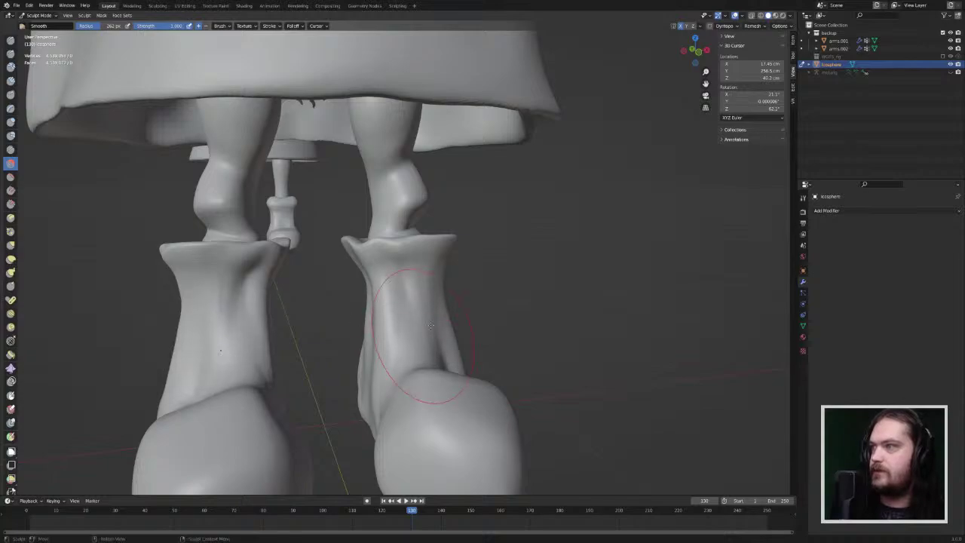
middle_click_drag(431, 325, 356, 311)
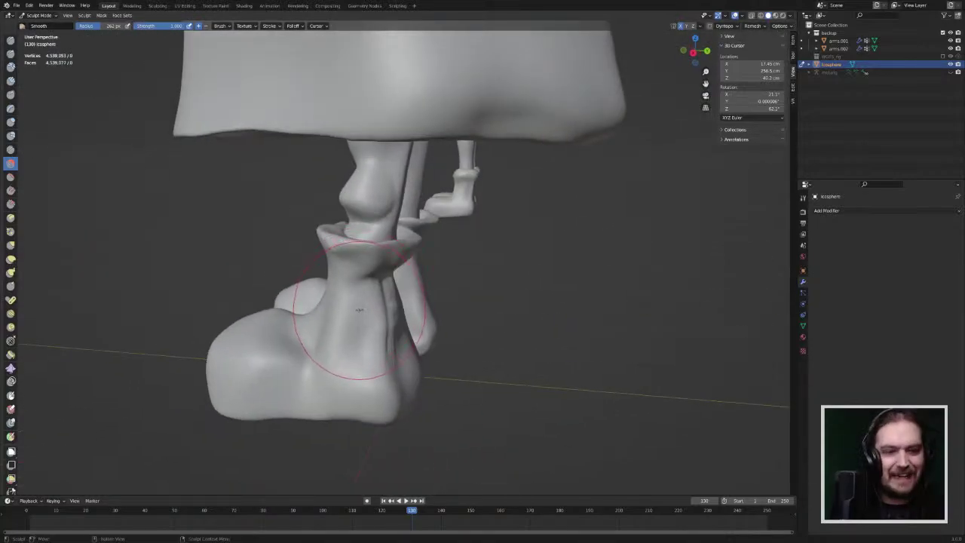
left_click_drag(401, 315, 371, 307)
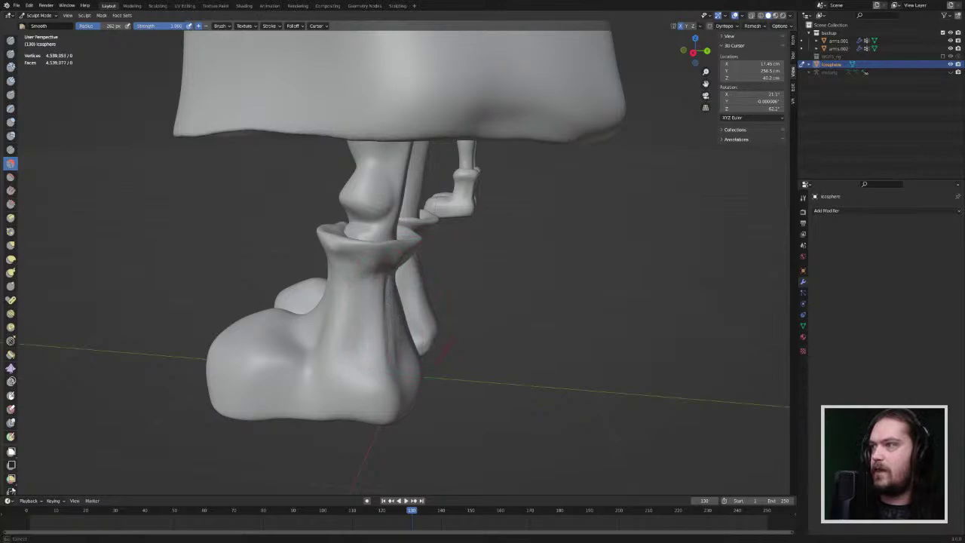
mouse_move(418, 299)
middle_mouse_down()
mouse_move(445, 302)
mouse_move(407, 287)
middle_mouse_up()
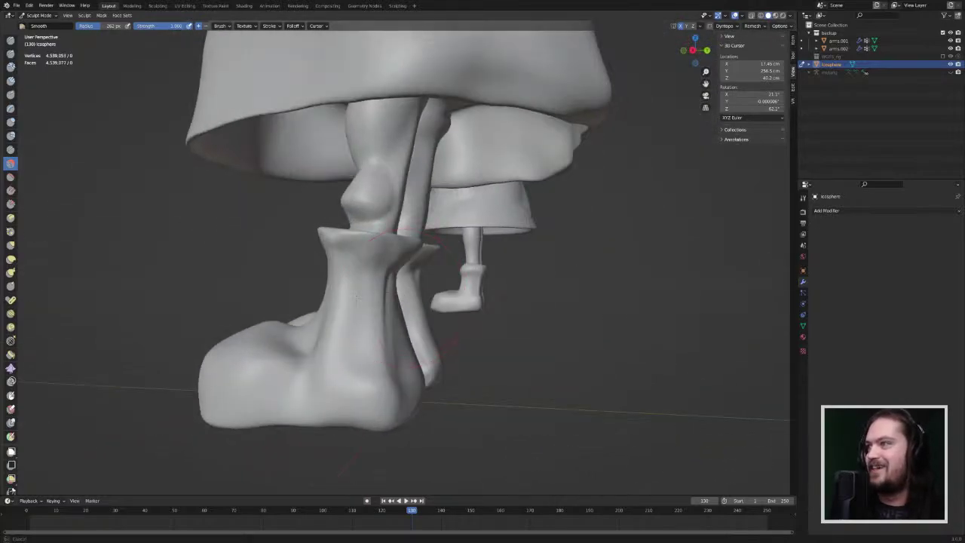
middle_click_drag(373, 324, 323, 330)
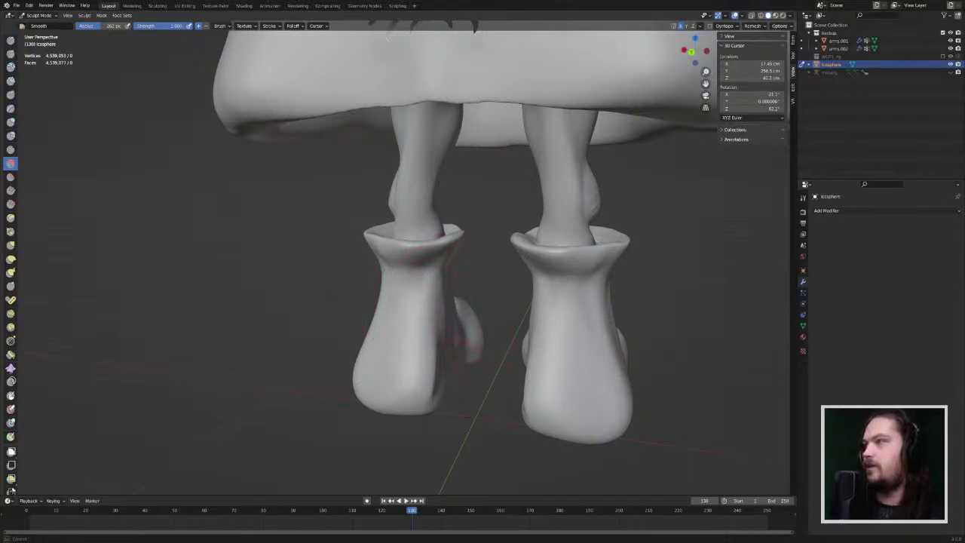
middle_click_drag(434, 298, 467, 291)
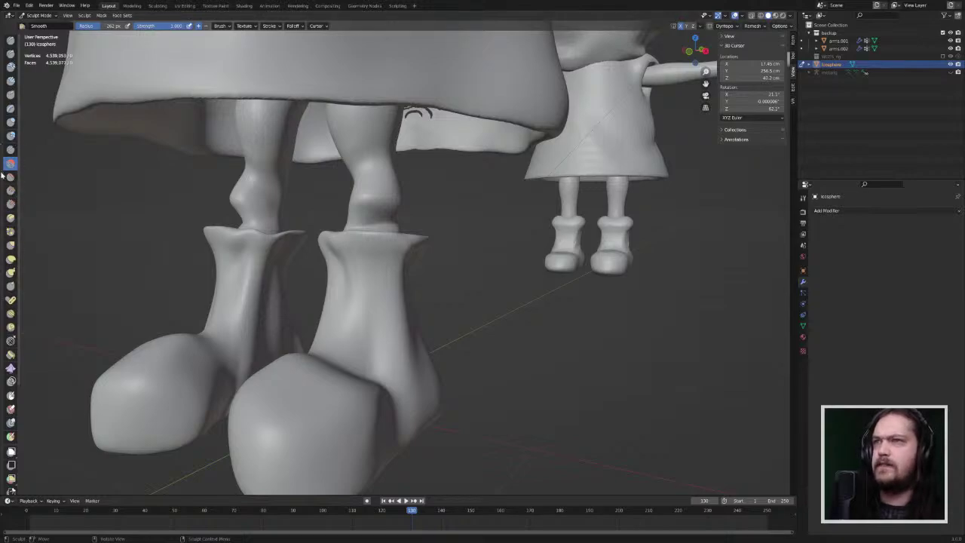
Step: Reshape the legs between the skirt hem and the cuffs with the Grab brush, reducing the bulges and filling out the profile
left_click(11, 245)
mouse_move(391, 184)
left_mouse_down()
mouse_move(375, 181)
mouse_move(362, 128)
left_mouse_up()
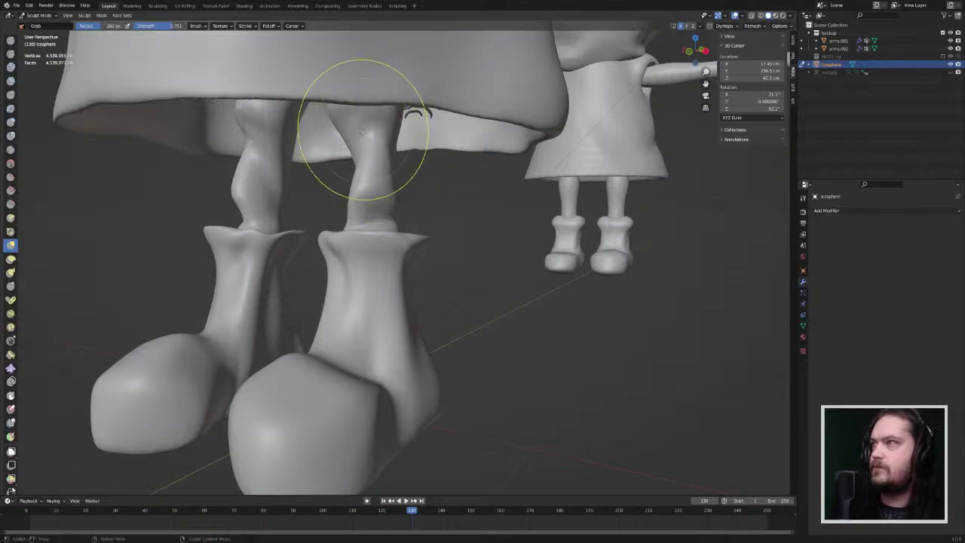
middle_click_drag(400, 137, 348, 139)
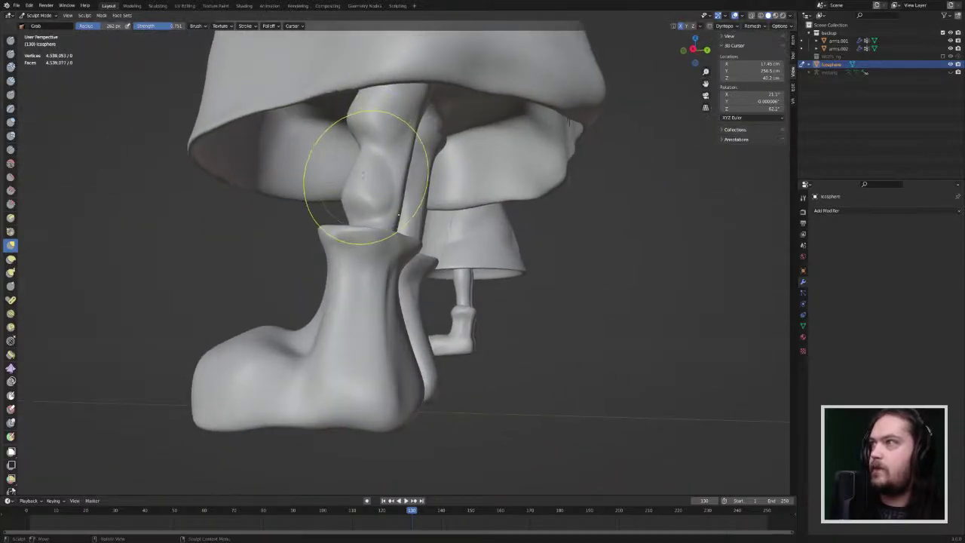
mouse_move(365, 178)
middle_mouse_down()
mouse_move(349, 221)
mouse_move(324, 218)
mouse_move(367, 140)
middle_mouse_up()
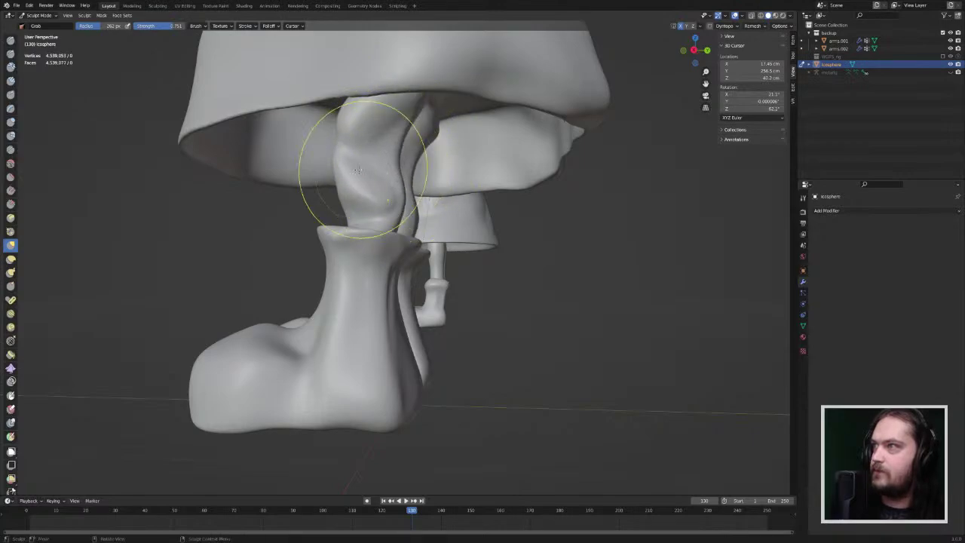
middle_click_drag(360, 114, 399, 95)
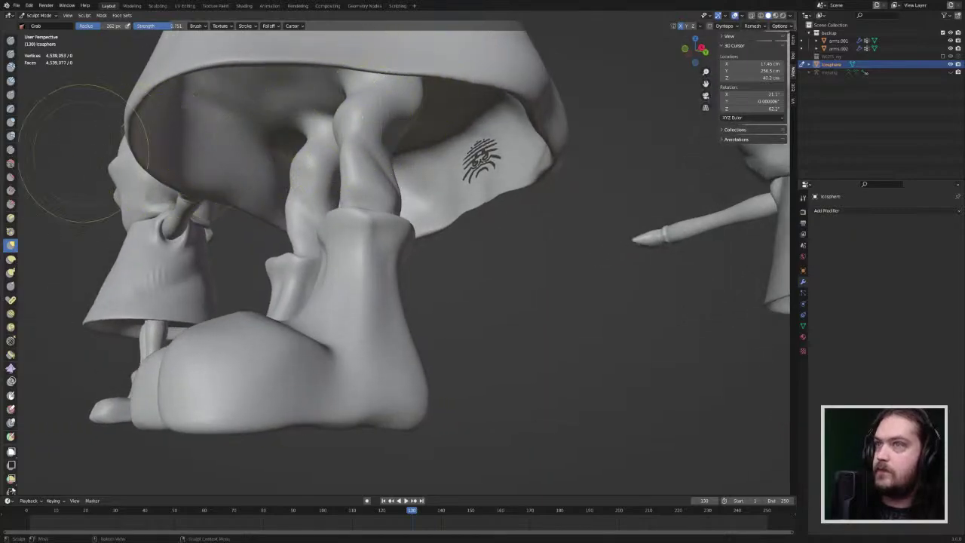
Step: Smooth the legs beneath the skirt and thicken them with the Inflate/Deflate brush
left_click(10, 163)
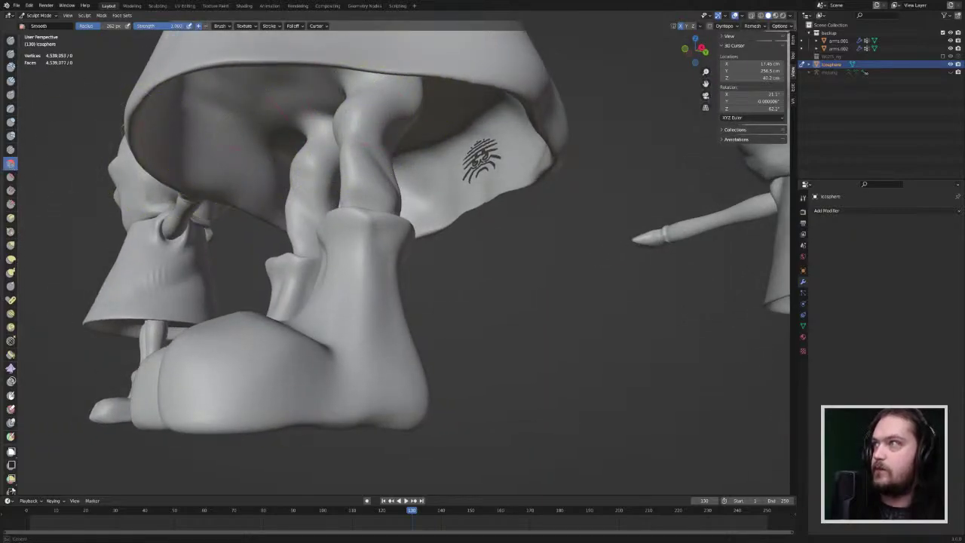
left_click(11, 123)
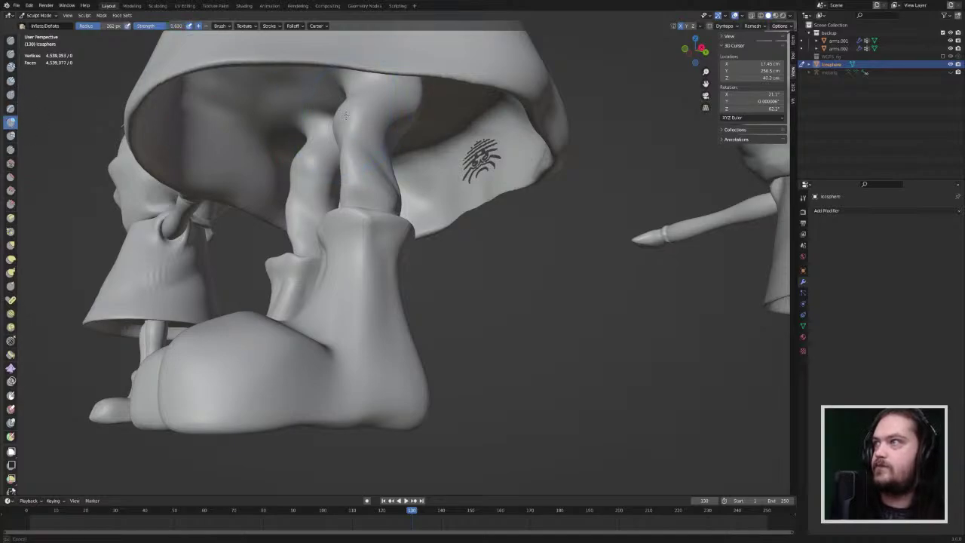
middle_click_drag(362, 301, 461, 297)
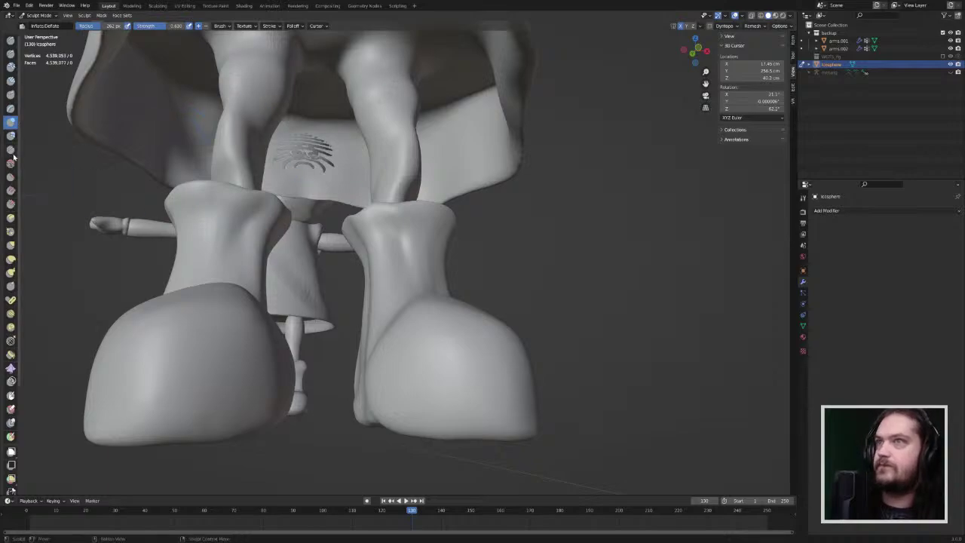
Step: Even out the surfaces of both legs from front and back with the Flatten/Contrast brush
left_click(11, 177)
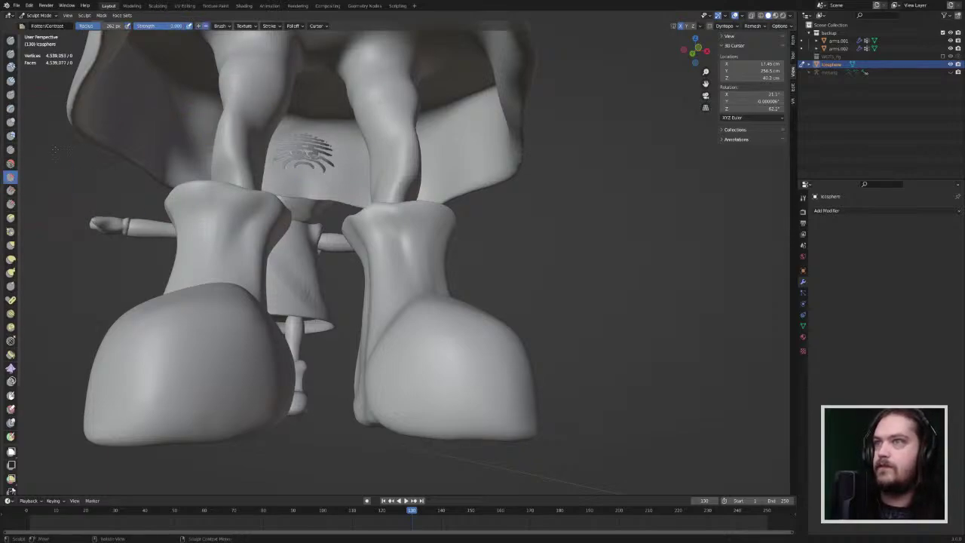
mouse_move(406, 86)
left_mouse_down()
mouse_move(407, 96)
mouse_move(389, 54)
left_mouse_up()
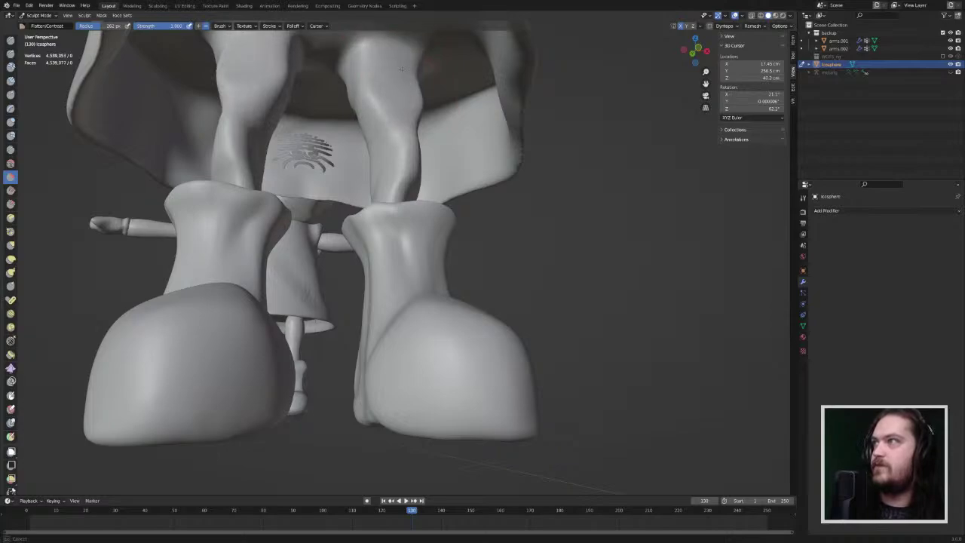
mouse_move(407, 80)
middle_mouse_down()
mouse_move(376, 108)
mouse_move(418, 89)
mouse_move(373, 92)
mouse_move(423, 143)
mouse_move(390, 155)
mouse_move(371, 181)
mouse_move(320, 160)
middle_mouse_up()
mouse_move(404, 162)
left_mouse_down()
mouse_move(407, 196)
mouse_move(409, 178)
mouse_move(398, 186)
mouse_move(407, 188)
left_mouse_up()
middle_click_drag(411, 187, 340, 183)
mouse_move(424, 154)
left_mouse_down("ctrl")
mouse_move(422, 181)
mouse_move(427, 172)
left_mouse_up("ctrl")
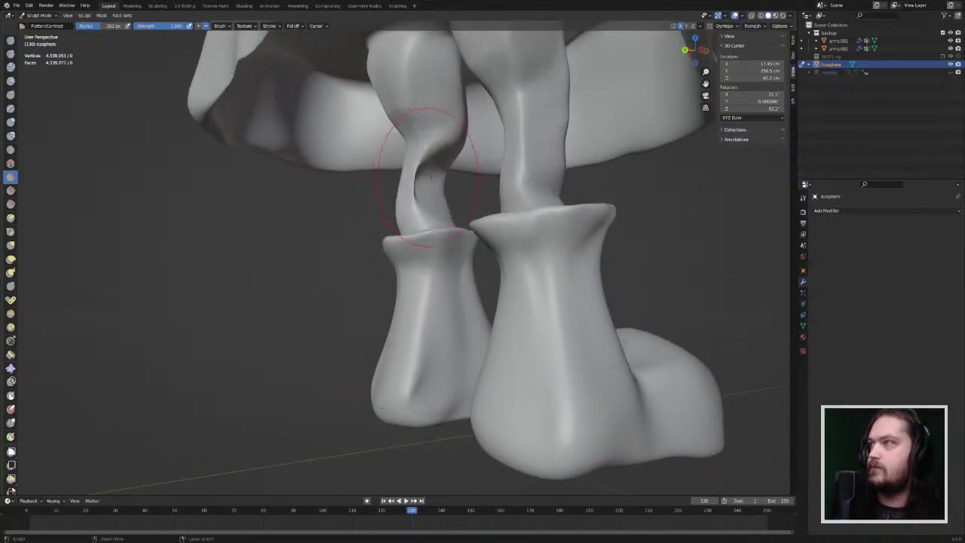
mouse_move(426, 172)
middle_mouse_down()
mouse_move(373, 194)
mouse_move(370, 187)
middle_mouse_up()
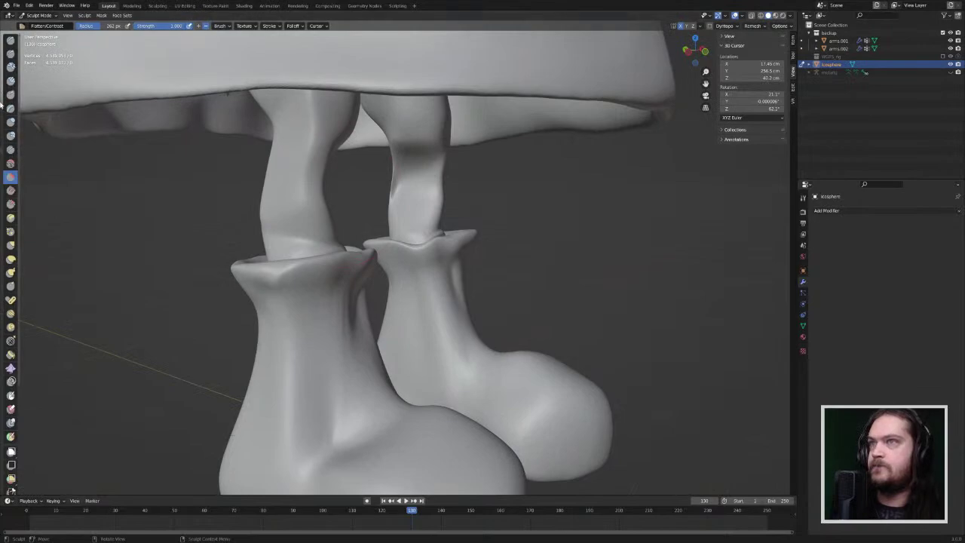
Step: Undo the last smoothing of the legs and fill out the area above the cuffs with the Inflate/Deflate brush
left_click_drag(300, 155, 287, 198, "shift")
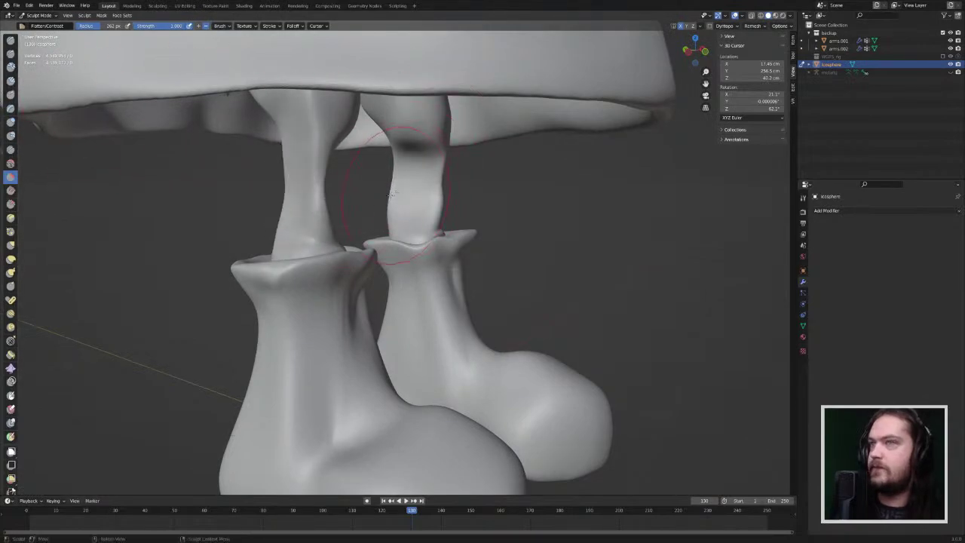
key("ctrl+z")
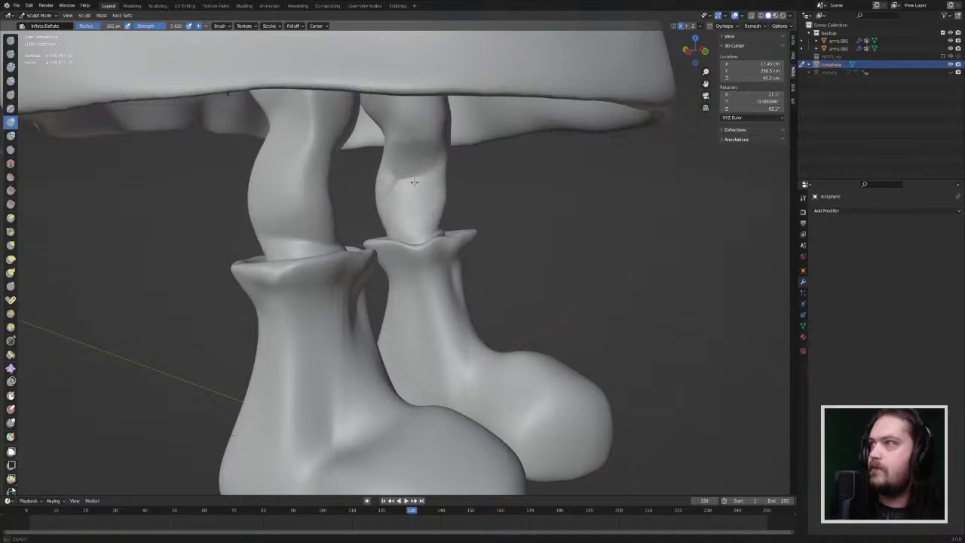
middle_click_drag(398, 160, 312, 167)
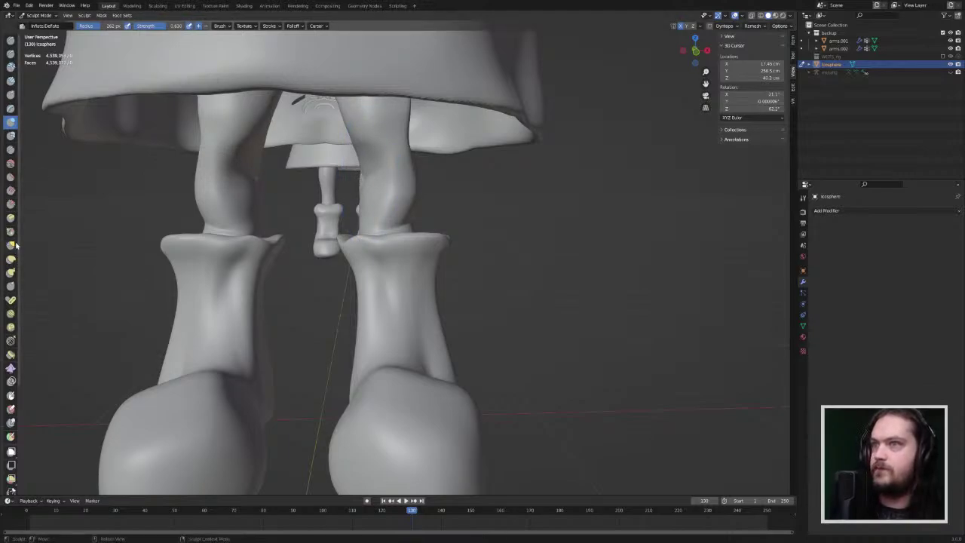
Step: Pull the legs below the skirt hem inward with the Grab brush to adjust their outline
left_click(12, 245)
left_click_drag(385, 181, 364, 181)
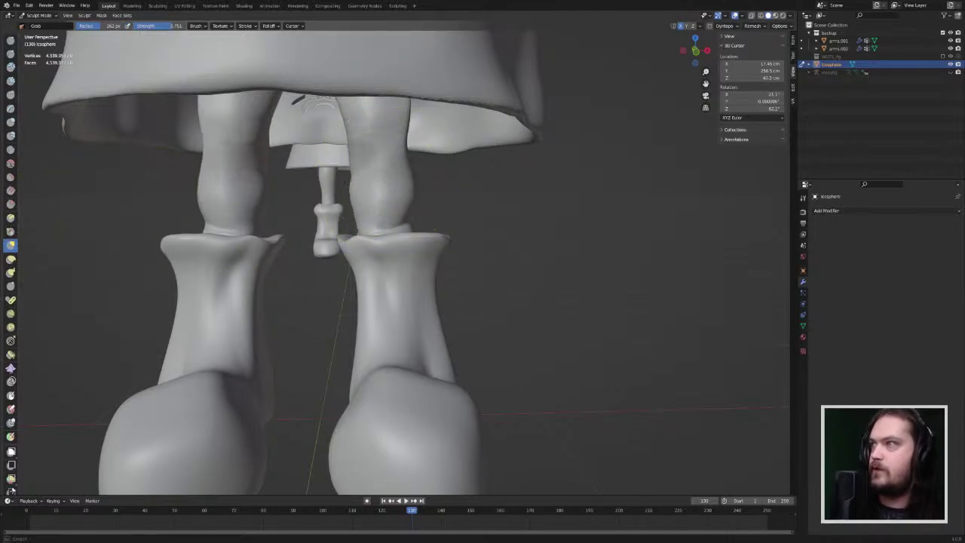
middle_click_drag(324, 181, 350, 179)
Step: Even out both legs between the skirt hem and the boot cuffs from front and back with the Flatten/Contrast brush
left_click(11, 177)
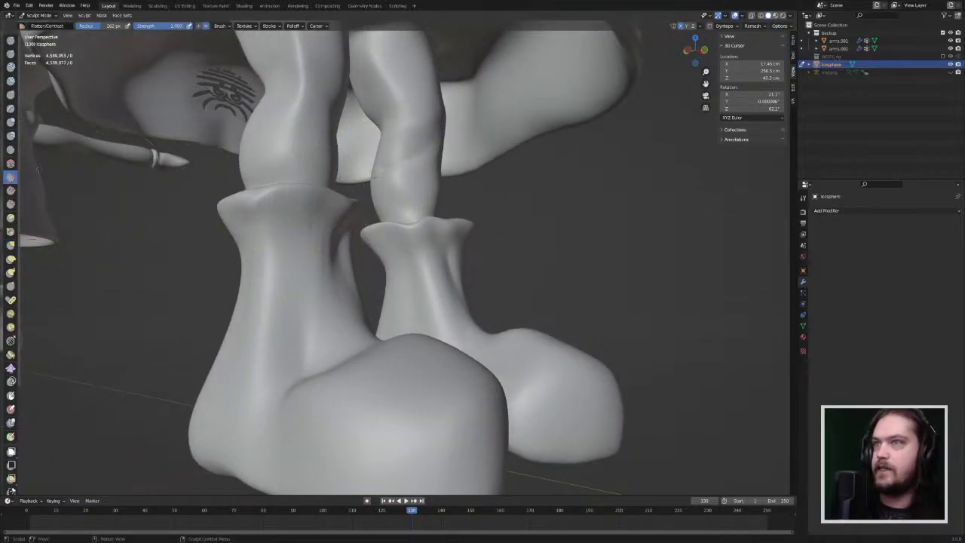
middle_click_drag(418, 160, 253, 199)
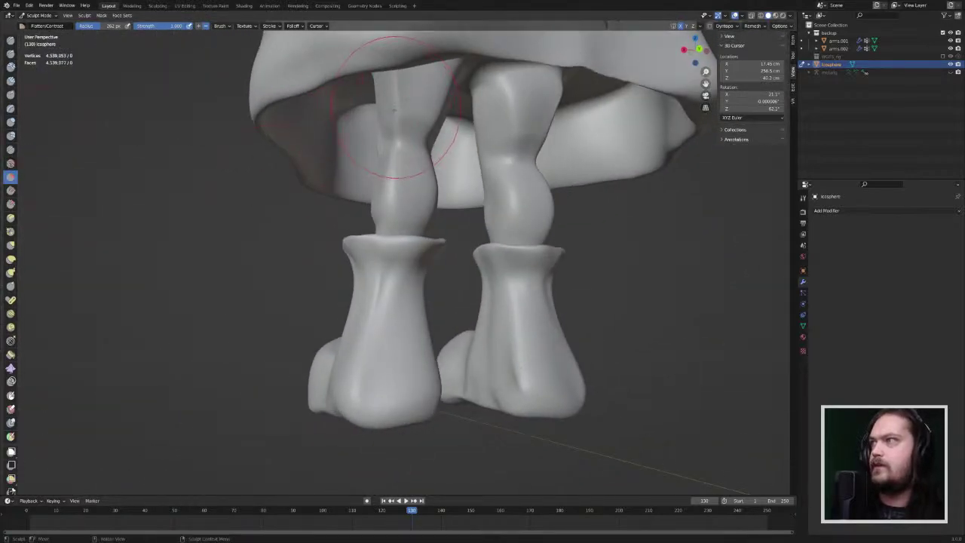
mouse_move(394, 109)
middle_mouse_down()
mouse_move(332, 99)
mouse_move(400, 162)
middle_mouse_up()
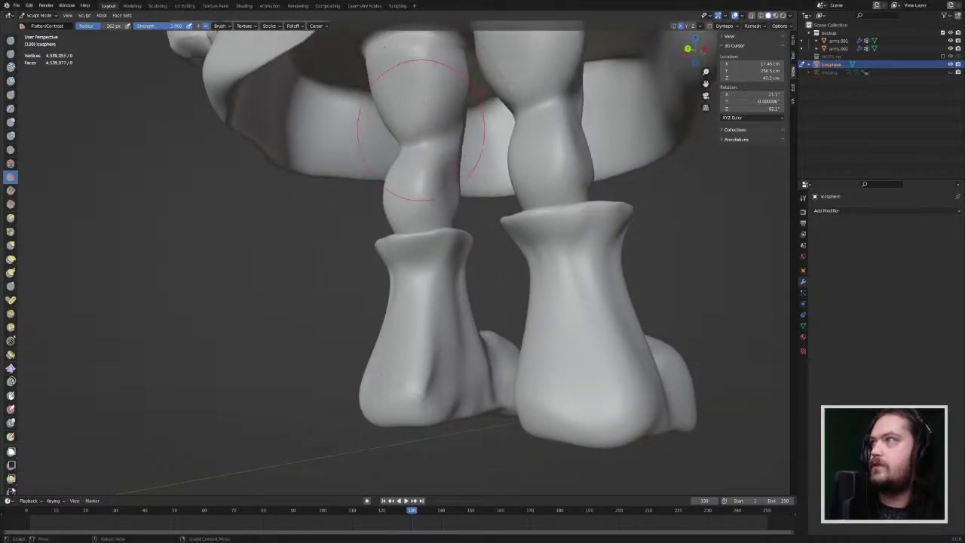
middle_click_drag(420, 130, 315, 167)
middle_click_drag(407, 169, 453, 174)
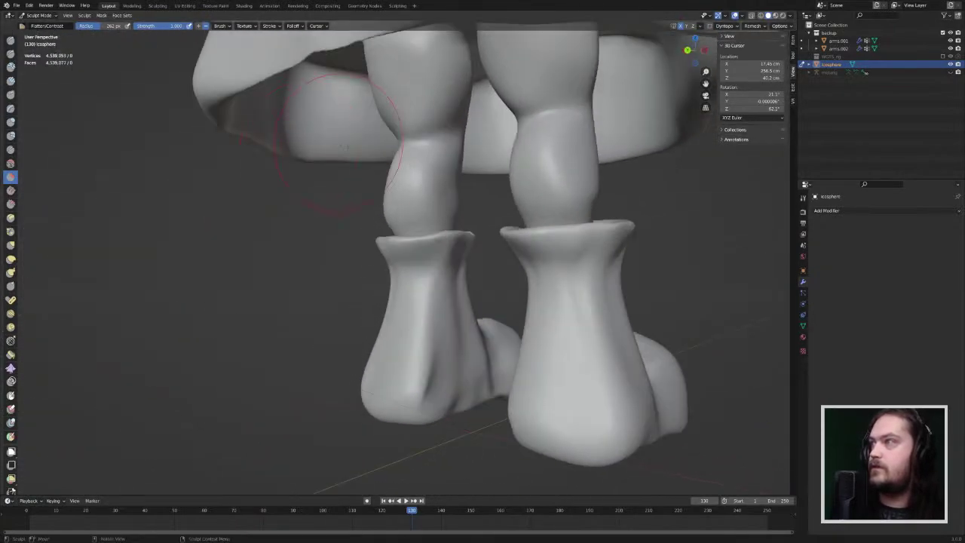
Step: Lower the Flatten/Contrast brush strength and refine the surface of the lower leg where it enters the cuff
scroll(362, 165, "up", 3)
middle_click_drag(376, 169, 403, 220)
scroll(416, 190, "down", 5)
scroll(403, 220, "up", 5)
scroll(343, 171, "up", 5)
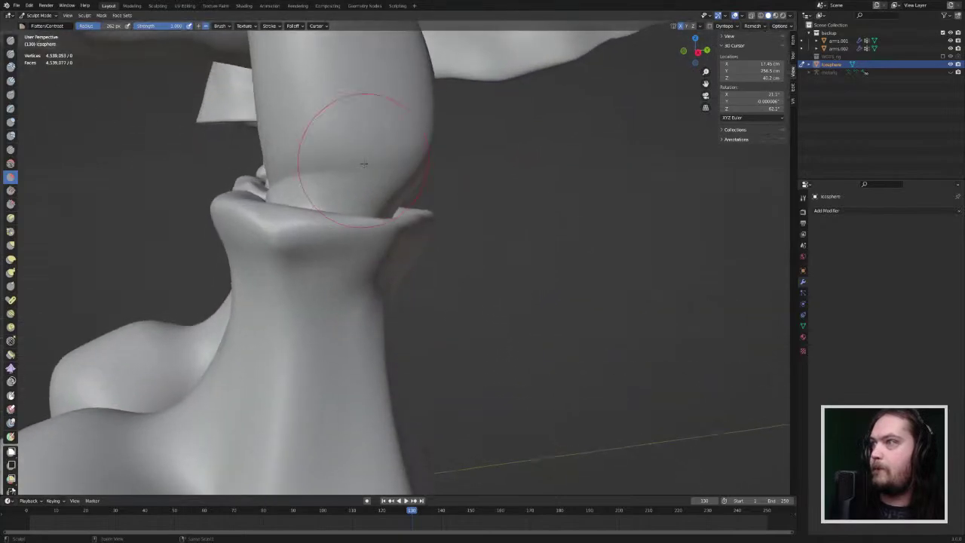
middle_click_drag(355, 172, 324, 189)
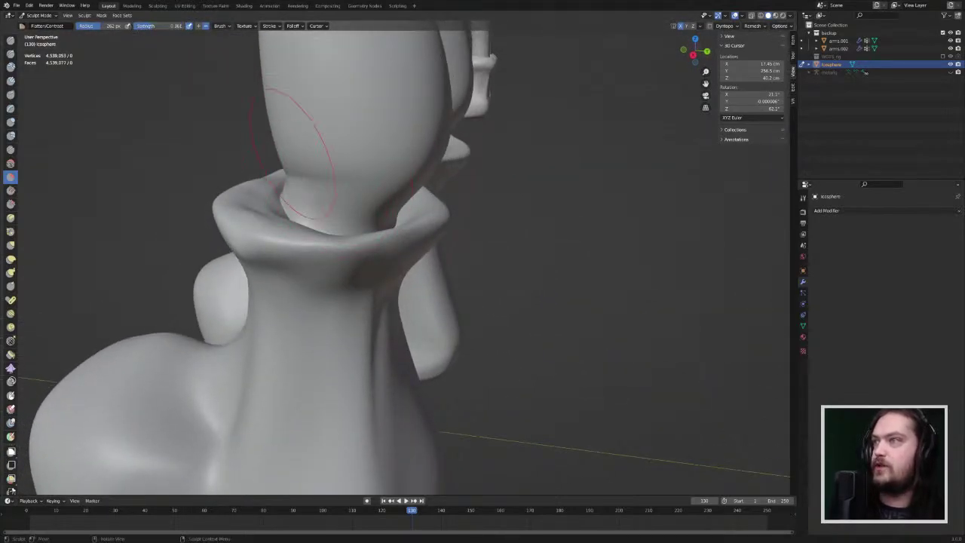
middle_click_drag(303, 183, 244, 226)
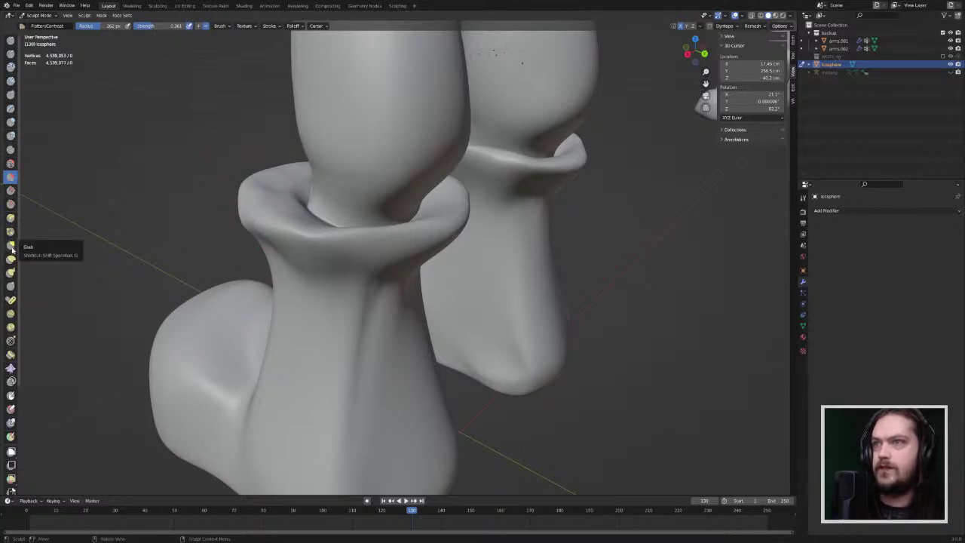
Step: Reshape the boot cuff's outer rim with the Grab brush, undoing a misplaced pull along the way
left_click(12, 246)
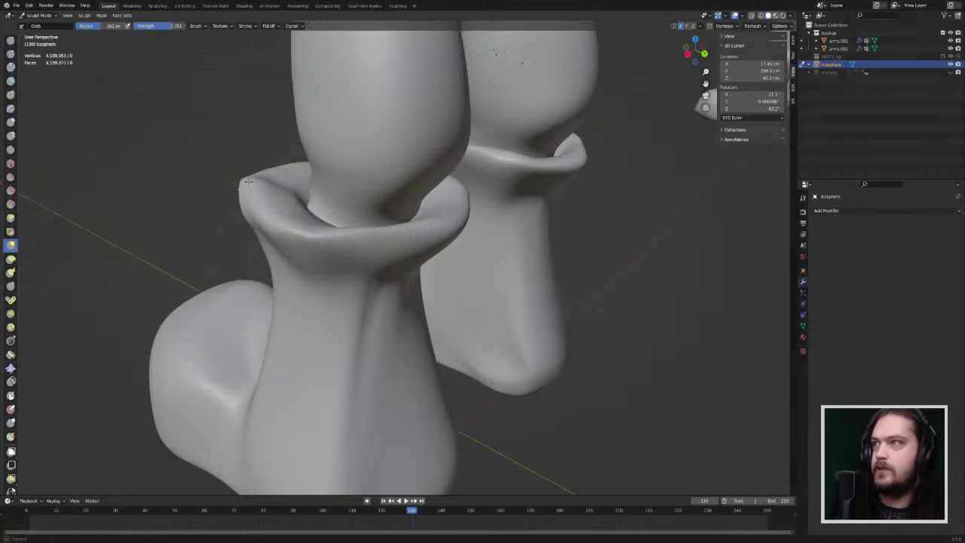
left_click_drag(254, 189, 304, 226)
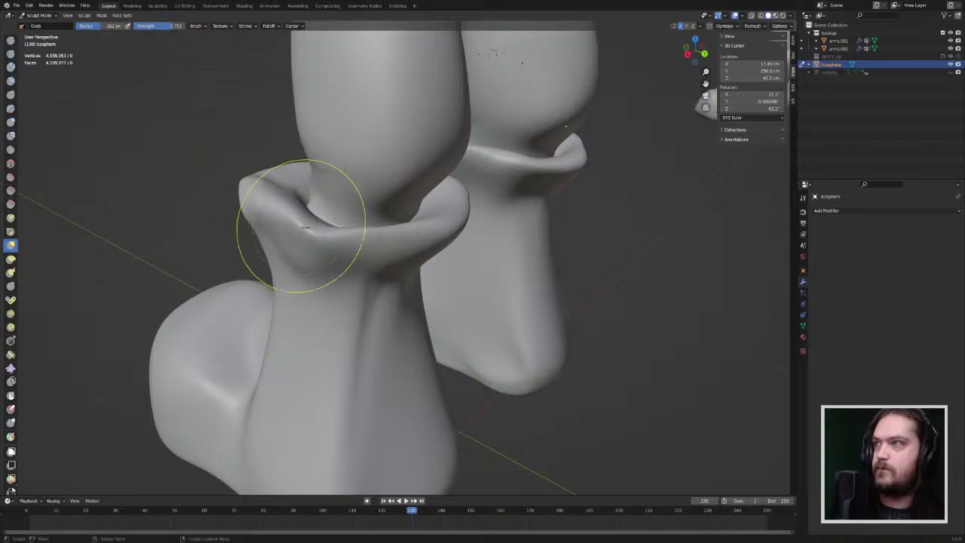
key("ctrl+z")
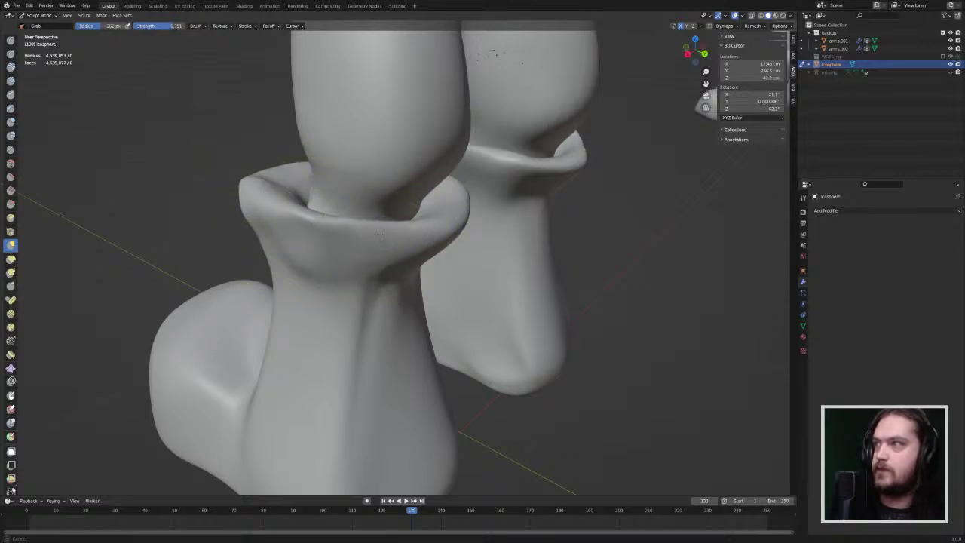
left_click_drag(380, 235, 428, 225)
mouse_move(429, 224)
middle_mouse_down()
mouse_move(309, 237)
mouse_move(324, 217)
middle_mouse_up()
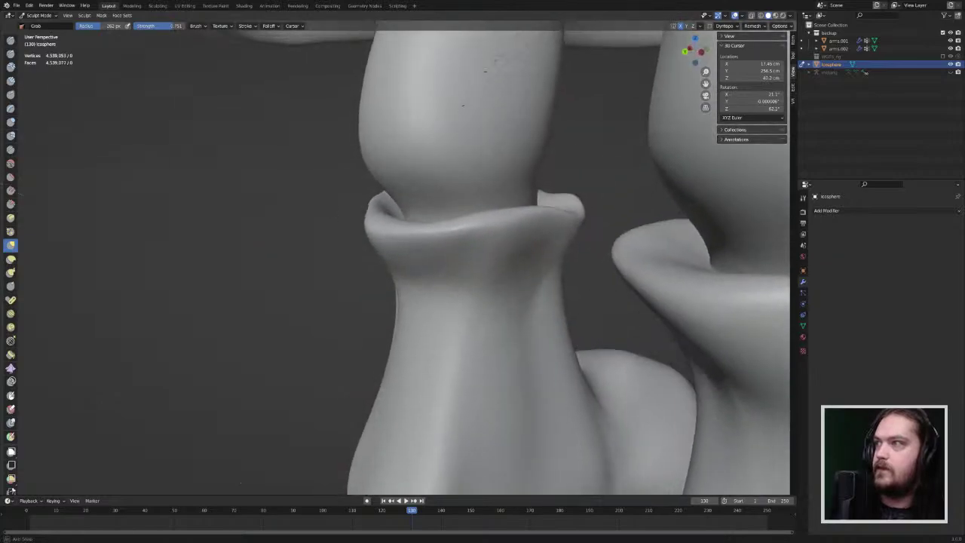
Step: Pull the cuff edge outward and push in the leg contour directly above it with the Grab brush
middle_click_drag(475, 252, 490, 254)
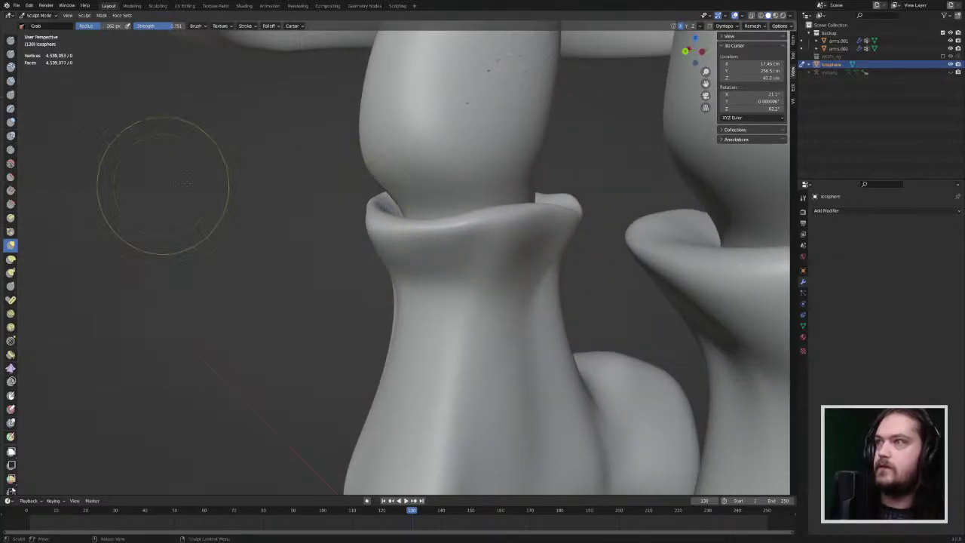
mouse_move(369, 203)
left_mouse_down()
mouse_move(348, 201)
mouse_move(374, 154)
left_mouse_up()
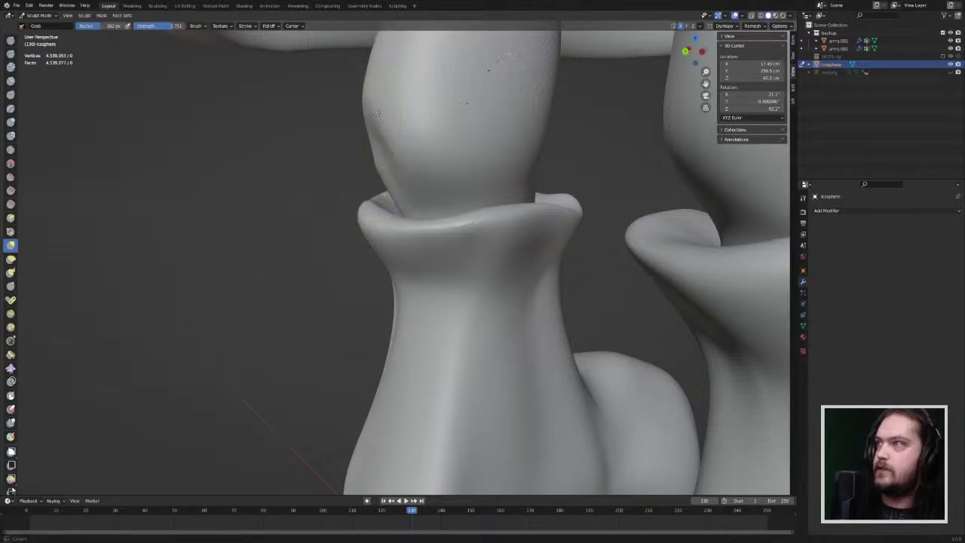
left_click_drag(379, 112, 373, 96)
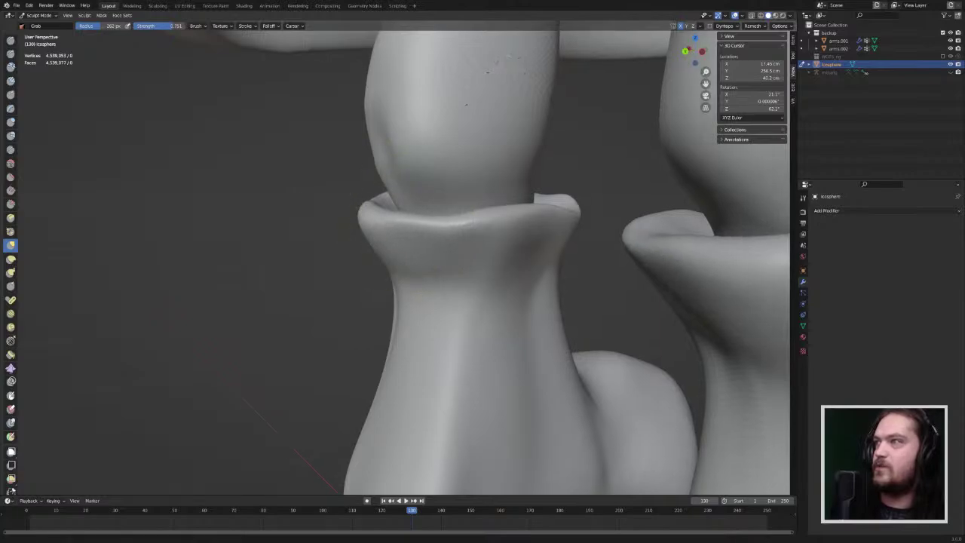
mouse_move(364, 237)
middle_mouse_down()
mouse_move(288, 190)
mouse_move(432, 104)
mouse_move(273, 110)
middle_mouse_up()
Step: Flare the cuff rim outward at its back and inner corners with the Grab brush
mouse_move(463, 251)
left_mouse_down()
mouse_move(461, 241)
mouse_move(512, 239)
mouse_move(593, 209)
left_mouse_up()
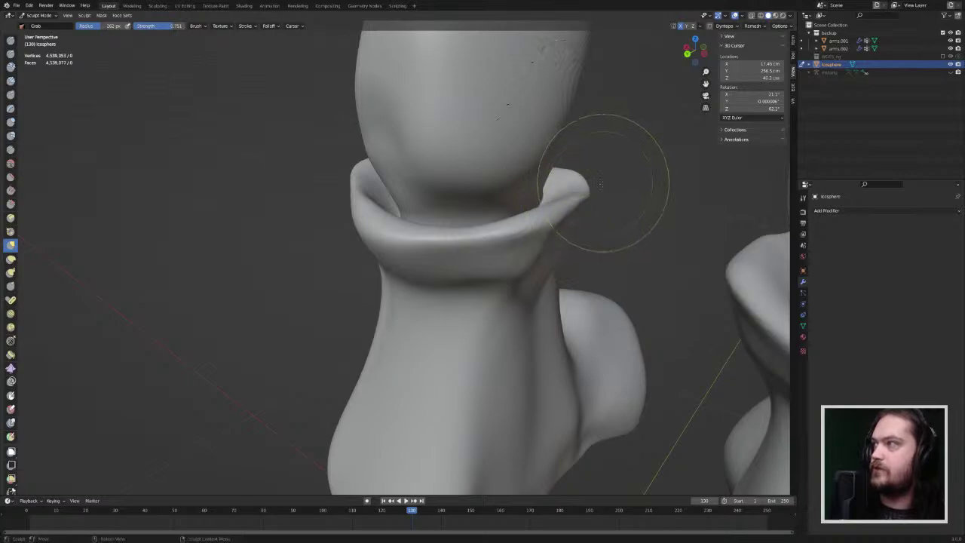
mouse_move(606, 183)
middle_mouse_down()
mouse_move(520, 197)
mouse_move(452, 224)
middle_mouse_up()
left_click_drag(481, 241, 484, 237)
left_click_drag(411, 261, 375, 236)
mouse_move(473, 238)
left_mouse_down()
mouse_move(462, 235)
mouse_move(553, 208)
left_mouse_up()
mouse_move(561, 205)
middle_mouse_down()
mouse_move(544, 245)
mouse_move(518, 212)
middle_mouse_up()
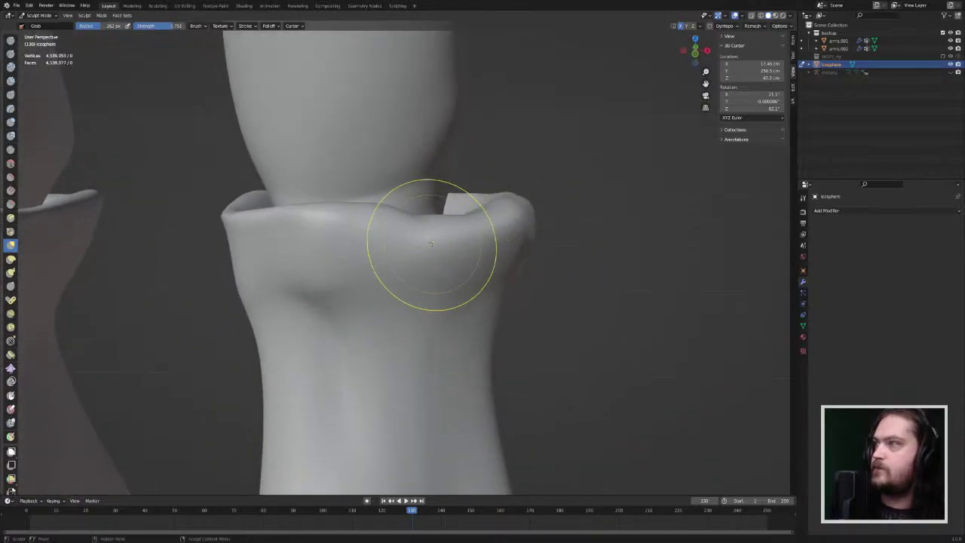
mouse_move(432, 244)
left_mouse_down()
mouse_move(425, 218)
mouse_move(505, 216)
left_mouse_up()
Step: Shape the cuff's side and front rim into an uneven, wavy flare with the Grab brush
middle_click_drag(505, 216, 304, 258)
left_click_drag(304, 257, 303, 240)
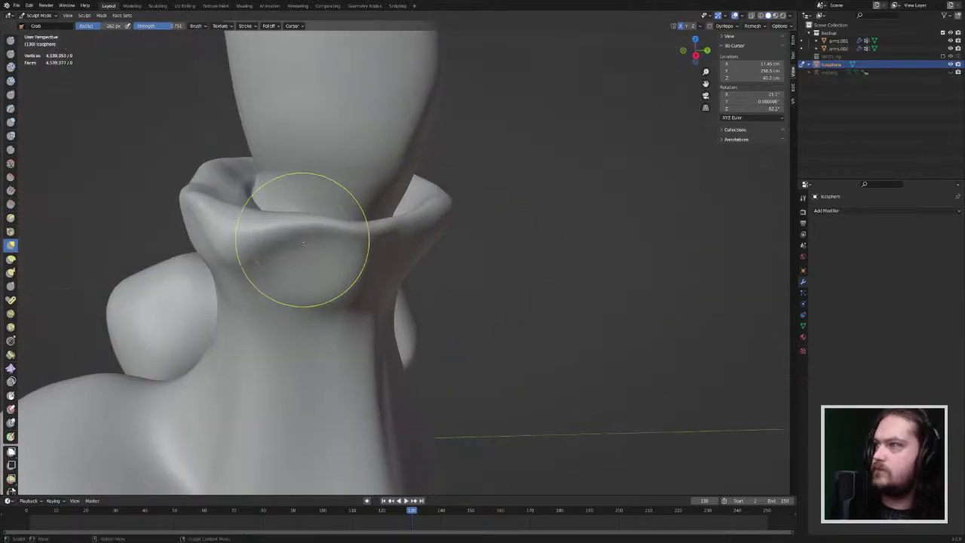
left_click_drag(229, 252, 210, 250)
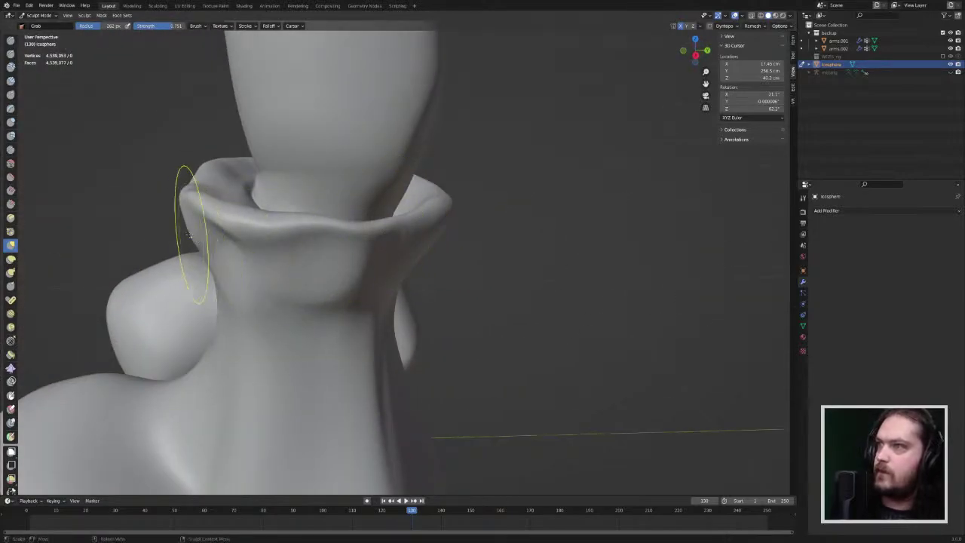
middle_click_drag(176, 204, 254, 189)
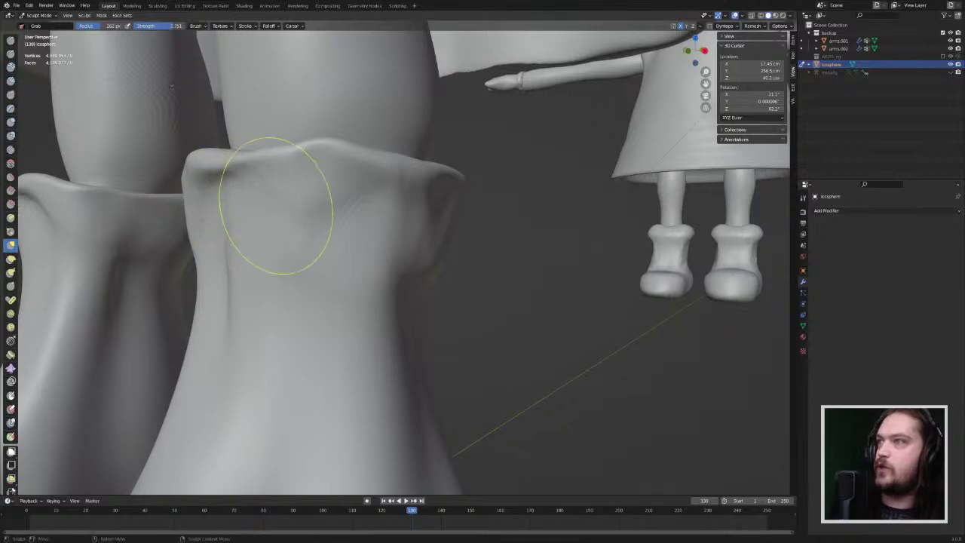
left_click_drag(276, 205, 285, 196)
middle_click_drag(287, 239, 259, 254)
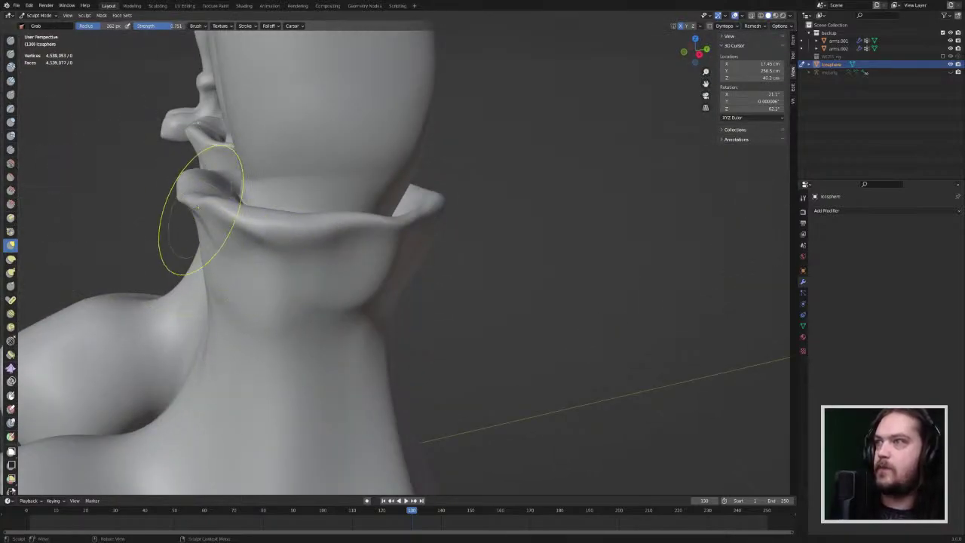
mouse_move(198, 205)
left_mouse_down()
mouse_move(183, 199)
mouse_move(181, 181)
left_mouse_up()
mouse_move(137, 199)
middle_mouse_down()
mouse_move(209, 206)
mouse_move(218, 228)
middle_mouse_up()
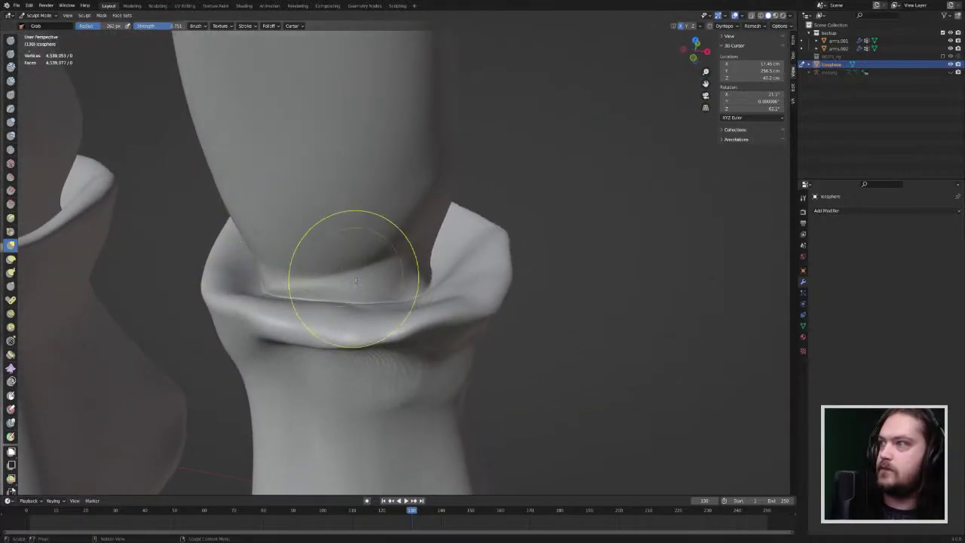
Step: Undo the last Grab strokes on the cuff rim
middle_click_drag(370, 330, 345, 272)
key("ctrl+z")
key("ctrl+z")
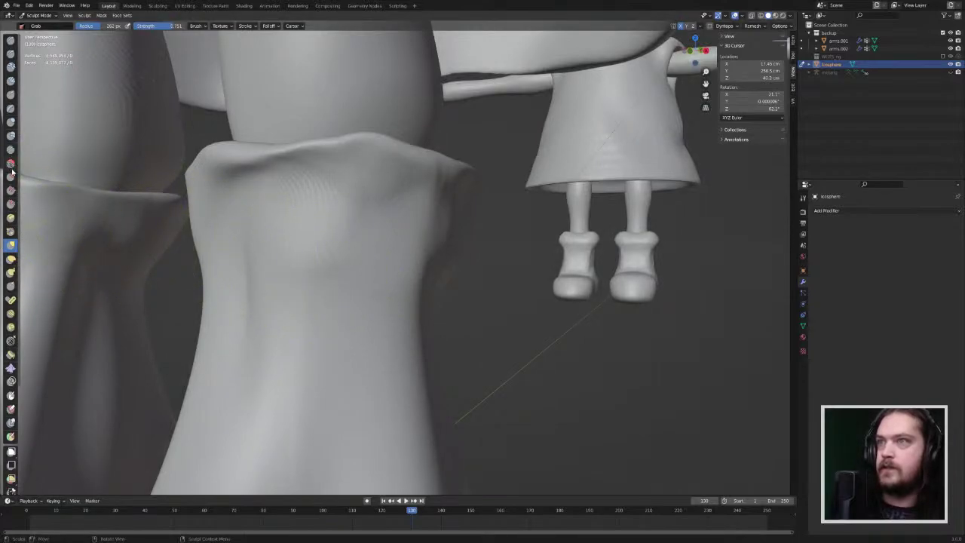
left_click_drag(255, 183, 238, 188)
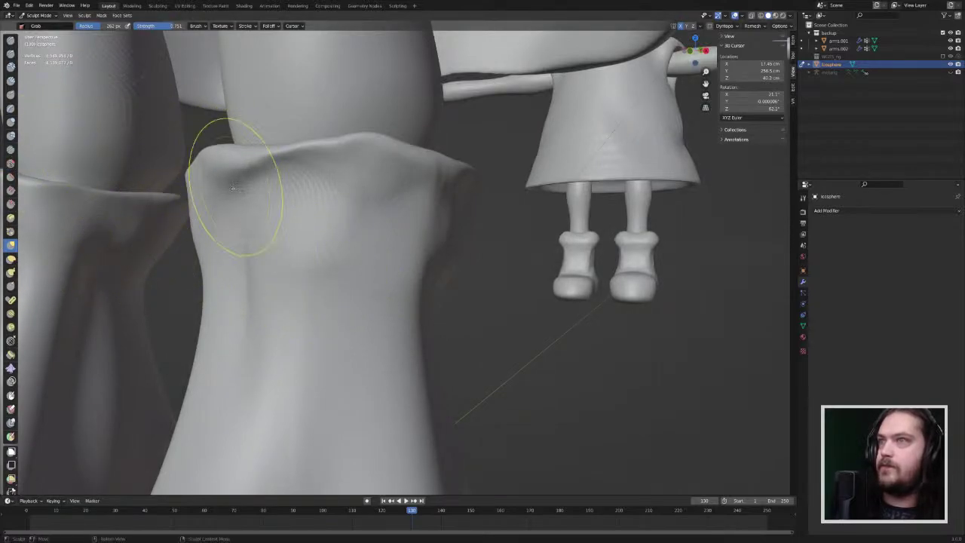
key("ctrl+z")
Step: Smooth the bumps on the cuff's outer surface below the rim with the Smooth brush
left_click(11, 163)
left_click_drag(315, 195, 265, 164)
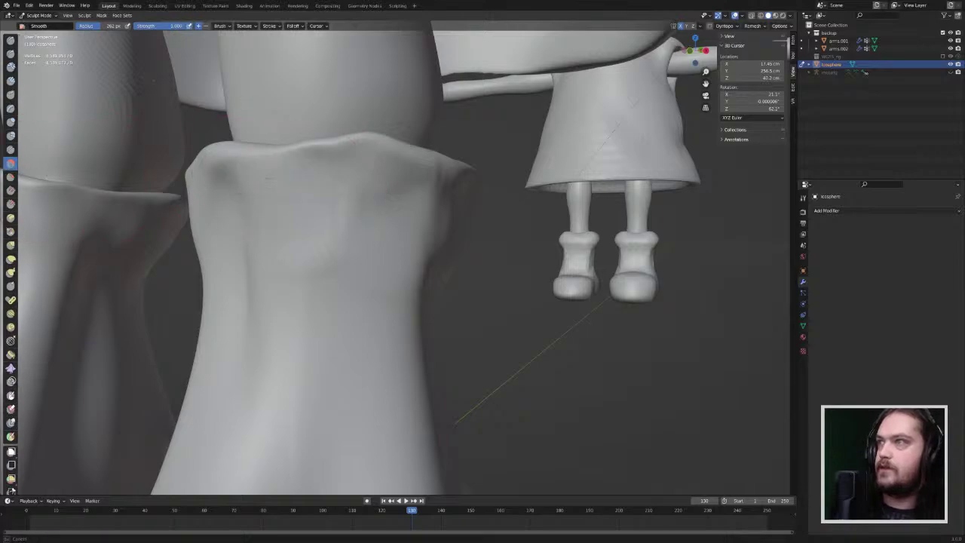
middle_click_drag(224, 212, 293, 264)
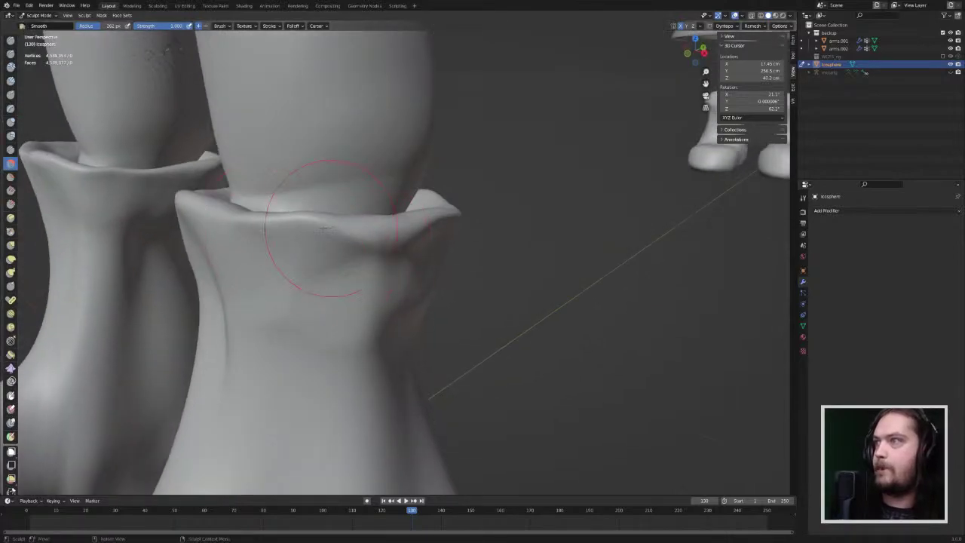
middle_click_drag(356, 236, 450, 239)
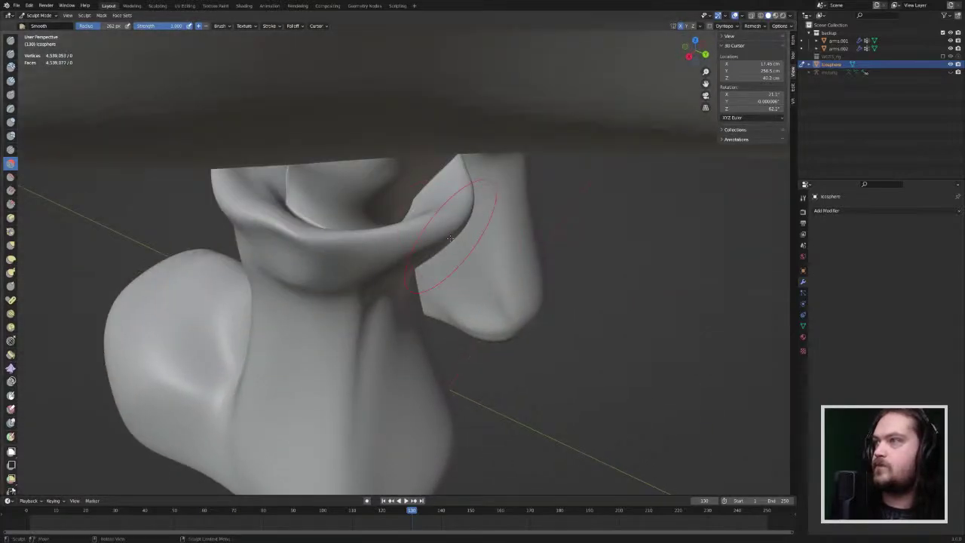
Step: Scrape the cuff's inner surface and the crease around the leg with the Multiplane Scrape brush
left_click(12, 218)
scroll(189, 243, "down", 3)
scroll(189, 230, "up", 5)
scroll(190, 229, "down", 4)
middle_click_drag(227, 205, 240, 202)
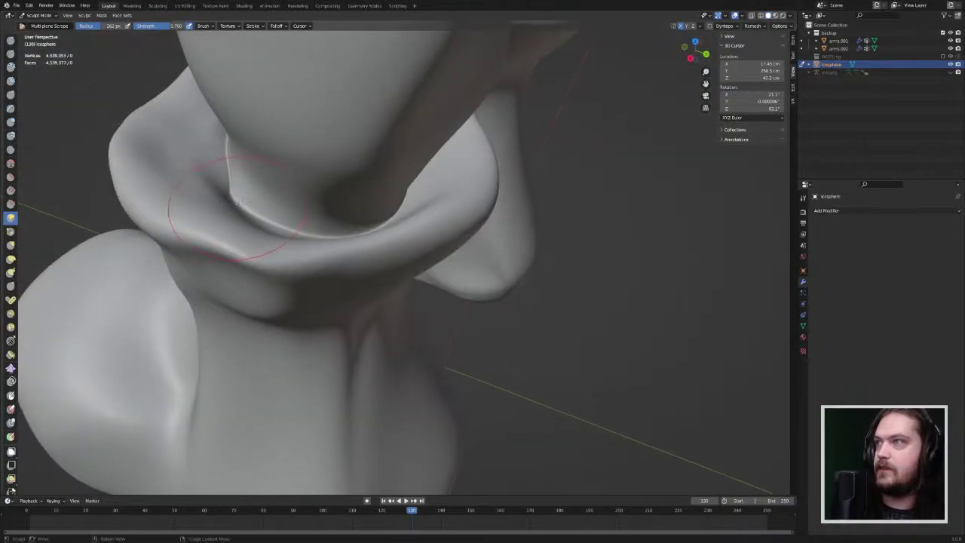
mouse_move(237, 202)
left_mouse_down()
mouse_move(401, 222)
mouse_move(434, 196)
left_mouse_up()
middle_click_drag(437, 188, 366, 196)
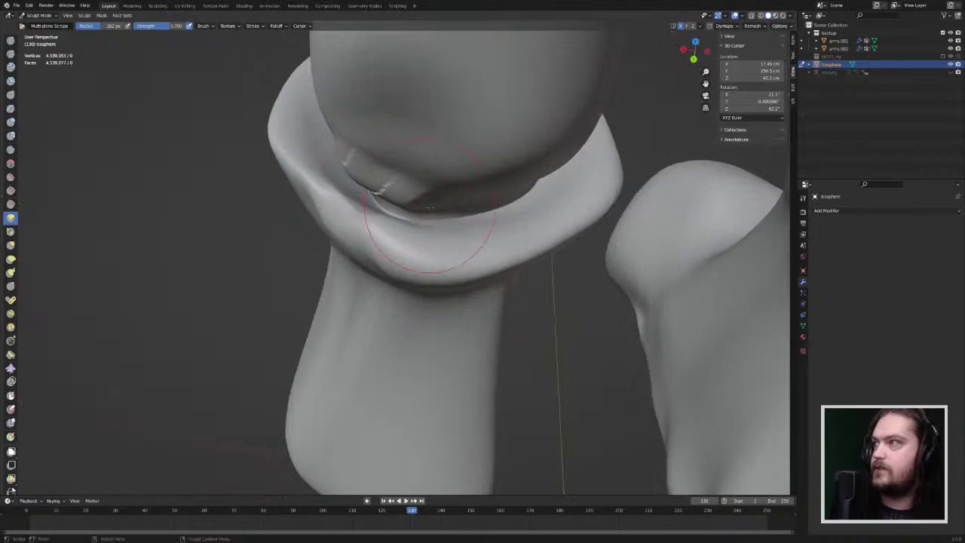
left_click_drag(428, 217, 517, 198)
middle_click_drag(517, 198, 476, 176)
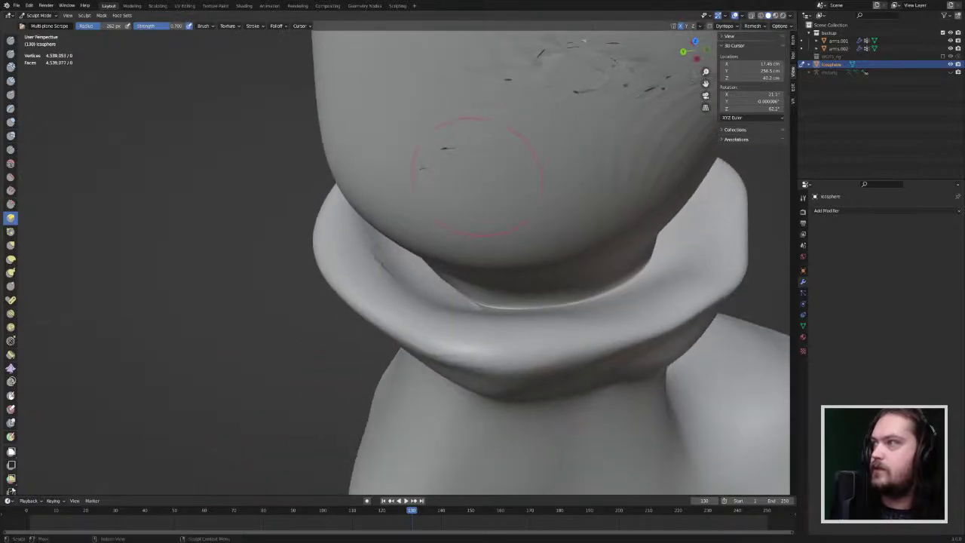
mouse_move(467, 305)
left_mouse_down()
mouse_move(618, 283)
mouse_move(678, 249)
left_mouse_up()
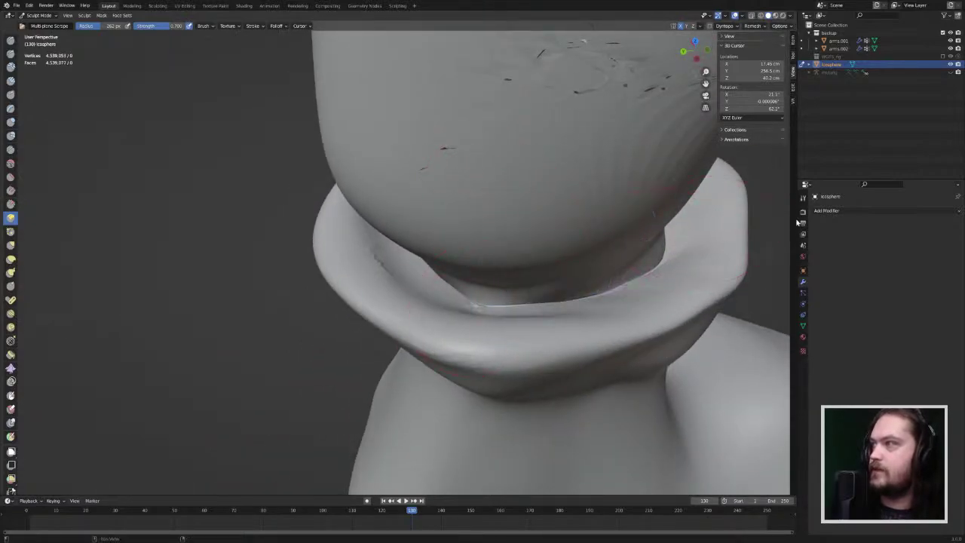
middle_click_drag(681, 242, 540, 354)
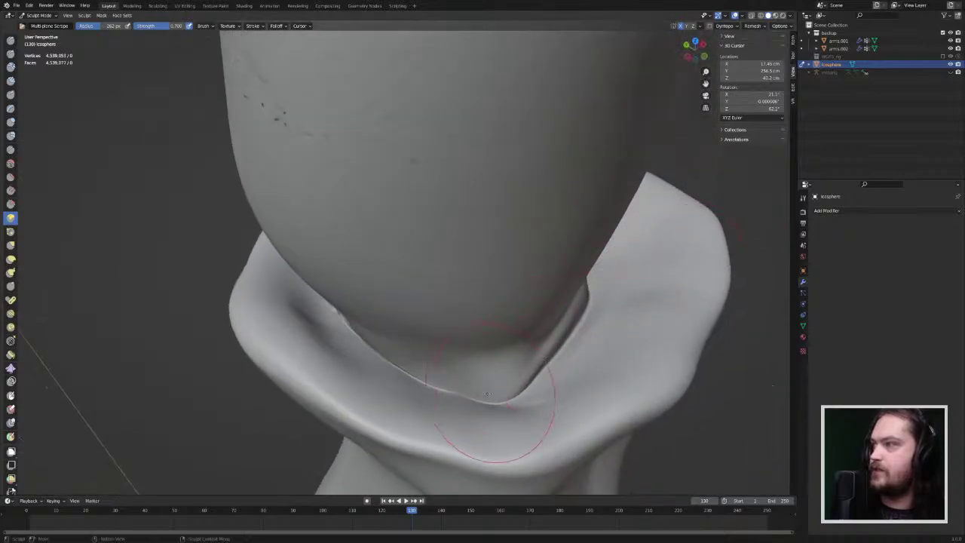
Step: Define the top edge and outer folds of the cuff with the Multiplane Scrape brush
middle_click_drag(621, 376, 642, 347)
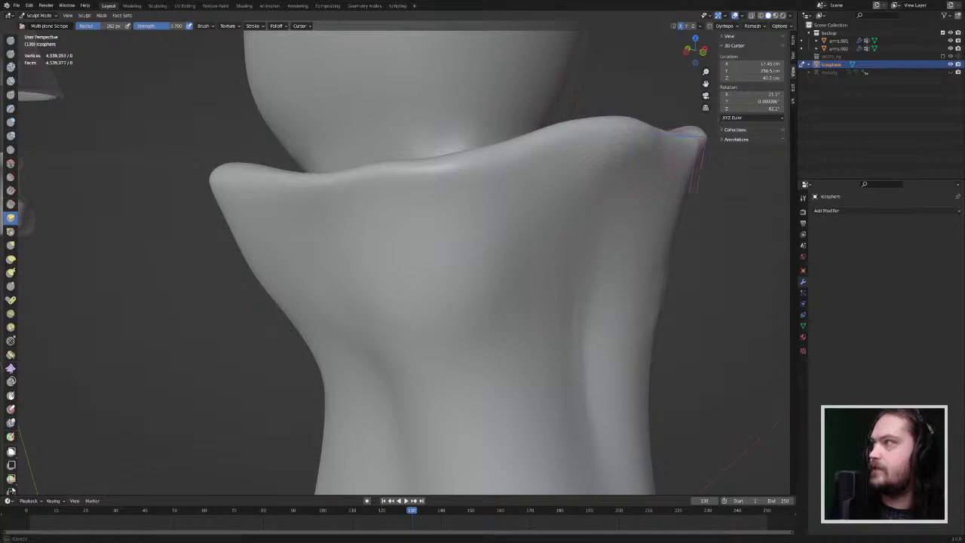
middle_click_drag(697, 143, 616, 197)
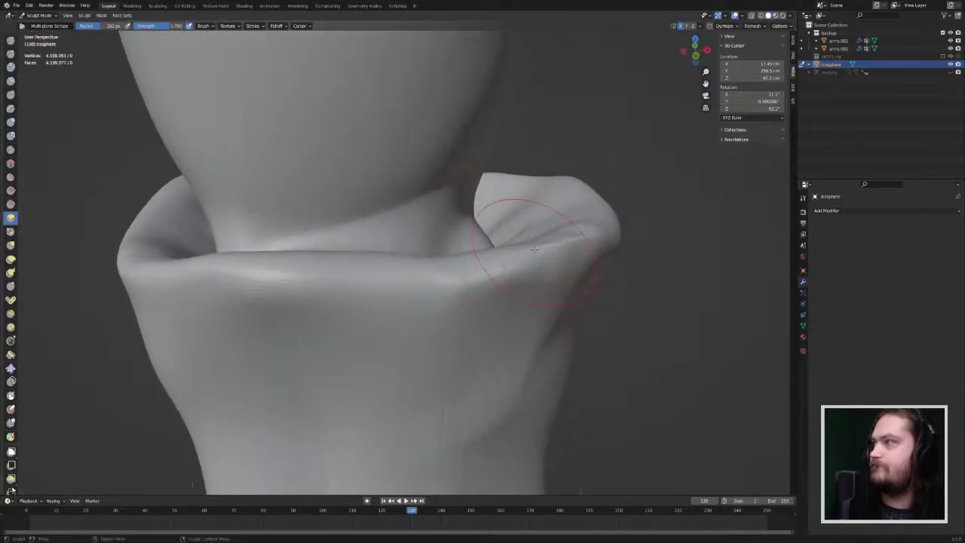
mouse_move(513, 226)
middle_mouse_down()
mouse_move(422, 286)
mouse_move(376, 271)
middle_mouse_up()
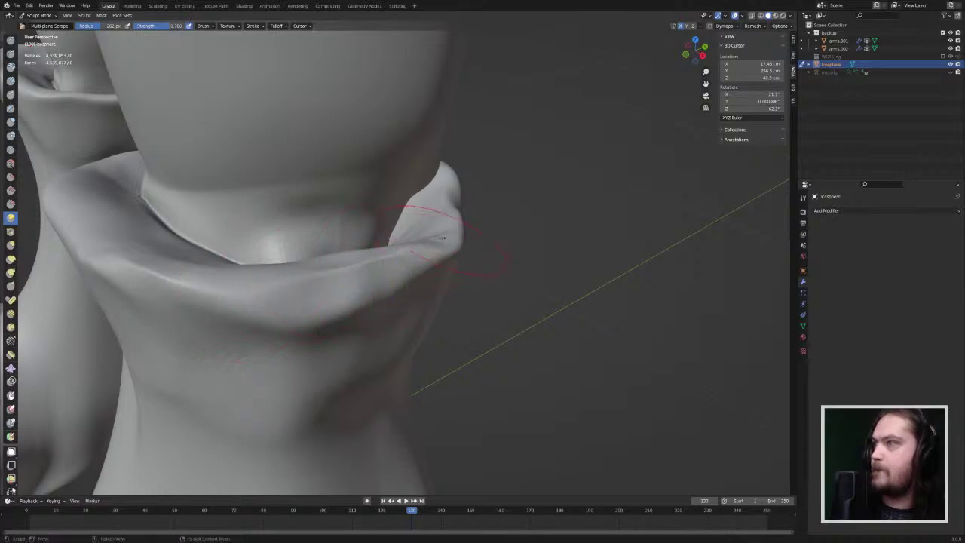
Step: Define the boot cuff's rim and outer folds around the back and front with the Multiplane Scrape brush
middle_click_drag(453, 256, 346, 252)
mouse_move(320, 240)
left_mouse_down()
mouse_move(377, 240)
mouse_move(407, 226)
left_mouse_up()
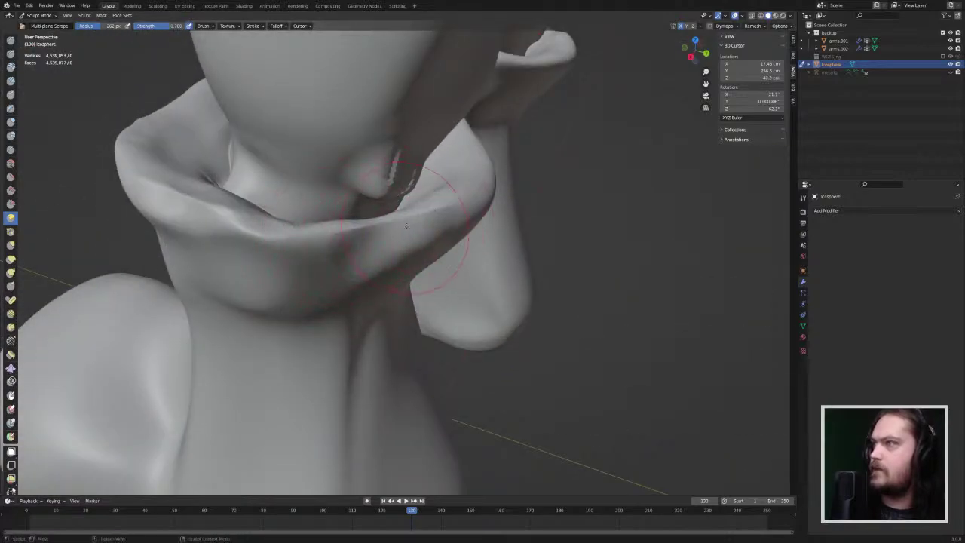
middle_click_drag(459, 197, 421, 213)
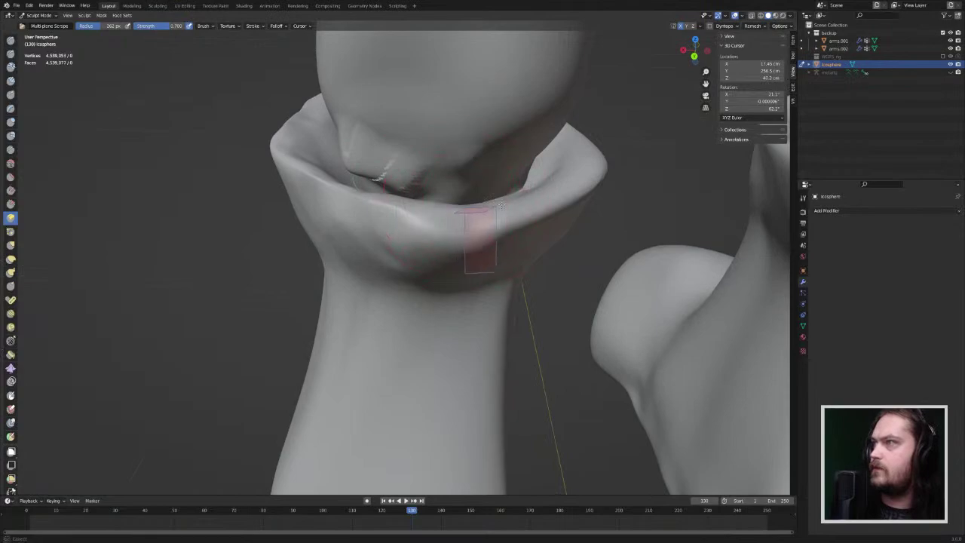
left_click_drag(420, 214, 492, 205)
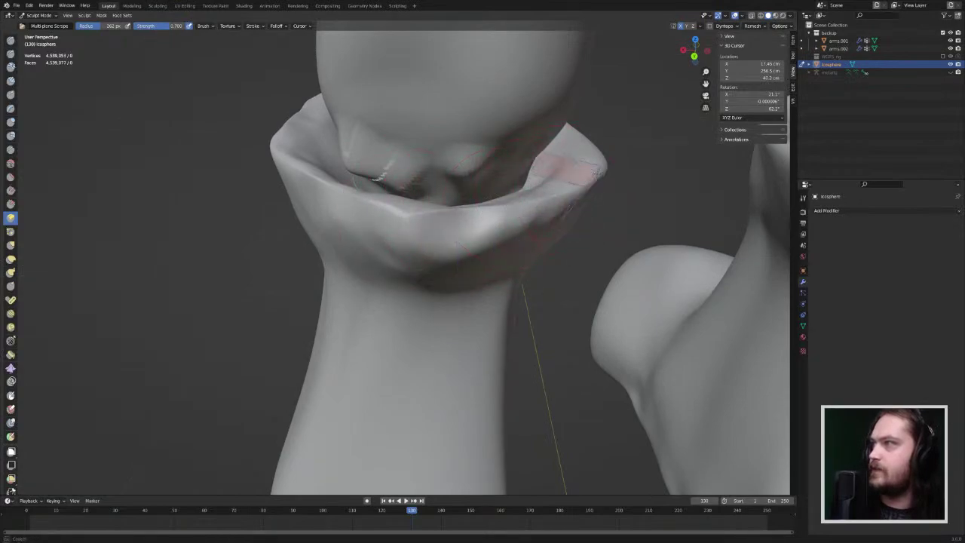
mouse_move(596, 171)
middle_mouse_down()
mouse_move(512, 180)
mouse_move(528, 224)
mouse_move(403, 241)
middle_mouse_up()
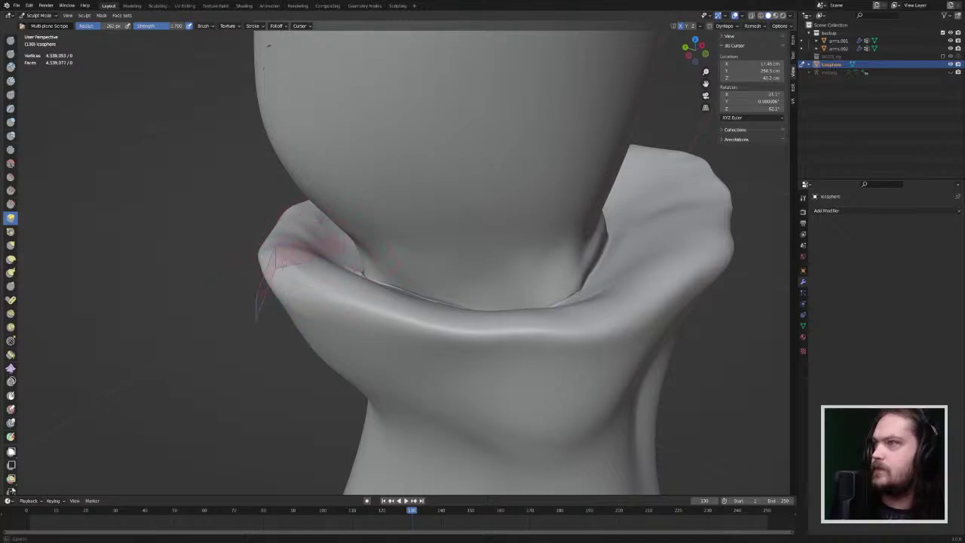
mouse_move(324, 288)
left_mouse_down()
mouse_move(456, 331)
mouse_move(506, 328)
left_mouse_up()
mouse_move(506, 328)
middle_mouse_down()
mouse_move(481, 326)
mouse_move(419, 258)
mouse_move(329, 260)
middle_mouse_up()
scroll(481, 326, "down", 3)
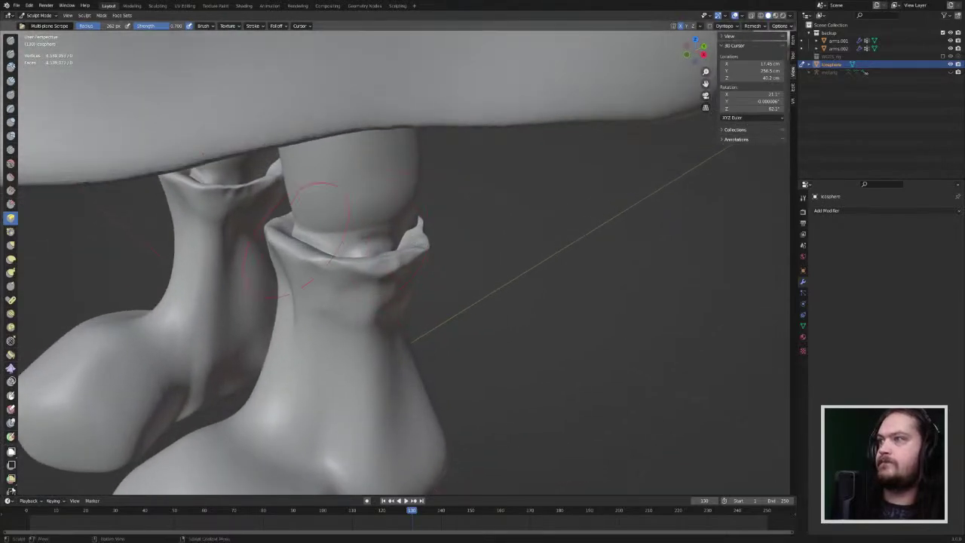
Step: Smooth the bumps on the lower legs just above the boot cuffs with the Smooth brush, undoing the last stroke
left_click(11, 165)
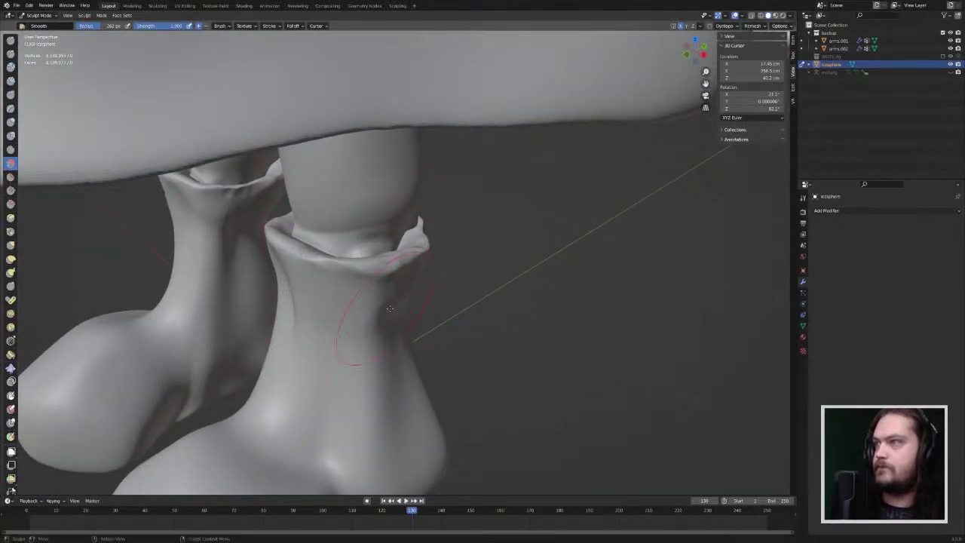
mouse_move(390, 309)
middle_mouse_down()
mouse_move(336, 340)
mouse_move(358, 278)
mouse_move(334, 307)
middle_mouse_up()
scroll(358, 277, "up", 5)
left_click_drag(409, 69, 365, 75)
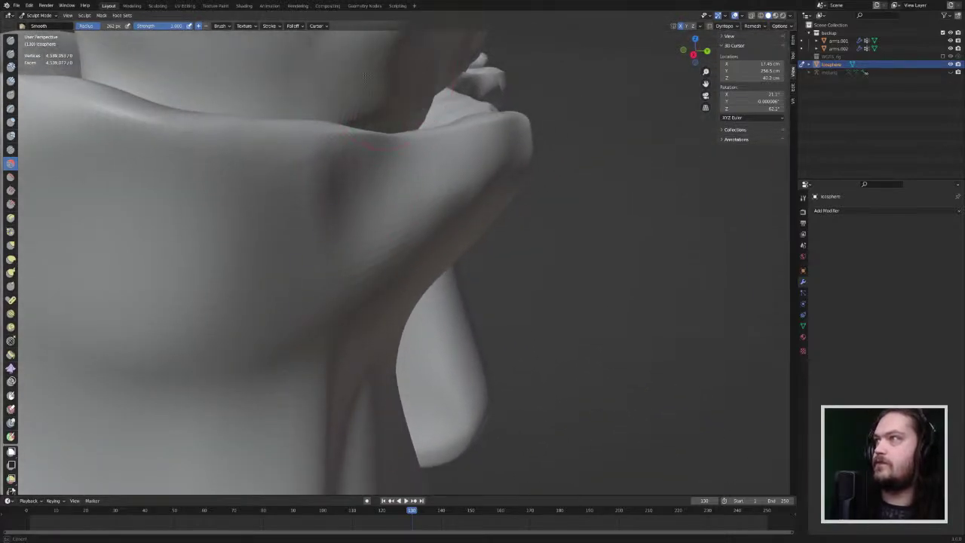
scroll(434, 68, "down", 5)
middle_click_drag(363, 129, 358, 123)
scroll(356, 124, "up", 2)
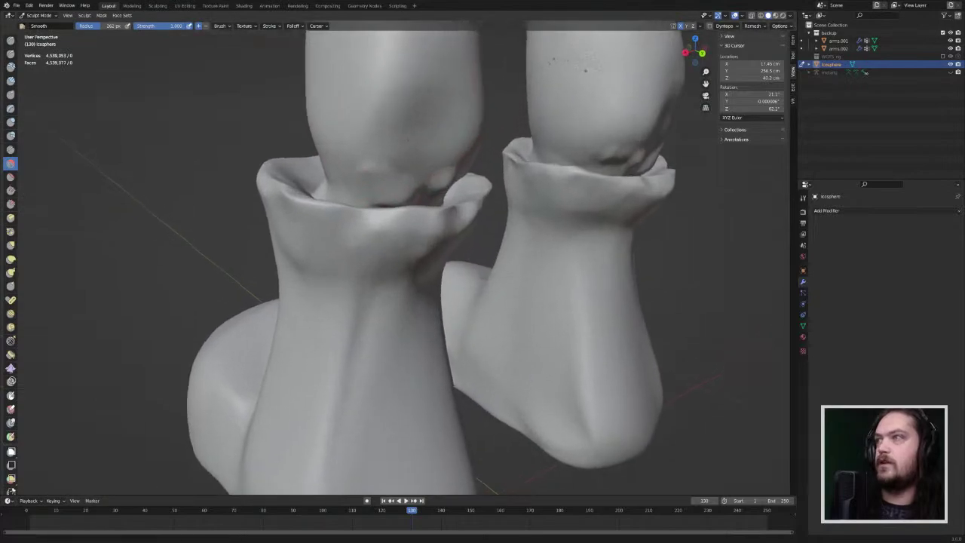
left_click_drag(343, 125, 357, 139)
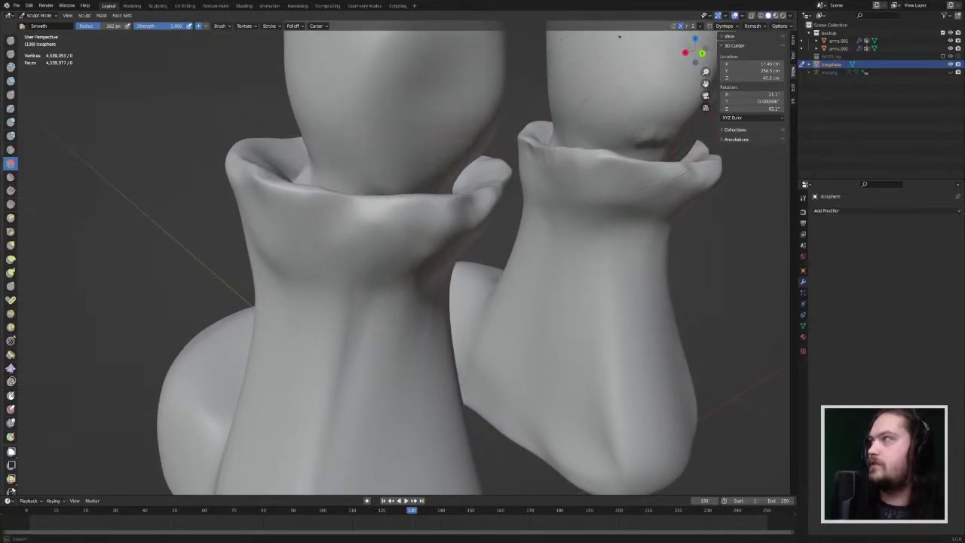
left_click_drag(654, 134, 580, 124)
mouse_move(580, 124)
middle_mouse_down()
mouse_move(496, 93)
mouse_move(482, 136)
mouse_move(488, 82)
mouse_move(497, 99)
middle_mouse_up()
mouse_move(497, 98)
left_mouse_down()
mouse_move(444, 151)
mouse_move(476, 124)
mouse_move(456, 147)
mouse_move(443, 139)
mouse_move(462, 151)
left_mouse_up()
key("ctrl+z")
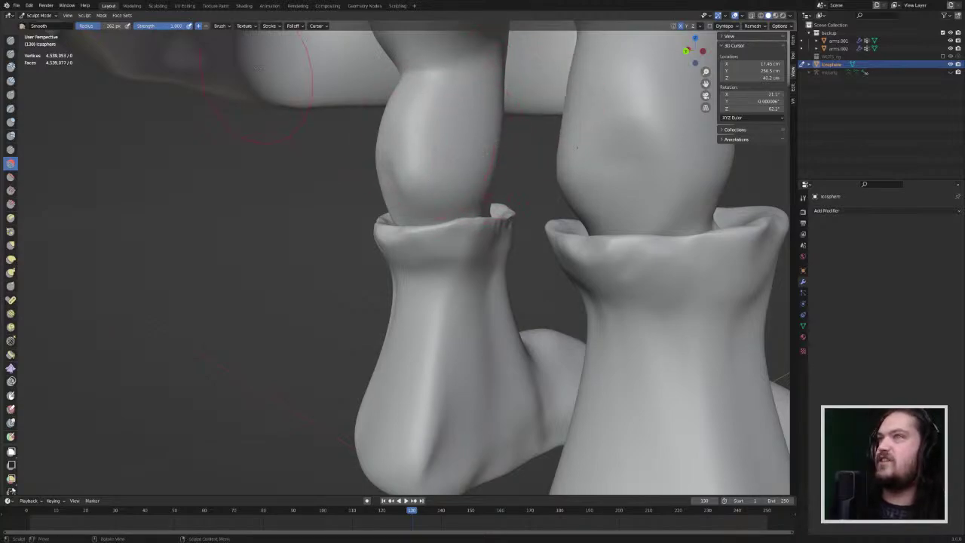
Step: Voxel-remesh the whole sculpt at a voxel size of 0.4 cm
left_click(762, 25)
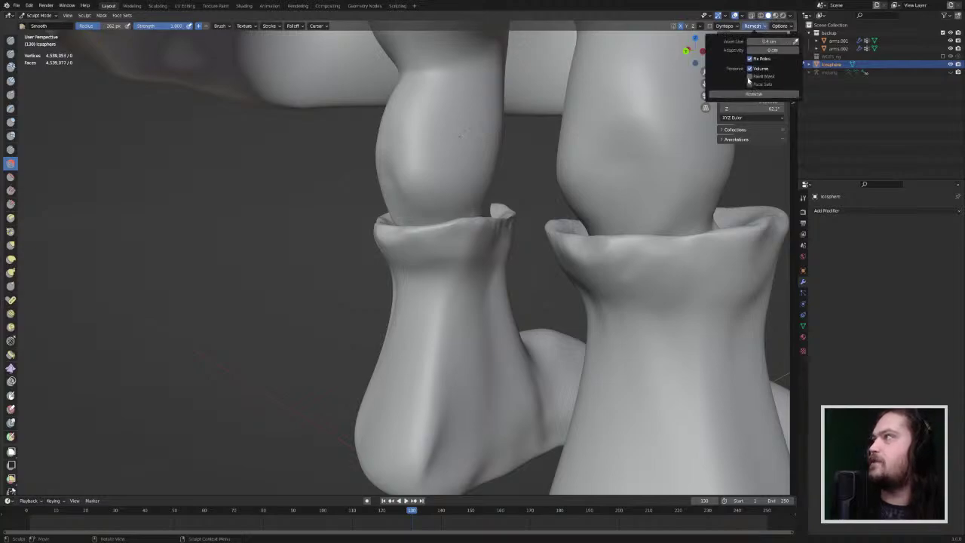
left_click(748, 94)
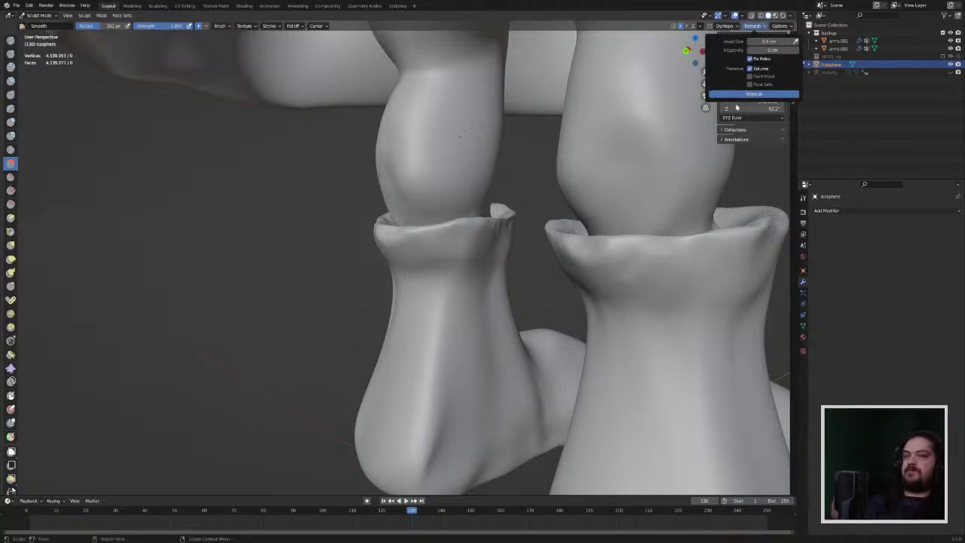
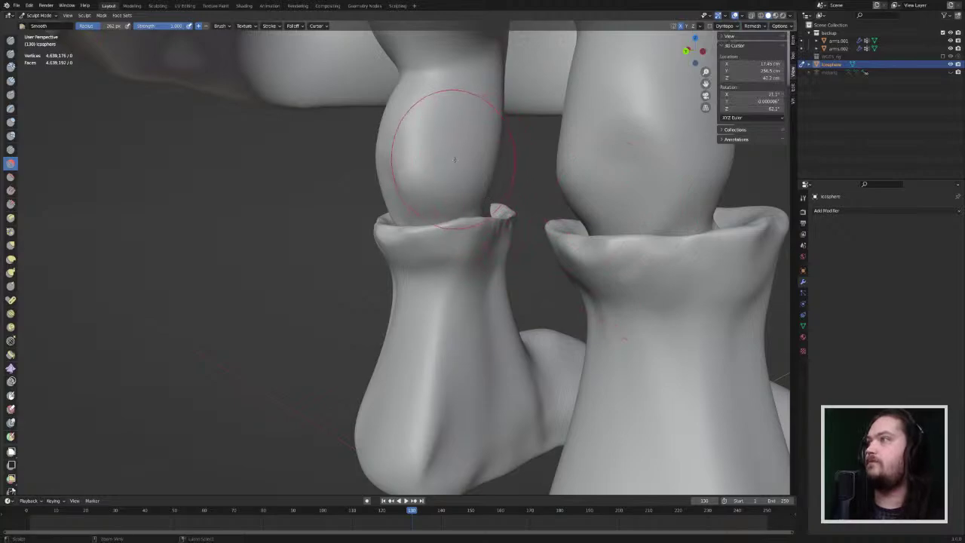
Step: Smooth the leg surfaces between the skirt and the boot cuffs with the Smooth brush
mouse_move(462, 132)
left_mouse_down()
mouse_move(425, 139)
mouse_move(452, 141)
mouse_move(453, 125)
left_mouse_up()
middle_click_drag(453, 140, 572, 154)
left_click_drag(520, 89, 497, 75)
mouse_move(497, 76)
middle_mouse_down()
mouse_move(536, 155)
mouse_move(502, 192)
mouse_move(482, 198)
mouse_move(541, 133)
mouse_move(537, 114)
mouse_move(523, 116)
mouse_move(521, 144)
mouse_move(521, 91)
mouse_move(413, 245)
middle_mouse_up()
left_click_drag(427, 230, 420, 201)
middle_click_drag(418, 201, 405, 229)
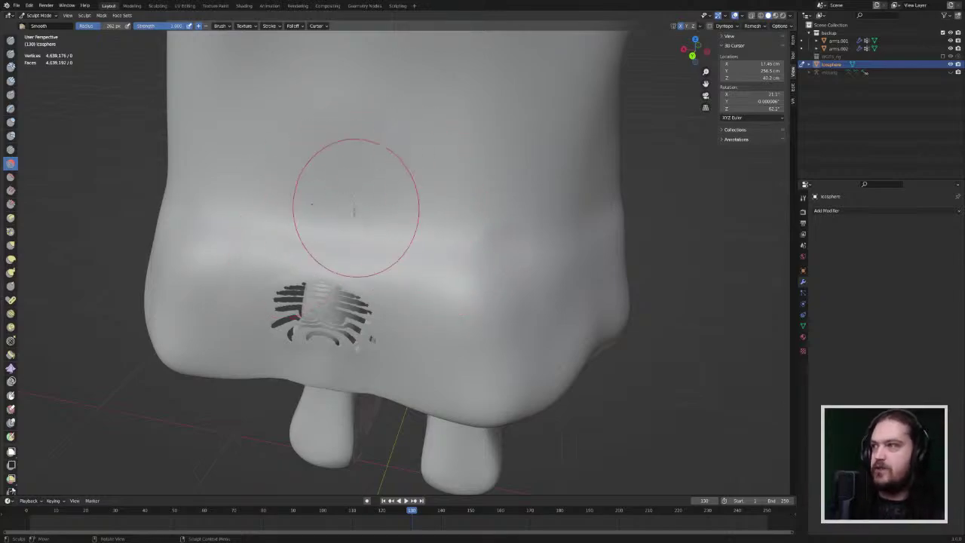
Step: Pull the back of the skirt near the hem inward toward the legs with the Grab brush
mouse_move(339, 380)
middle_mouse_down()
mouse_move(375, 331)
mouse_move(406, 326)
mouse_move(430, 339)
mouse_move(453, 296)
mouse_move(400, 307)
middle_mouse_up()
scroll(432, 331, "up", 3)
scroll(431, 331, "down", 4)
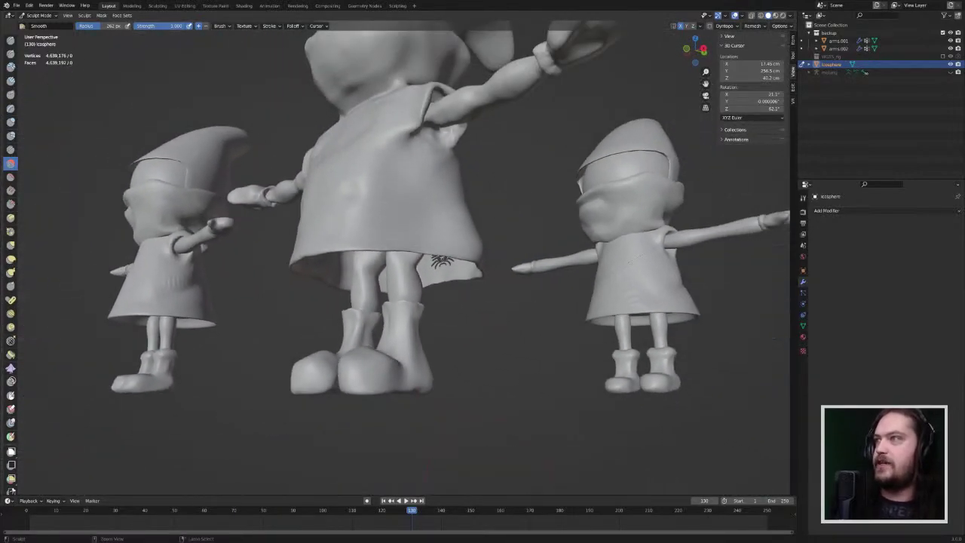
middle_click_drag(442, 159, 288, 249)
scroll(403, 283, "up", 2)
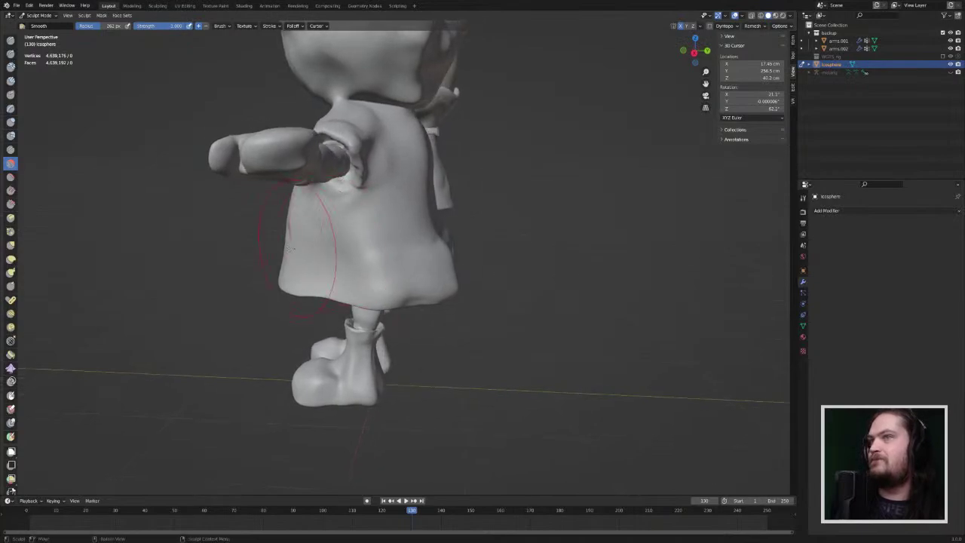
left_click(12, 218)
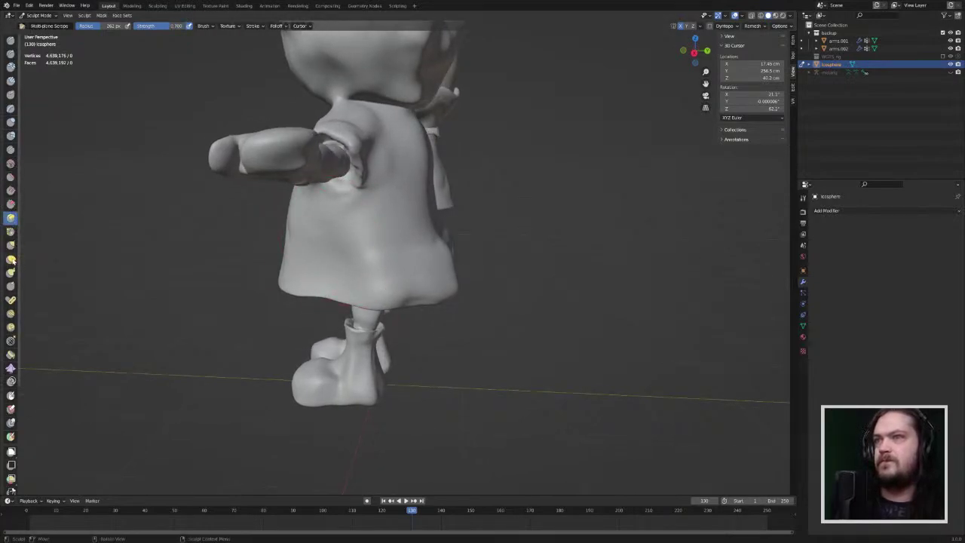
left_click(12, 245)
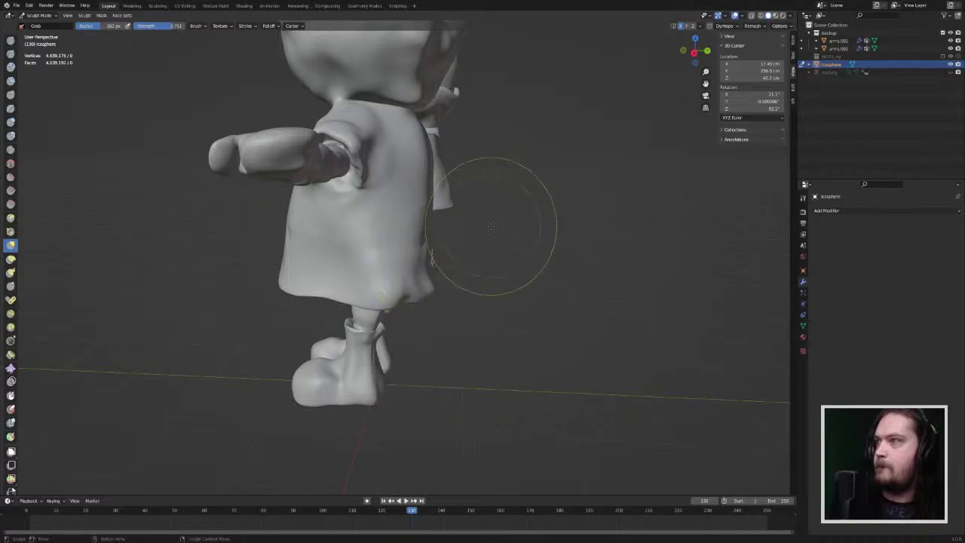
mouse_move(495, 221)
middle_mouse_down()
mouse_move(452, 226)
mouse_move(422, 253)
mouse_move(531, 249)
mouse_move(498, 245)
mouse_move(415, 341)
mouse_move(377, 301)
mouse_move(399, 256)
mouse_move(410, 284)
mouse_move(464, 283)
middle_mouse_up()
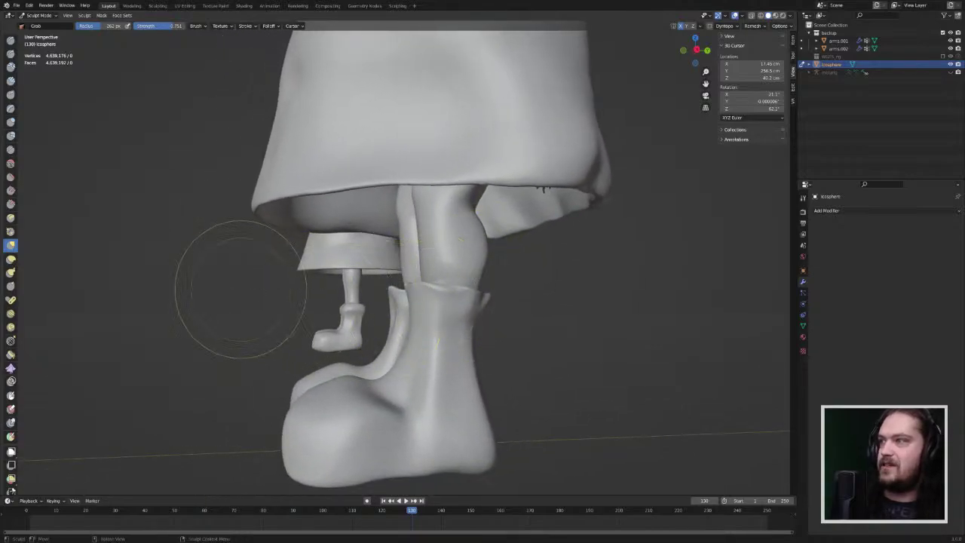
Step: Push the boot's instep down between the ankle and the toe with the Grab brush
mouse_move(393, 348)
left_mouse_down()
mouse_move(407, 373)
mouse_move(398, 395)
mouse_move(365, 394)
left_mouse_up()
left_click_drag(368, 388, 364, 391)
middle_click_drag(362, 388, 274, 395)
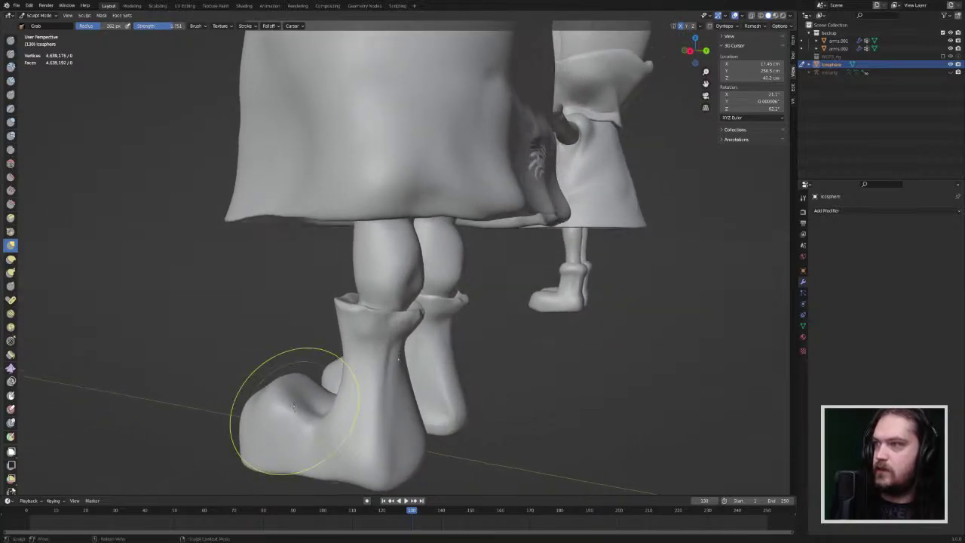
Step: Smooth the top of the boot's toe and the instep crease with the Smooth brush
left_click(10, 162)
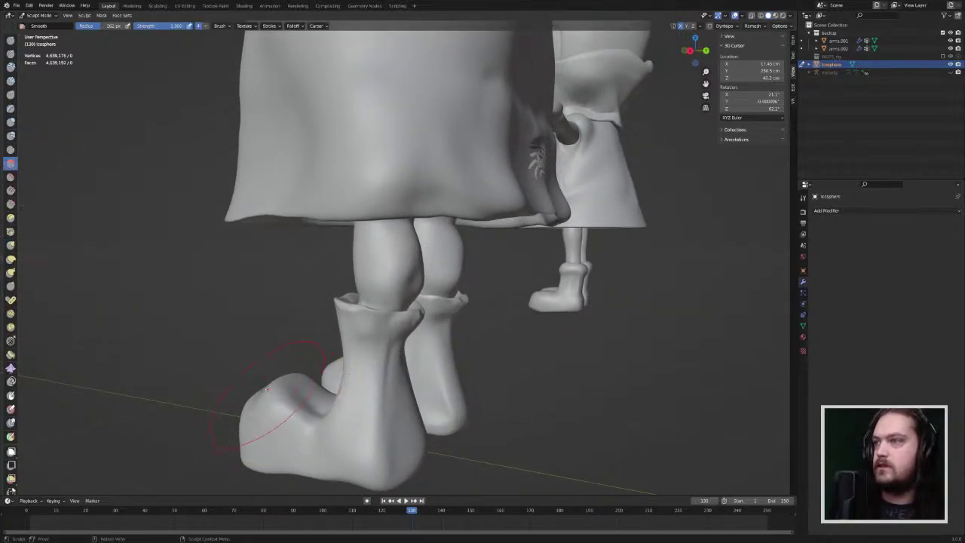
left_click_drag(269, 428, 263, 396)
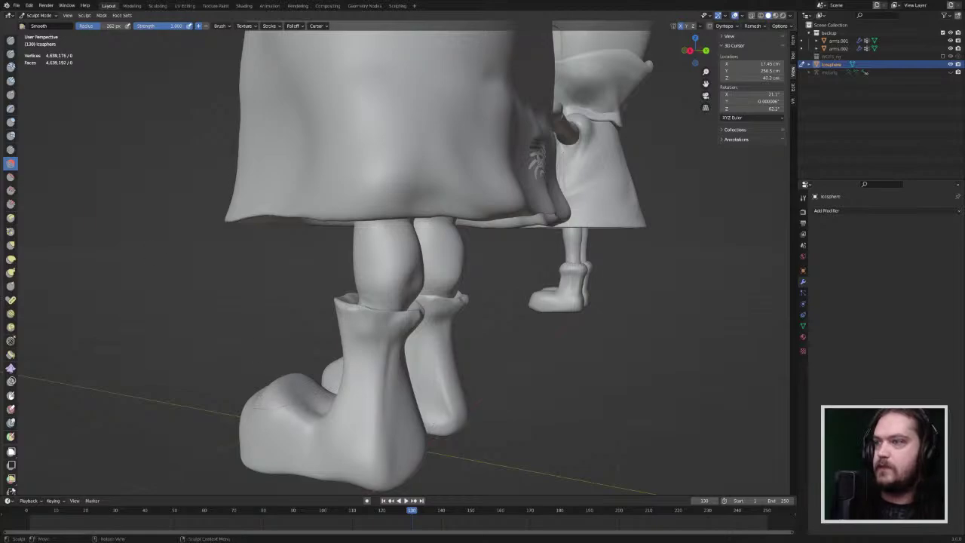
middle_click_drag(263, 397, 290, 362)
left_click_drag(323, 431, 360, 405)
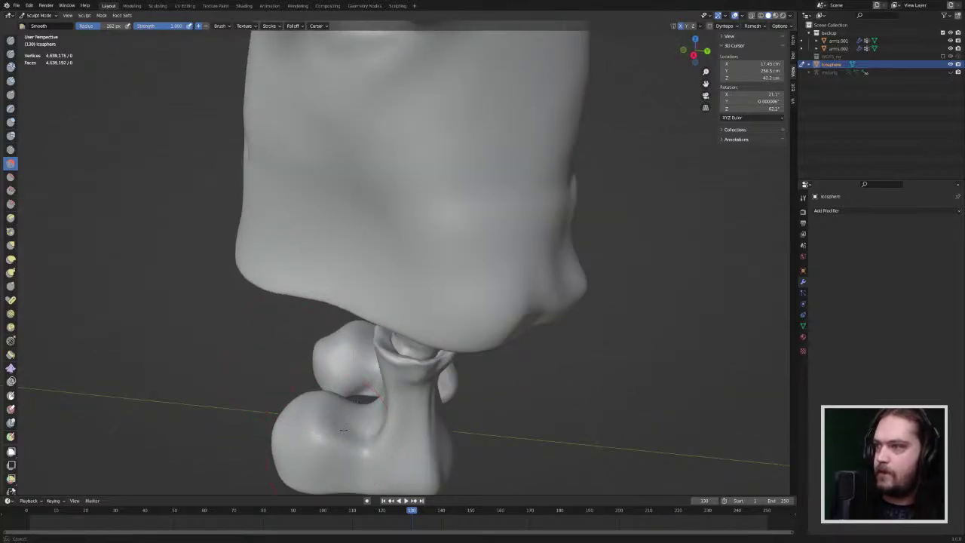
mouse_move(302, 413)
middle_mouse_down()
mouse_move(449, 399)
mouse_move(348, 330)
middle_mouse_up()
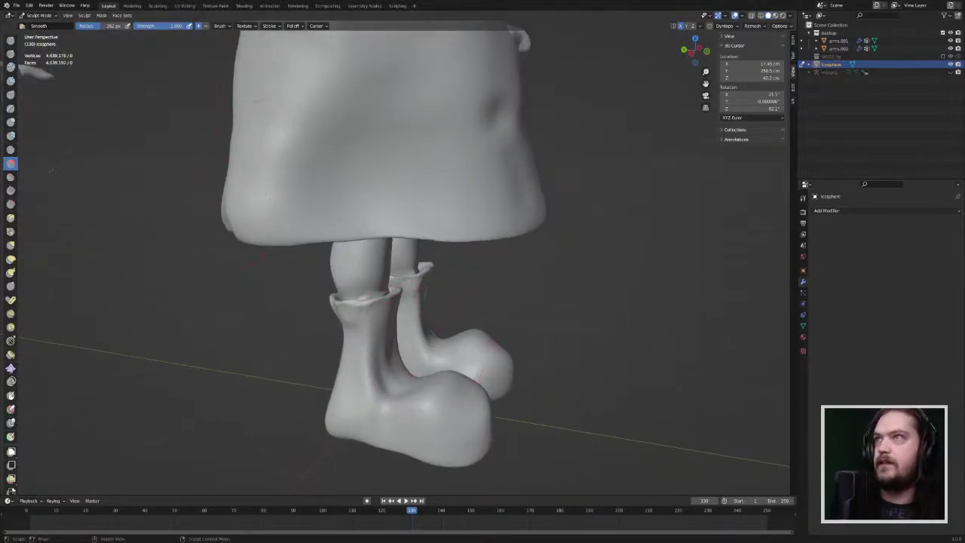
Step: Even out the rounded toe of the boot with the Flatten/Contrast brush from the side and the front
mouse_move(290, 148)
middle_mouse_down("ctrl")
mouse_move(556, 437)
mouse_move(558, 452)
middle_mouse_up("ctrl")
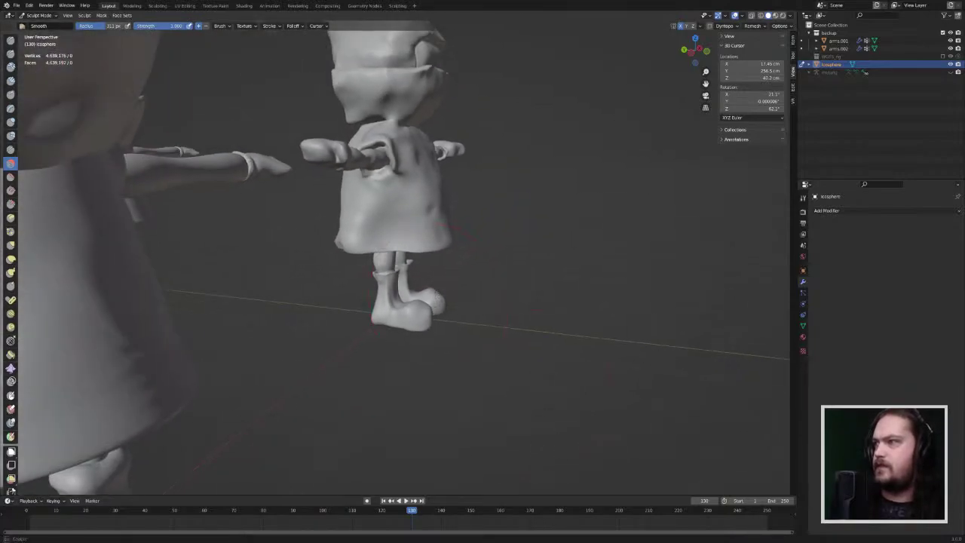
left_click(10, 177)
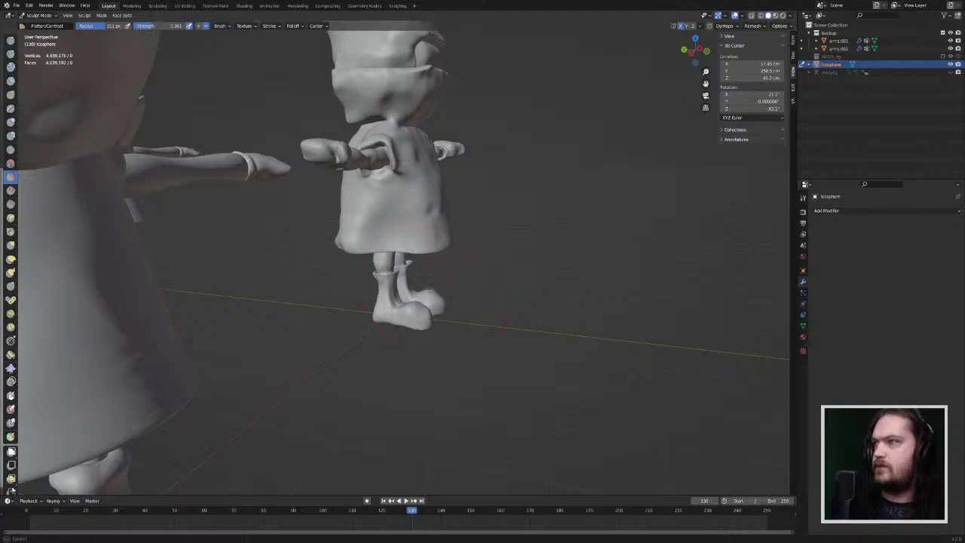
middle_click_drag(408, 292, 437, 205, "ctrl")
left_click_drag(436, 418, 445, 408)
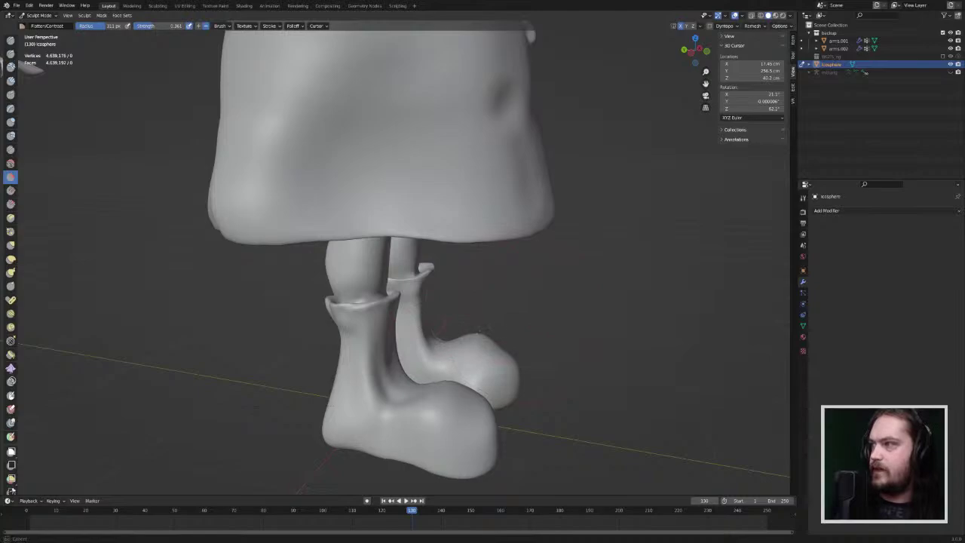
middle_click_drag(483, 332, 403, 344)
left_click_drag(461, 438, 454, 445)
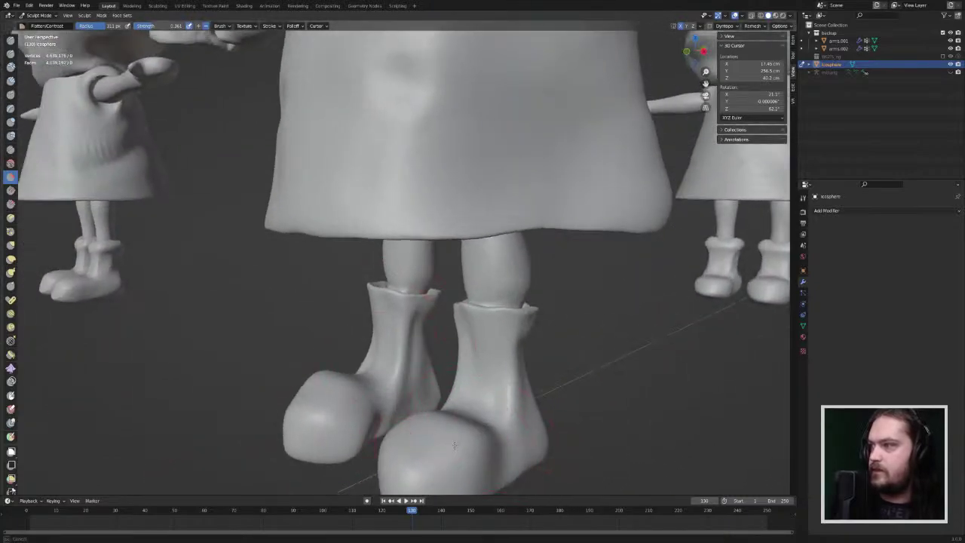
mouse_move(454, 445)
middle_mouse_down()
mouse_move(396, 412)
mouse_move(409, 424)
middle_mouse_up()
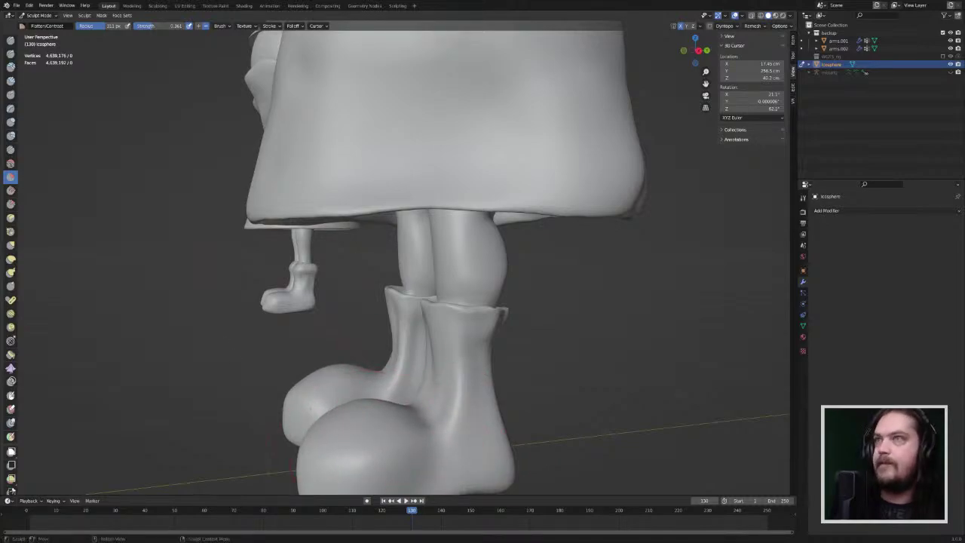
Step: Flatten the soles of the boots at the toe and heel with the Flatten/Contrast brush
middle_click_drag(373, 367, 425, 199)
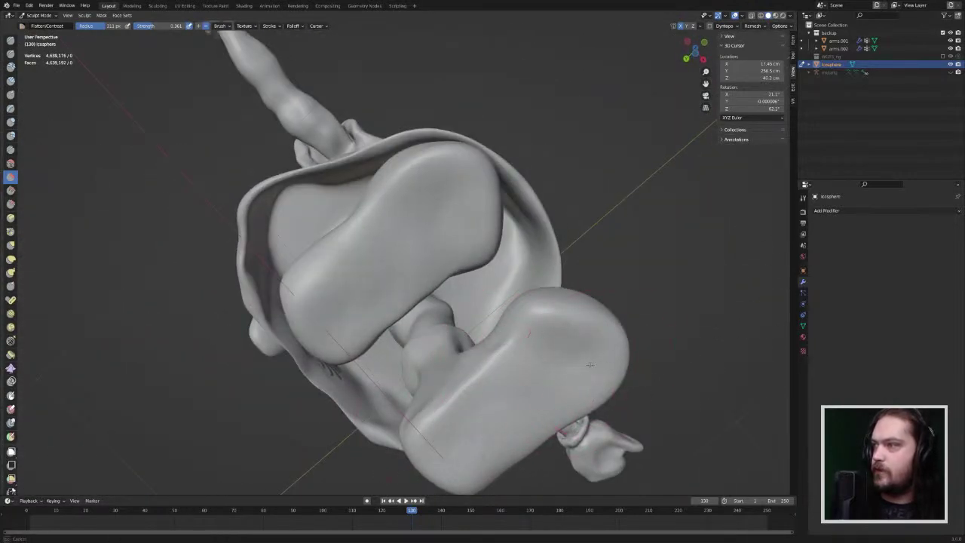
left_click_drag(590, 365, 573, 354)
mouse_move(471, 425)
left_mouse_down()
mouse_move(445, 442)
mouse_move(482, 415)
left_mouse_up()
mouse_move(568, 335)
middle_mouse_down()
mouse_move(565, 386)
mouse_move(581, 414)
mouse_move(589, 404)
mouse_move(571, 400)
middle_mouse_up()
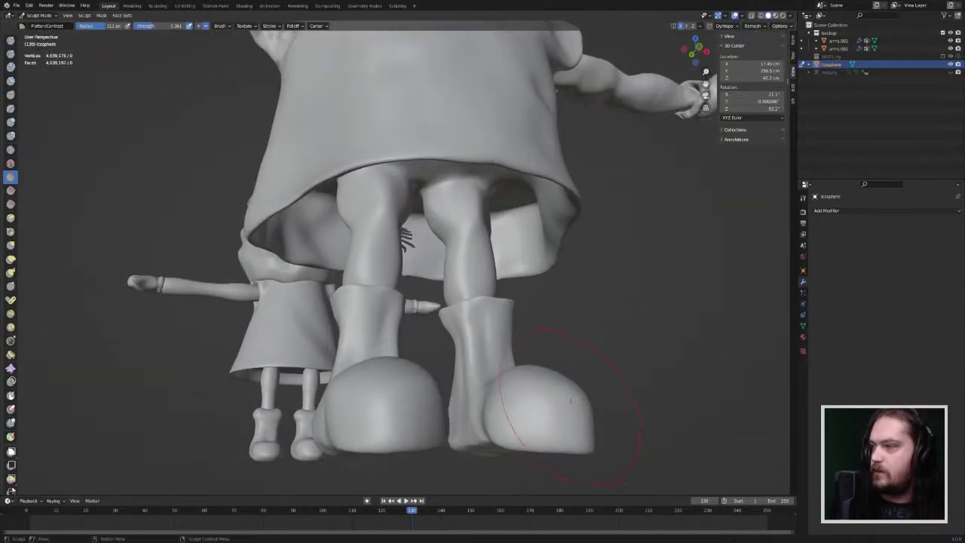
Step: Adjust the shafts of the boots between cuff and ankle with the Grab brush, working from the back and the front
key("KP_1")
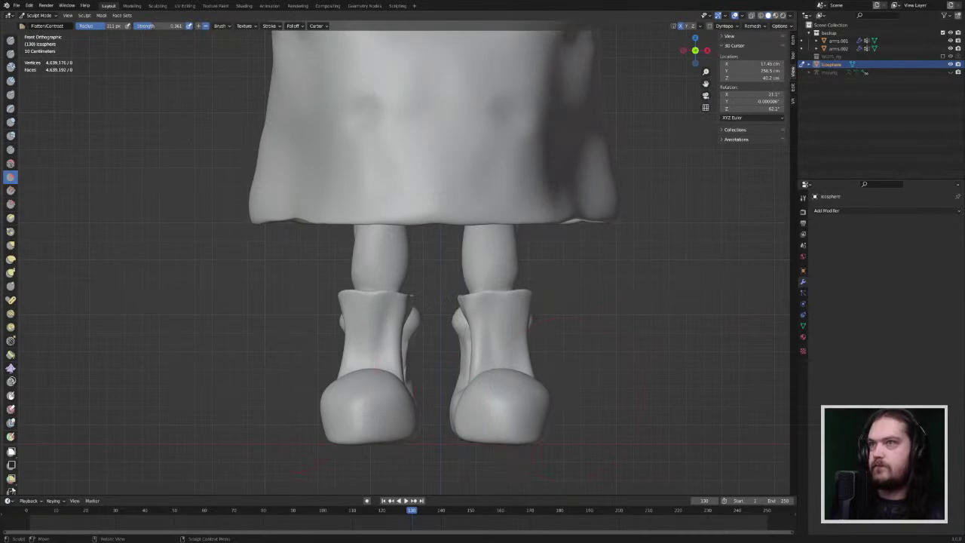
left_click(10, 245)
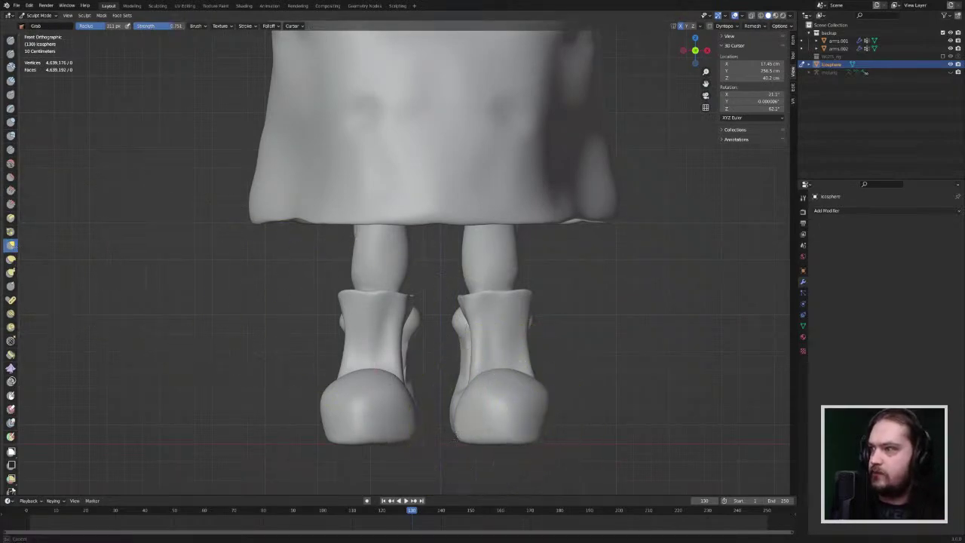
mouse_move(431, 430)
middle_mouse_down()
mouse_move(433, 407)
mouse_move(474, 425)
middle_mouse_up()
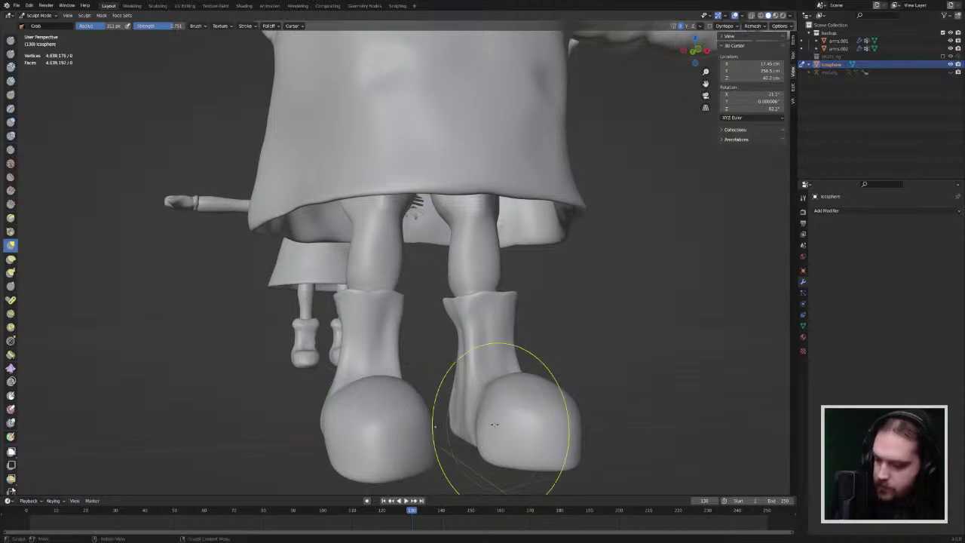
key("KP_1")
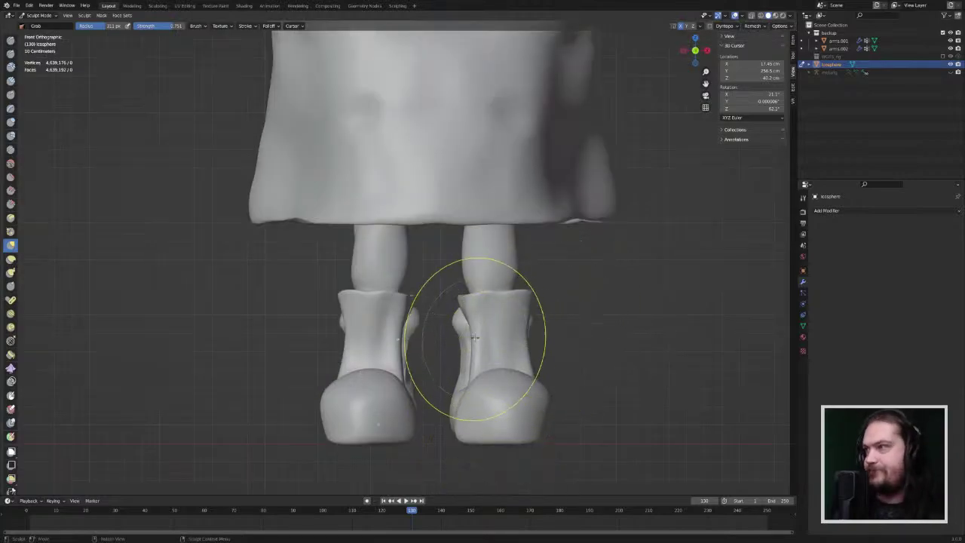
mouse_move(496, 372)
middle_mouse_down()
mouse_move(430, 356)
mouse_move(320, 356)
middle_mouse_up()
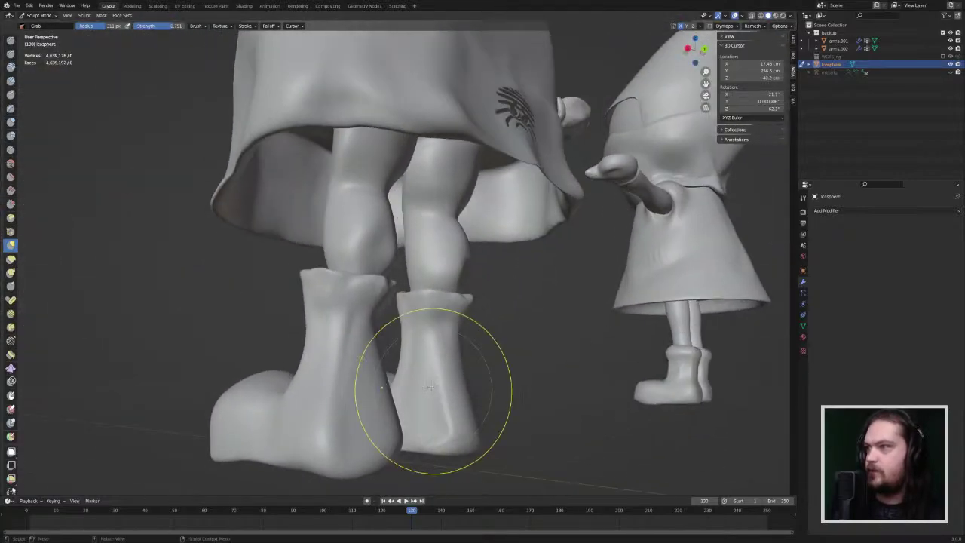
left_click_drag(297, 347, 300, 348)
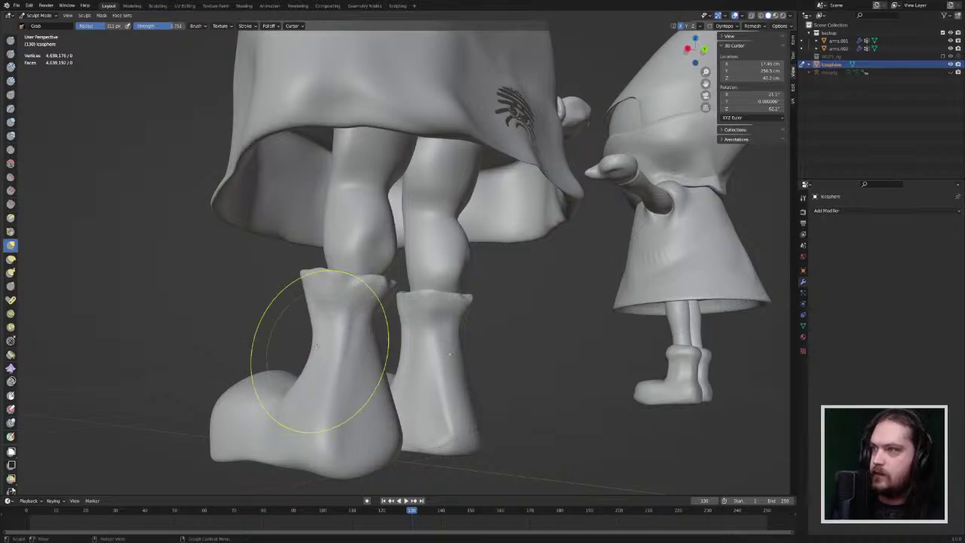
middle_click_drag(319, 355, 437, 354)
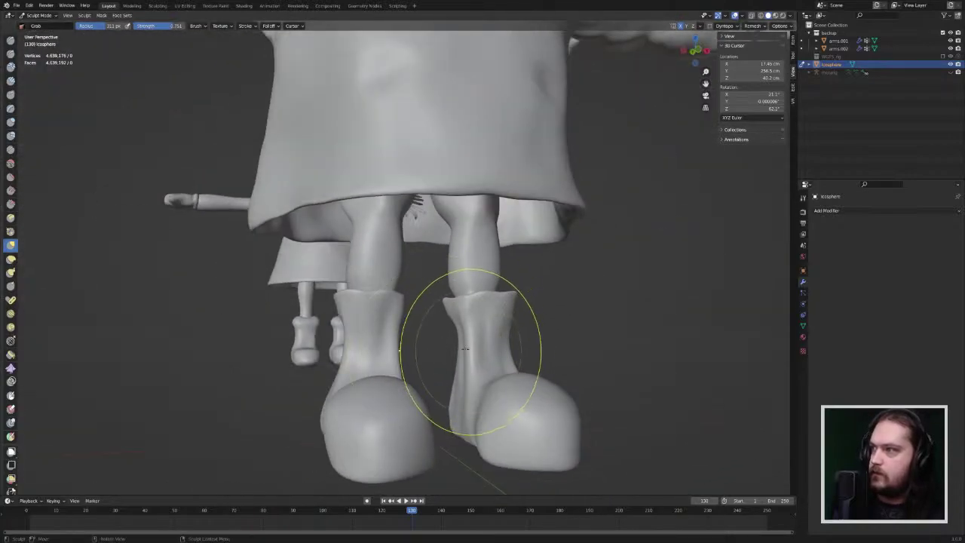
left_click_drag(471, 335, 463, 347)
mouse_move(472, 341)
middle_mouse_down()
mouse_move(473, 360)
mouse_move(495, 312)
mouse_move(497, 369)
middle_mouse_up()
Step: Pull the front of the tunic's hem slightly forward with the Grab brush from the side
mouse_move(614, 289)
middle_mouse_down()
mouse_move(618, 280)
mouse_move(554, 307)
mouse_move(534, 303)
mouse_move(551, 277)
mouse_move(526, 276)
mouse_move(556, 295)
mouse_move(589, 276)
mouse_move(520, 270)
mouse_move(466, 287)
mouse_move(457, 303)
mouse_move(436, 244)
middle_mouse_up()
scroll(435, 244, "up", 2)
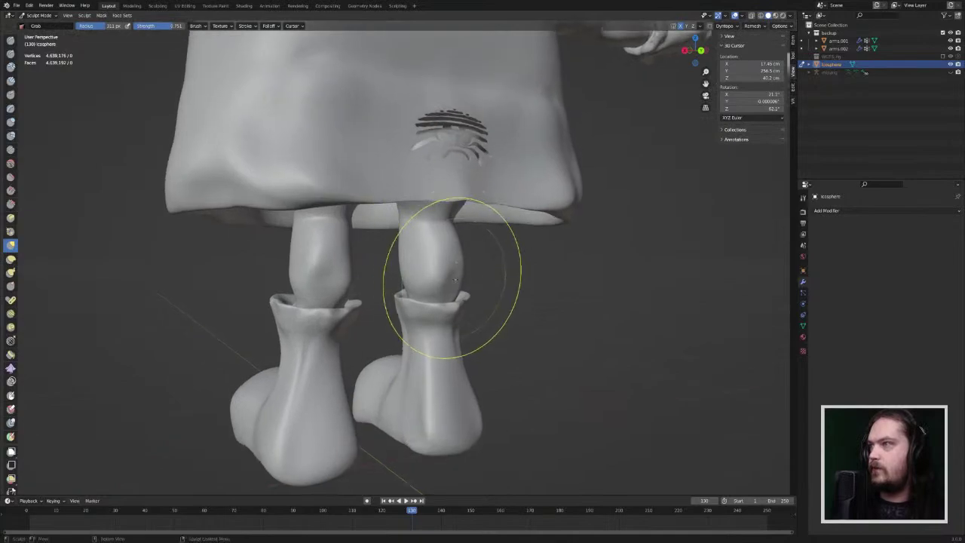
scroll(420, 226, "down", 5)
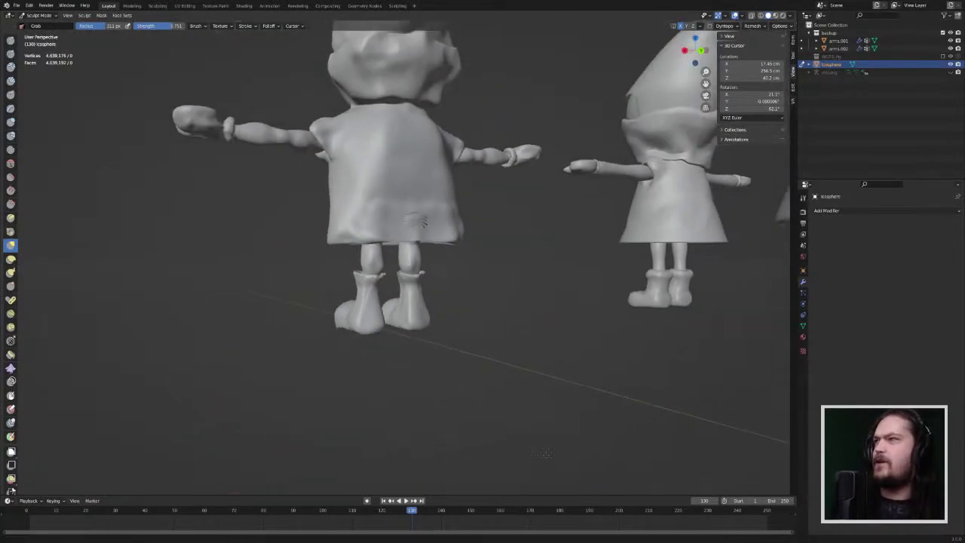
mouse_move(382, 183)
middle_mouse_down()
mouse_move(502, 246)
mouse_move(539, 243)
middle_mouse_up()
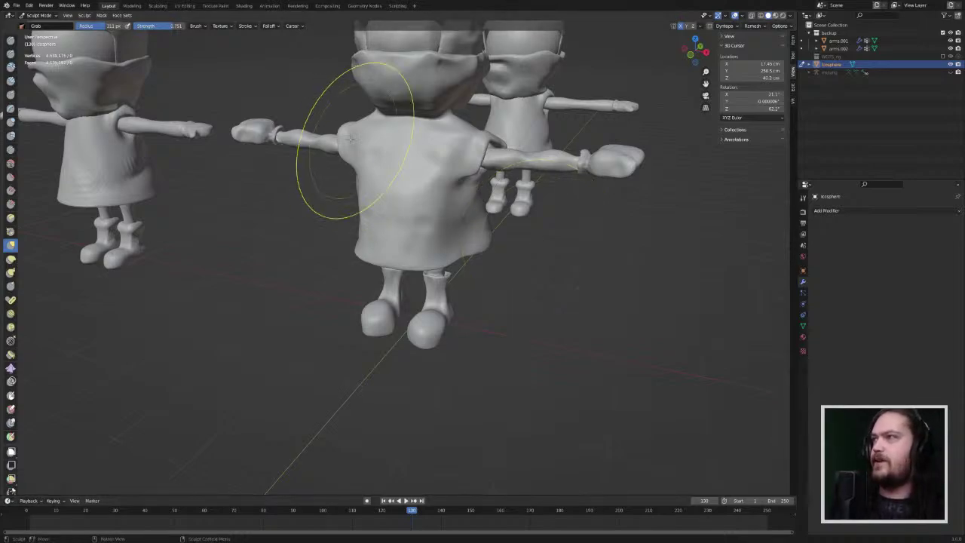
middle_click_drag(479, 181, 476, 266)
middle_click_drag(416, 316, 324, 388)
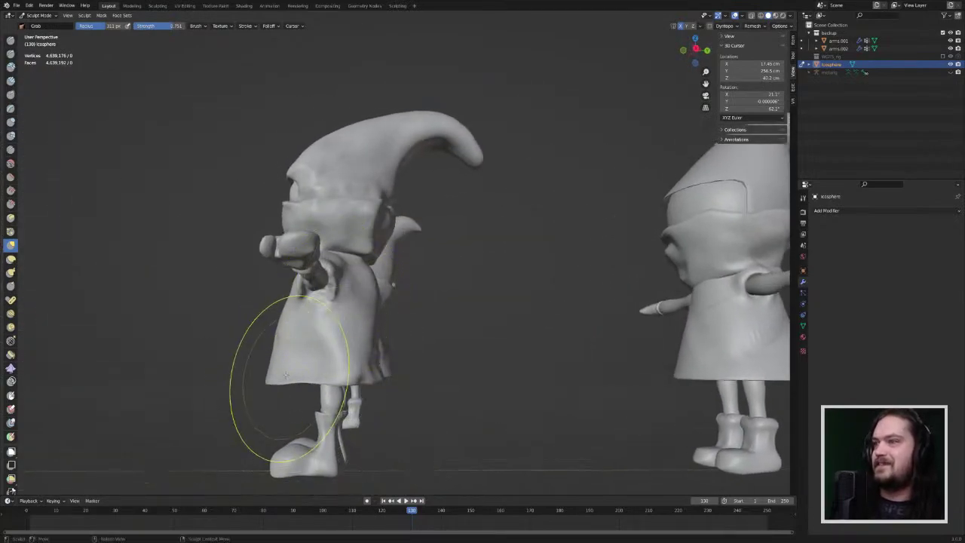
left_click_drag(300, 390, 285, 381)
Step: Pull the side of the tunic just above the hem slightly outward with the Grab brush
mouse_move(348, 366)
middle_mouse_down()
mouse_move(430, 365)
mouse_move(483, 422)
mouse_move(547, 376)
mouse_move(404, 391)
mouse_move(448, 366)
mouse_move(336, 328)
mouse_move(355, 324)
mouse_move(241, 328)
mouse_move(366, 326)
middle_mouse_up()
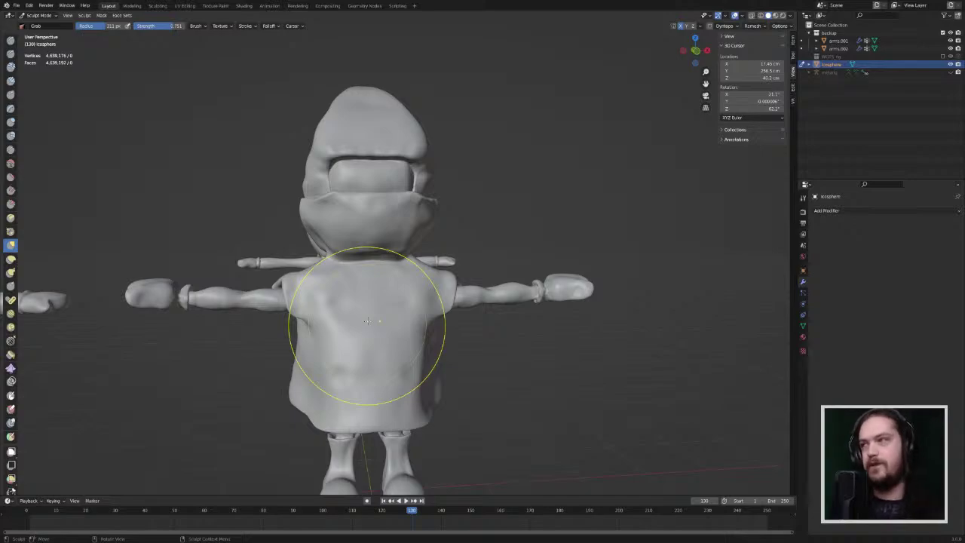
middle_click_drag(259, 97, 309, 110)
middle_click_drag(404, 333, 419, 247, "ctrl")
middle_click_drag(459, 328, 374, 208)
mouse_move(388, 263)
middle_mouse_down()
mouse_move(426, 293)
mouse_move(456, 301)
middle_mouse_up()
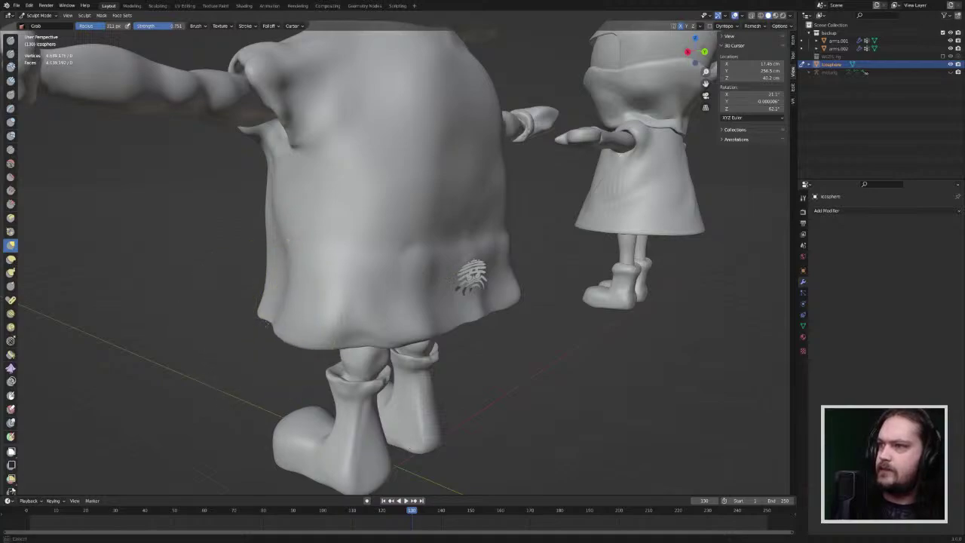
middle_click_drag(273, 329, 275, 301)
left_click_drag(275, 280, 261, 277)
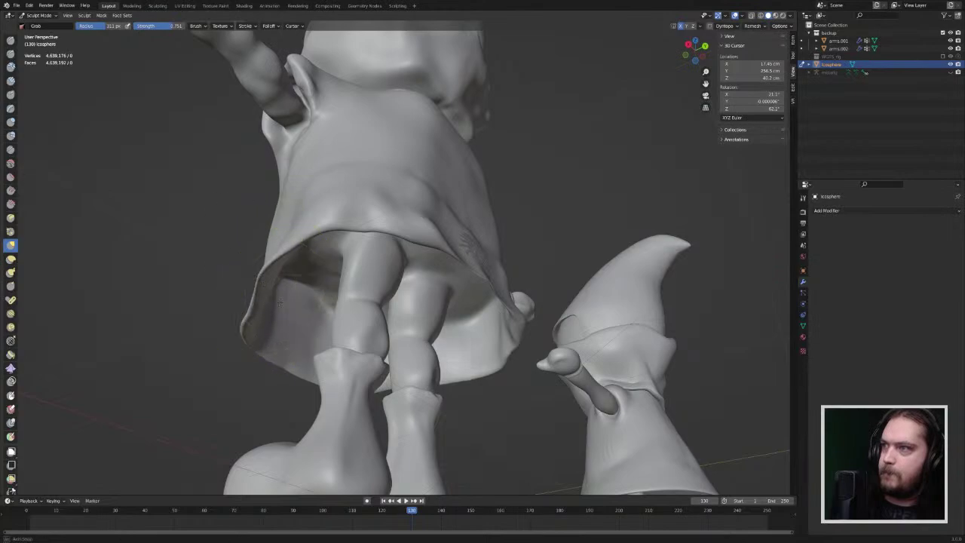
middle_click_drag(257, 275, 216, 272)
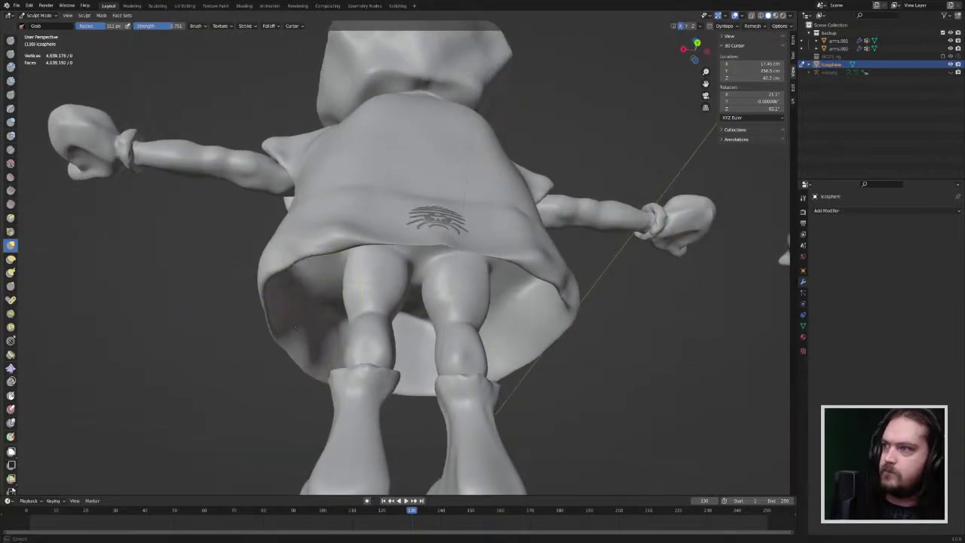
mouse_move(279, 344)
middle_mouse_down()
mouse_move(379, 351)
mouse_move(280, 414)
mouse_move(366, 312)
middle_mouse_up()
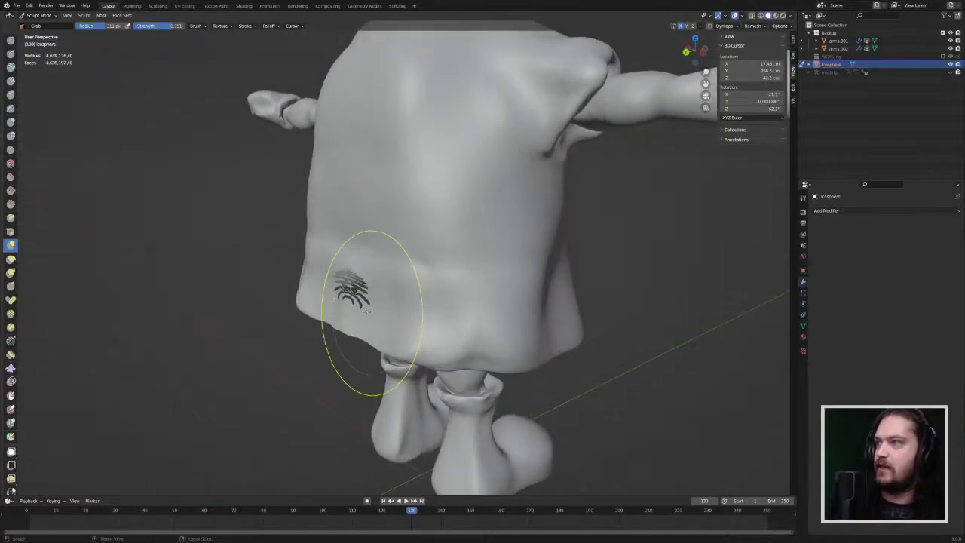
Step: Leave Sculpt Mode, open the mesh in Edit Mode at the holes in the tunic's back, and save the file
scroll(366, 312, "up", 6)
middle_click_drag(333, 240, 332, 254)
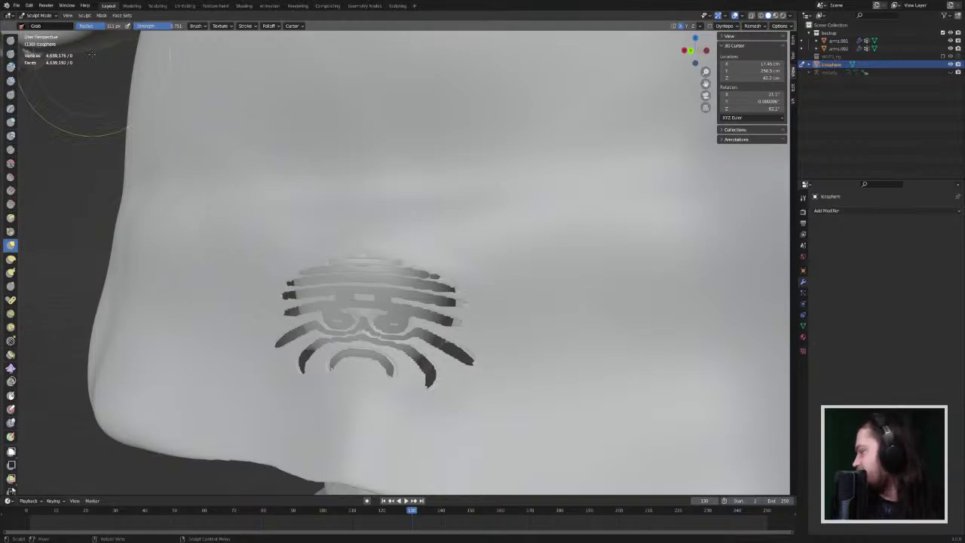
left_click(45, 16)
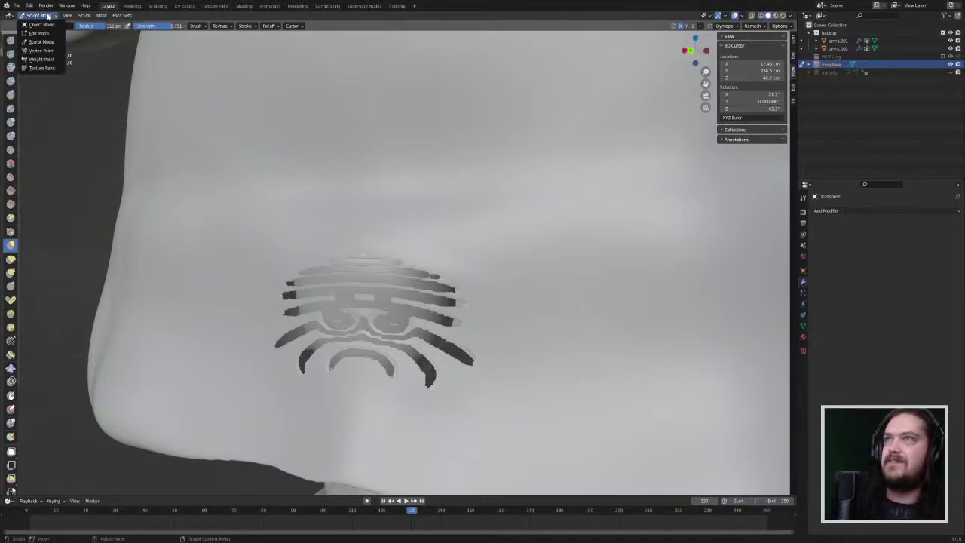
key("Return")
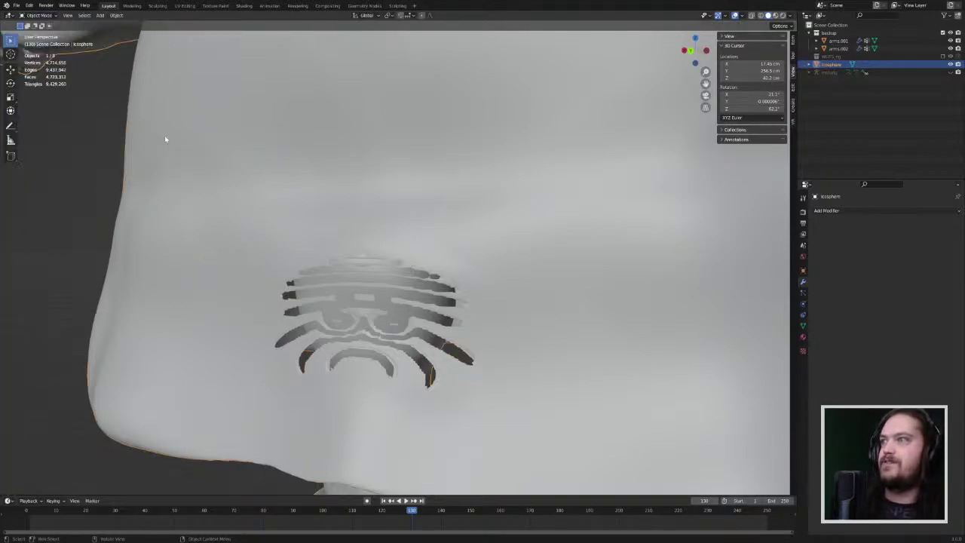
middle_click_drag(324, 253, 217, 259)
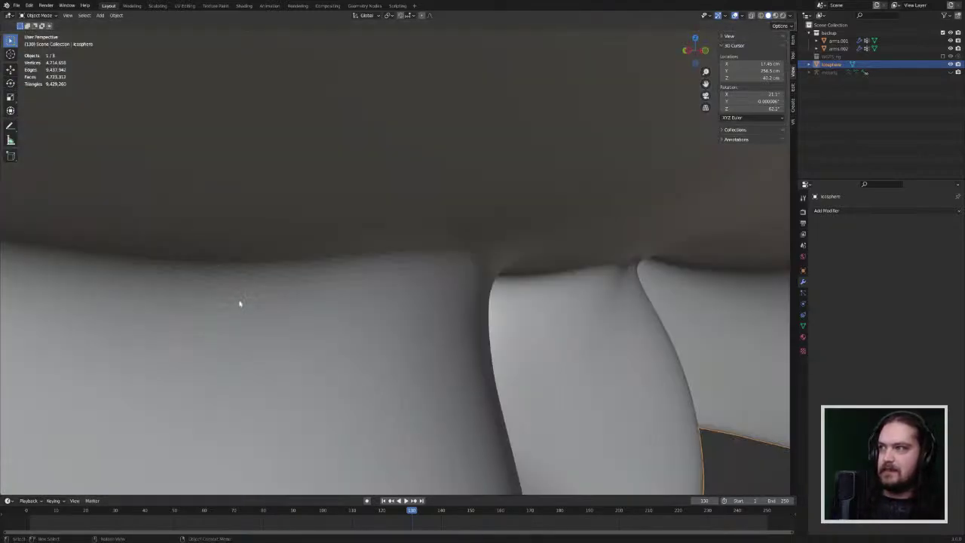
middle_click_drag(240, 303, 250, 359)
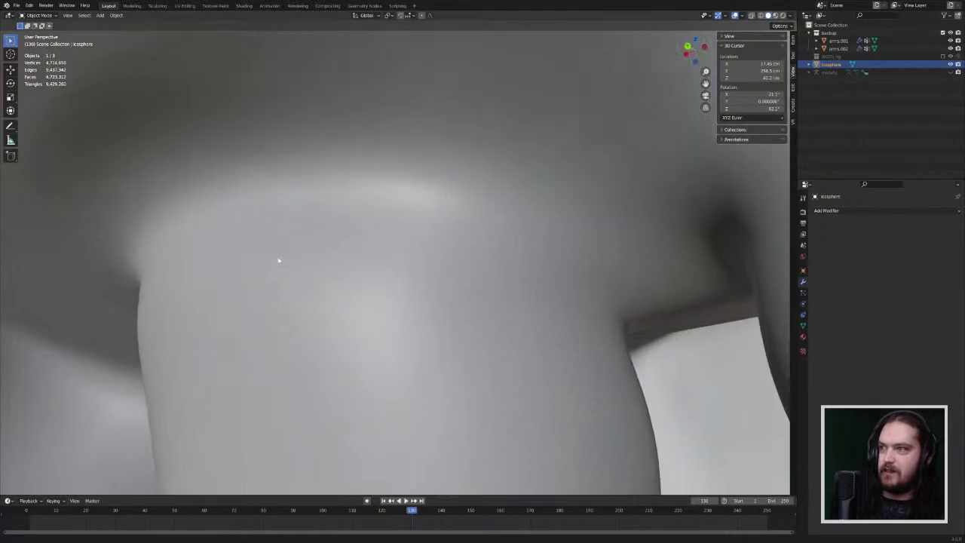
middle_click_drag(278, 259, 570, 351)
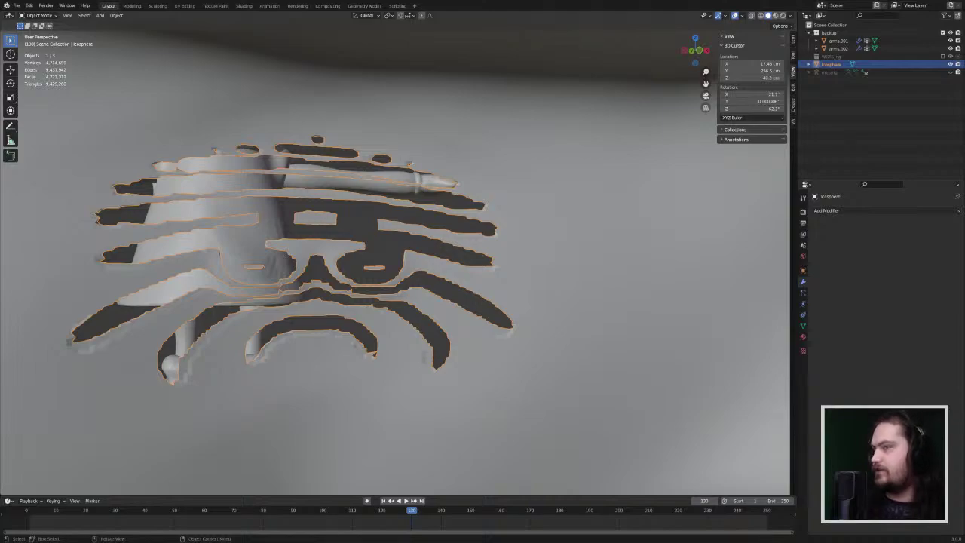
key("Tab")
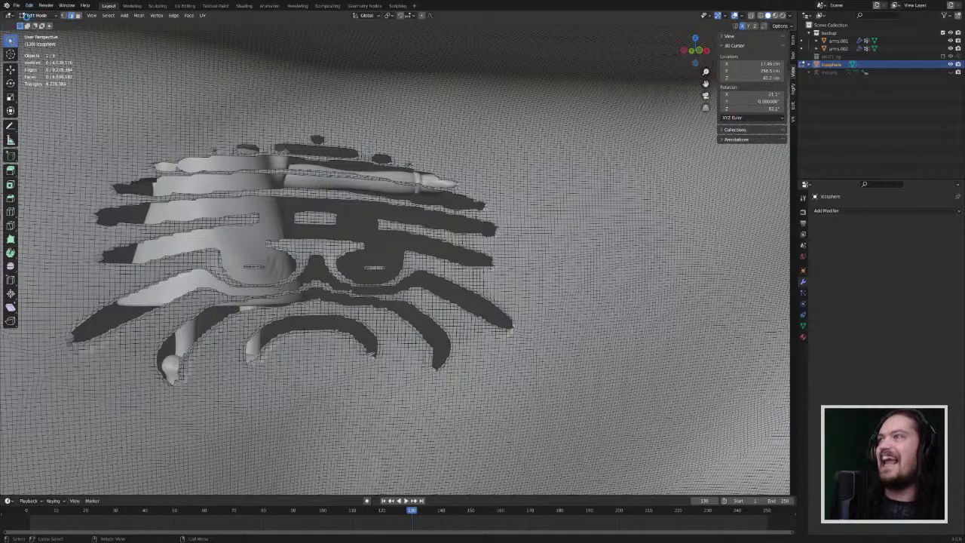
key("ctrl+s")
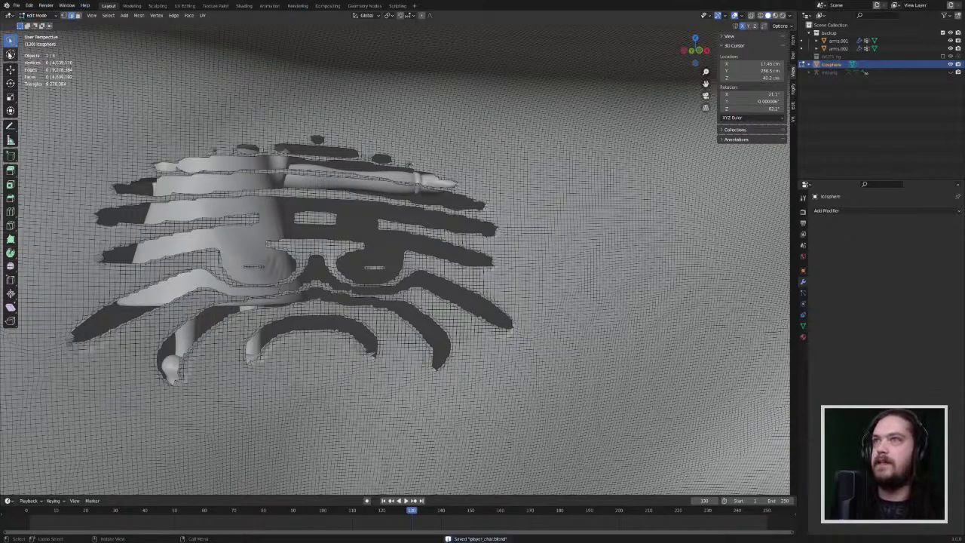
Step: Lasso-select the whole mesh patch around the holes in the tunic's back with X-ray turned on
left_click(751, 16)
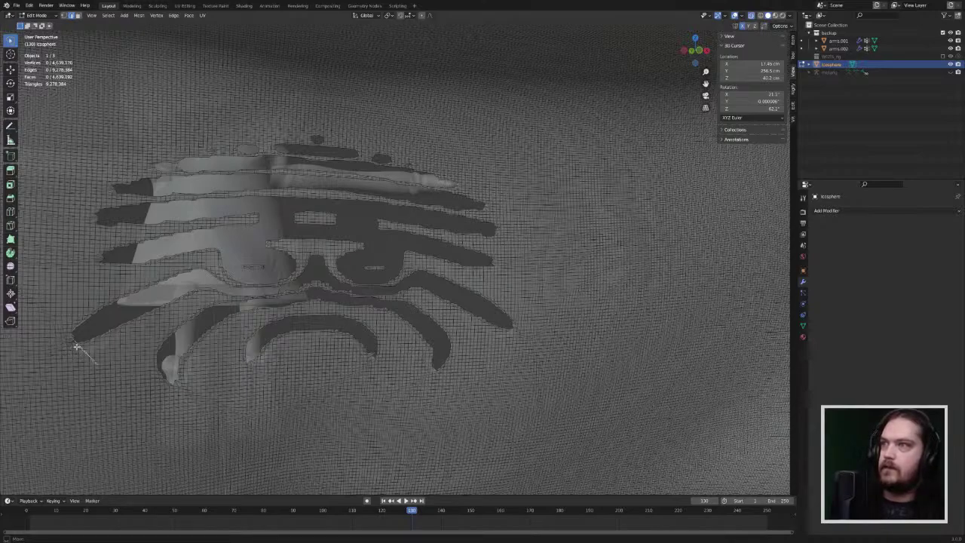
mouse_move(76, 347)
left_mouse_down()
mouse_move(84, 354)
mouse_move(63, 334)
left_mouse_up()
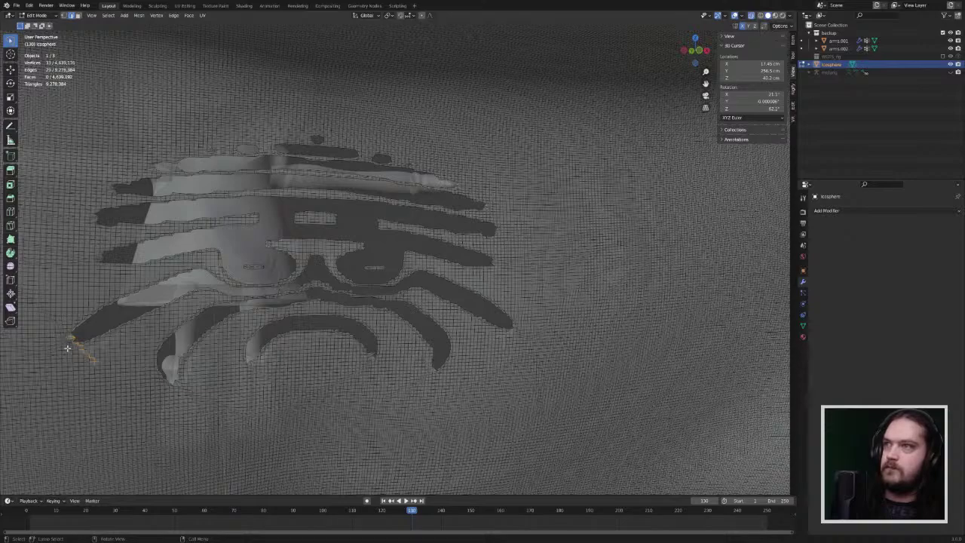
left_click(68, 350)
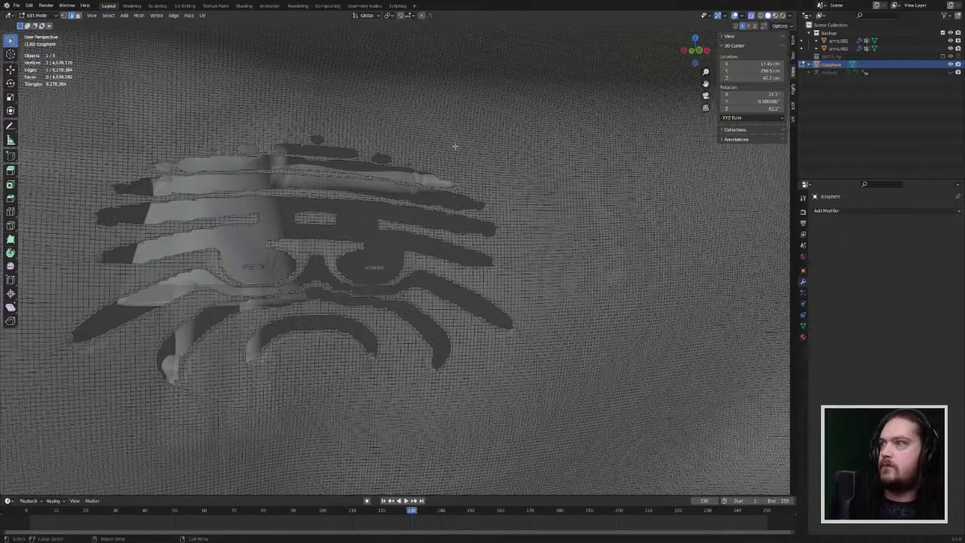
mouse_move(462, 151)
left_mouse_down()
mouse_move(514, 238)
mouse_move(516, 251)
mouse_move(496, 250)
left_mouse_up()
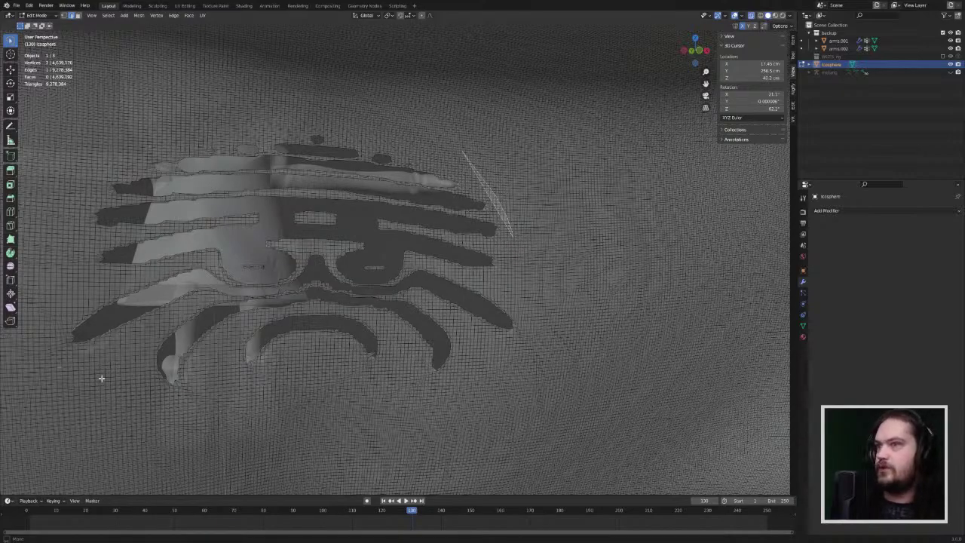
mouse_move(53, 333)
left_mouse_down()
mouse_move(80, 366)
mouse_move(430, 405)
mouse_move(542, 205)
mouse_move(500, 150)
mouse_move(177, 78)
mouse_move(90, 112)
left_mouse_up()
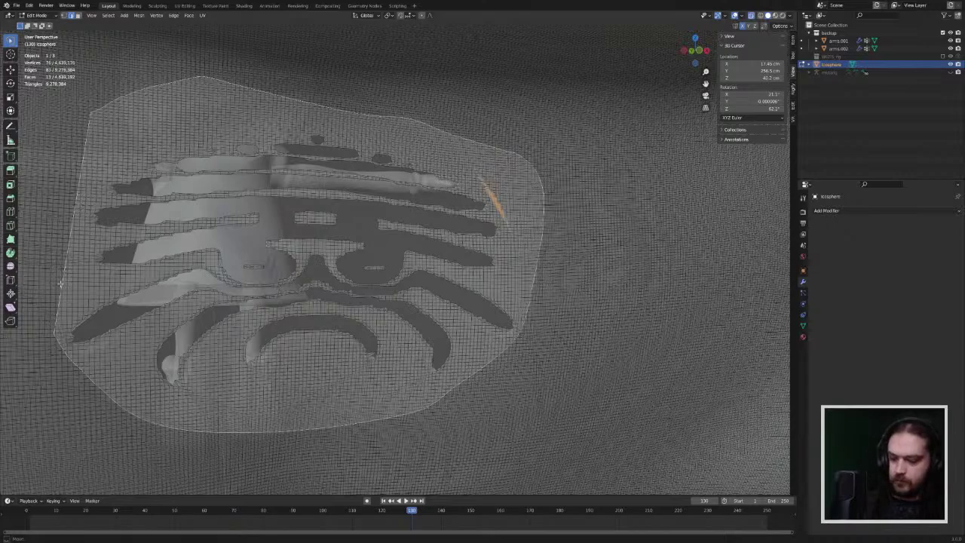
left_click_drag(60, 284, 61, 284)
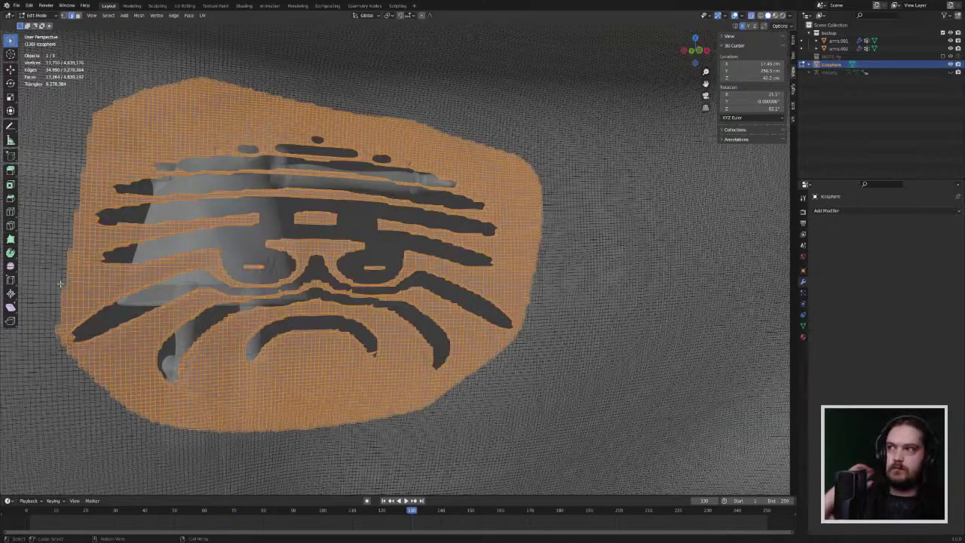
Step: Merge the selected patch around the holes at its center to close the tunic's back
key("F3")
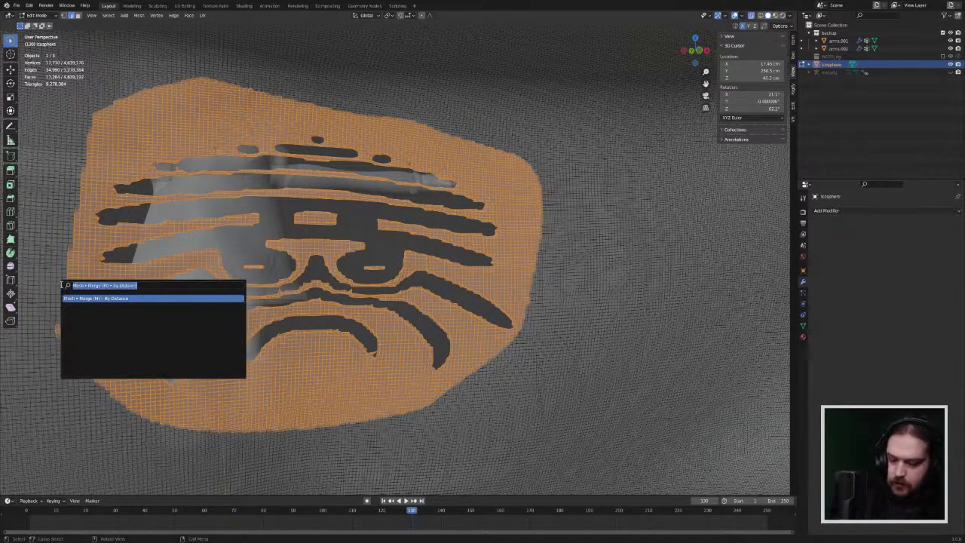
type("merge")
key("Down")
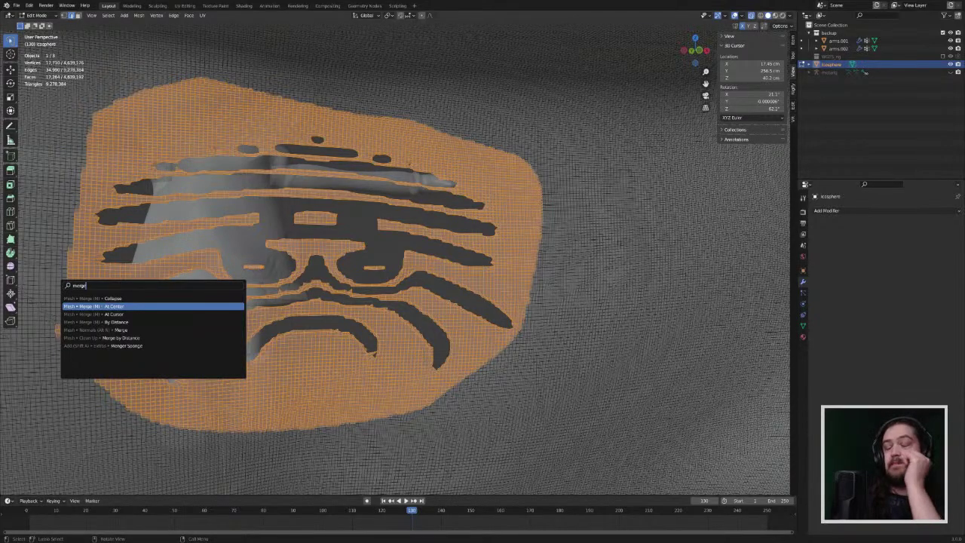
key("Return")
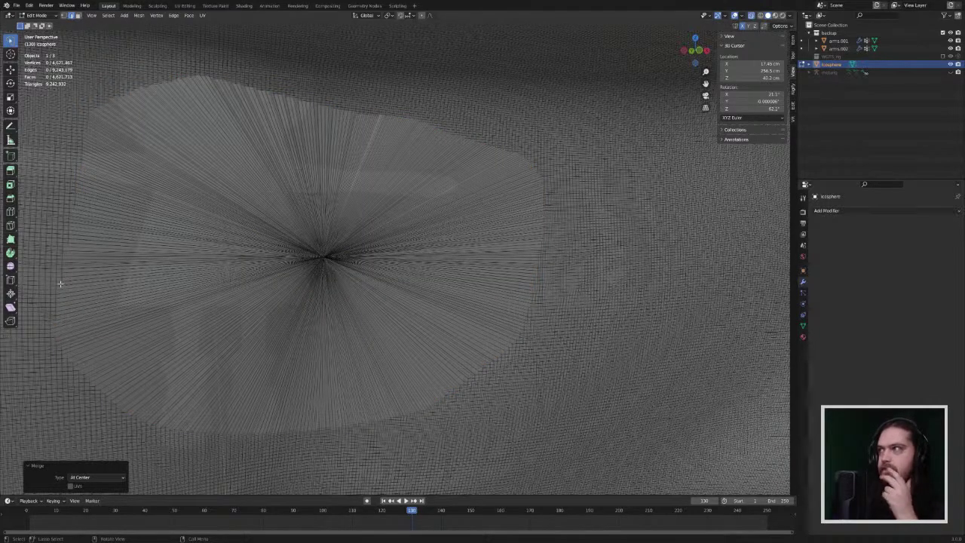
Step: Show the Face Orientation overlay and turn off X-ray to check the merged patch on the tunic's back
left_click(742, 15)
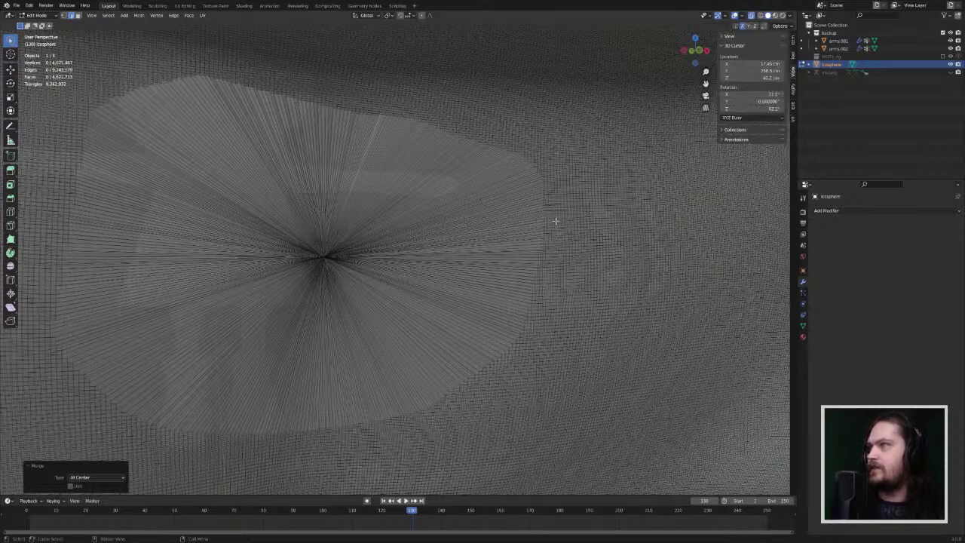
left_click(752, 18)
middle_click_drag(349, 286, 463, 312)
scroll(404, 301, "down", 3)
scroll(460, 313, "down", 5)
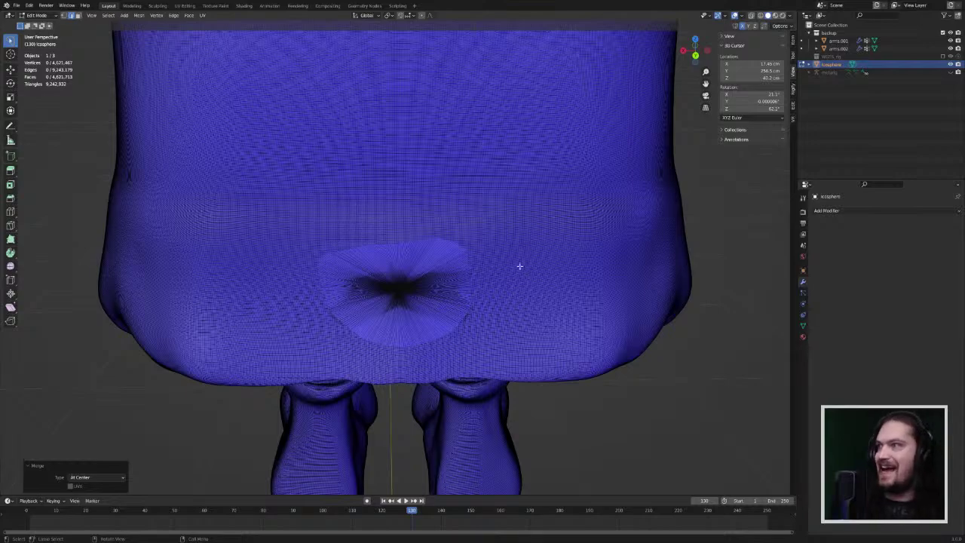
Step: Return to Object Mode and examine the merged patch on the tunic's back and the whole character
key("1")
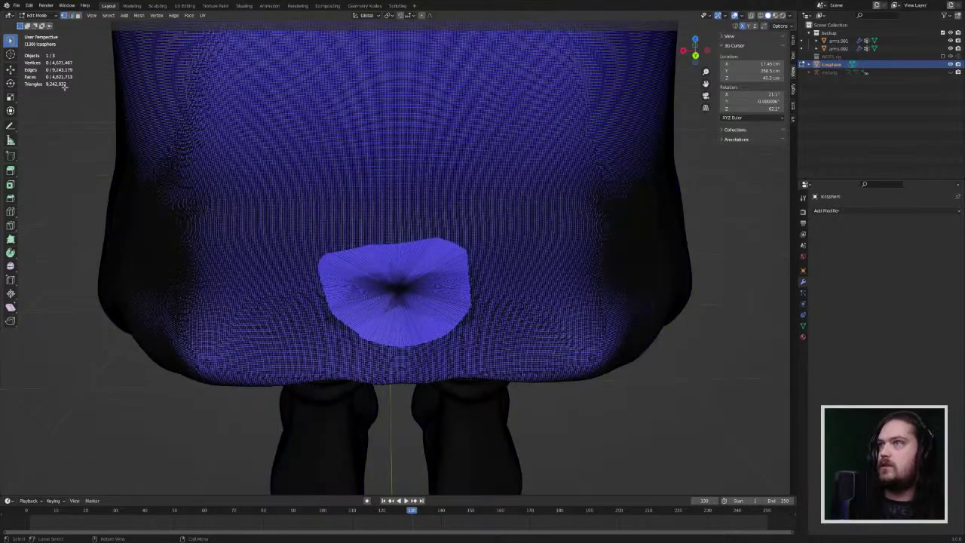
key("Tab")
left_click(47, 16)
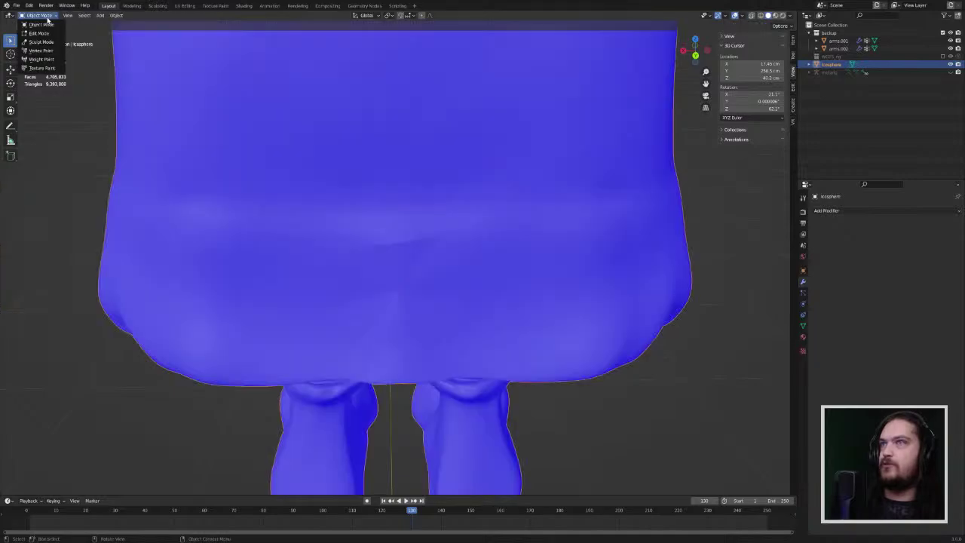
left_click(50, 27)
middle_click_drag(340, 173, 422, 258)
scroll(441, 256, "up", 4)
scroll(442, 263, "down", 8)
scroll(350, 280, "up", 4)
scroll(351, 280, "down", 4)
scroll(421, 257, "down", 6)
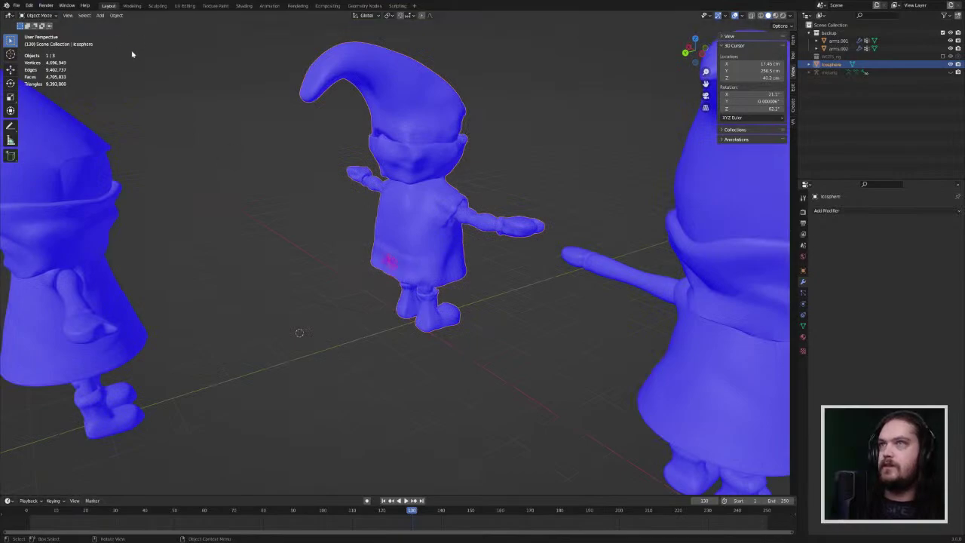
Step: Save the file, switch the character to Sculpt Mode, and voxel-remesh it at a 0.4 cm voxel size
left_click(38, 15)
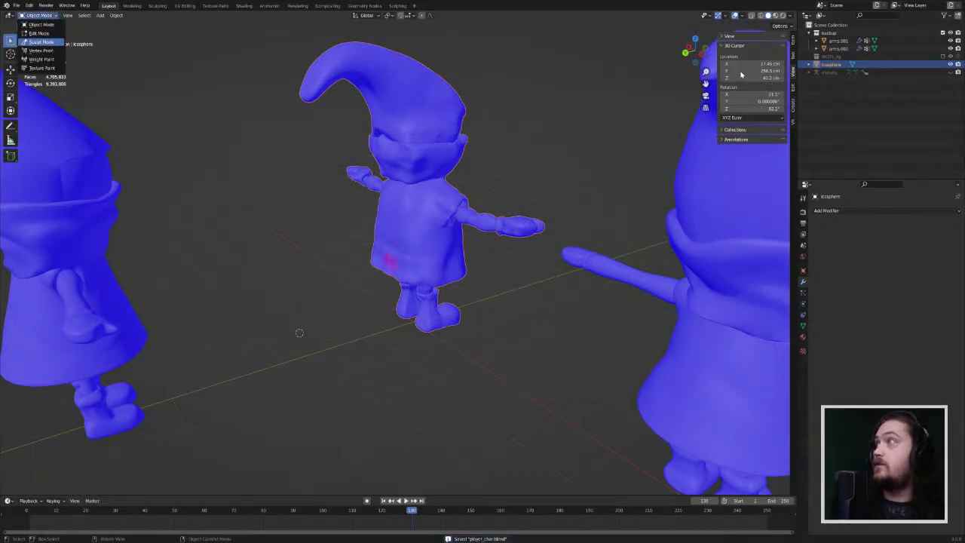
left_click(41, 42)
left_click(752, 26)
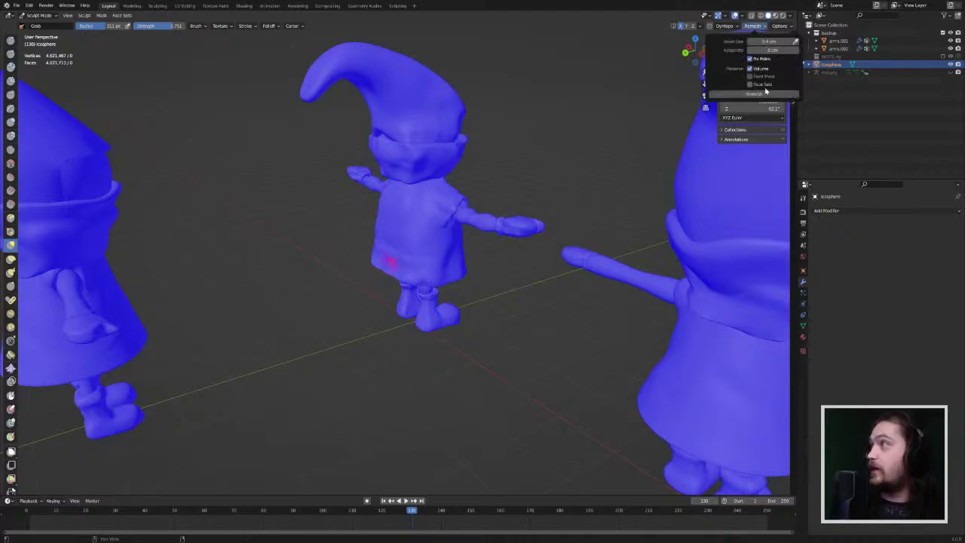
left_click(763, 94)
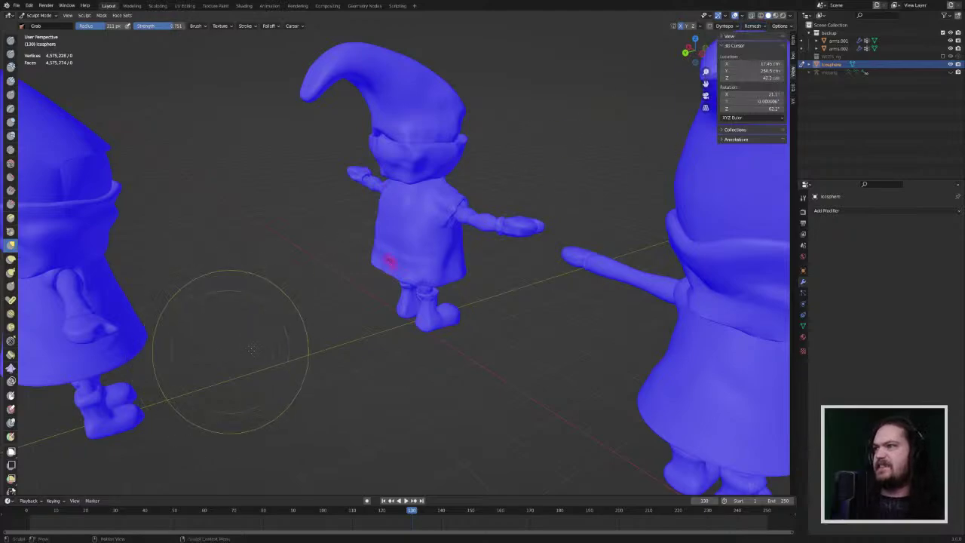
Step: Open the remeshed character in Edit Mode with edge selection and examine the damaged patch on the tunic's back up close
key("KP_Decimal")
mouse_move(402, 293)
middle_mouse_down()
mouse_move(455, 277)
mouse_move(437, 282)
mouse_move(489, 306)
middle_mouse_up()
scroll(437, 282, "up", 4)
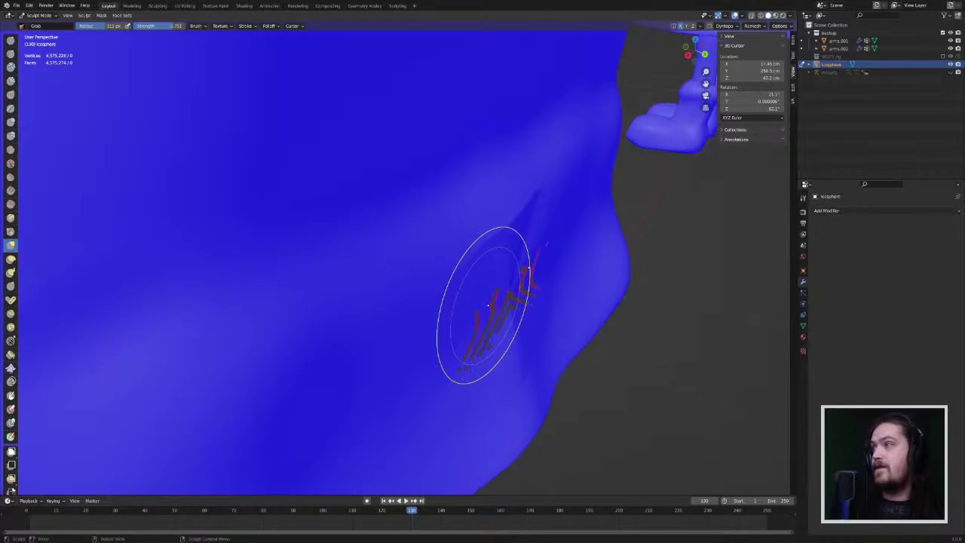
key("Tab")
middle_click_drag(534, 294, 642, 266)
scroll(584, 263, "up", 4)
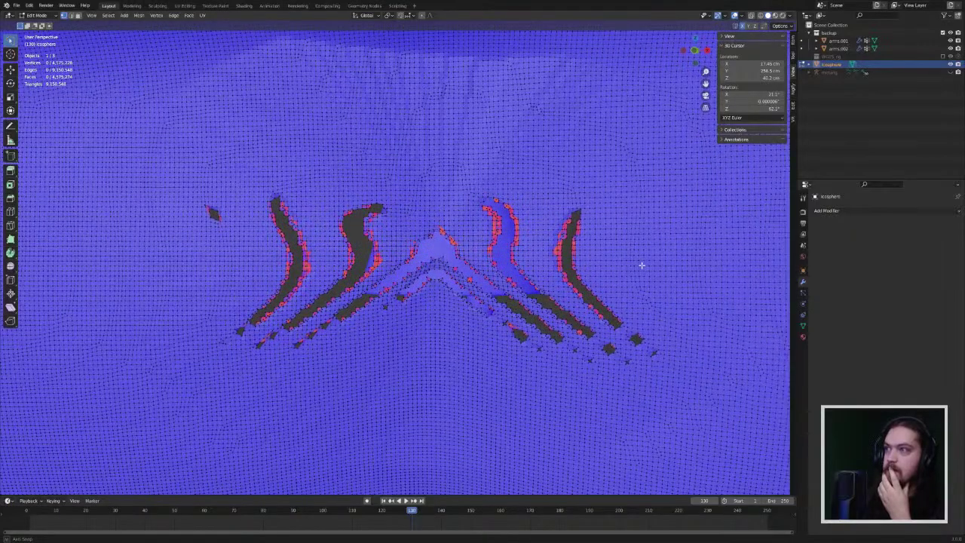
scroll(469, 276, "up", 4)
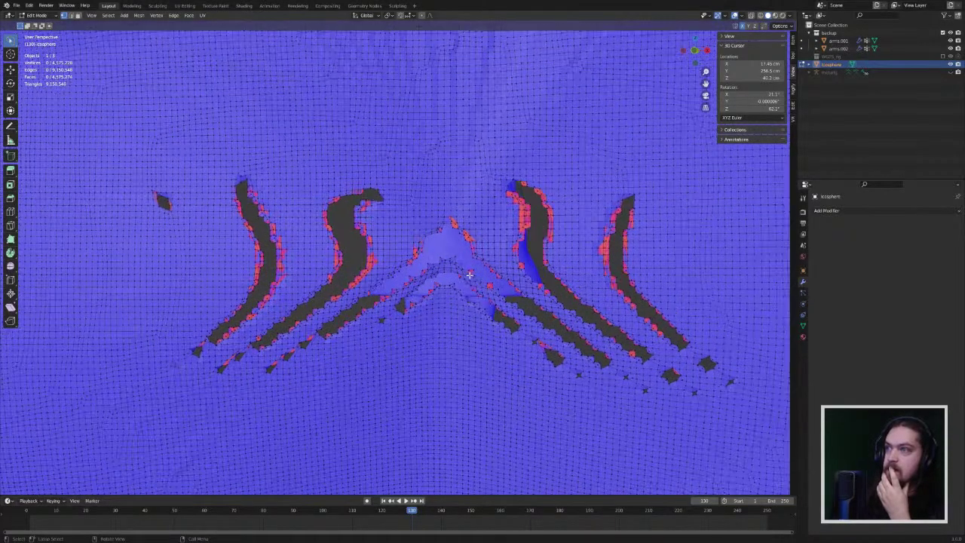
scroll(469, 275, "up", 2)
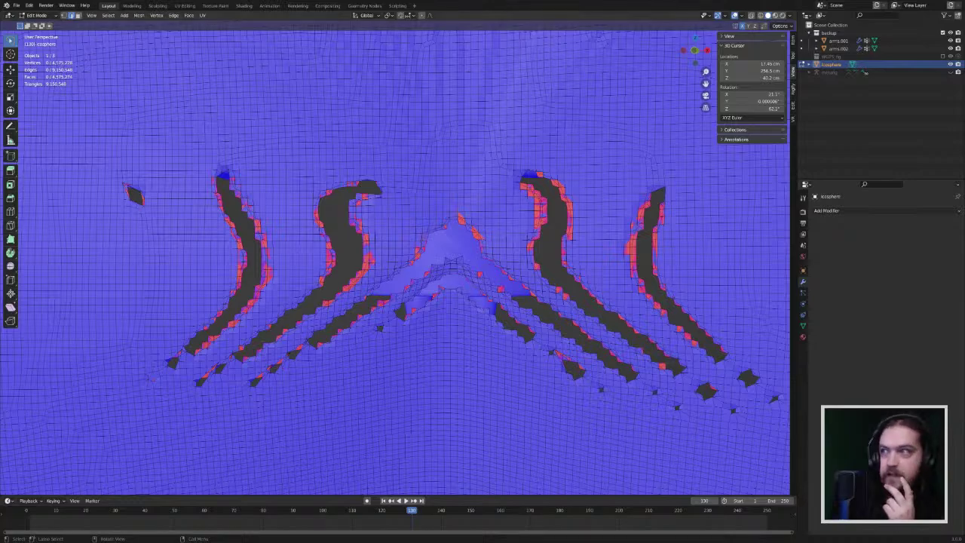
scroll(395, 263, "down", 1)
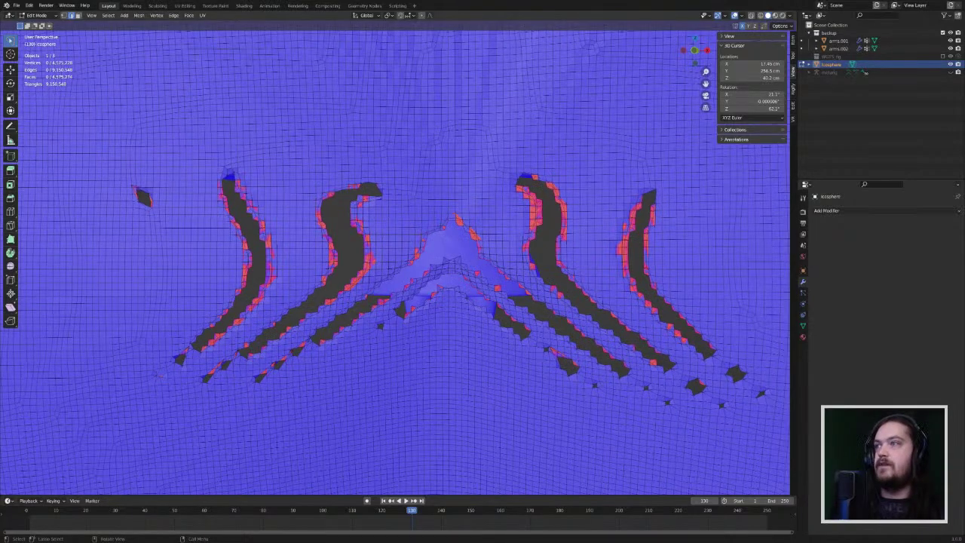
Step: Try to close the tunic's holes by lasso-selecting the whole damaged patch and running Fill Holes with 4 sides
mouse_move(151, 332)
left_mouse_down()
mouse_move(135, 291)
mouse_move(353, 90)
mouse_move(716, 188)
mouse_move(793, 441)
mouse_move(279, 440)
mouse_move(135, 391)
mouse_move(128, 413)
left_mouse_up()
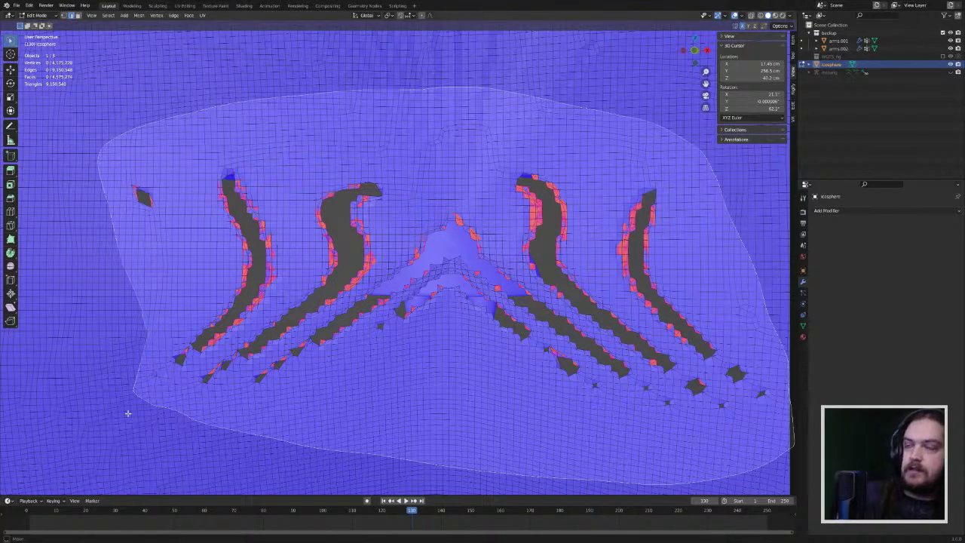
left_click_drag(128, 413, 129, 413)
key("F3")
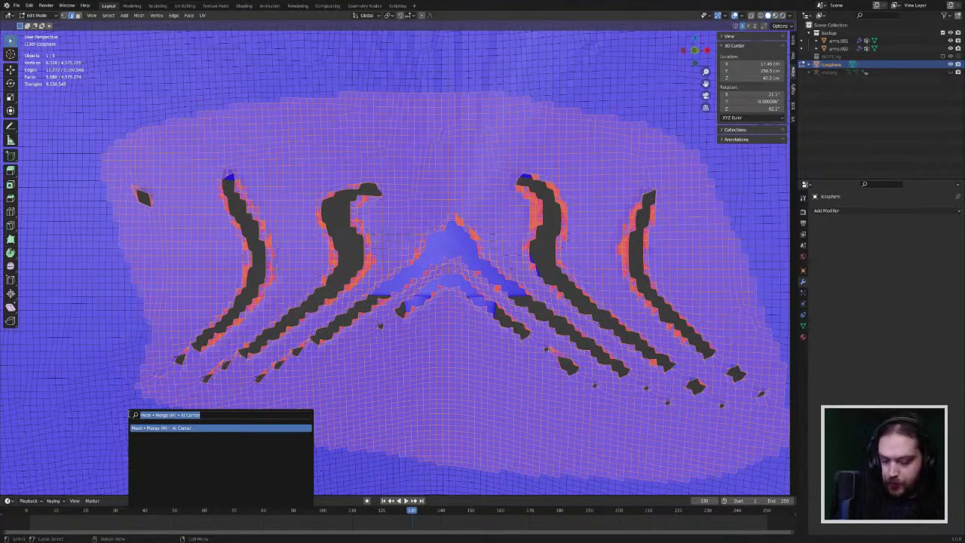
type("f")
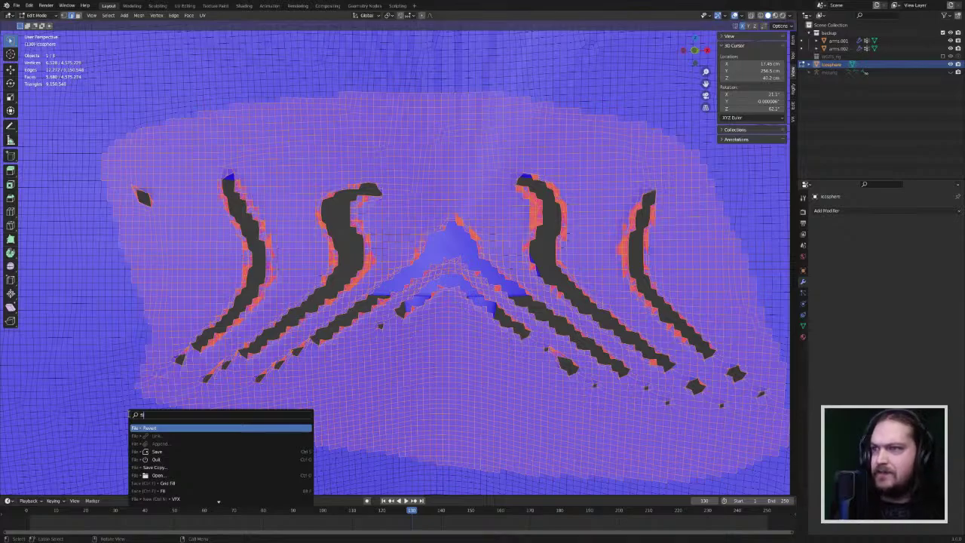
type("ill")
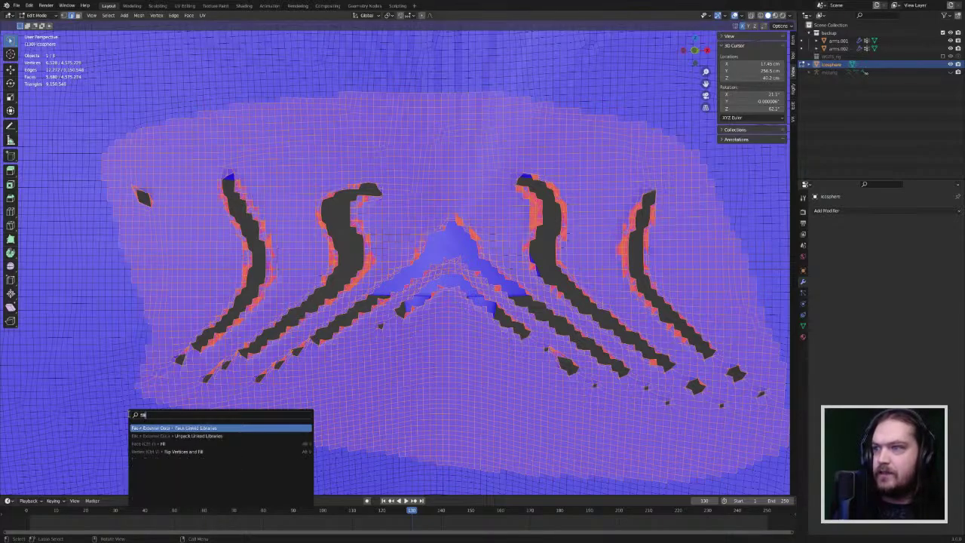
key("BackSpace")
key("Down")
key("Down")
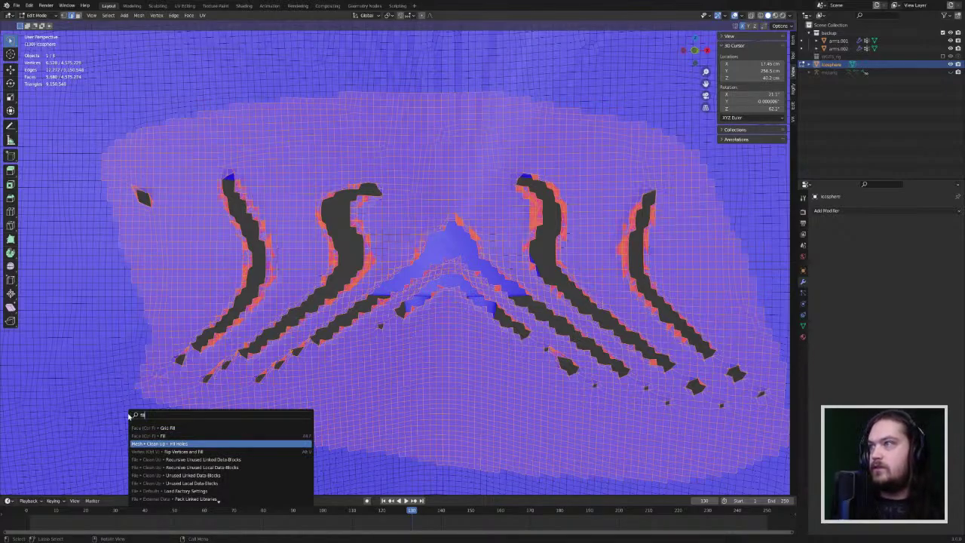
key("Return")
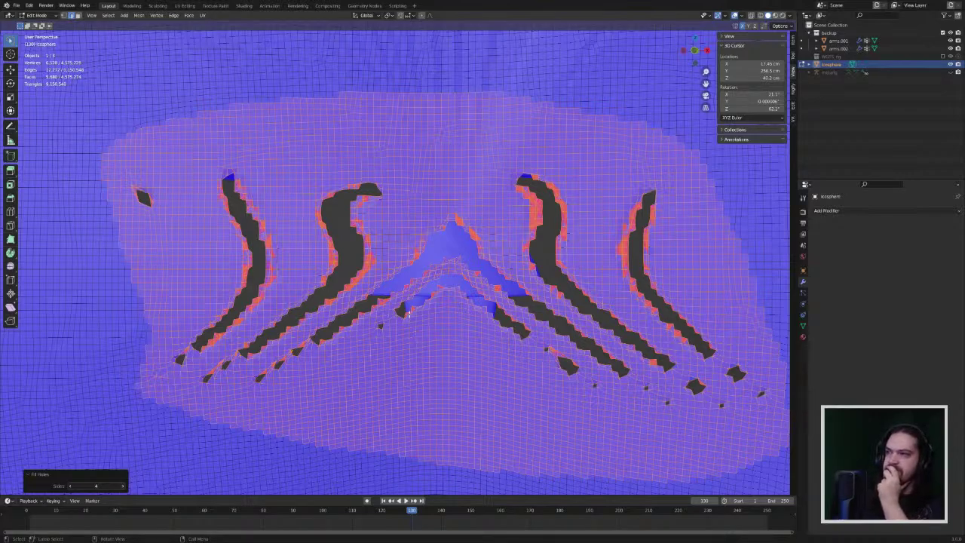
left_click(409, 314)
scroll(409, 313, "down", 1)
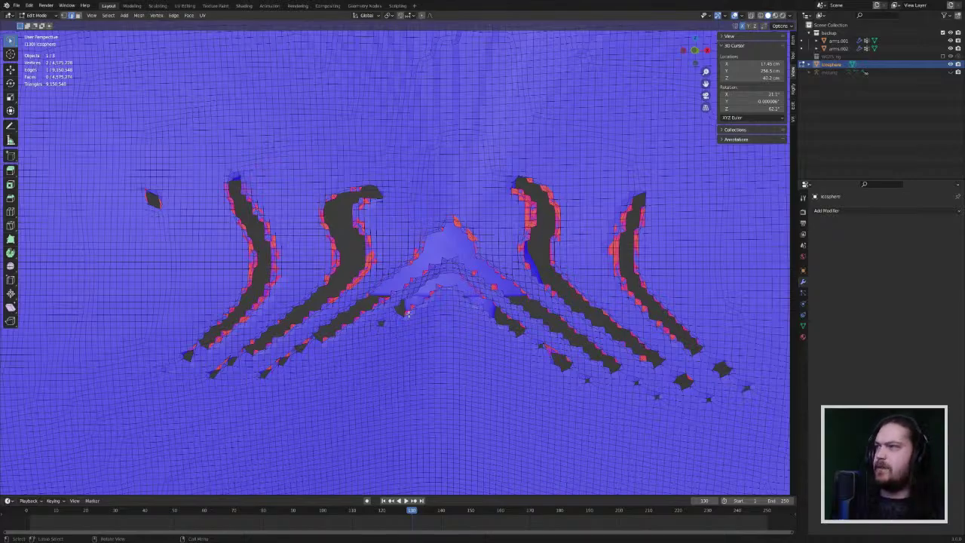
Step: Try to close only the small isolated hole beside the long tears by lasso-selecting around it and running Fill Holes
middle_click_drag(407, 311, 490, 307)
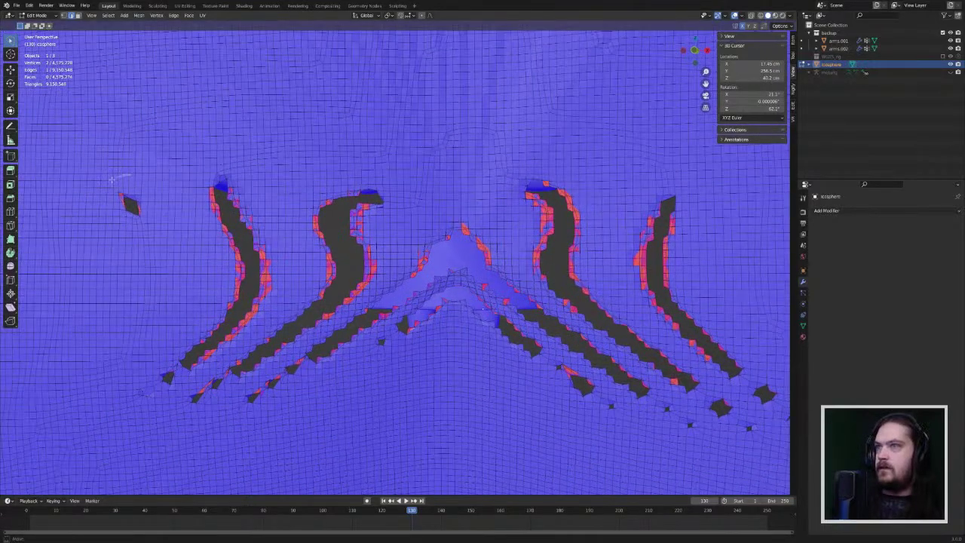
mouse_move(131, 183)
left_mouse_down()
mouse_move(150, 226)
mouse_move(159, 185)
left_mouse_up()
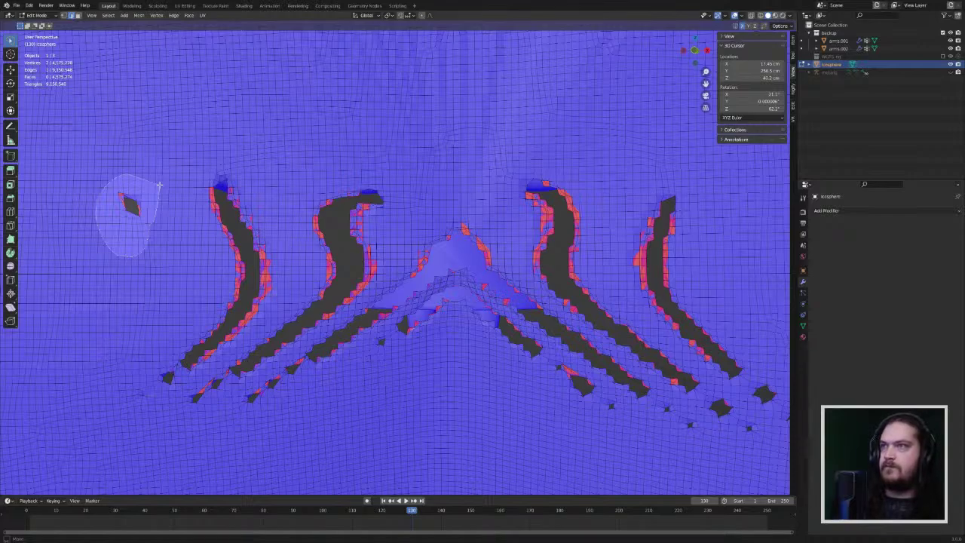
left_click_drag(159, 184, 159, 185)
key("F3")
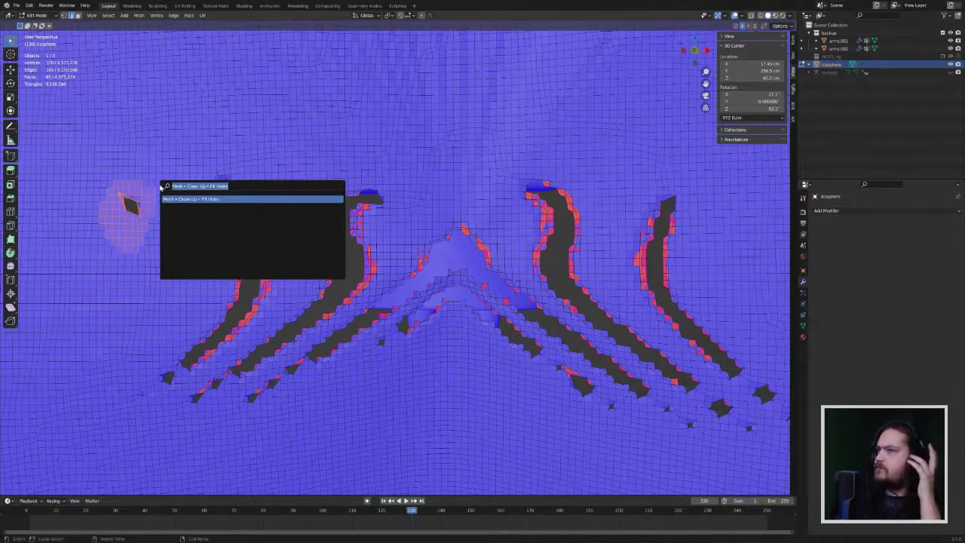
key("Return")
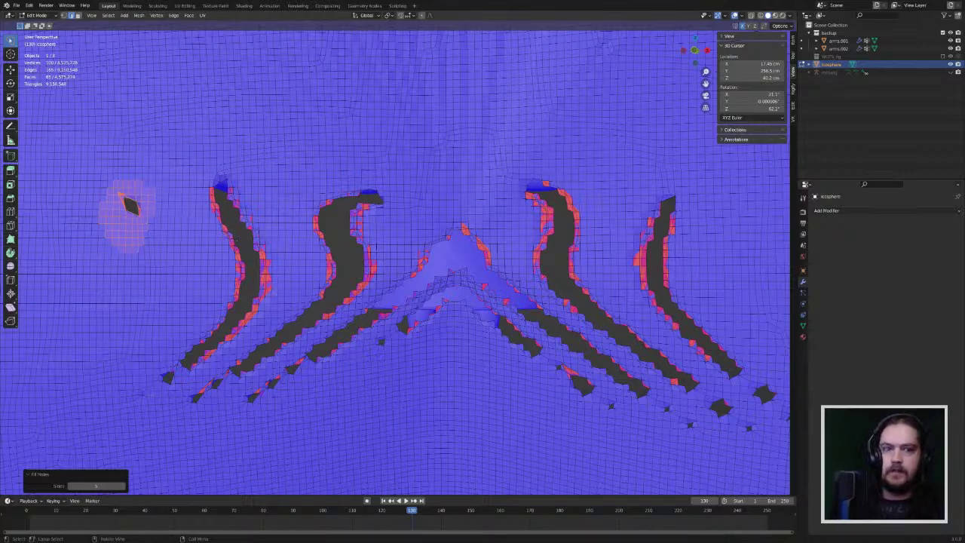
left_click(128, 200)
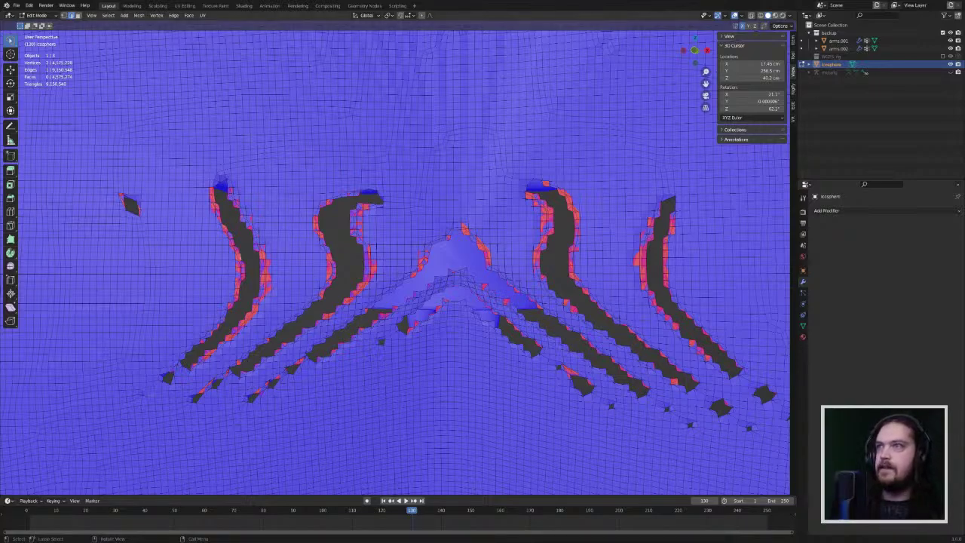
mouse_move(104, 188)
left_mouse_down()
mouse_move(149, 205)
mouse_move(118, 230)
left_mouse_up()
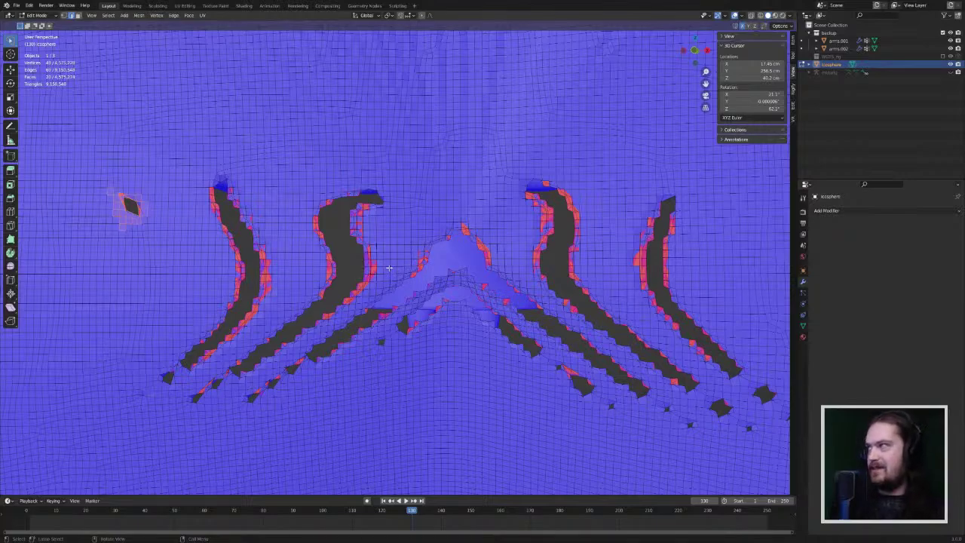
left_click(389, 267)
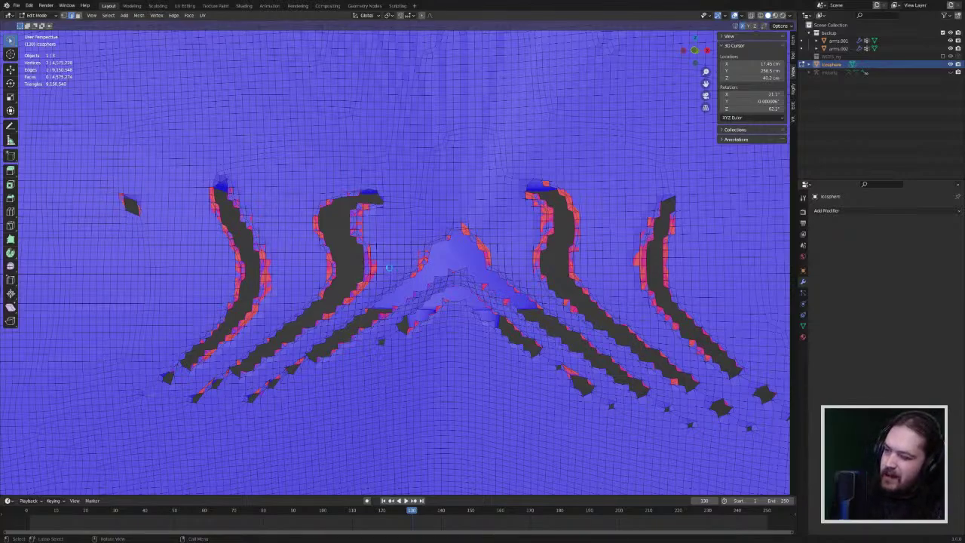
Step: Save the file and leave Edit Mode, passing through Sculpt Mode to Object Mode
key("ctrl+s")
middle_click_drag(348, 257, 356, 238)
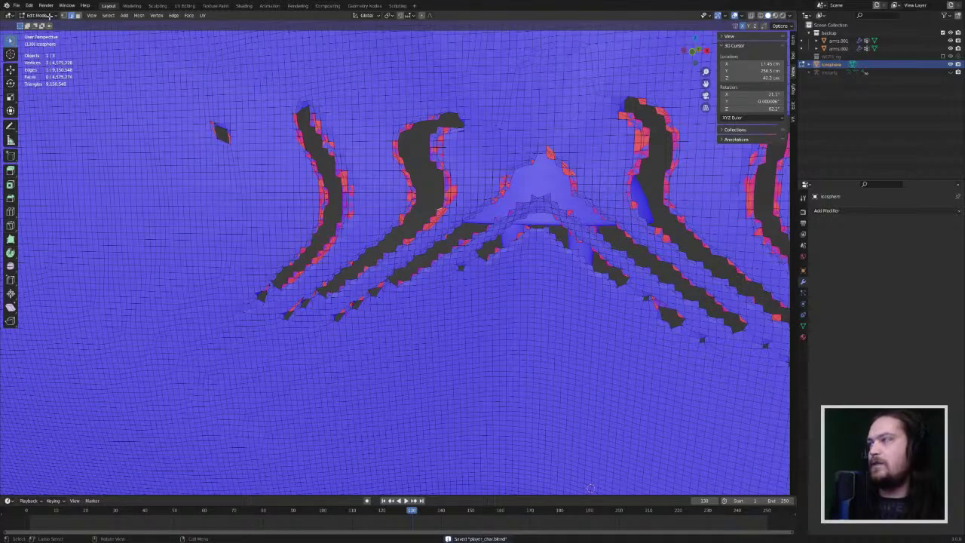
left_click(50, 15)
left_click(41, 41)
left_click(42, 15)
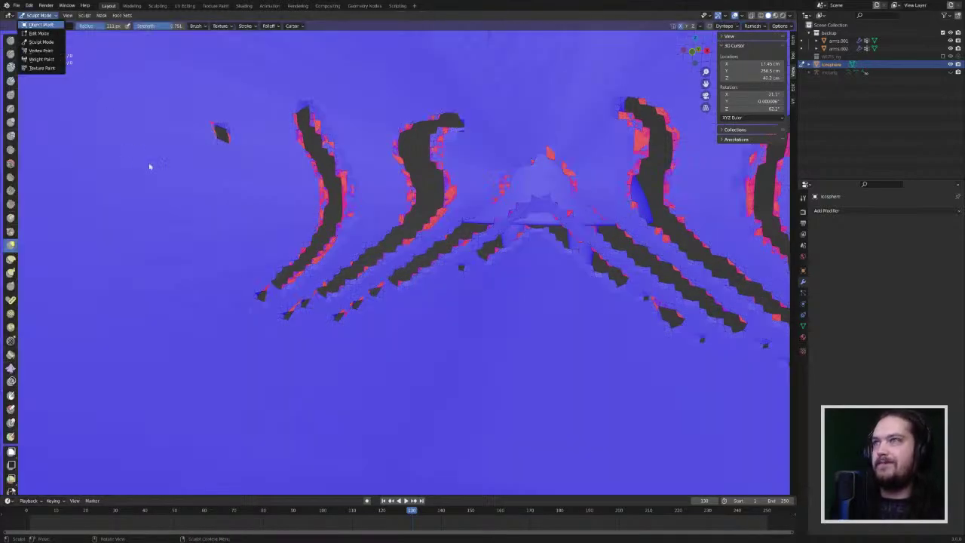
key("Return")
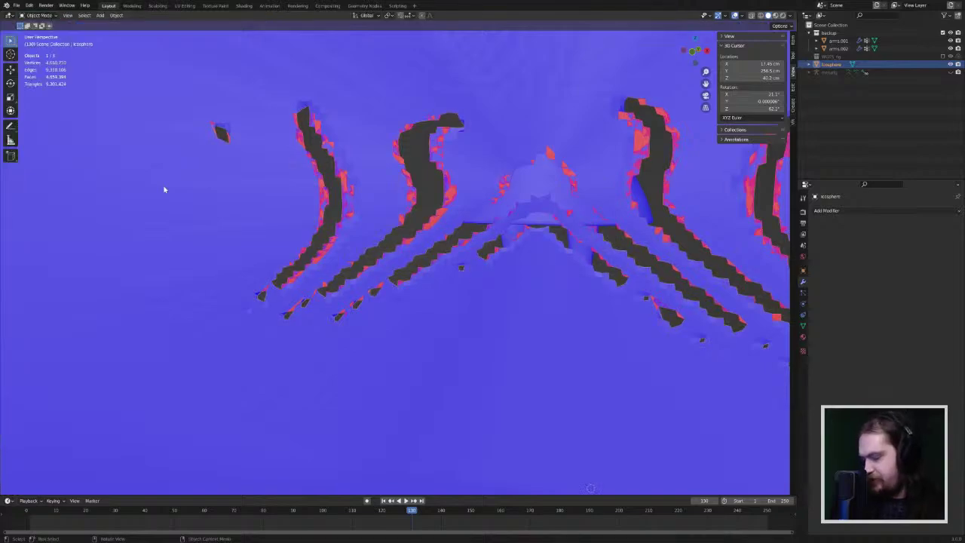
Step: Examine the whole character from the front and side alongside the two backup figures
scroll(164, 189, "down", 5)
middle_click_drag(286, 200, 380, 257)
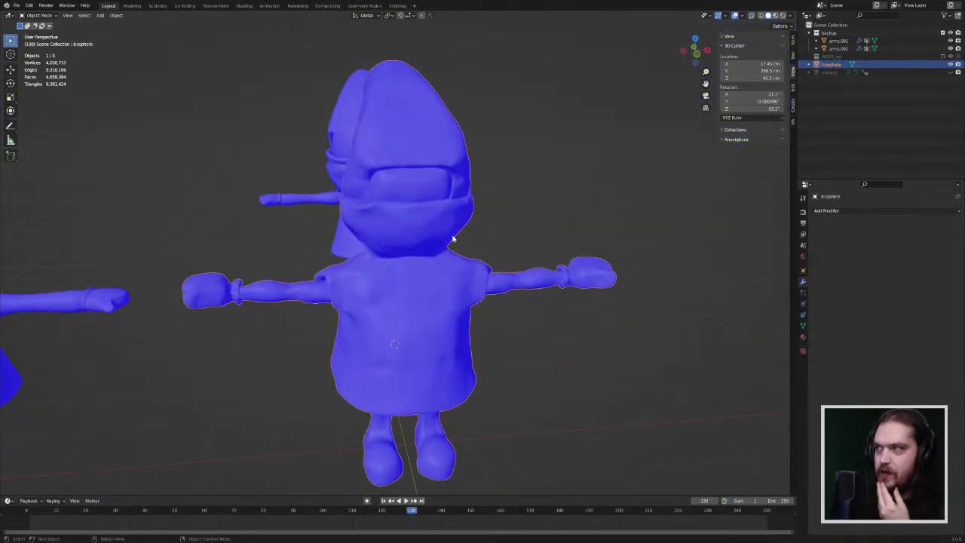
middle_click_drag(454, 237, 390, 282)
scroll(339, 232, "down", 5)
scroll(381, 287, "up", 6)
scroll(385, 304, "down", 2)
scroll(385, 301, "down", 5)
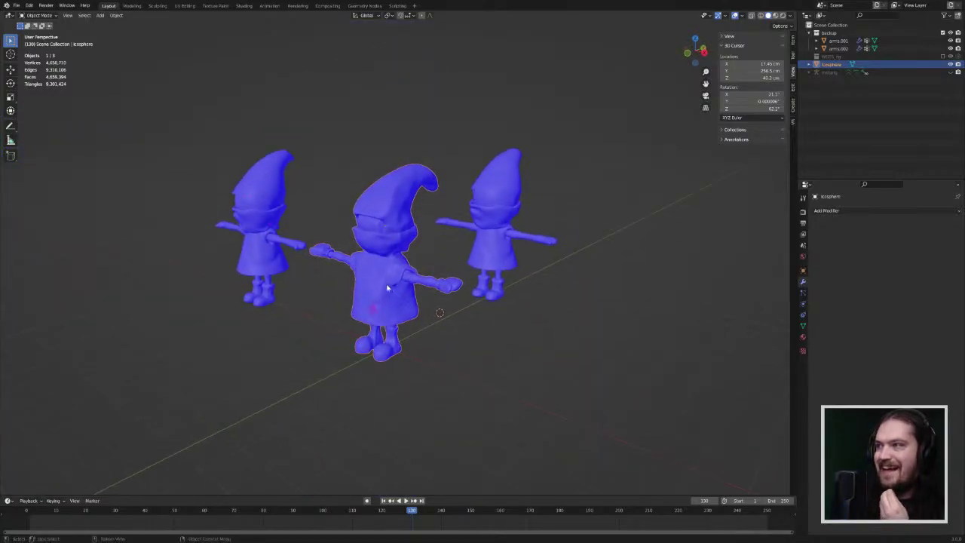